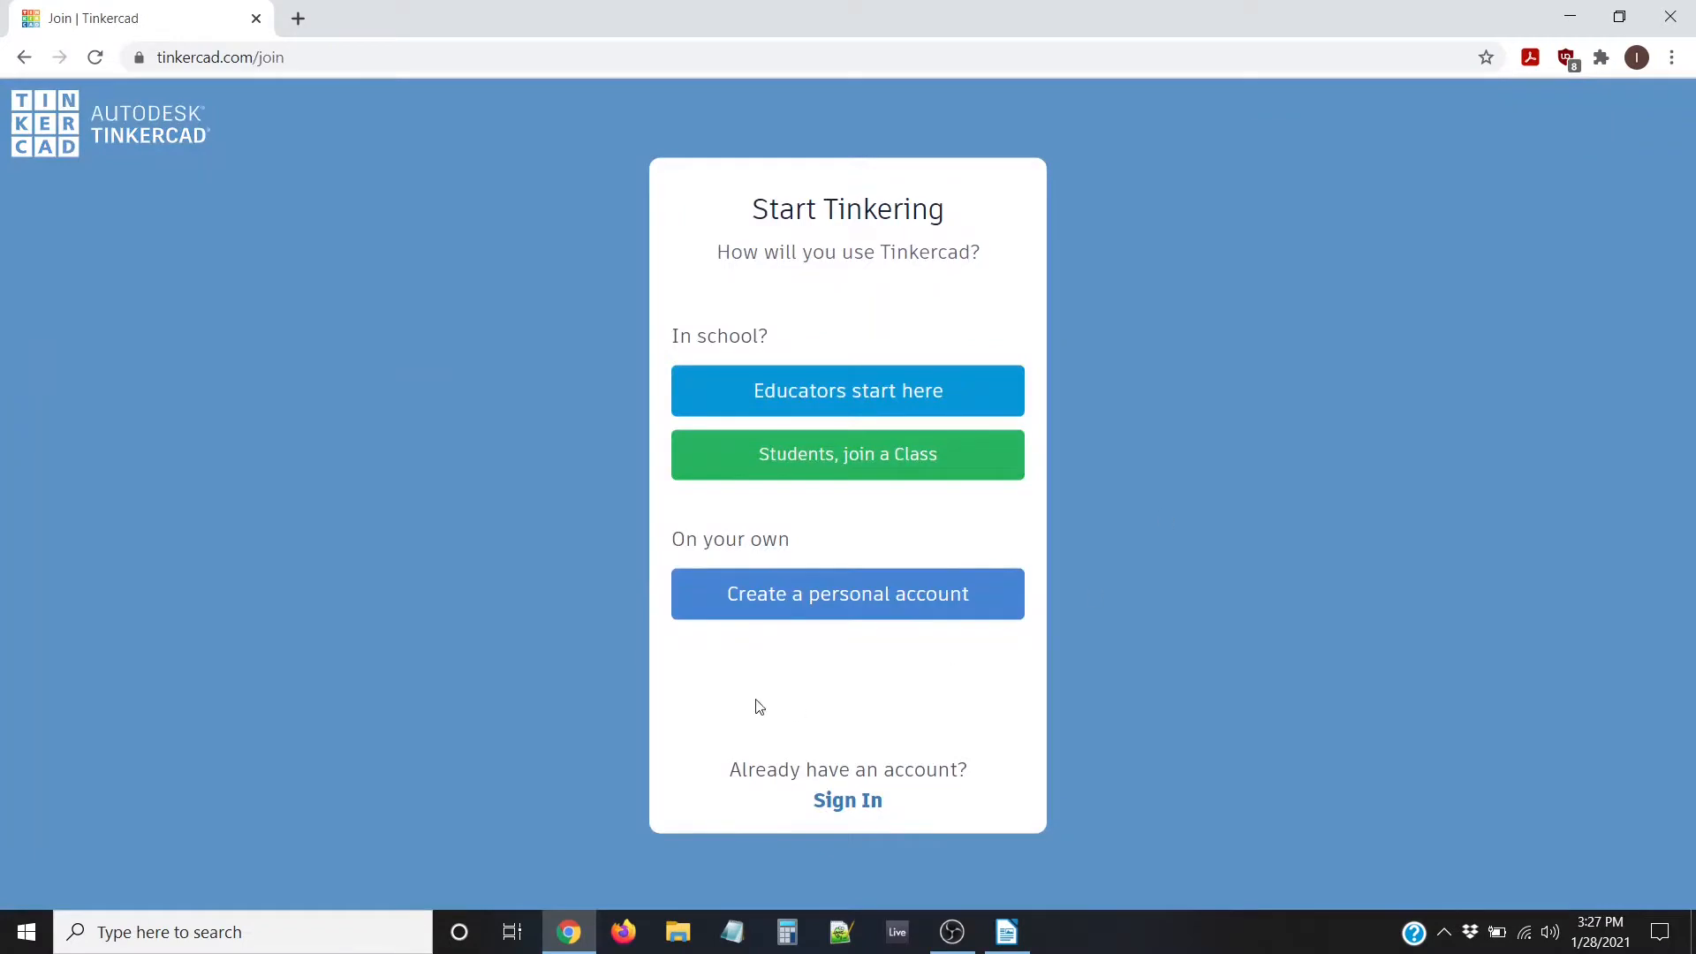
Return to the Tinkercad home page and sign in with the account username
{"action": "left_click", "coordinate": [25, 58]}
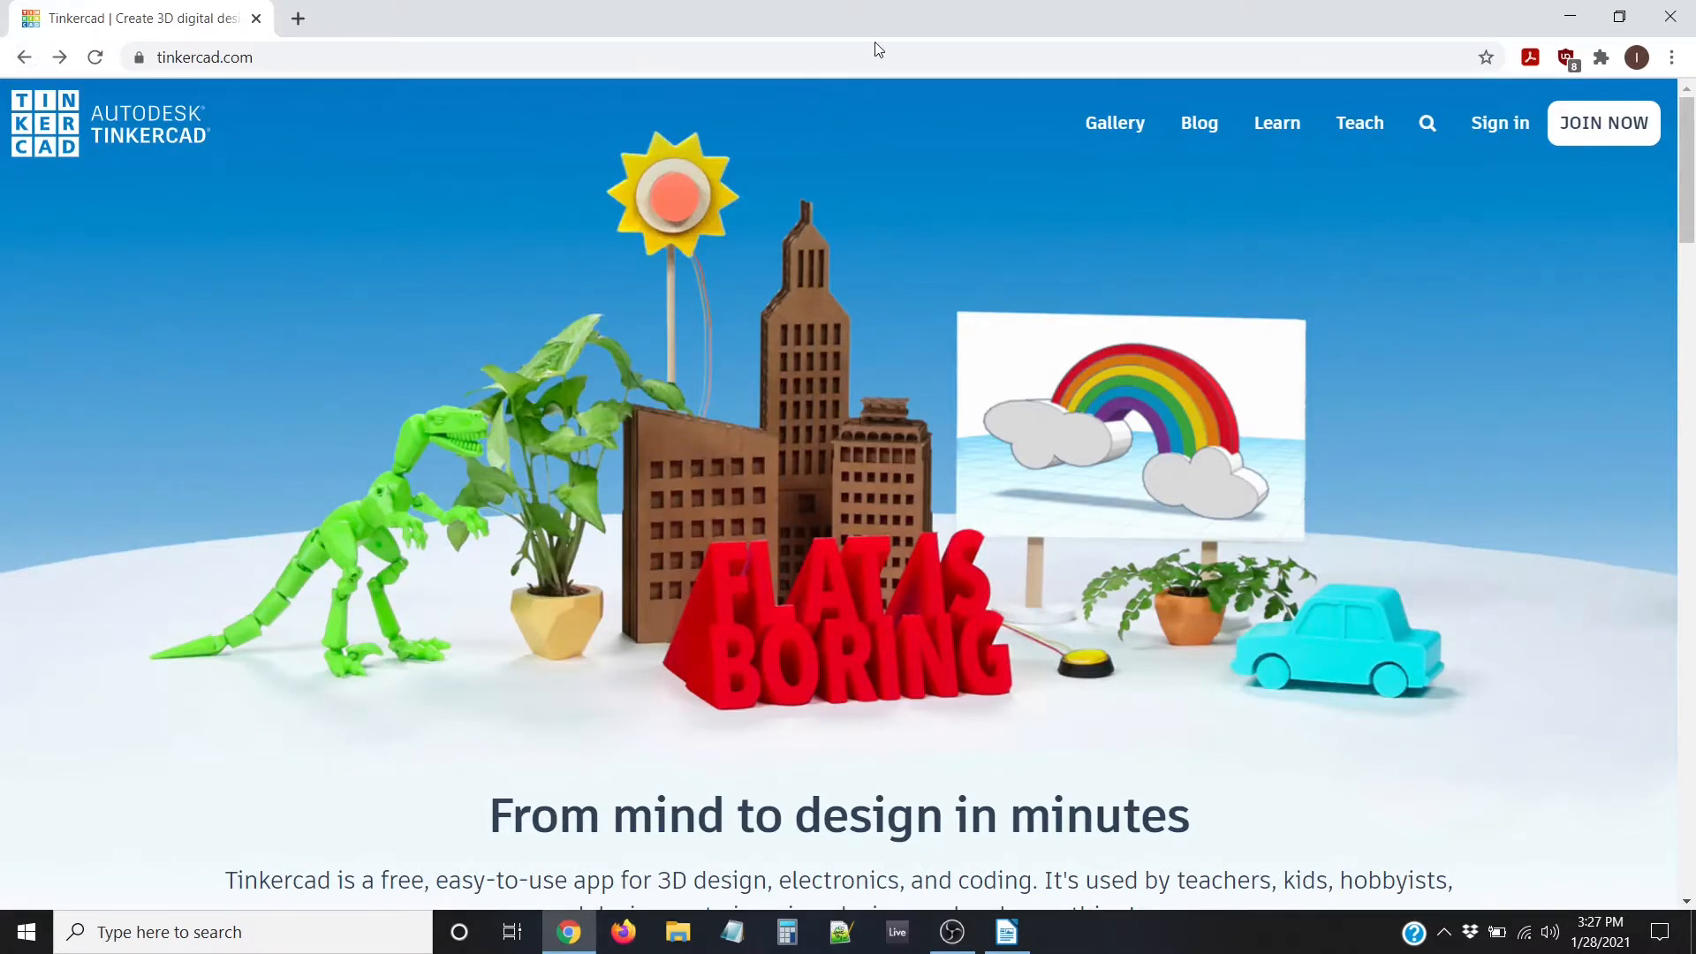
{"action": "left_click", "coordinate": [1497, 123]}
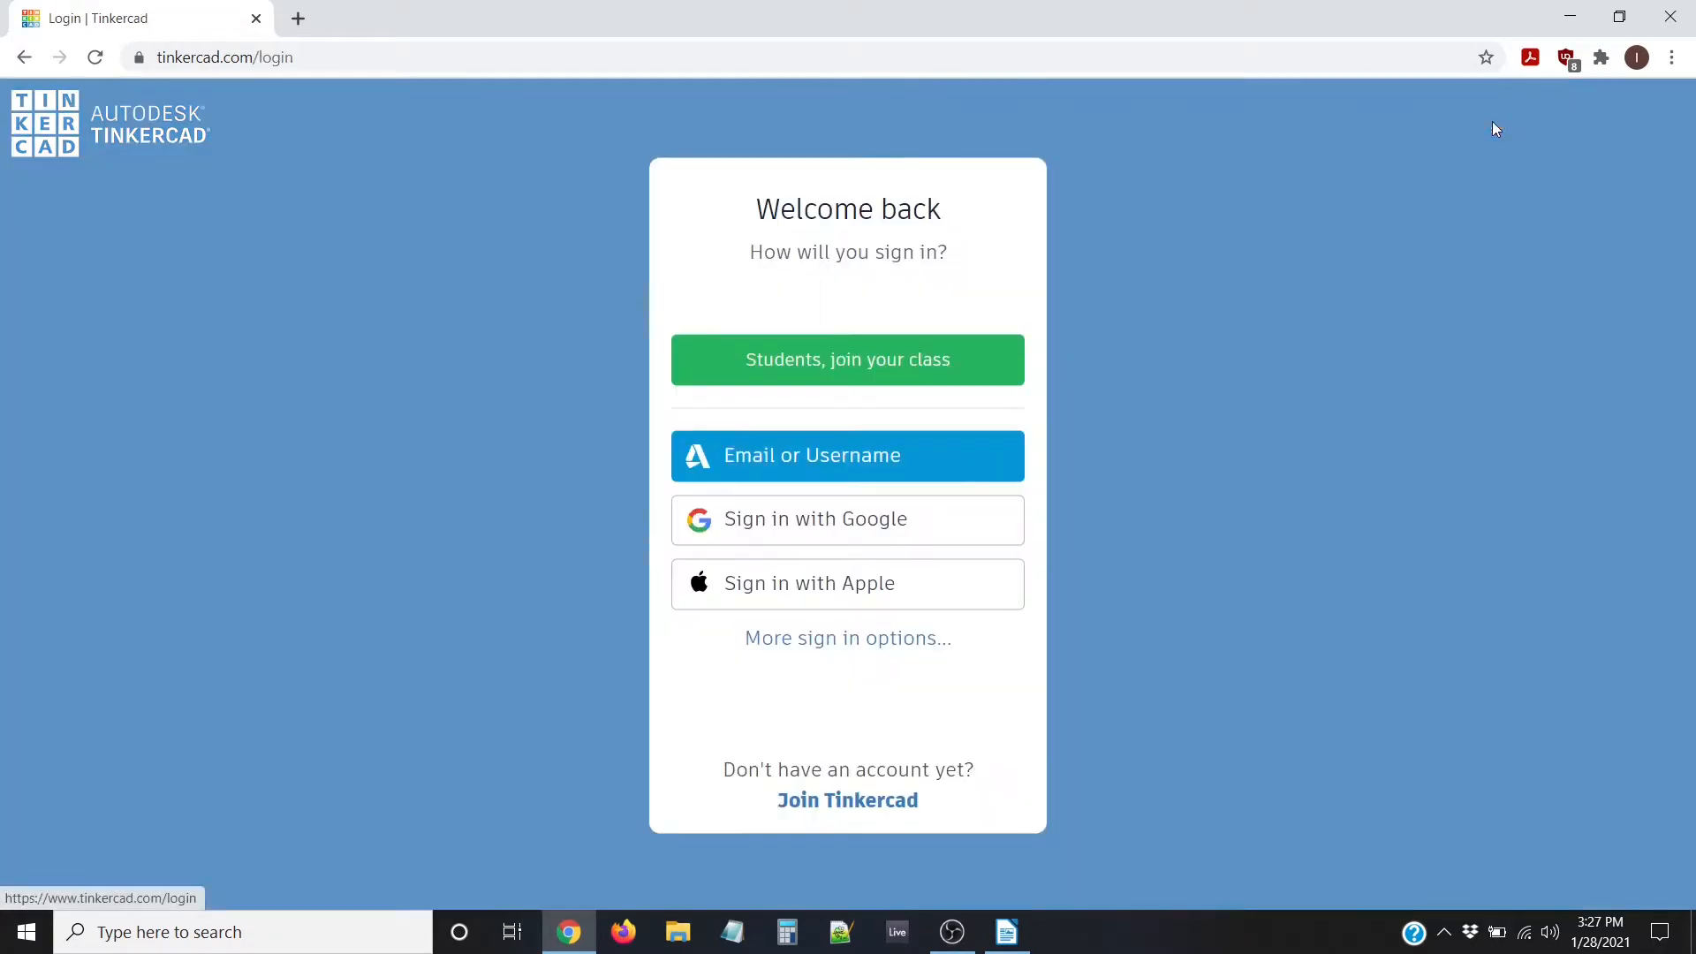
{"action": "left_click", "coordinate": [821, 461]}
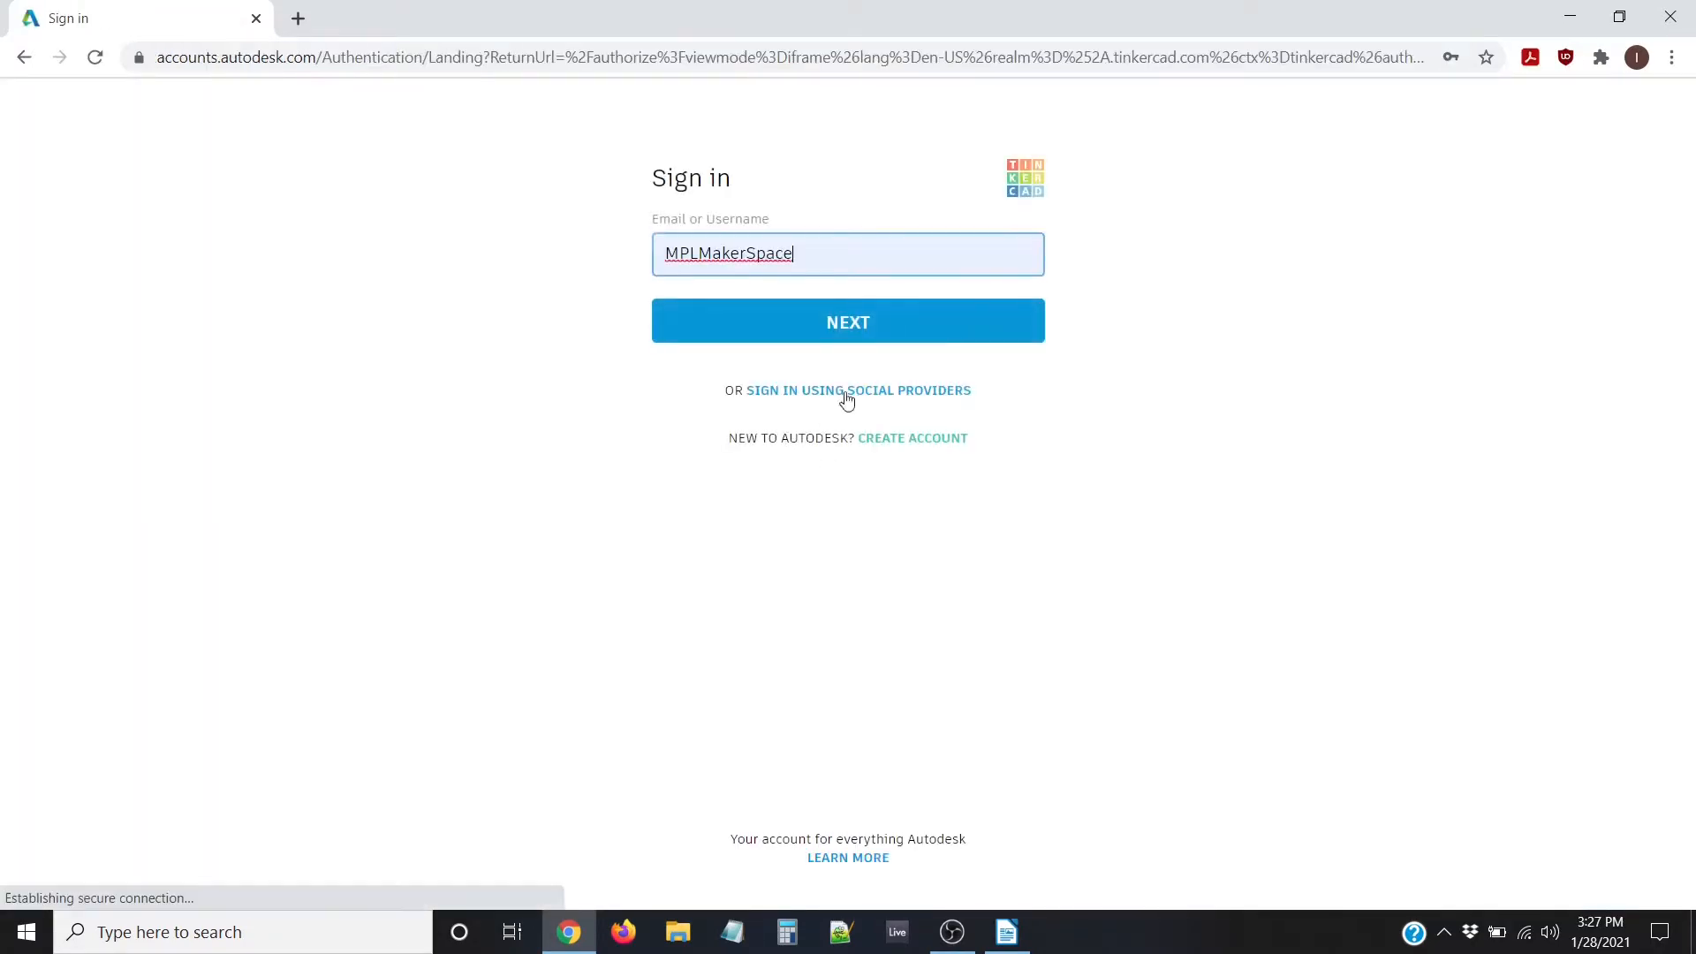
{"action": "left_click", "coordinate": [809, 324]}
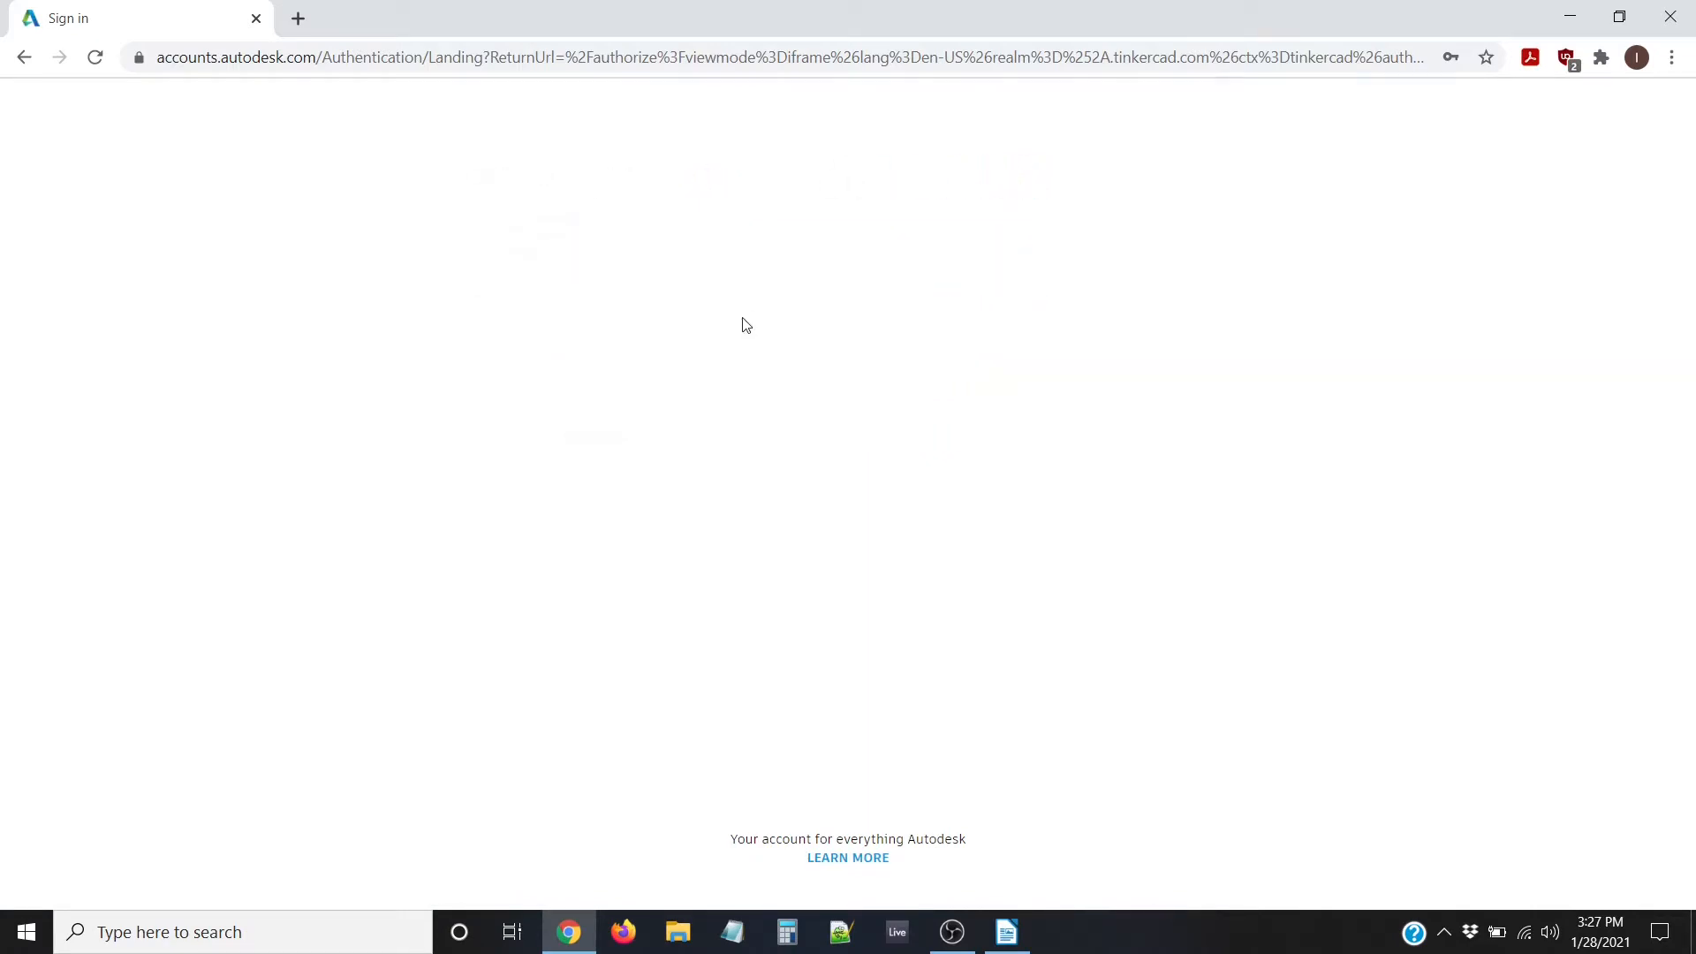
{"action": "left_click", "coordinate": [792, 438]}
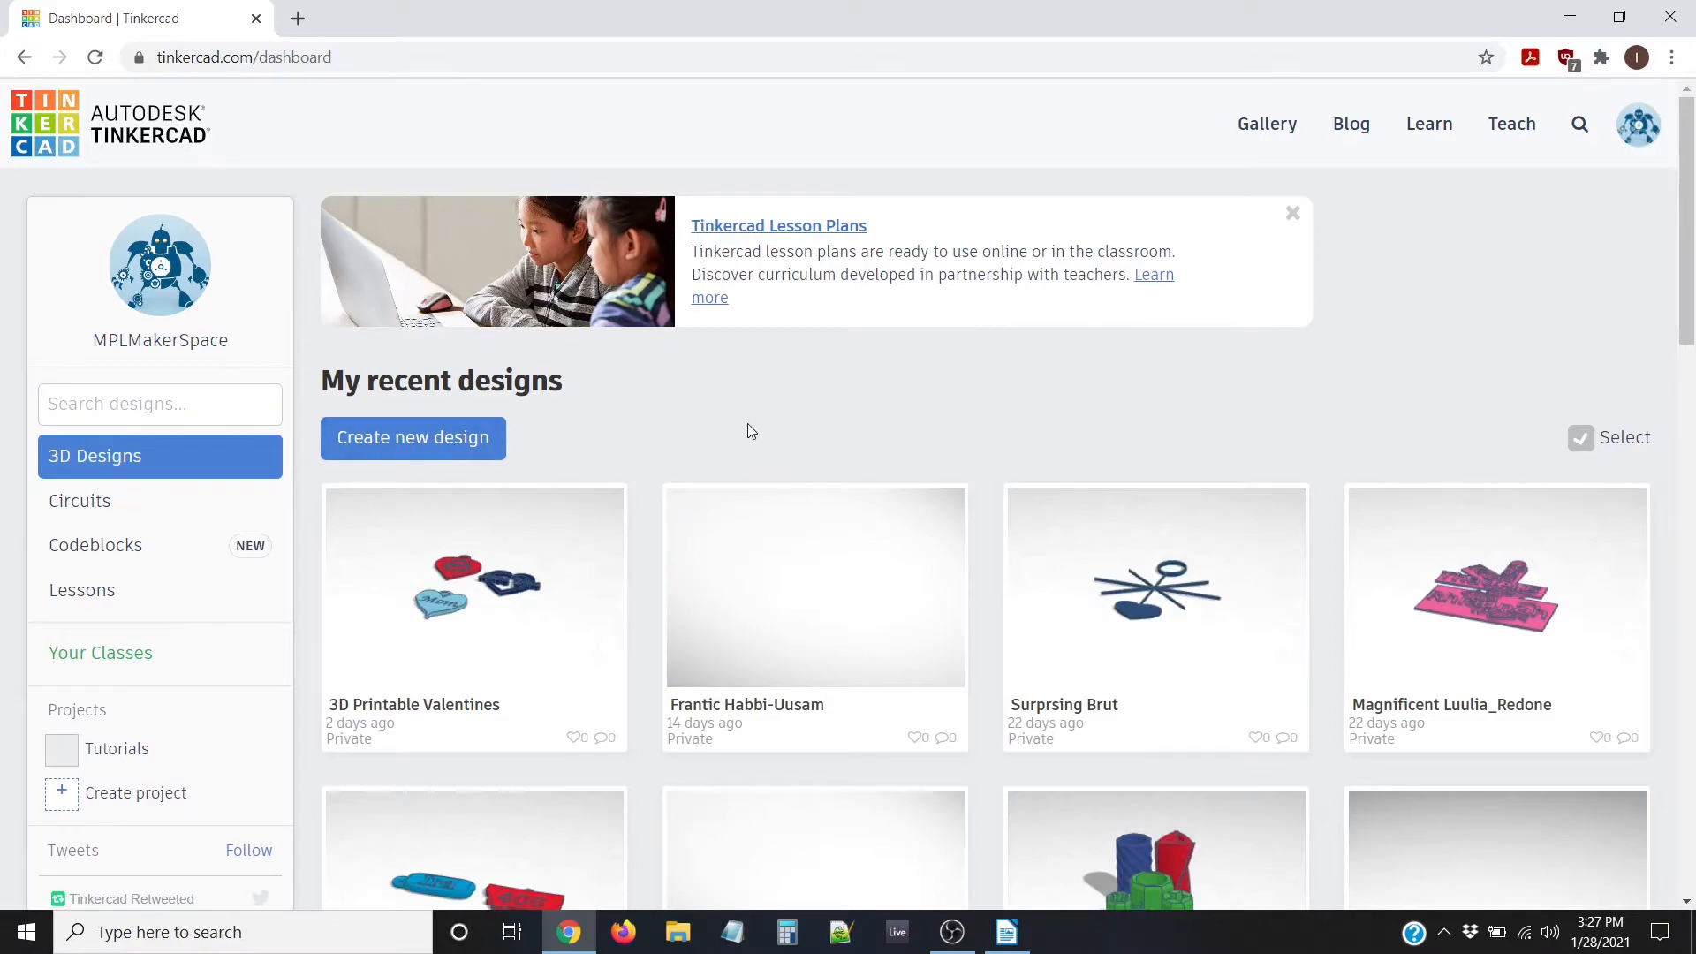
Find the 3D Printable Valentines card on the dashboard and open it in the editor
{"action": "scroll", "coordinate": [755, 438], "scroll_direction": "down", "scroll_amount": 8}
{"action": "scroll", "coordinate": [795, 477], "scroll_direction": "up", "scroll_amount": 8}
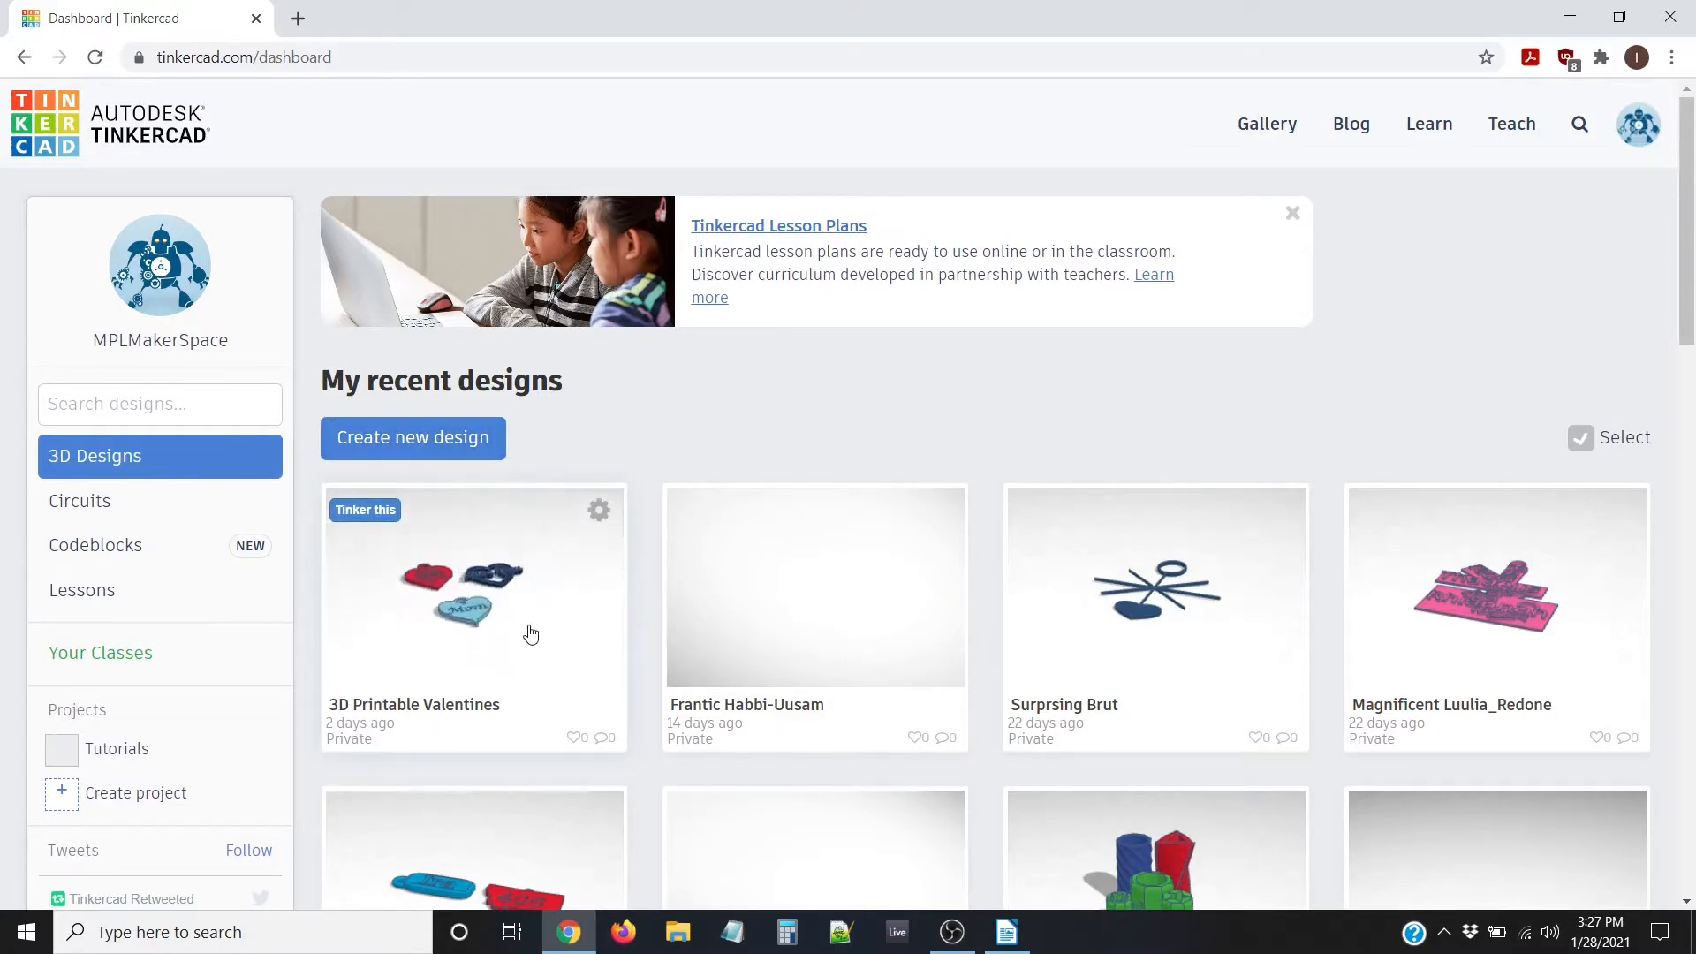
{"action": "left_click", "coordinate": [364, 513]}
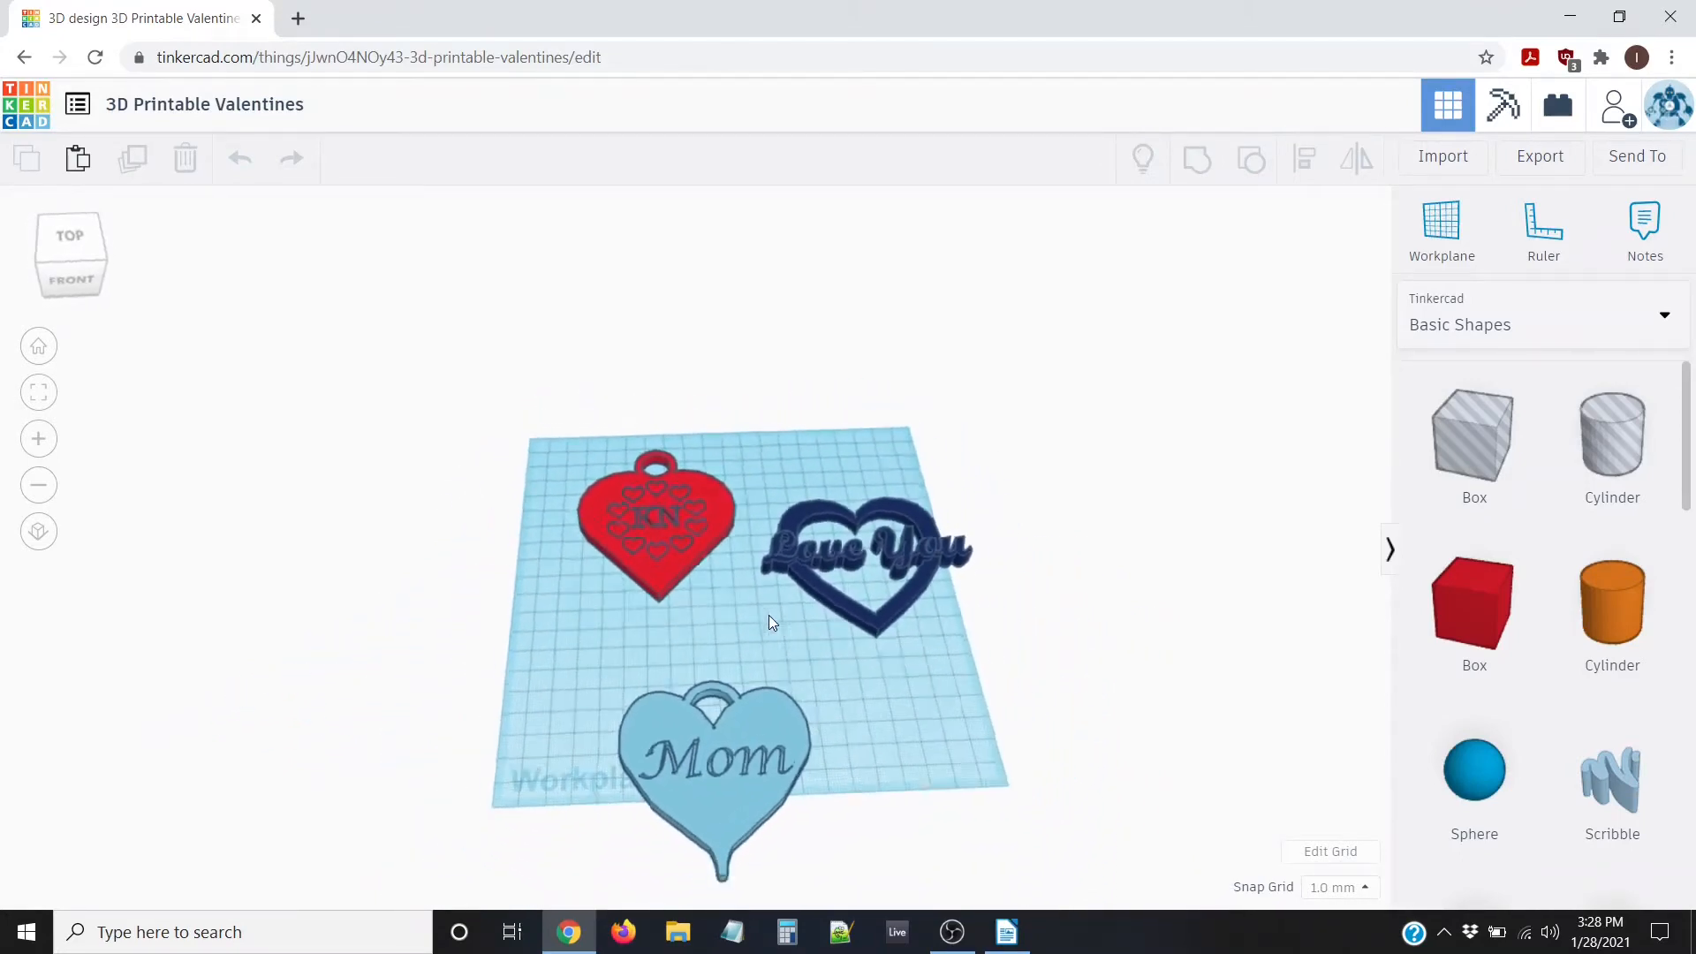
Orbit and zoom around the Valentine hearts, check the shape library categories, then exit to the dashboard
{"action": "right_click_drag", "start_coordinate": [835, 633], "coordinate": [825, 599]}
{"action": "scroll", "coordinate": [815, 634], "scroll_direction": "up", "scroll_amount": 4}
{"action": "scroll", "coordinate": [786, 608], "scroll_direction": "down", "scroll_amount": 3}
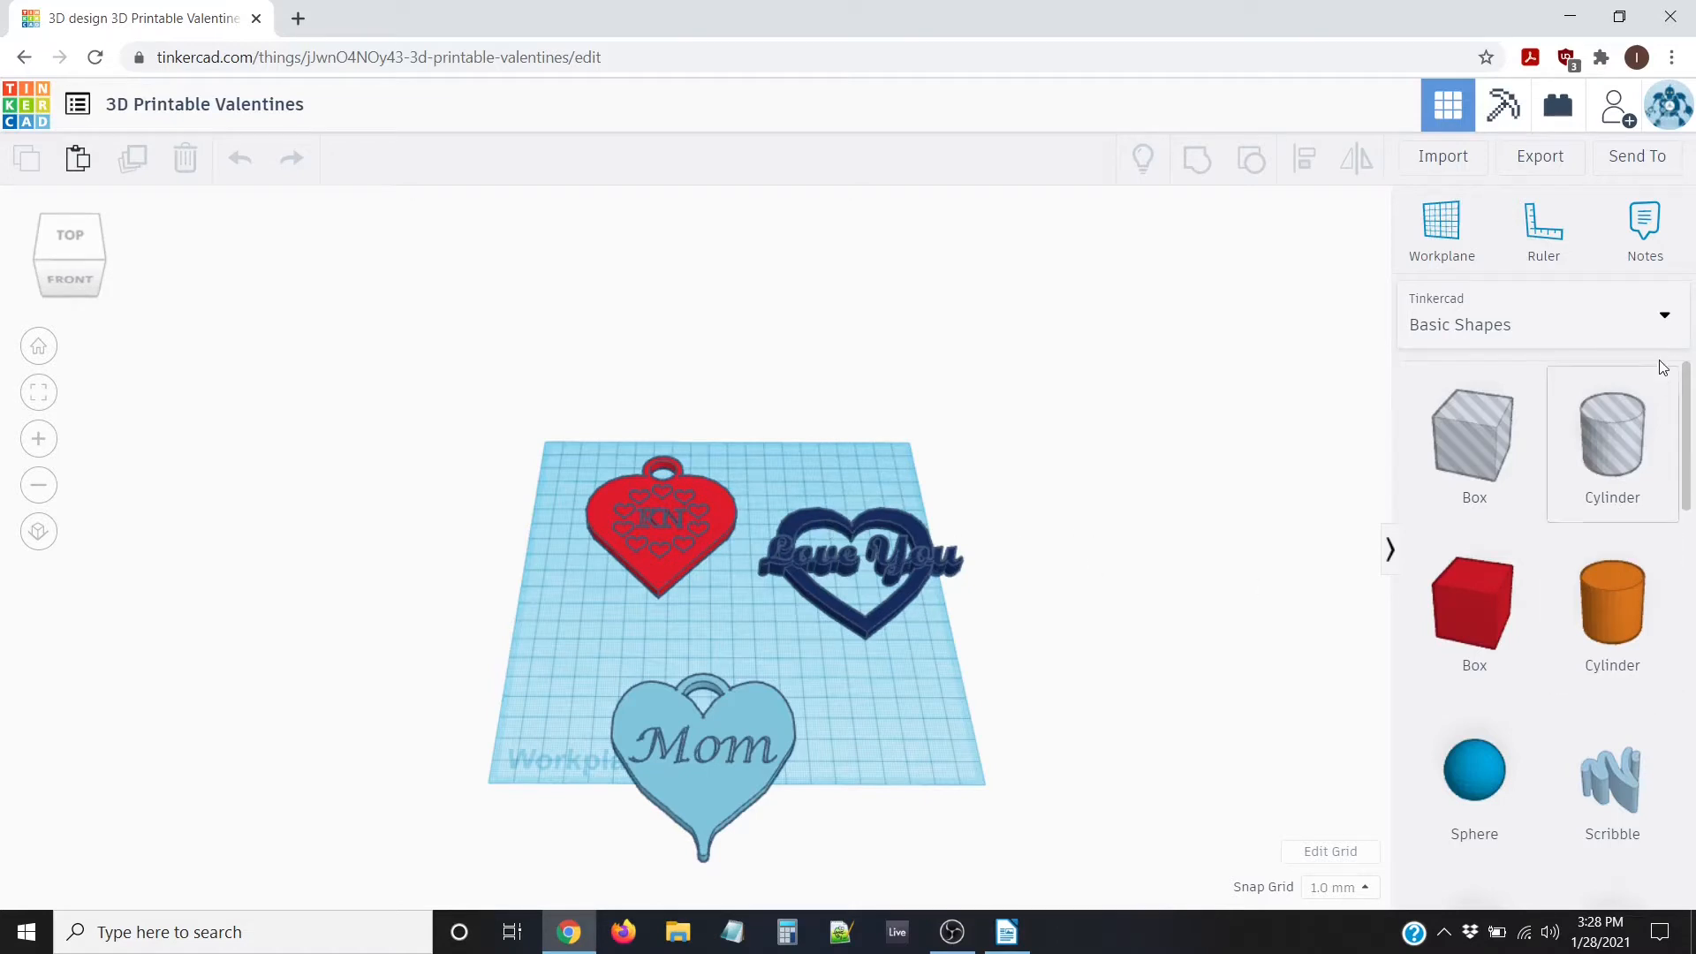
{"action": "left_click", "coordinate": [1595, 320]}
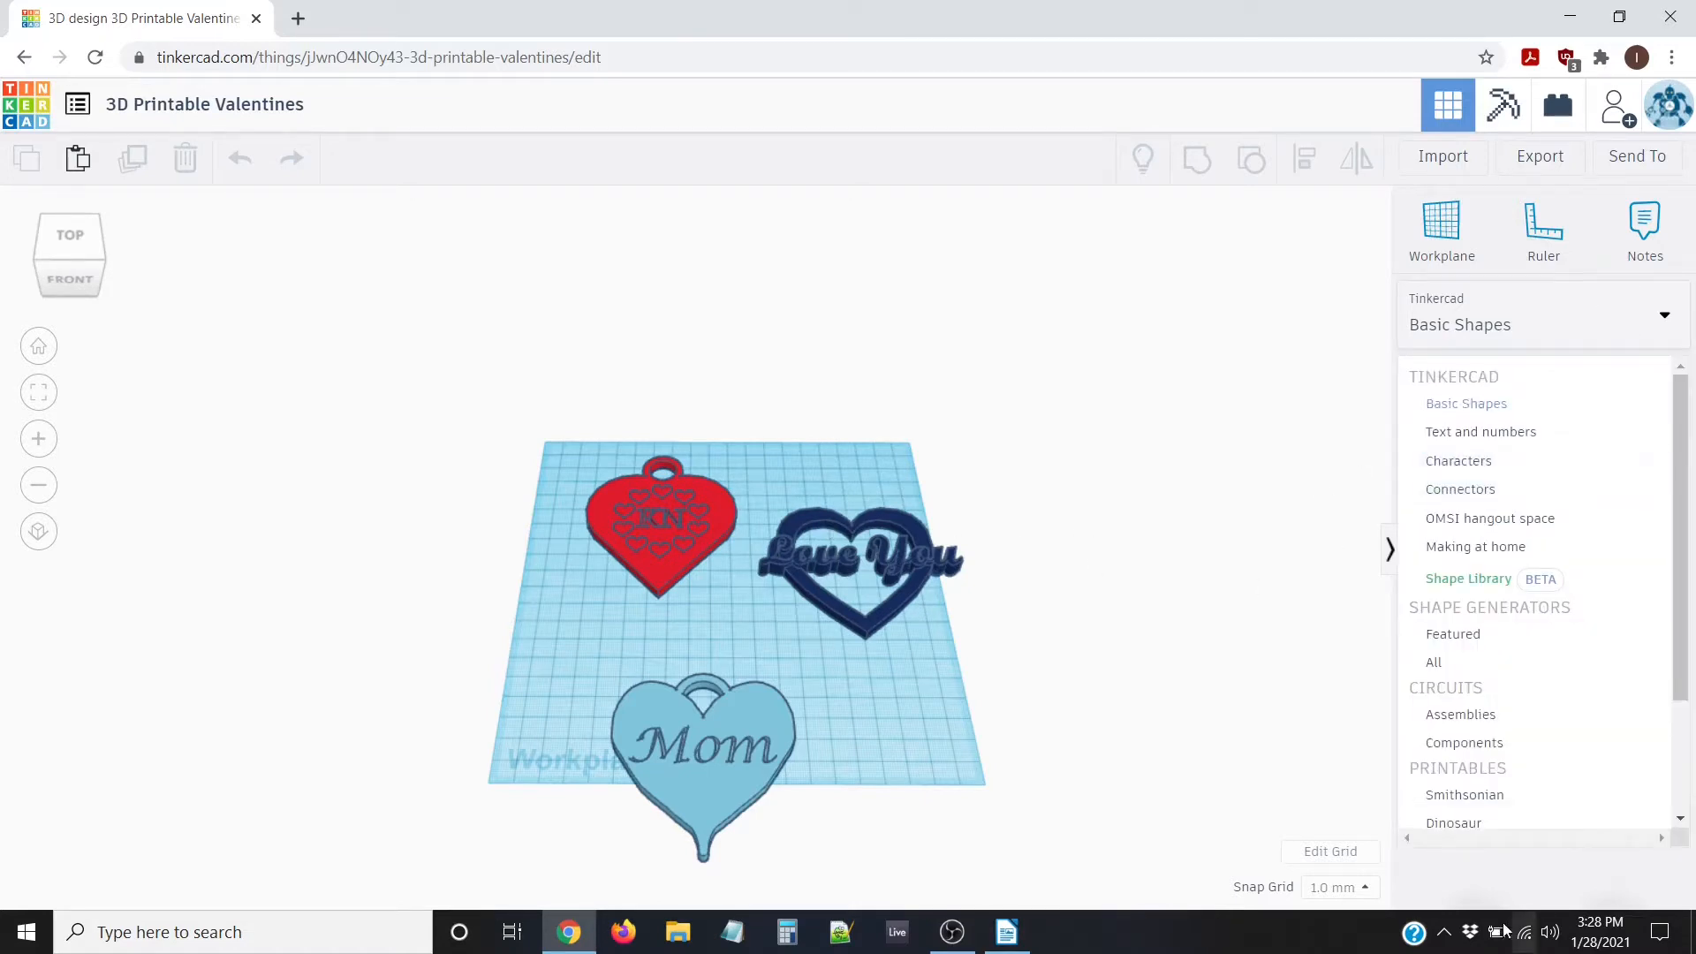
{"action": "left_click", "coordinate": [1211, 469]}
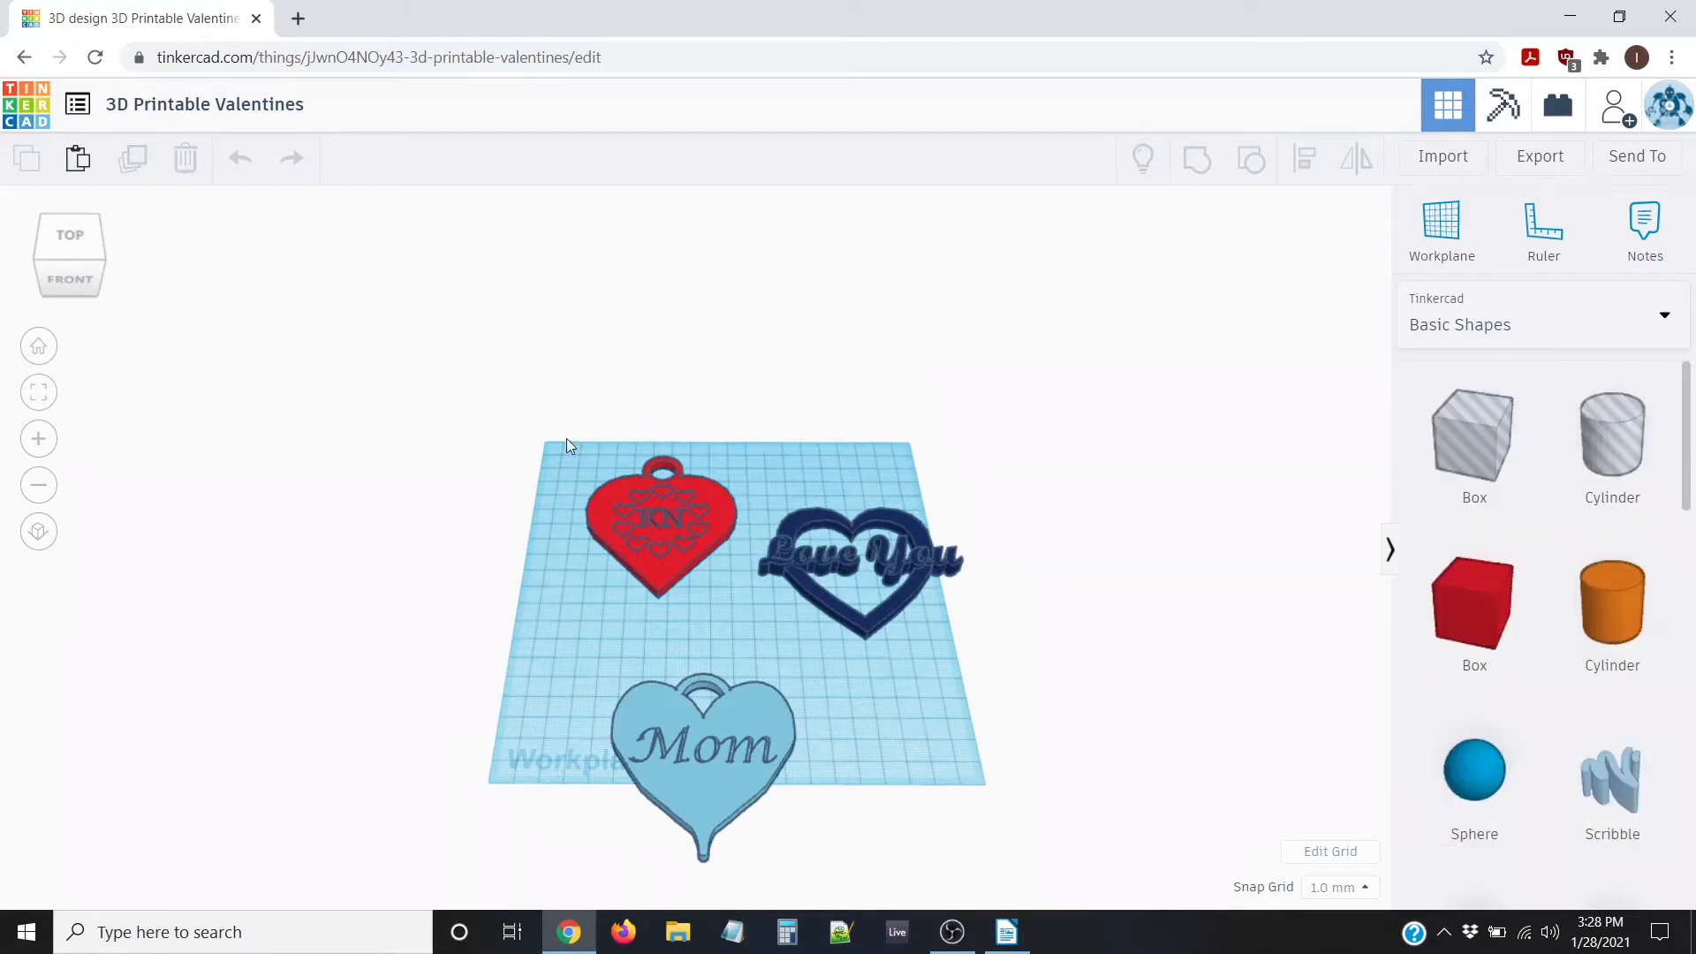
{"action": "left_click", "coordinate": [30, 103]}
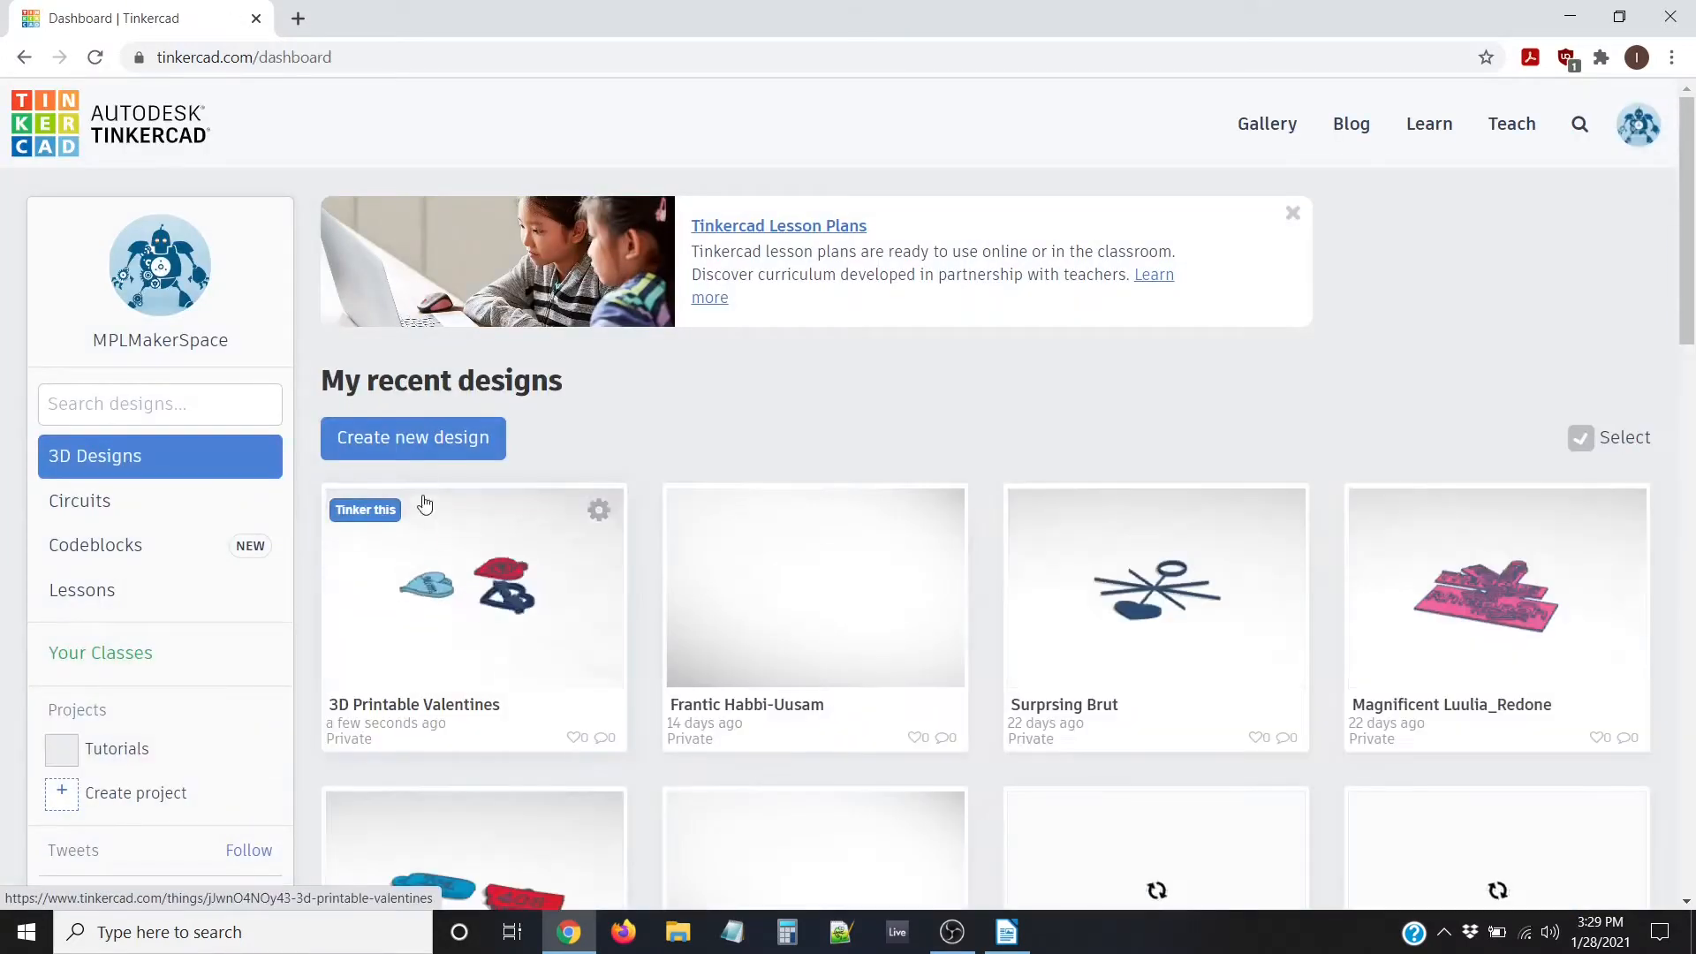
Create a new blank design, which opens as Neat Bruticus
{"action": "left_click", "coordinate": [405, 436]}
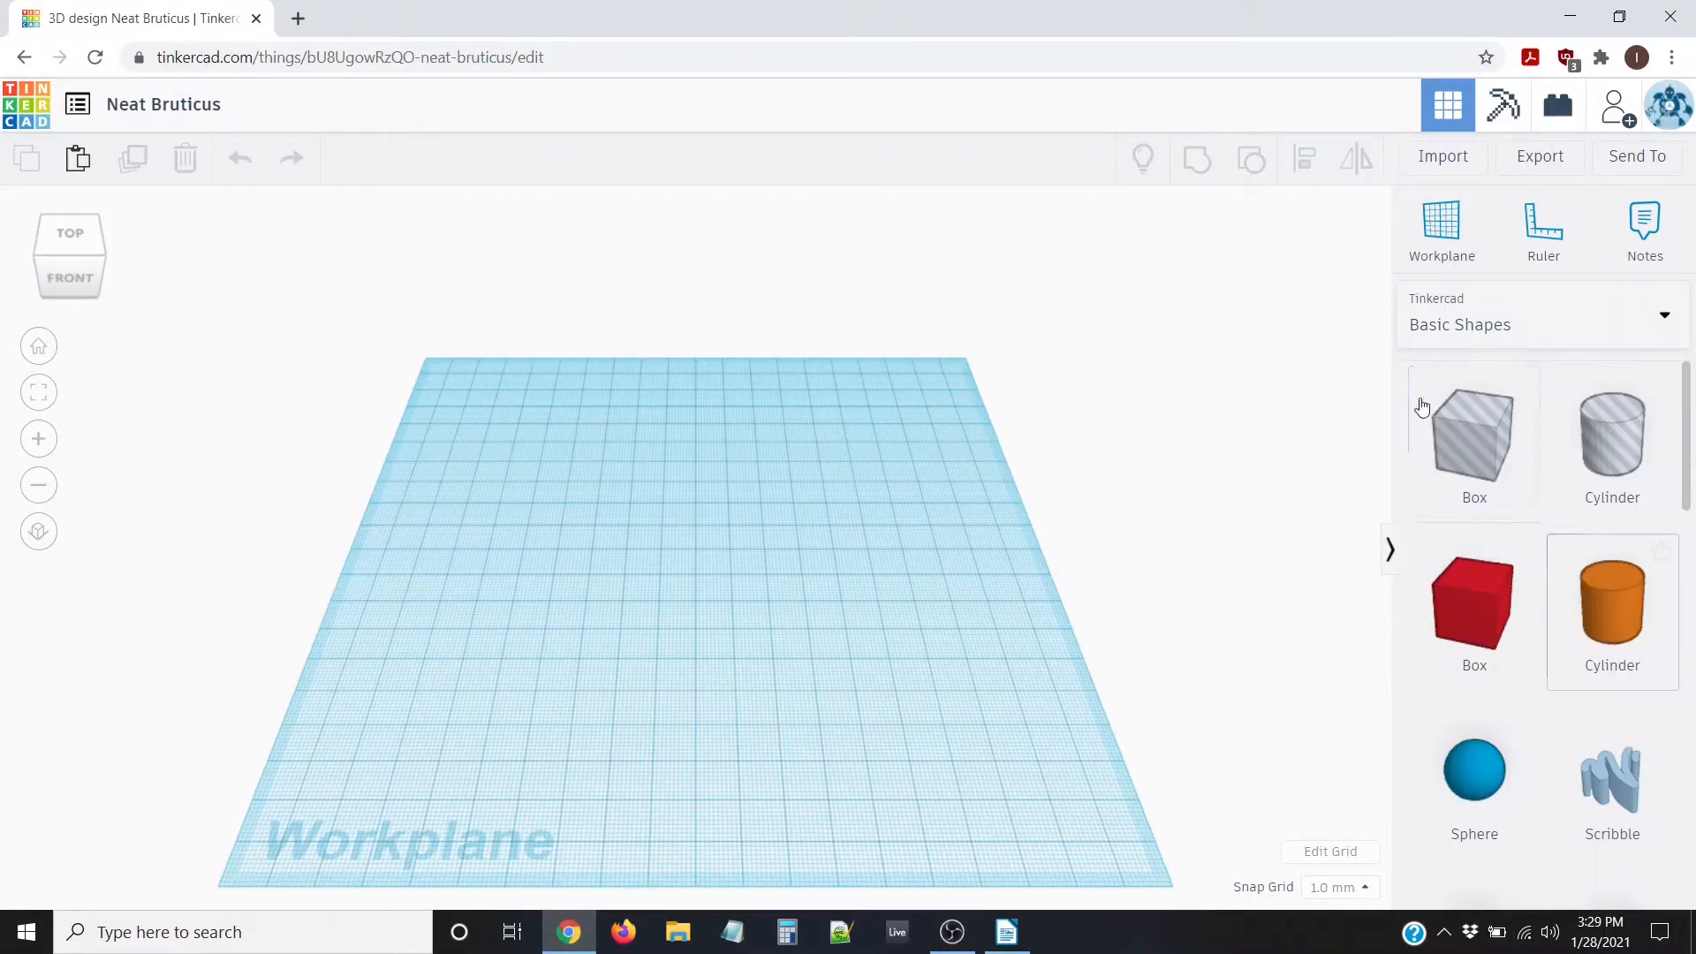
Drag a red box and an orange cylinder from Basic Shapes onto the workplane, side by side
{"action": "left_click", "coordinate": [1569, 340]}
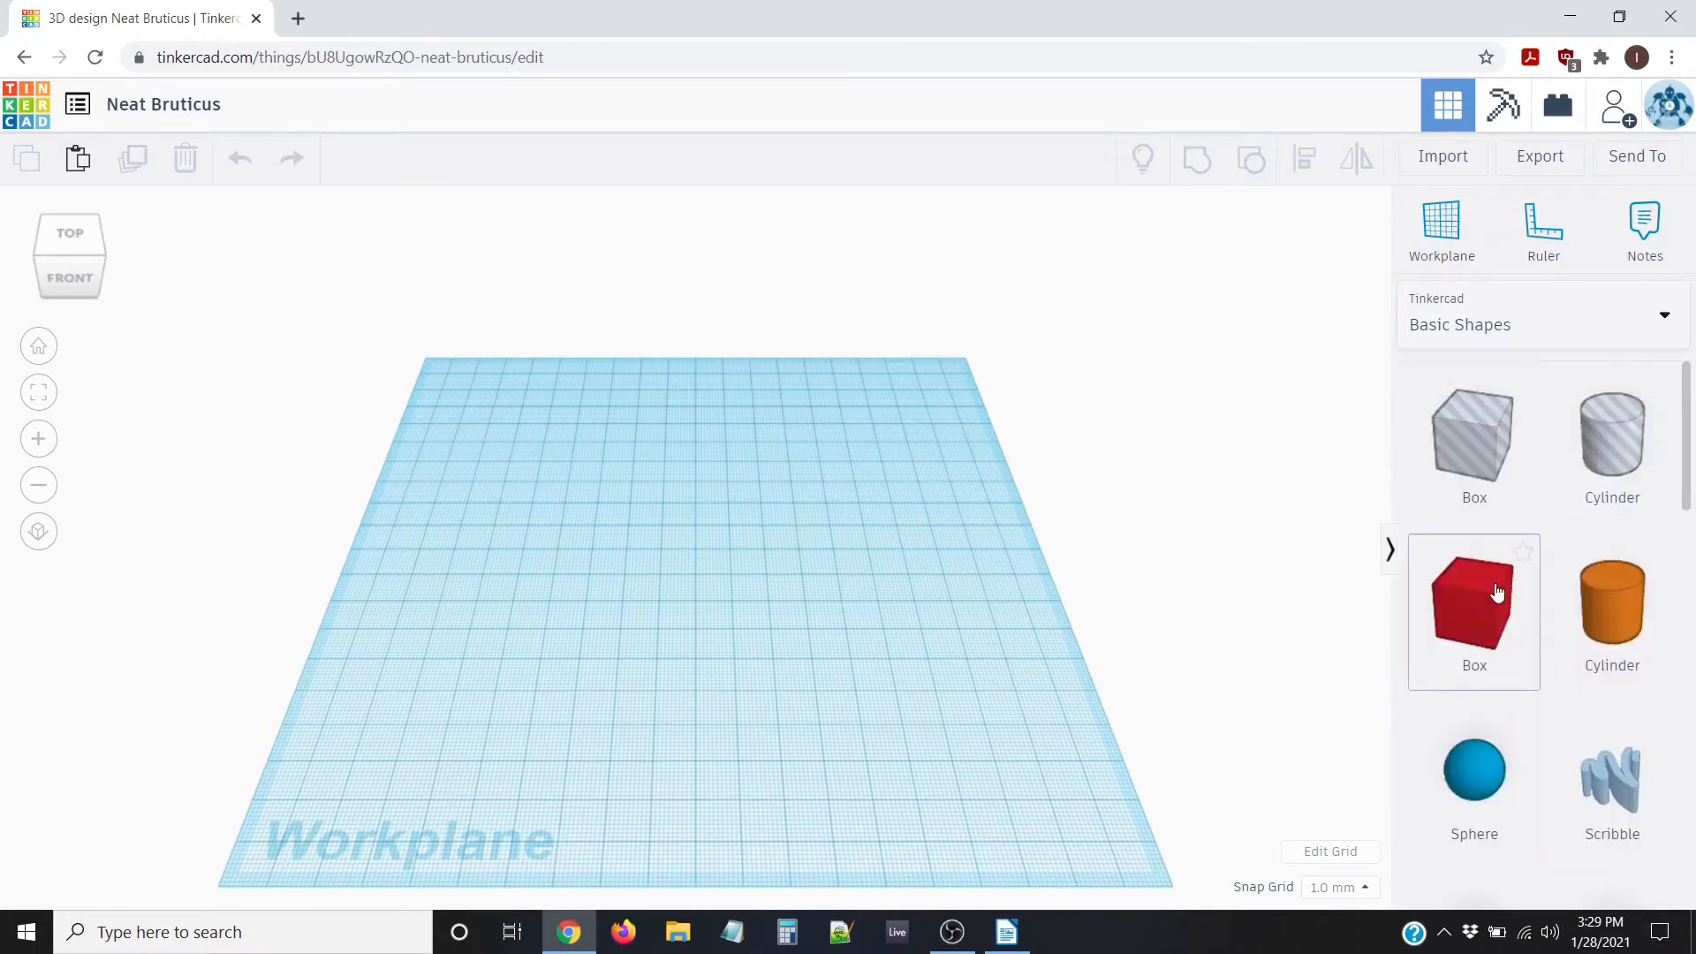
{"action": "left_click_drag", "start_coordinate": [1474, 601], "coordinate": [797, 692]}
{"action": "scroll", "coordinate": [738, 754], "scroll_direction": "down", "scroll_amount": 2}
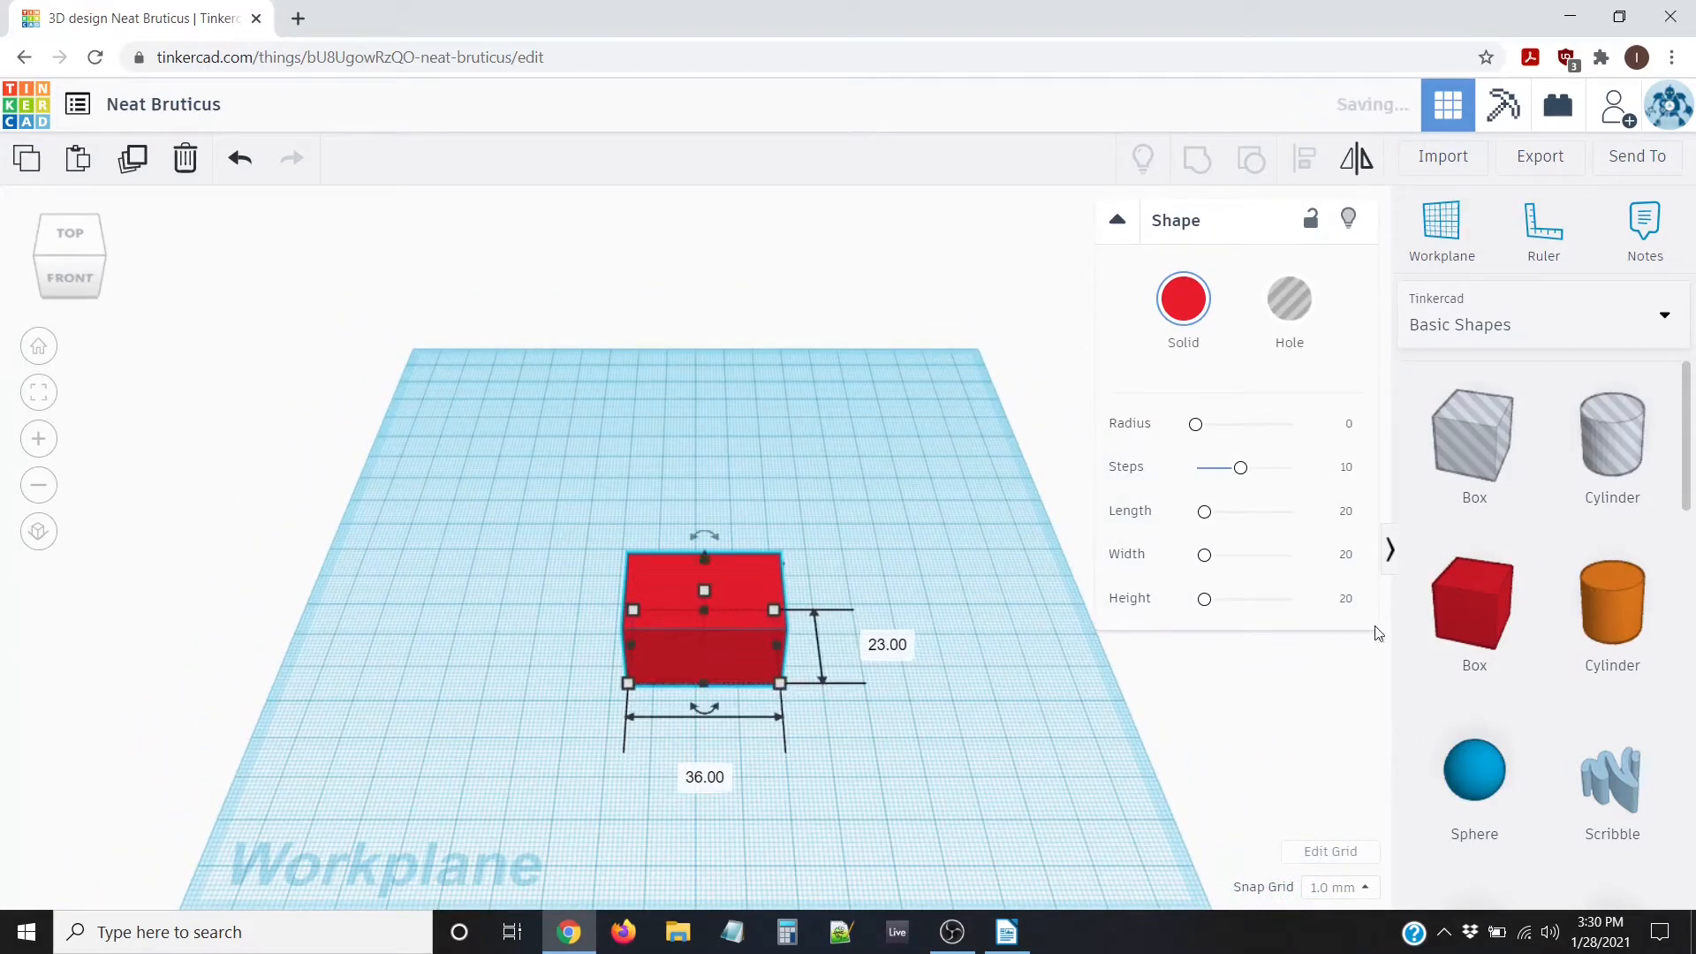
{"action": "left_click_drag", "start_coordinate": [1594, 593], "coordinate": [617, 635]}
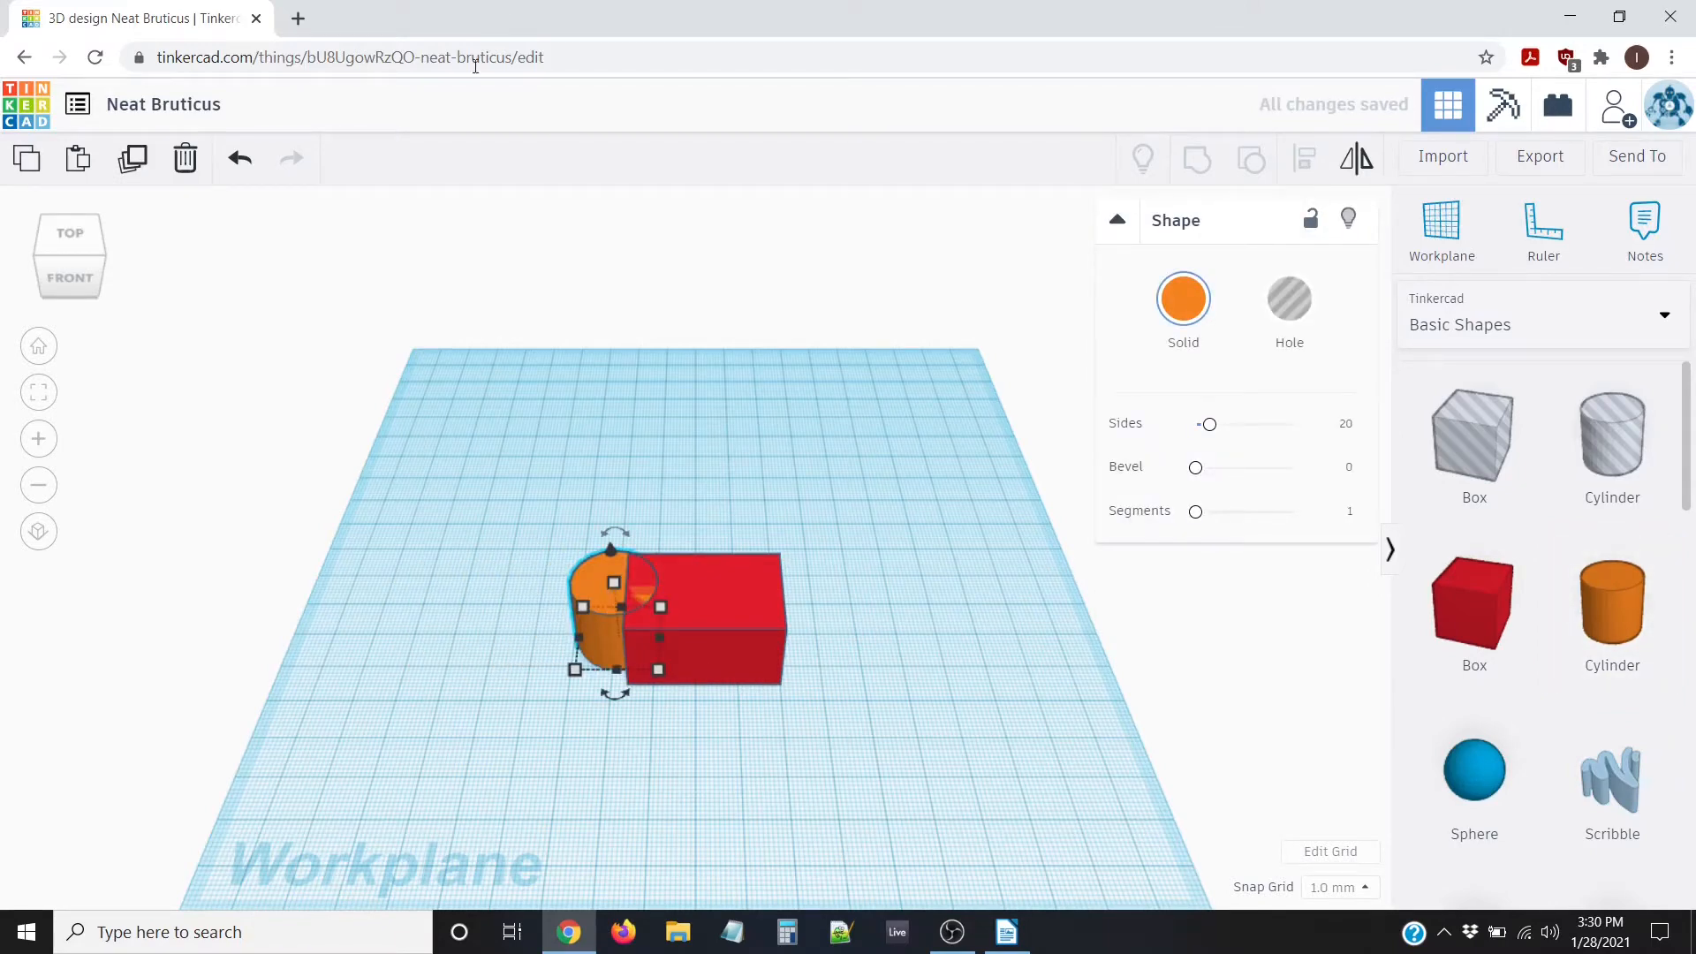
{"action": "scroll", "coordinate": [602, 396], "scroll_direction": "down", "scroll_amount": 4}
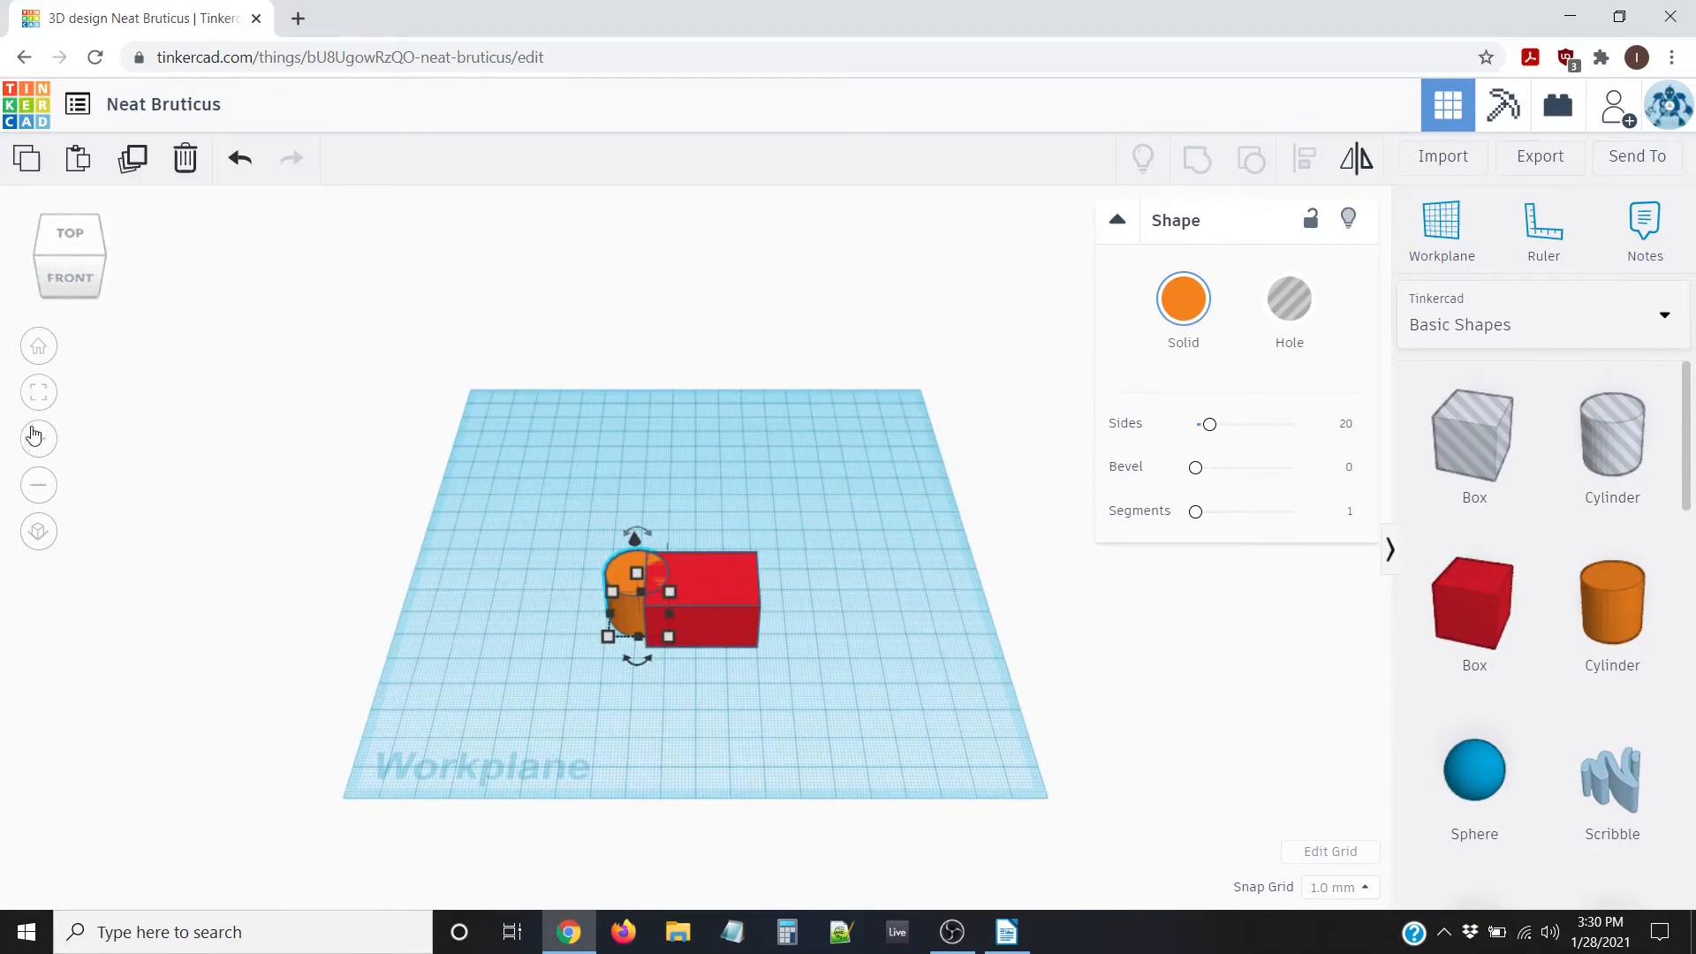
{"action": "left_click", "coordinate": [38, 348]}
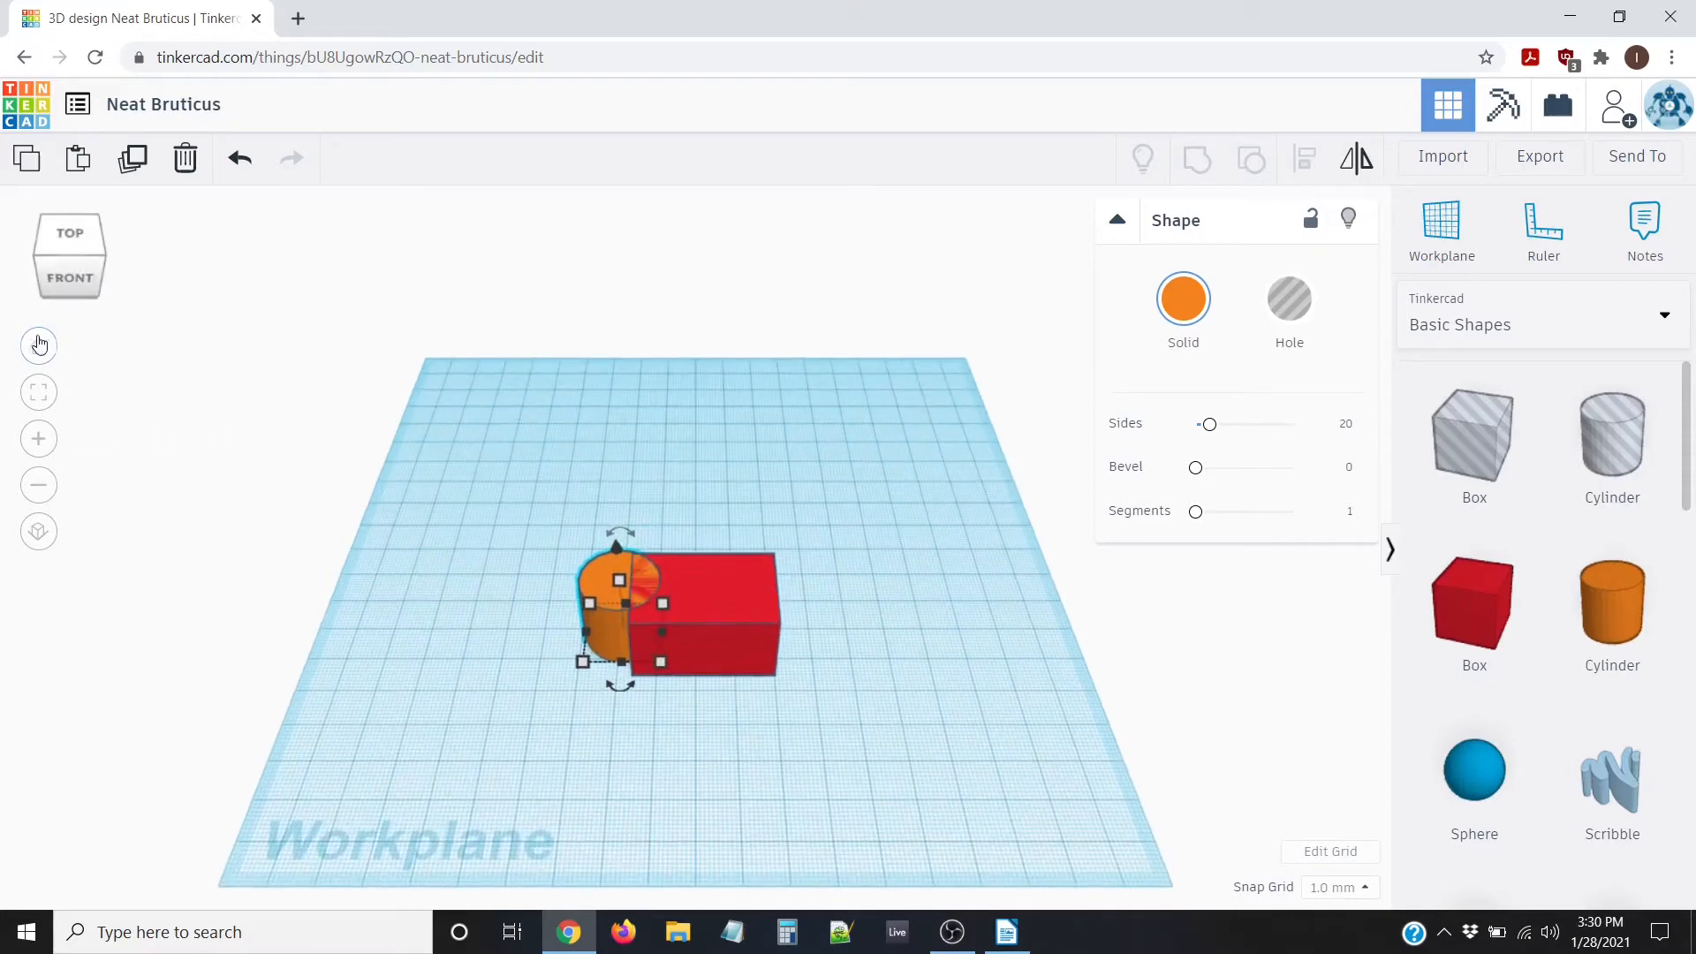
{"action": "left_click", "coordinate": [81, 280]}
{"action": "left_click", "coordinate": [113, 258]}
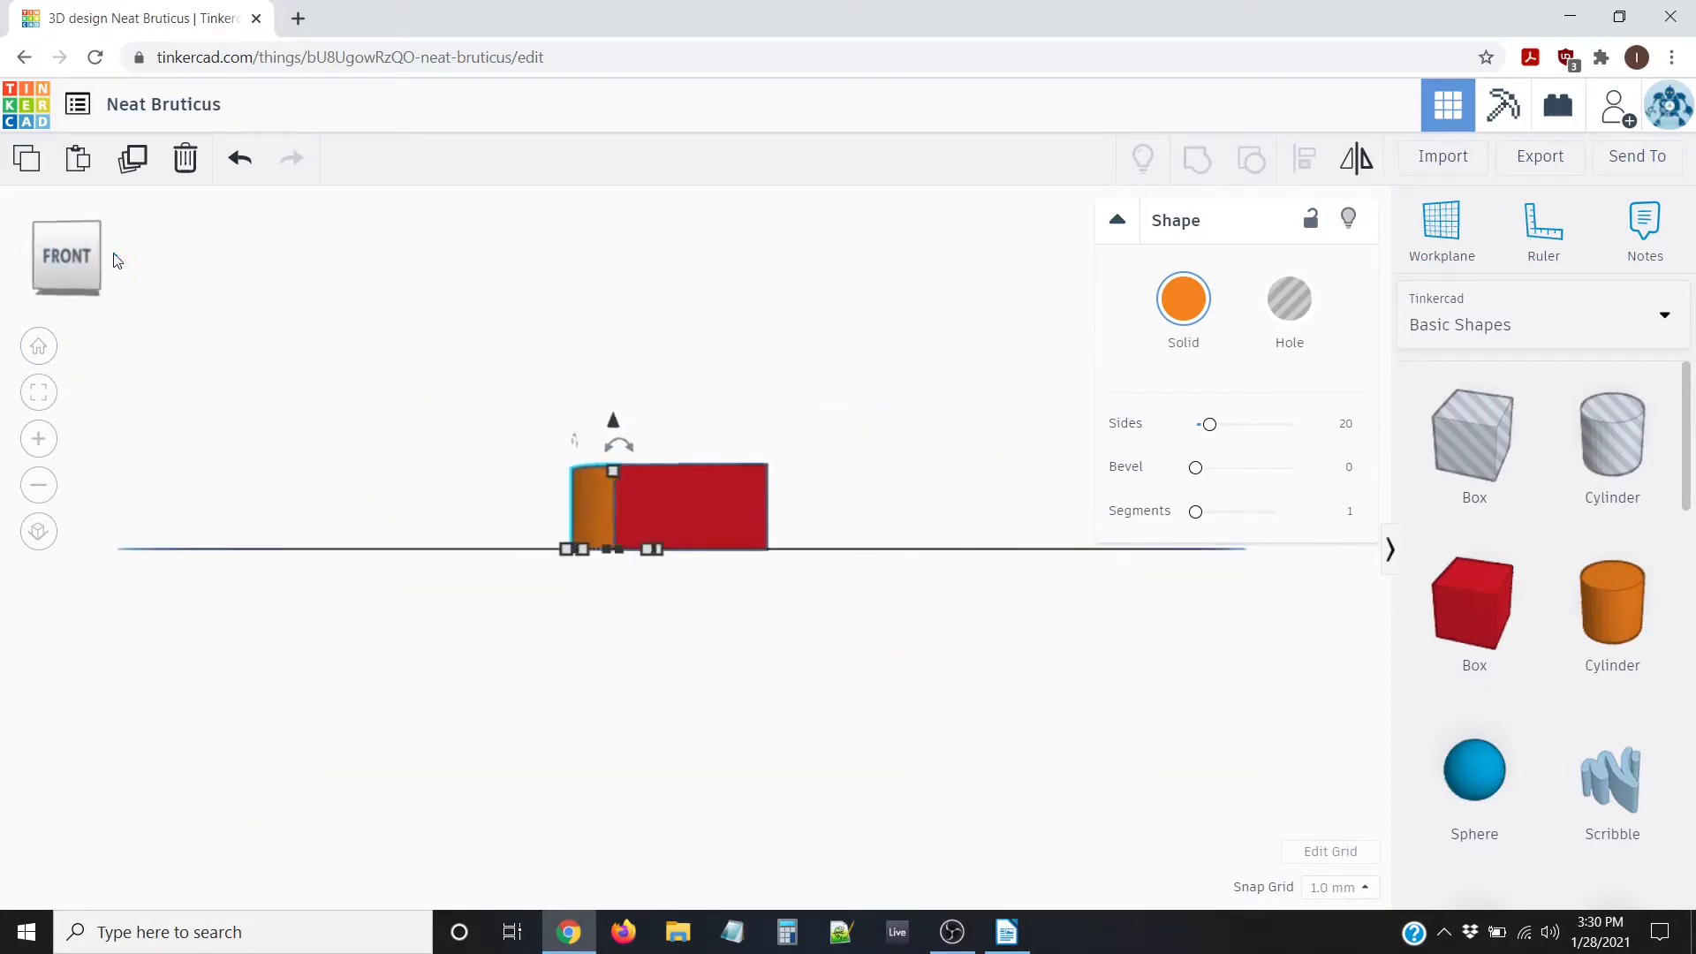
{"action": "left_click", "coordinate": [71, 222]}
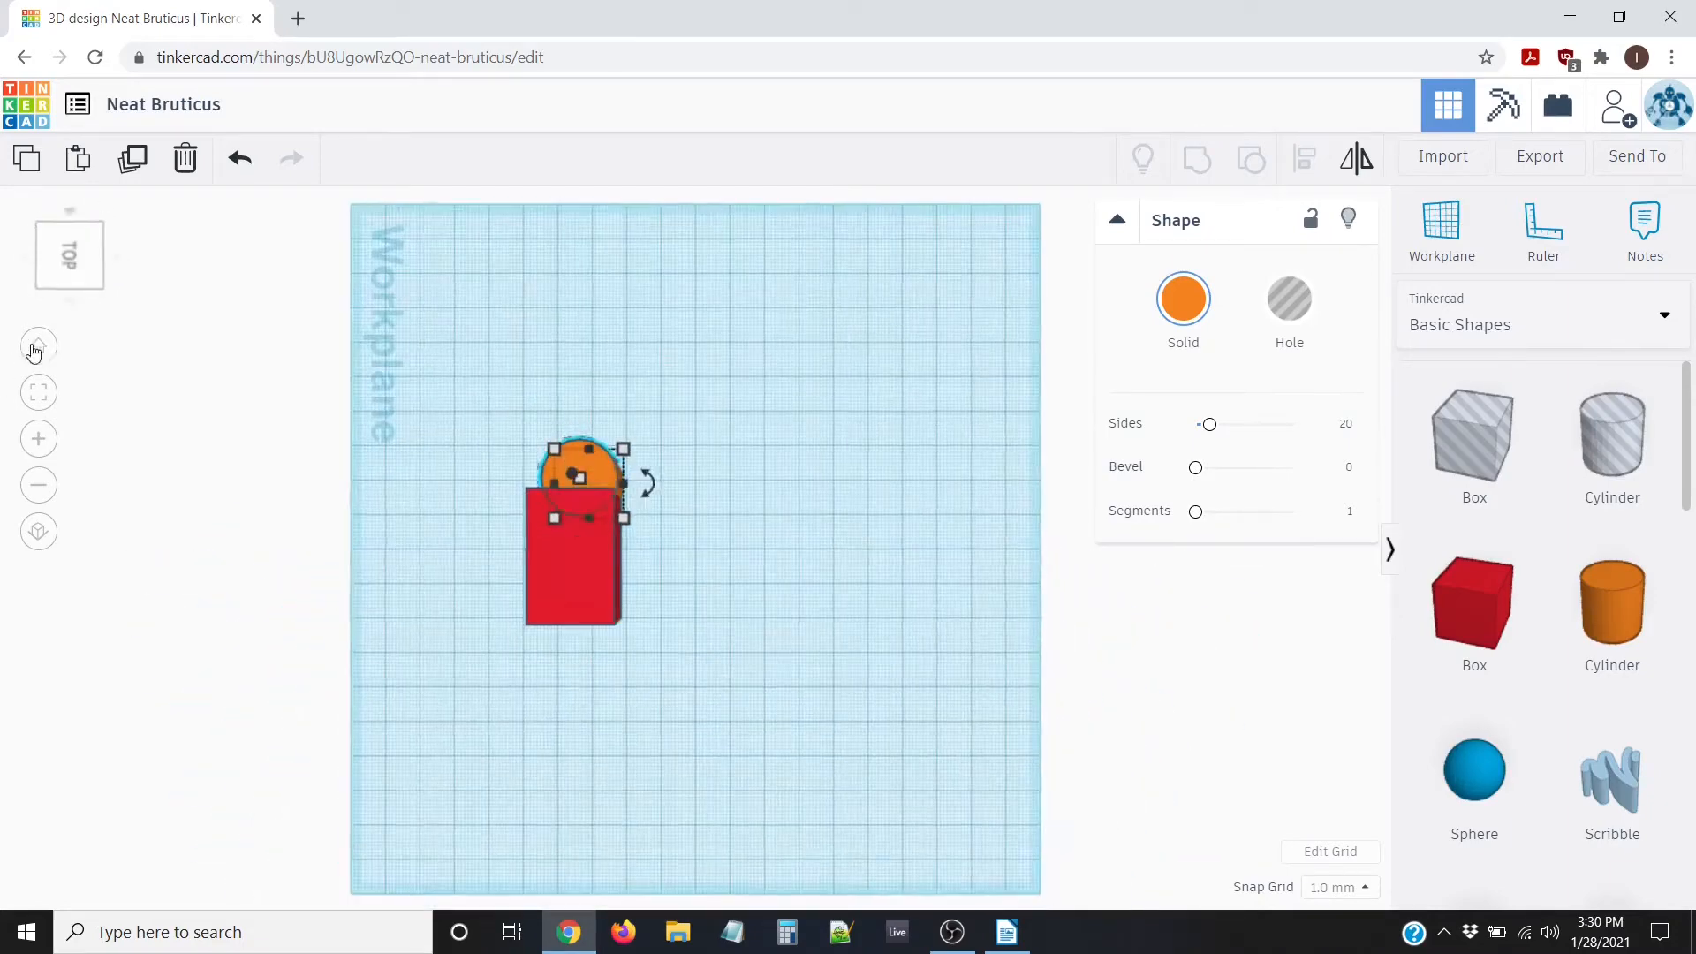
{"action": "left_click", "coordinate": [38, 346]}
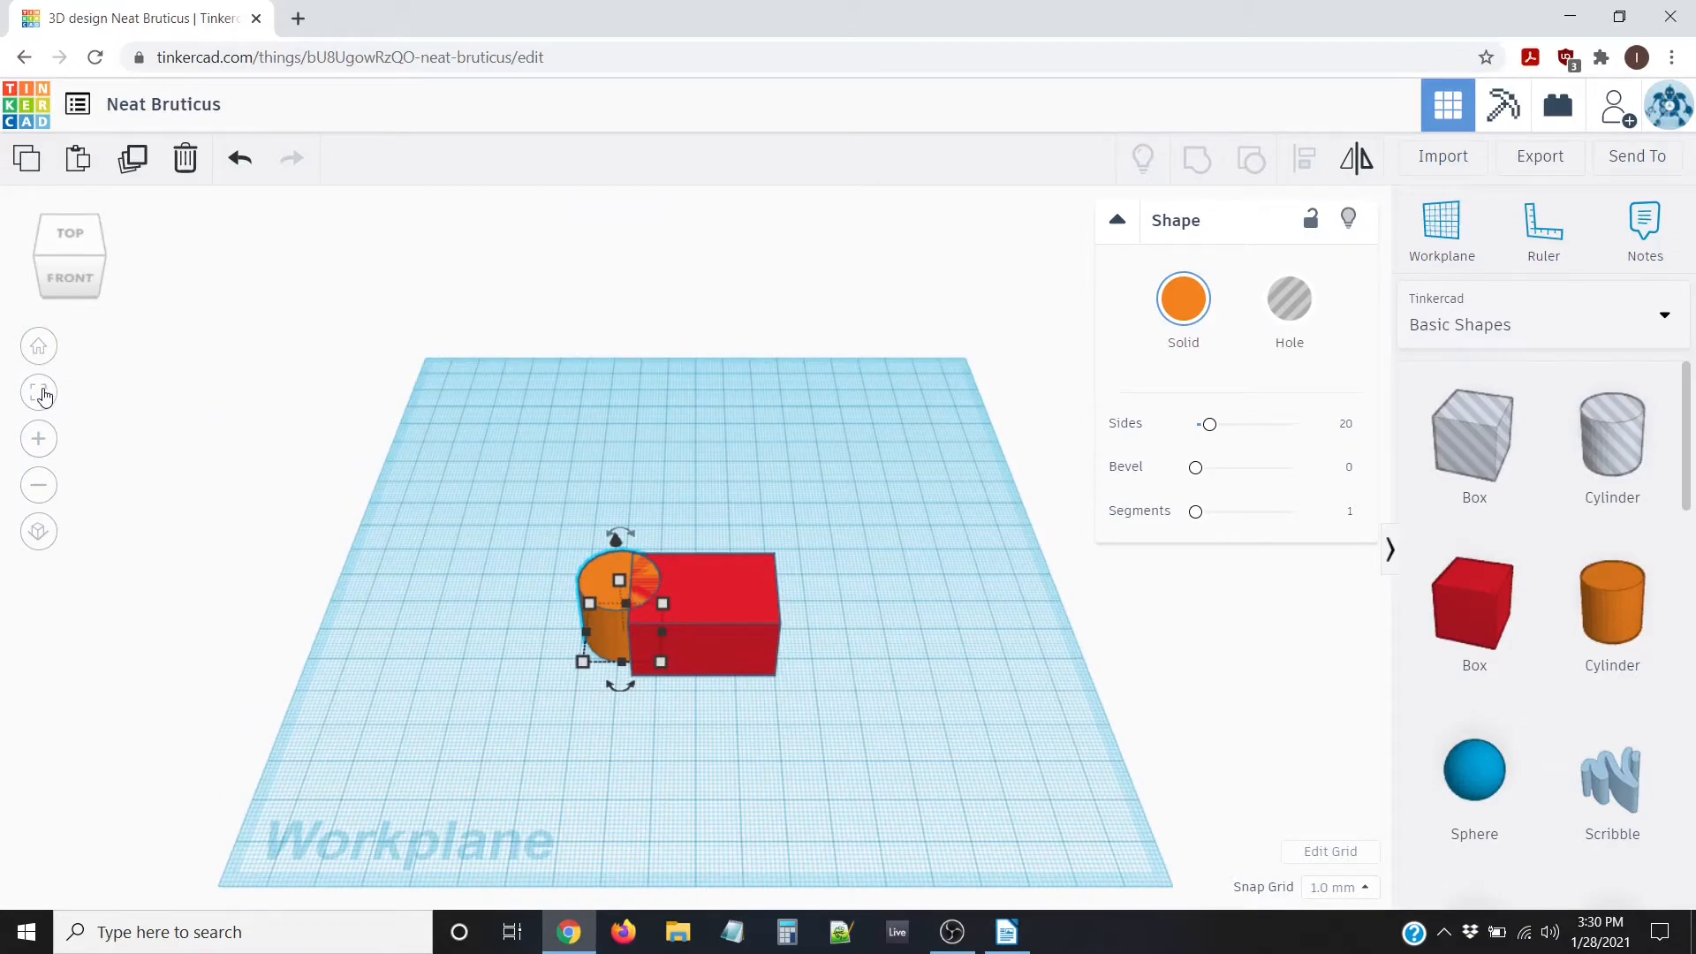
{"action": "left_click", "coordinate": [41, 394]}
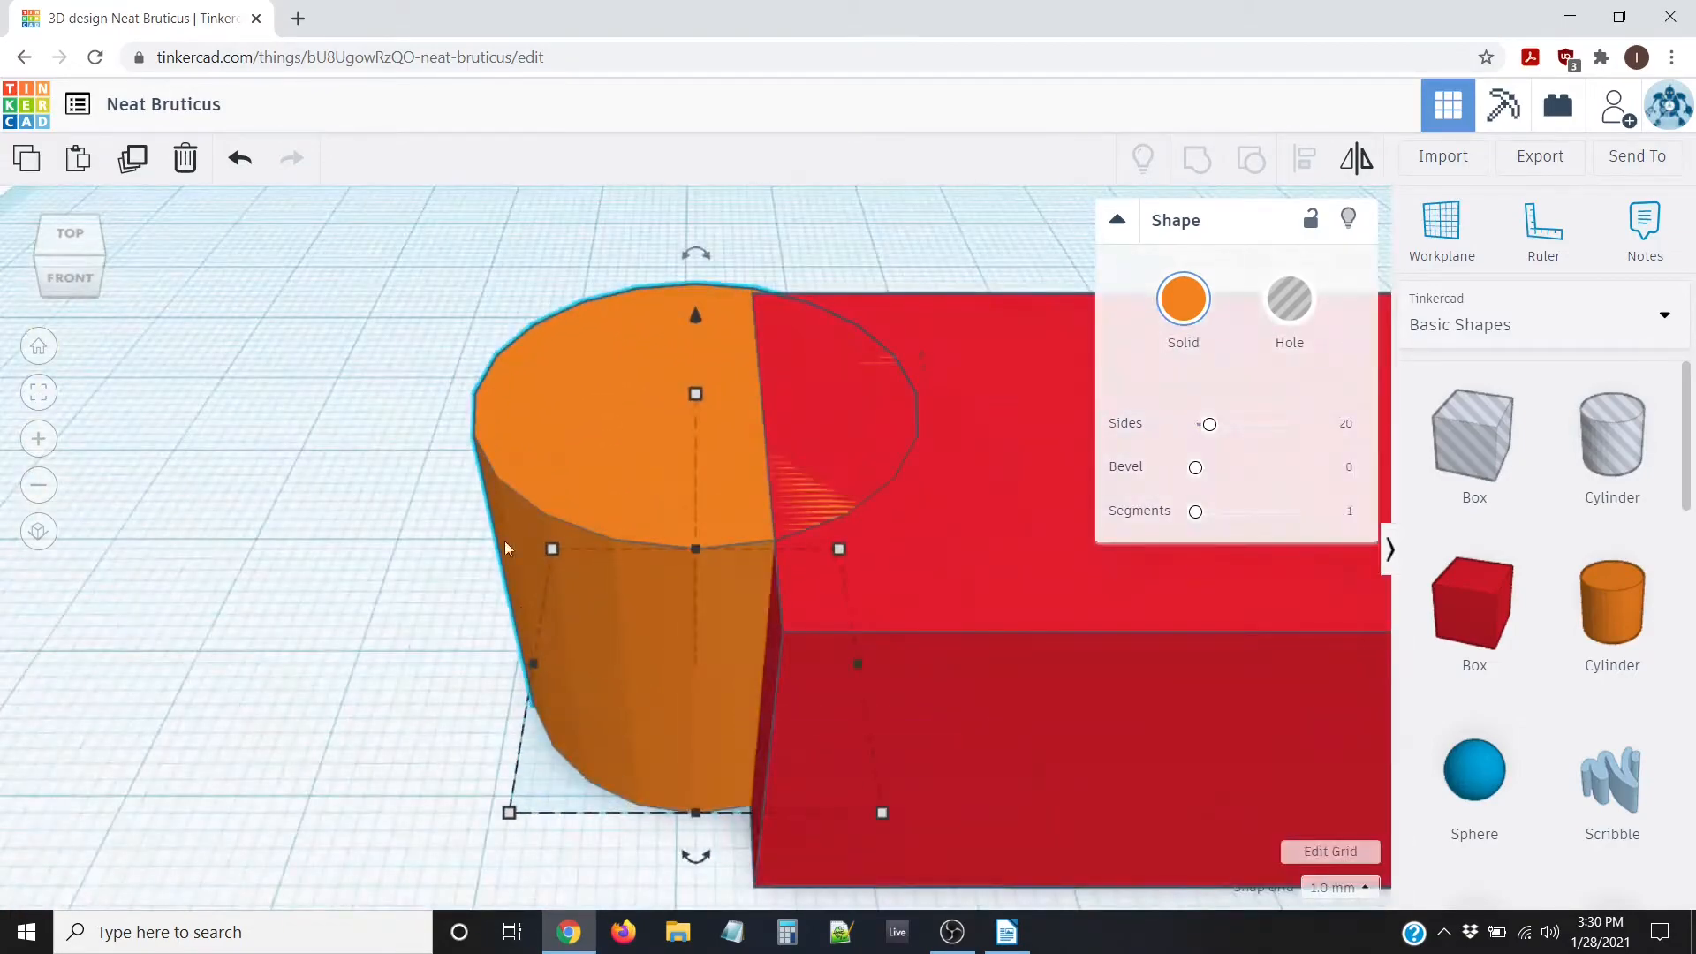
{"action": "scroll", "coordinate": [505, 548], "scroll_direction": "down", "scroll_amount": 10}
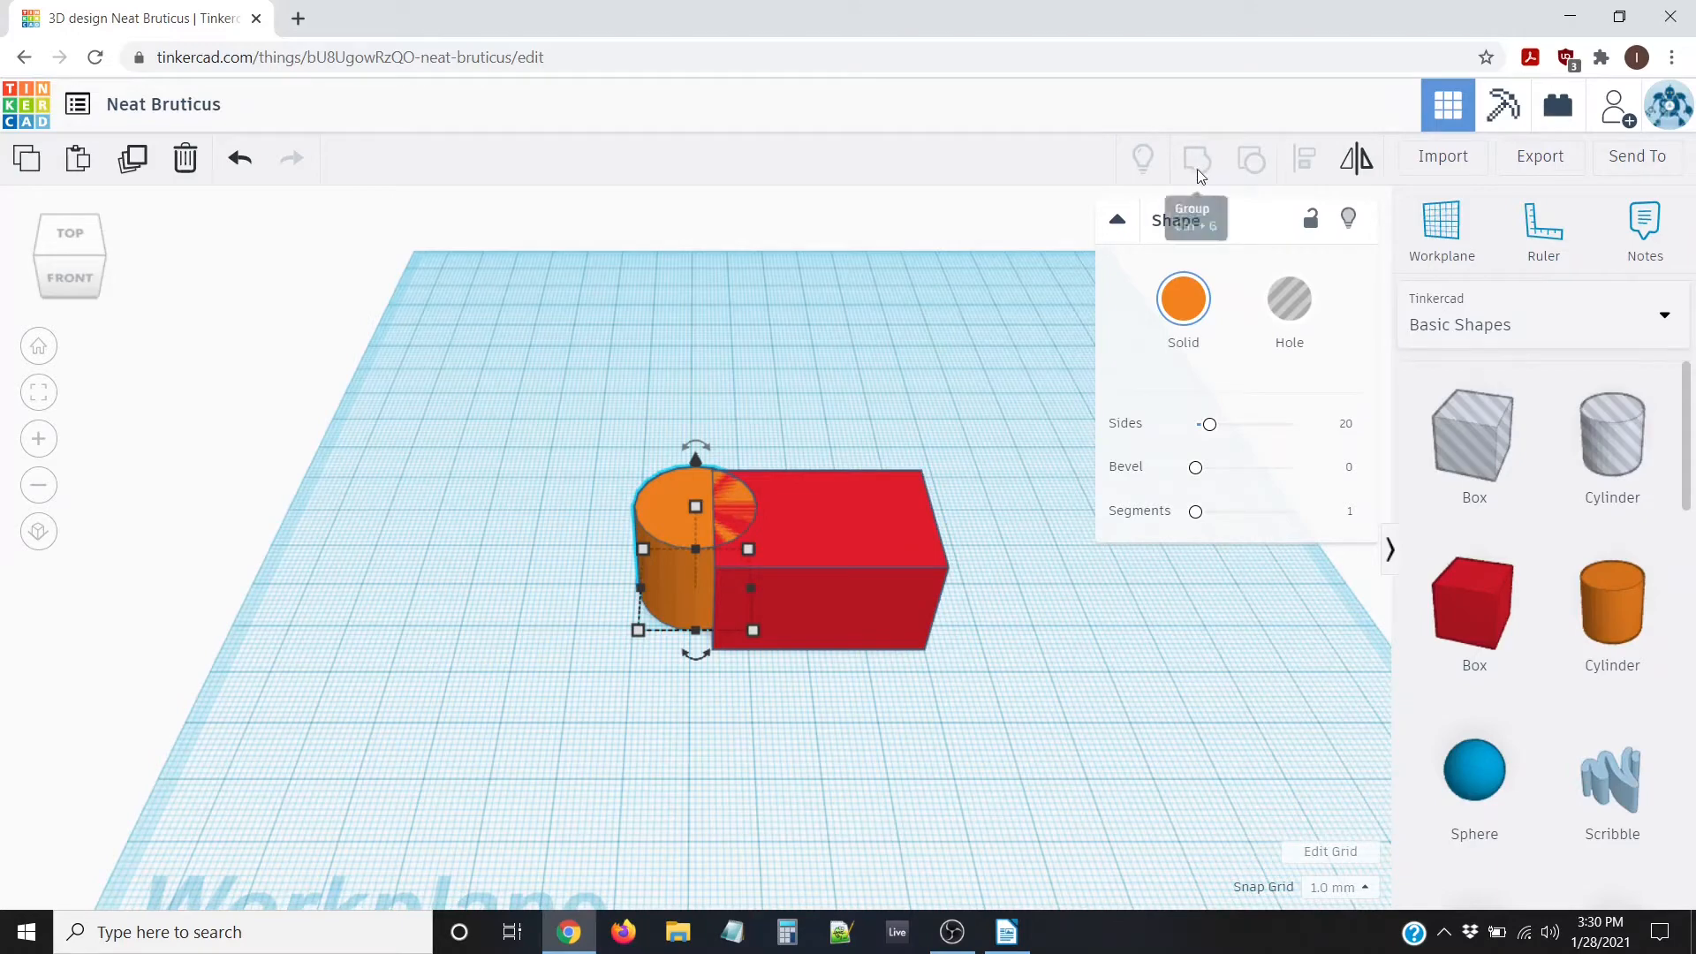
Select the box and cylinder together, group them, then ungroup them again
{"action": "left_click", "coordinate": [735, 520]}
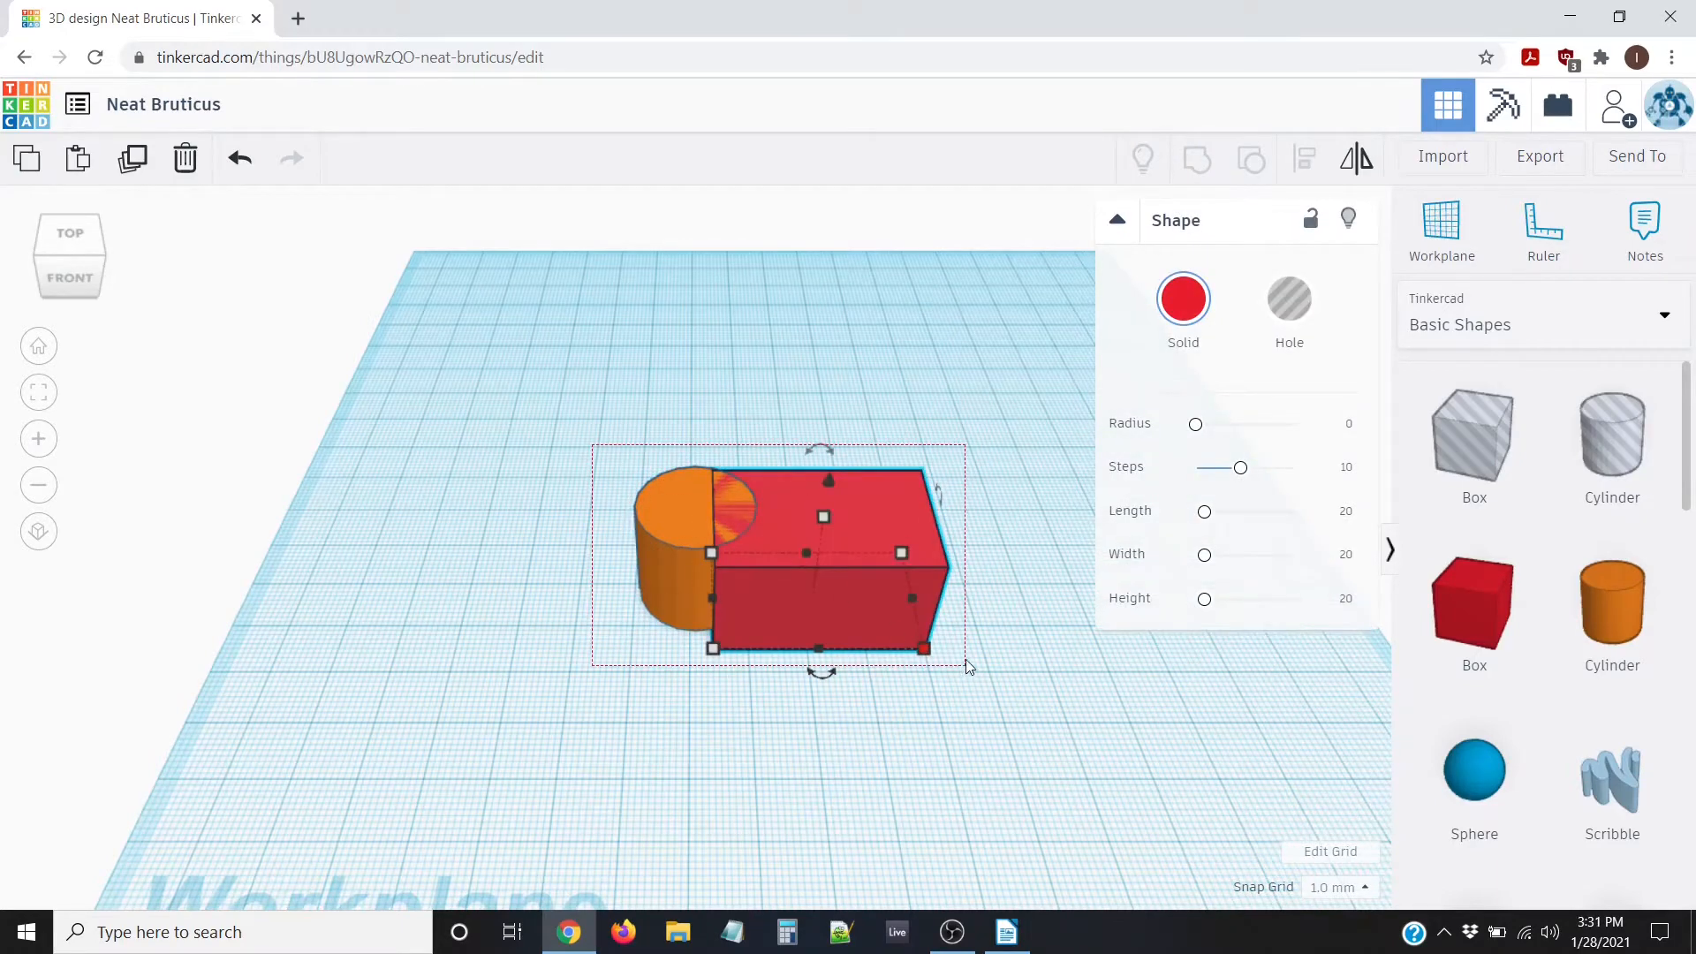
{"action": "left_click", "coordinate": [666, 523], "text": "shift"}
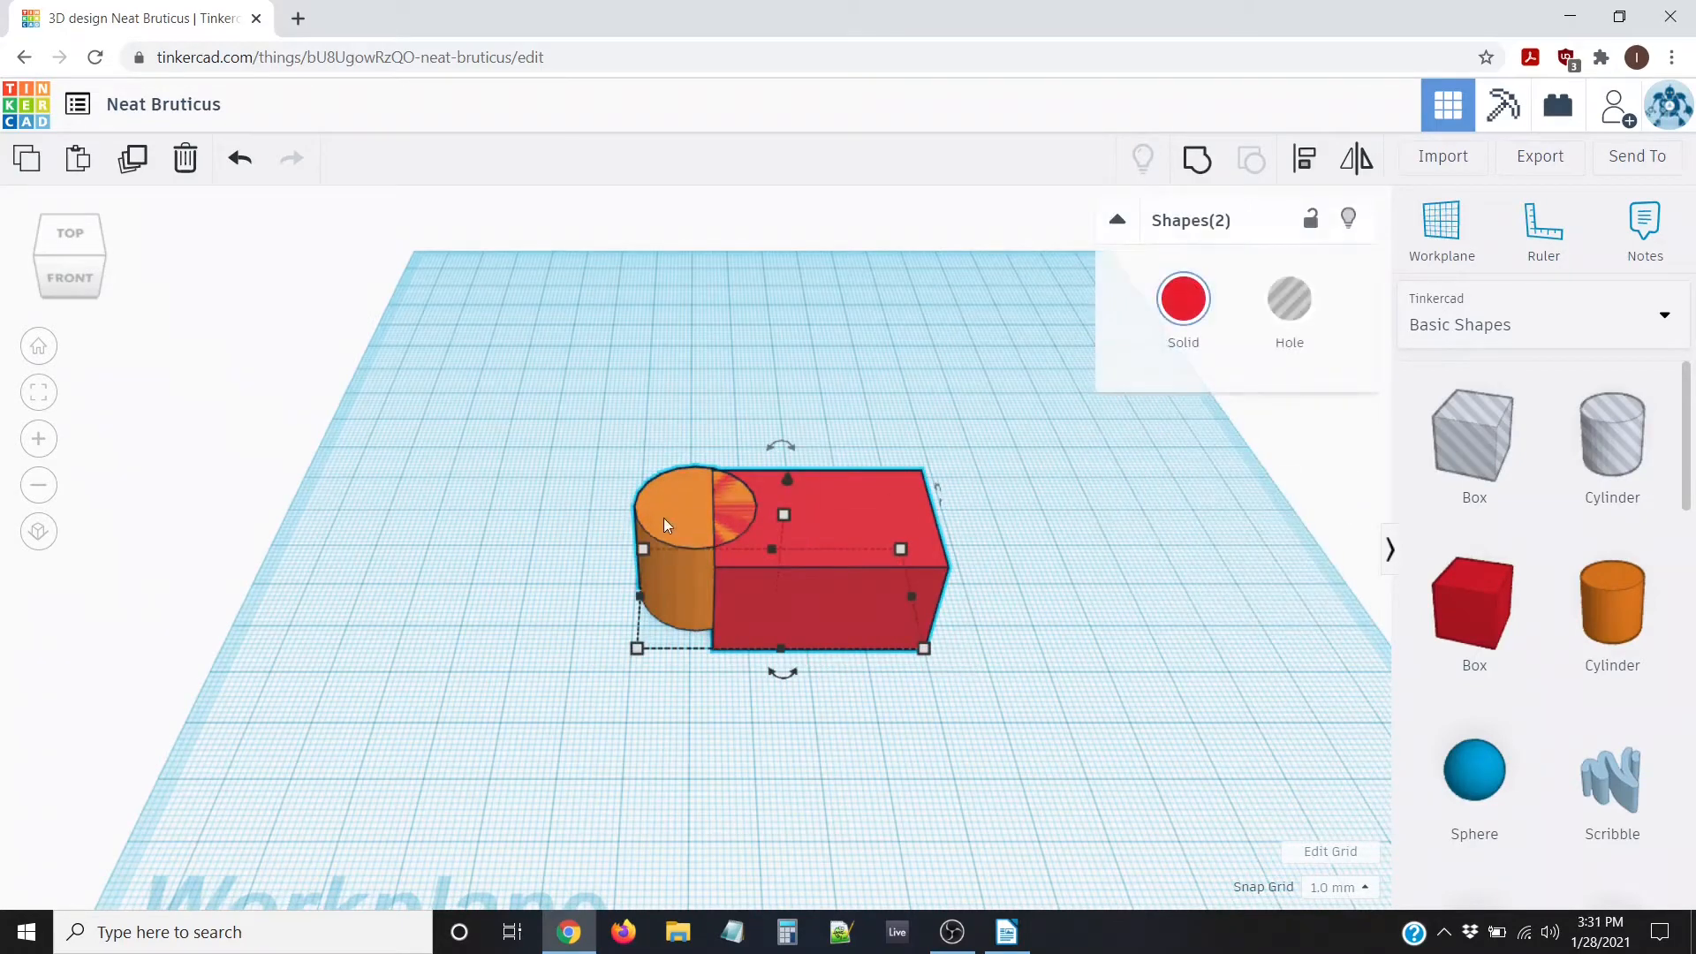
{"action": "left_click", "coordinate": [1197, 162]}
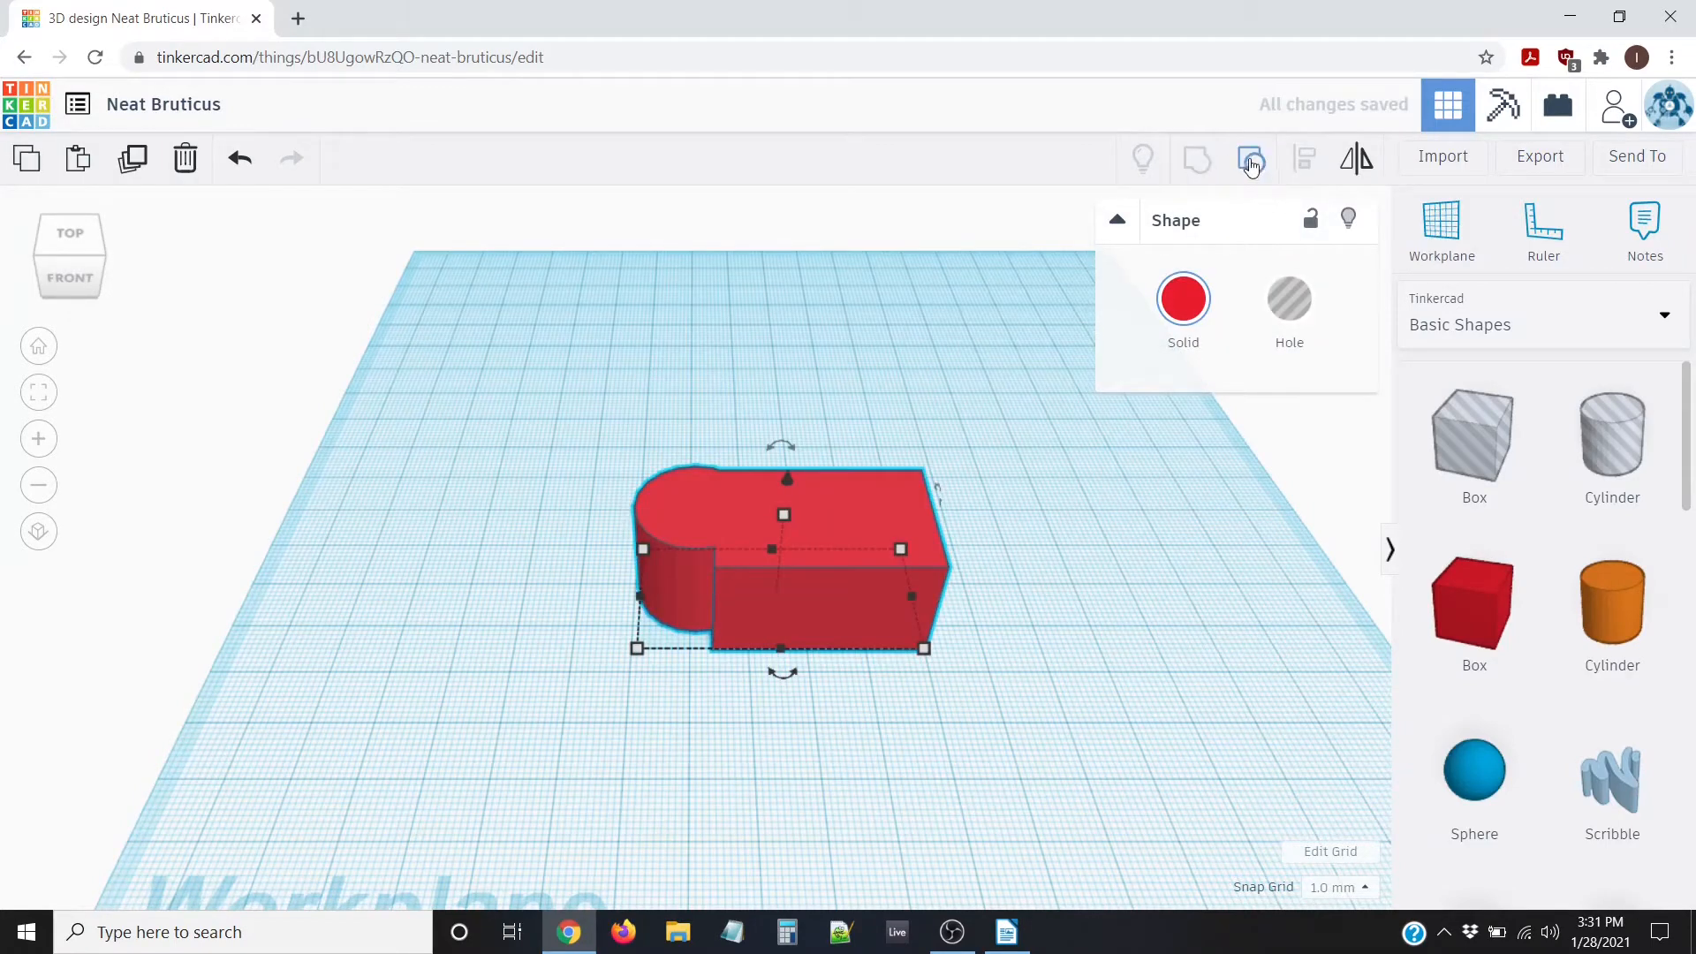
{"action": "left_click", "coordinate": [1251, 164]}
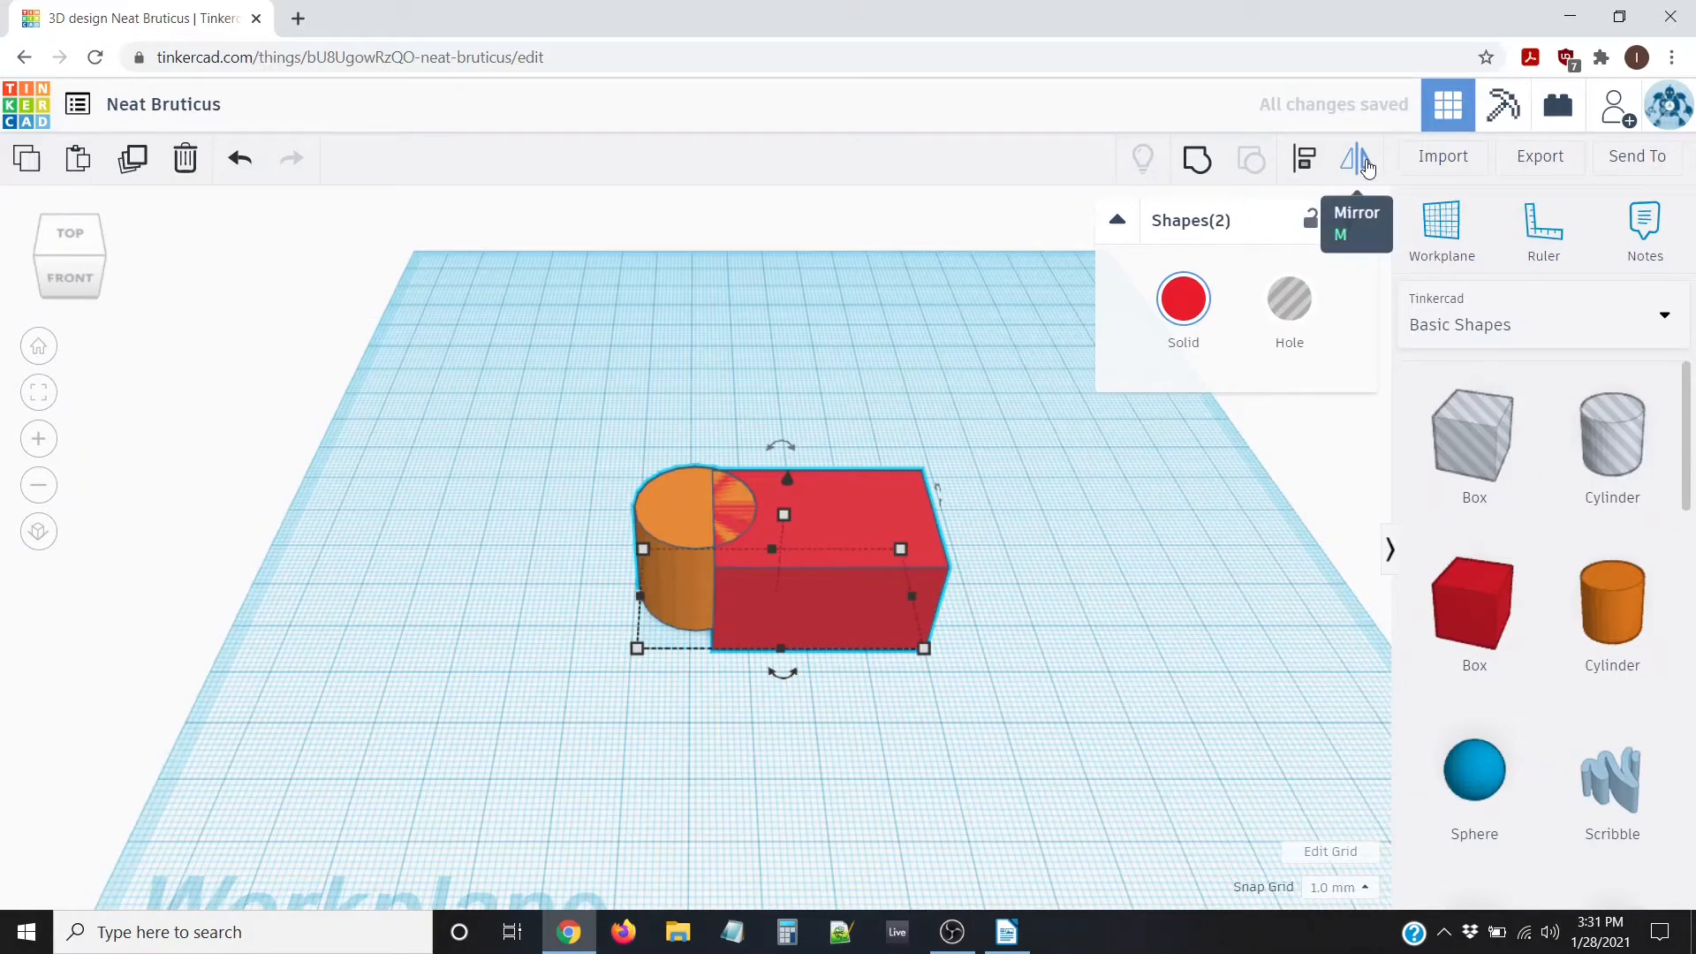
Align the cylinder to the box's left edge, then select the cylinder alone
{"action": "left_click", "coordinate": [1302, 161]}
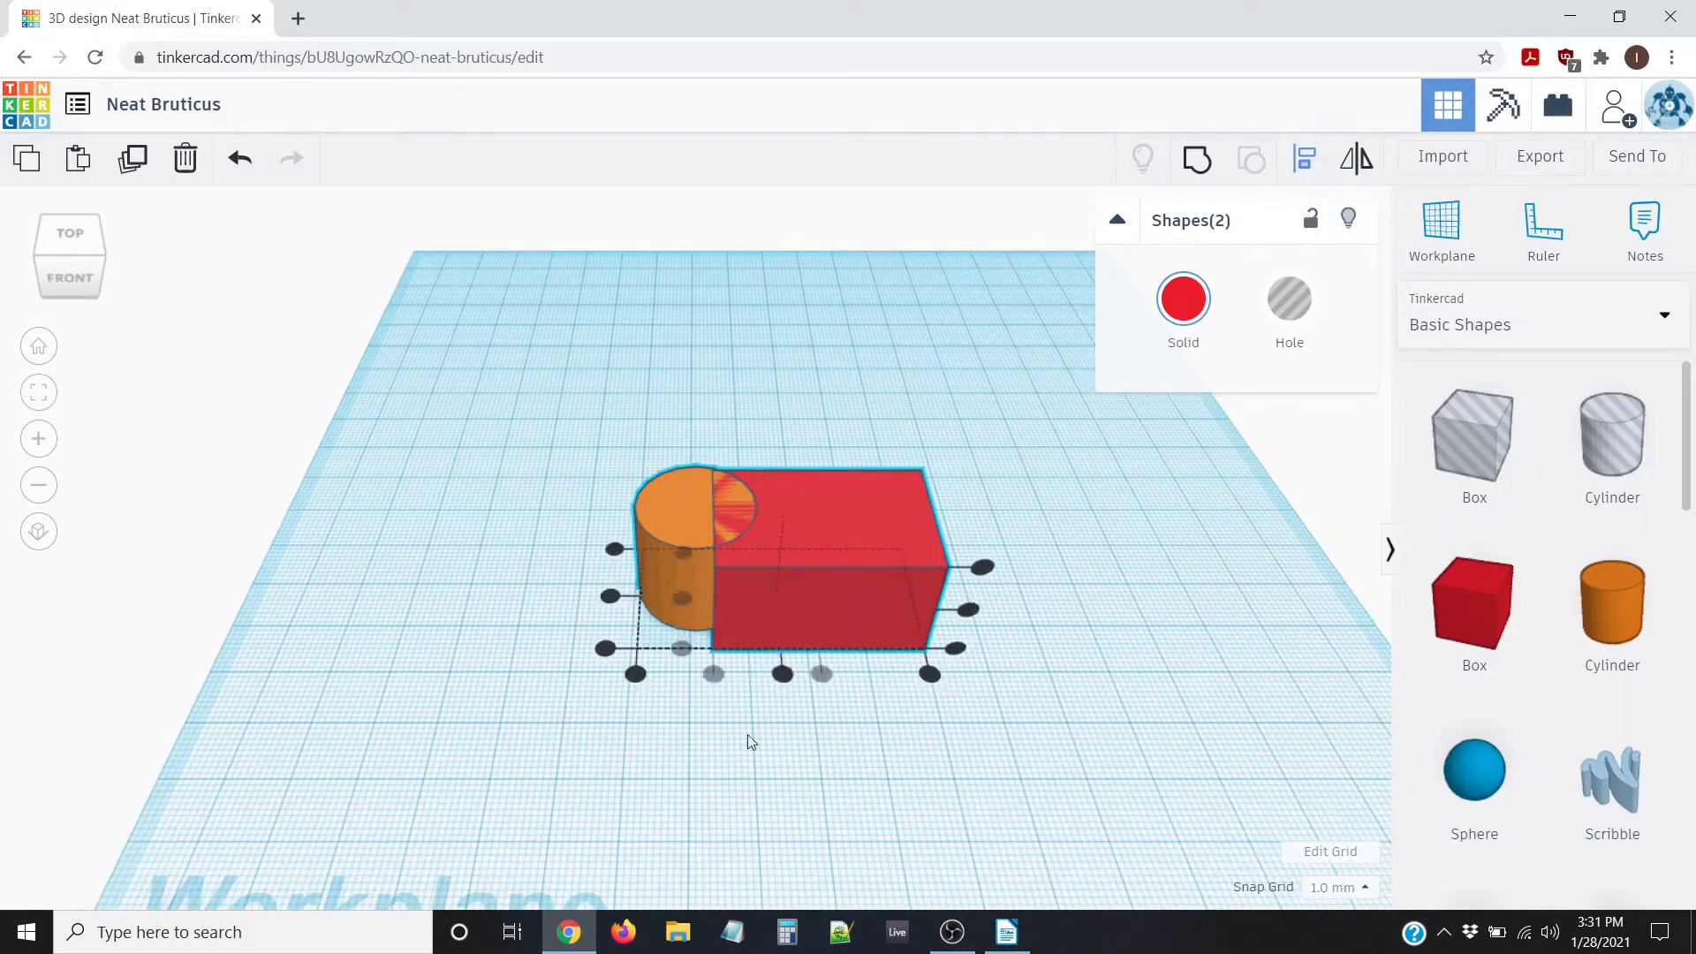
{"action": "left_click", "coordinate": [782, 676]}
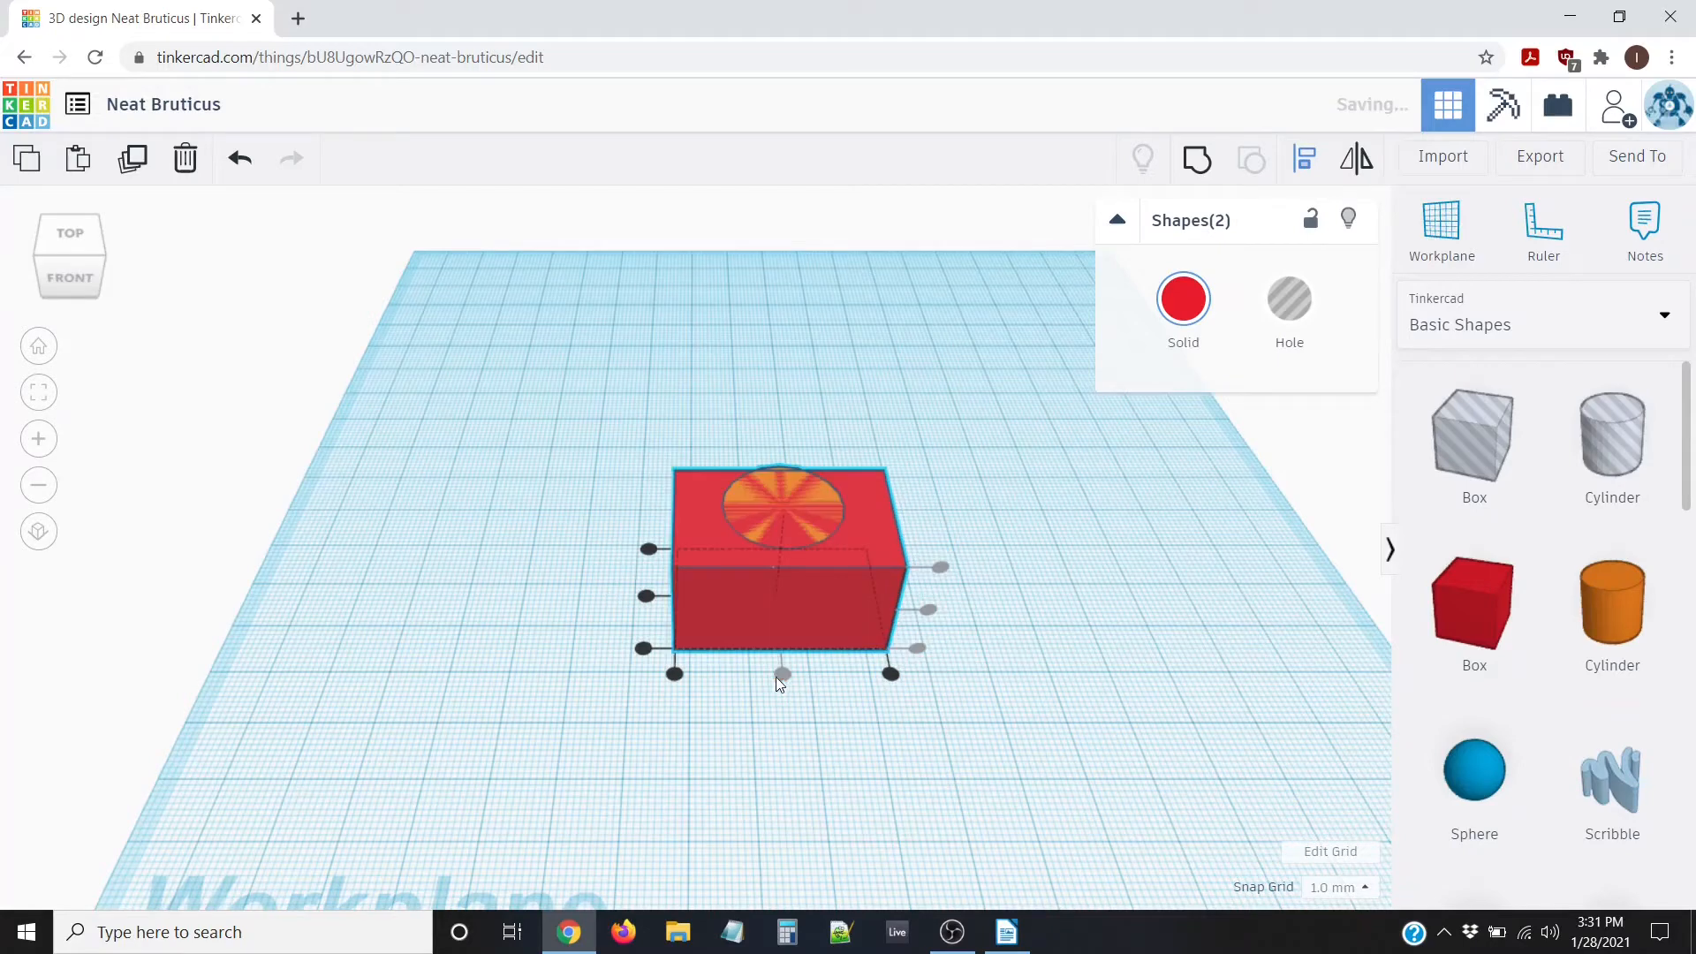
{"action": "left_click", "coordinate": [646, 597]}
{"action": "left_click", "coordinate": [890, 671]}
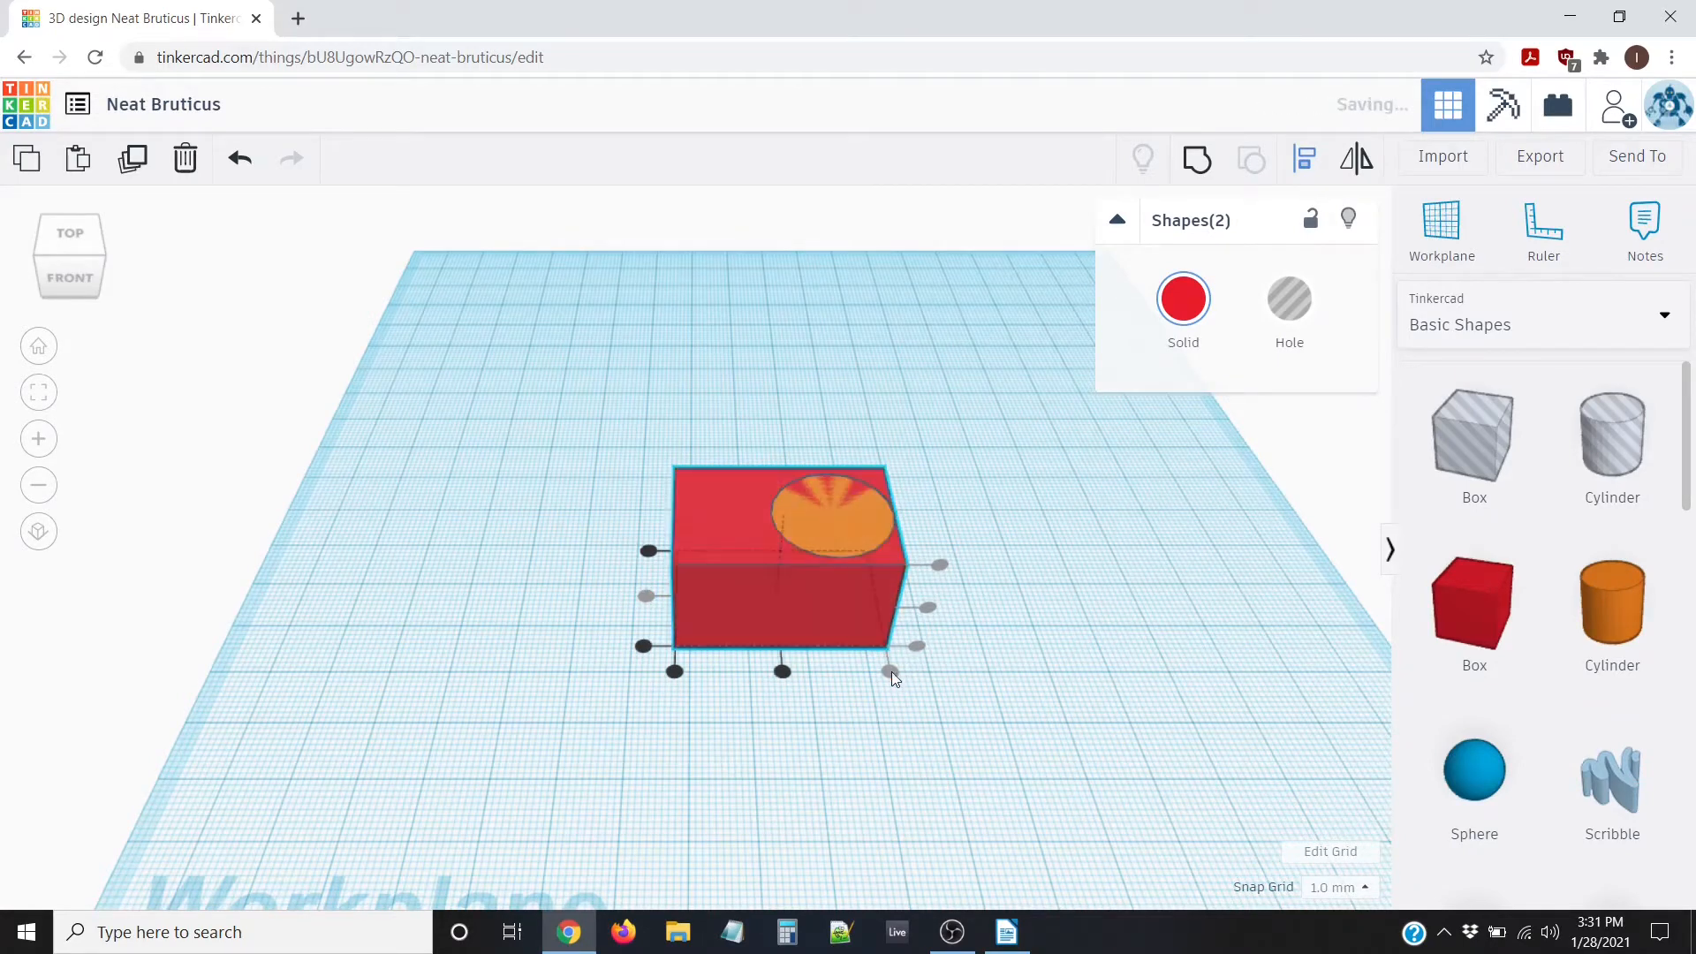
{"action": "left_click", "coordinate": [675, 673]}
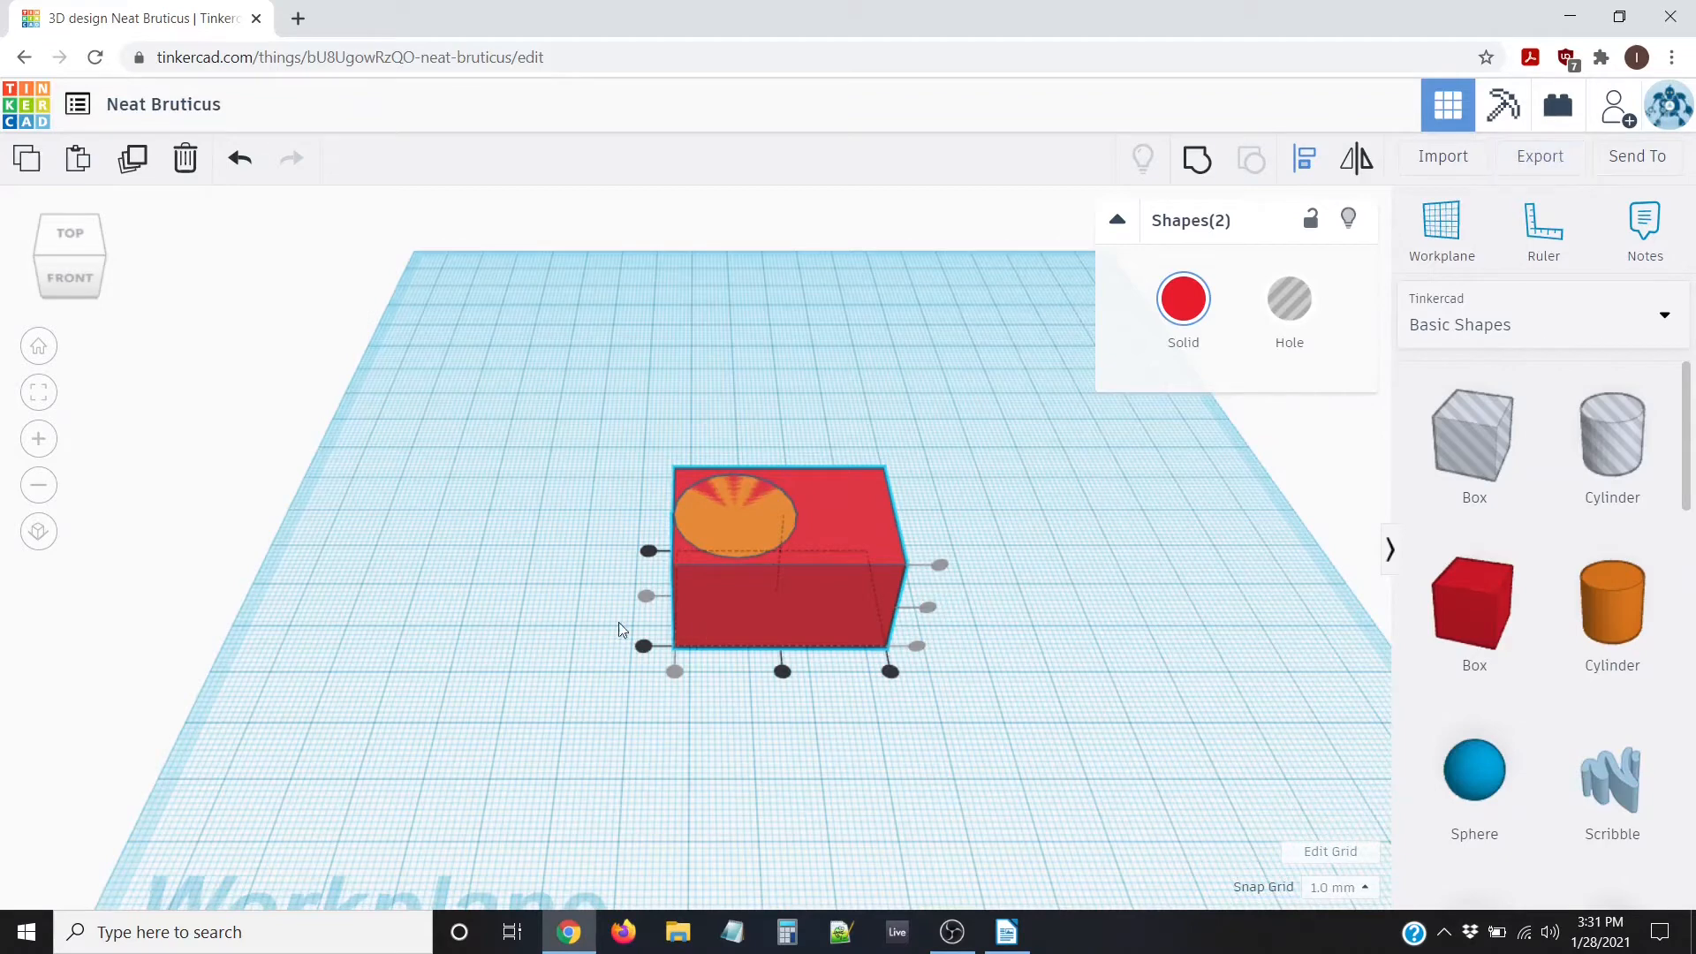
{"action": "left_click", "coordinate": [625, 673]}
{"action": "left_click", "coordinate": [775, 539]}
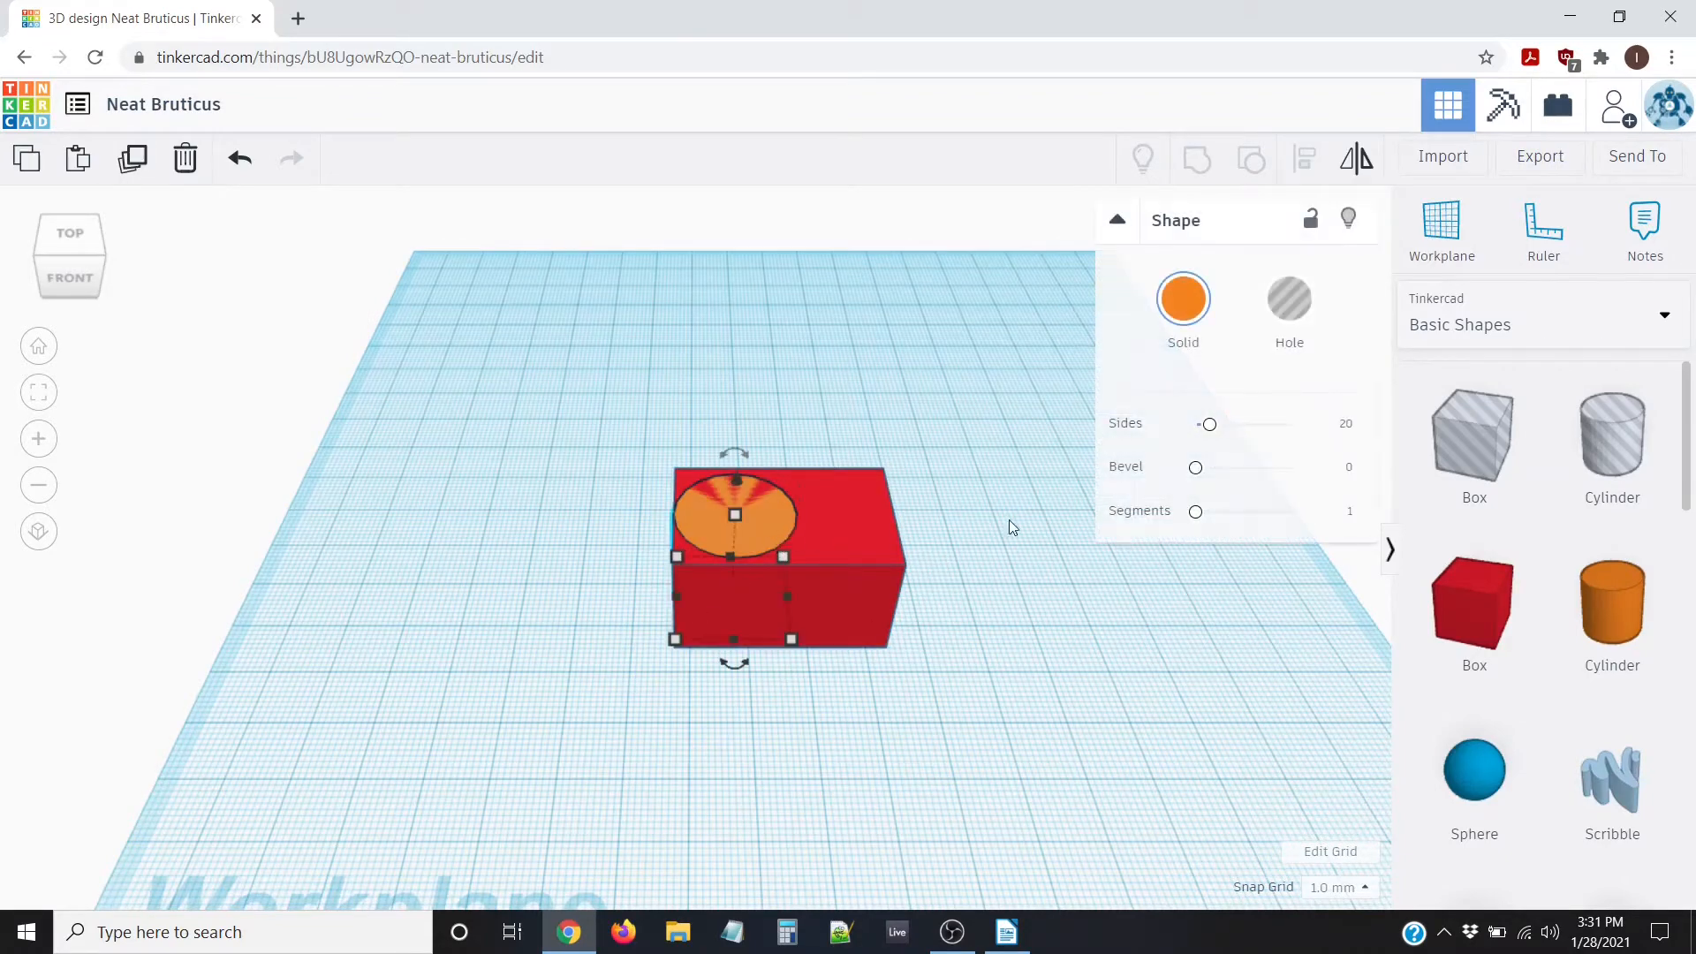
Export the selected cylinder as the STL file Neat Bruticus.stl
{"action": "left_click", "coordinate": [1541, 159]}
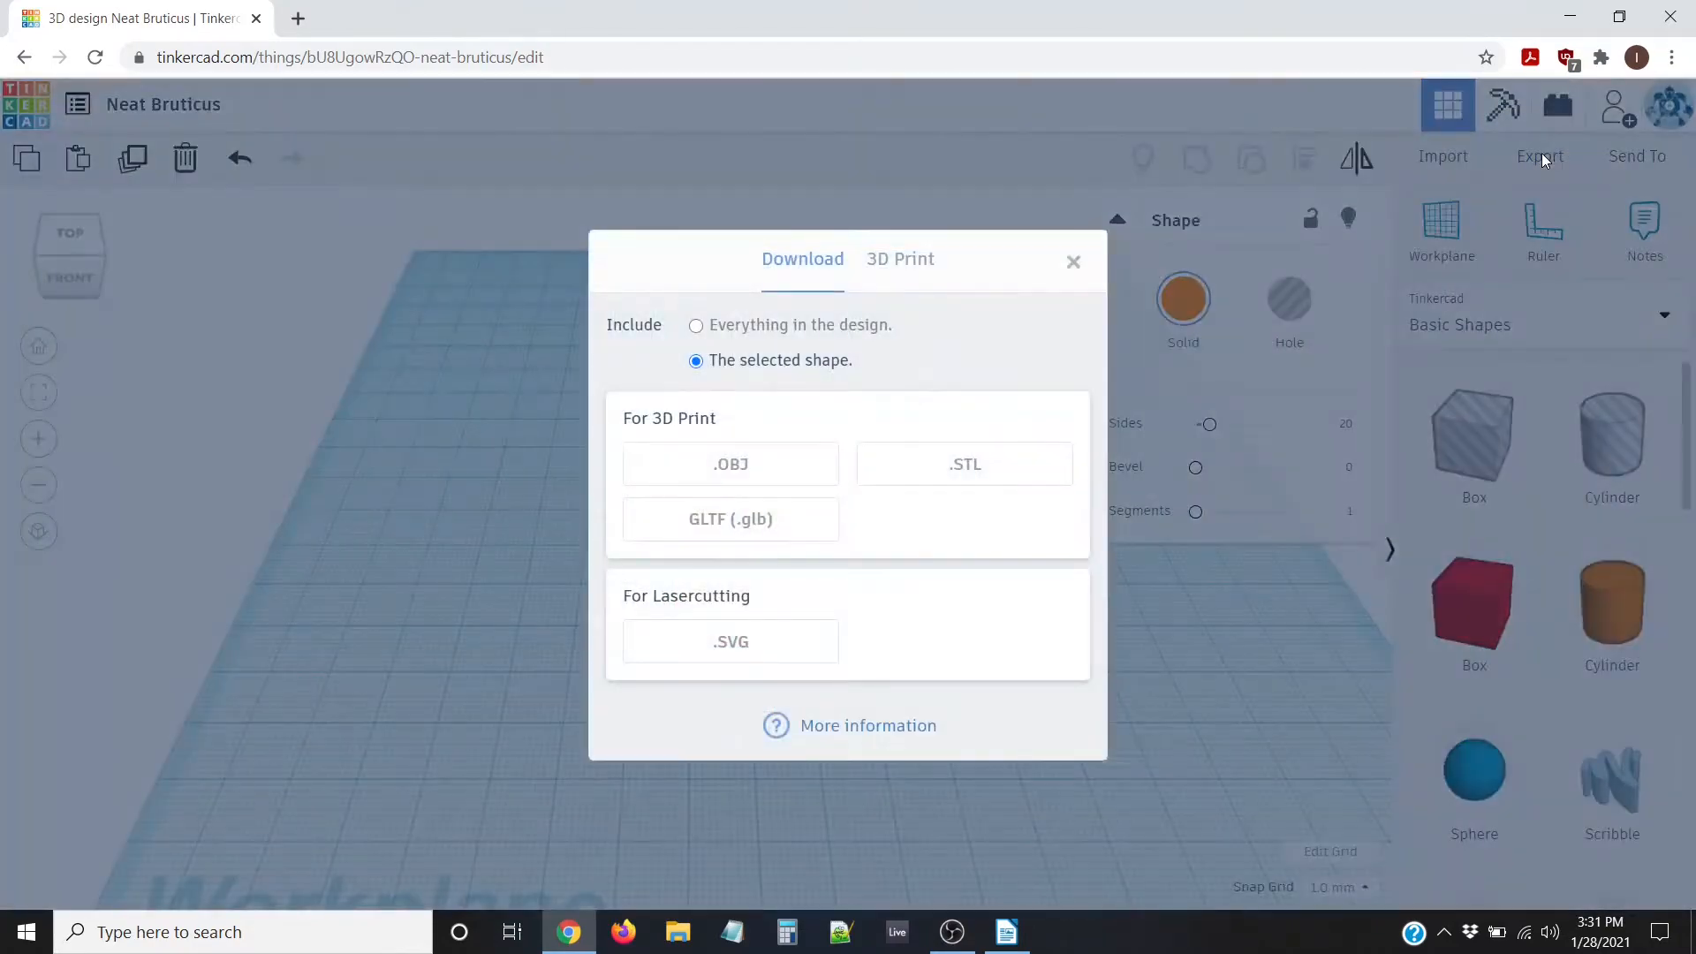
{"action": "left_click", "coordinate": [959, 464]}
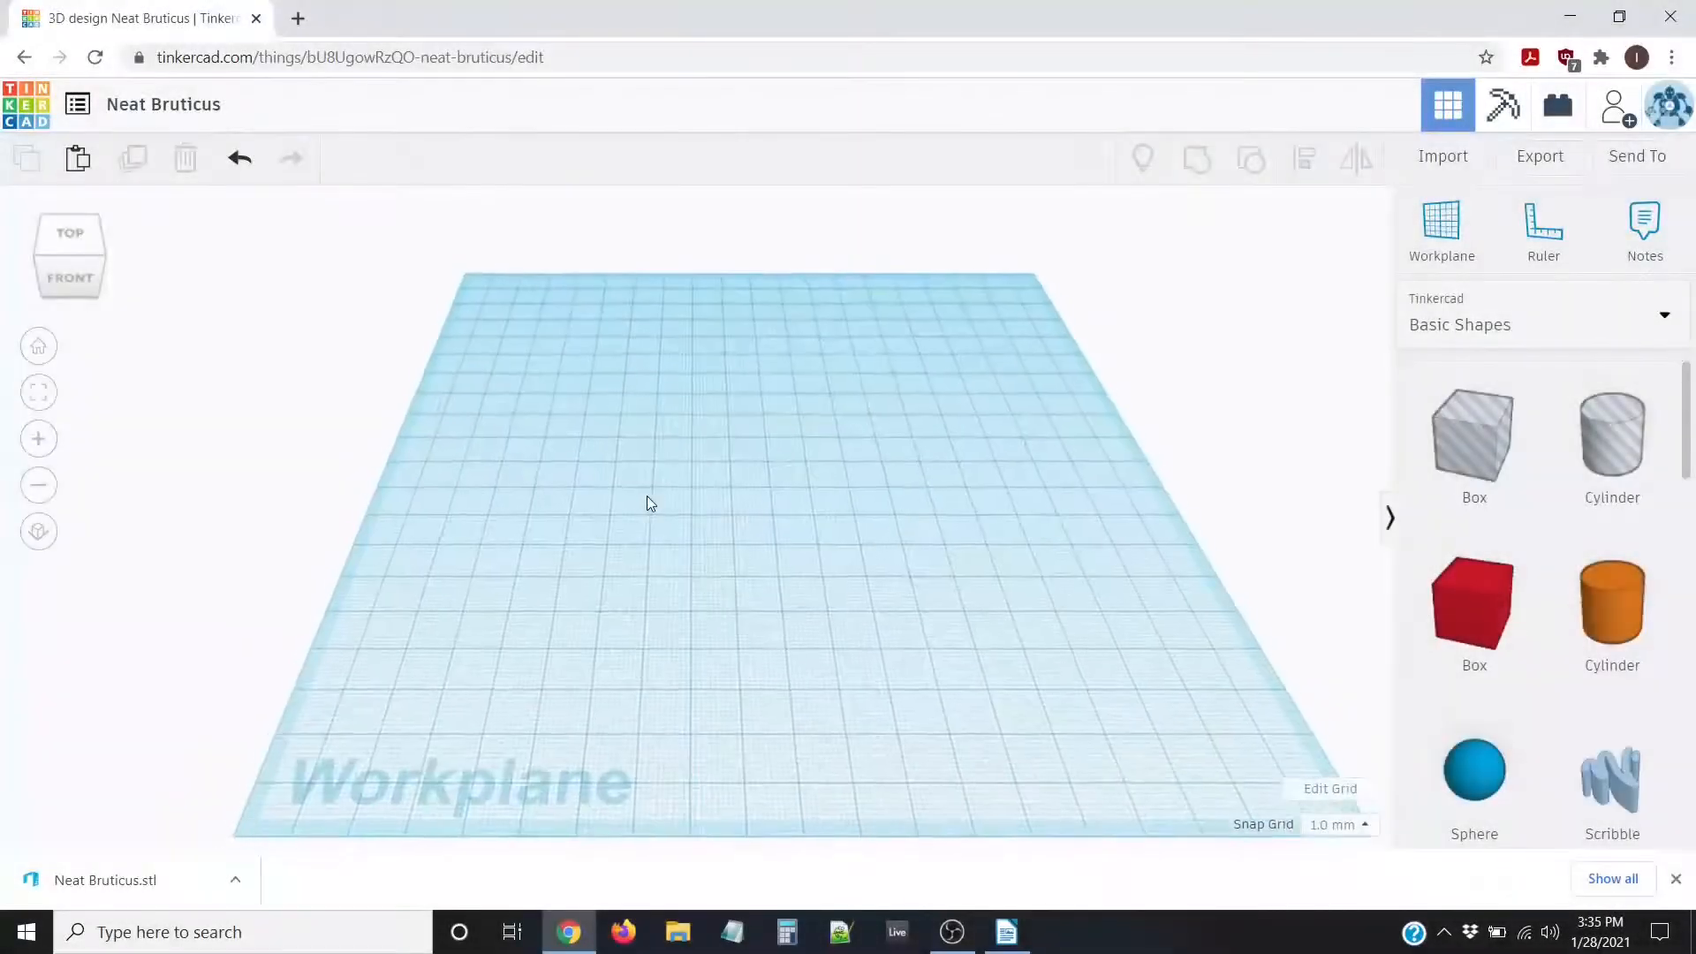
Dismiss the browser's finished-download bar at the bottom of the window
{"action": "left_click", "coordinate": [1676, 879]}
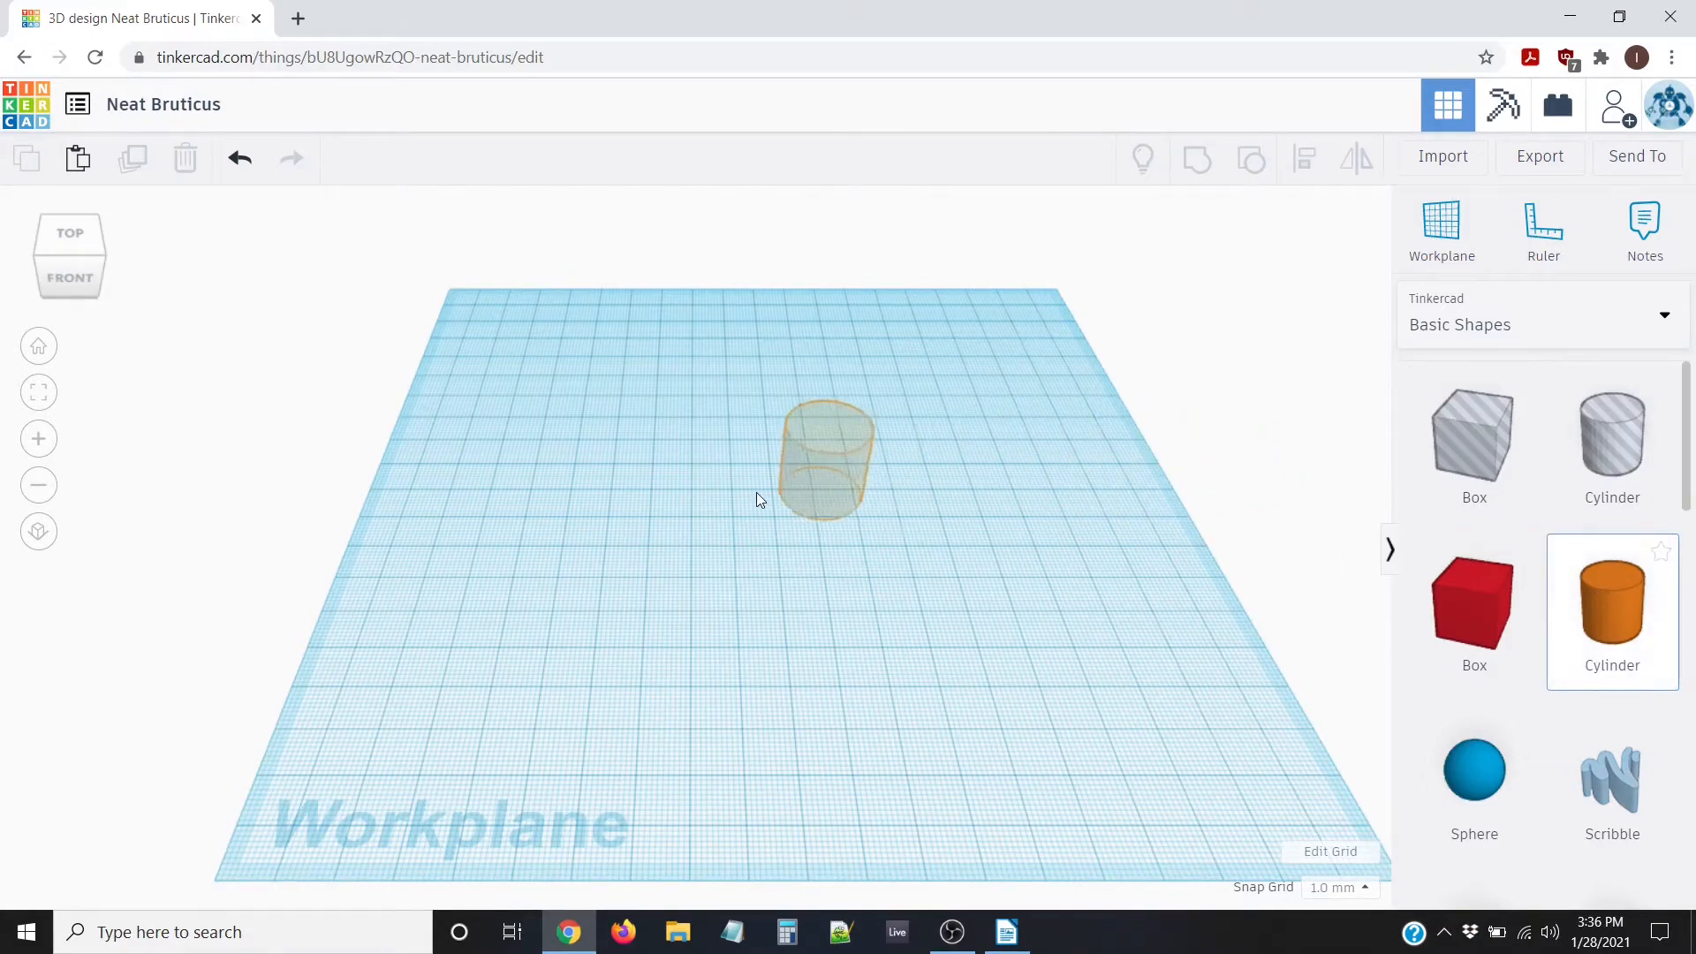
Place a cylinder and set its width and length to 30 mm
{"action": "left_click", "coordinate": [645, 544]}
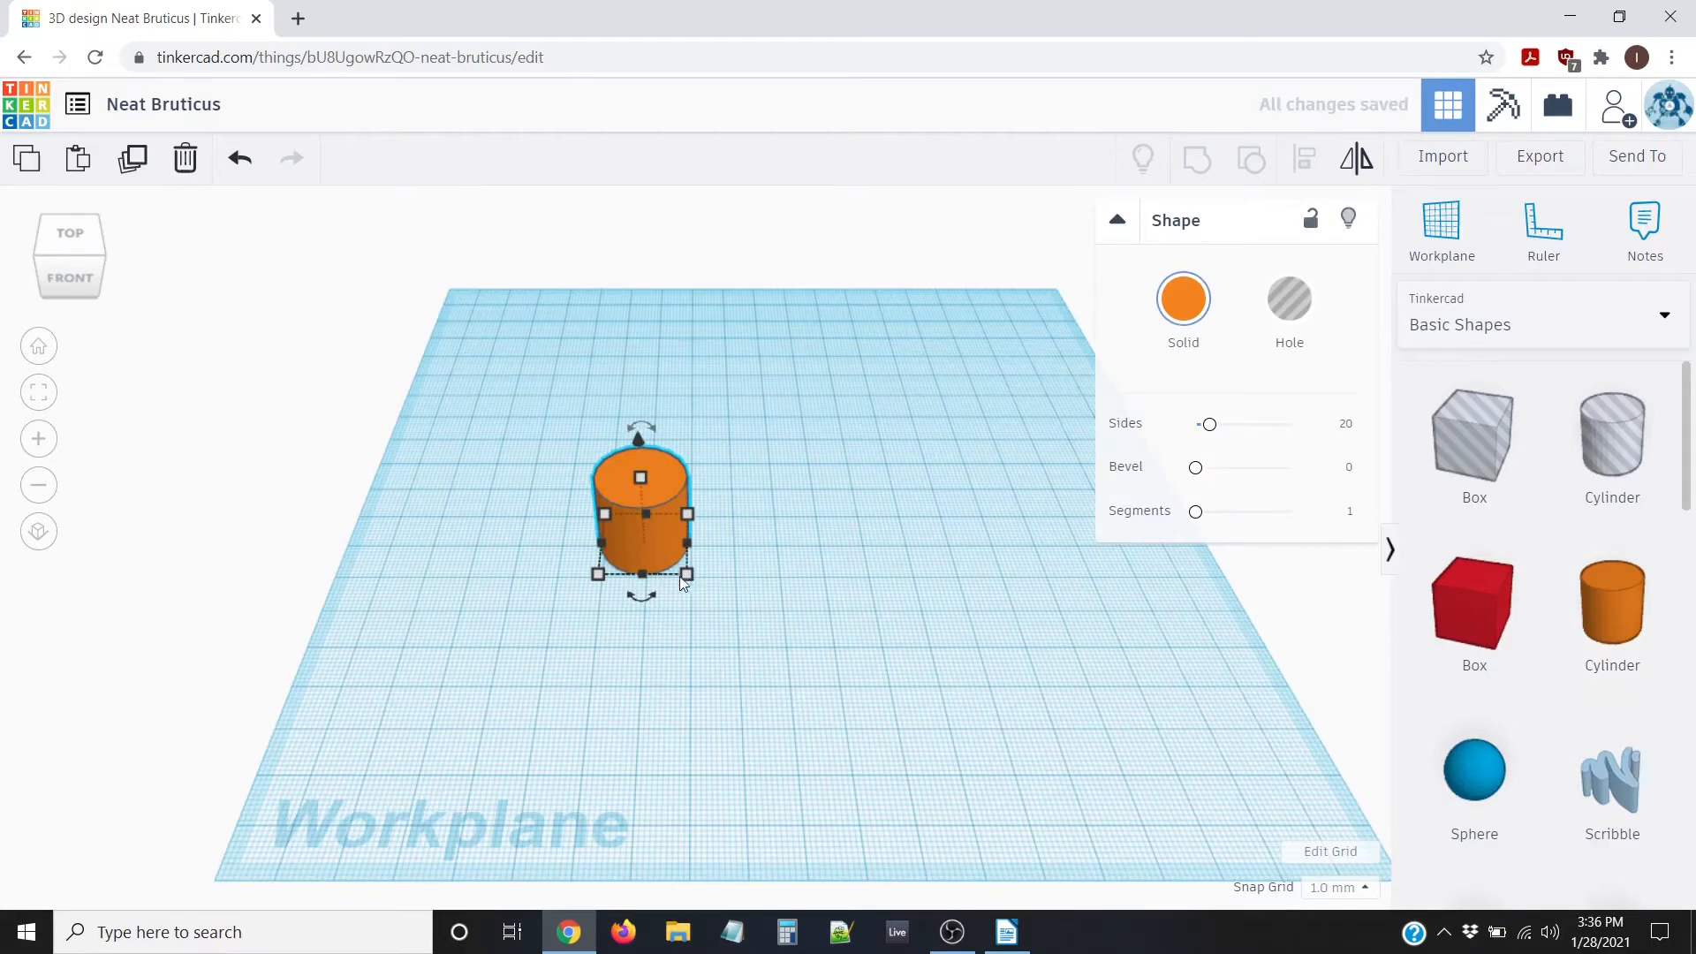
{"action": "mouse_move", "coordinate": [687, 574]}
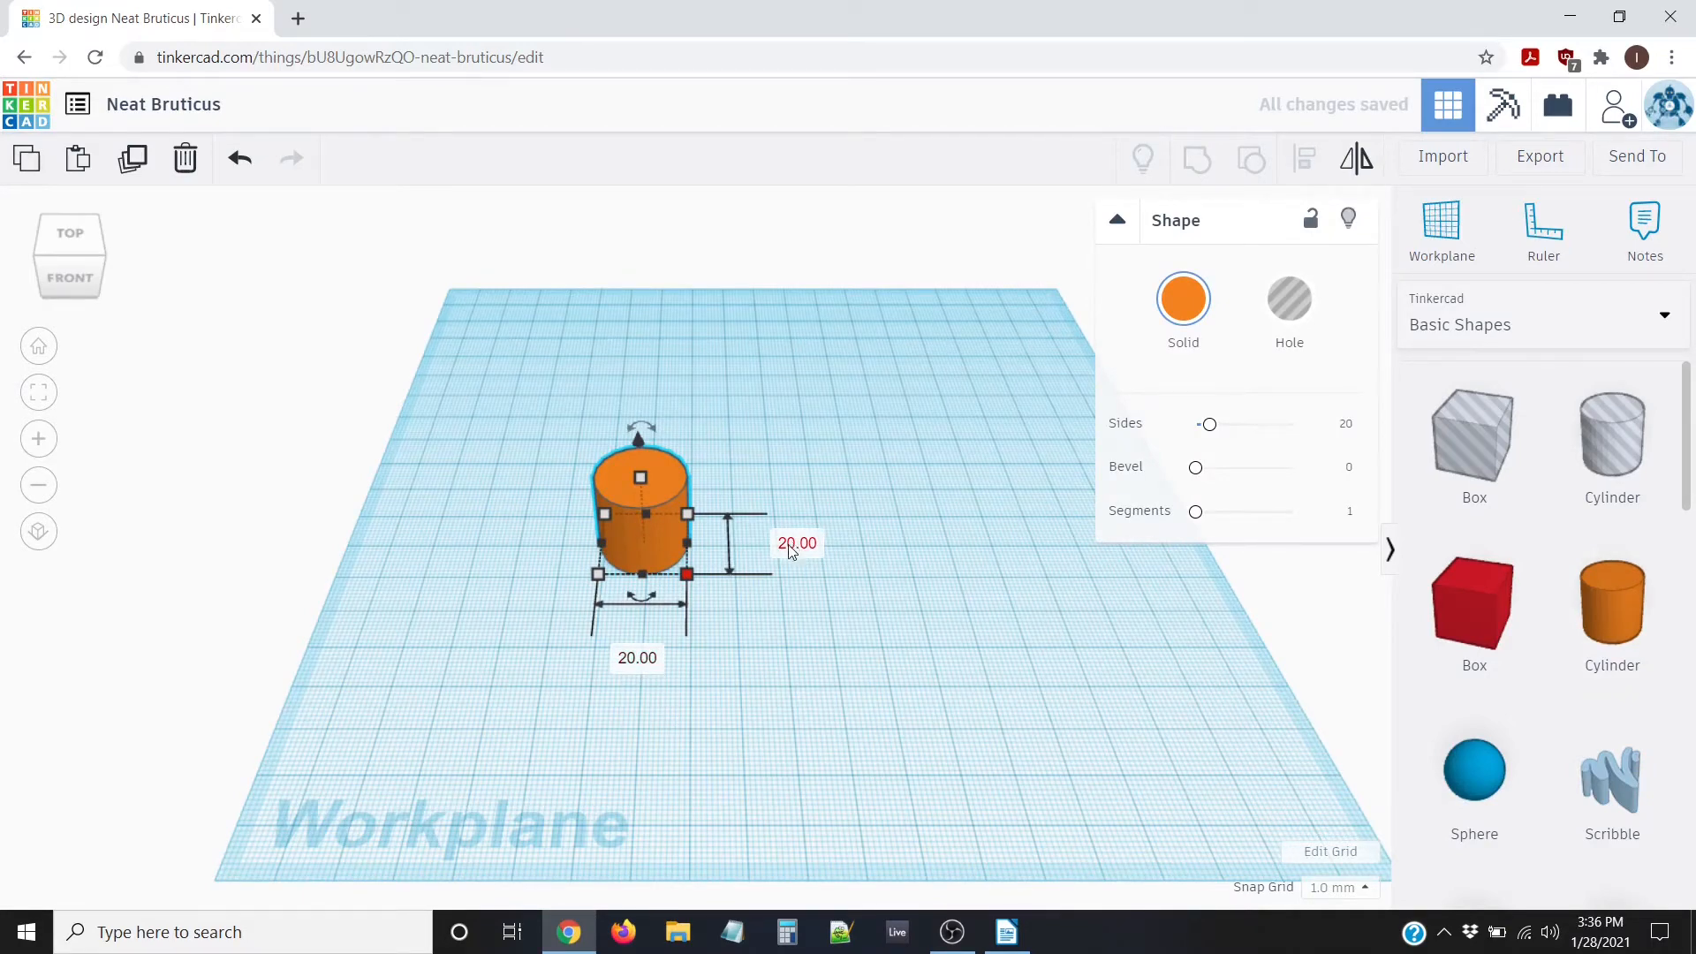
{"action": "left_click", "coordinate": [632, 662]}
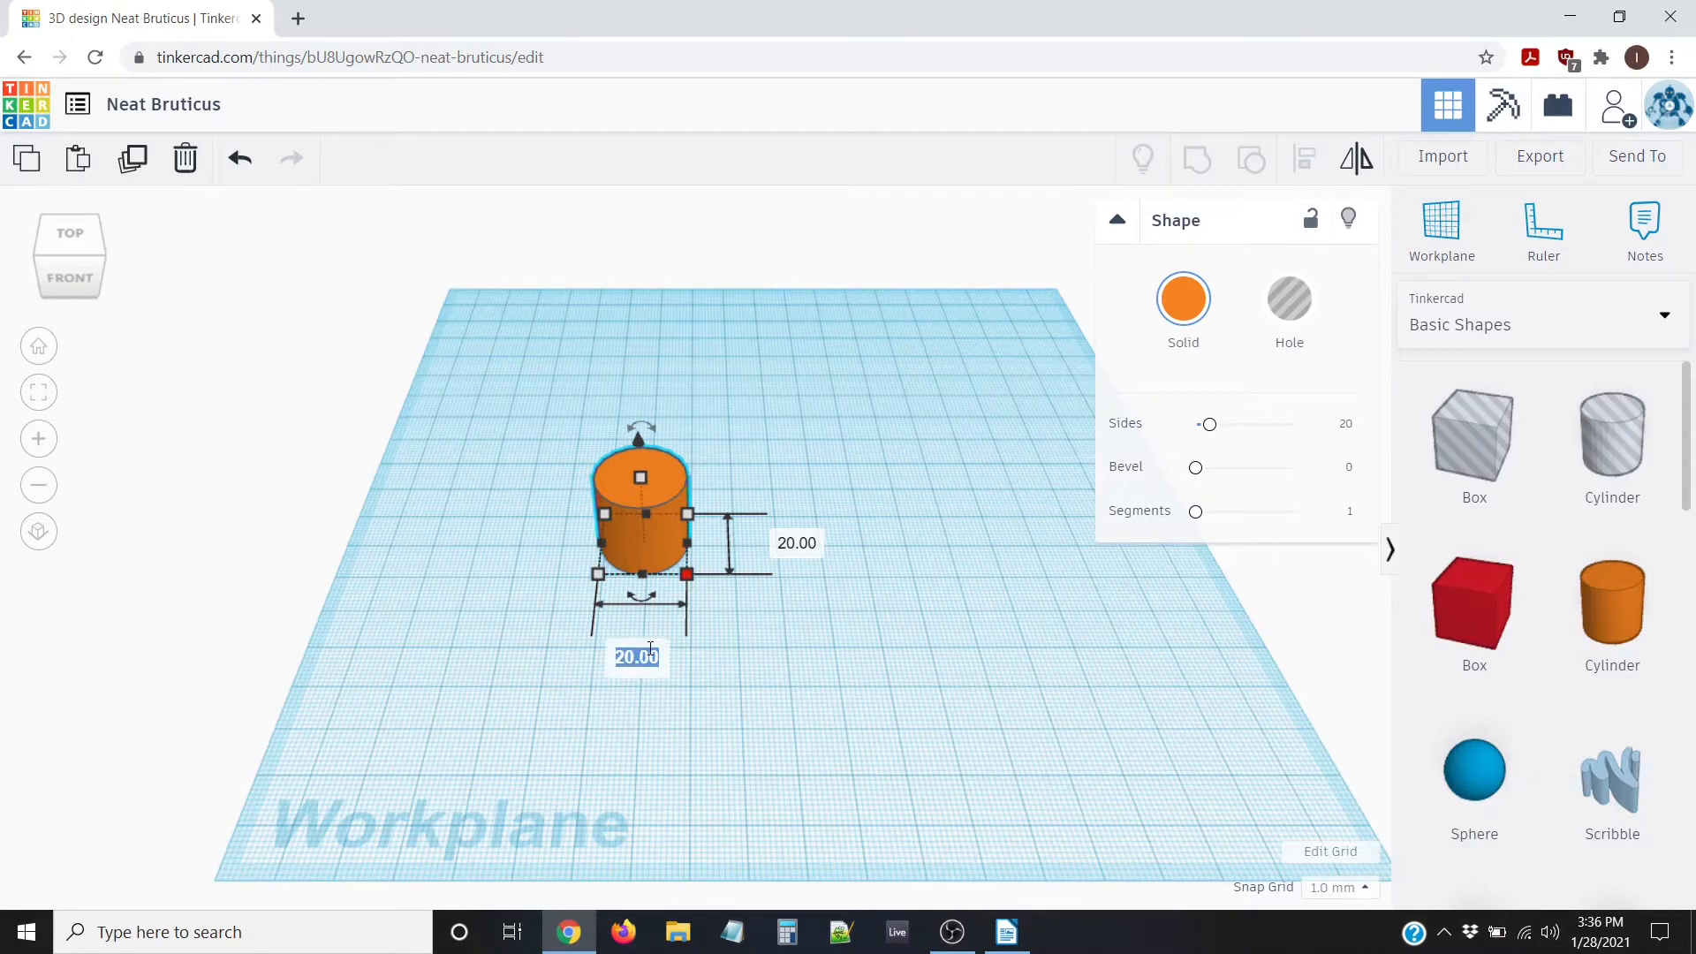
{"action": "type", "text": "30"}
{"action": "key", "text": "Return"}
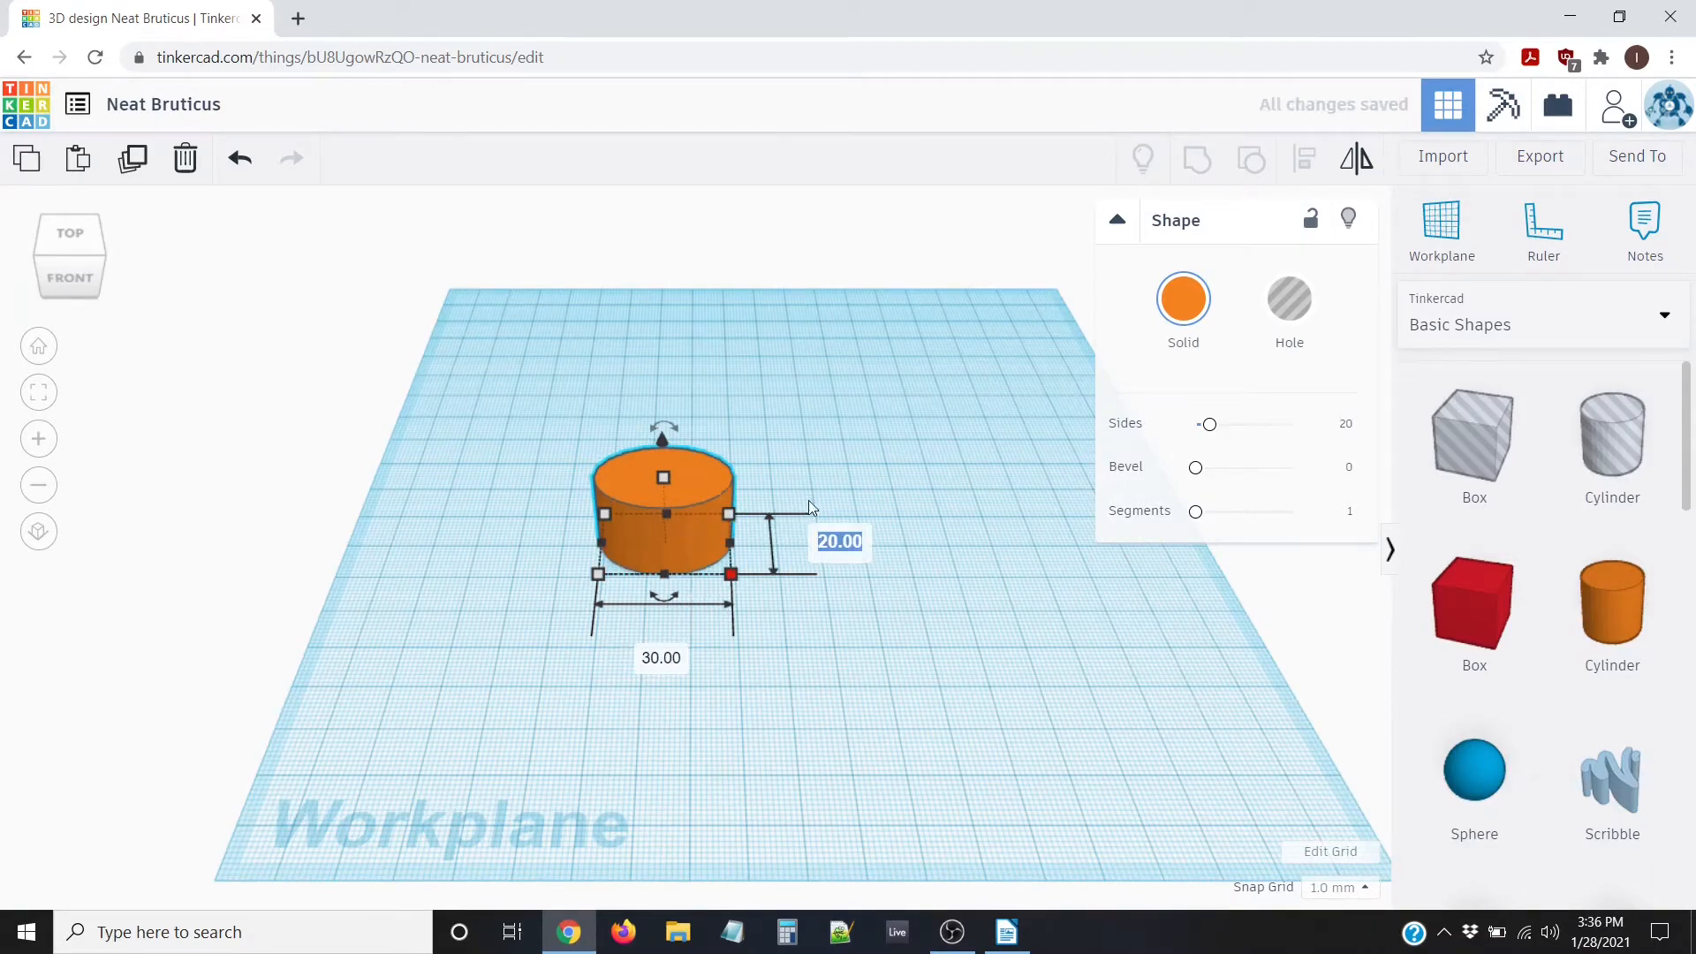
{"action": "left_click", "coordinate": [855, 537]}
{"action": "type", "text": "30"}
{"action": "key", "text": "Return"}
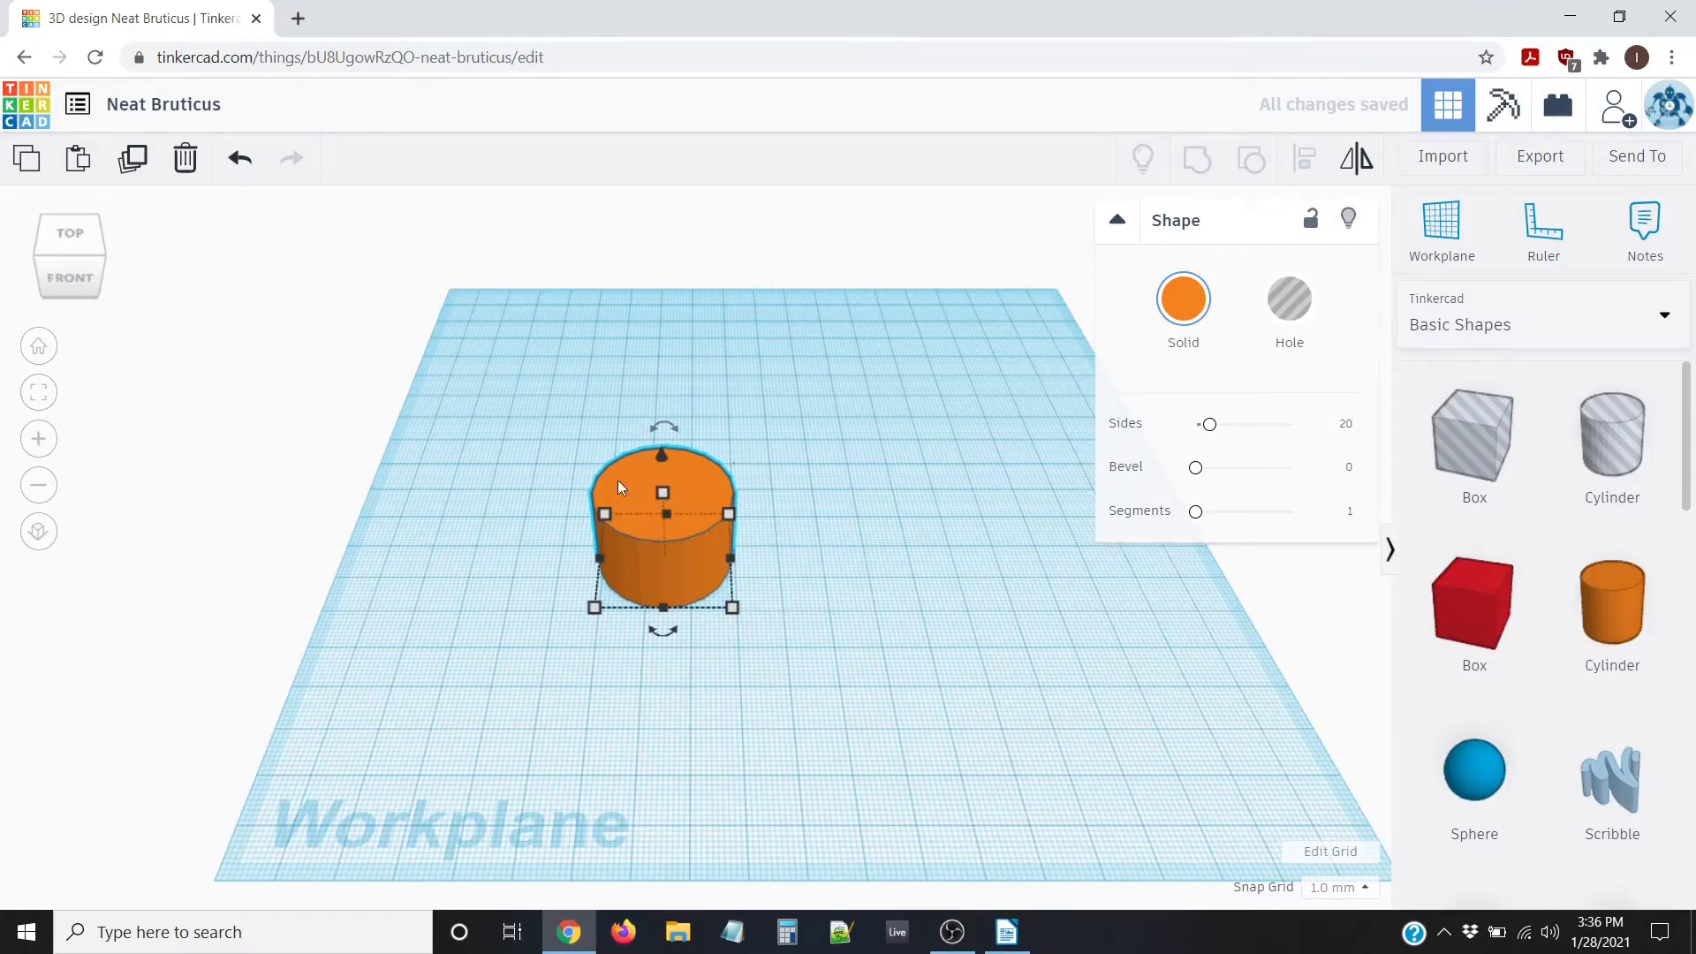
Cut the cylinder's height to 5 mm and view the flat disc from above
{"action": "left_click", "coordinate": [570, 506]}
{"action": "left_click", "coordinate": [659, 507]}
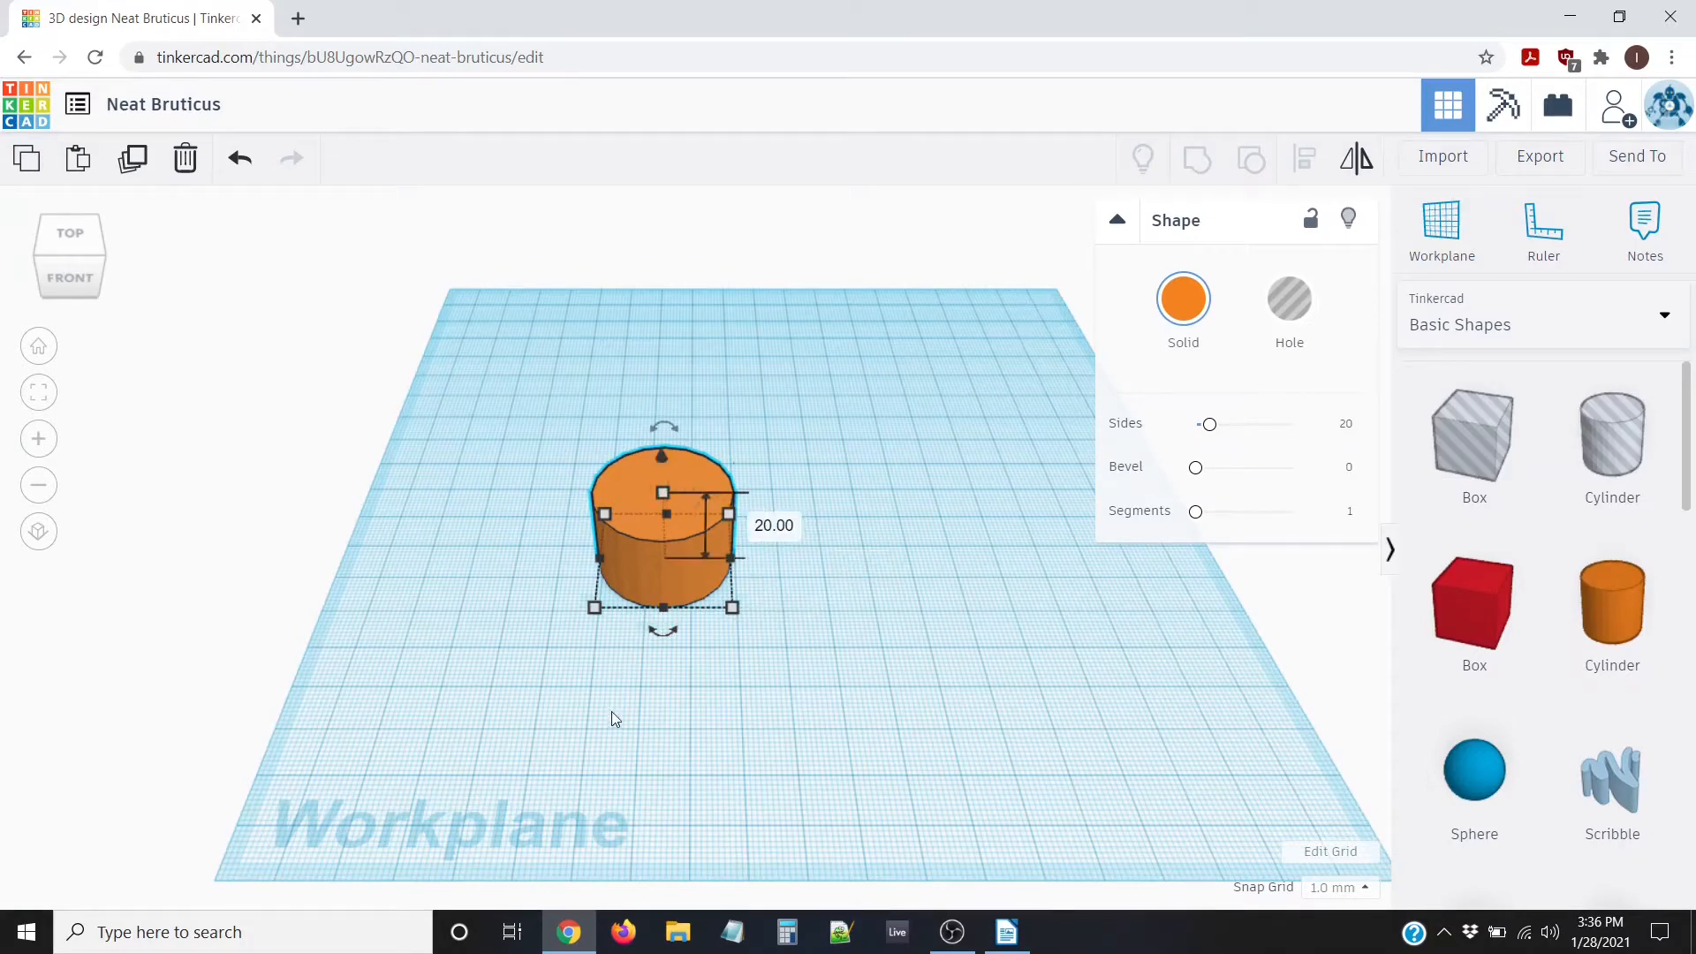
{"action": "right_click_drag", "start_coordinate": [611, 712], "coordinate": [766, 511]}
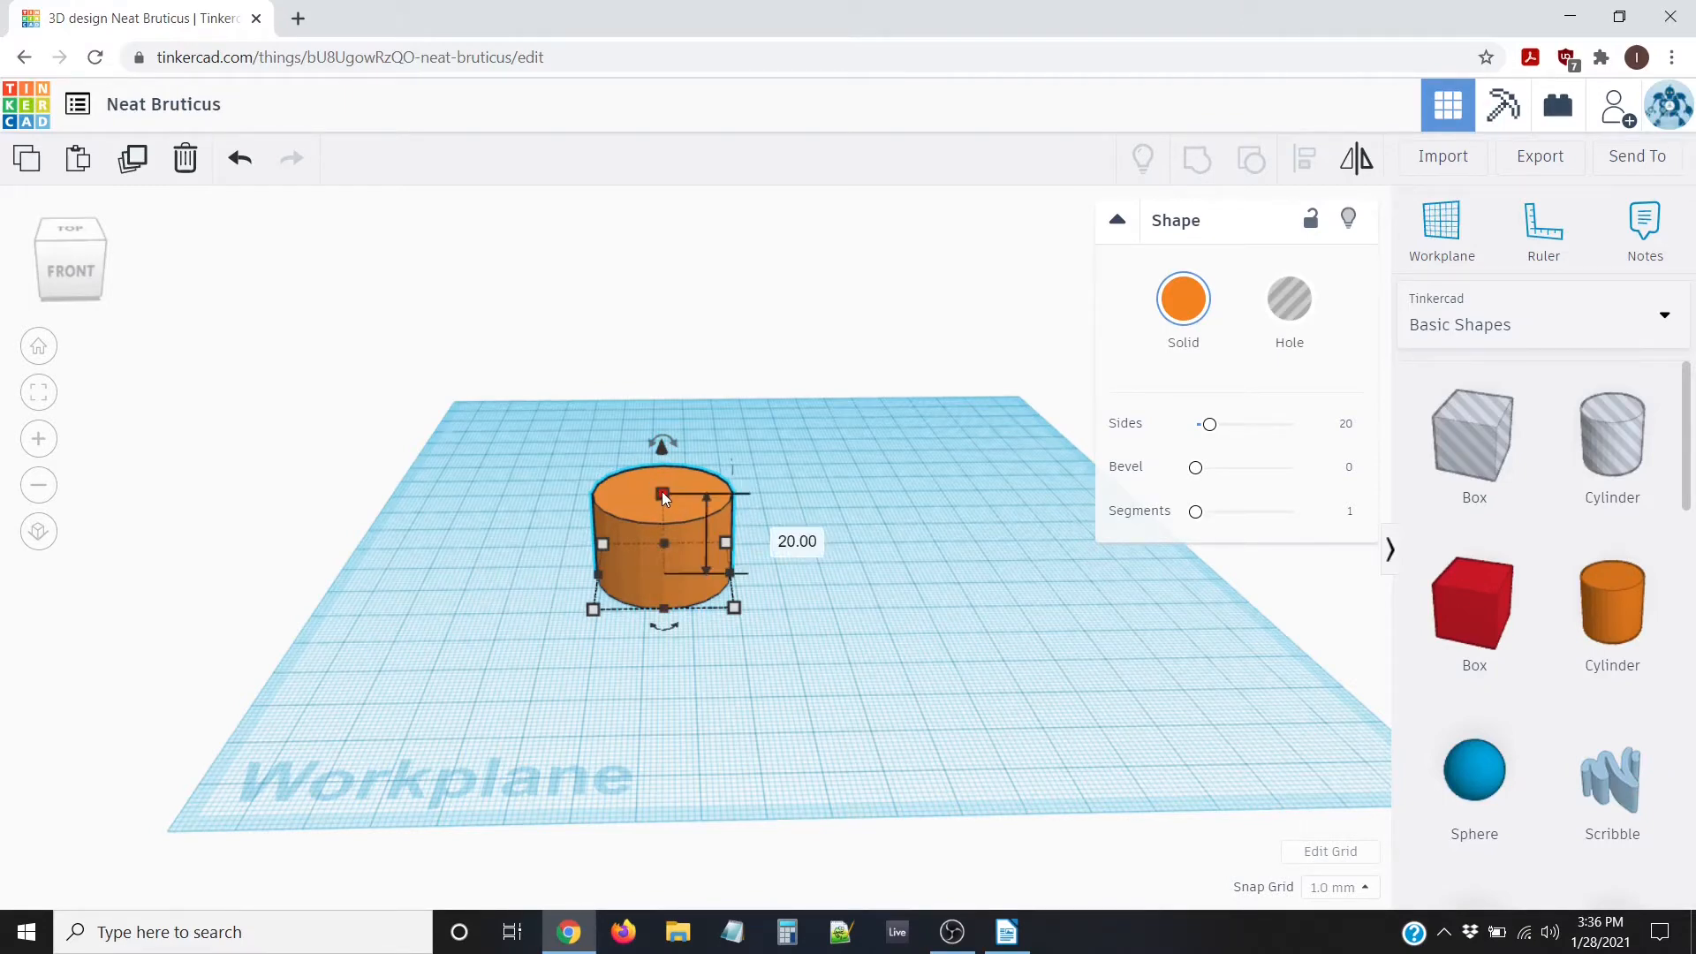
{"action": "left_click", "coordinate": [774, 537]}
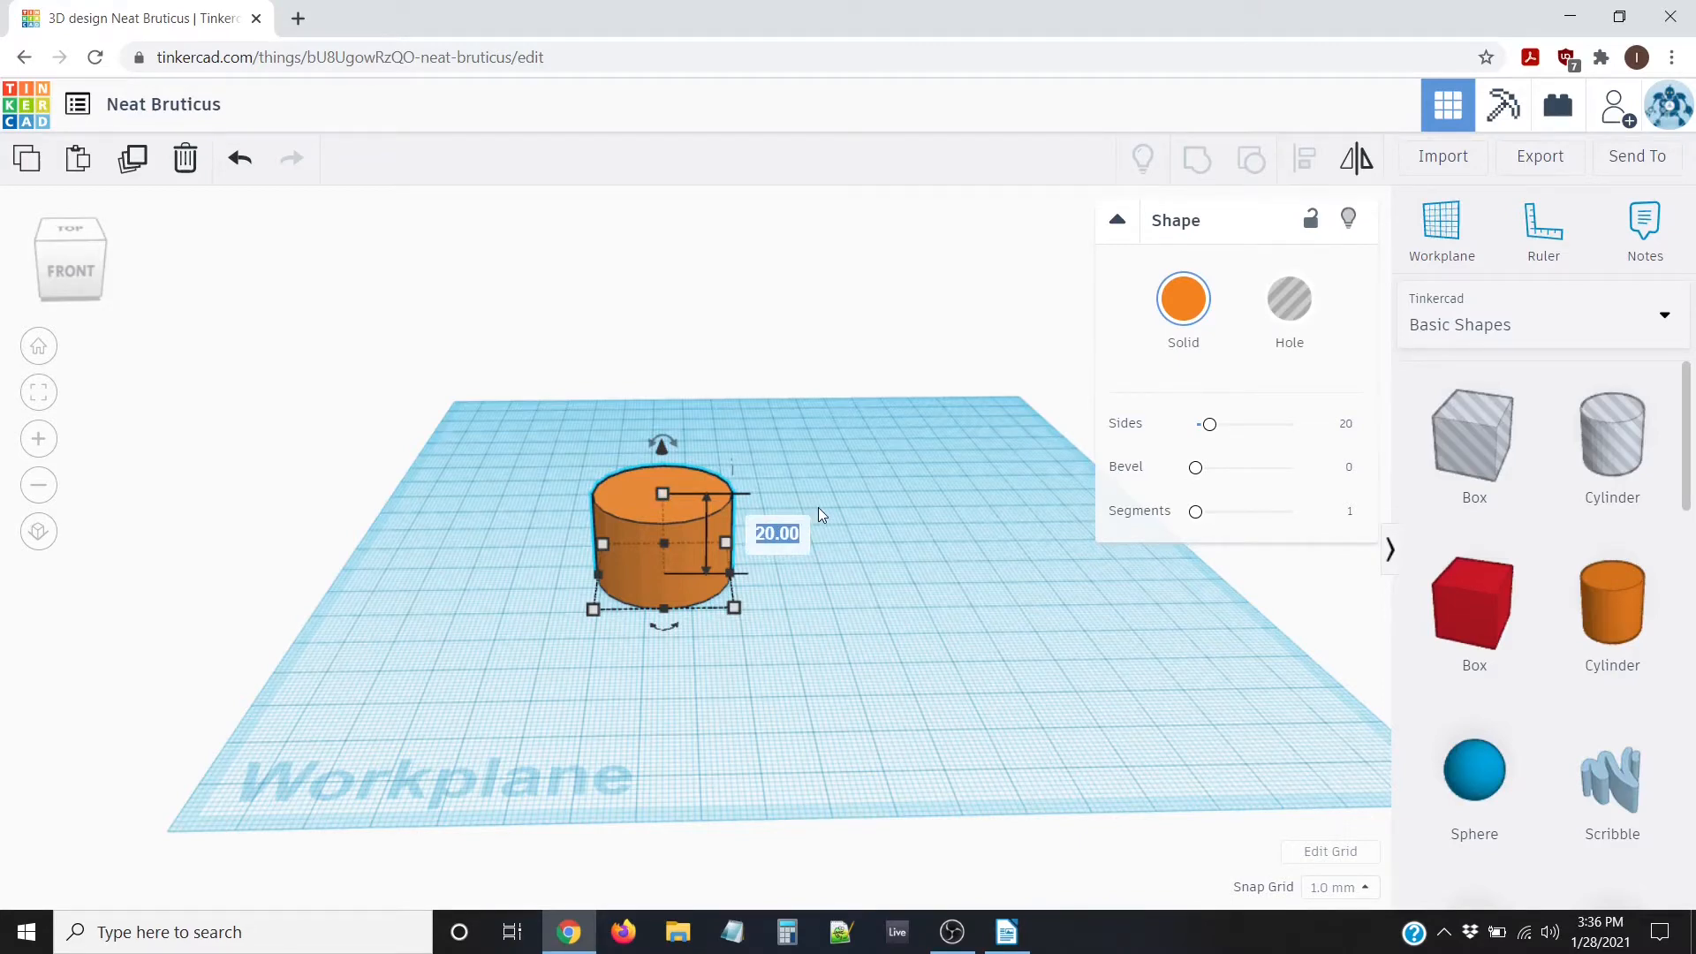
{"action": "type", "text": "5"}
{"action": "key", "text": "Return"}
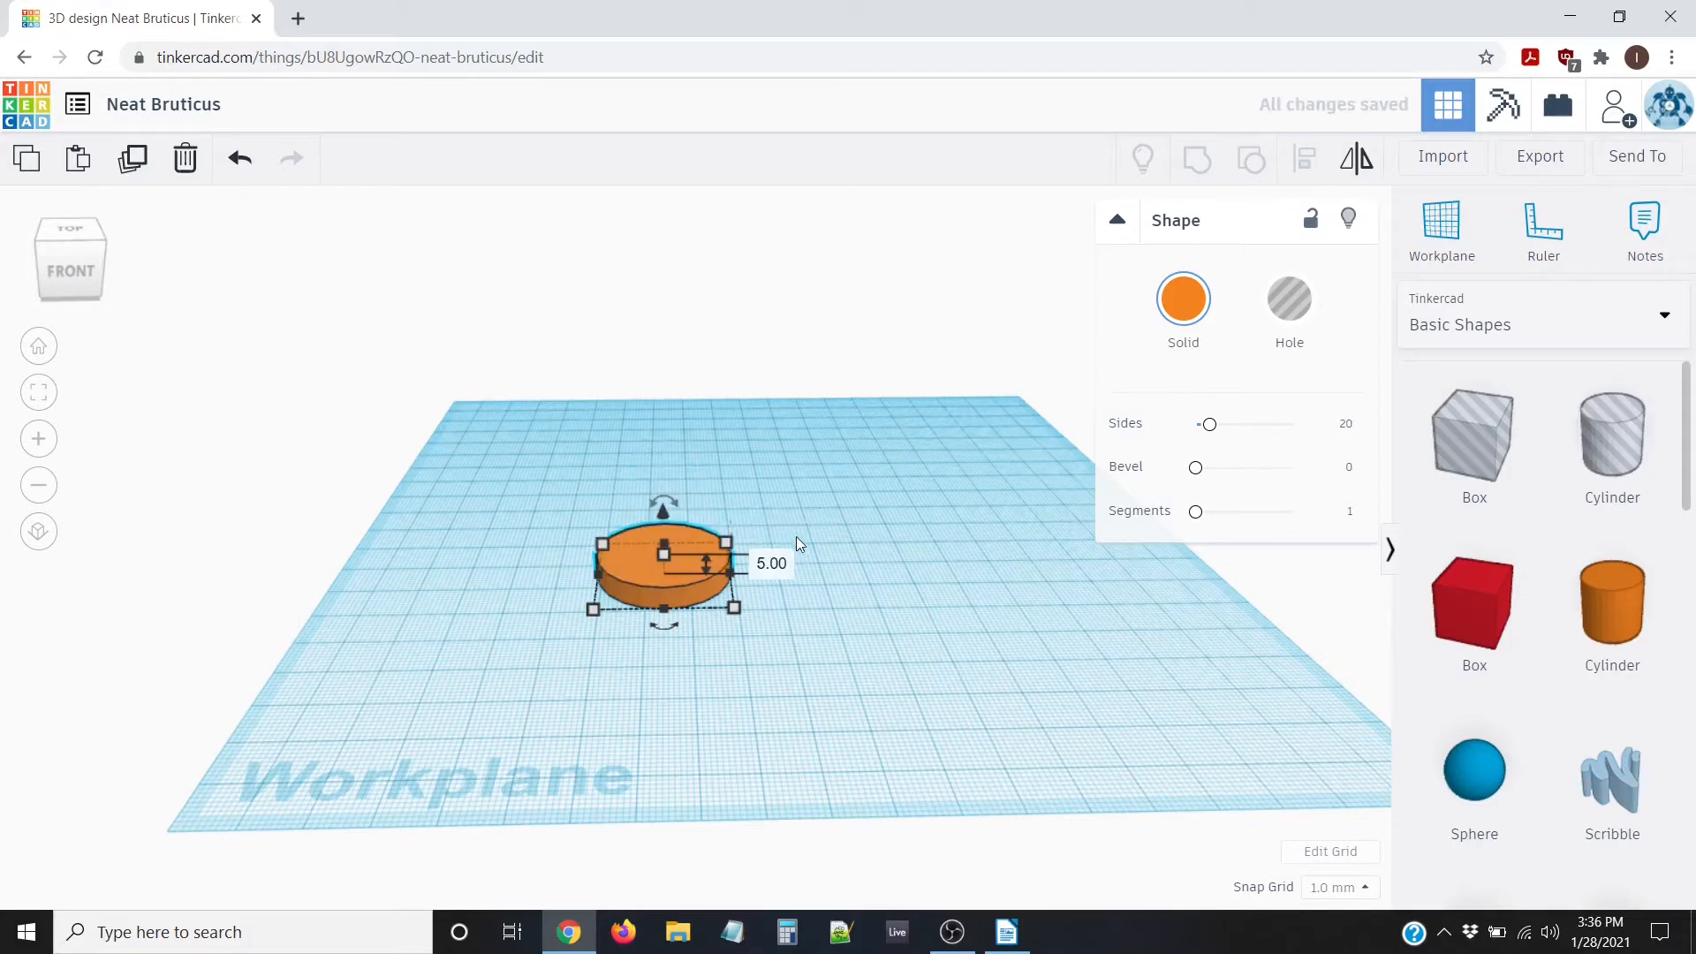
{"action": "left_click", "coordinate": [700, 657]}
{"action": "right_click_drag", "start_coordinate": [713, 618], "coordinate": [644, 474]}
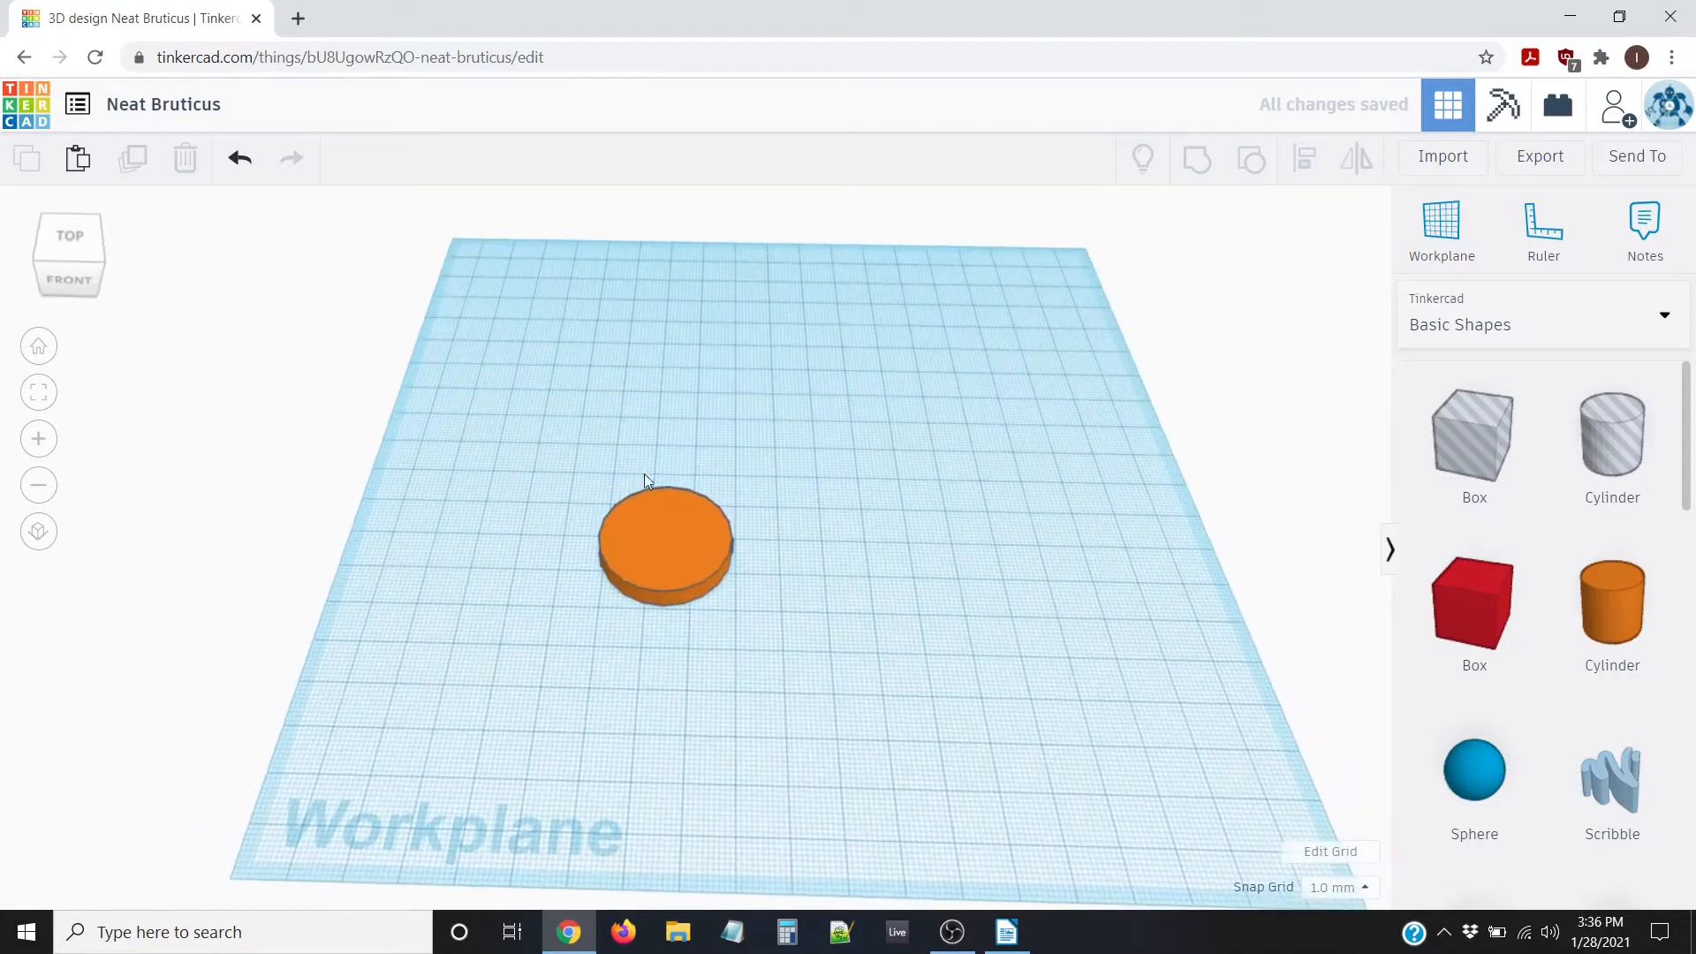
{"action": "right_click_drag", "start_coordinate": [745, 584], "coordinate": [649, 484]}
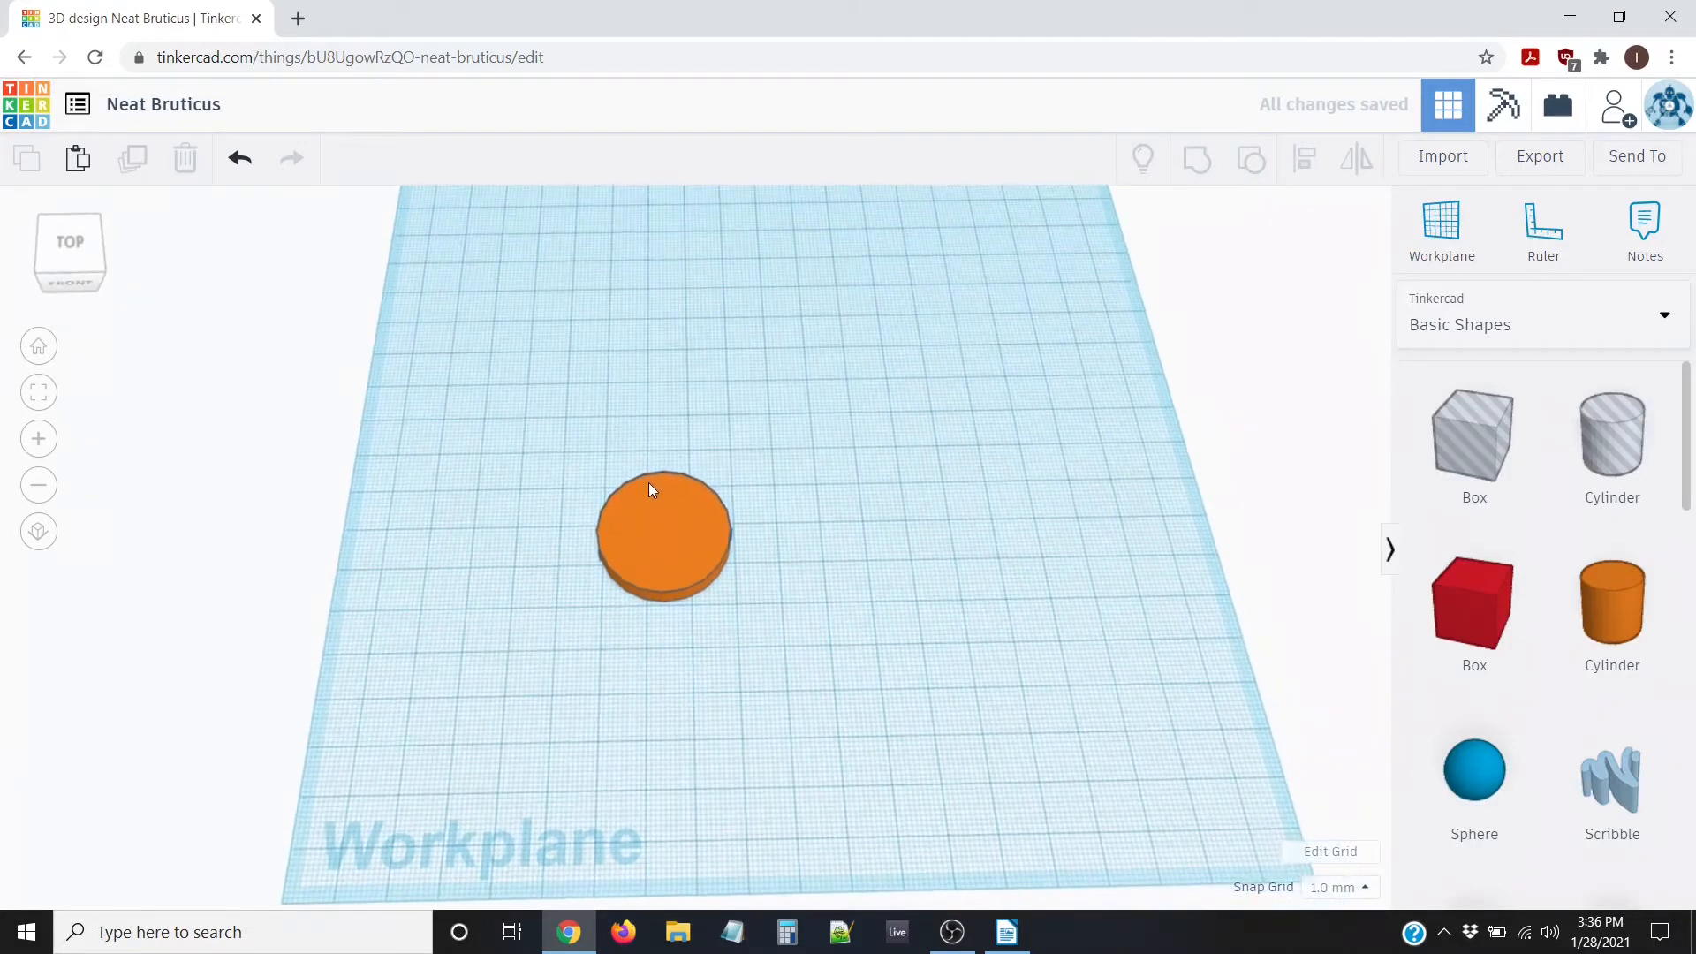
{"action": "left_click", "coordinate": [668, 534]}
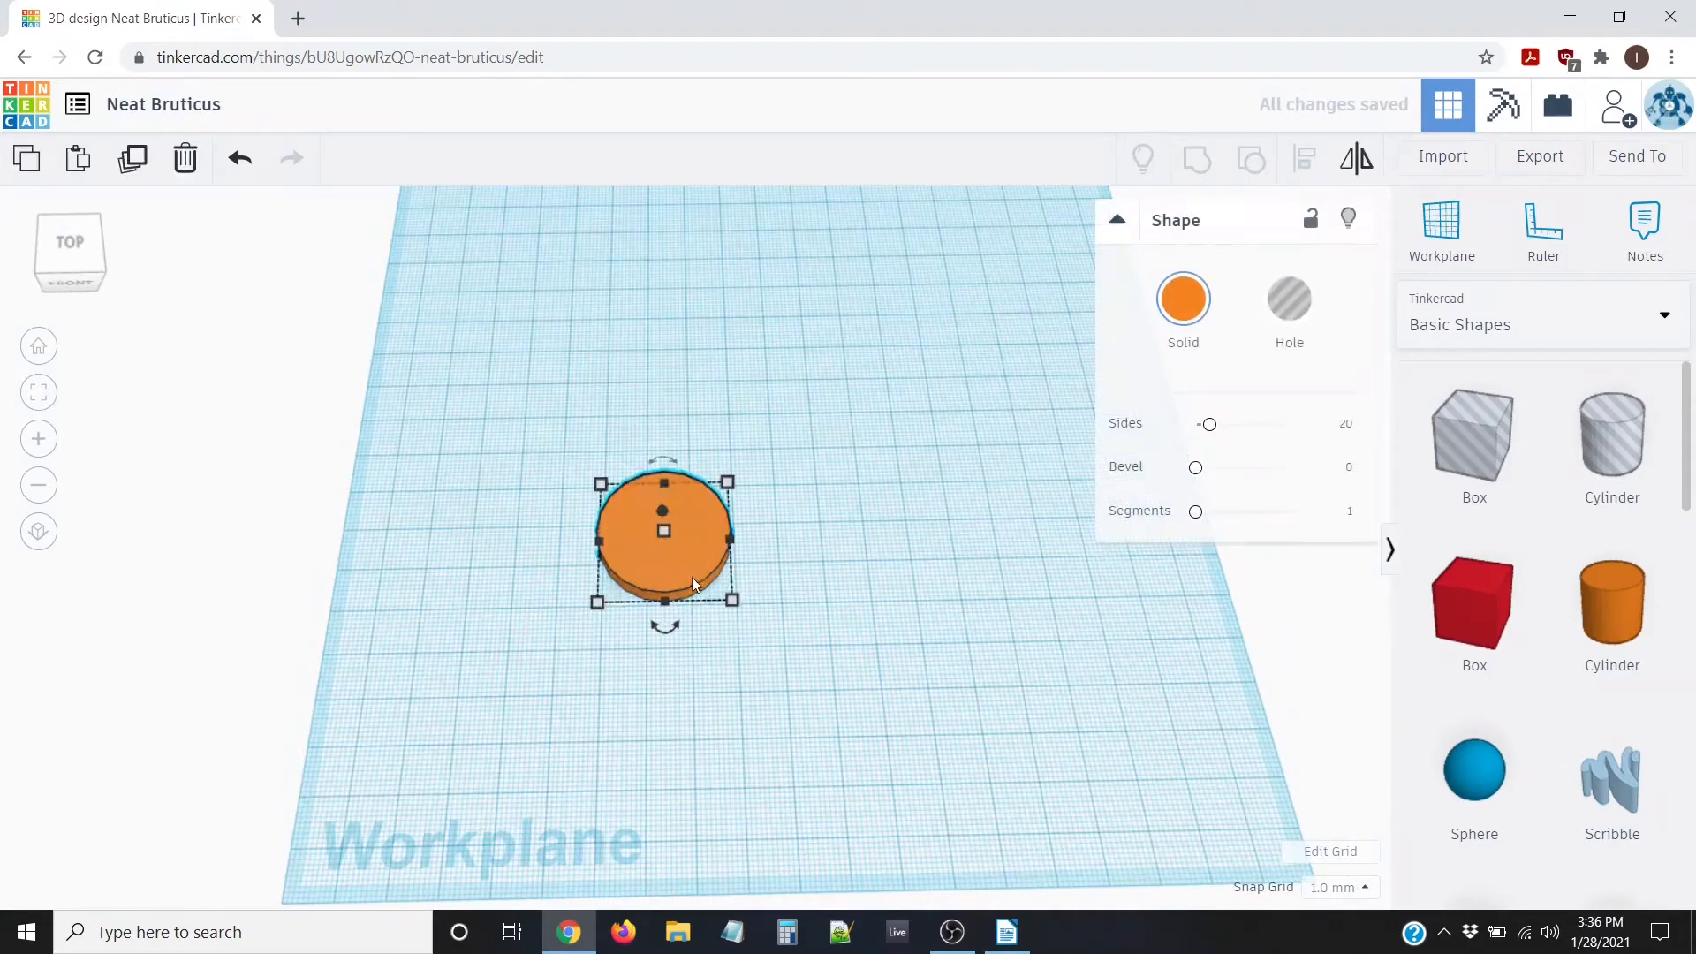
Switch to the top view and duplicate the orange disc
{"action": "left_click", "coordinate": [72, 241]}
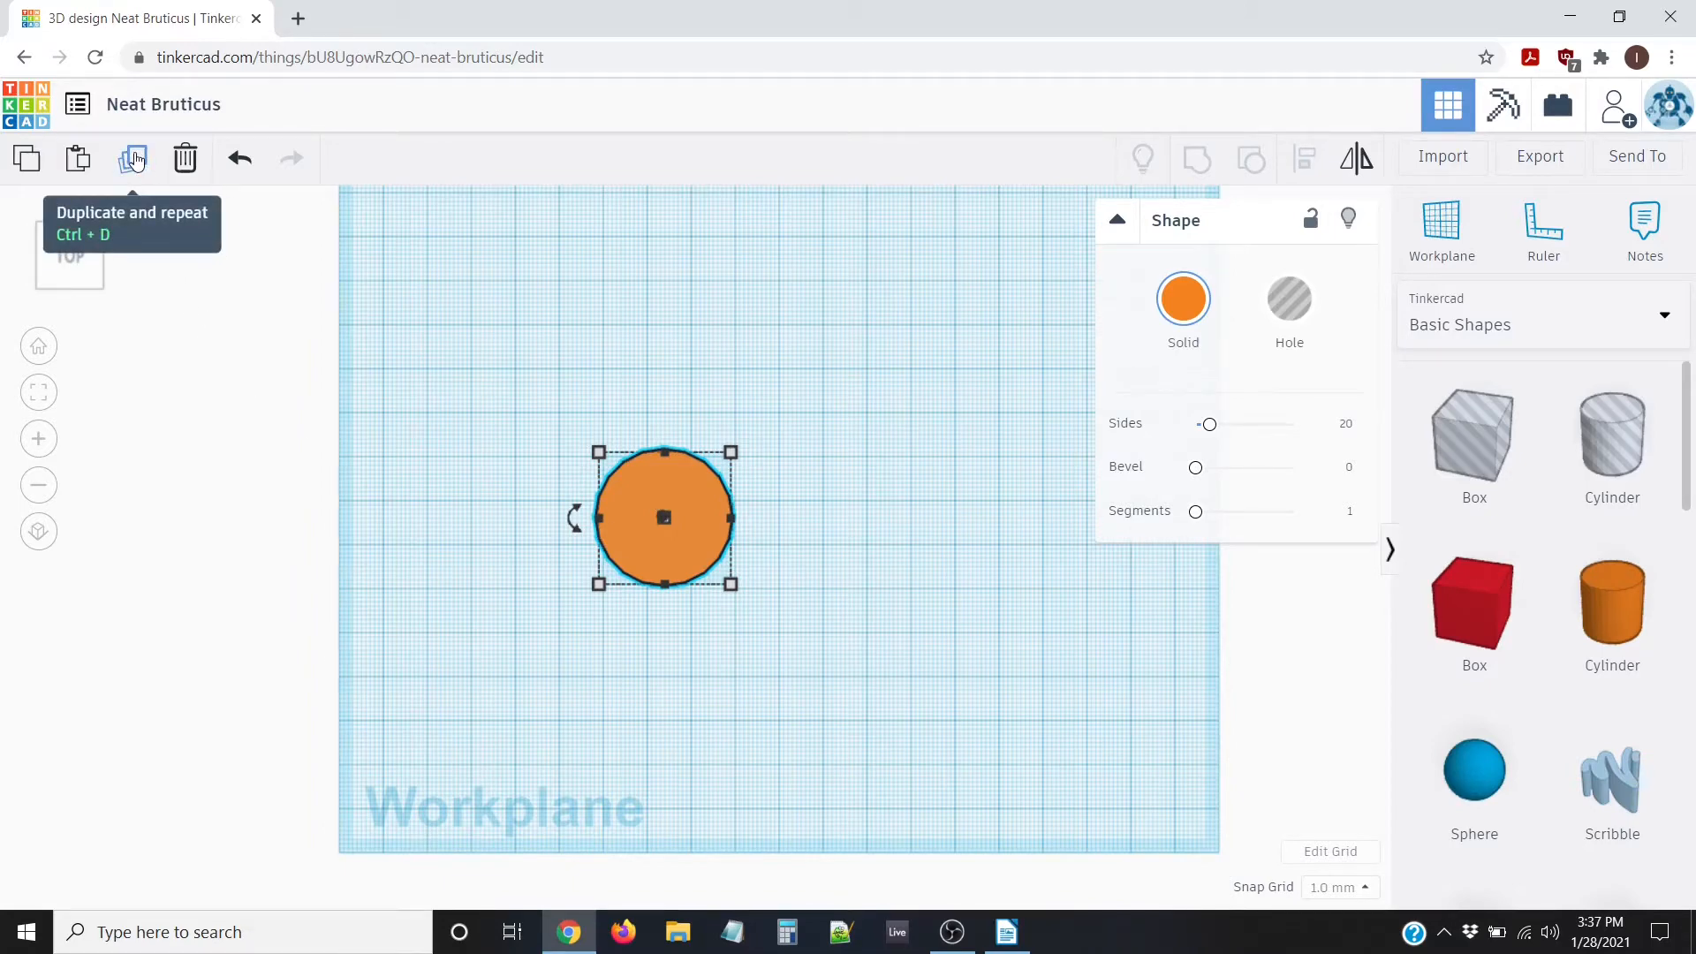
{"action": "left_click", "coordinate": [135, 159]}
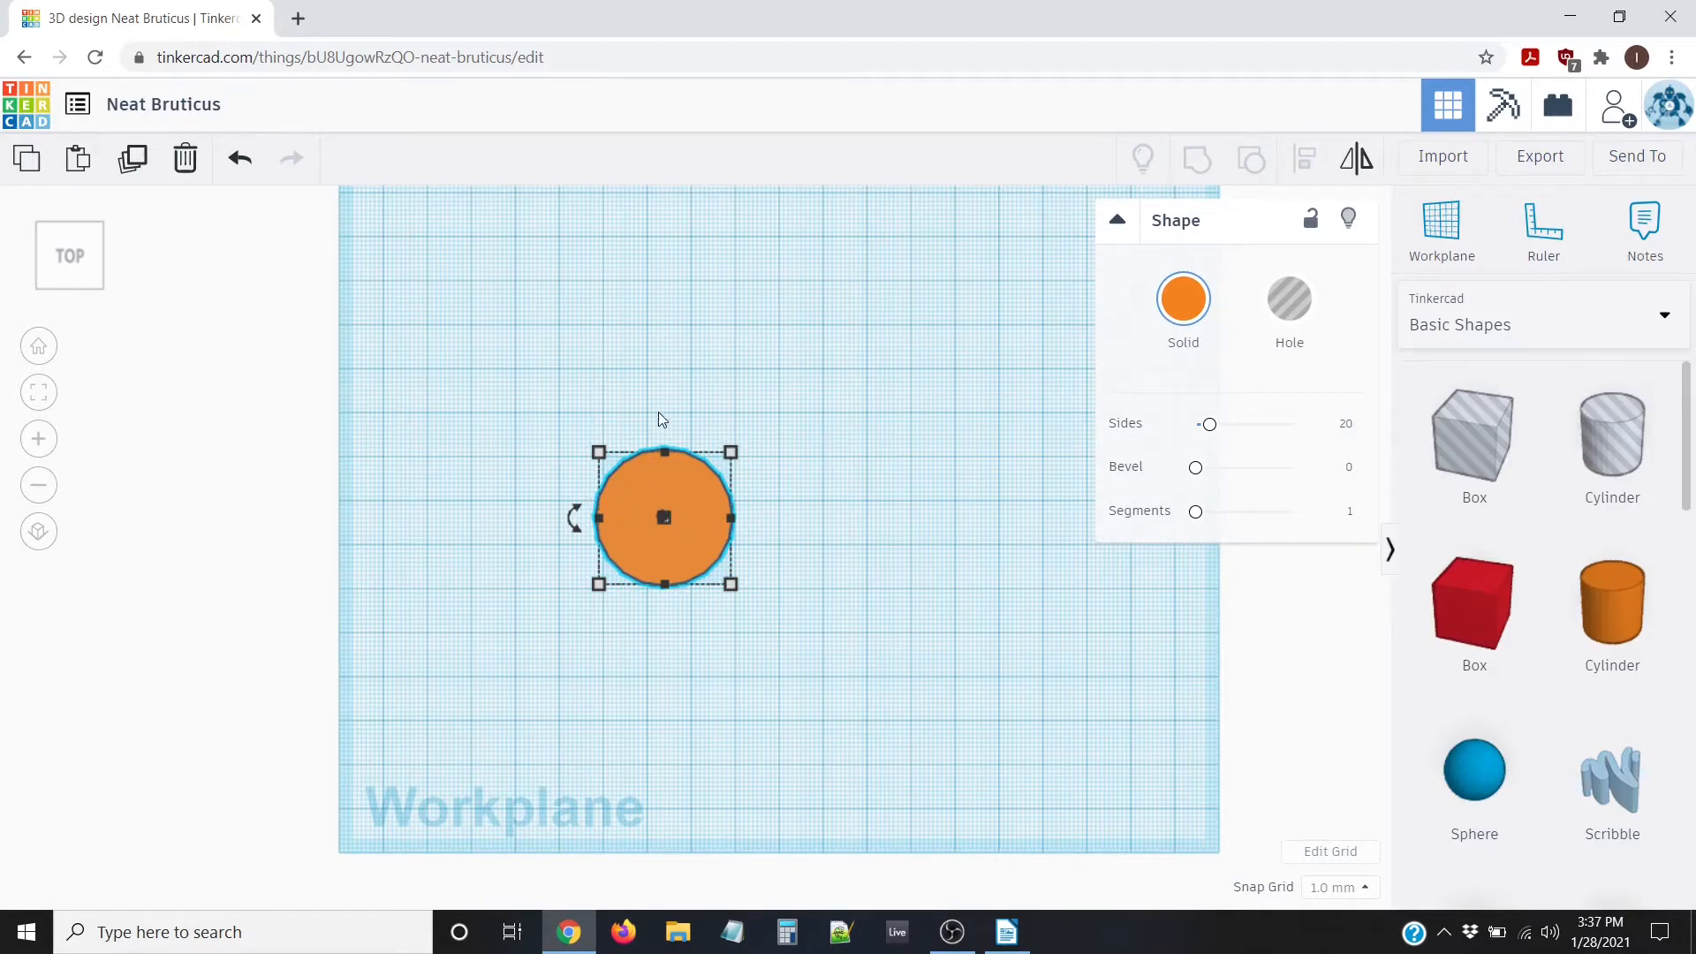
{"action": "key", "text": "ctrl+d"}
Nudge the copy right with the arrow keys until it partly overlaps the first disc
{"action": "key", "text": "Right"}
{"action": "key", "text": "Right"}
{"action": "key", "text": "Right"}
{"action": "key", "text": "Right"}
{"action": "key", "text": "Right"}
{"action": "key", "text": "Right"}
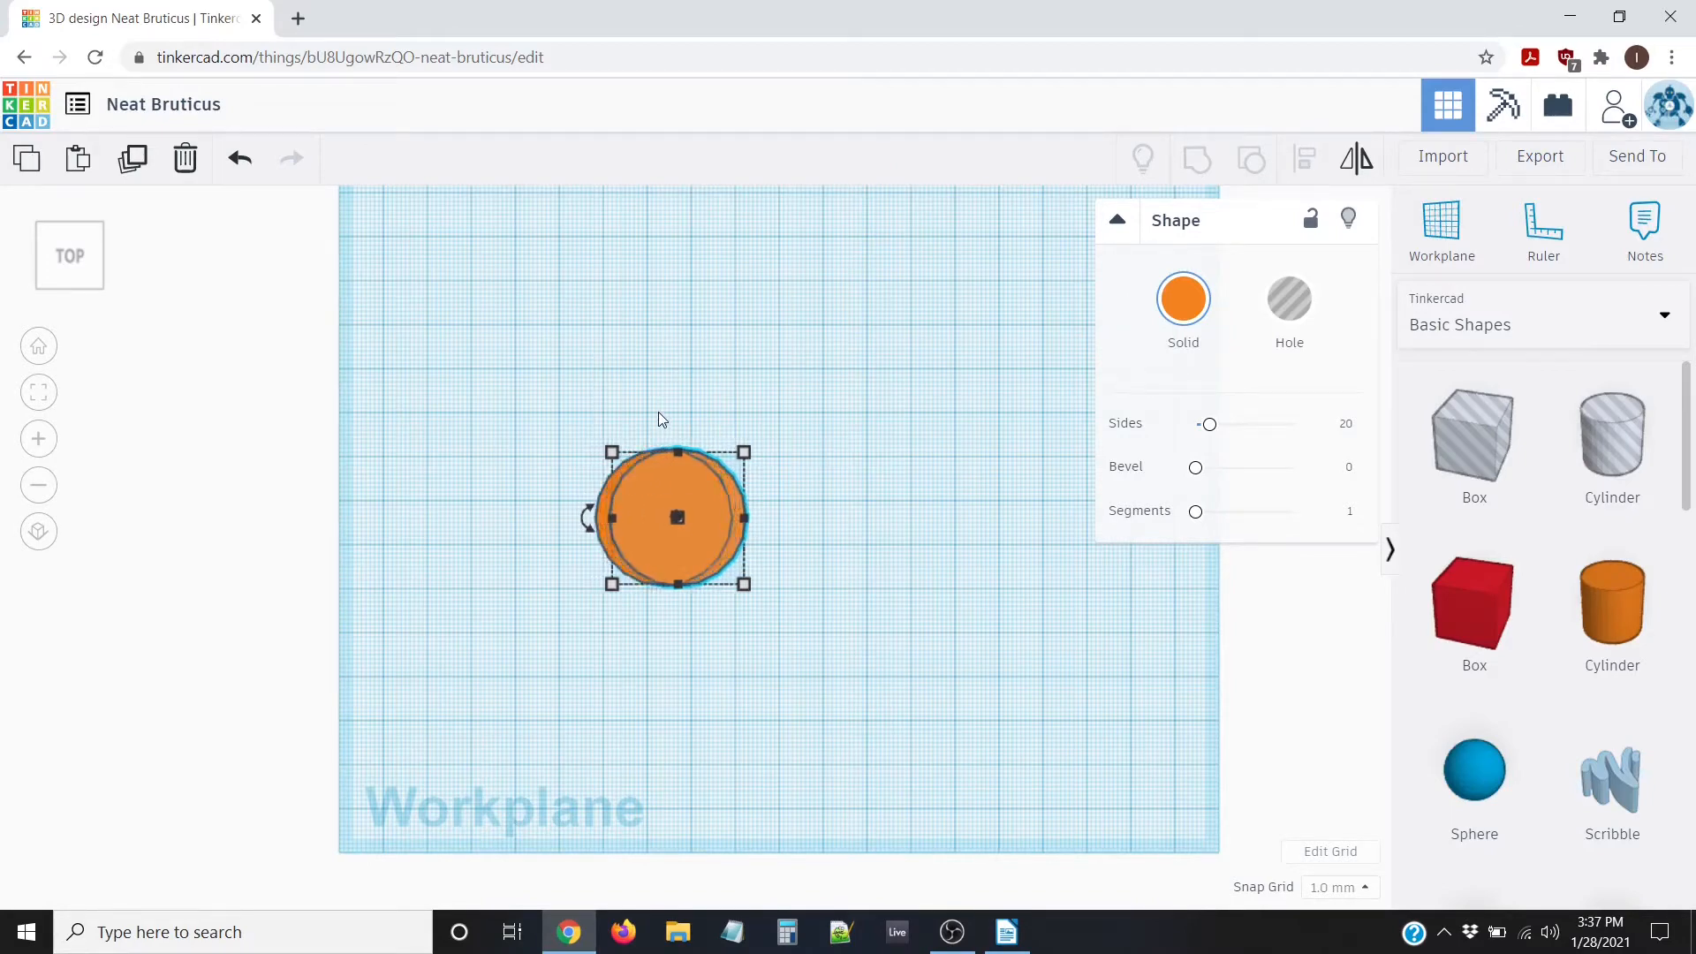
{"action": "key", "text": "Right"}
{"action": "key", "text": "Right"}
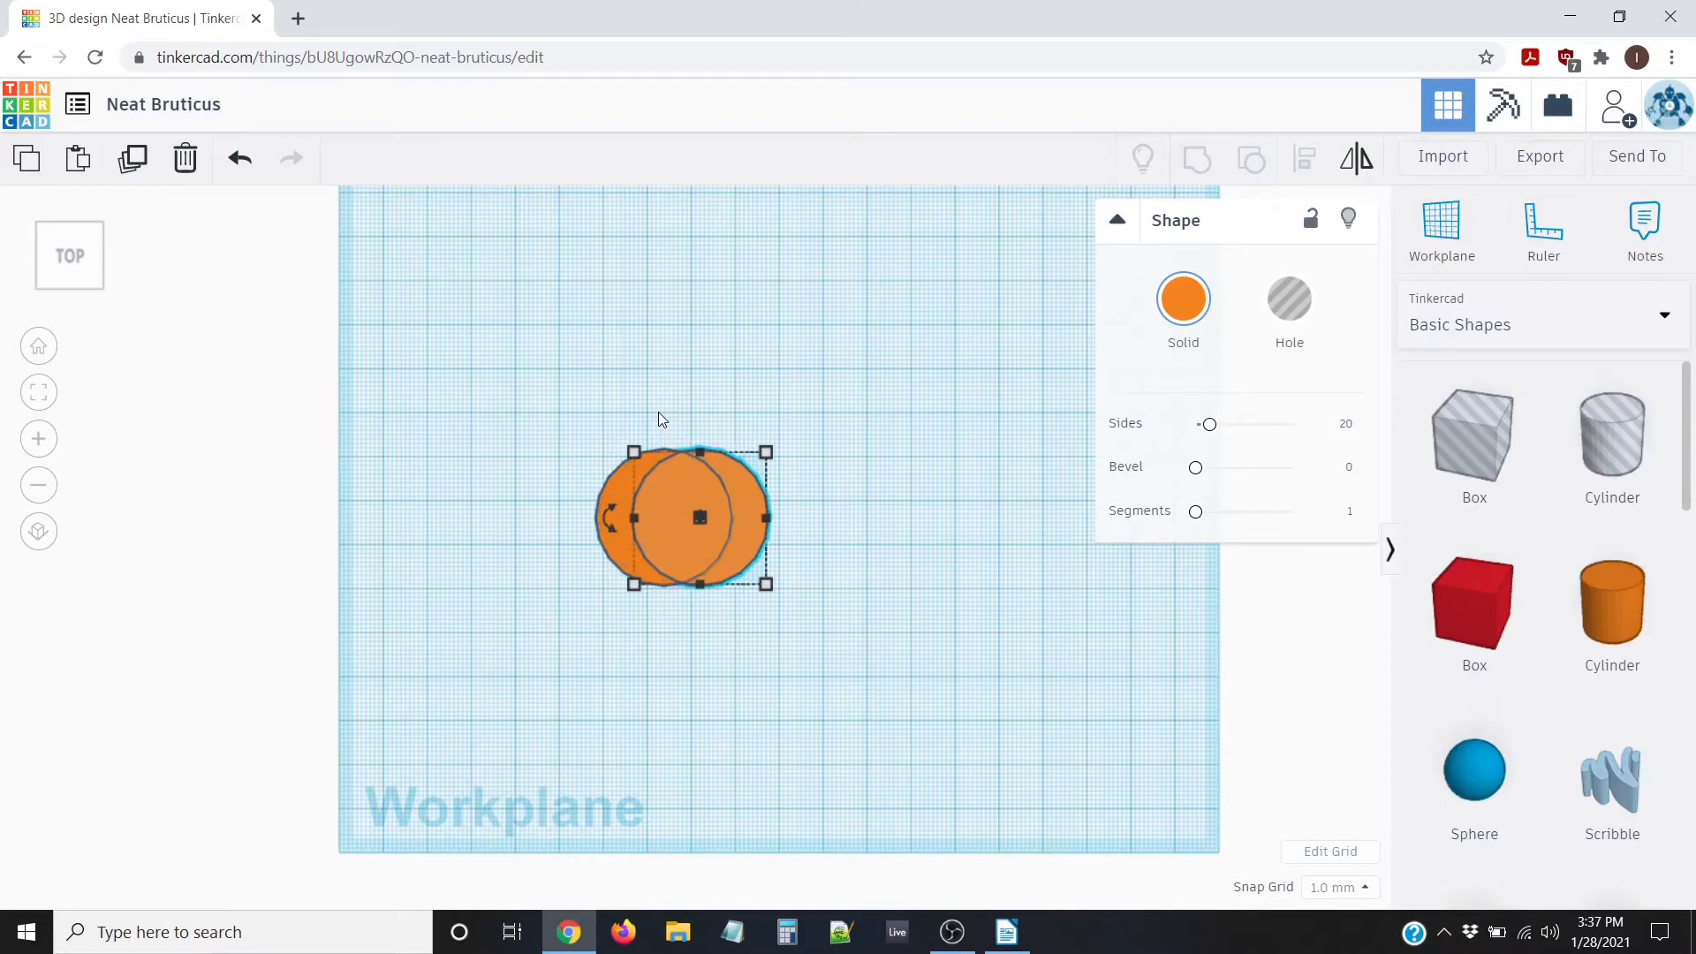
{"action": "key", "text": "Right"}
{"action": "key", "text": "Right"}
{"action": "key", "text": "Right"}
{"action": "key", "text": "Right"}
{"action": "key", "text": "Right"}
{"action": "key", "text": "Right"}
{"action": "key", "text": "Right"}
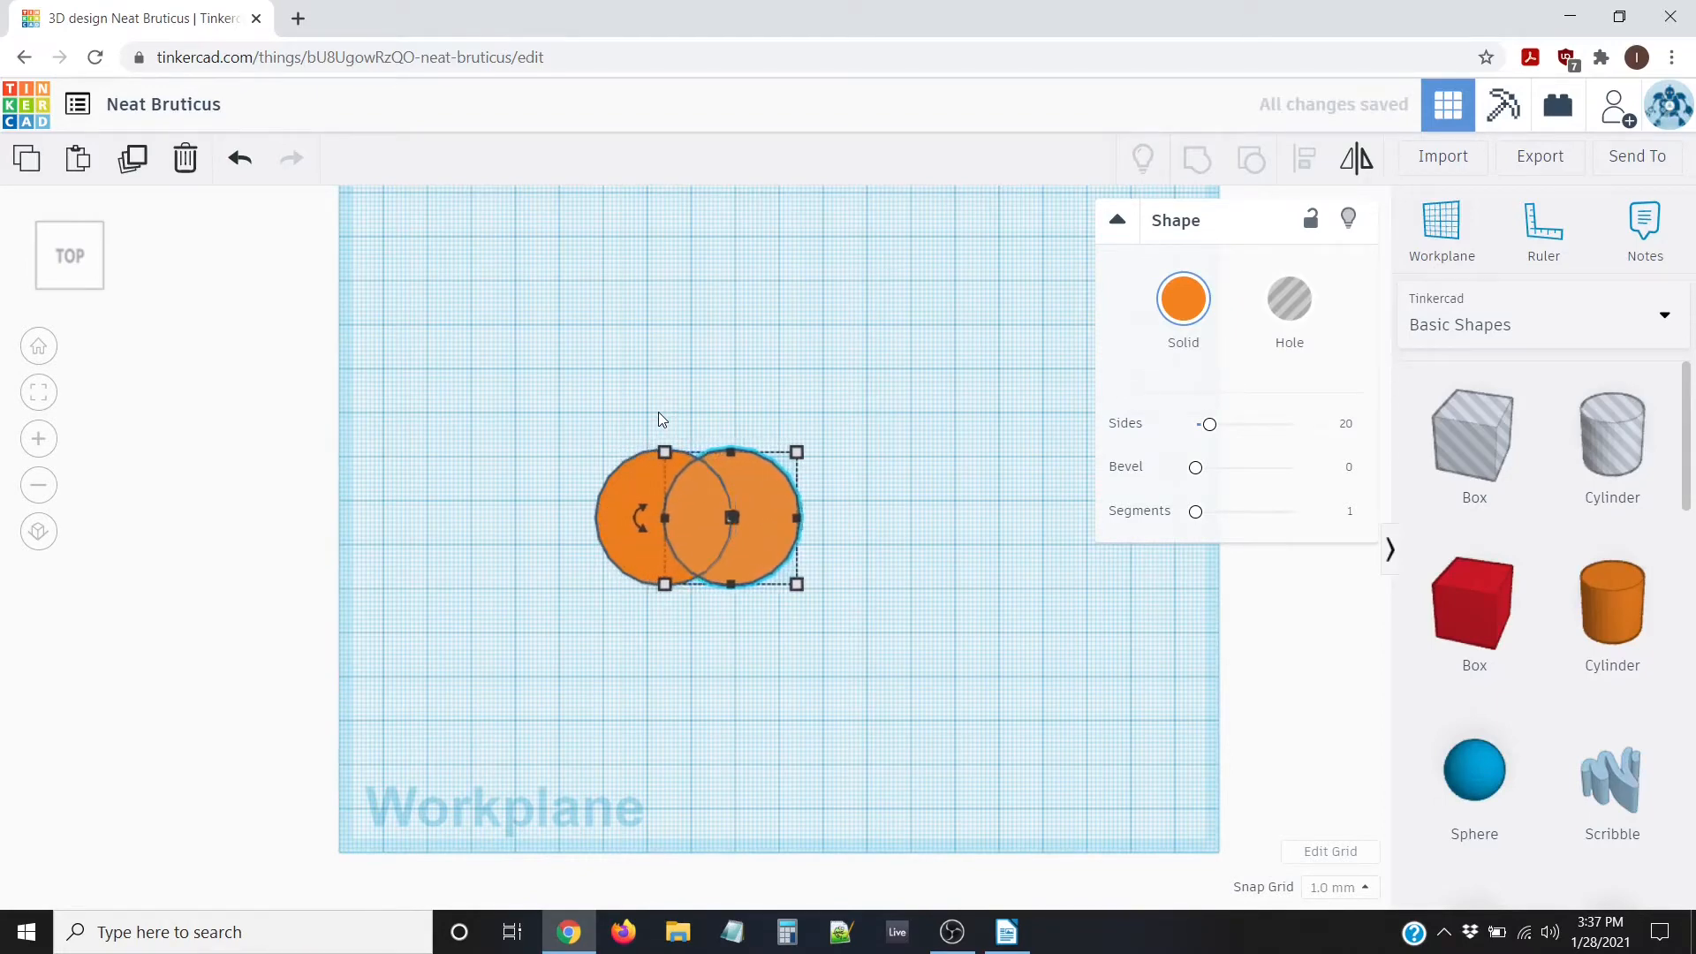
{"action": "key", "text": "Right"}
{"action": "key", "text": "Right"}
{"action": "key", "text": "Right"}
{"action": "key", "text": "Right"}
{"action": "key", "text": "Right"}
{"action": "key", "text": "Right"}
{"action": "key", "text": "Right"}
{"action": "key", "text": "Right"}
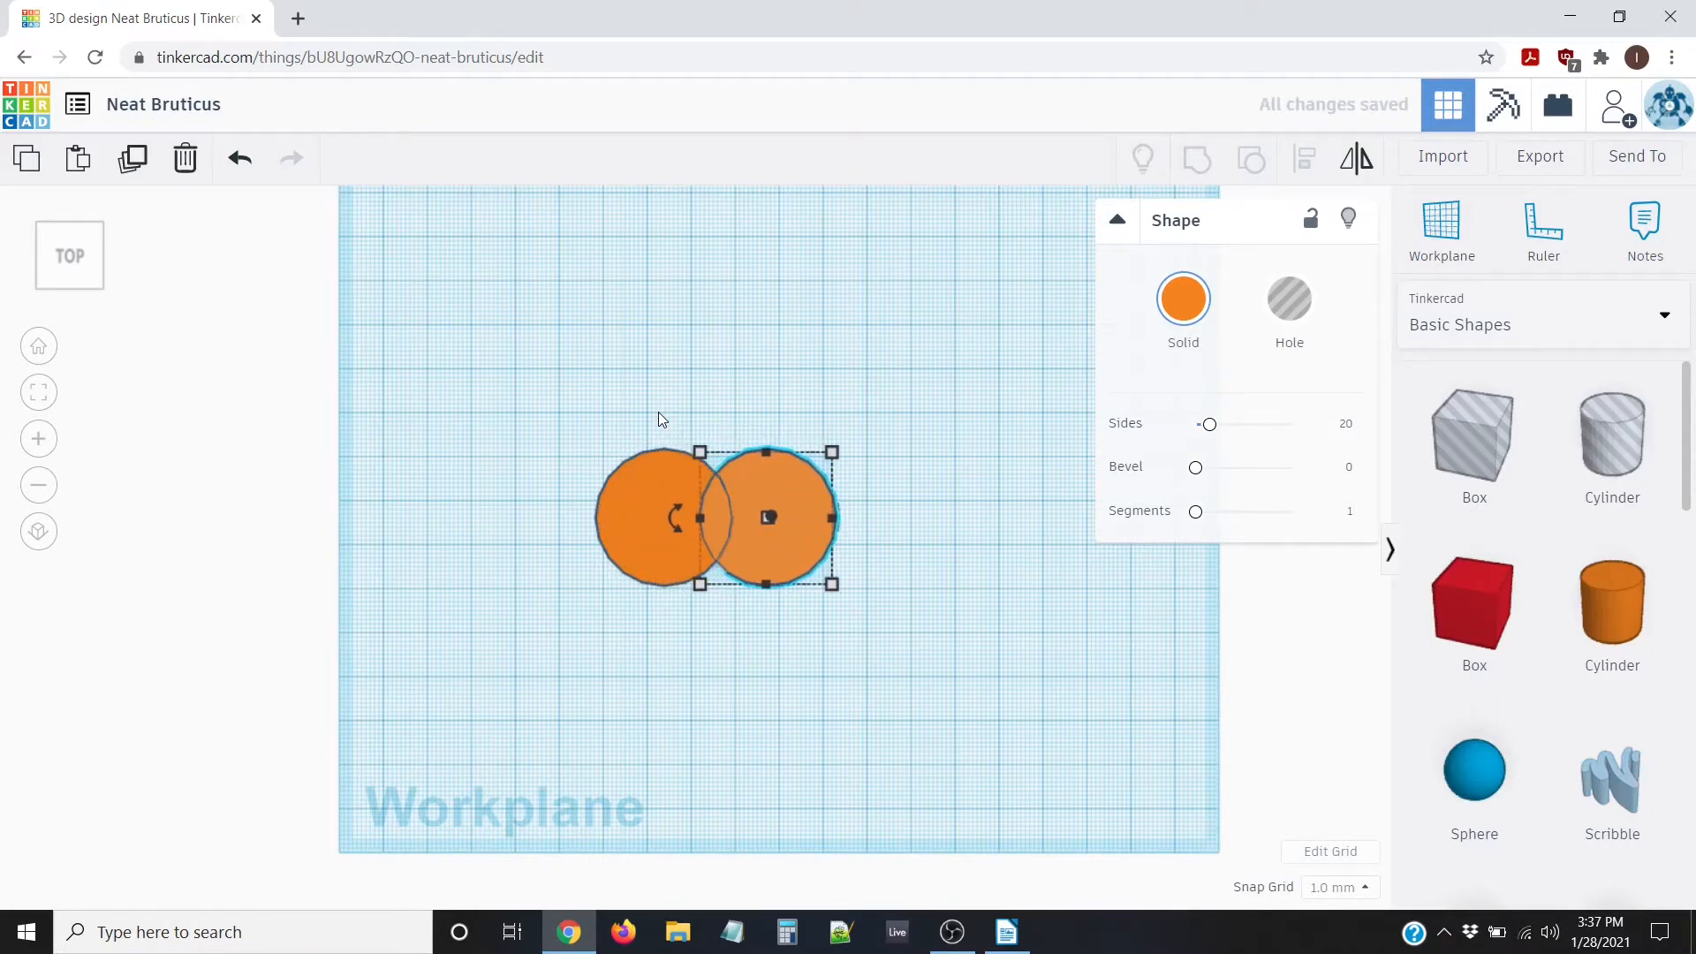
{"action": "key", "text": "Right"}
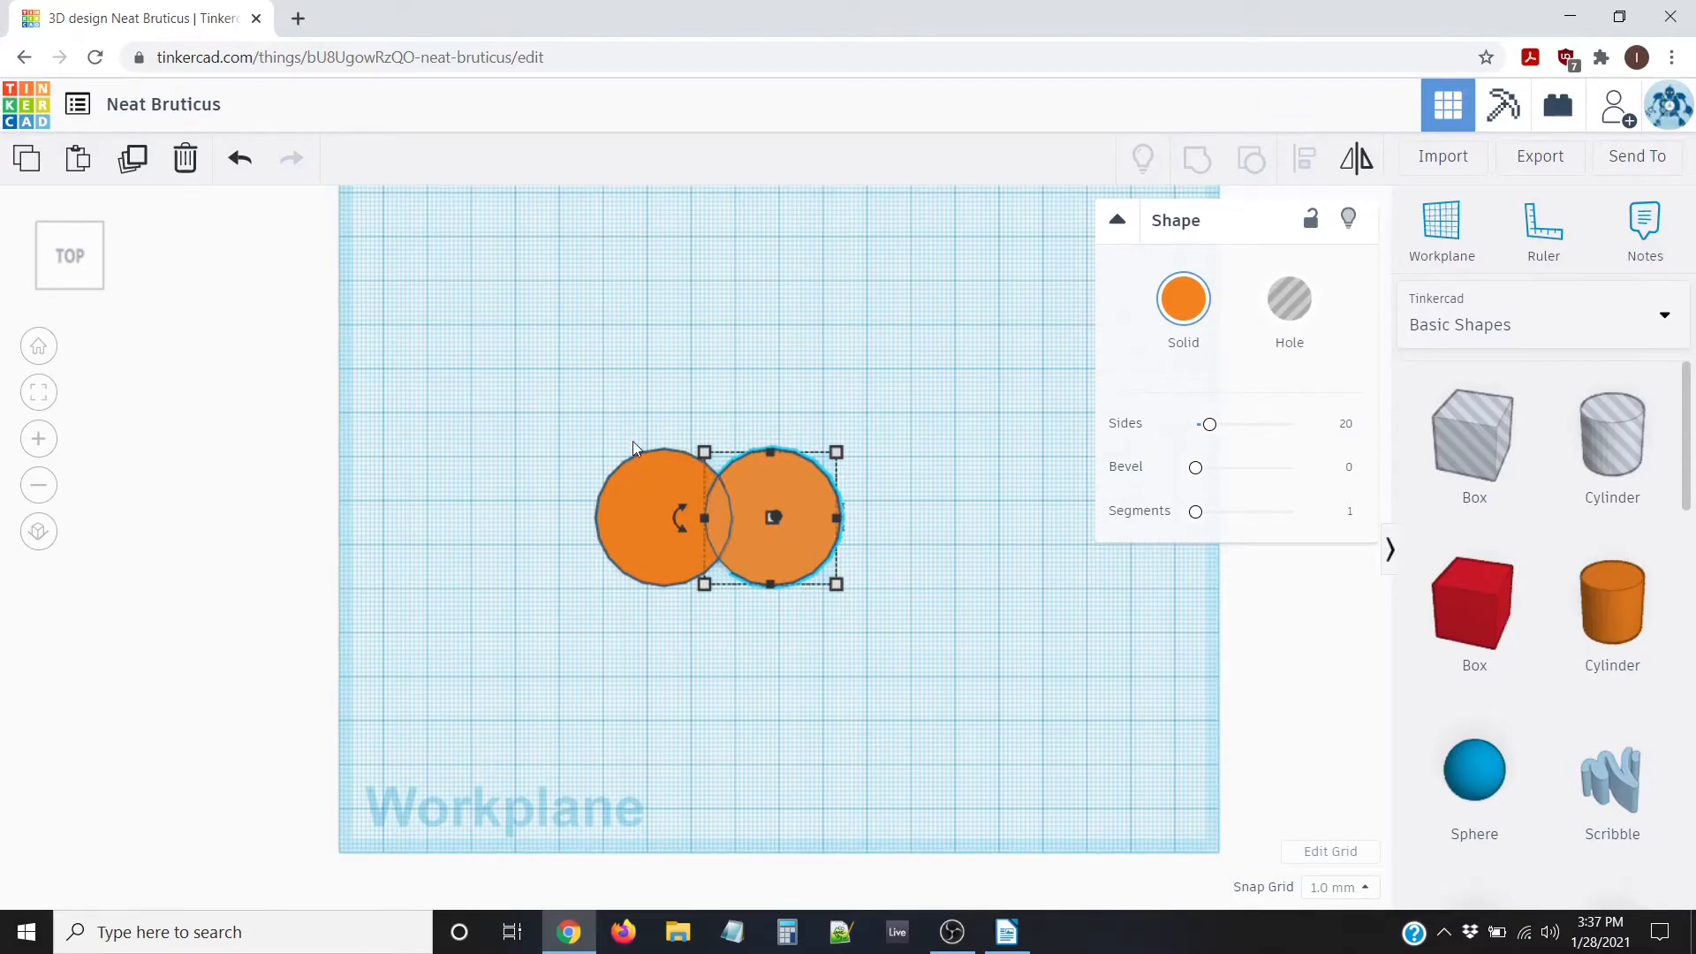
{"action": "key", "text": "Right"}
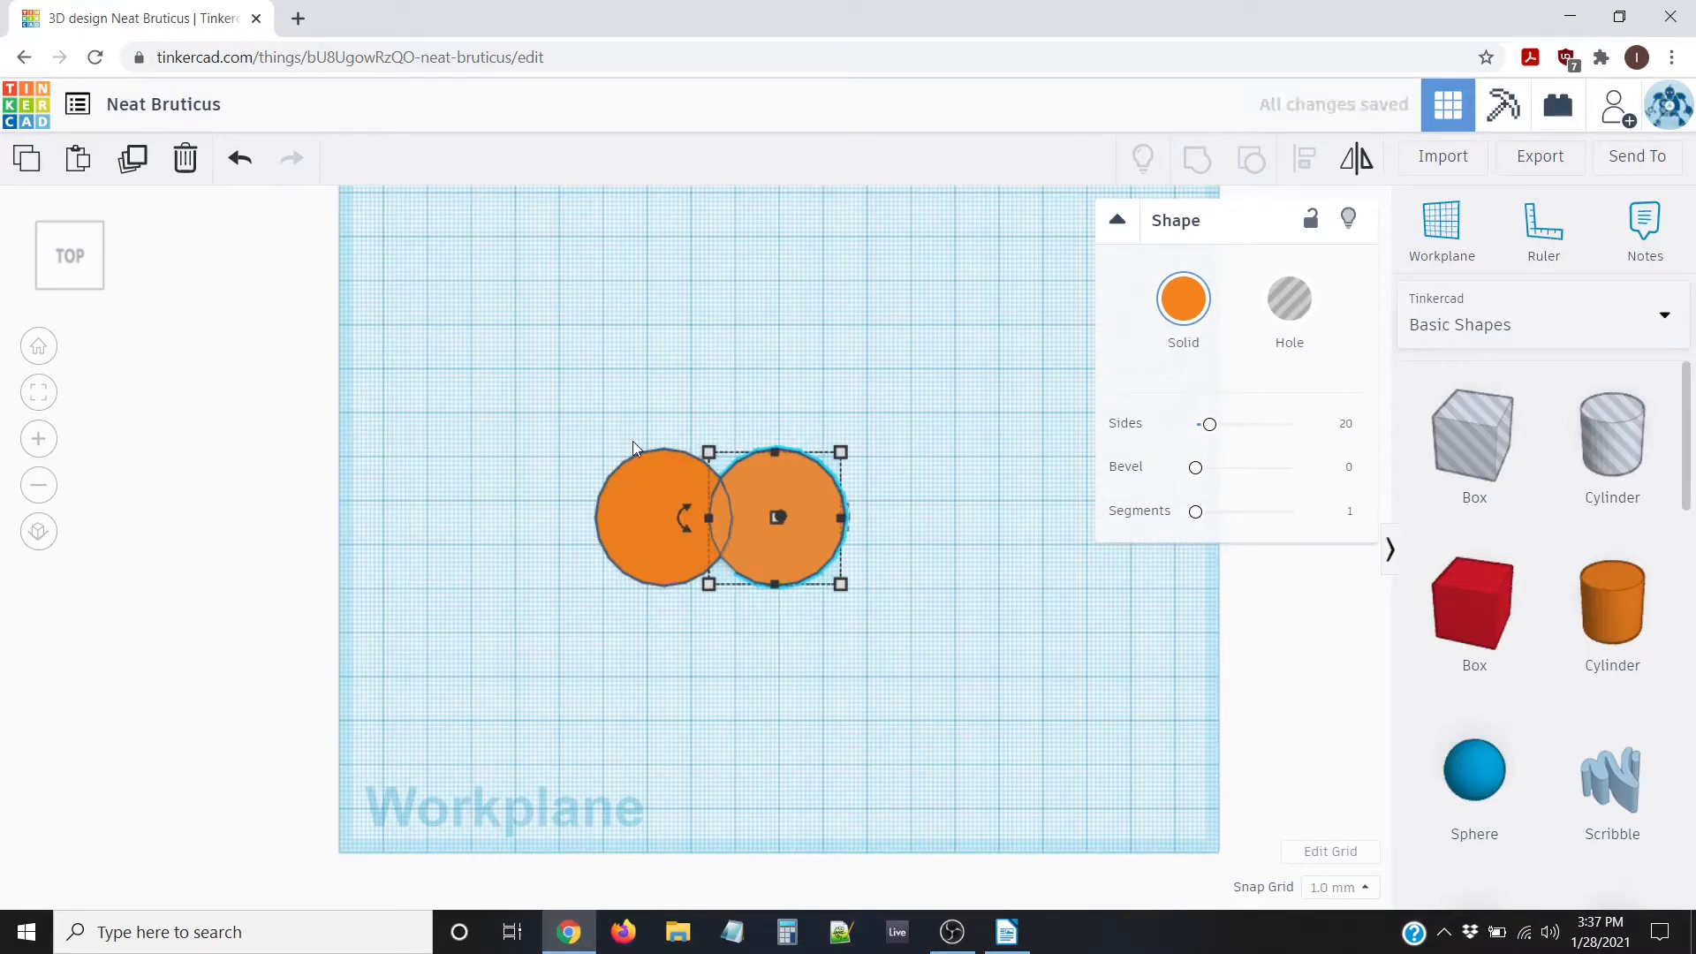
{"action": "key", "text": "Left"}
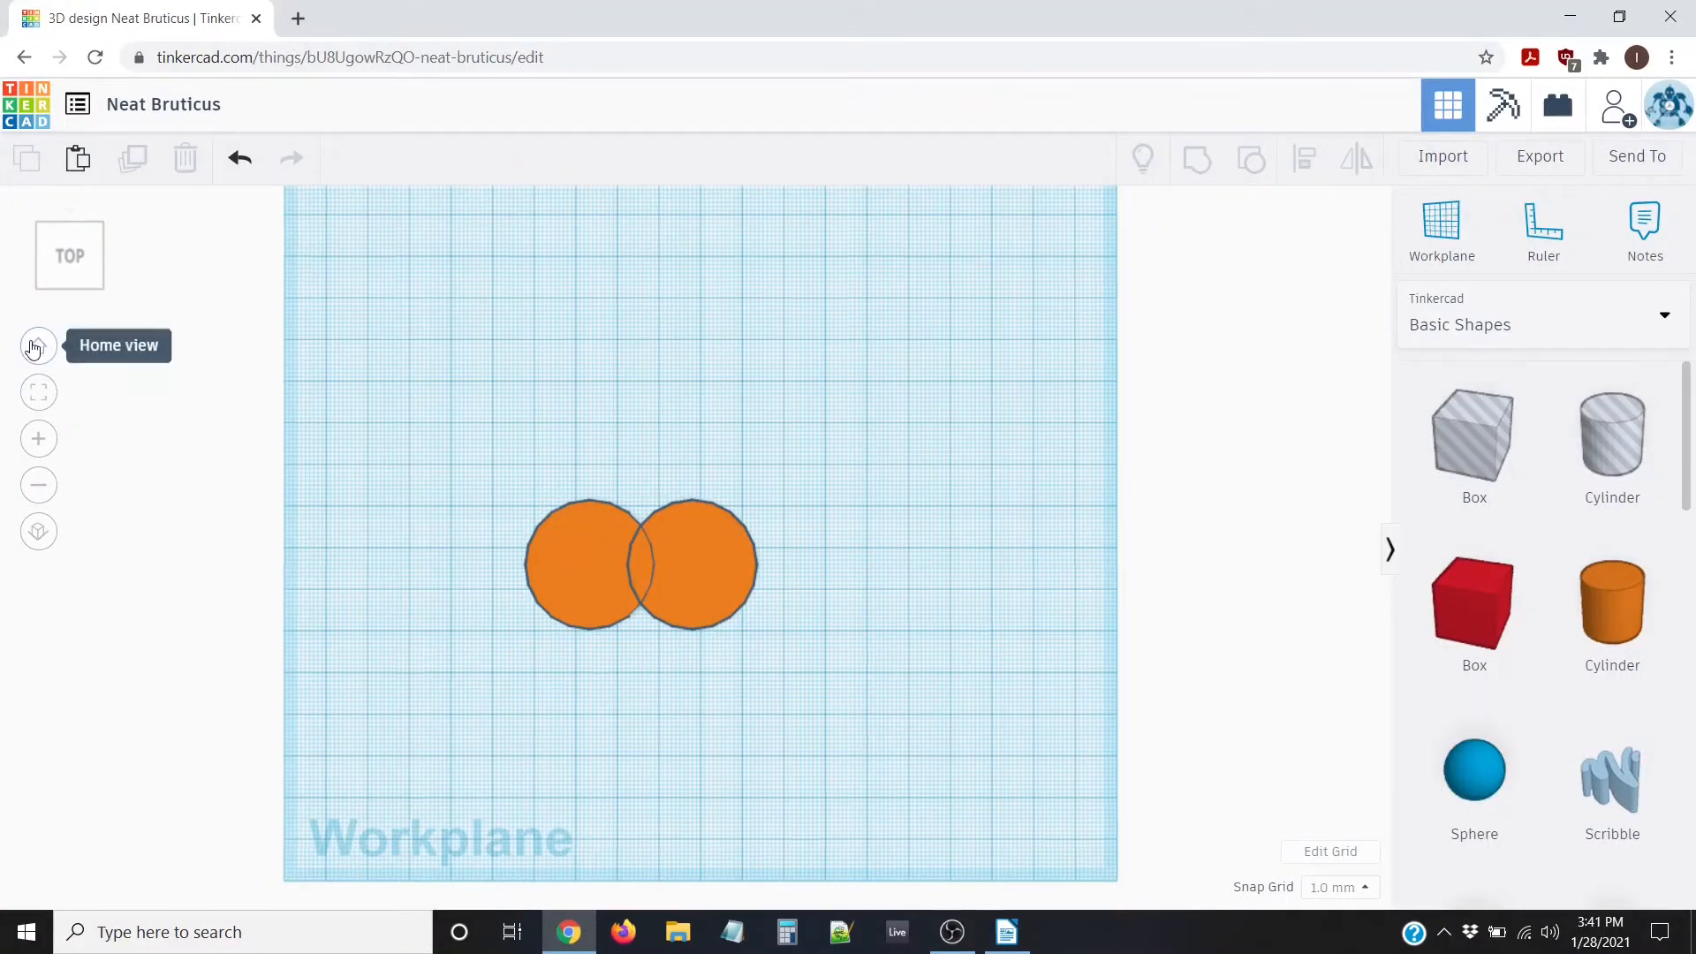
Place a new red box in front of the orange discs and set its height to 5
{"action": "left_click", "coordinate": [39, 347]}
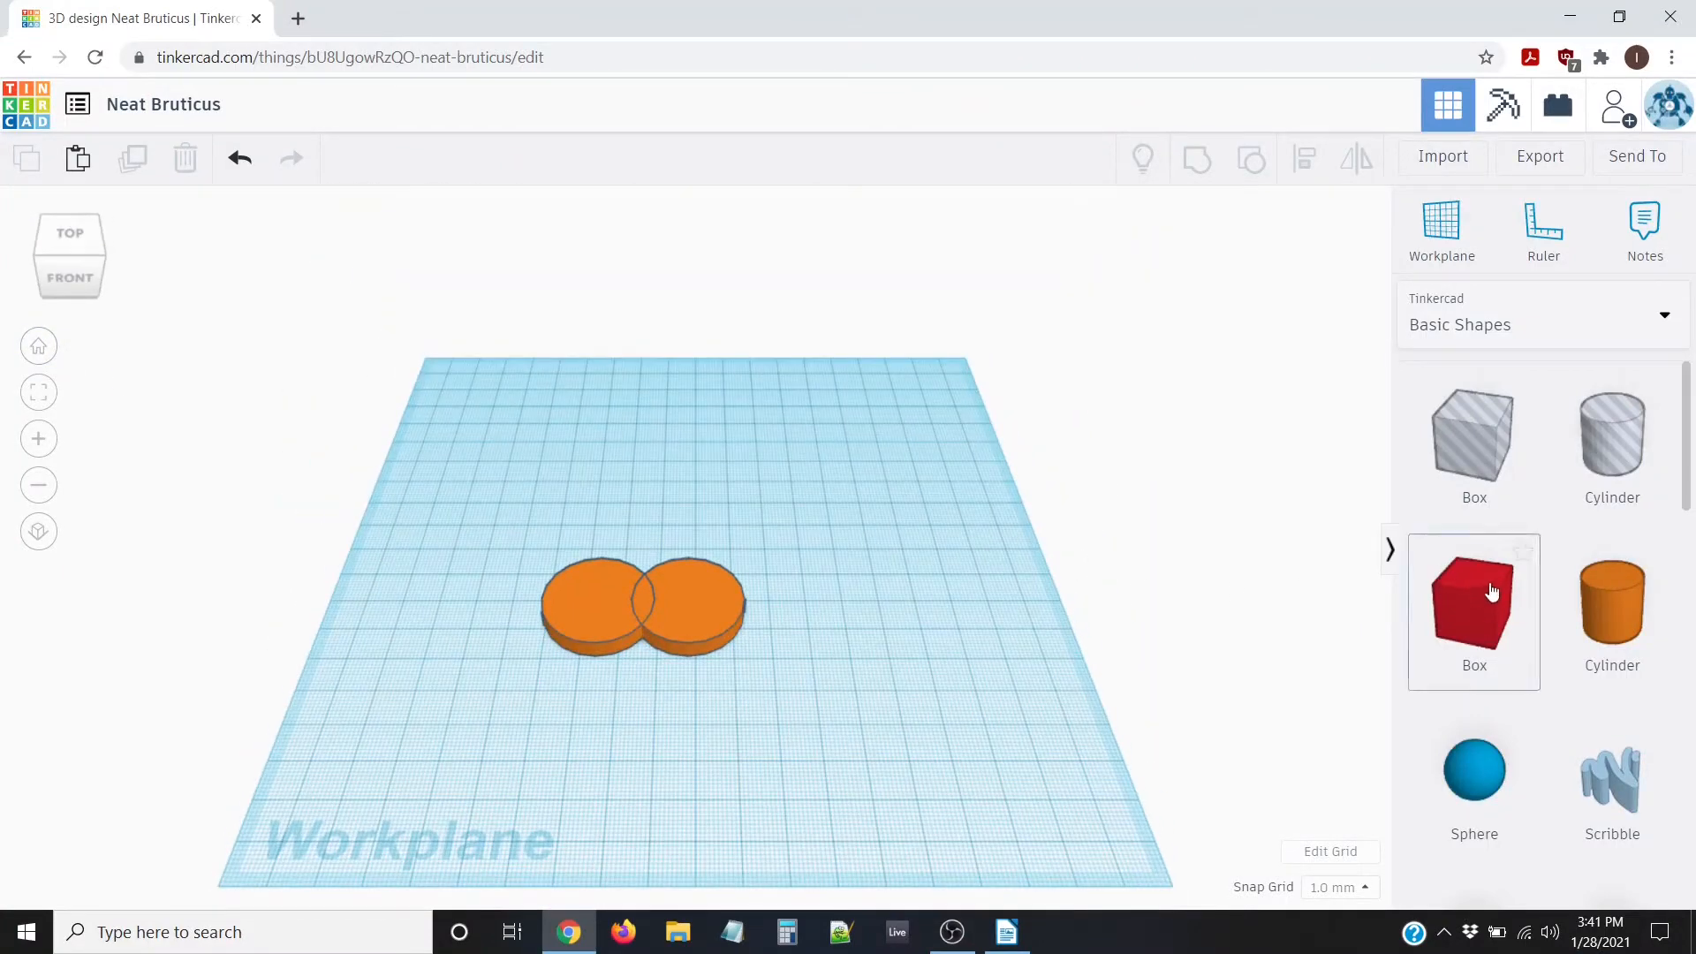
{"action": "left_click_drag", "start_coordinate": [1299, 671], "coordinate": [643, 717]}
{"action": "scroll", "coordinate": [754, 749], "scroll_direction": "up", "scroll_amount": 3}
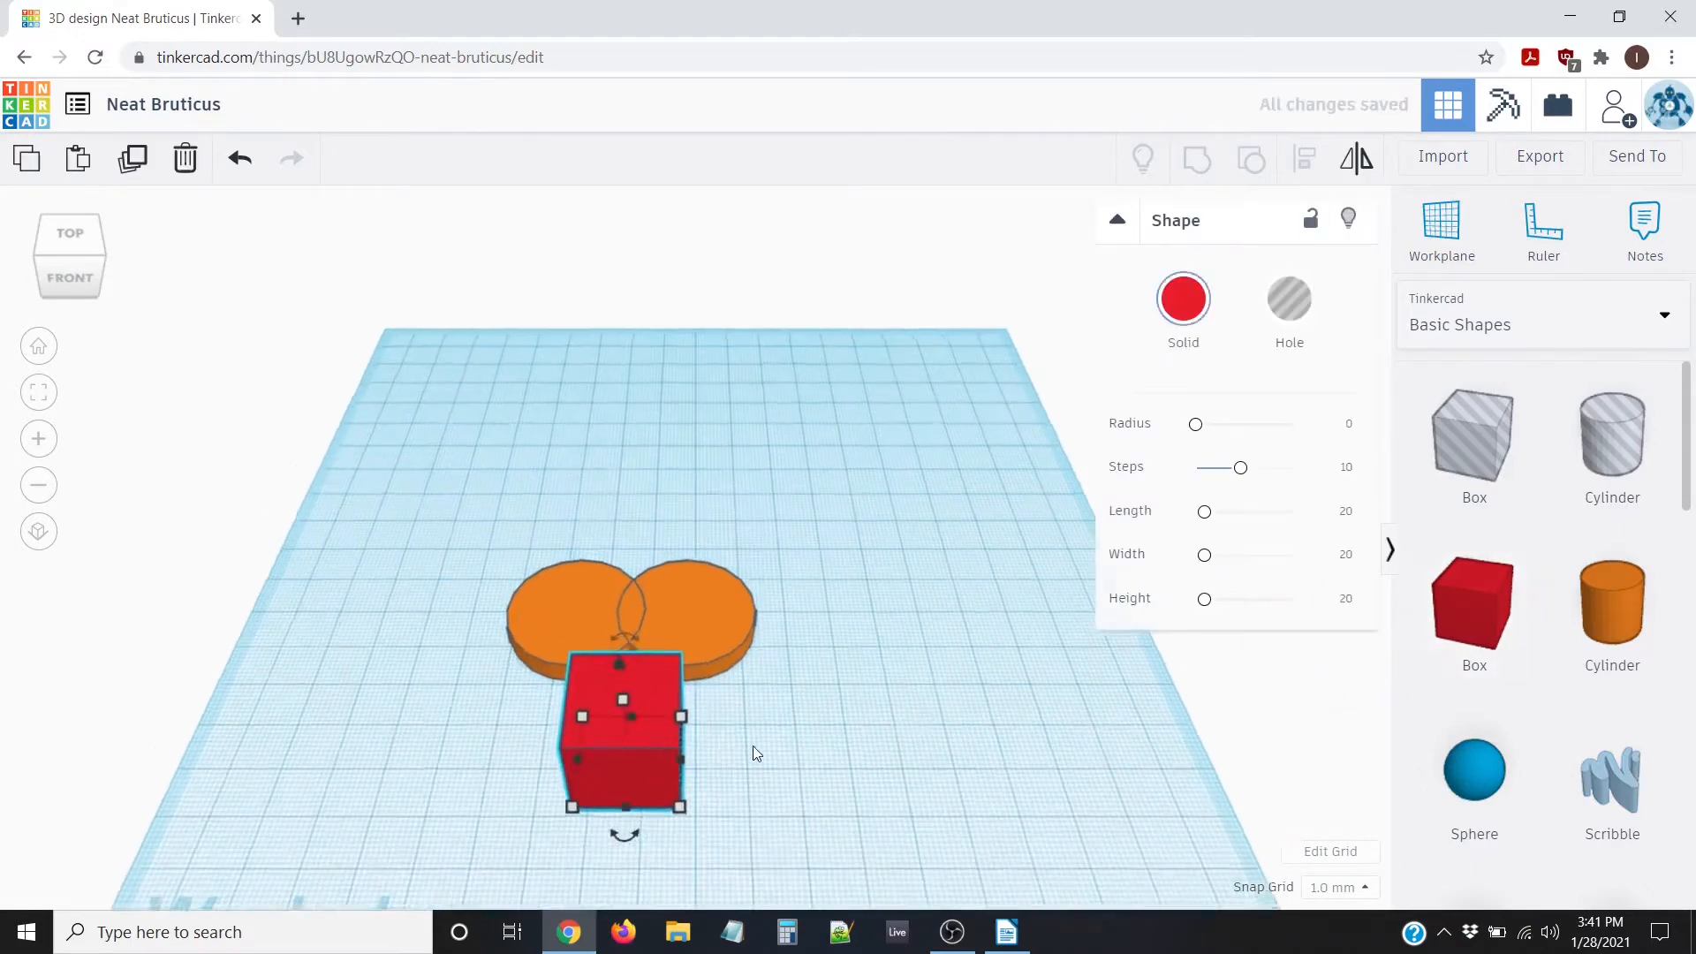
{"action": "right_click_drag", "start_coordinate": [754, 749], "coordinate": [773, 718]}
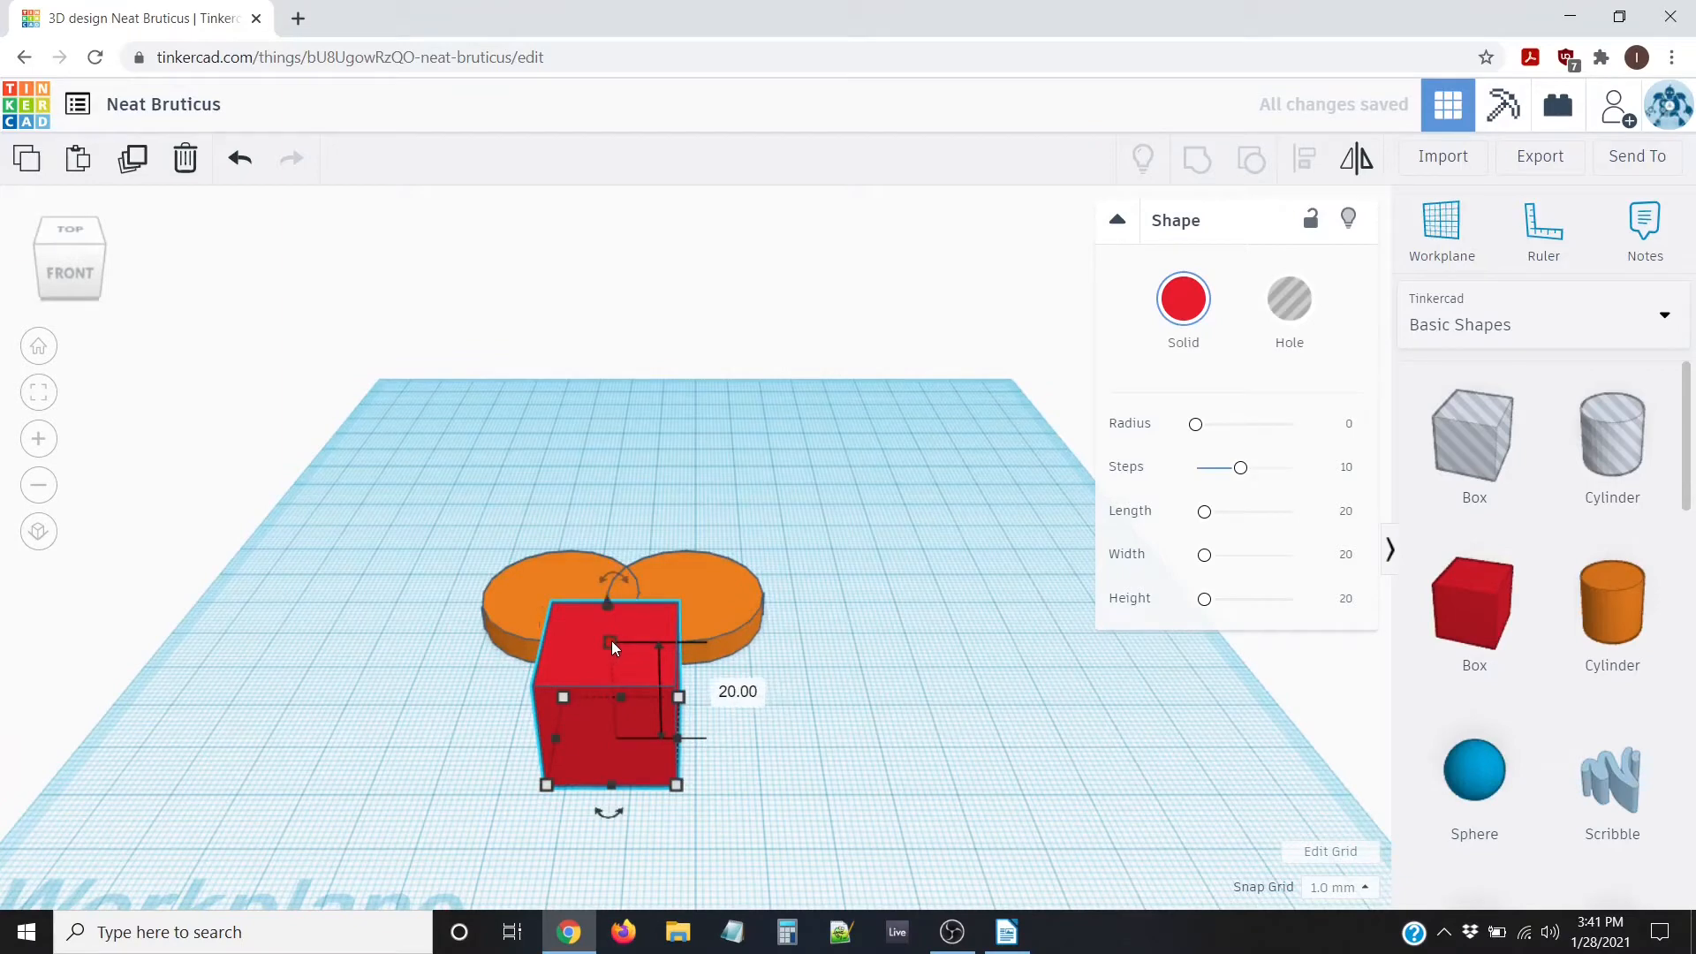
{"action": "left_click", "coordinate": [735, 691]}
{"action": "type", "text": "5"}
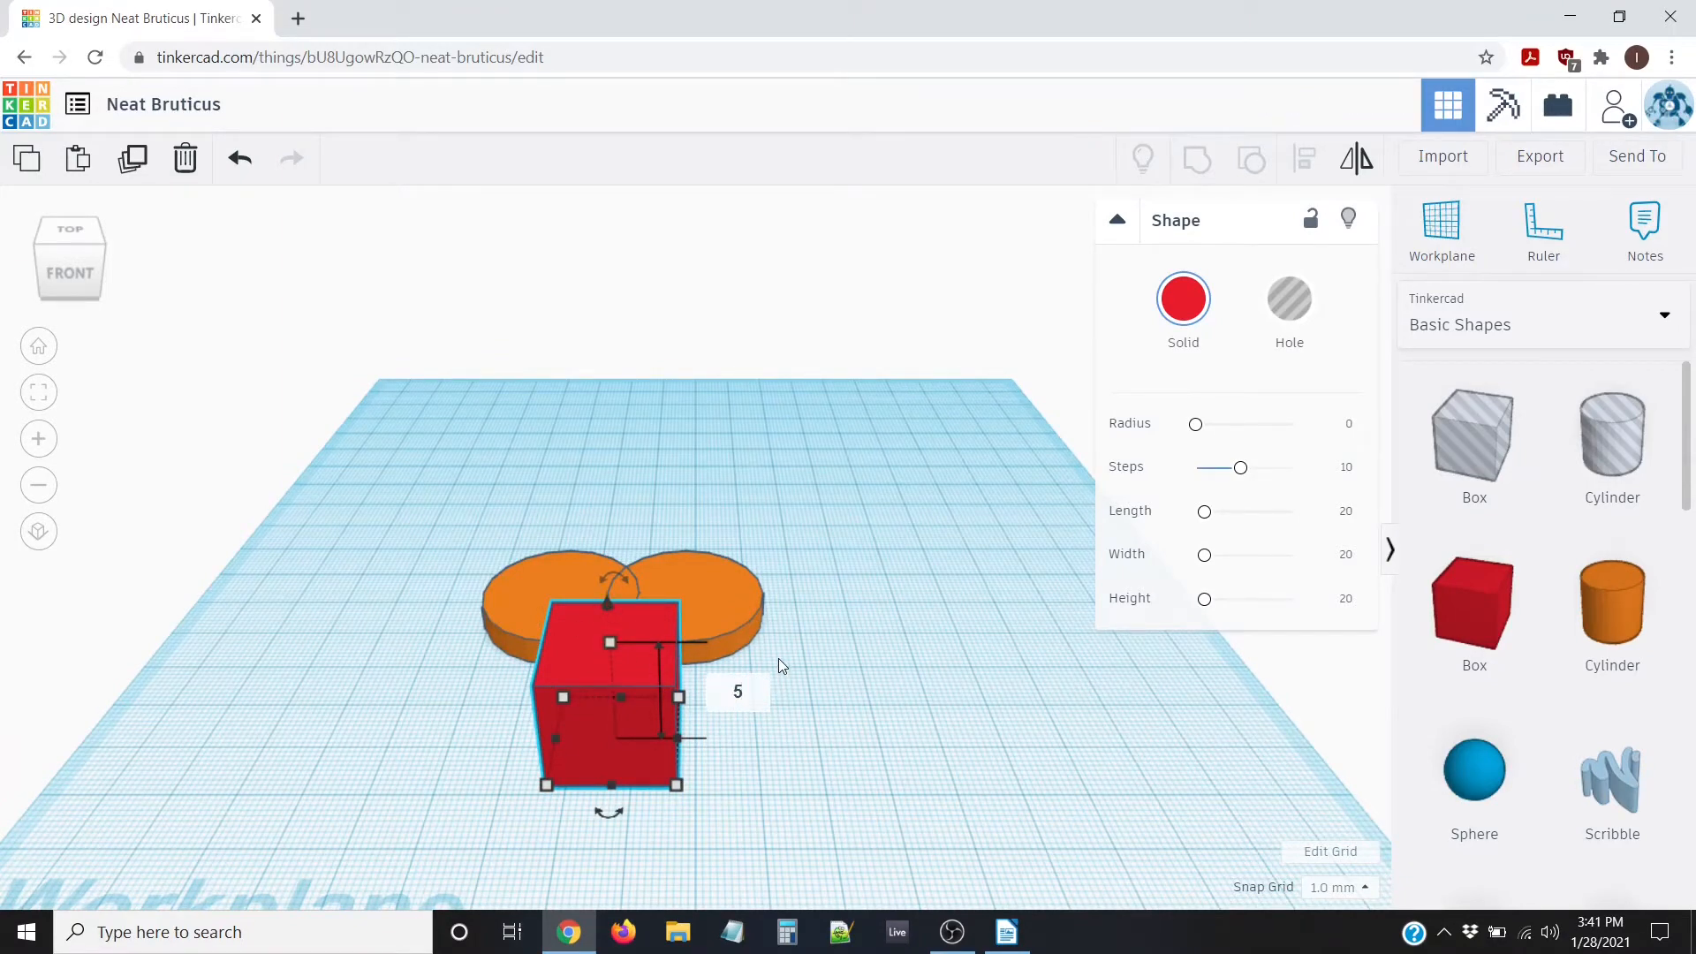
{"action": "key", "text": "Return"}
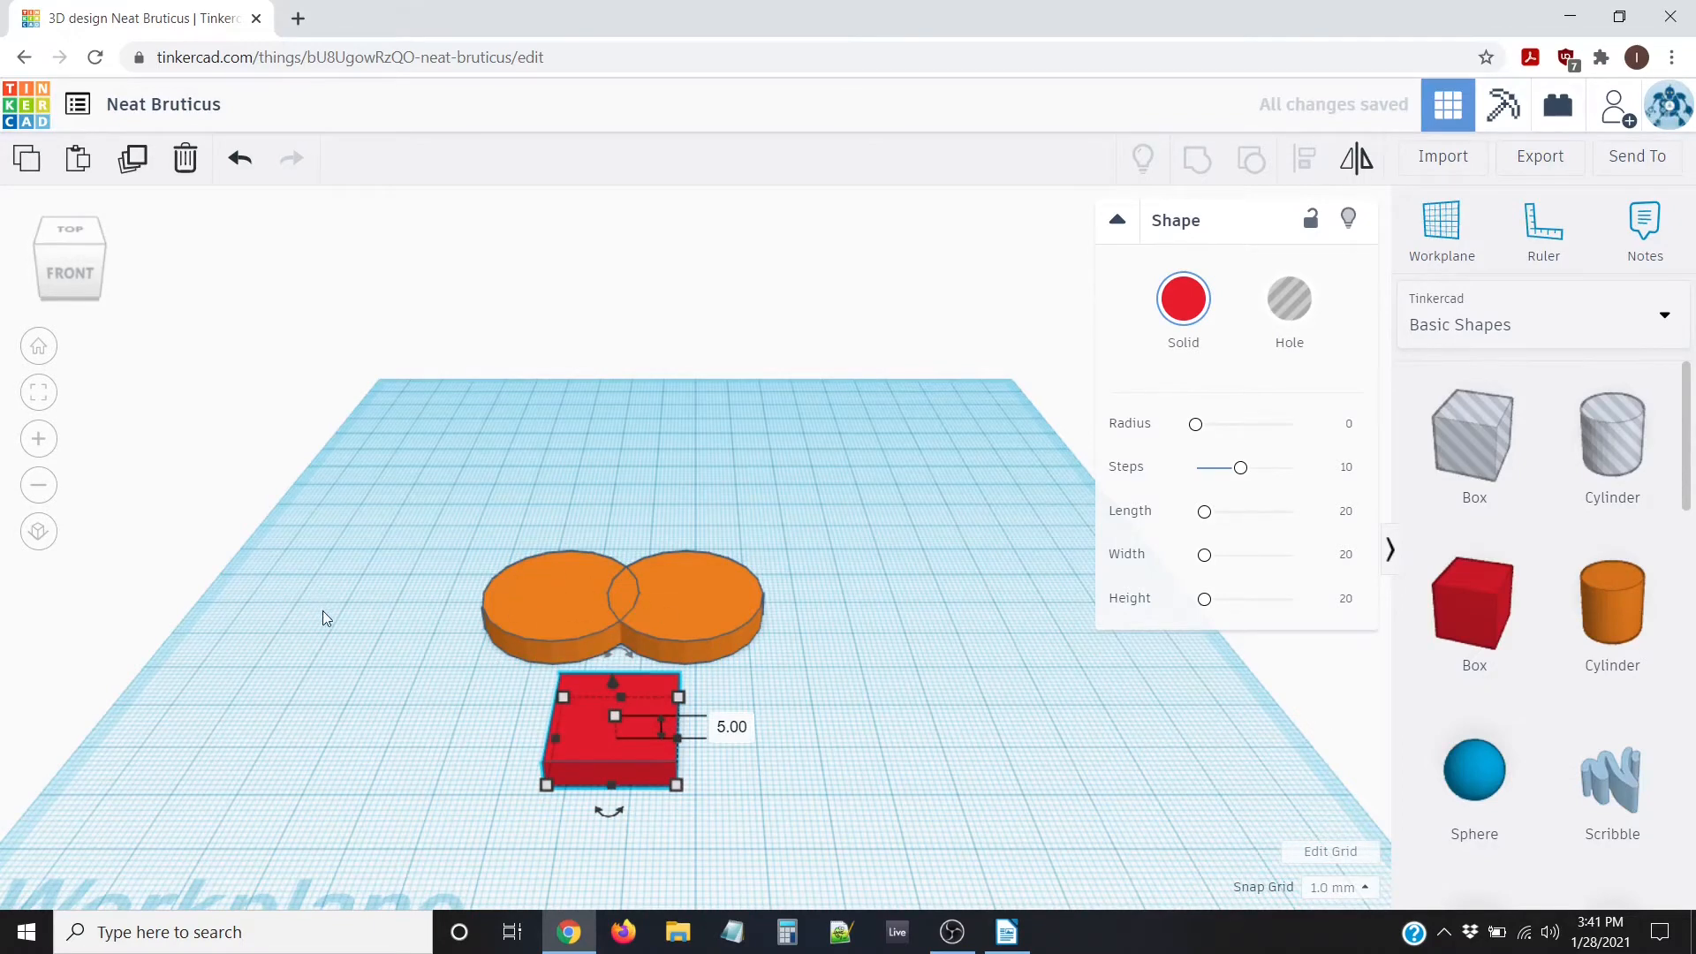
Resize the red box's footprint to 30 by 30 mm
{"action": "right_click_drag", "start_coordinate": [321, 611], "coordinate": [341, 686]}
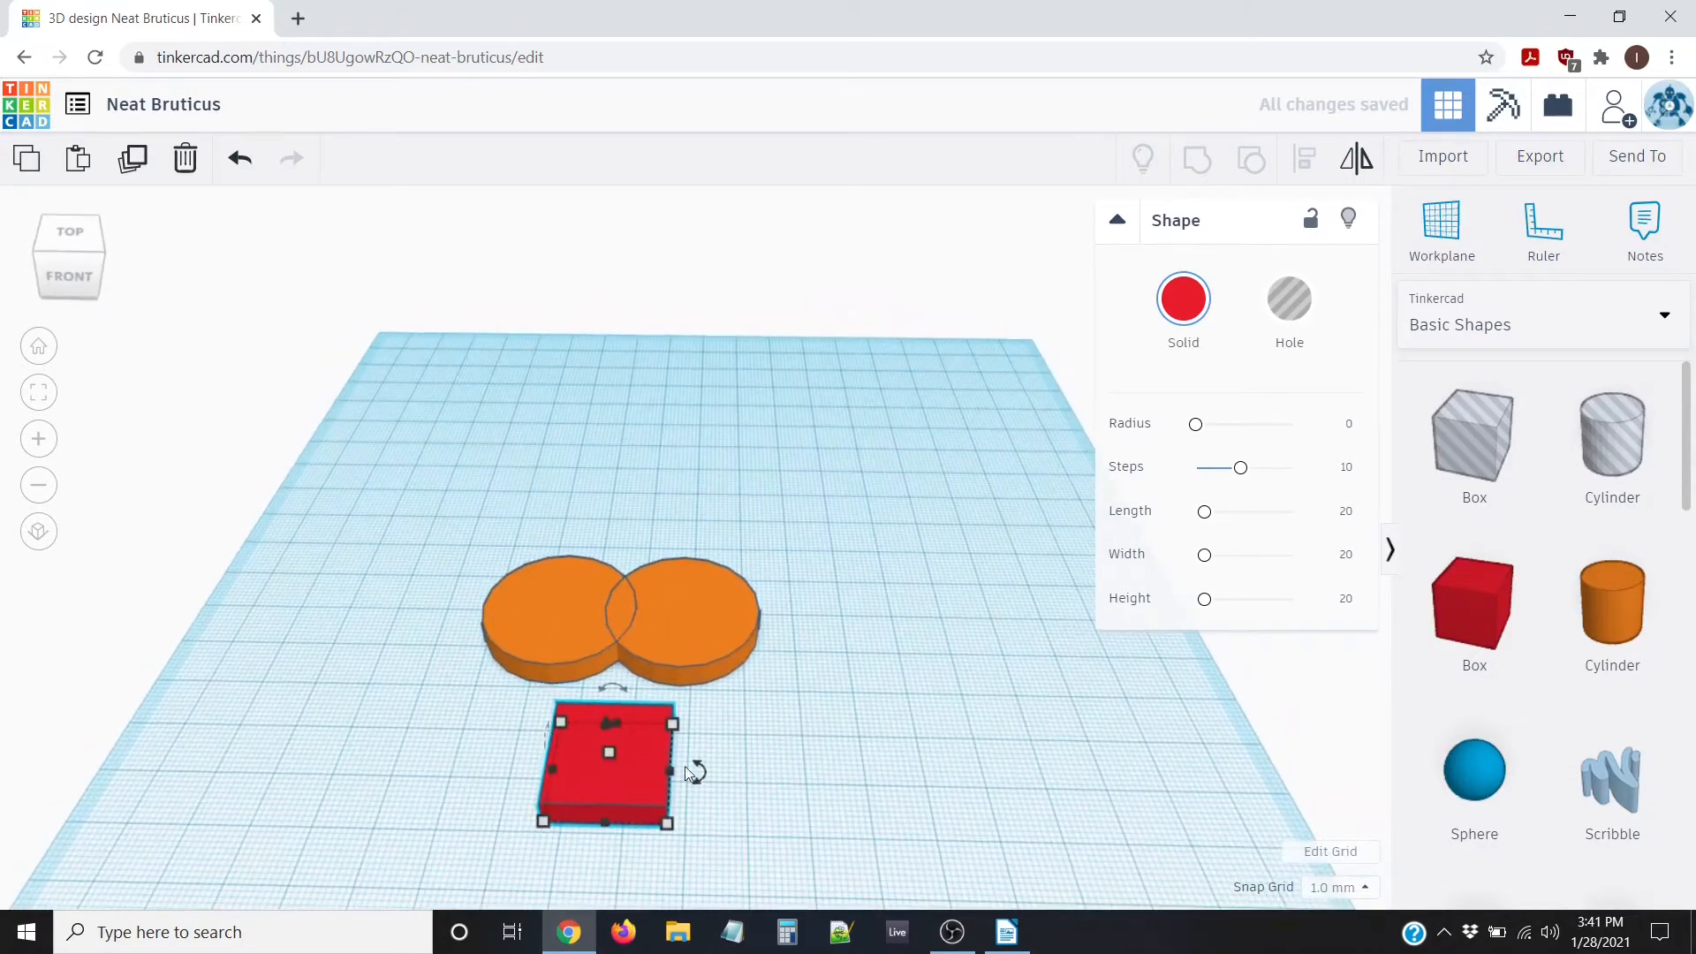
{"action": "left_click", "coordinate": [544, 821]}
{"action": "scroll", "coordinate": [697, 846], "scroll_direction": "down", "scroll_amount": 1}
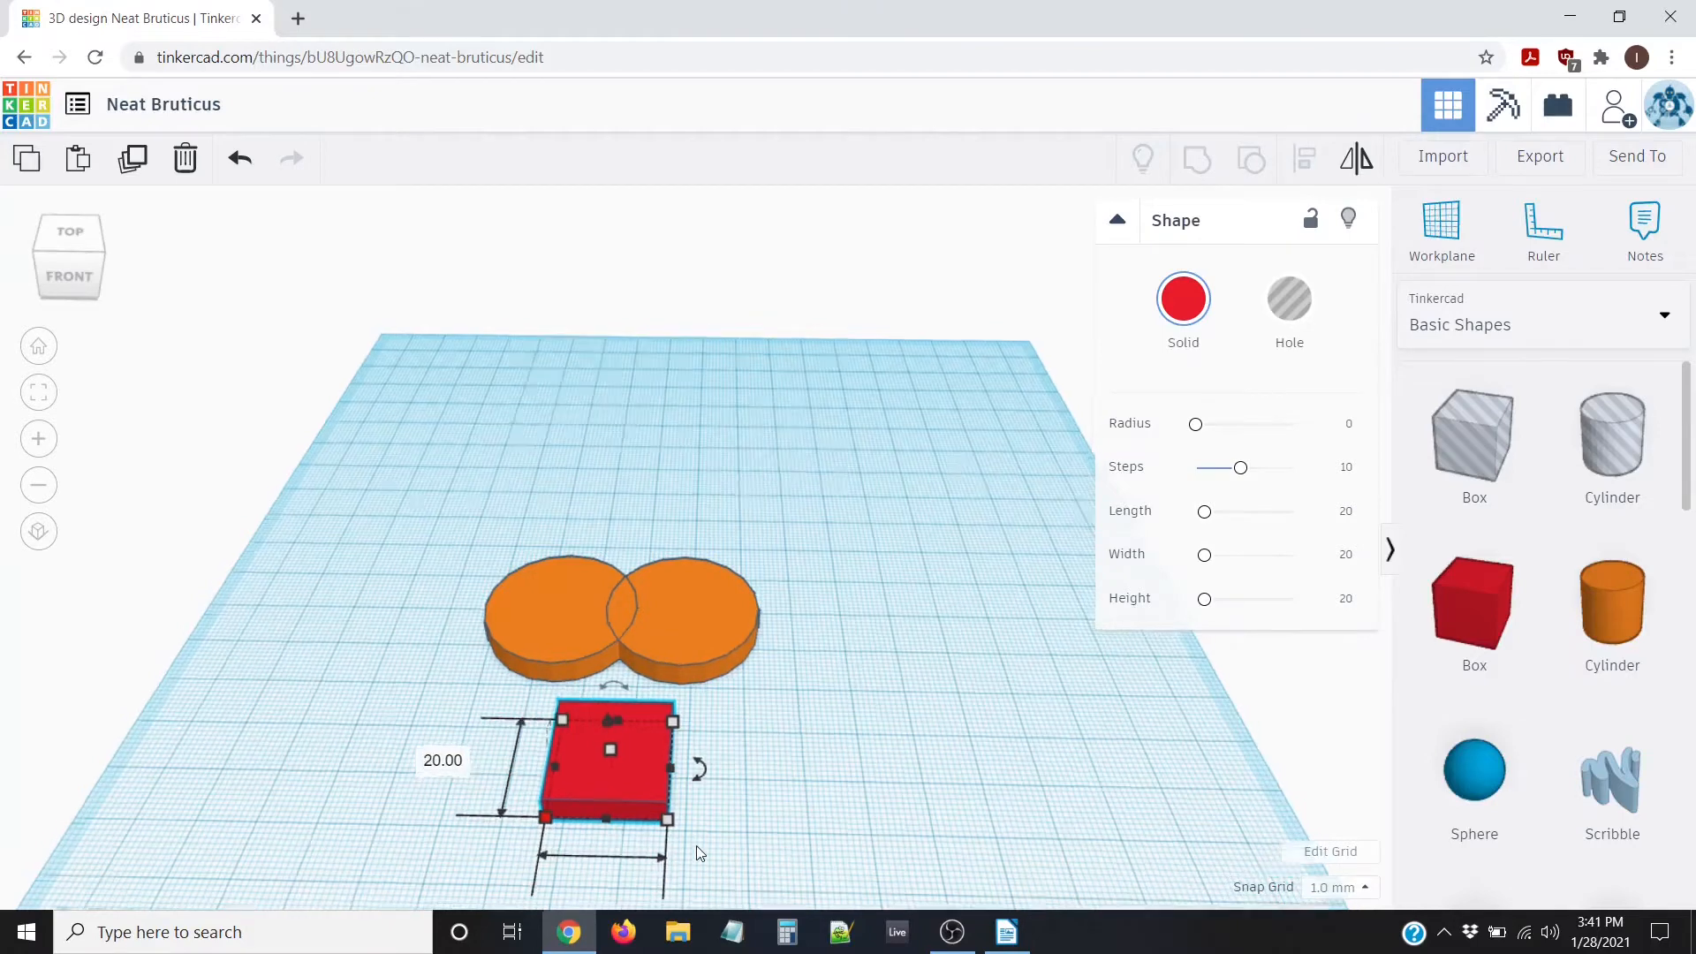
{"action": "scroll", "coordinate": [696, 846], "scroll_direction": "down", "scroll_amount": 2}
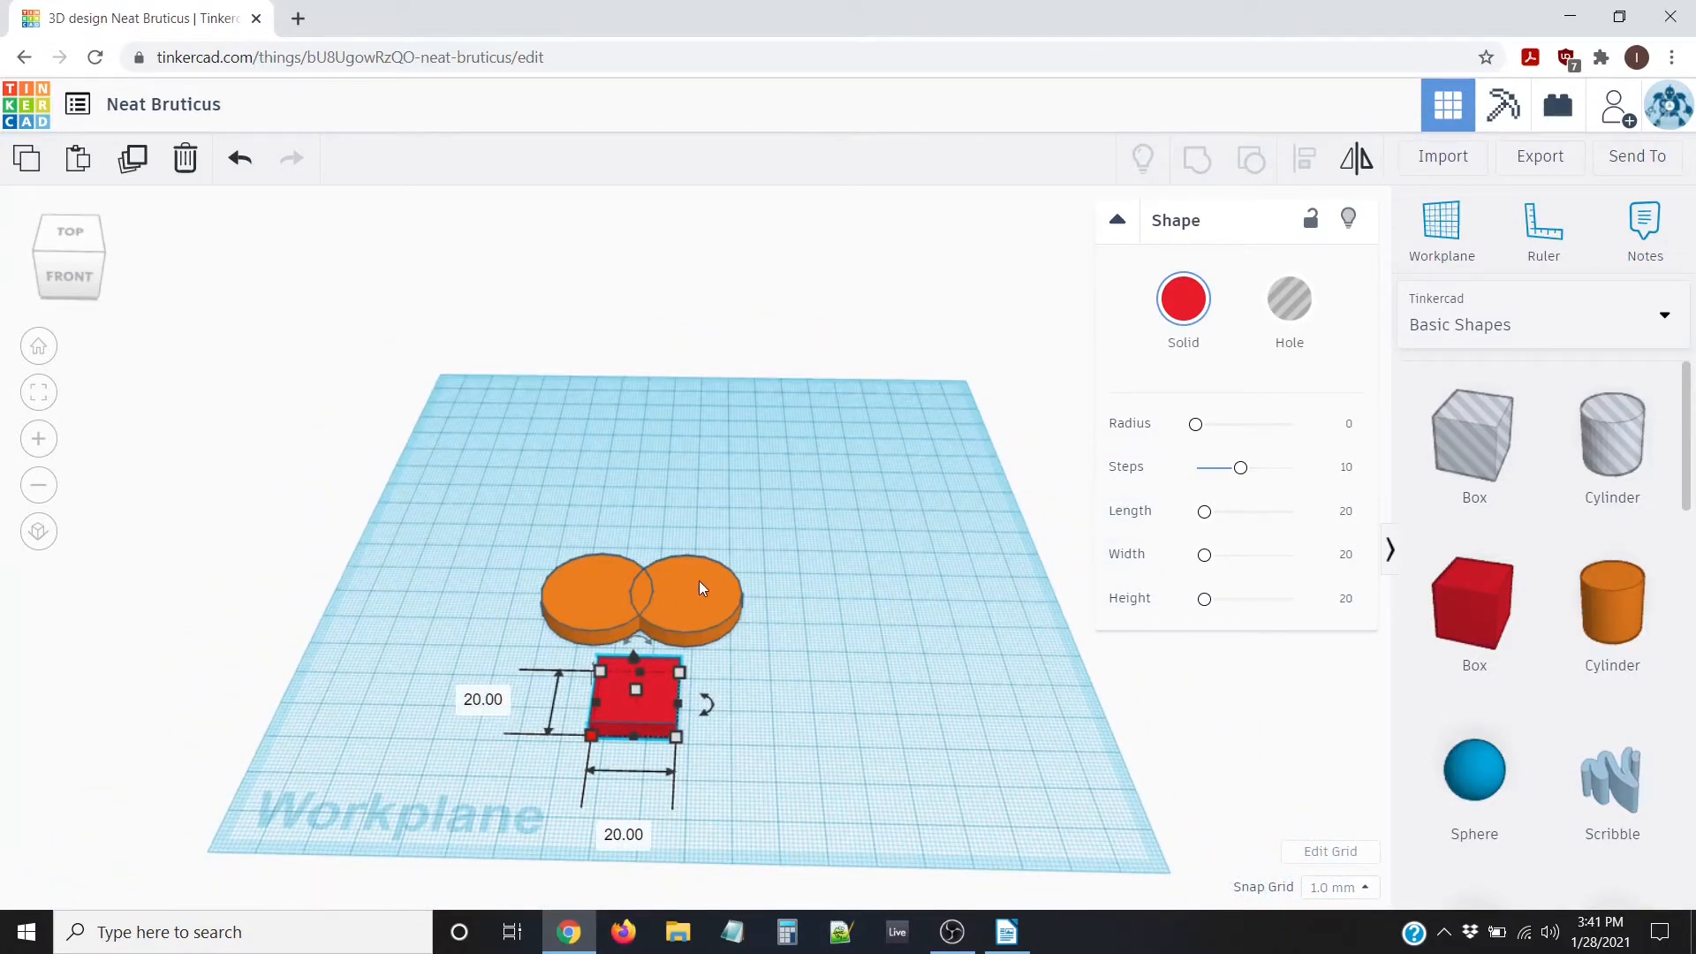
{"action": "left_click", "coordinate": [619, 833]}
{"action": "type", "text": "30"}
{"action": "key", "text": "Tab"}
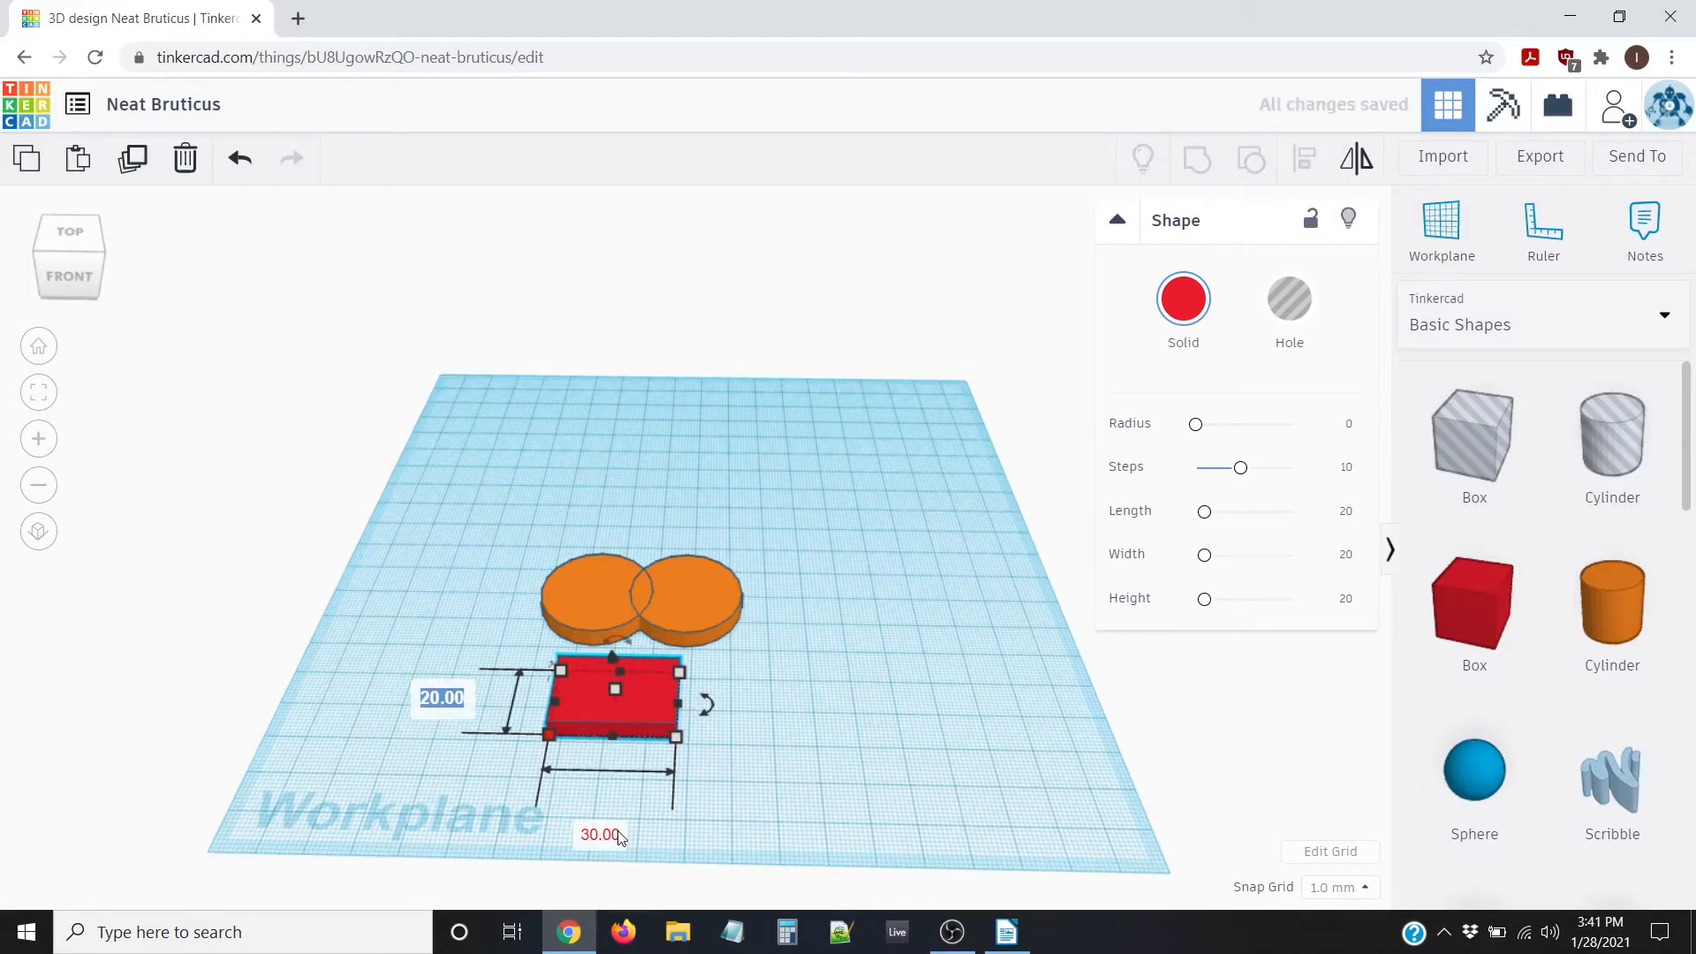
{"action": "type", "text": "30"}
{"action": "key", "text": "Return"}
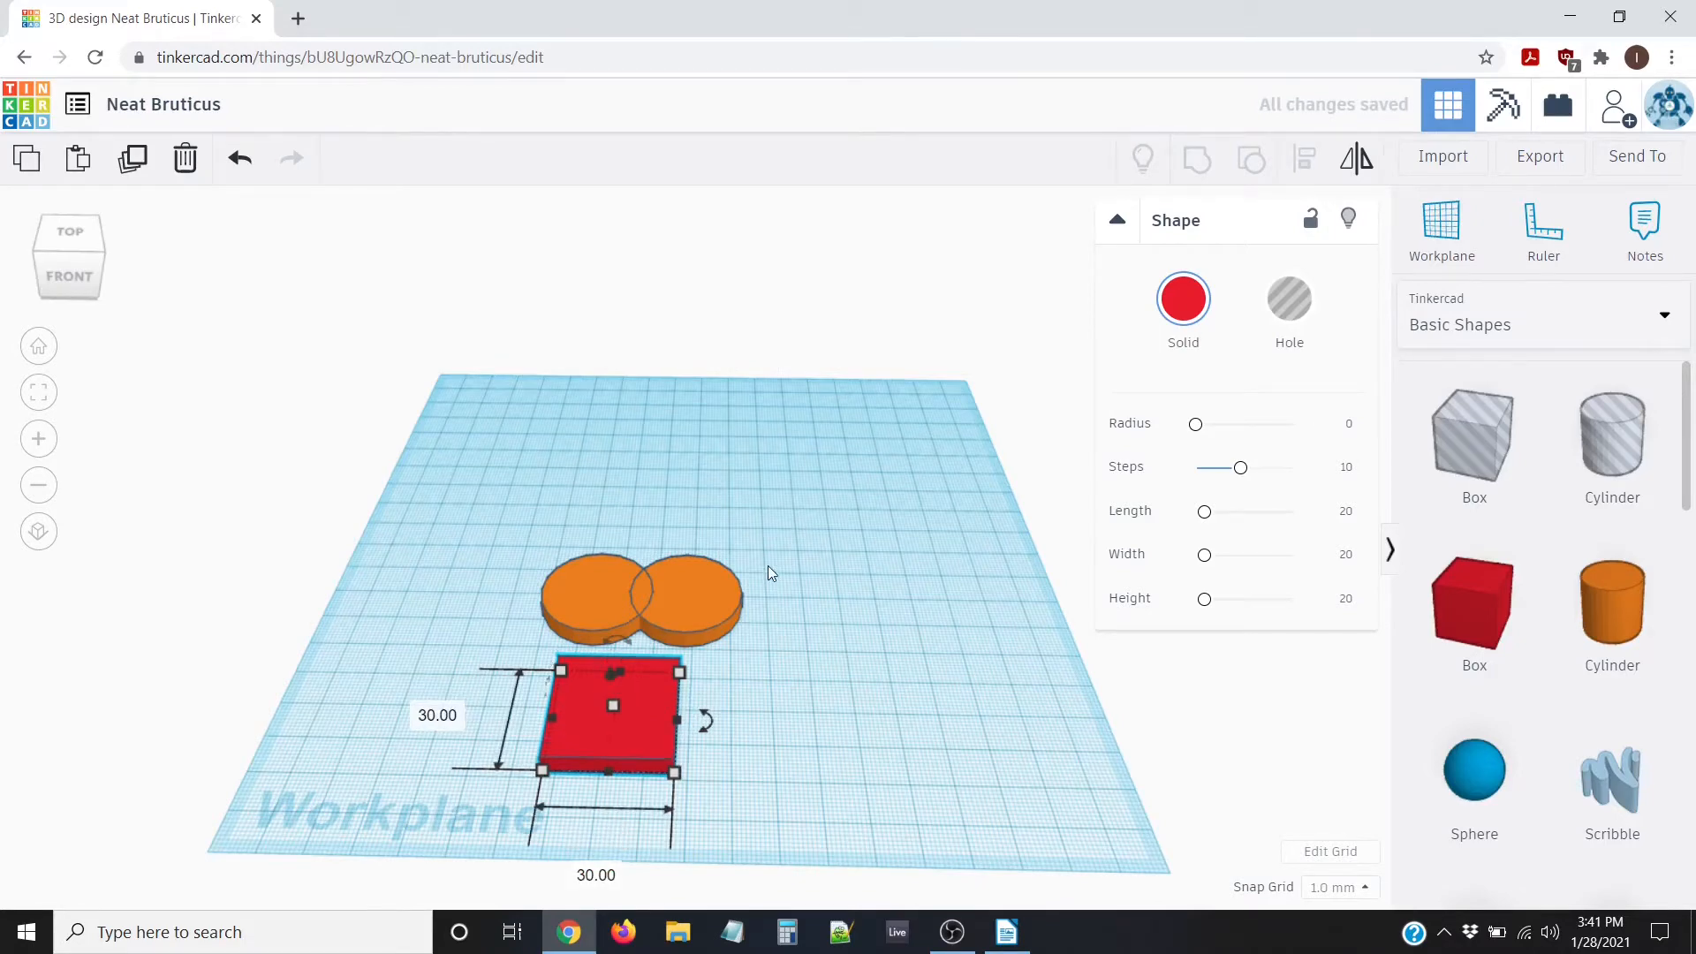
In top view, nudge the box right so it sits centred under the two circles
{"action": "scroll", "coordinate": [812, 617], "scroll_direction": "down", "scroll_amount": 4}
{"action": "mouse_move", "coordinate": [833, 667]}
{"action": "right_mouse_down"}
{"action": "mouse_move", "coordinate": [819, 702]}
{"action": "mouse_move", "coordinate": [803, 661]}
{"action": "right_mouse_up"}
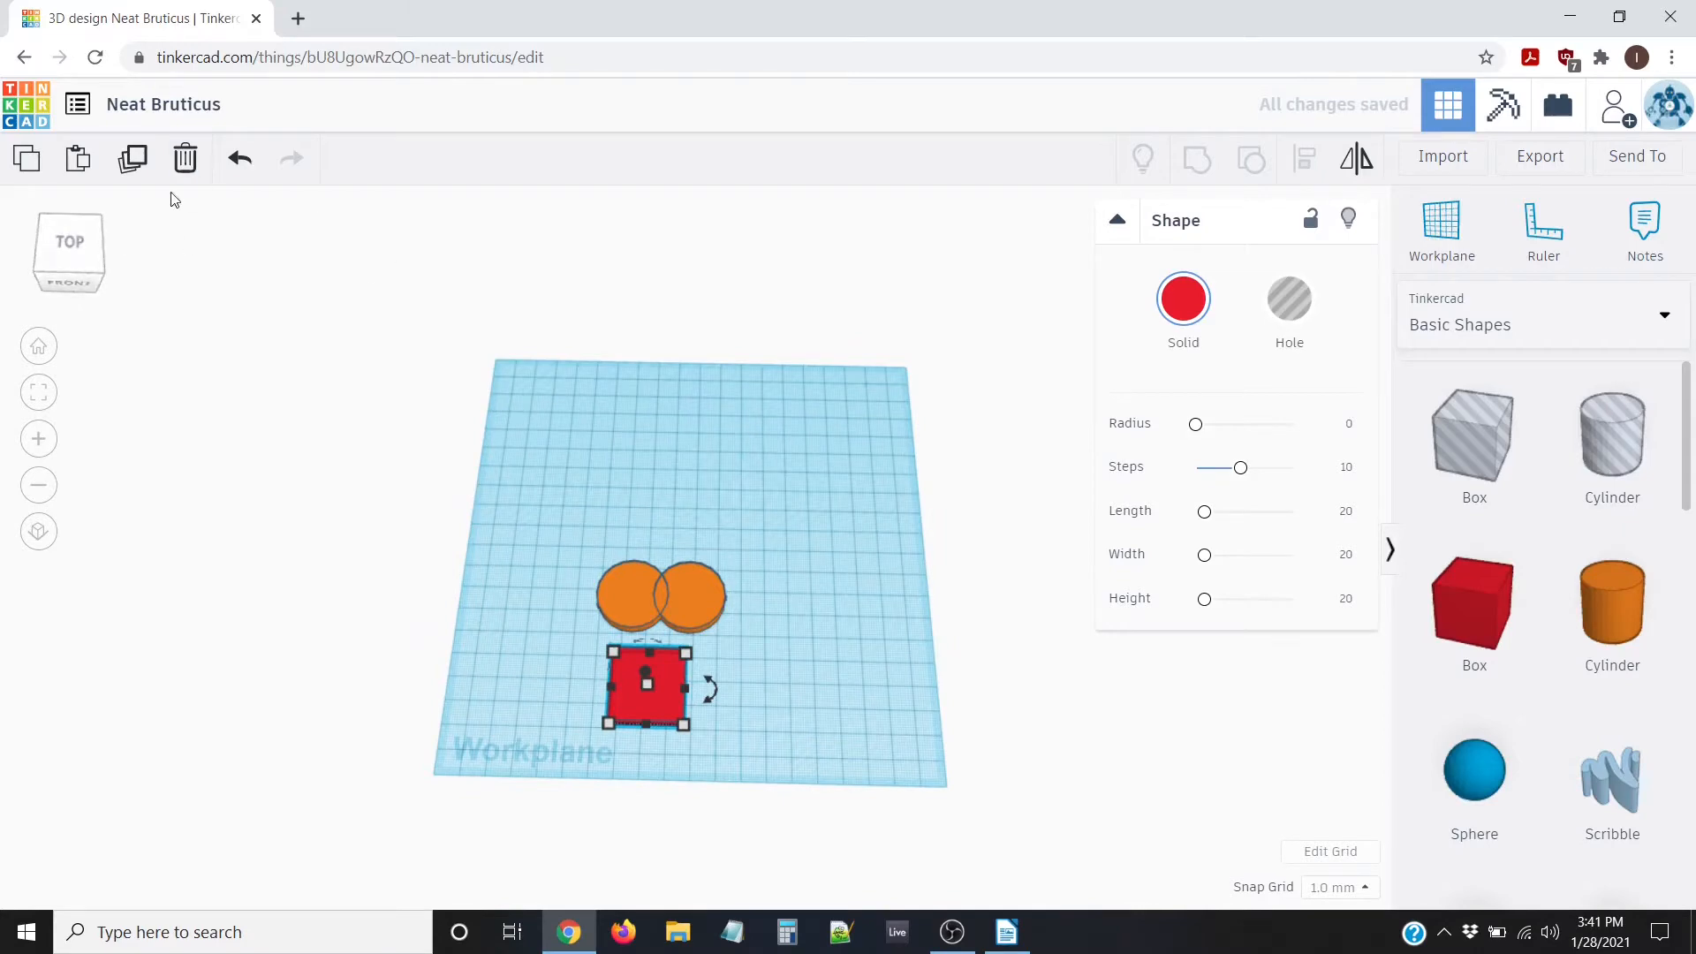
{"action": "left_click", "coordinate": [69, 244]}
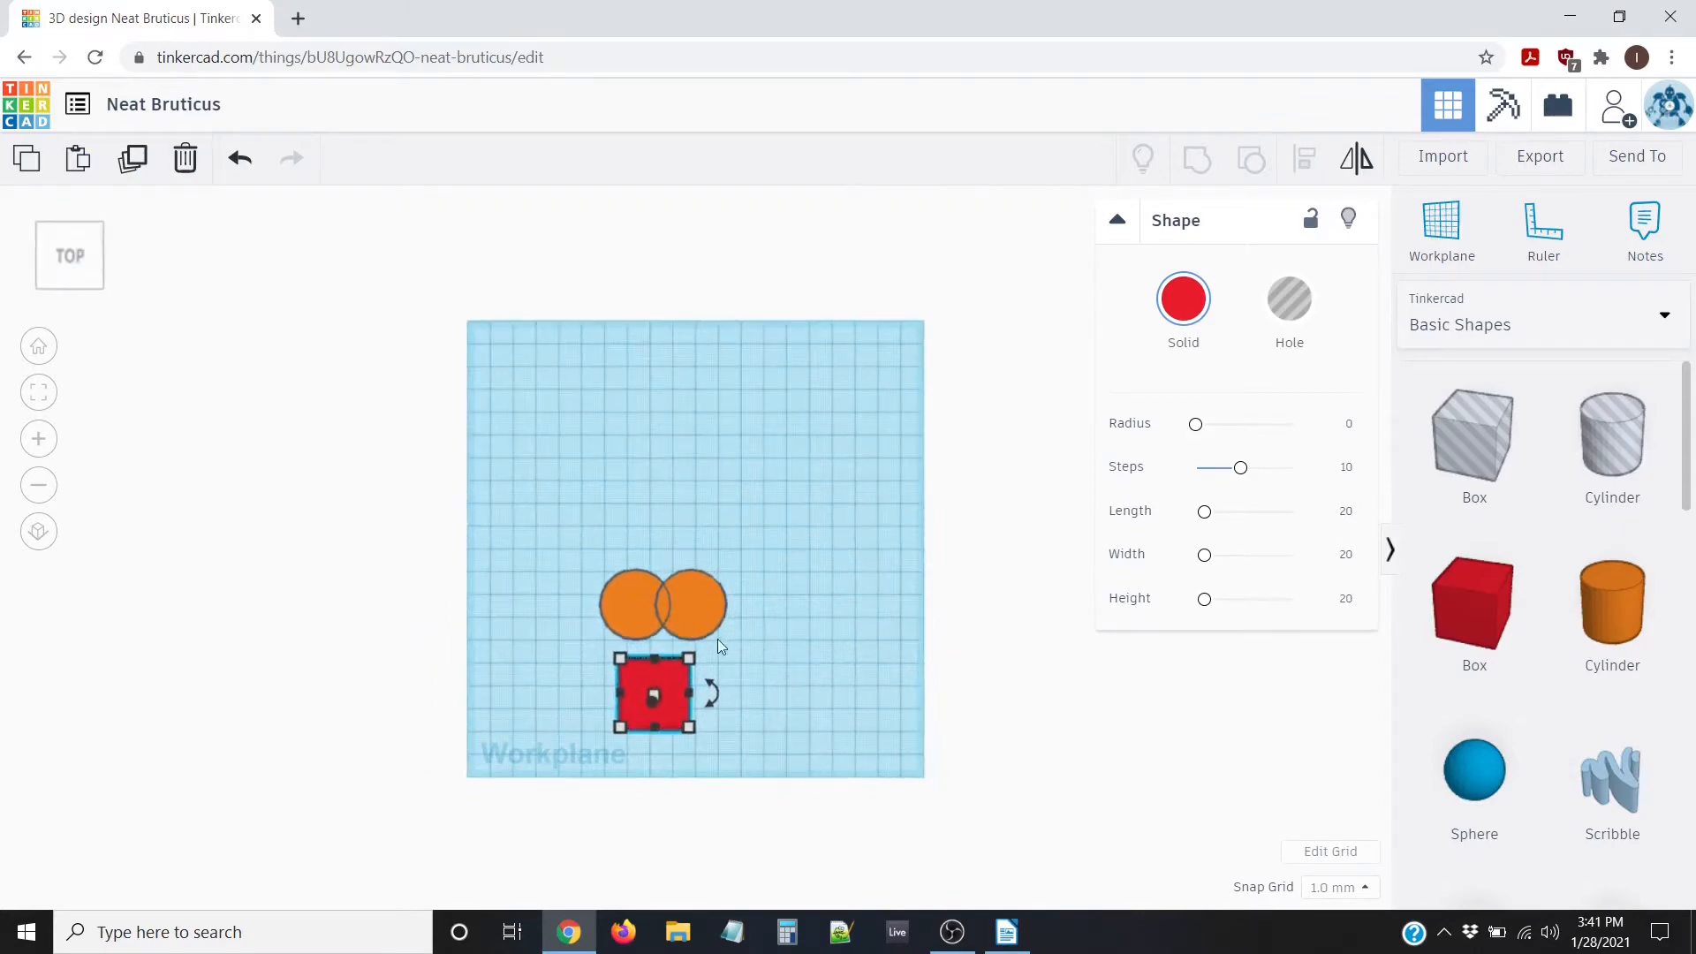
{"action": "scroll", "coordinate": [653, 620], "scroll_direction": "up", "scroll_amount": 4}
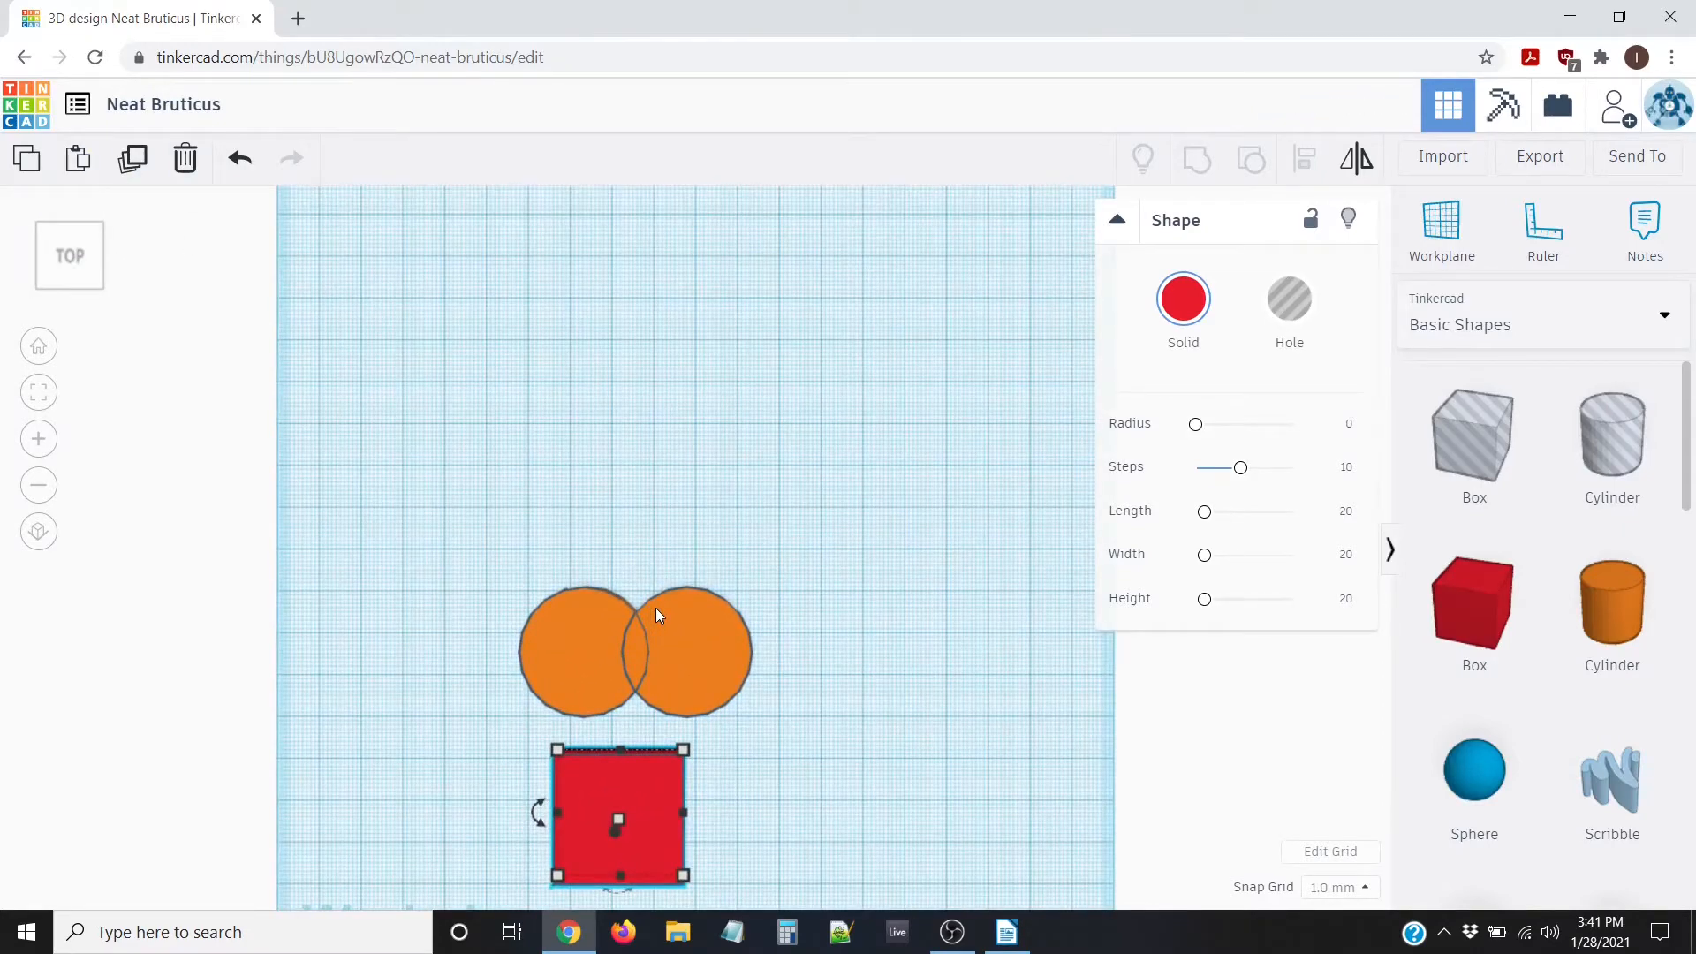
{"action": "middle_click_drag", "start_coordinate": [584, 473], "coordinate": [763, 288]}
{"action": "scroll", "coordinate": [777, 473], "scroll_direction": "up", "scroll_amount": 2}
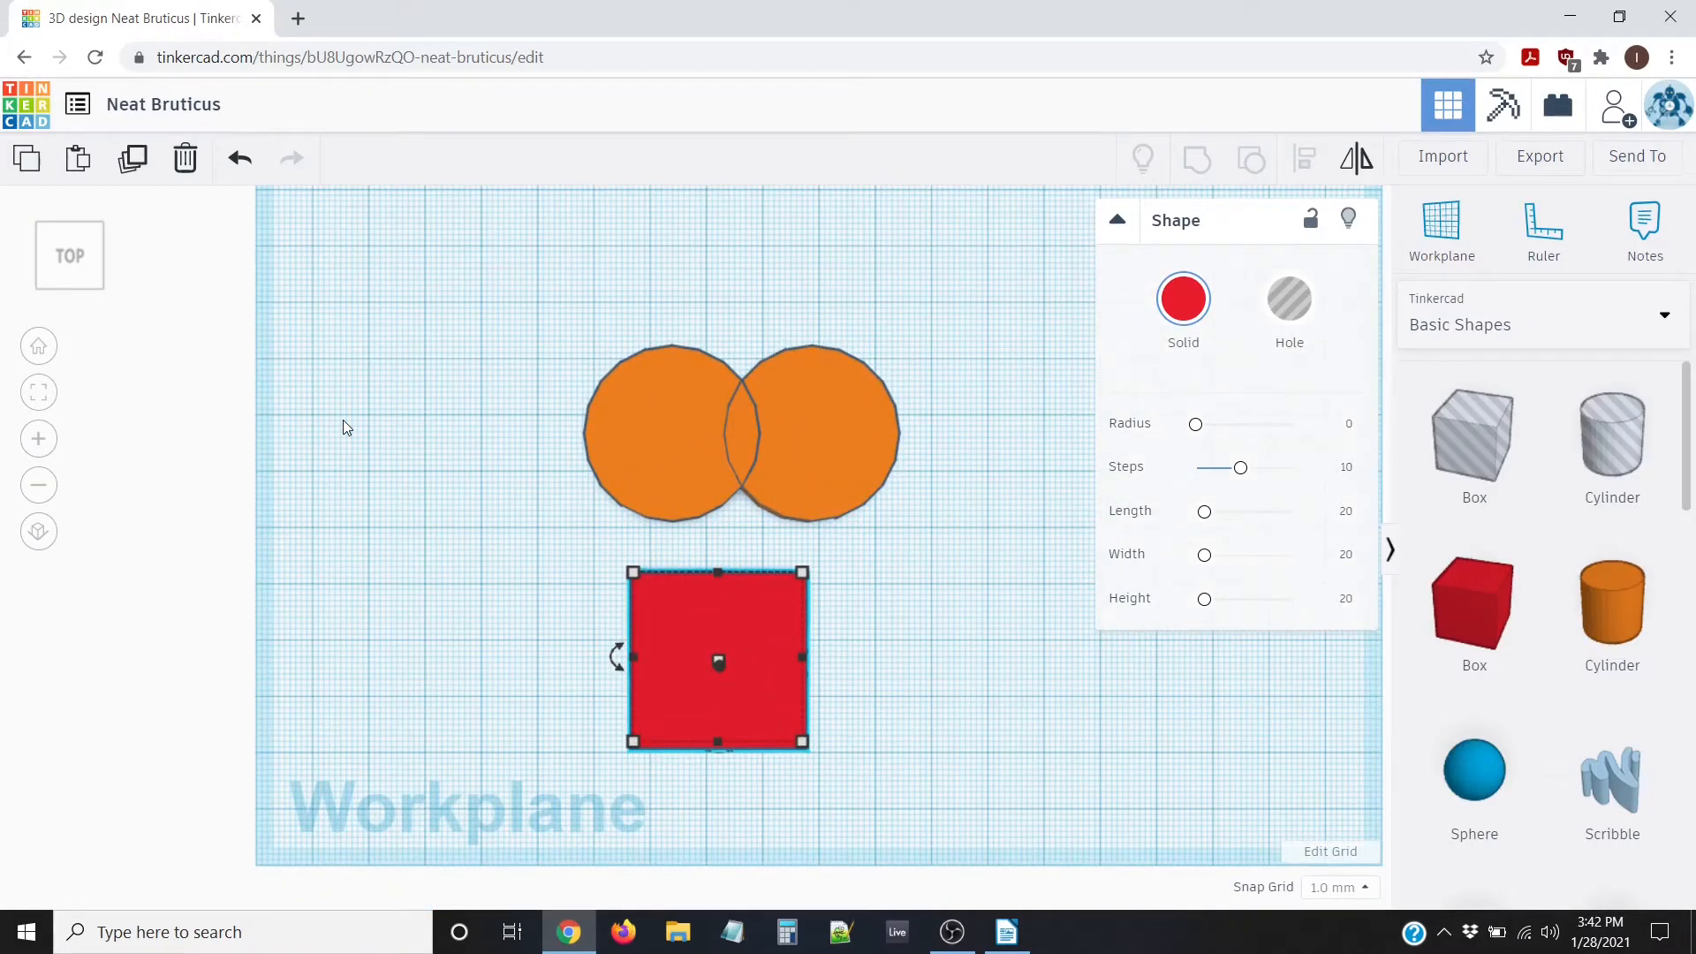
{"action": "key", "text": "Right"}
{"action": "key", "text": "Right"}
{"action": "key", "text": "Right"}
{"action": "key", "text": "Right"}
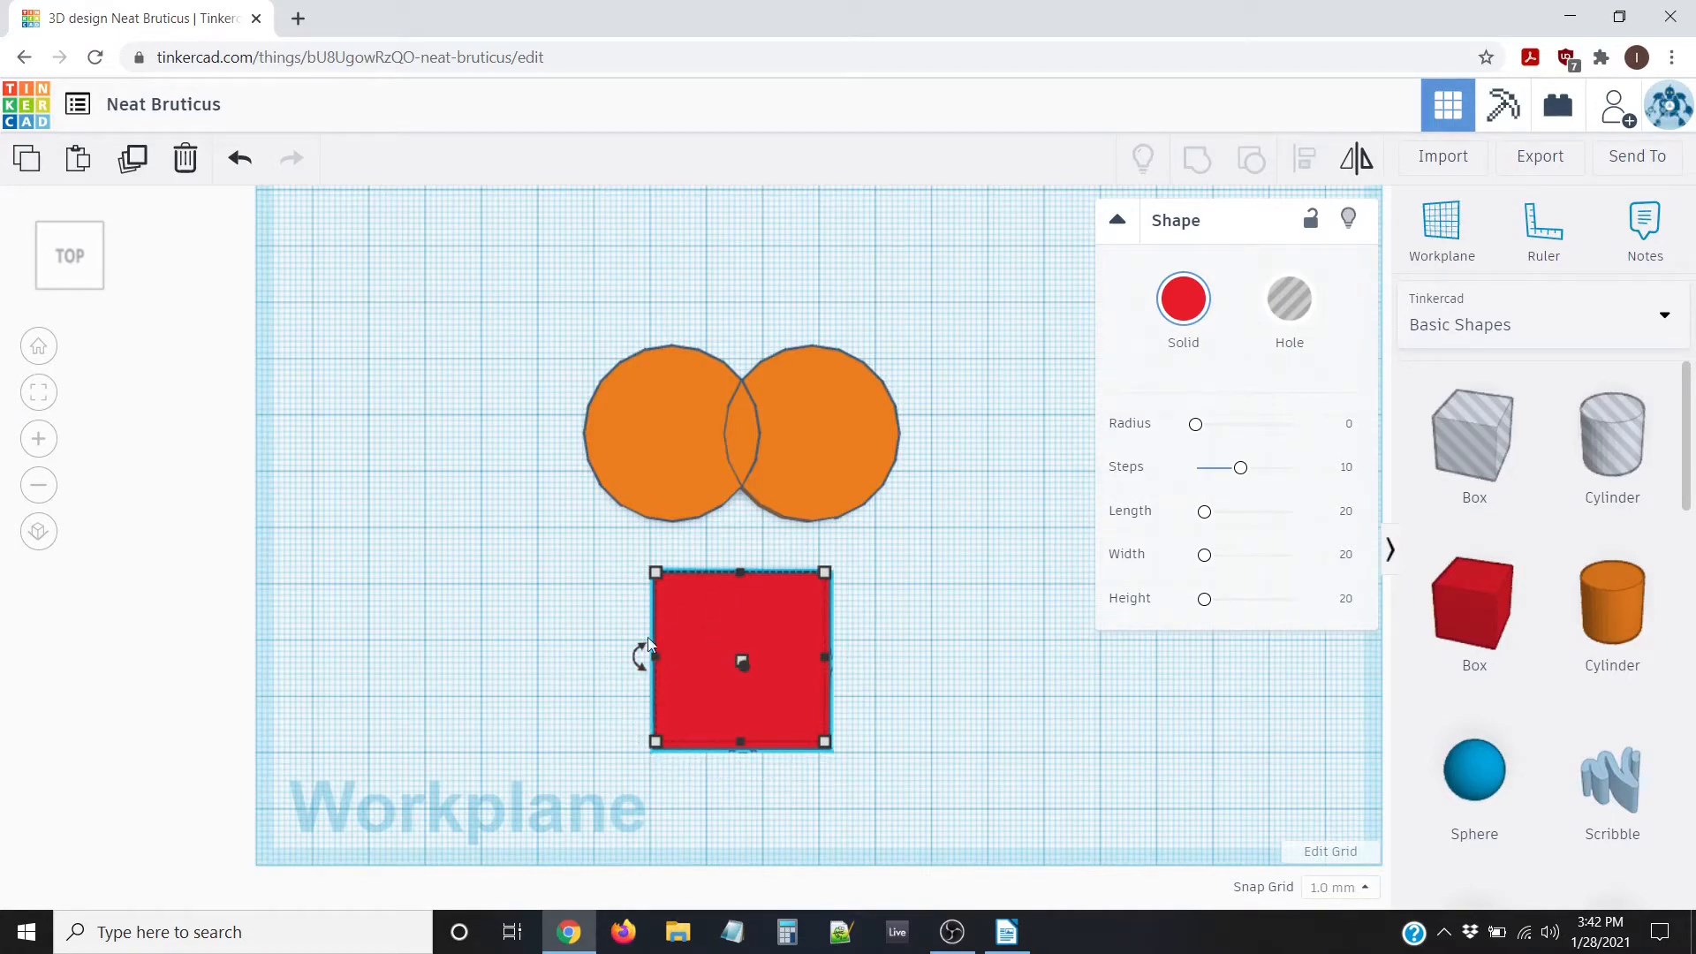
Rotate the red box 45° so it becomes a diamond
{"action": "left_click_drag", "start_coordinate": [641, 655], "coordinate": [640, 663]}
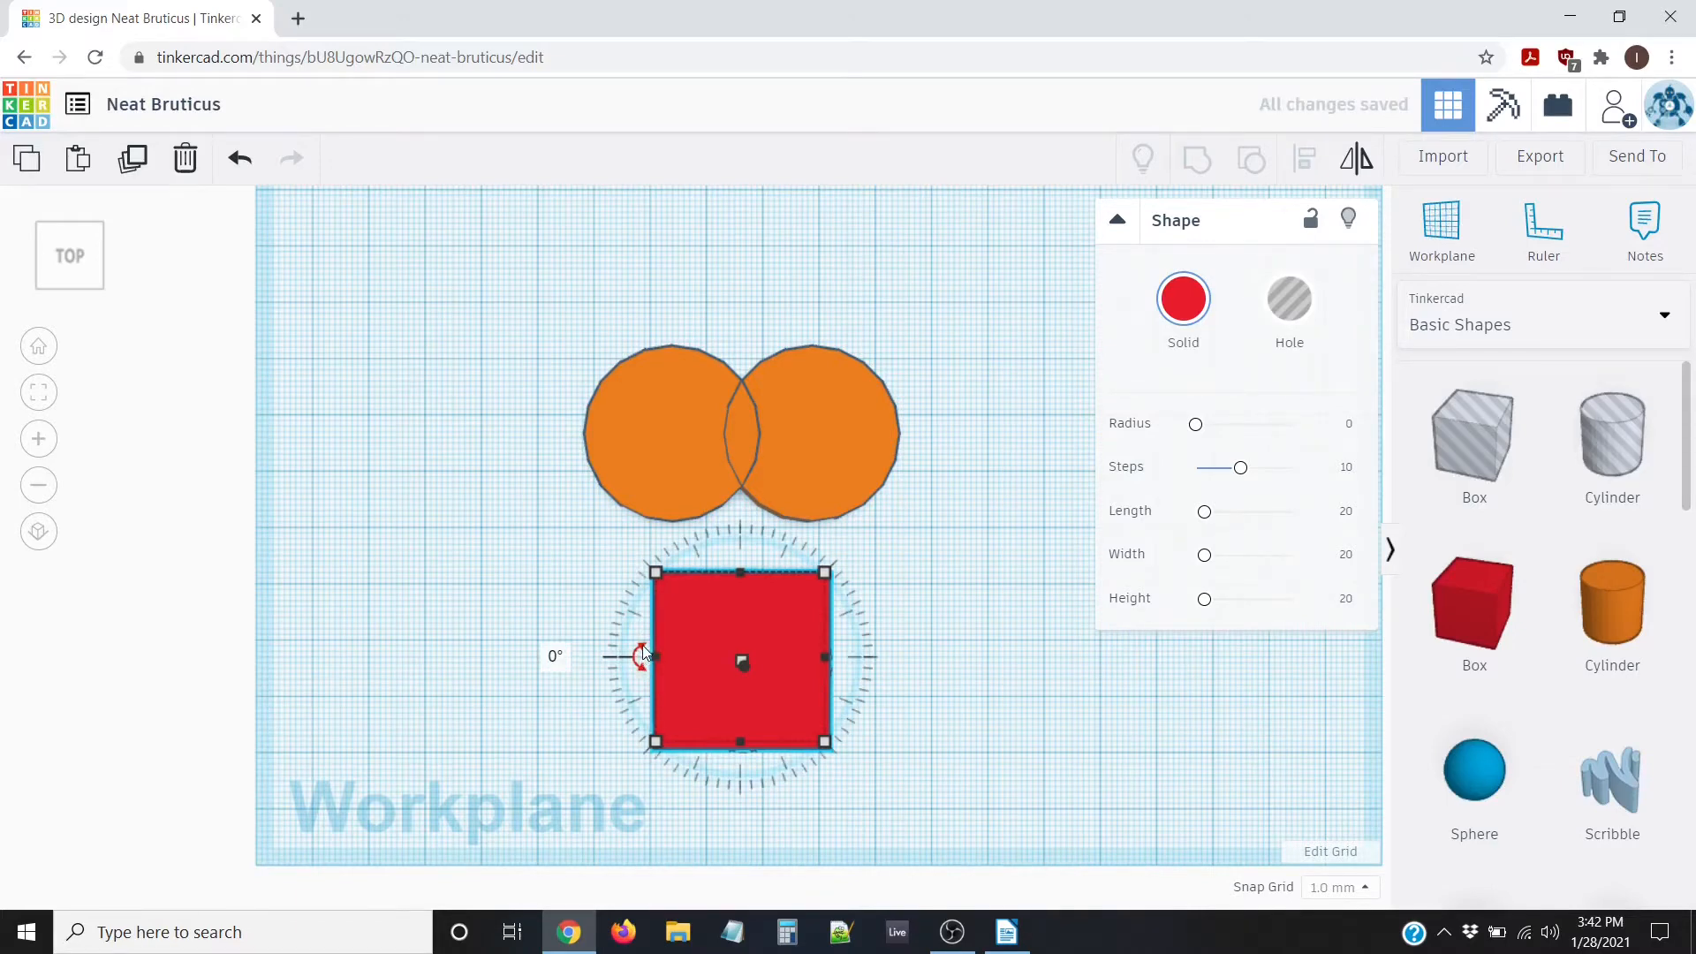
{"action": "left_click", "coordinate": [641, 645]}
{"action": "left_click", "coordinate": [638, 647]}
{"action": "left_click_drag", "start_coordinate": [638, 665], "coordinate": [635, 688]}
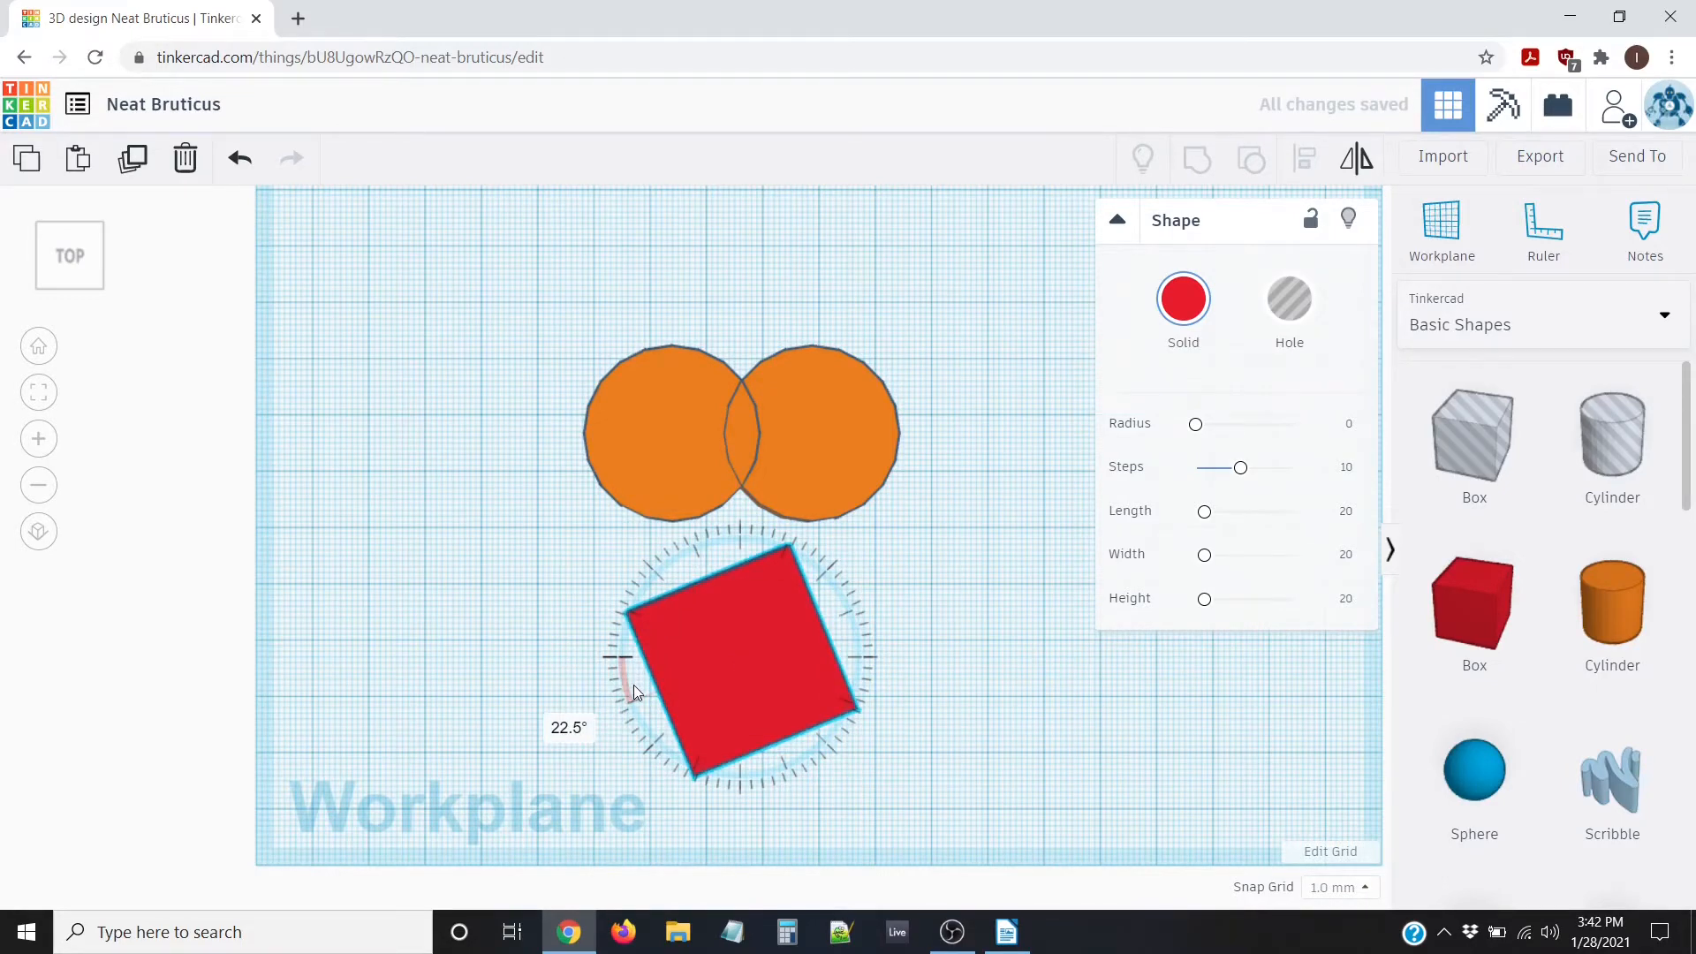
{"action": "left_click_drag", "start_coordinate": [633, 685], "coordinate": [648, 725]}
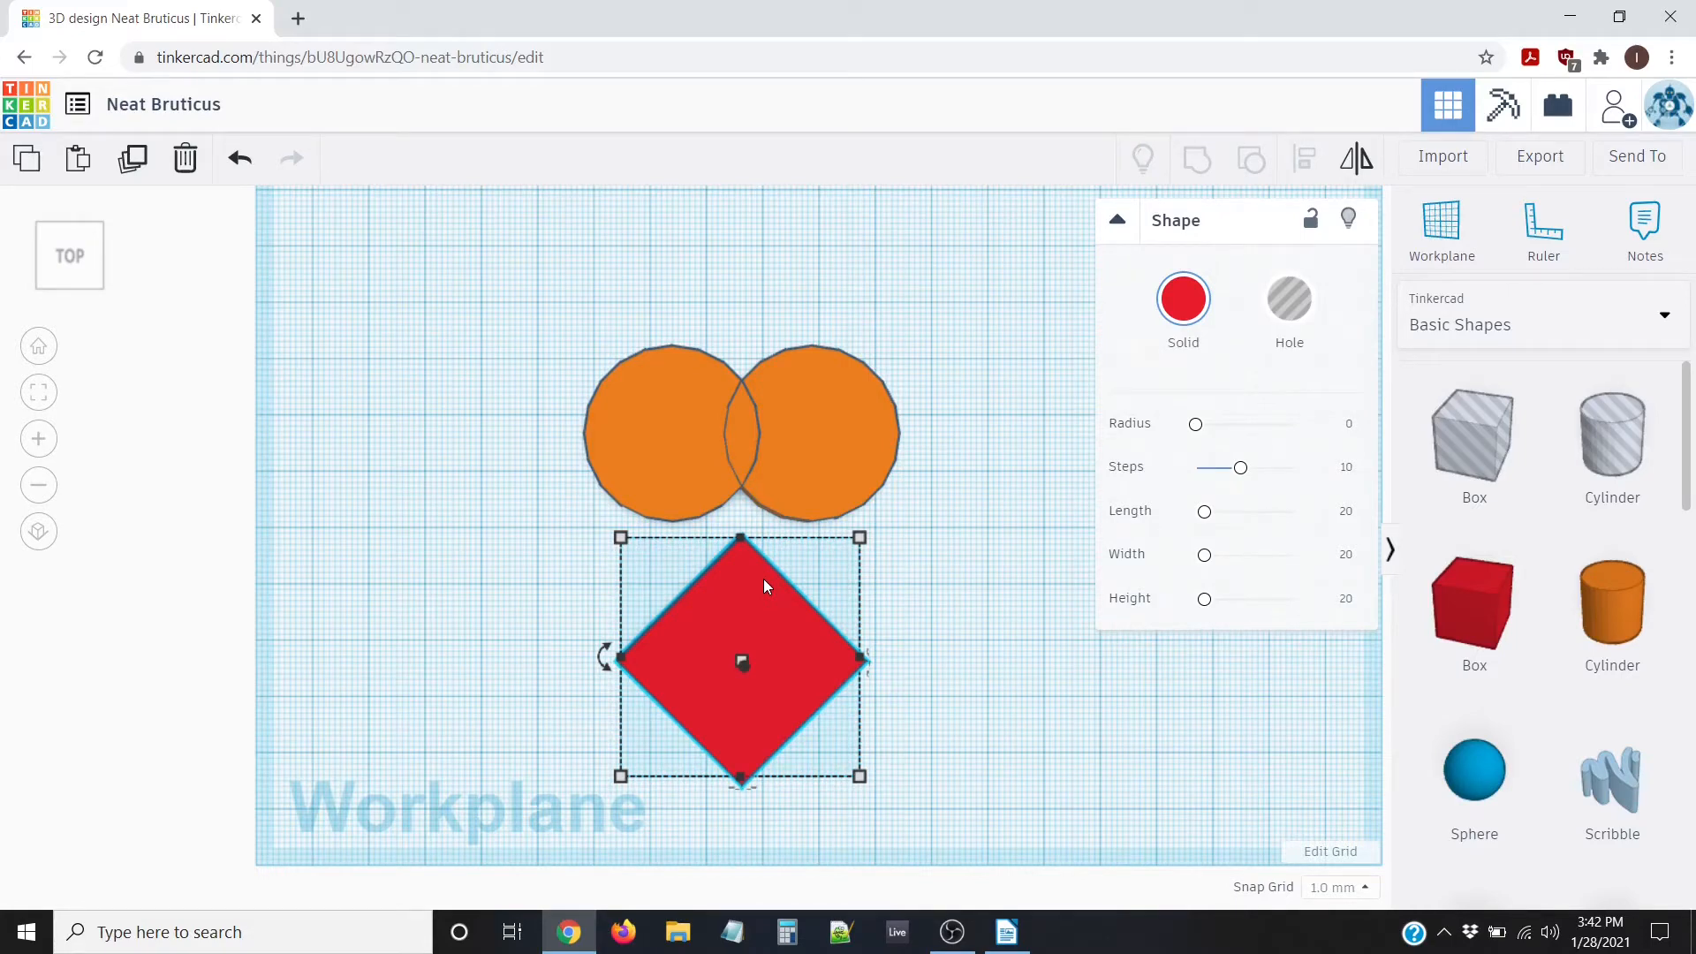
Move the diamond up until its top meets the orange circles, forming a heart
{"action": "key", "text": "Up"}
{"action": "key", "text": "Up"}
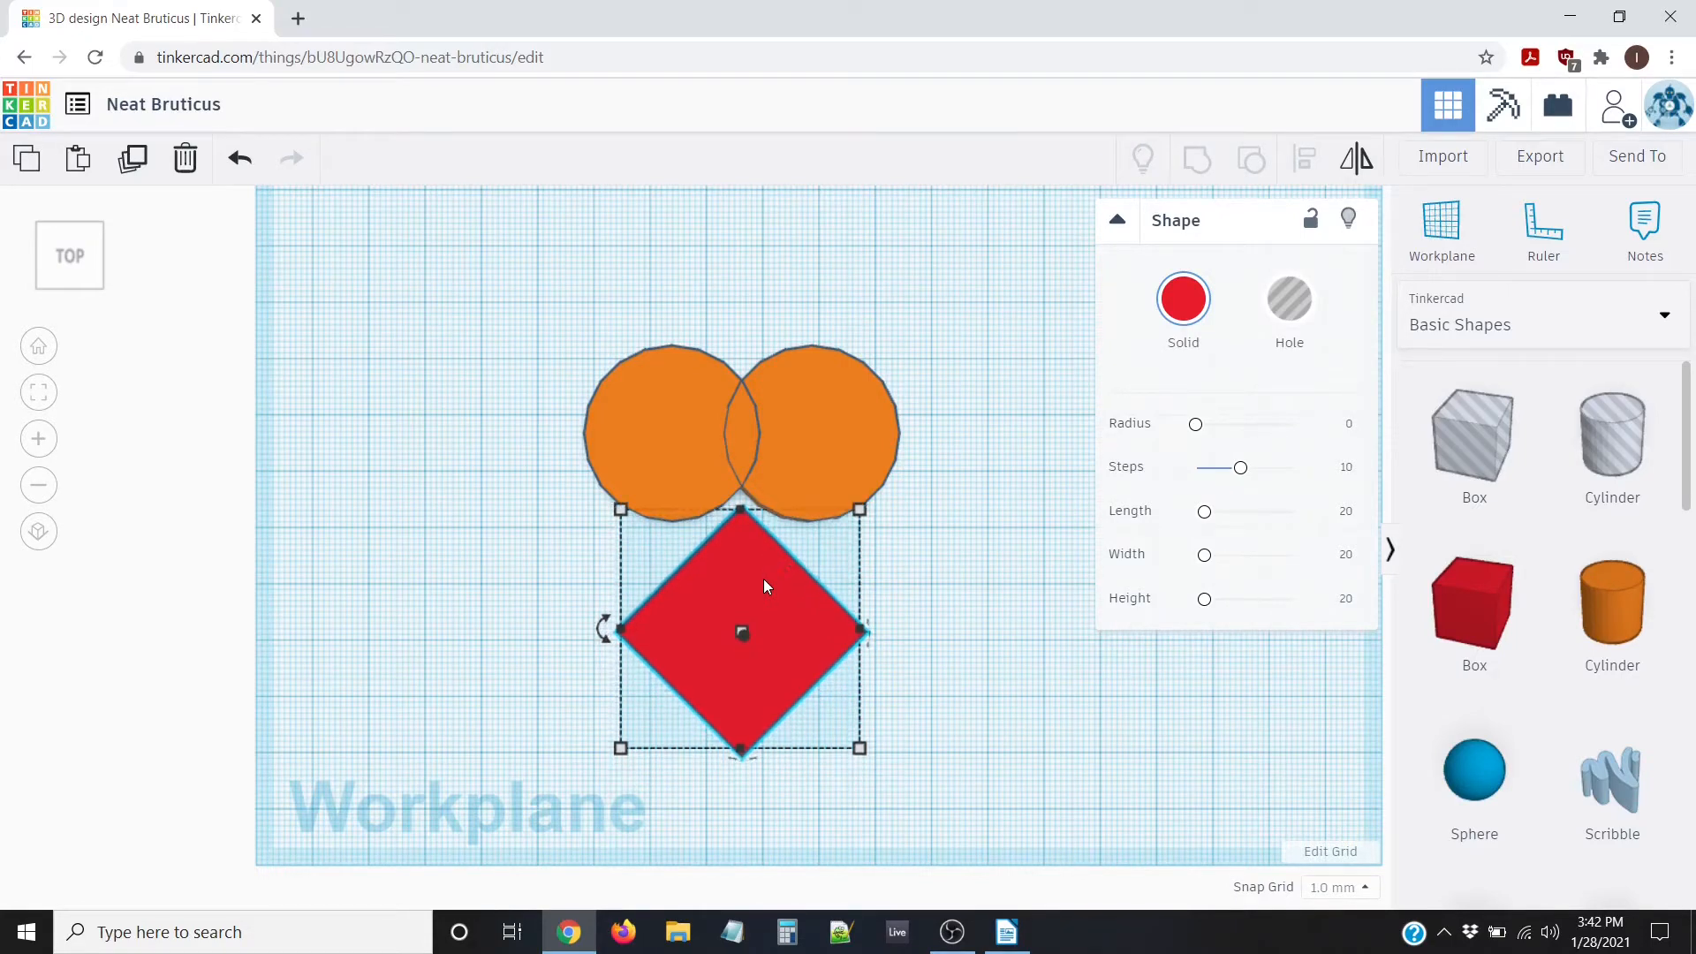
{"action": "key", "text": "Up"}
{"action": "key", "text": "Up"}
{"action": "key", "text": "Up"}
{"action": "key", "text": "Up"}
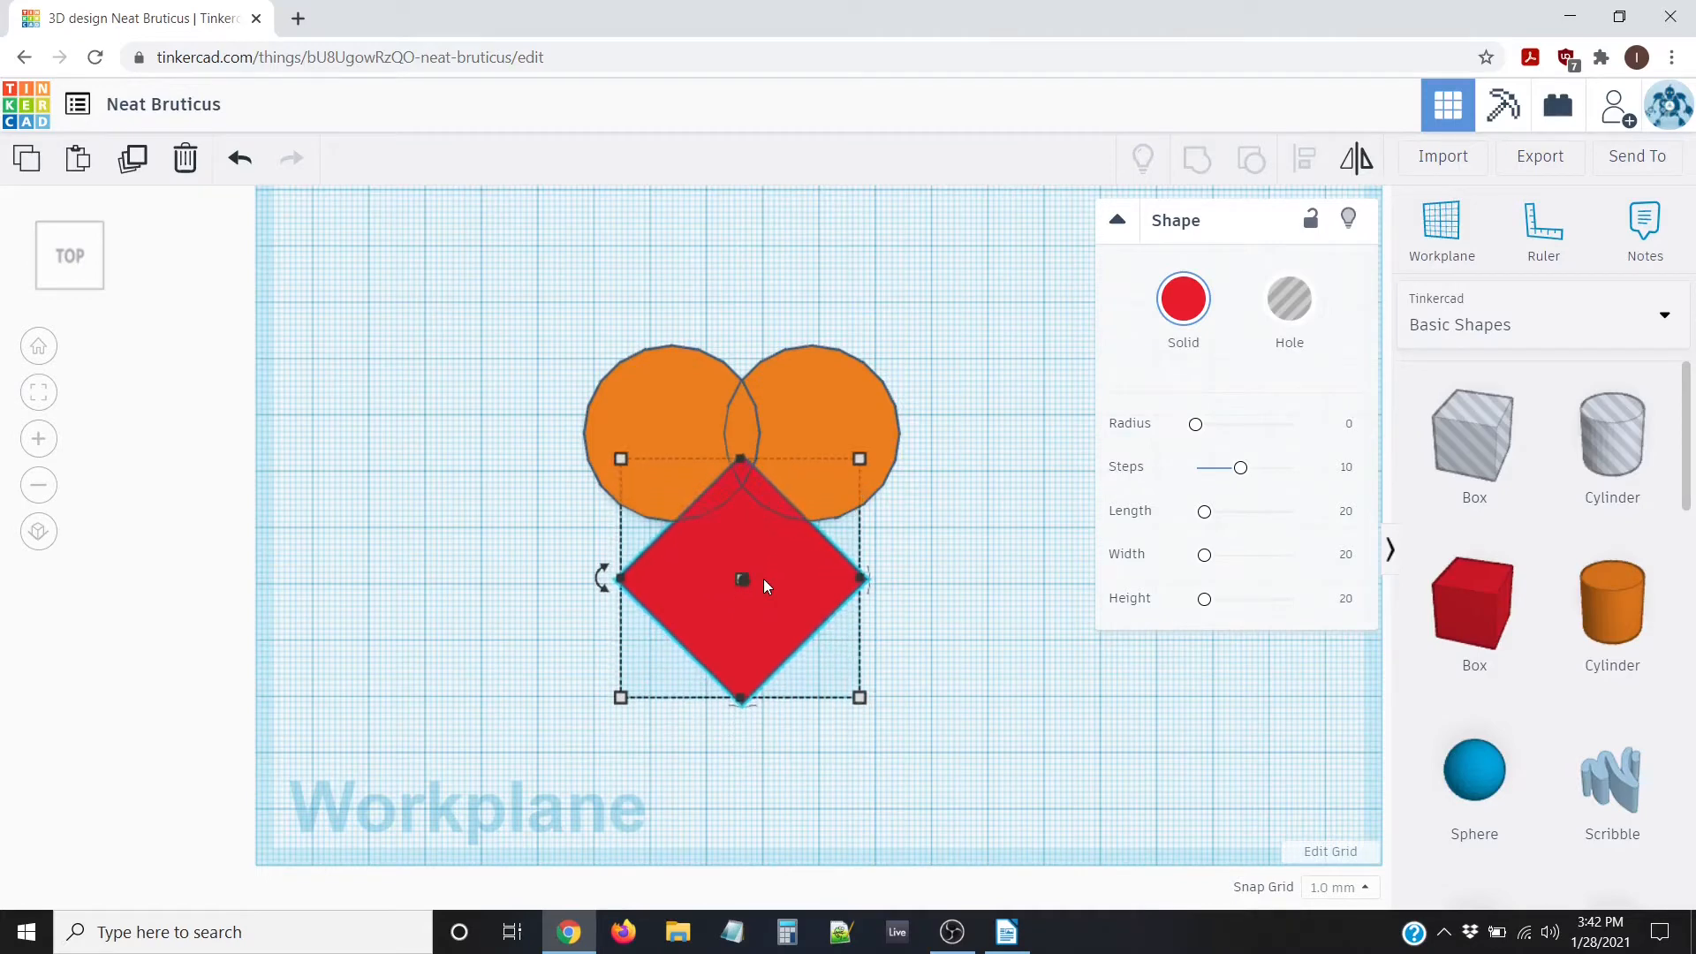
{"action": "key", "text": "Up"}
{"action": "key", "text": "Up"}
{"action": "key", "text": "Up"}
{"action": "key", "text": "Up"}
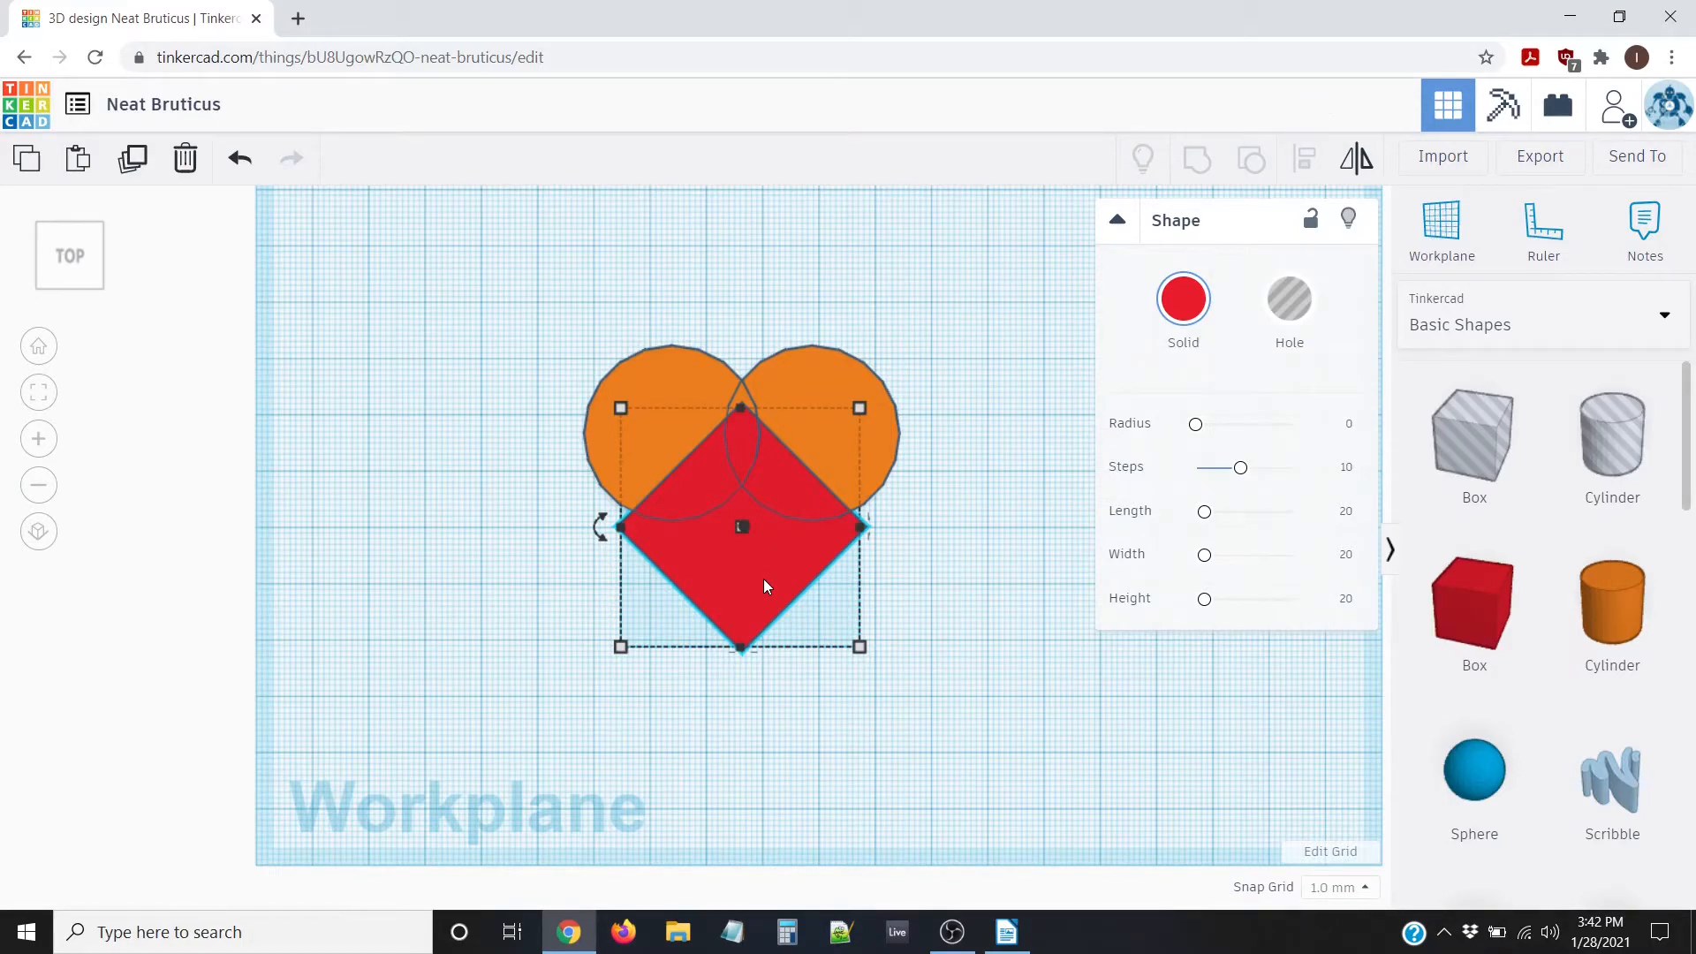
{"action": "key", "text": "Up"}
{"action": "key", "text": "Up"}
{"action": "key", "text": "Up"}
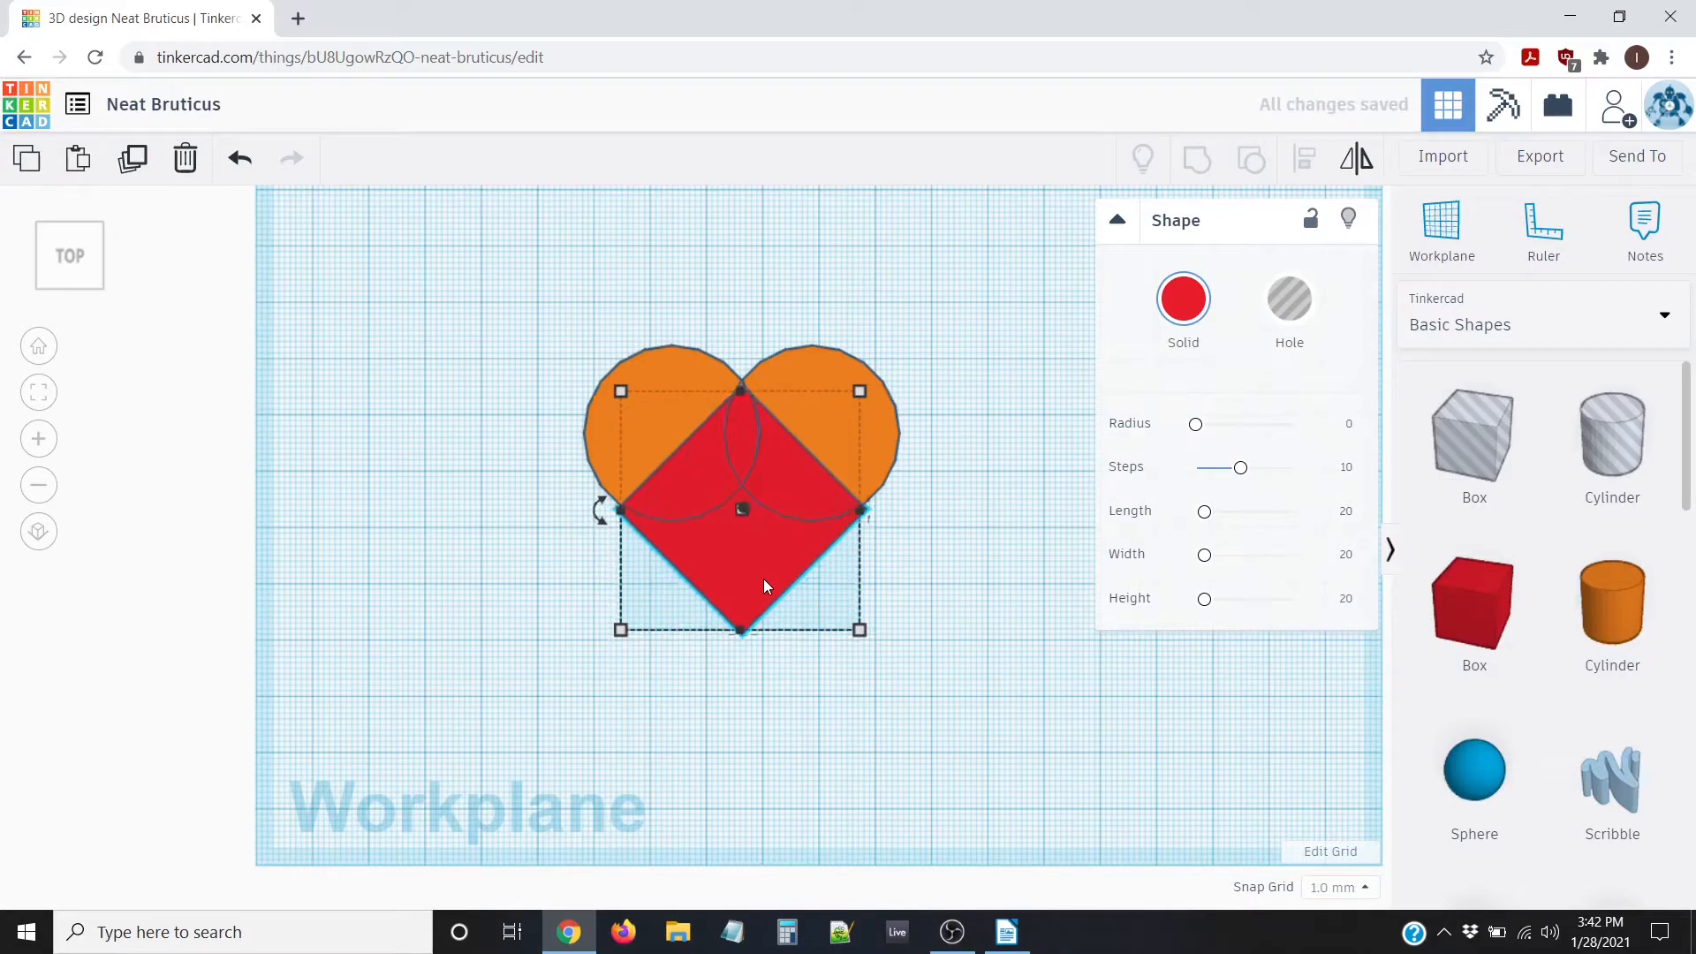
{"action": "key", "text": "Up"}
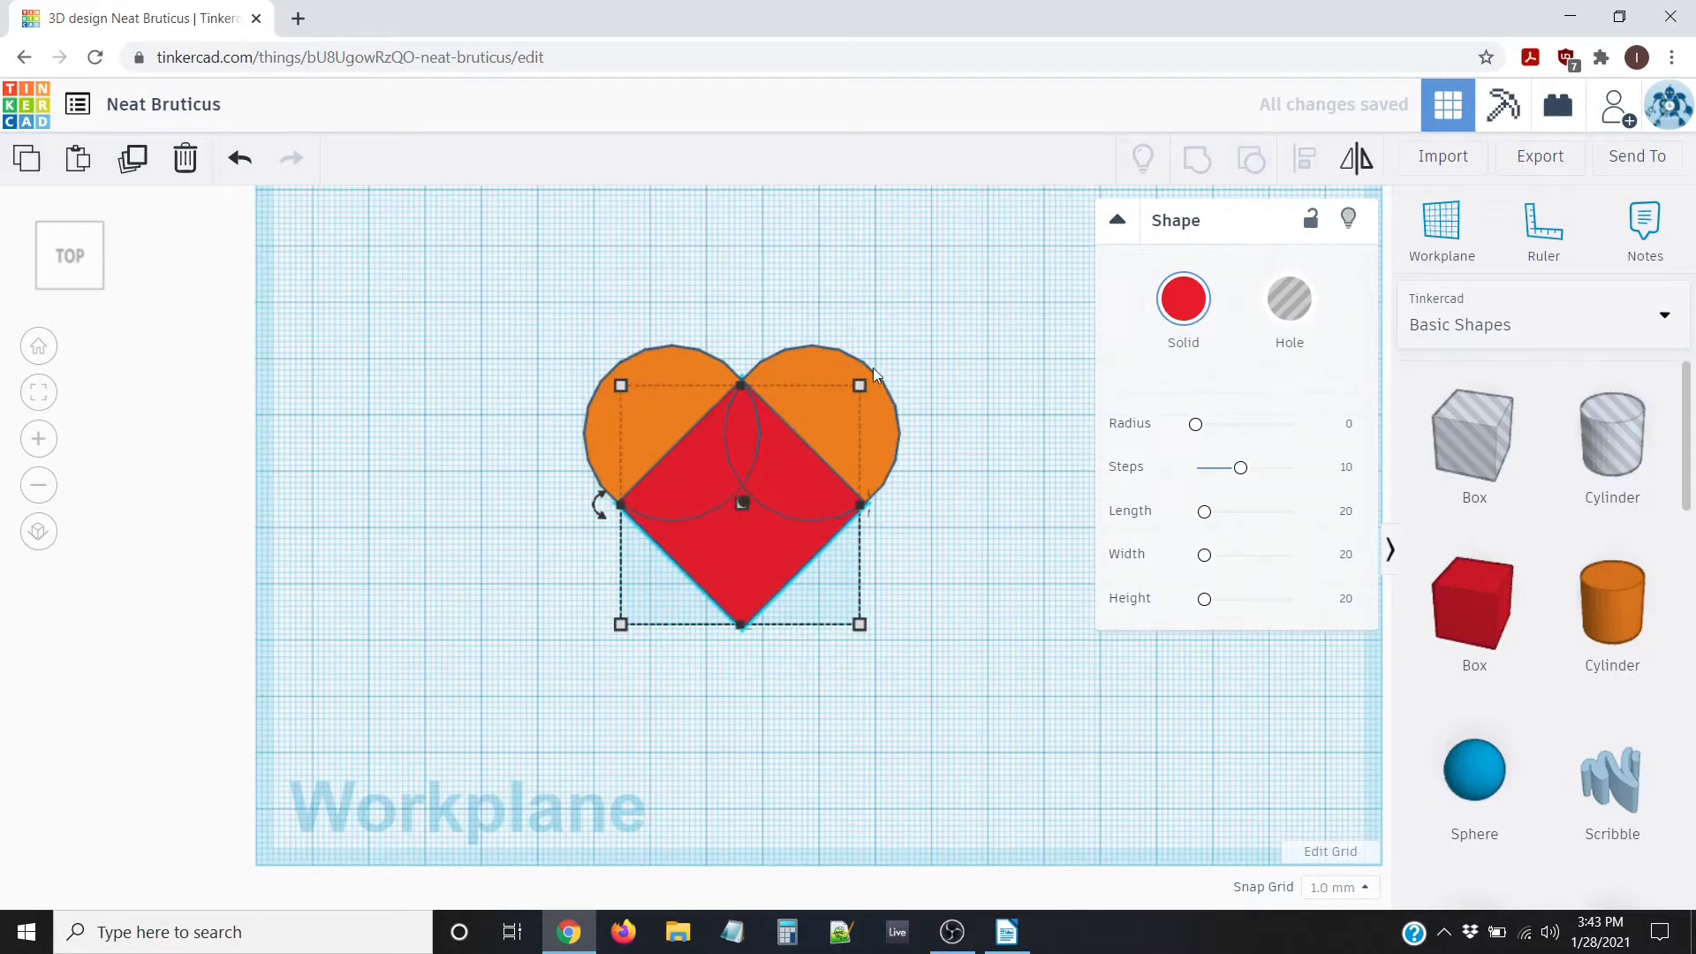
Select both orange discs and the red diamond together and group them into one shape
{"action": "left_click", "coordinate": [459, 490]}
{"action": "left_click_drag", "start_coordinate": [477, 240], "coordinate": [999, 803]}
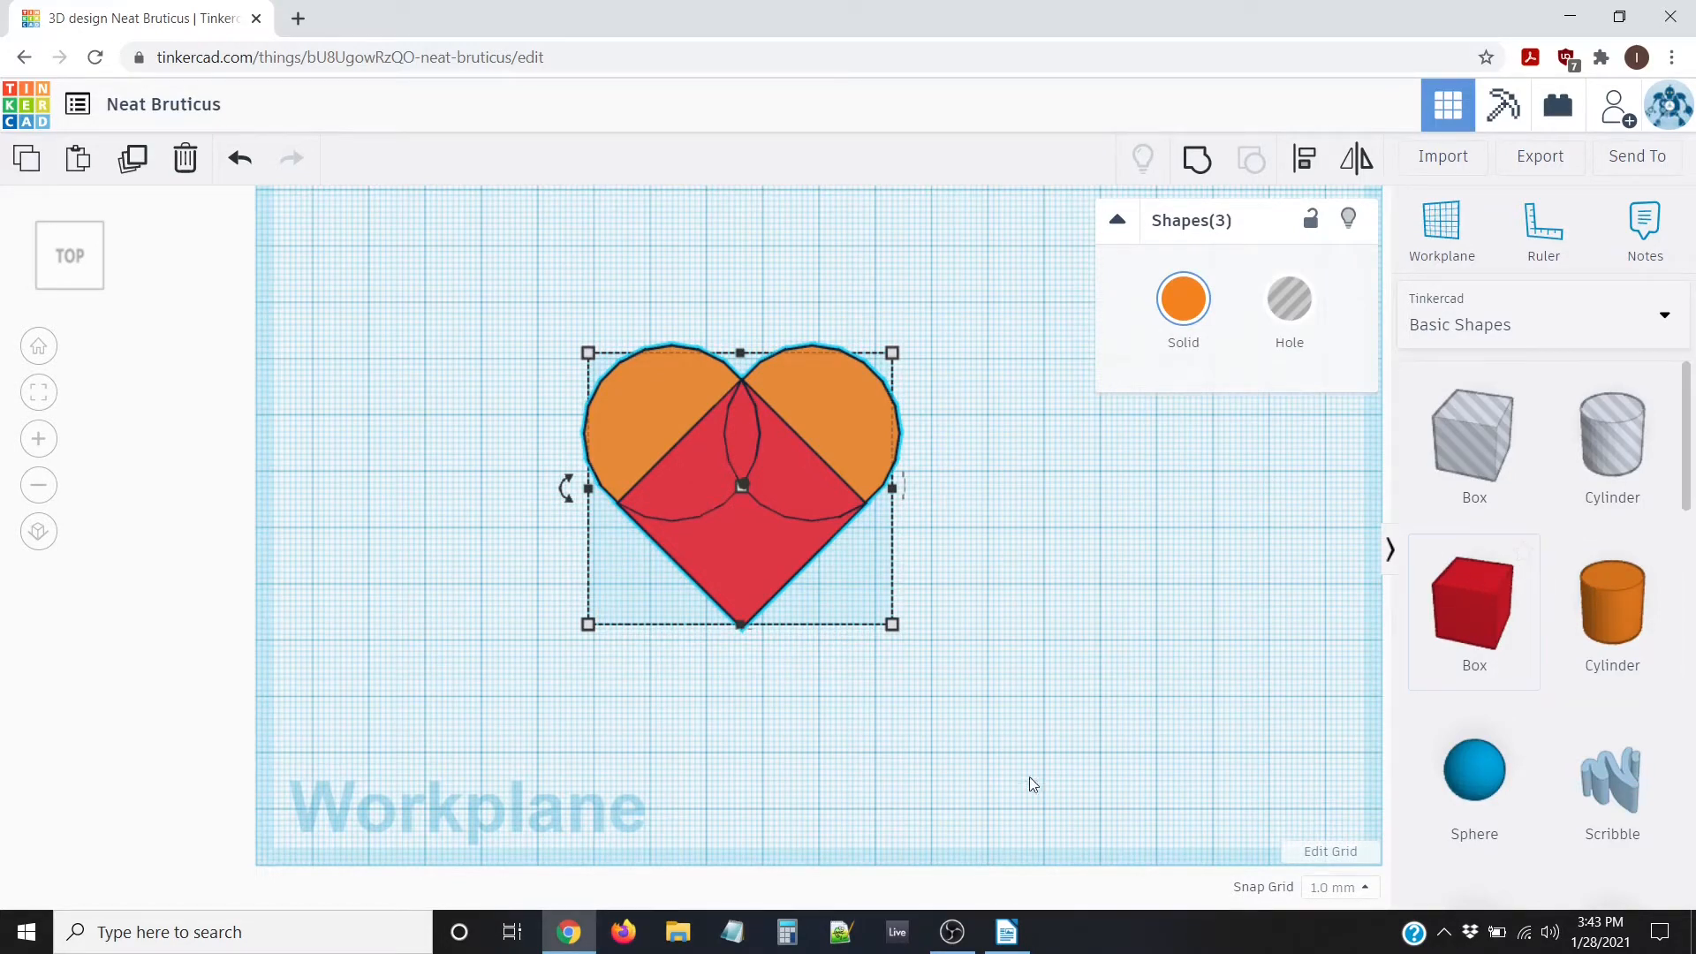
{"action": "right_click_drag", "start_coordinate": [914, 643], "coordinate": [809, 521]}
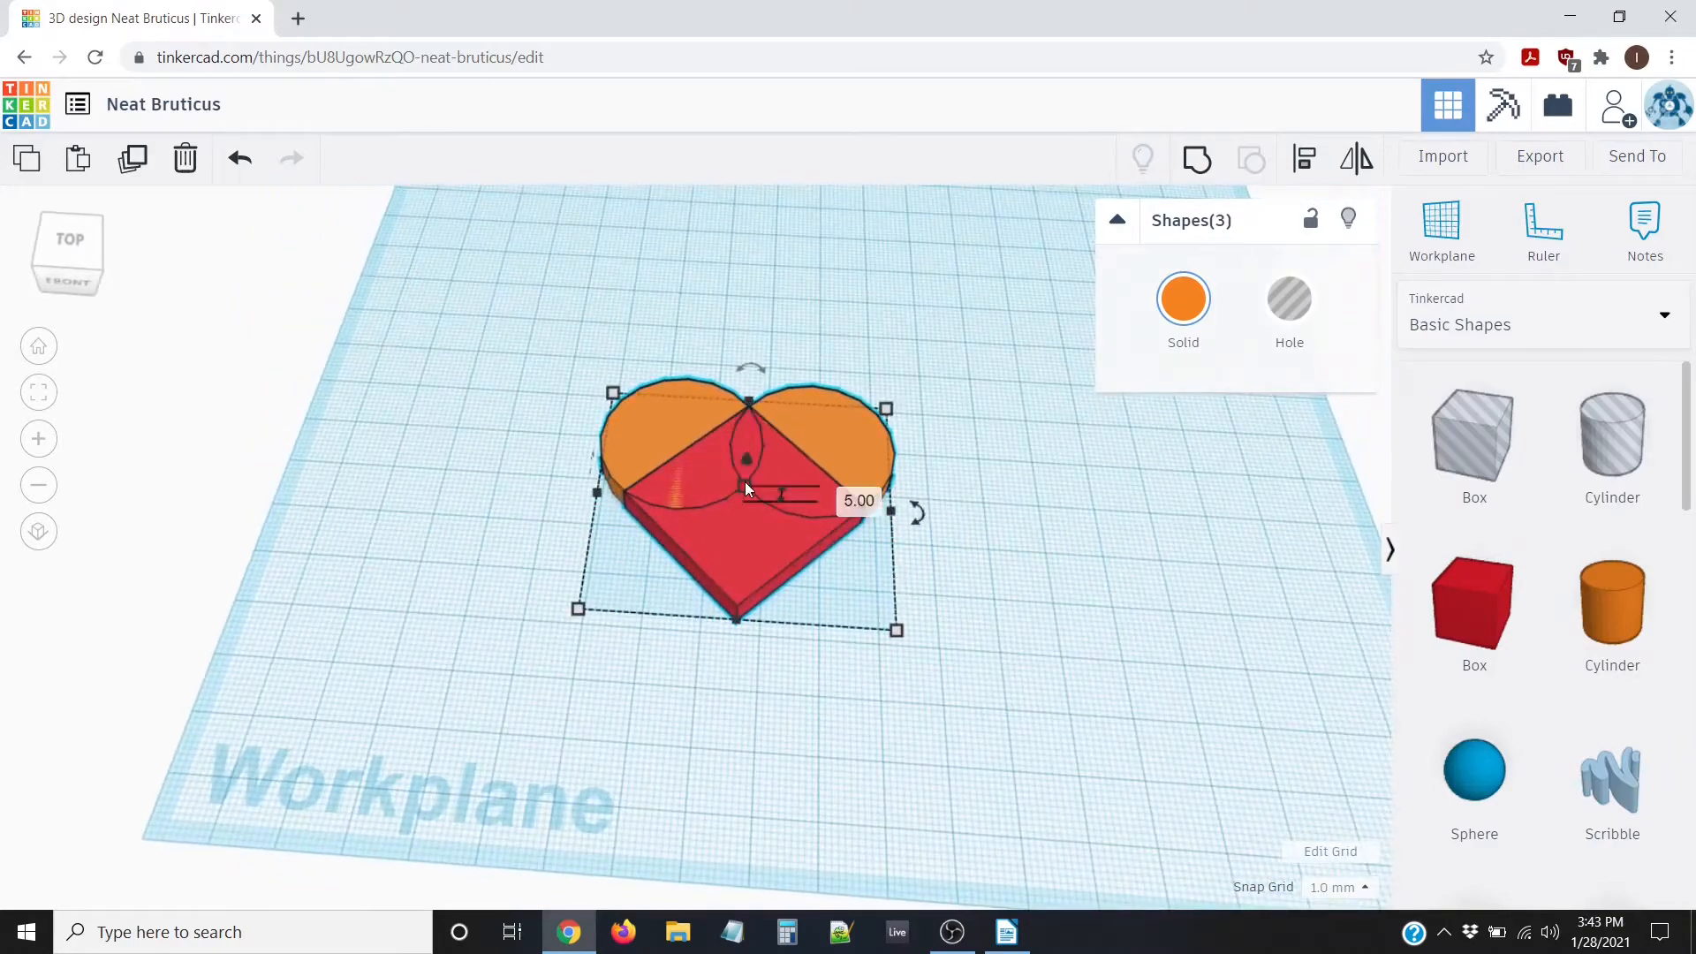
{"action": "right_click_drag", "start_coordinate": [979, 679], "coordinate": [667, 355]}
{"action": "left_click_drag", "start_coordinate": [502, 278], "coordinate": [1003, 820]}
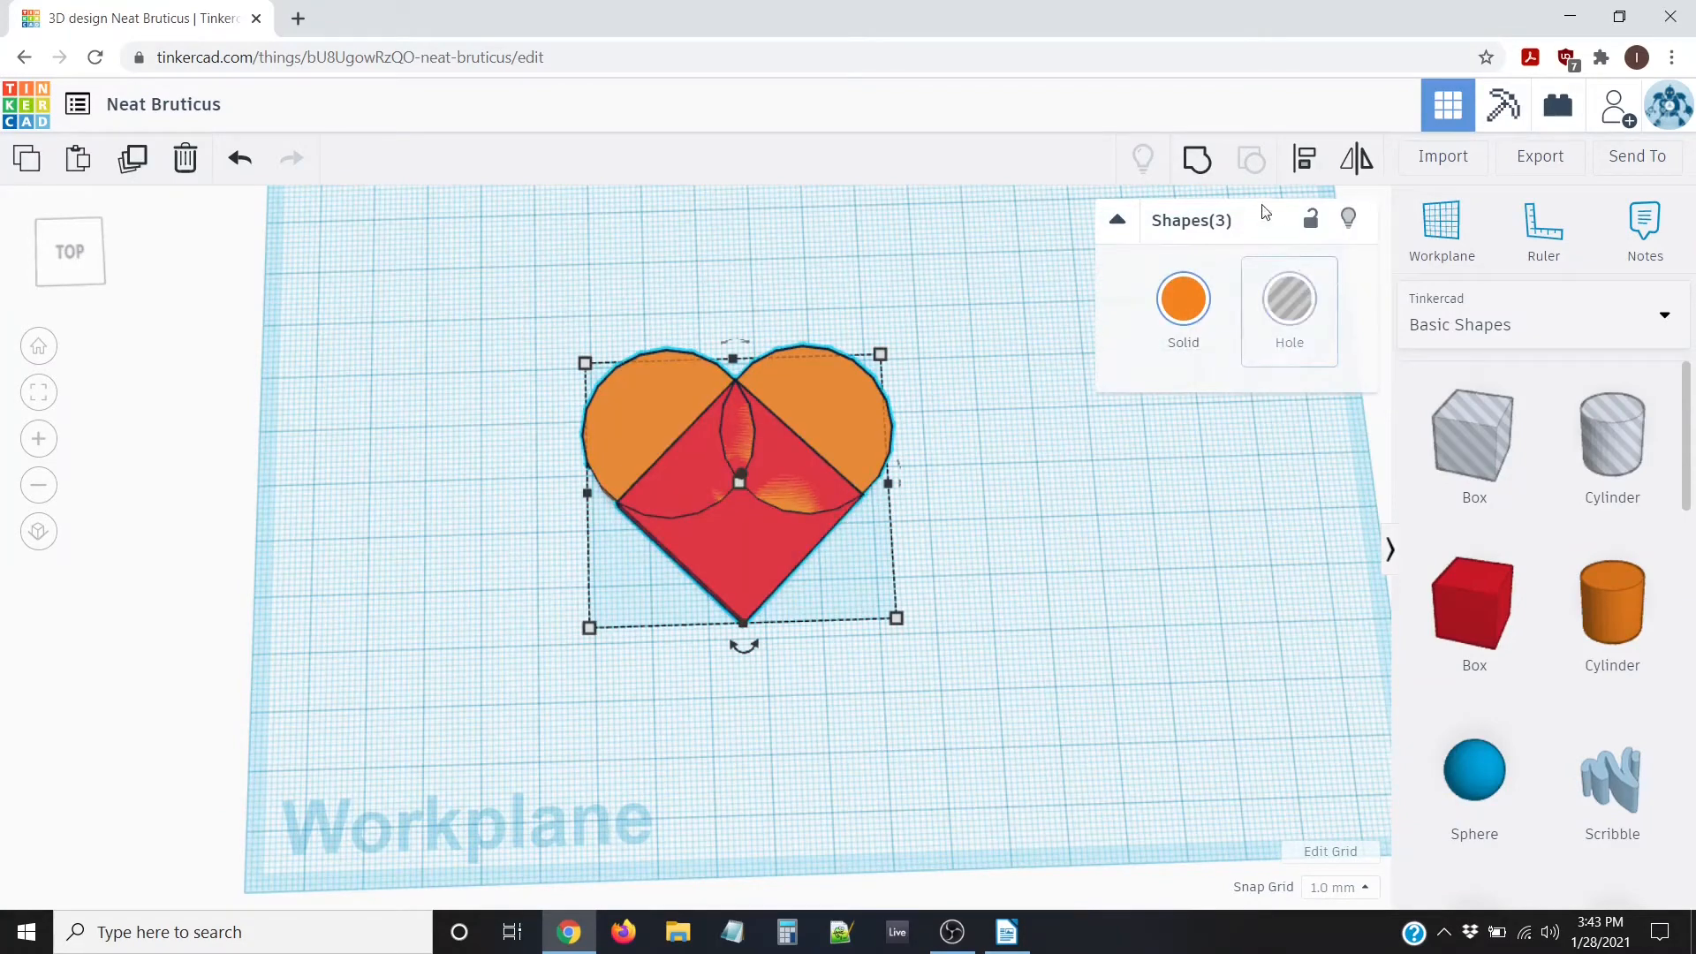
{"action": "left_click", "coordinate": [1196, 160]}
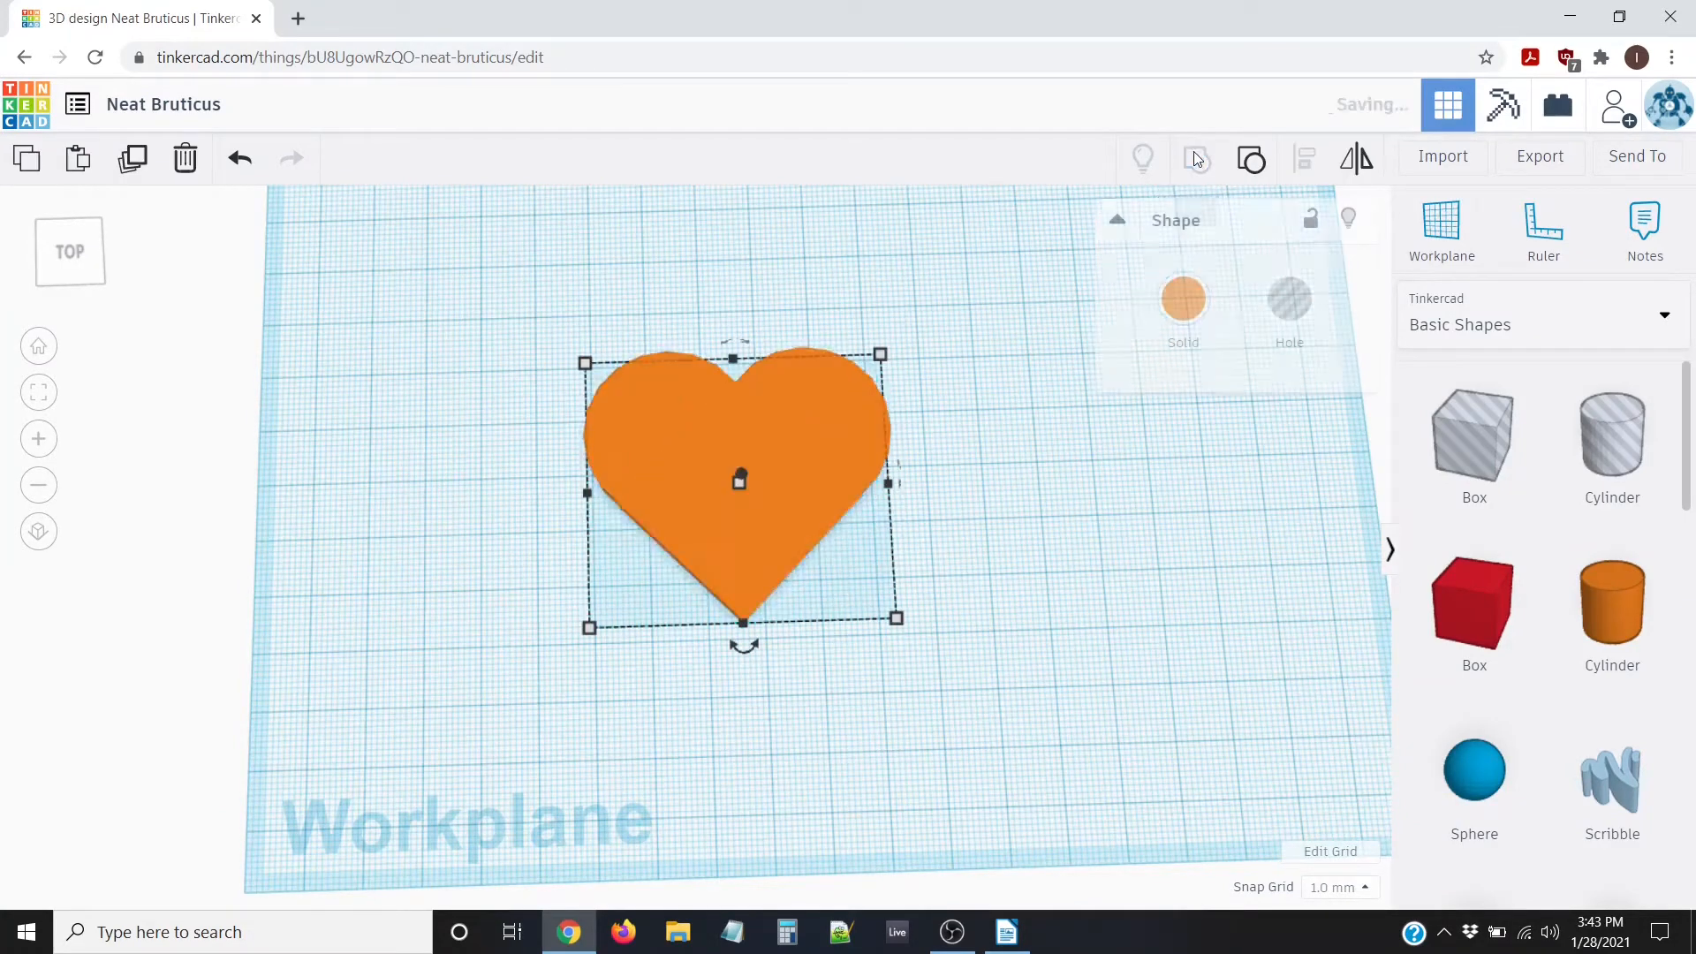
Orbit and zoom around the grouped heart to check its 5 mm thickness
{"action": "left_click", "coordinate": [986, 480]}
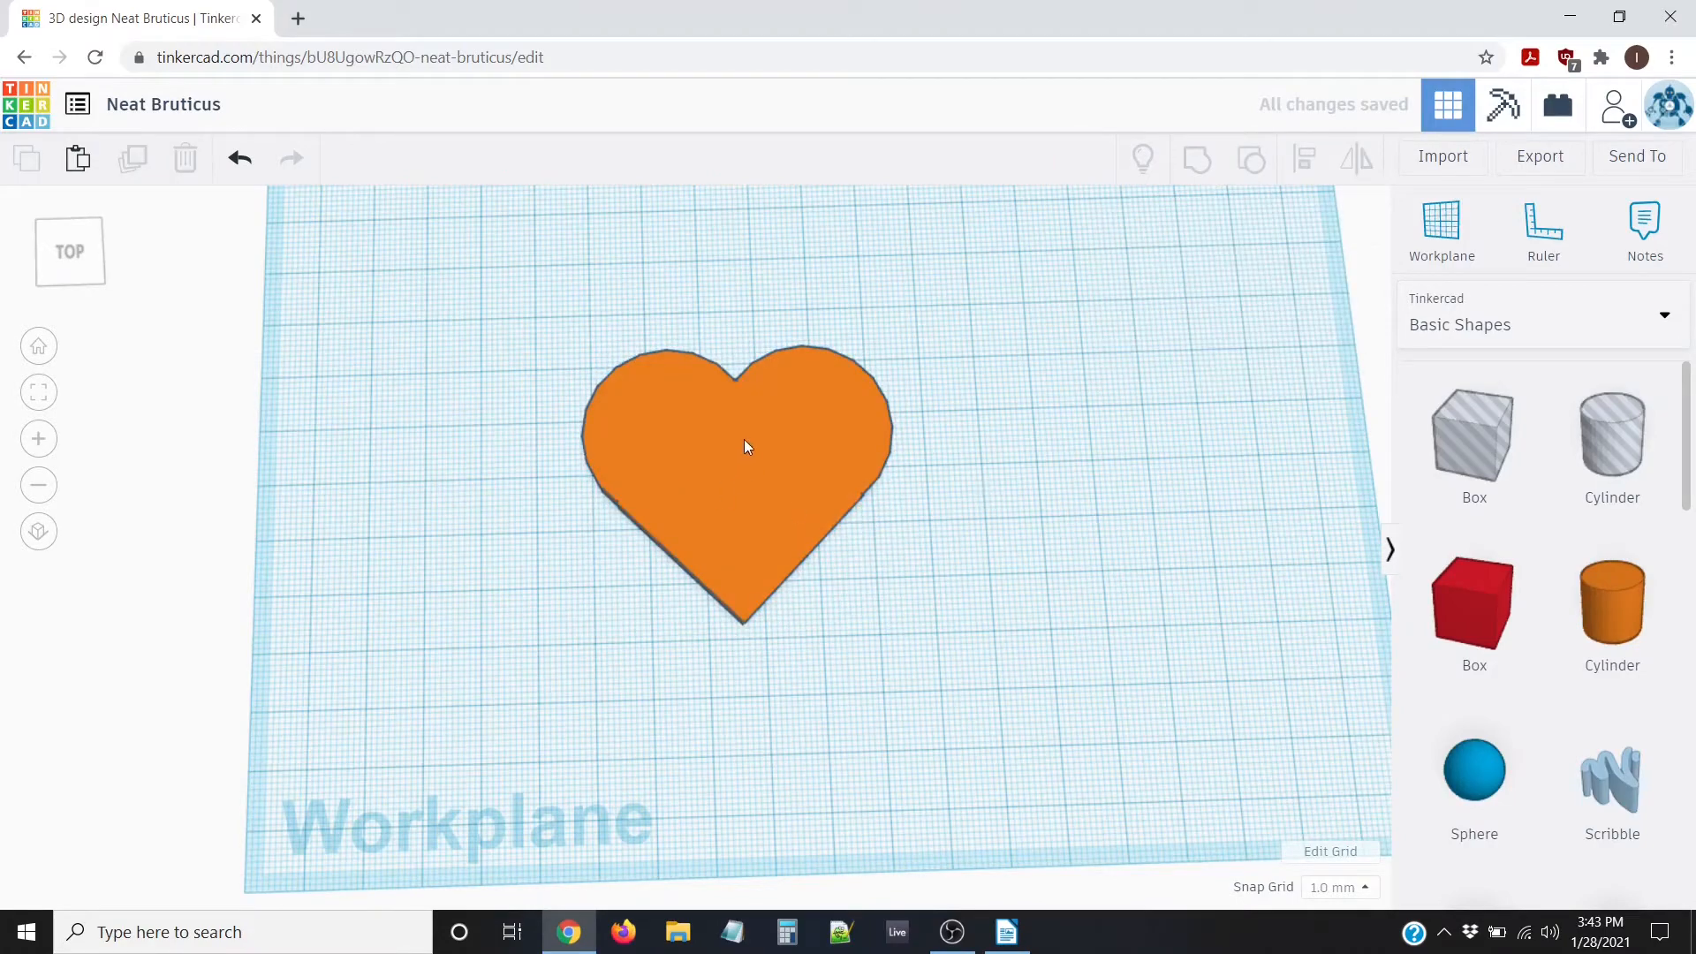
{"action": "right_click_drag", "start_coordinate": [744, 438], "coordinate": [892, 658]}
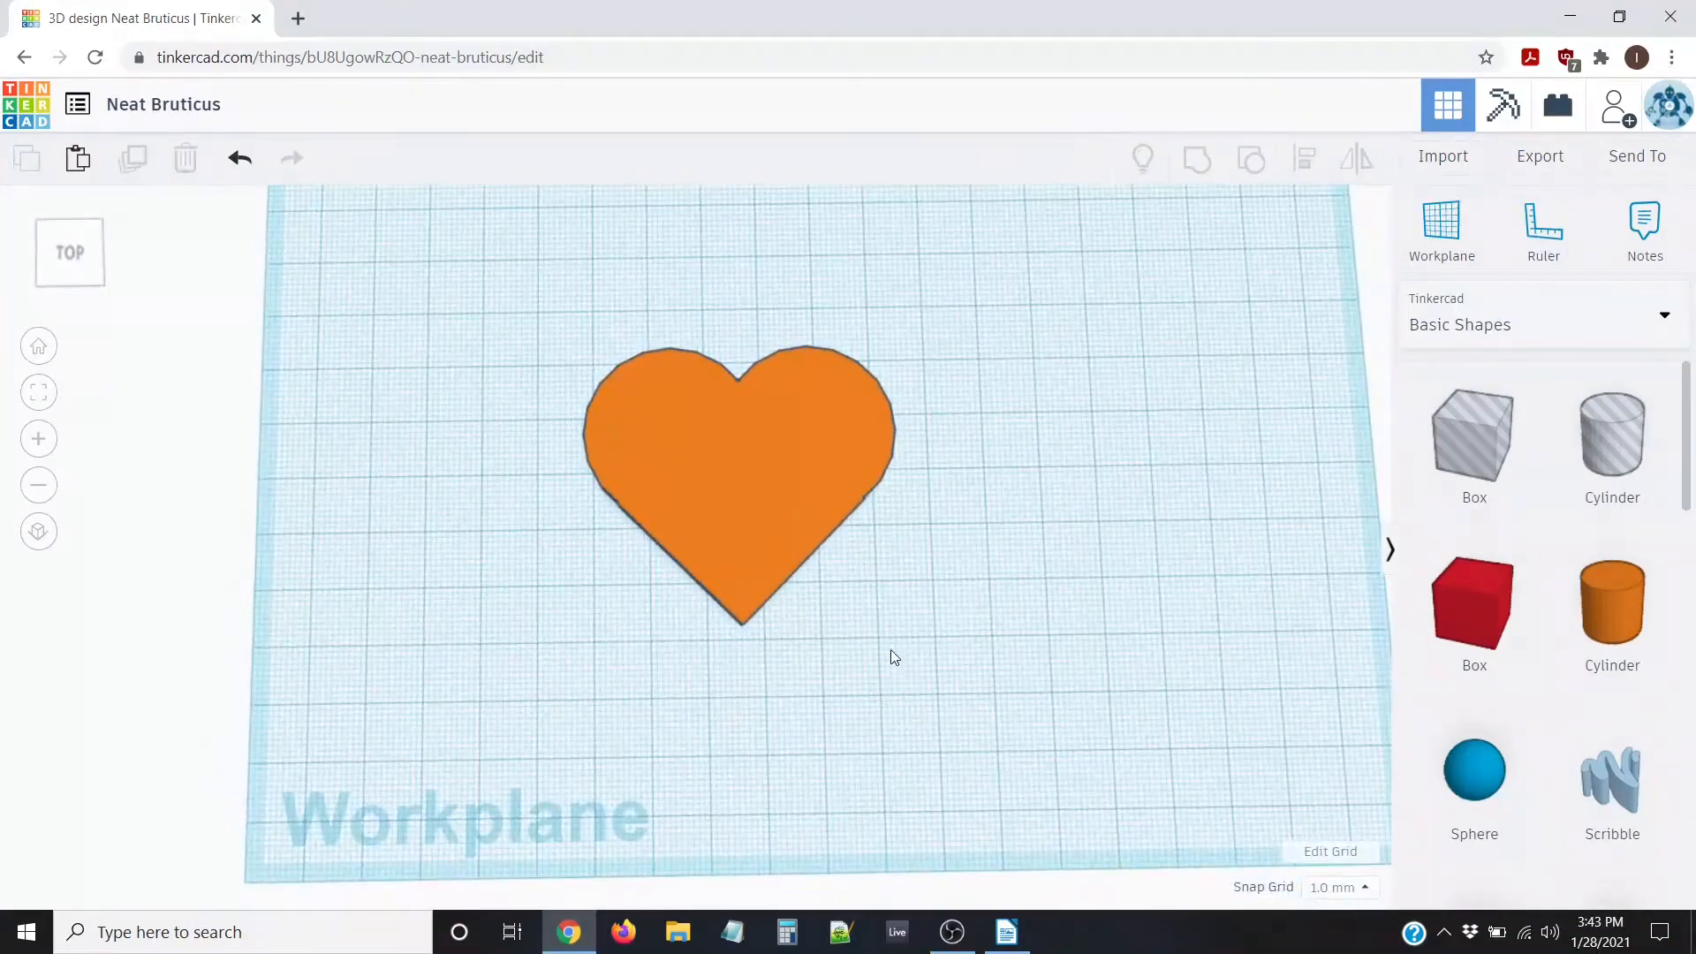
{"action": "scroll", "coordinate": [896, 631], "scroll_direction": "up", "scroll_amount": 4}
{"action": "right_click_drag", "start_coordinate": [474, 458], "coordinate": [649, 414]}
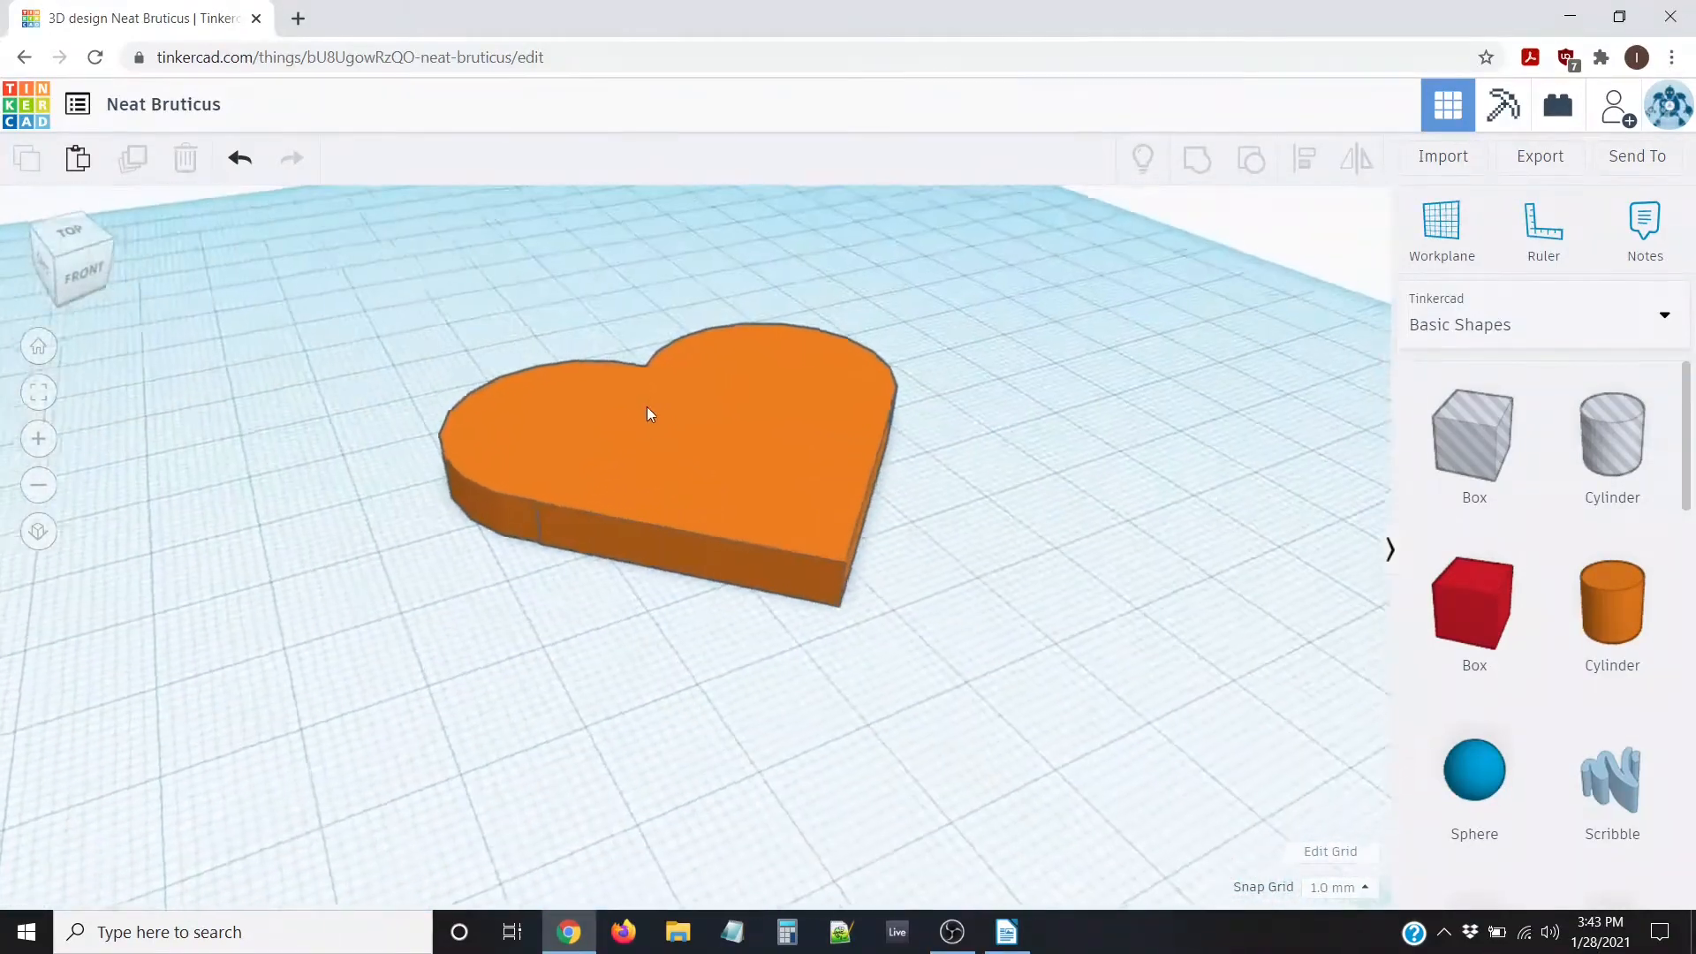
{"action": "scroll", "coordinate": [485, 547], "scroll_direction": "up", "scroll_amount": 3}
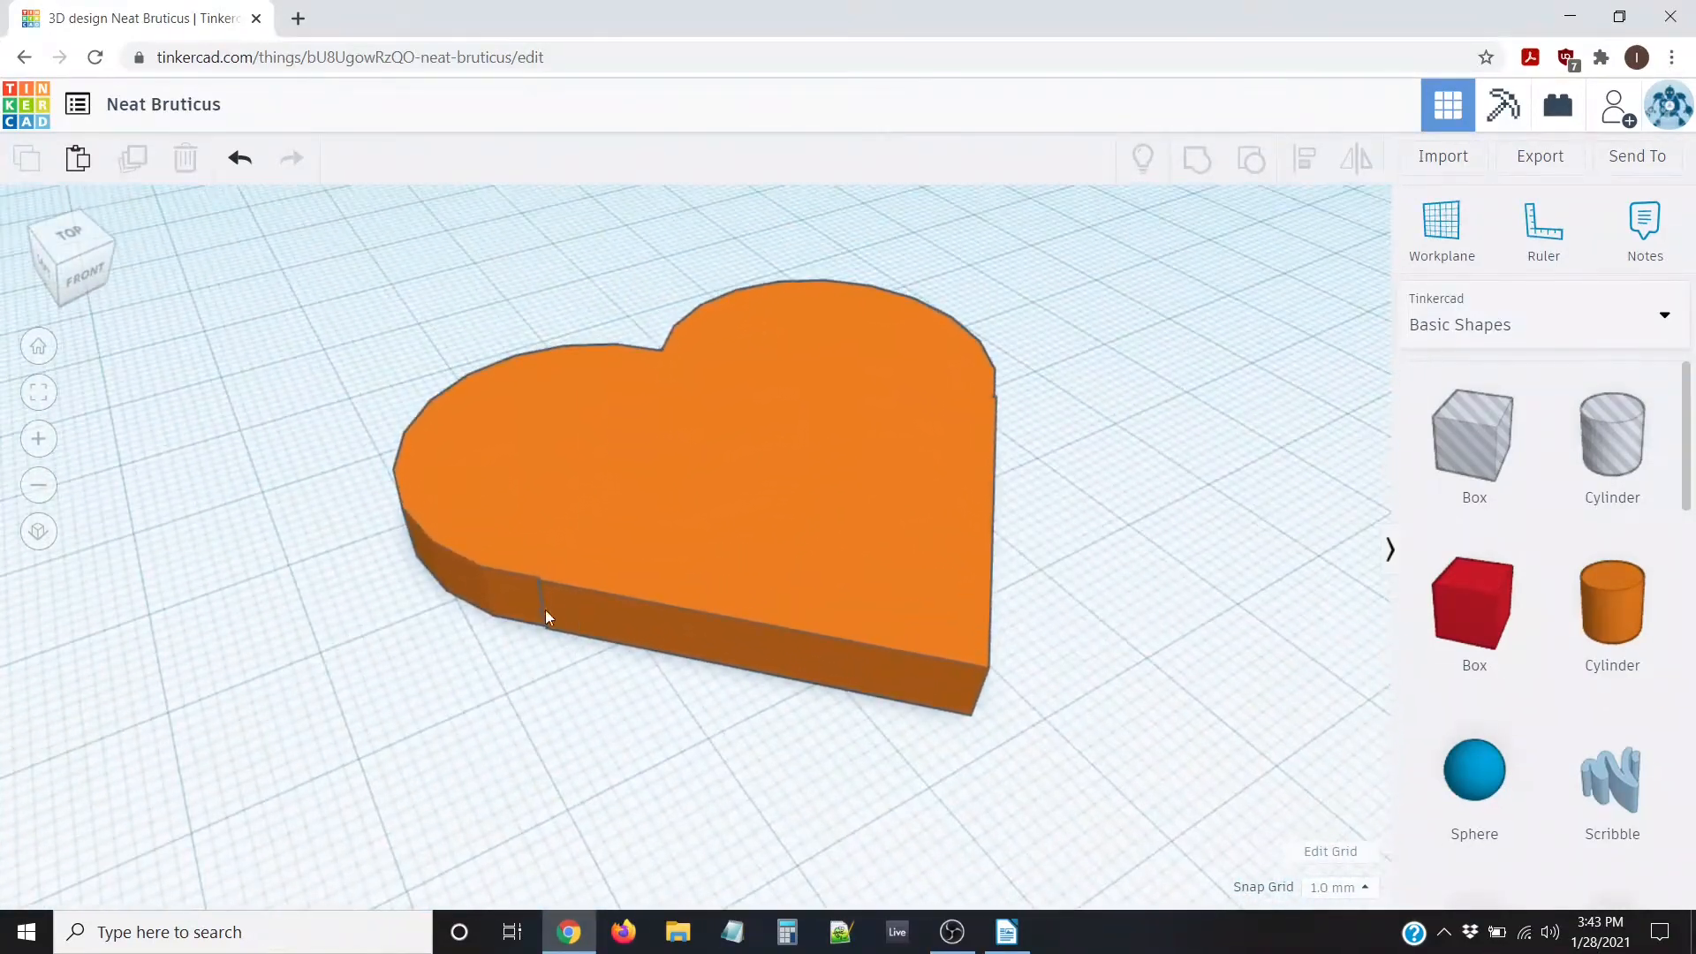
{"action": "right_click_drag", "start_coordinate": [544, 609], "coordinate": [889, 565]}
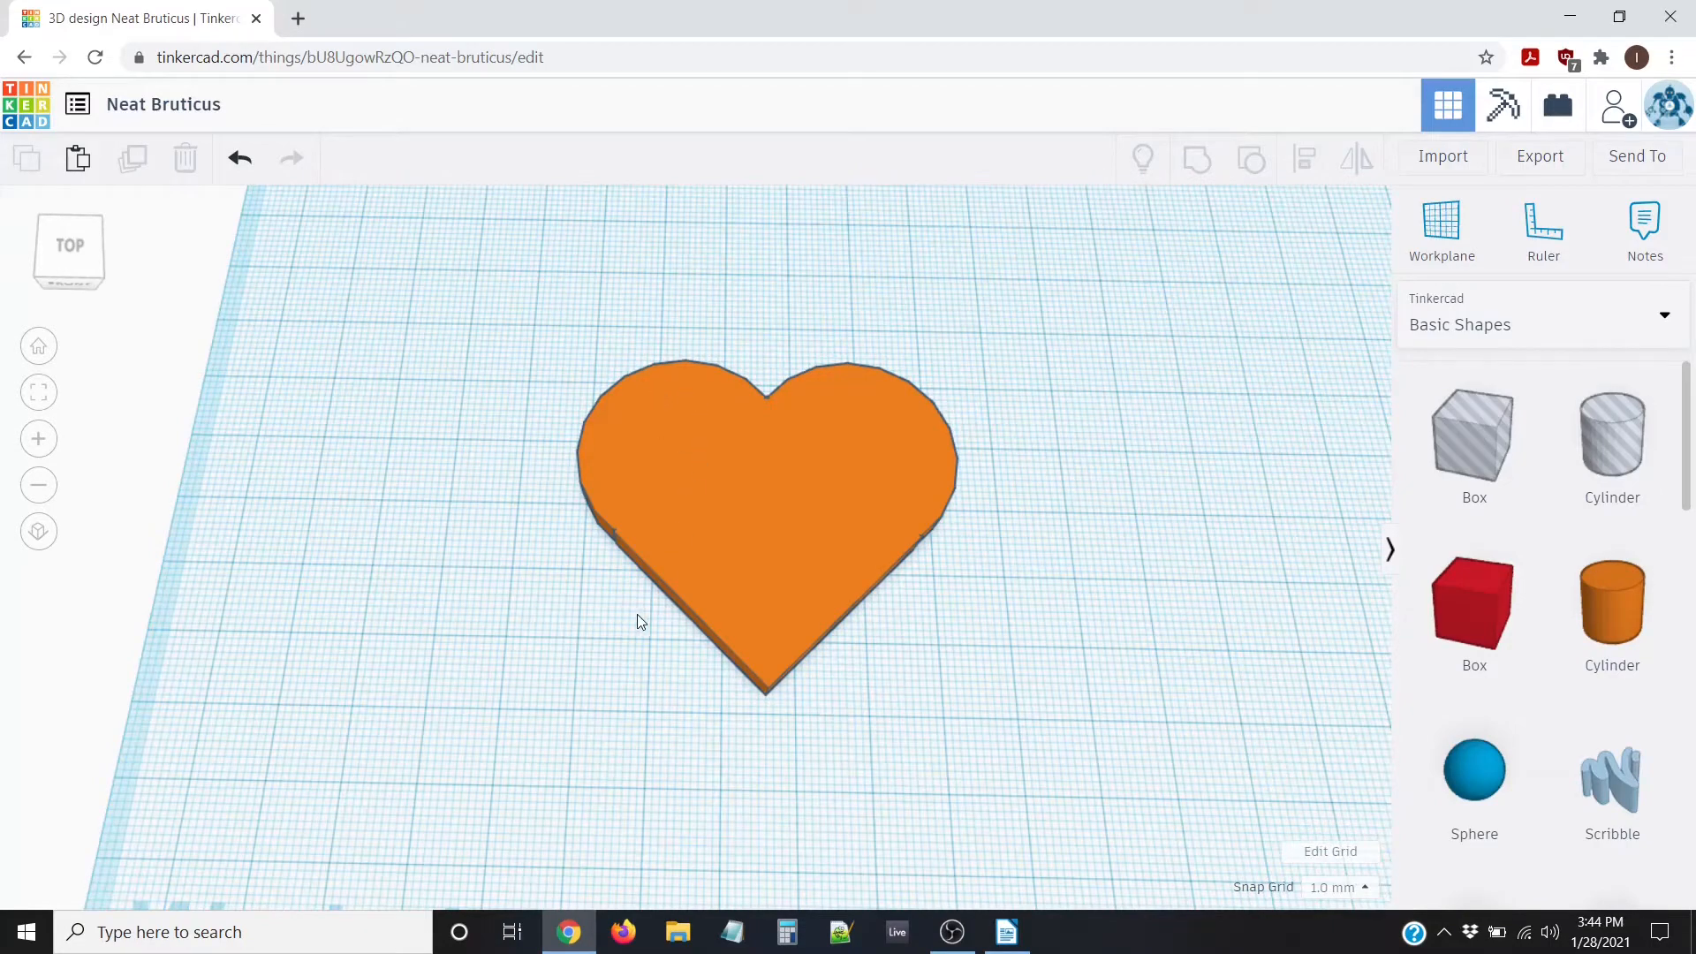
Recolour the grouped heart red and reselect it to show its 54.00 × 48.21 mm footprint
{"action": "scroll", "coordinate": [639, 618], "scroll_direction": "up", "scroll_amount": 2}
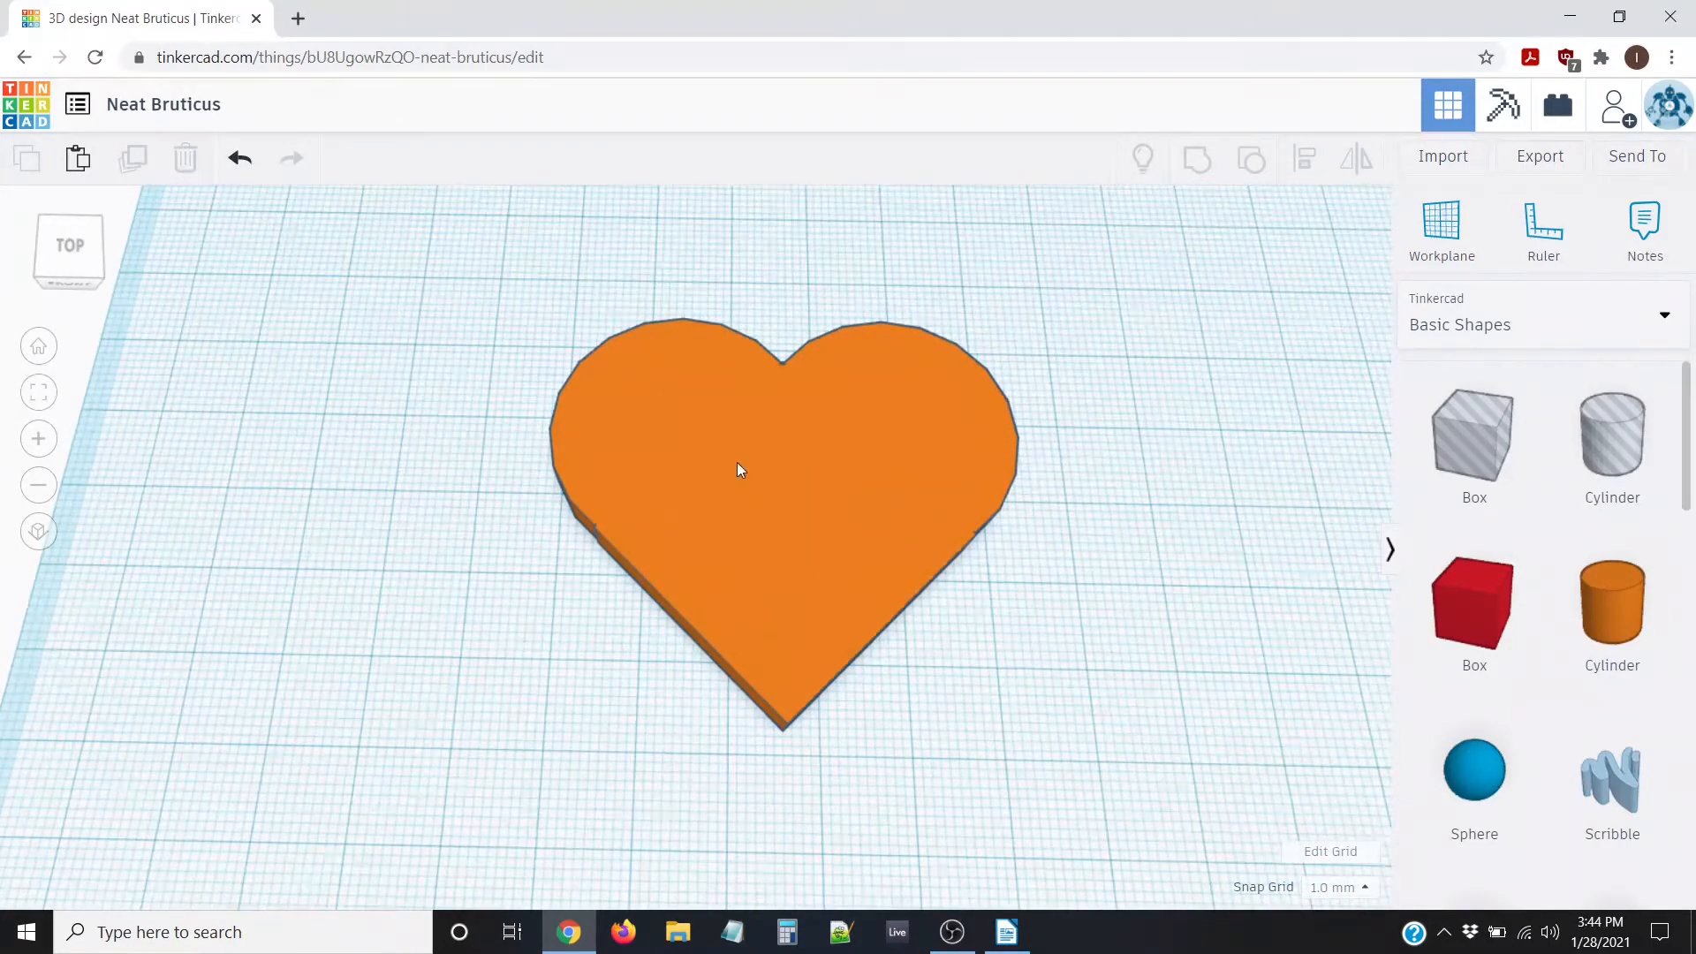
{"action": "left_click", "coordinate": [687, 467]}
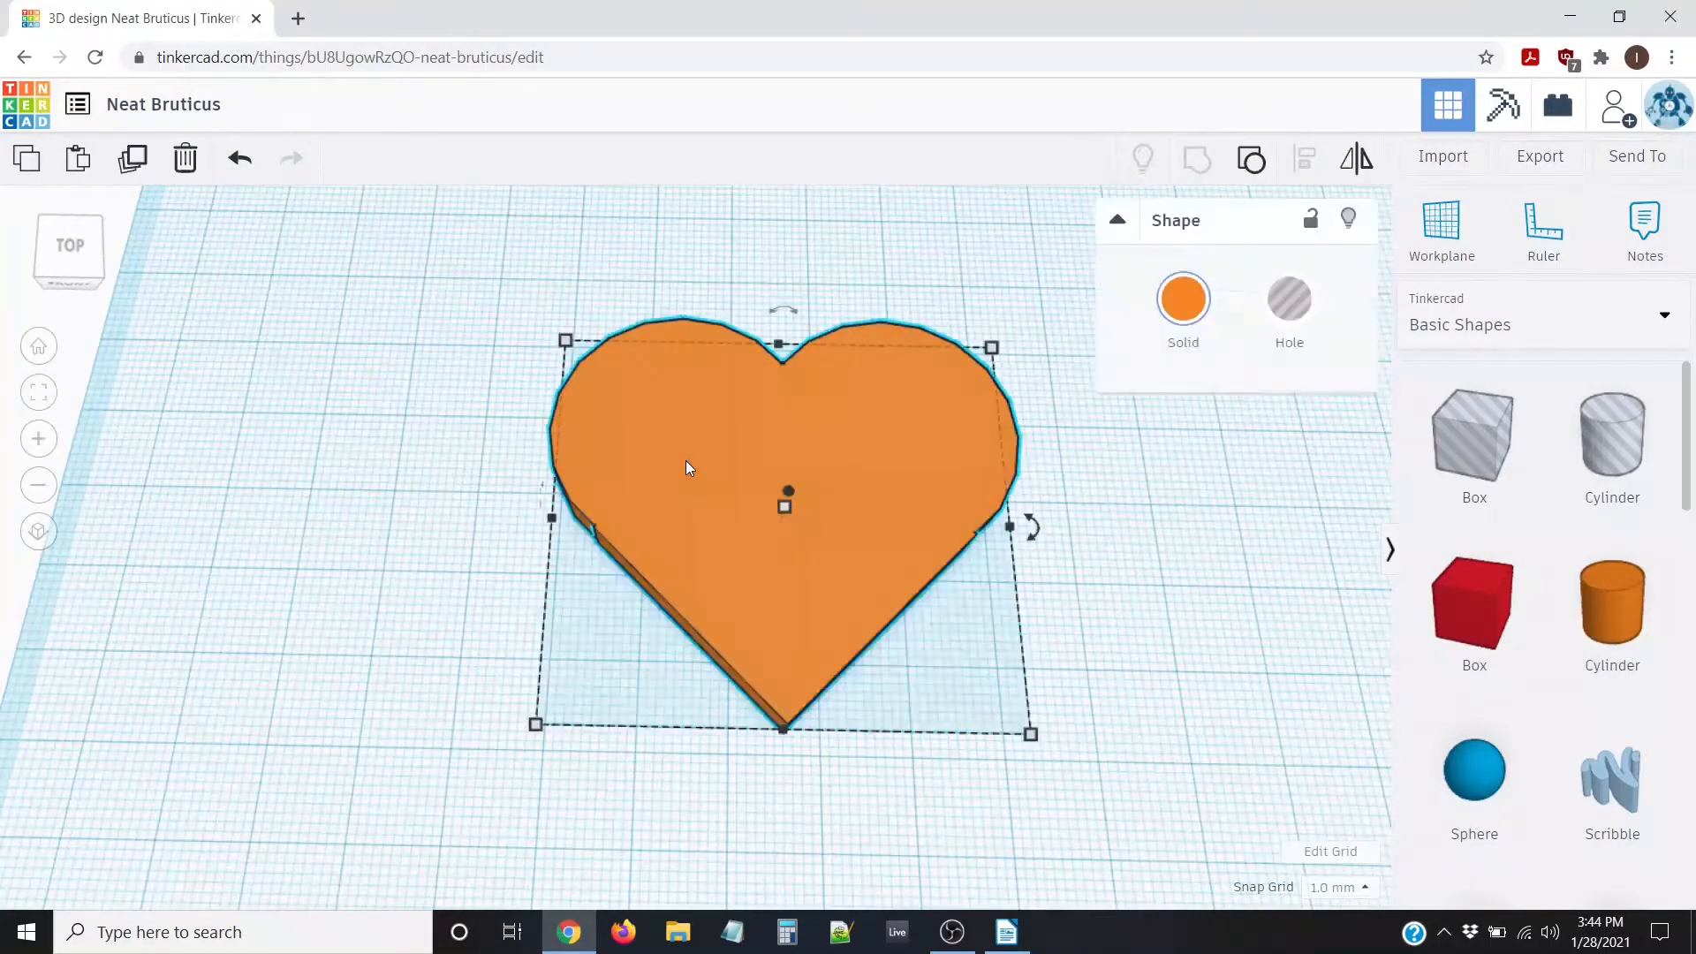
{"action": "left_click", "coordinate": [1190, 307]}
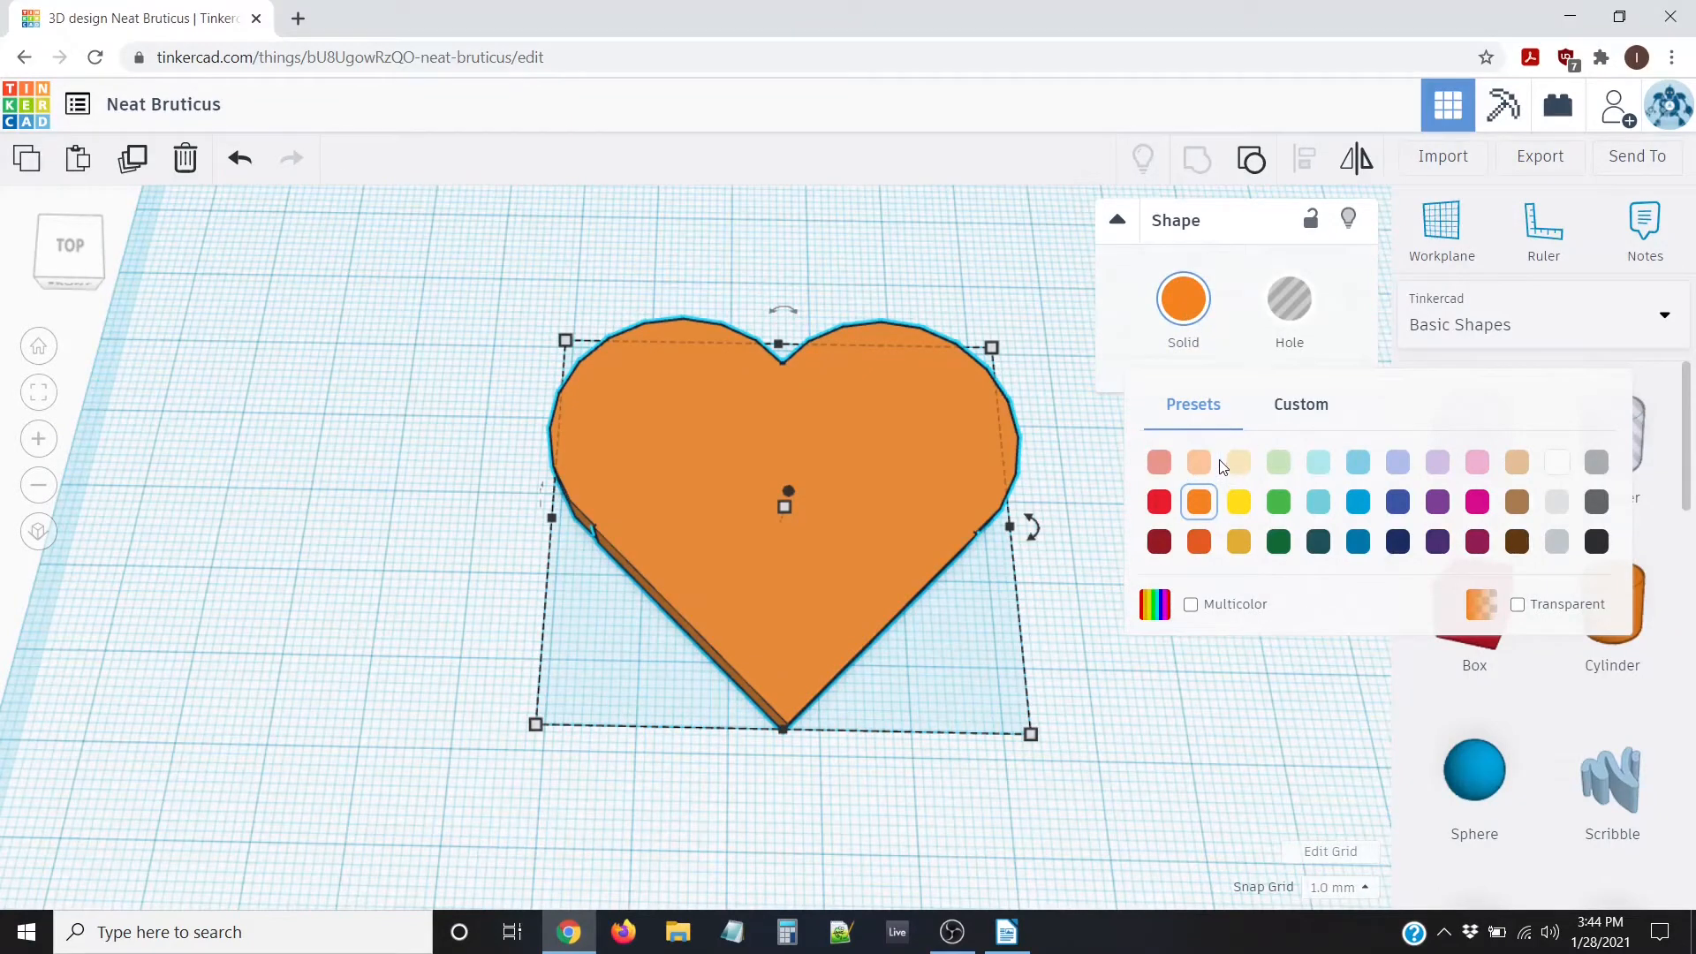
{"action": "left_click", "coordinate": [1159, 503]}
{"action": "left_click", "coordinate": [268, 415]}
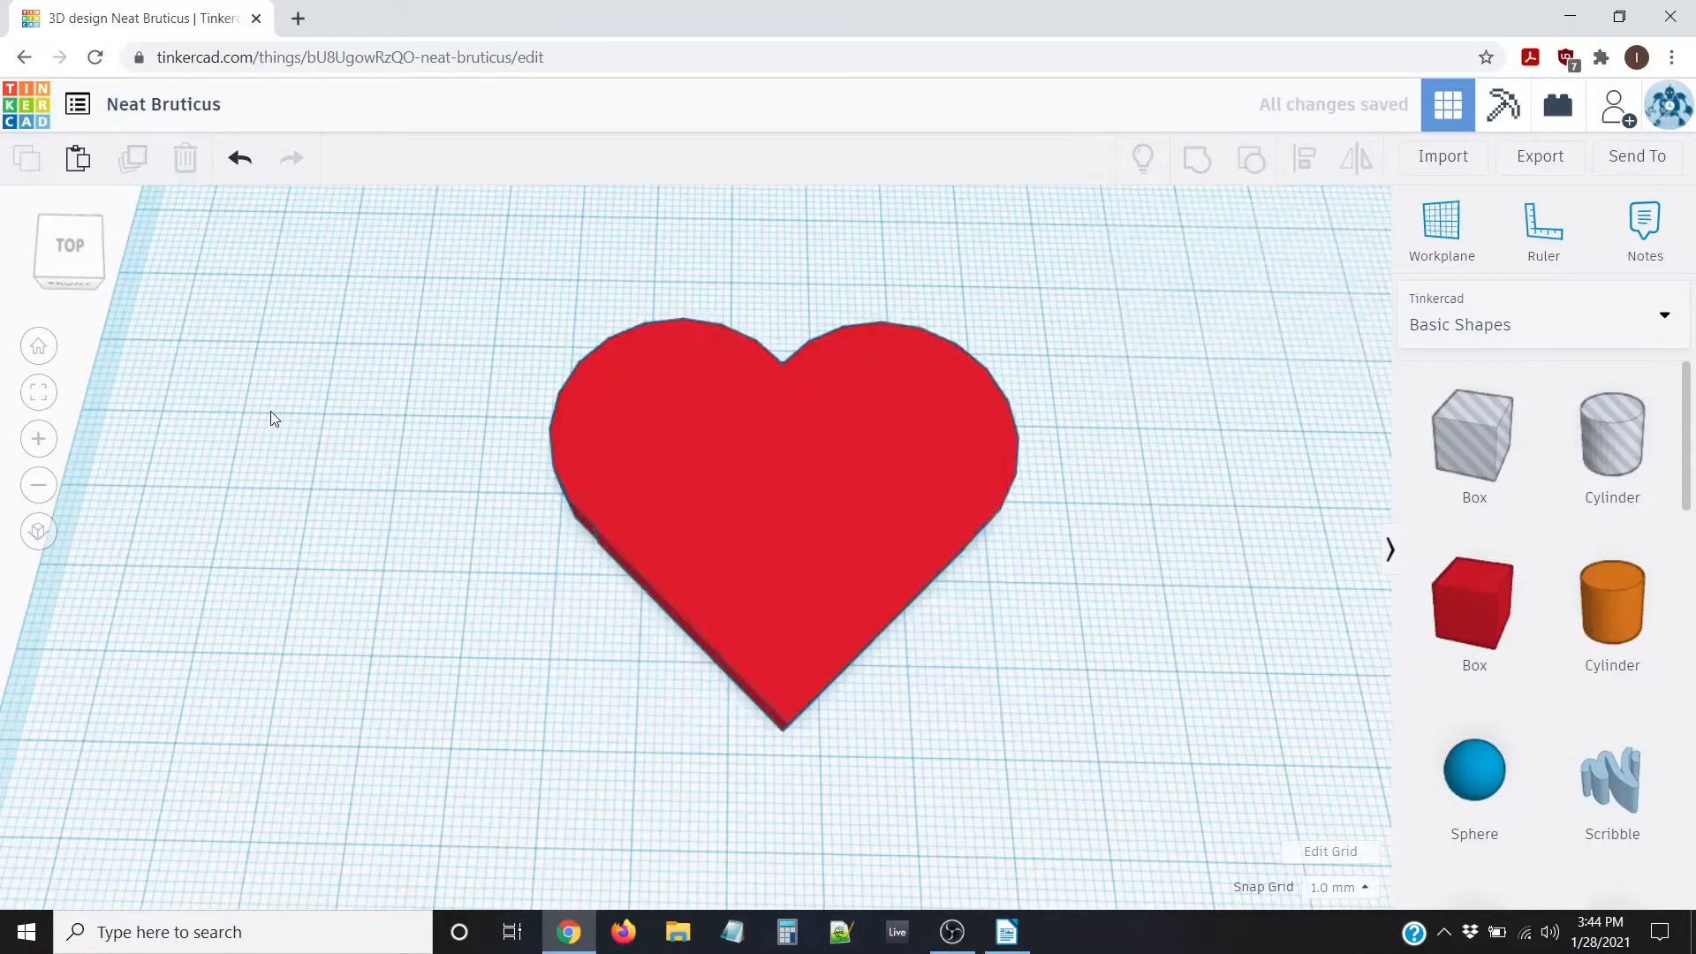
{"action": "scroll", "coordinate": [348, 437], "scroll_direction": "down", "scroll_amount": 5}
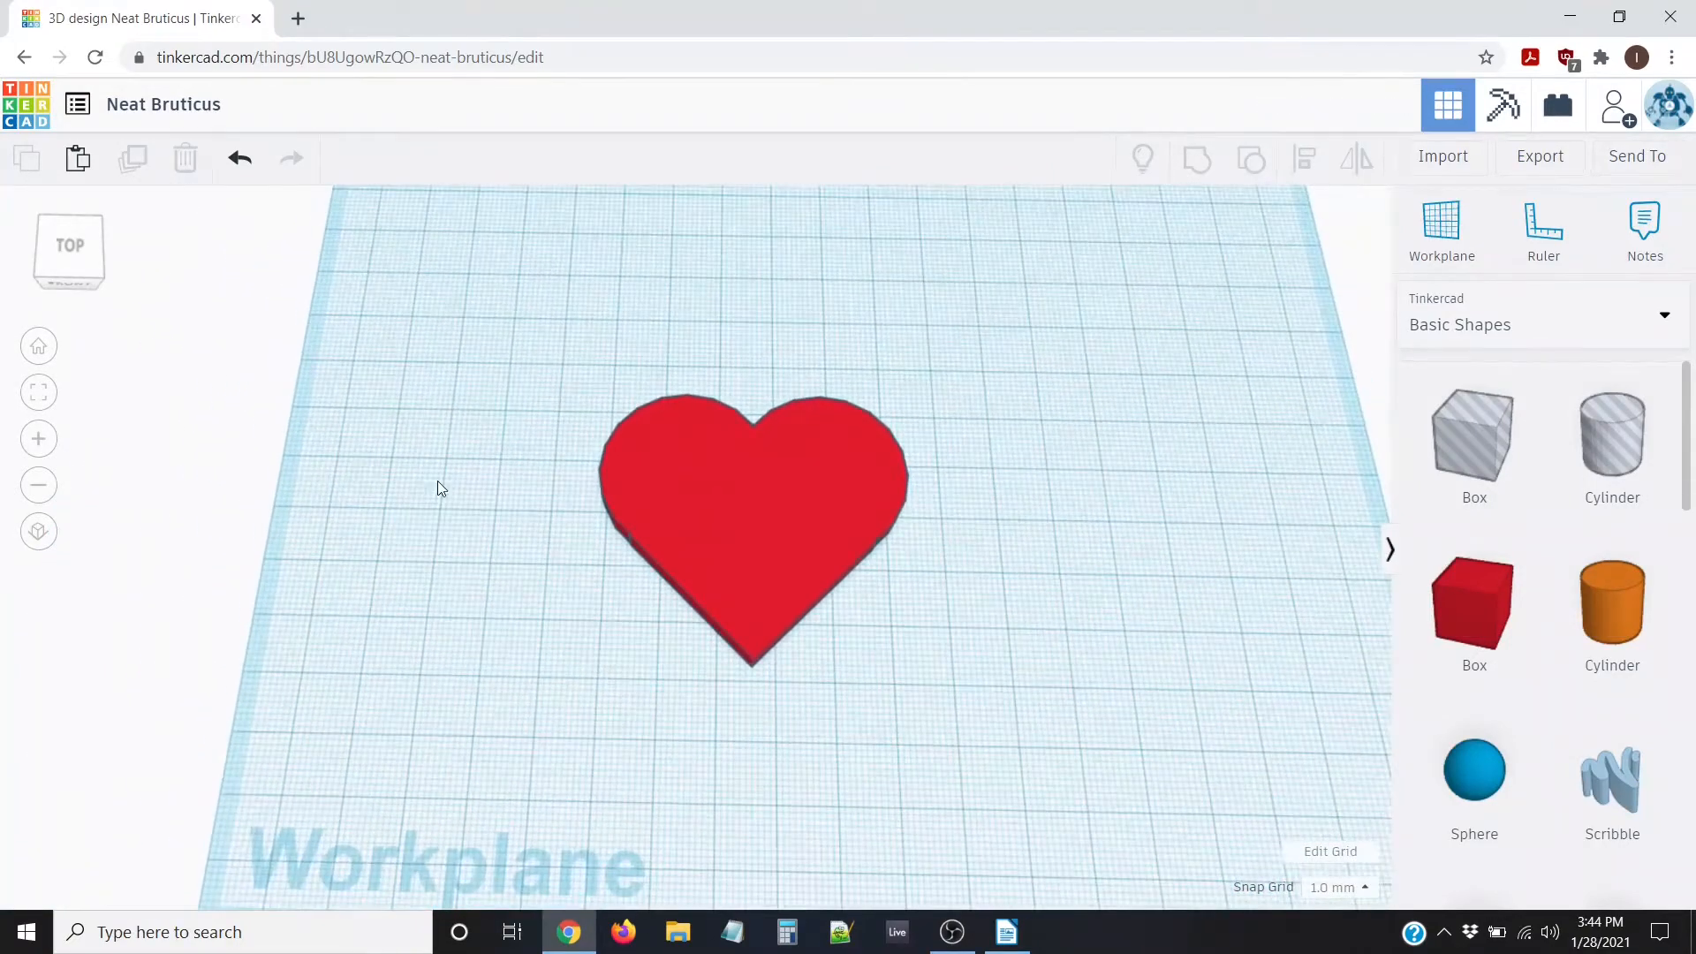
{"action": "left_click", "coordinate": [671, 481]}
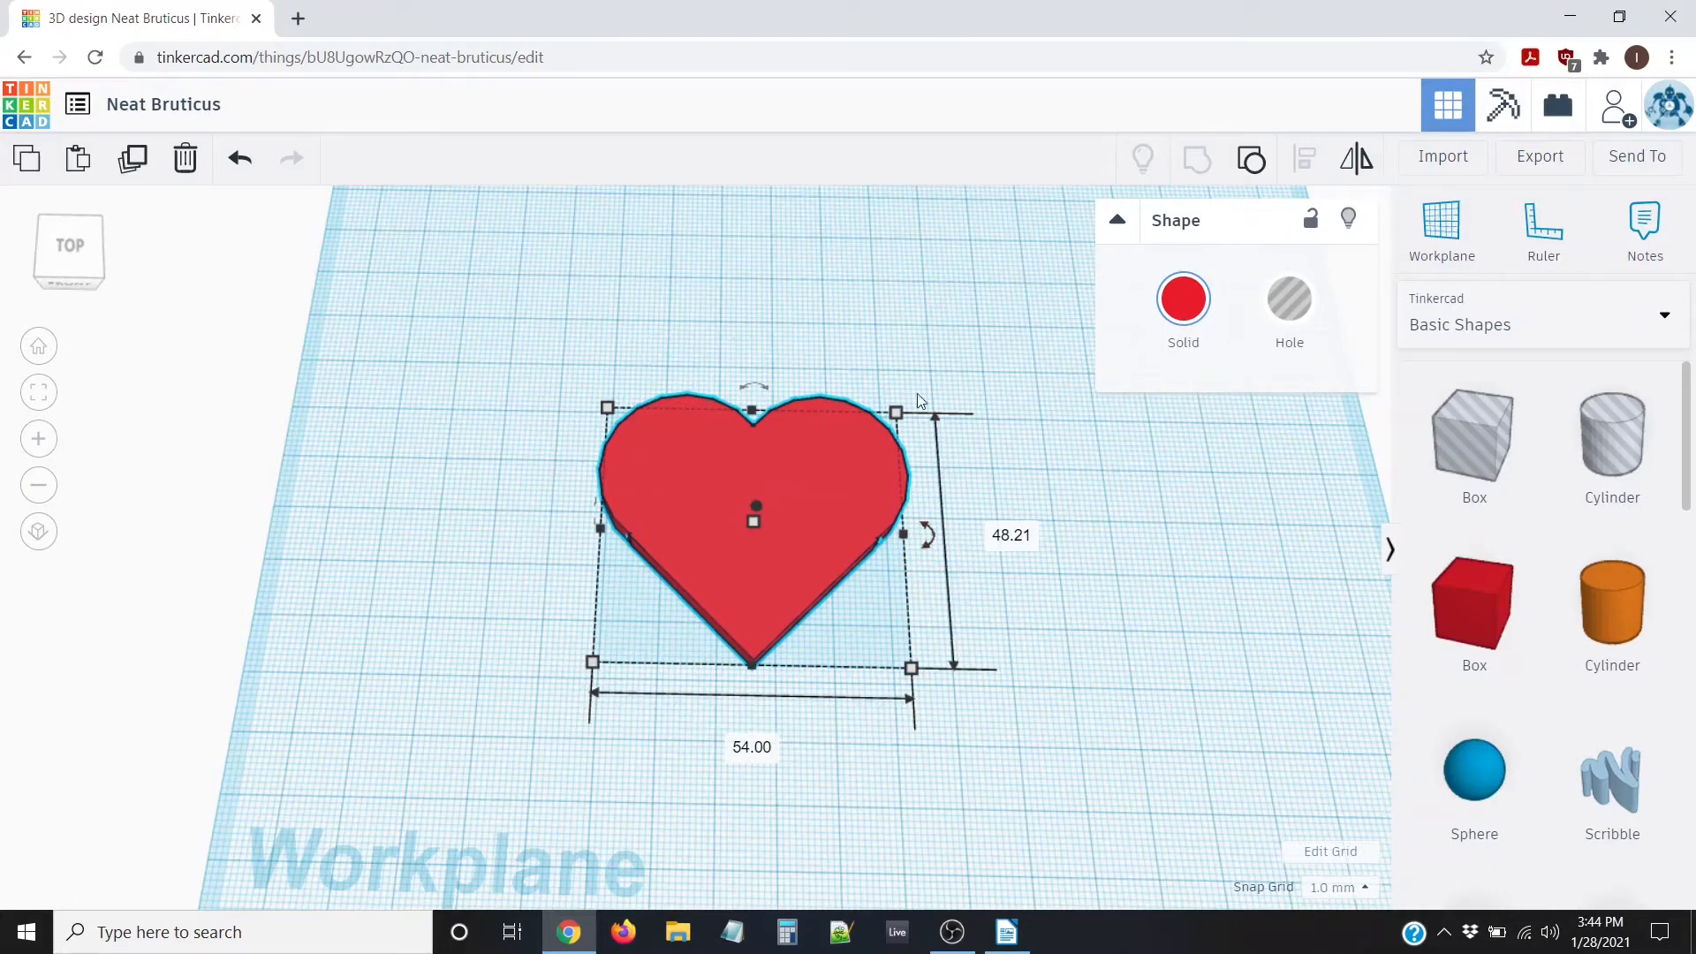
Resize the heart to 75 by 75 mm
{"action": "left_click", "coordinate": [752, 748]}
{"action": "type", "text": "75"}
{"action": "key", "text": "Tab"}
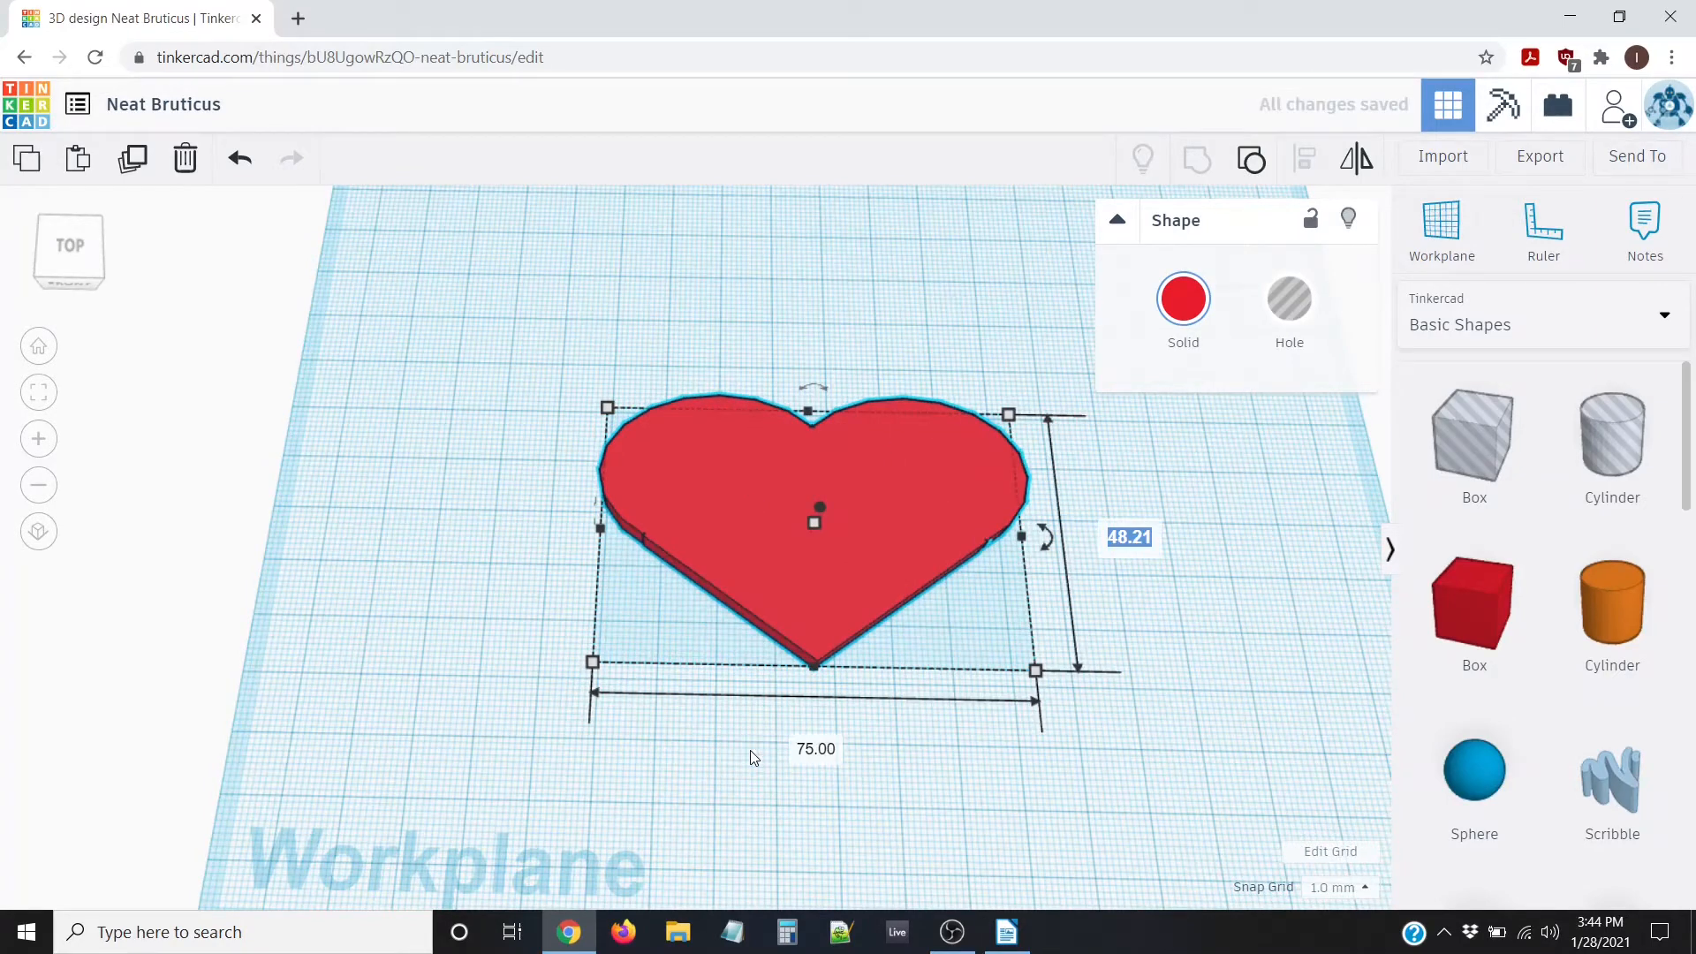
{"action": "type", "text": "75"}
{"action": "key", "text": "Return"}
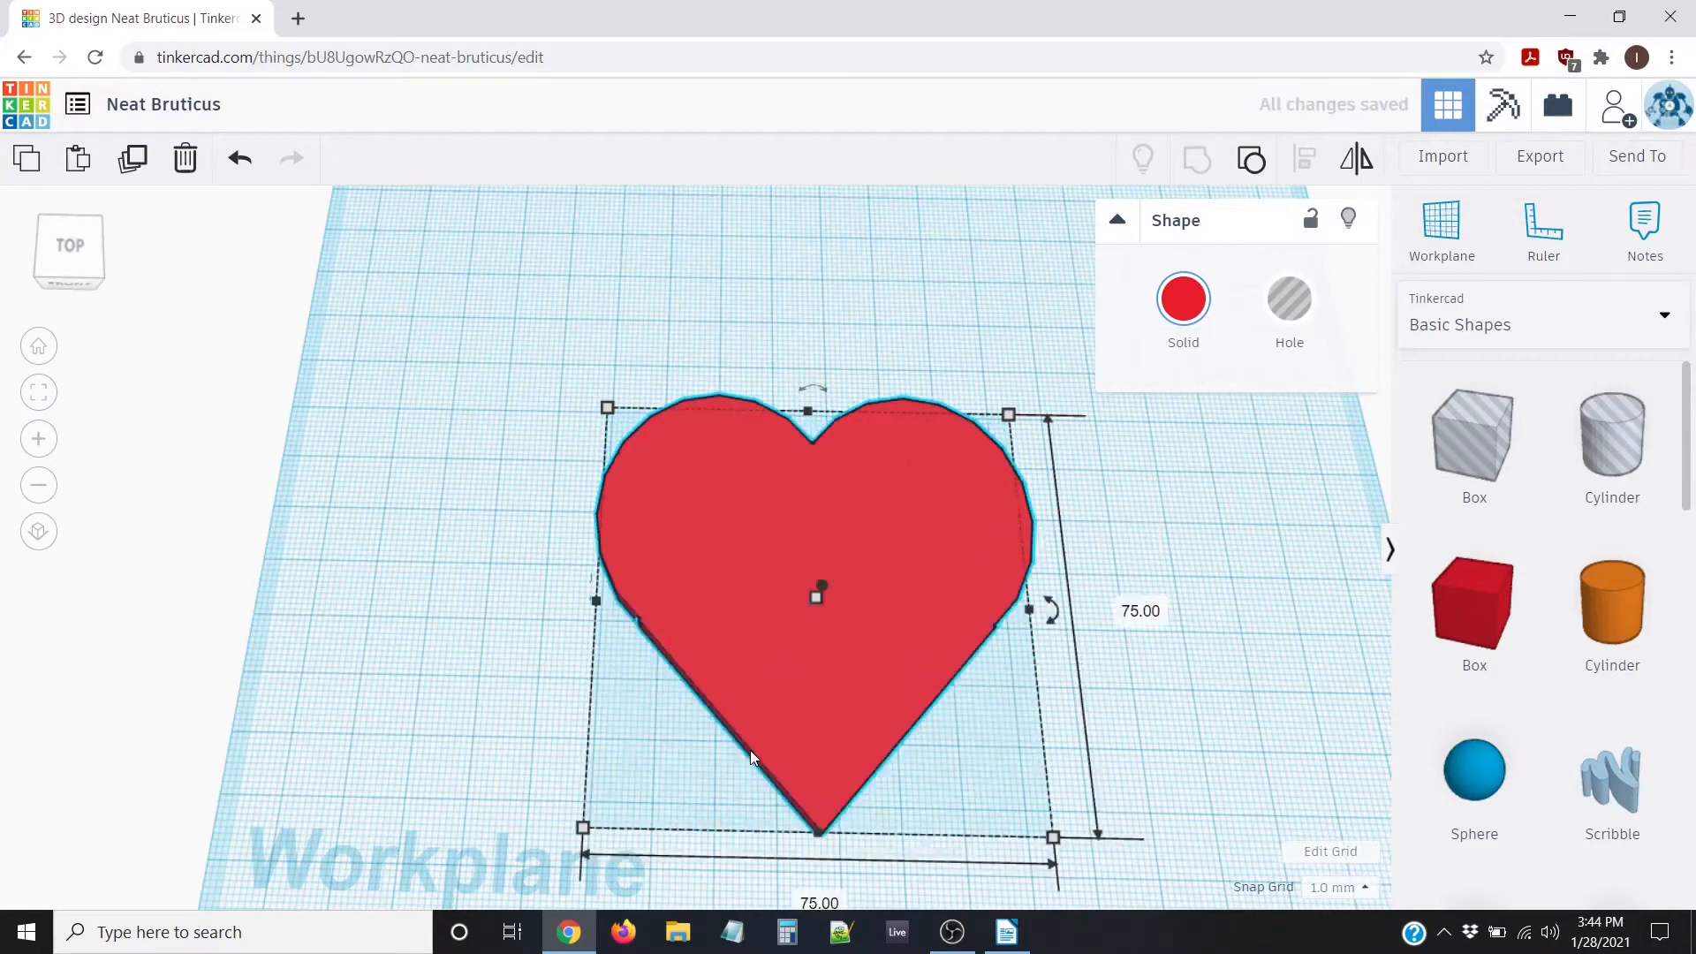
Move the enlarged heart up and to the left side of the workplane
{"action": "scroll", "coordinate": [473, 592], "scroll_direction": "down", "scroll_amount": 2}
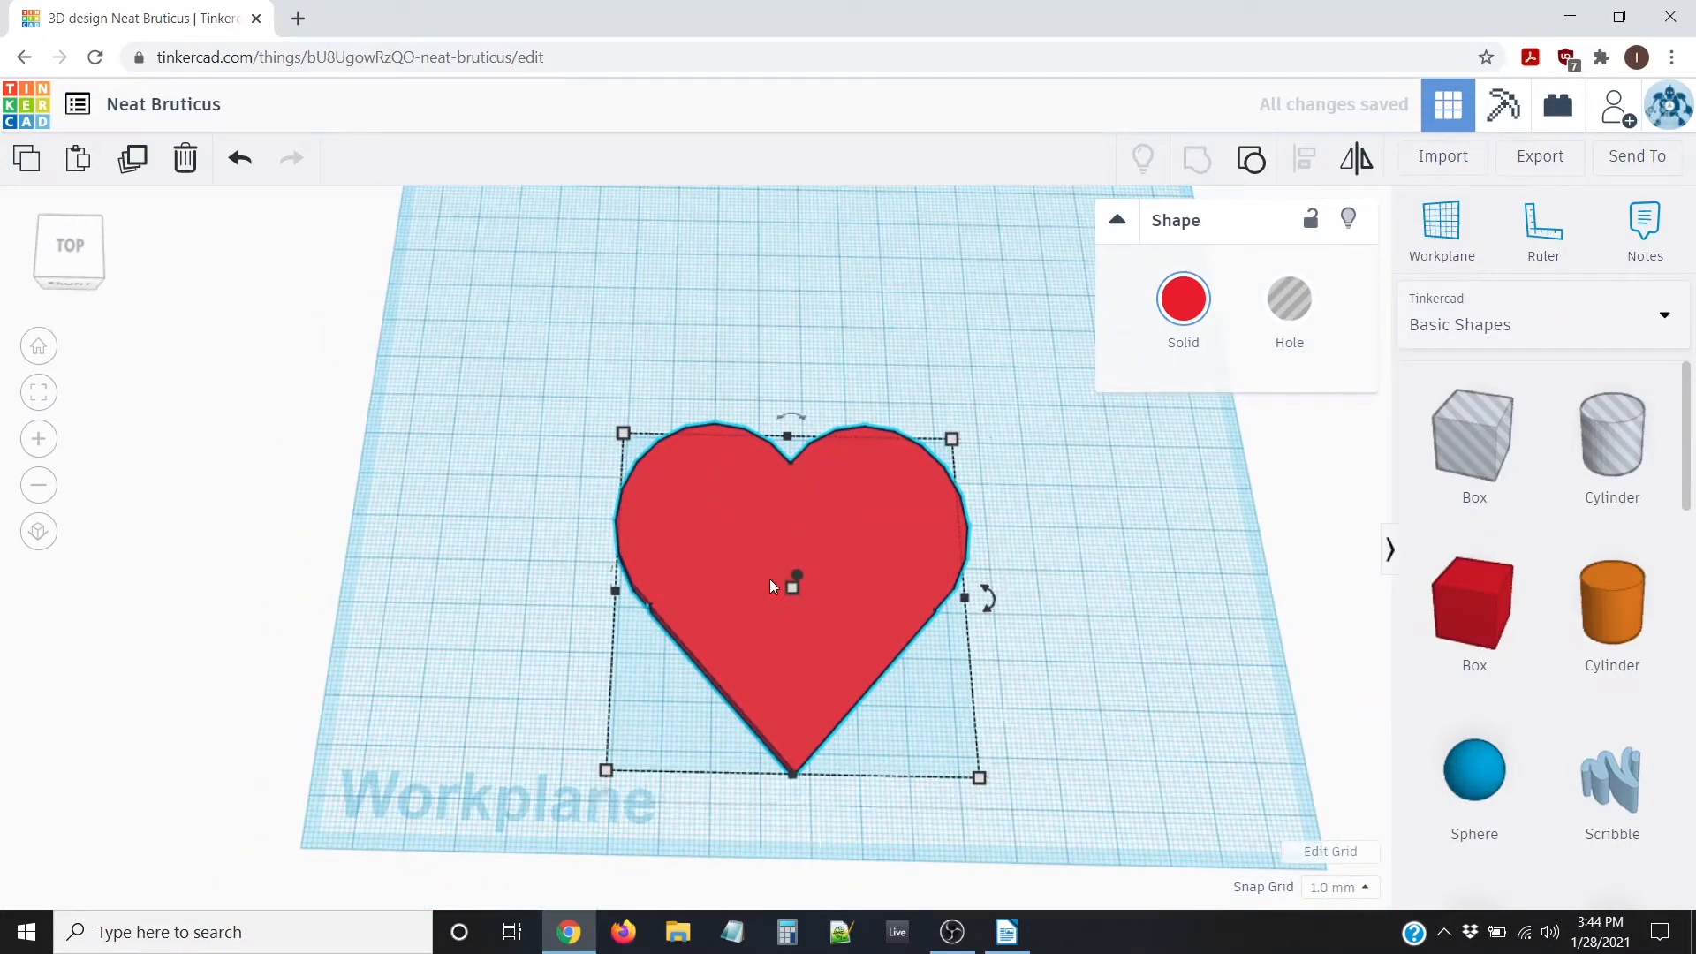
{"action": "left_click", "coordinate": [755, 510]}
{"action": "left_click_drag", "start_coordinate": [755, 511], "coordinate": [530, 450]}
{"action": "left_click", "coordinate": [862, 526]}
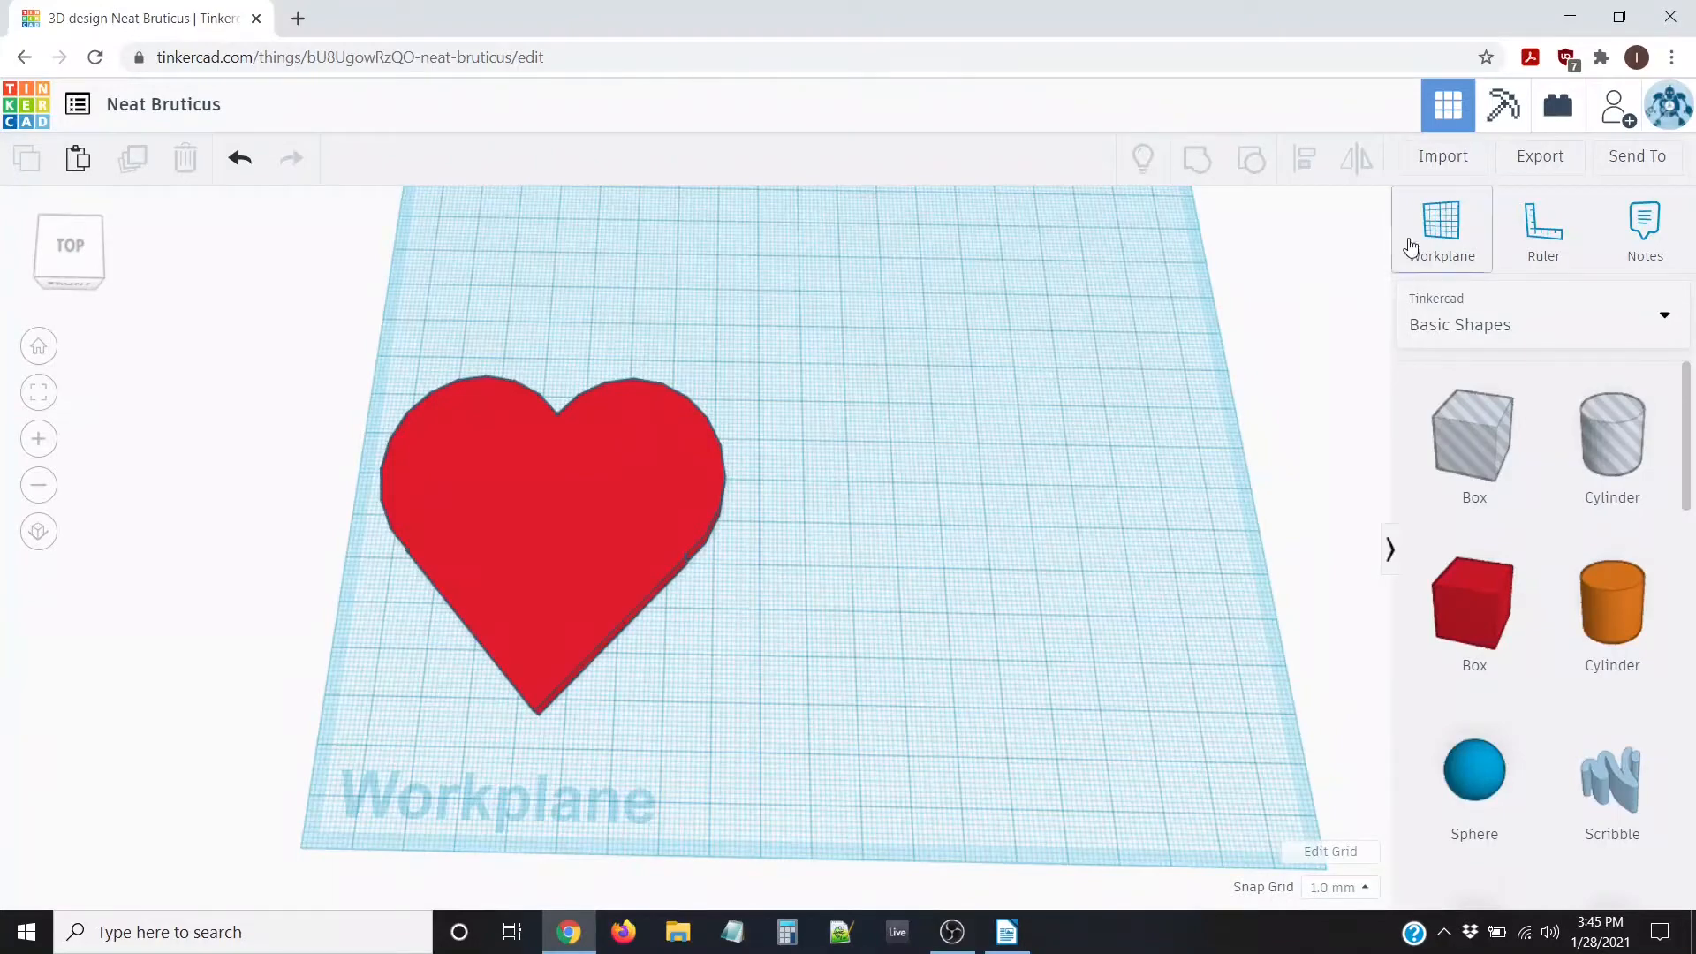
Switch the shapes panel from Basic Shapes to Shape Generators > All
{"action": "left_click", "coordinate": [1530, 330]}
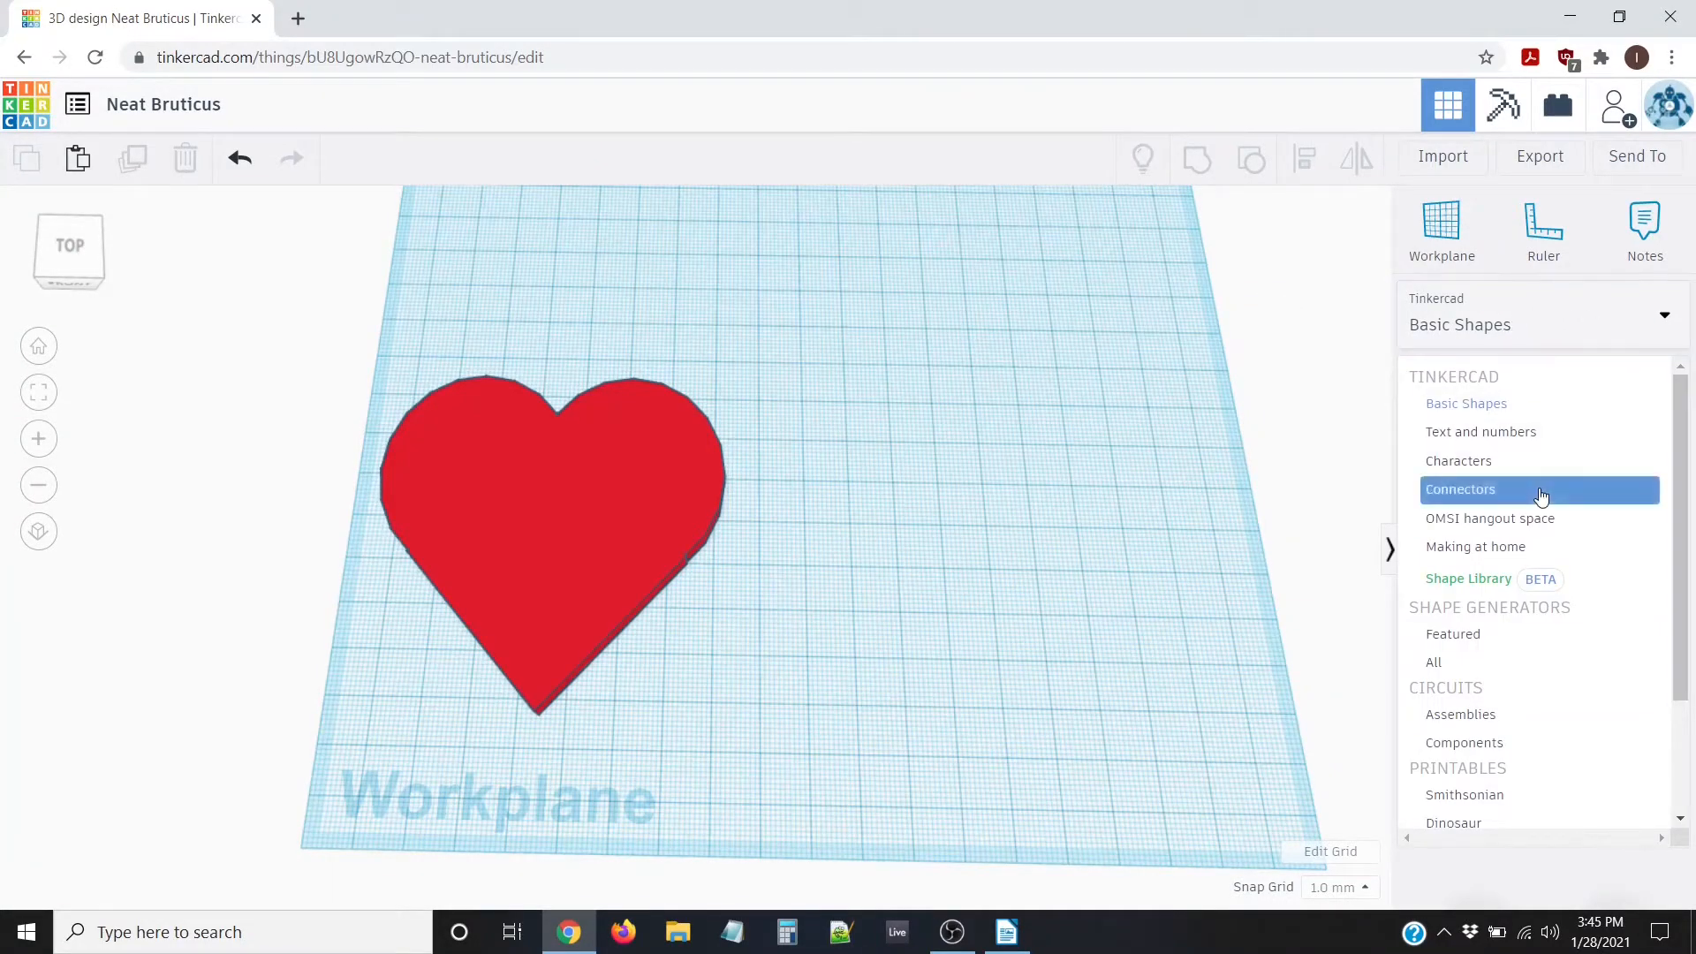
{"action": "scroll", "coordinate": [1552, 490], "scroll_direction": "down", "scroll_amount": 3}
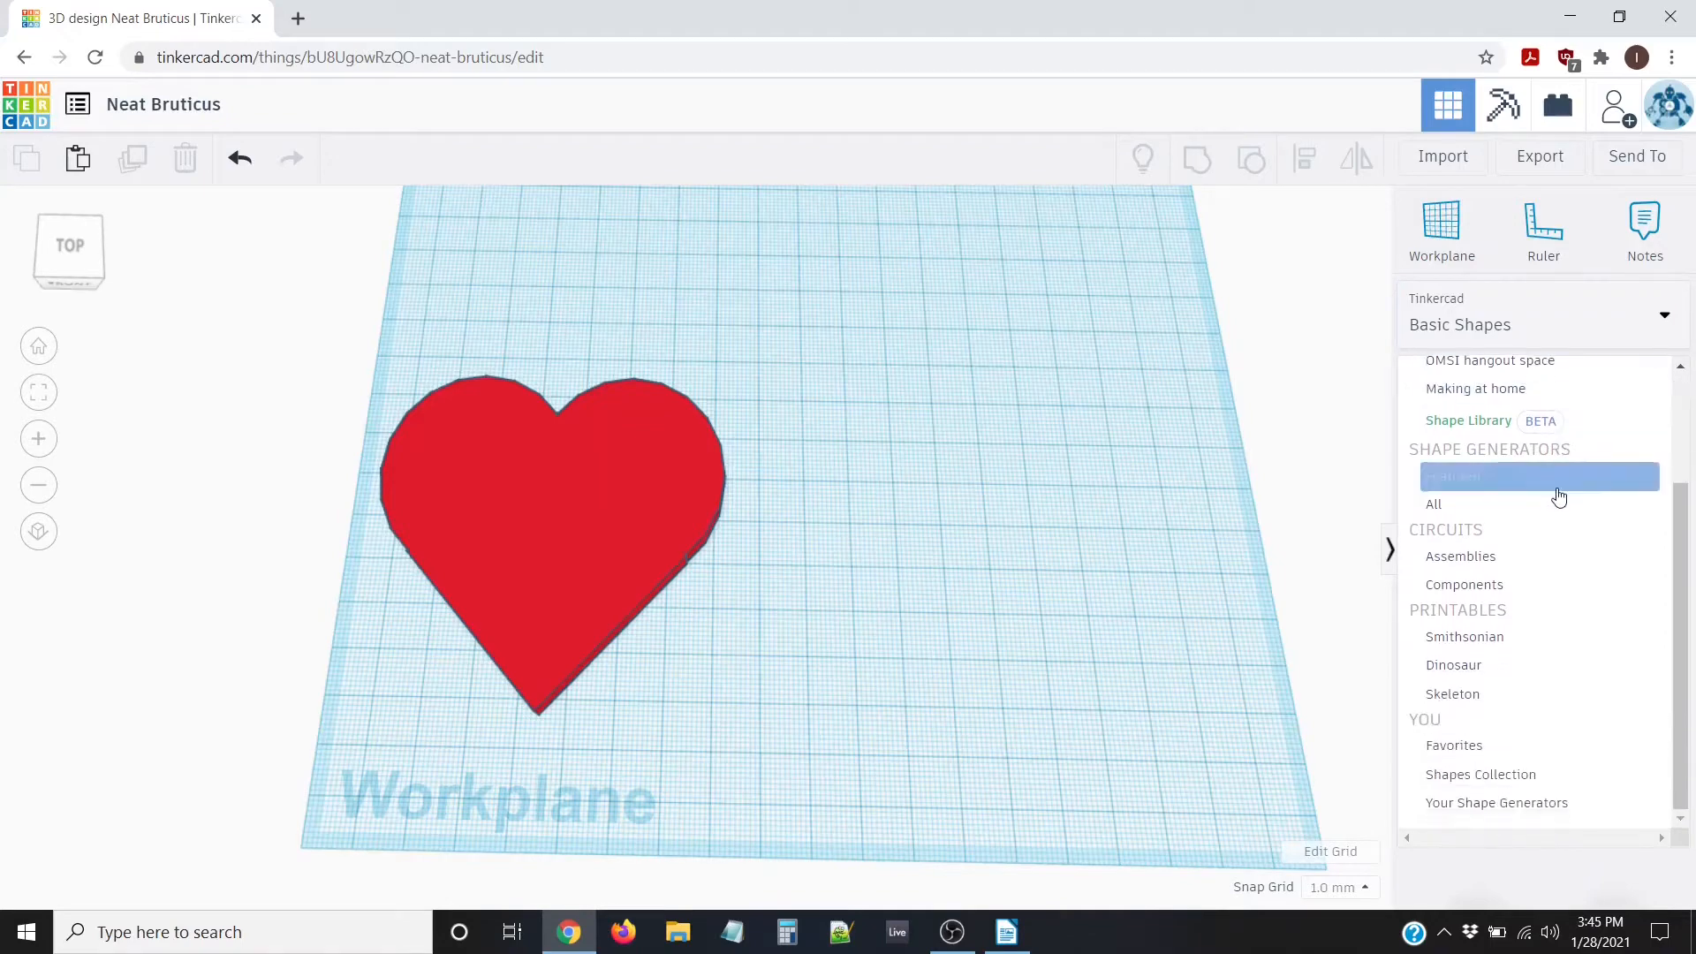
{"action": "left_click", "coordinate": [1453, 505]}
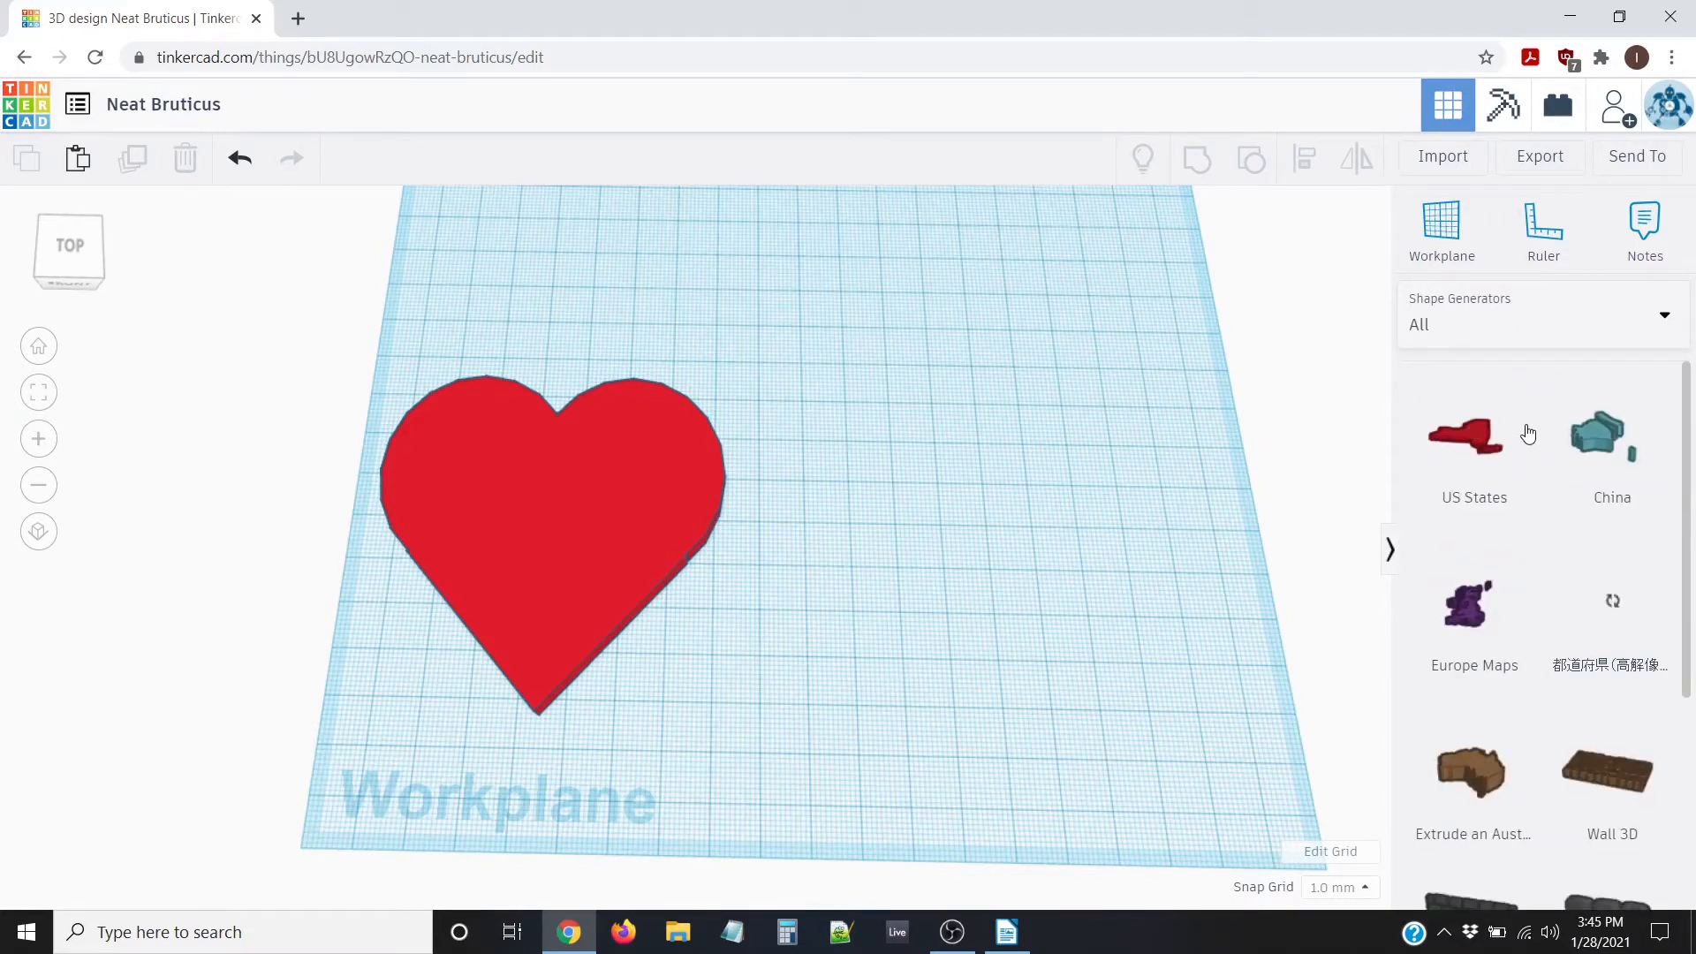
{"action": "scroll", "coordinate": [1546, 482], "scroll_direction": "down", "scroll_amount": 4}
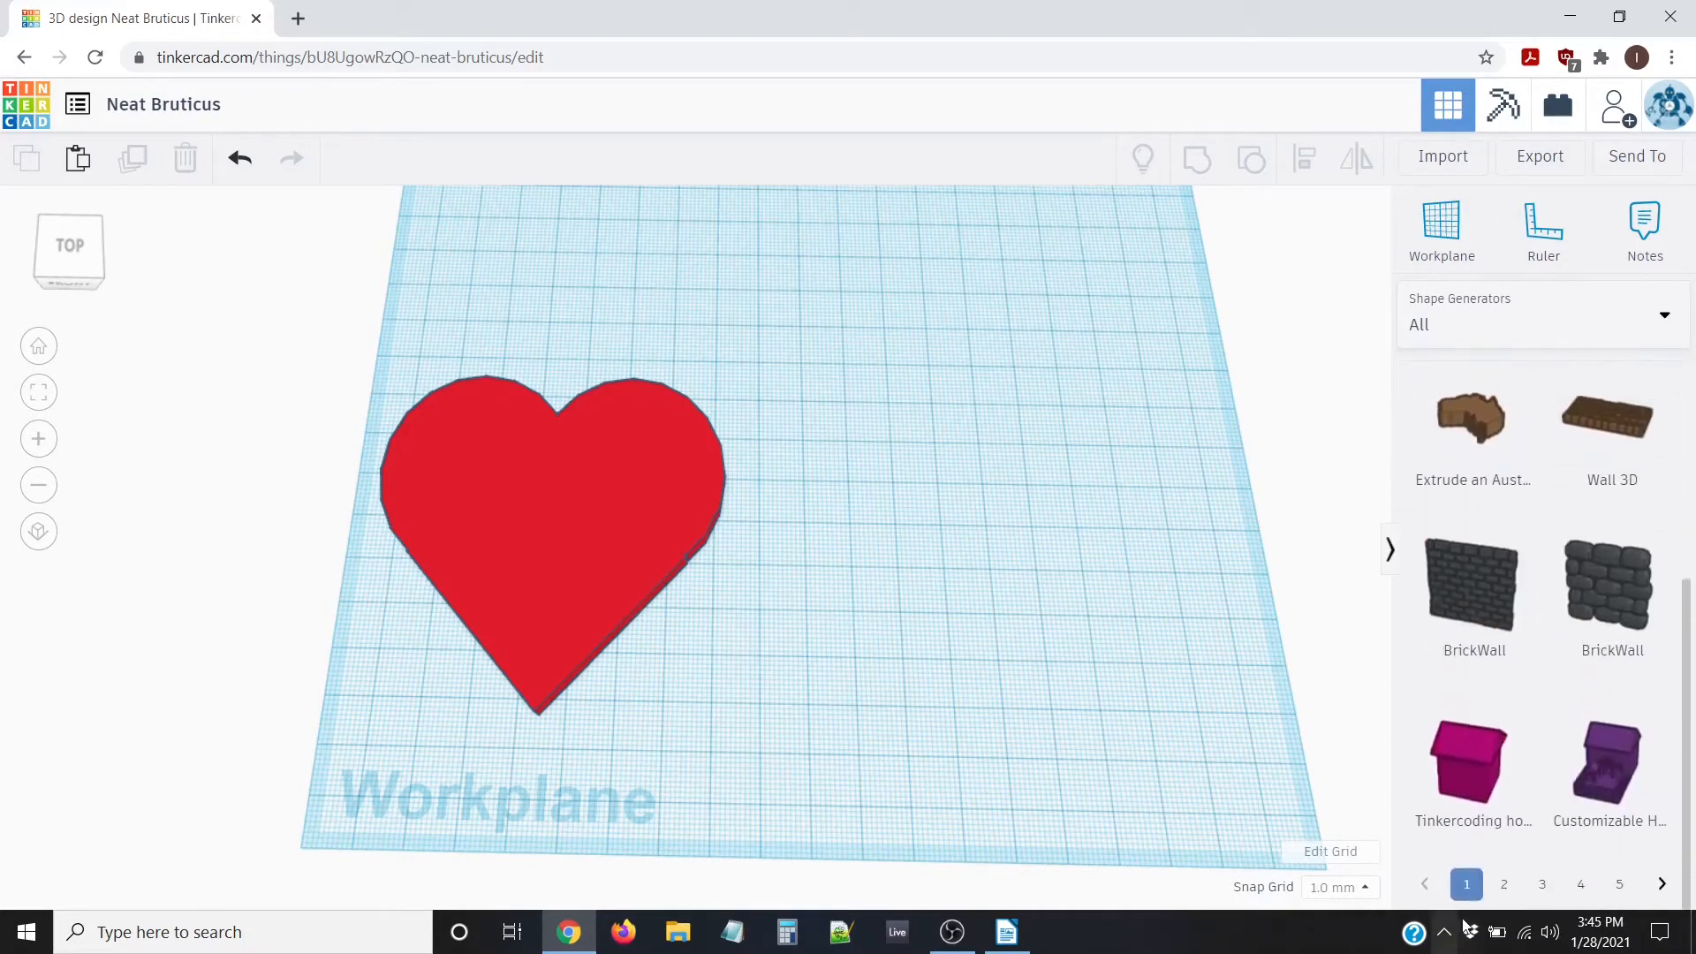
Page through the generator library to page 14, where the 'Hearts around…' generator appears
{"action": "left_click", "coordinate": [1662, 889]}
{"action": "scroll", "coordinate": [1618, 756], "scroll_direction": "down", "scroll_amount": 4}
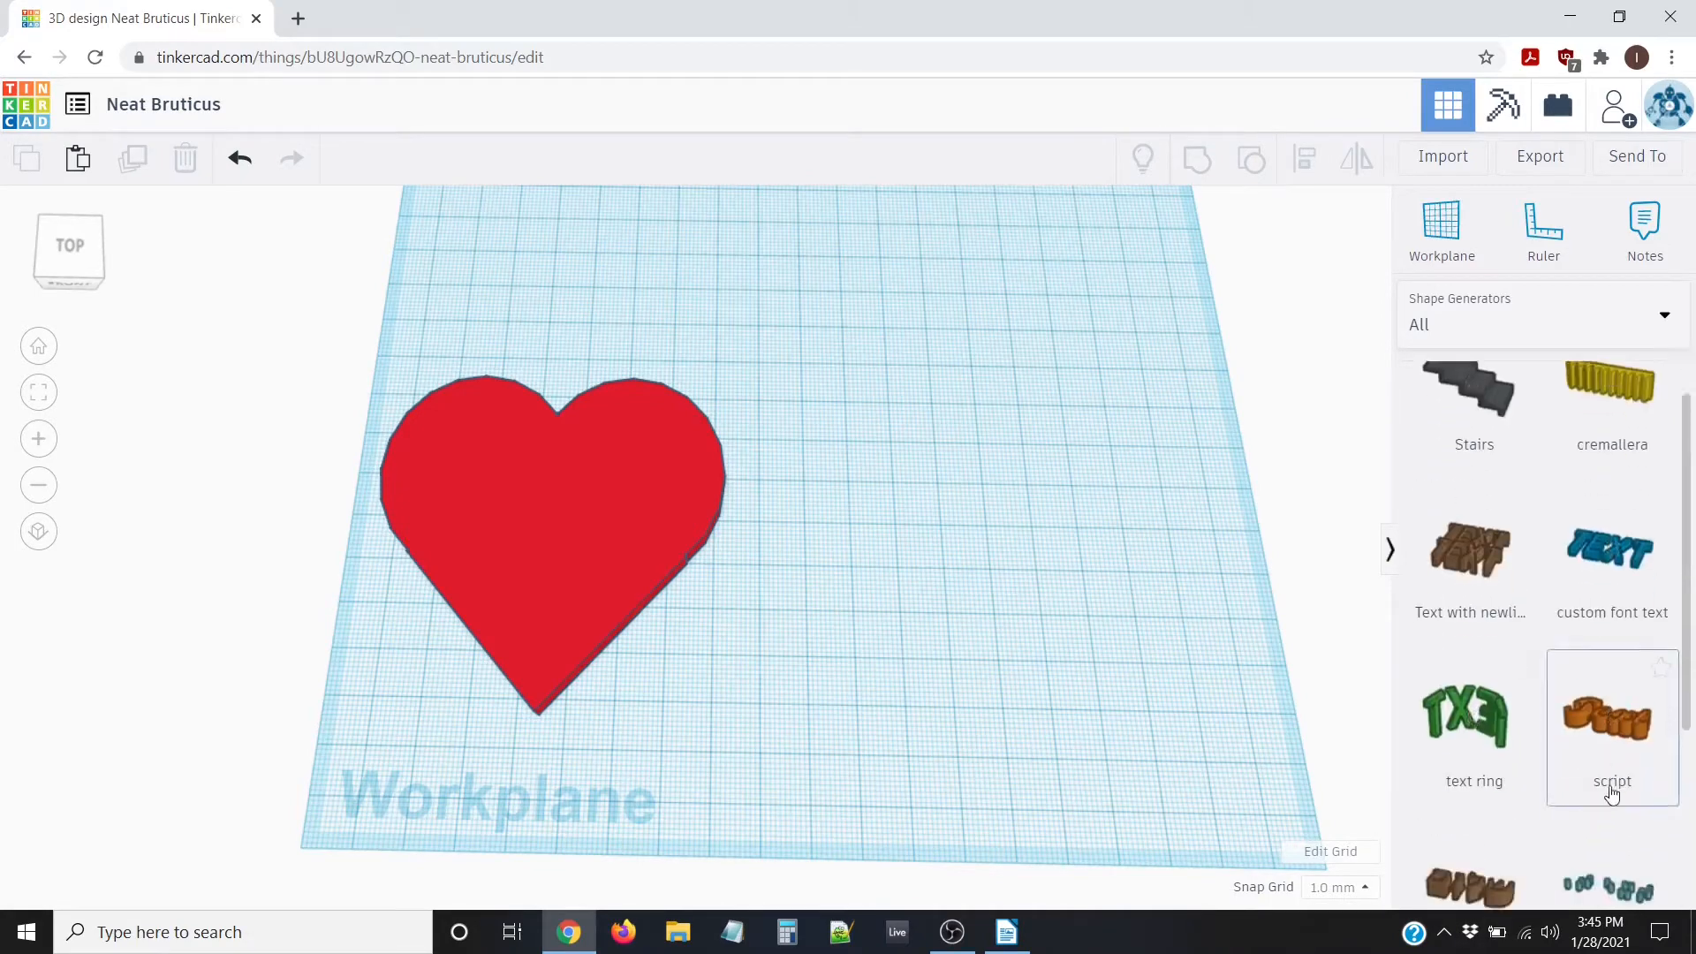
{"action": "left_click", "coordinate": [1618, 894]}
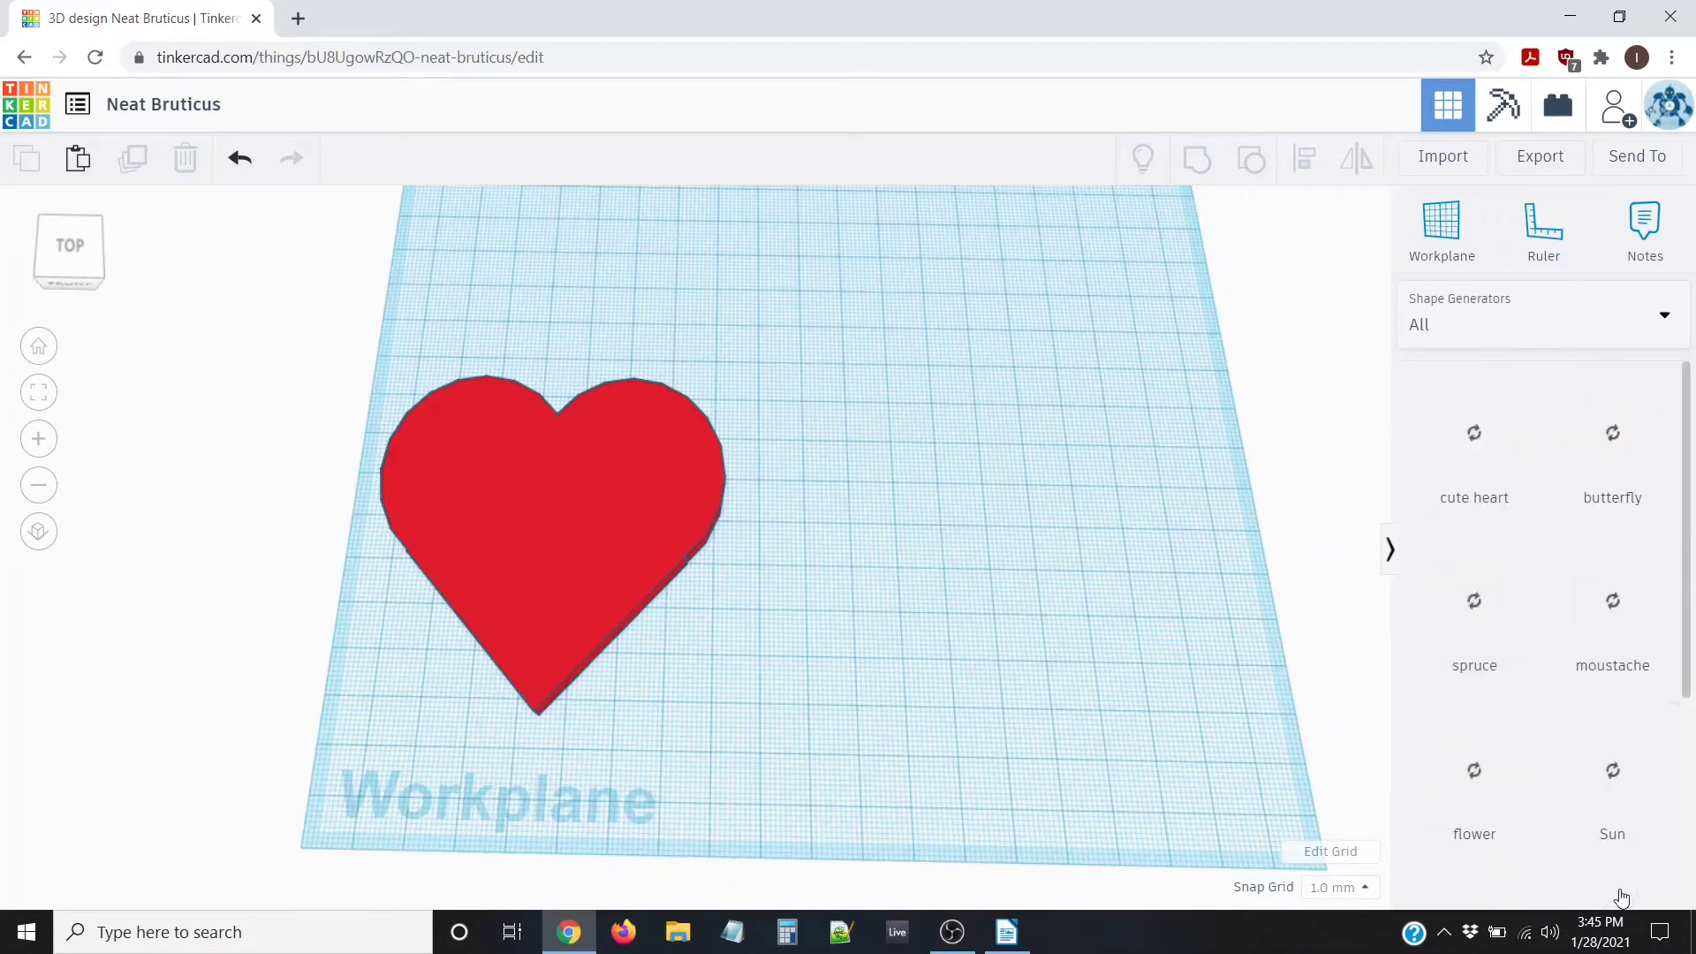
{"action": "left_click", "coordinate": [1620, 887]}
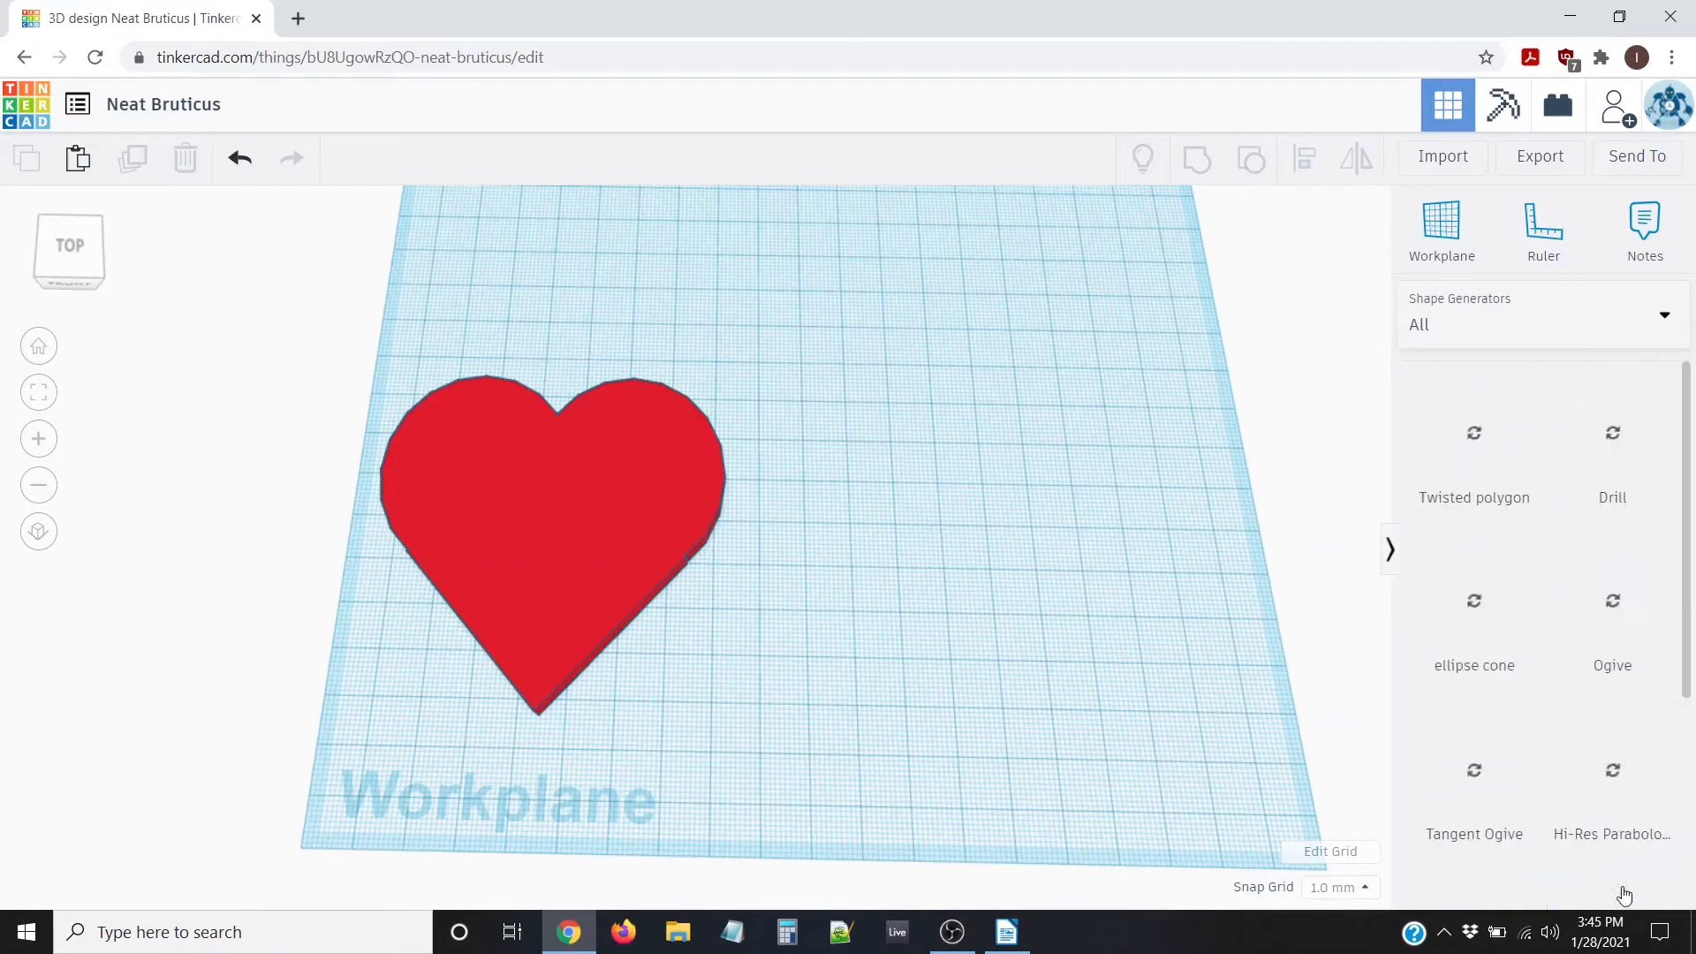
{"action": "scroll", "coordinate": [1634, 805], "scroll_direction": "down", "scroll_amount": 3}
{"action": "left_click", "coordinate": [1618, 890]}
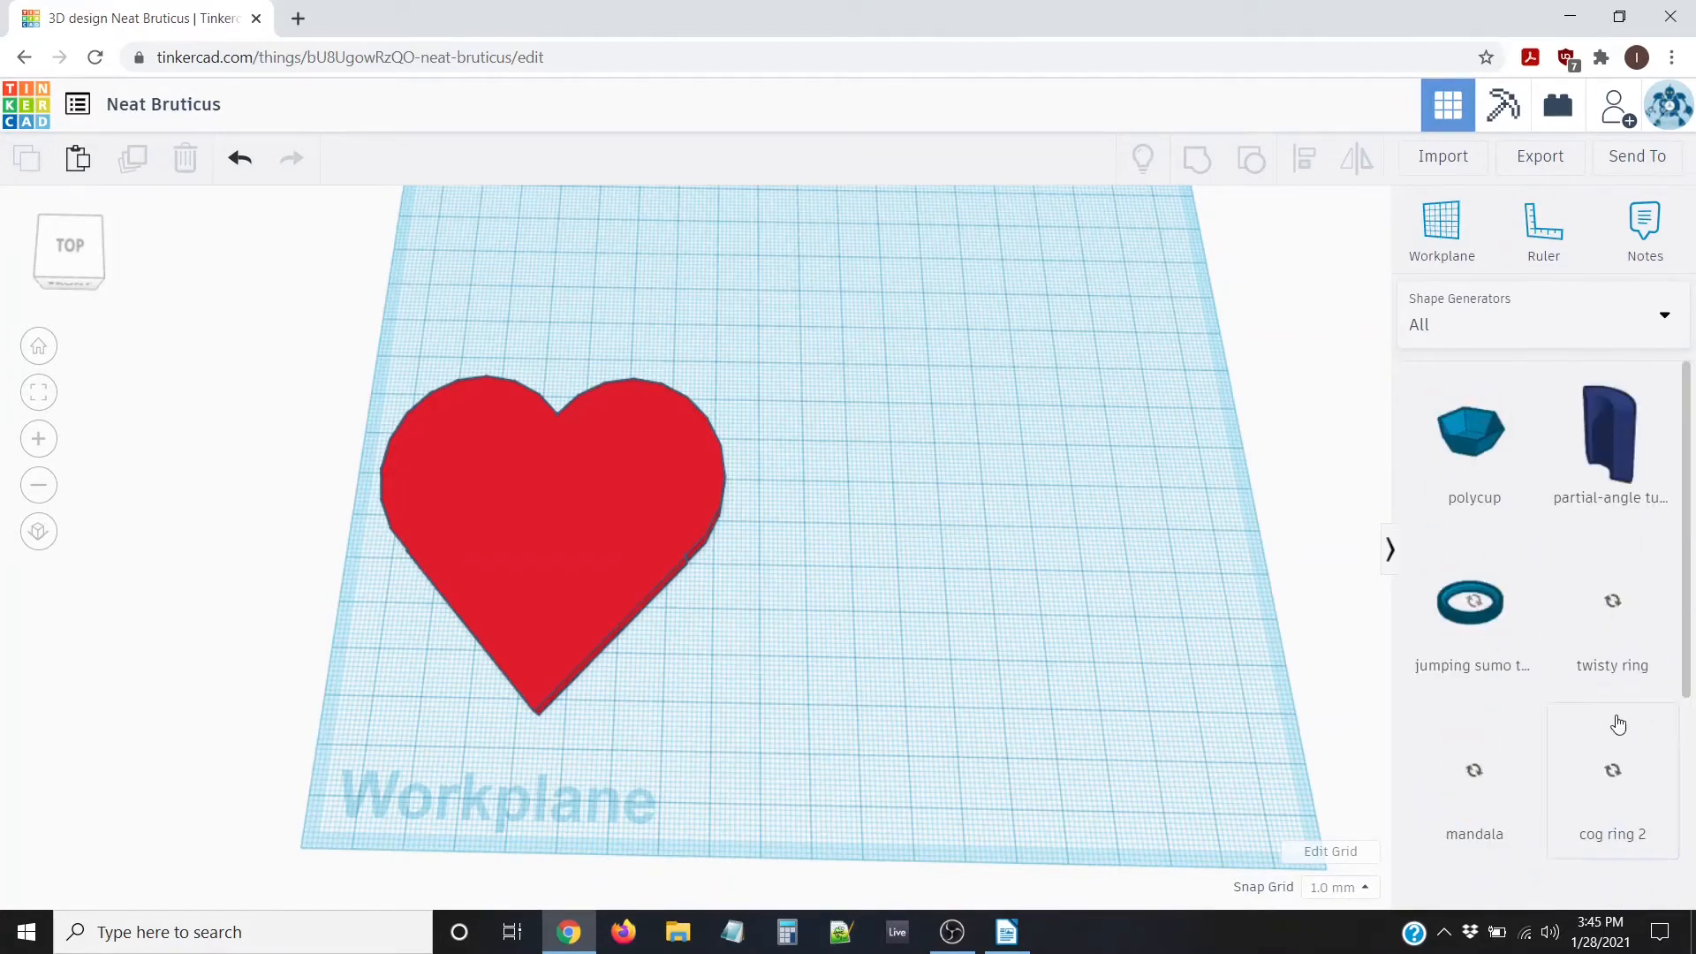
{"action": "scroll", "coordinate": [1620, 723], "scroll_direction": "down", "scroll_amount": 4}
{"action": "left_click", "coordinate": [1623, 890]}
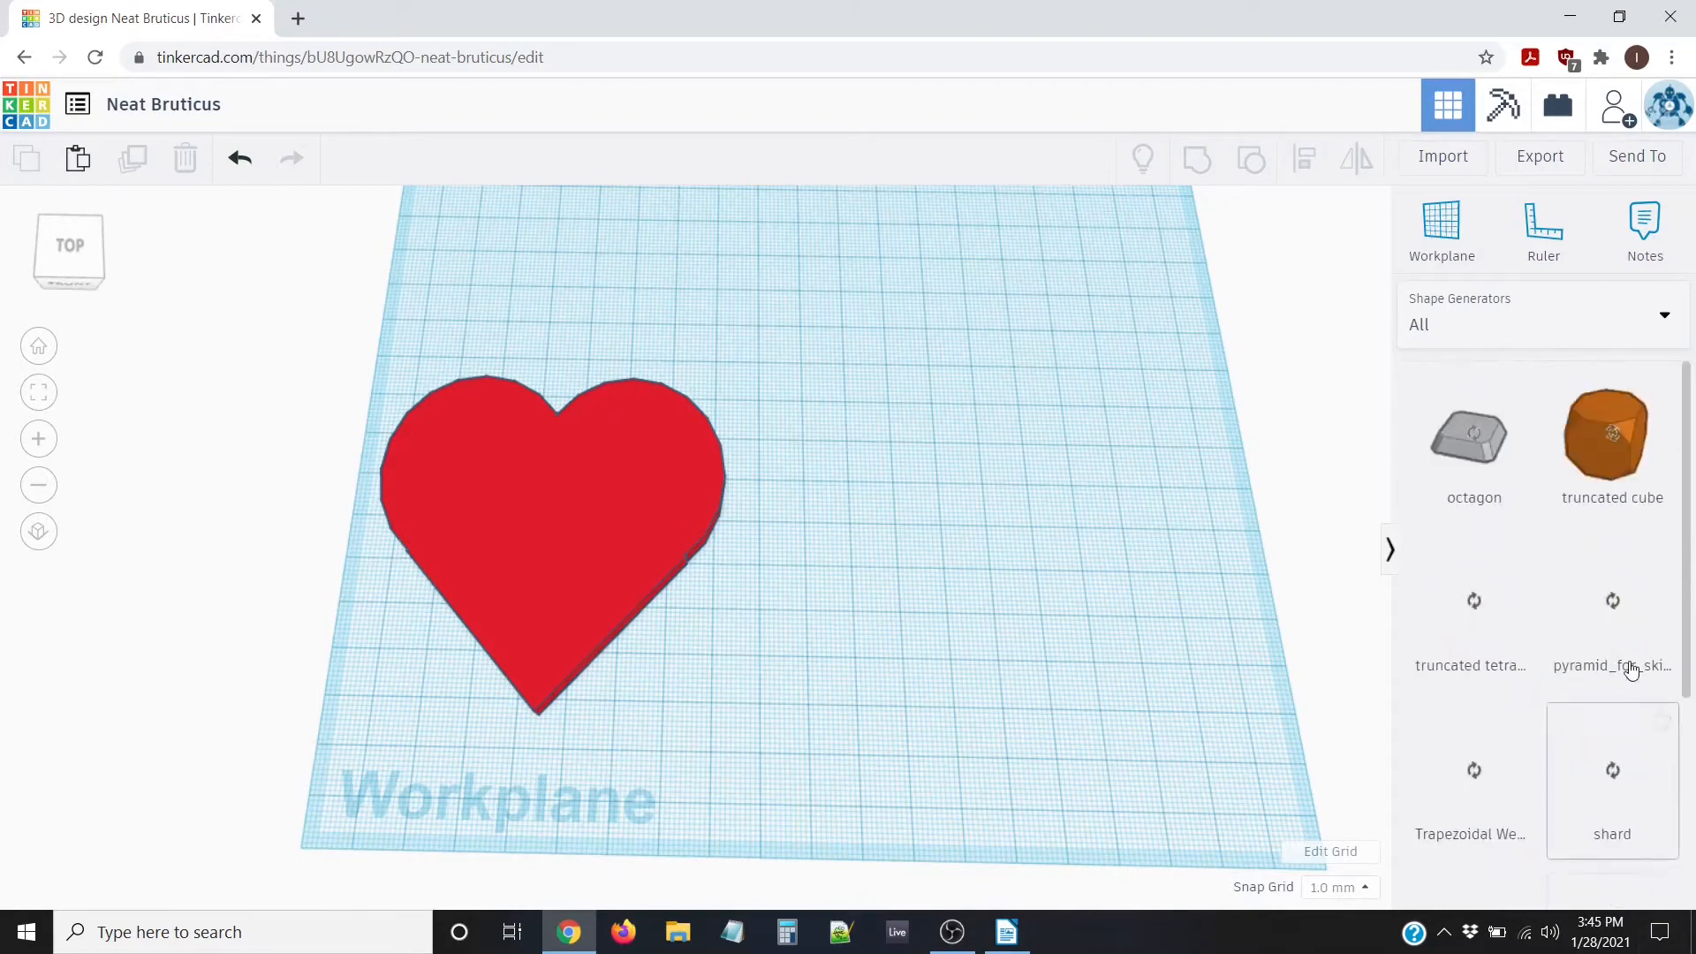
{"action": "scroll", "coordinate": [1638, 909], "scroll_direction": "down", "scroll_amount": 4}
{"action": "left_click", "coordinate": [1628, 890]}
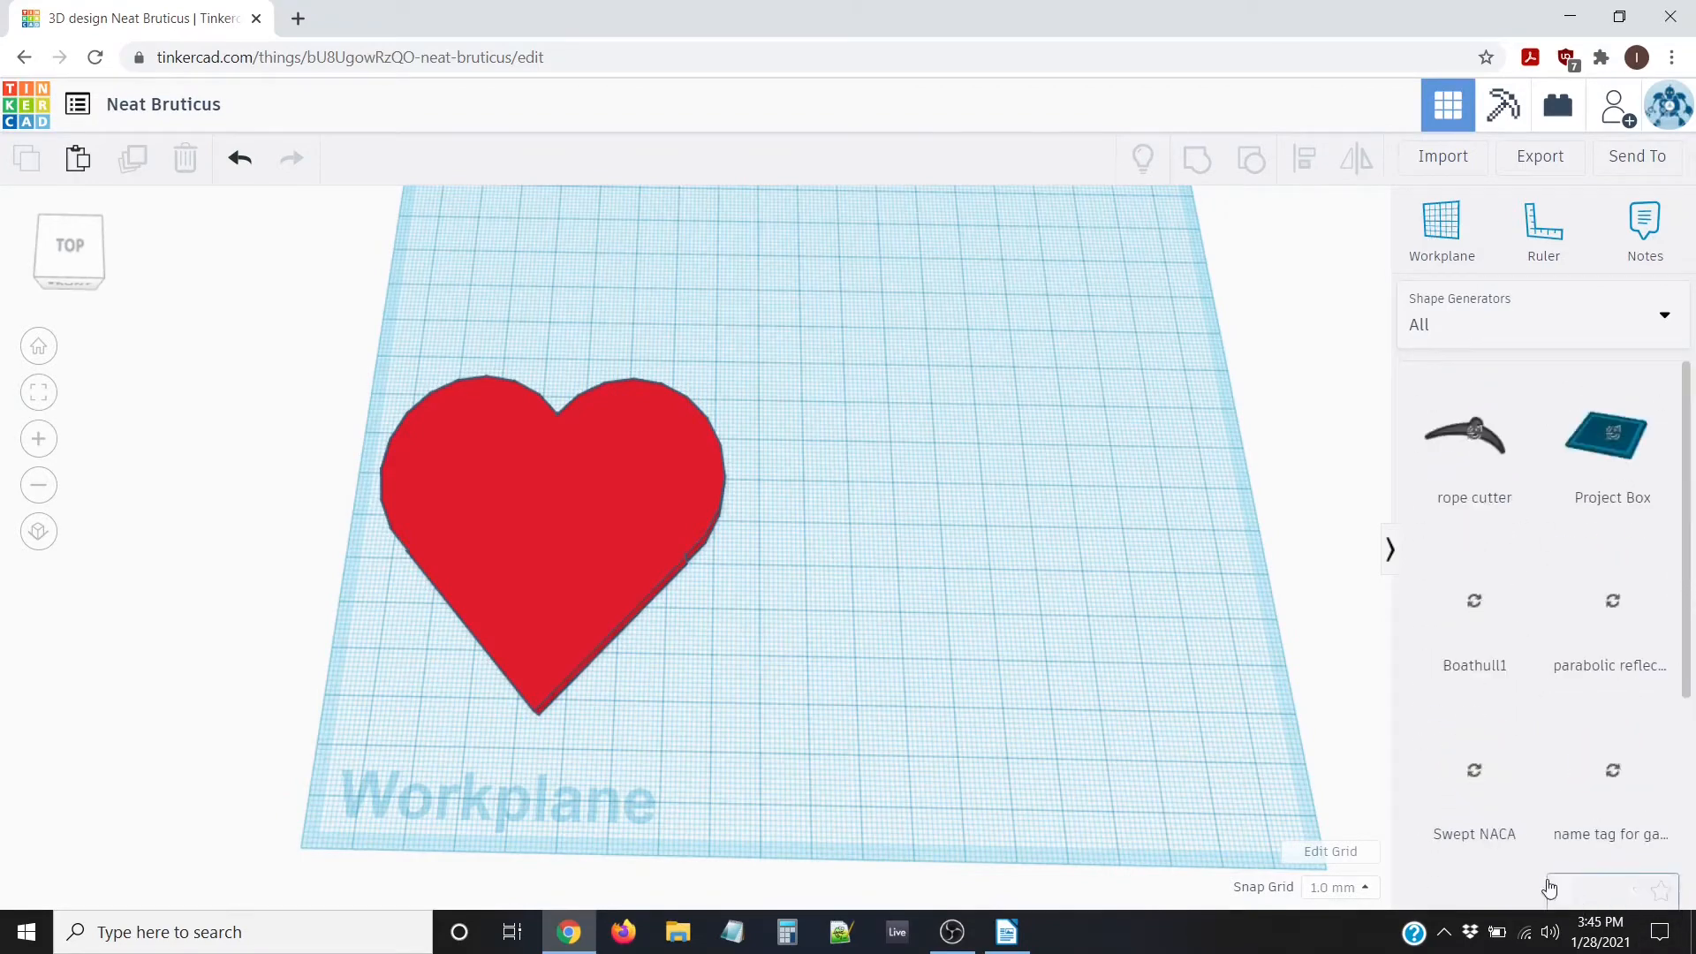
{"action": "scroll", "coordinate": [1537, 892], "scroll_direction": "down", "scroll_amount": 4}
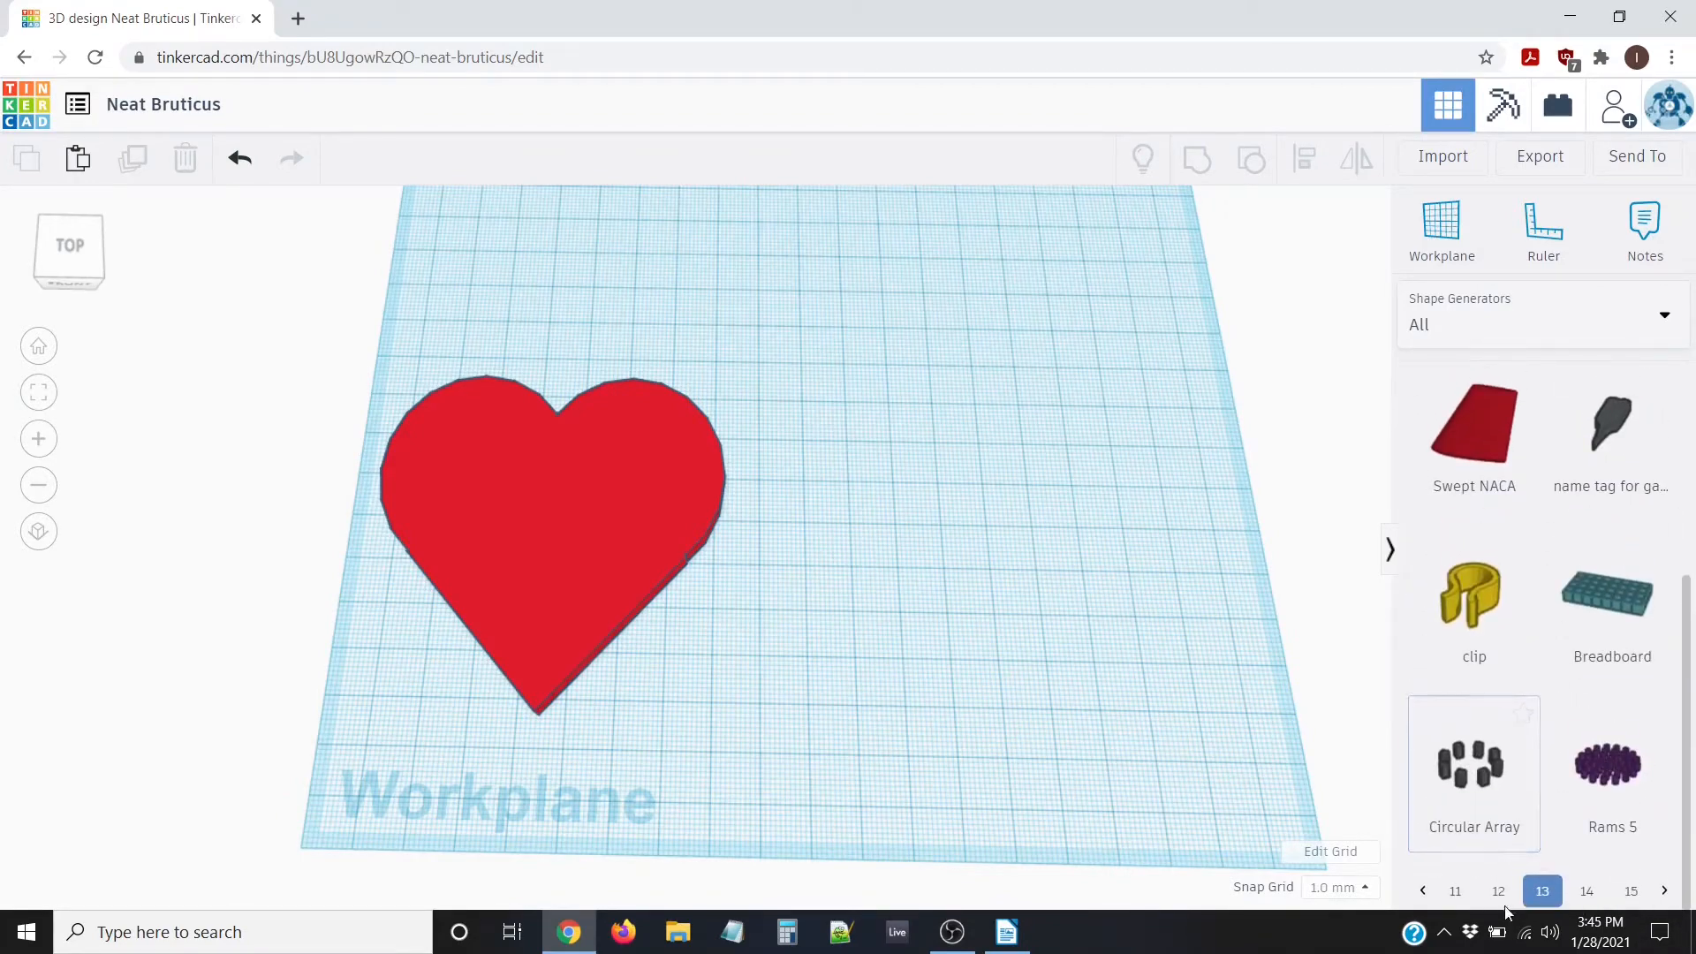
{"action": "left_click", "coordinate": [1586, 890]}
{"action": "scroll", "coordinate": [1581, 895], "scroll_direction": "down", "scroll_amount": 3}
{"action": "scroll", "coordinate": [1581, 883], "scroll_direction": "down", "scroll_amount": 2}
{"action": "scroll", "coordinate": [1554, 618], "scroll_direction": "up", "scroll_amount": 5}
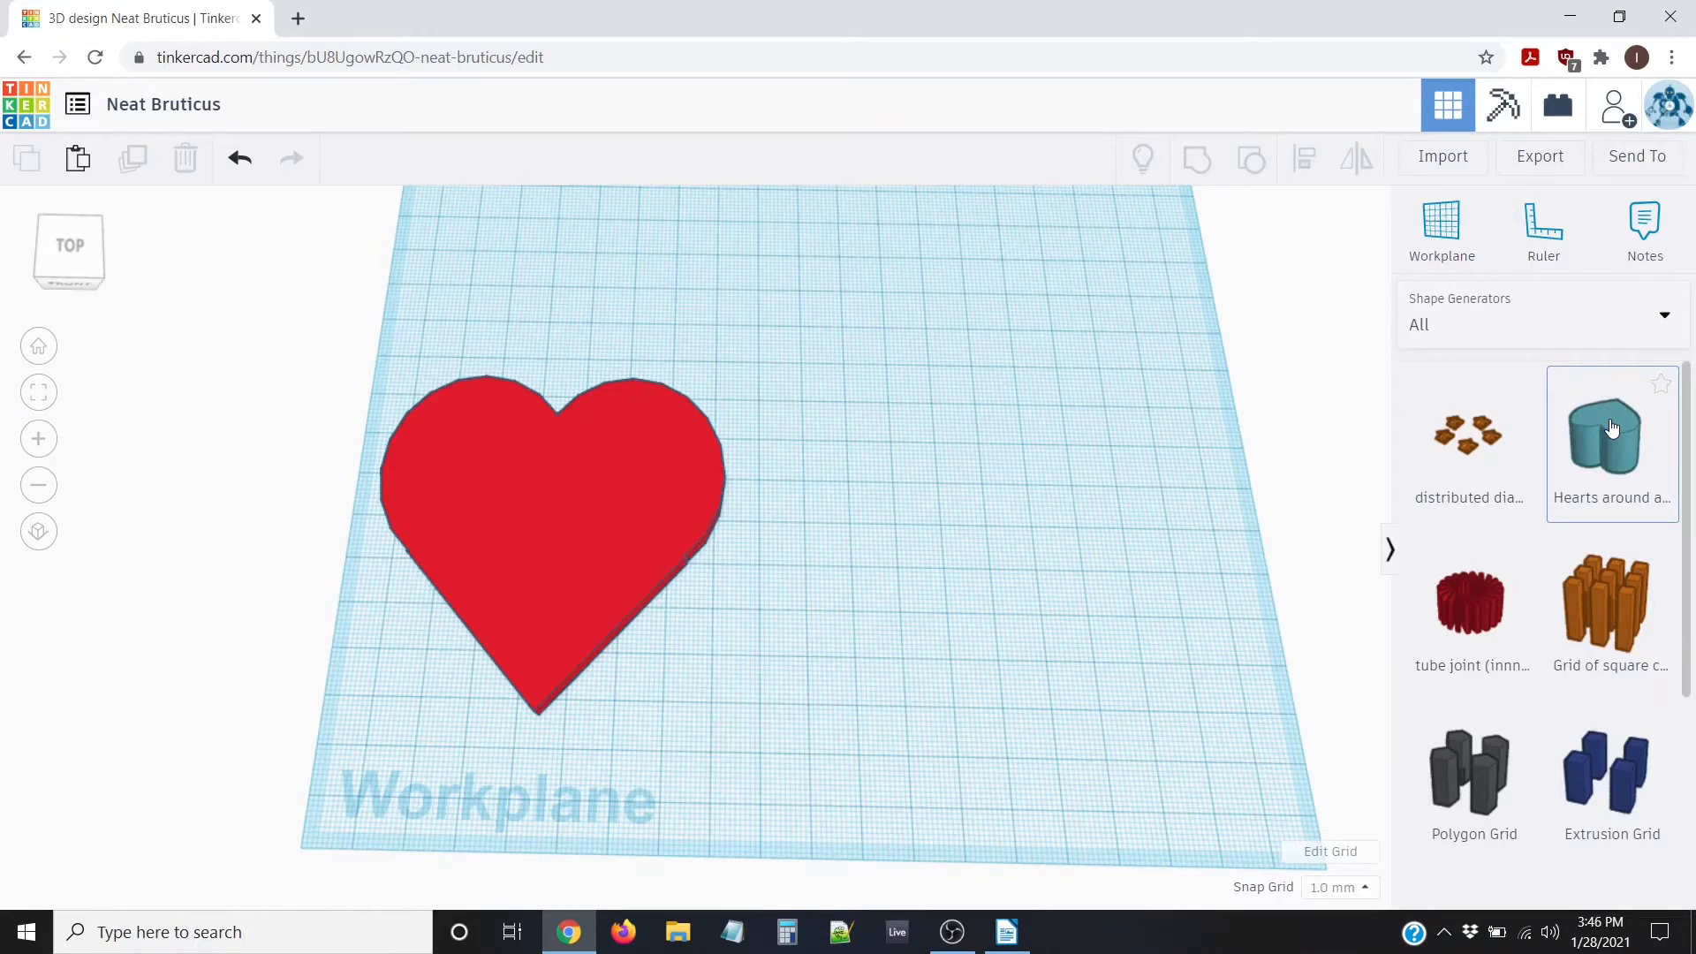
Place the 'Hearts around…' generator beside the big heart and rotate it -45°
{"action": "left_click_drag", "start_coordinate": [1613, 430], "coordinate": [861, 512]}
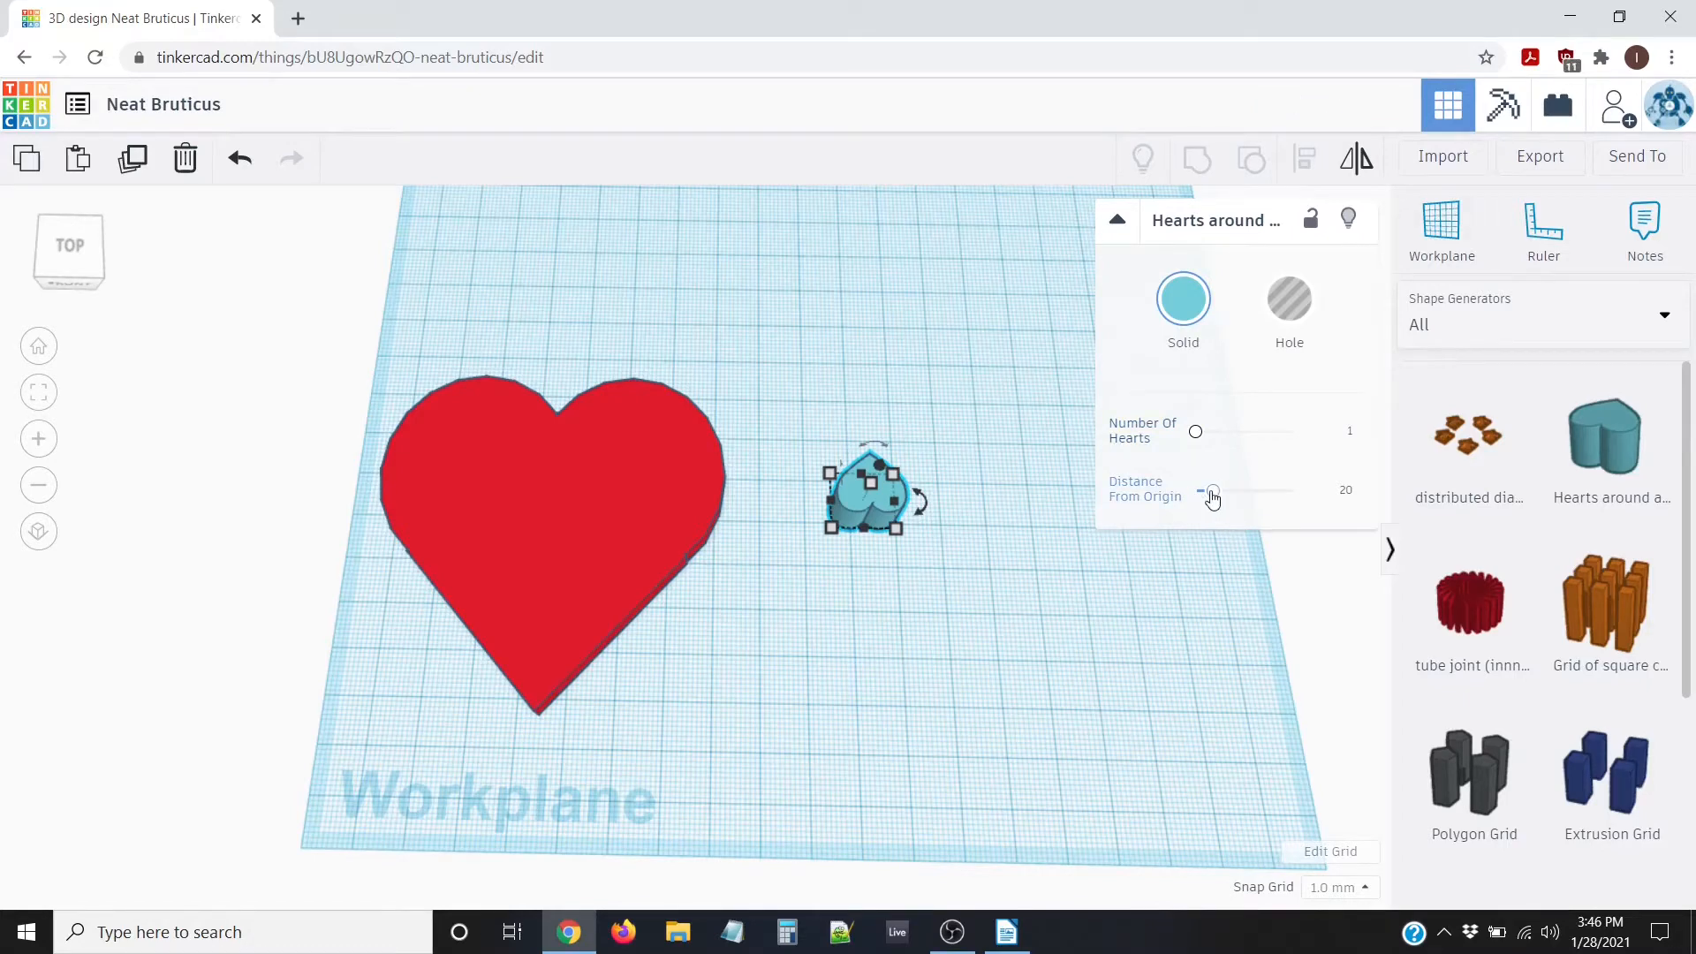
{"action": "mouse_move", "coordinate": [921, 499]}
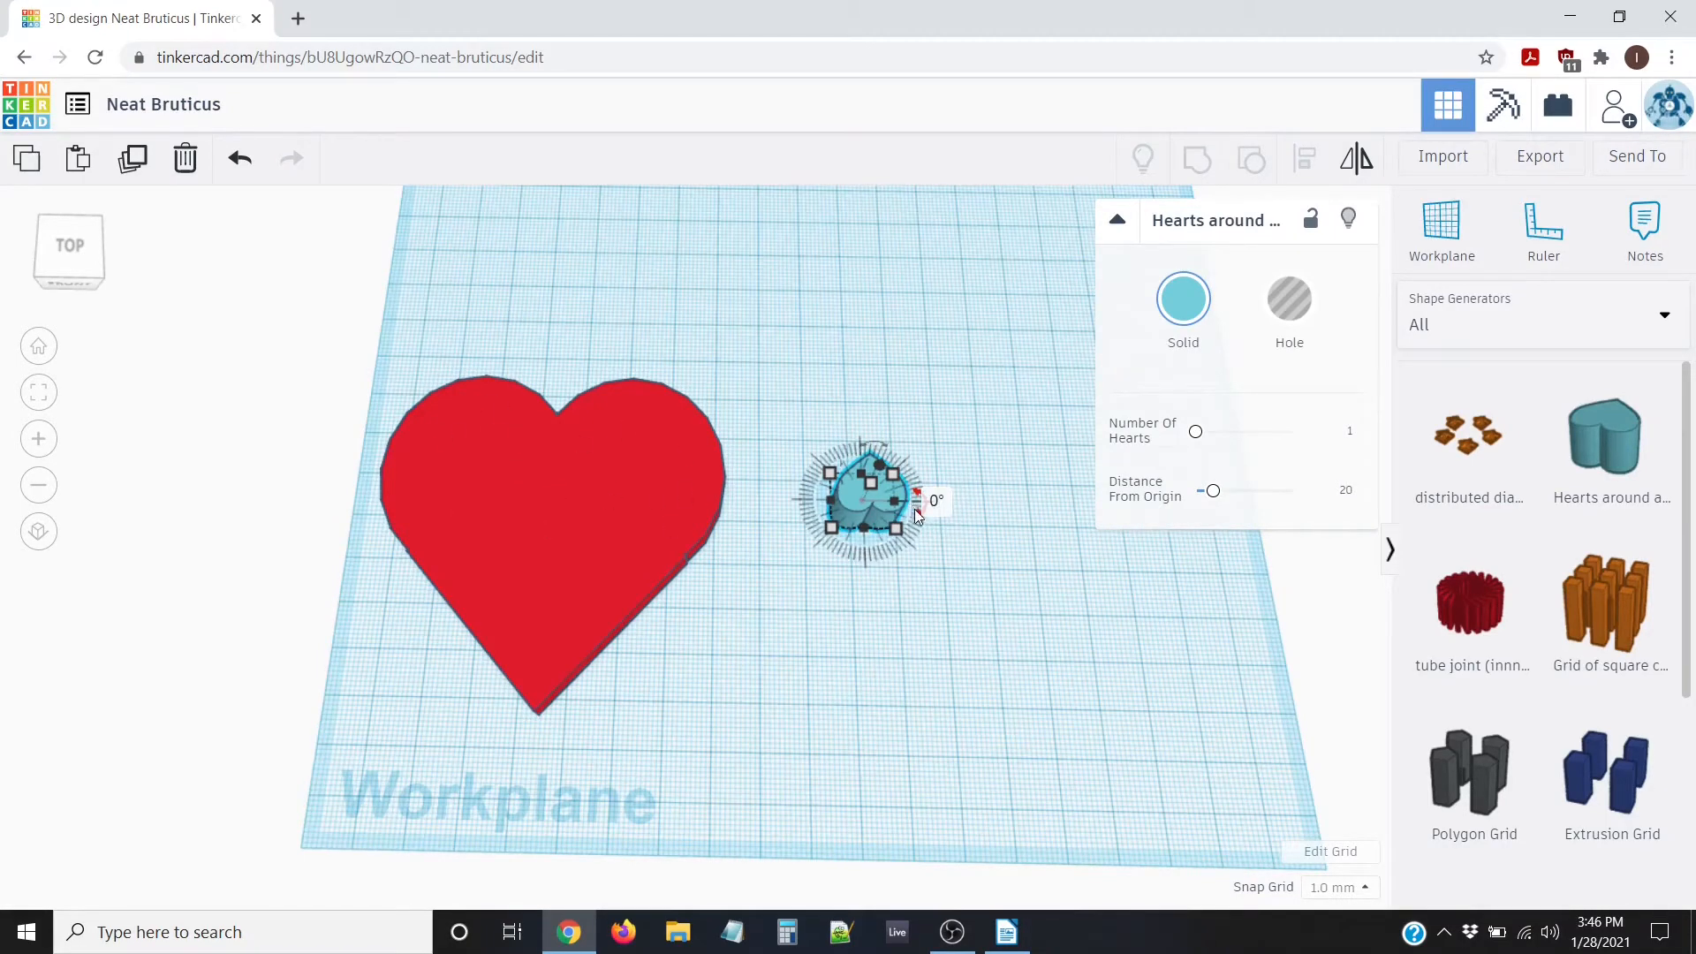
{"action": "left_click_drag", "start_coordinate": [918, 507], "coordinate": [833, 509]}
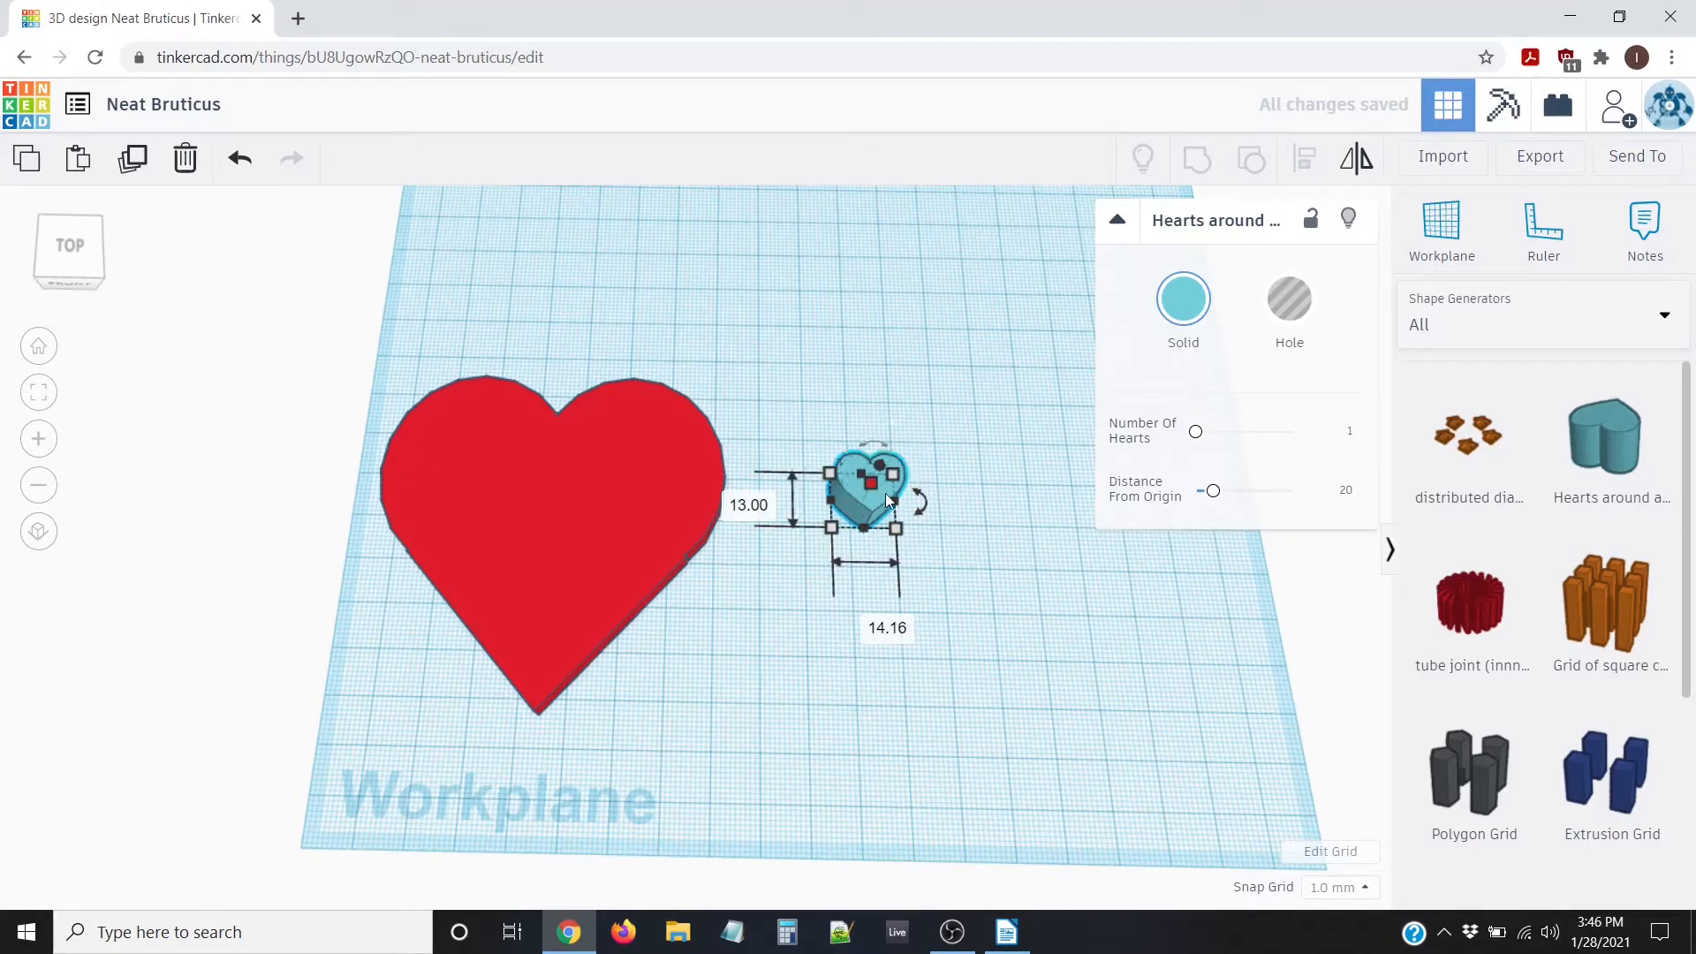
Set the ring to 10 hearts with a distance from origin of 25
{"action": "left_click", "coordinate": [1353, 433]}
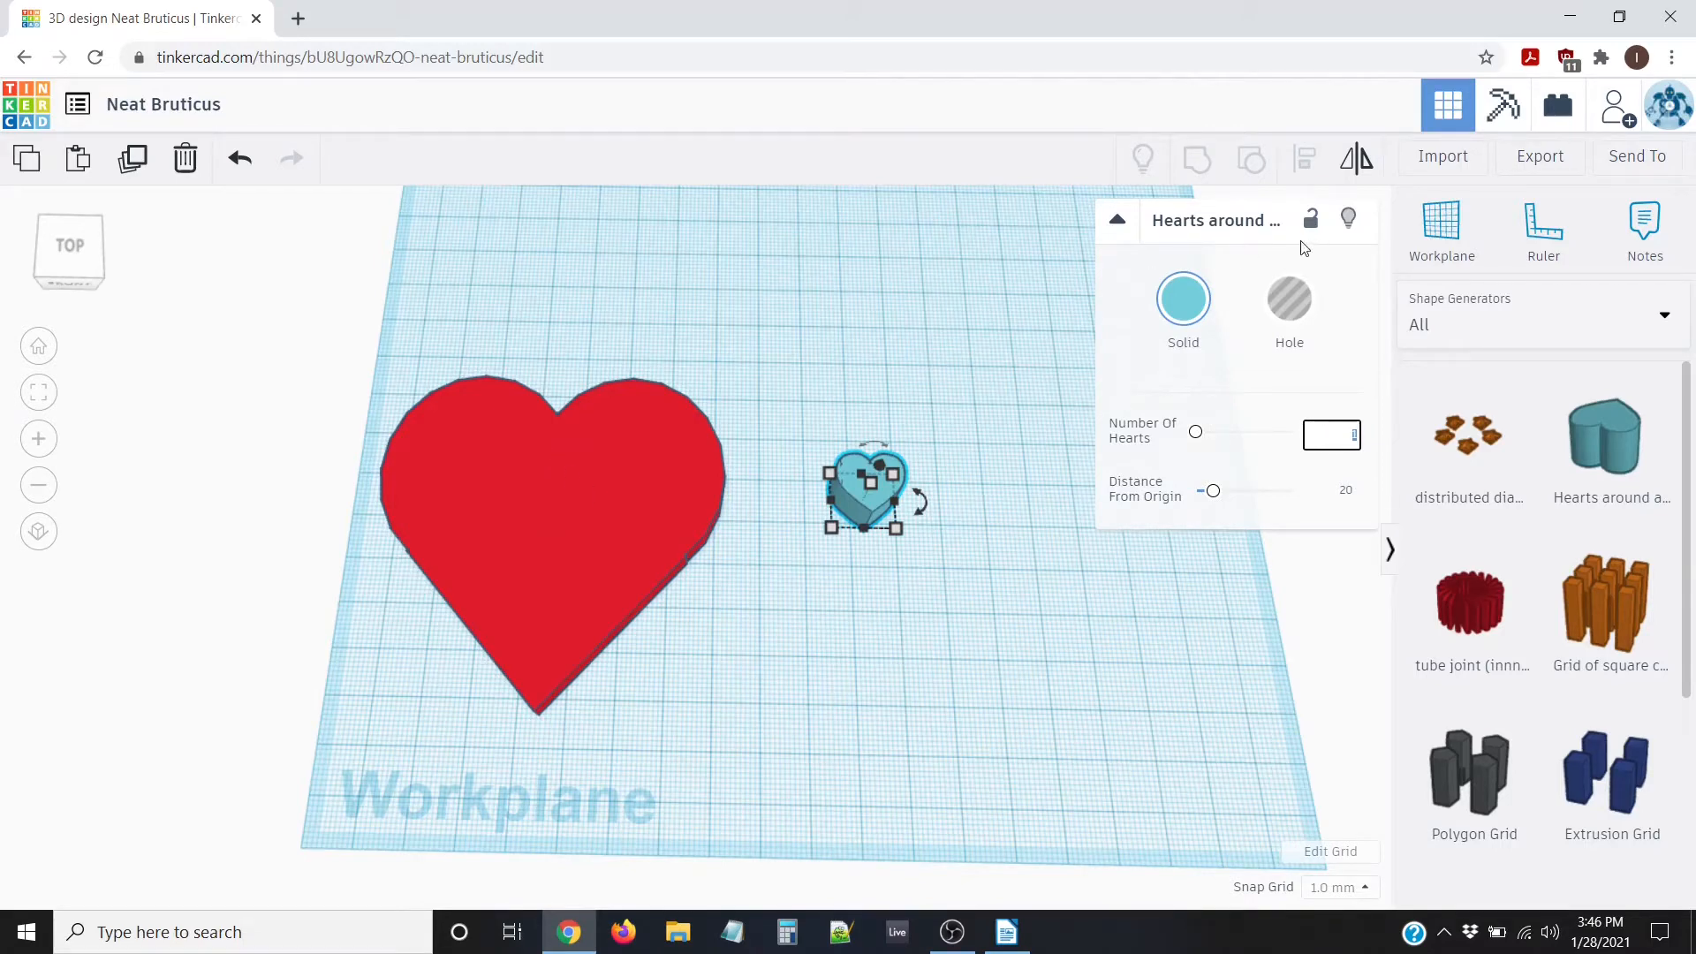
{"action": "left_click", "coordinate": [1354, 435]}
{"action": "left_click", "coordinate": [1349, 492]}
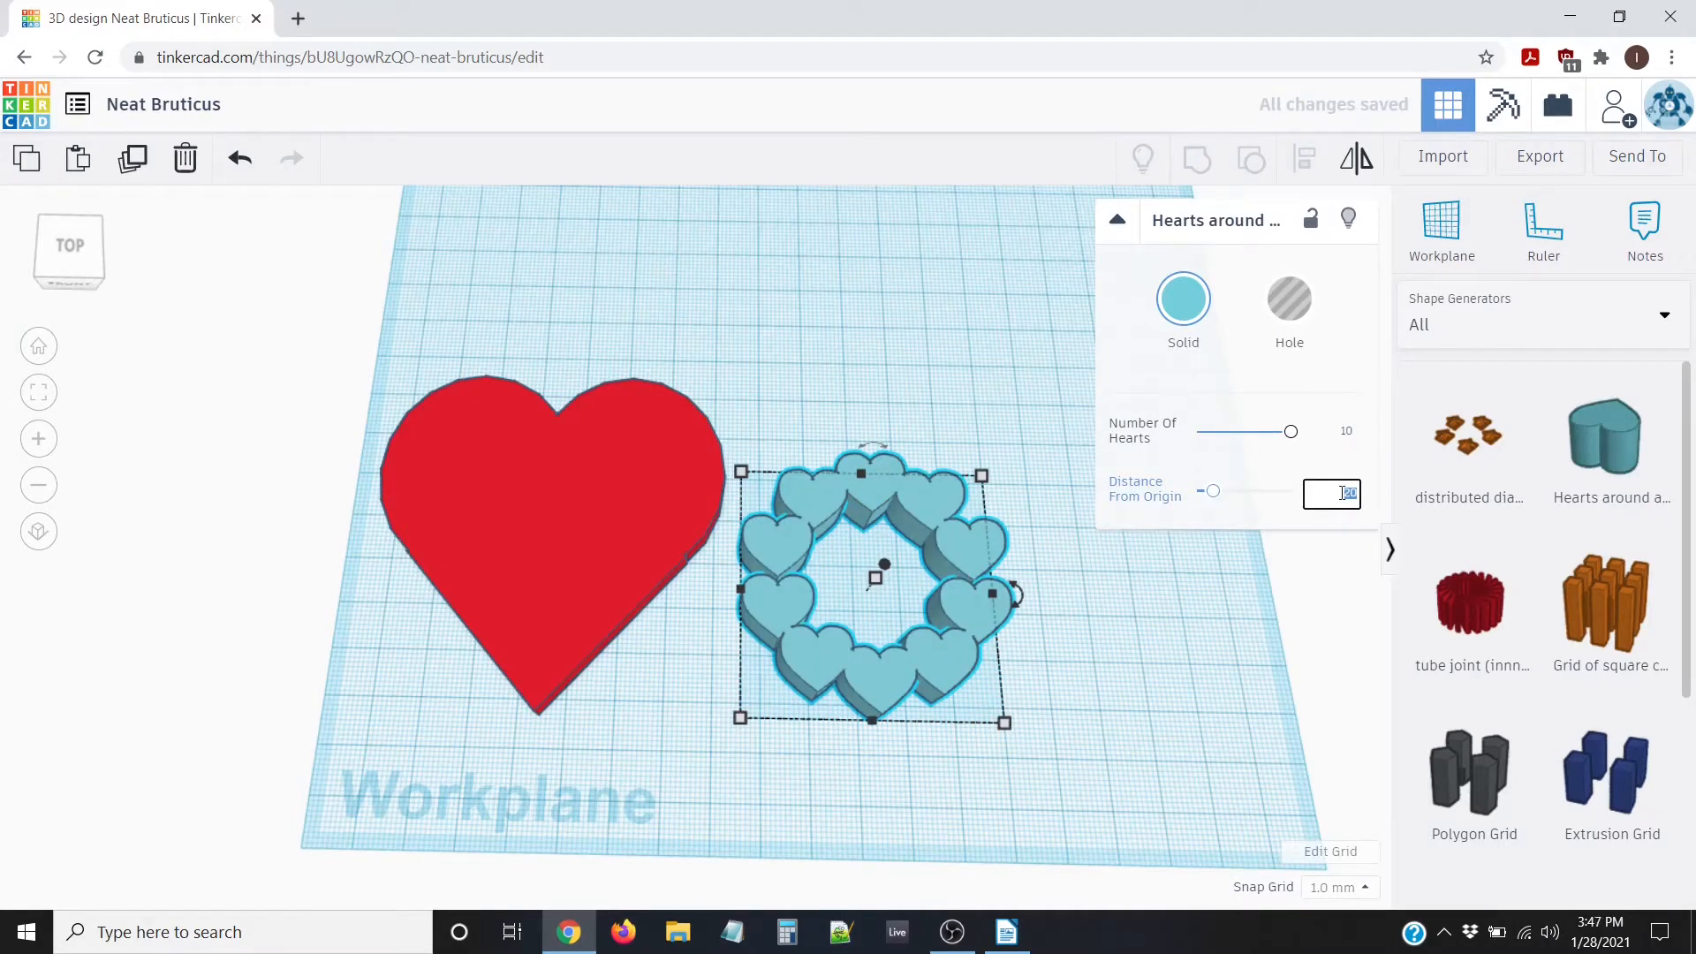
{"action": "type", "text": "4"}
{"action": "key", "text": "Return"}
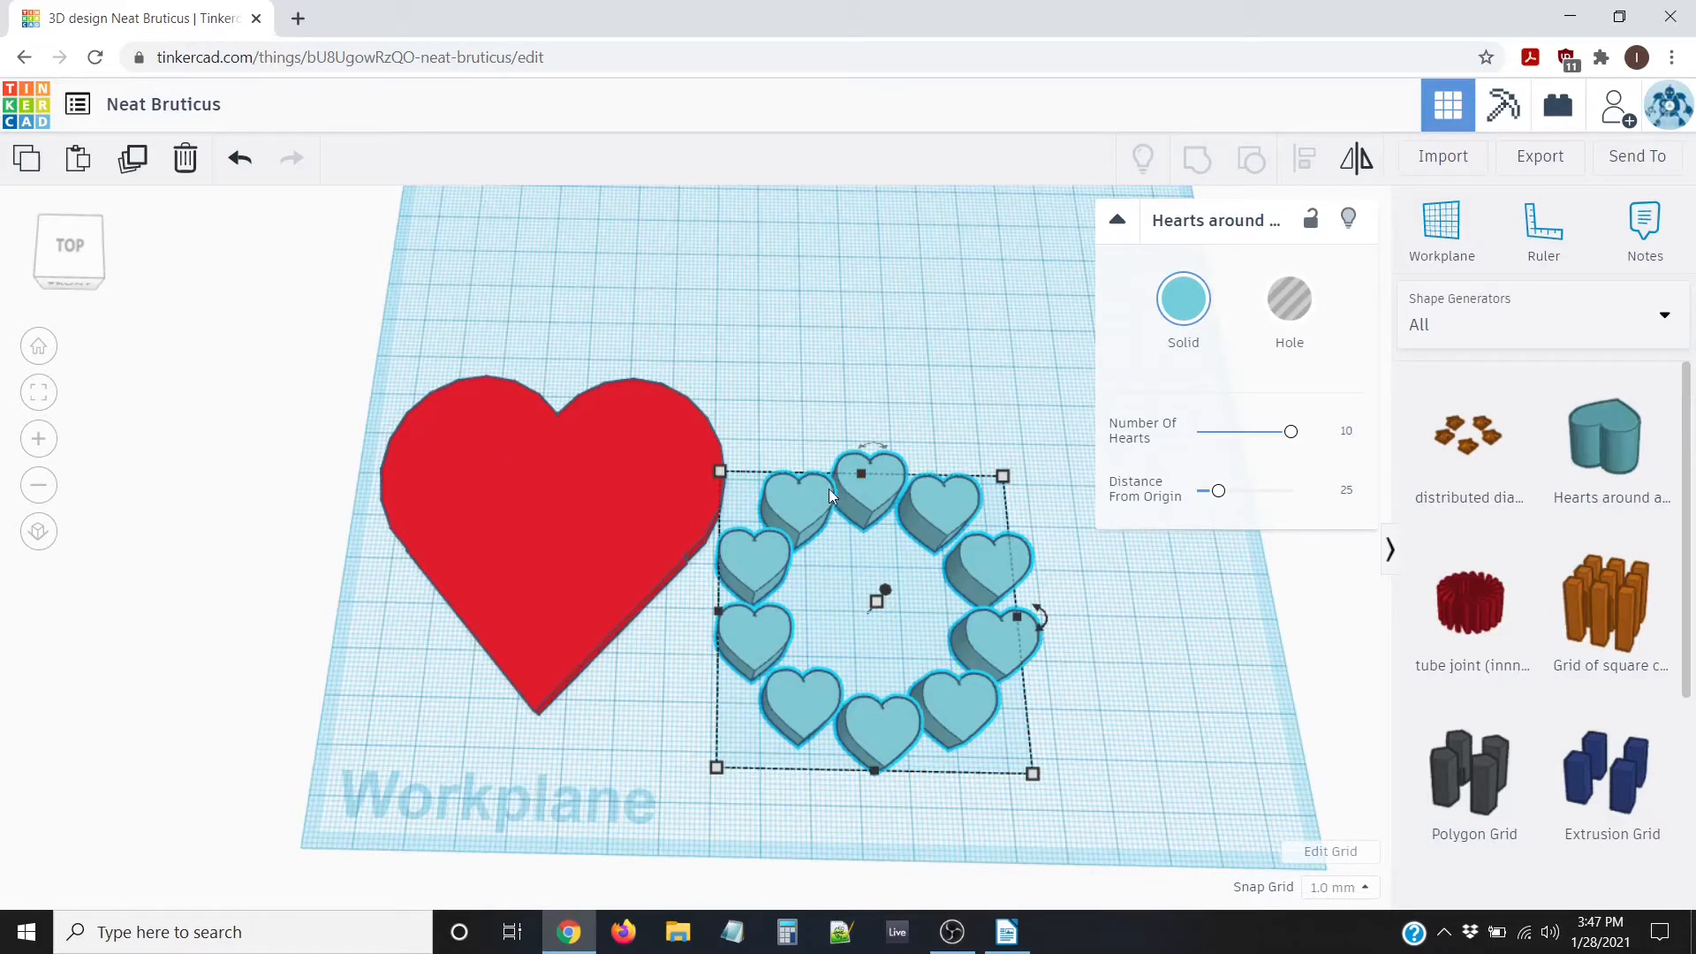
Change the ten-heart ring's colour from teal to the dark red preset
{"action": "left_click", "coordinate": [1184, 298]}
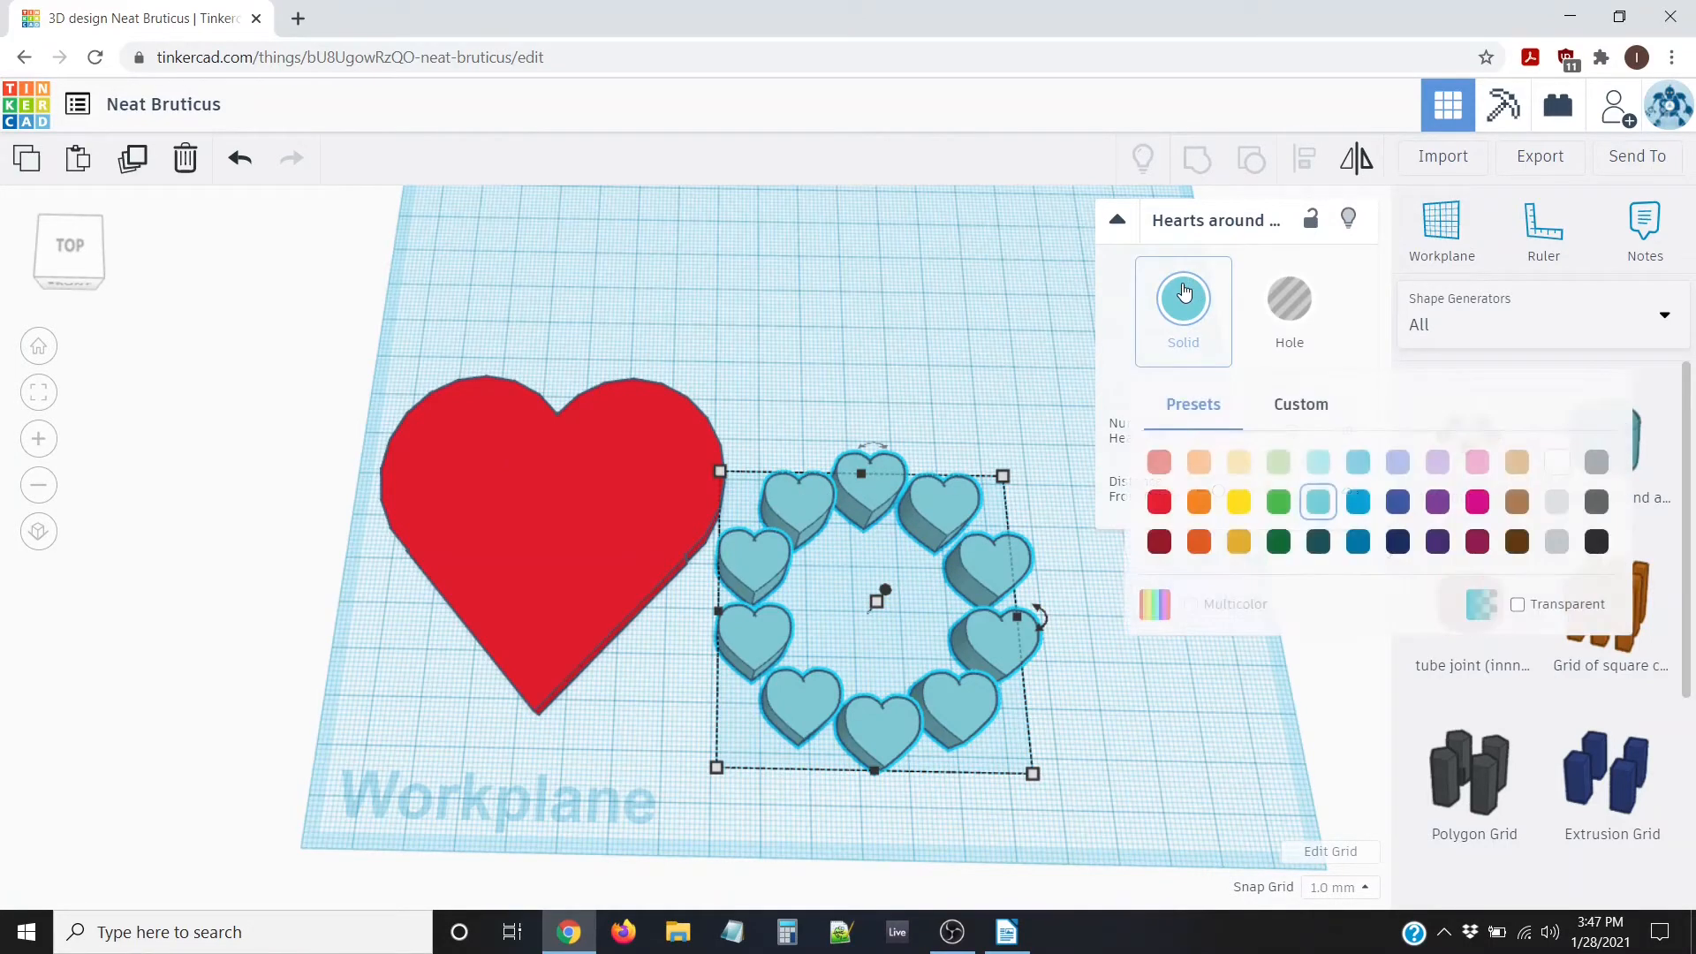
{"action": "left_click", "coordinate": [1161, 543]}
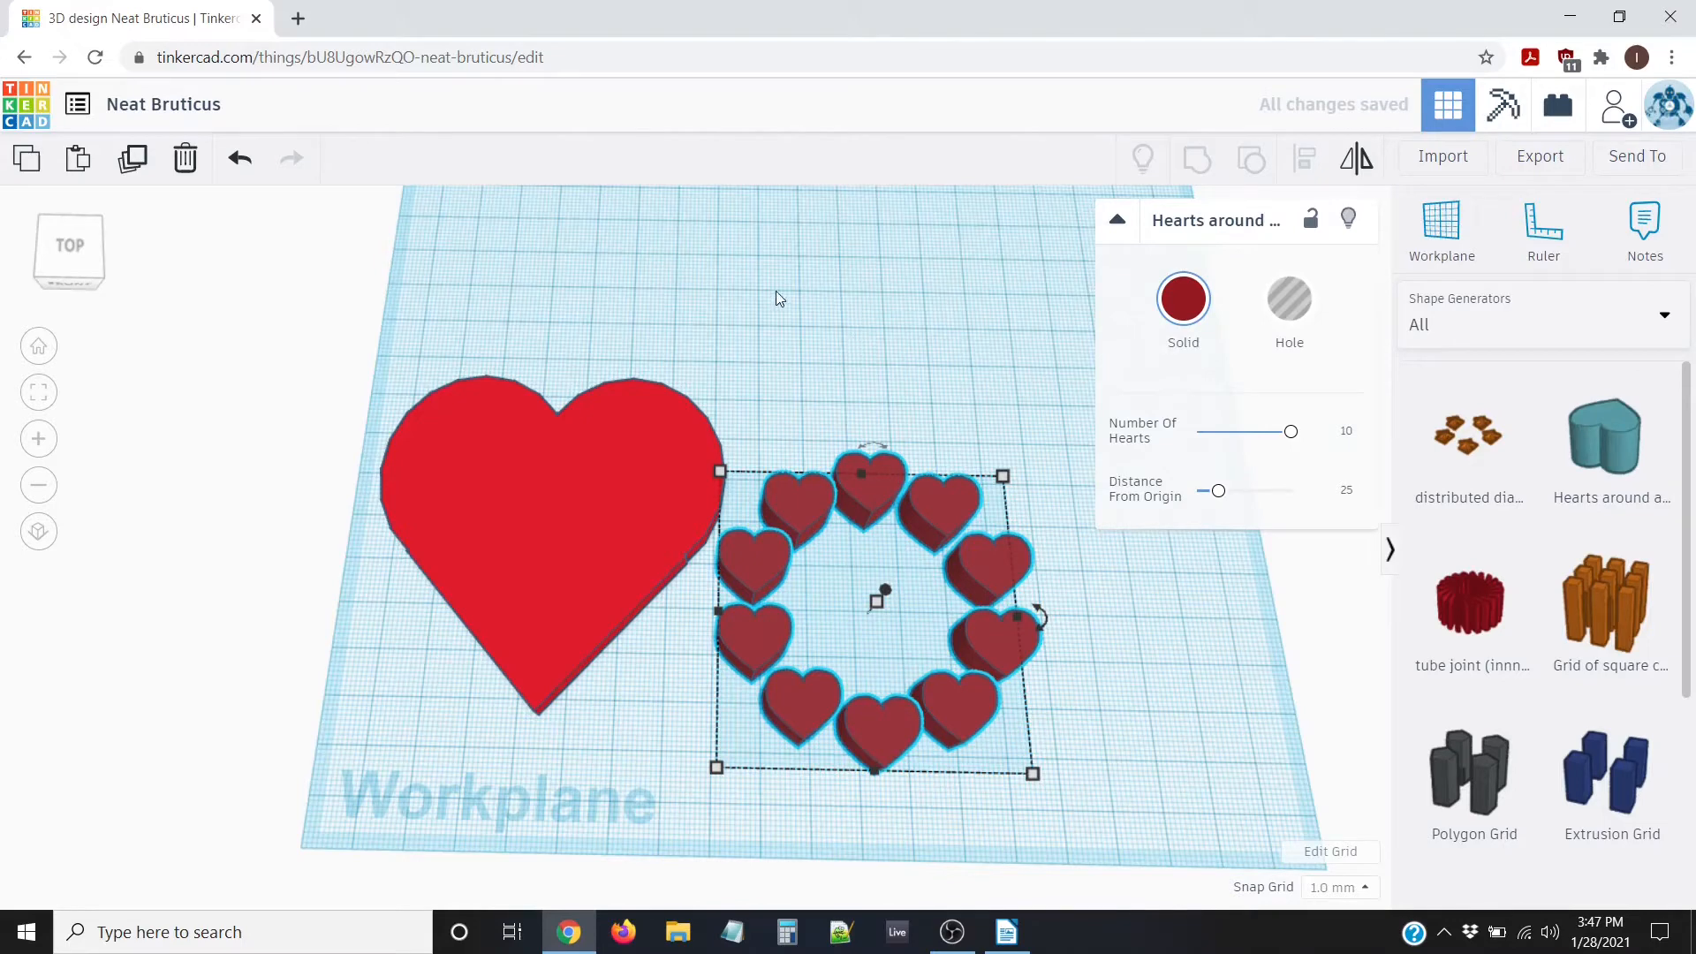
{"action": "left_click", "coordinate": [804, 251]}
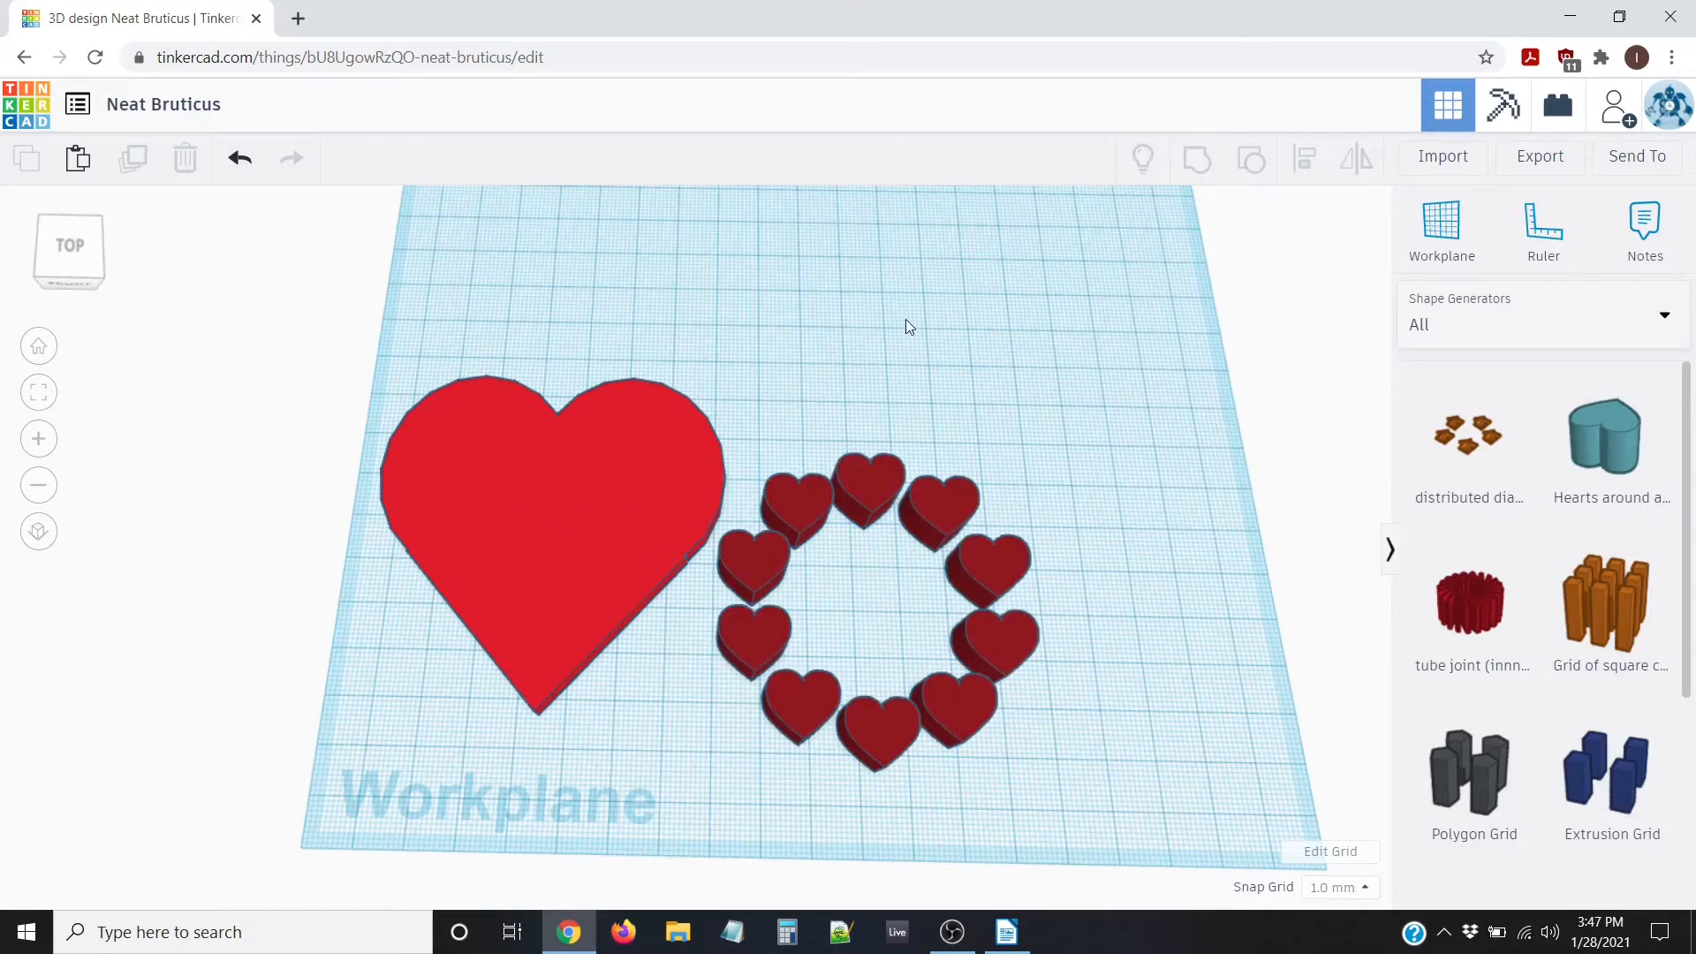
Select the big heart and the ring together and align the ring centred on it
{"action": "left_click", "coordinate": [799, 515]}
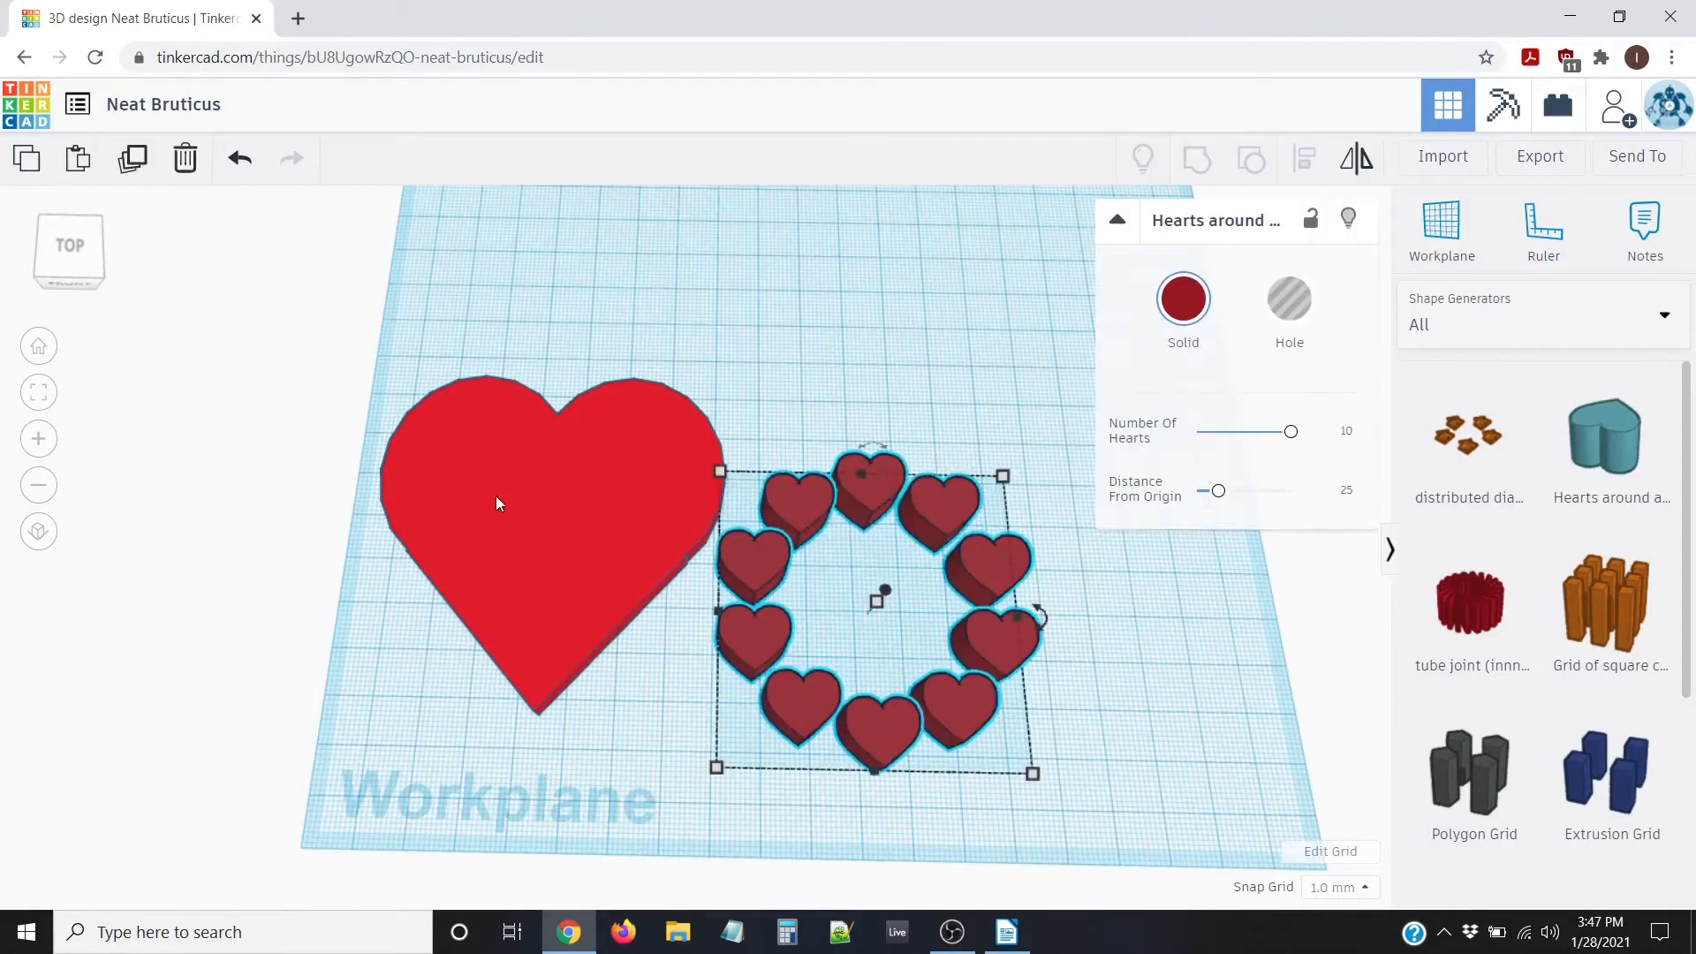
{"action": "left_click", "coordinate": [511, 473]}
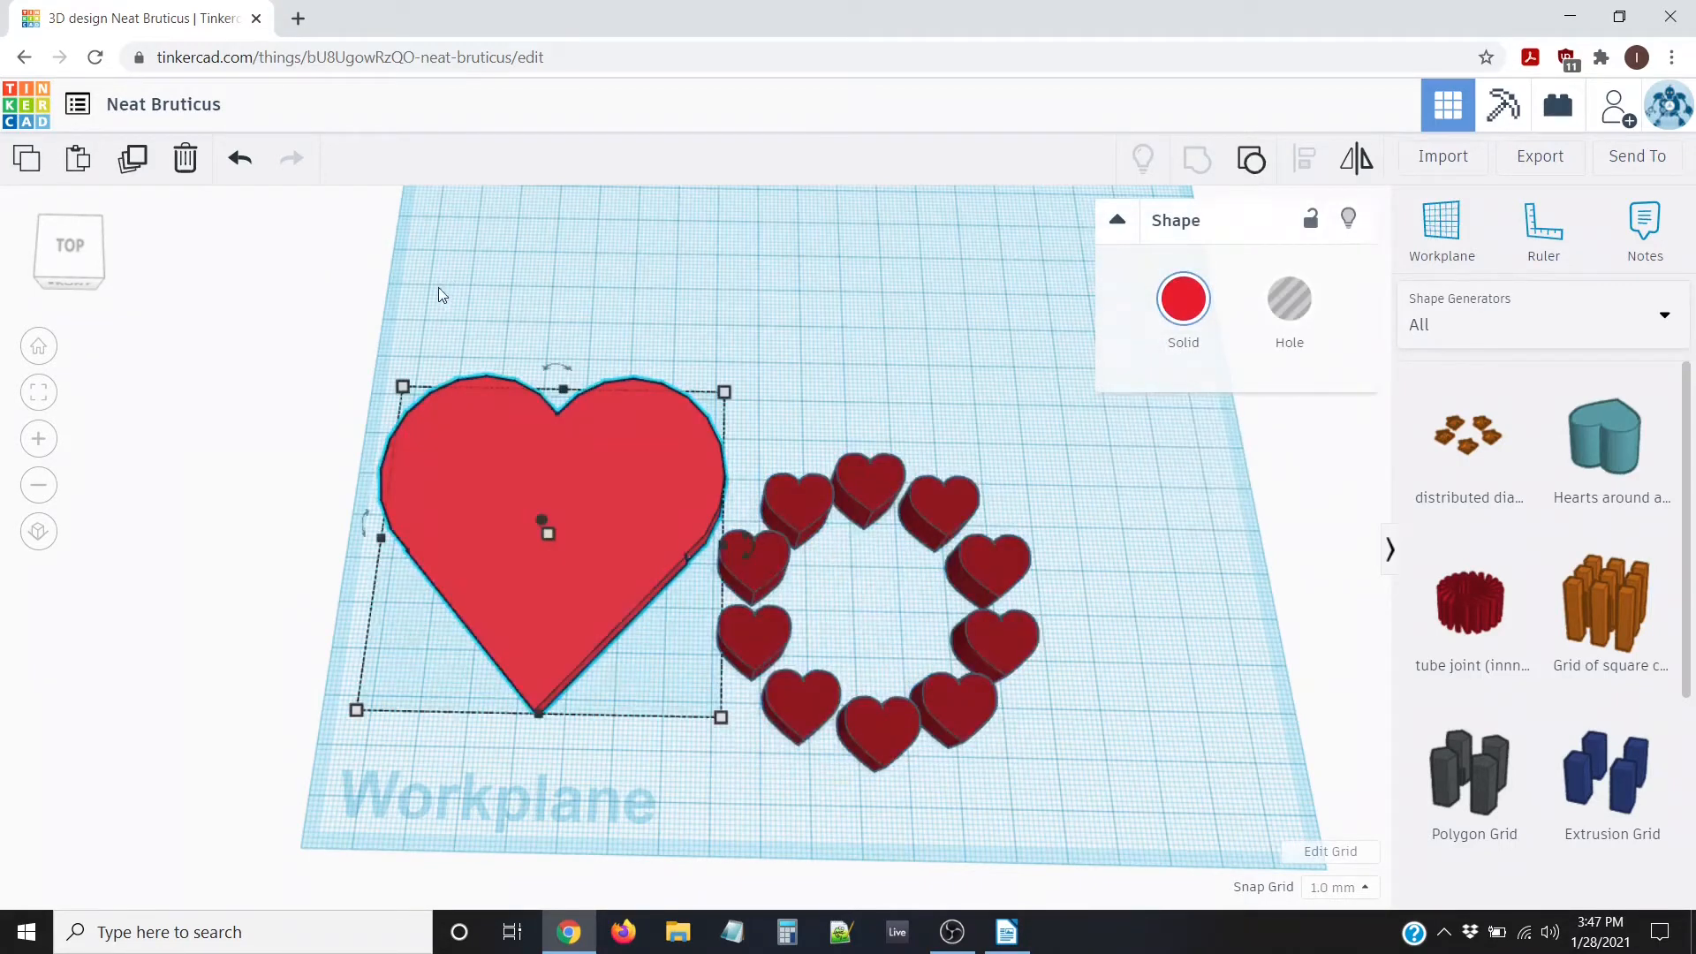
{"action": "left_click_drag", "start_coordinate": [335, 332], "coordinate": [1123, 797]}
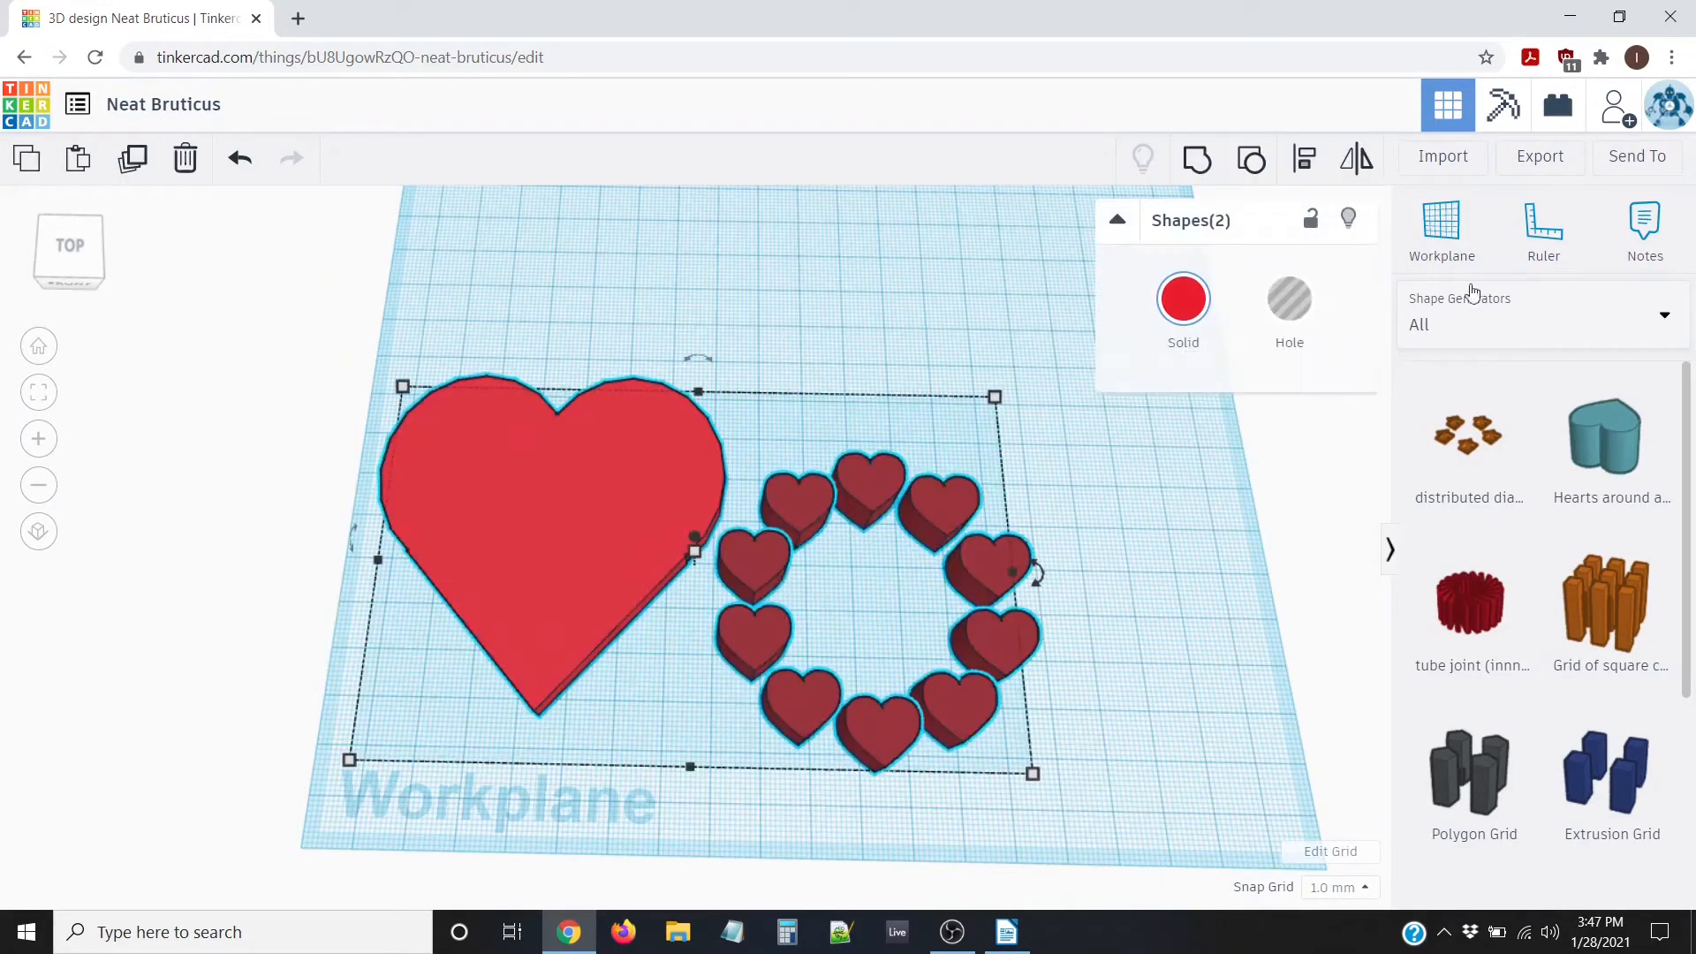
{"action": "left_click", "coordinate": [1302, 163]}
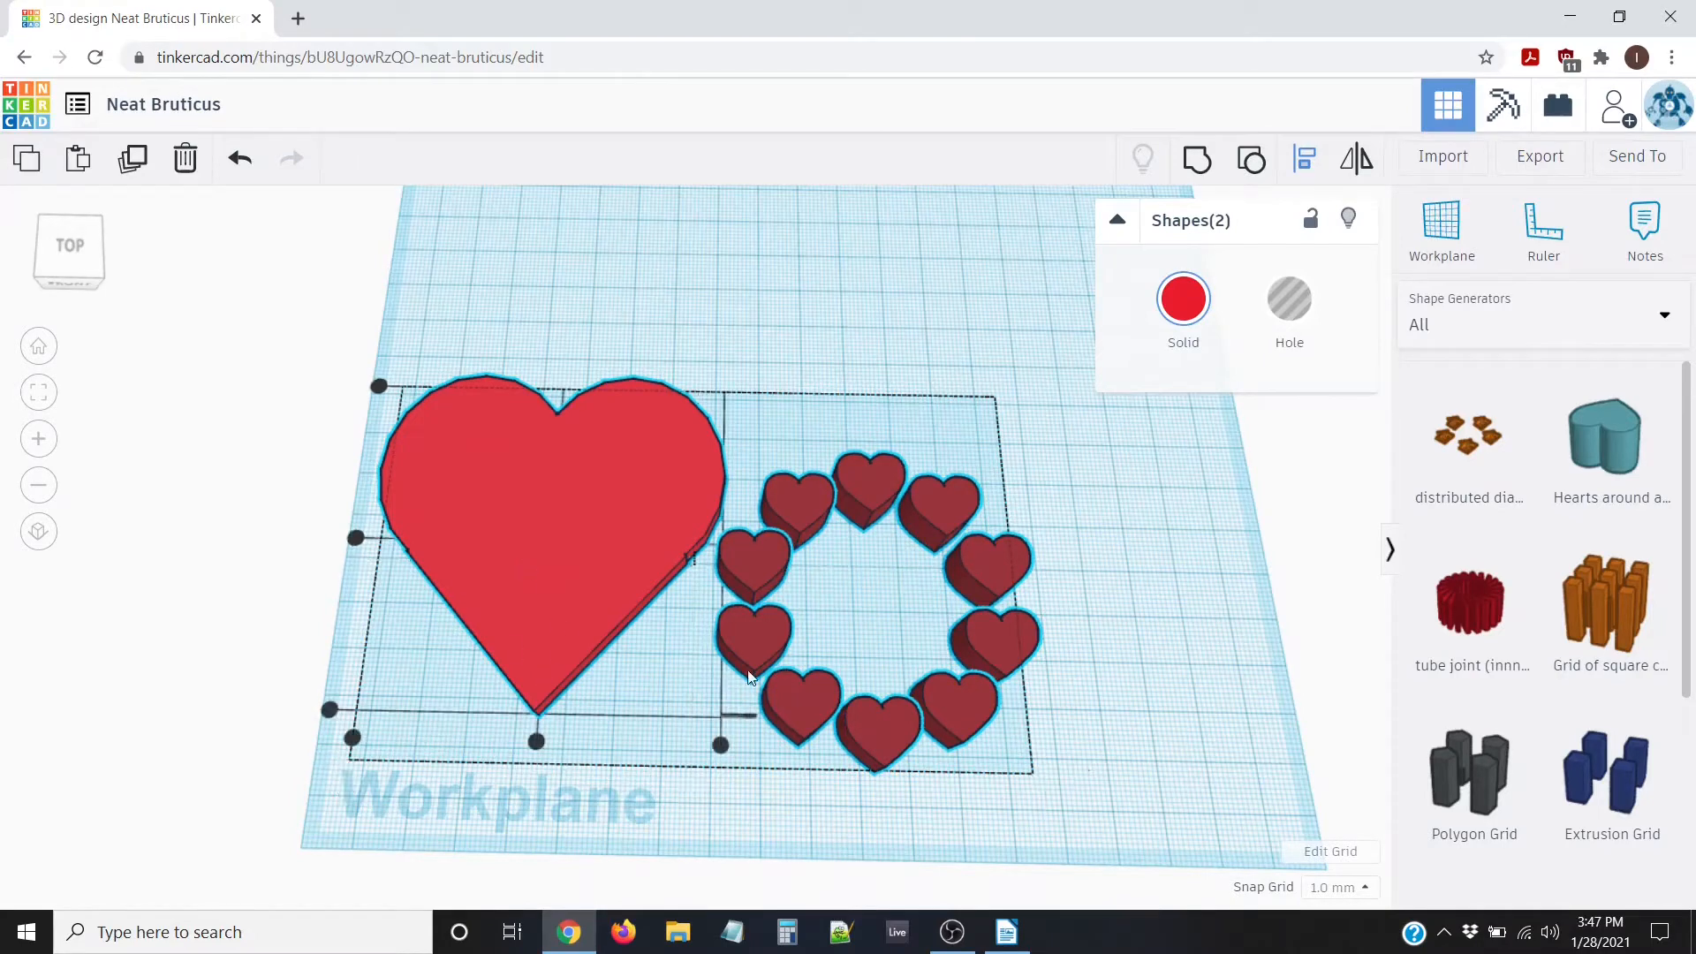
{"action": "left_click", "coordinate": [536, 741]}
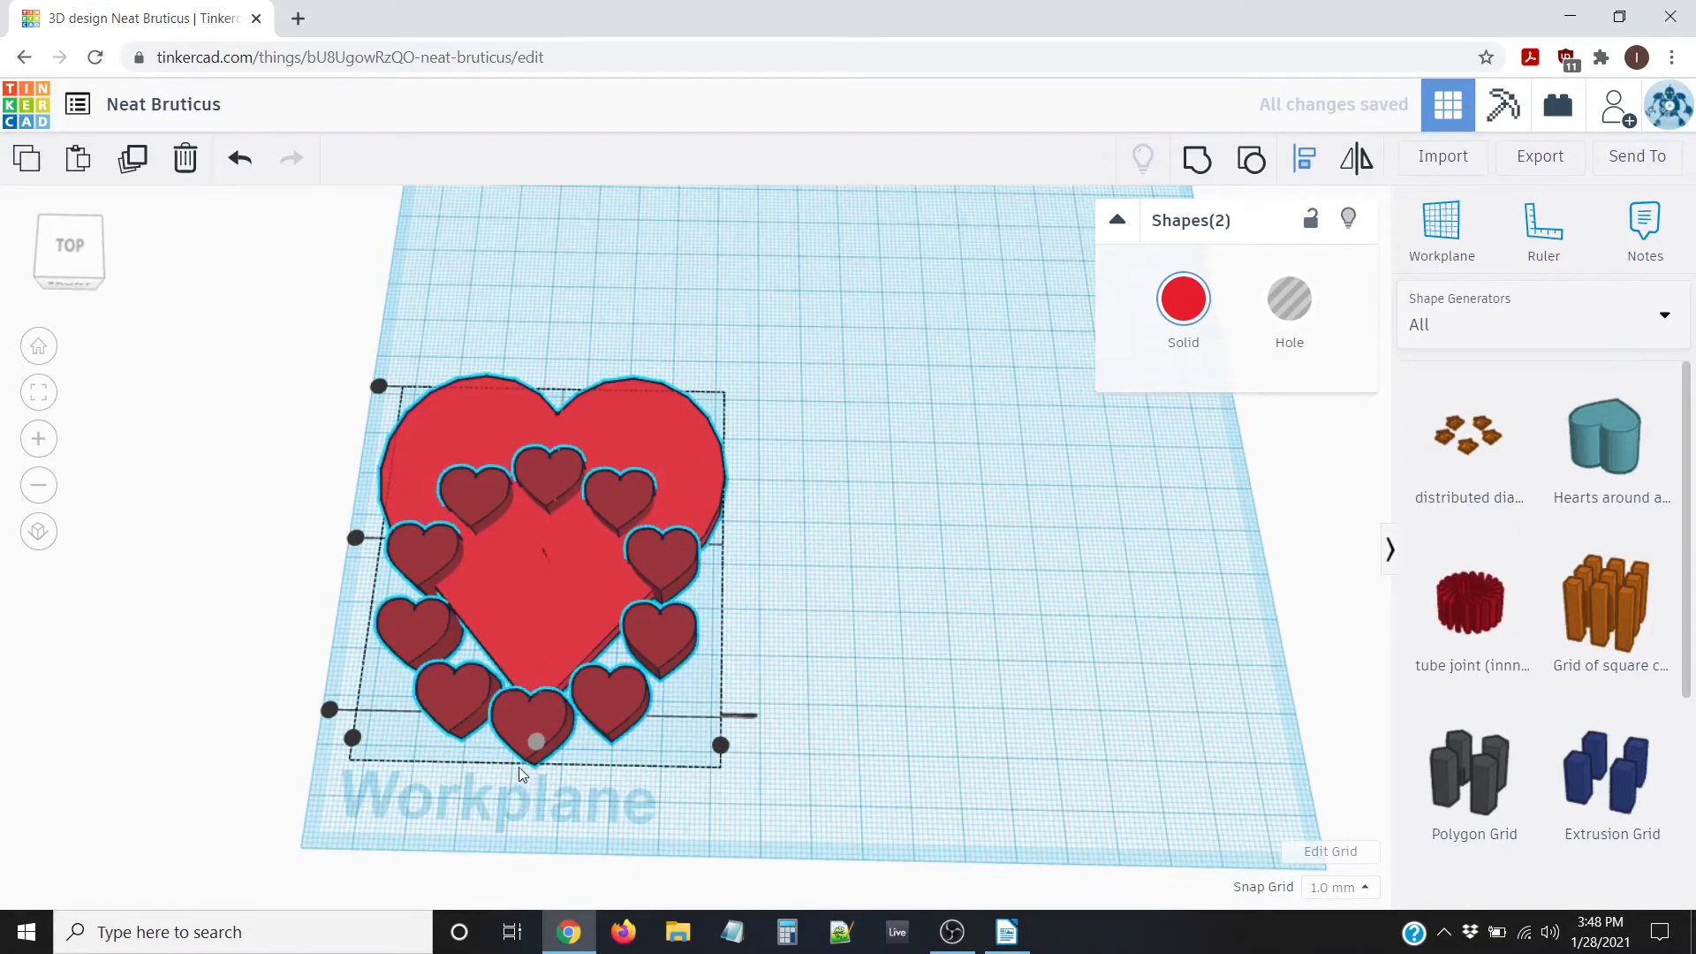
{"action": "left_click", "coordinate": [356, 539]}
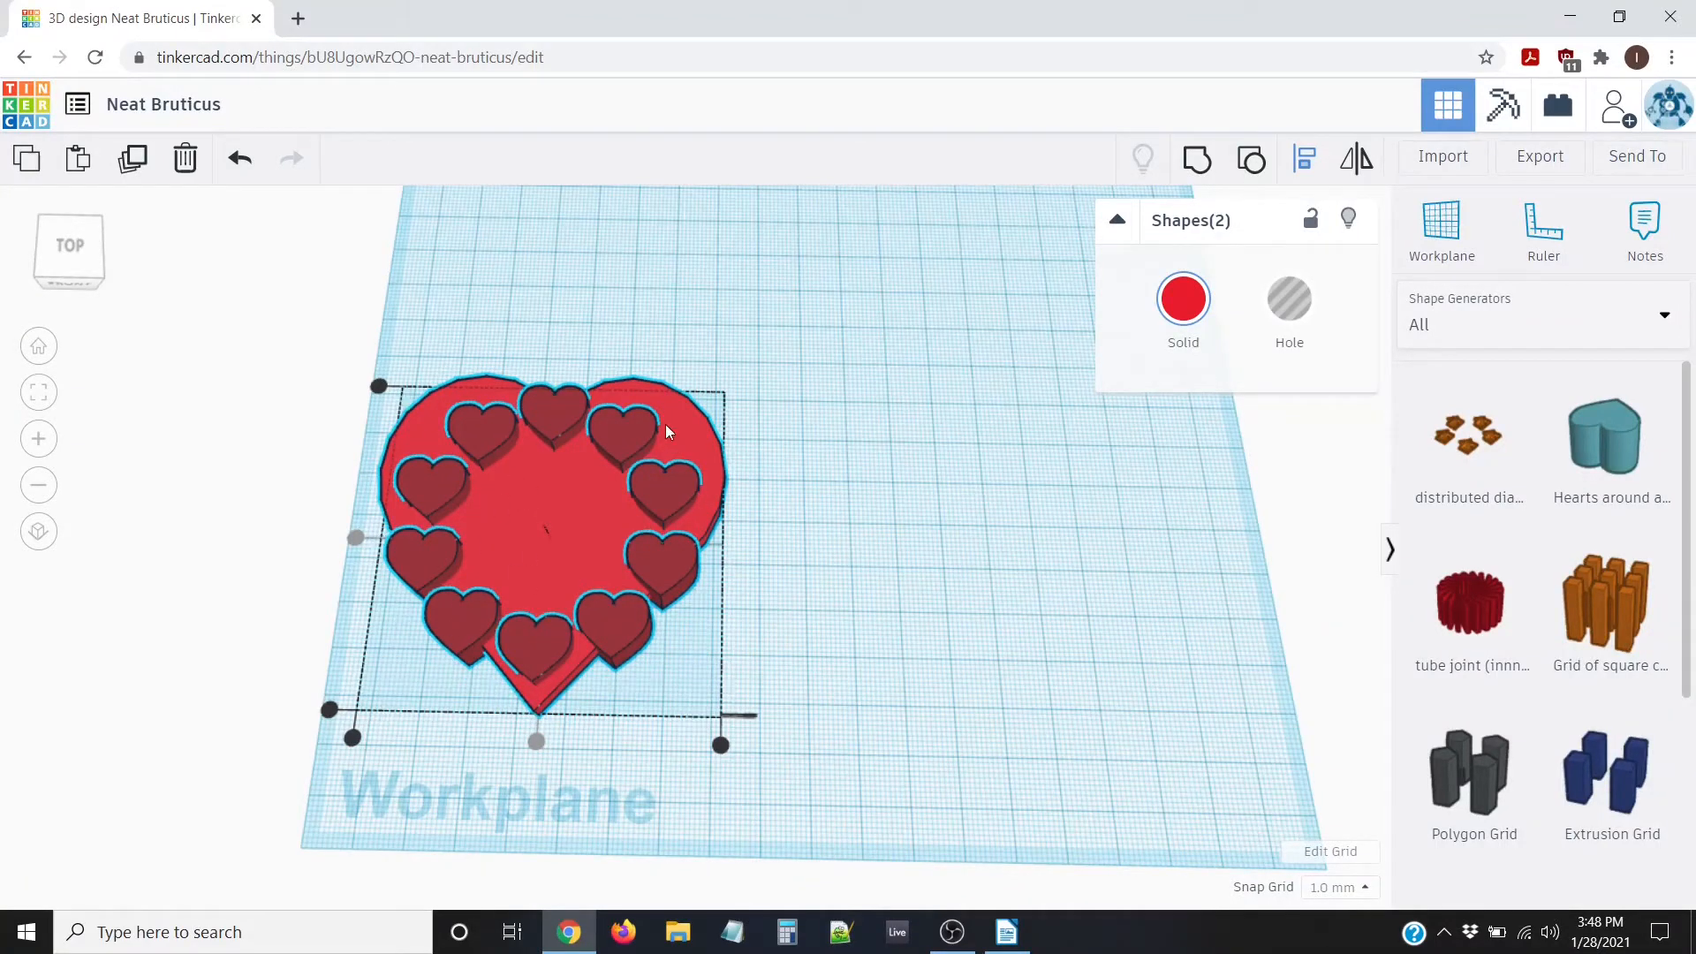
{"action": "left_click", "coordinate": [459, 749]}
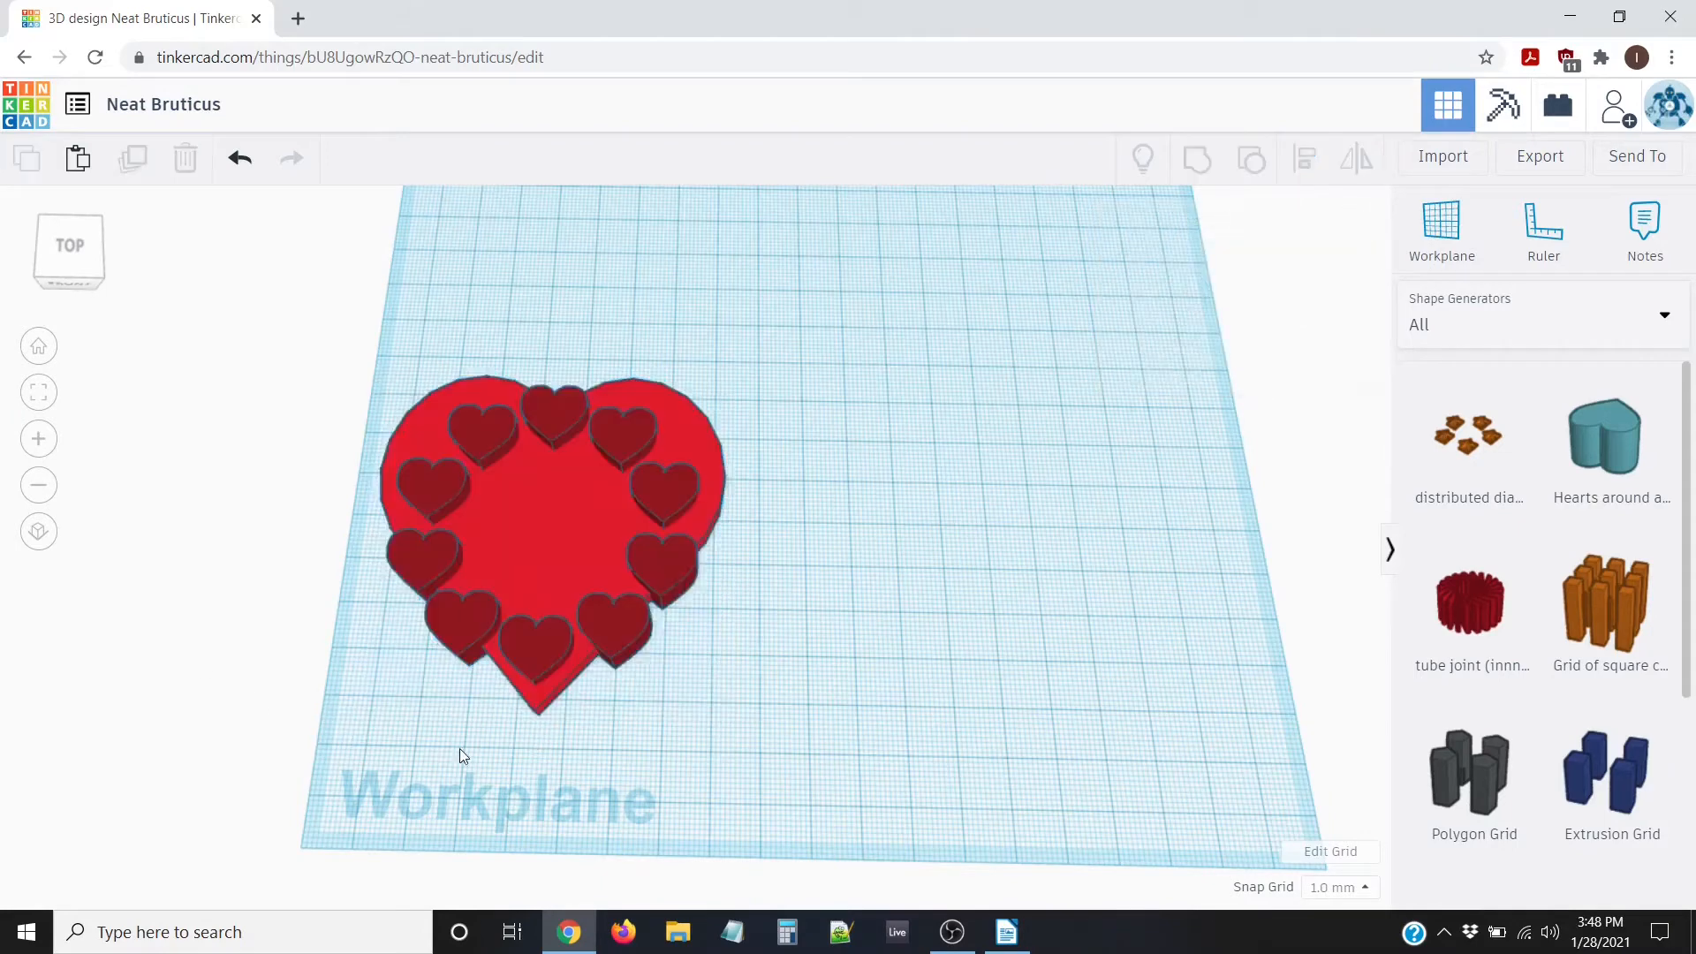
Resize the big red heart's footprint to 100 by 100 mm
{"action": "left_click", "coordinate": [534, 696]}
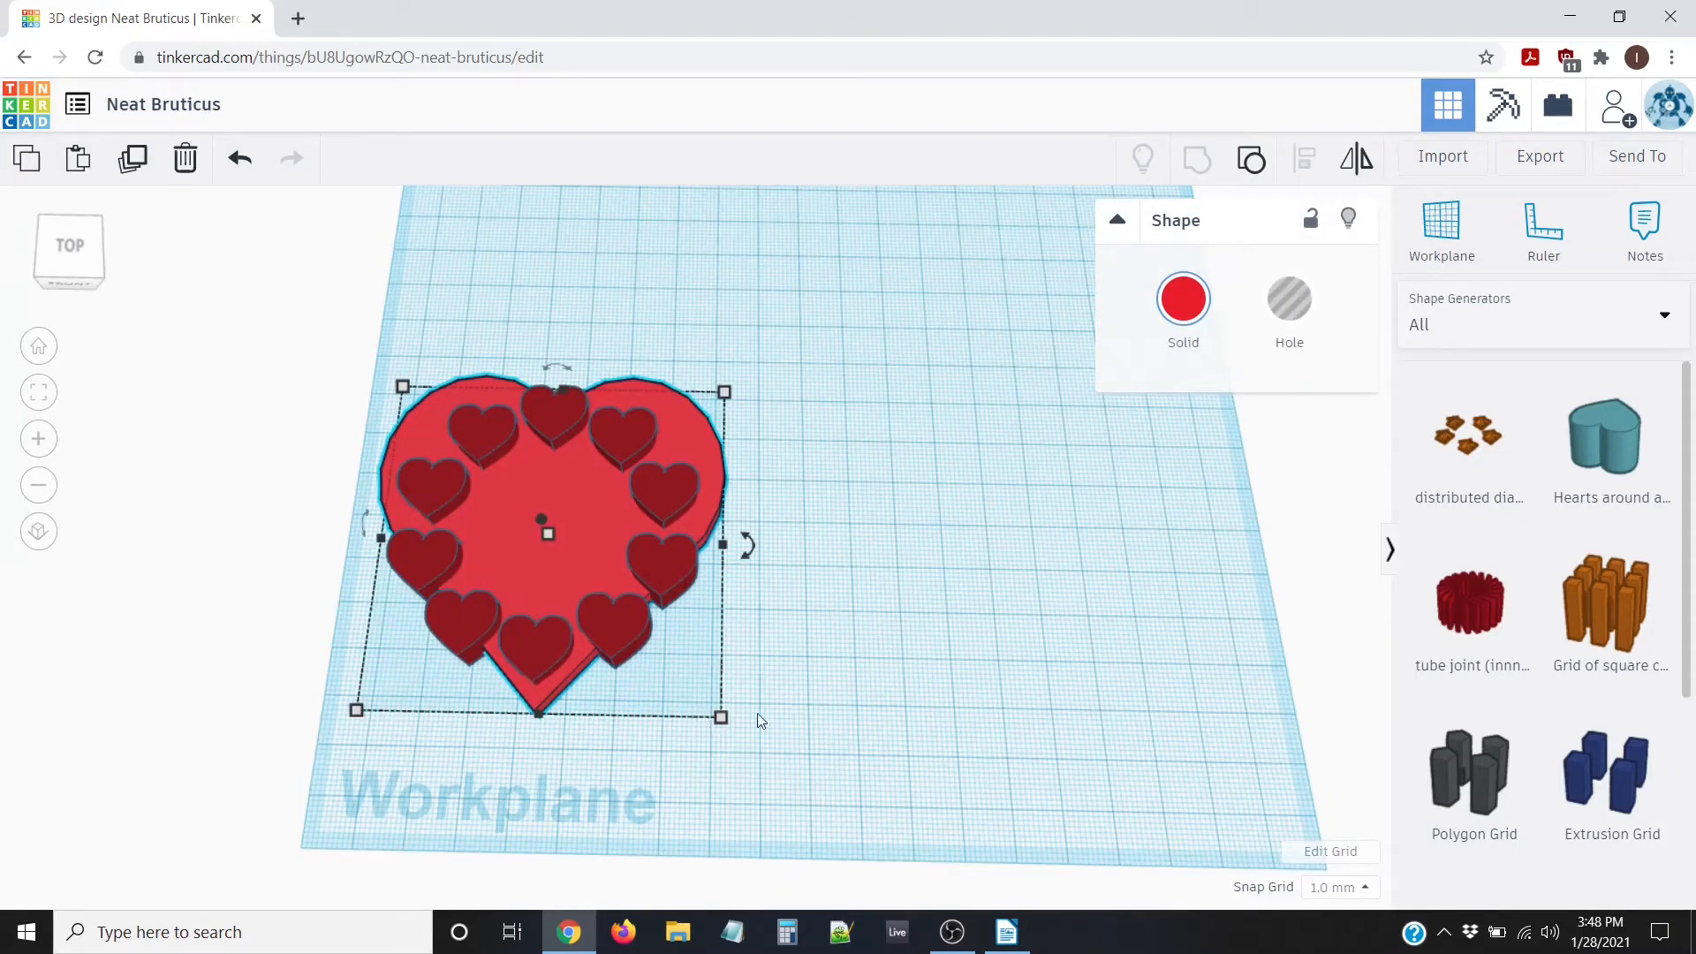
{"action": "mouse_move", "coordinate": [728, 718]}
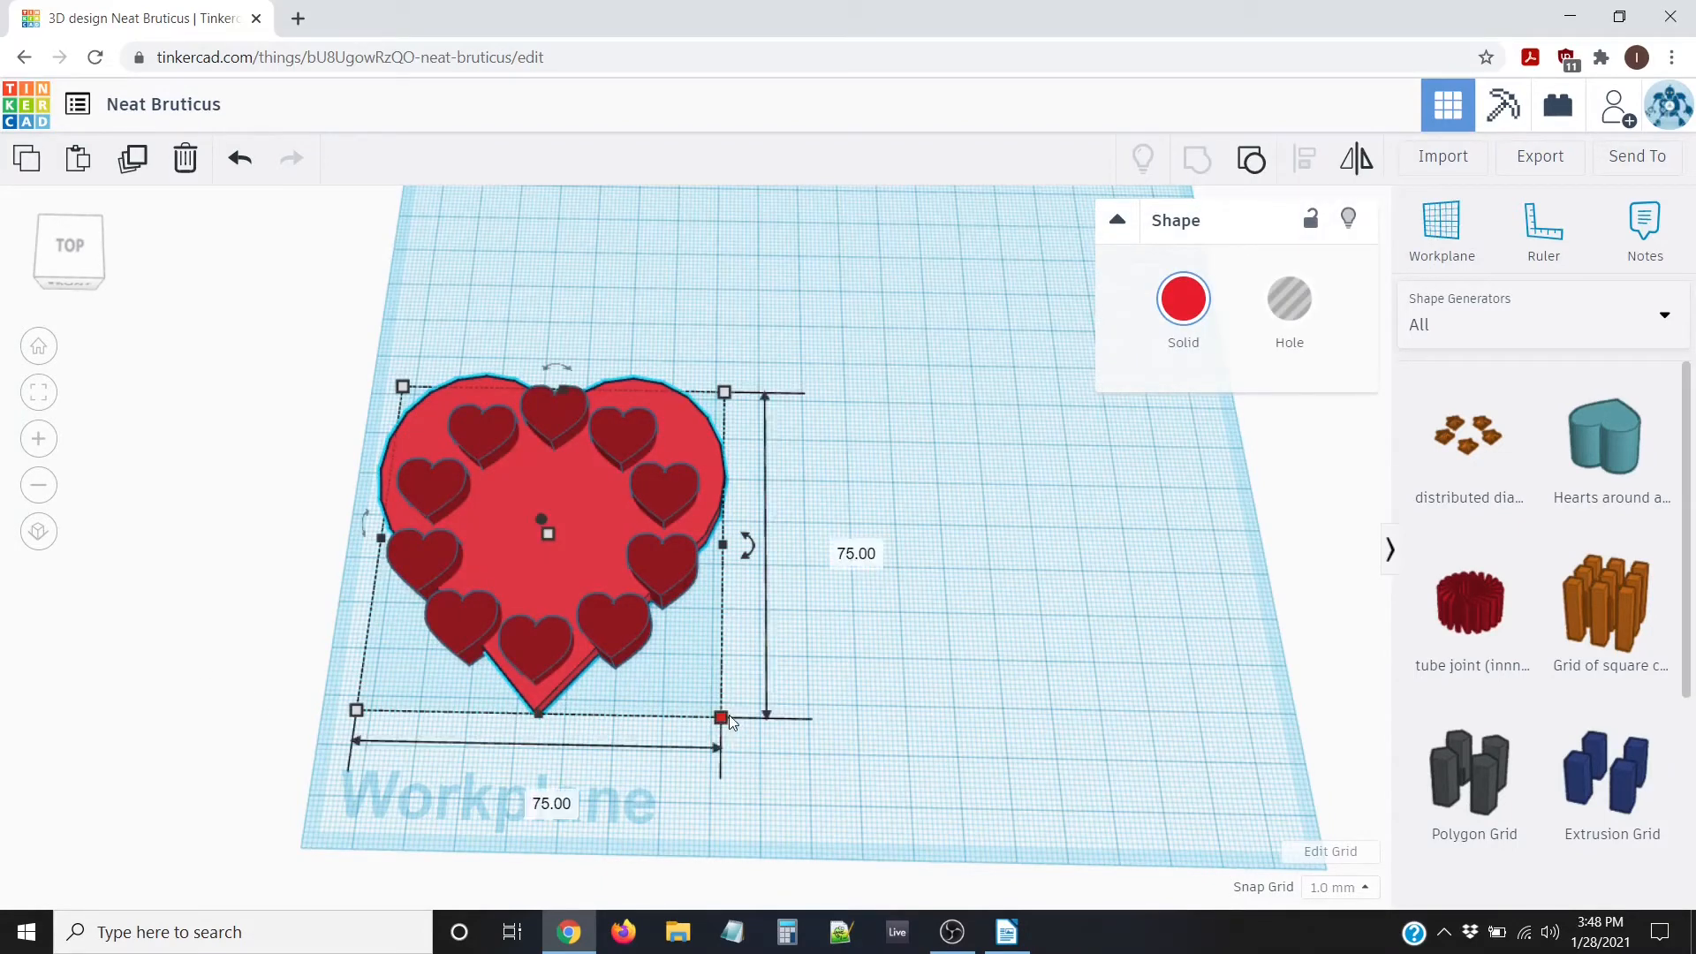
{"action": "left_click", "coordinate": [530, 798]}
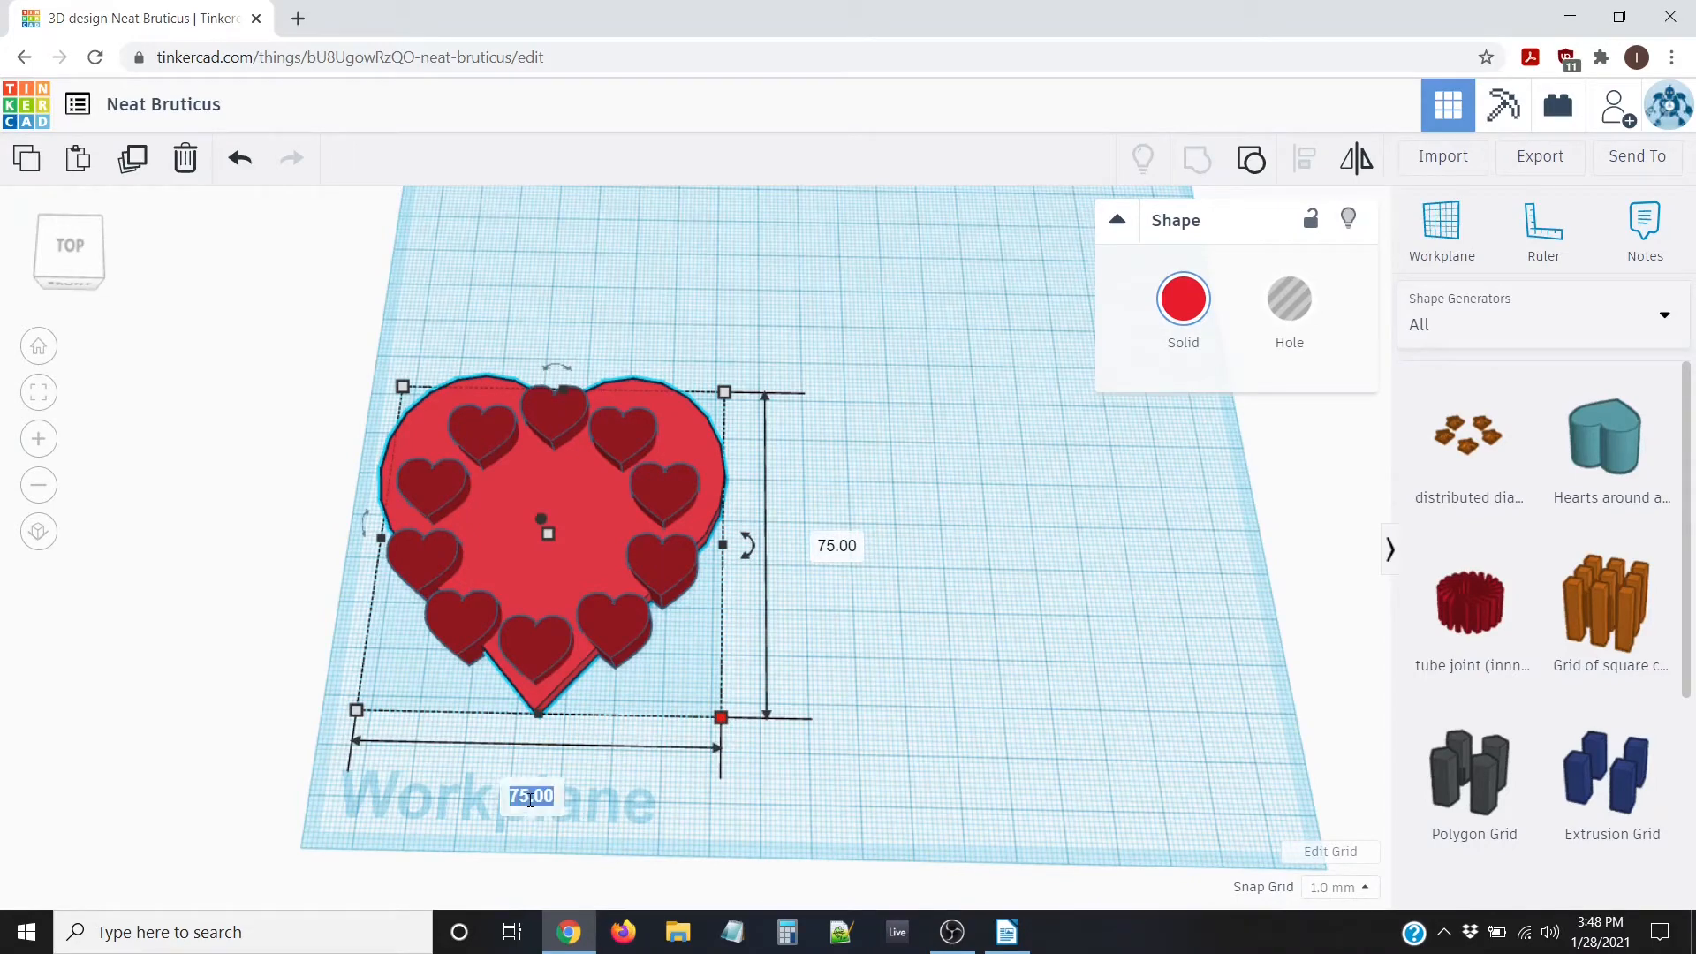
{"action": "type", "text": "100"}
{"action": "key", "text": "Tab"}
{"action": "type", "text": "100"}
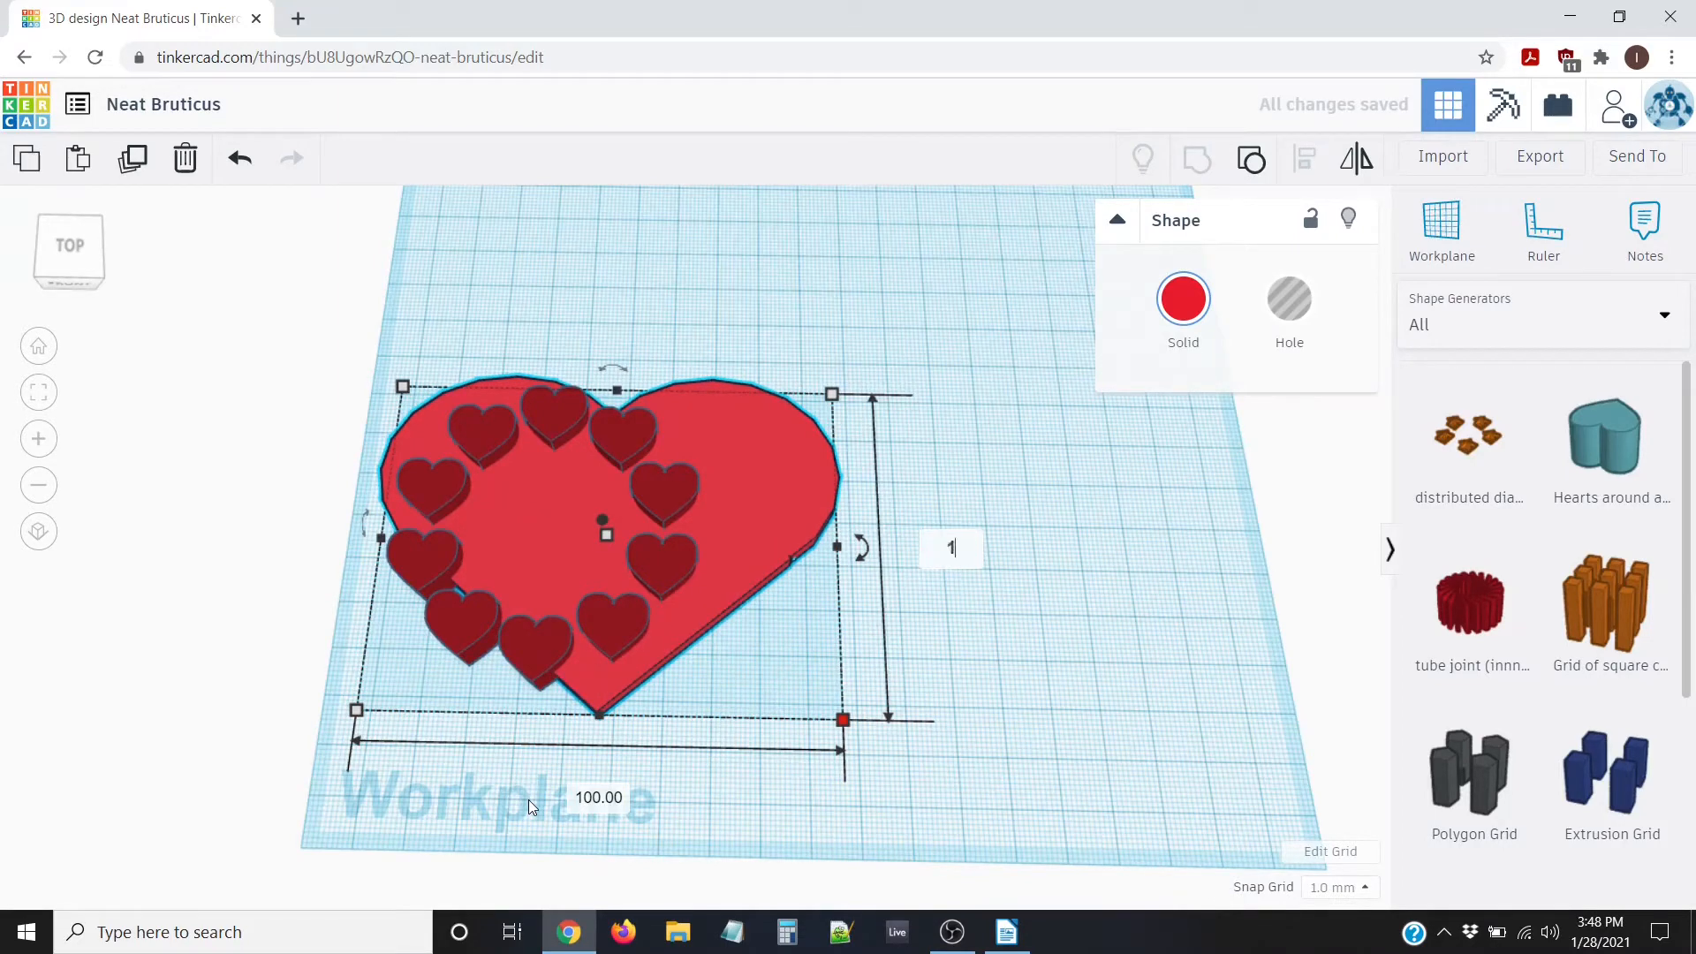
{"action": "key", "text": "Return"}
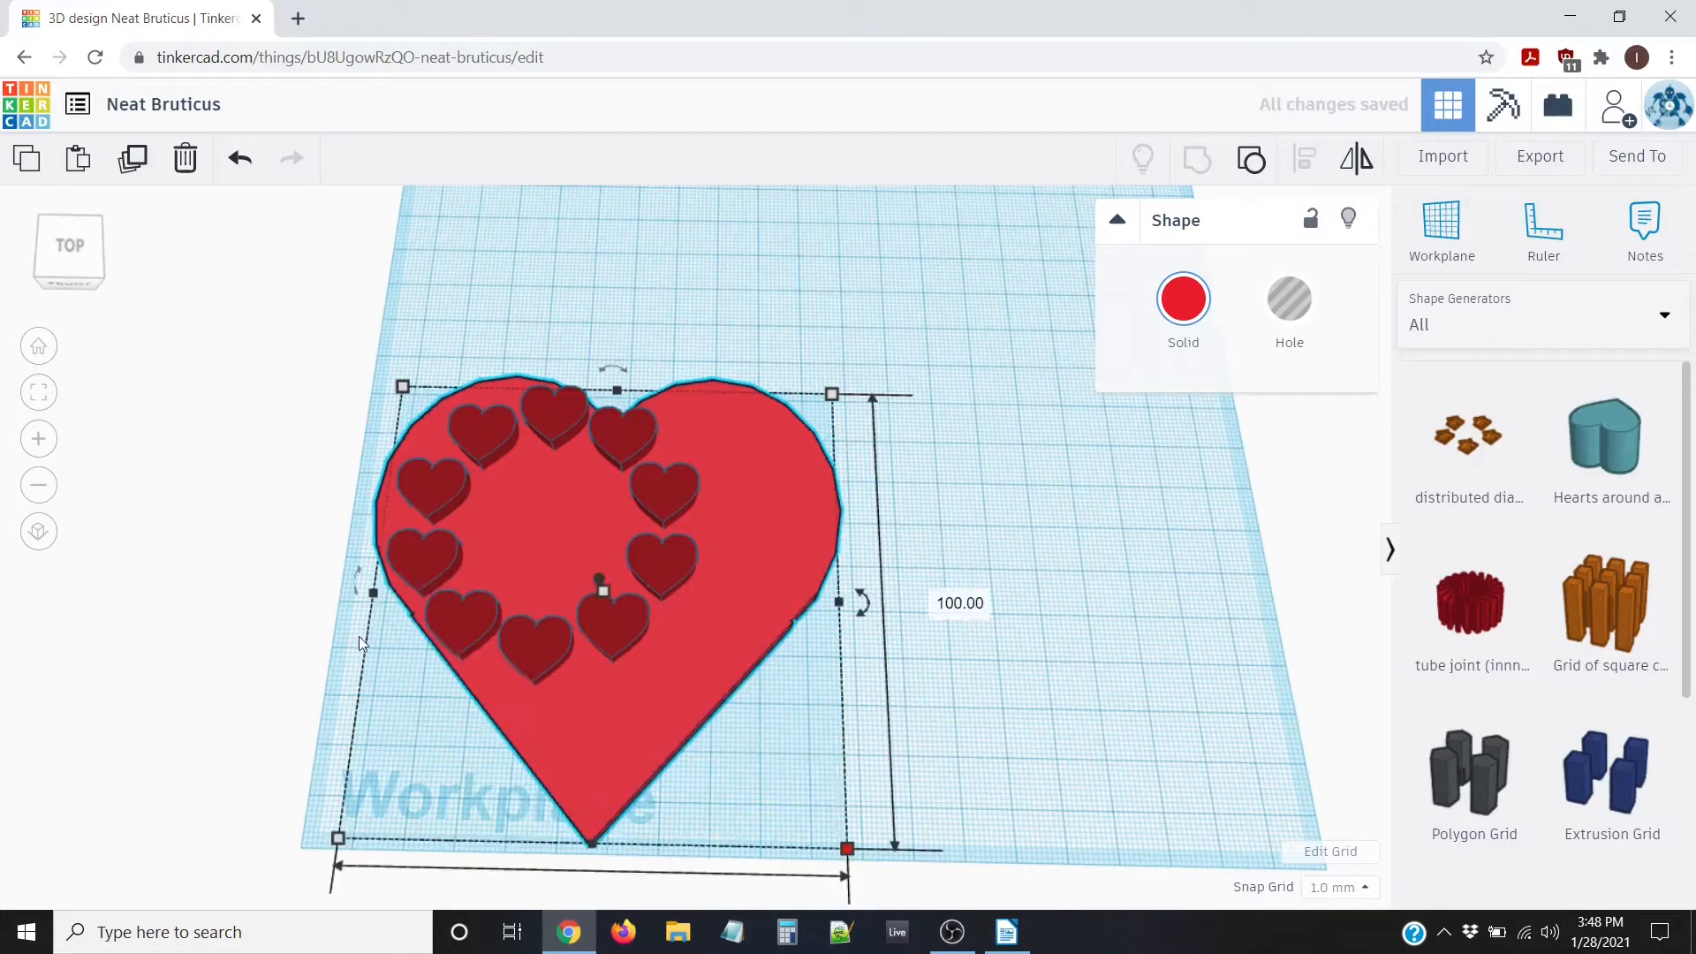
{"action": "left_click", "coordinate": [460, 474]}
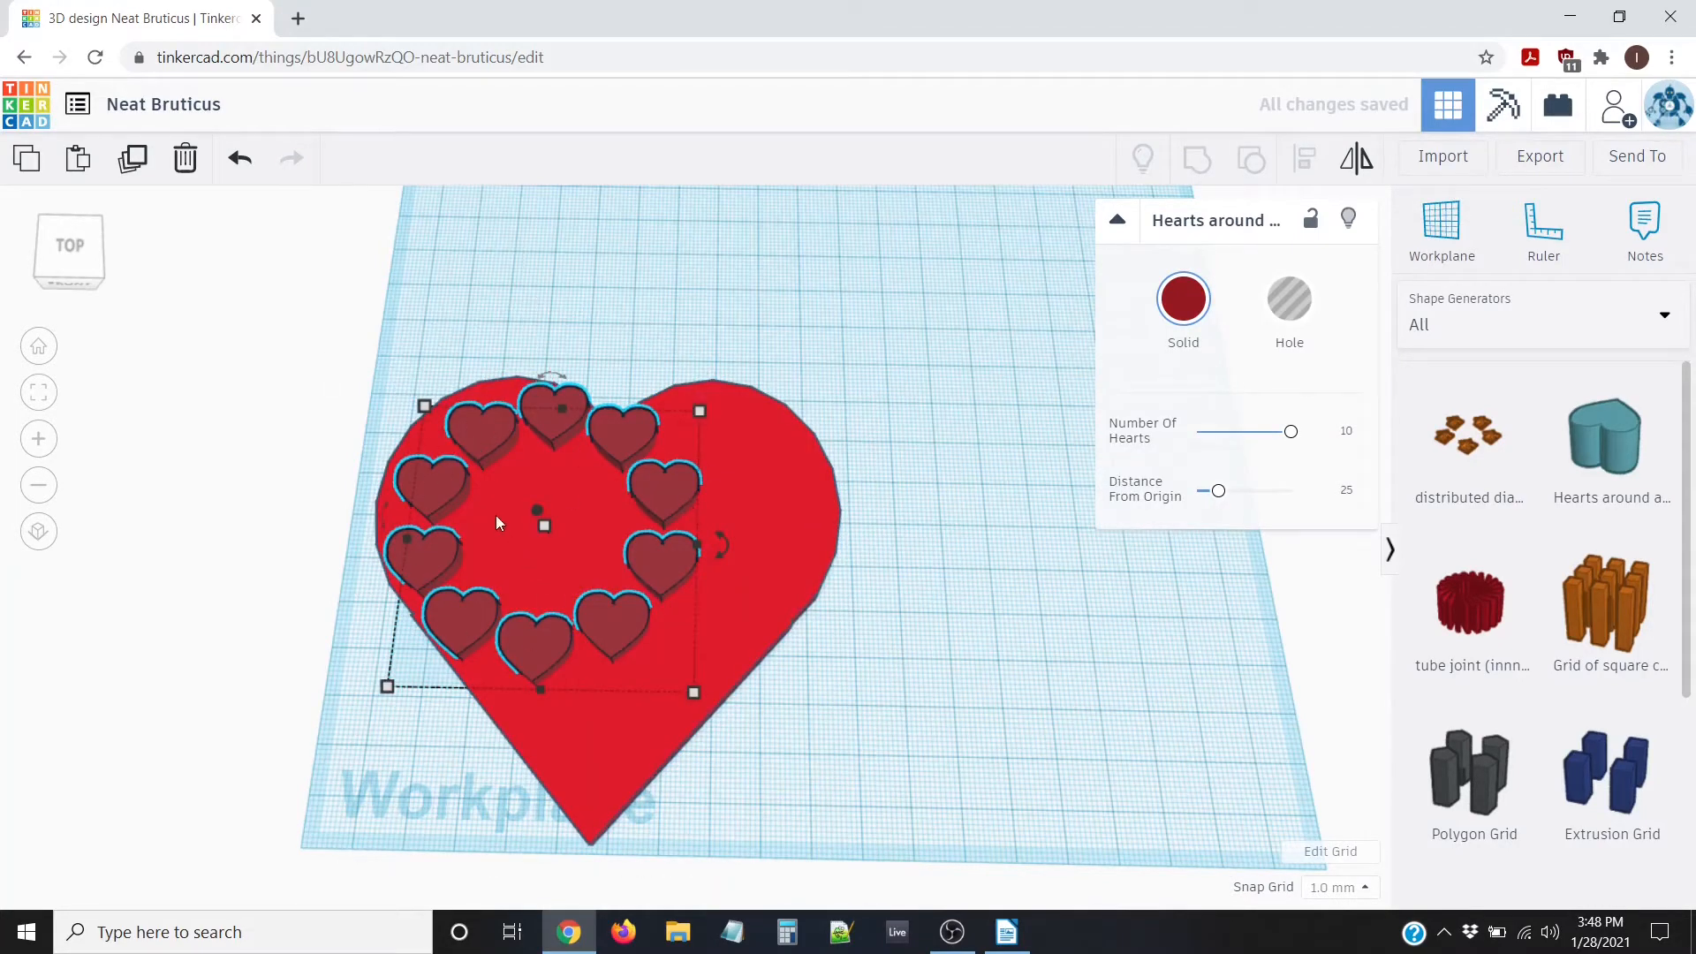
Align the ring of ten hearts to the middle of the big heart on both horizontal axes
{"action": "left_click", "coordinate": [442, 342]}
{"action": "left_click_drag", "start_coordinate": [293, 301], "coordinate": [969, 902]}
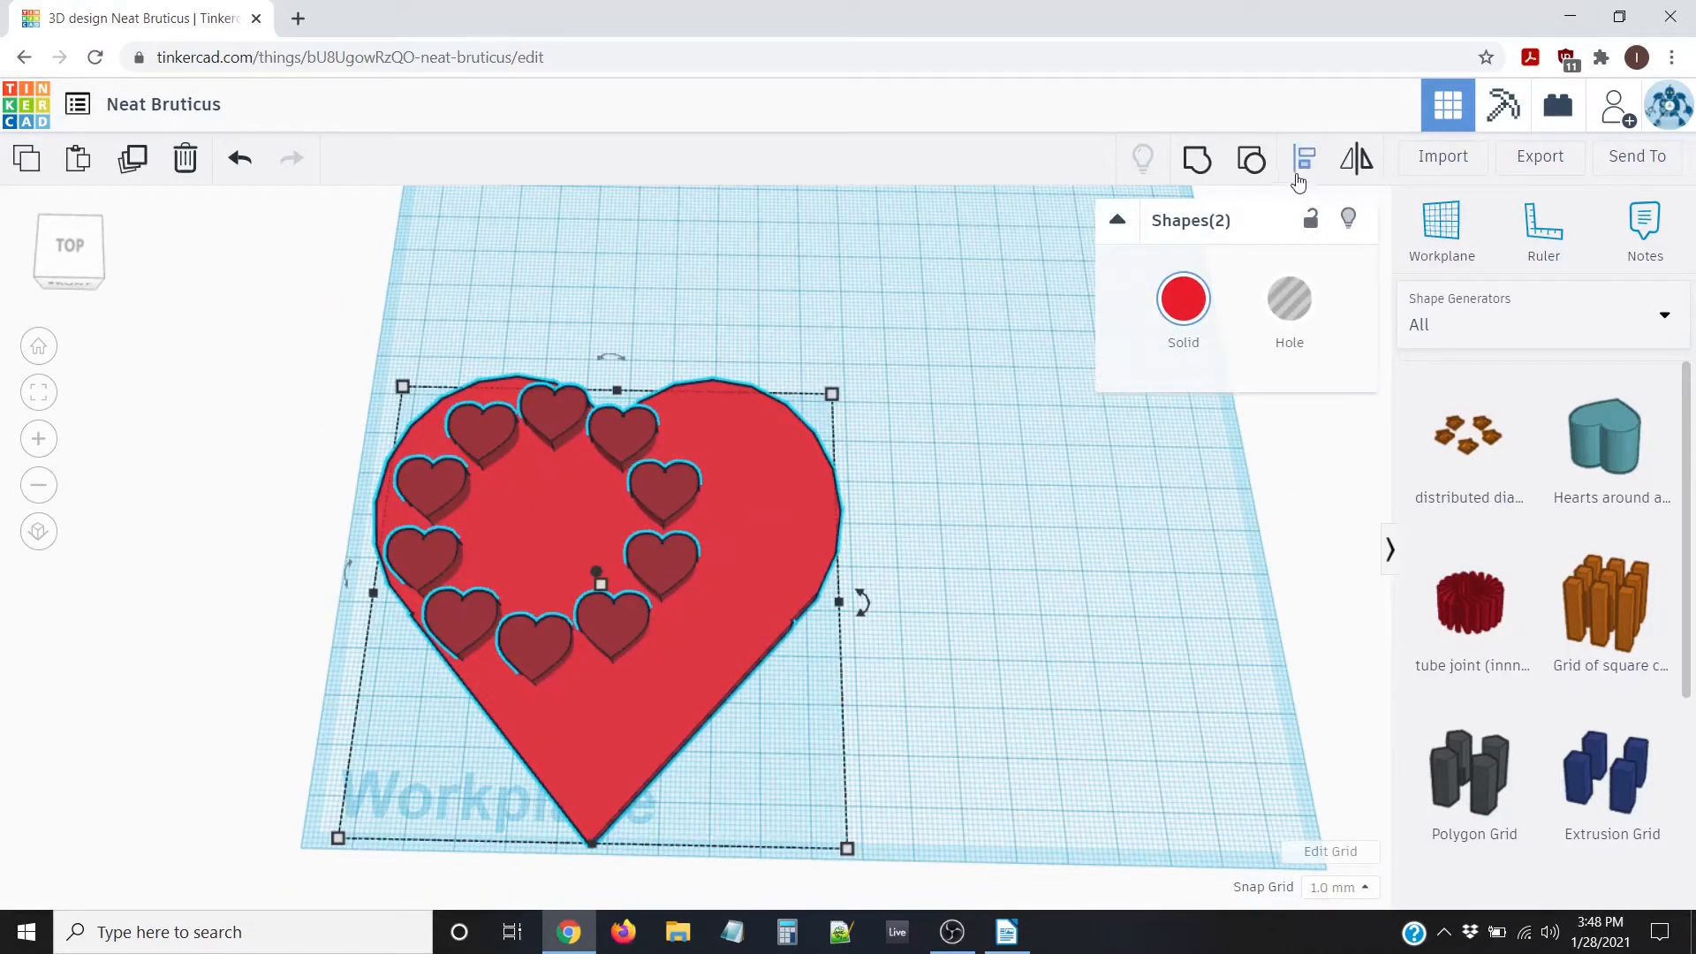
{"action": "left_click", "coordinate": [1305, 165]}
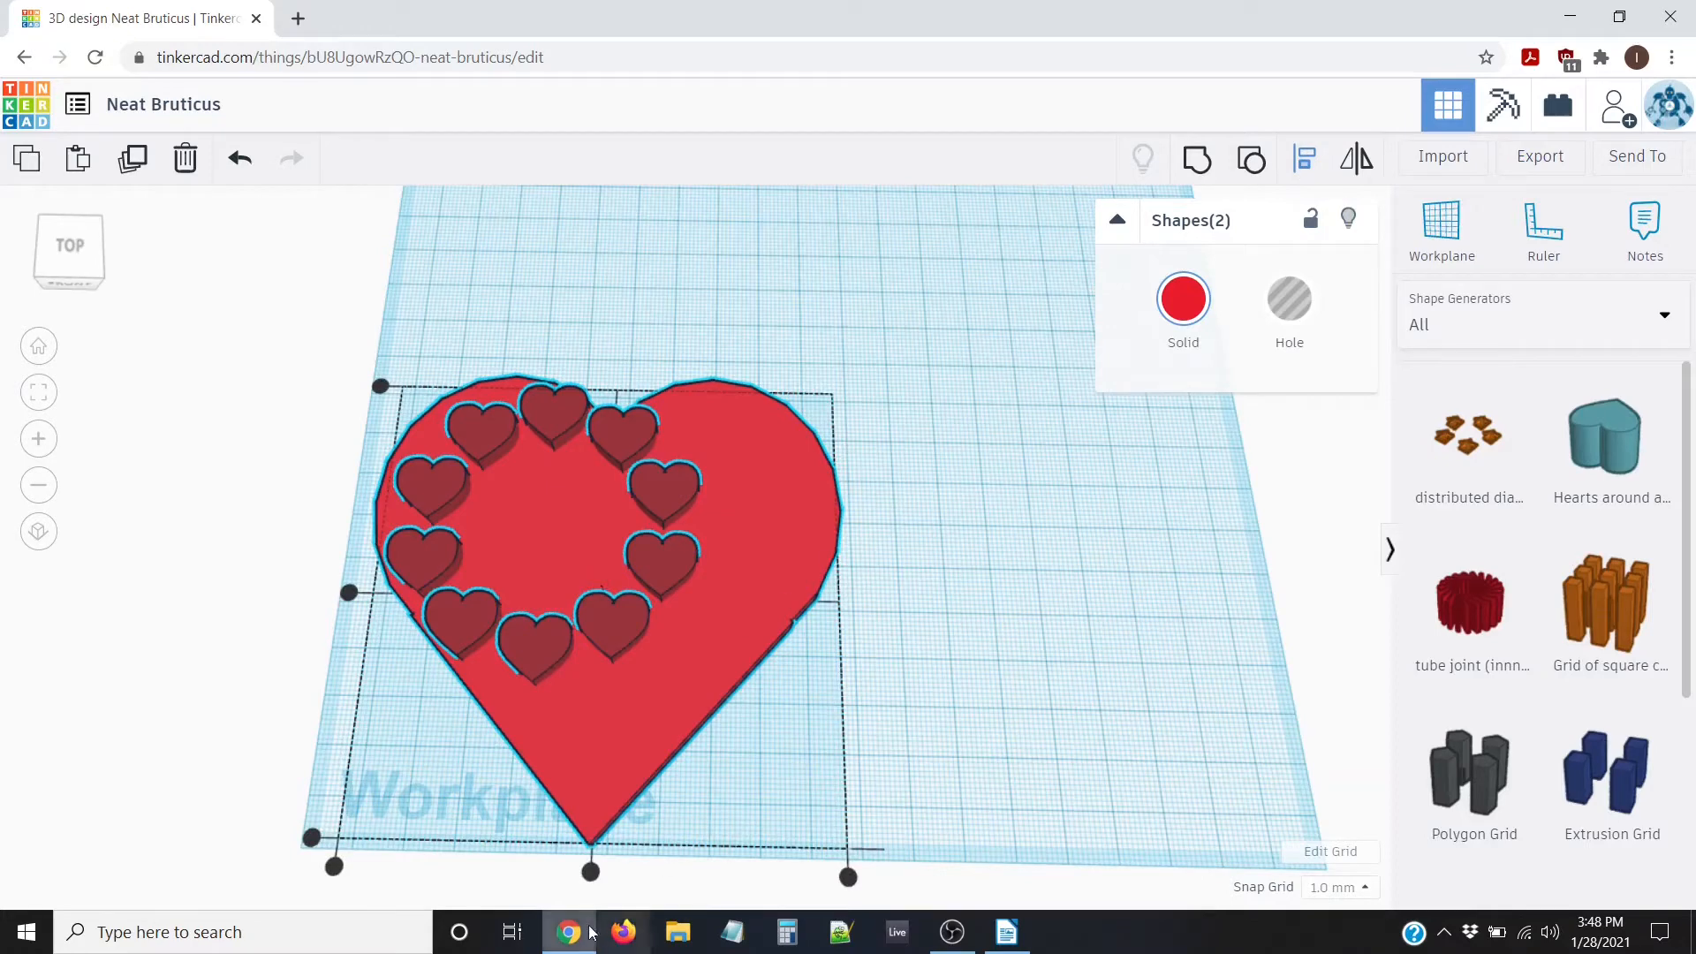
{"action": "left_click", "coordinate": [591, 871]}
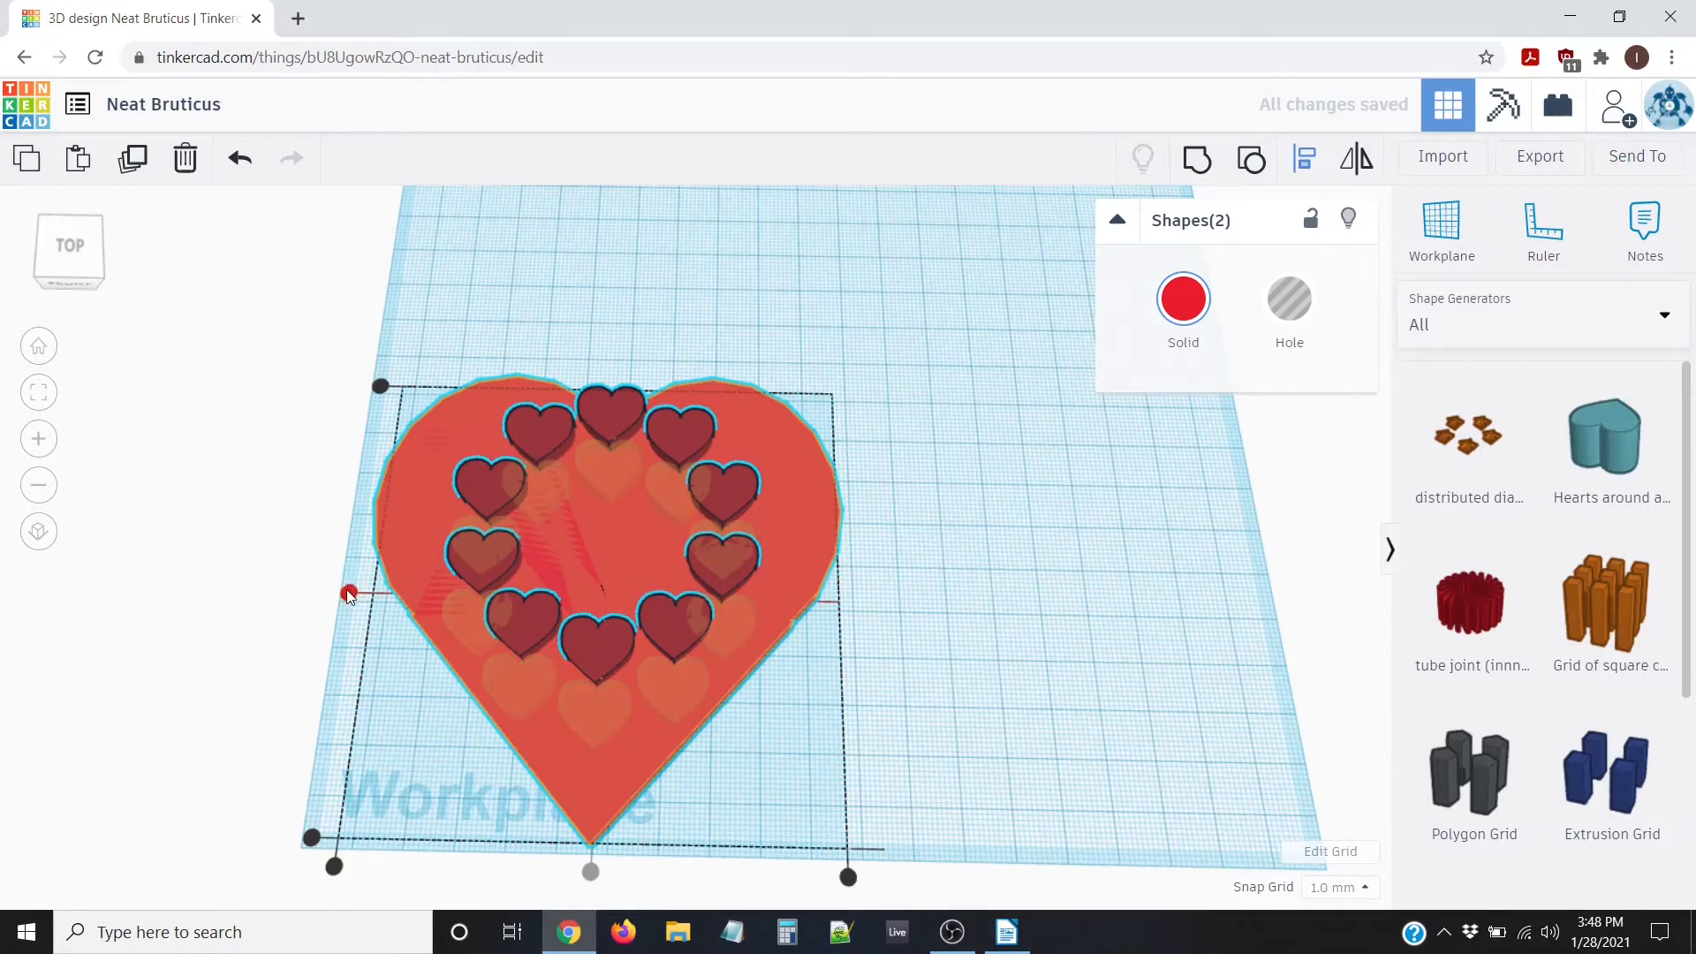
{"action": "left_click", "coordinate": [349, 592]}
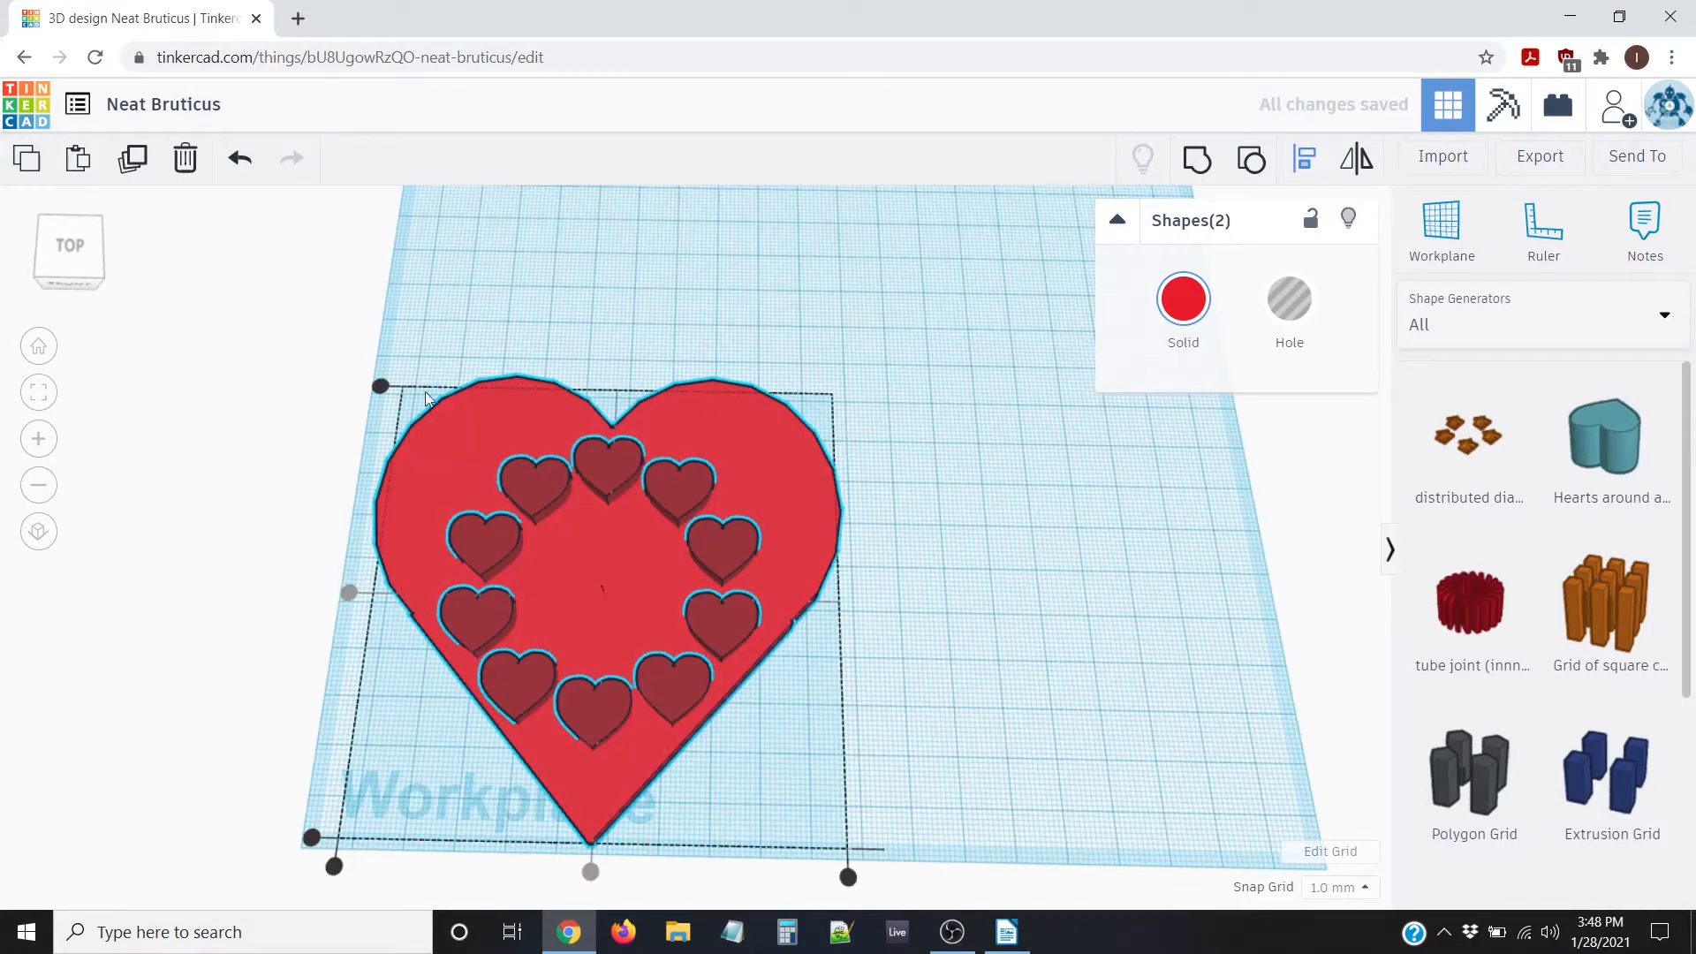
In the top view, select only the ring of small hearts
{"action": "left_click", "coordinate": [70, 248]}
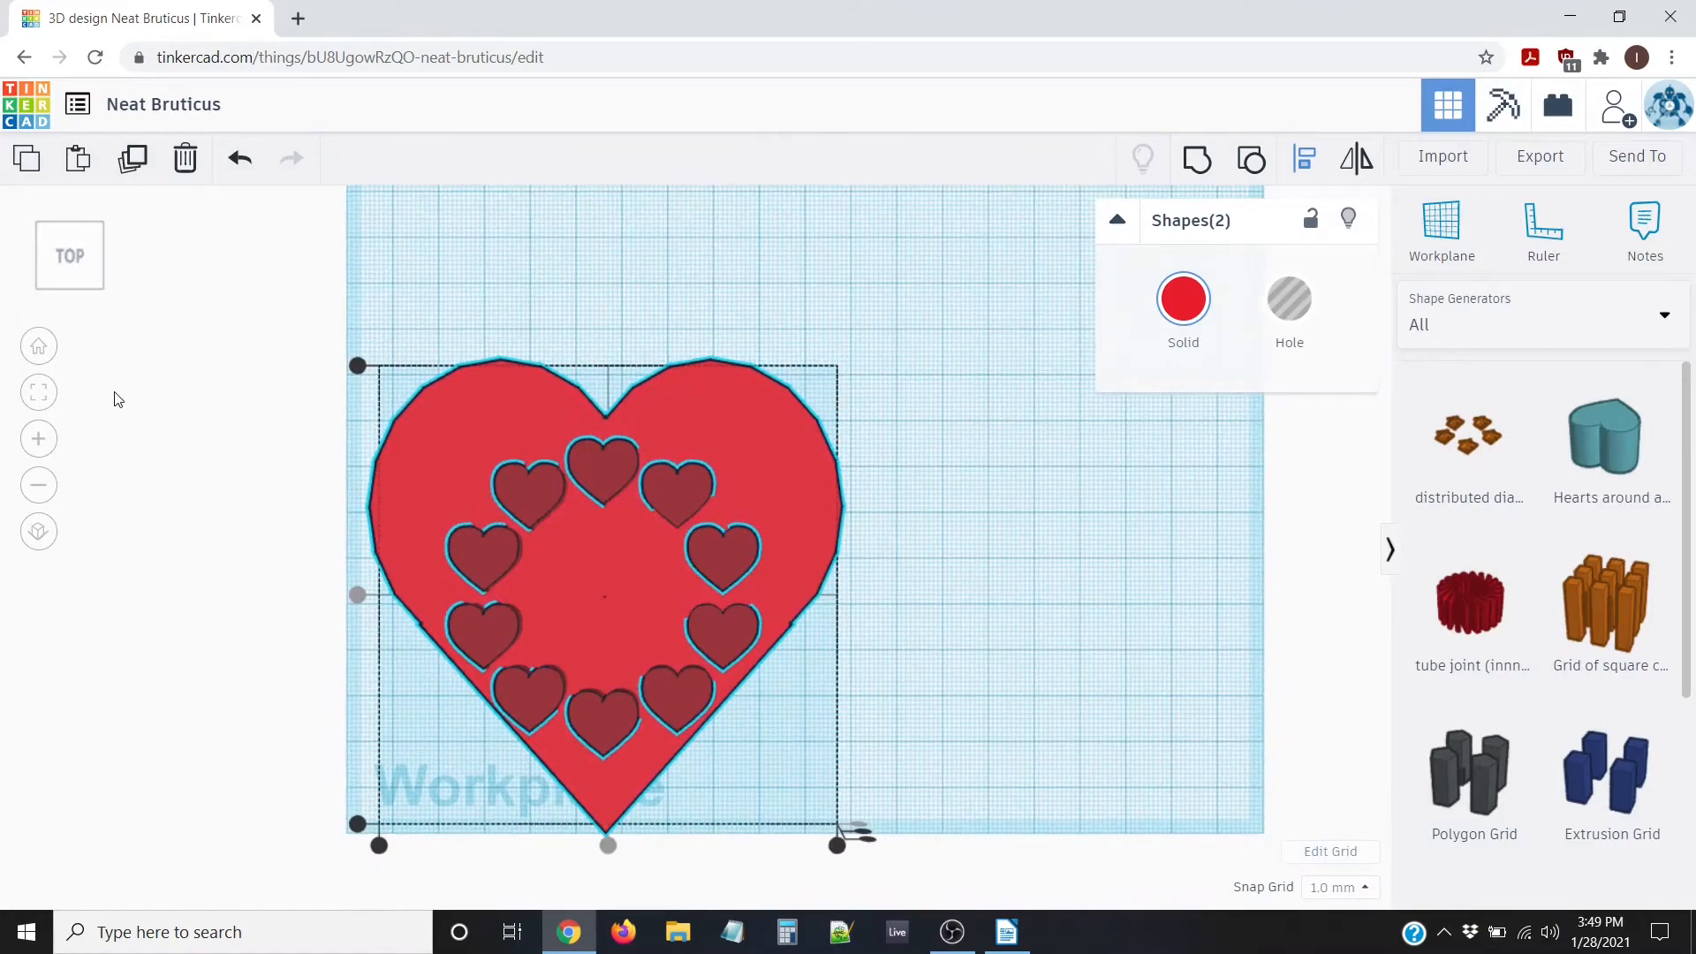
{"action": "left_click", "coordinate": [184, 402]}
{"action": "scroll", "coordinate": [230, 465], "scroll_direction": "down", "scroll_amount": 3}
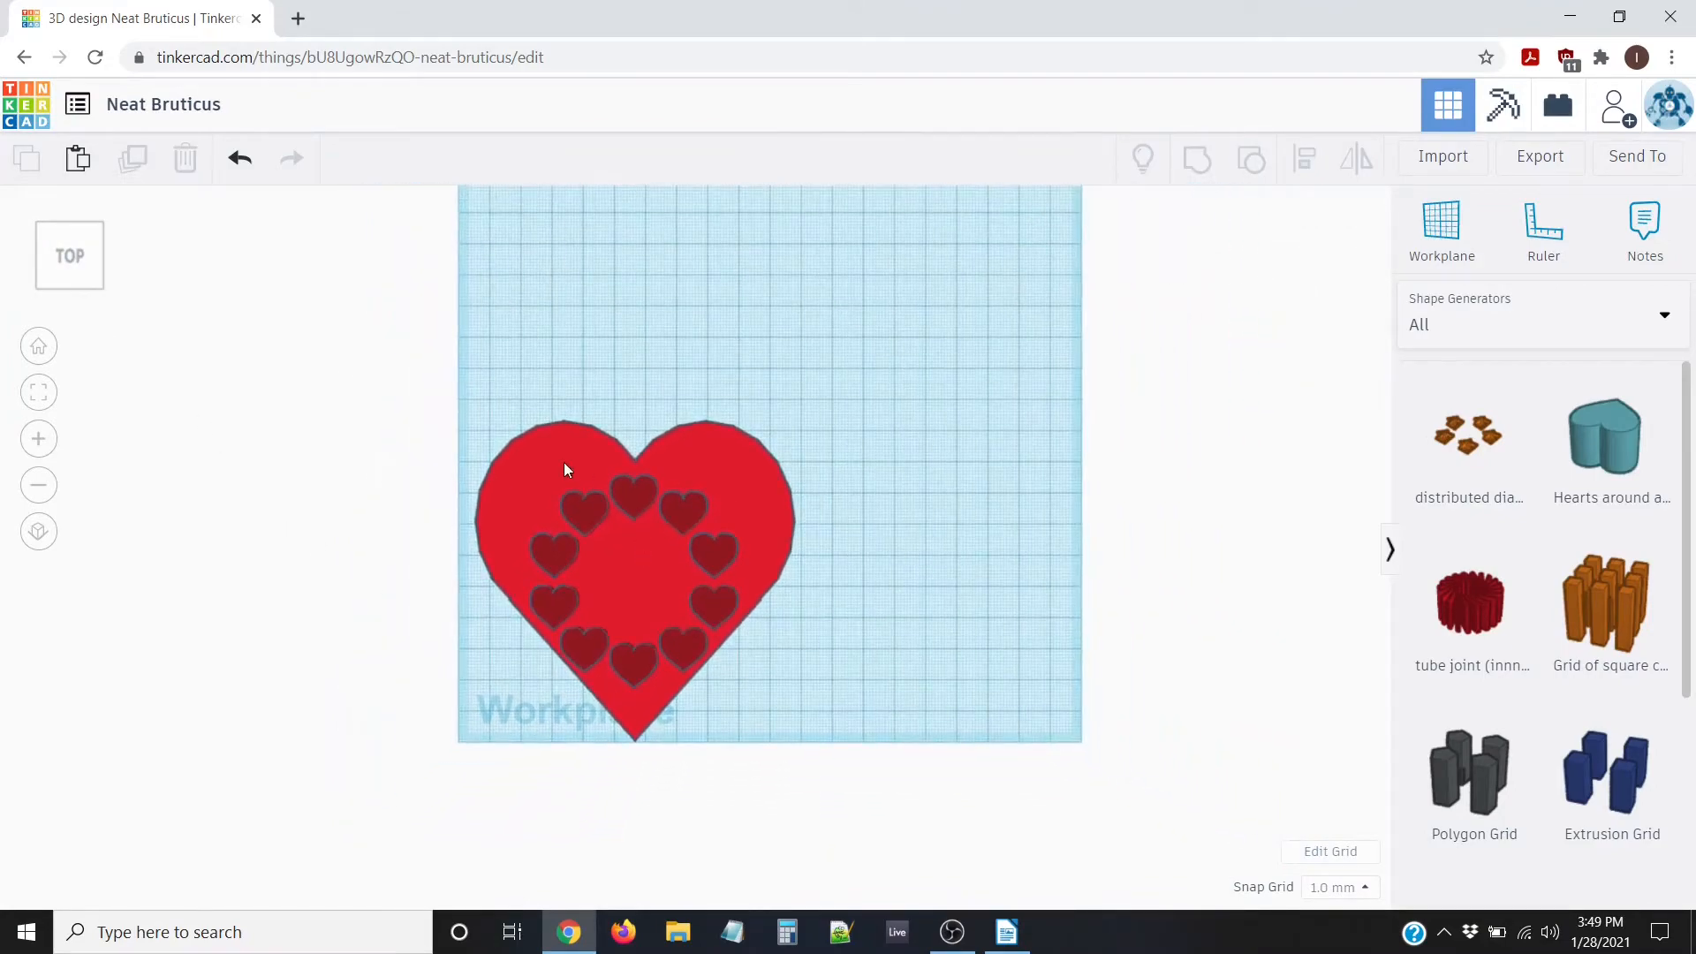
{"action": "left_click", "coordinate": [566, 469]}
{"action": "scroll", "coordinate": [477, 575], "scroll_direction": "up", "scroll_amount": 3}
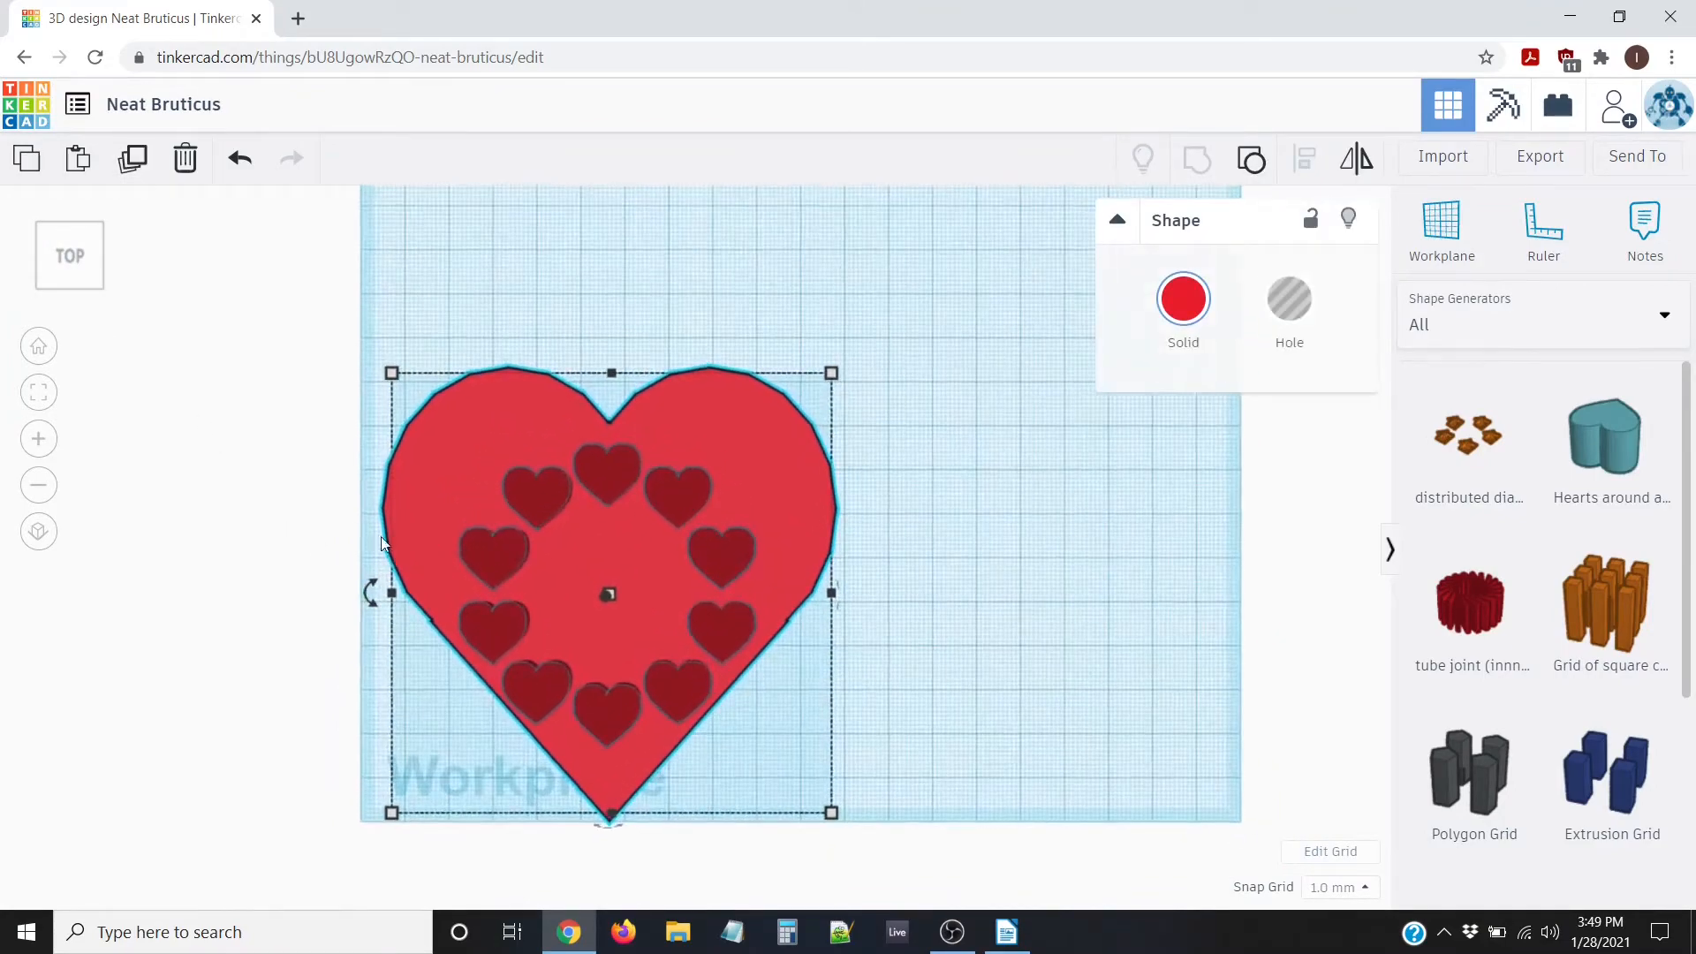
{"action": "left_click", "coordinate": [280, 522]}
{"action": "left_click", "coordinate": [533, 498]}
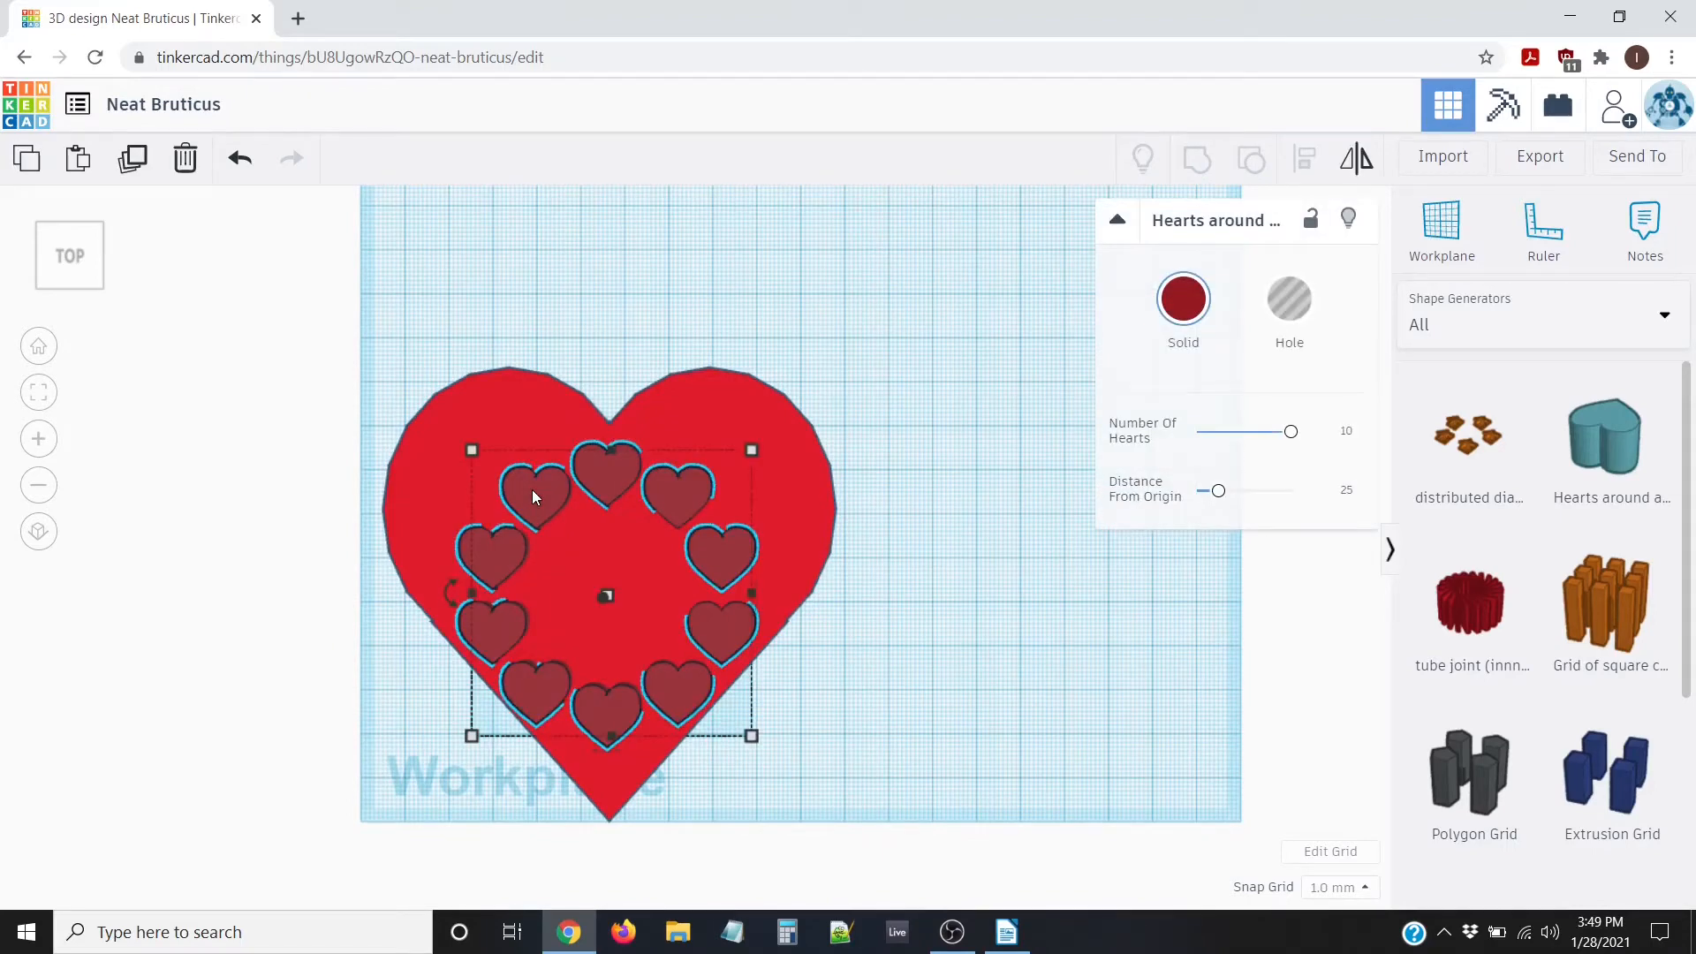
Nudge the ring upward two steps and check it in perspective
{"action": "key", "text": "Up"}
{"action": "key", "text": "Up"}
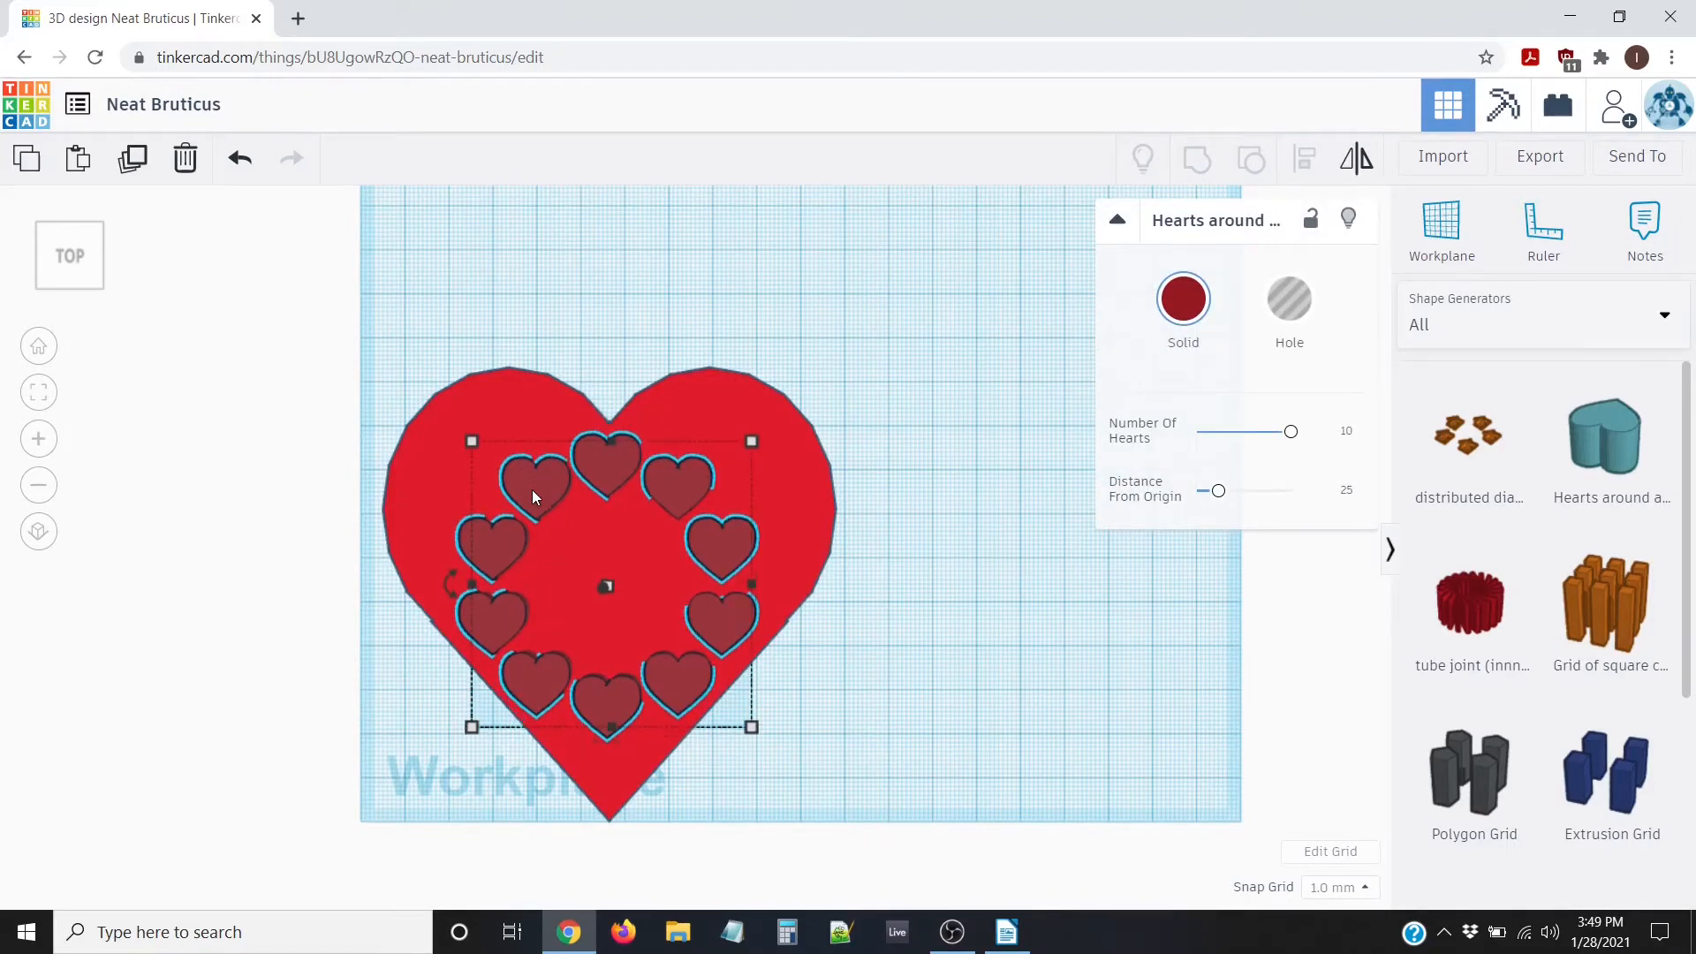
{"action": "key", "text": "Up"}
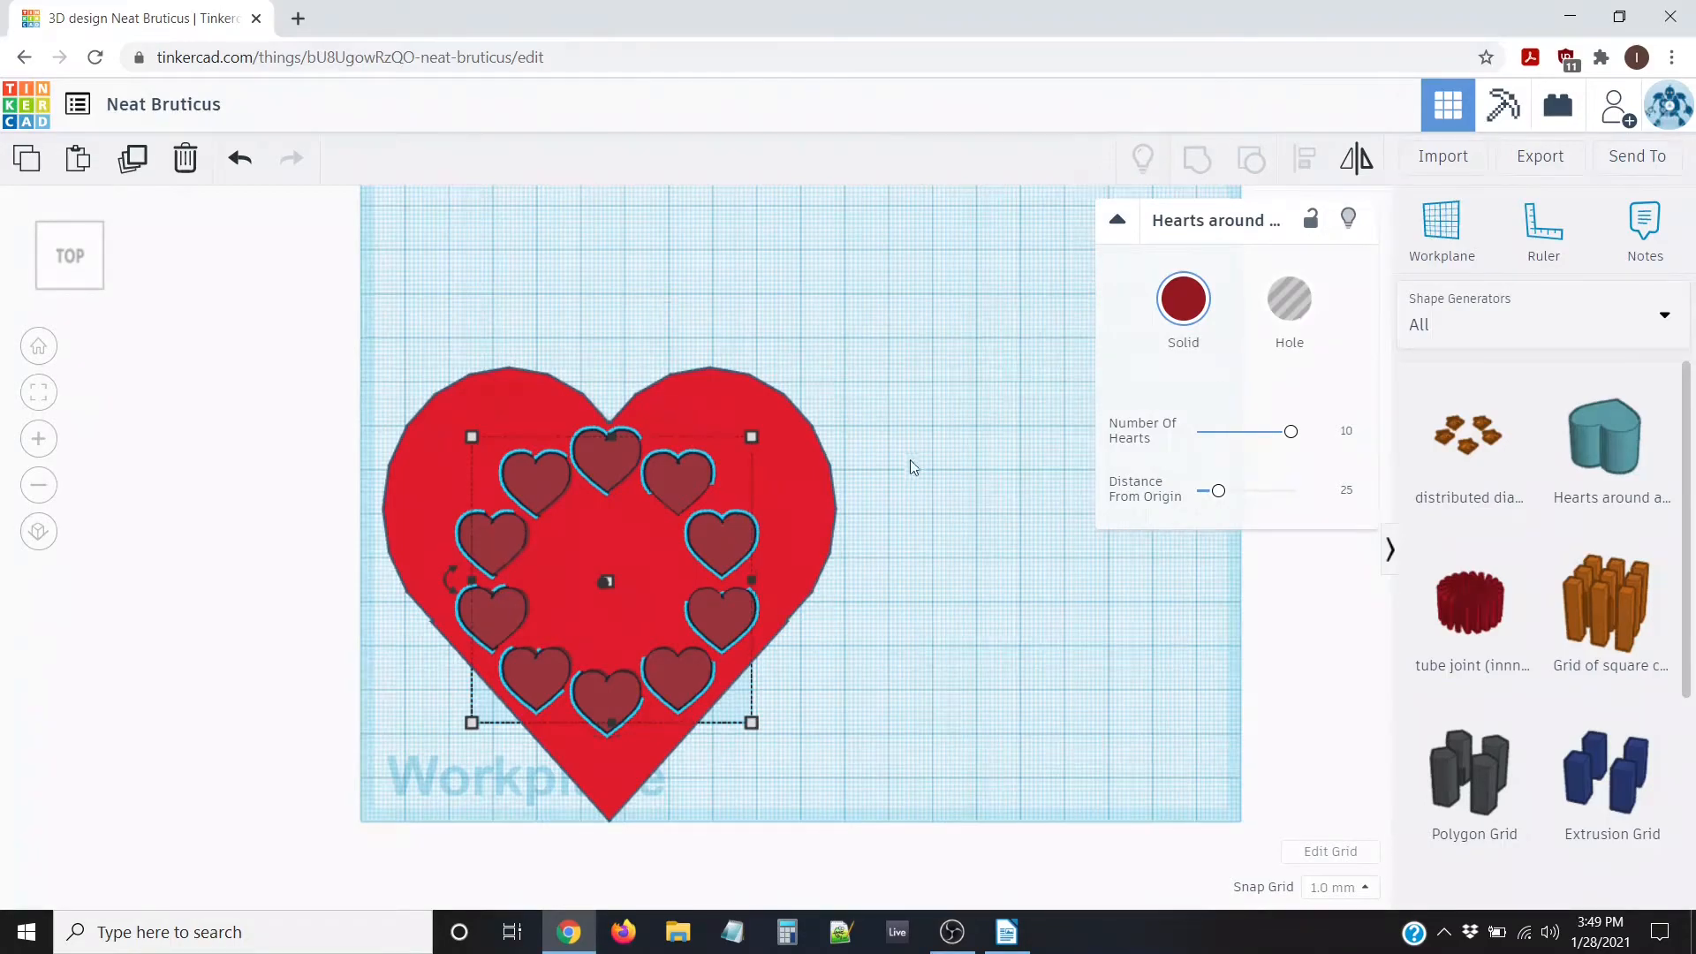
{"action": "right_click_drag", "start_coordinate": [909, 461], "coordinate": [797, 514]}
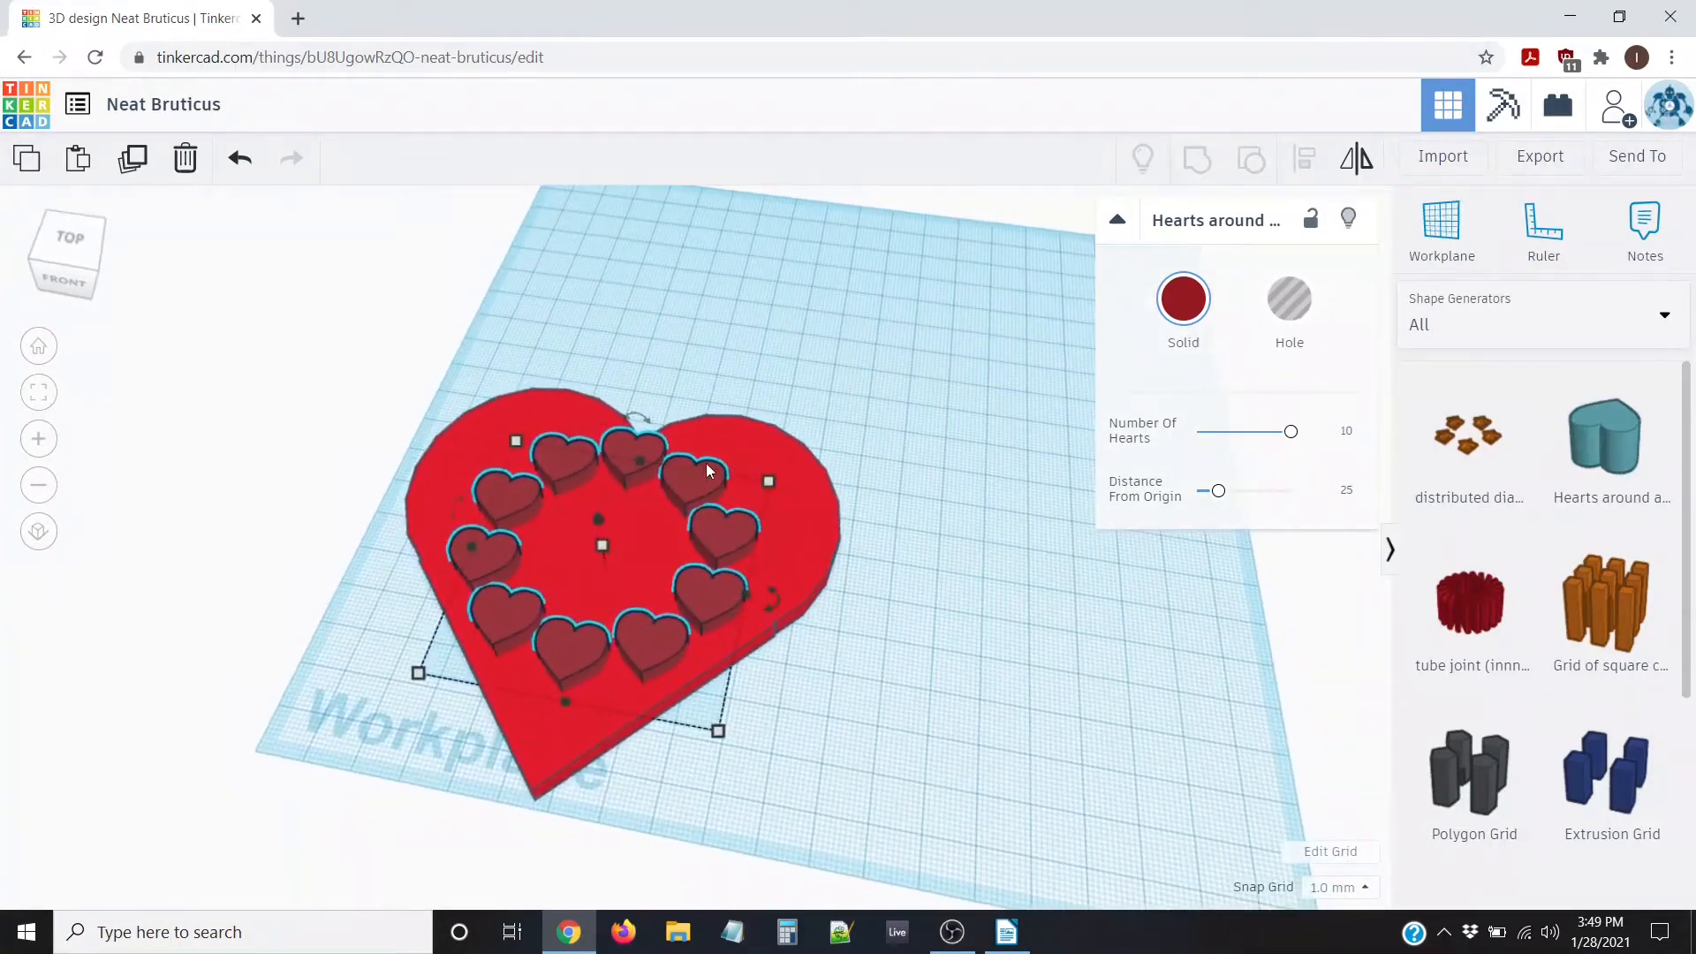
{"action": "right_click_drag", "start_coordinate": [671, 632], "coordinate": [798, 535]}
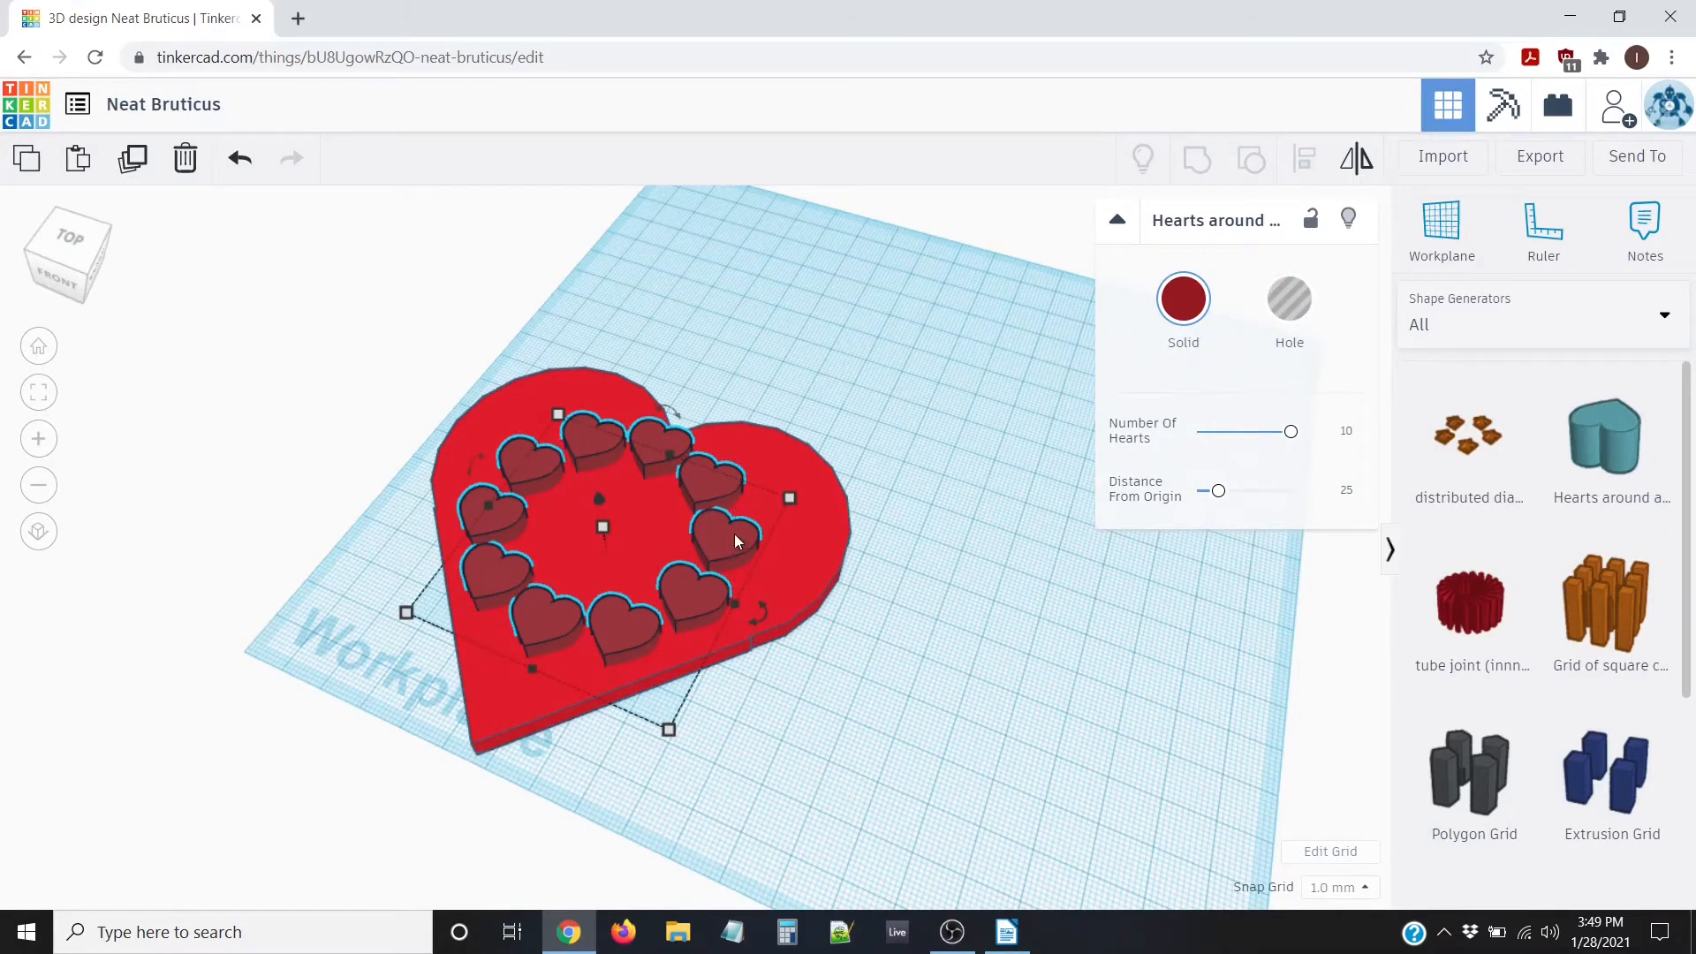
Set the ring of hearts to Hole, keeping its elevation at 0.00 and adjusting its height
{"action": "left_click", "coordinate": [1289, 299]}
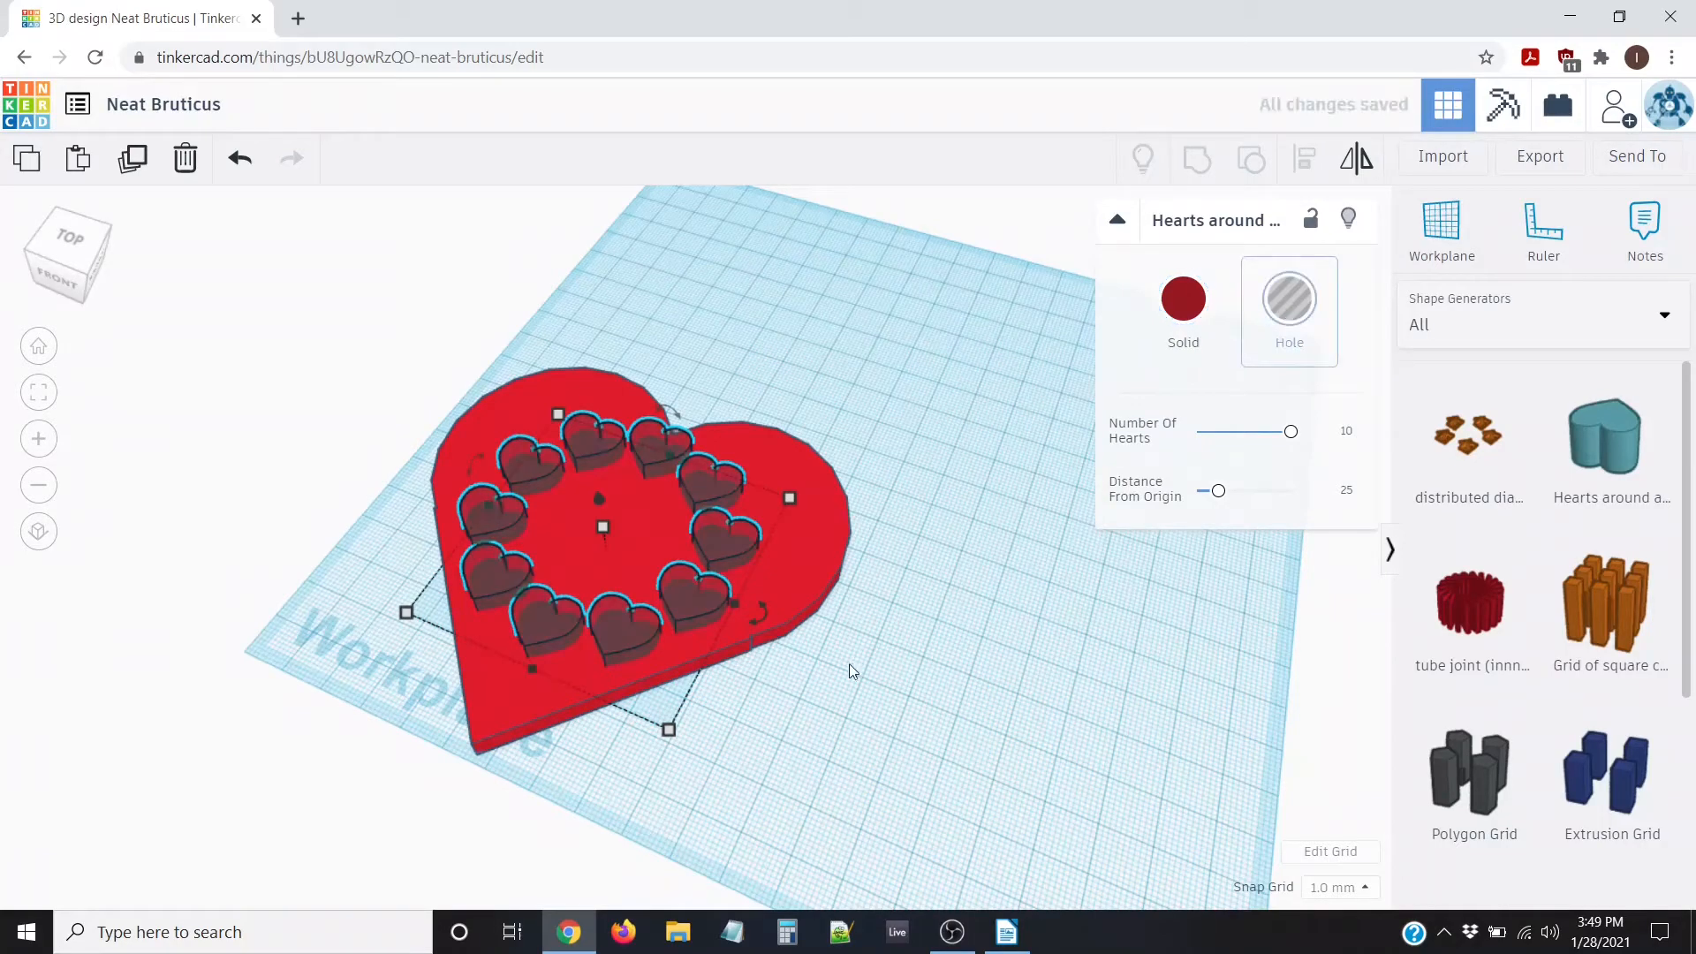
{"action": "scroll", "coordinate": [714, 601], "scroll_direction": "up", "scroll_amount": 5}
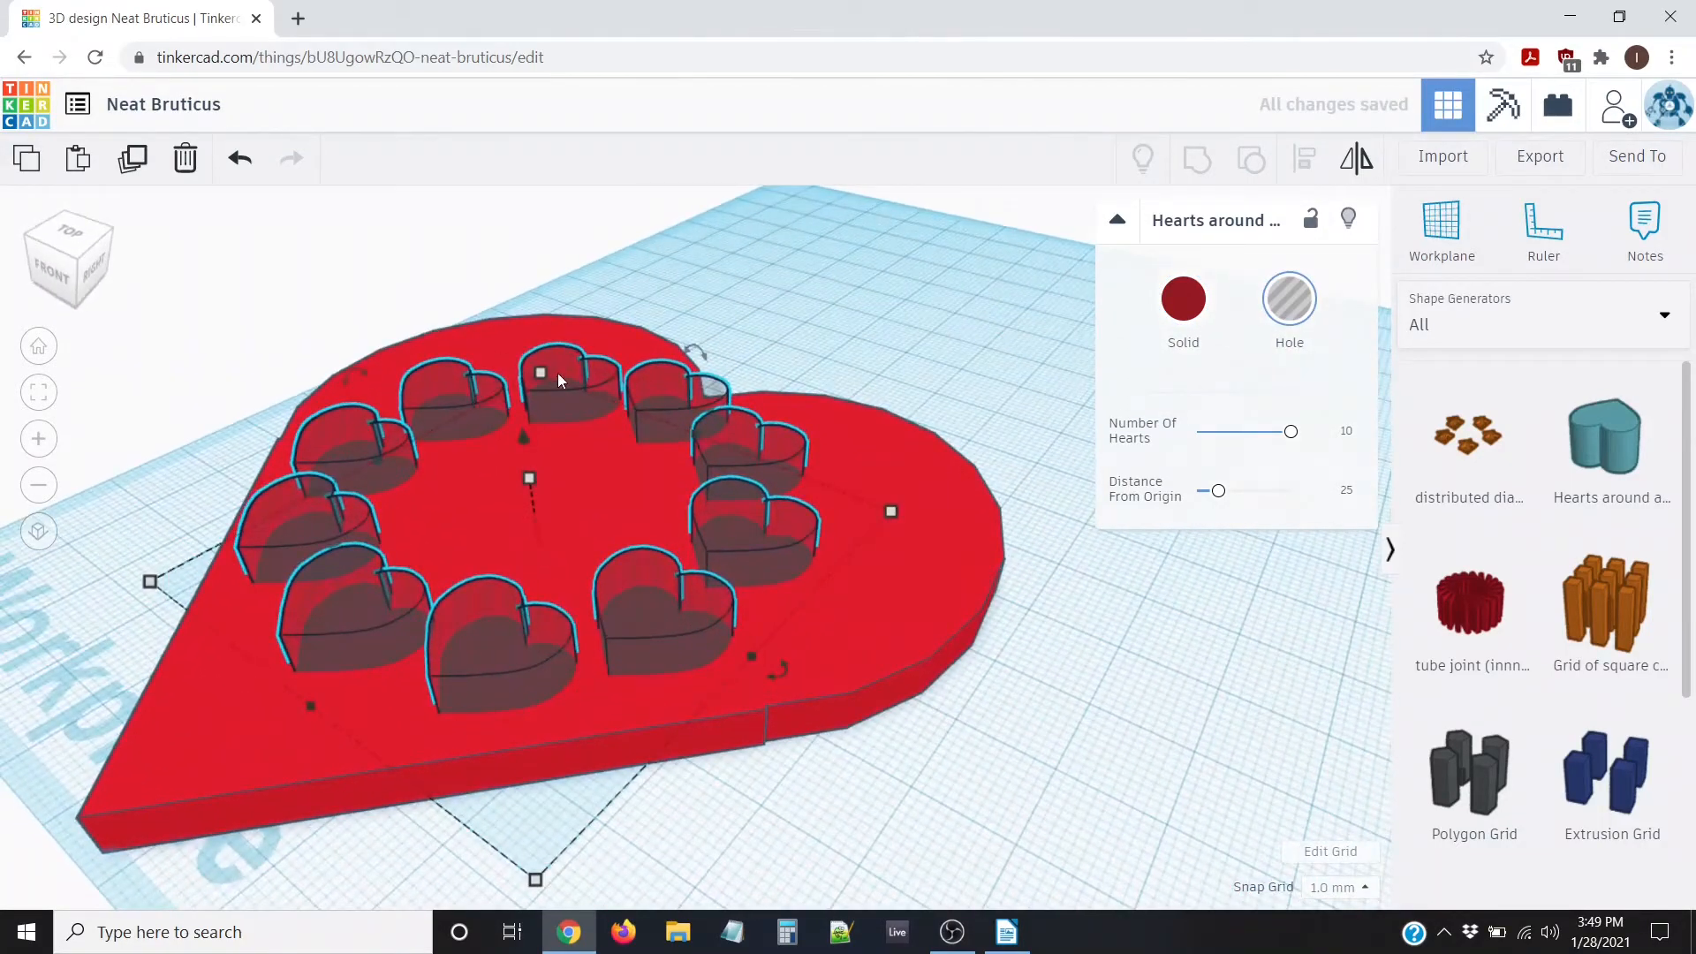
{"action": "right_click_drag", "start_coordinate": [622, 321], "coordinate": [877, 590]}
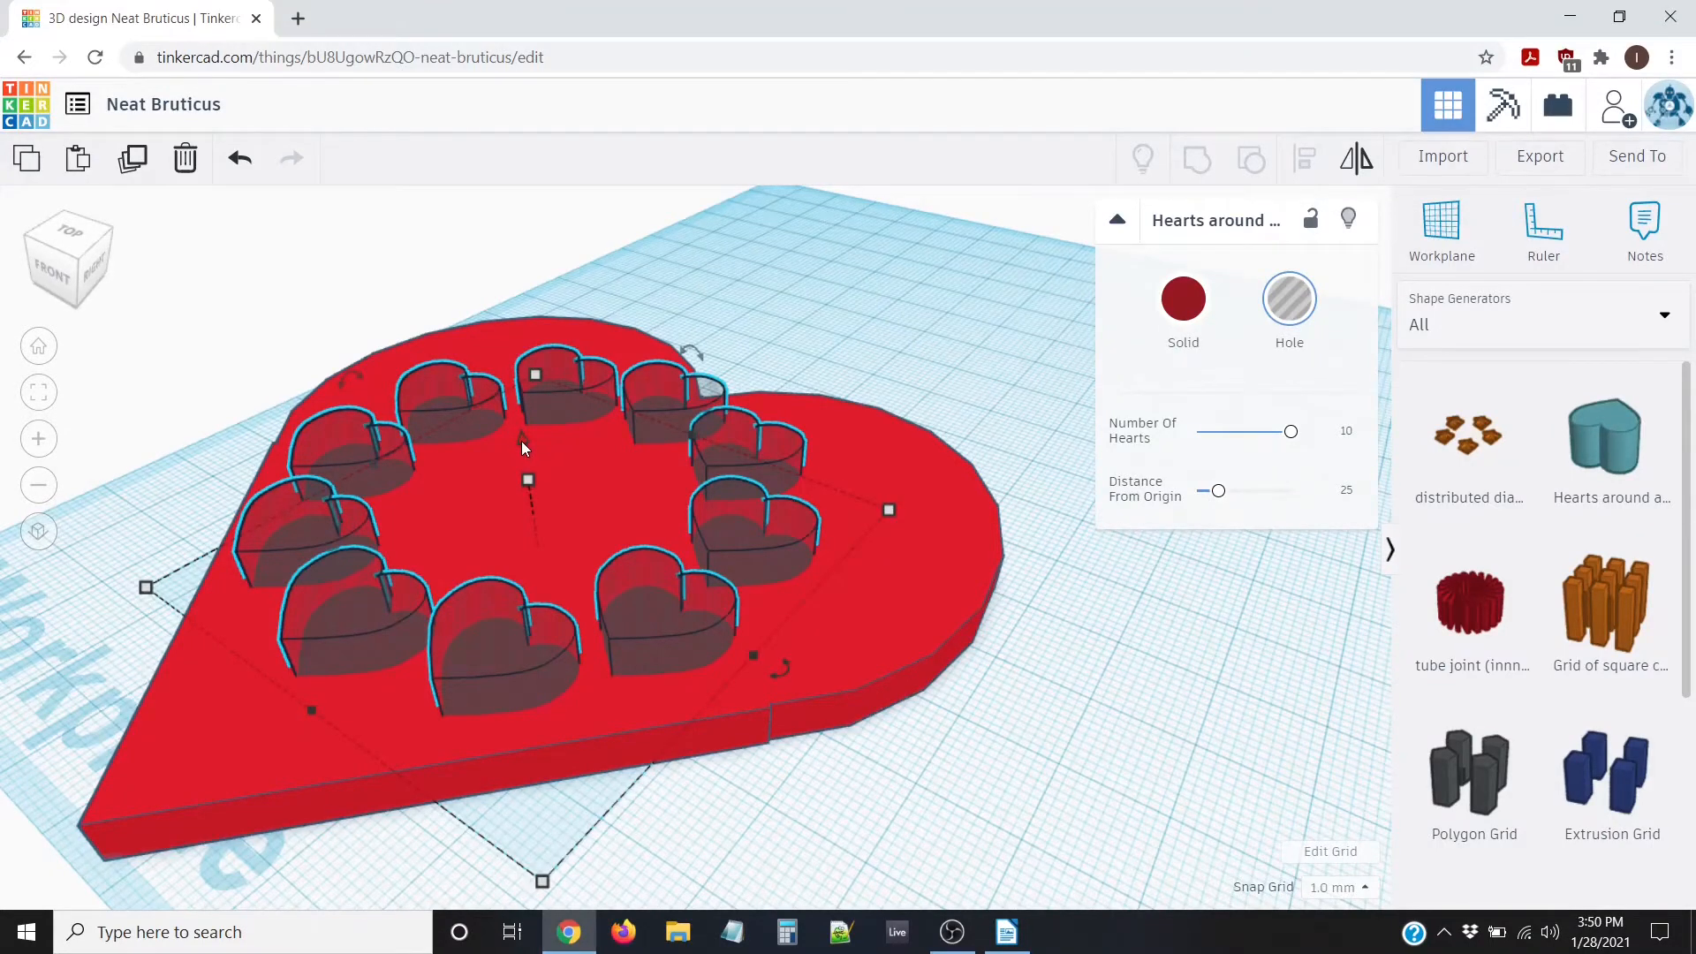
{"action": "mouse_move", "coordinate": [521, 441]}
{"action": "left_mouse_down"}
{"action": "mouse_move", "coordinate": [537, 516]}
{"action": "mouse_move", "coordinate": [522, 444]}
{"action": "left_mouse_up"}
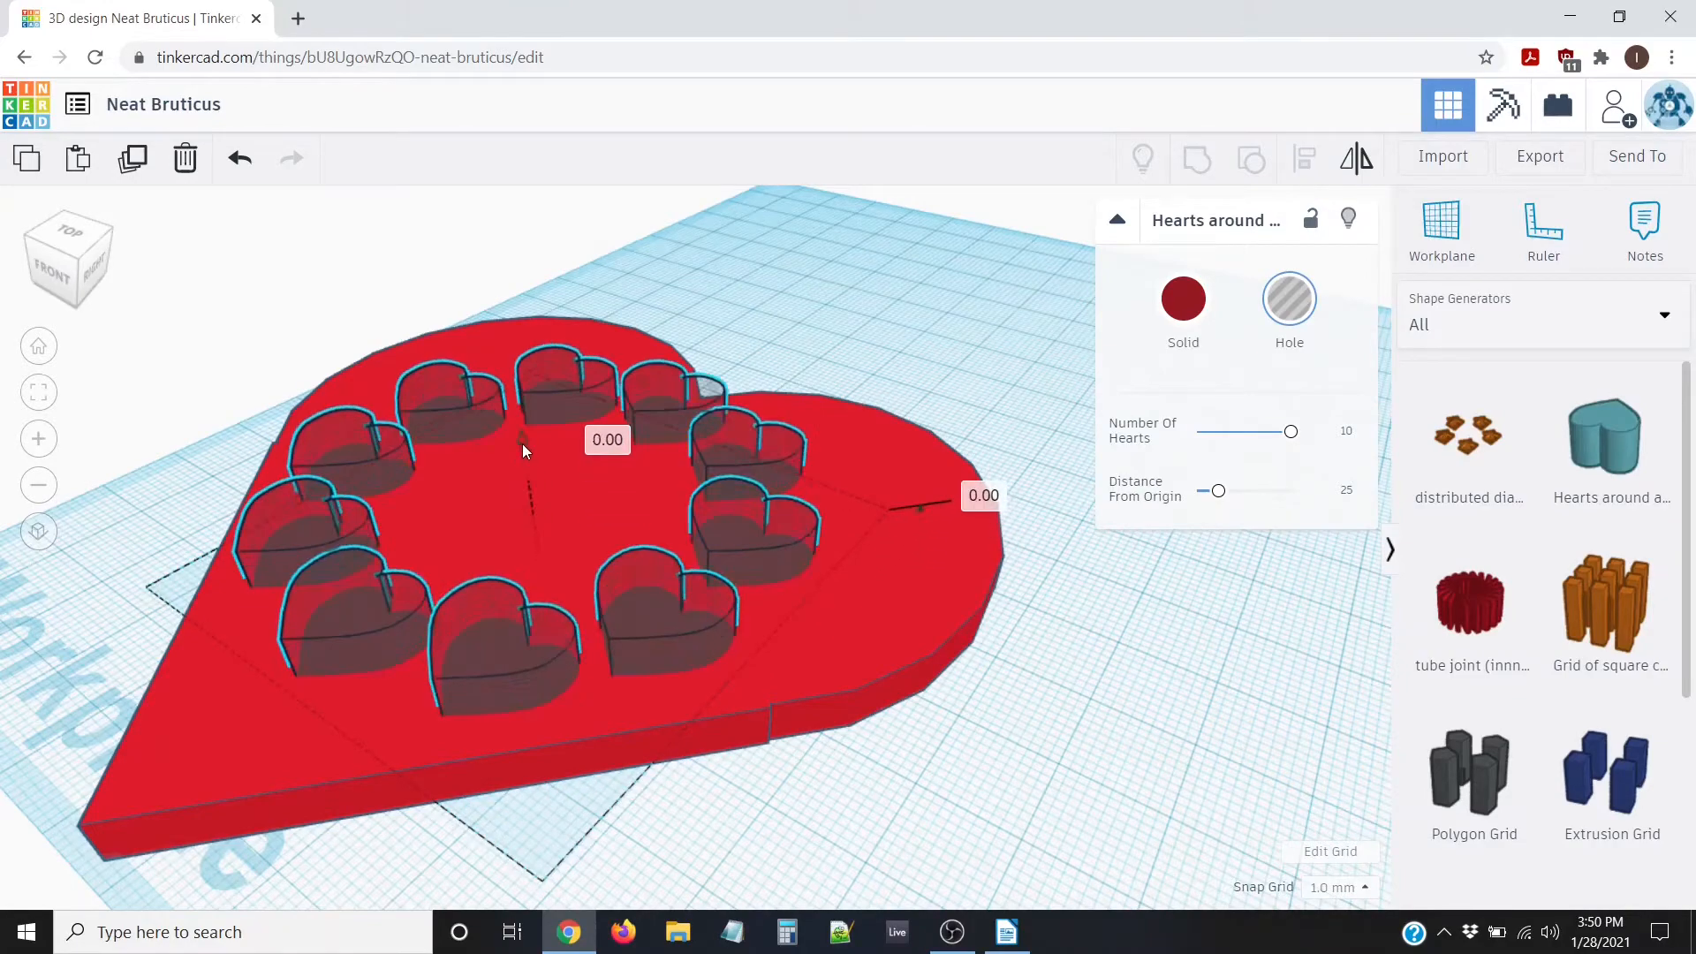
{"action": "right_click_drag", "start_coordinate": [666, 713], "coordinate": [632, 486]}
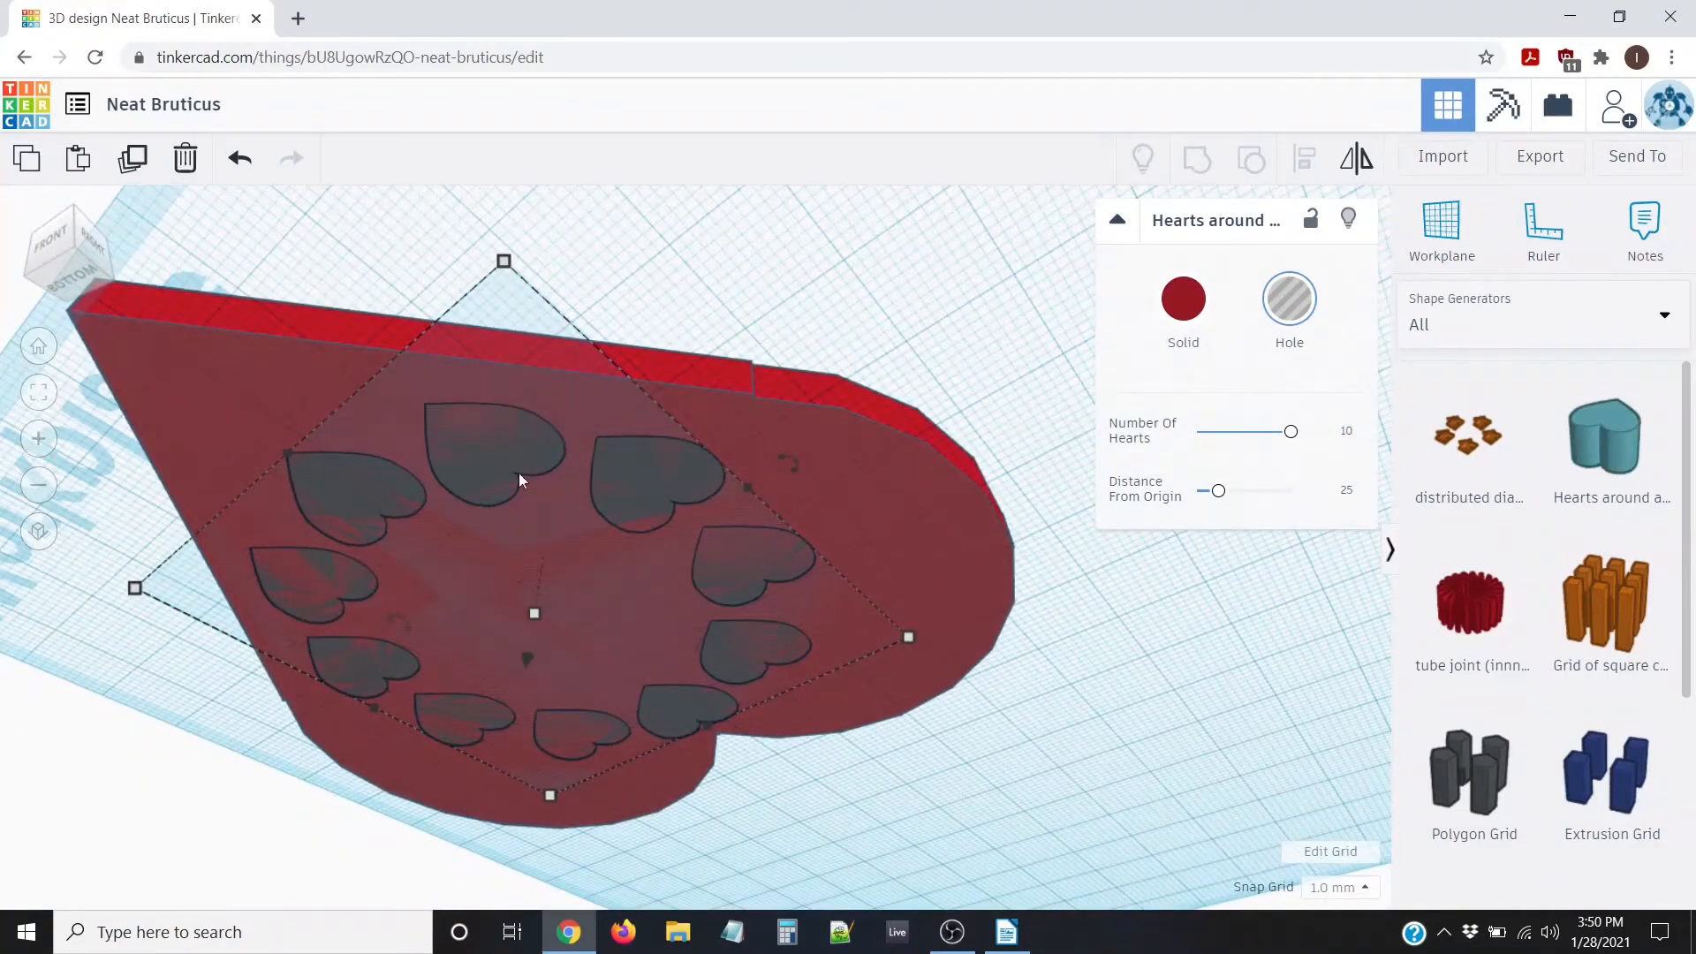
{"action": "right_click_drag", "start_coordinate": [835, 340], "coordinate": [758, 440]}
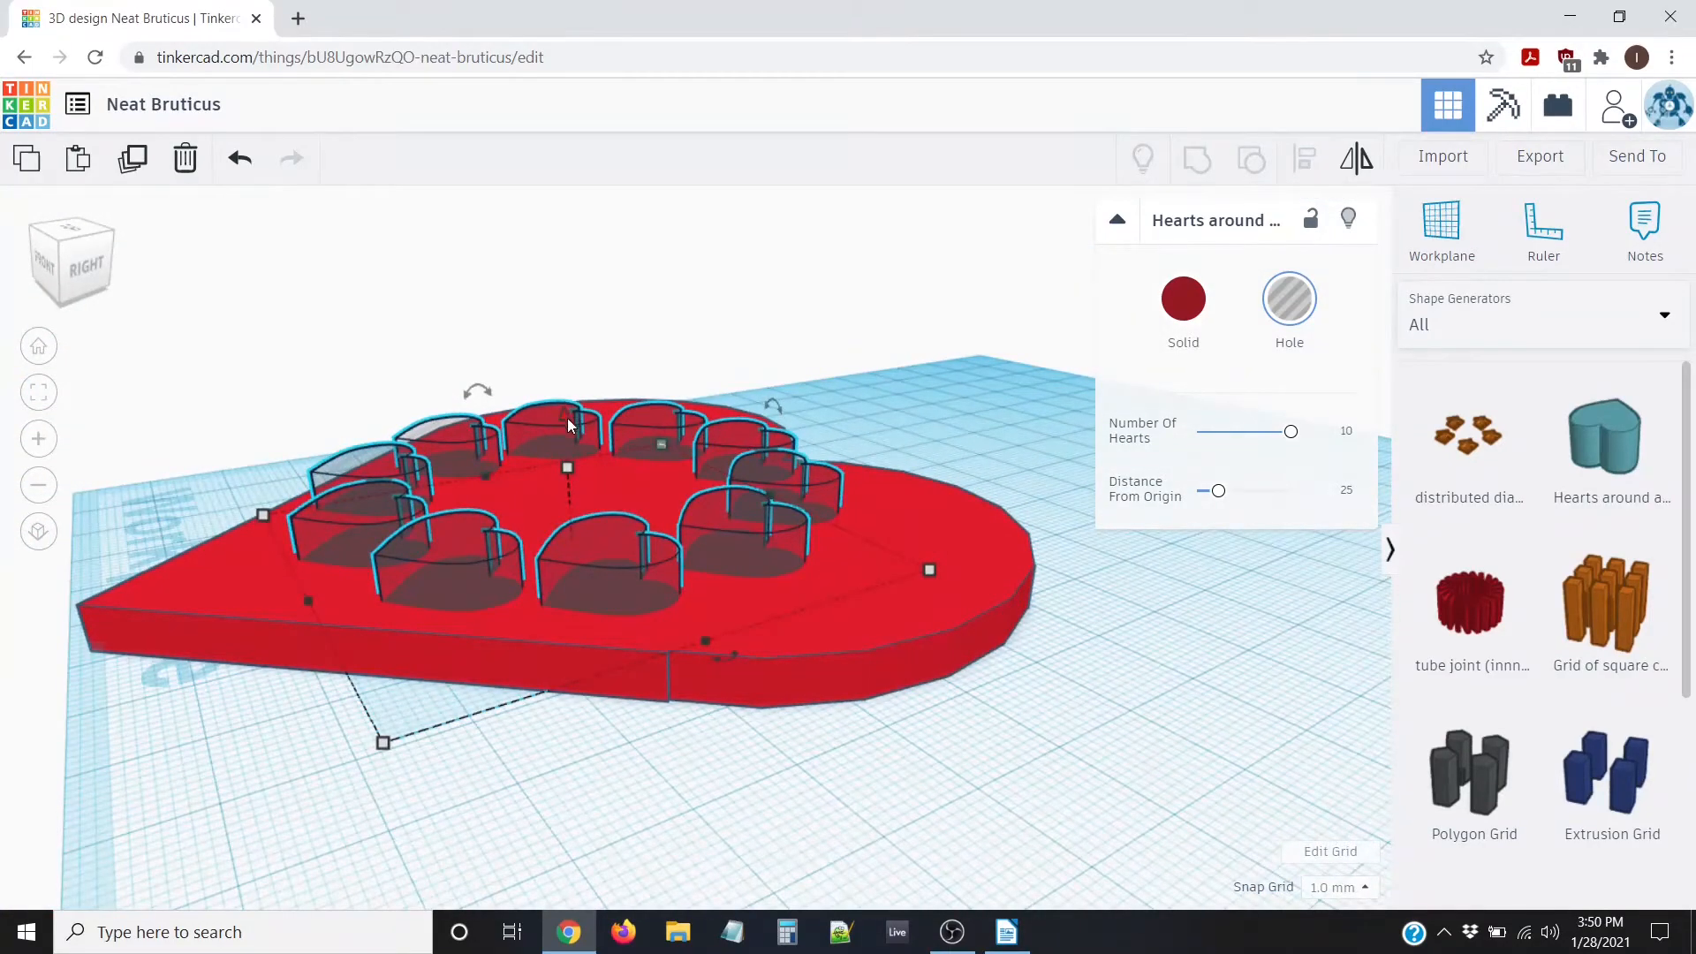
{"action": "scroll", "coordinate": [565, 415], "scroll_direction": "up", "scroll_amount": 2}
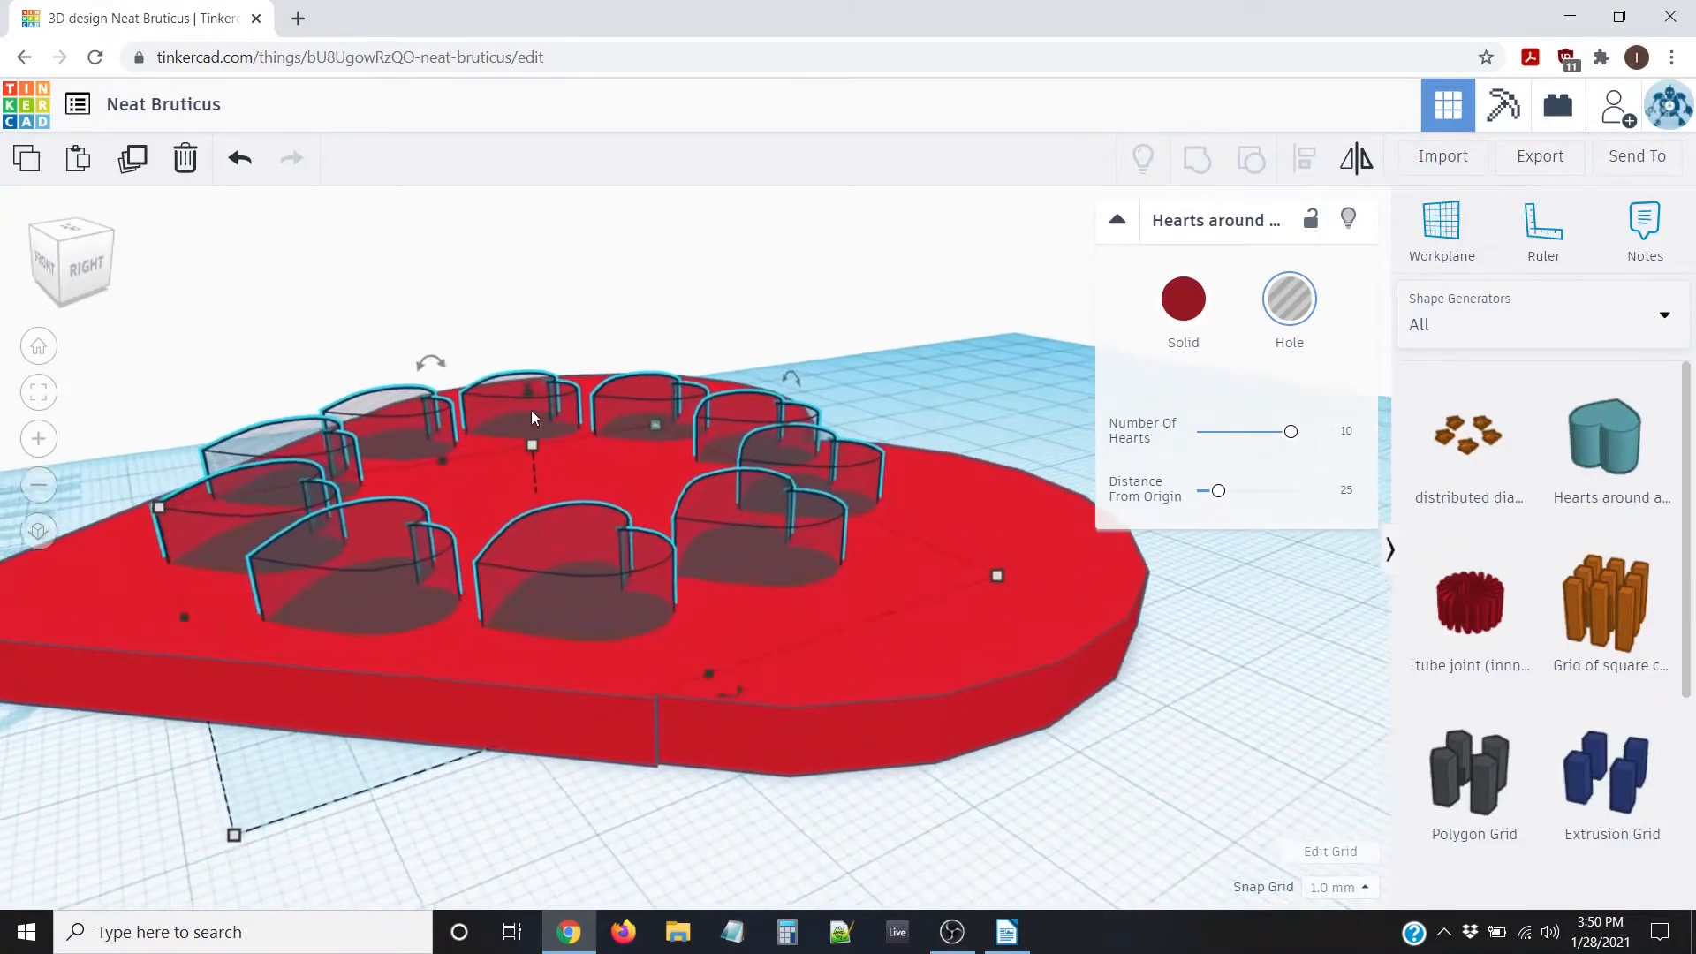
{"action": "scroll", "coordinate": [544, 410], "scroll_direction": "down", "scroll_amount": 1}
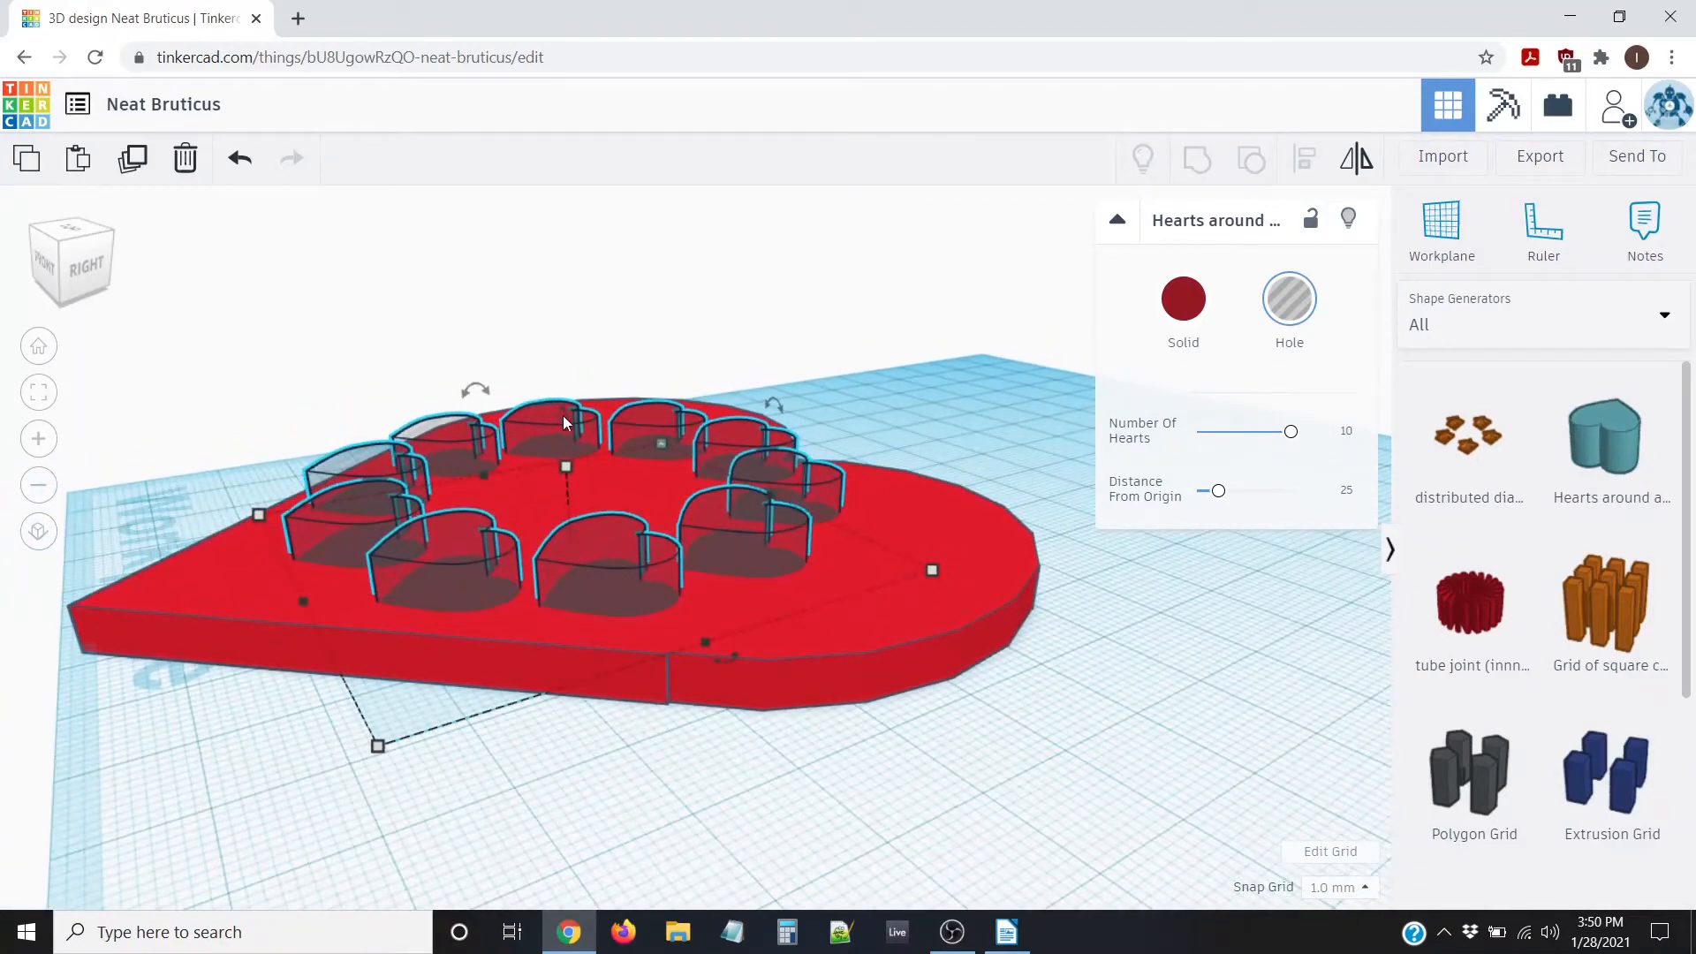
{"action": "mouse_move", "coordinate": [563, 419]}
{"action": "left_mouse_down"}
{"action": "mouse_move", "coordinate": [568, 273]}
{"action": "mouse_move", "coordinate": [548, 195]}
{"action": "mouse_move", "coordinate": [567, 405]}
{"action": "left_mouse_up"}
Check the base from beneath, then marquee-select the heart and the hole ring
{"action": "right_click_drag", "start_coordinate": [283, 704], "coordinate": [351, 766]}
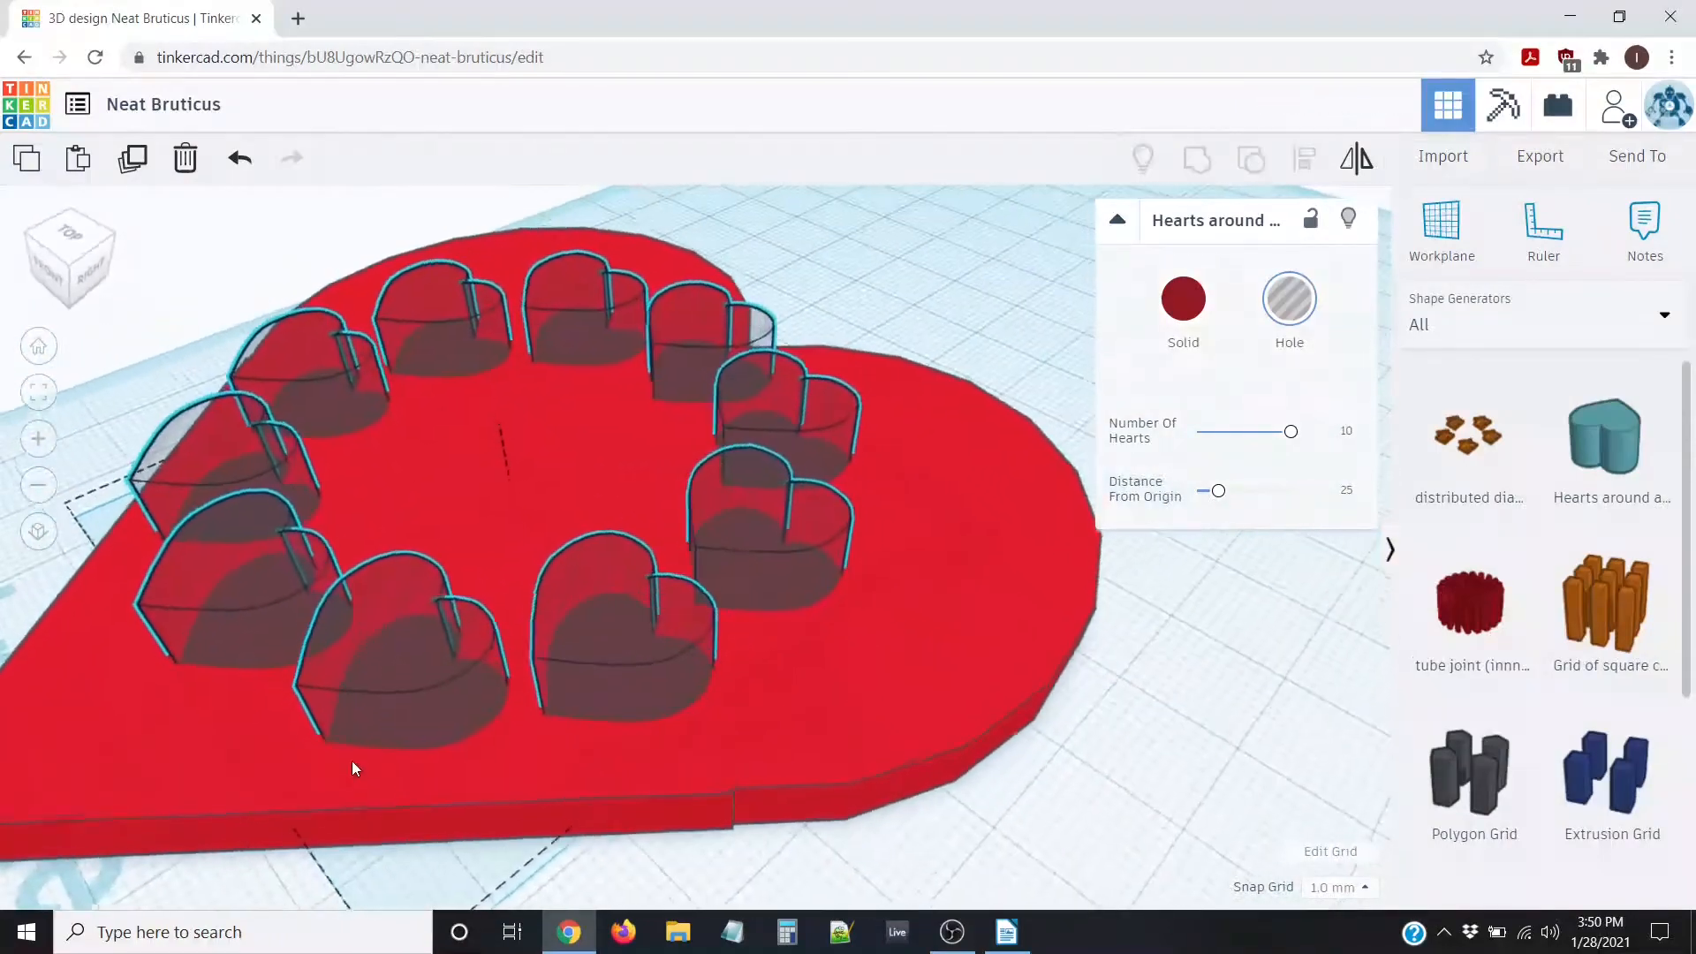
{"action": "scroll", "coordinate": [354, 769], "scroll_direction": "down", "scroll_amount": 10}
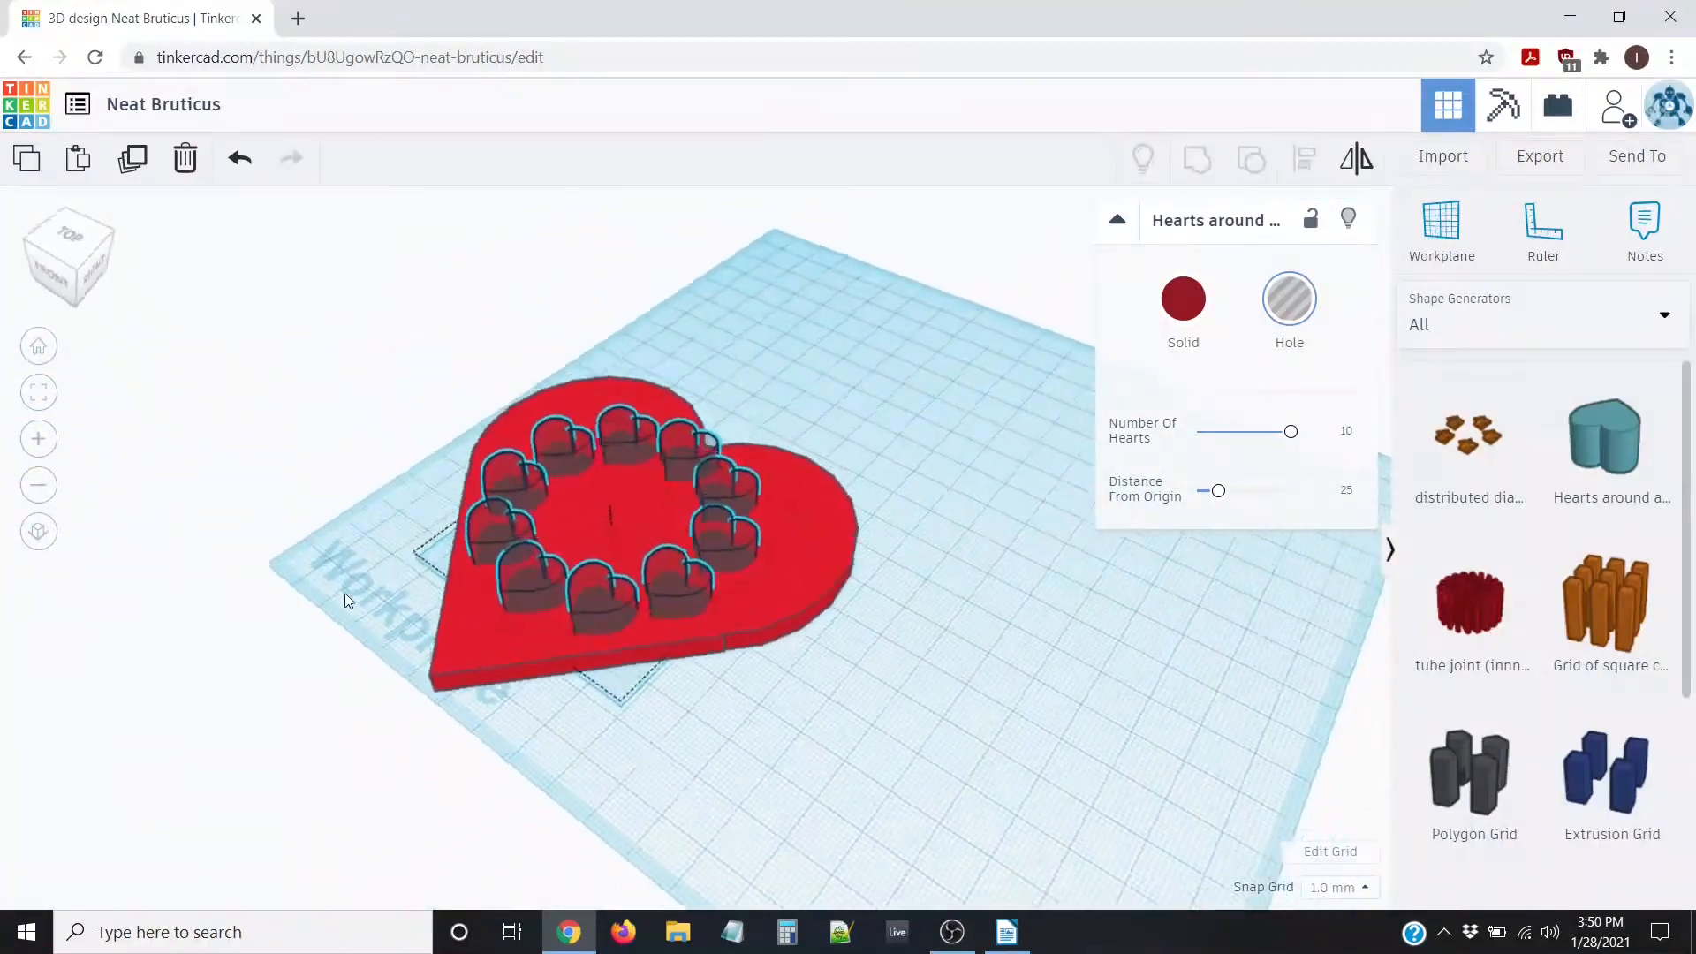
{"action": "right_click_drag", "start_coordinate": [344, 598], "coordinate": [271, 350]}
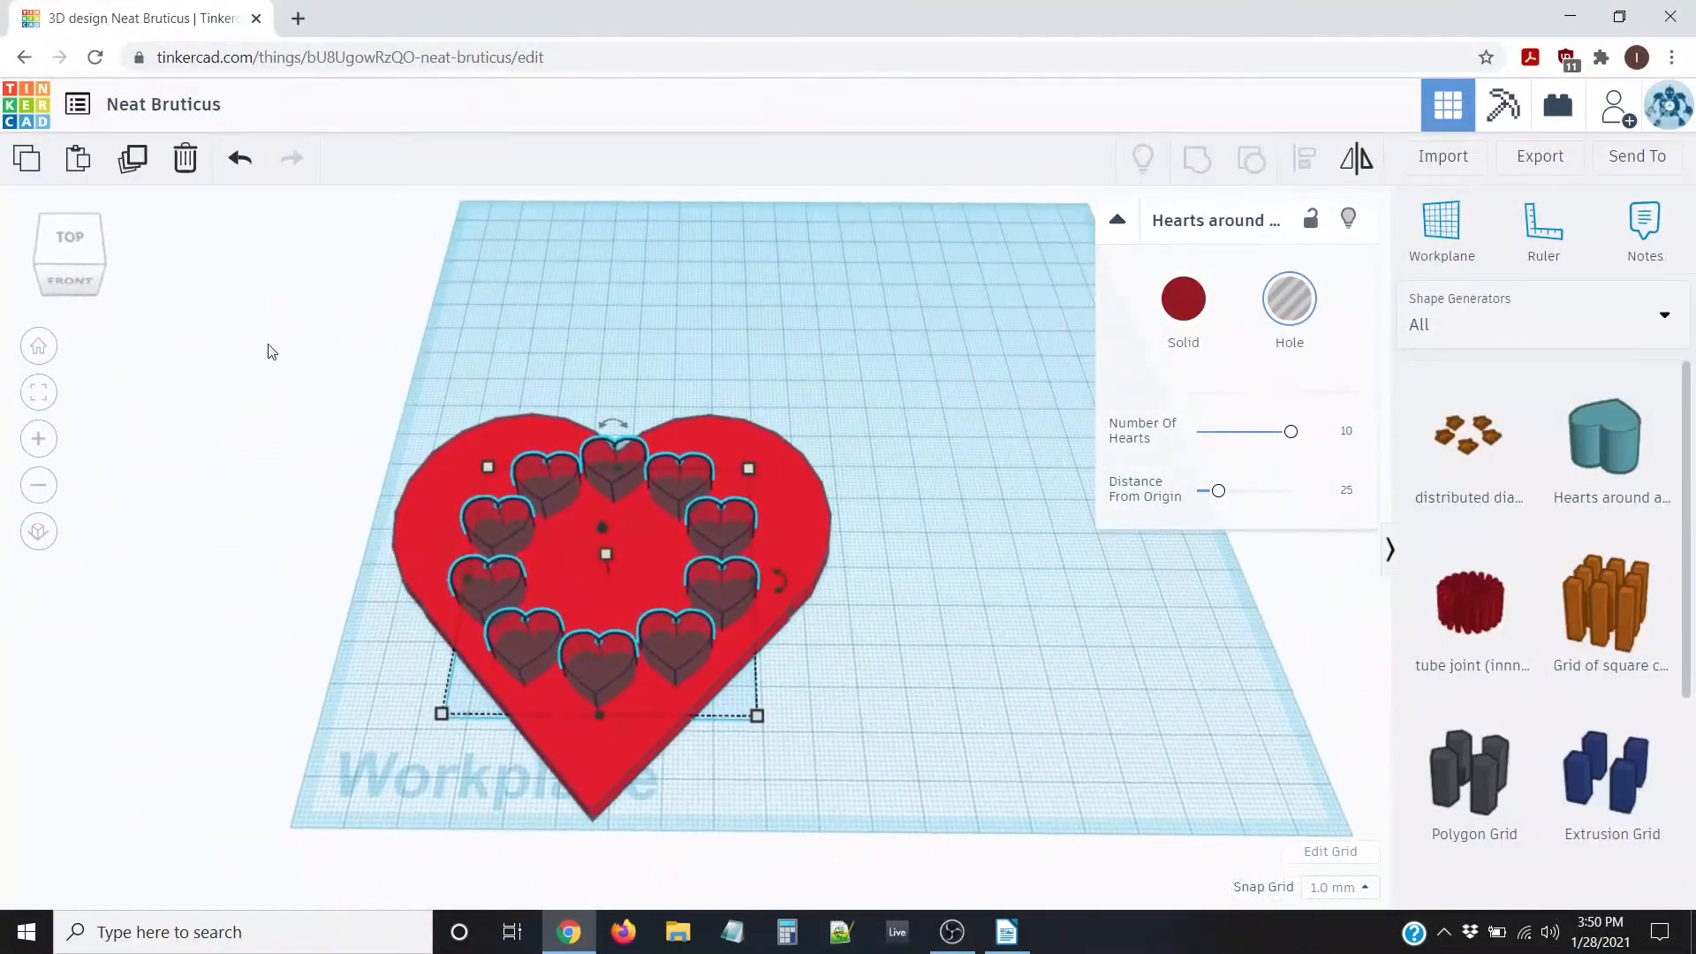
{"action": "left_click", "coordinate": [297, 398]}
{"action": "left_click_drag", "start_coordinate": [280, 334], "coordinate": [1079, 883]}
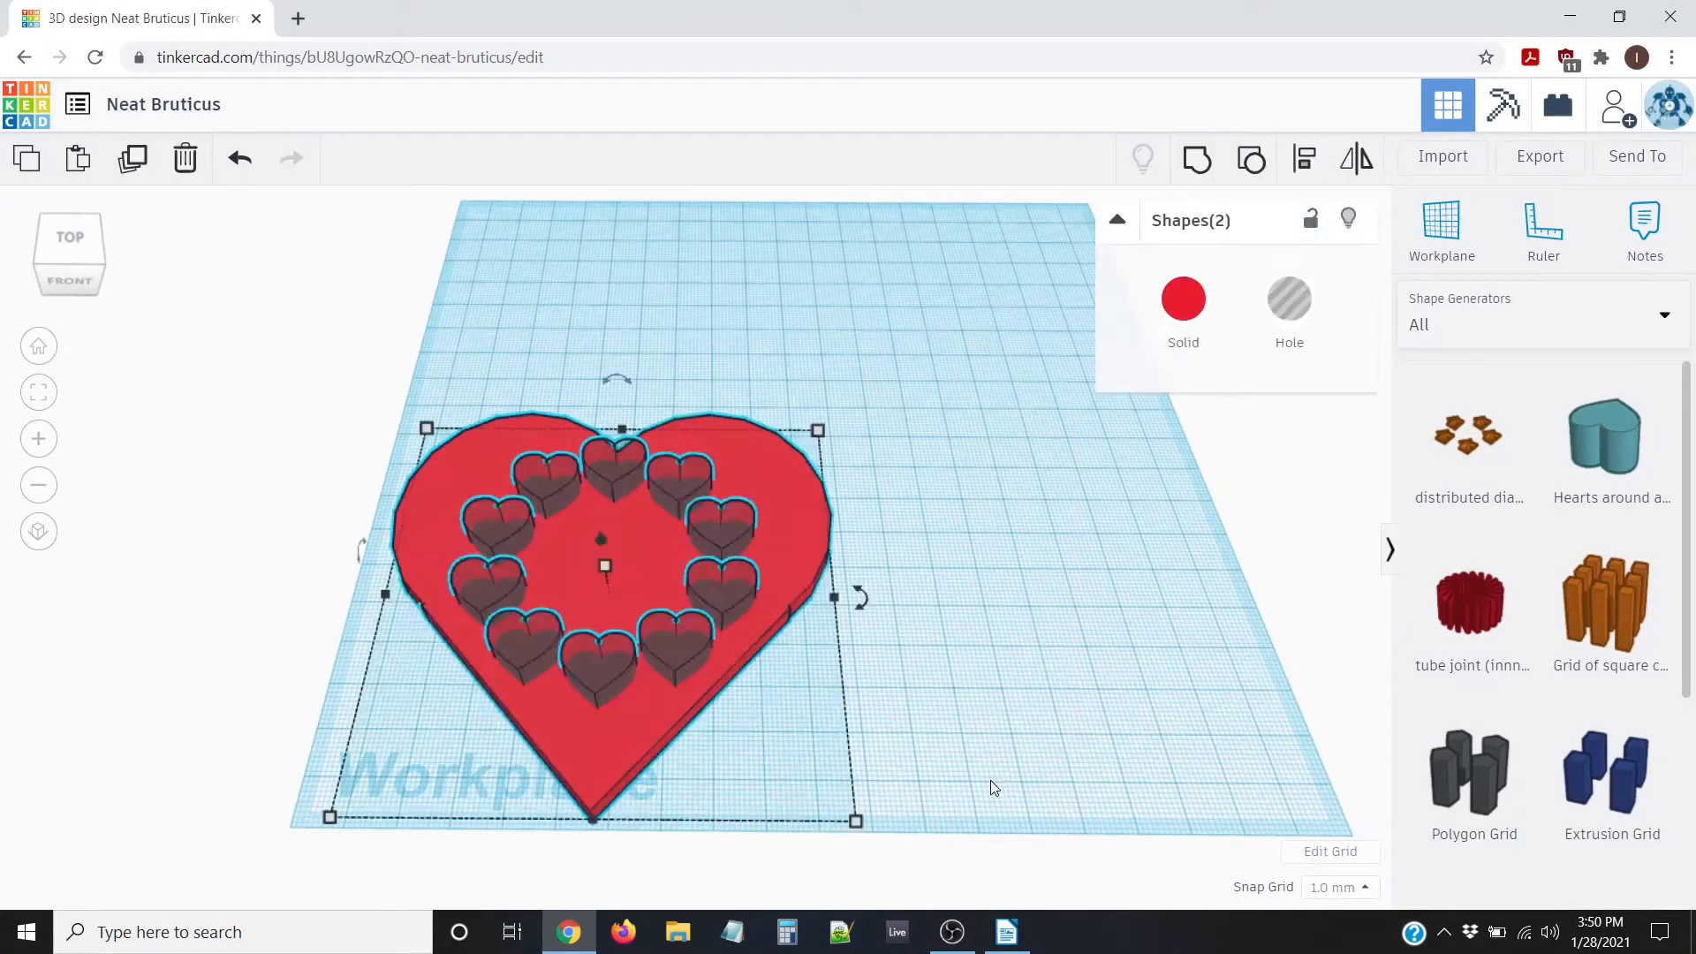
Group the big heart with the ring of heart holes
{"action": "right_click_drag", "start_coordinate": [990, 565], "coordinate": [1010, 676]}
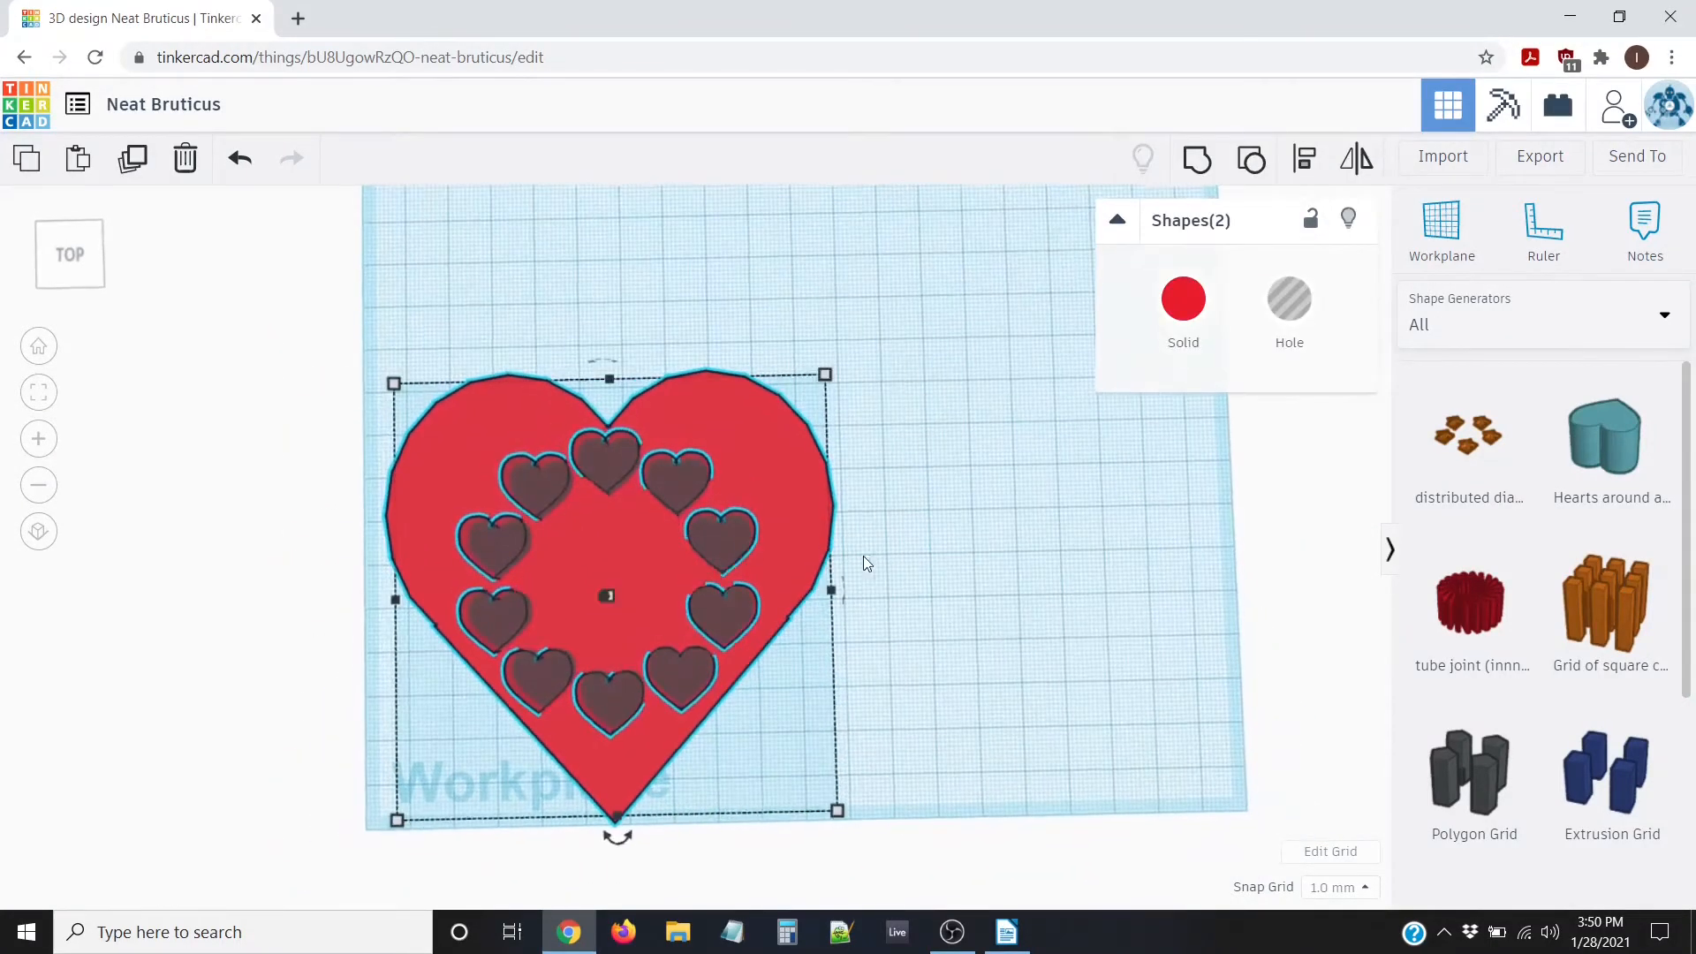
{"action": "left_click", "coordinate": [1197, 165]}
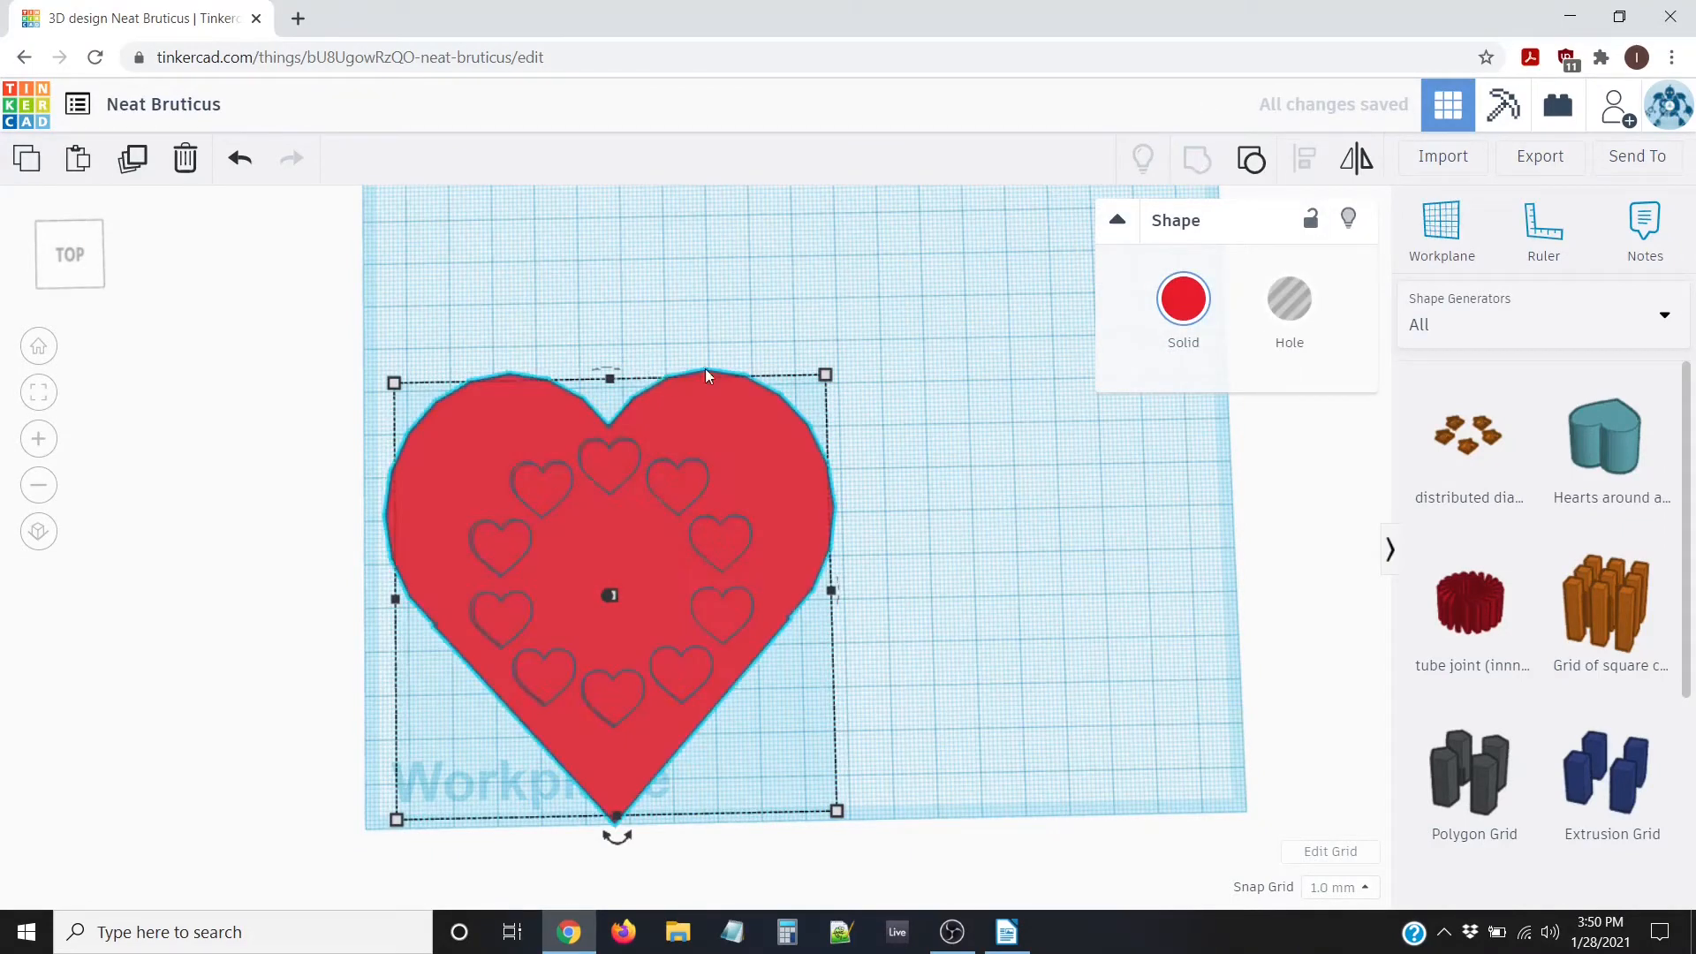
{"action": "left_click", "coordinate": [808, 304]}
Inspect the recessed hearts from several angles, then return to the Home view
{"action": "right_click_drag", "start_coordinate": [961, 546], "coordinate": [708, 460]}
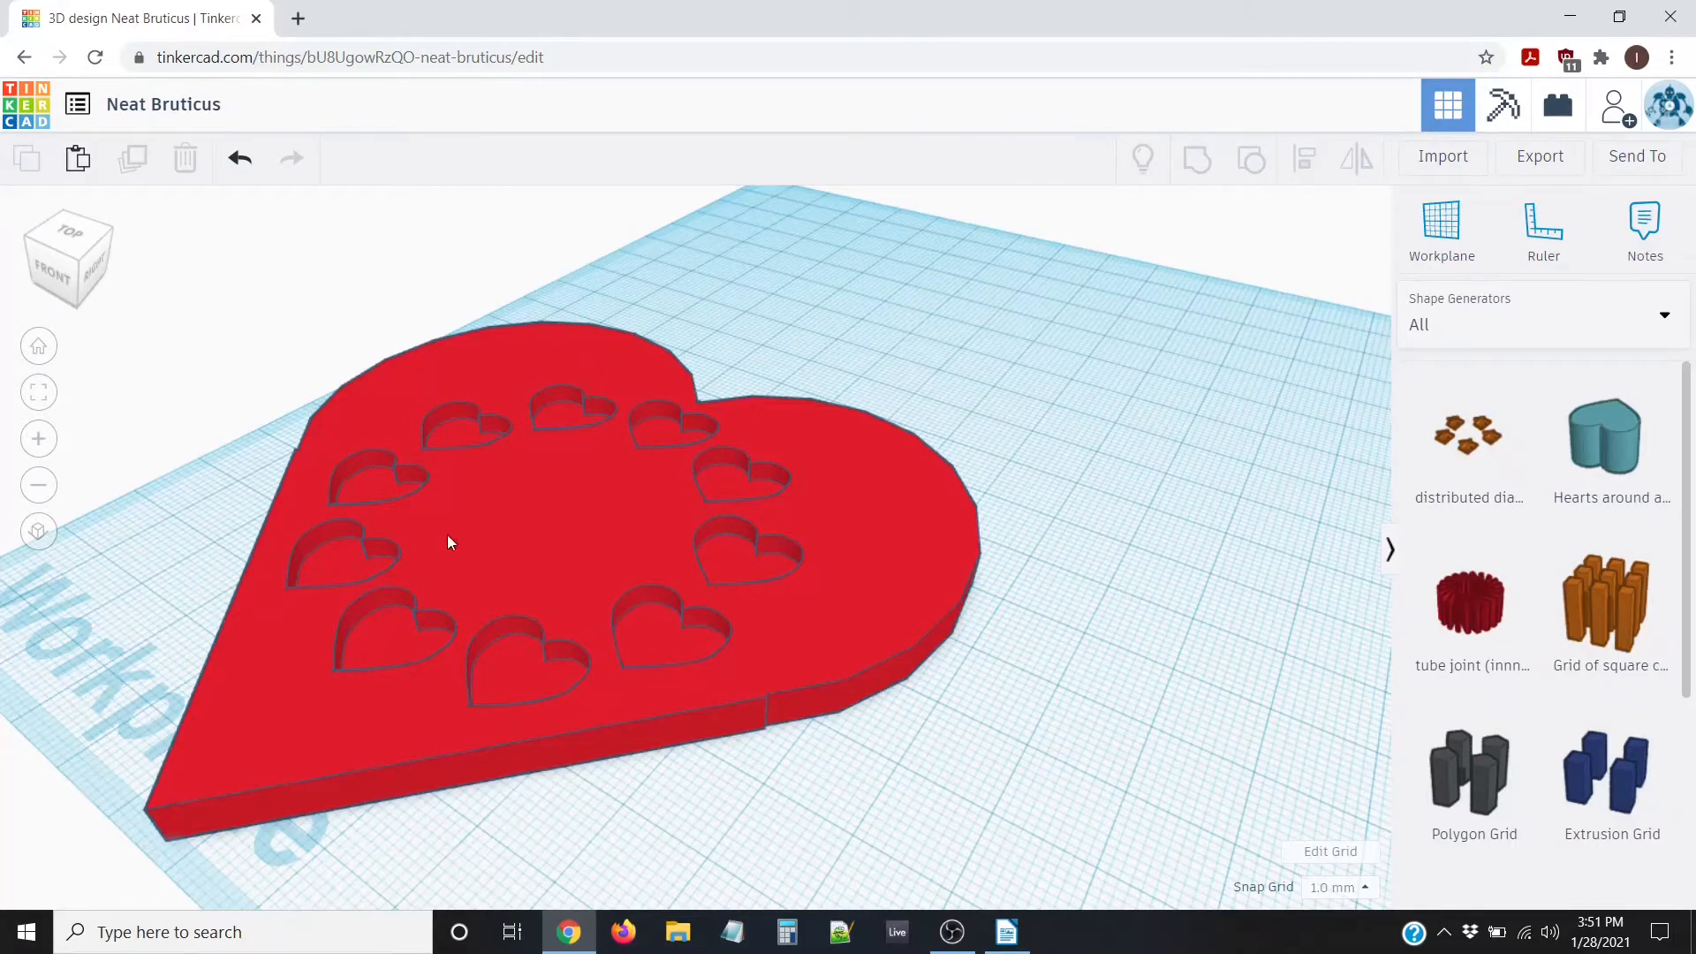
{"action": "right_click_drag", "start_coordinate": [661, 623], "coordinate": [913, 691]}
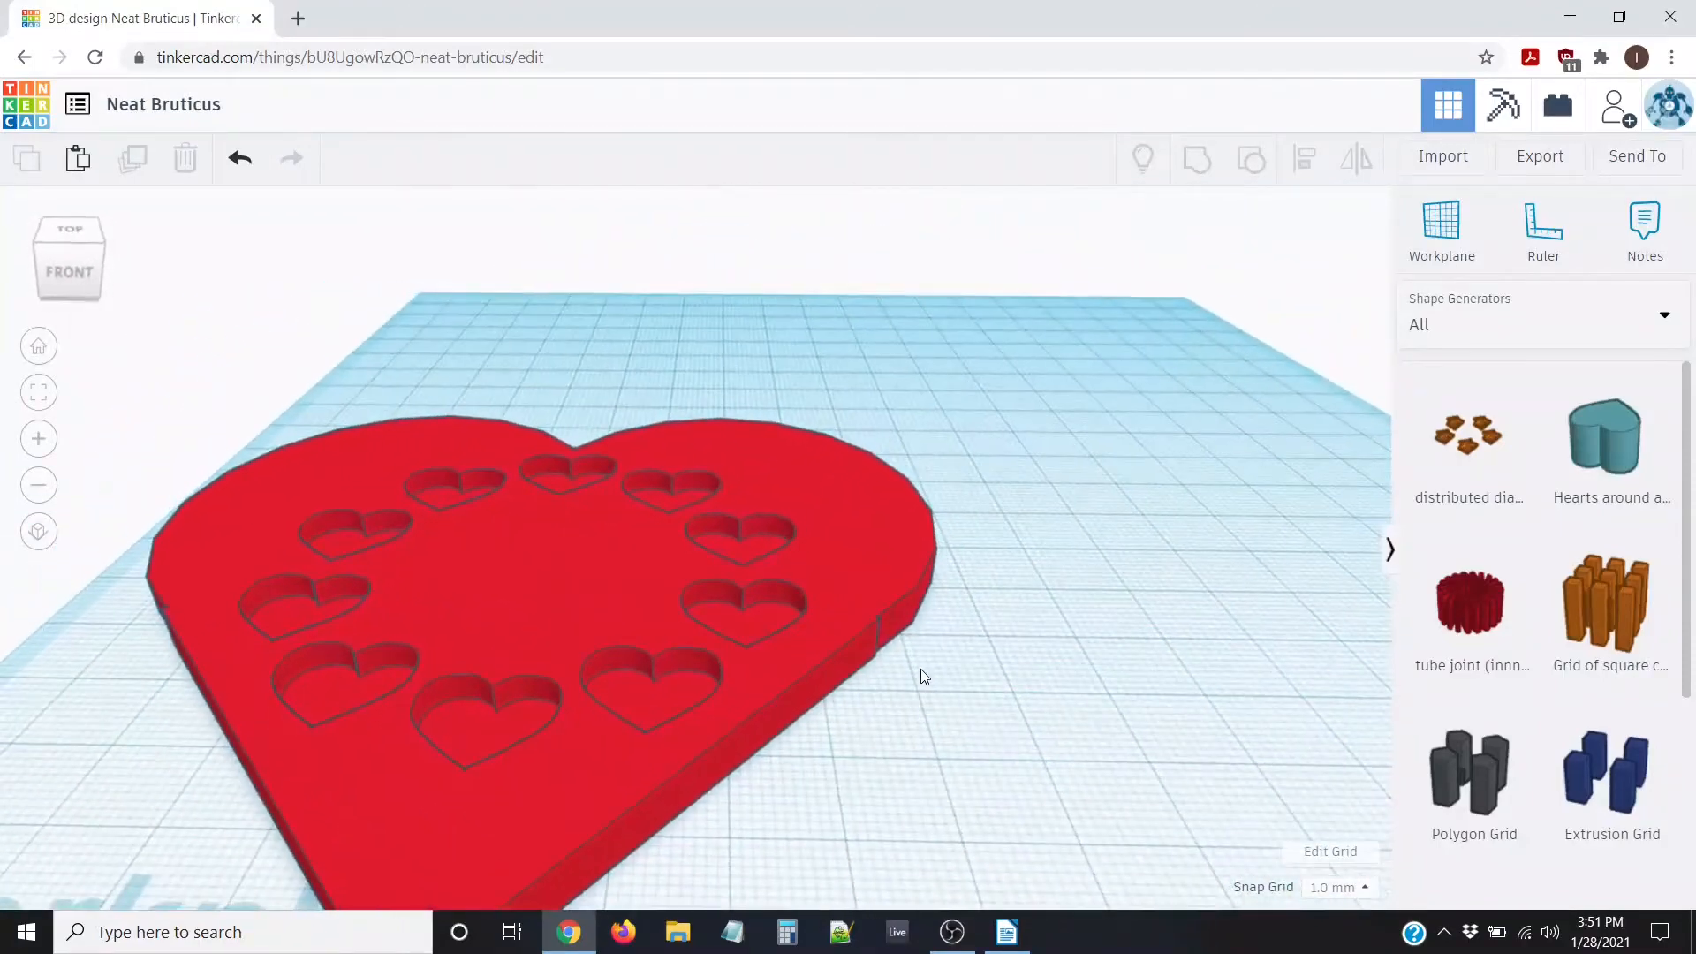
{"action": "scroll", "coordinate": [924, 664], "scroll_direction": "down", "scroll_amount": 5}
{"action": "right_click_drag", "start_coordinate": [861, 640], "coordinate": [893, 708]}
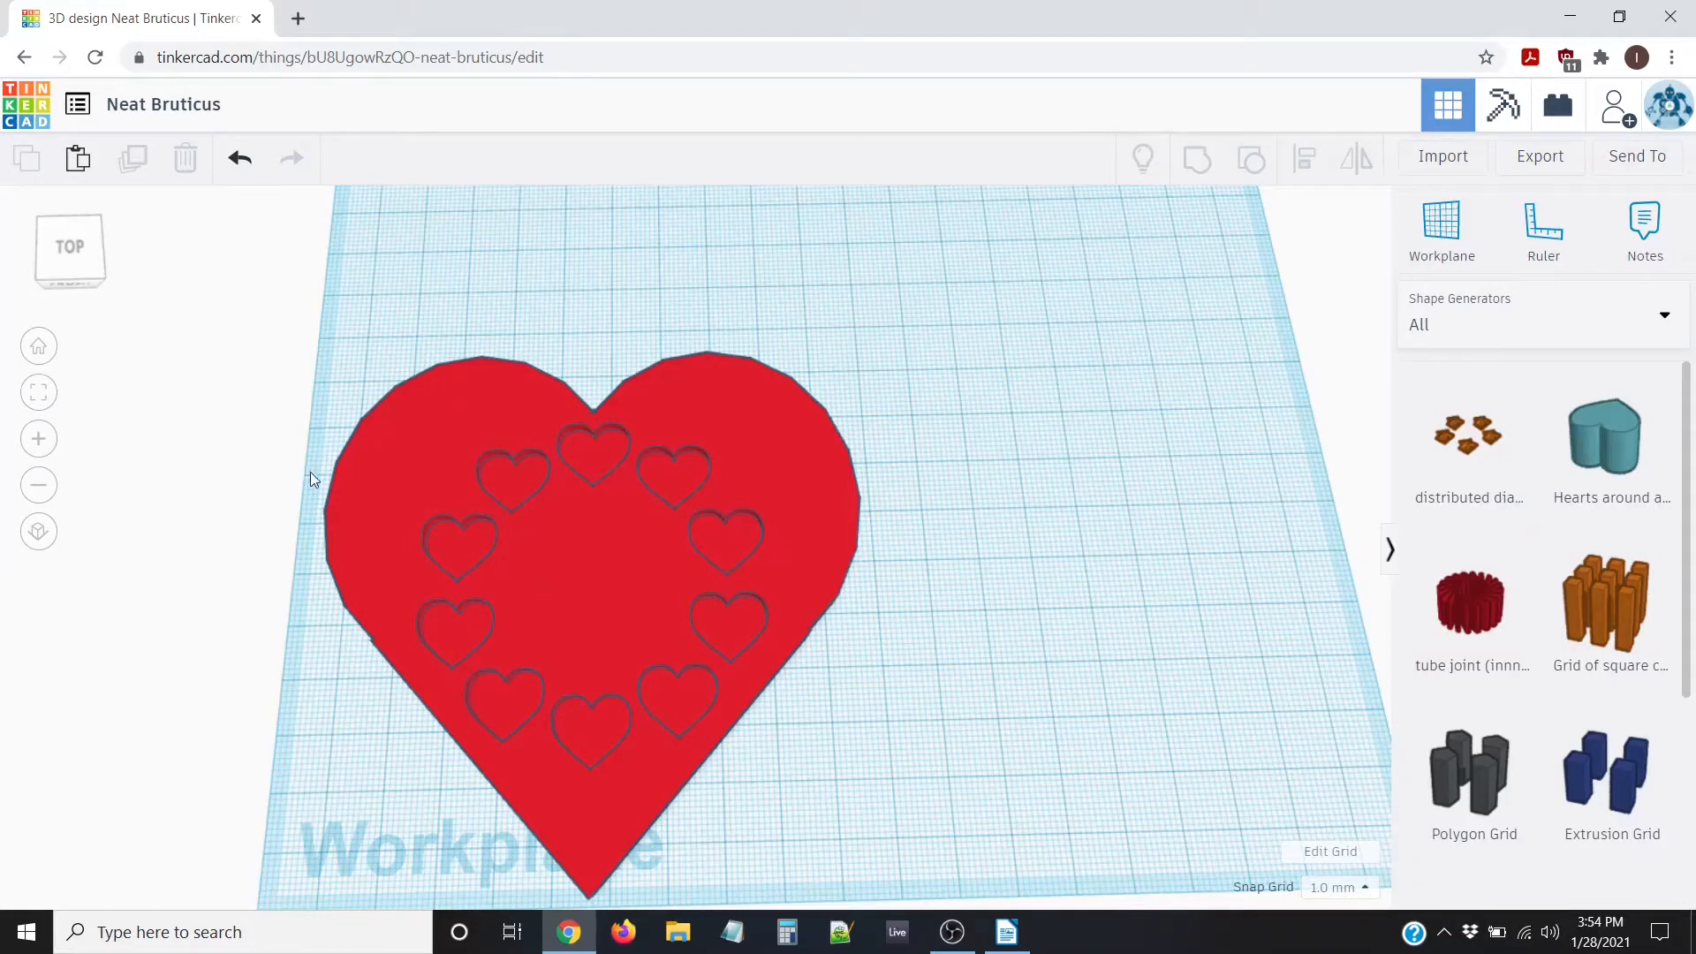
{"action": "left_click", "coordinate": [39, 348]}
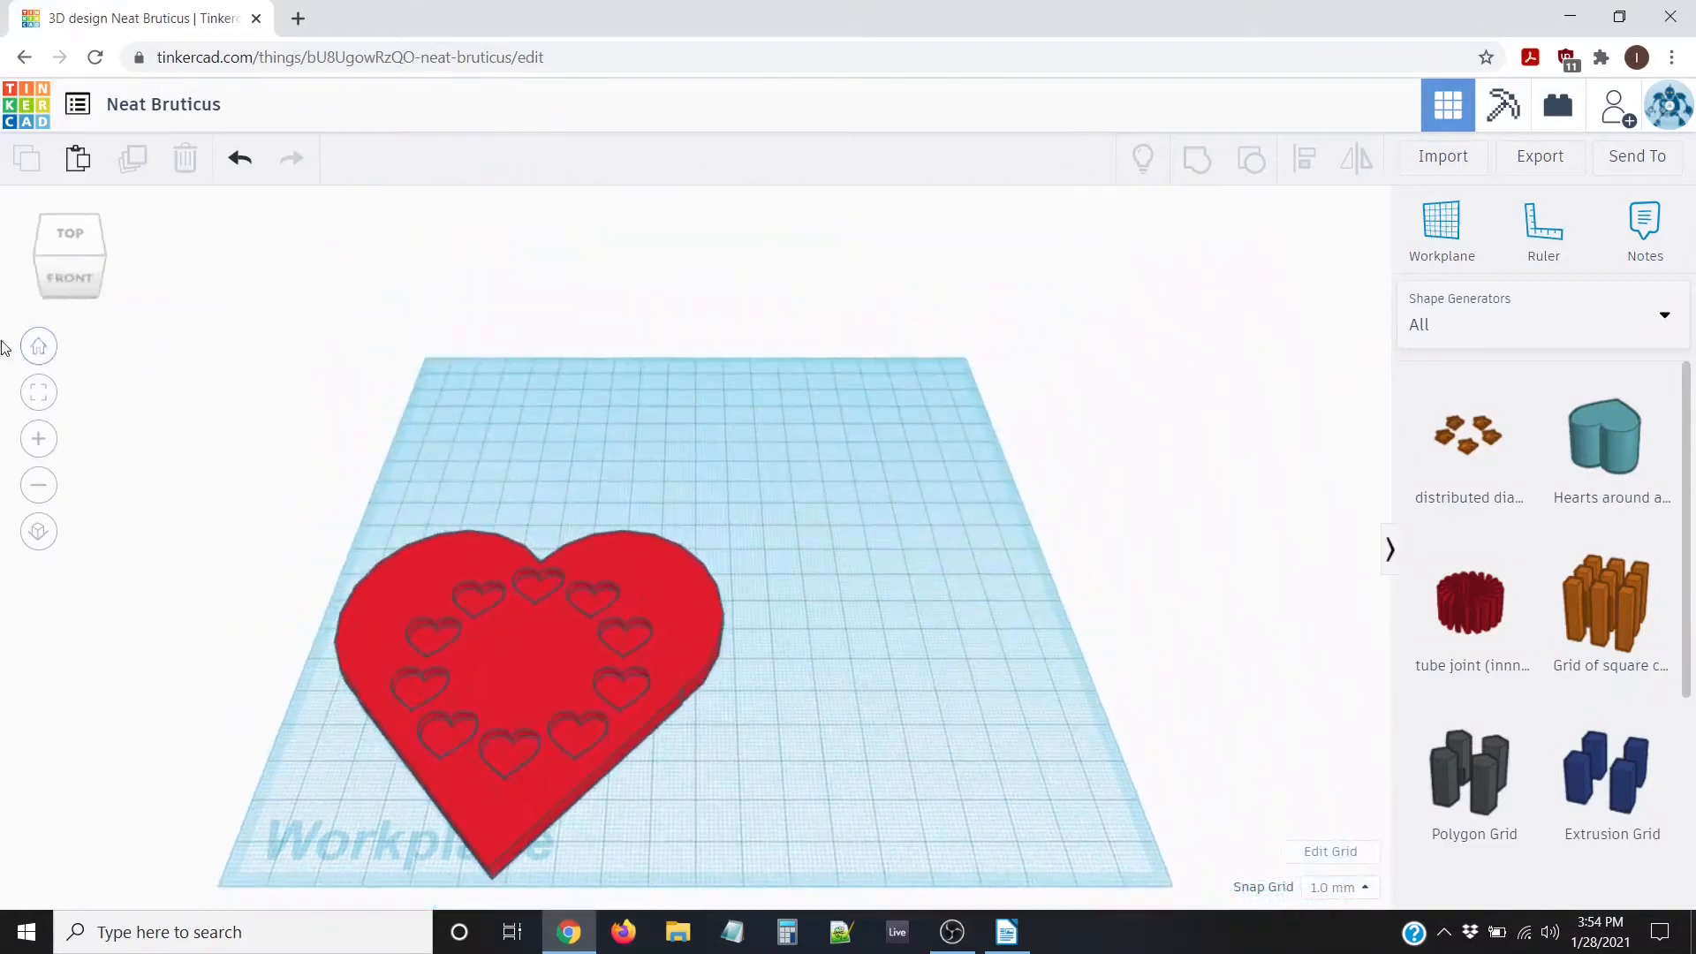
Switch the catalogue to Basic Shapes and place a Text shape beside the heart
{"action": "left_click", "coordinate": [1523, 330]}
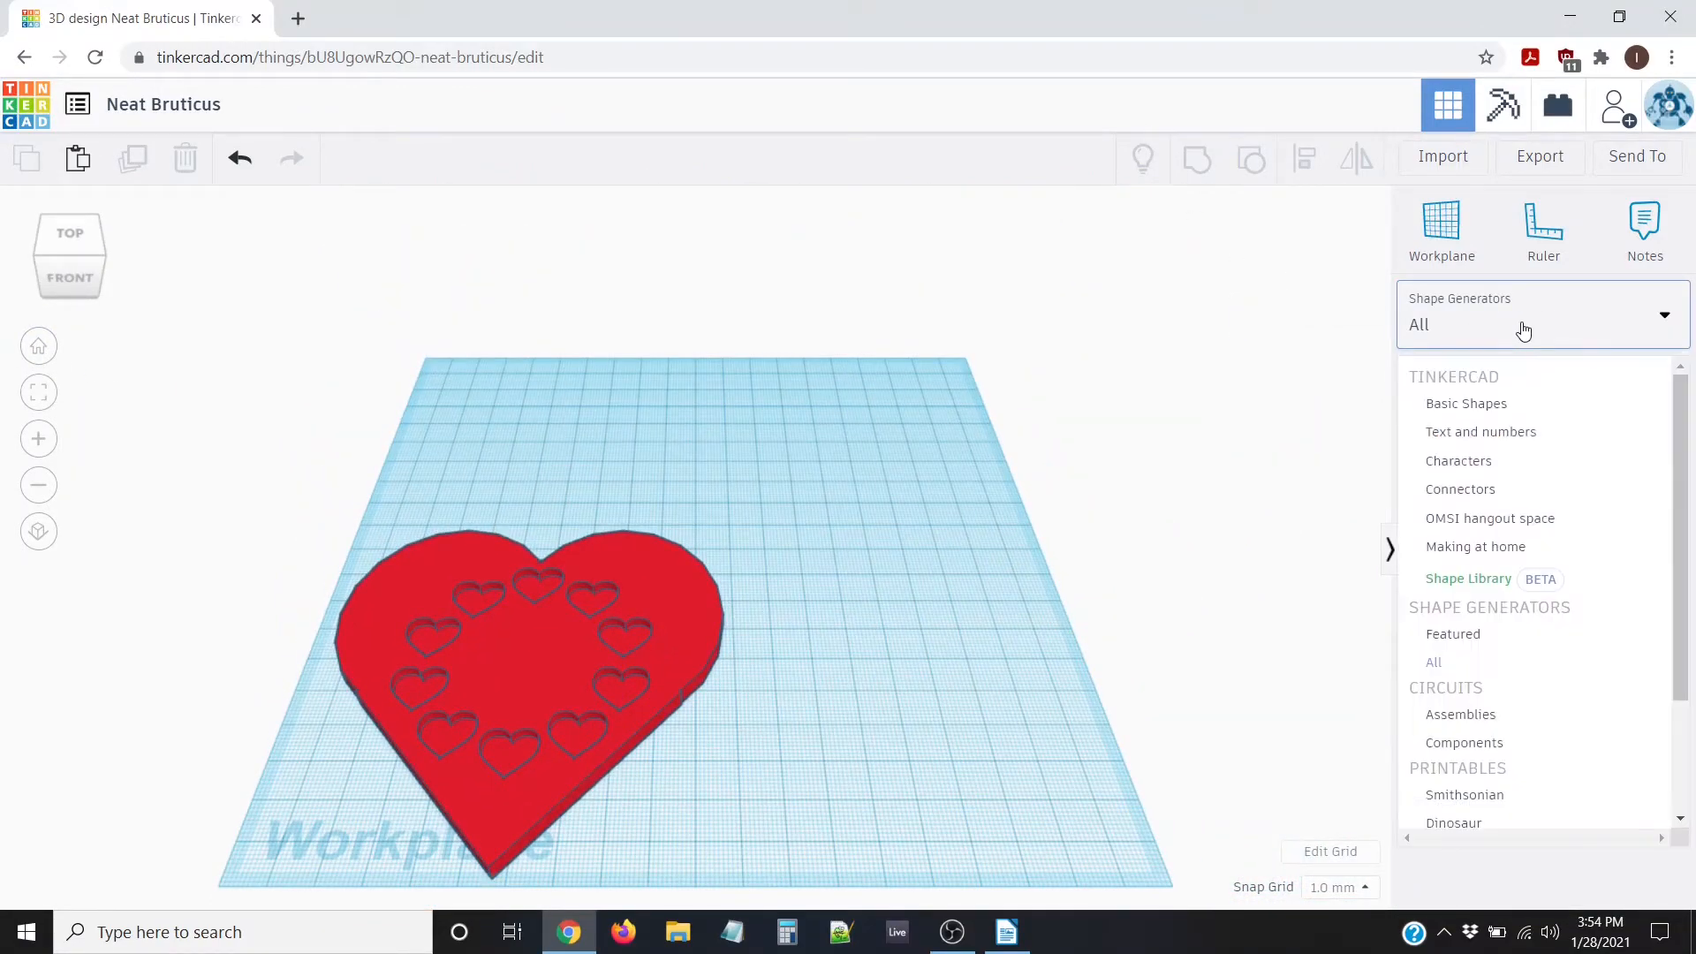
{"action": "left_click", "coordinate": [1477, 407]}
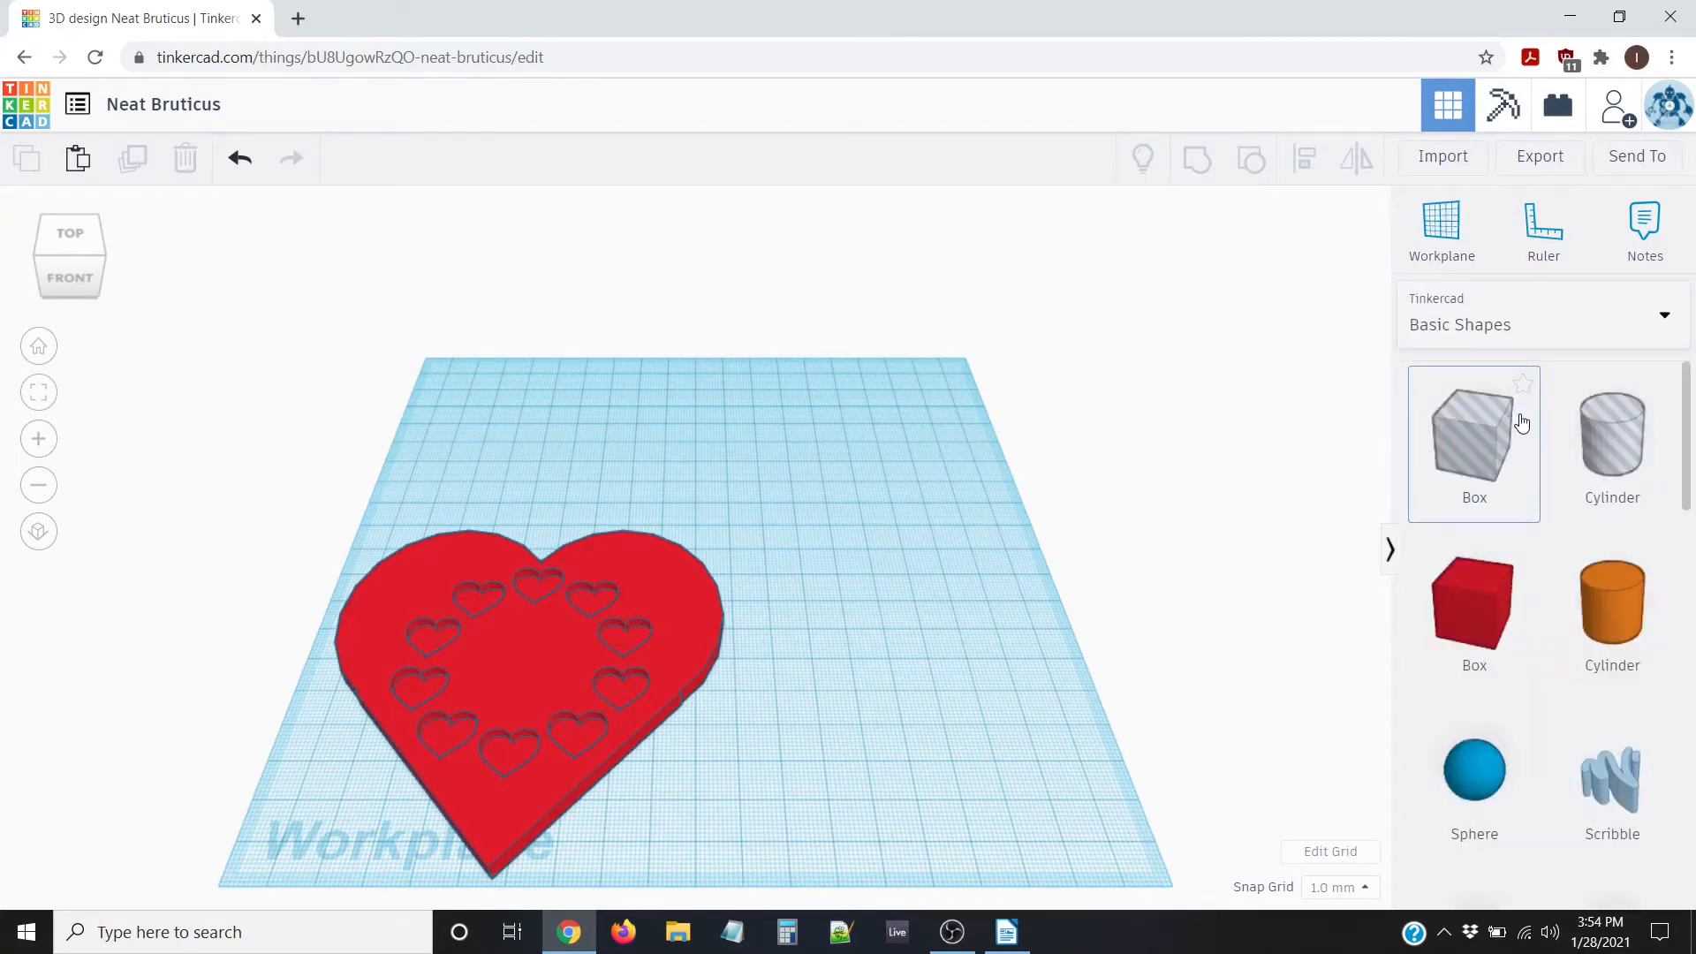
{"action": "scroll", "coordinate": [1561, 424], "scroll_direction": "down", "scroll_amount": 2}
{"action": "scroll", "coordinate": [1561, 424], "scroll_direction": "down", "scroll_amount": 5}
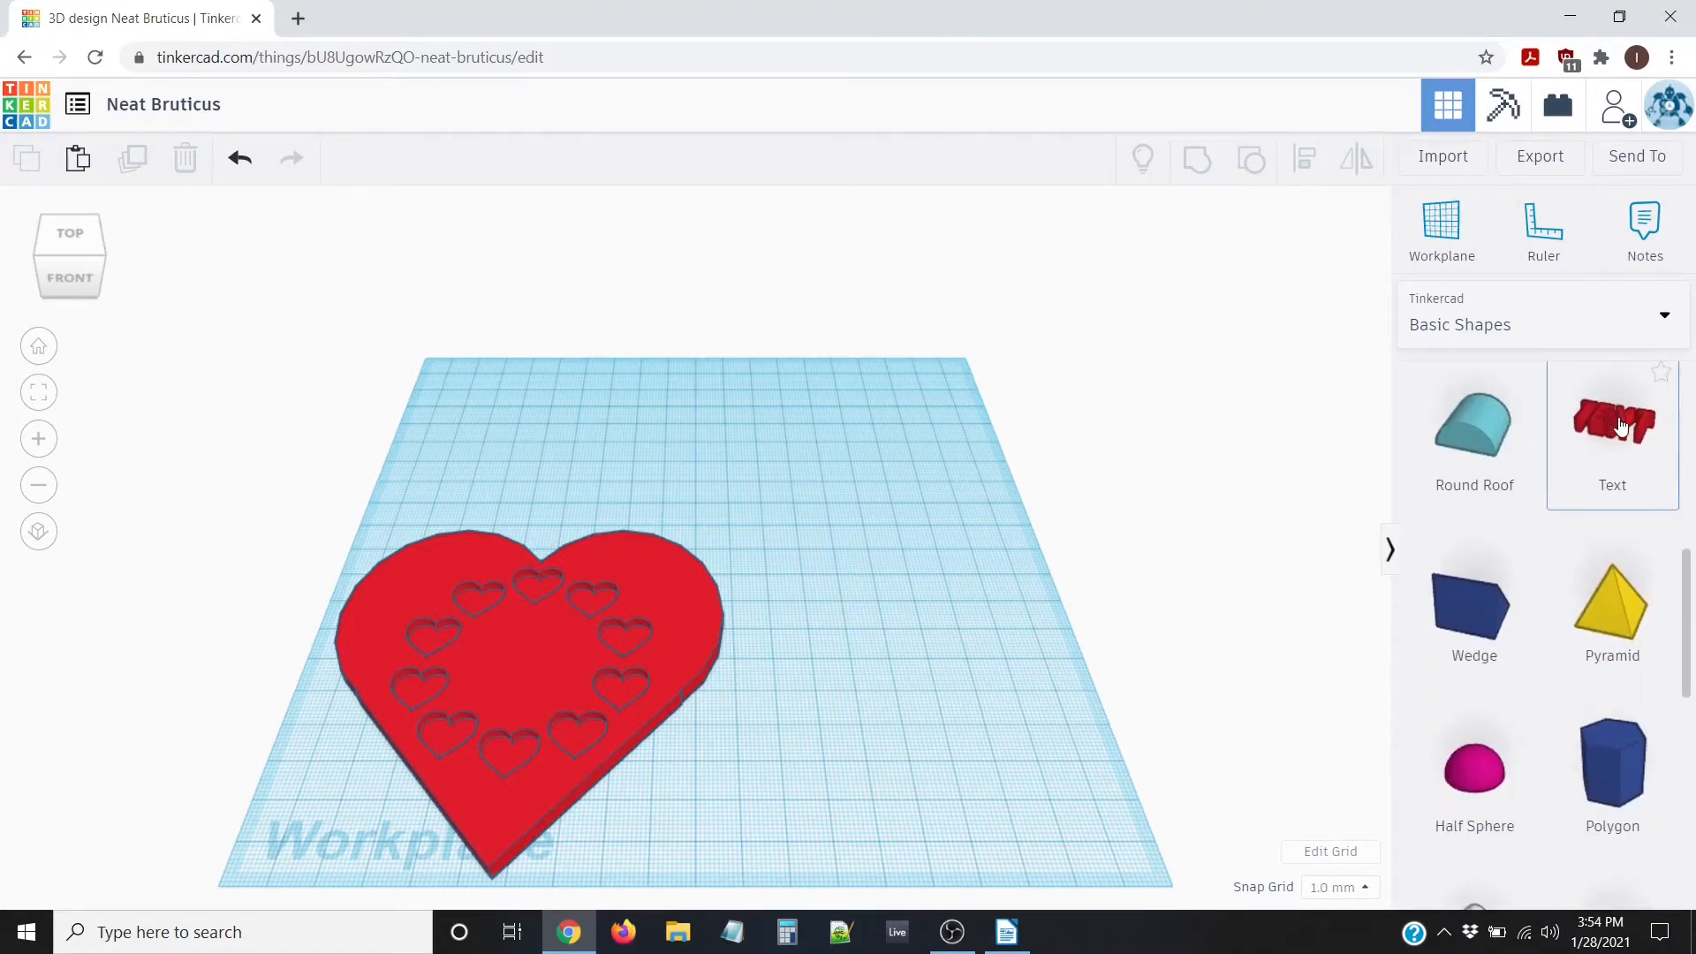
{"action": "left_click_drag", "start_coordinate": [1613, 417], "coordinate": [881, 739]}
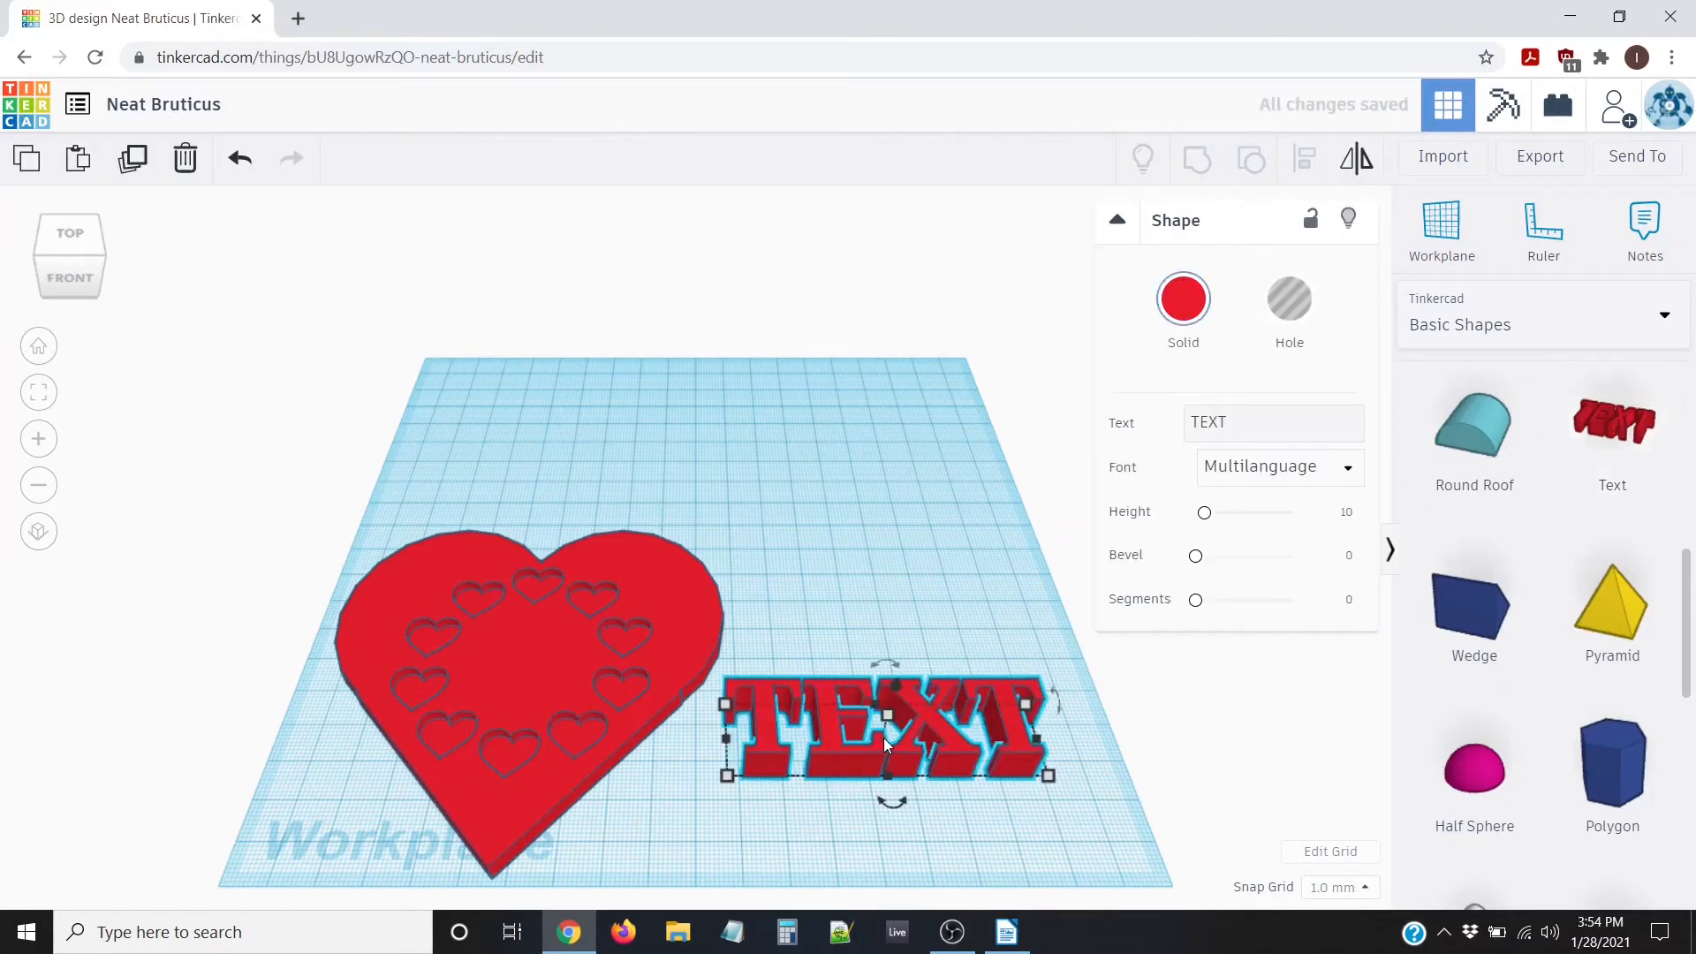
Set the text font to Serif after trying Sans and Sans Mono
{"action": "left_click", "coordinate": [1320, 465]}
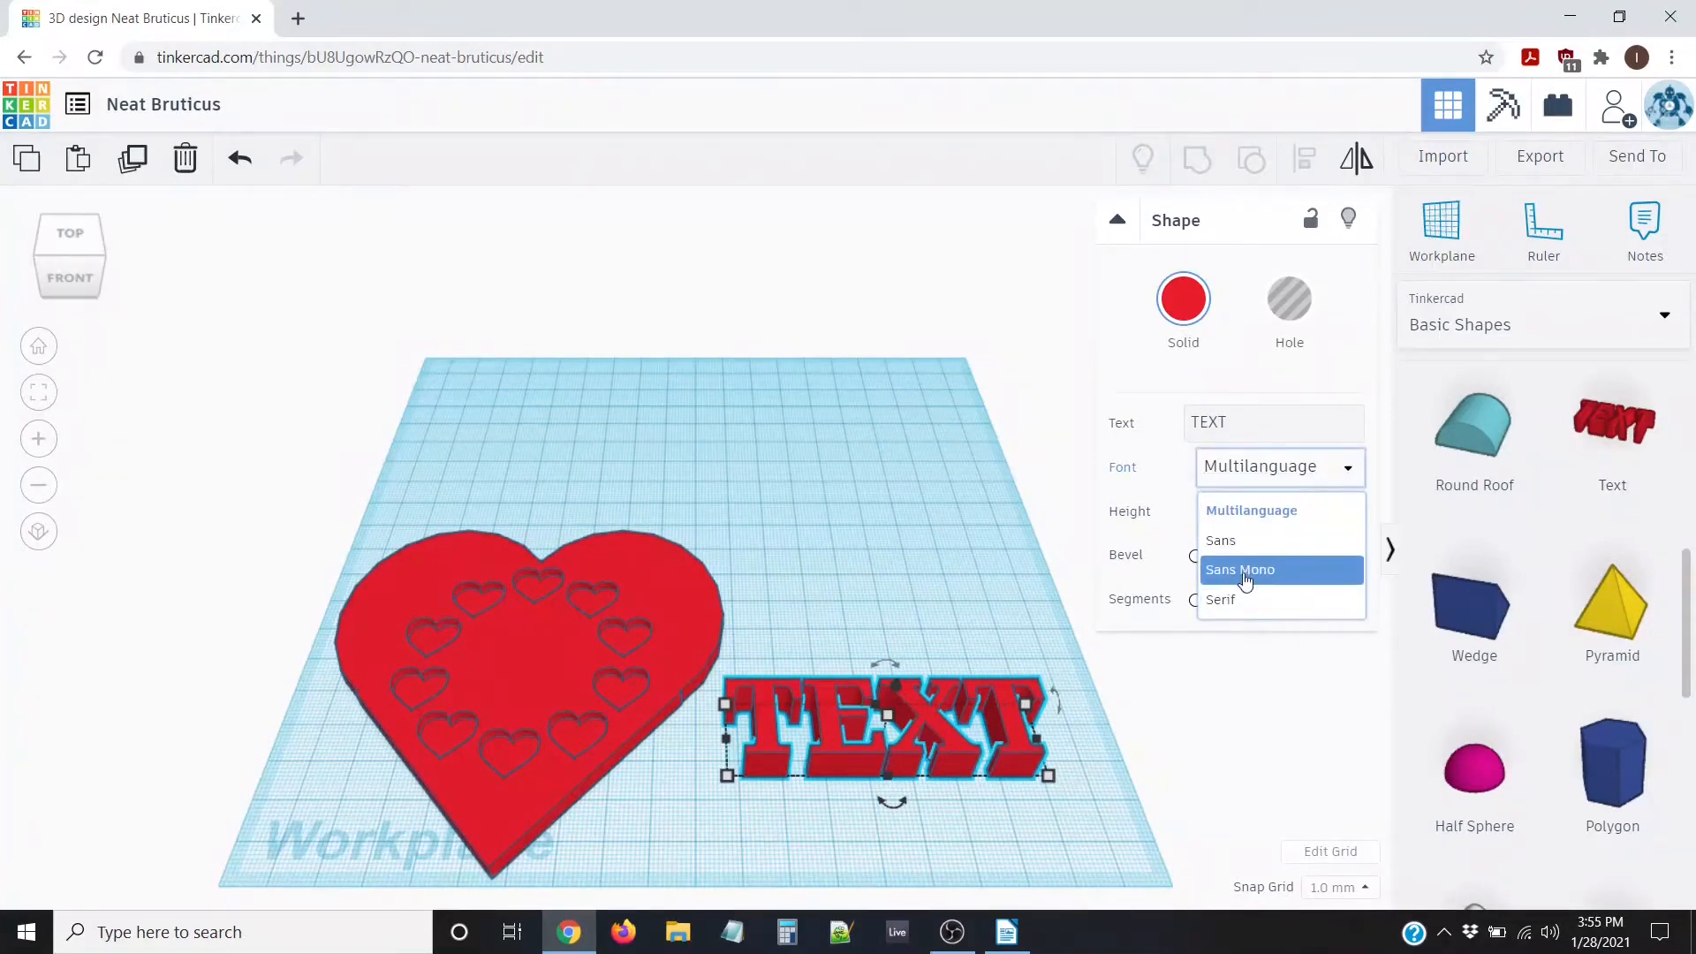
{"action": "left_click", "coordinate": [1233, 542]}
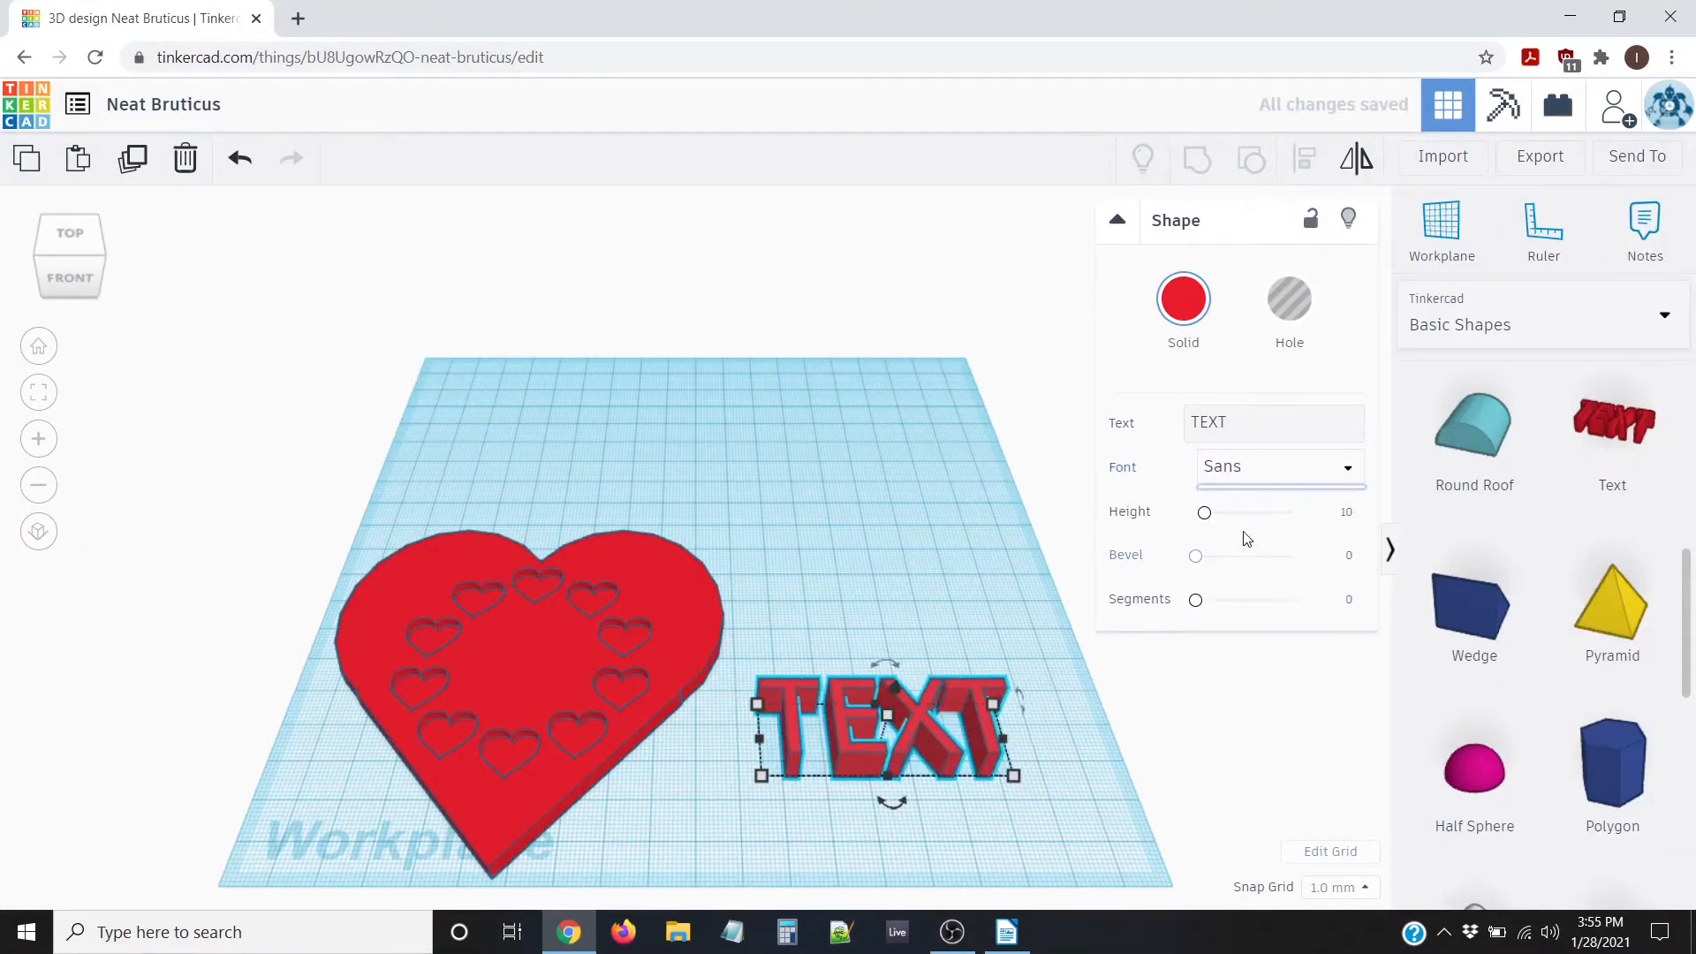
{"action": "left_click", "coordinate": [1289, 471]}
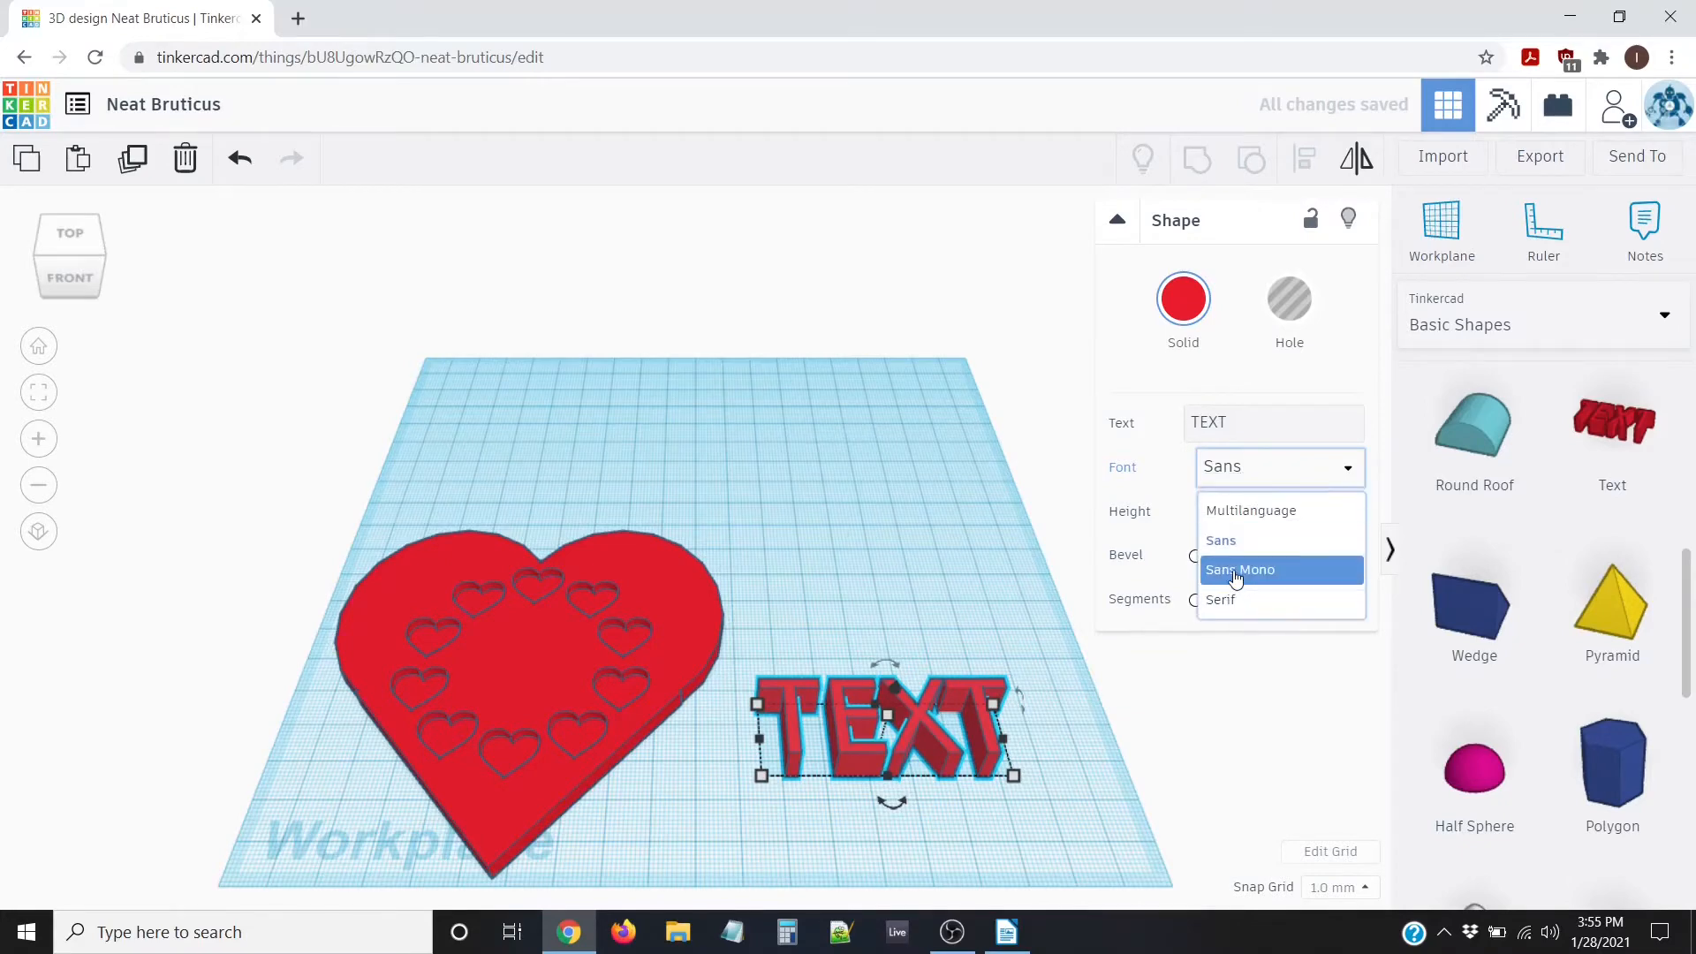
{"action": "left_click", "coordinate": [1237, 571]}
{"action": "left_click", "coordinate": [1245, 468]}
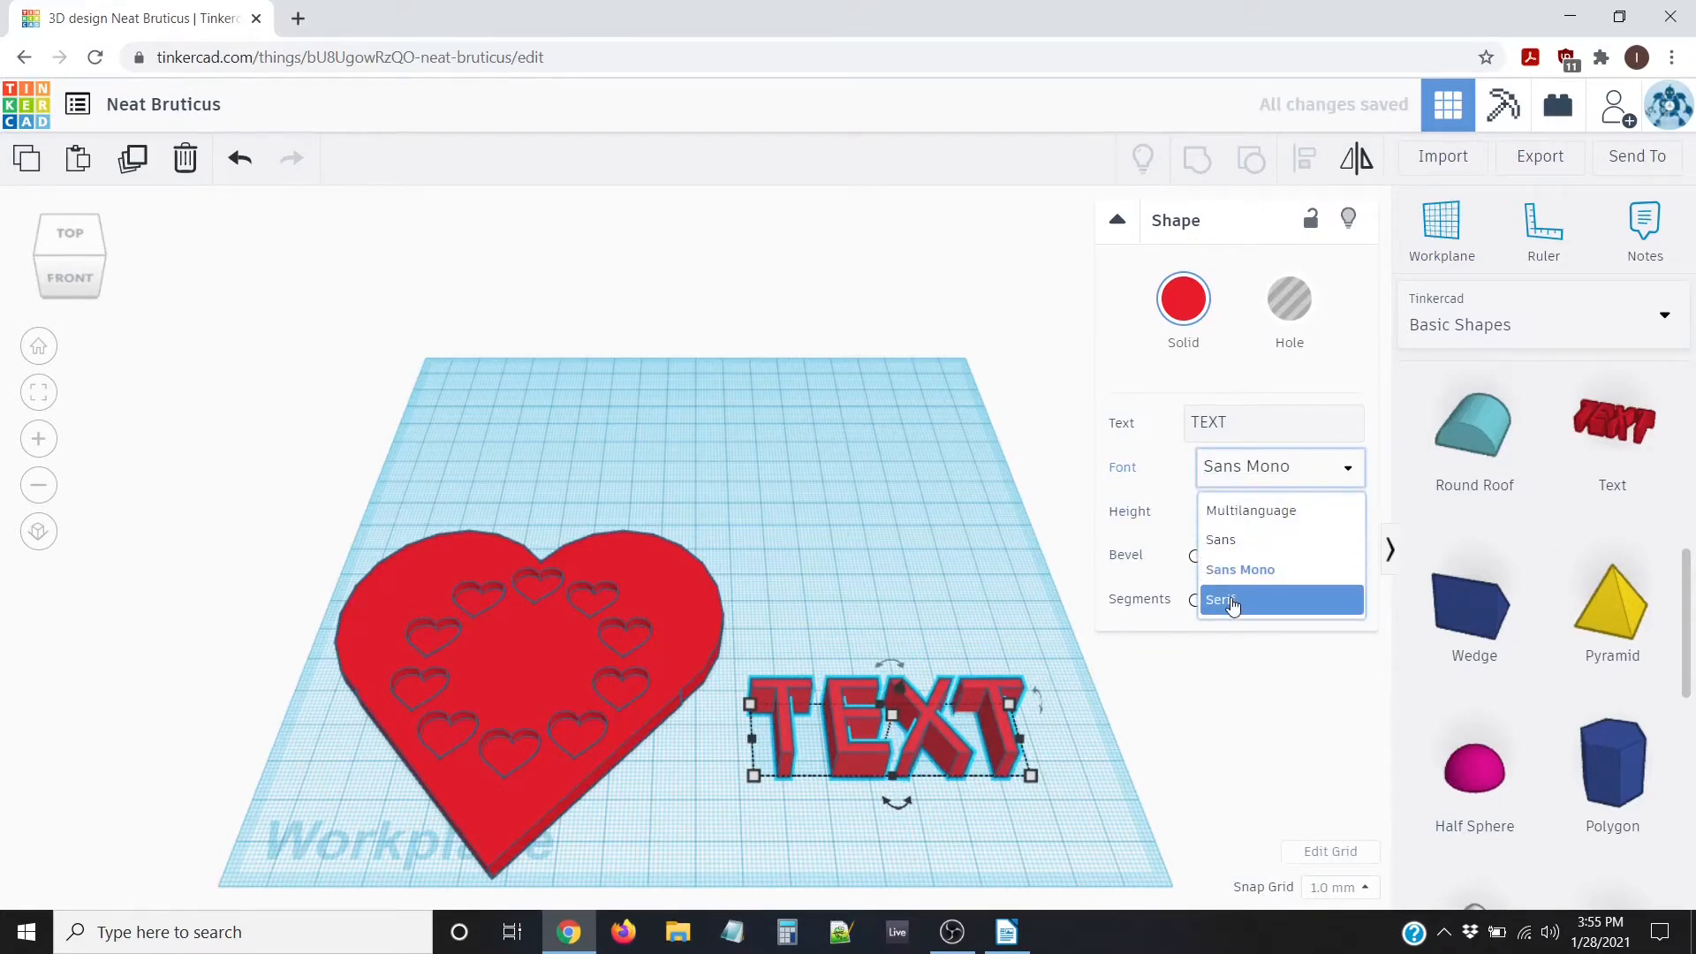
{"action": "left_click", "coordinate": [1232, 599]}
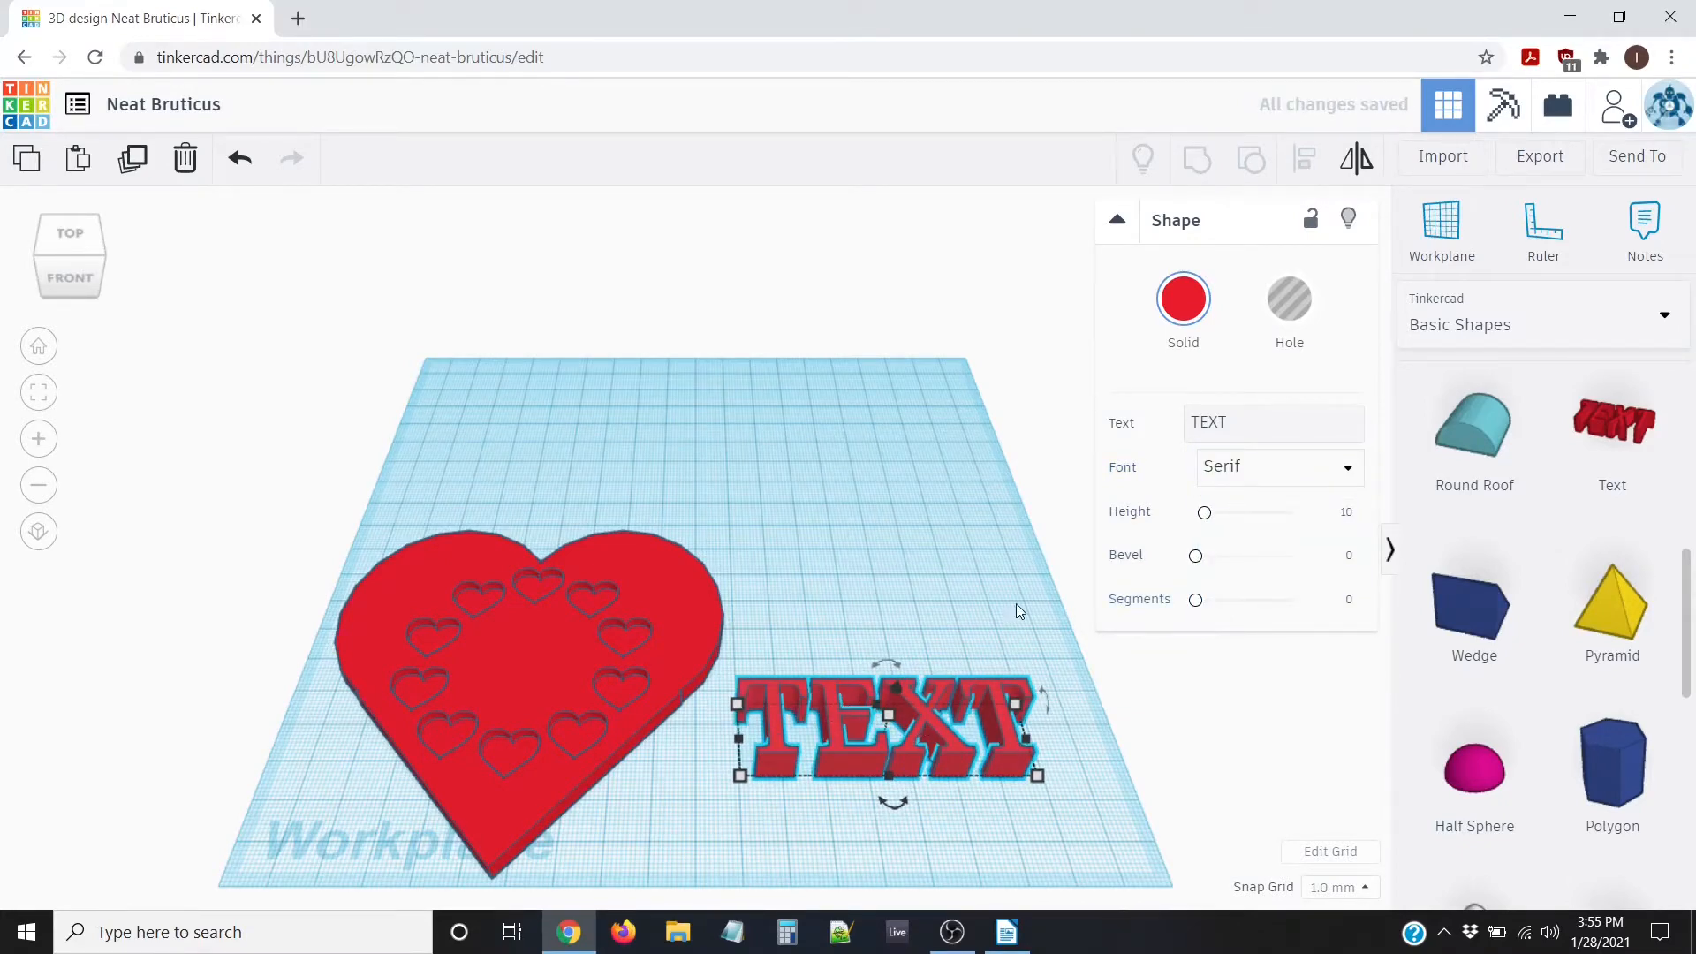
{"action": "mouse_move", "coordinate": [975, 605]}
{"action": "right_mouse_down"}
{"action": "mouse_move", "coordinate": [944, 571]}
{"action": "mouse_move", "coordinate": [961, 579]}
{"action": "right_mouse_up"}
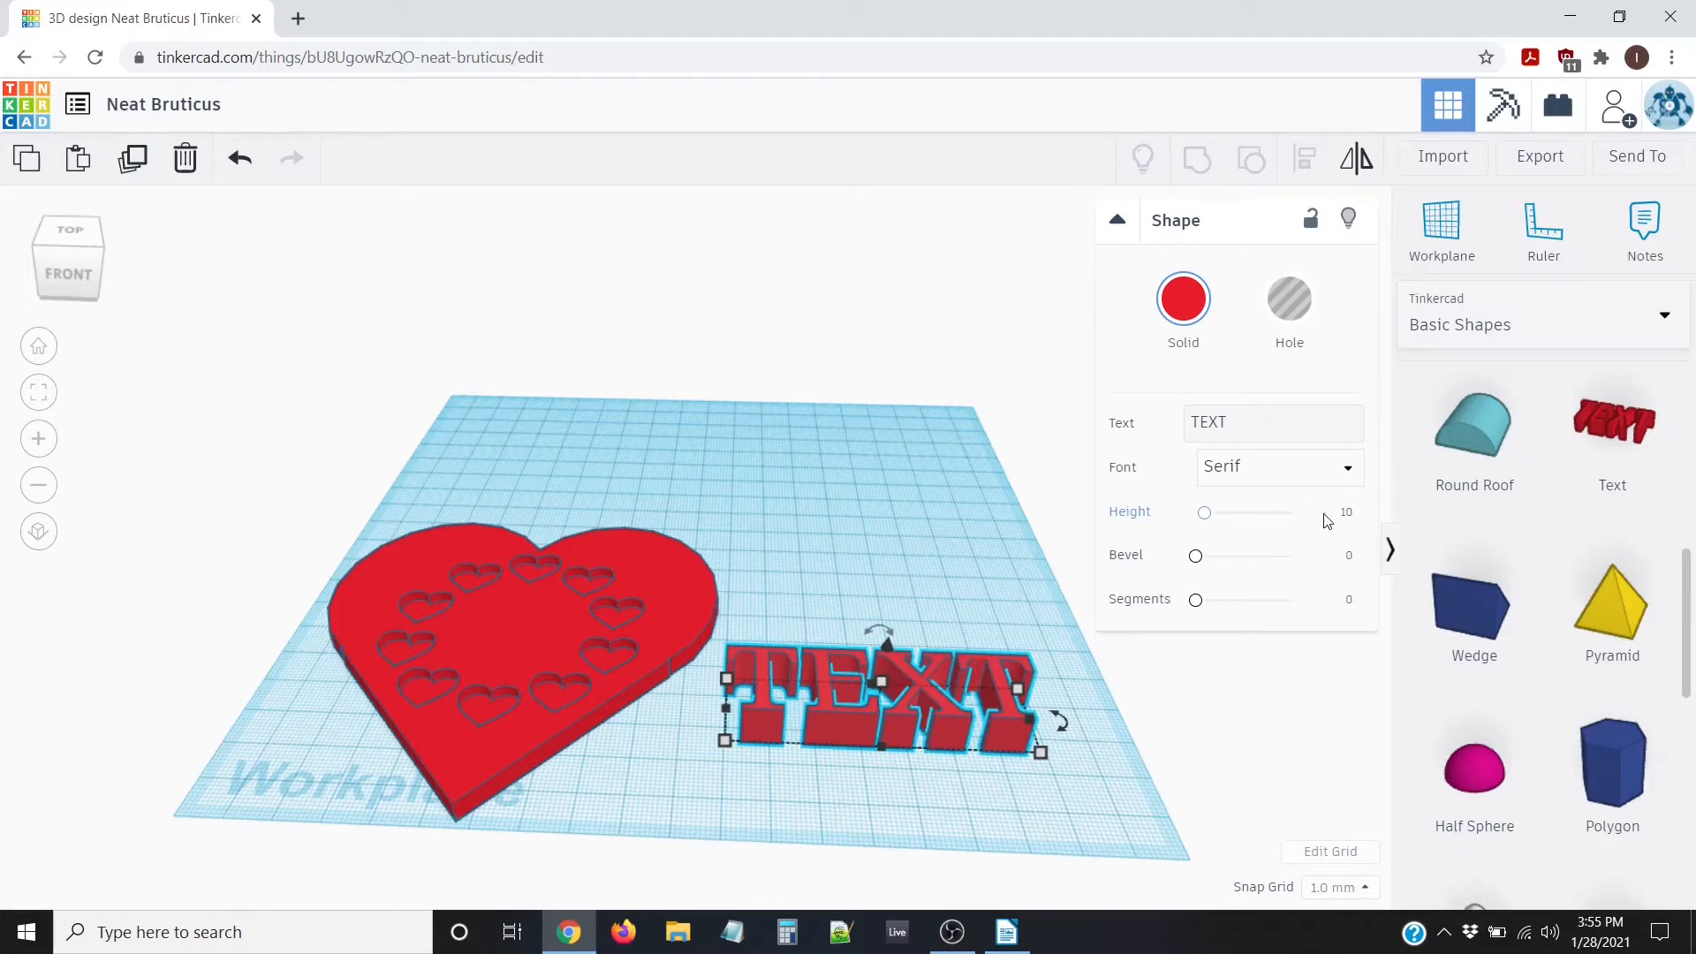
Set the text height to 5 and replace the wording TEXT with KN
{"action": "left_click", "coordinate": [1349, 513]}
{"action": "type", "text": "5"}
{"action": "key", "text": "Return"}
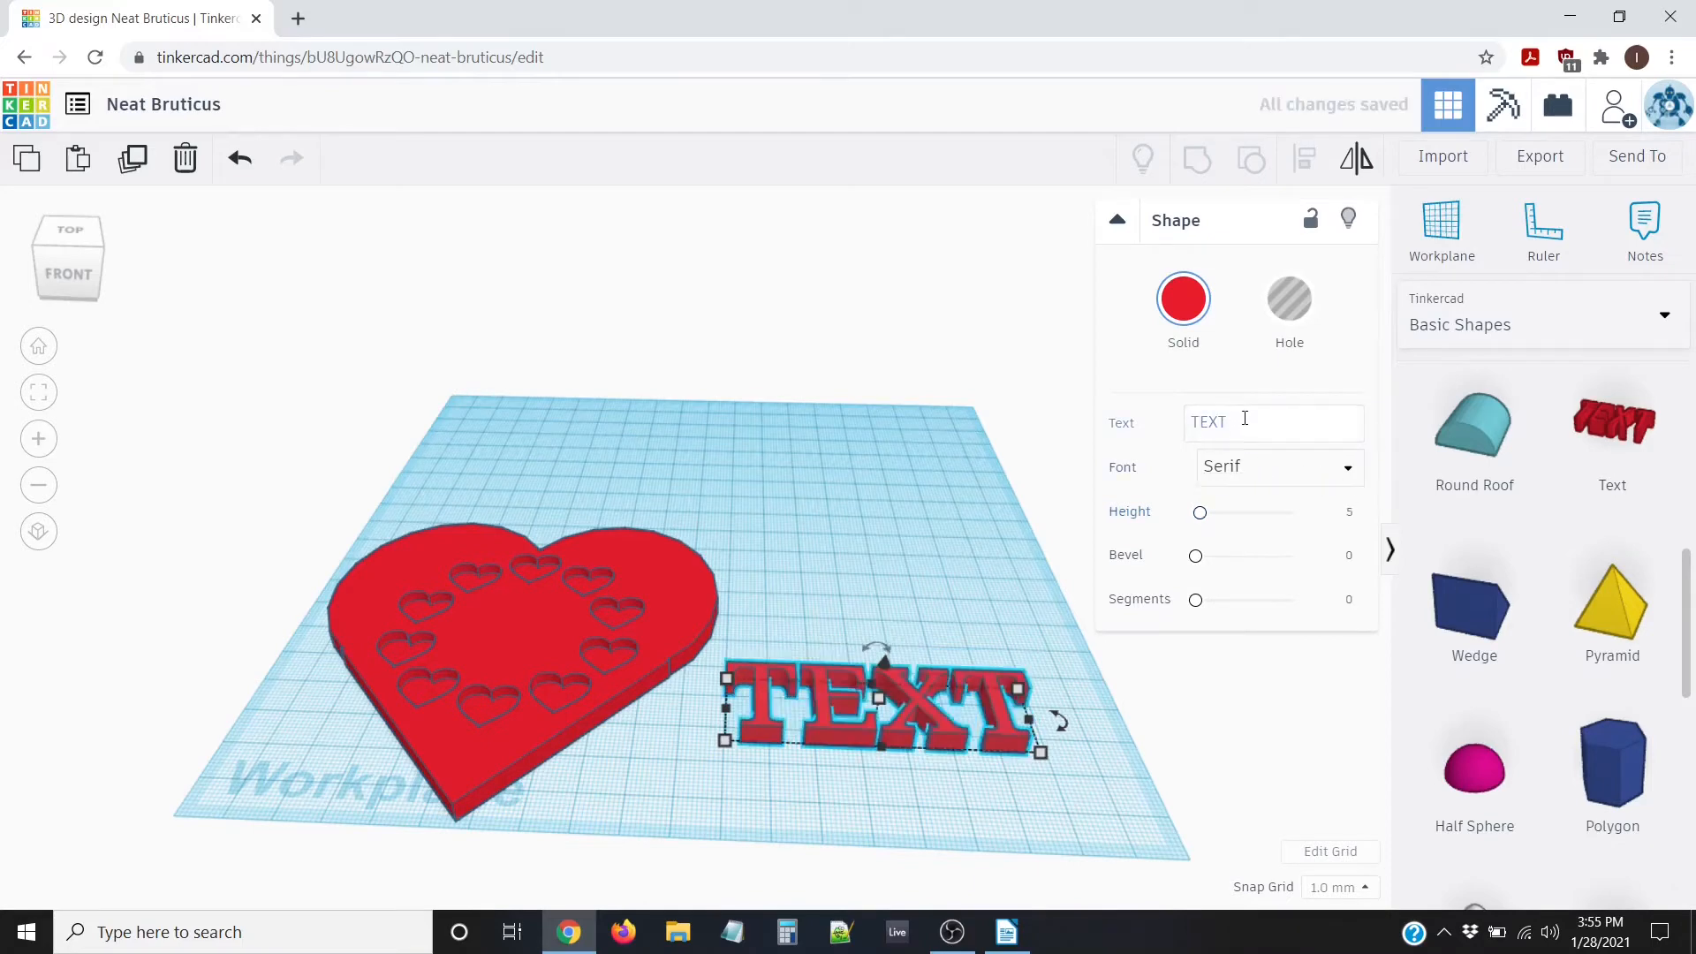
{"action": "left_click_drag", "start_coordinate": [1245, 419], "coordinate": [1185, 410]}
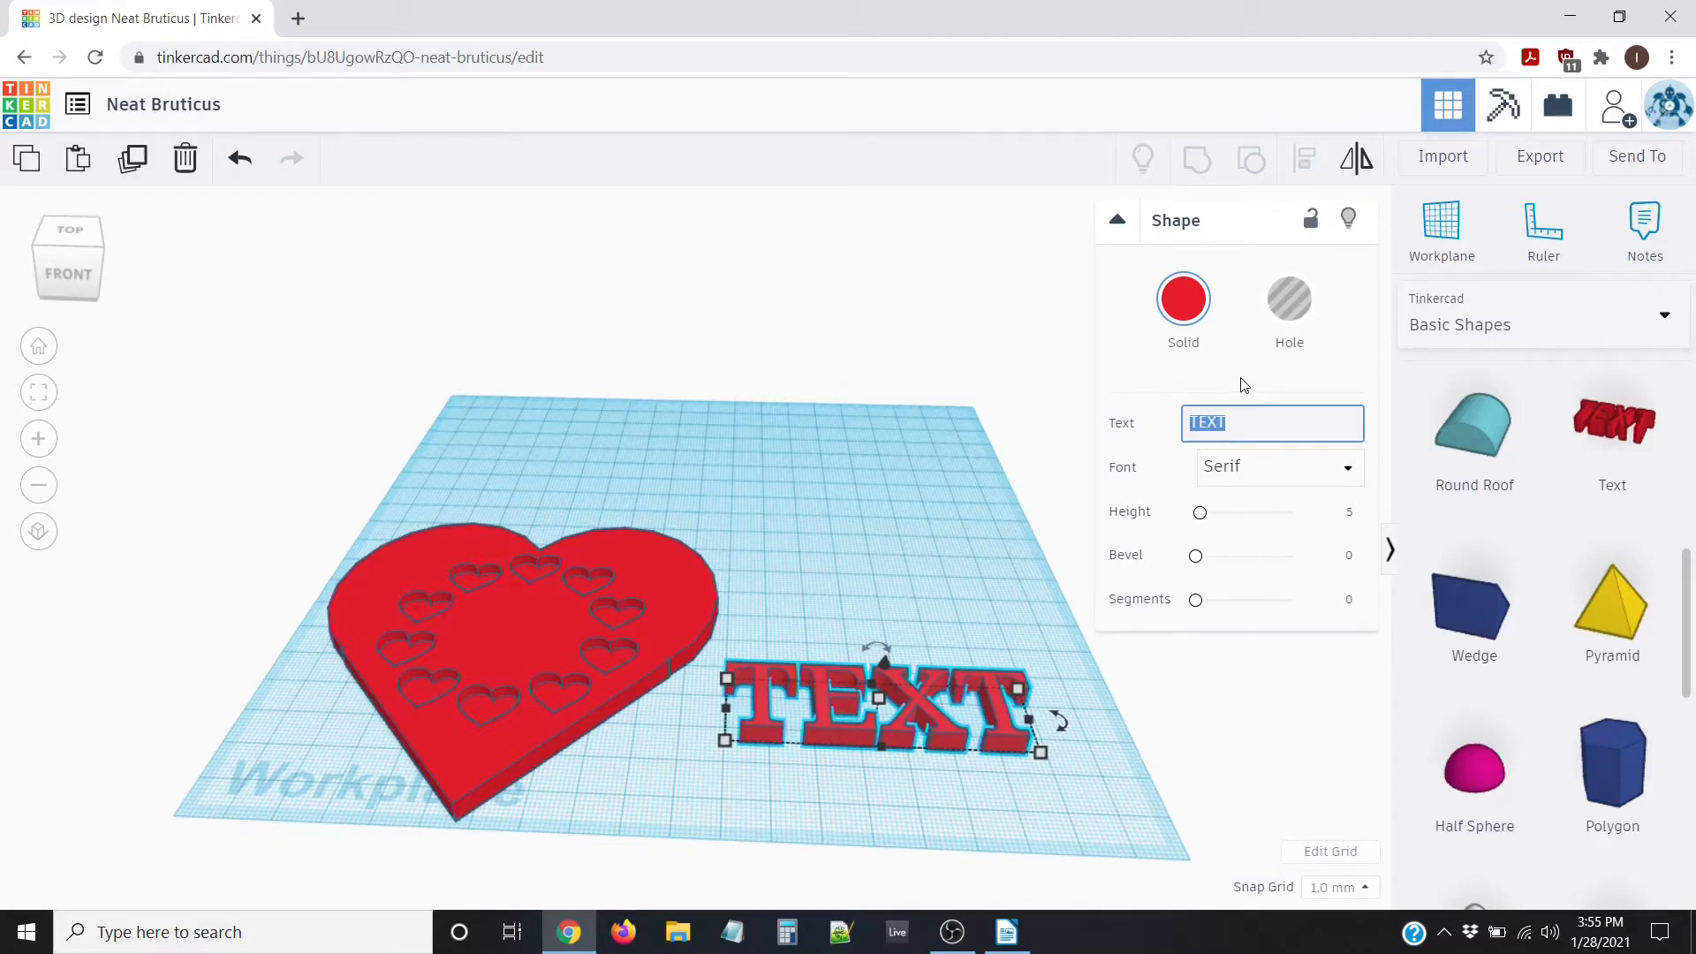
{"action": "key", "text": "BackSpace"}
{"action": "type", "text": "K"}
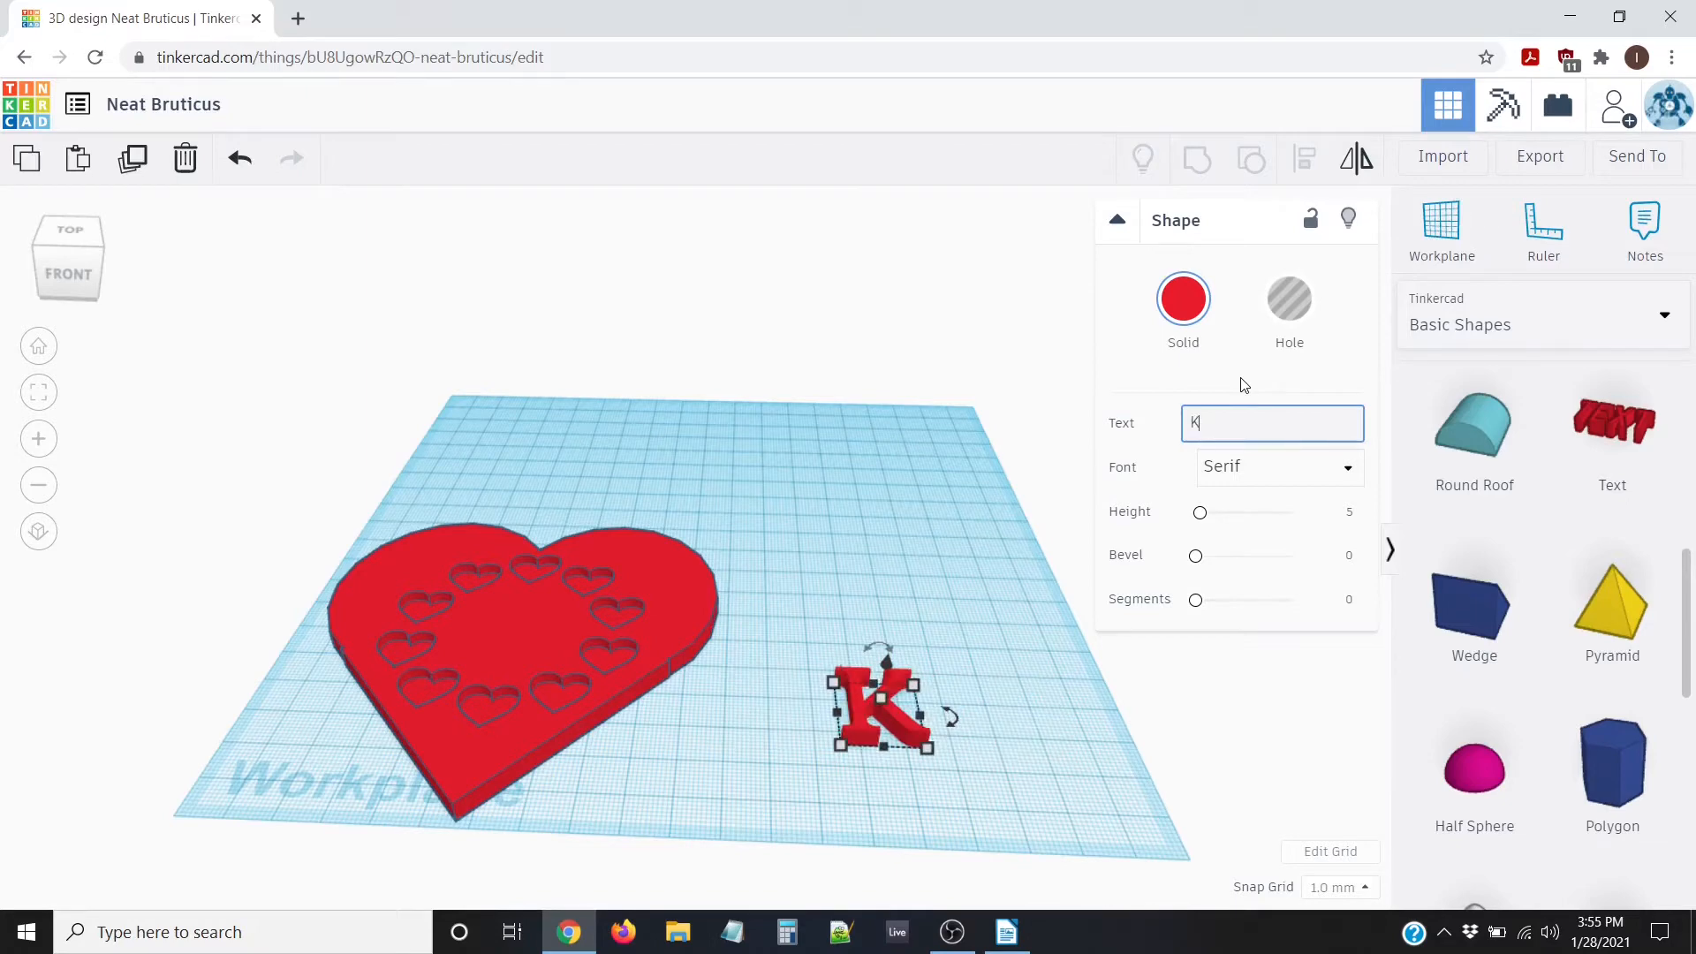
{"action": "type", "text": "N"}
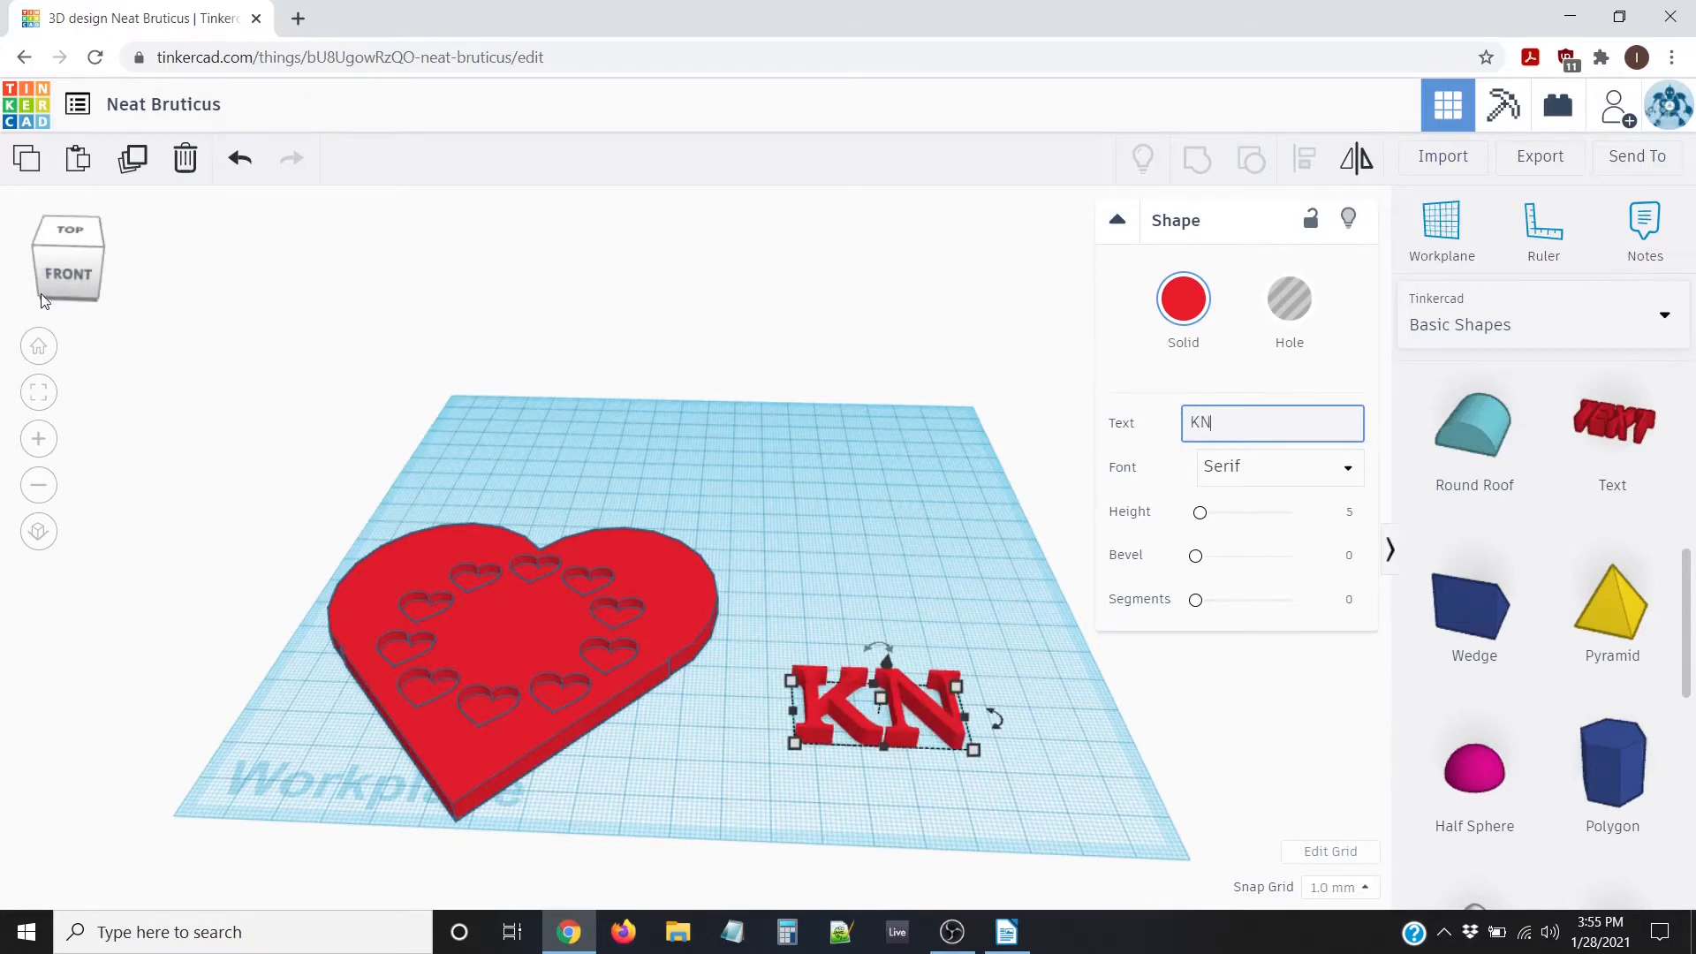
{"action": "left_click", "coordinate": [63, 230]}
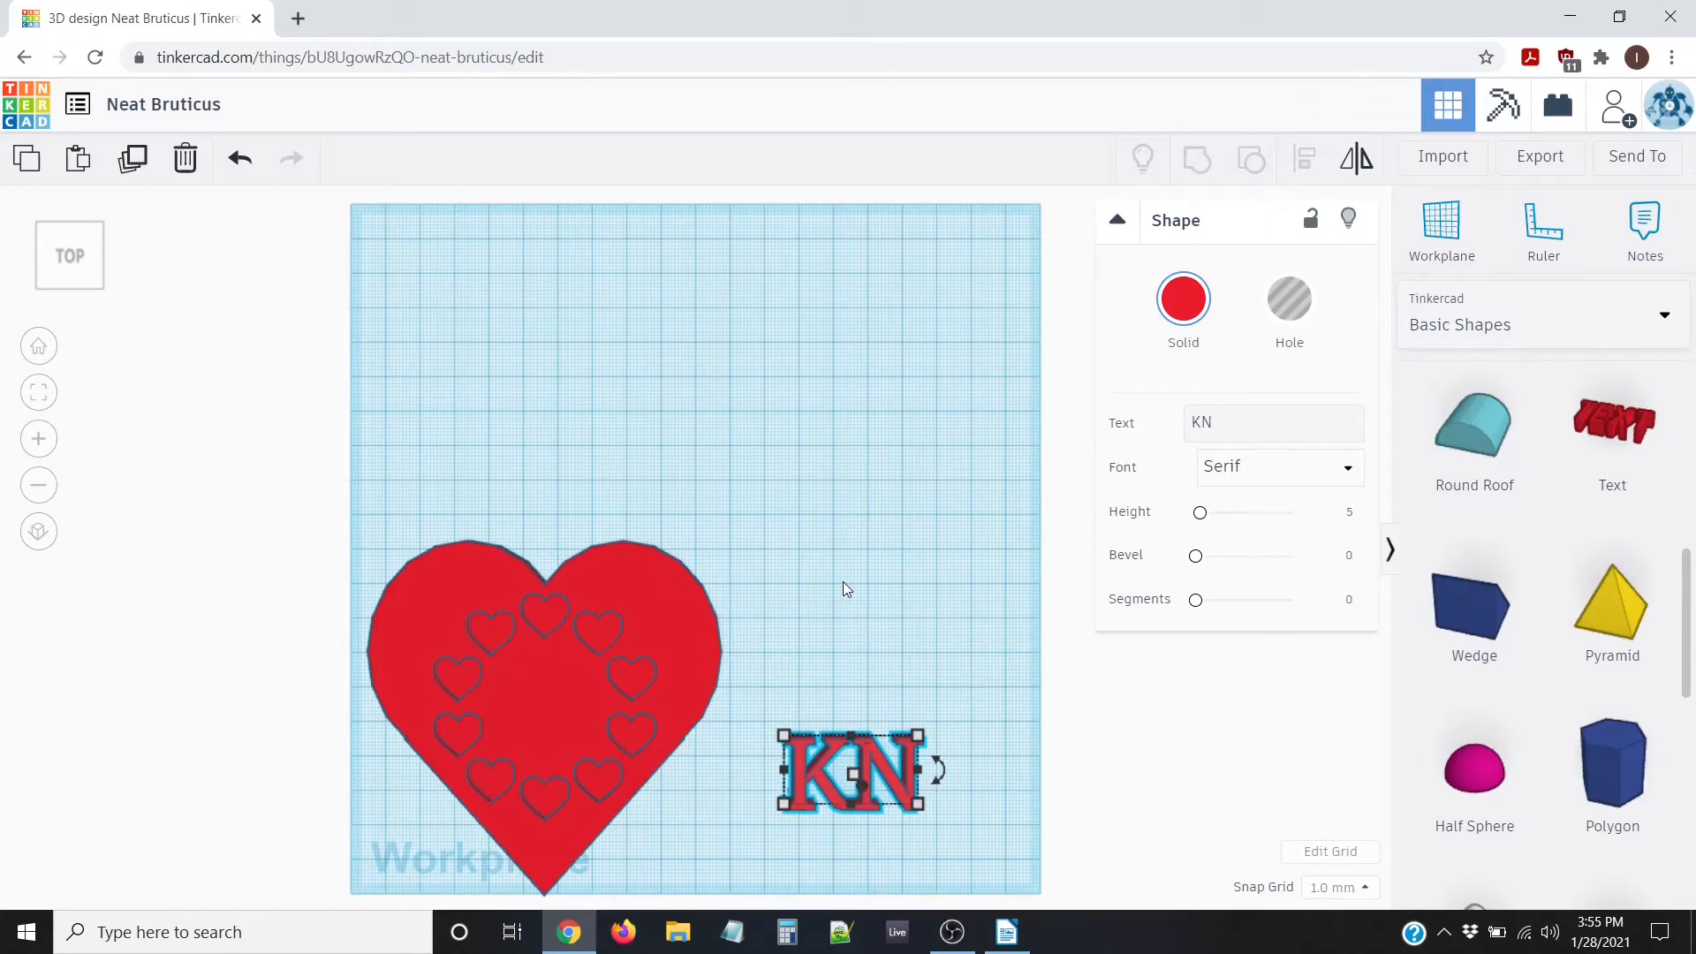
Nudge the KN text up twice and left four times onto the heart centre
{"action": "key", "text": "Up"}
{"action": "key", "text": "Up"}
{"action": "key", "text": "Up"}
{"action": "key", "text": "Up"}
{"action": "key", "text": "Up"}
{"action": "key", "text": "Up"}
{"action": "key", "text": "Up"}
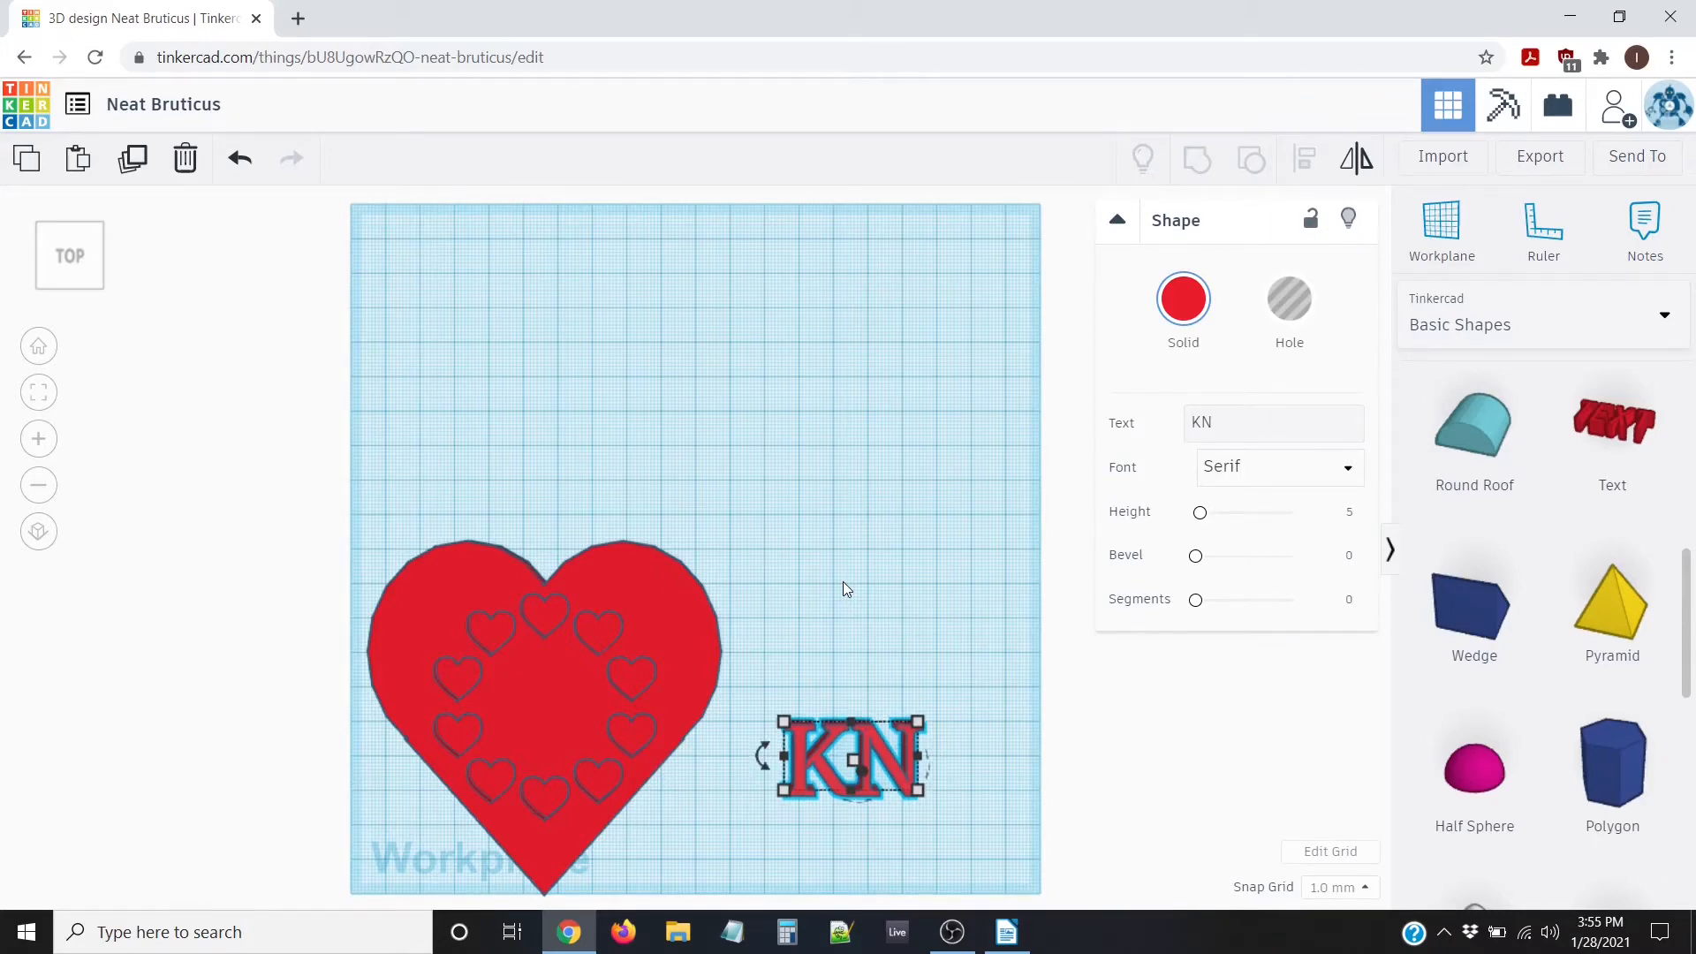
{"action": "key", "text": "Up"}
{"action": "key", "text": "Up"}
{"action": "key", "text": "Up"}
{"action": "key", "text": "Up"}
{"action": "key", "text": "Up"}
{"action": "key", "text": "Up"}
{"action": "key", "text": "Up"}
{"action": "key", "text": "Up"}
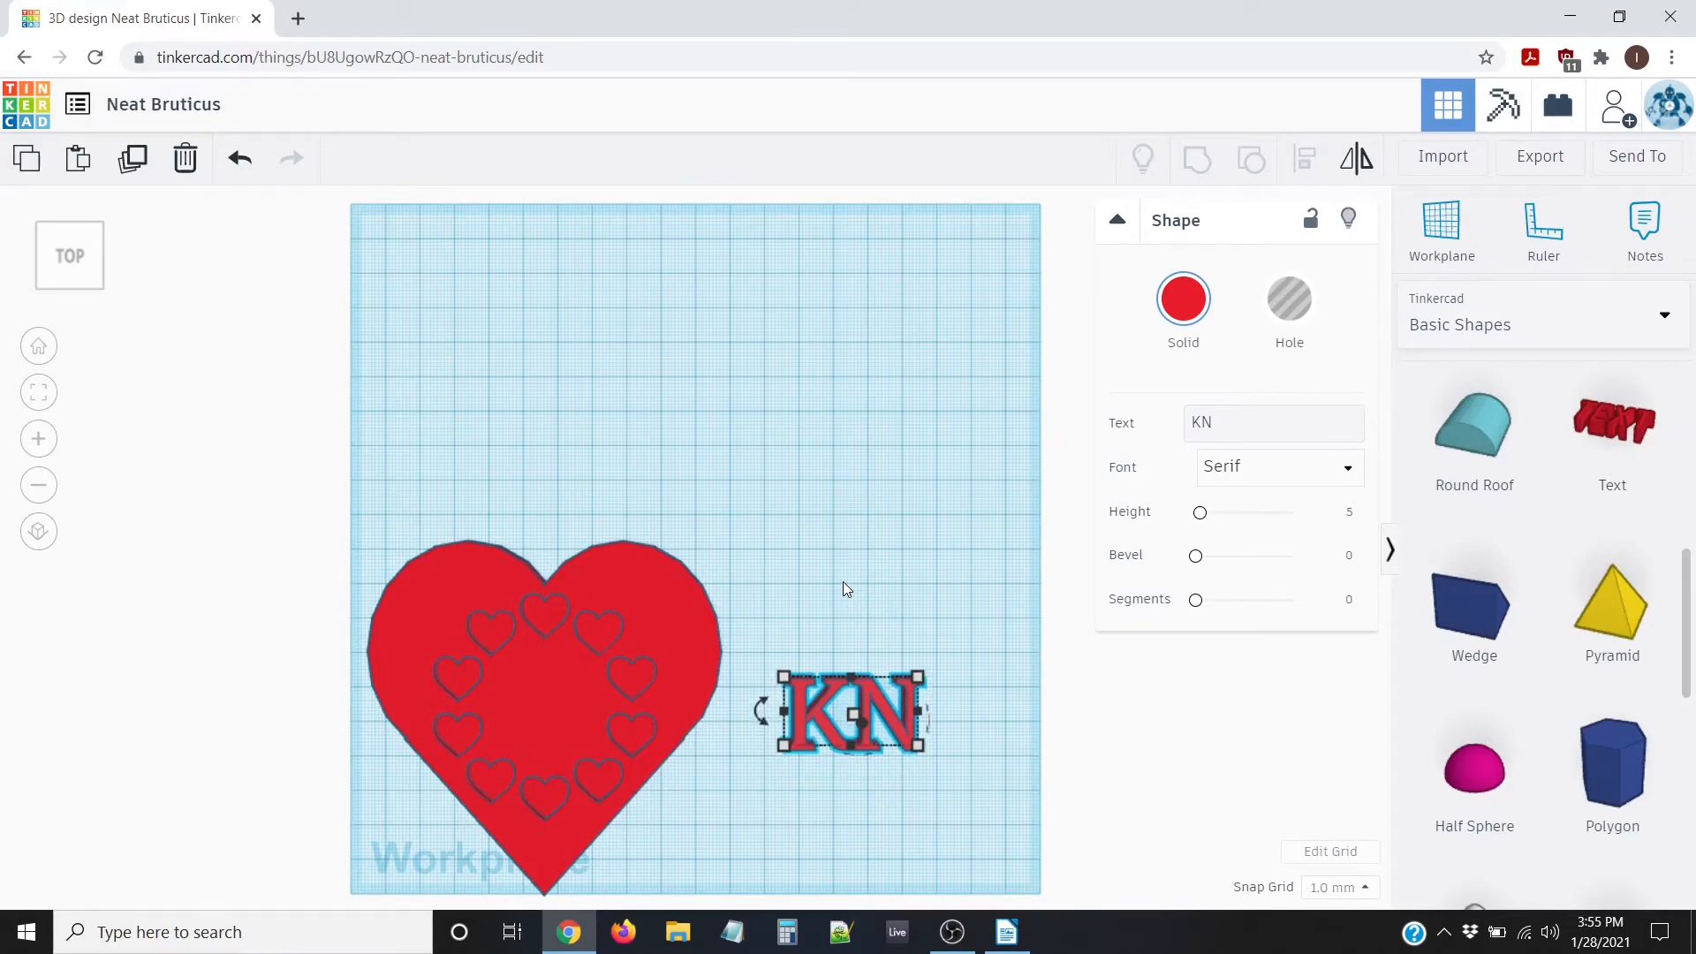
{"action": "key", "text": "Left"}
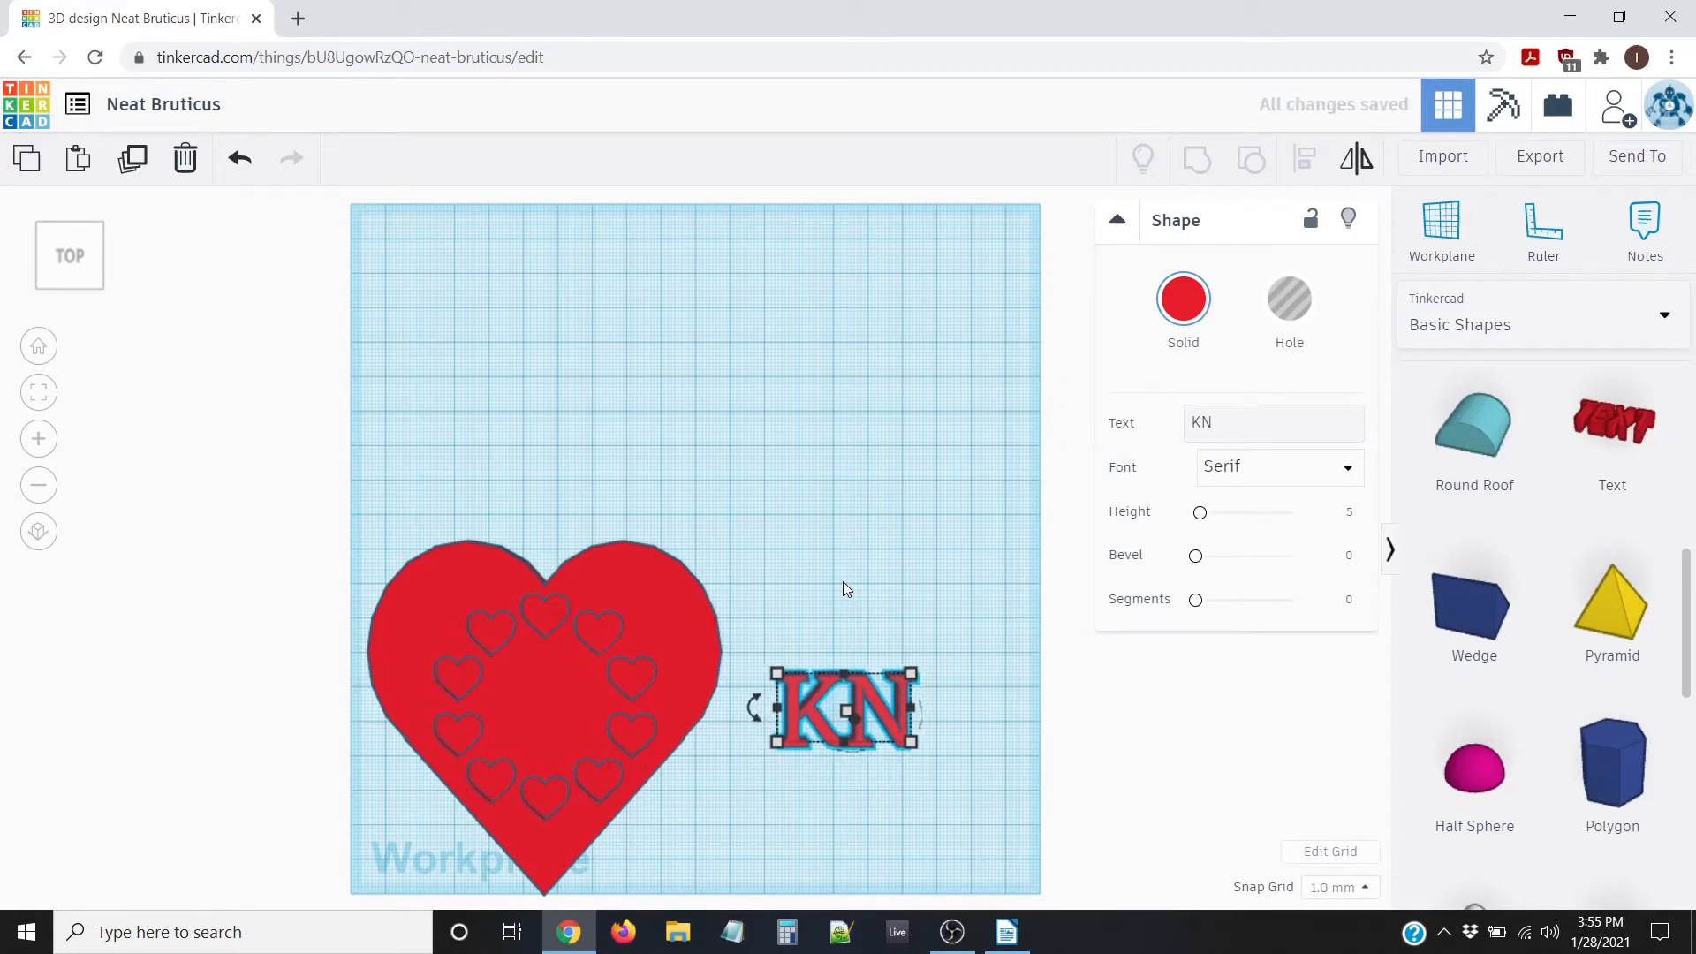
{"action": "key", "text": "Left"}
{"action": "key", "text": "Left"}
{"action": "key", "text": "Left"}
{"action": "key", "text": "Left"}
{"action": "key", "text": "Left"}
{"action": "key", "text": "Left"}
{"action": "key", "text": "Left"}
{"action": "key", "text": "Left"}
{"action": "key", "text": "Left"}
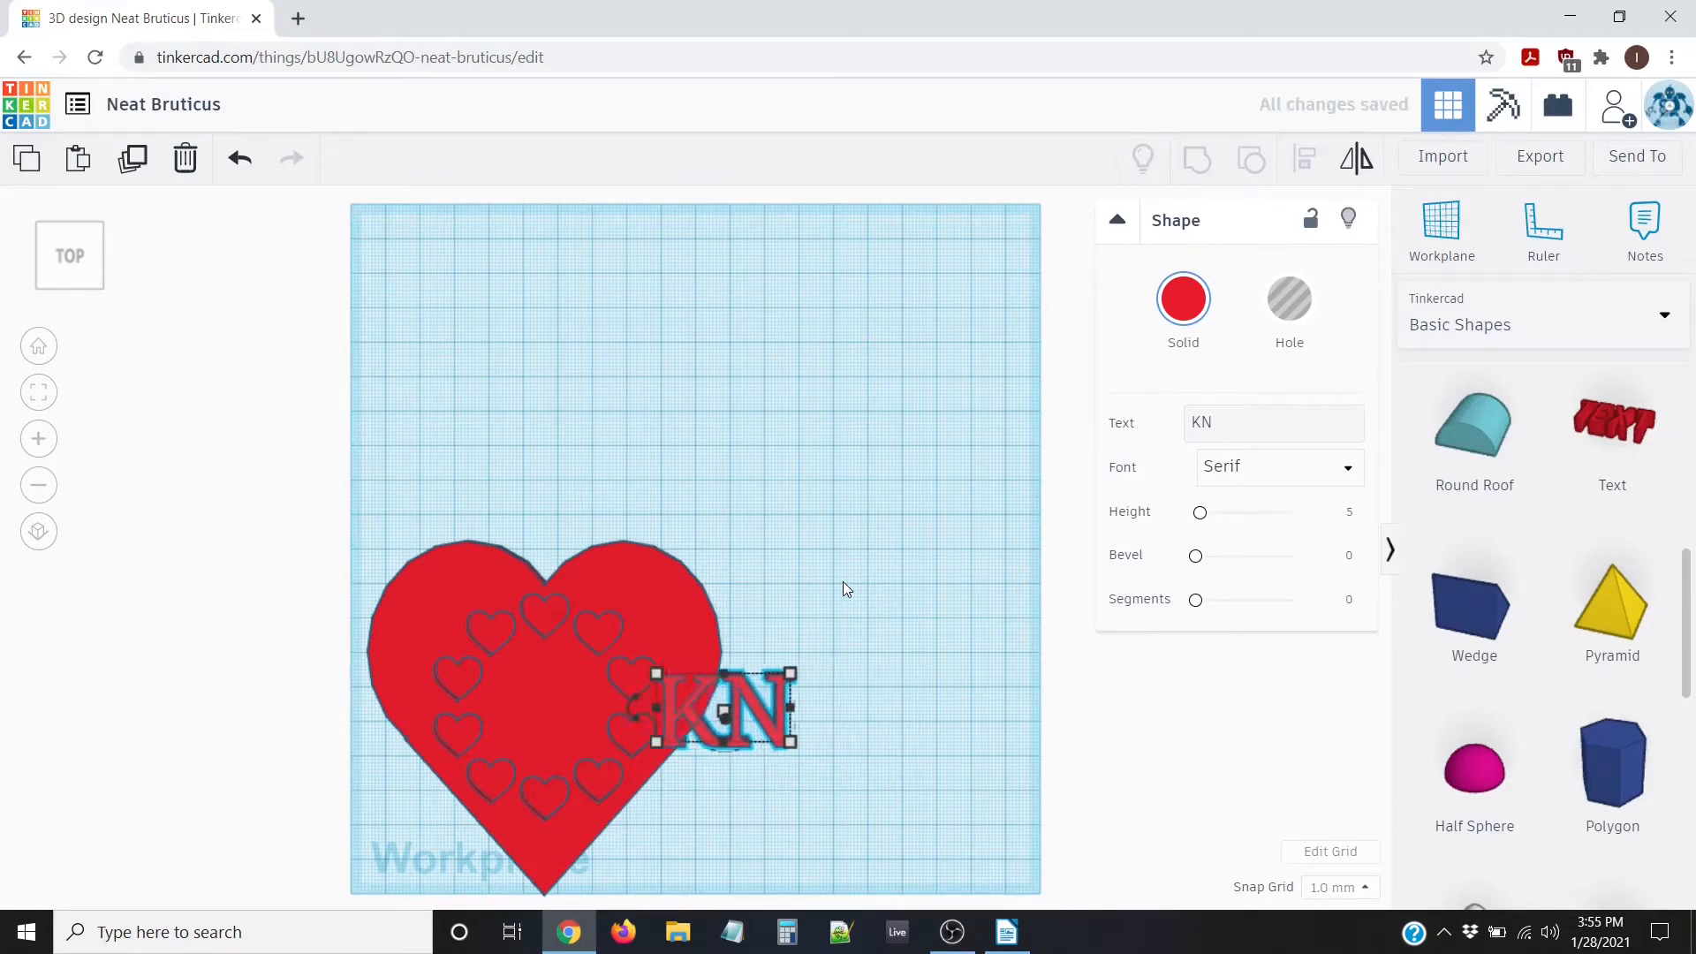
{"action": "key", "text": "Left"}
{"action": "key", "text": "Left"}
{"action": "key", "text": "Left"}
{"action": "key", "text": "Left"}
{"action": "key", "text": "Left"}
{"action": "key", "text": "Left"}
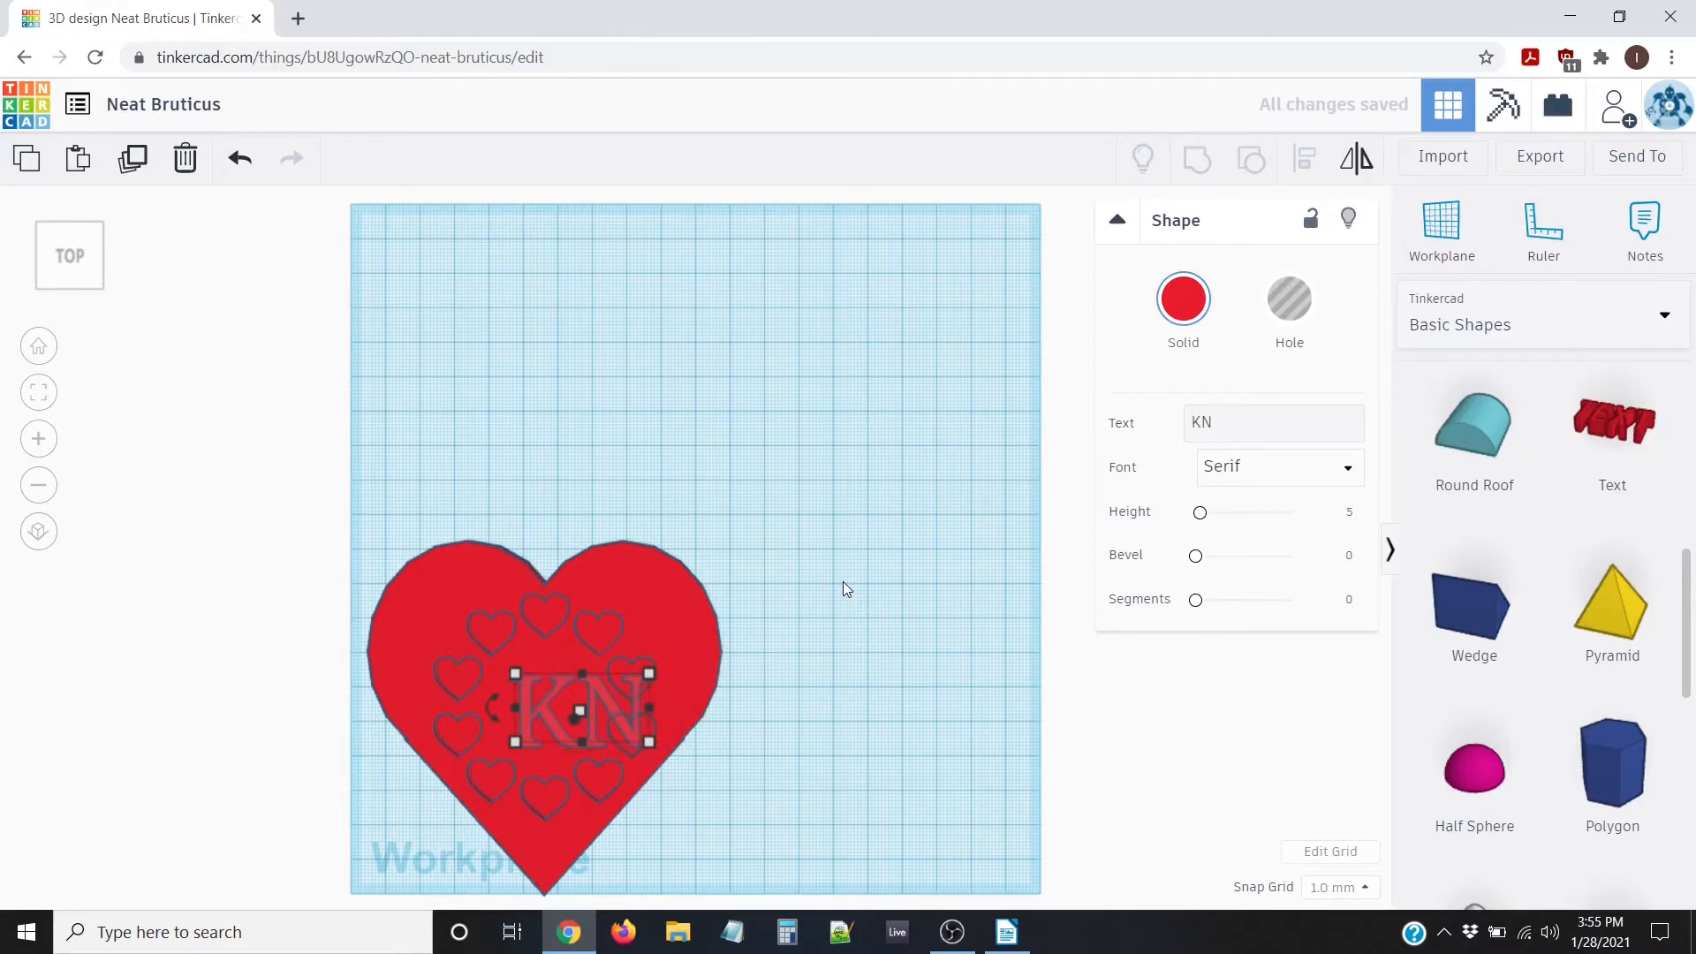
{"action": "key", "text": "Left"}
{"action": "key", "text": "Left"}
{"action": "key", "text": "Left"}
{"action": "key", "text": "Left"}
{"action": "key", "text": "Left"}
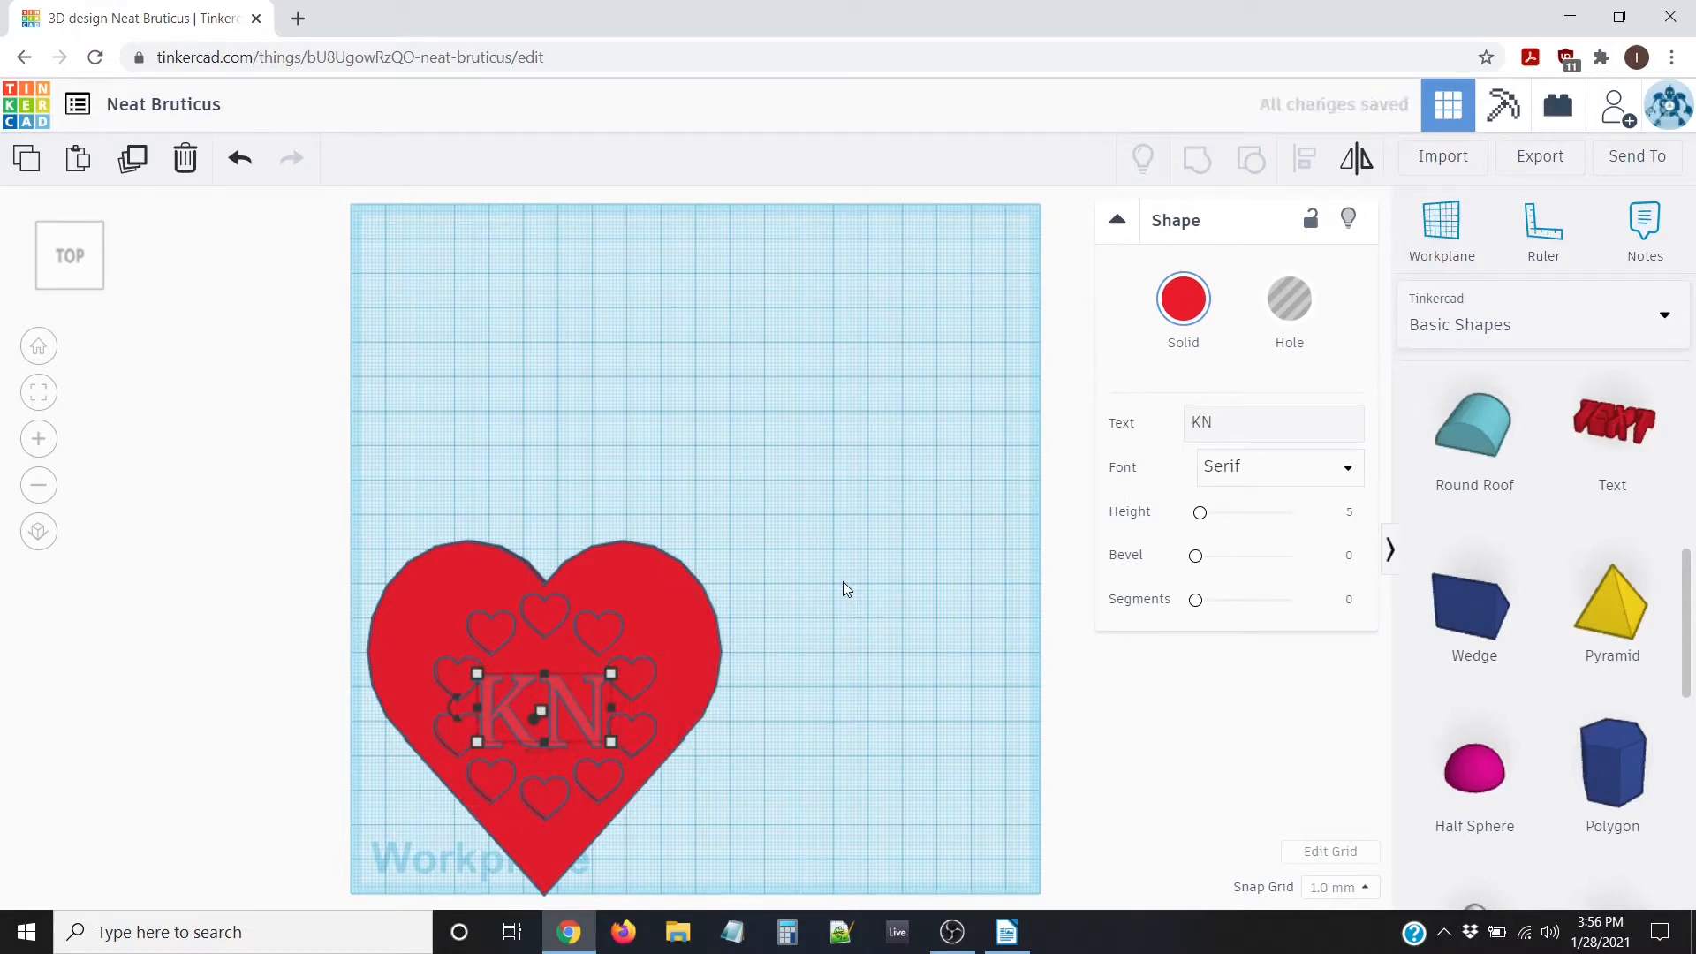
{"action": "right_click_drag", "start_coordinate": [829, 689], "coordinate": [818, 672]}
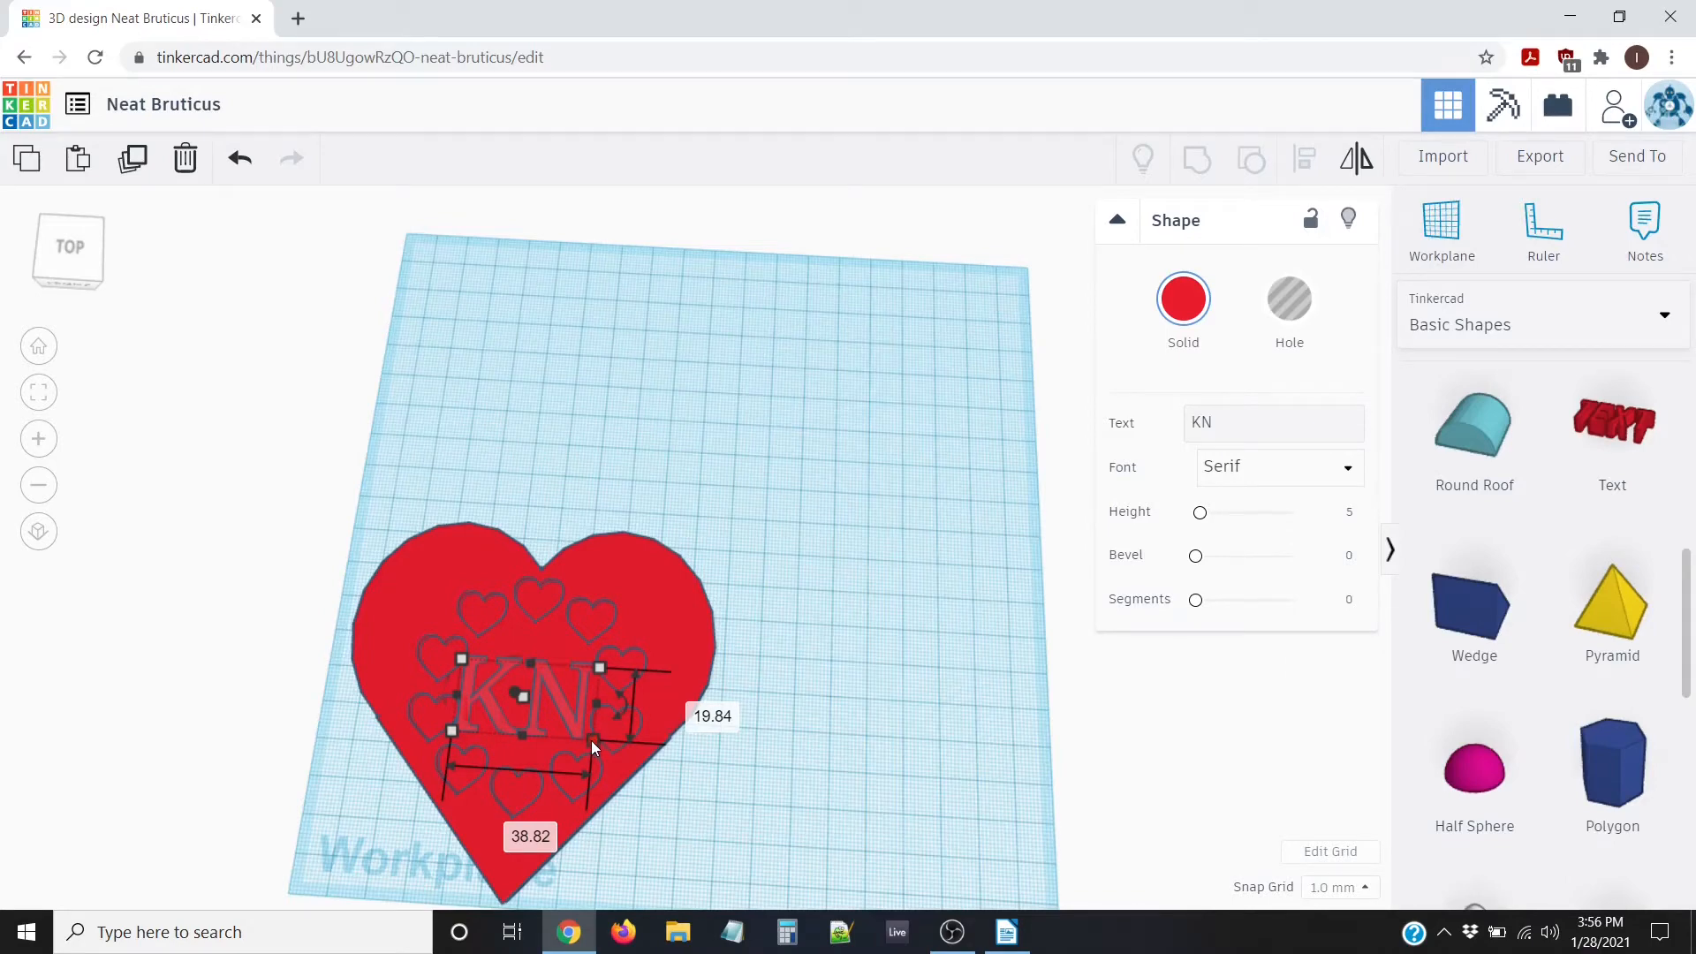
Shrink the KN text to 31.37 by 16.03 and set its elevation to 5.00
{"action": "mouse_move", "coordinate": [592, 740]}
{"action": "left_mouse_down"}
{"action": "mouse_move", "coordinate": [560, 717]}
{"action": "mouse_move", "coordinate": [570, 726]}
{"action": "left_mouse_up"}
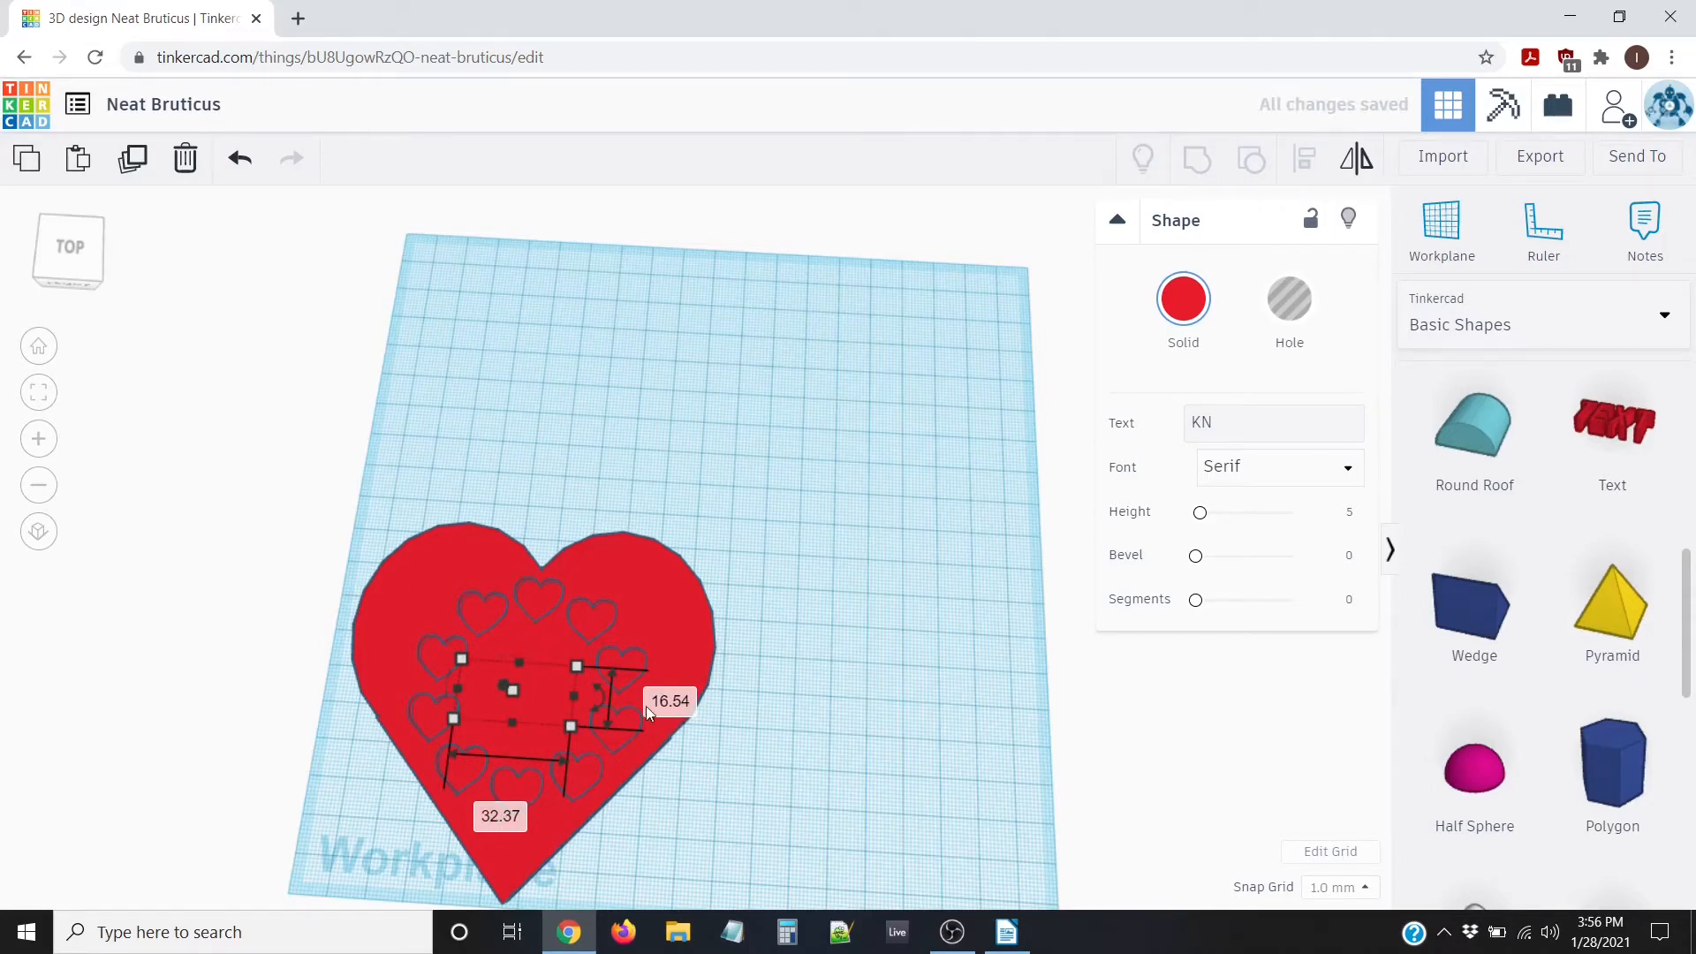
{"action": "left_click_drag", "start_coordinate": [566, 726], "coordinate": [566, 715]}
{"action": "right_click_drag", "start_coordinate": [565, 739], "coordinate": [482, 654]}
{"action": "right_click_drag", "start_coordinate": [537, 712], "coordinate": [623, 751]}
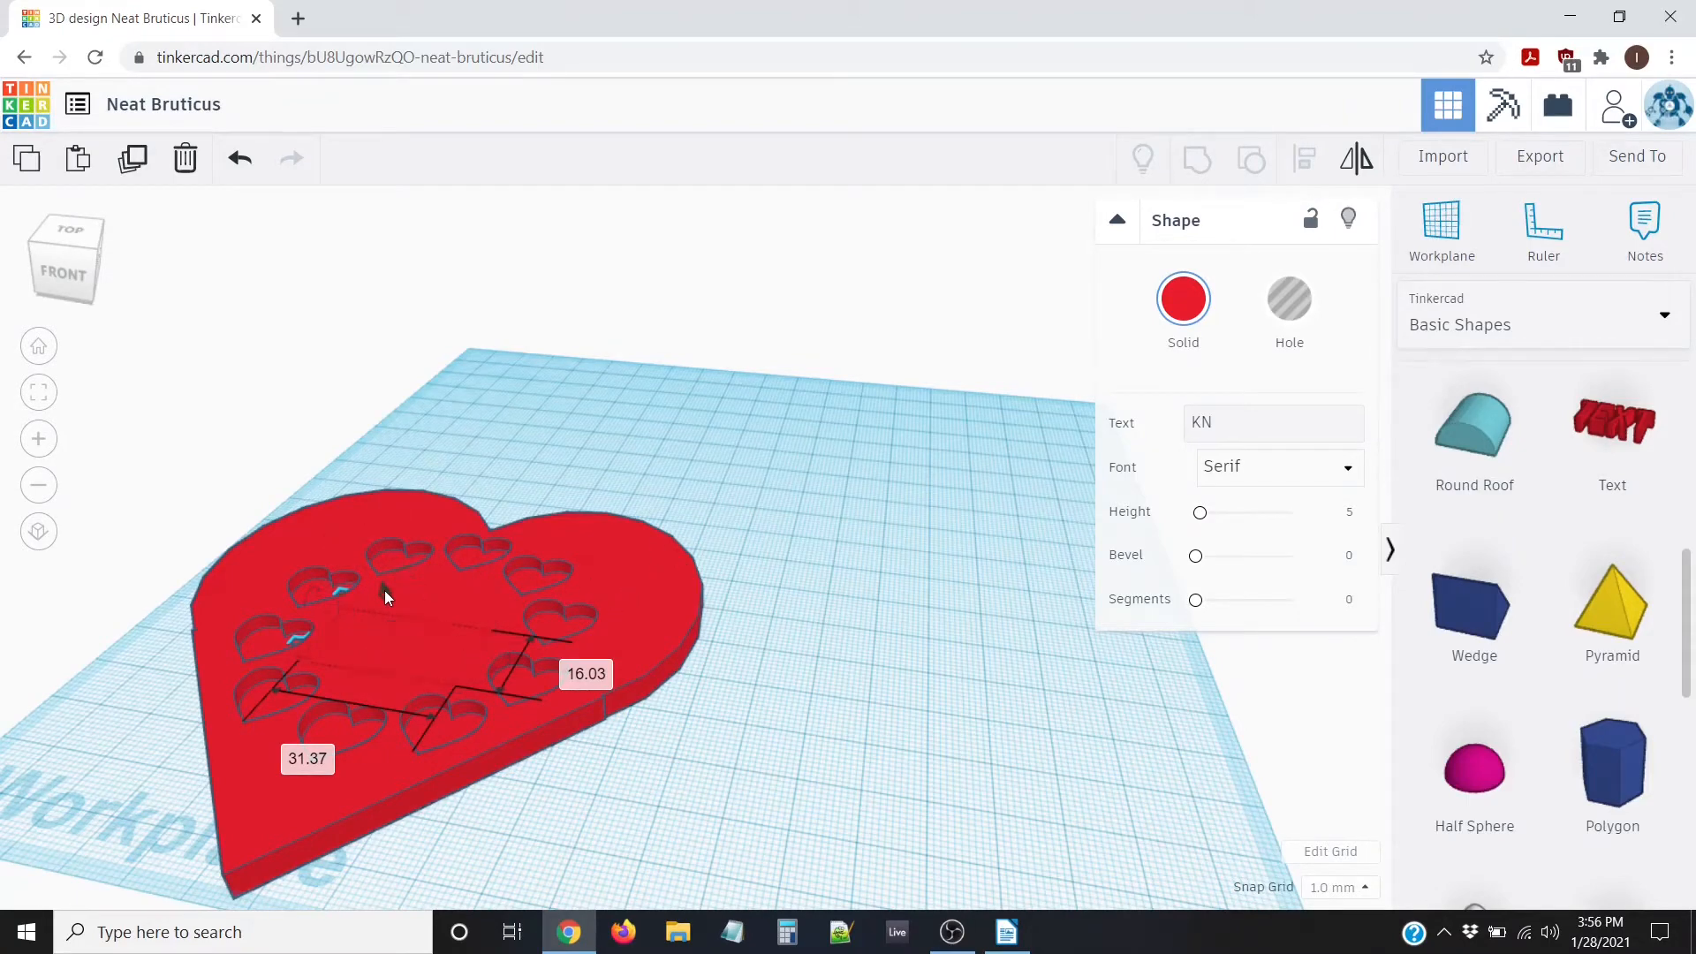
{"action": "mouse_move", "coordinate": [384, 590]}
{"action": "left_mouse_down"}
{"action": "mouse_move", "coordinate": [385, 548]}
{"action": "mouse_move", "coordinate": [389, 569]}
{"action": "left_mouse_up"}
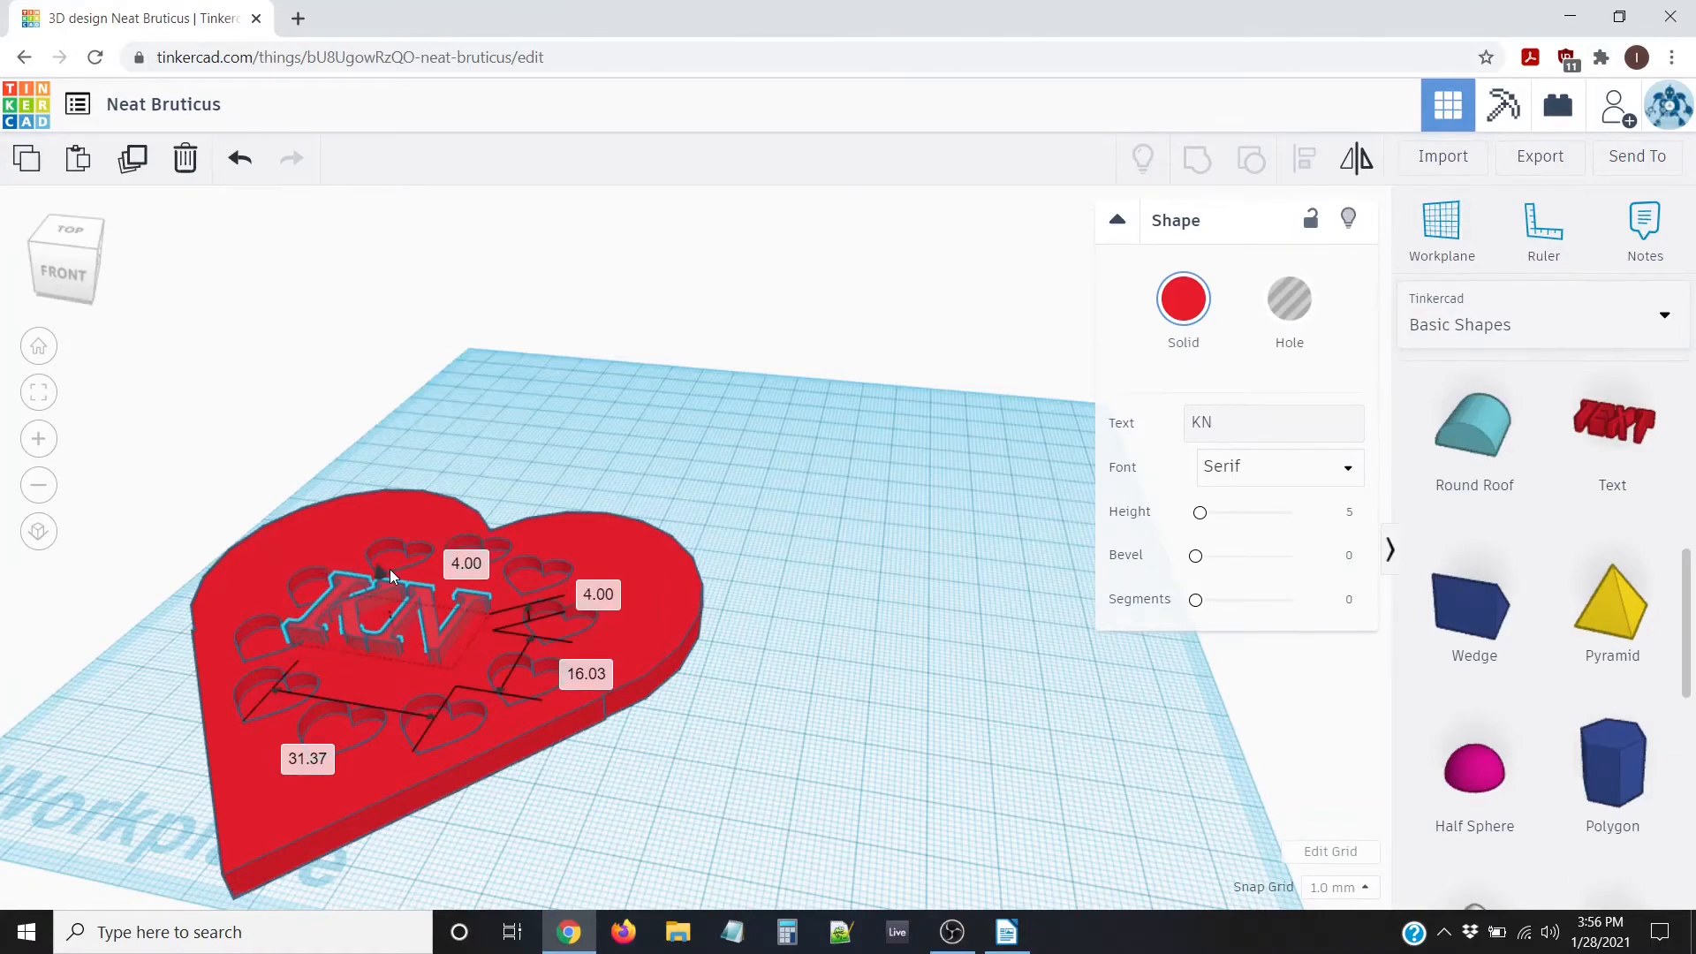
{"action": "right_click_drag", "start_coordinate": [606, 755], "coordinate": [660, 805]}
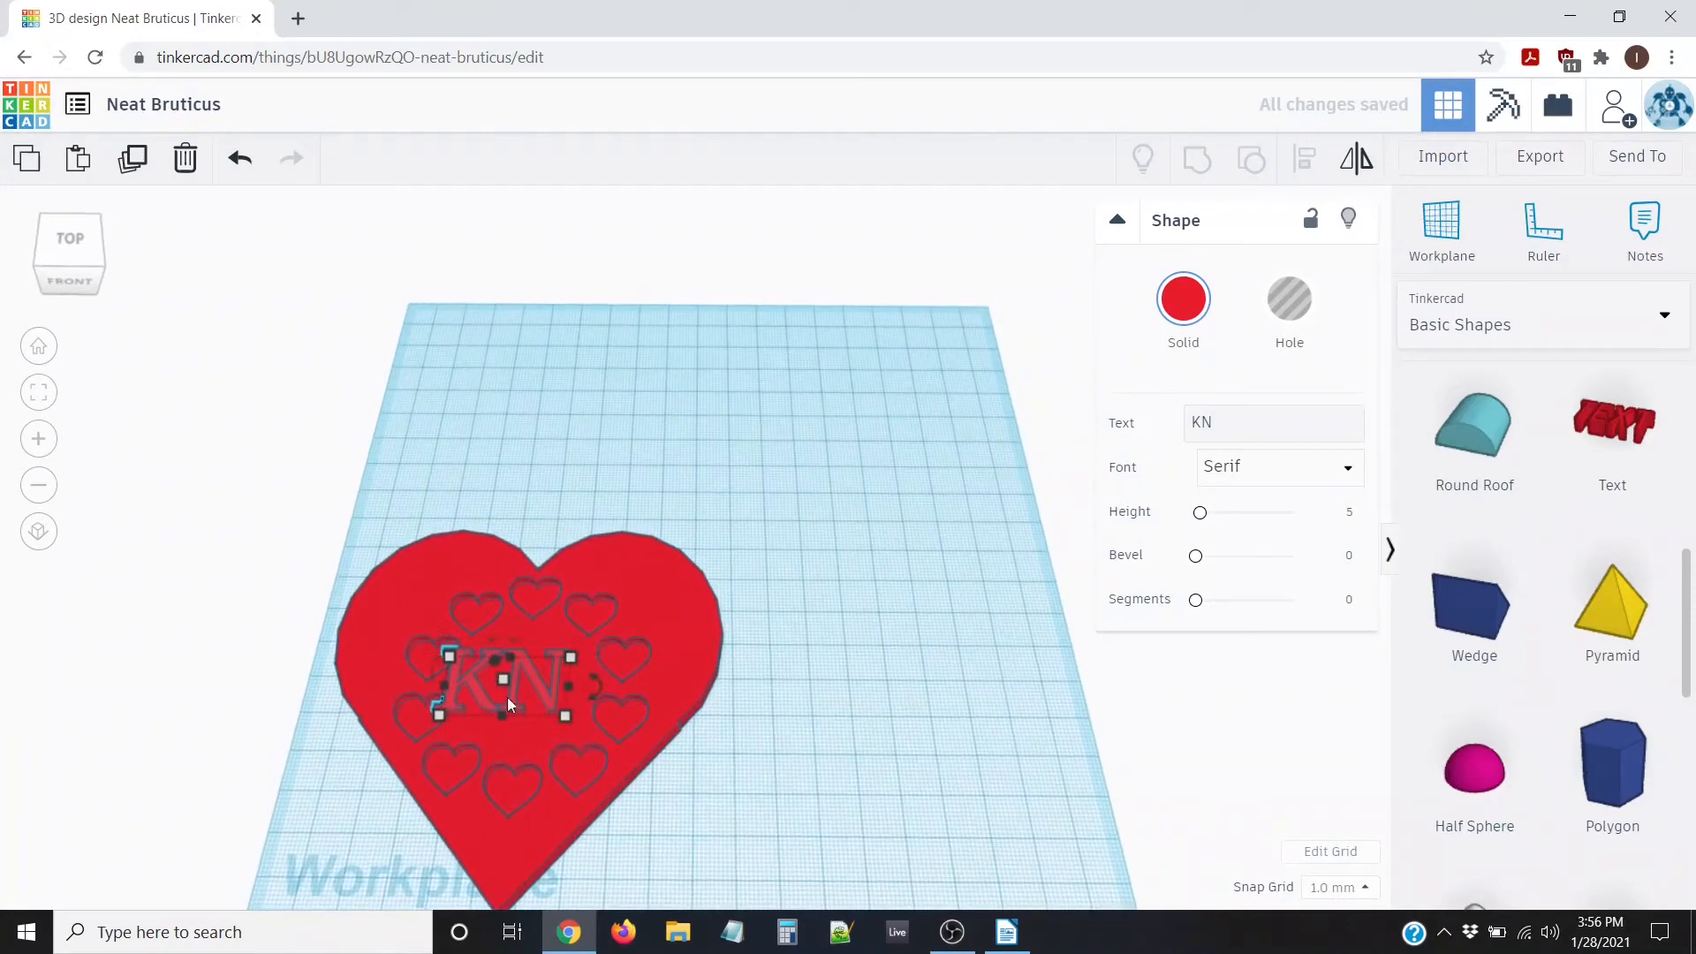
Colour the KN text dark navy from the Presets, then deselect it in top view
{"action": "left_click", "coordinate": [1194, 307]}
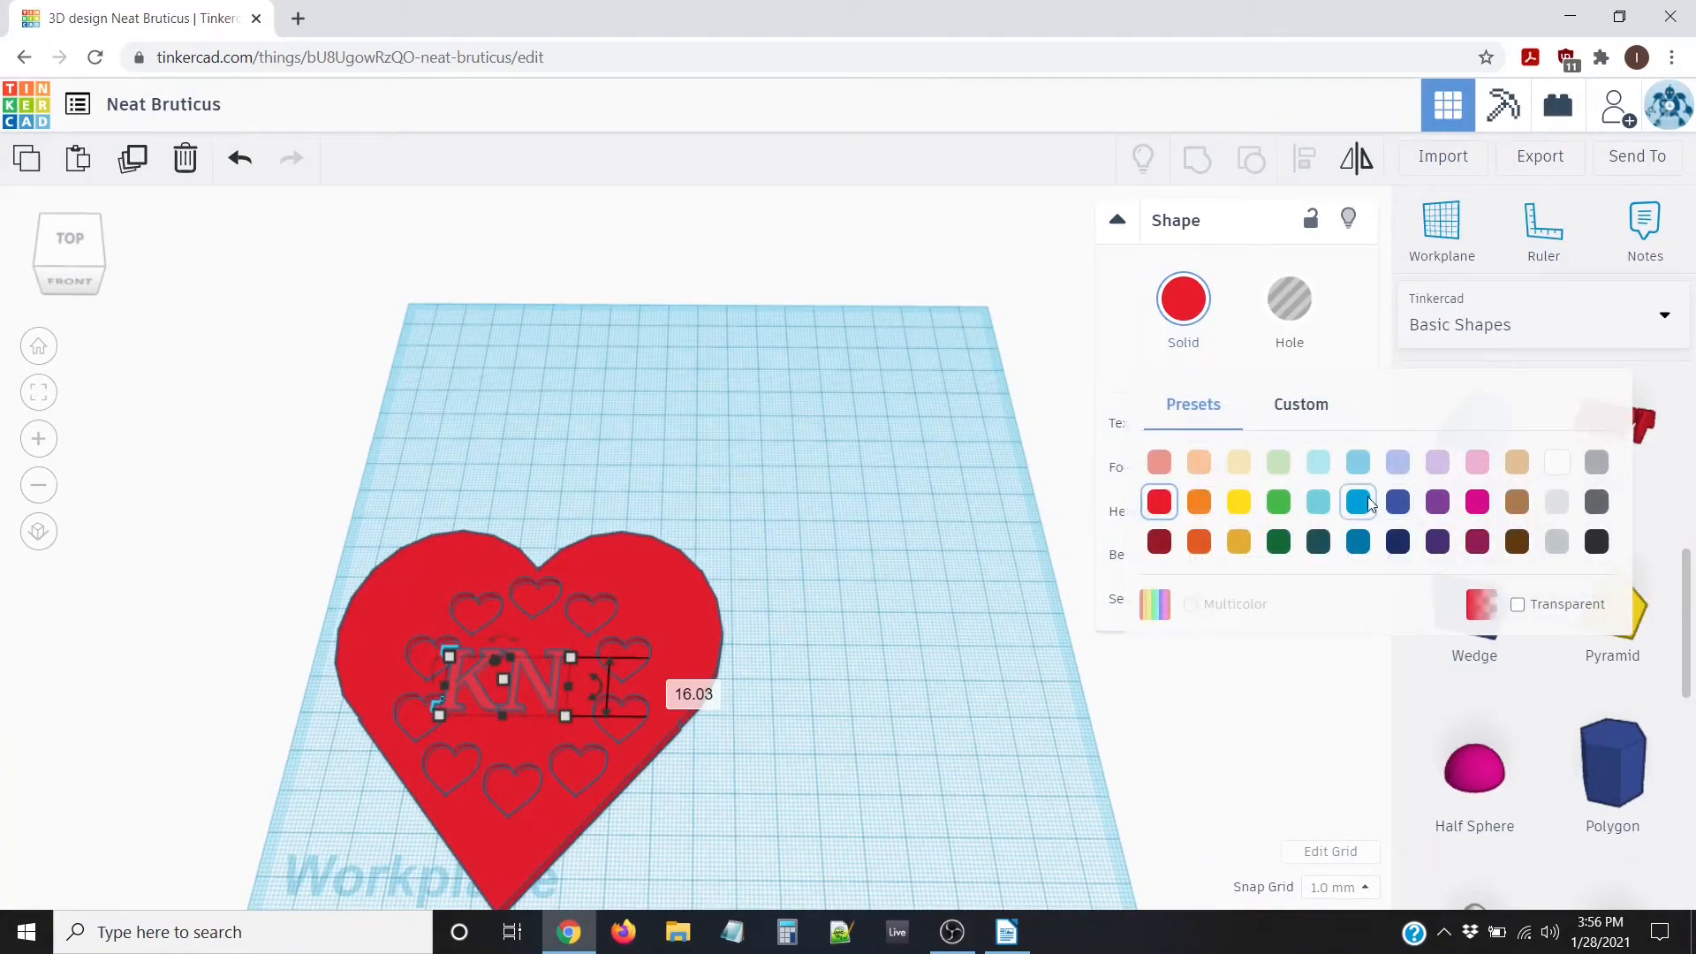
{"action": "left_click", "coordinate": [1397, 541]}
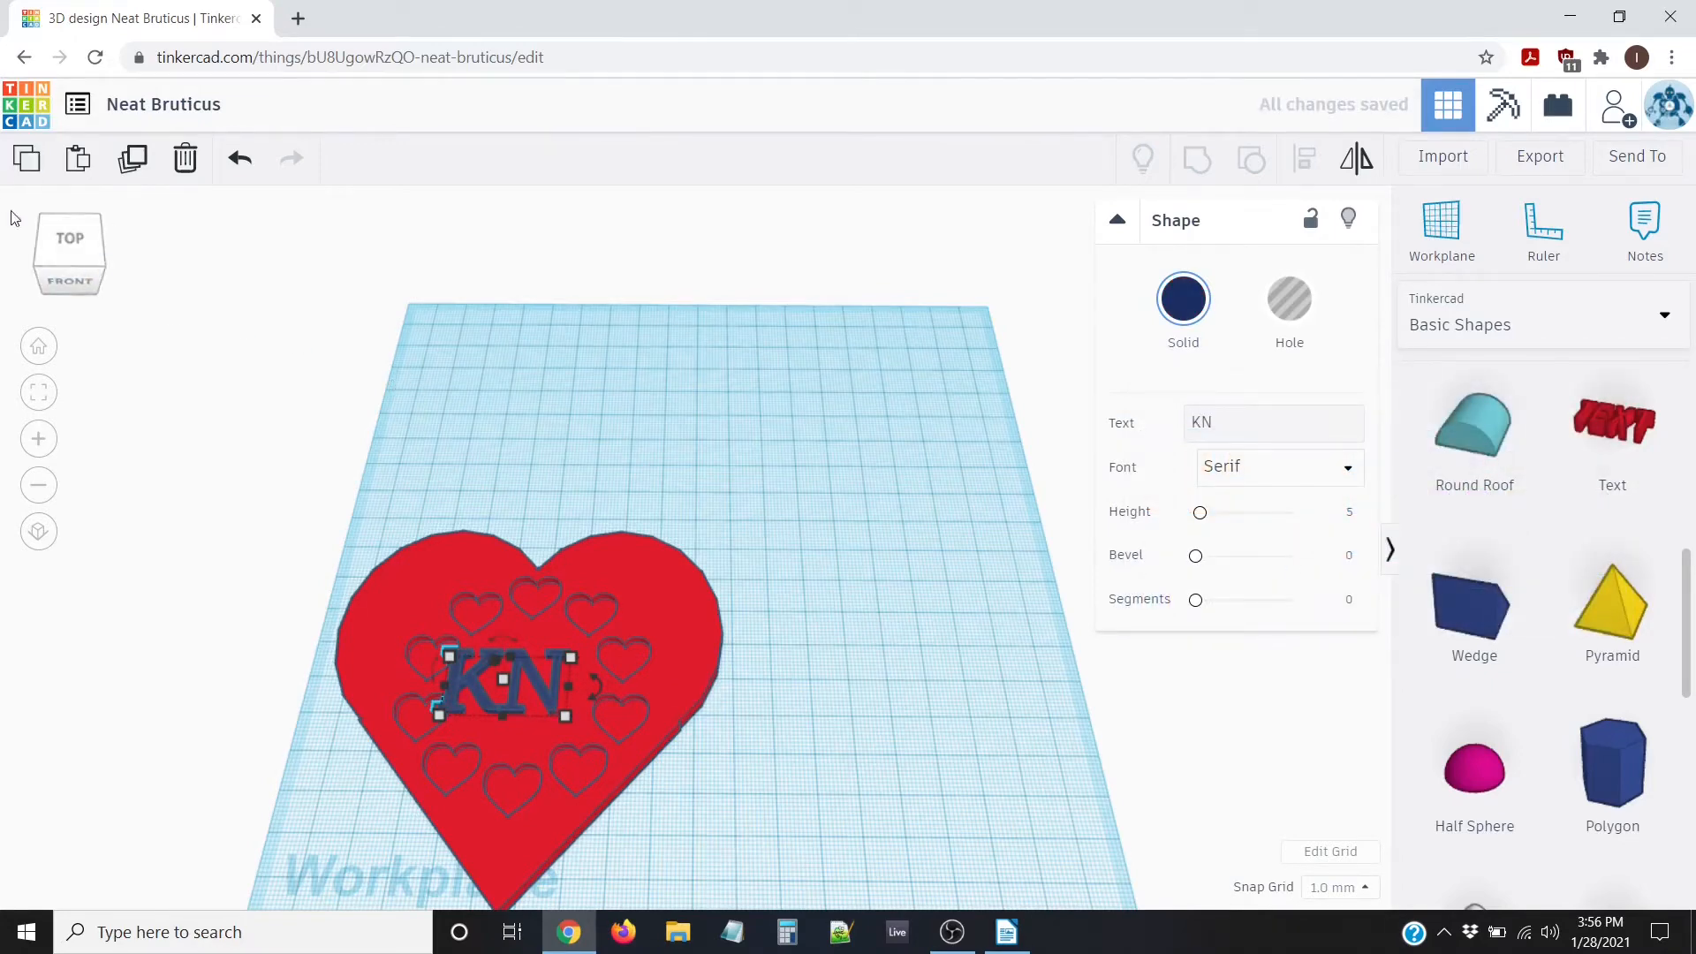
{"action": "left_click", "coordinate": [63, 231]}
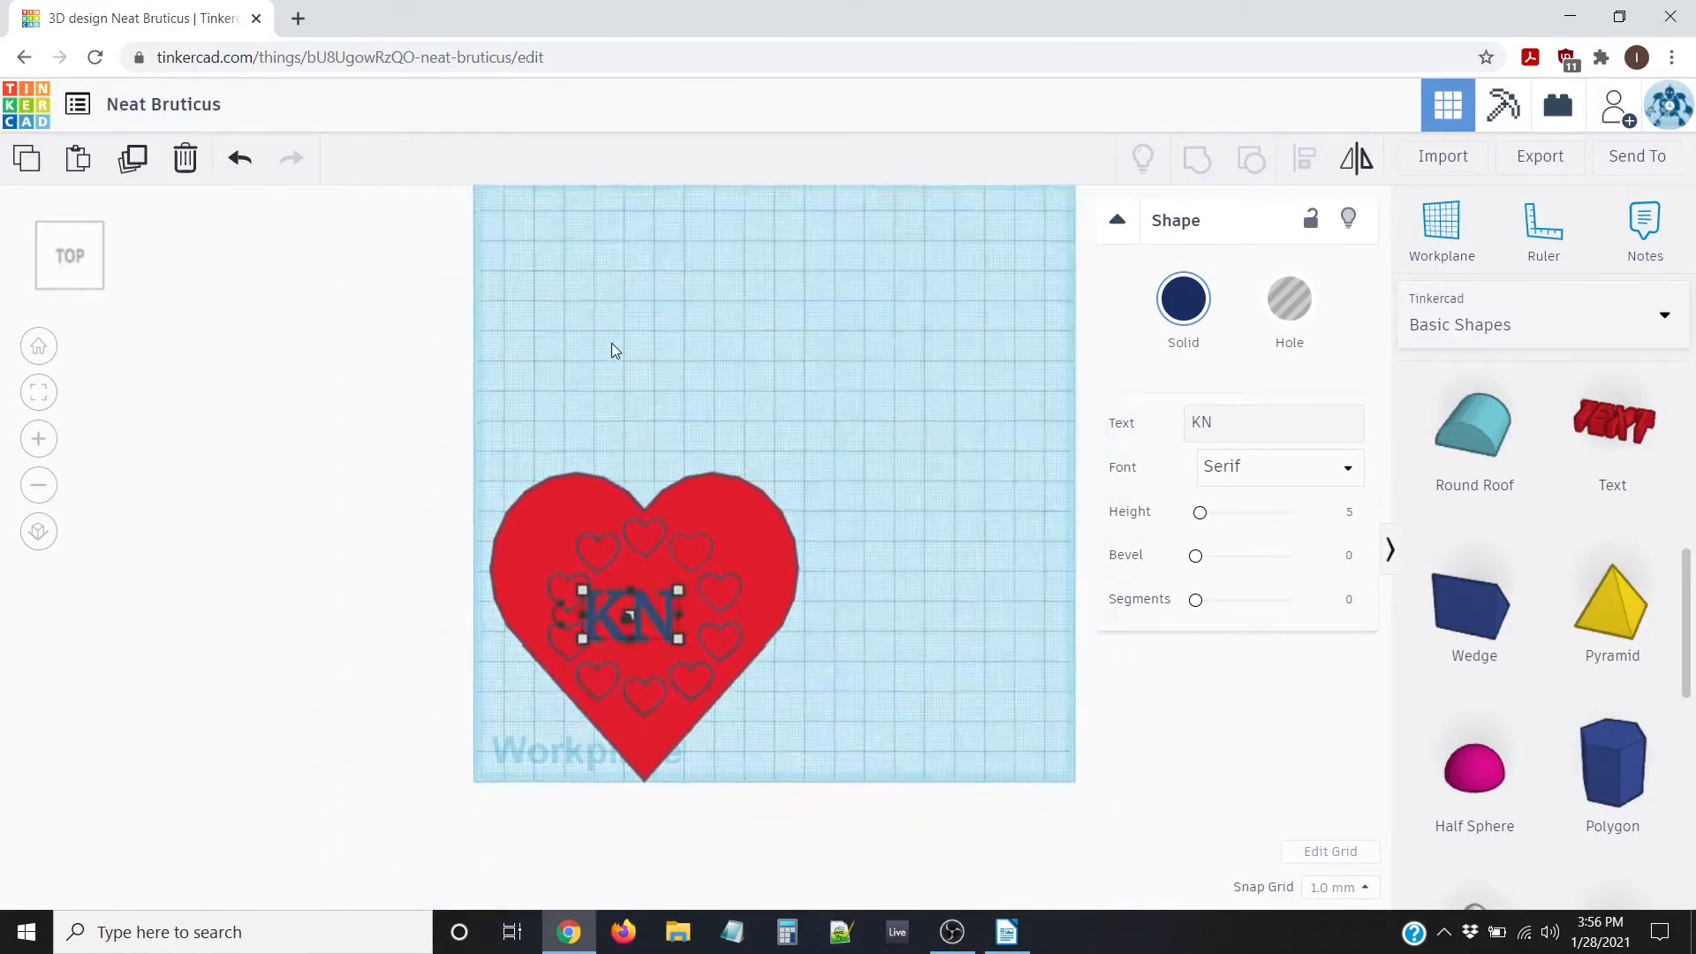
{"action": "scroll", "coordinate": [742, 432], "scroll_direction": "down", "scroll_amount": 3}
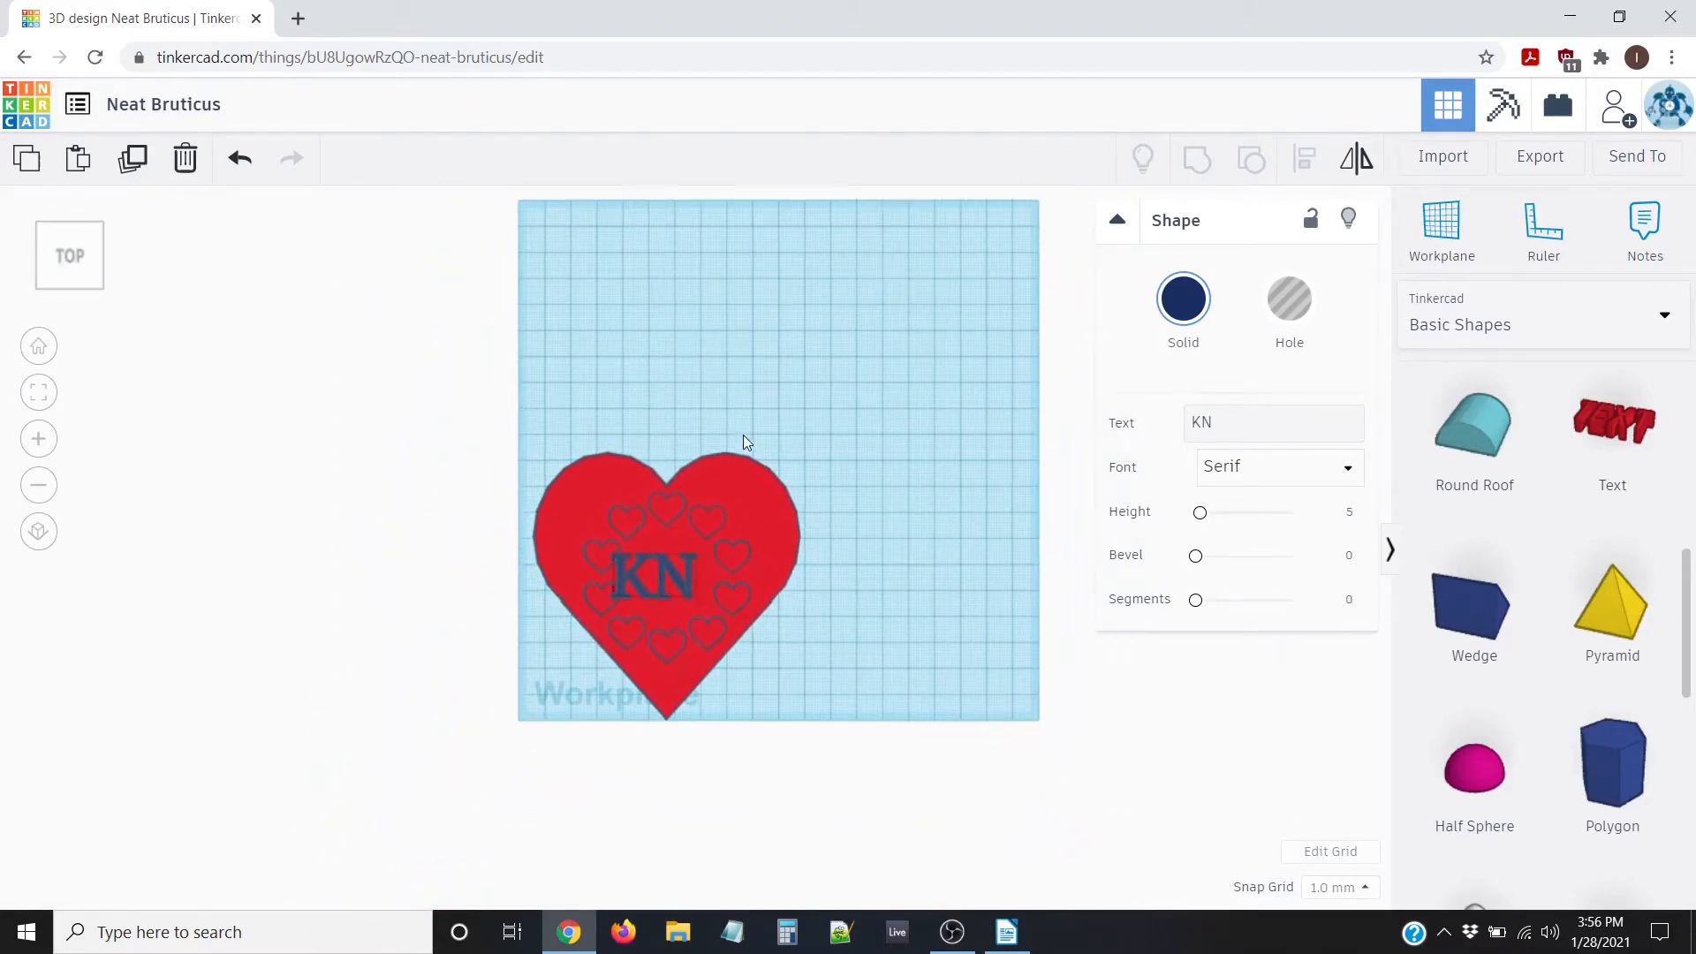
{"action": "scroll", "coordinate": [740, 429], "scroll_direction": "up", "scroll_amount": 5}
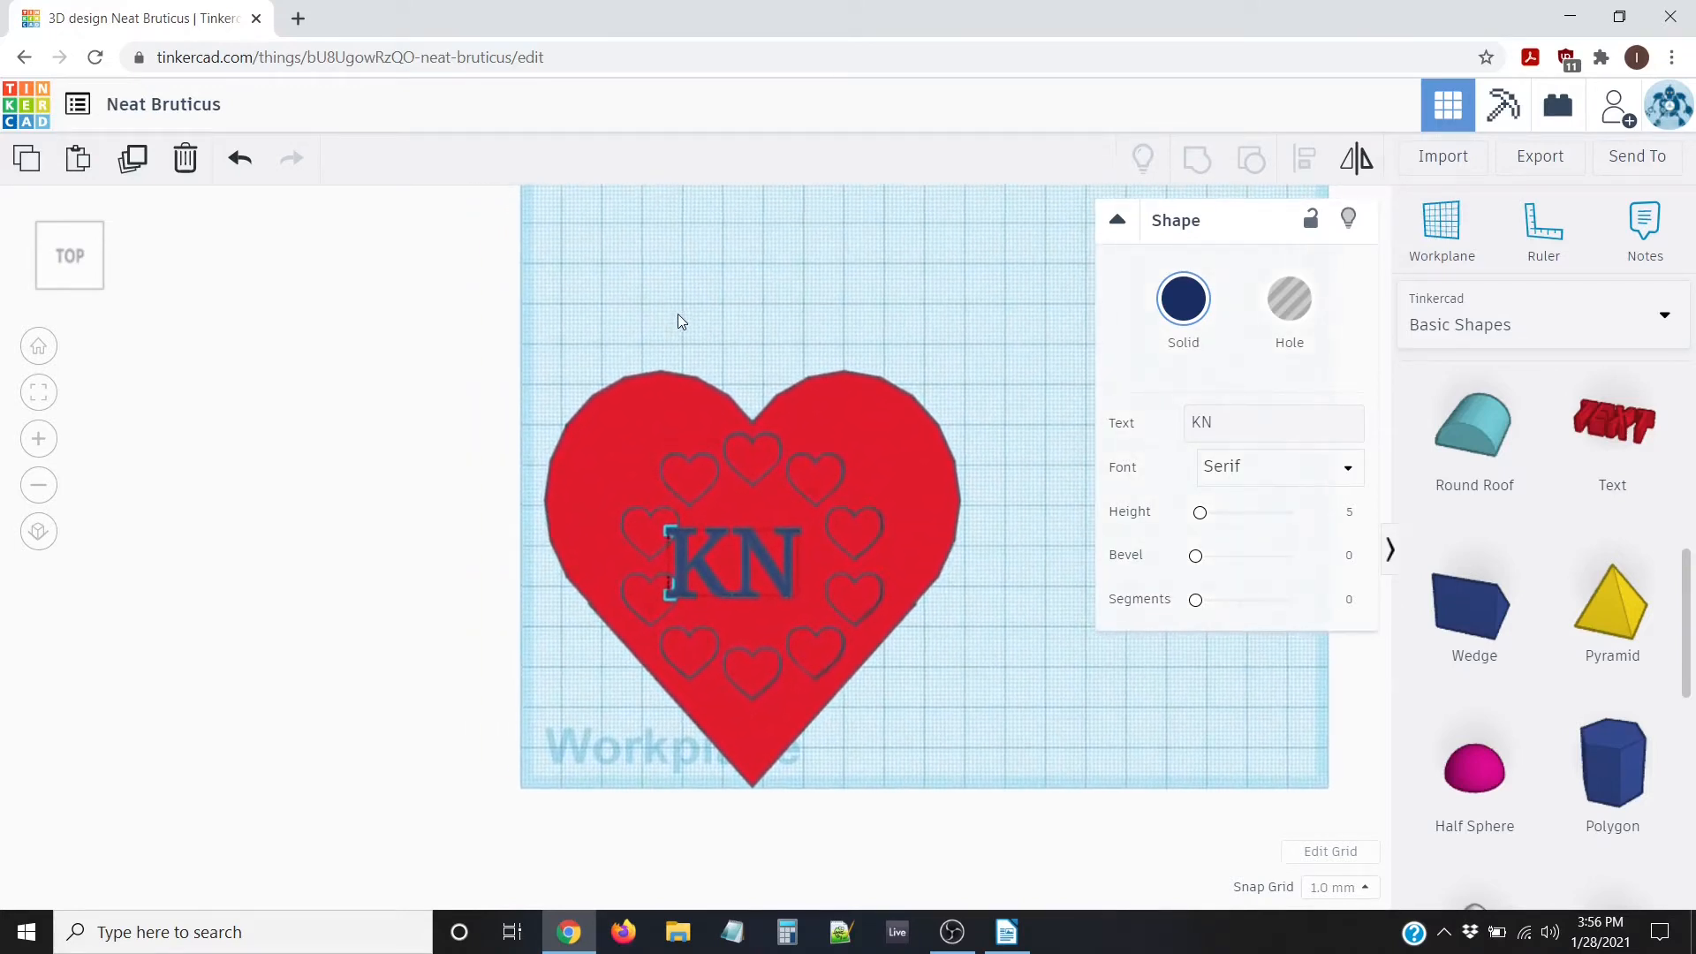
{"action": "left_click", "coordinate": [613, 309]}
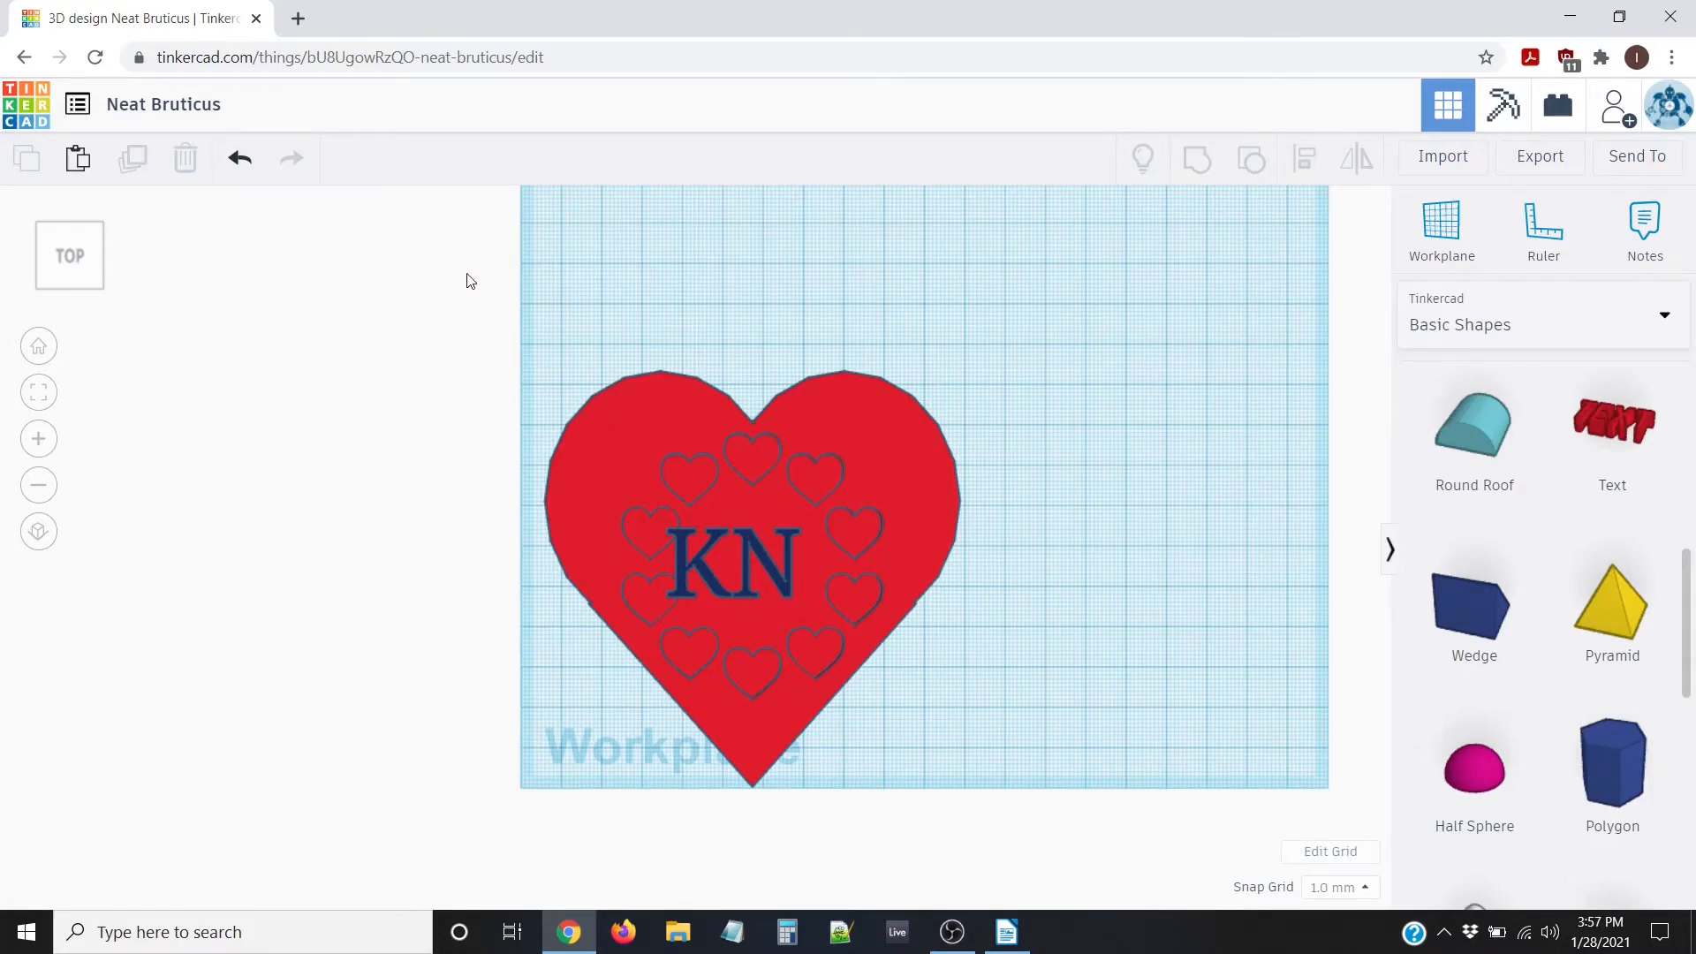
Centre the KN text horizontally on the heart, undoing the extra vertical alignment
{"action": "left_click_drag", "start_coordinate": [470, 281], "coordinate": [1099, 854]}
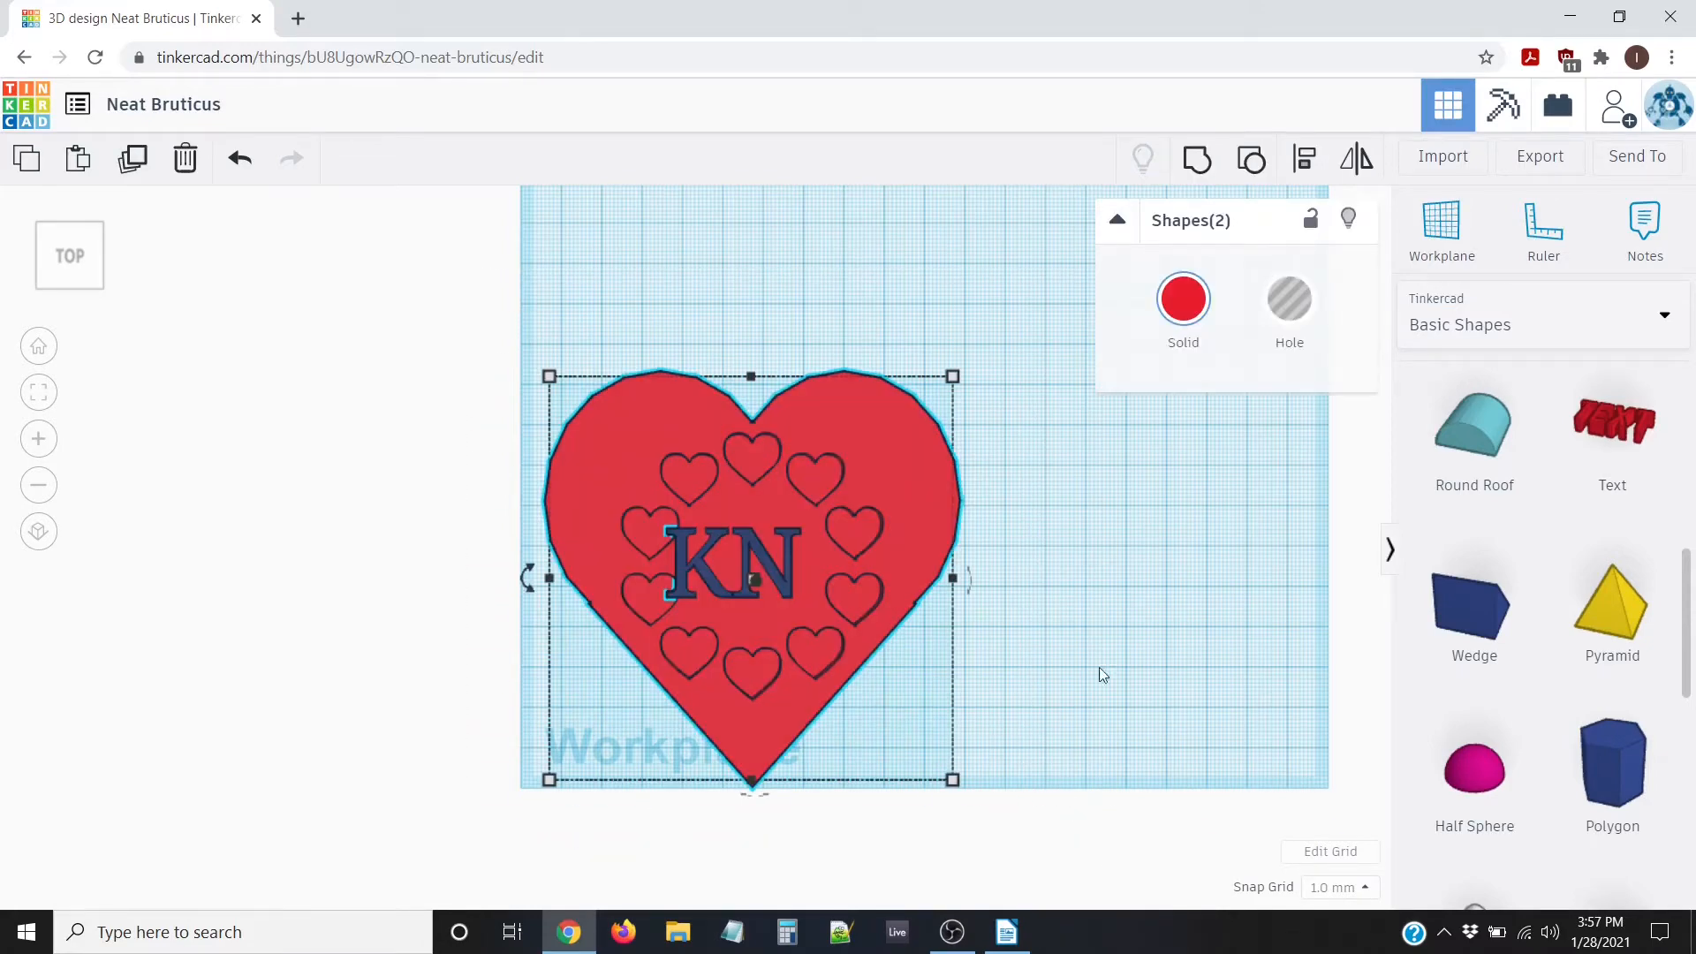
{"action": "left_click", "coordinate": [1306, 160]}
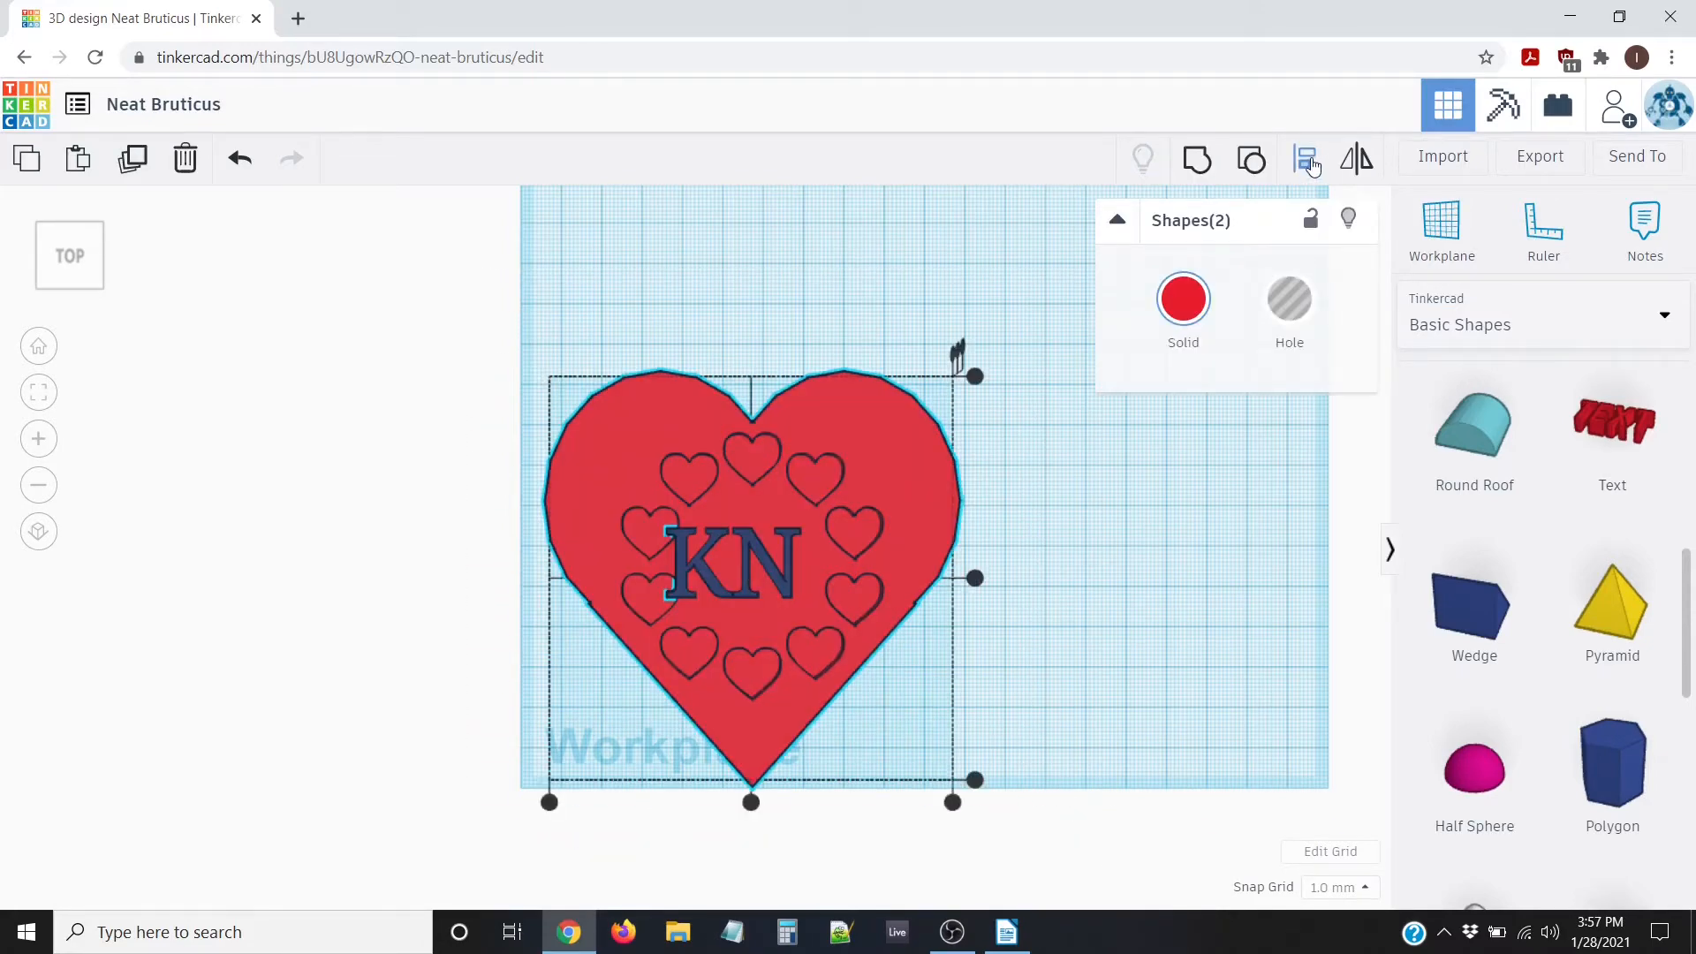
{"action": "left_click", "coordinate": [751, 802]}
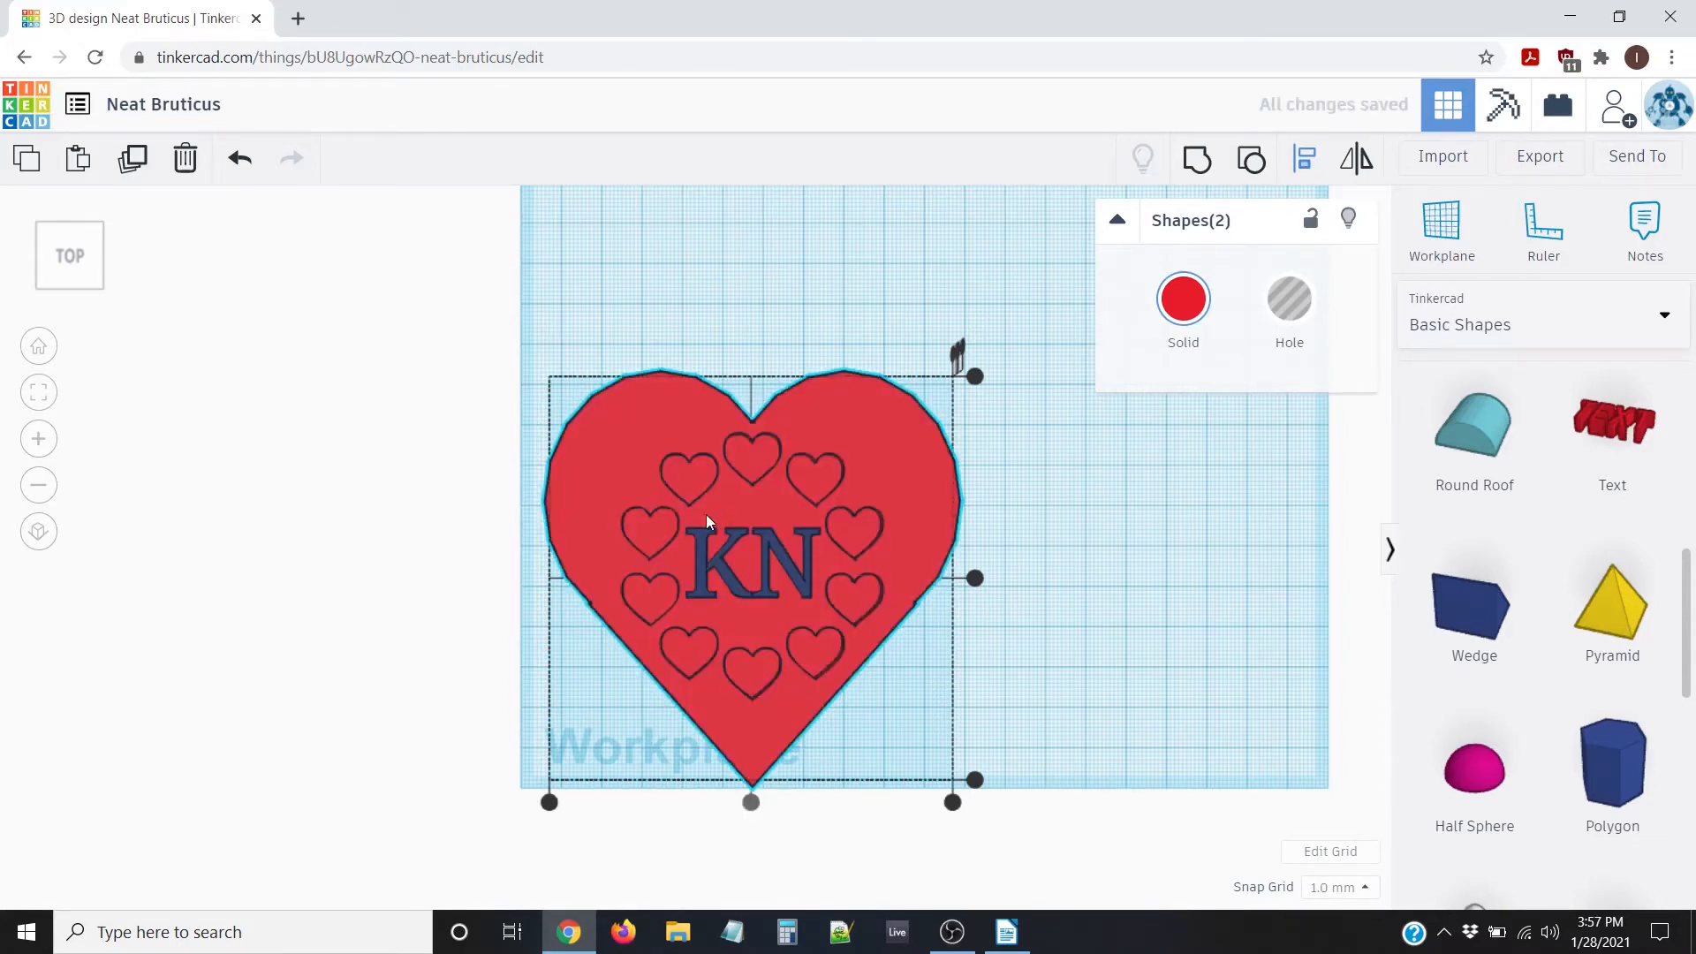
{"action": "left_click", "coordinate": [974, 578]}
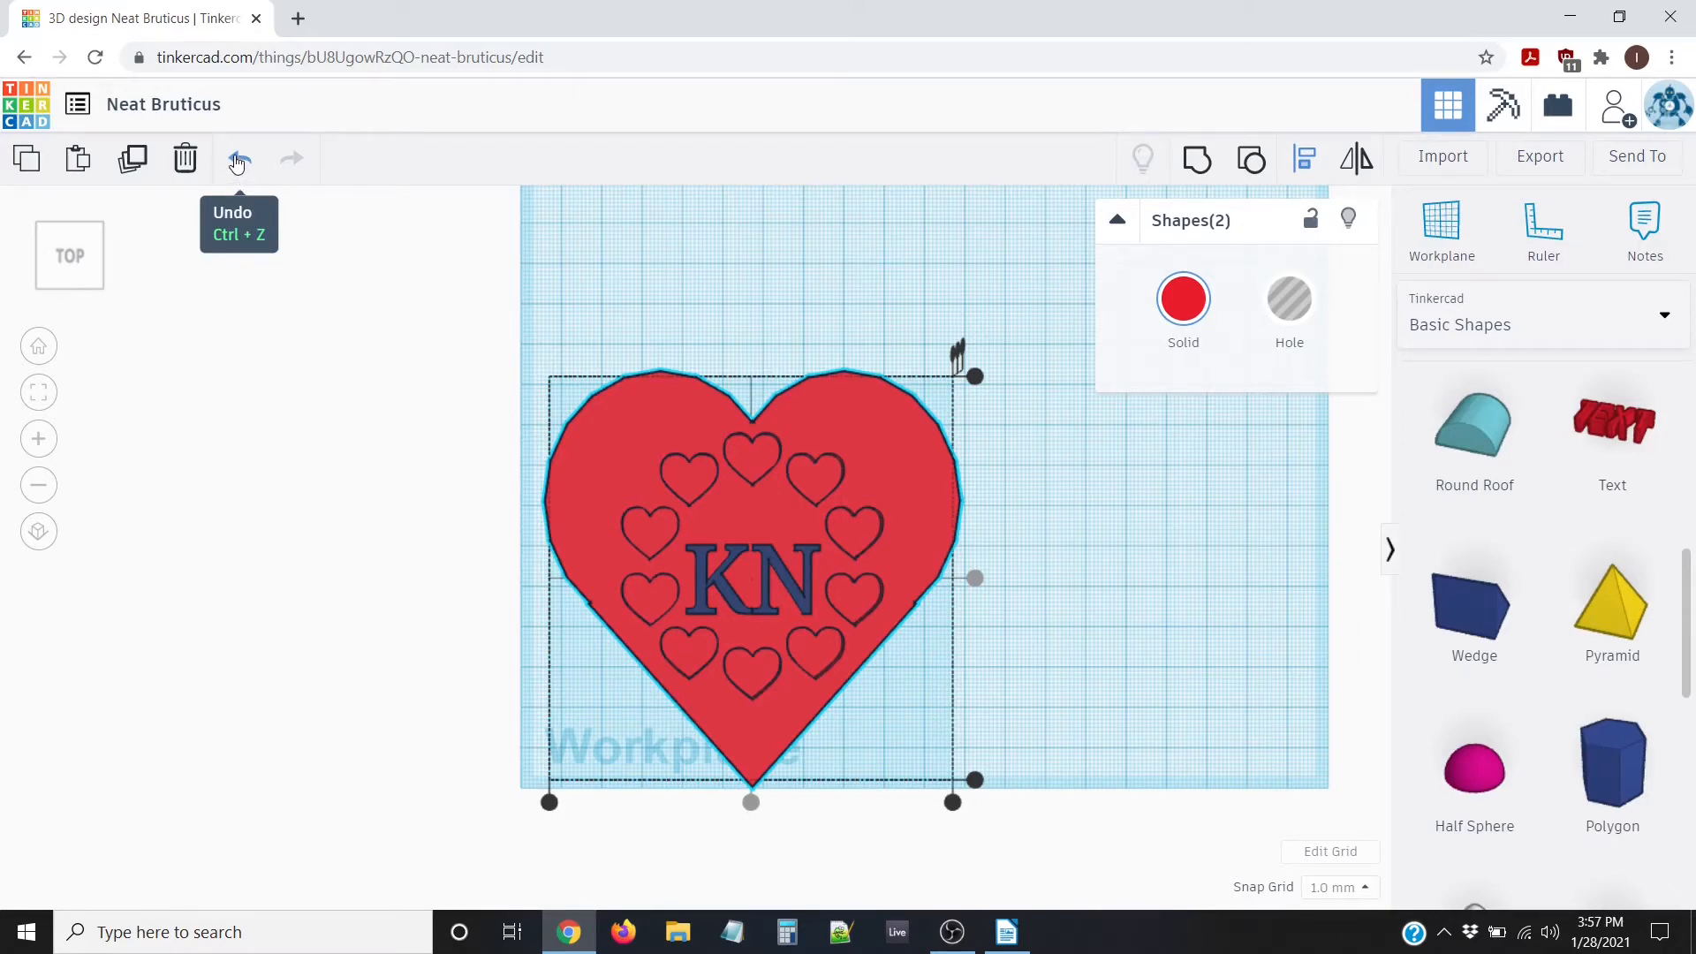
{"action": "left_click", "coordinate": [239, 162]}
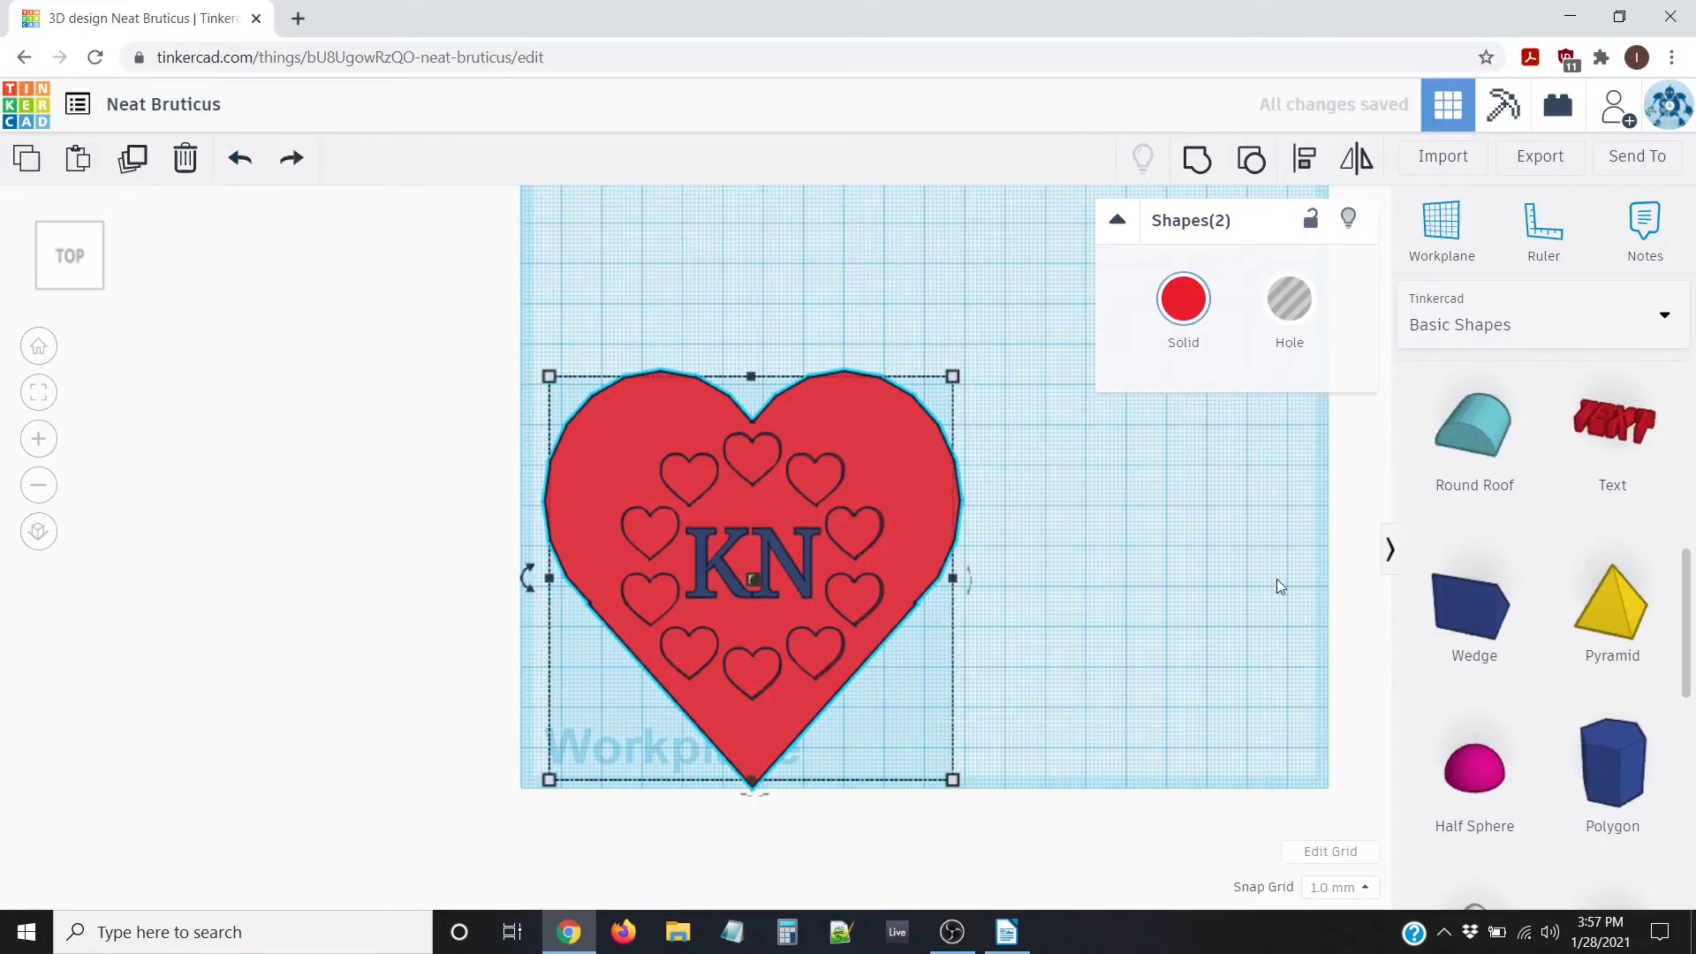
{"action": "left_click", "coordinate": [1134, 504]}
{"action": "right_click_drag", "start_coordinate": [1157, 610], "coordinate": [790, 551]}
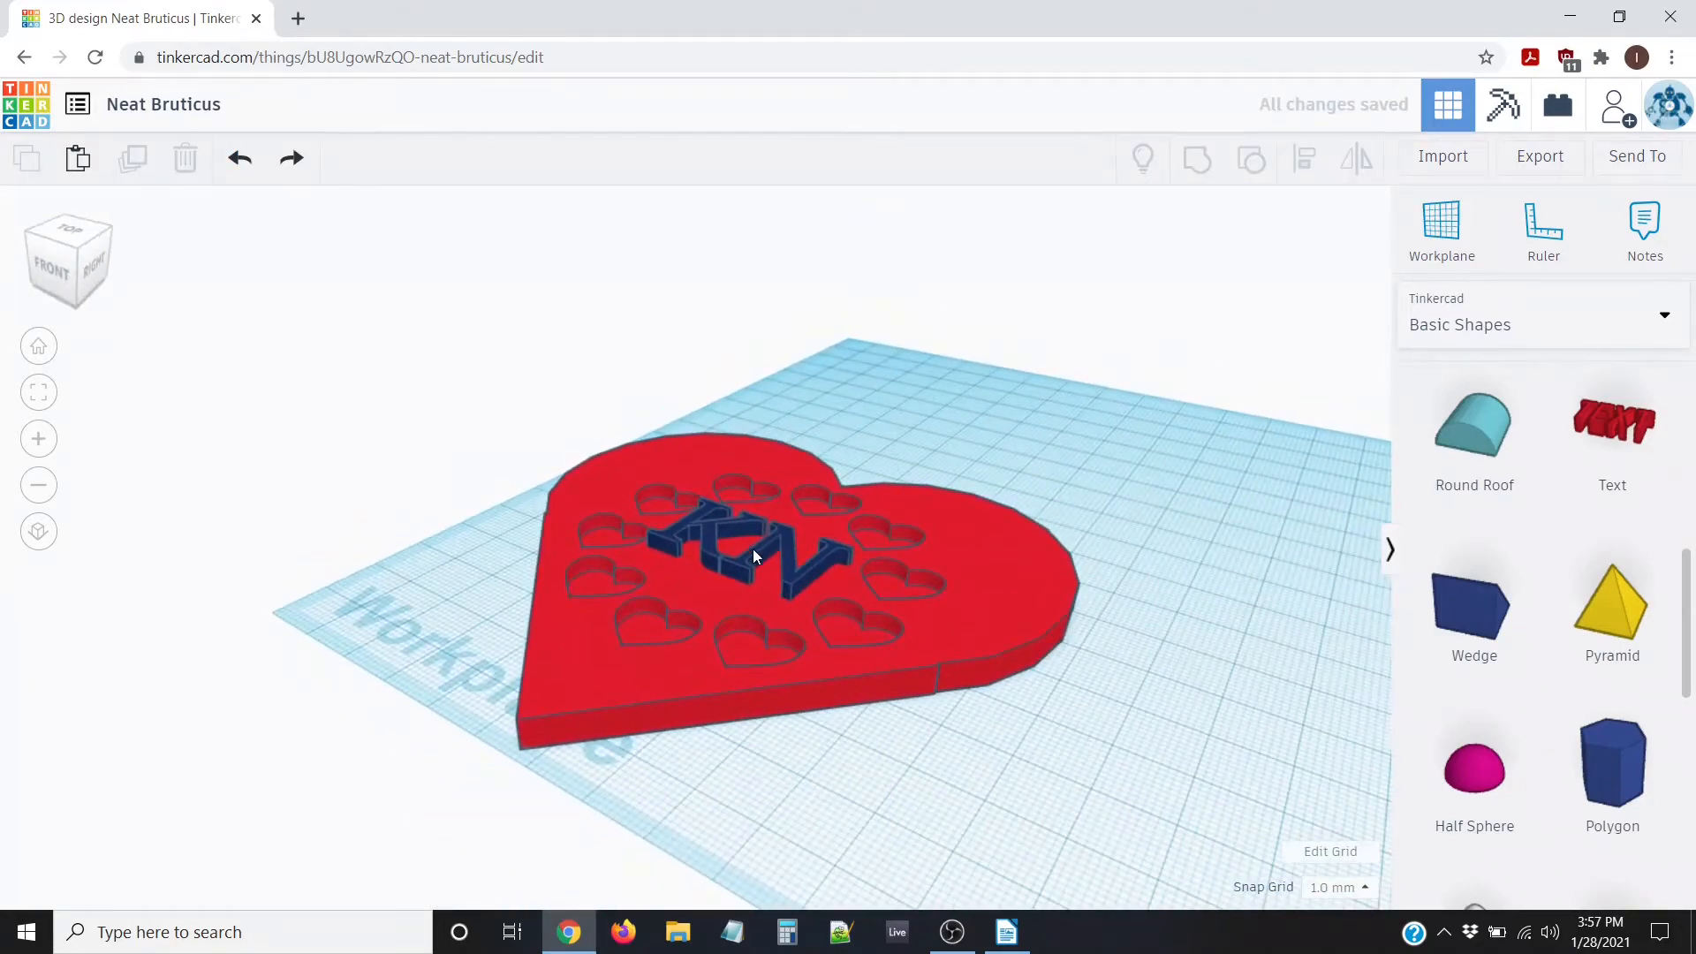
Drag the KN text into position on the heart and switch it to a hole
{"action": "left_click", "coordinate": [753, 555]}
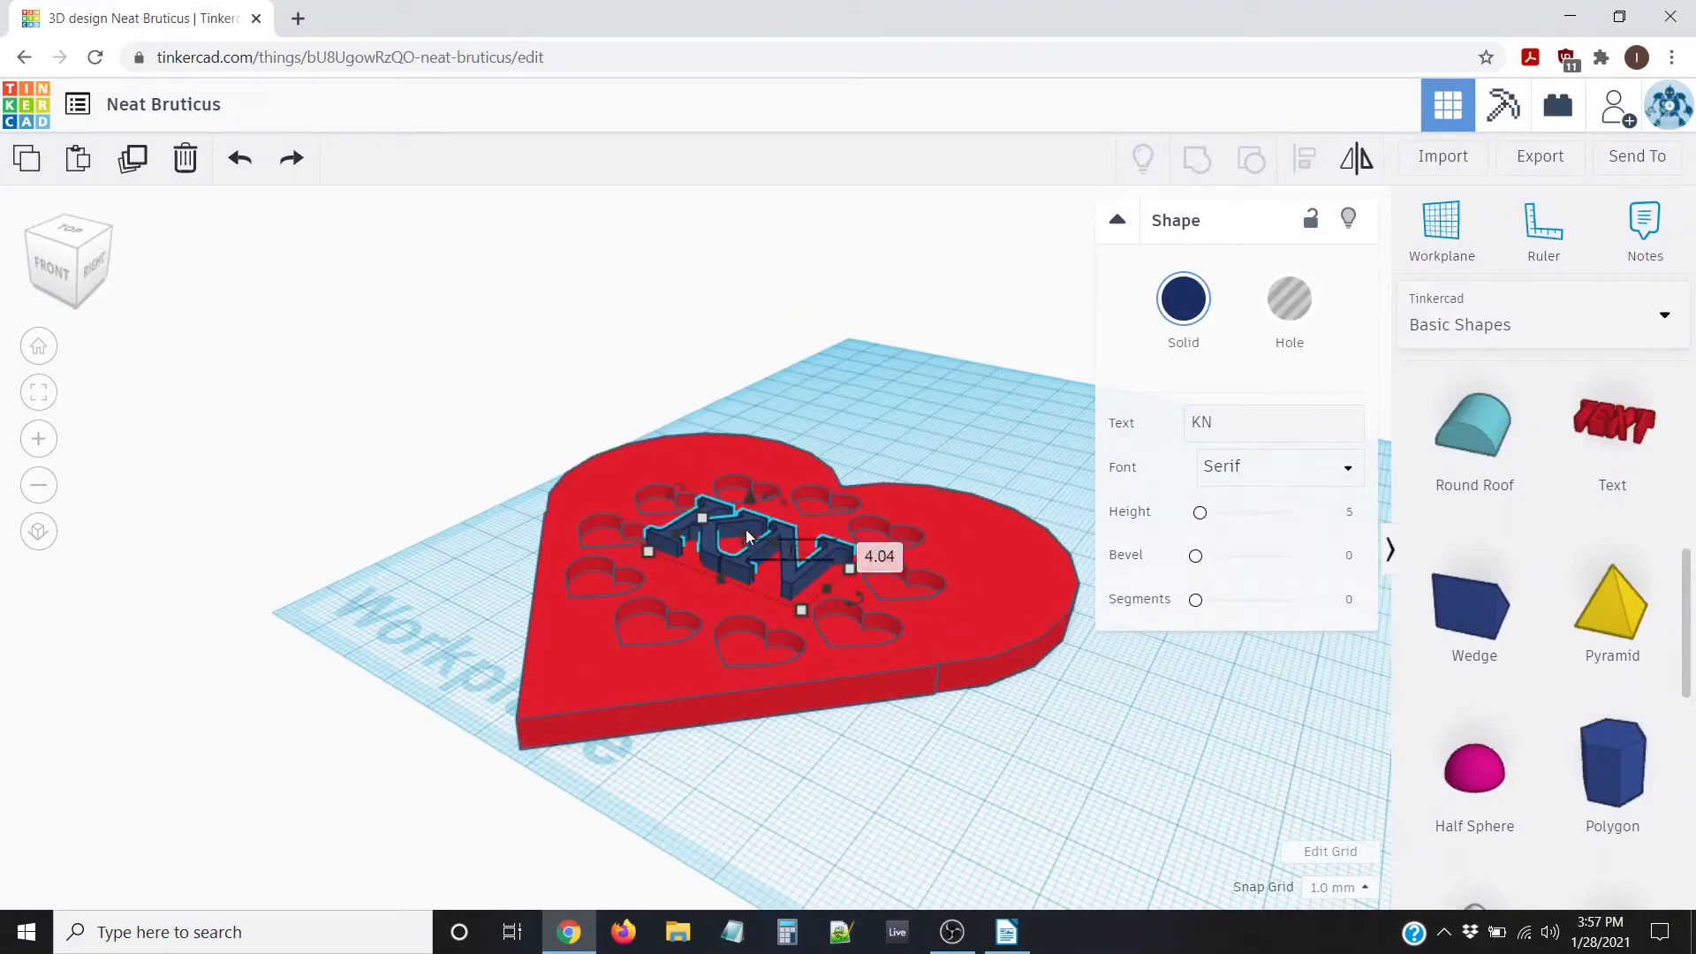
{"action": "left_click_drag", "start_coordinate": [744, 502], "coordinate": [749, 502]}
{"action": "right_click_drag", "start_coordinate": [704, 731], "coordinate": [777, 763]}
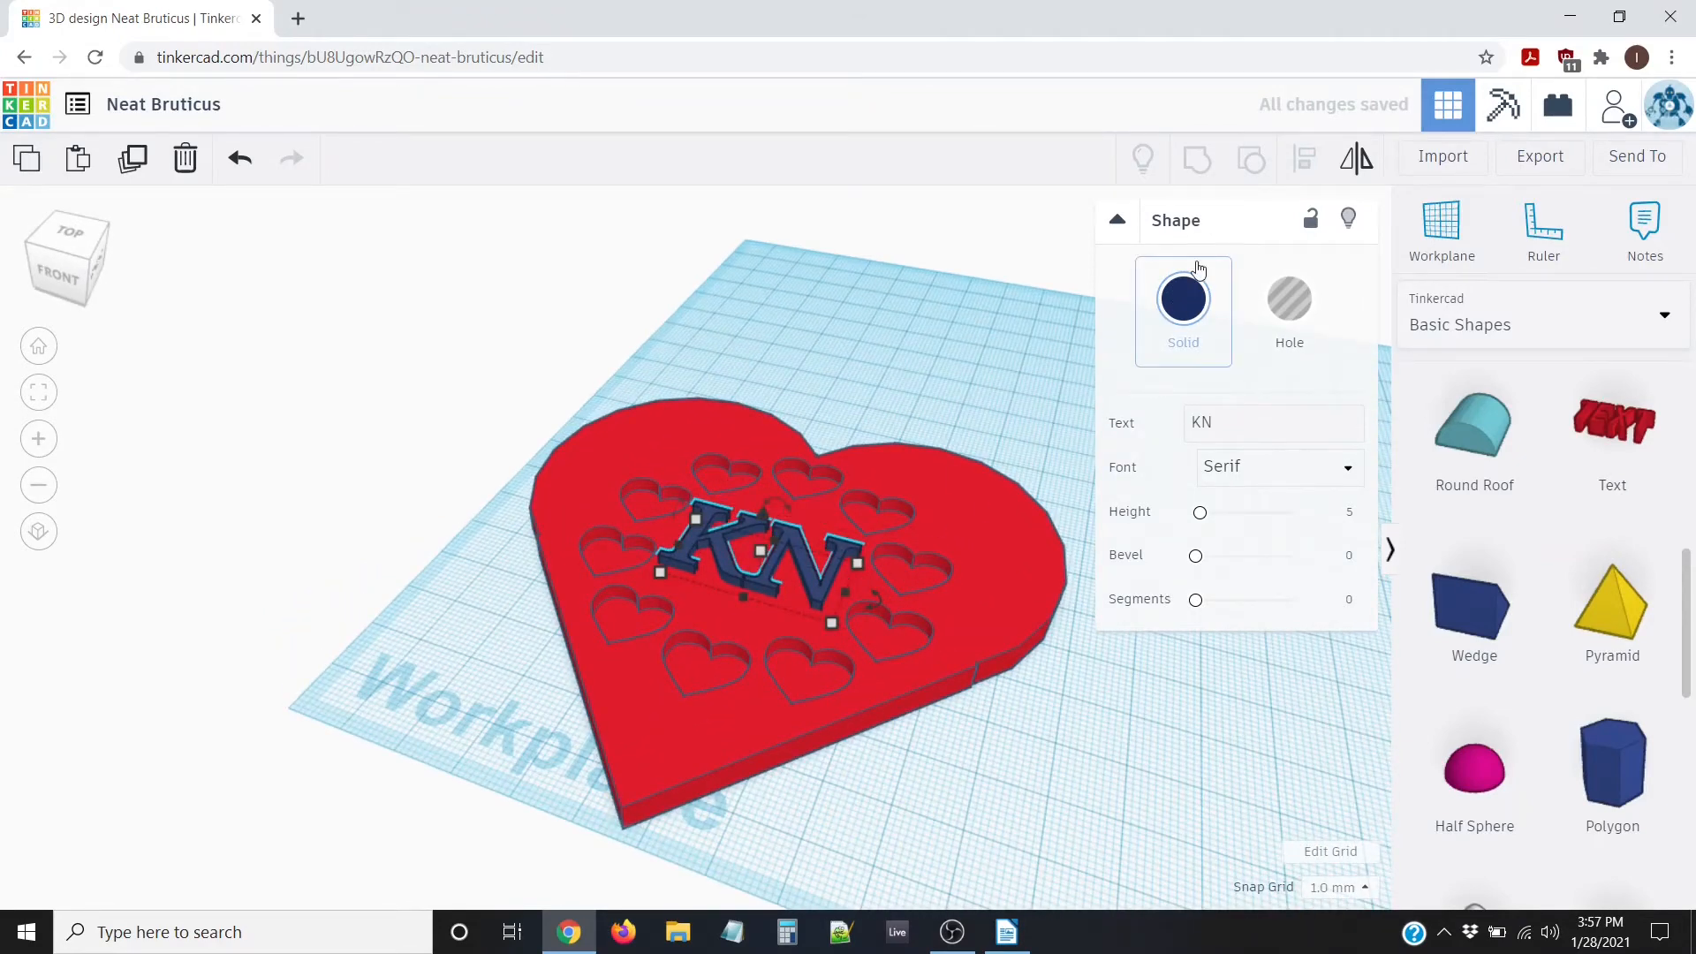
{"action": "left_click", "coordinate": [1291, 298]}
{"action": "right_click_drag", "start_coordinate": [967, 671], "coordinate": [872, 602]}
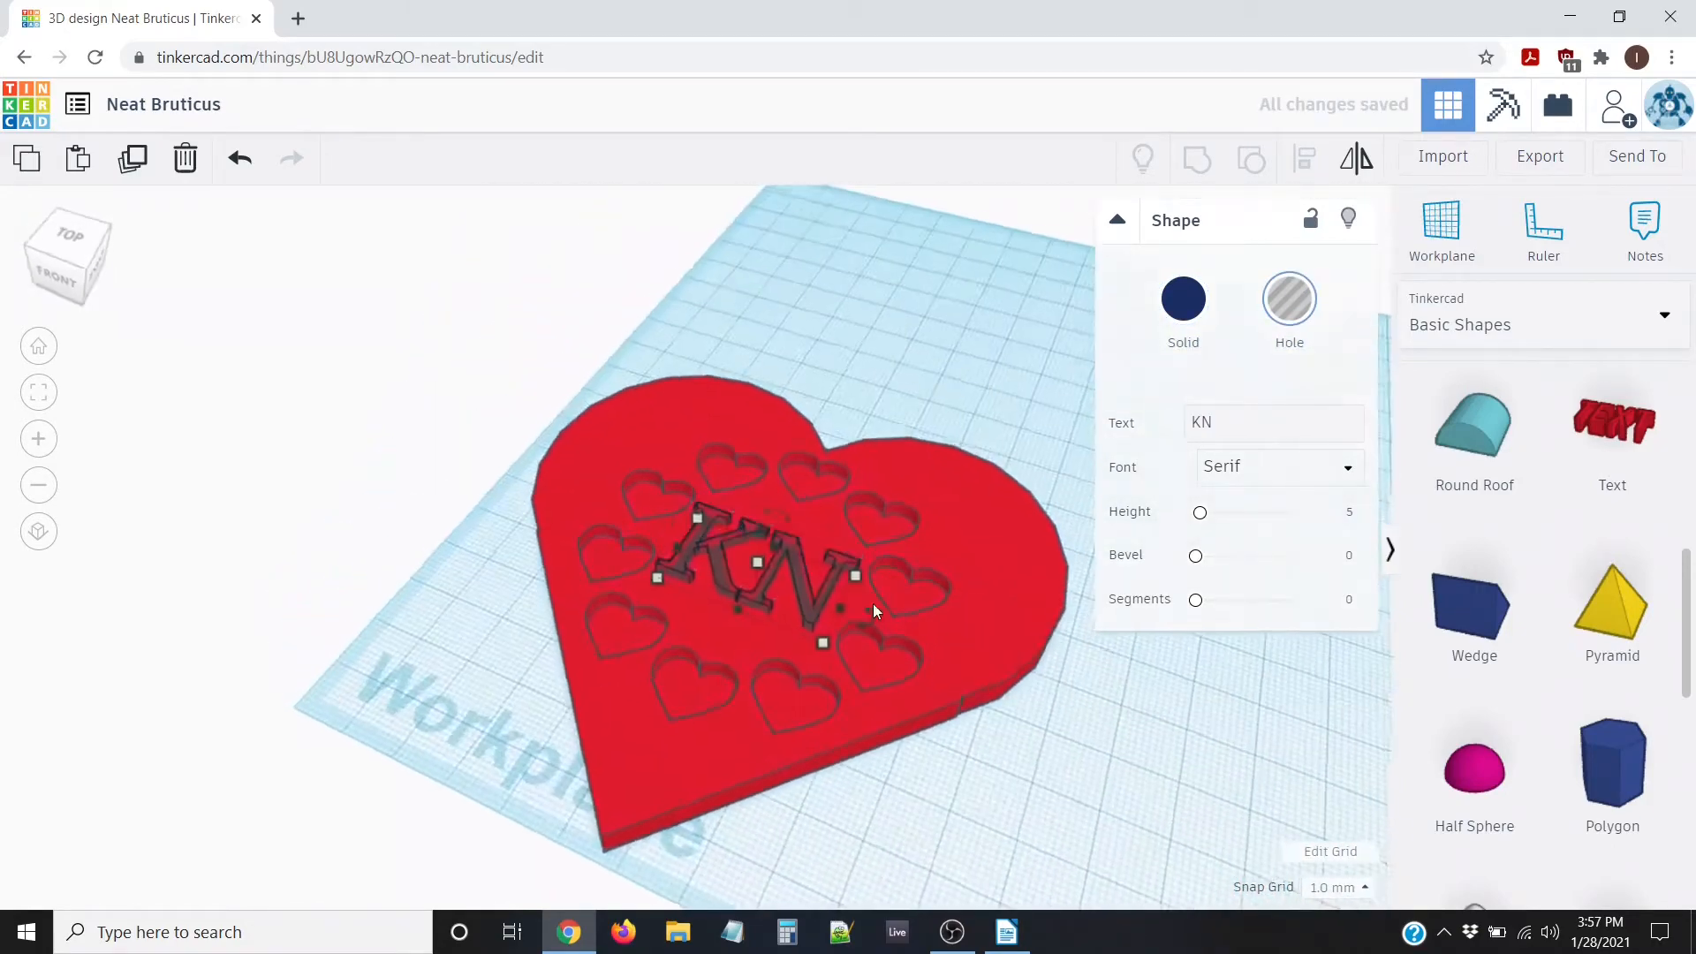
{"action": "scroll", "coordinate": [802, 517], "scroll_direction": "up", "scroll_amount": 3}
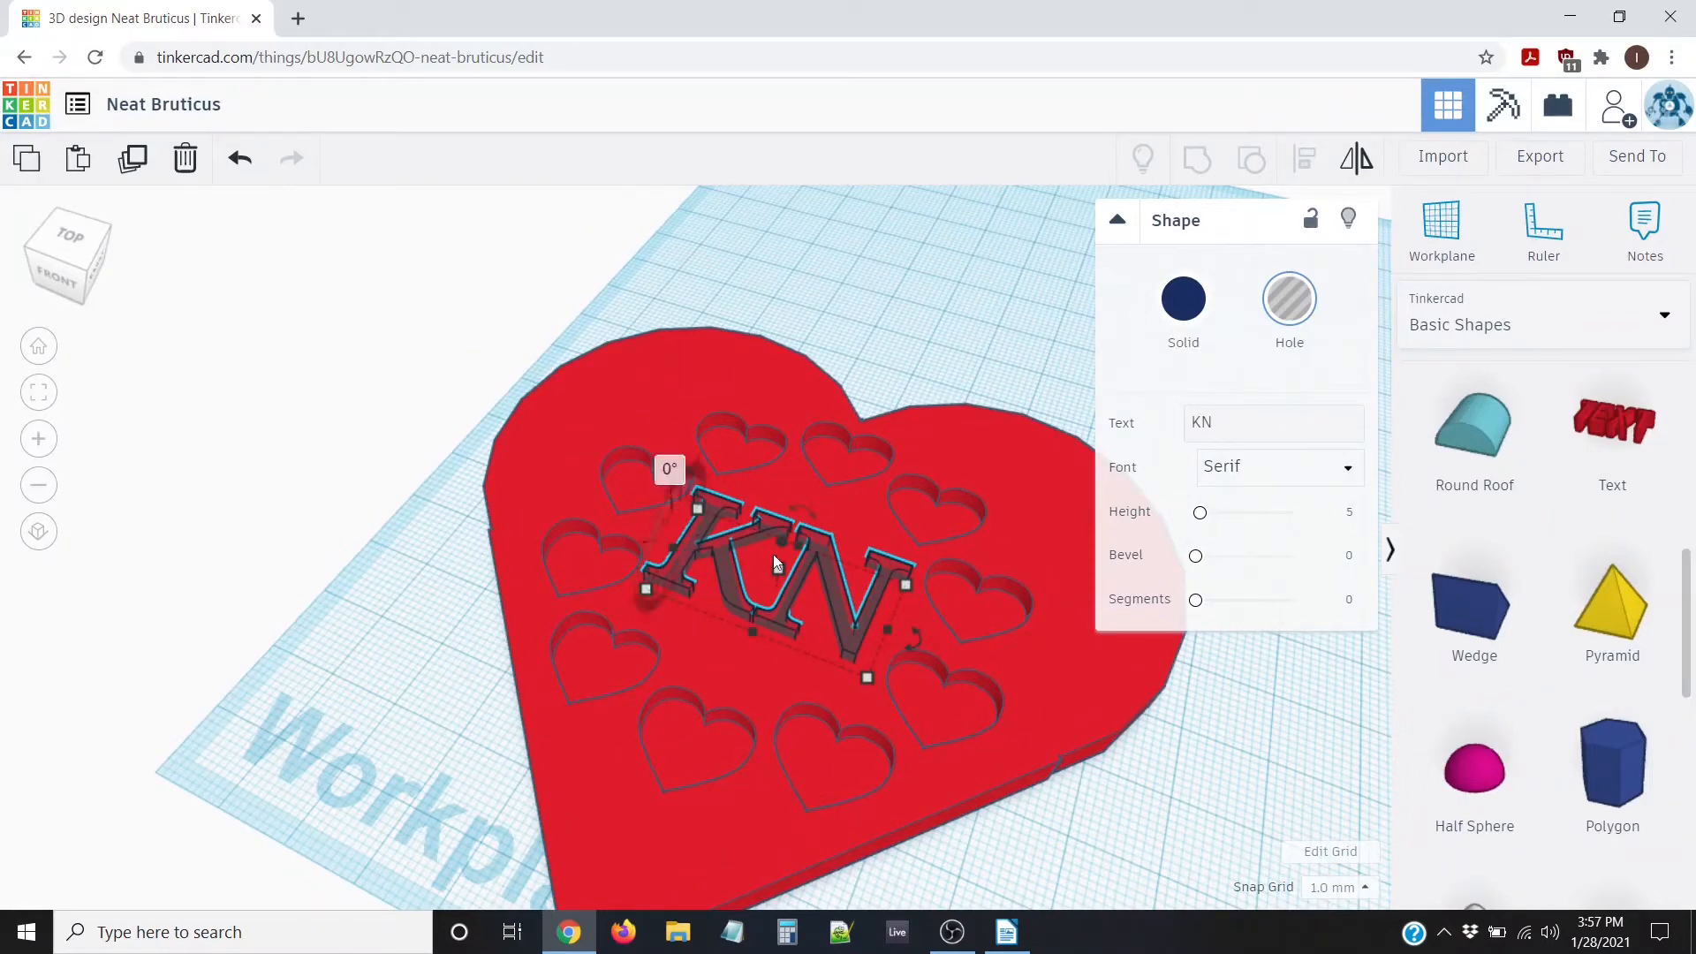
{"action": "right_click_drag", "start_coordinate": [830, 579], "coordinate": [708, 586]}
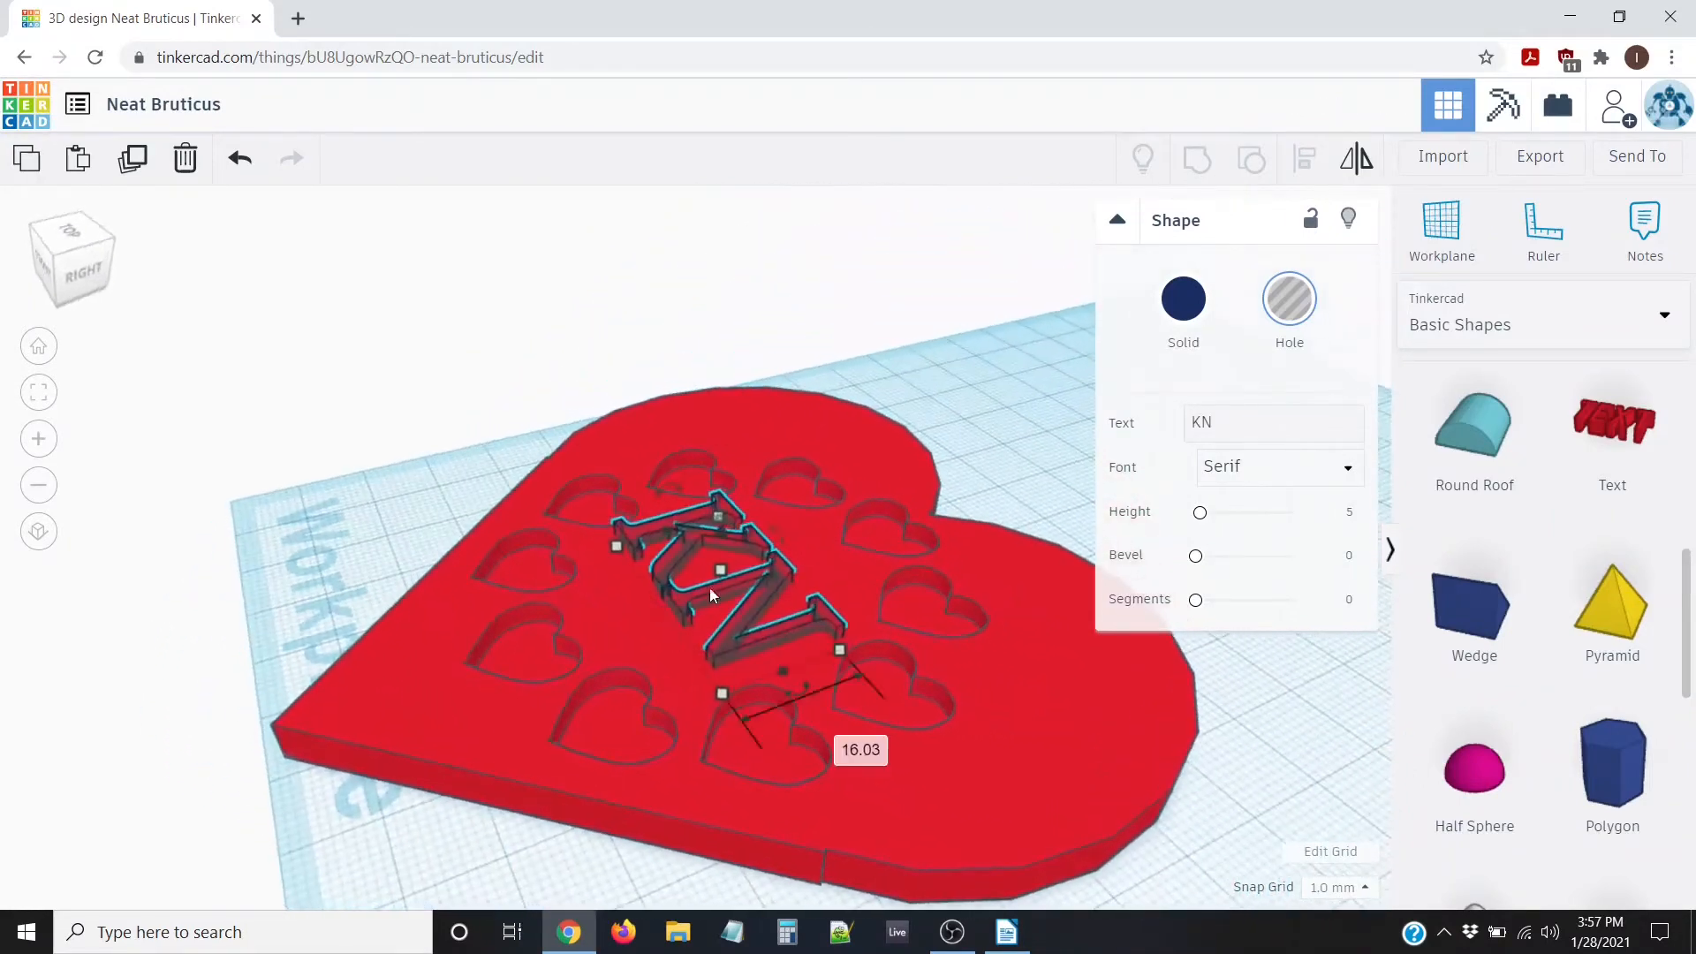
{"action": "mouse_move", "coordinate": [723, 526]}
{"action": "left_mouse_down"}
{"action": "mouse_move", "coordinate": [724, 555]}
{"action": "mouse_move", "coordinate": [725, 541]}
{"action": "left_mouse_up"}
{"action": "right_click_drag", "start_coordinate": [454, 736], "coordinate": [765, 442]}
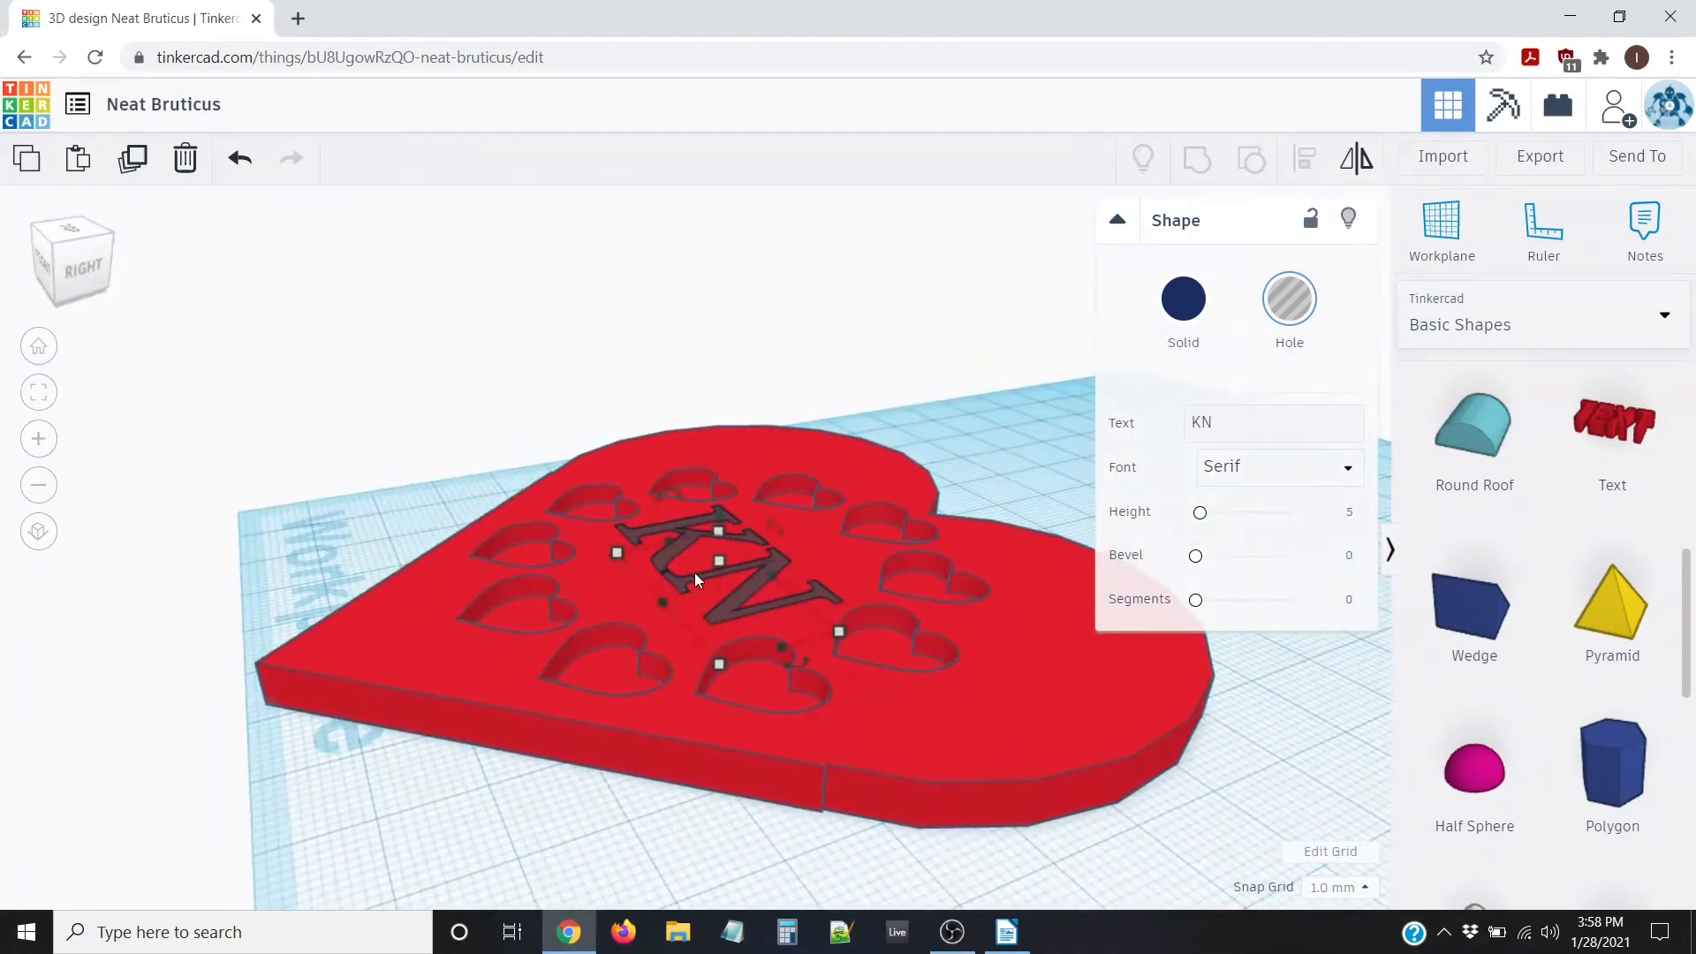
Raise the KN text slightly and set it back to solid dark navy
{"action": "scroll", "coordinate": [723, 537], "scroll_direction": "up", "scroll_amount": 2}
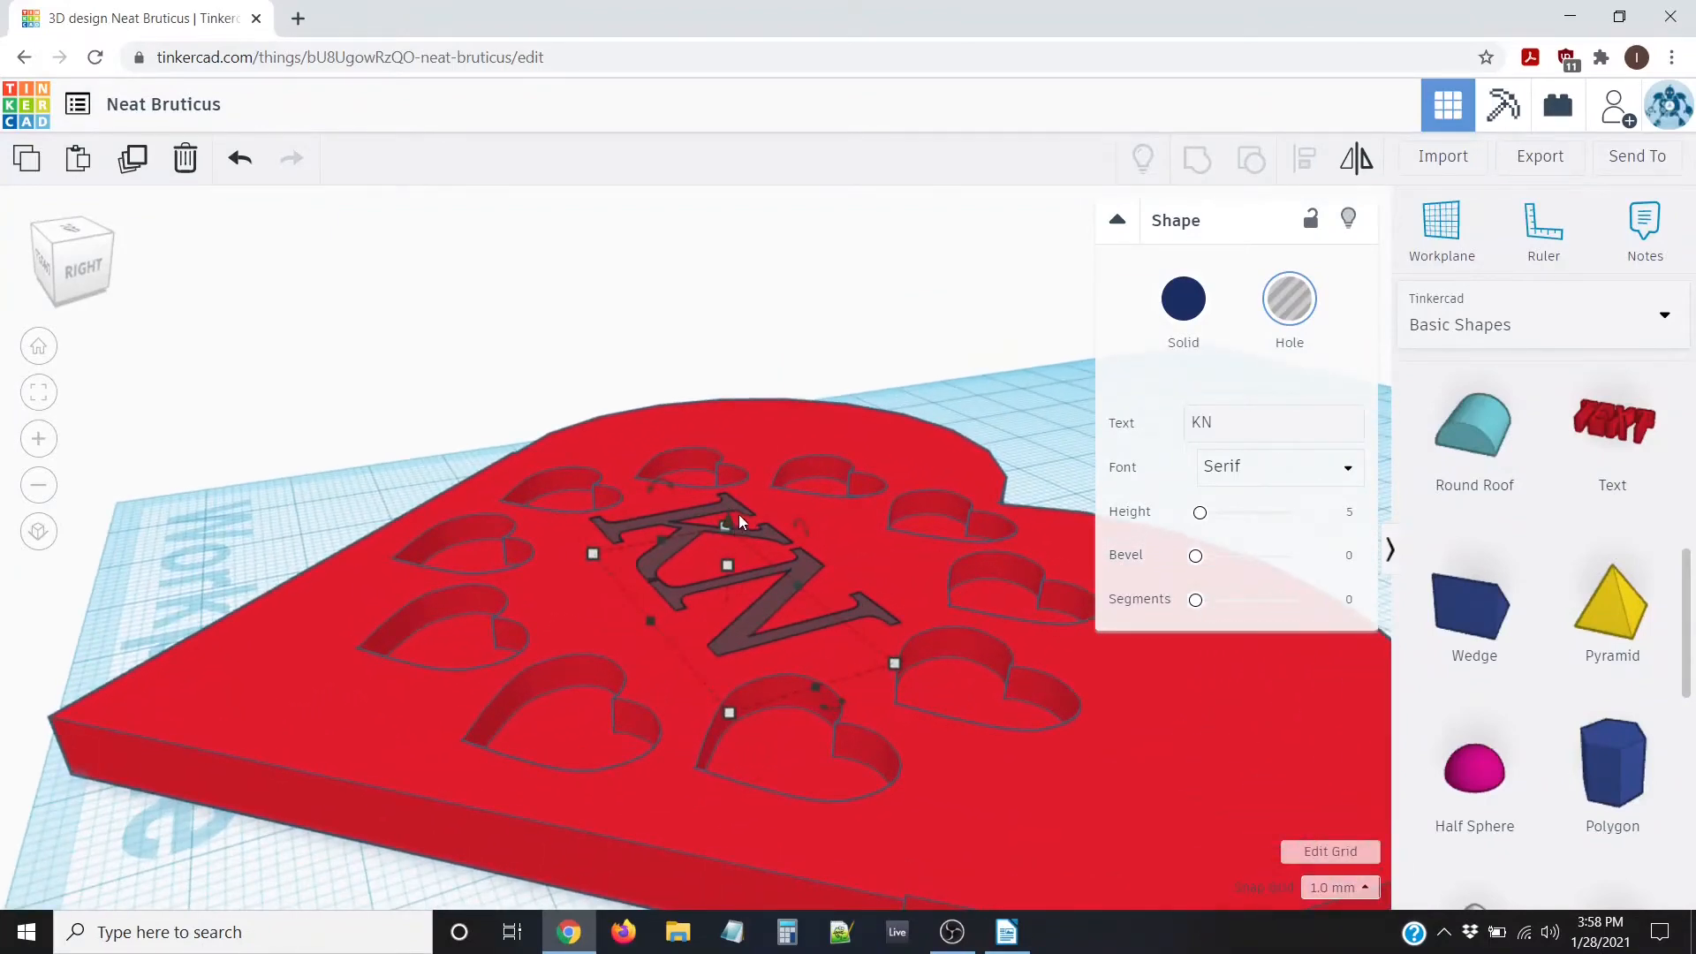
{"action": "mouse_move", "coordinate": [738, 514]}
{"action": "right_mouse_down"}
{"action": "mouse_move", "coordinate": [710, 604]}
{"action": "mouse_move", "coordinate": [756, 570]}
{"action": "mouse_move", "coordinate": [742, 521]}
{"action": "right_mouse_up"}
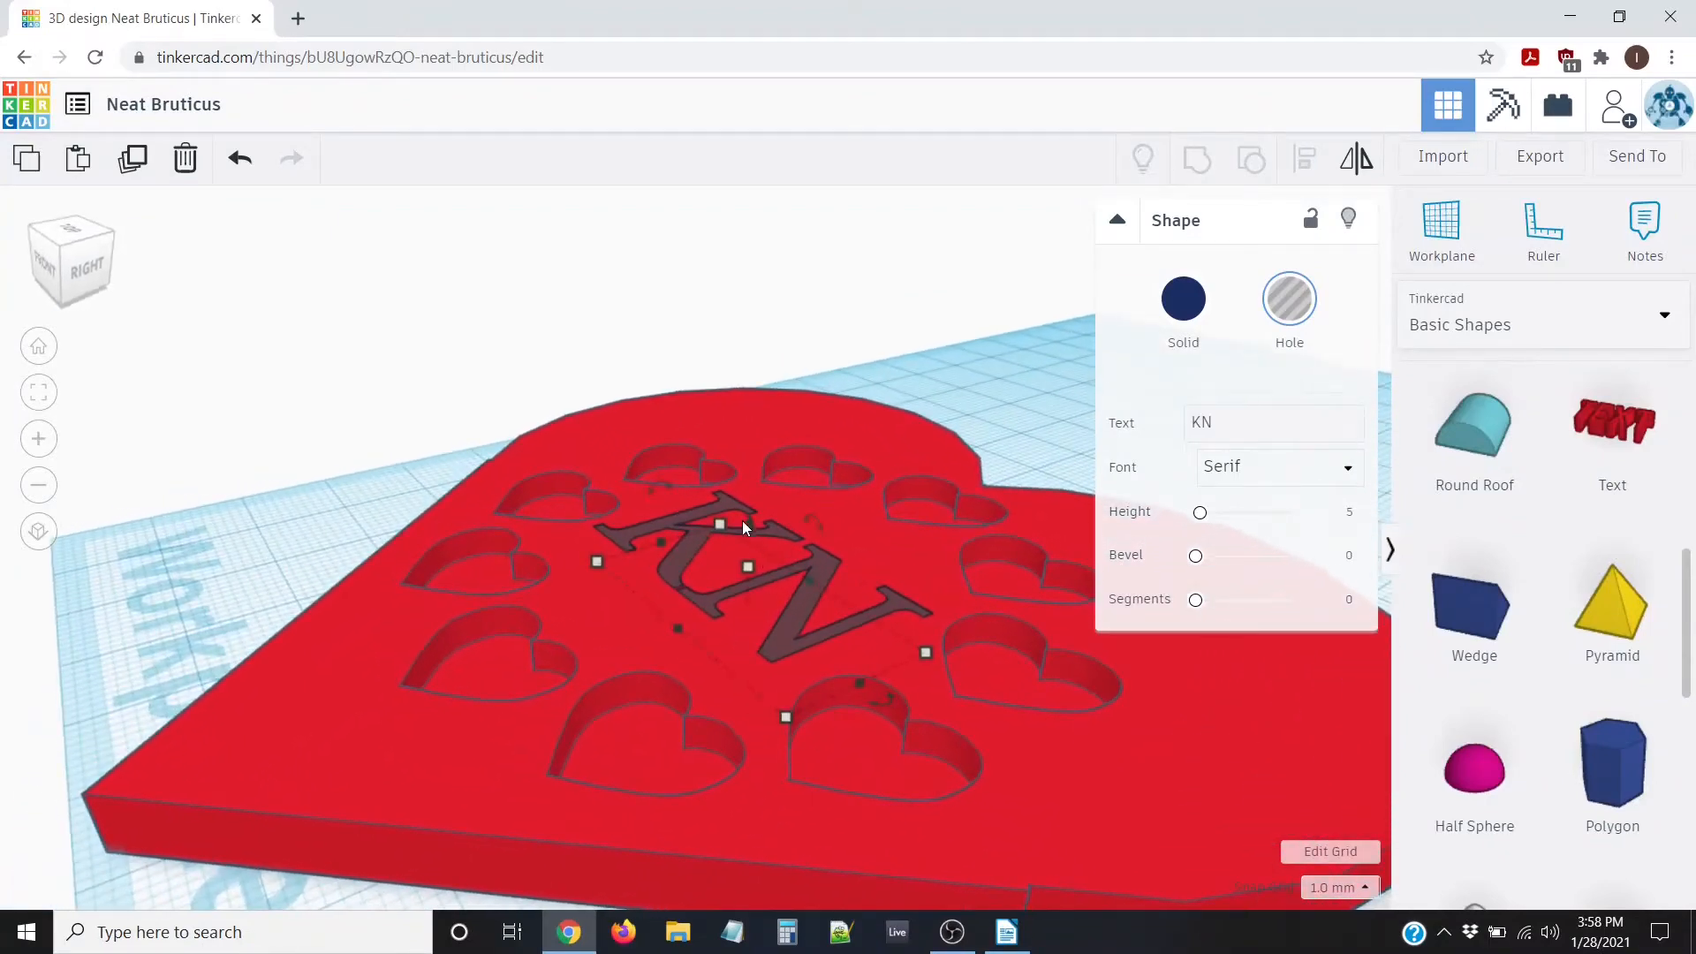
{"action": "left_click_drag", "start_coordinate": [747, 523], "coordinate": [747, 522]}
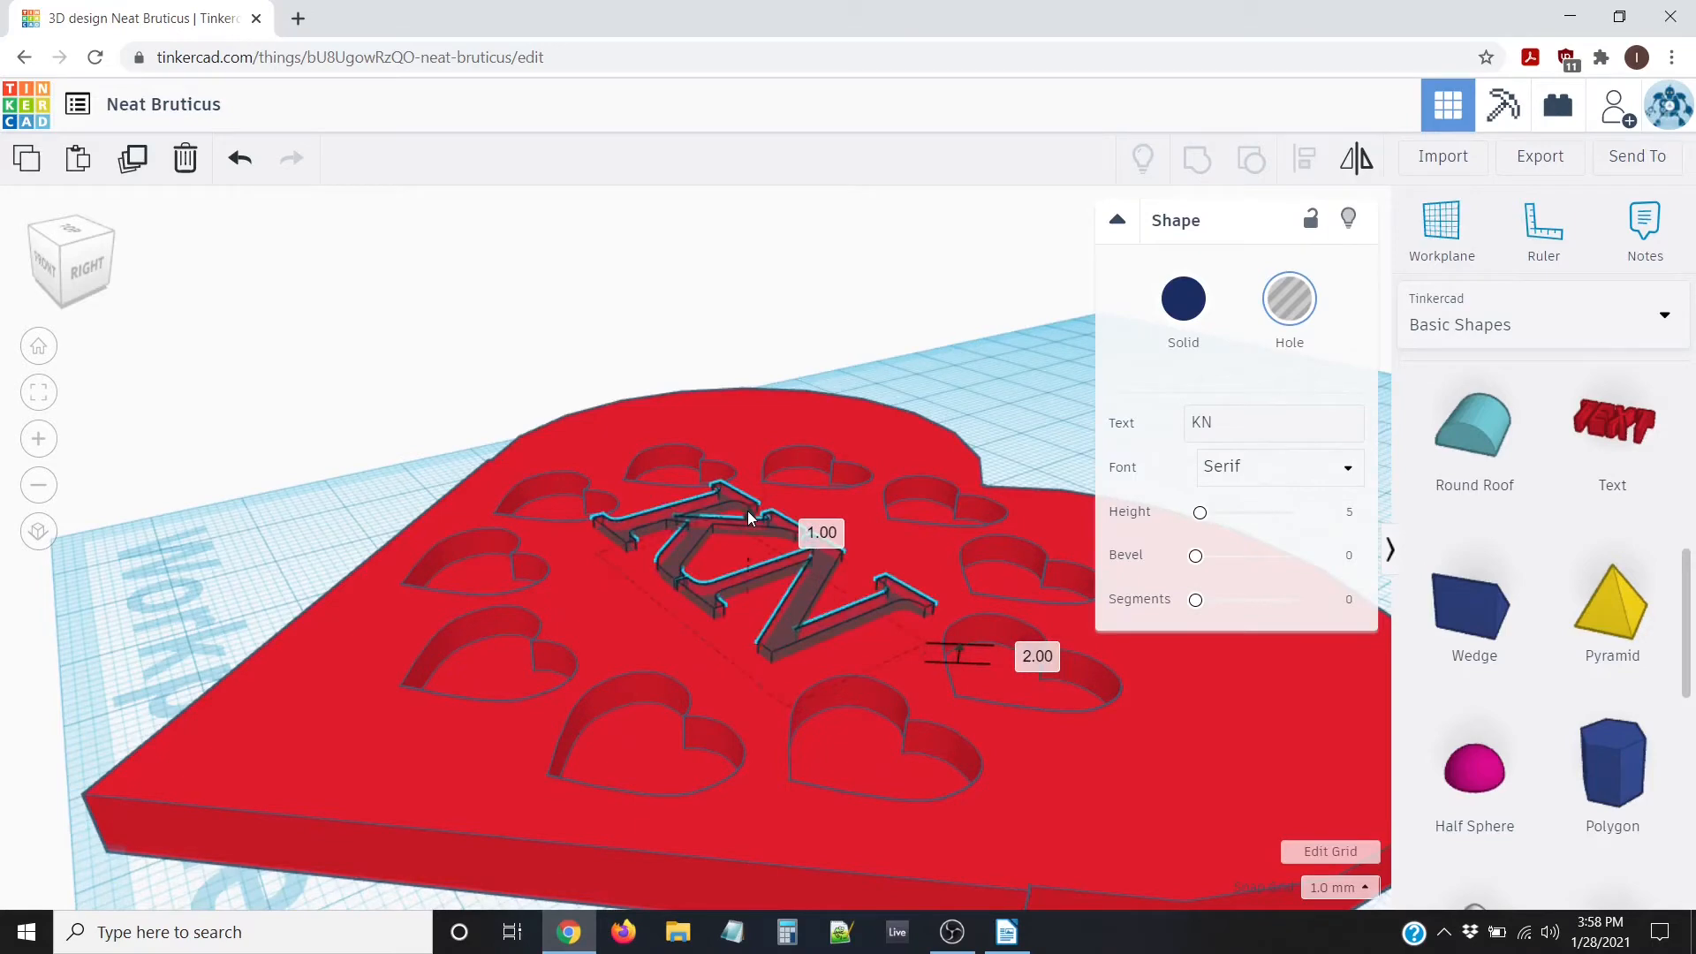
{"action": "left_click_drag", "start_coordinate": [748, 517], "coordinate": [750, 509]}
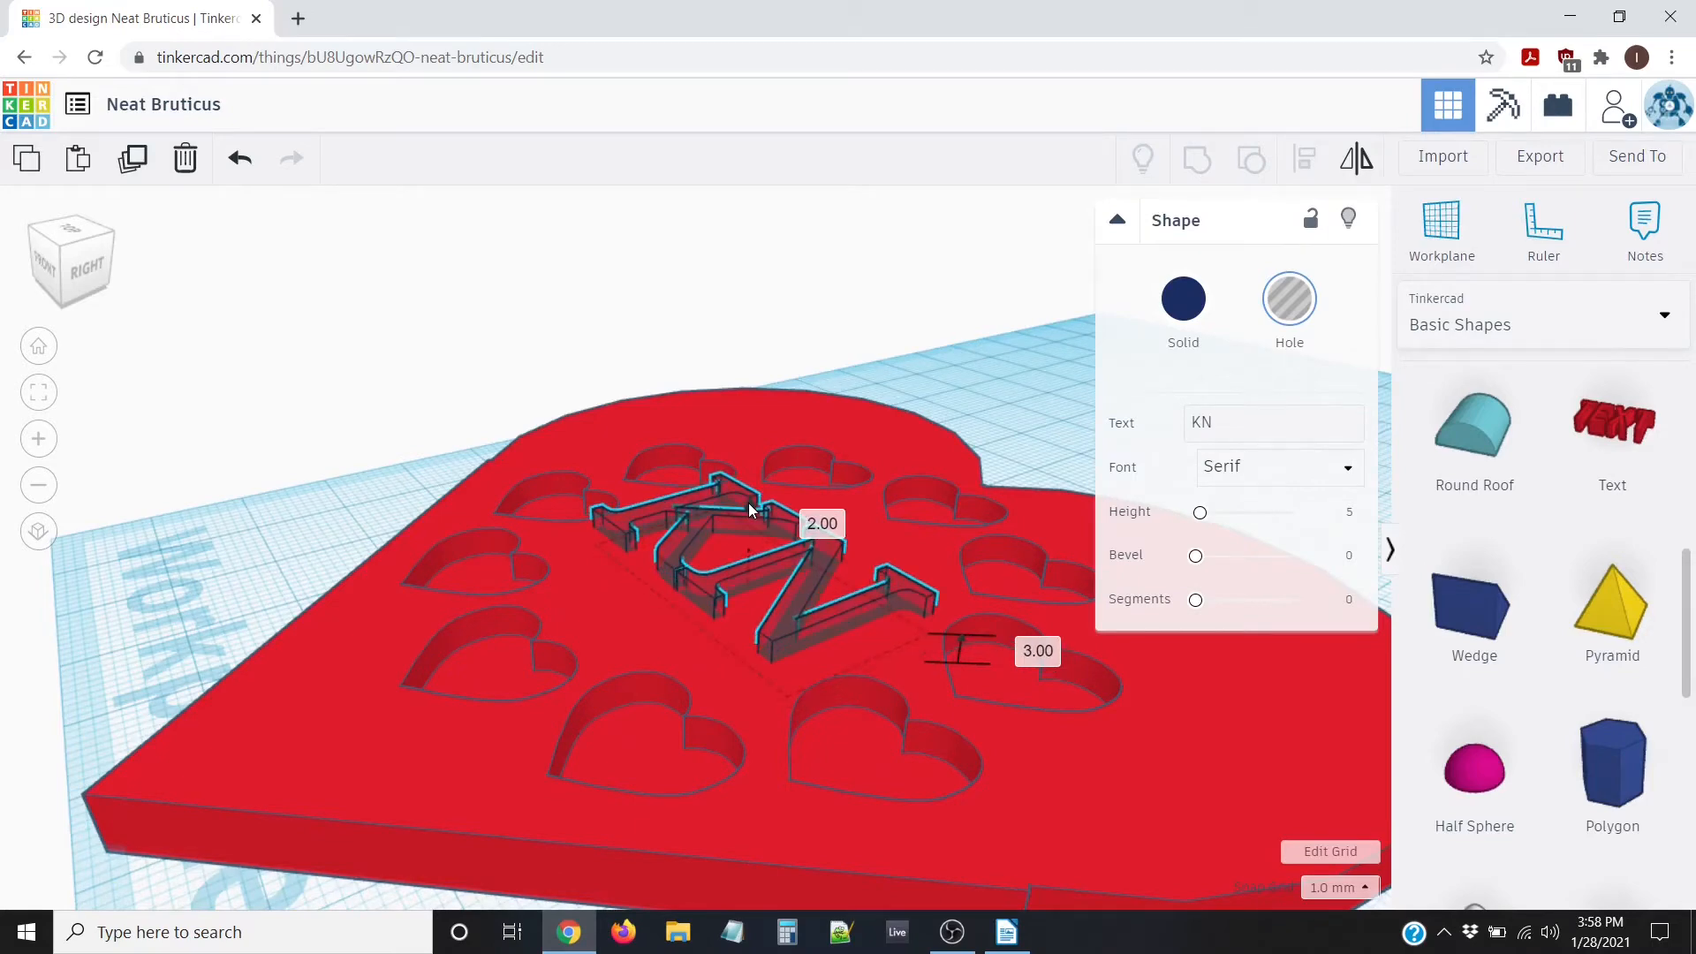
{"action": "left_click", "coordinate": [1185, 300]}
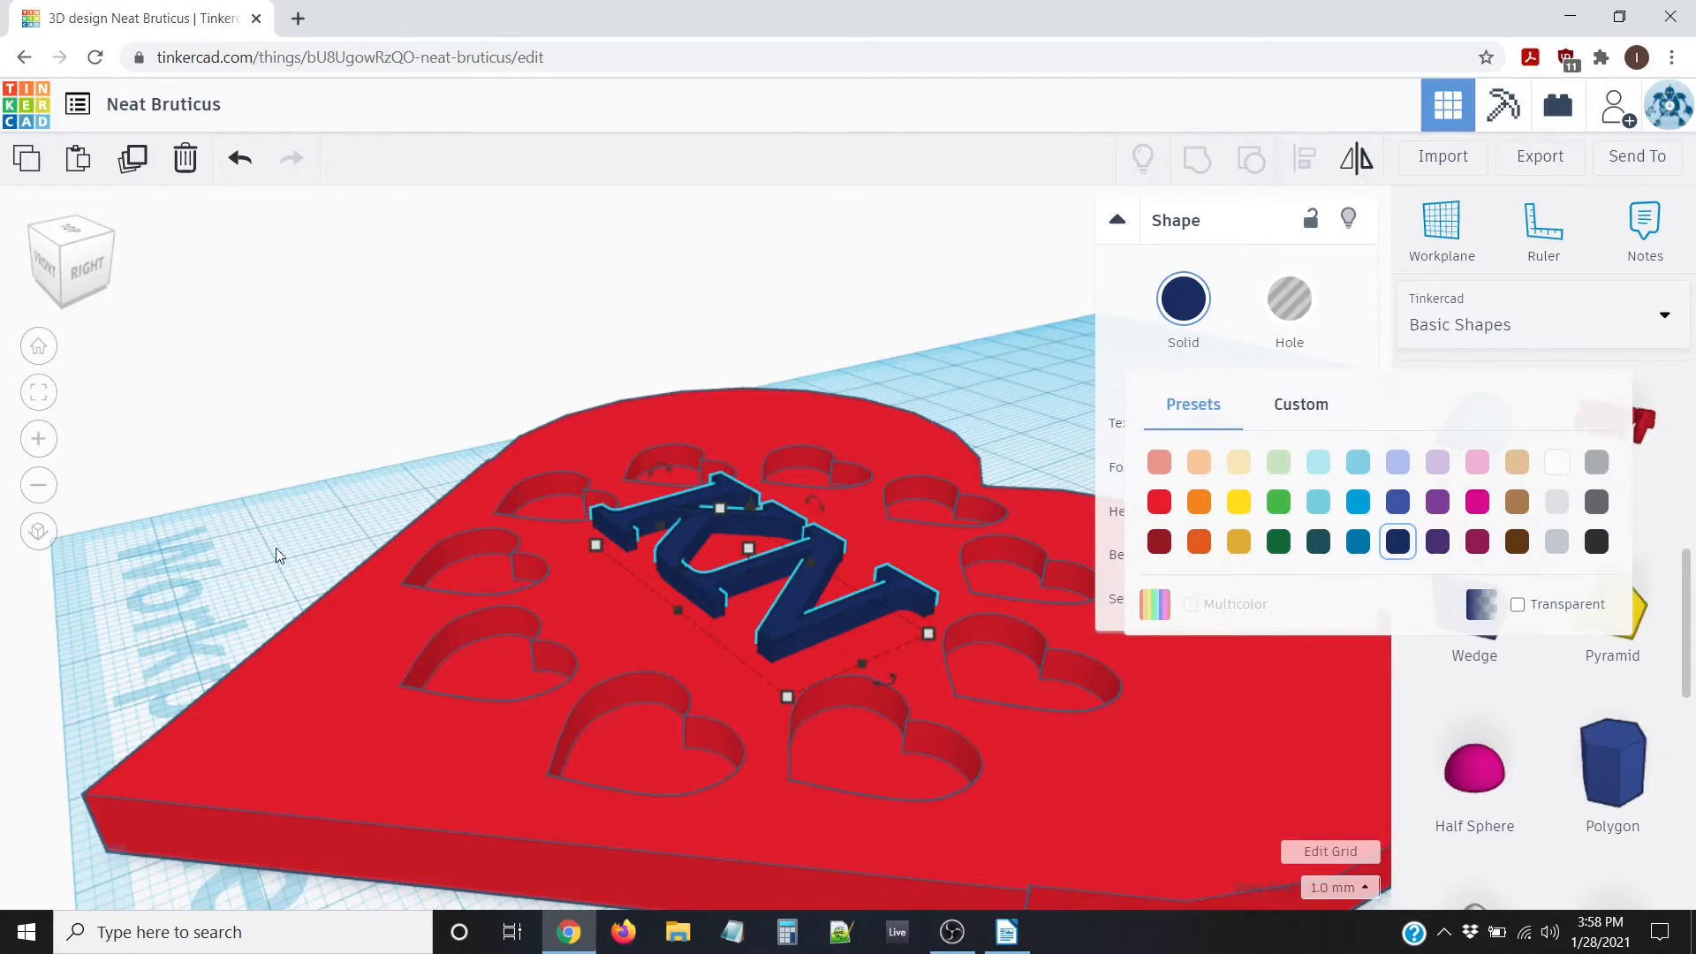
{"action": "scroll", "coordinate": [389, 463], "scroll_direction": "down", "scroll_amount": 5}
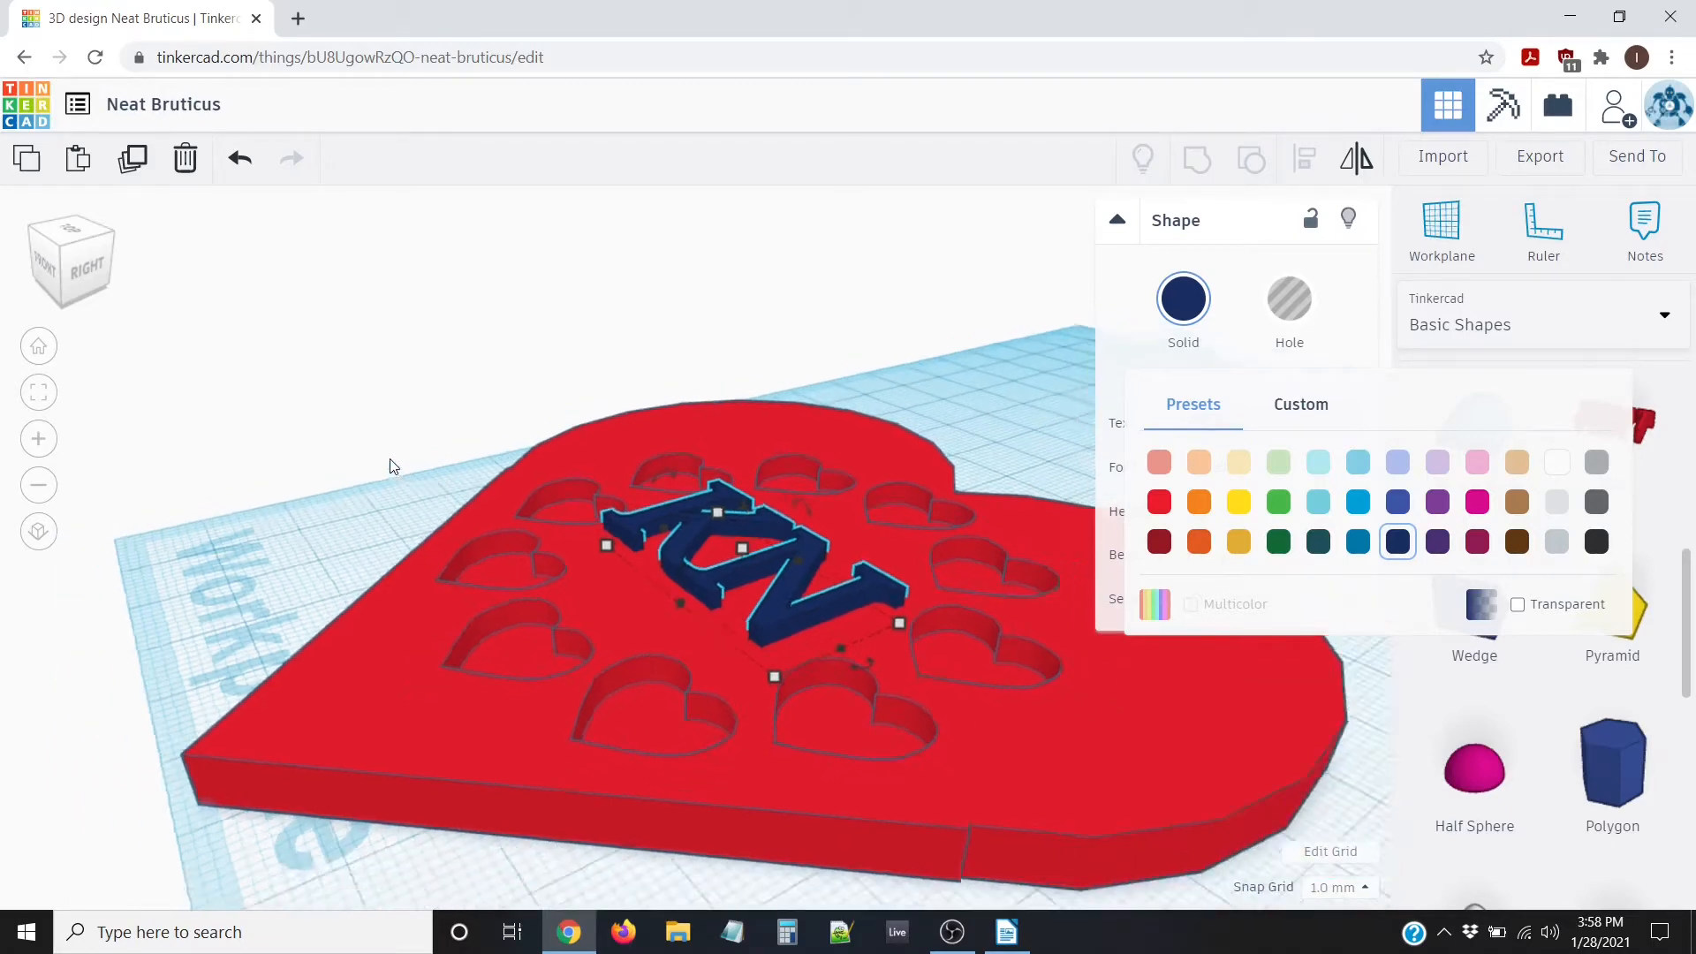
{"action": "right_click_drag", "start_coordinate": [465, 415], "coordinate": [725, 500]}
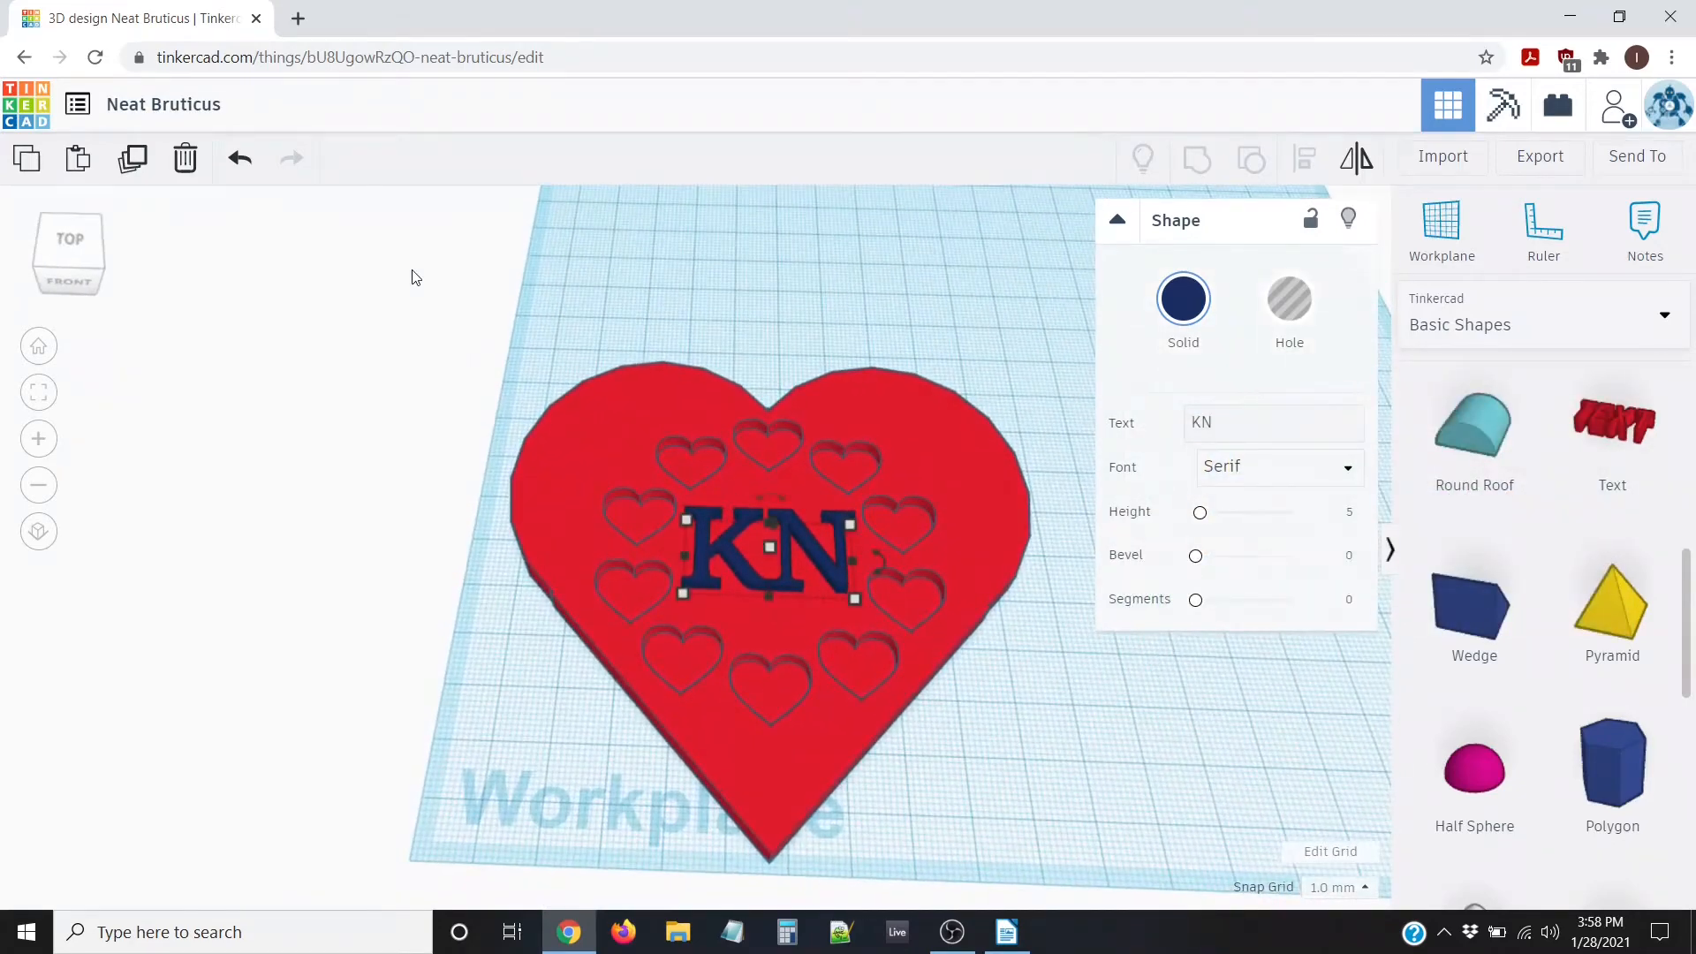
{"action": "left_click_drag", "start_coordinate": [414, 269], "coordinate": [1081, 866]}
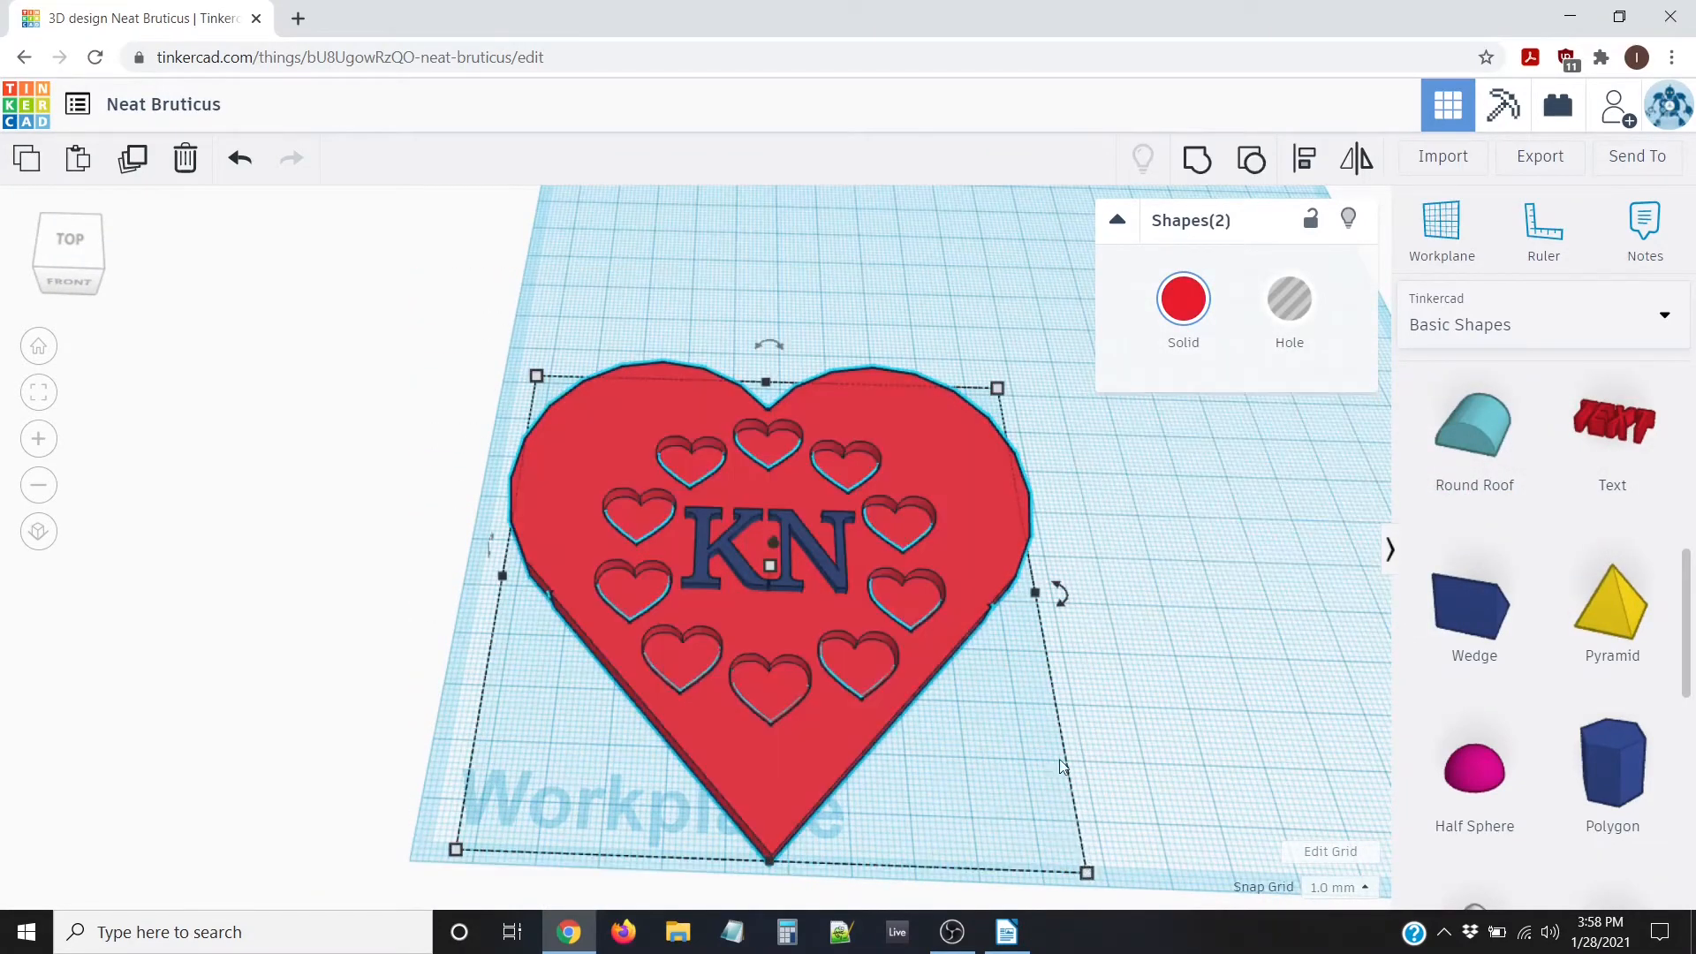
{"action": "left_click", "coordinate": [1198, 161]}
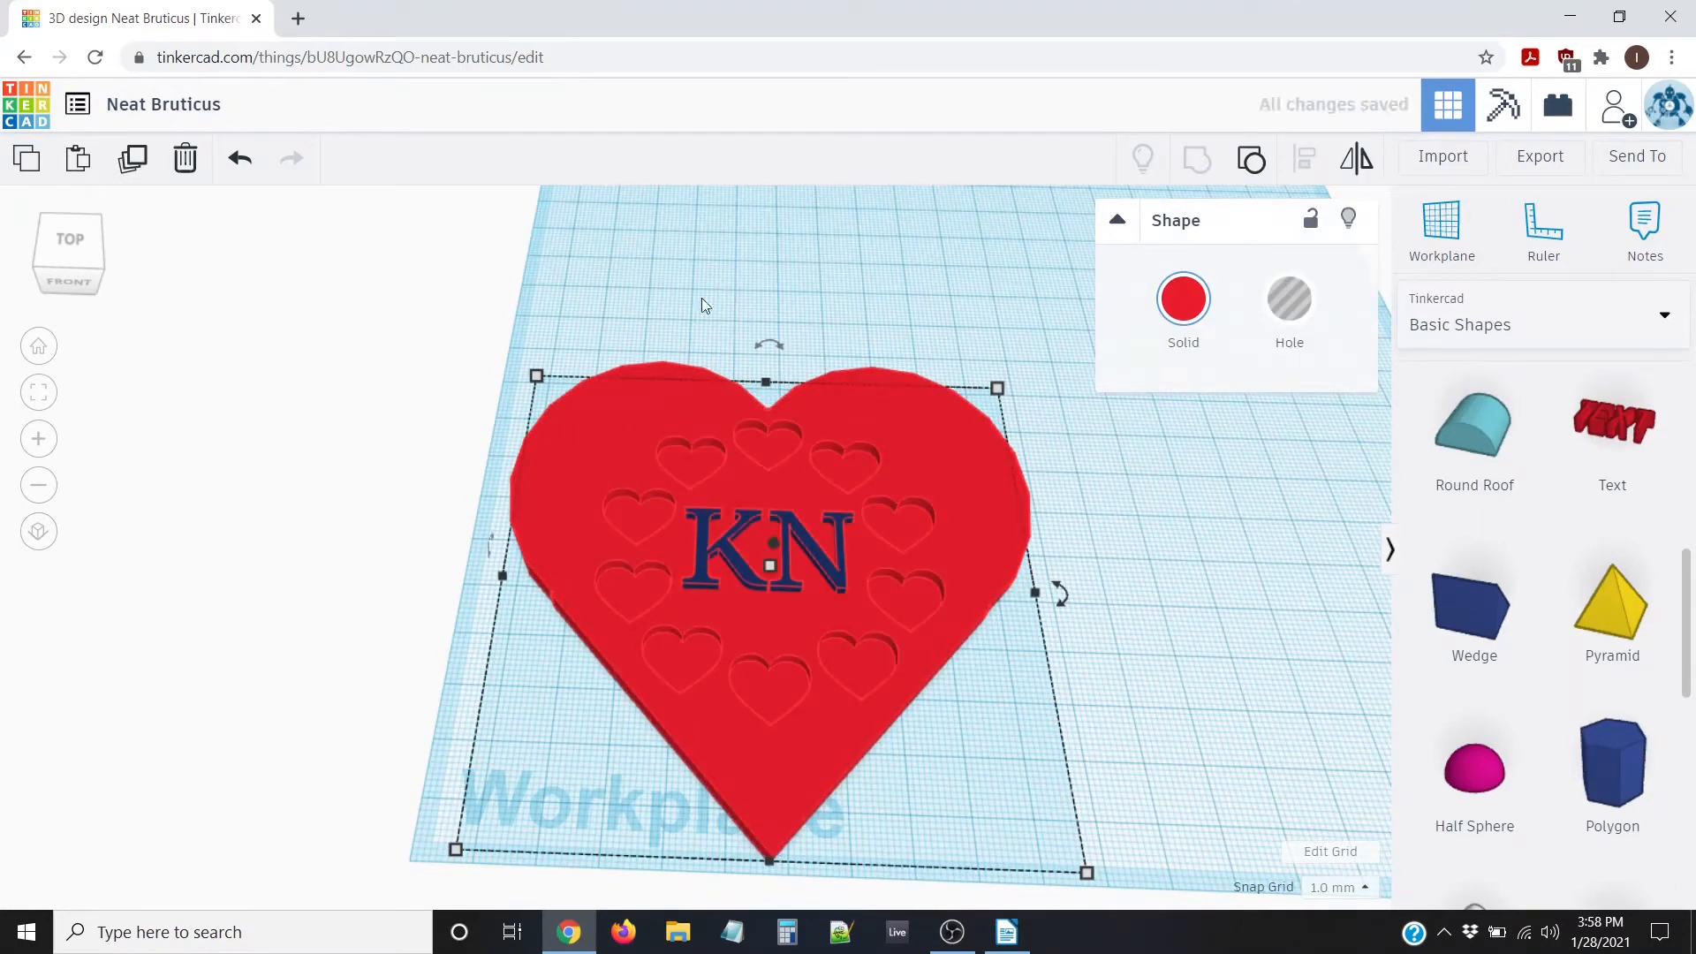
{"action": "left_click", "coordinate": [811, 275]}
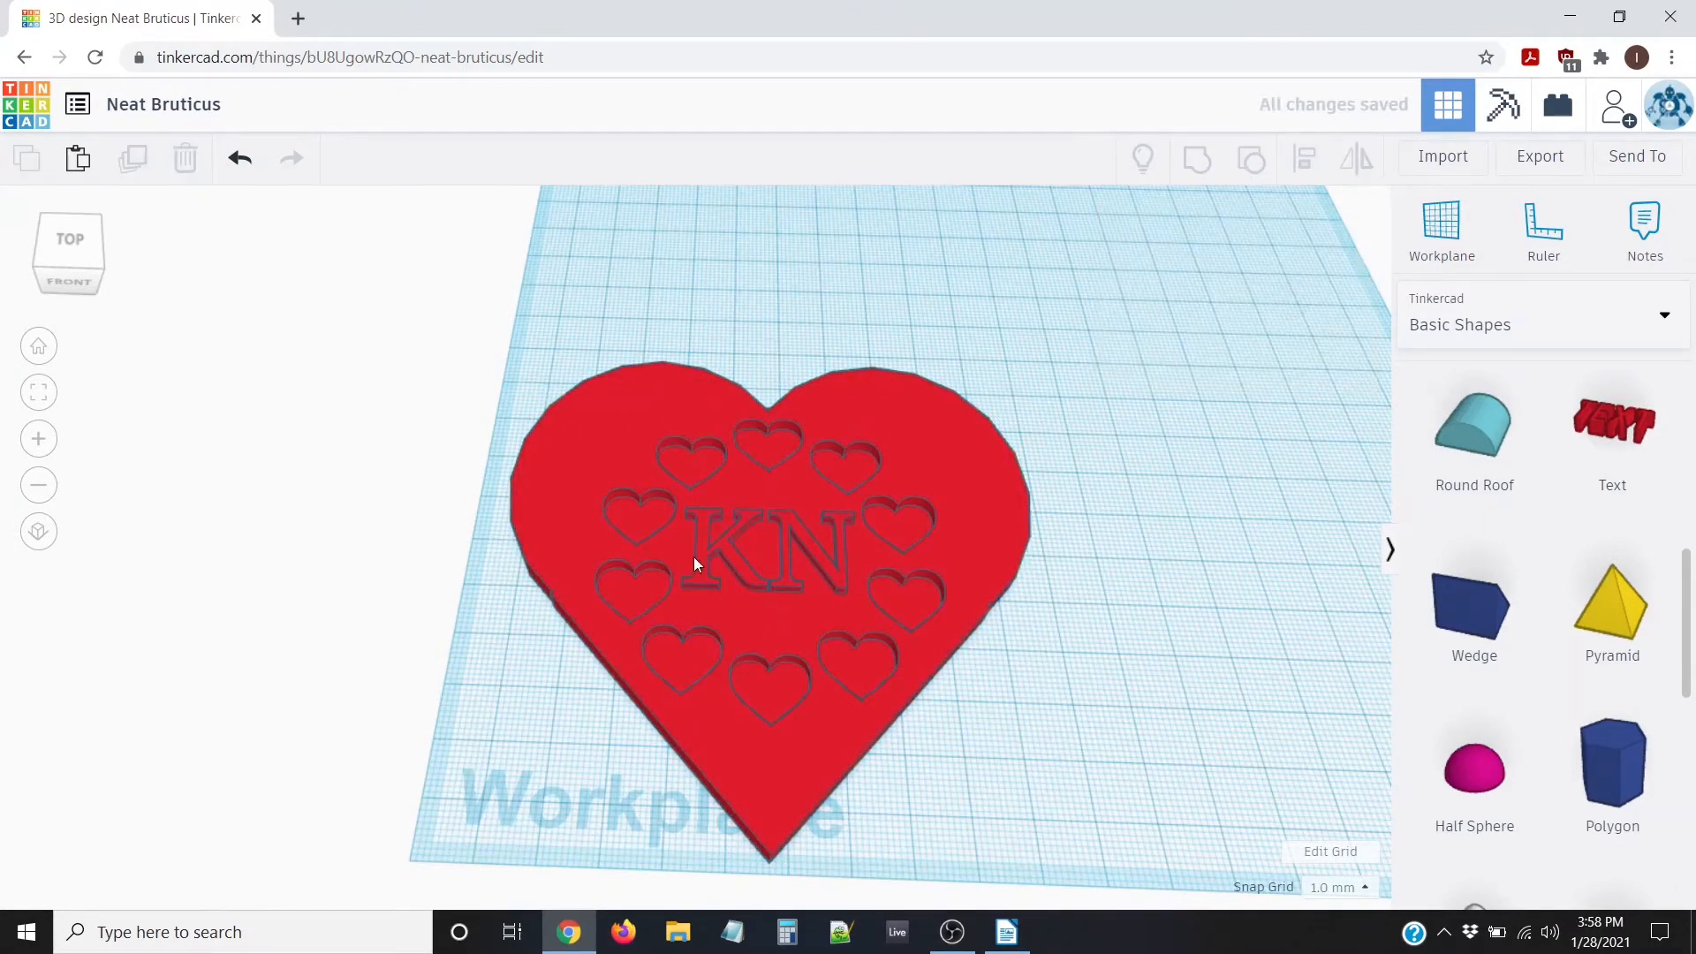
{"action": "scroll", "coordinate": [765, 579], "scroll_direction": "up", "scroll_amount": 3}
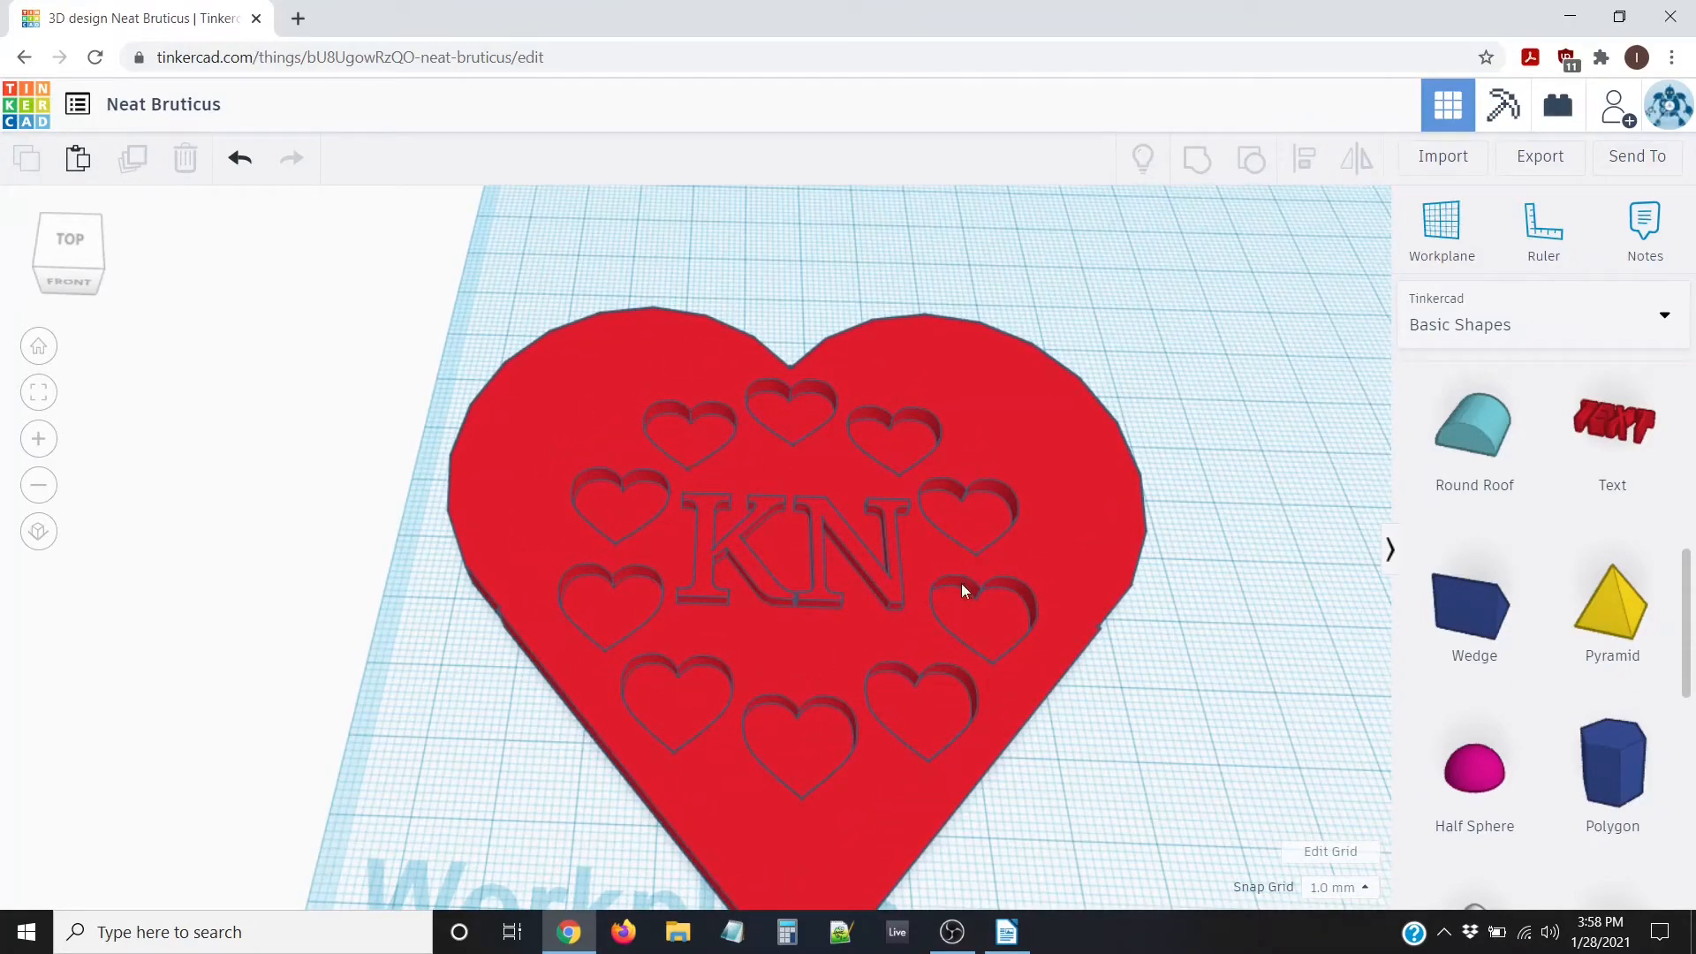
{"action": "scroll", "coordinate": [898, 521], "scroll_direction": "down", "scroll_amount": 5}
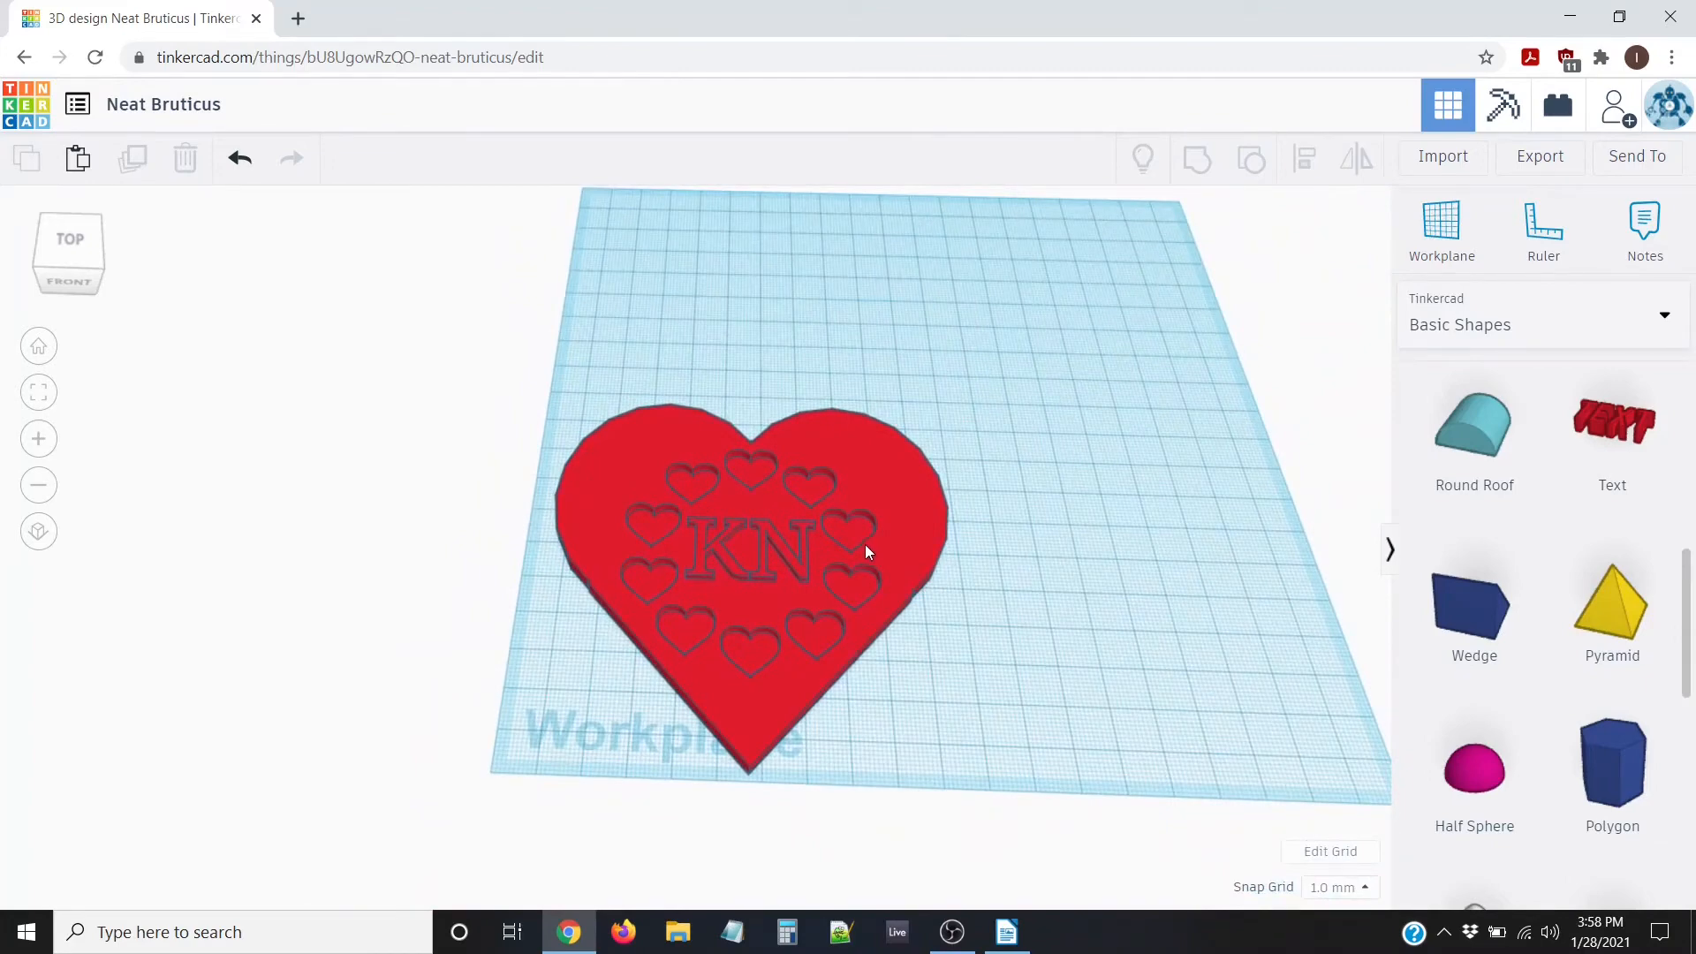
{"action": "scroll", "coordinate": [866, 552], "scroll_direction": "up", "scroll_amount": 2}
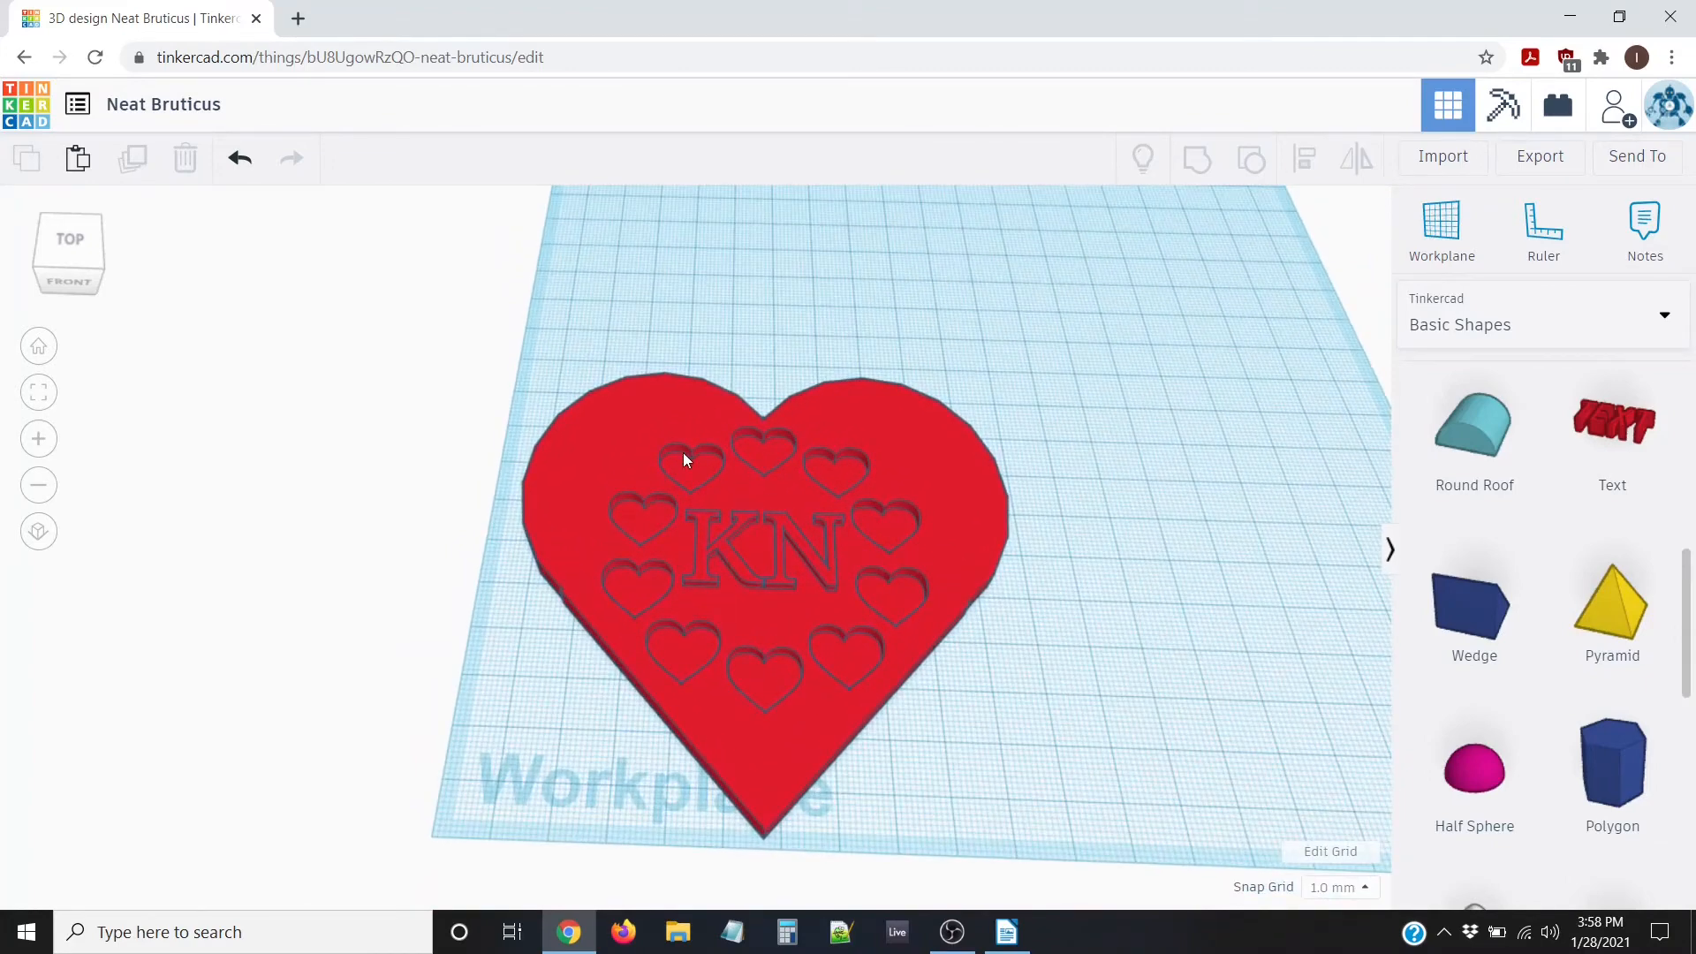
{"action": "scroll", "coordinate": [643, 574], "scroll_direction": "down", "scroll_amount": 2}
{"action": "scroll", "coordinate": [643, 573], "scroll_direction": "up", "scroll_amount": 3}
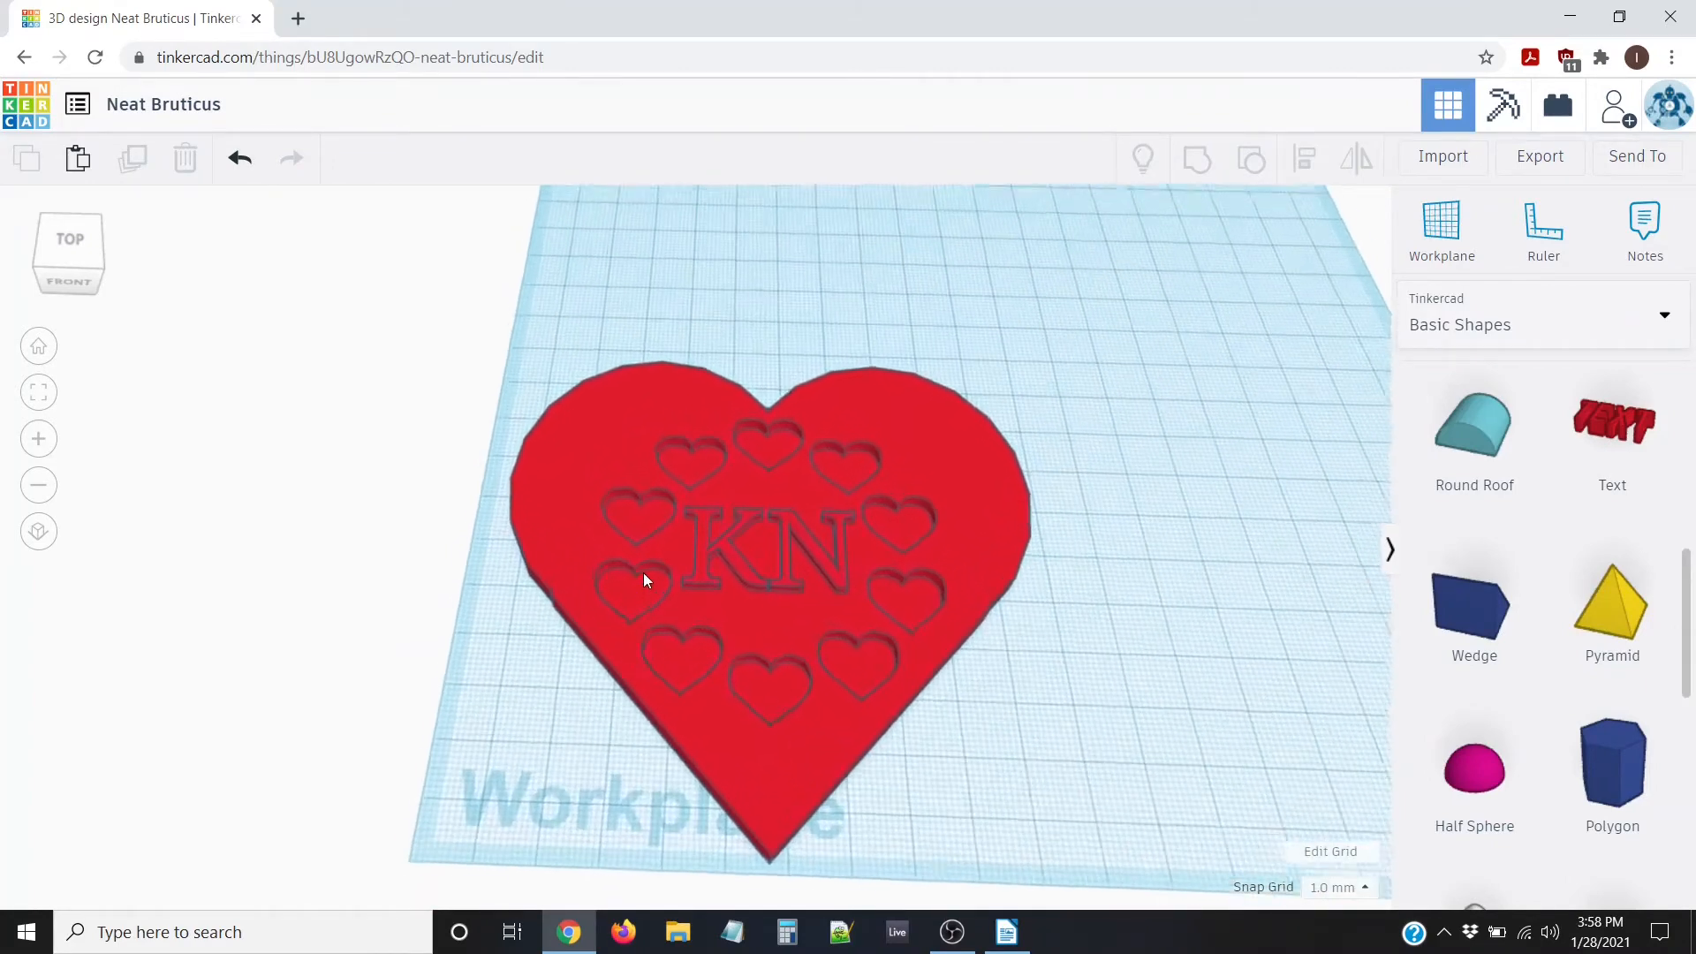
{"action": "right_click_drag", "start_coordinate": [648, 564], "coordinate": [661, 677]}
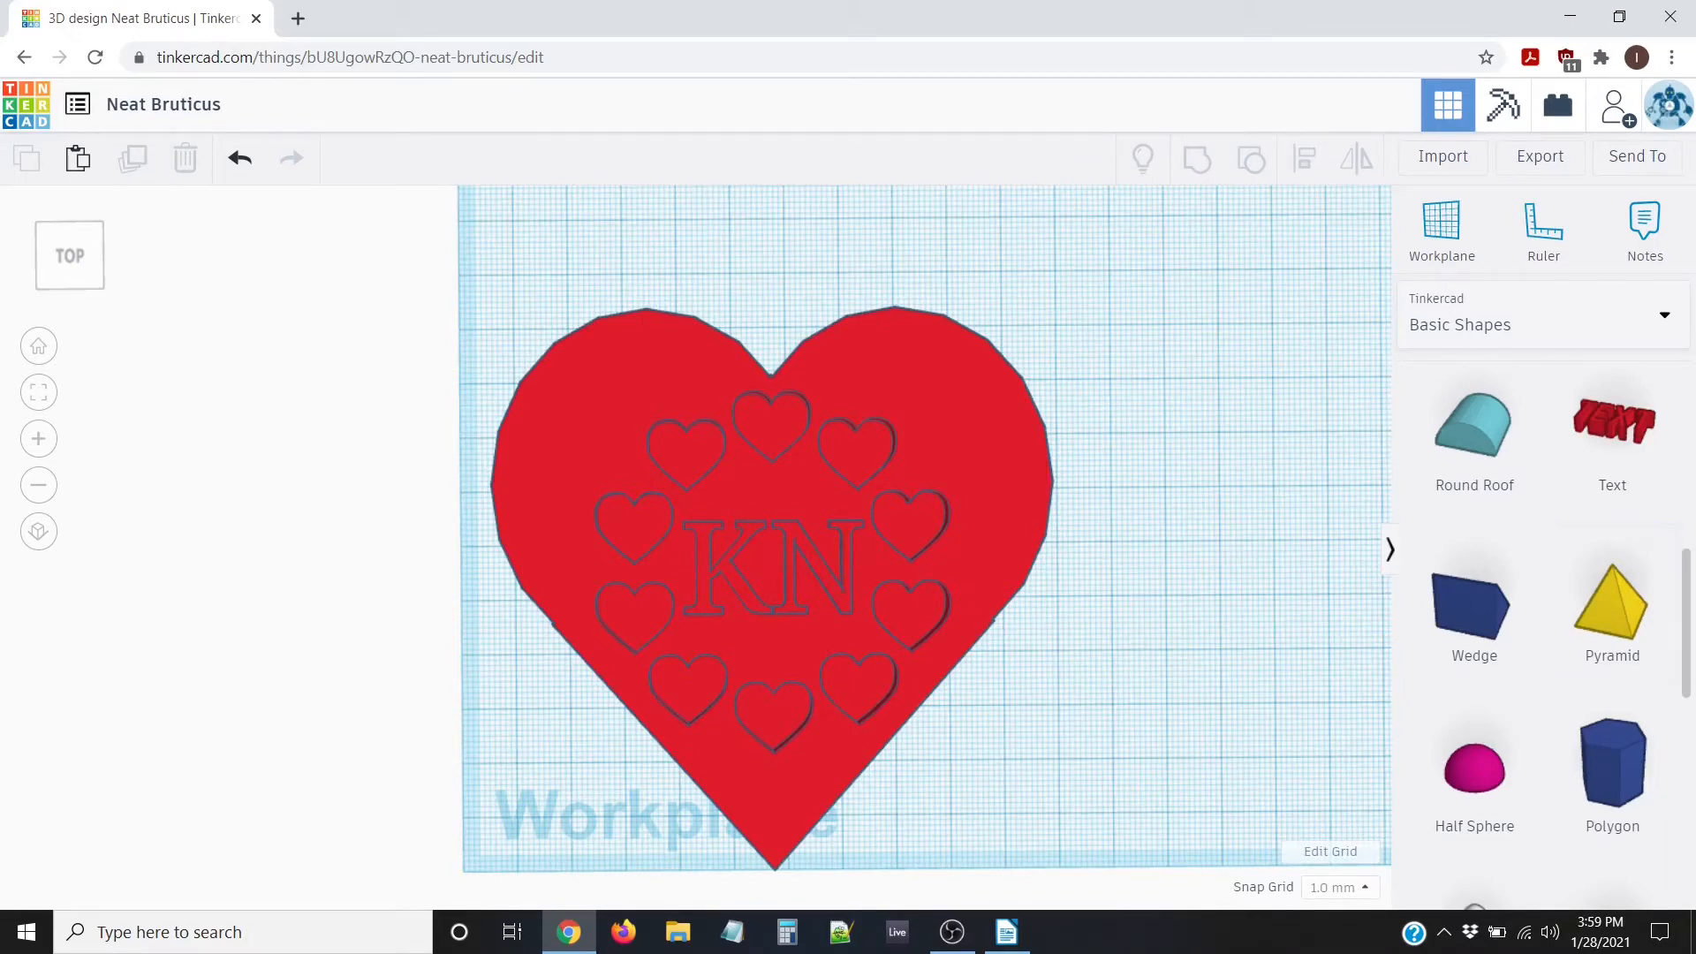
Place a Tube from Basic Shapes on the workplane just above the heart's top
{"action": "scroll", "coordinate": [1688, 591], "scroll_direction": "up", "scroll_amount": 7}
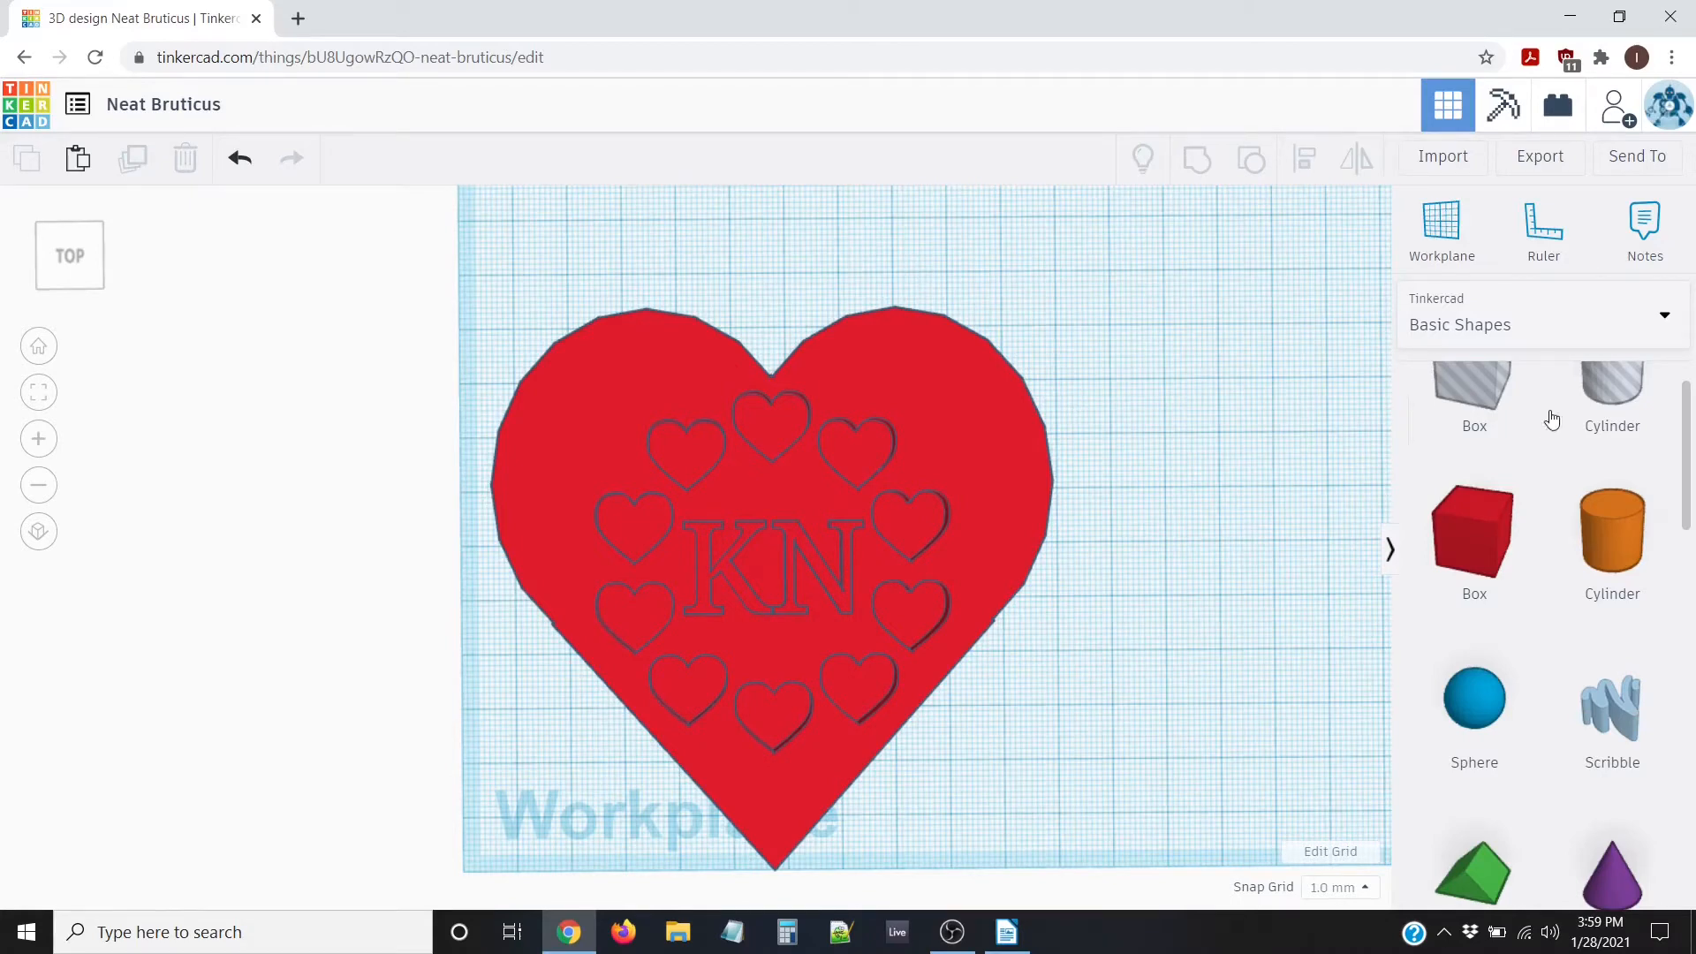
{"action": "scroll", "coordinate": [1581, 477], "scroll_direction": "down", "scroll_amount": 5}
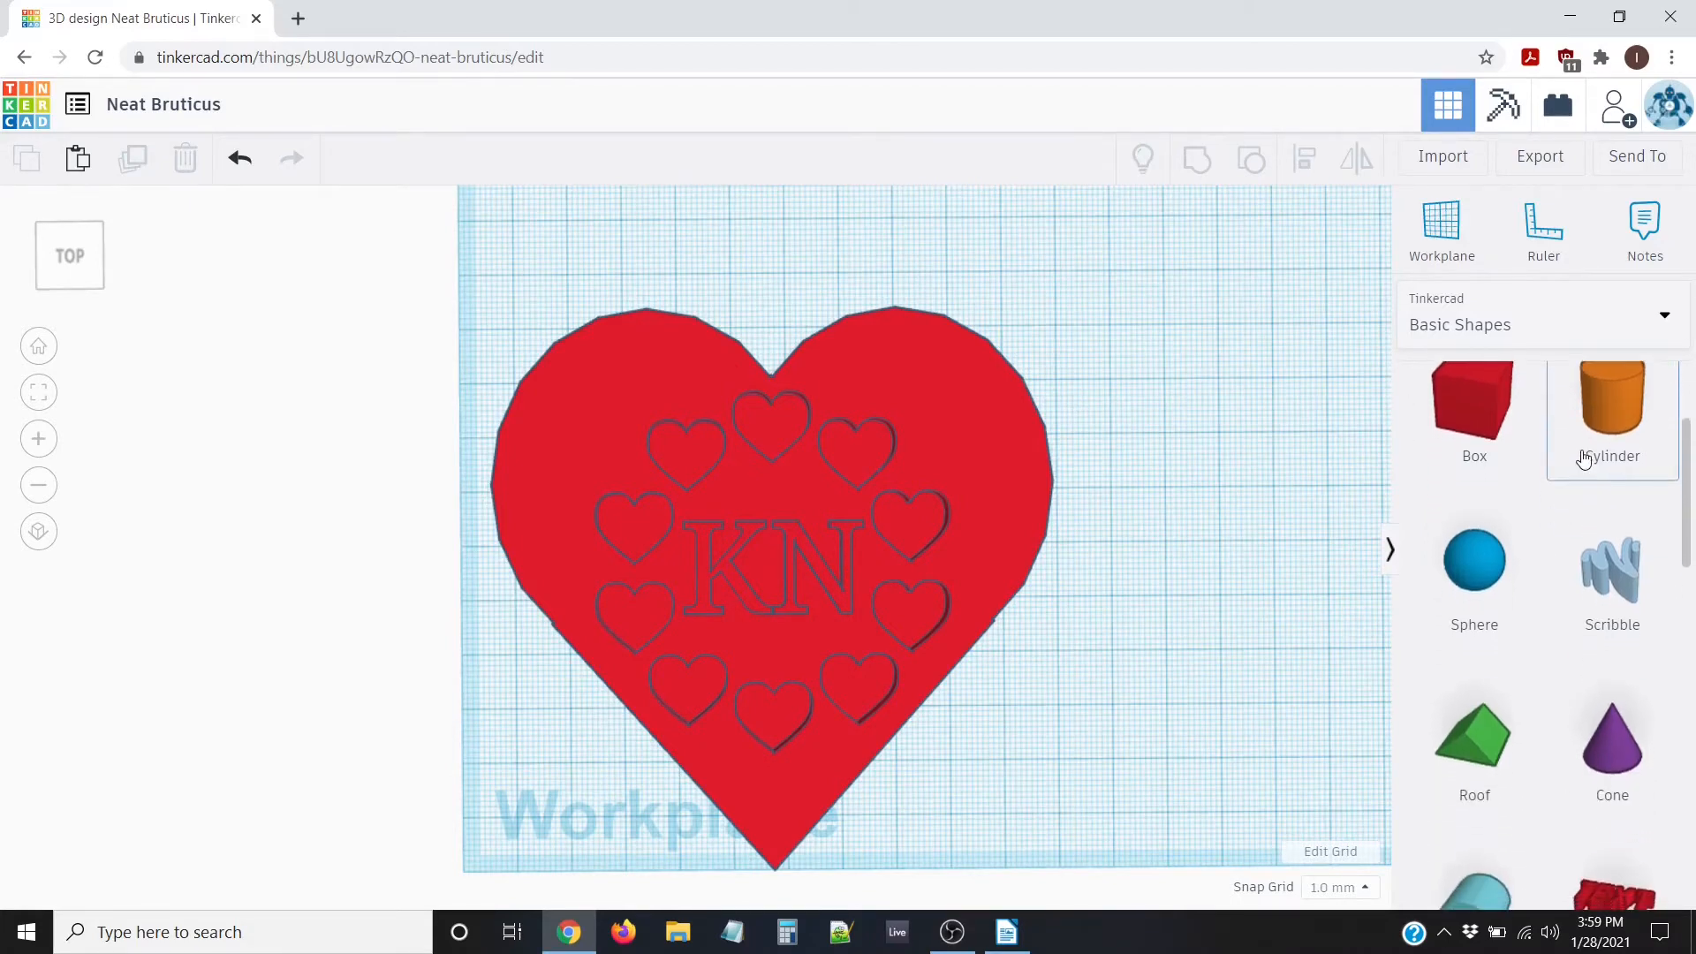
{"action": "scroll", "coordinate": [1581, 452], "scroll_direction": "down", "scroll_amount": 5}
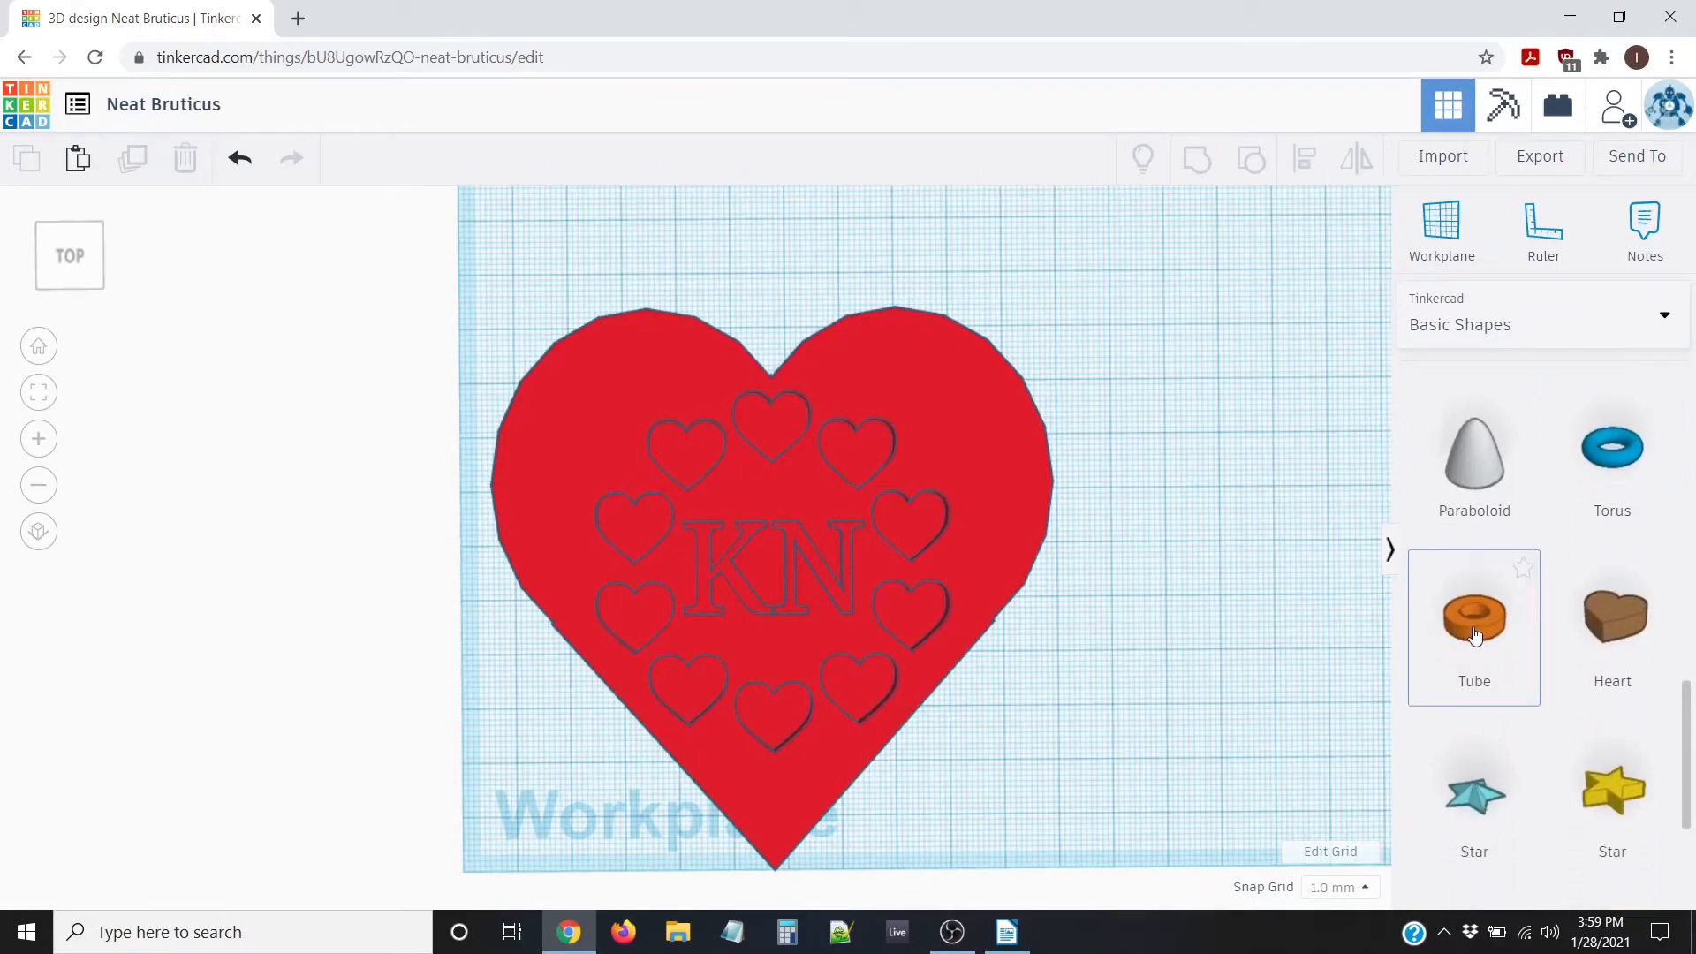
{"action": "left_click_drag", "start_coordinate": [1474, 634], "coordinate": [765, 281]}
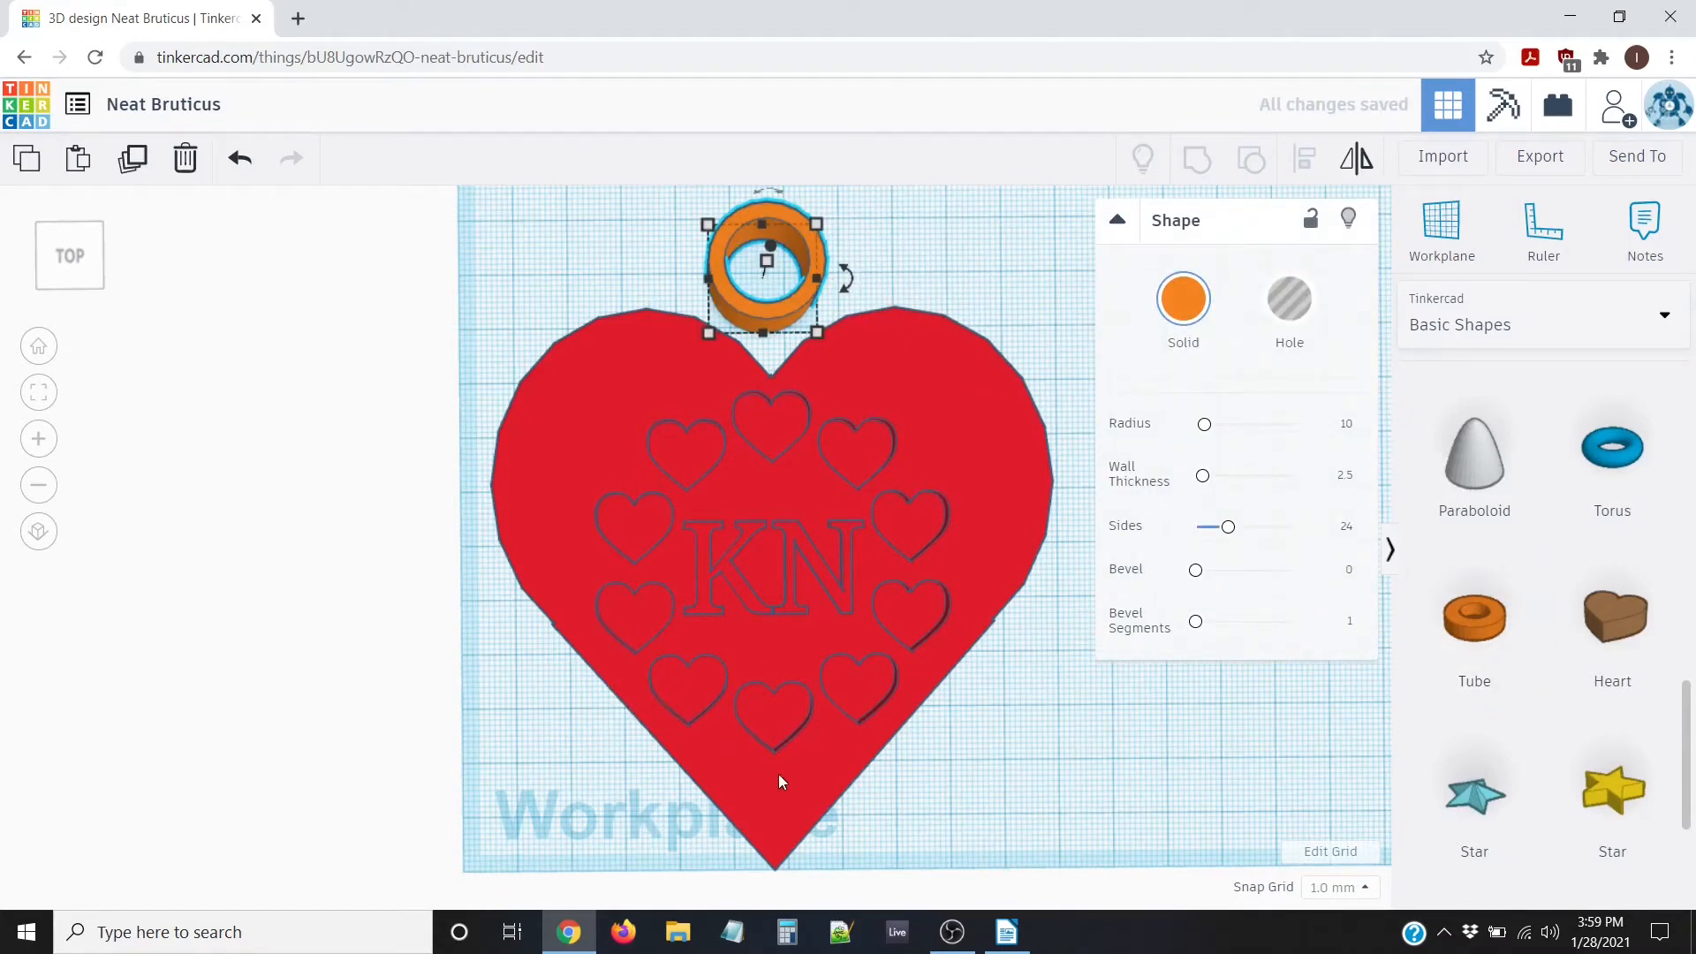
Set both the heart and the tube to a height of 5 mm
{"action": "right_click_drag", "start_coordinate": [1158, 745], "coordinate": [979, 610]}
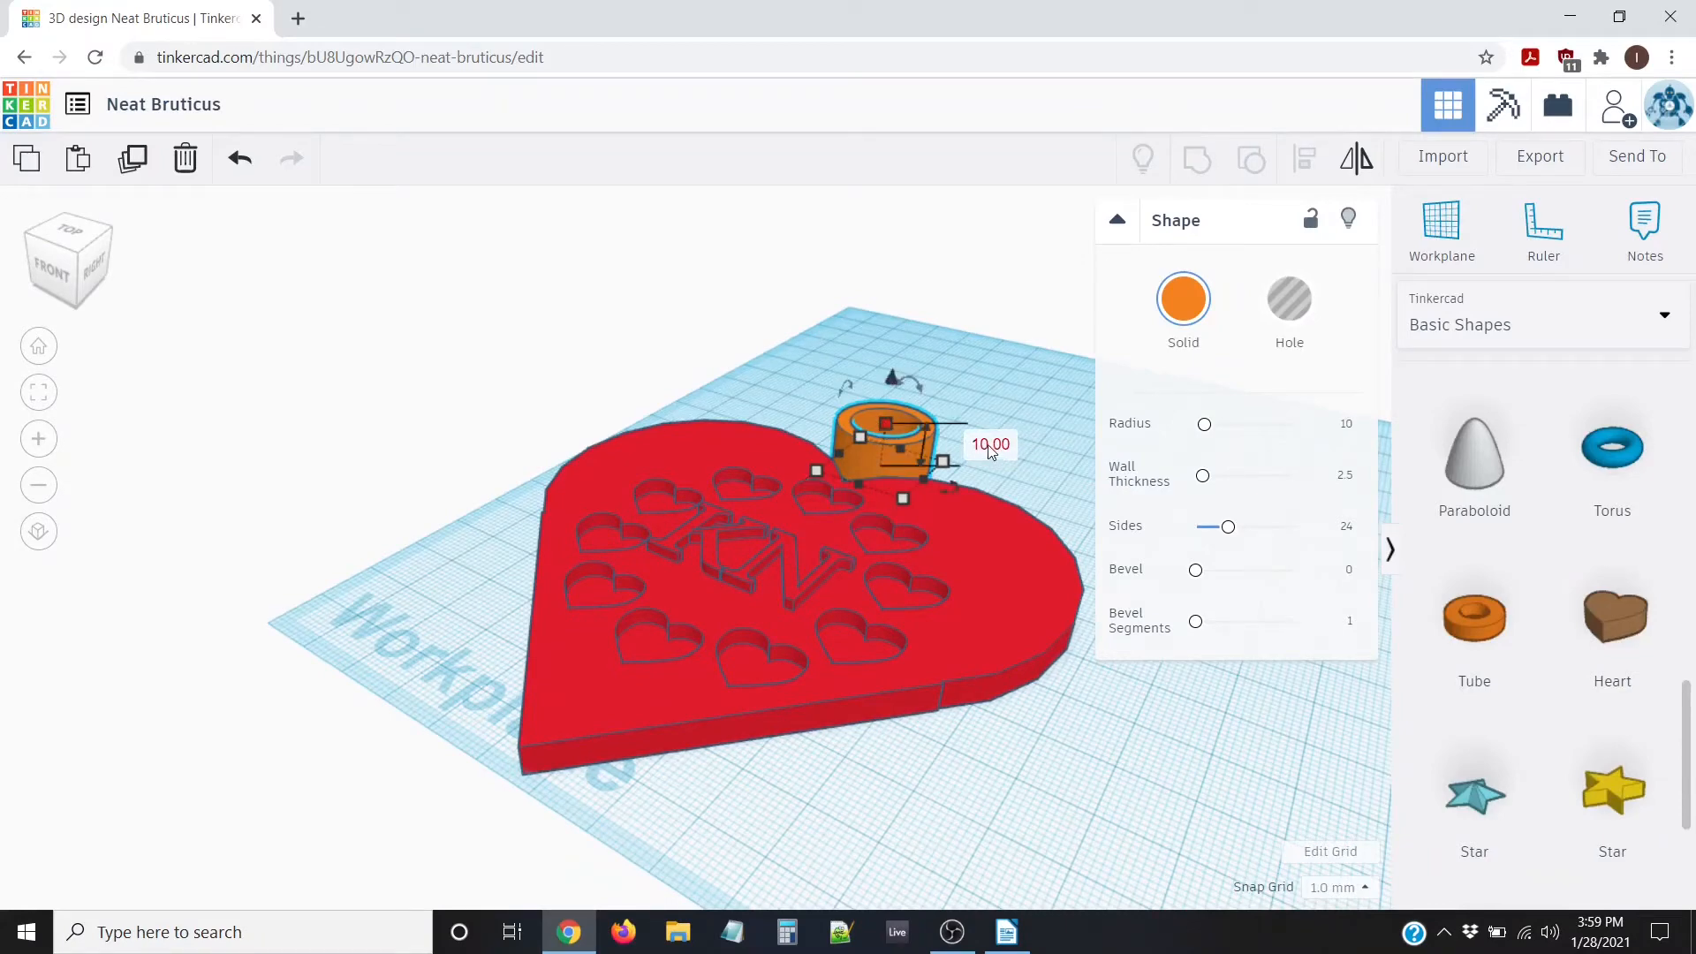
{"action": "left_click", "coordinate": [833, 598]}
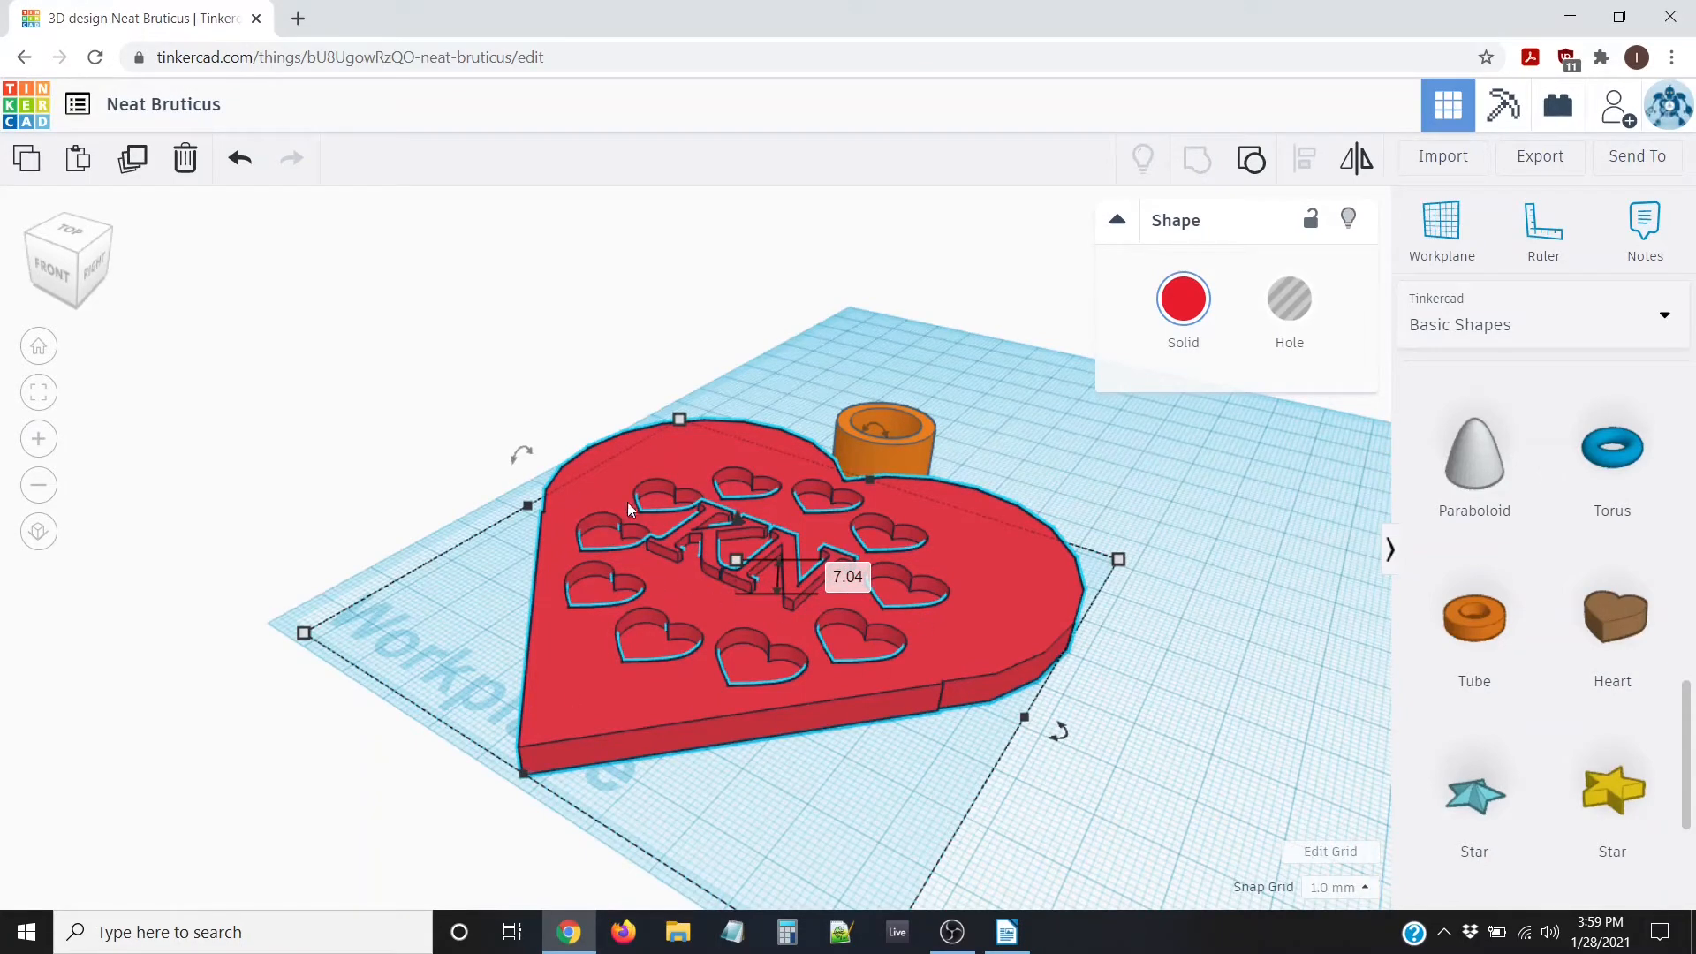
{"action": "left_click", "coordinate": [846, 576]}
{"action": "key", "text": "Return"}
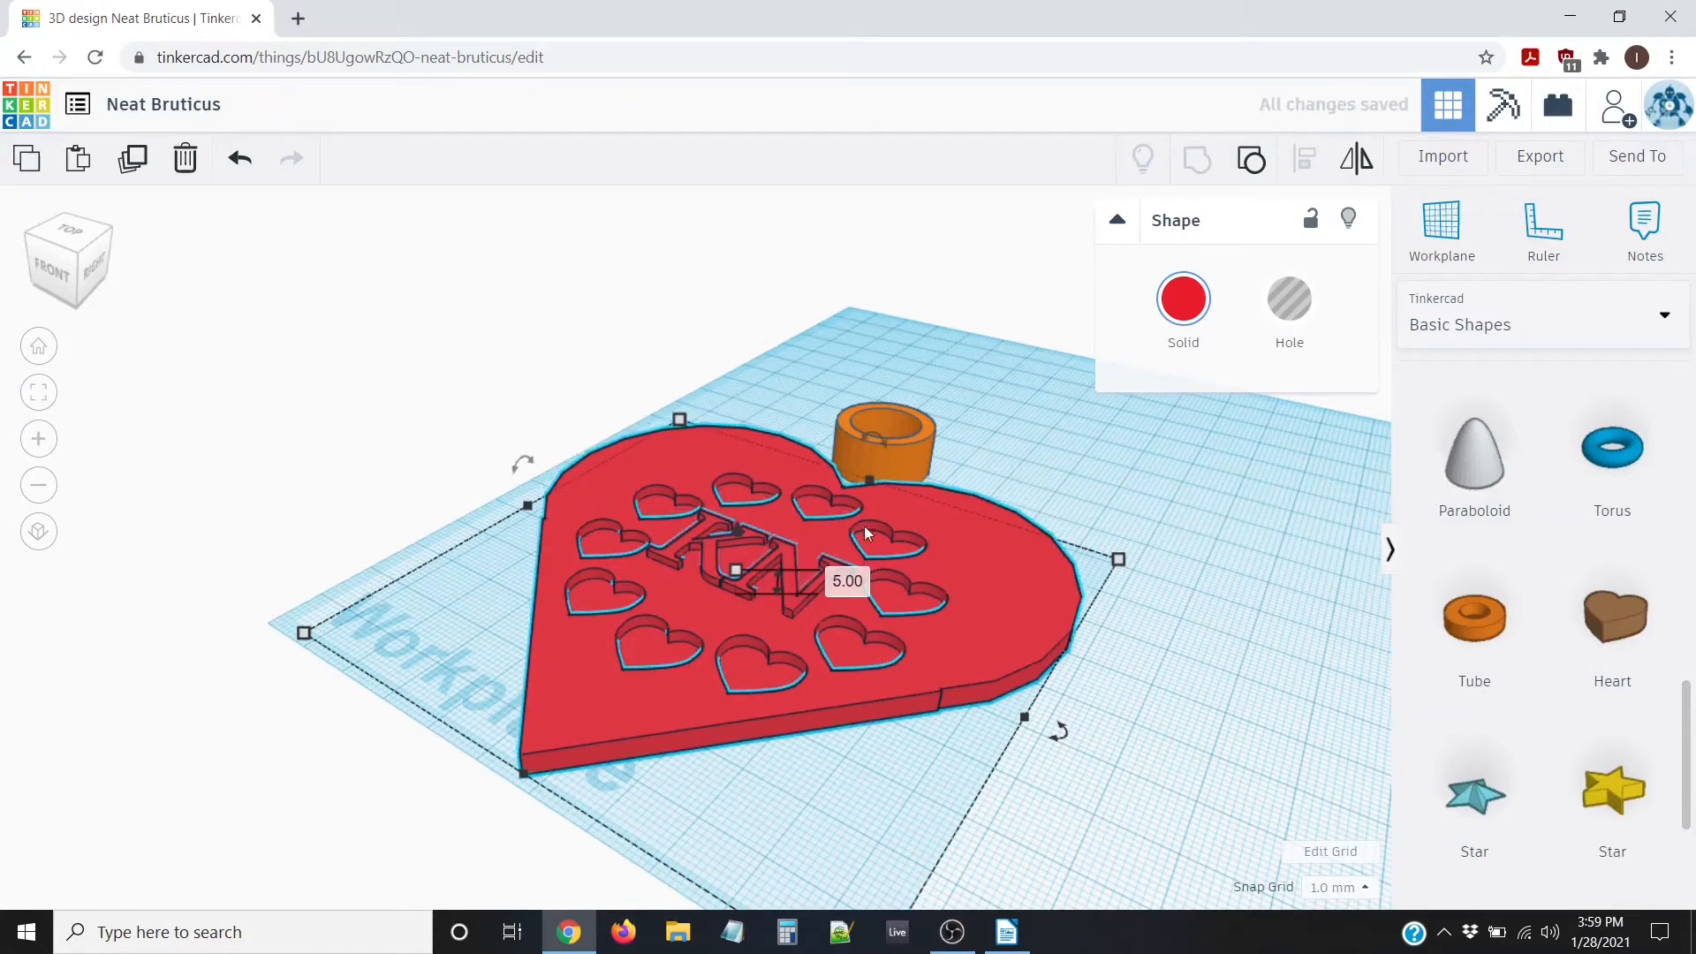
{"action": "left_click", "coordinate": [877, 442]}
{"action": "mouse_move", "coordinate": [988, 449]}
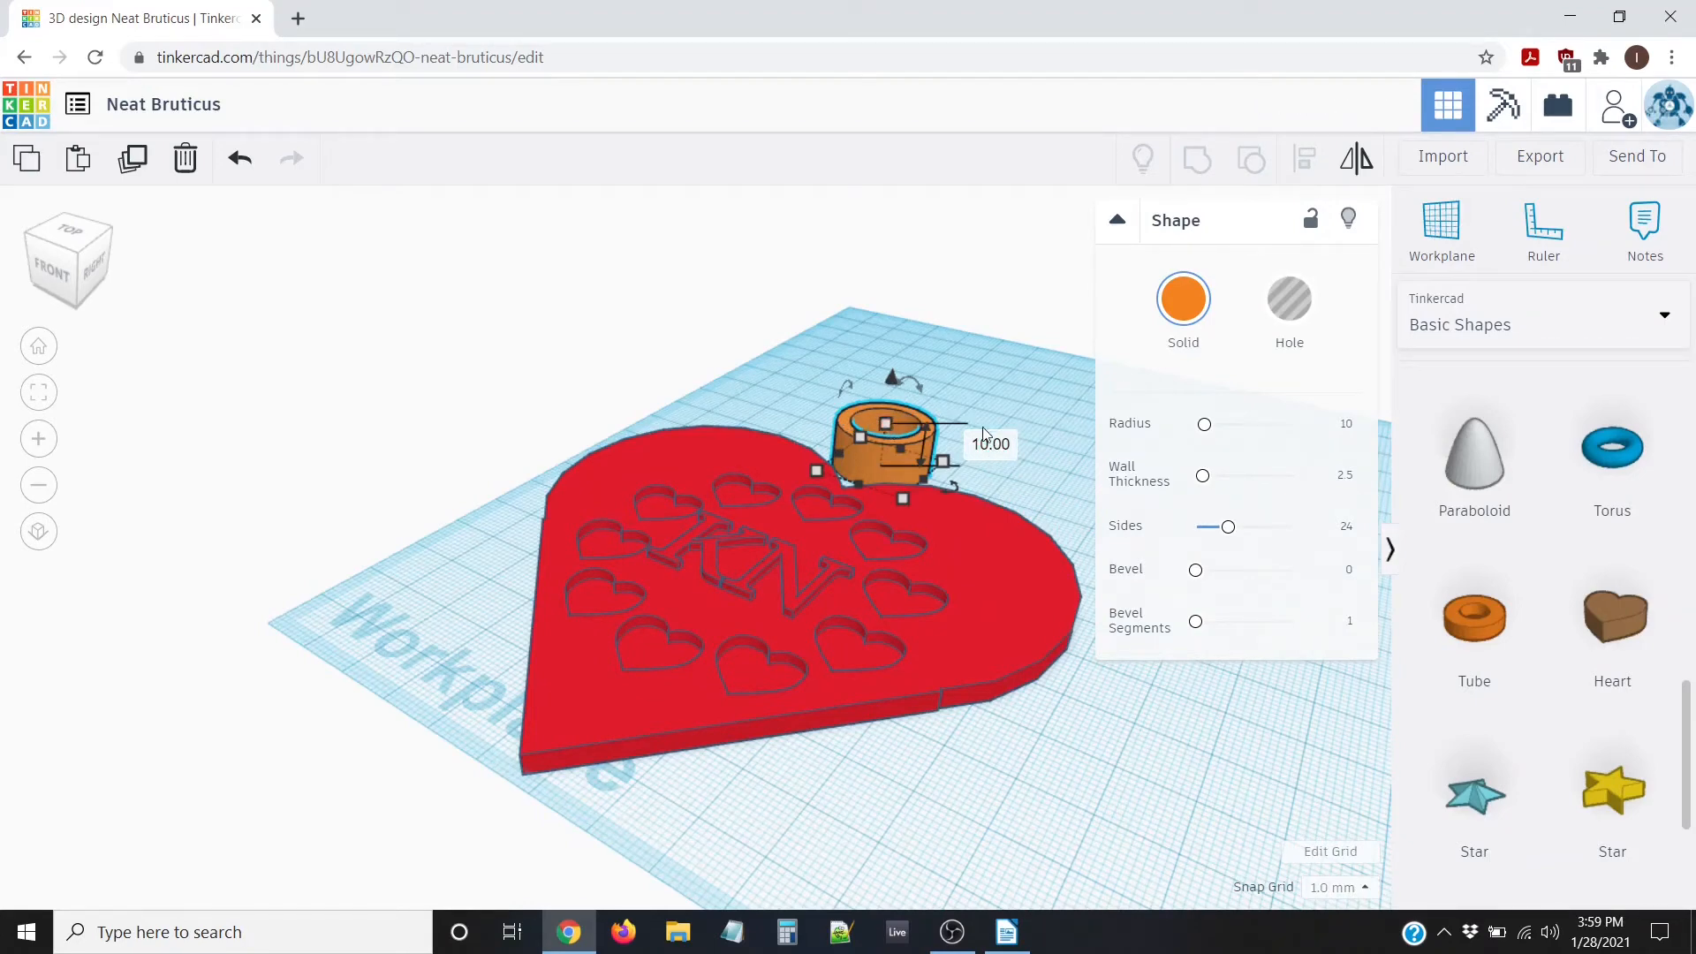
{"action": "left_click", "coordinate": [996, 445]}
{"action": "type", "text": "5"}
{"action": "key", "text": "Return"}
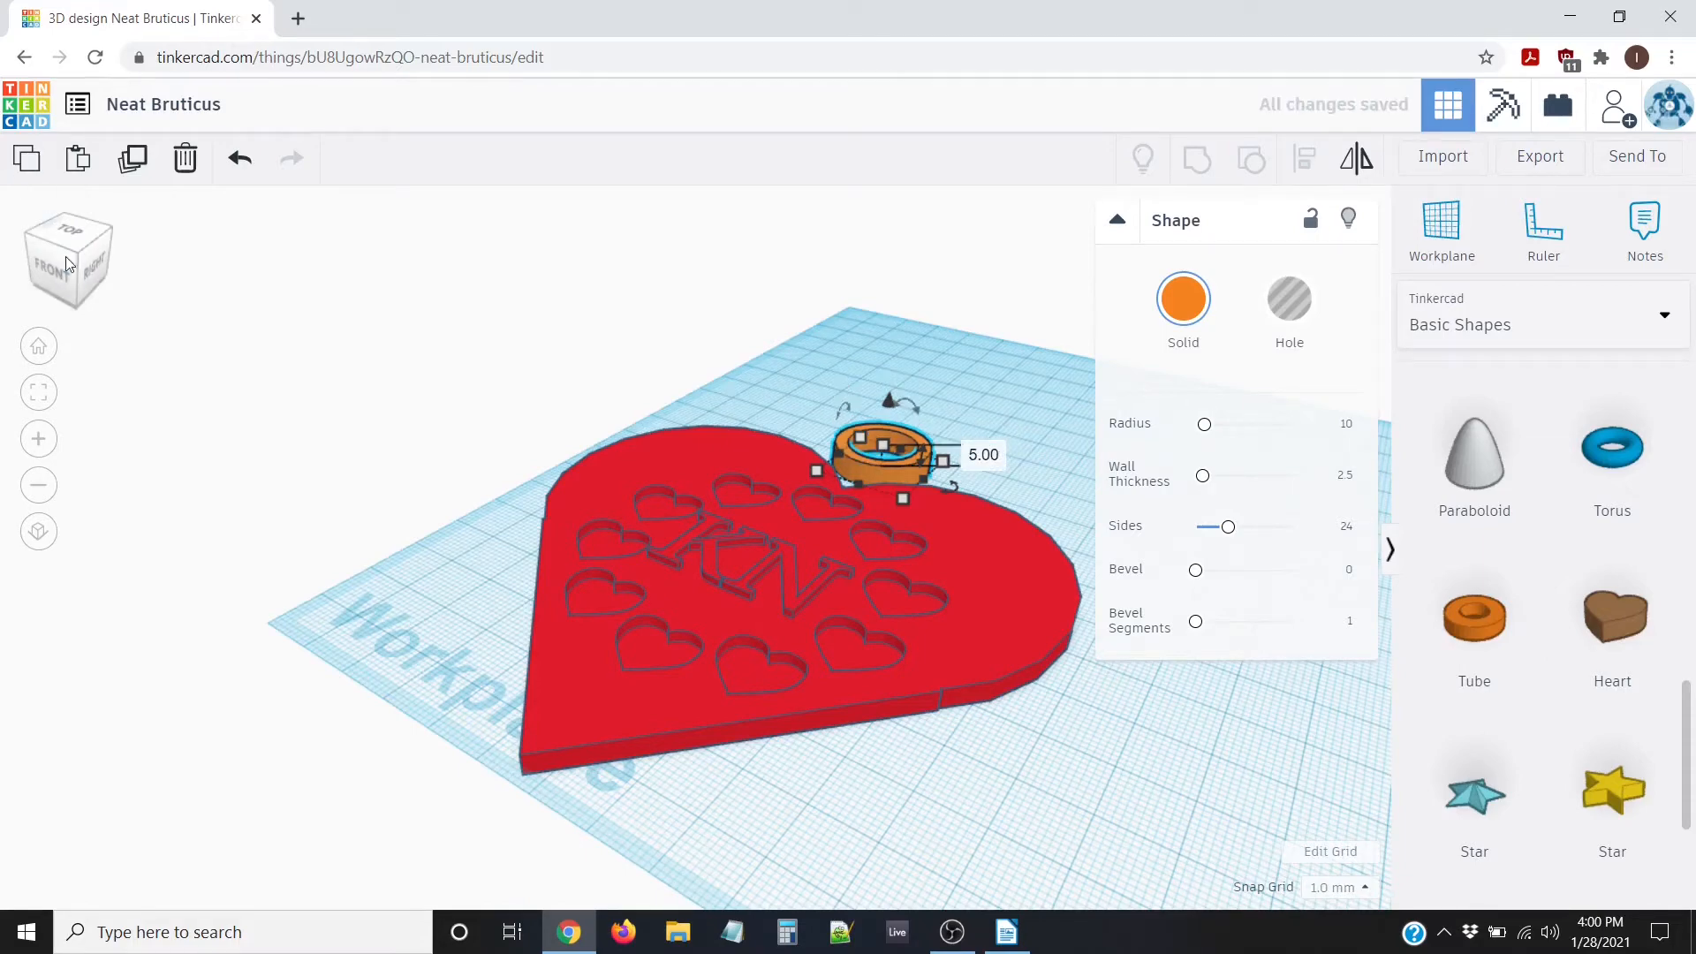
In Top view, nudge the tube down and right onto the heart's top notch
{"action": "left_click", "coordinate": [37, 348]}
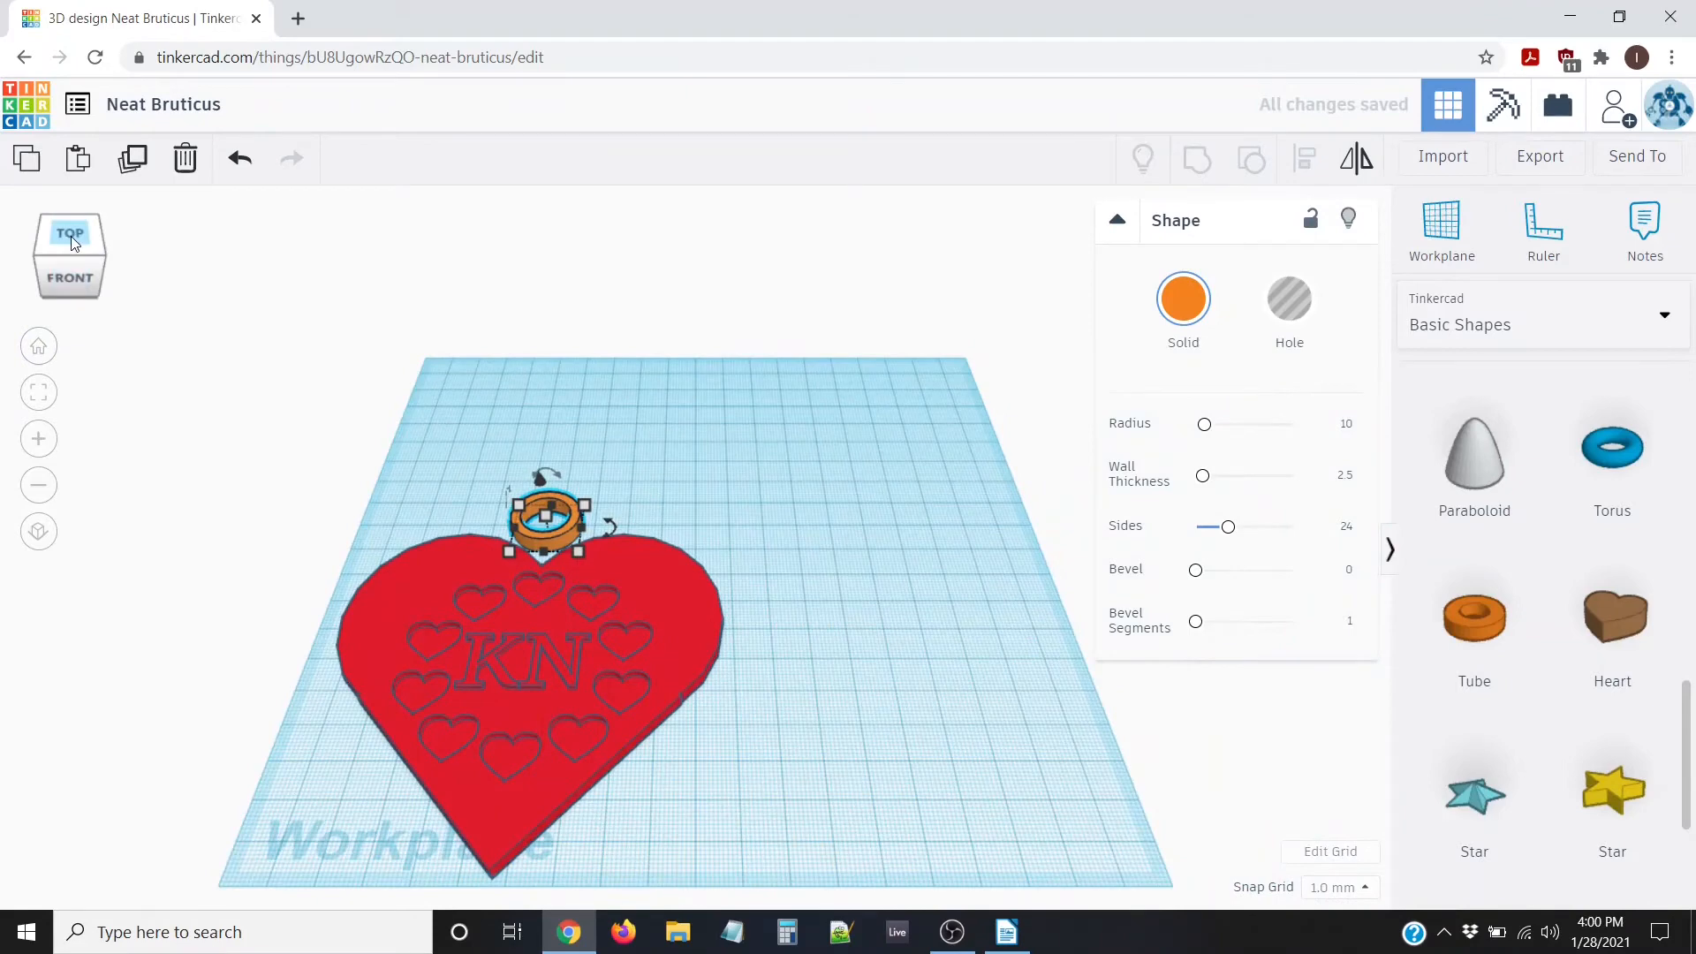
{"action": "left_click", "coordinate": [77, 227]}
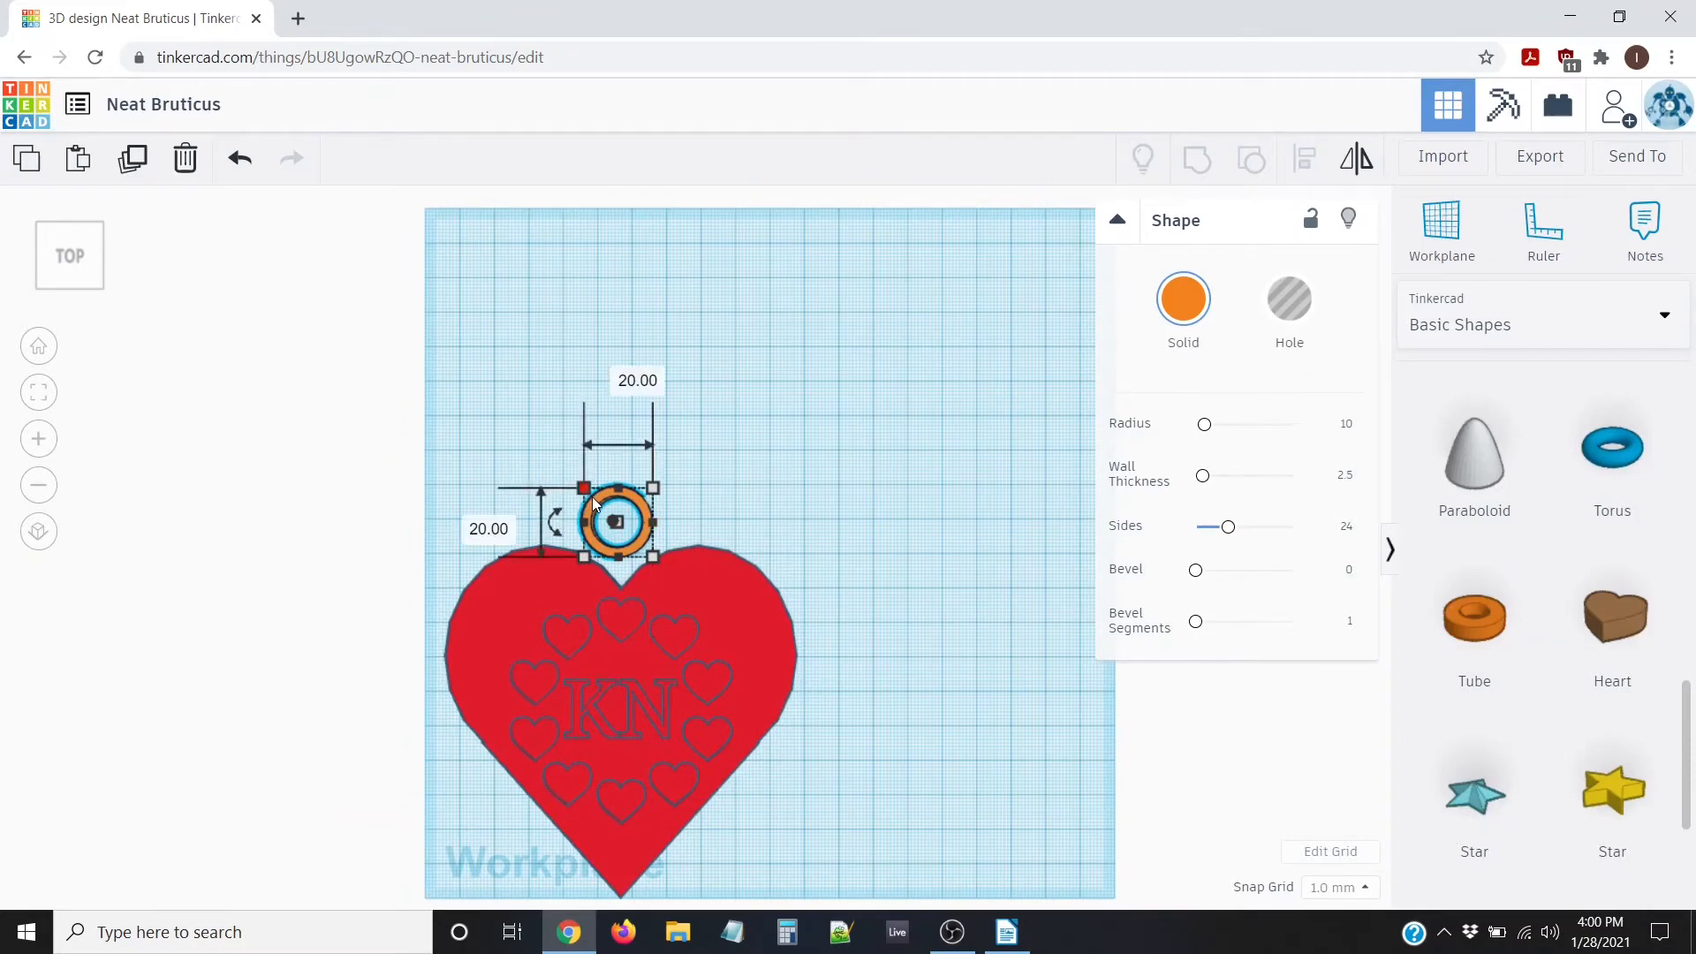
{"action": "key", "text": "Down"}
{"action": "key", "text": "Down"}
{"action": "key", "text": "Down"}
{"action": "key", "text": "Down"}
{"action": "key", "text": "Down"}
{"action": "key", "text": "Down"}
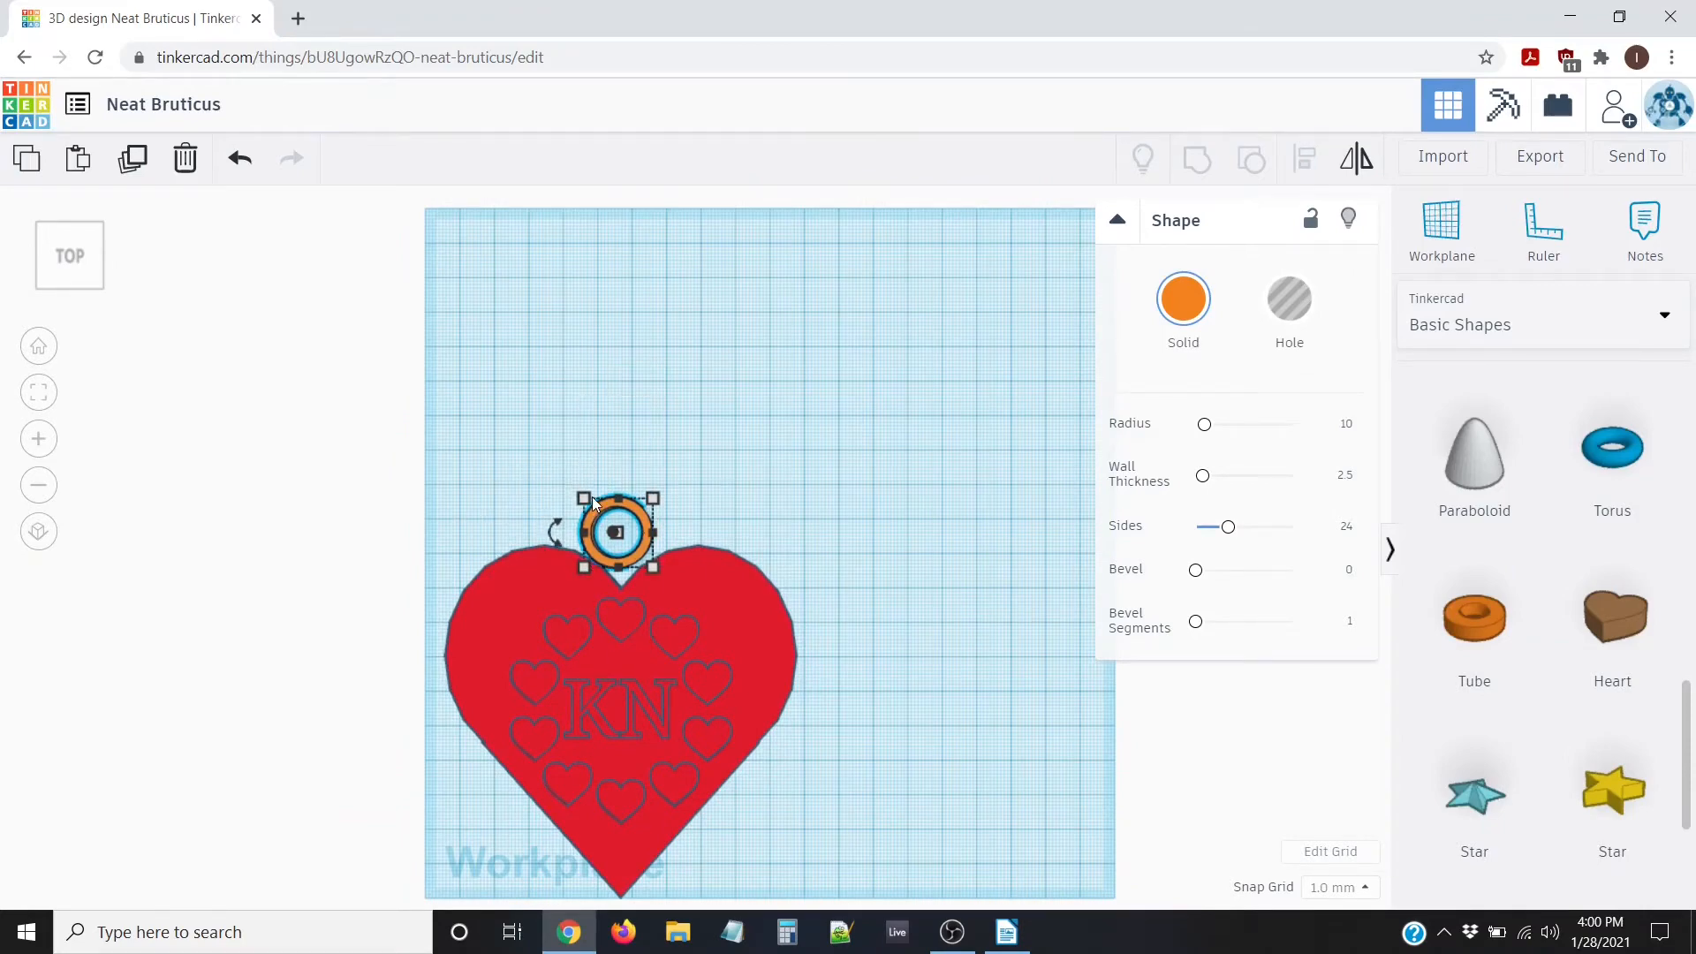
{"action": "key", "text": "Down"}
{"action": "key", "text": "Down"}
{"action": "key", "text": "Down"}
{"action": "key", "text": "Down"}
{"action": "key", "text": "Down"}
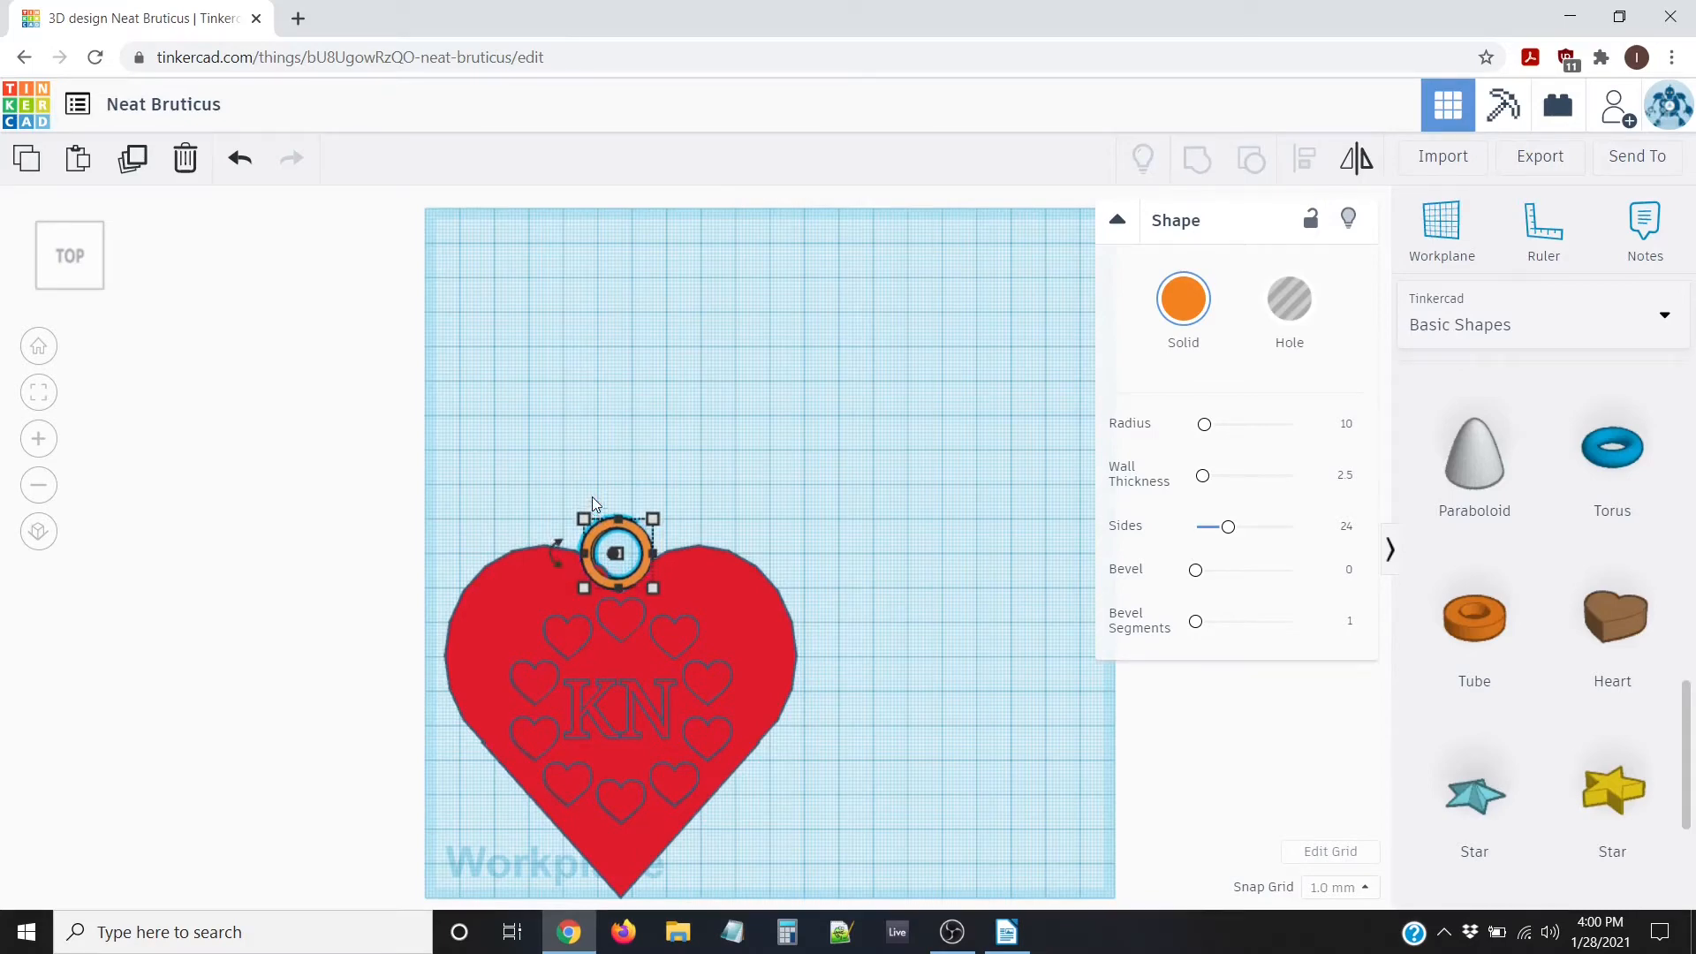
{"action": "key", "text": "Right"}
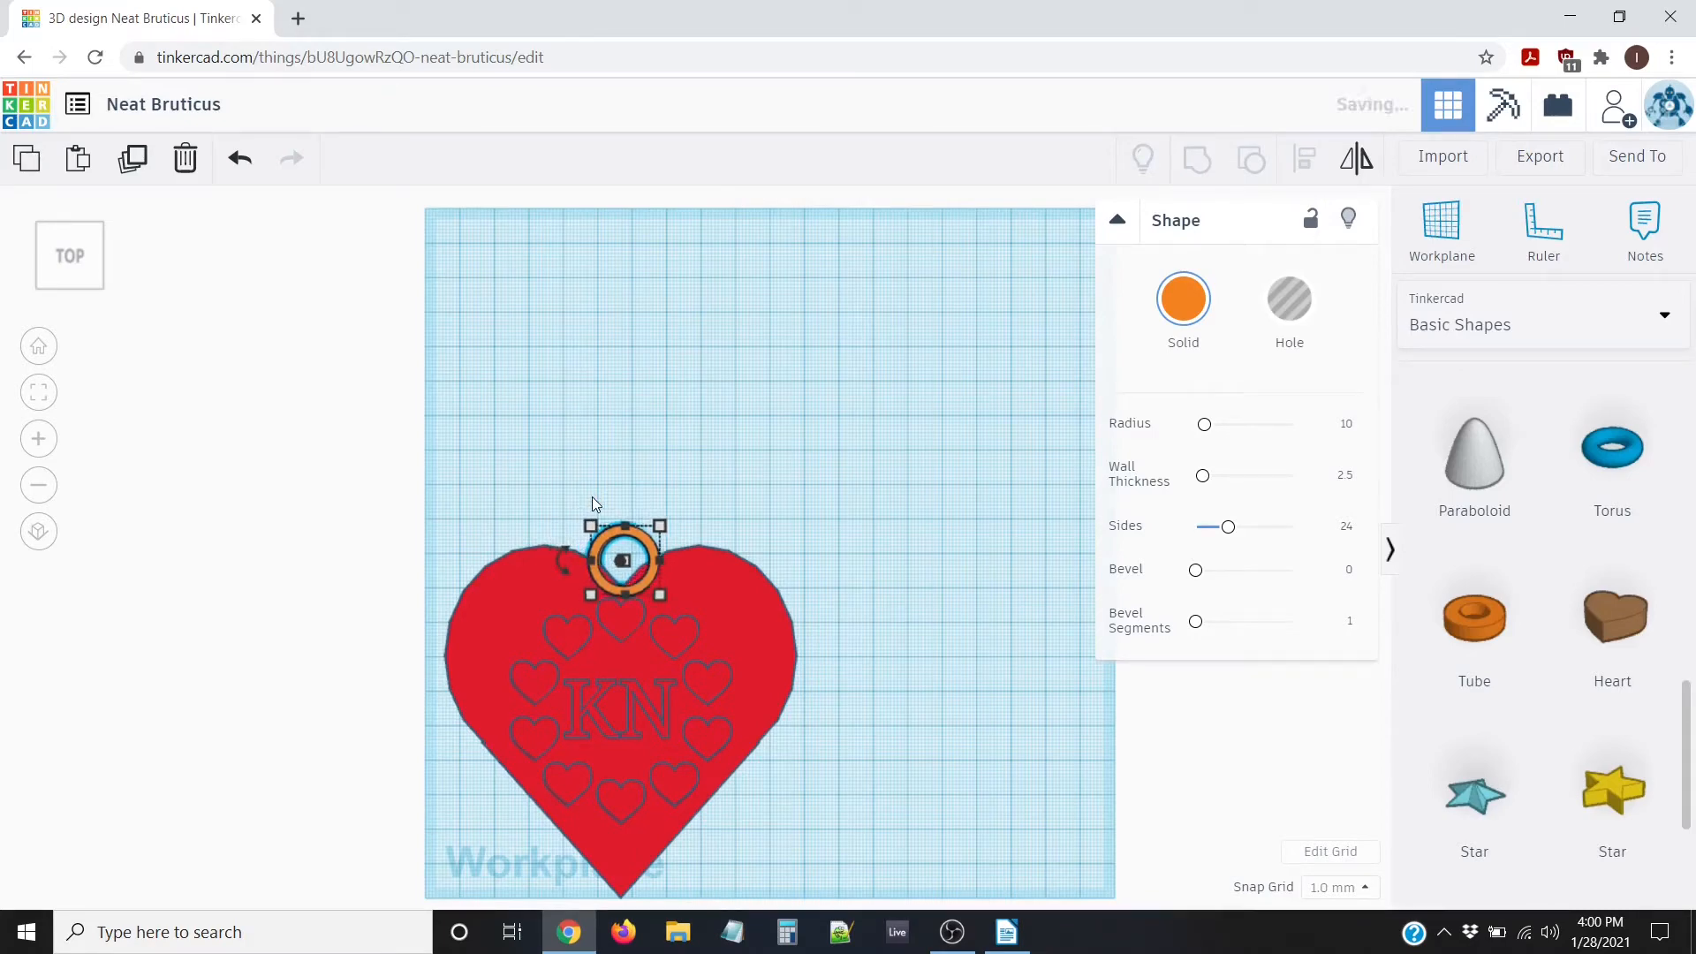
{"action": "key", "text": "Up"}
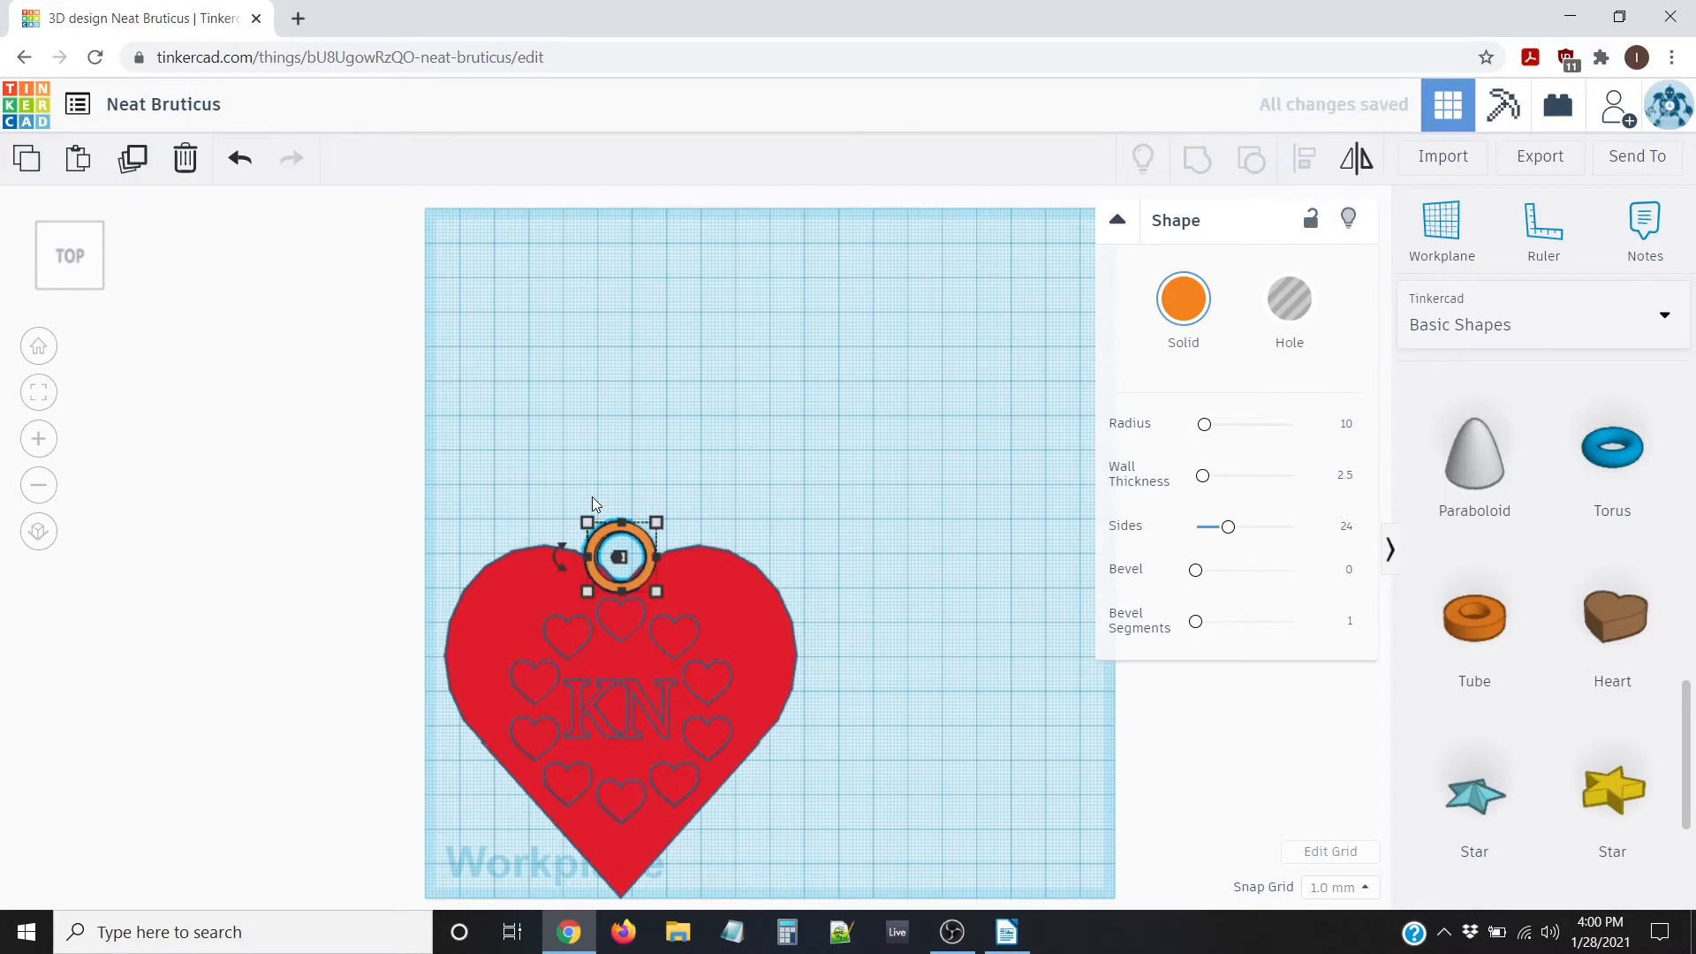
{"action": "key", "text": "Right"}
Select the heart and the tube together
{"action": "scroll", "coordinate": [582, 490], "scroll_direction": "up", "scroll_amount": 2}
{"action": "scroll", "coordinate": [583, 490], "scroll_direction": "up", "scroll_amount": 4}
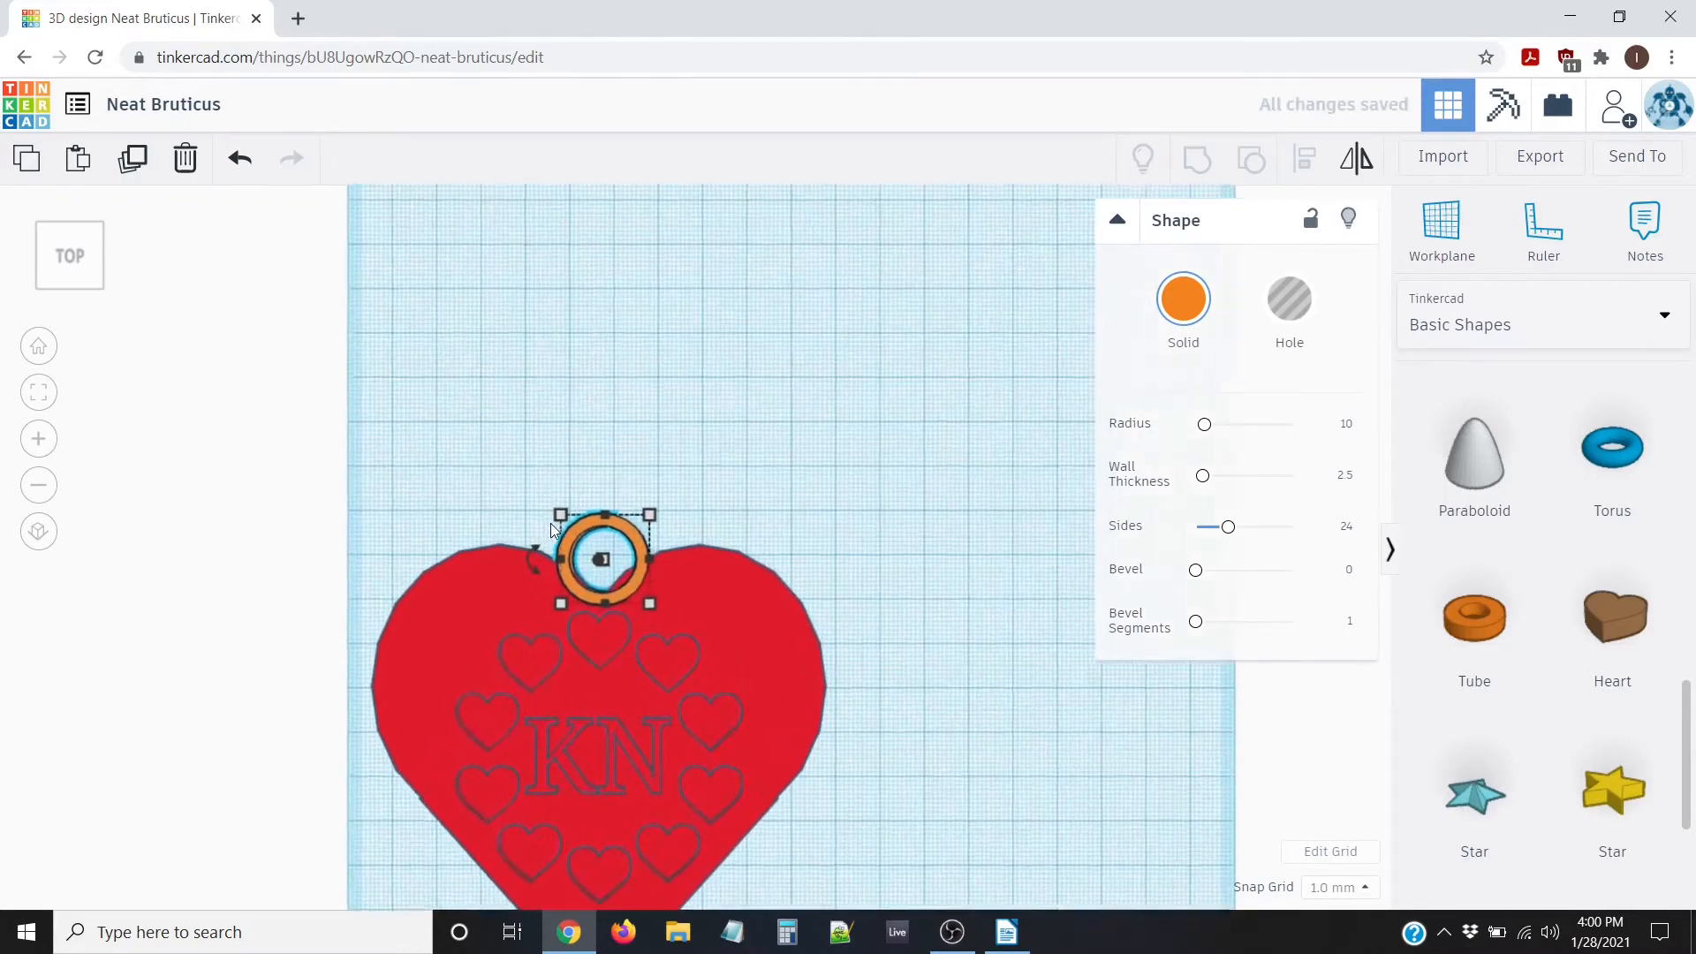
{"action": "middle_click_drag", "start_coordinate": [561, 429], "coordinate": [934, 338]}
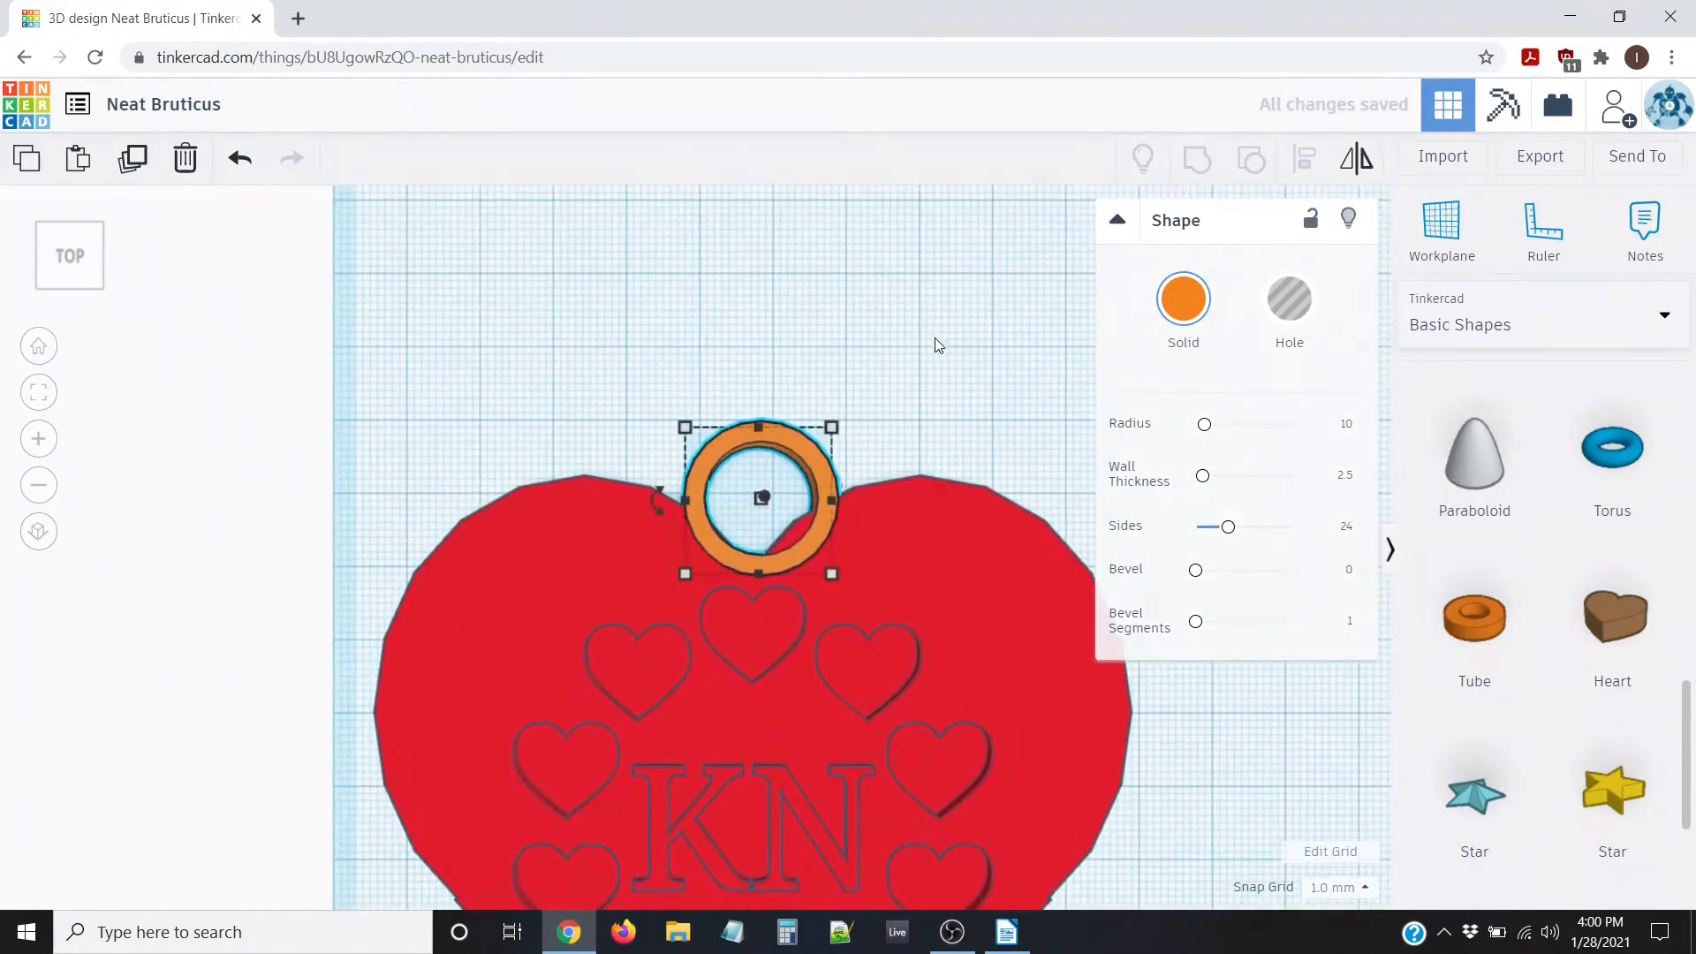
{"action": "scroll", "coordinate": [649, 401], "scroll_direction": "down", "scroll_amount": 7}
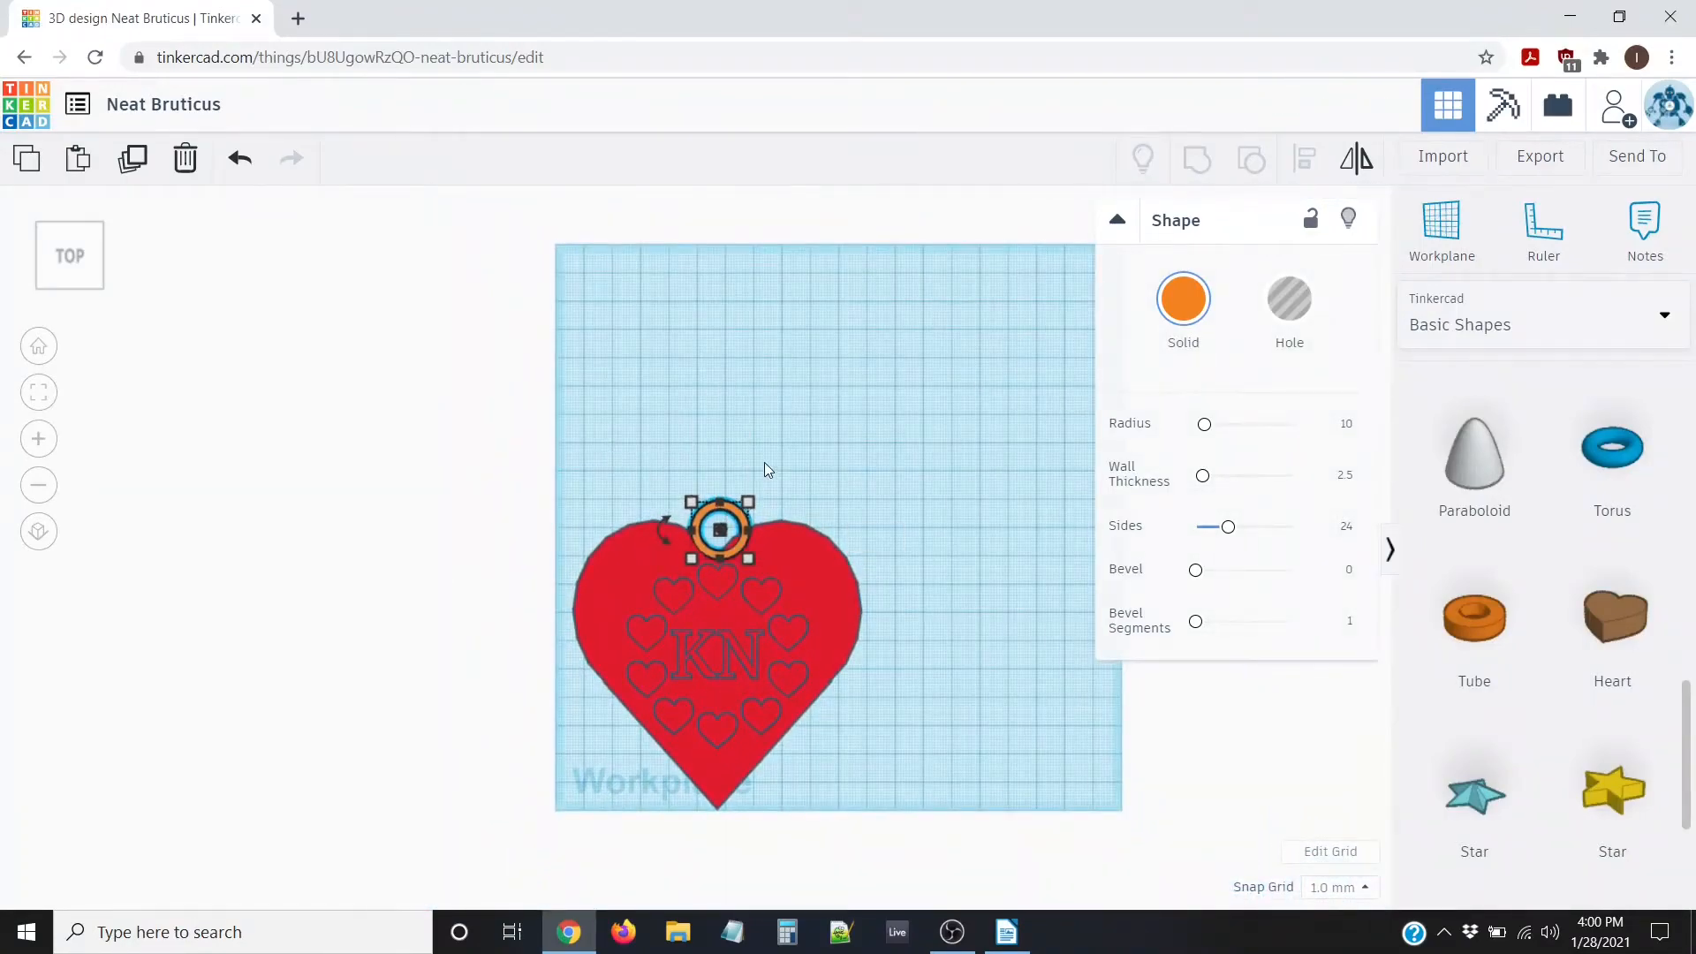
{"action": "left_click_drag", "start_coordinate": [524, 434], "coordinate": [986, 862]}
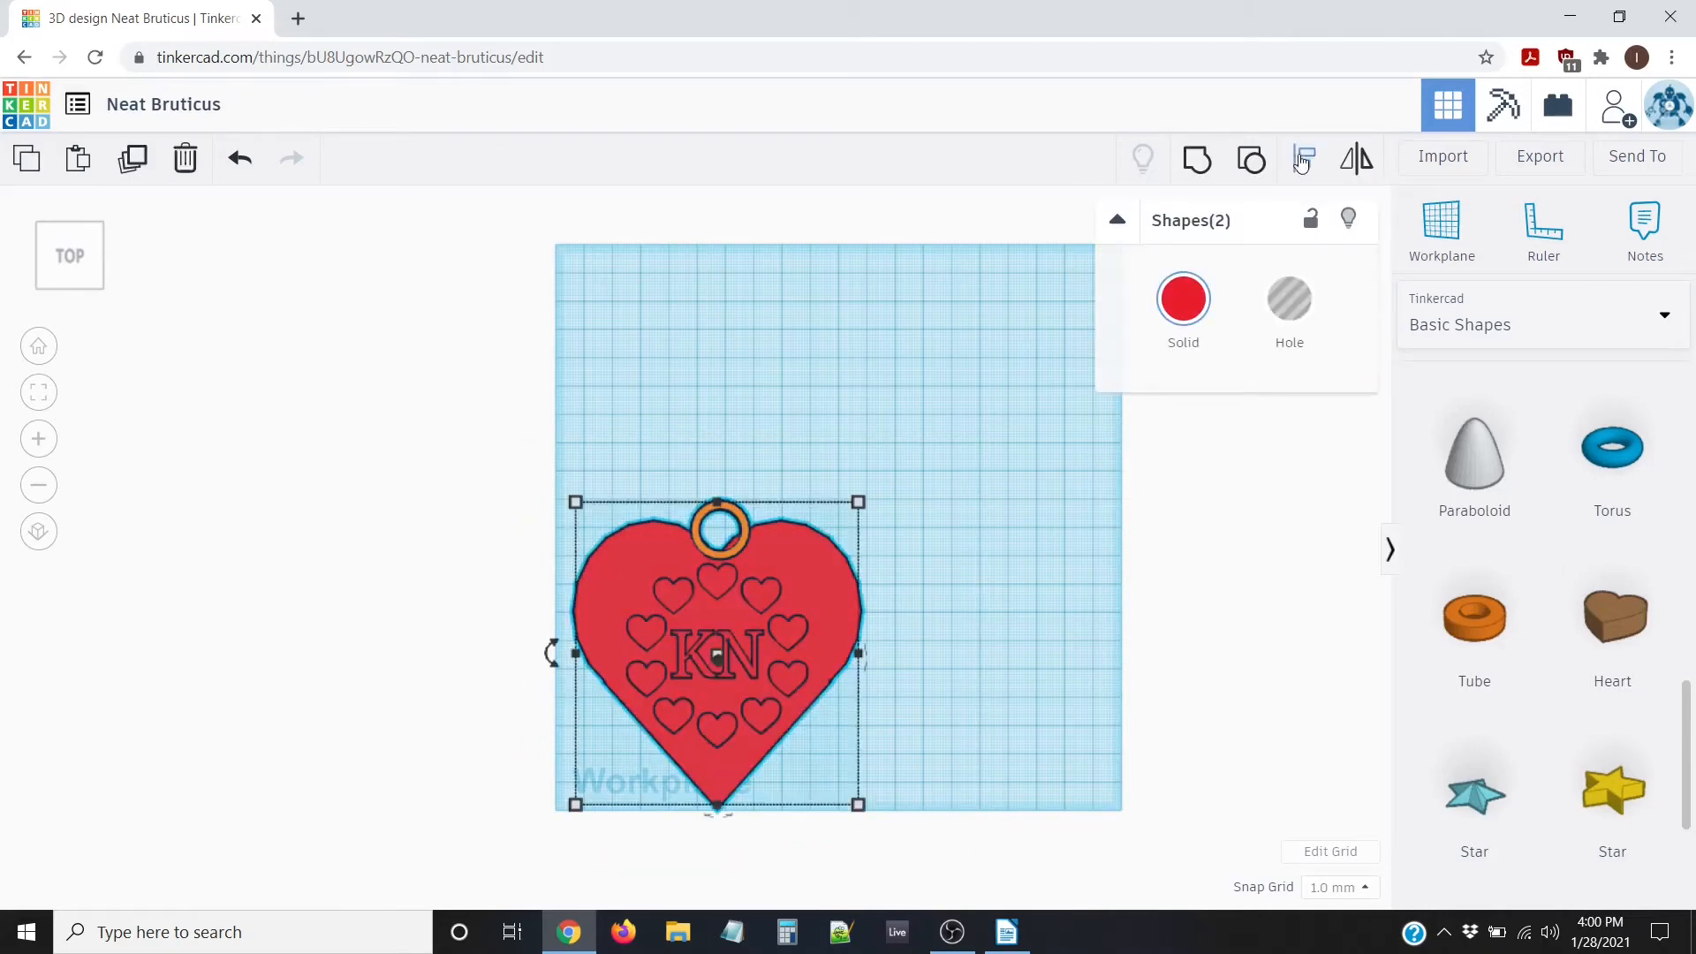
Align the heart and tube on the bottom-middle dot to centre the loop, then select the tube alone
{"action": "left_click", "coordinate": [1308, 164]}
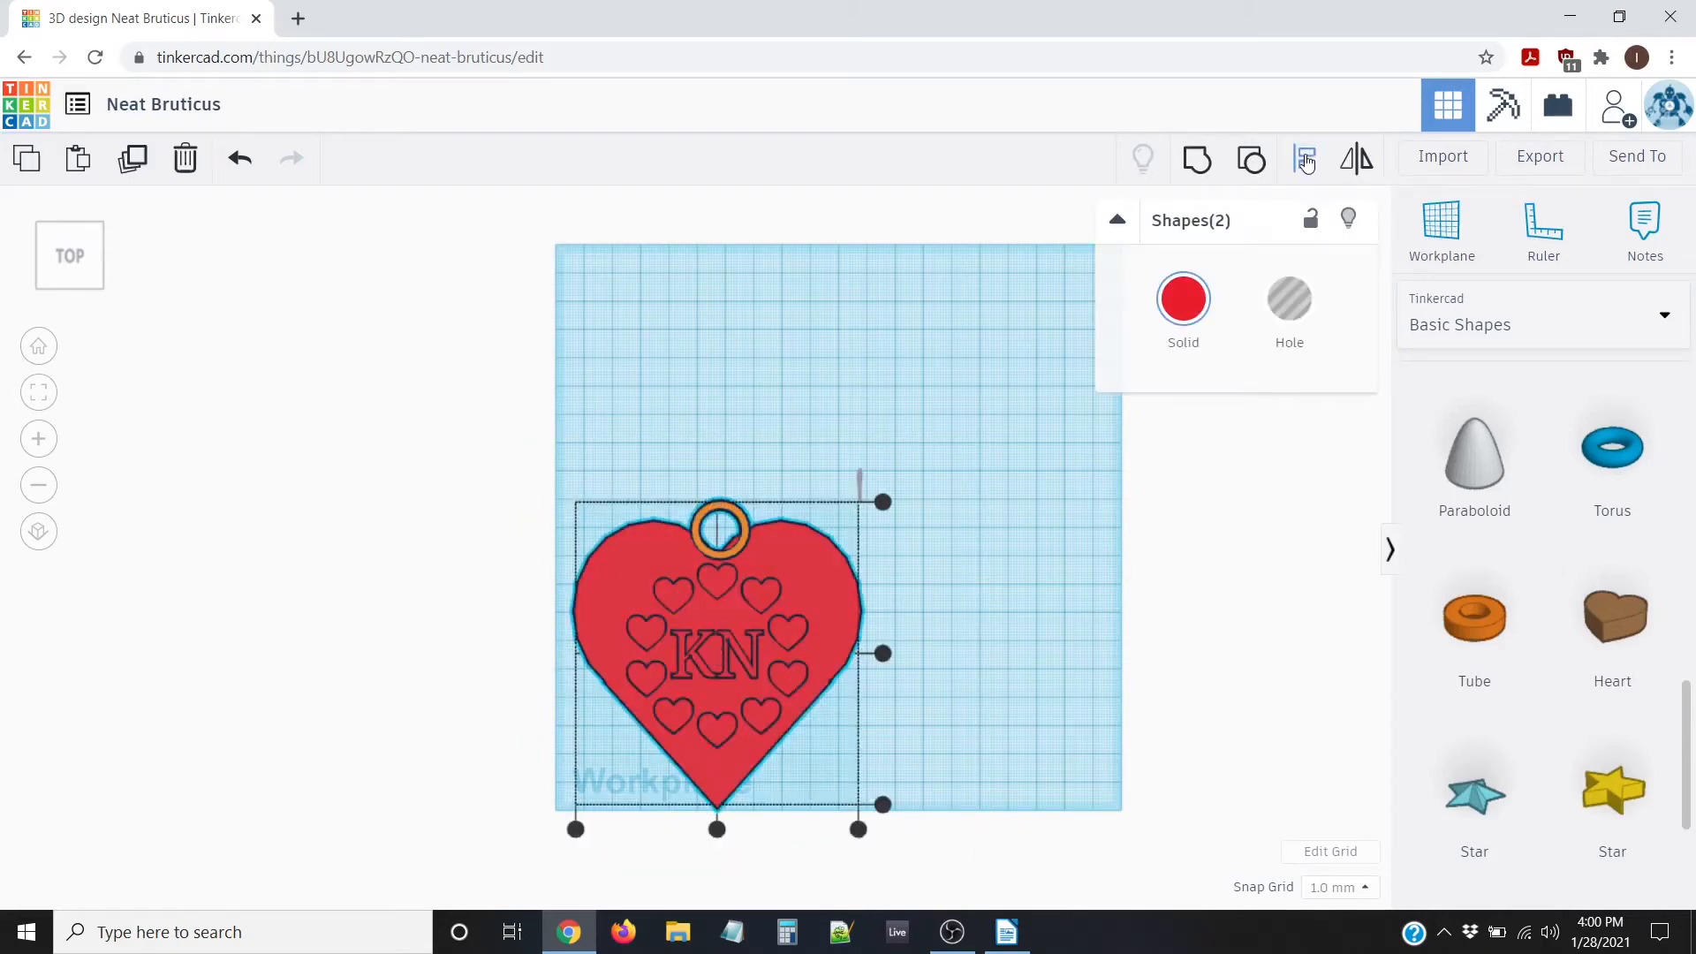
{"action": "left_click", "coordinate": [716, 829]}
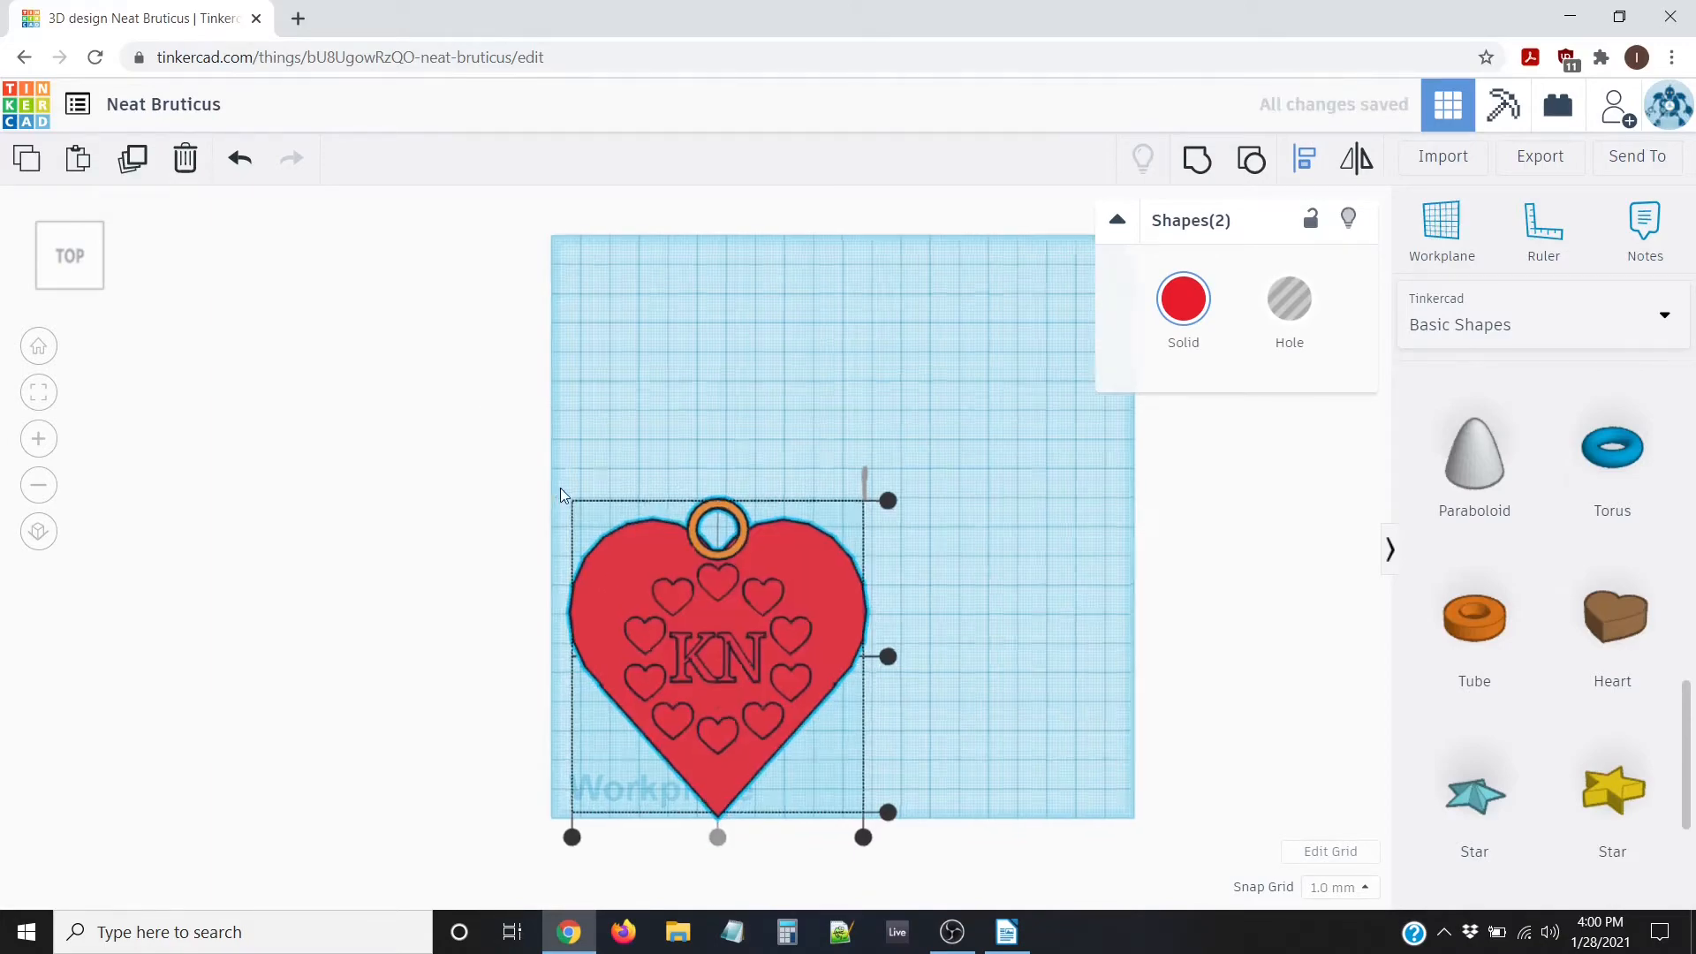
{"action": "scroll", "coordinate": [519, 444], "scroll_direction": "up", "scroll_amount": 5}
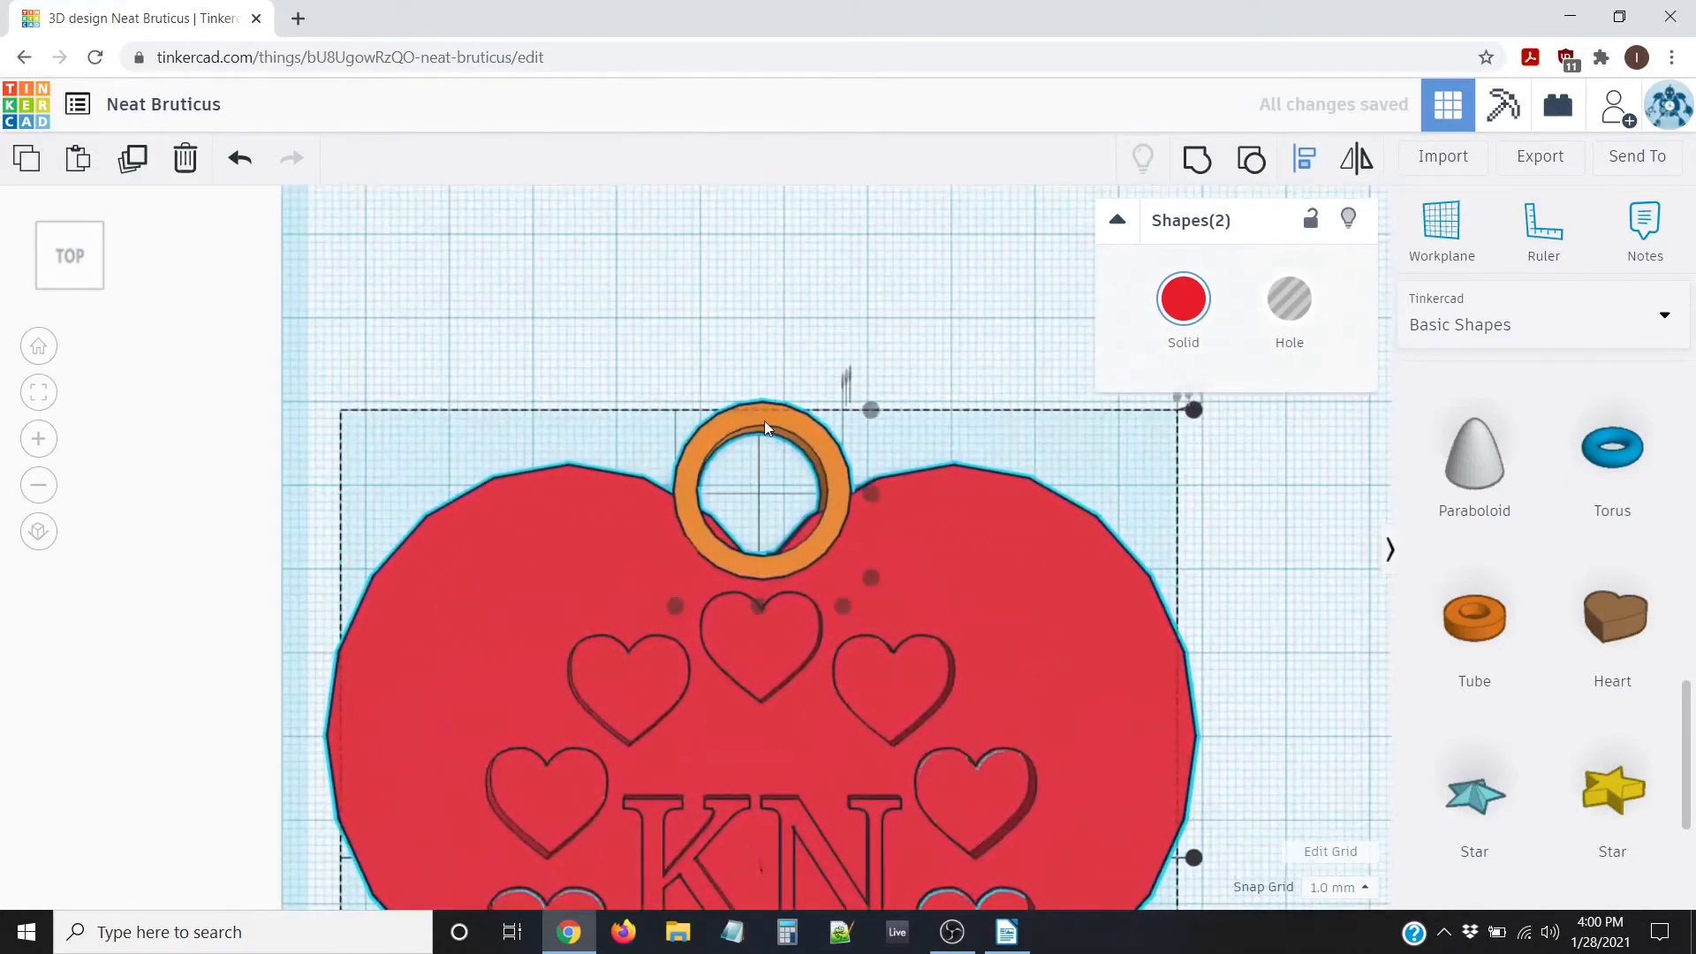
{"action": "scroll", "coordinate": [765, 420], "scroll_direction": "up", "scroll_amount": 2}
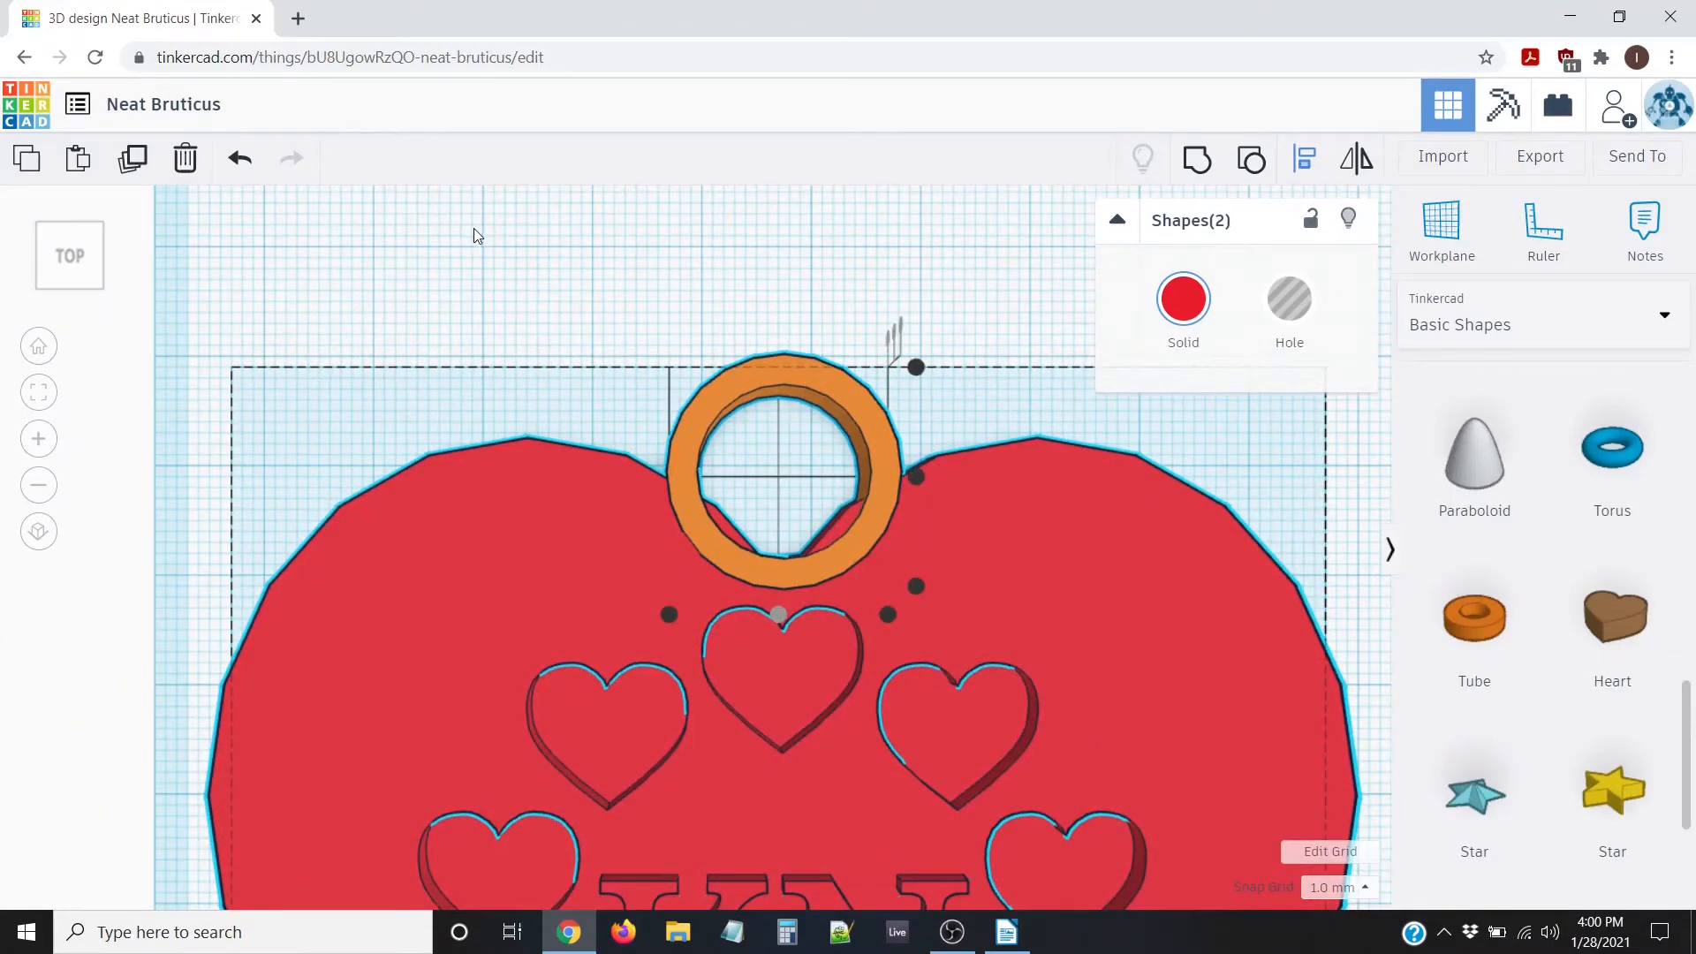
{"action": "left_click", "coordinate": [386, 231]}
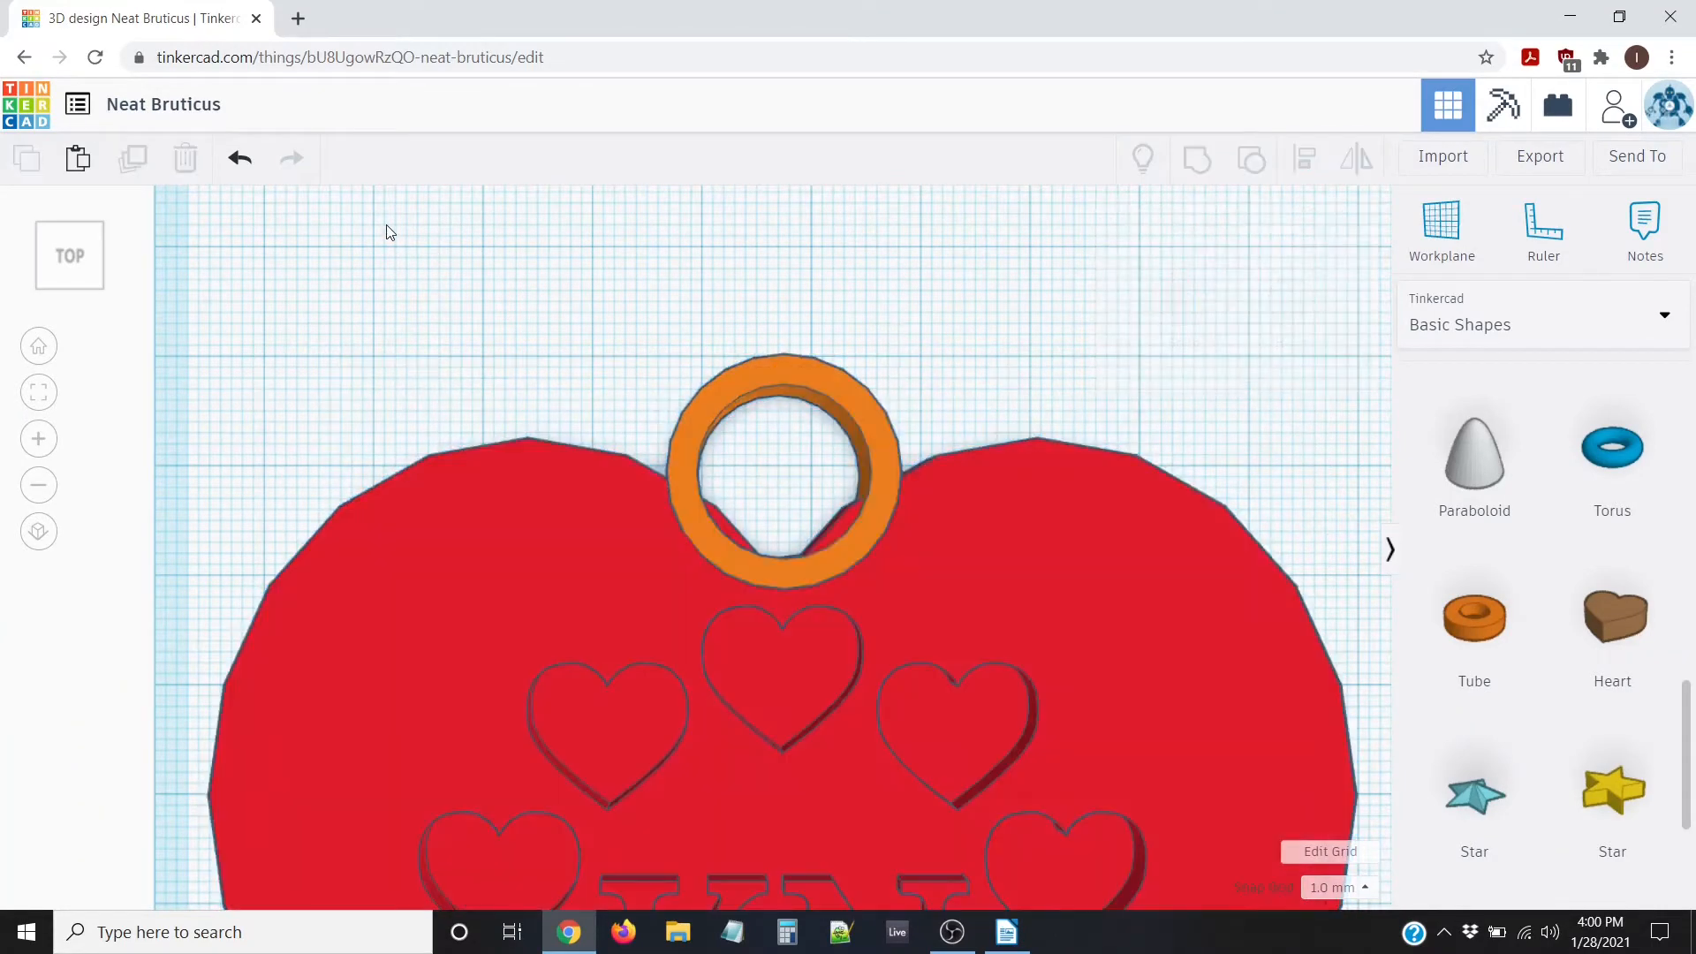
{"action": "left_click", "coordinate": [780, 378]}
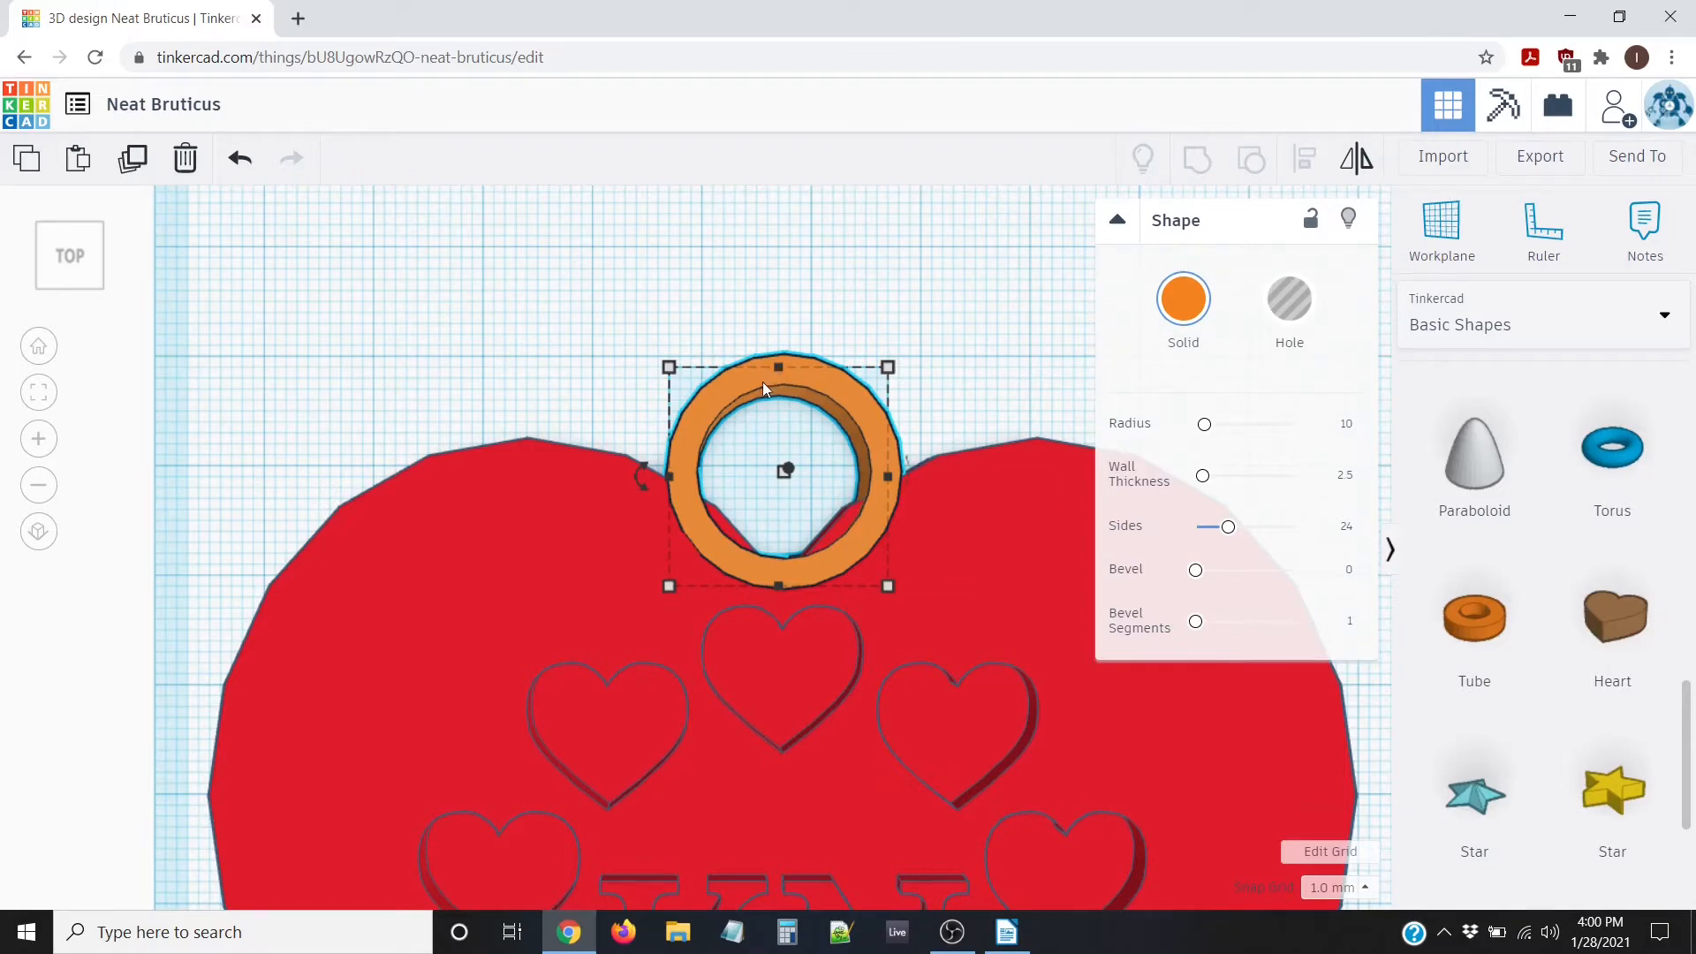
Set Snap Grid to 0.5 mm and nudge the tube down a few steps
{"action": "left_click", "coordinate": [1366, 894]}
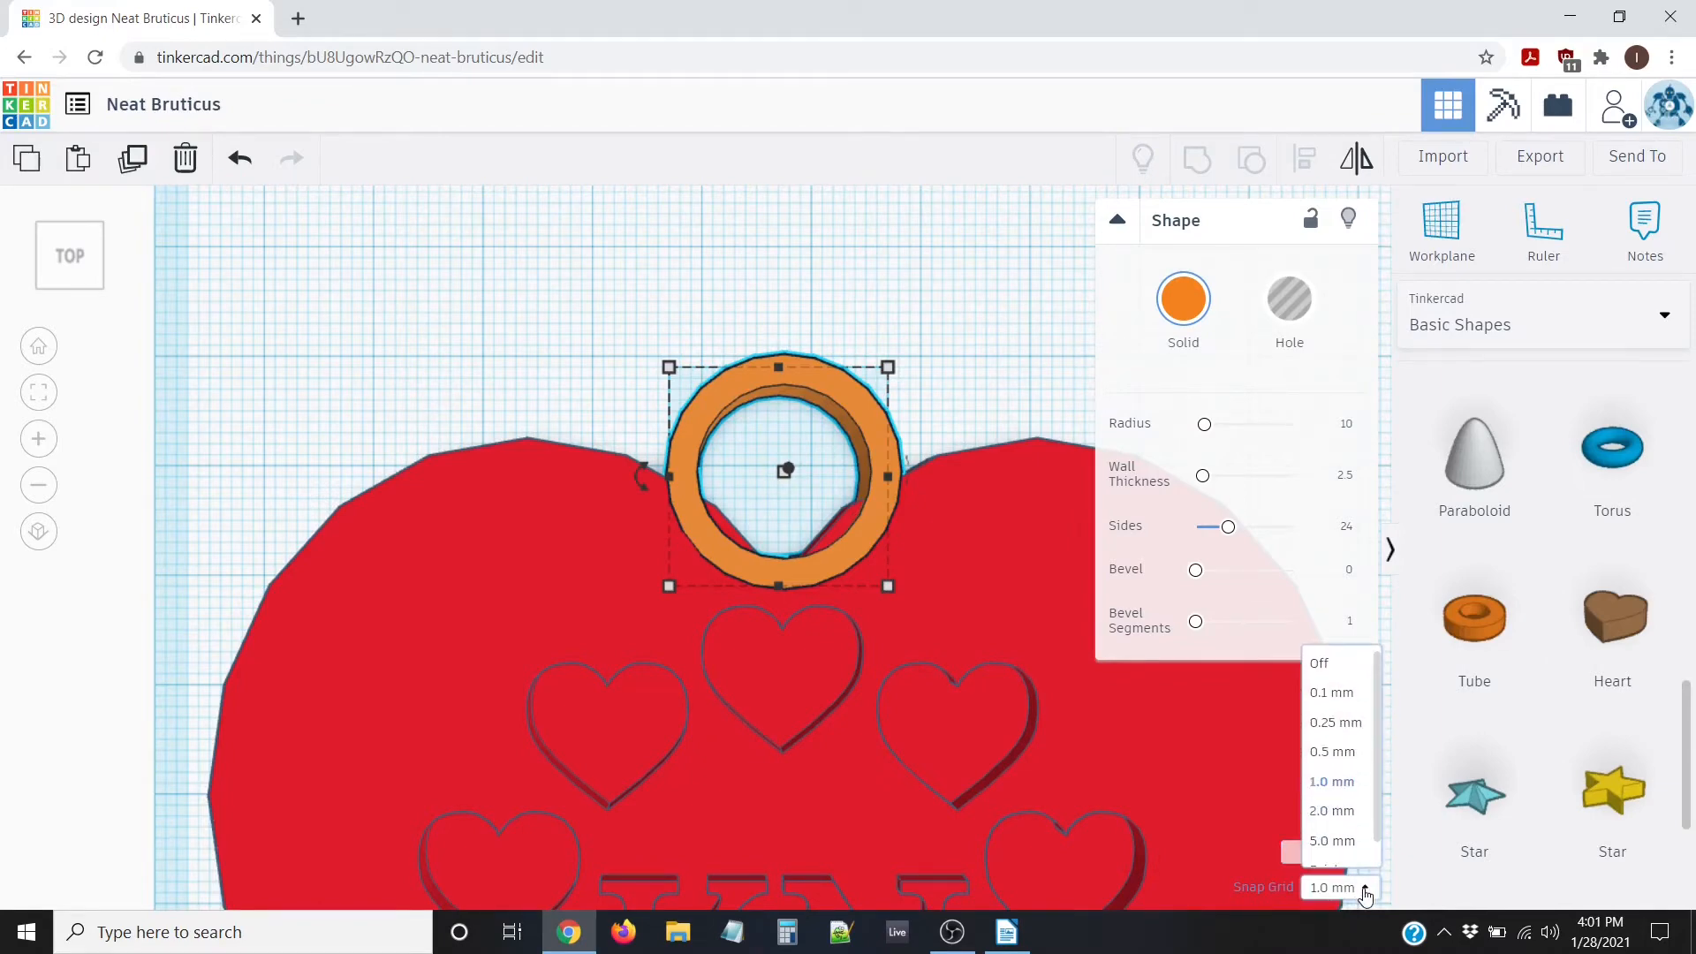
{"action": "left_click", "coordinate": [1348, 753]}
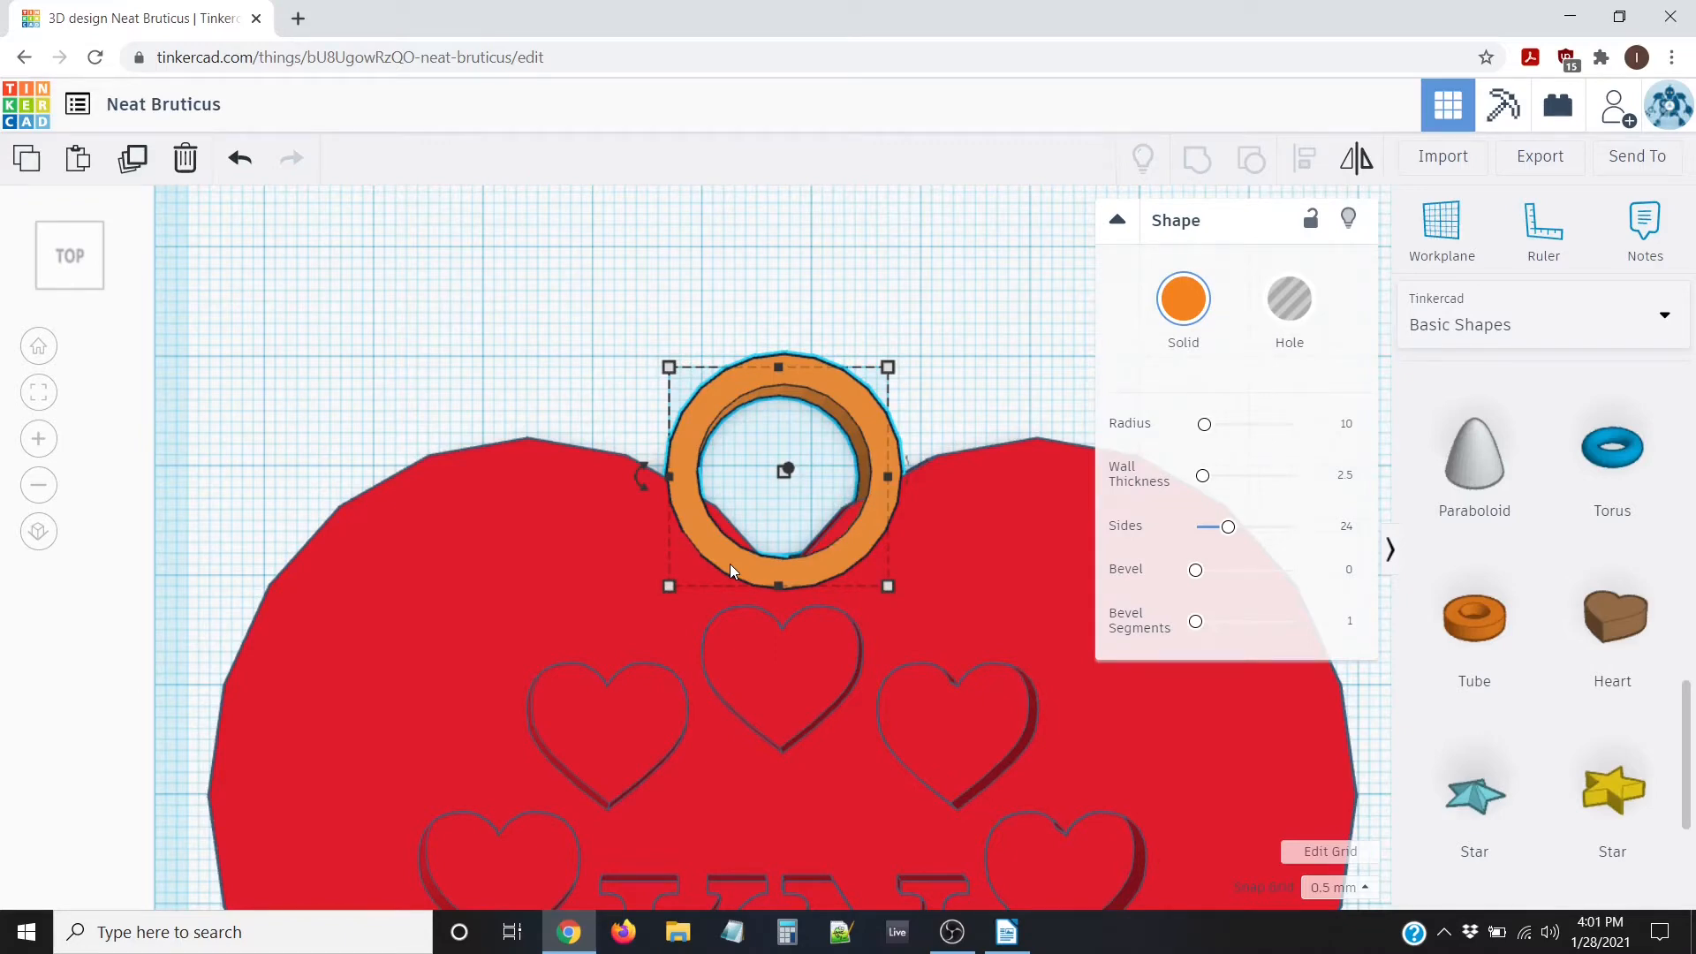
{"action": "key", "text": "Down"}
{"action": "key", "text": "Down"}
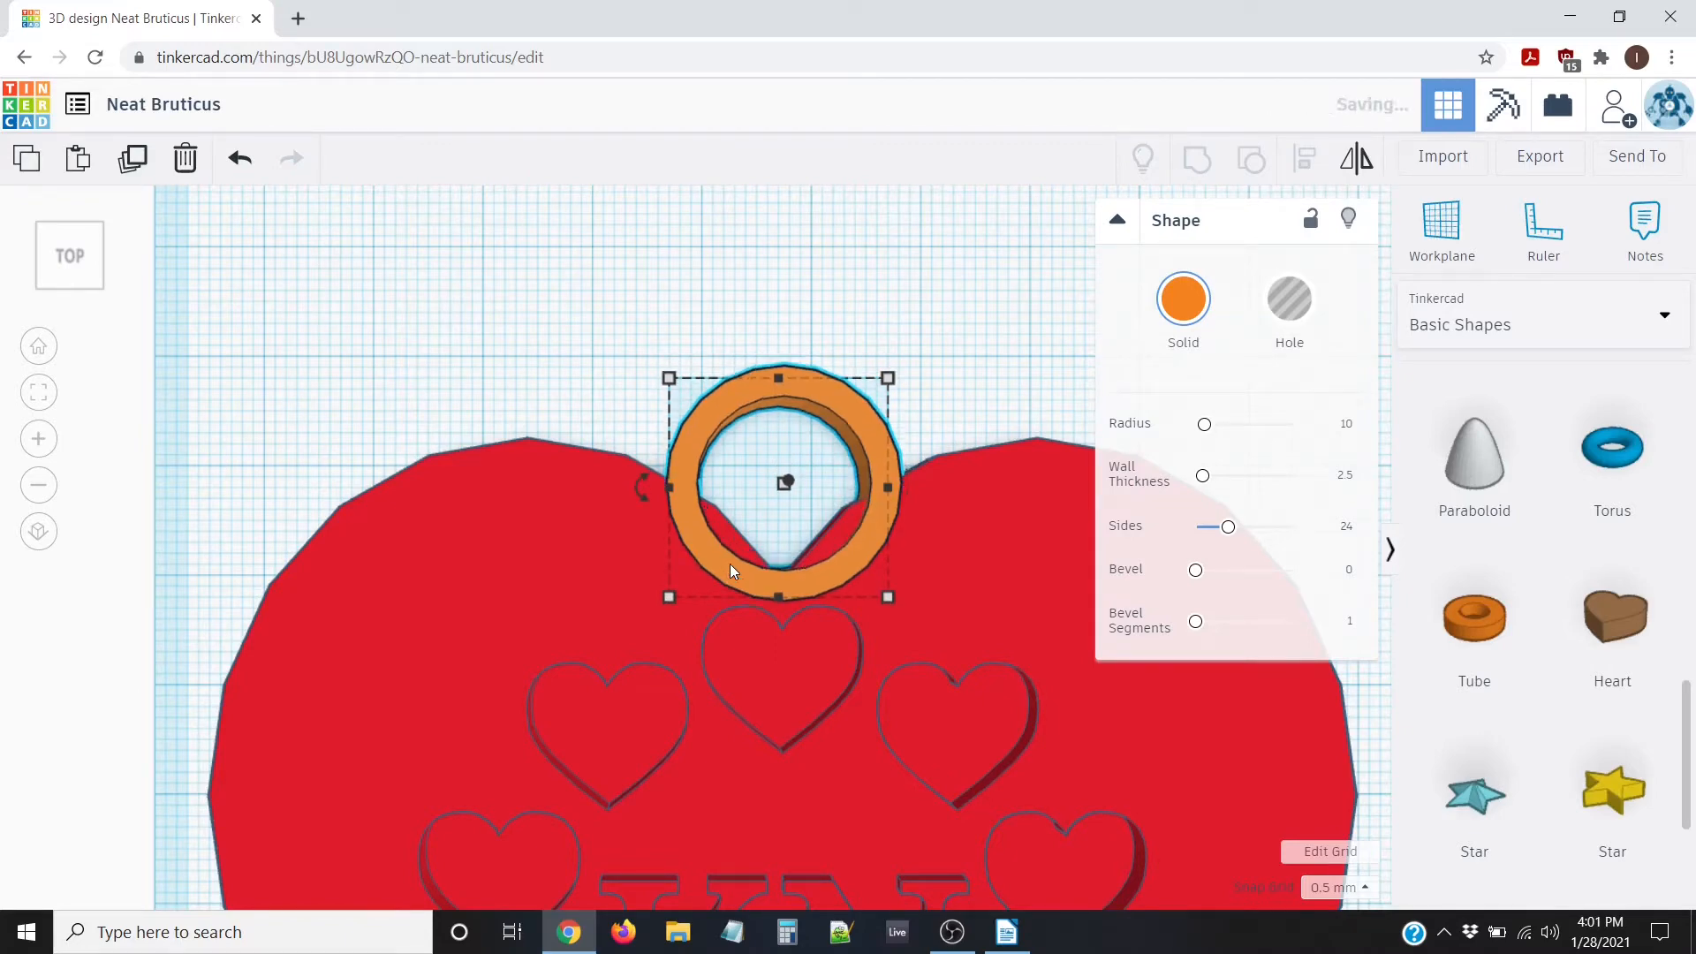
{"action": "key", "text": "Down"}
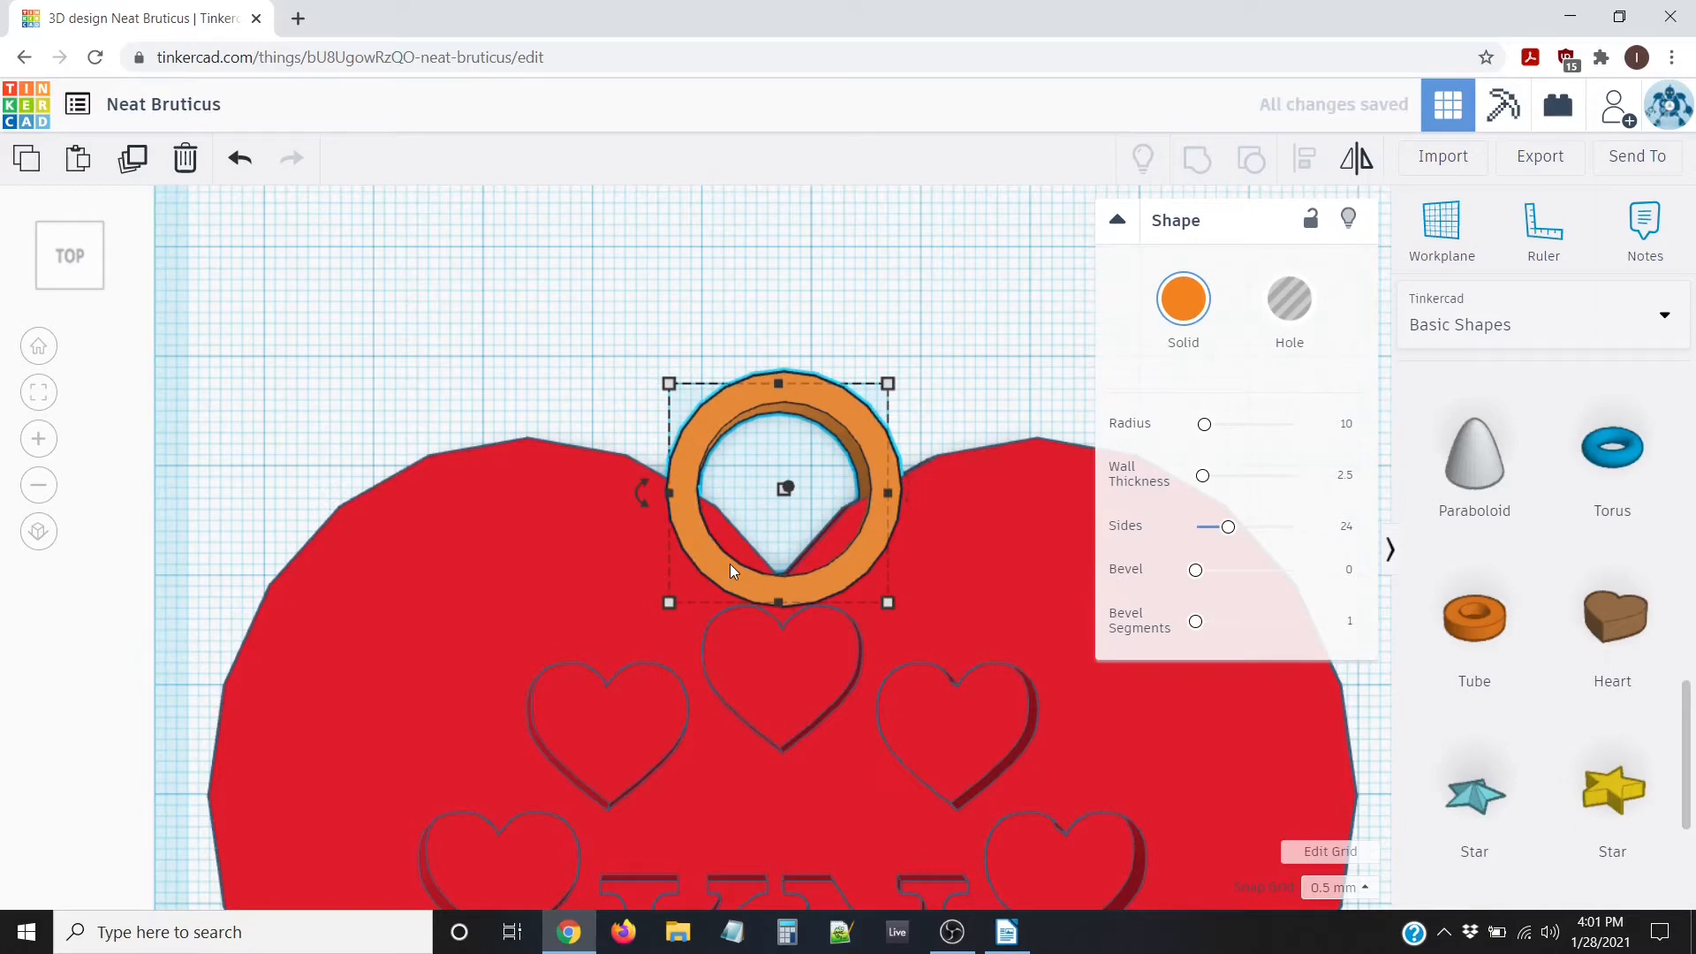
{"action": "key", "text": "Down"}
{"action": "key", "text": "Up"}
{"action": "key", "text": "Up"}
{"action": "key", "text": "Up"}
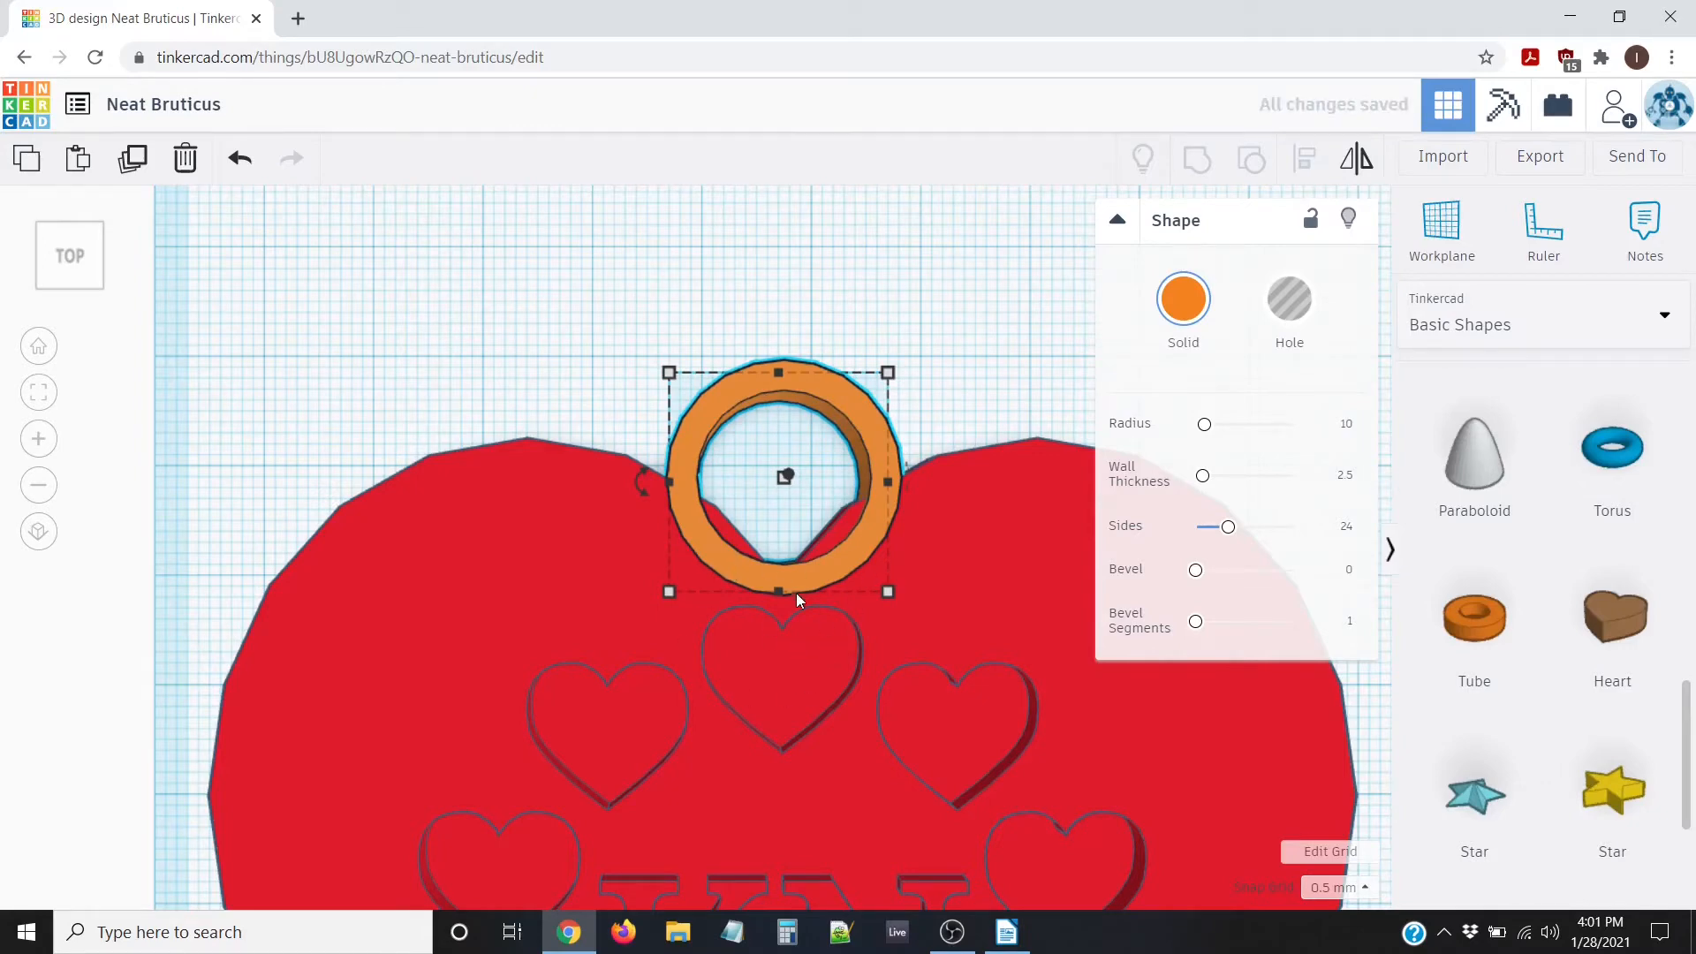
Switch Snap Grid to 0.1 mm and nudge the tube six fine steps lower
{"action": "left_click", "coordinate": [1366, 888]}
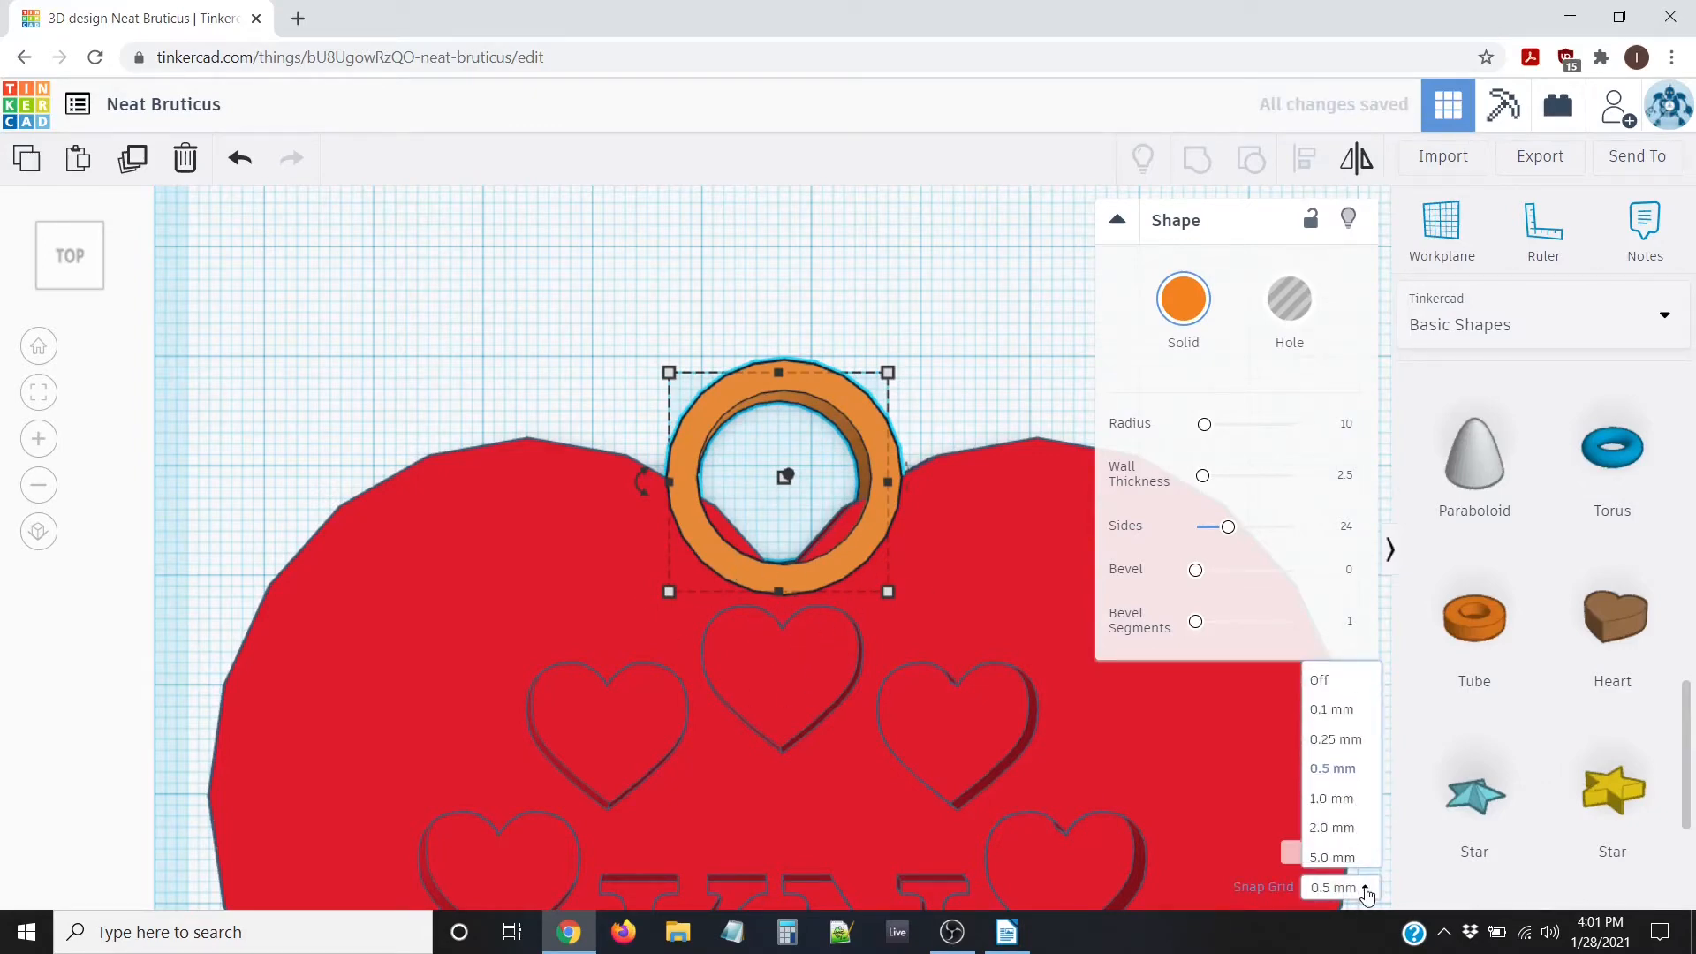
{"action": "left_click", "coordinate": [1344, 703]}
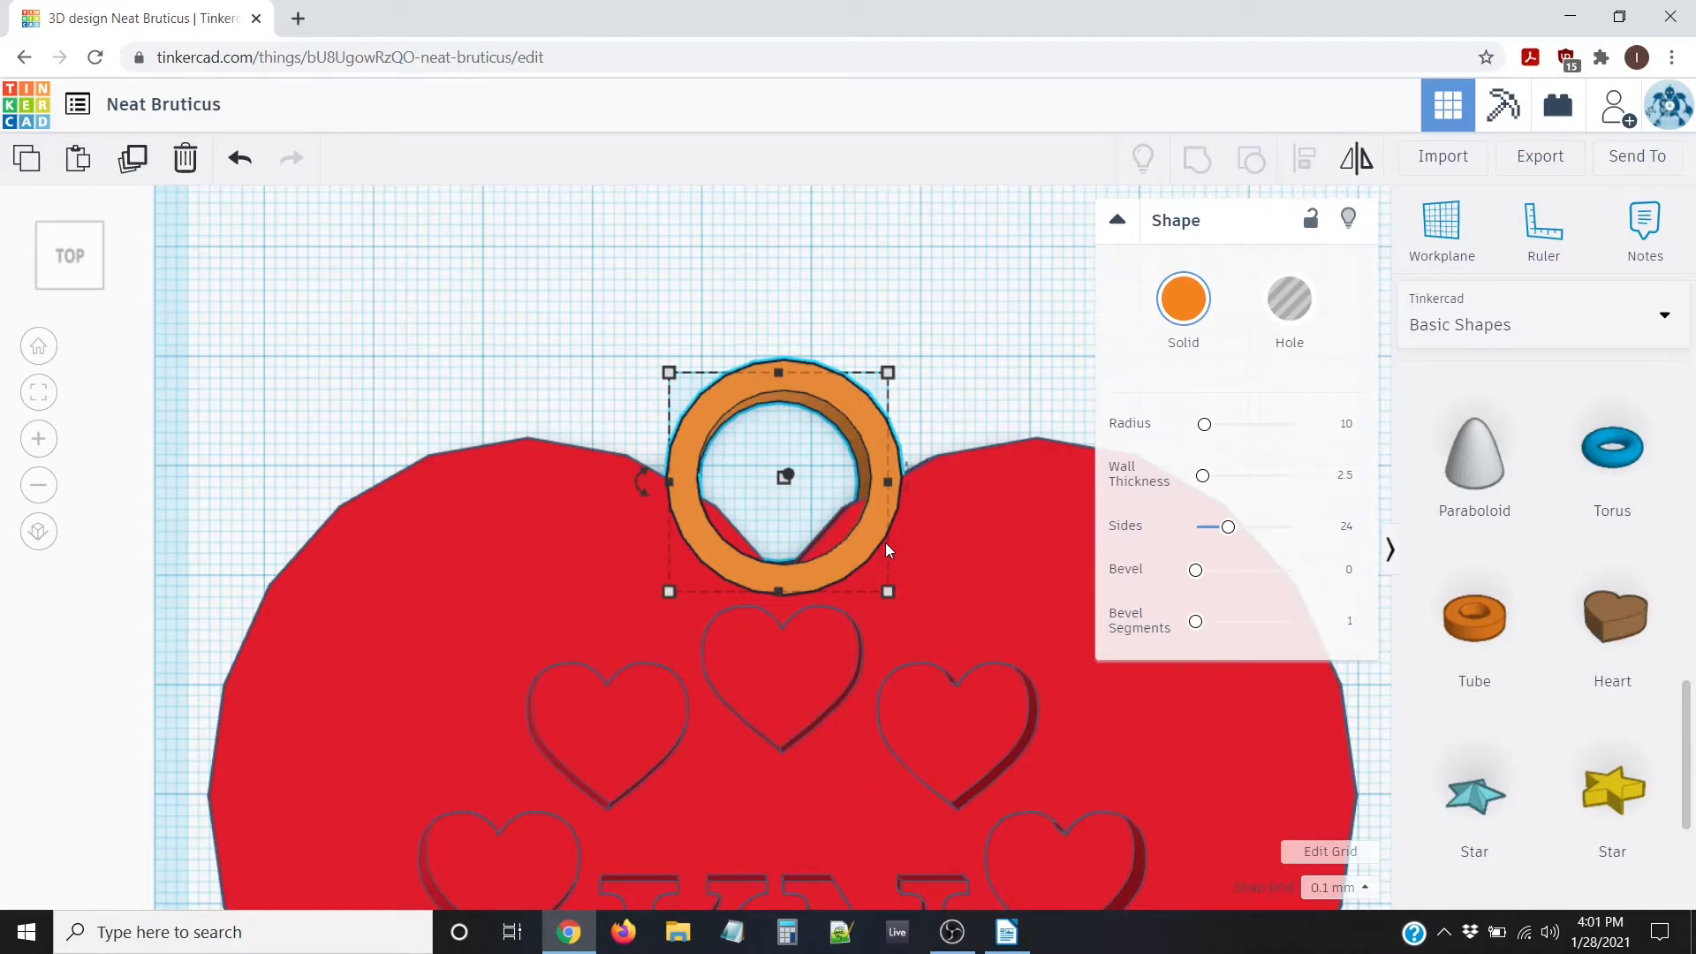
{"action": "key", "text": "Down"}
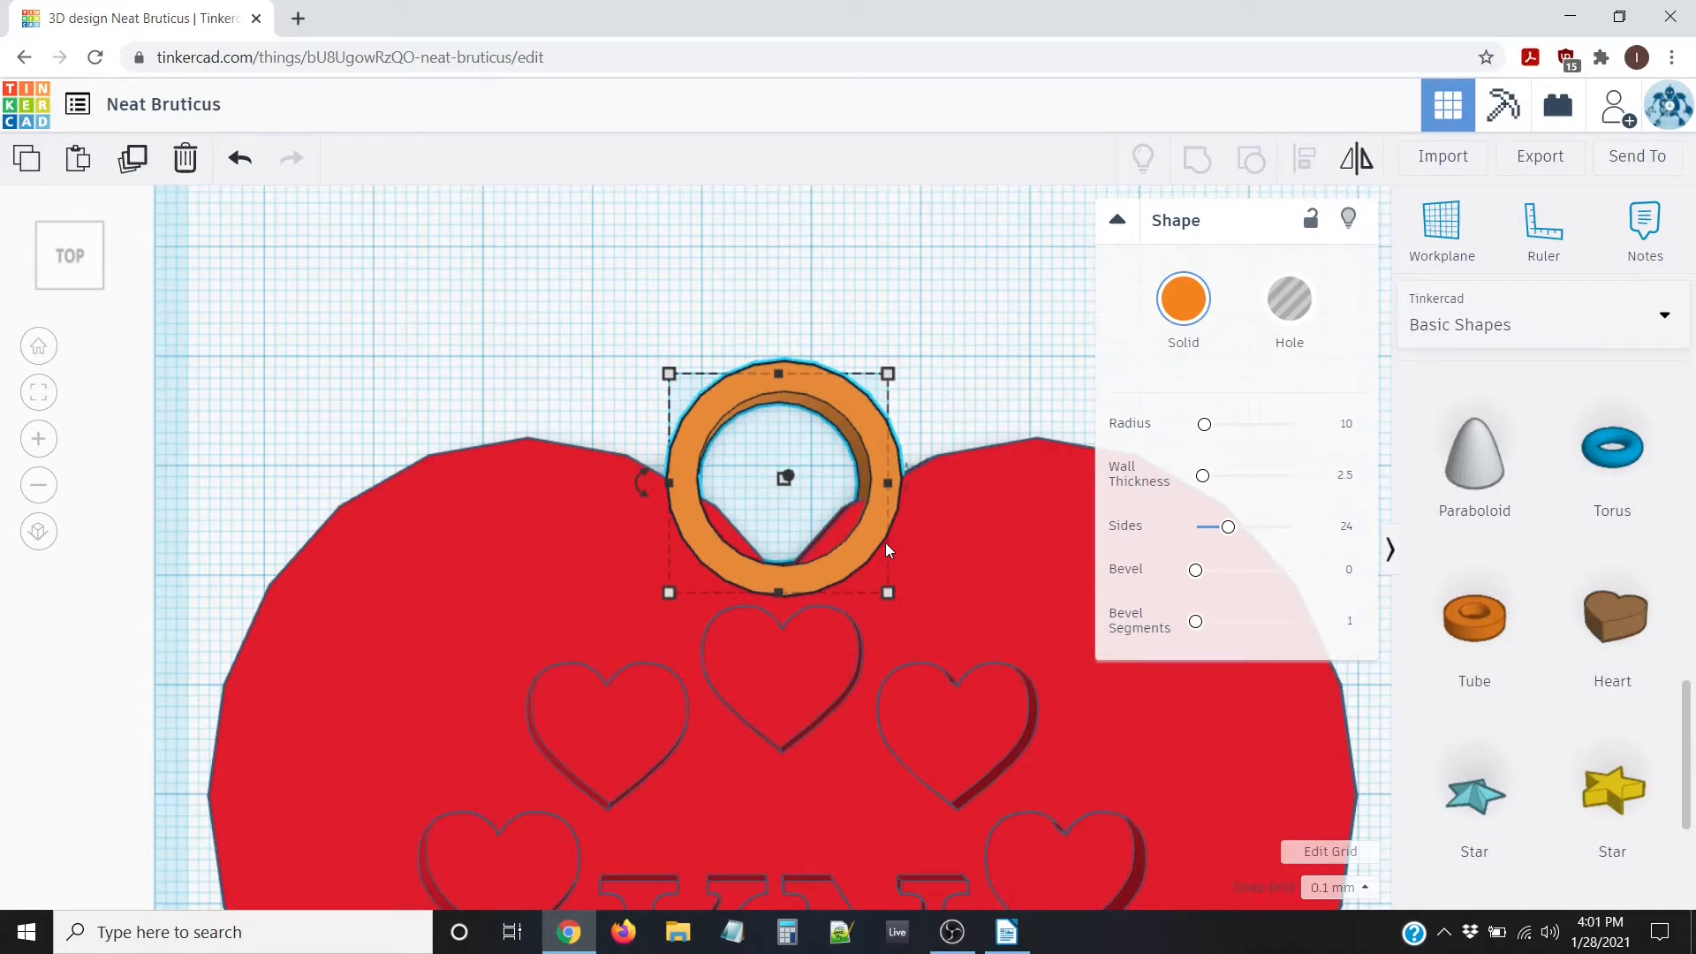
{"action": "key", "text": "Down"}
{"action": "key", "text": "Down"}
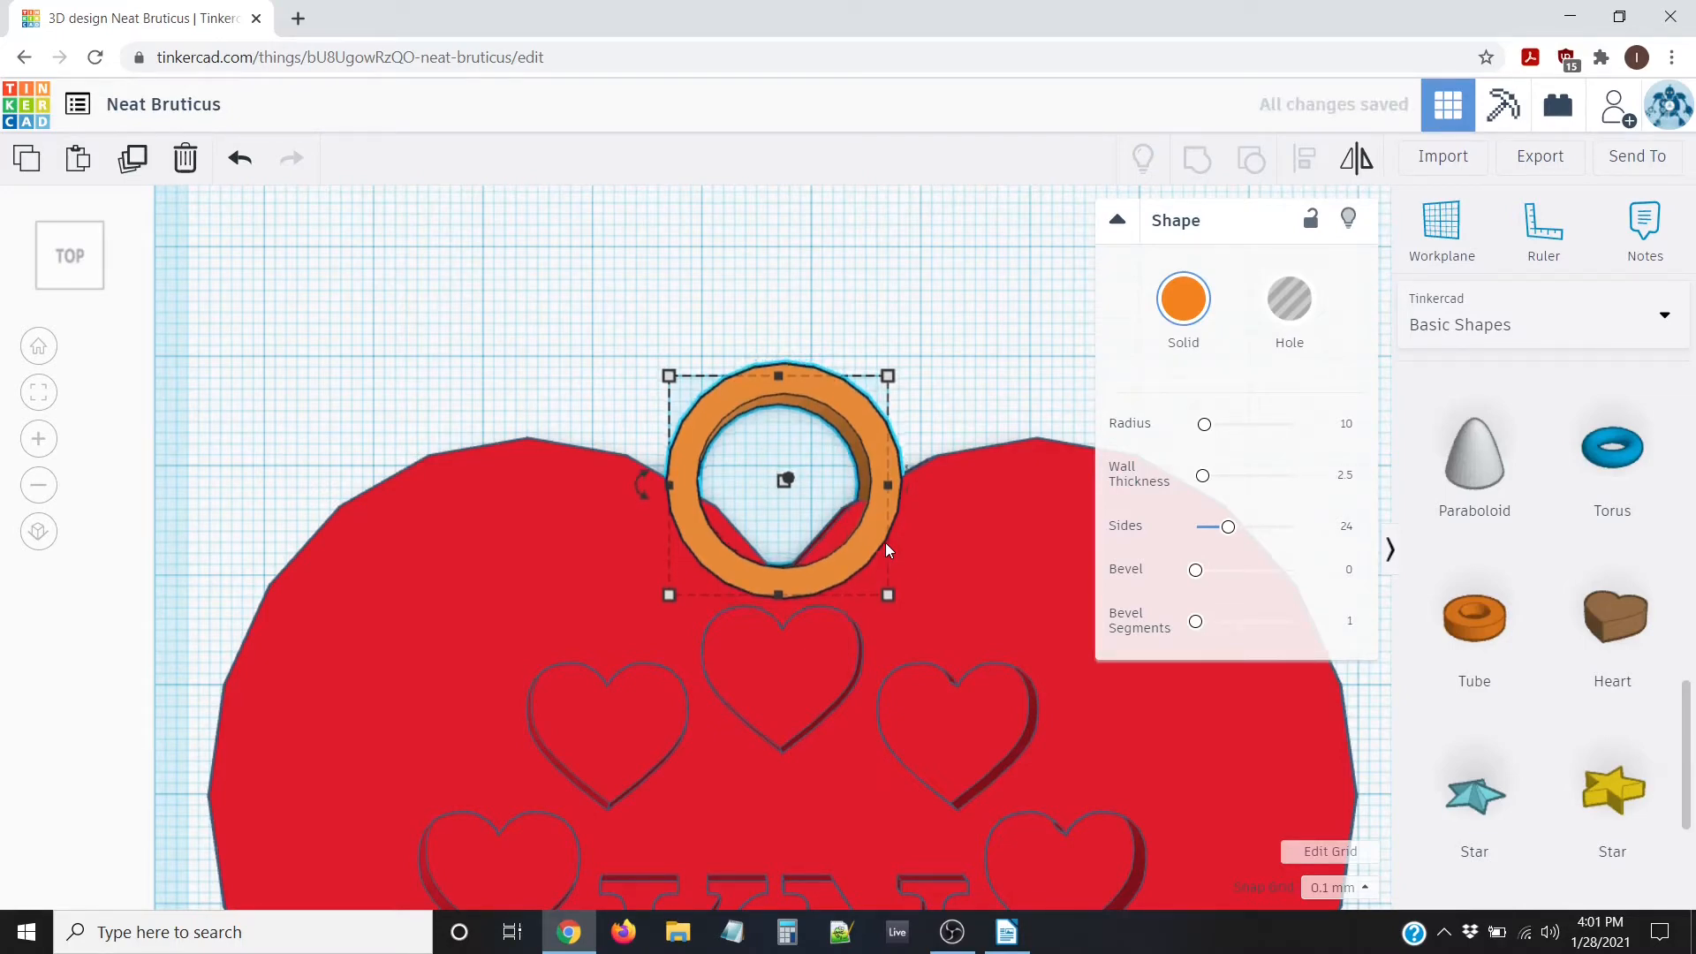
{"action": "key", "text": "Down"}
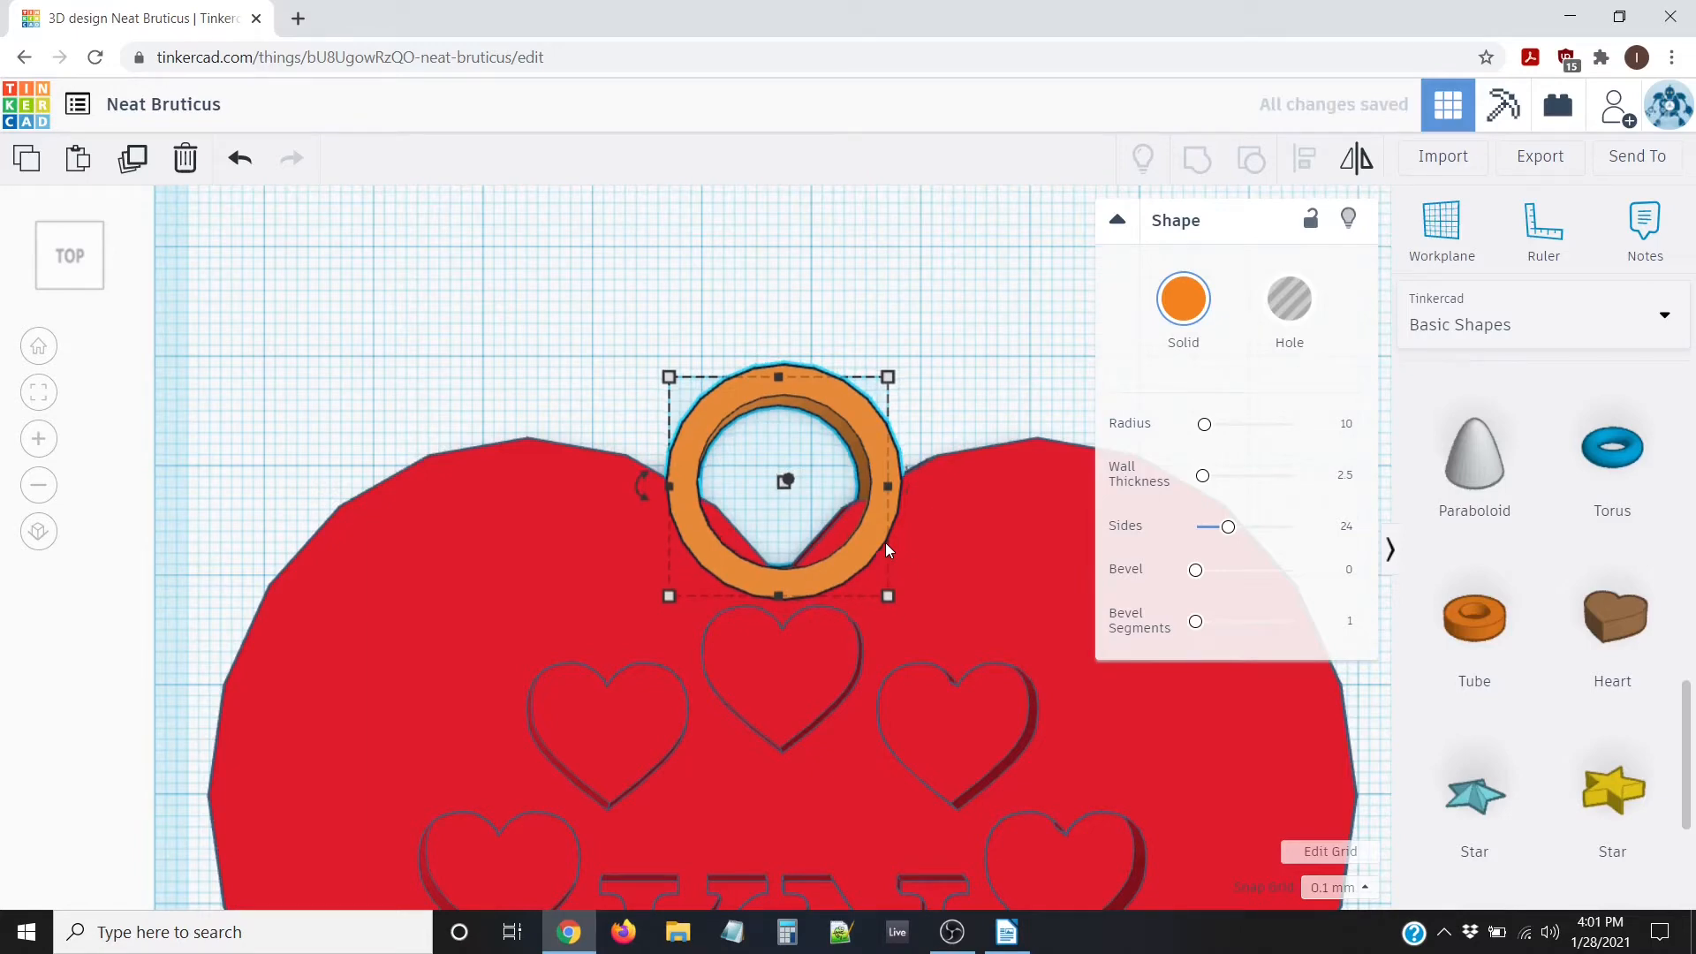
{"action": "key", "text": "Down"}
{"action": "key", "text": "Down"}
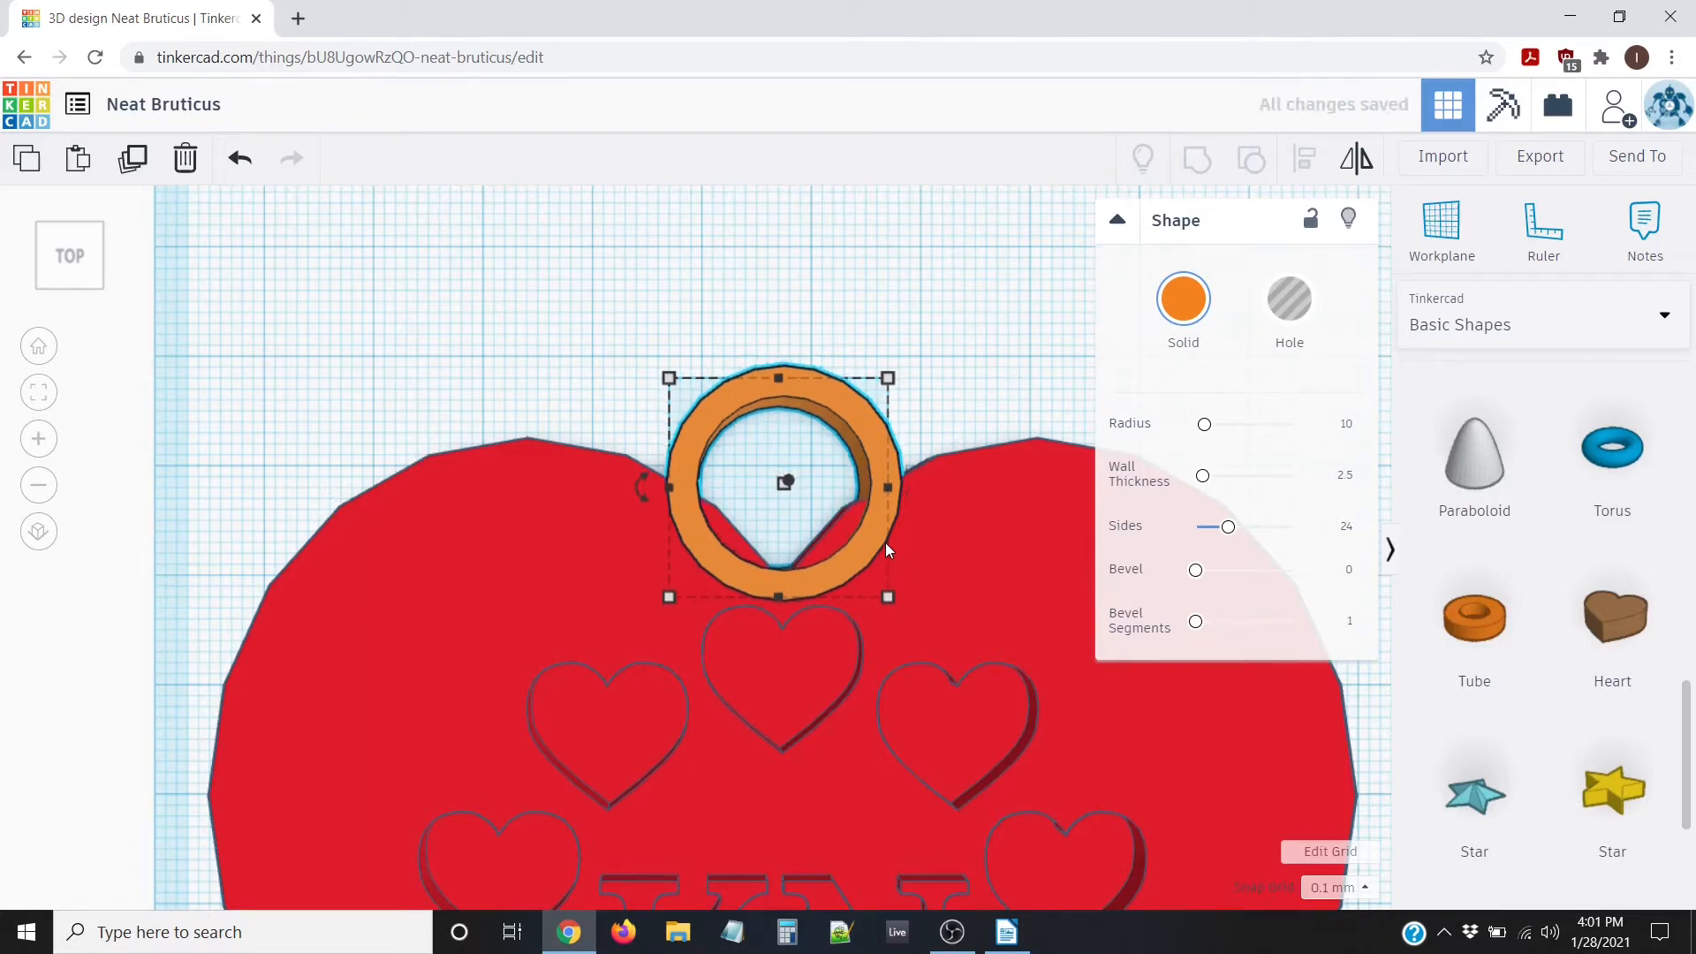
{"action": "key", "text": "Down"}
{"action": "key", "text": "Down"}
{"action": "key", "text": "Down"}
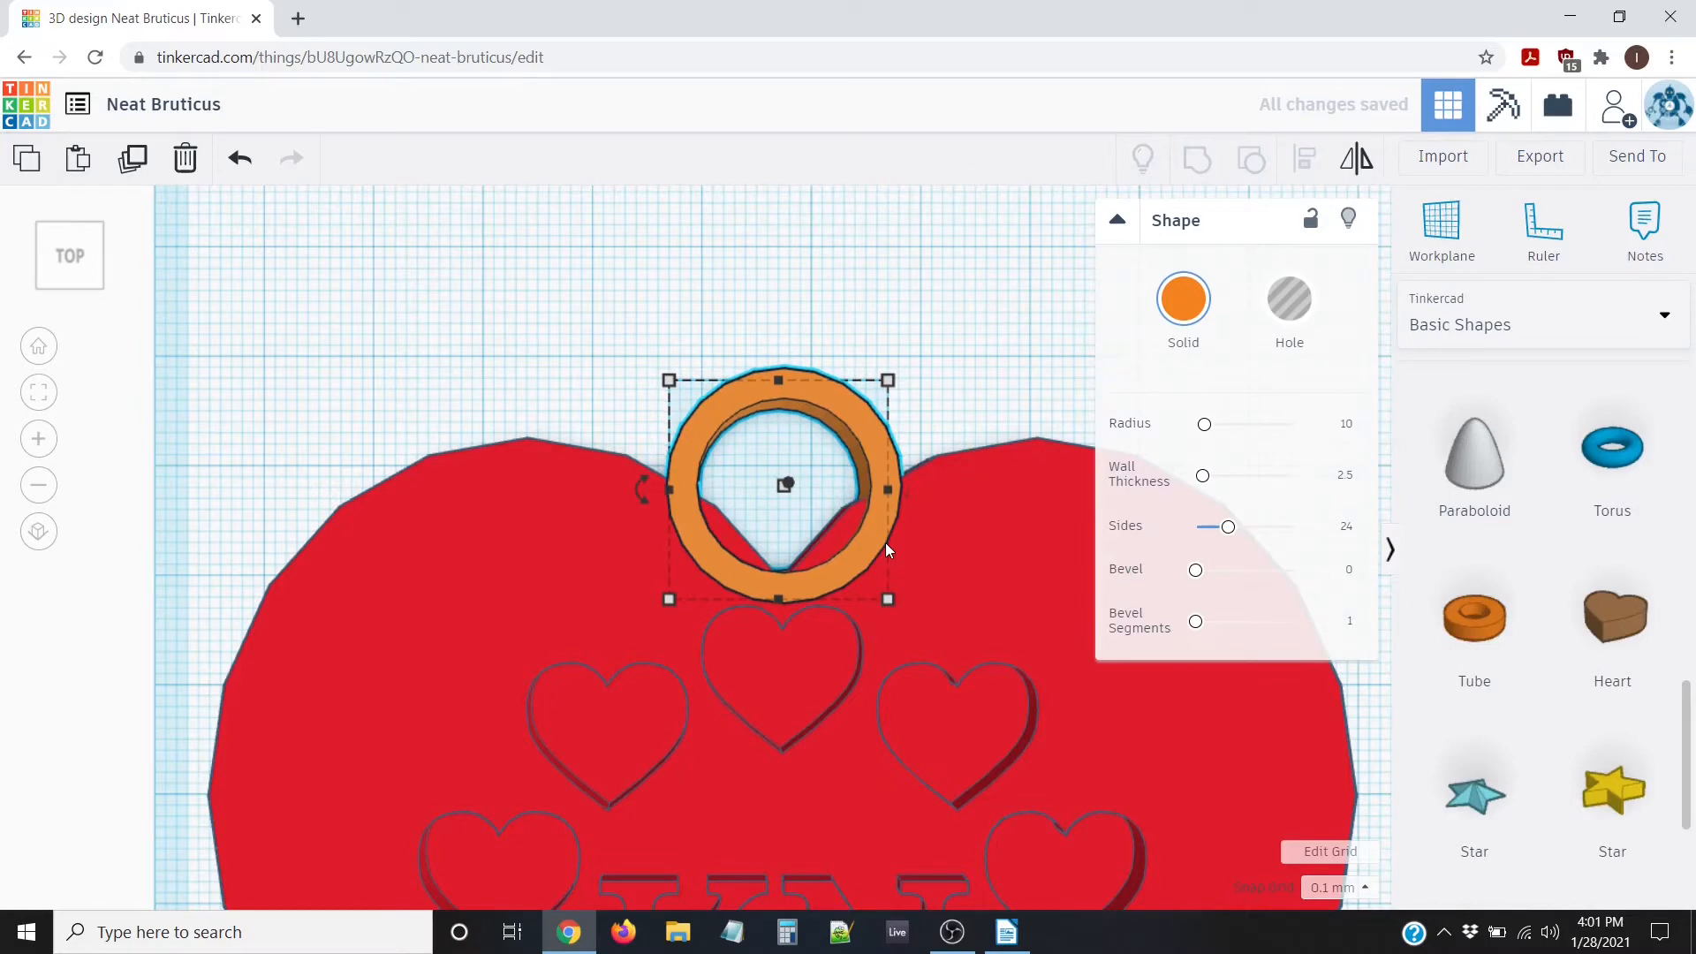
{"action": "key", "text": "Down"}
{"action": "key", "text": "Down"}
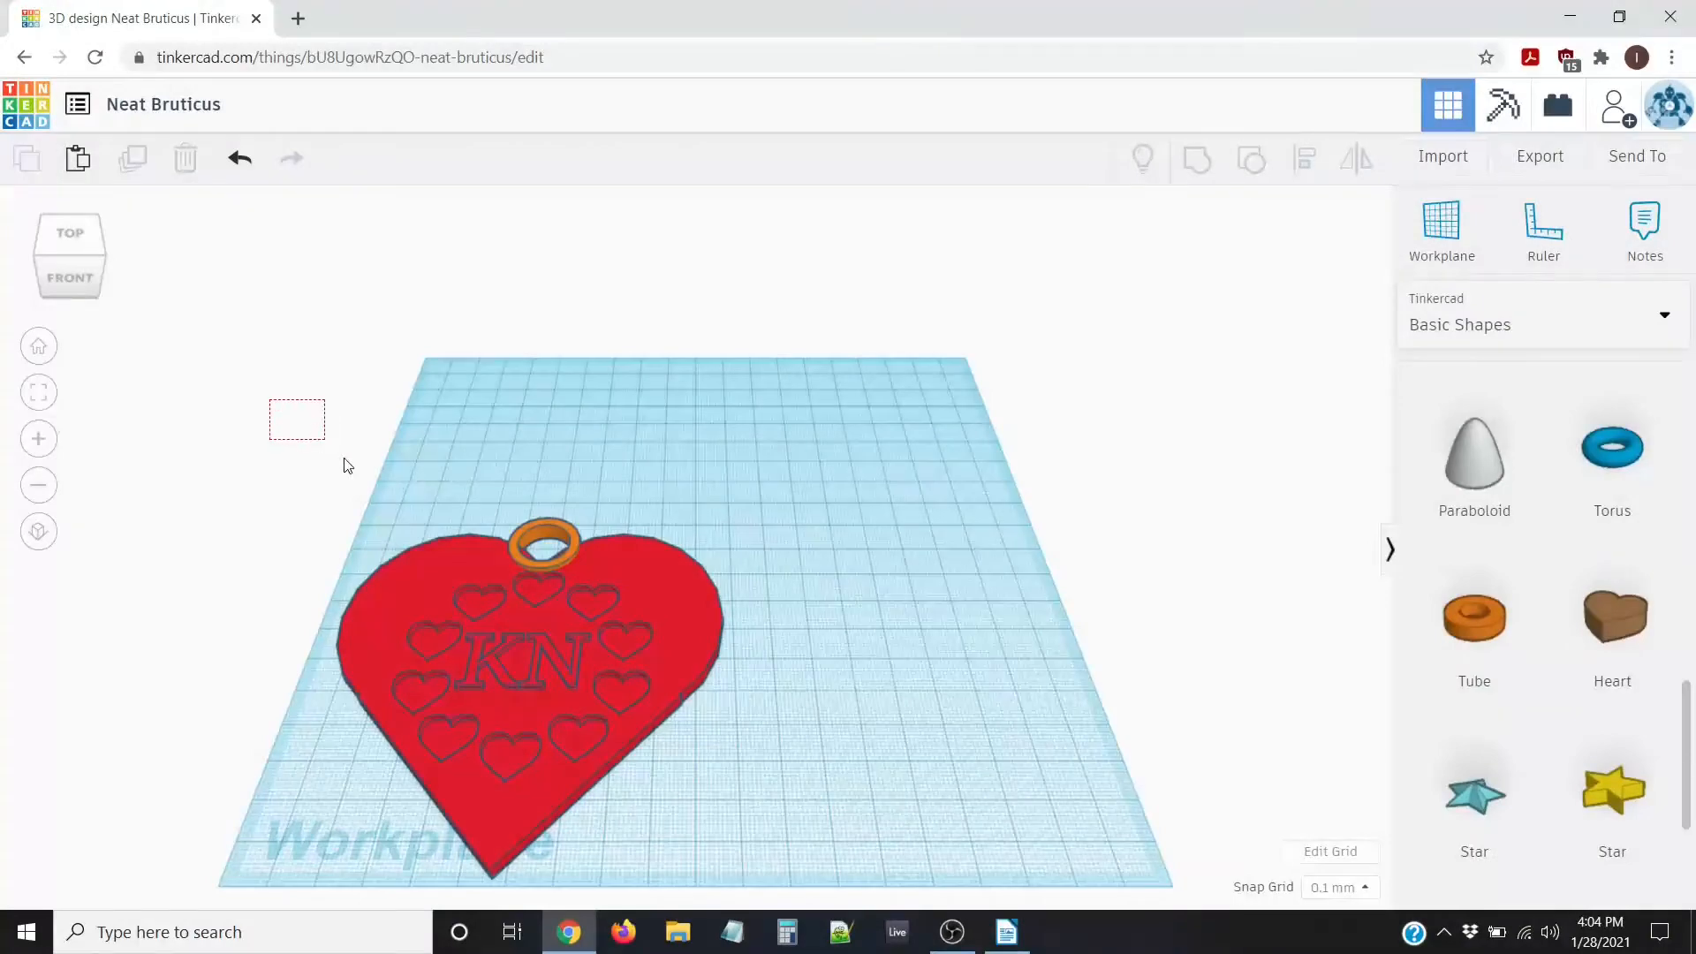
Group the heart and tube loop, inspect the merged piece, then undo the grouping
{"action": "left_click_drag", "start_coordinate": [347, 466], "coordinate": [820, 901]}
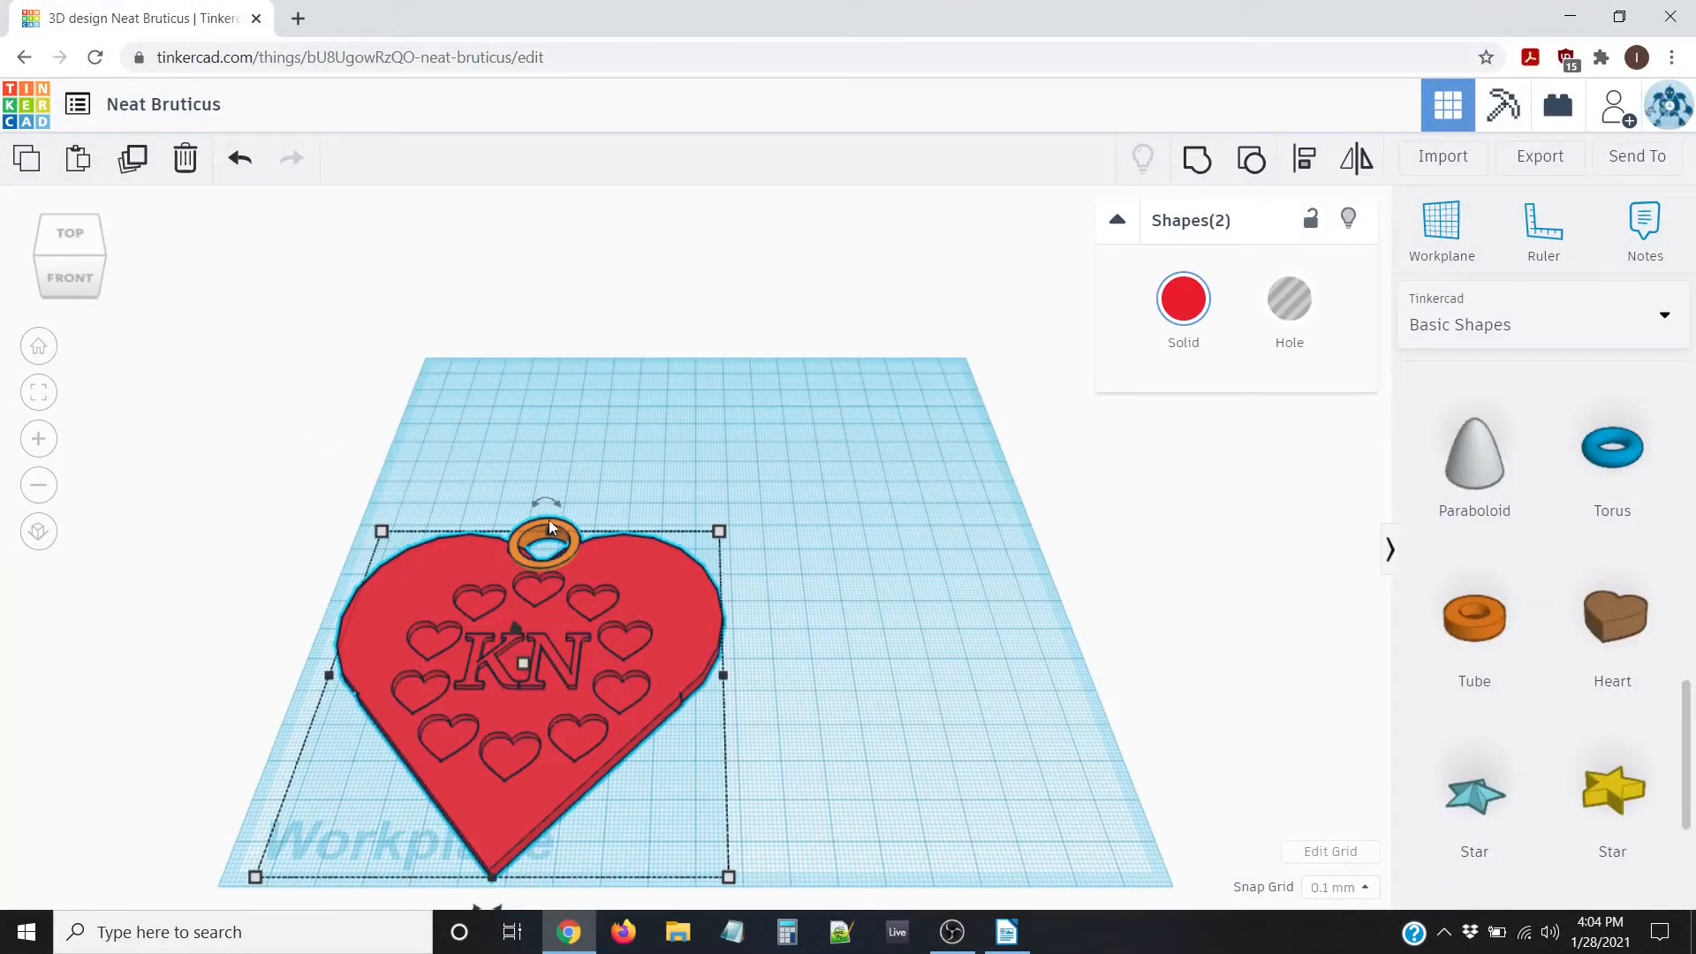
{"action": "left_click", "coordinate": [1196, 159]}
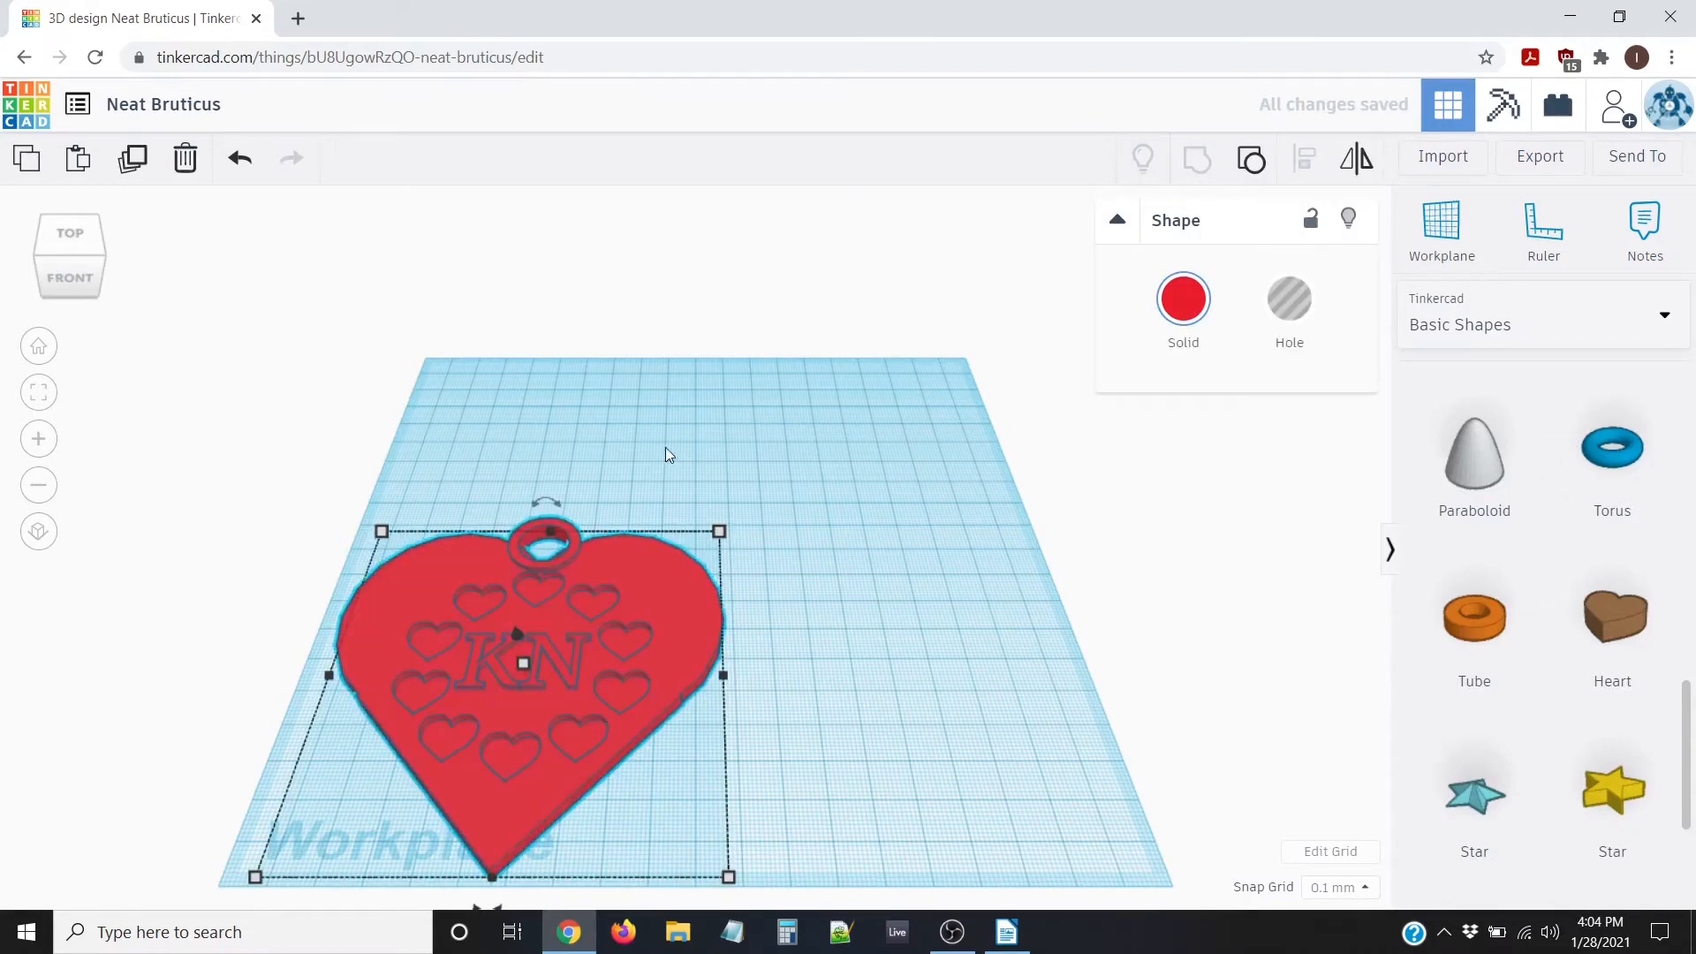
{"action": "left_click", "coordinate": [496, 459]}
{"action": "right_click_drag", "start_coordinate": [543, 481], "coordinate": [733, 325]}
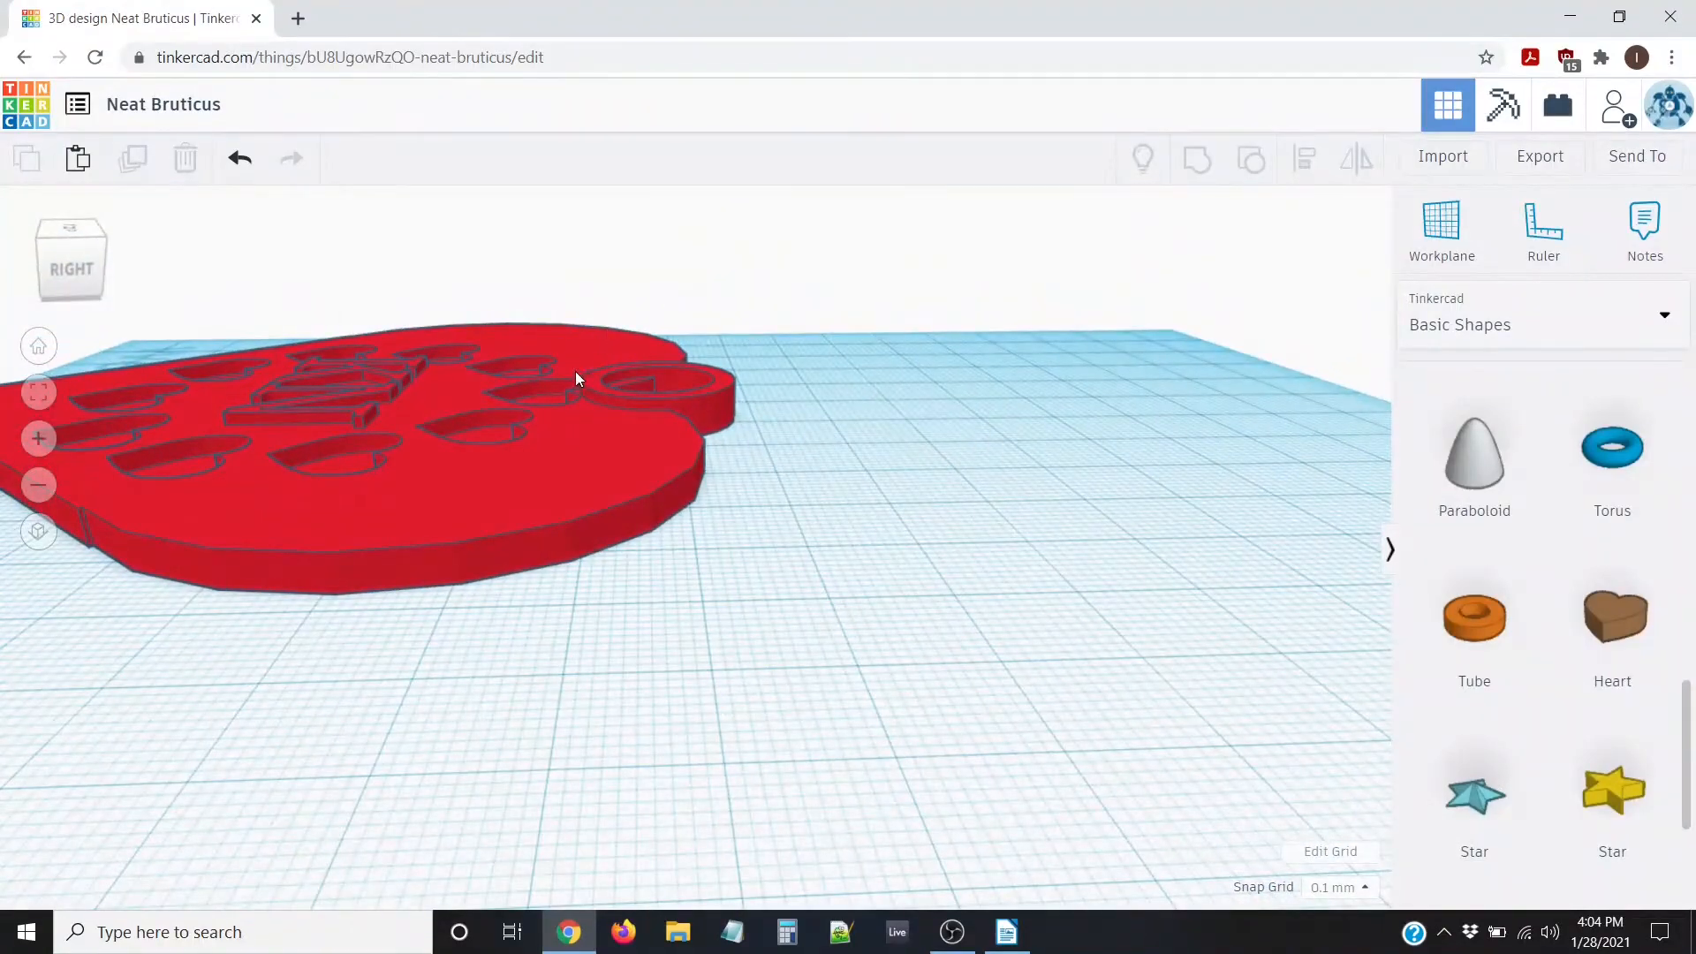
{"action": "right_click_drag", "start_coordinate": [618, 353], "coordinate": [355, 618]}
{"action": "scroll", "coordinate": [335, 613], "scroll_direction": "down", "scroll_amount": 5}
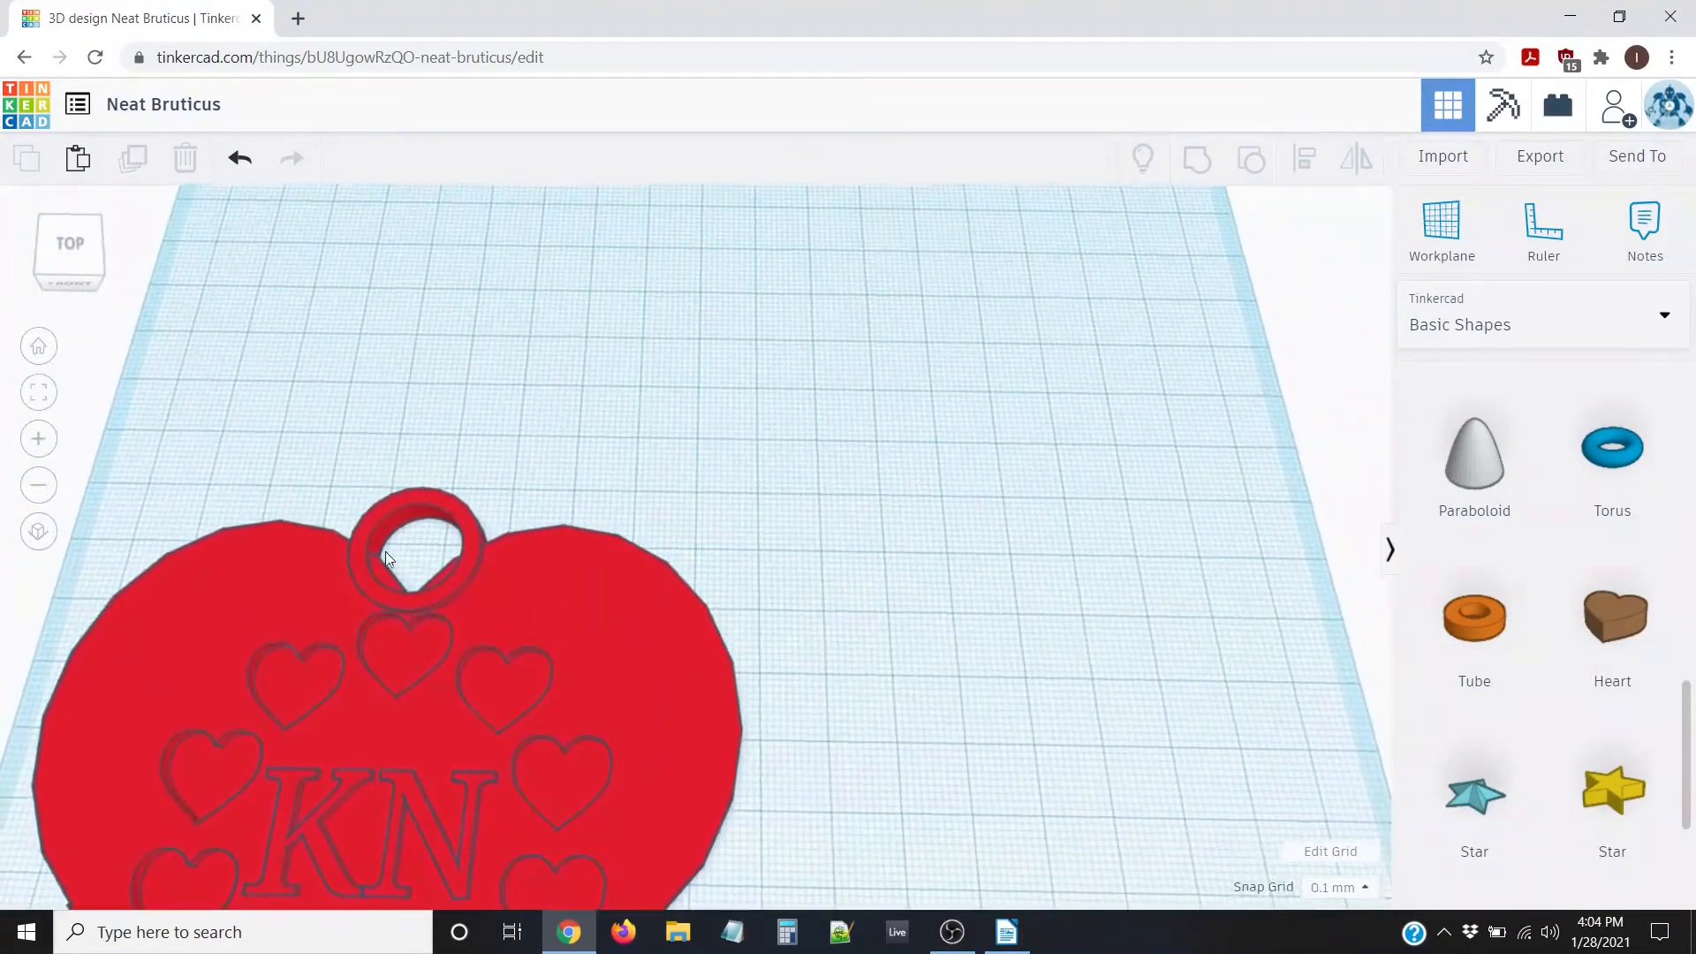
{"action": "scroll", "coordinate": [409, 594], "scroll_direction": "down", "scroll_amount": 2}
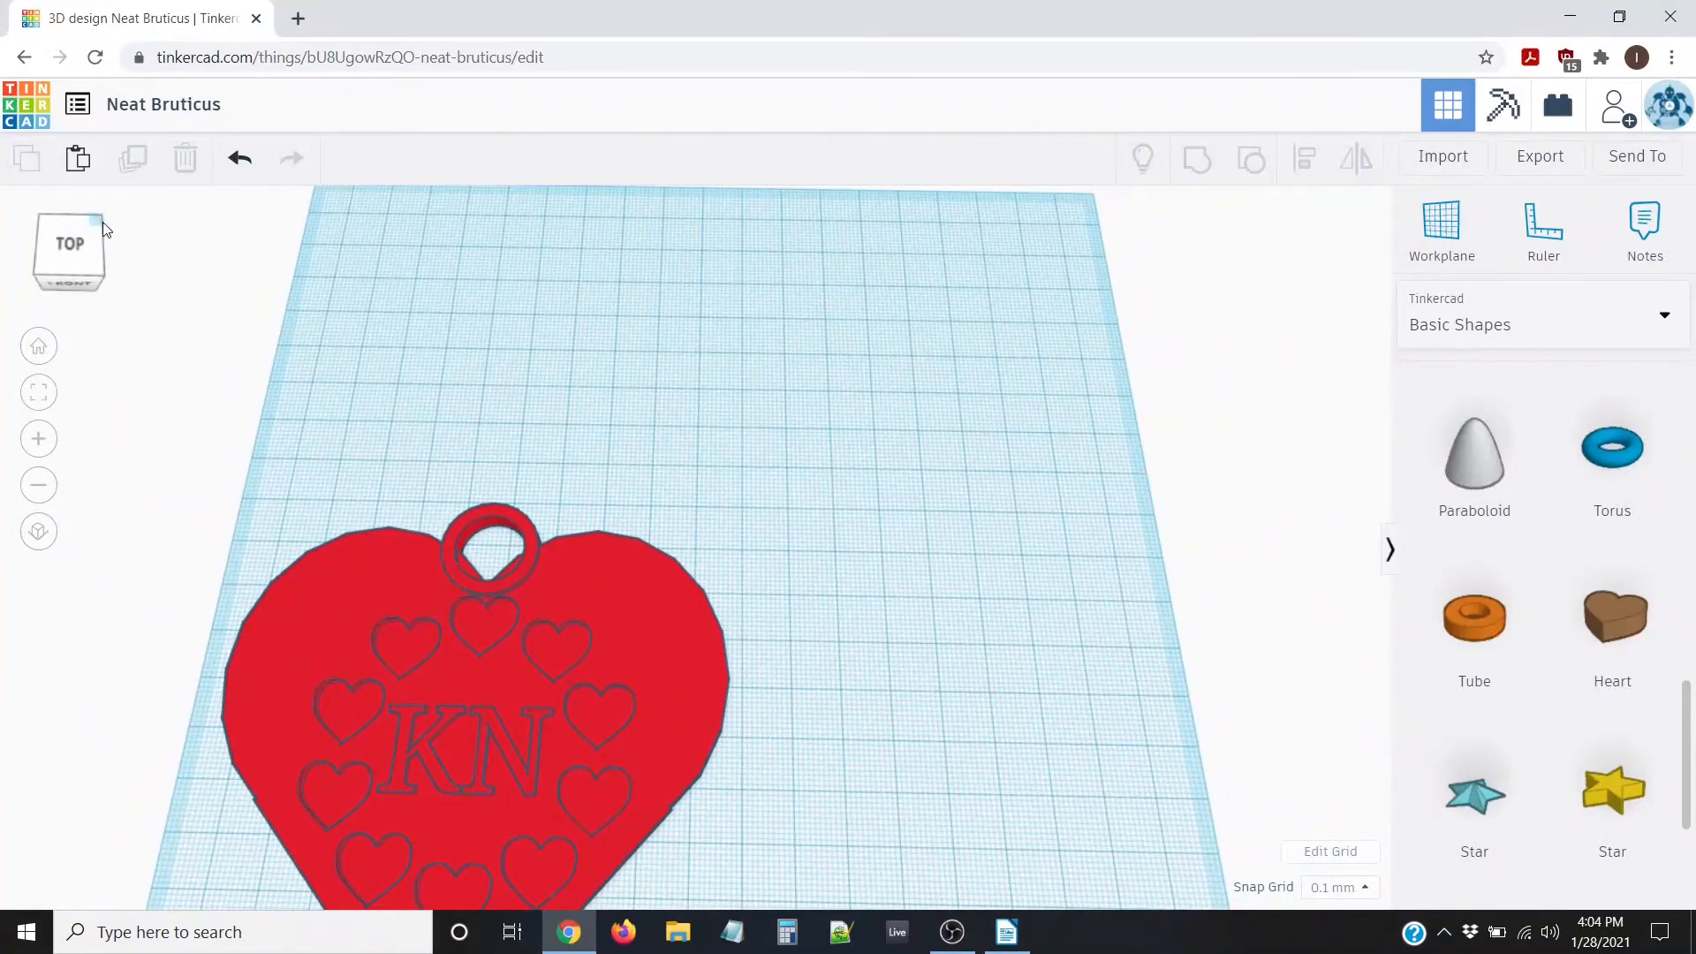
{"action": "left_click", "coordinate": [241, 159]}
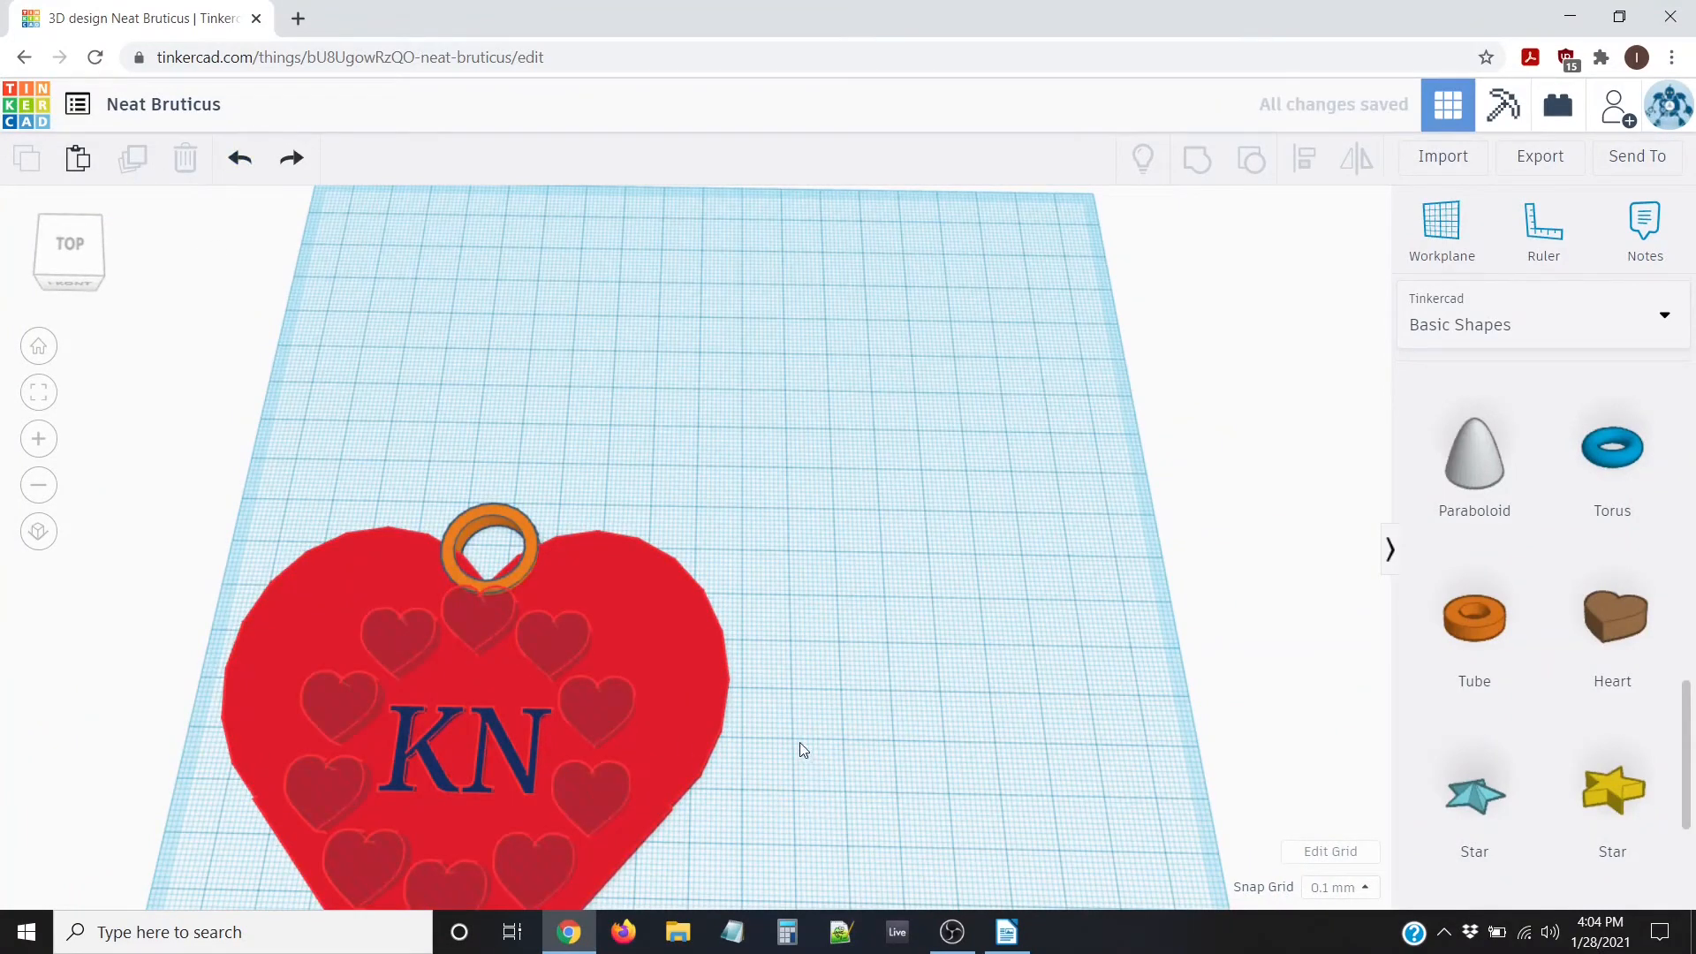
Change the tube loop's height from 5.00 to 2.5
{"action": "scroll", "coordinate": [583, 568], "scroll_direction": "up", "scroll_amount": 3}
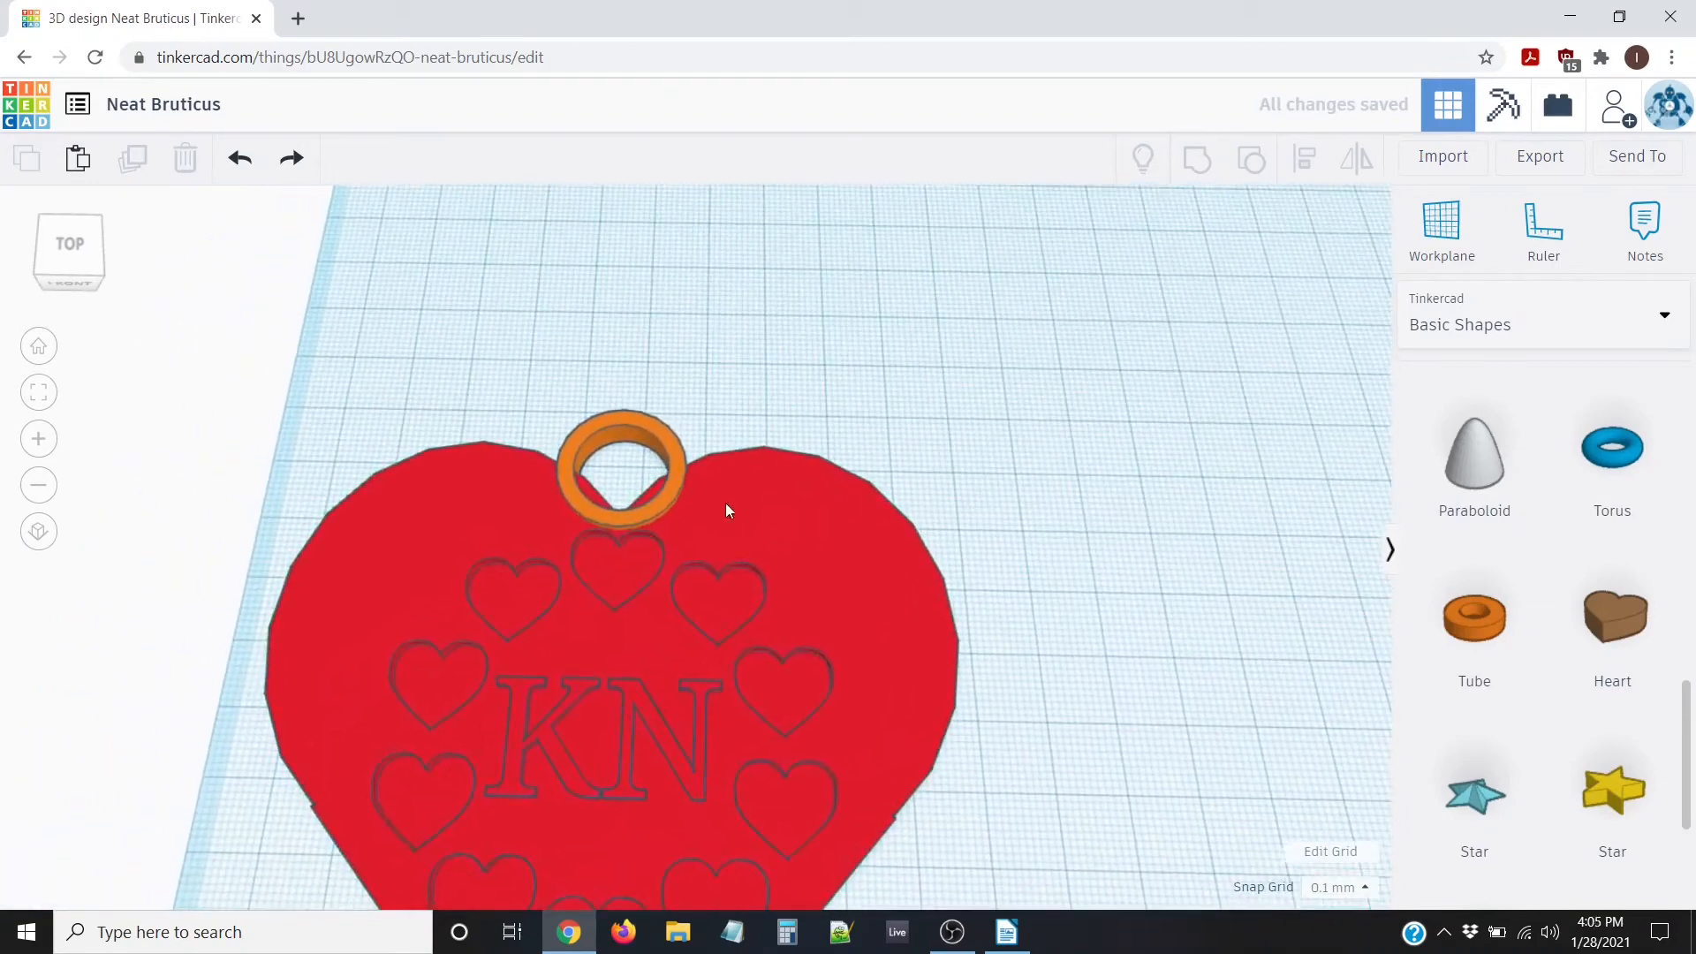
{"action": "right_click_drag", "start_coordinate": [724, 501], "coordinate": [719, 480]}
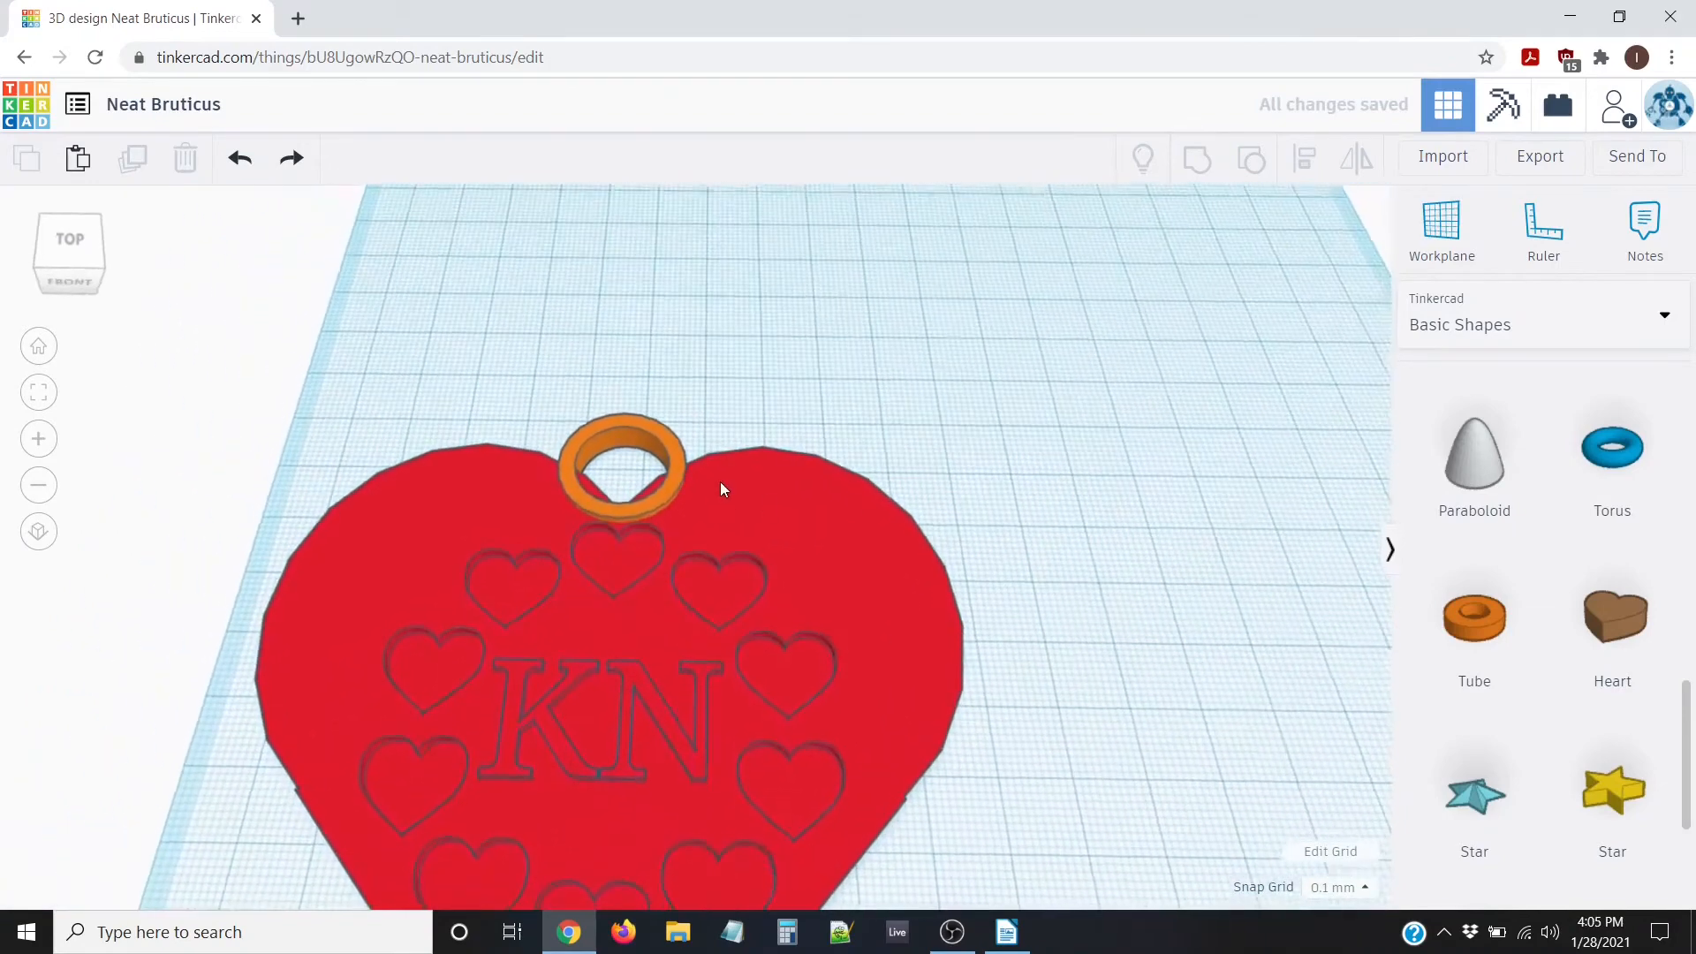
{"action": "left_click", "coordinate": [617, 424]}
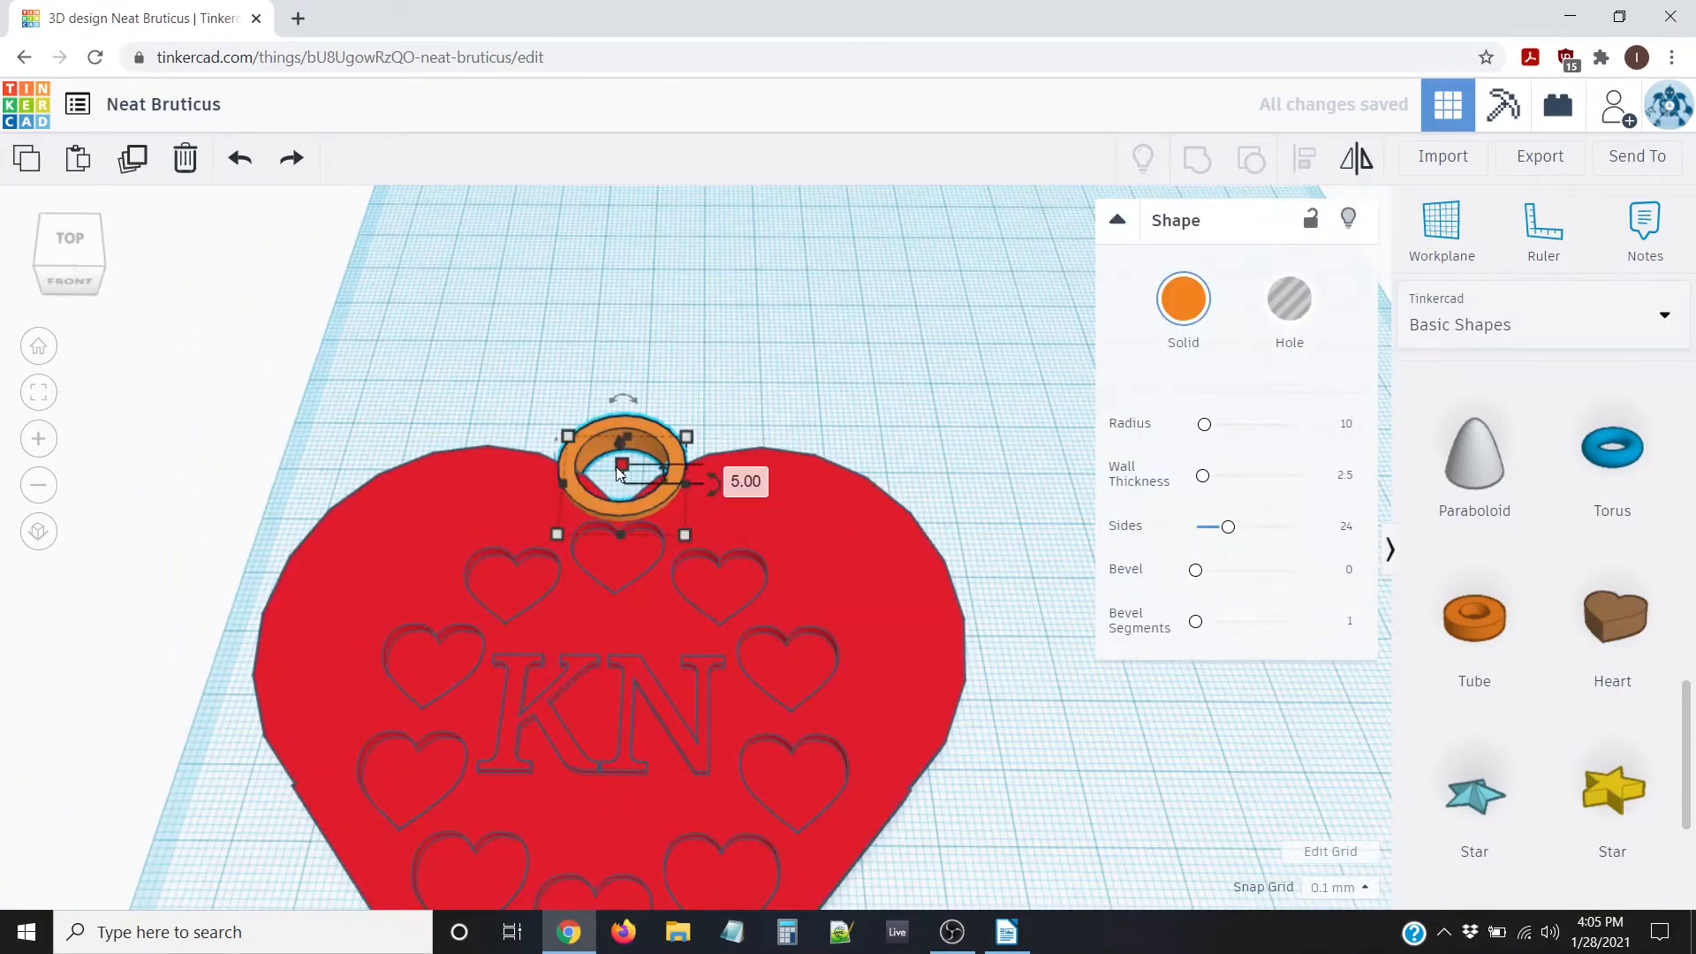
{"action": "right_click_drag", "start_coordinate": [924, 564], "coordinate": [916, 517]}
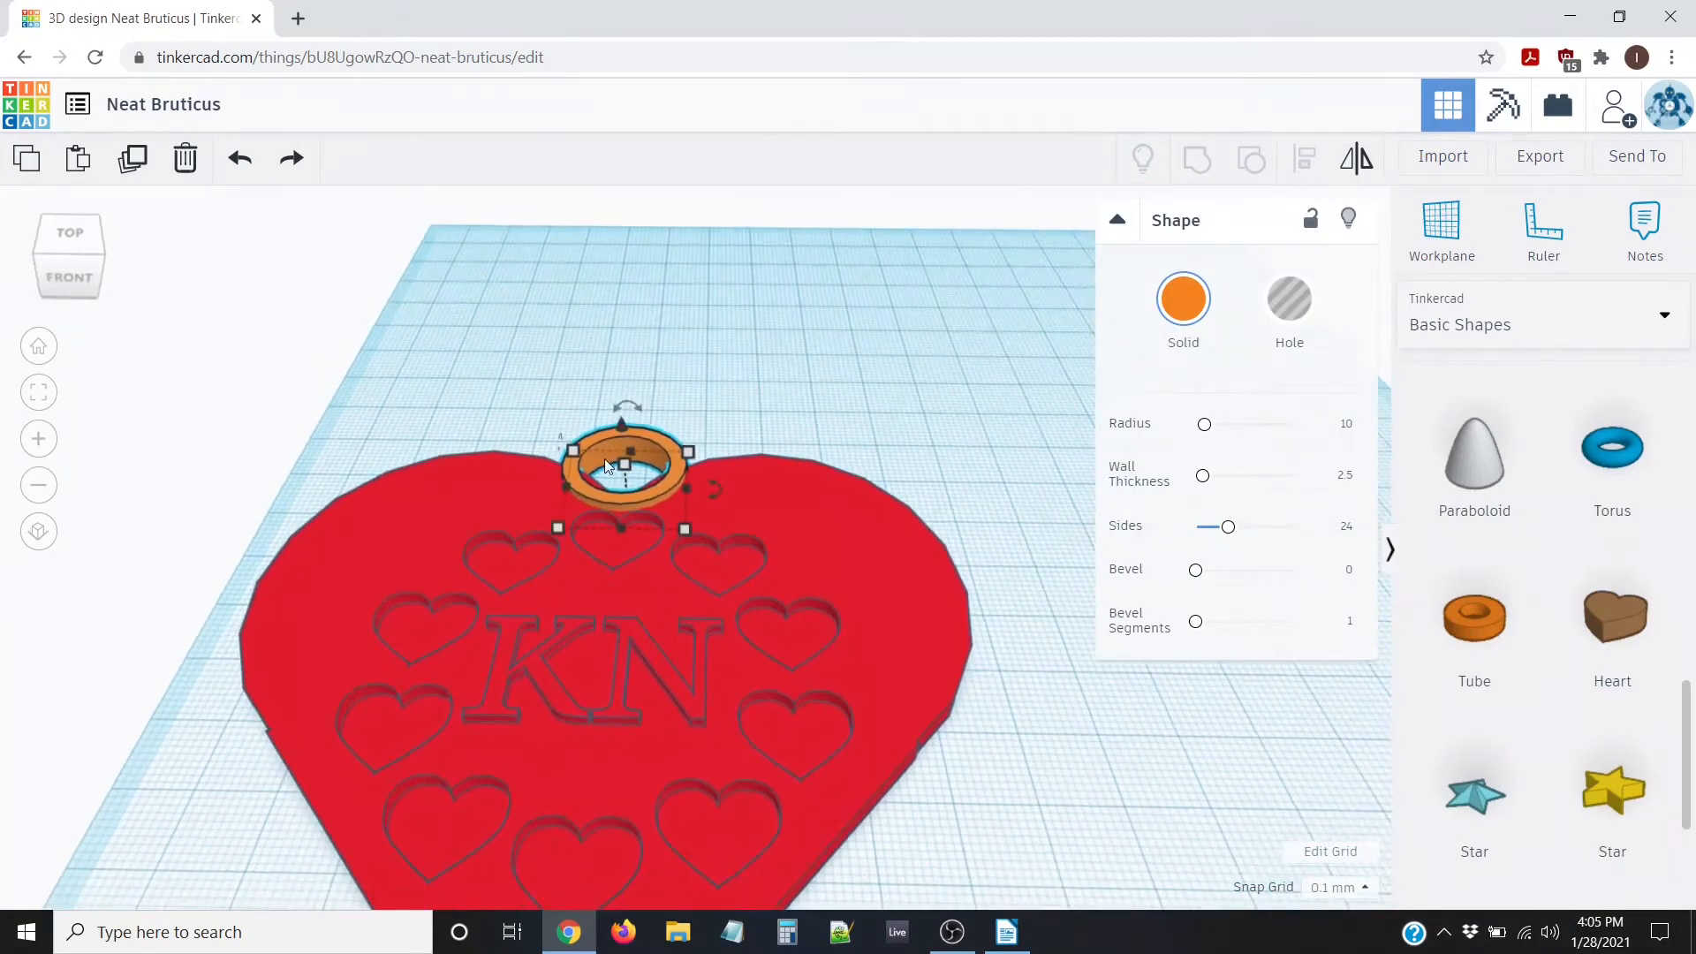
{"action": "left_click", "coordinate": [726, 474]}
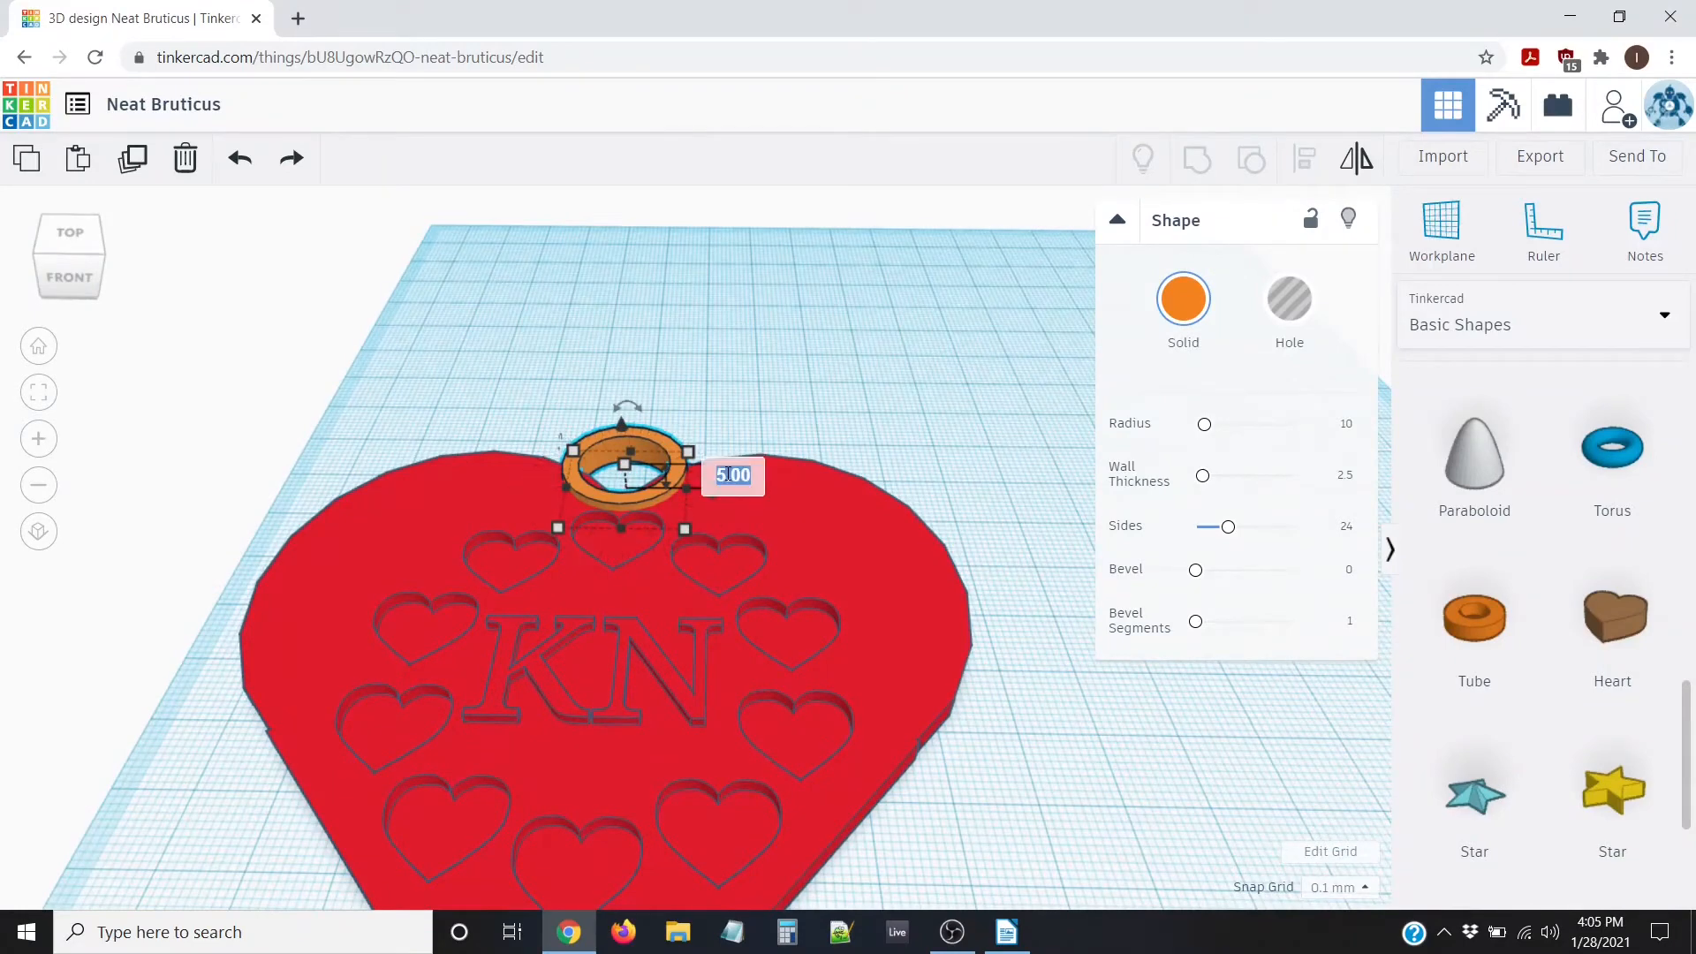
{"action": "type", "text": "2.5"}
{"action": "key", "text": "Return"}
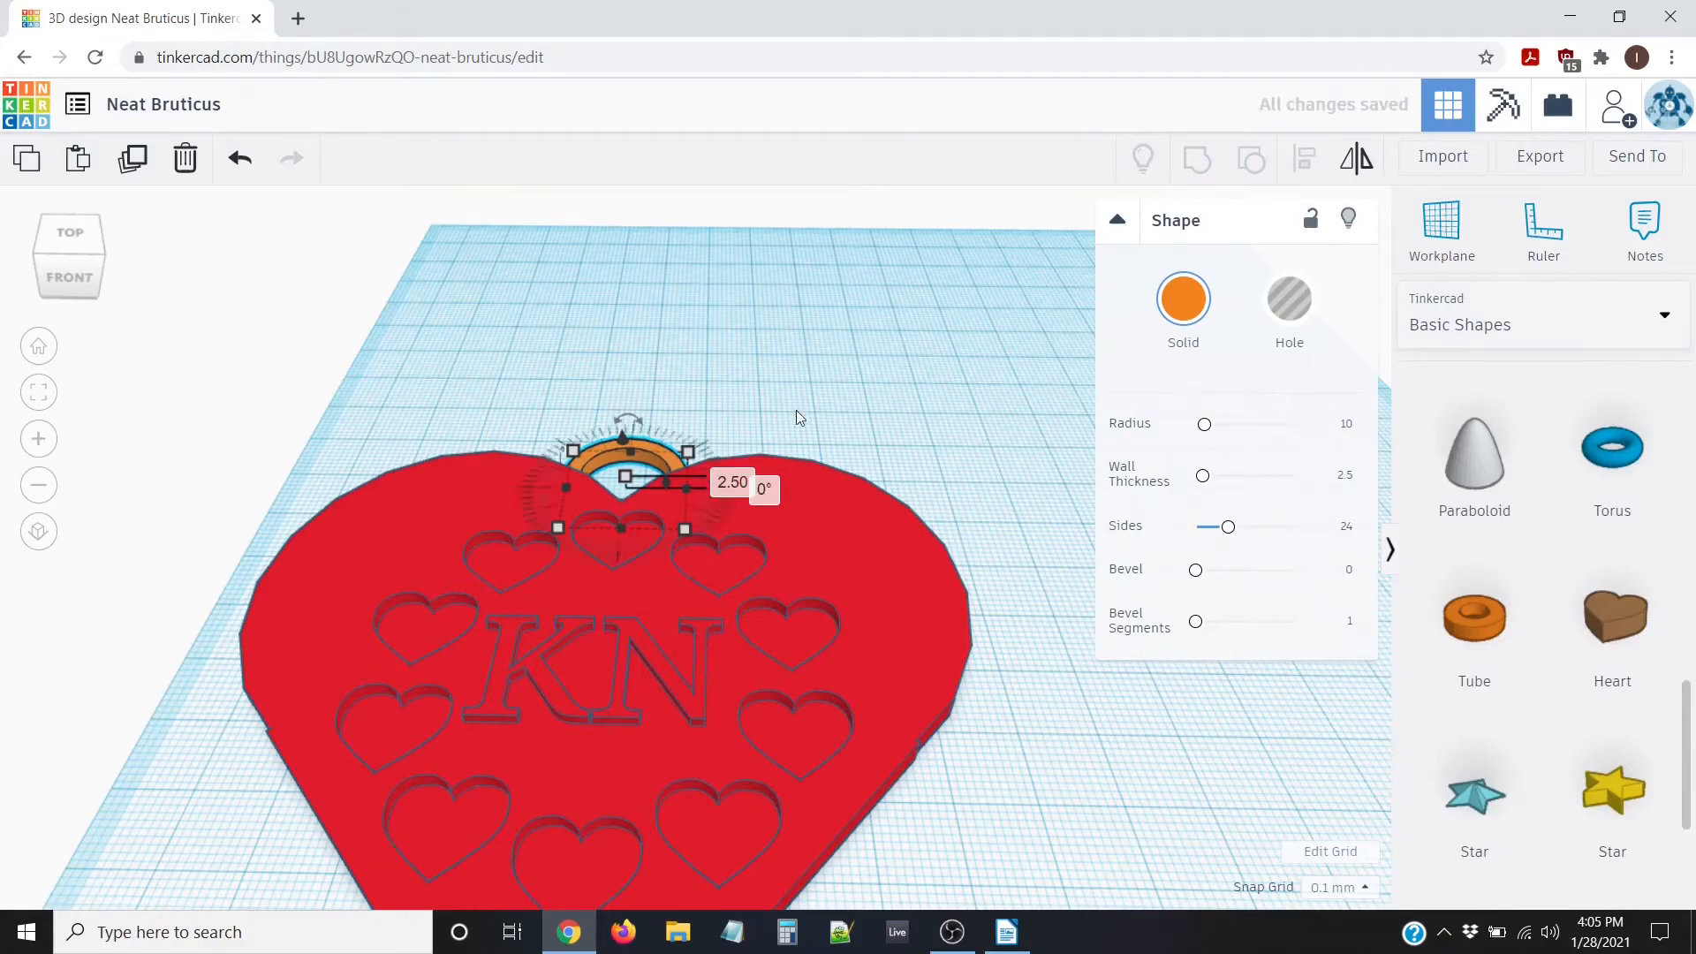
Group the heart and tube loop into a single red pendant
{"action": "right_click_drag", "start_coordinate": [703, 406], "coordinate": [379, 359]}
{"action": "left_click_drag", "start_coordinate": [379, 360], "coordinate": [987, 913]}
{"action": "left_click", "coordinate": [1198, 159]}
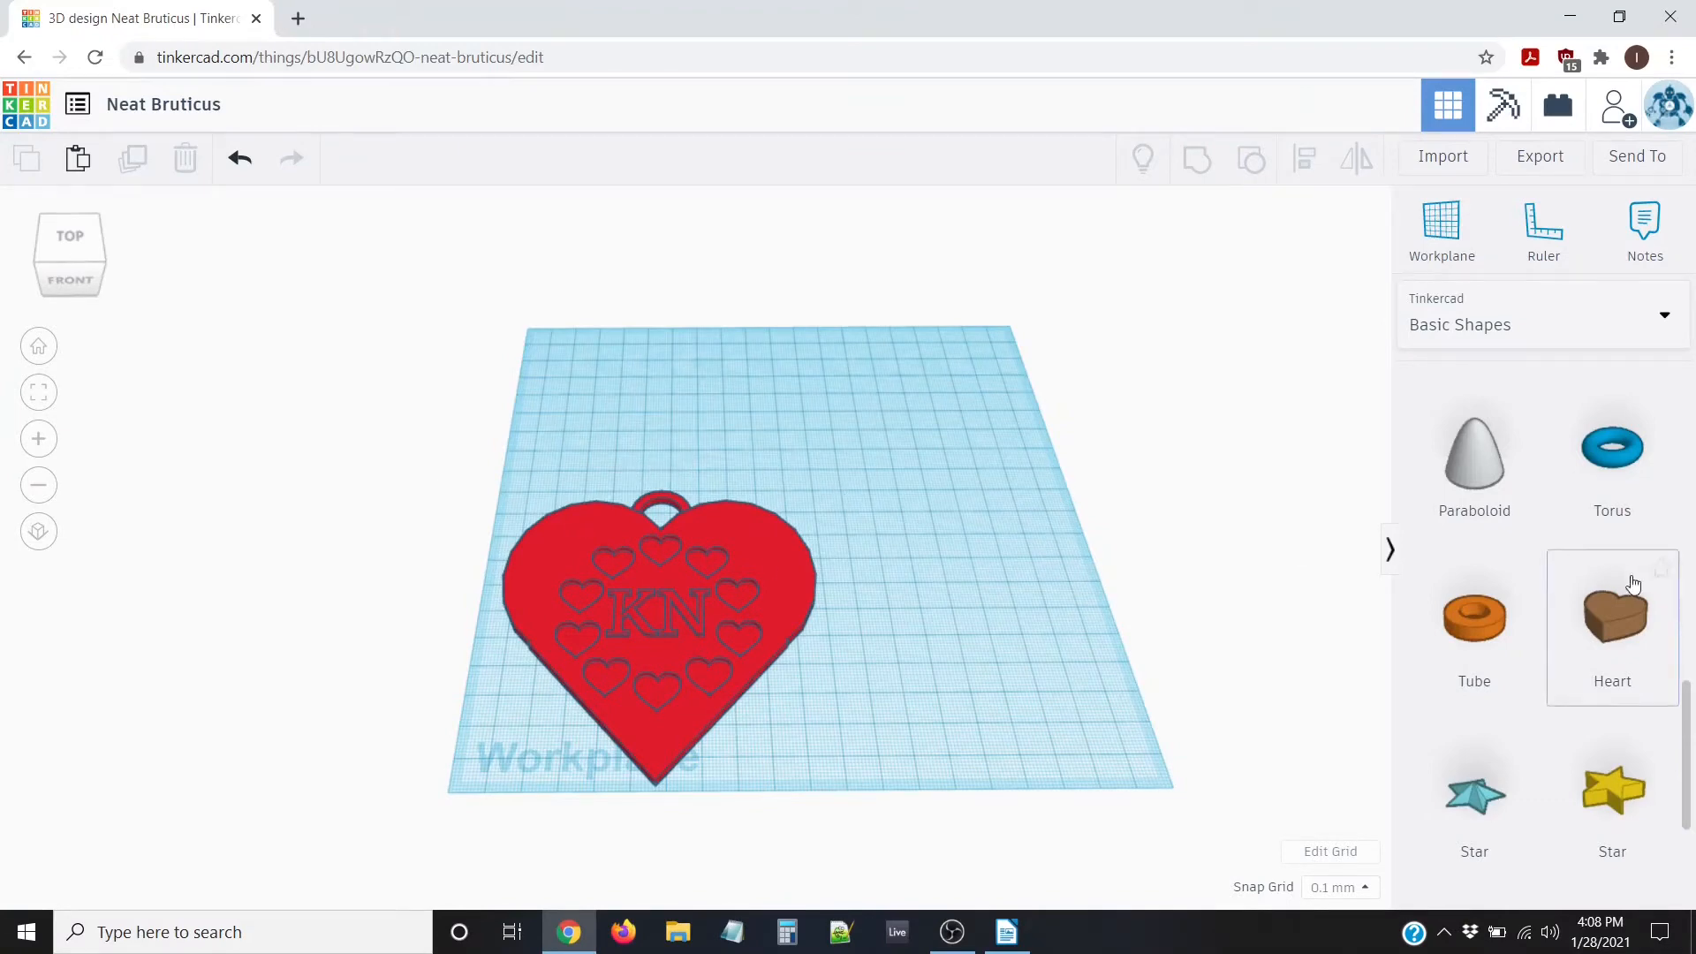
{"action": "scroll", "coordinate": [1612, 610], "scroll_direction": "up", "scroll_amount": 10}
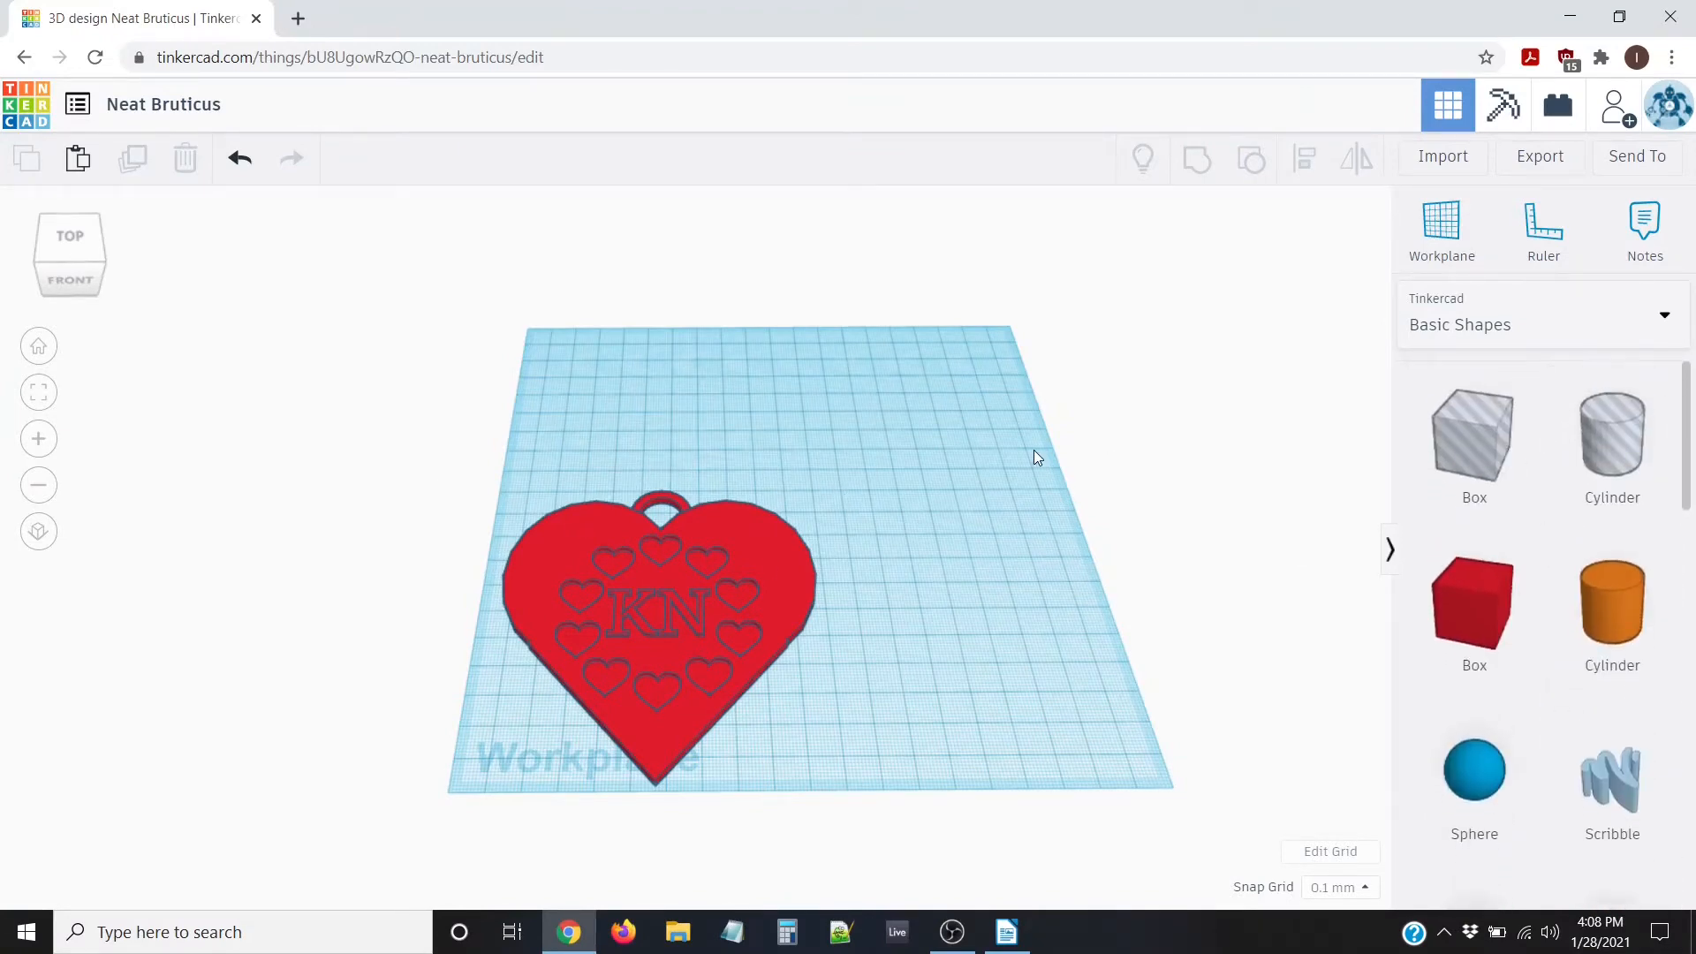
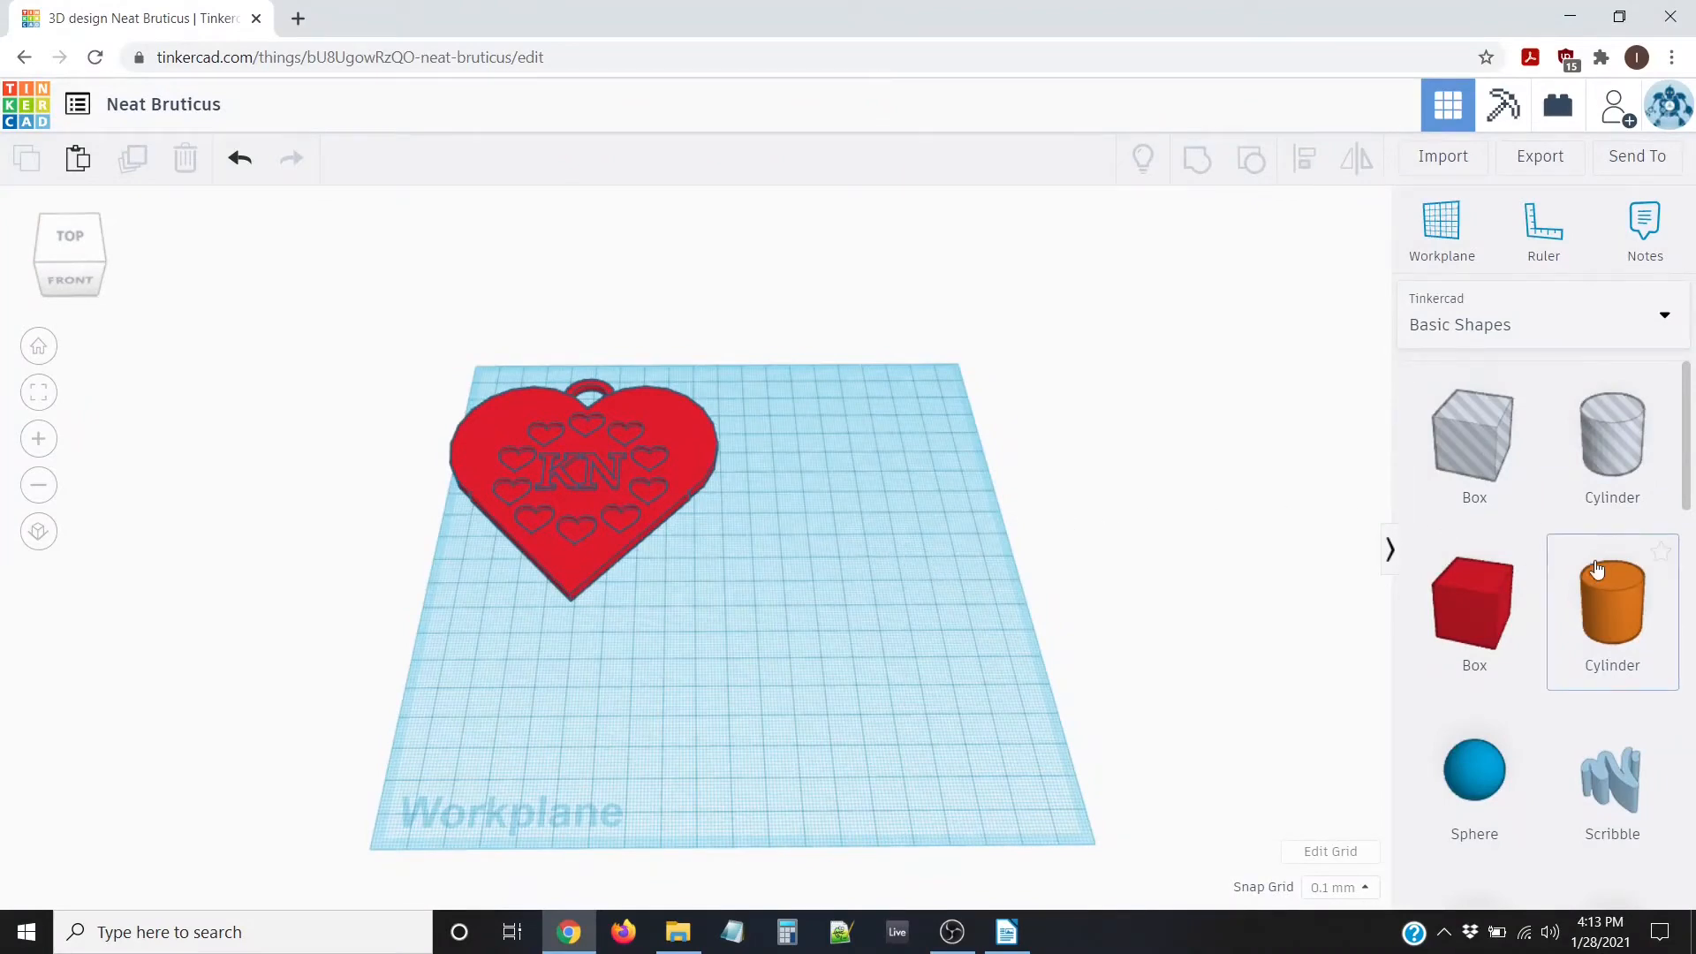
Place a new heart shape beside the red pendant and size it 75 by 75 mm
{"action": "scroll", "coordinate": [1597, 570], "scroll_direction": "down", "scroll_amount": 2}
{"action": "scroll", "coordinate": [1521, 424], "scroll_direction": "up", "scroll_amount": 2}
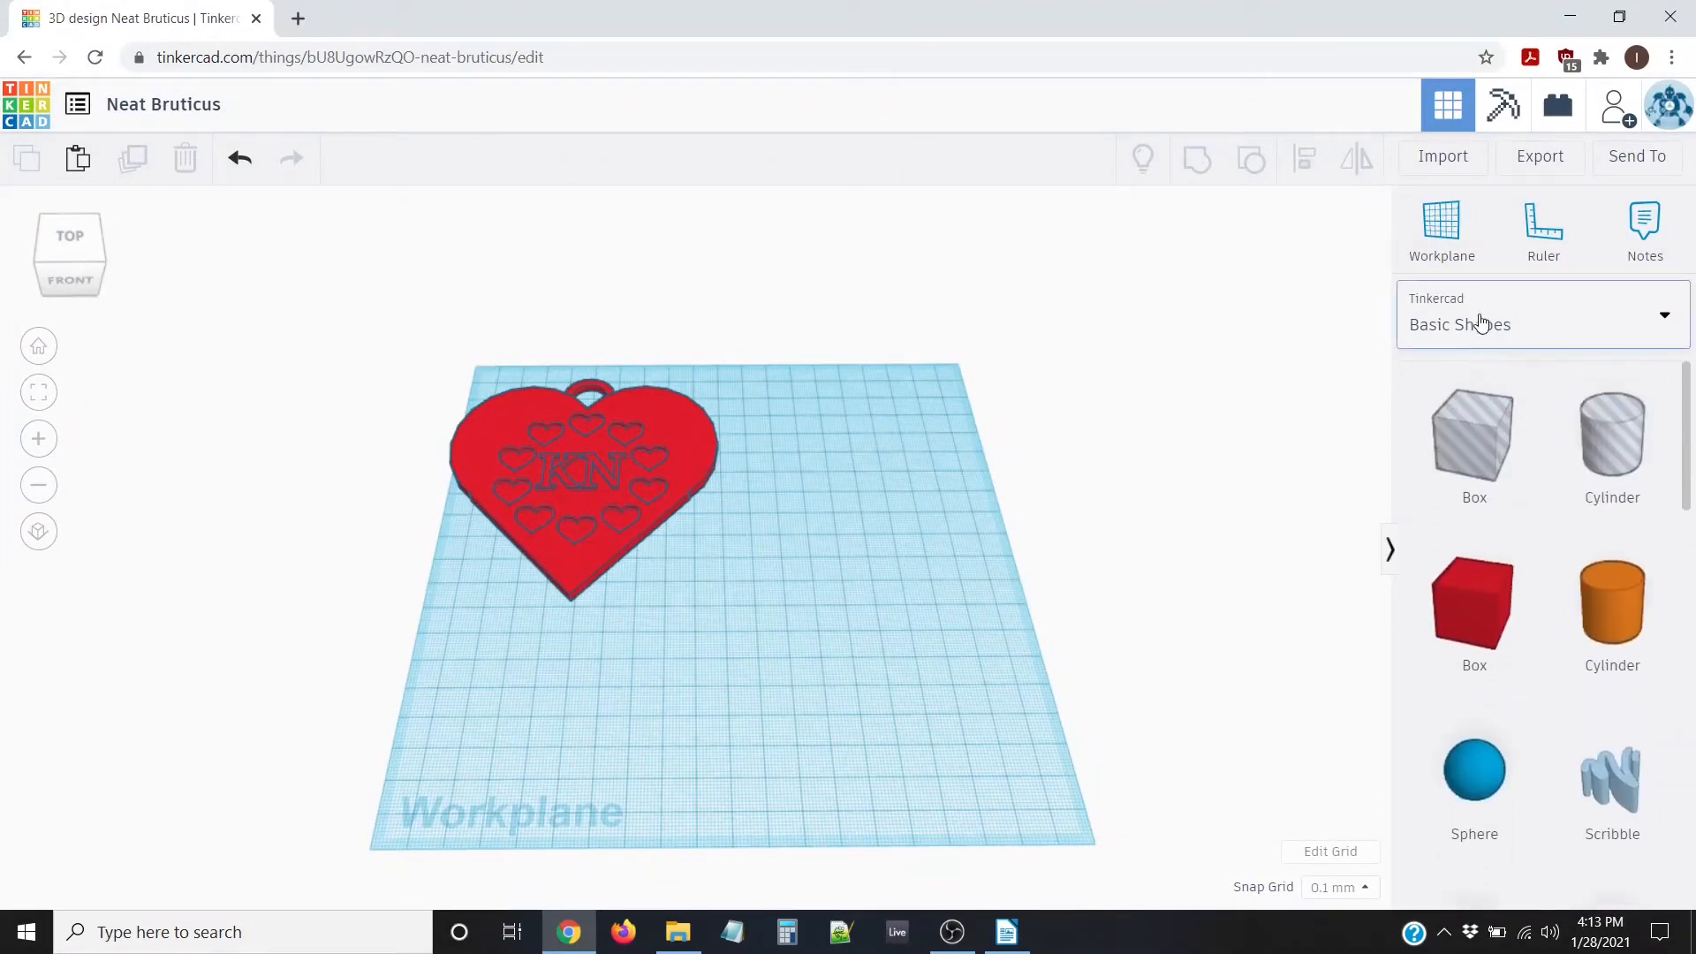
{"action": "scroll", "coordinate": [1602, 469], "scroll_direction": "down", "scroll_amount": 7}
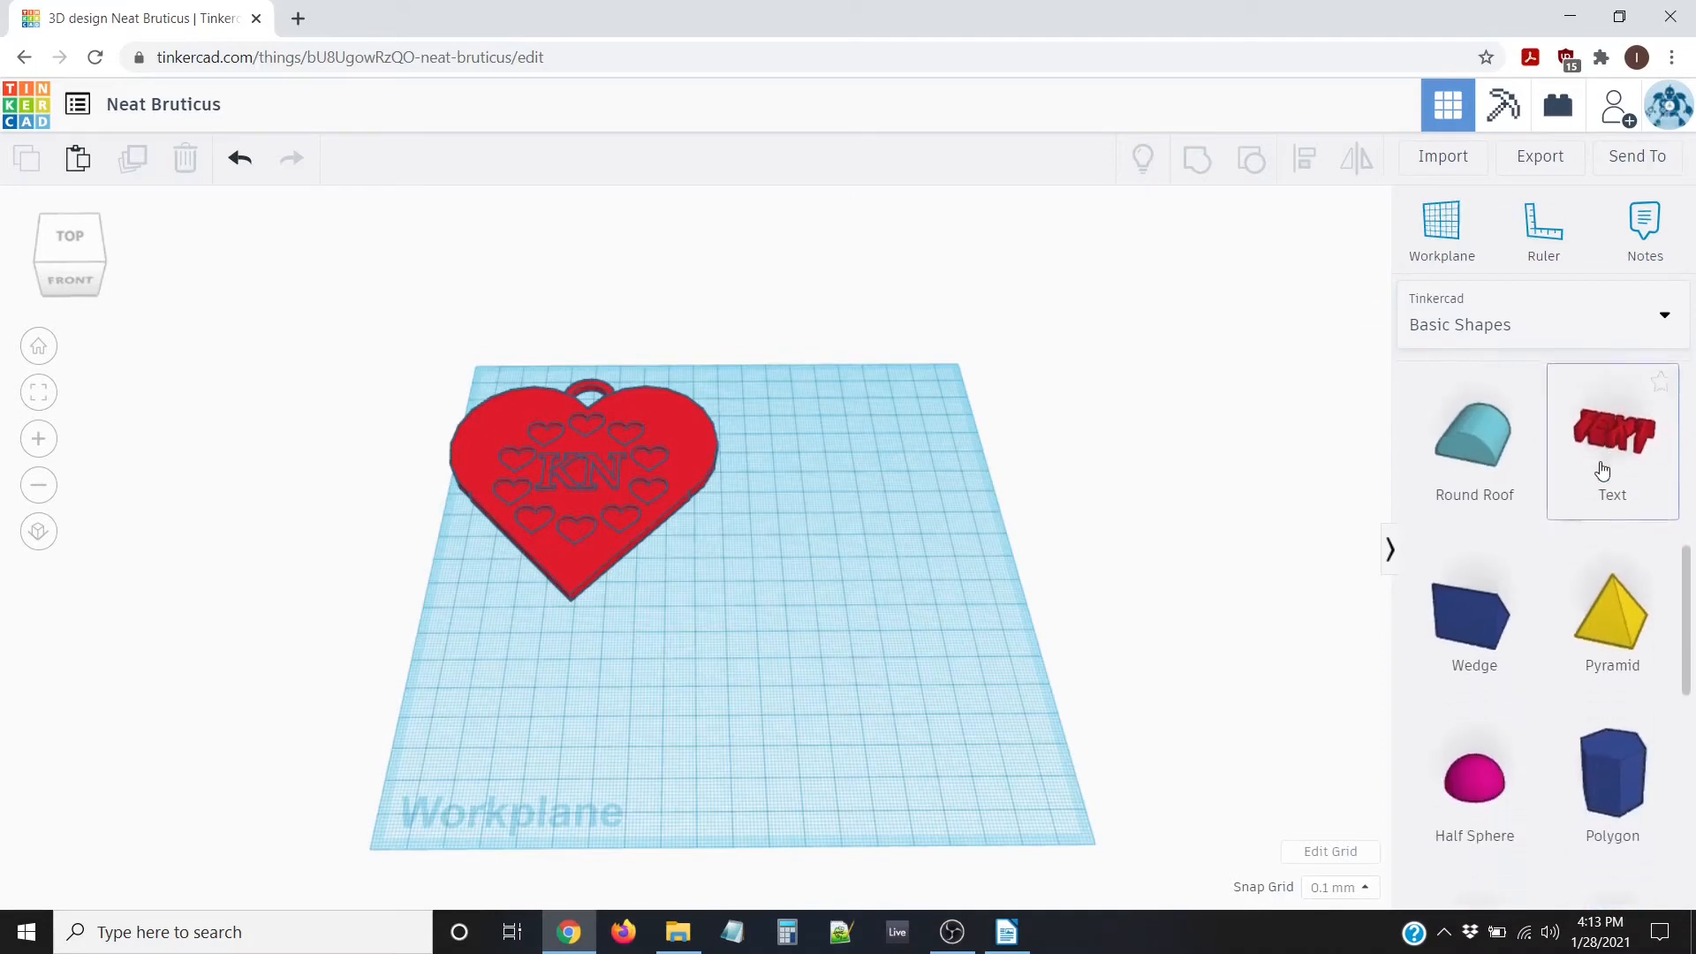
{"action": "scroll", "coordinate": [1602, 470], "scroll_direction": "down", "scroll_amount": 5}
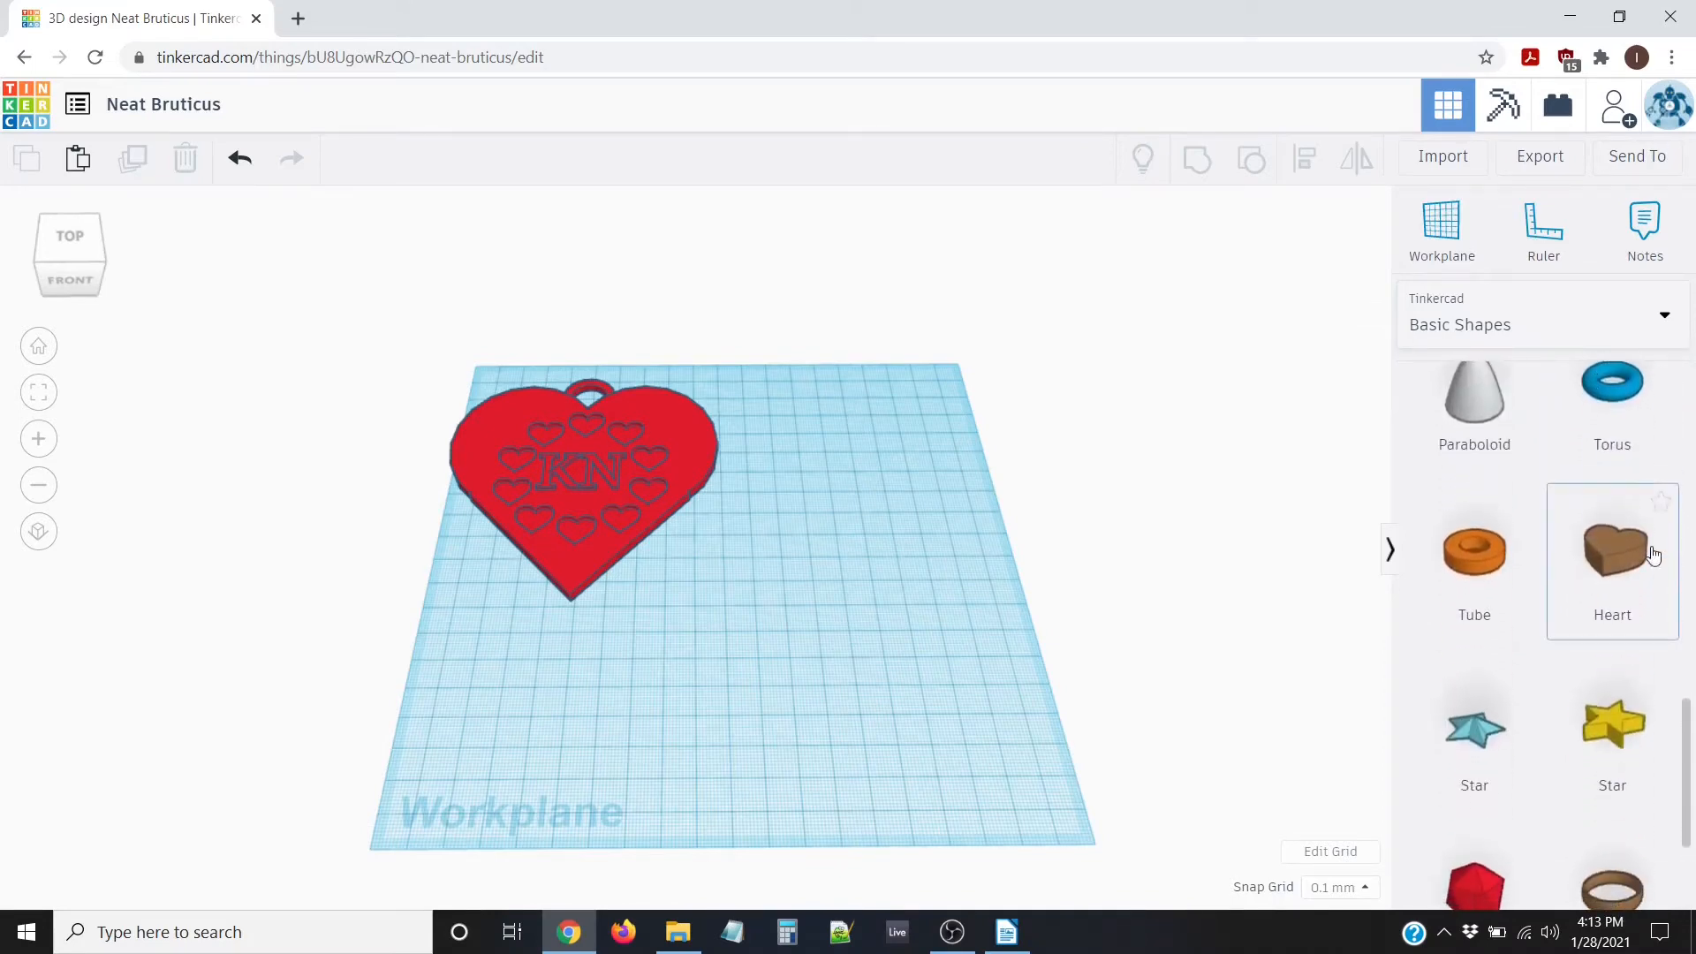
{"action": "left_click_drag", "start_coordinate": [1636, 555], "coordinate": [846, 590]}
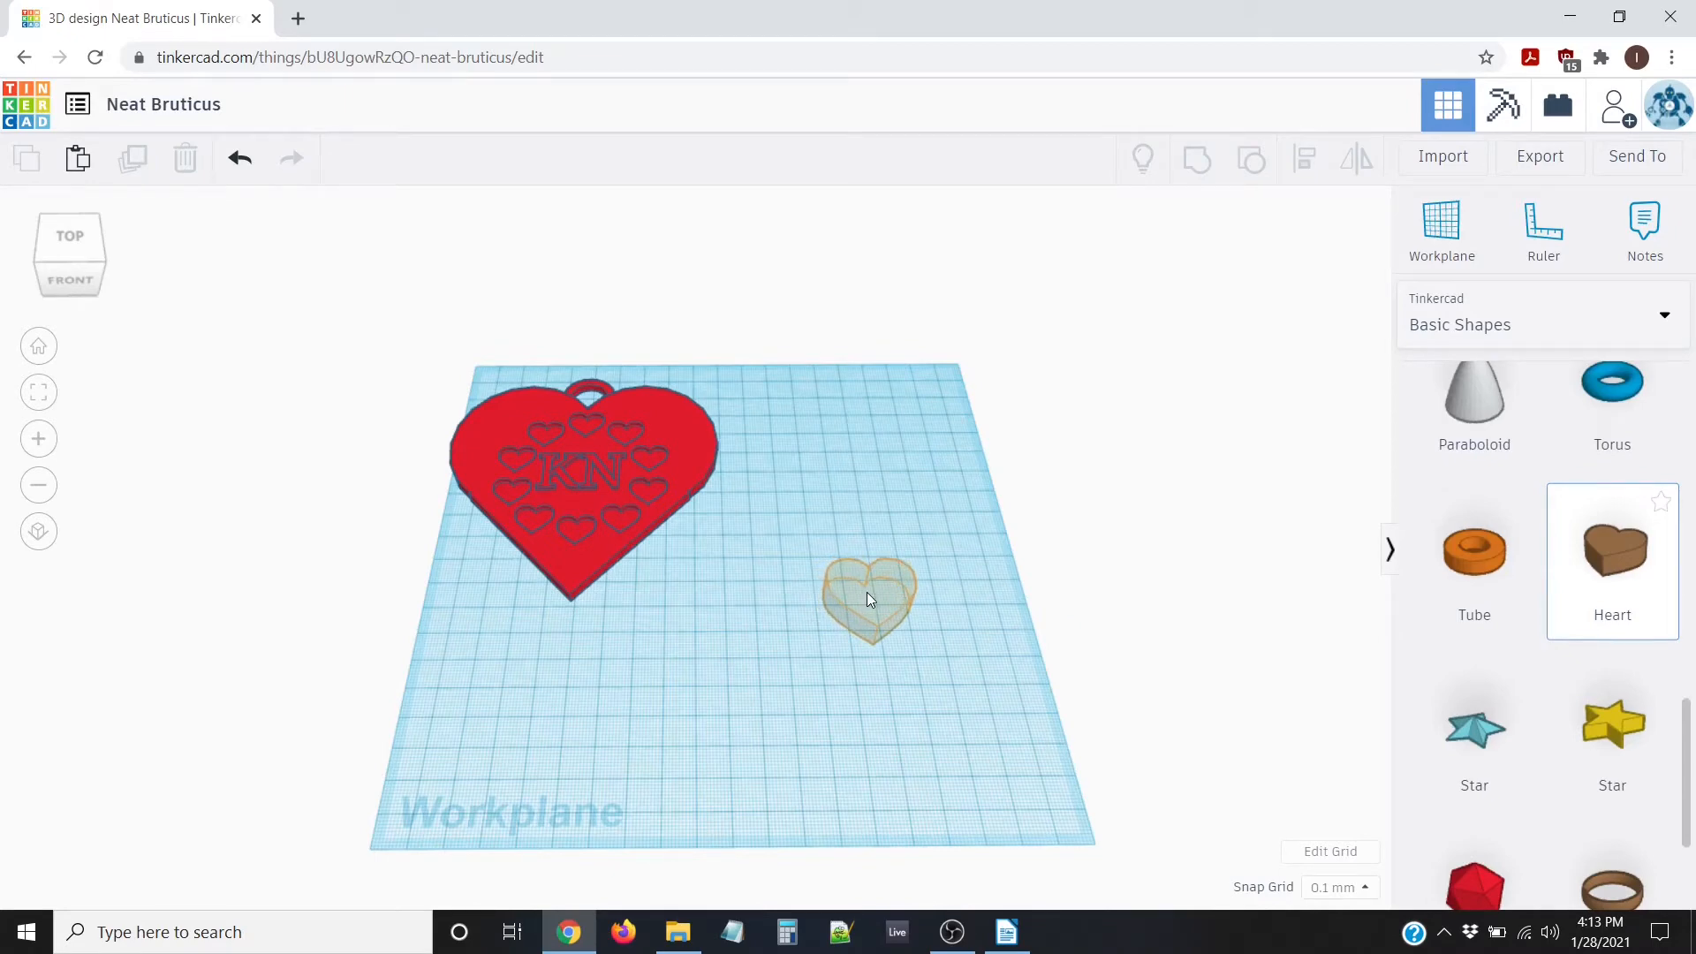
{"action": "left_click_drag", "start_coordinate": [873, 595], "coordinate": [871, 606]}
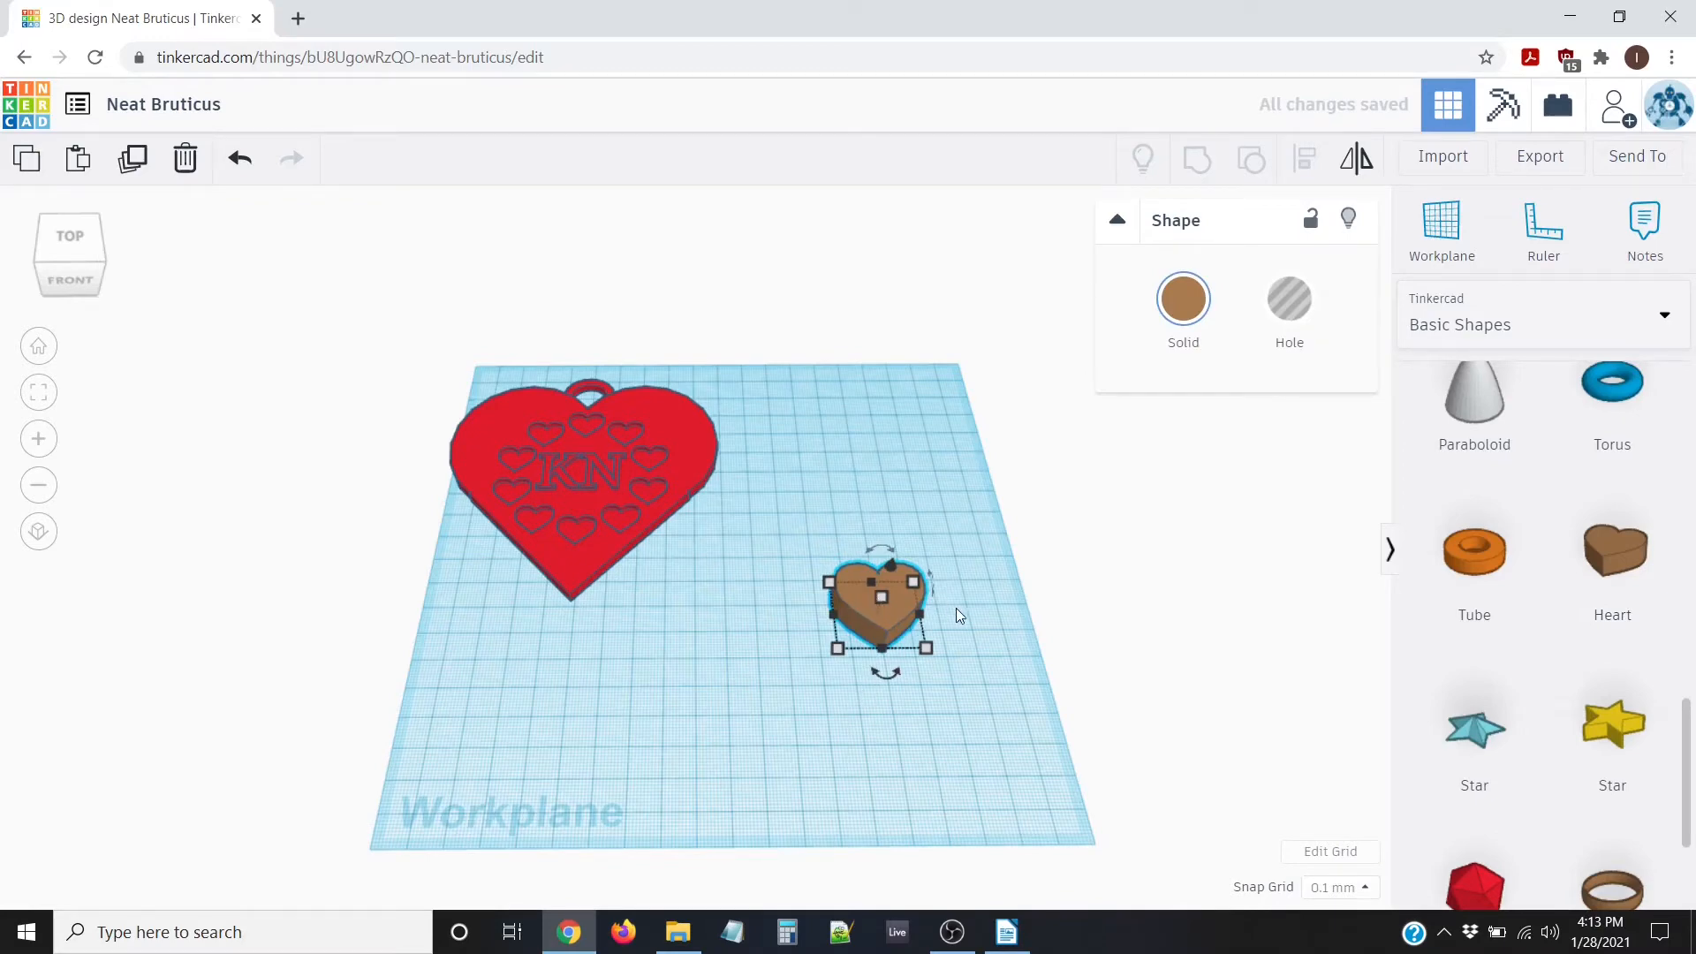
{"action": "mouse_move", "coordinate": [928, 648]}
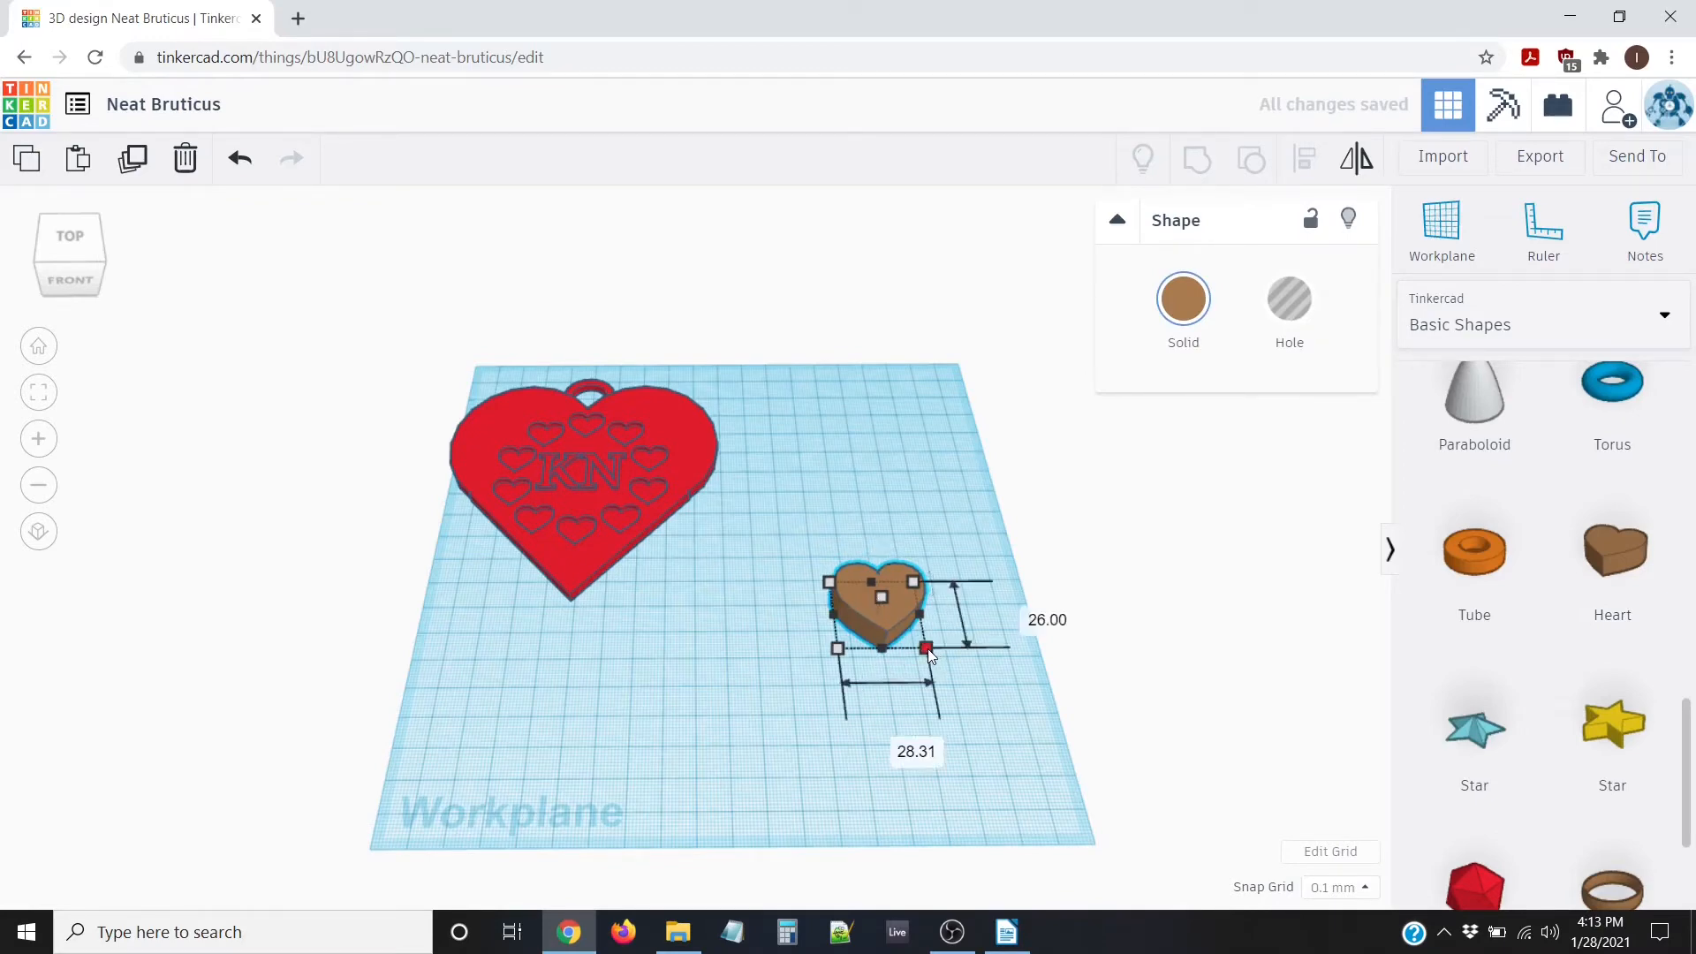
{"action": "left_click", "coordinate": [894, 747]}
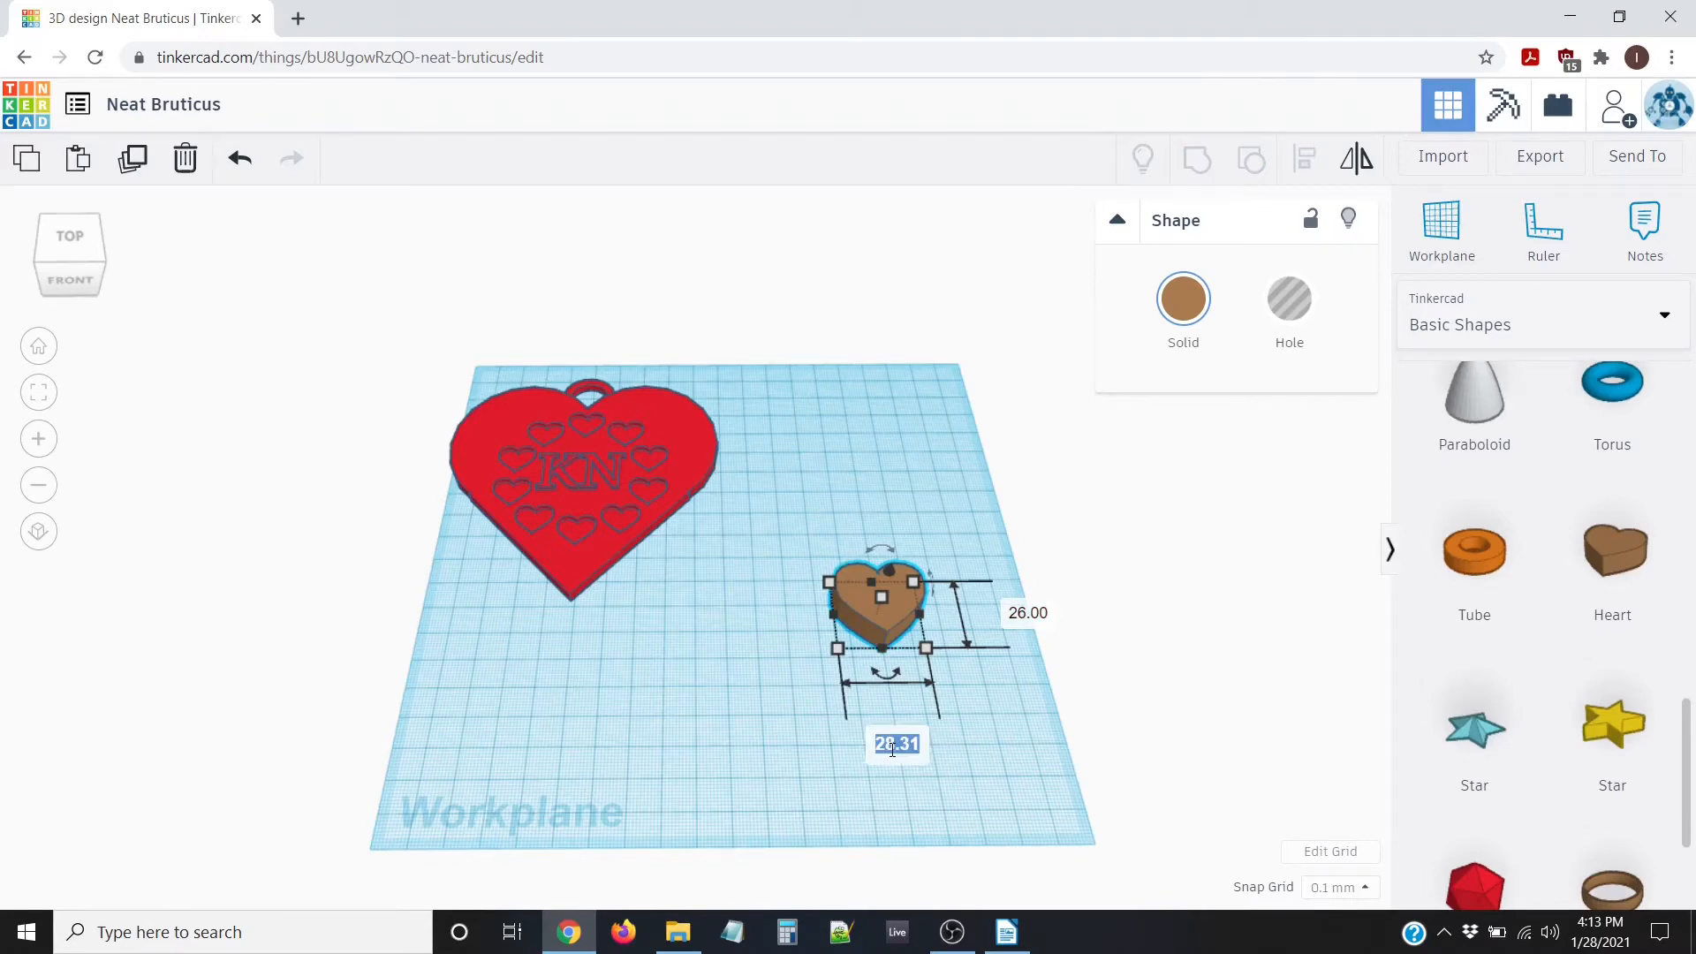
{"action": "type", "text": "75"}
{"action": "key", "text": "Tab"}
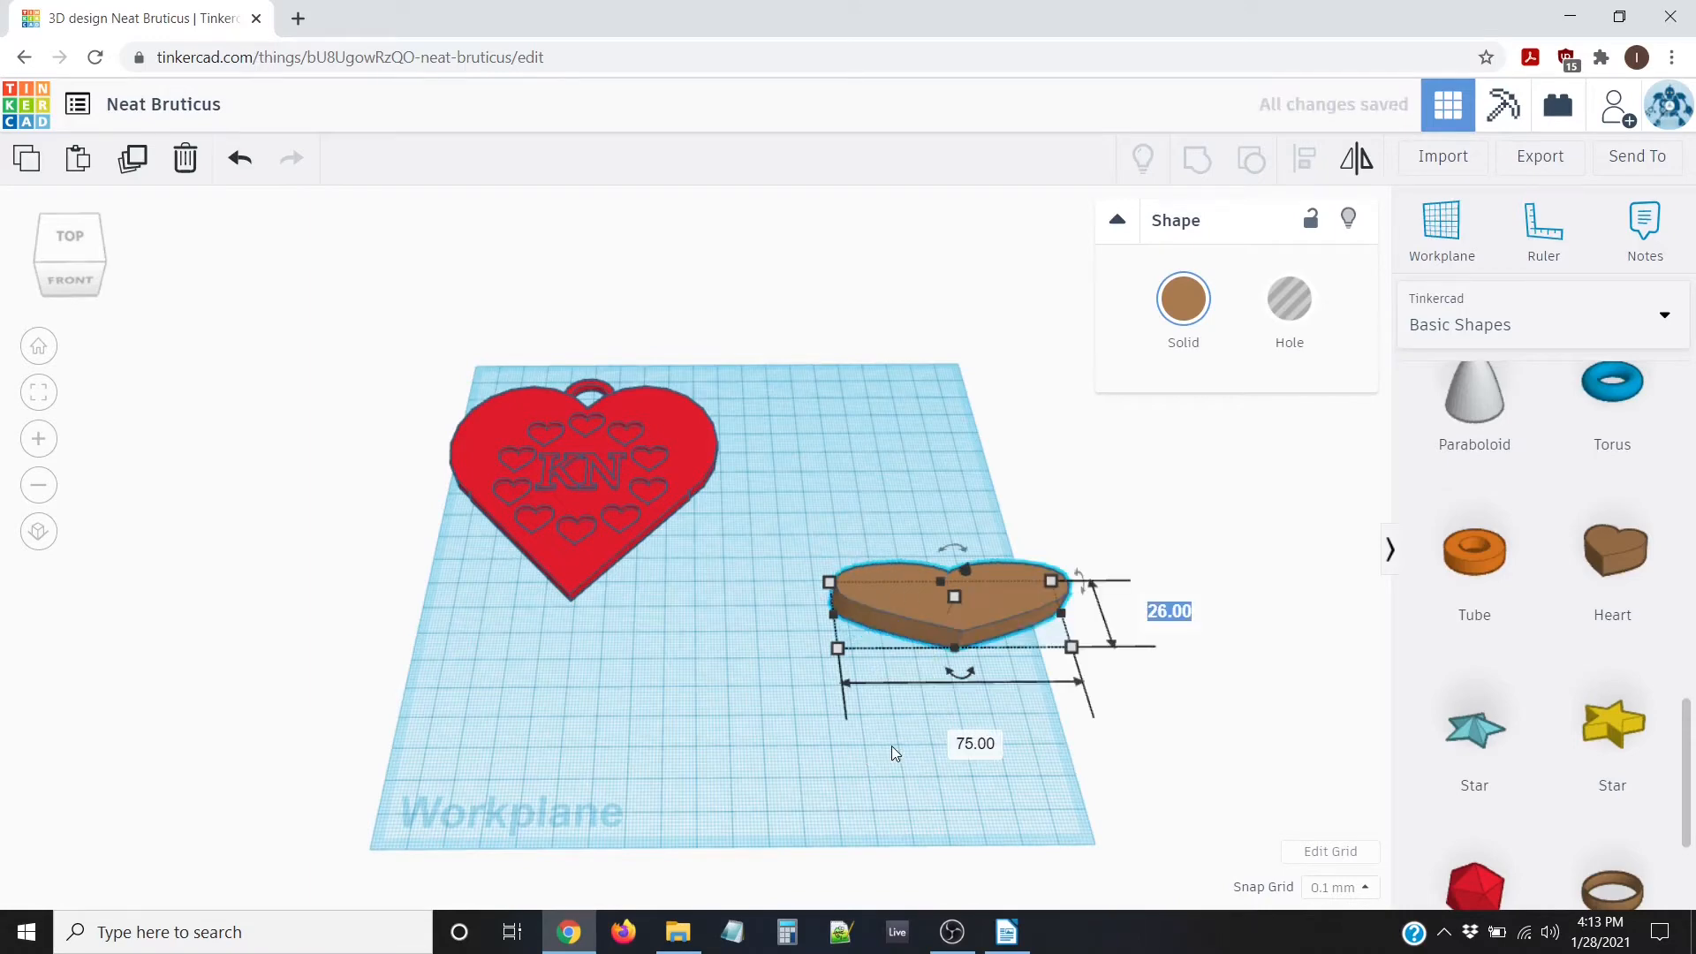
{"action": "type", "text": "75"}
{"action": "key", "text": "Return"}
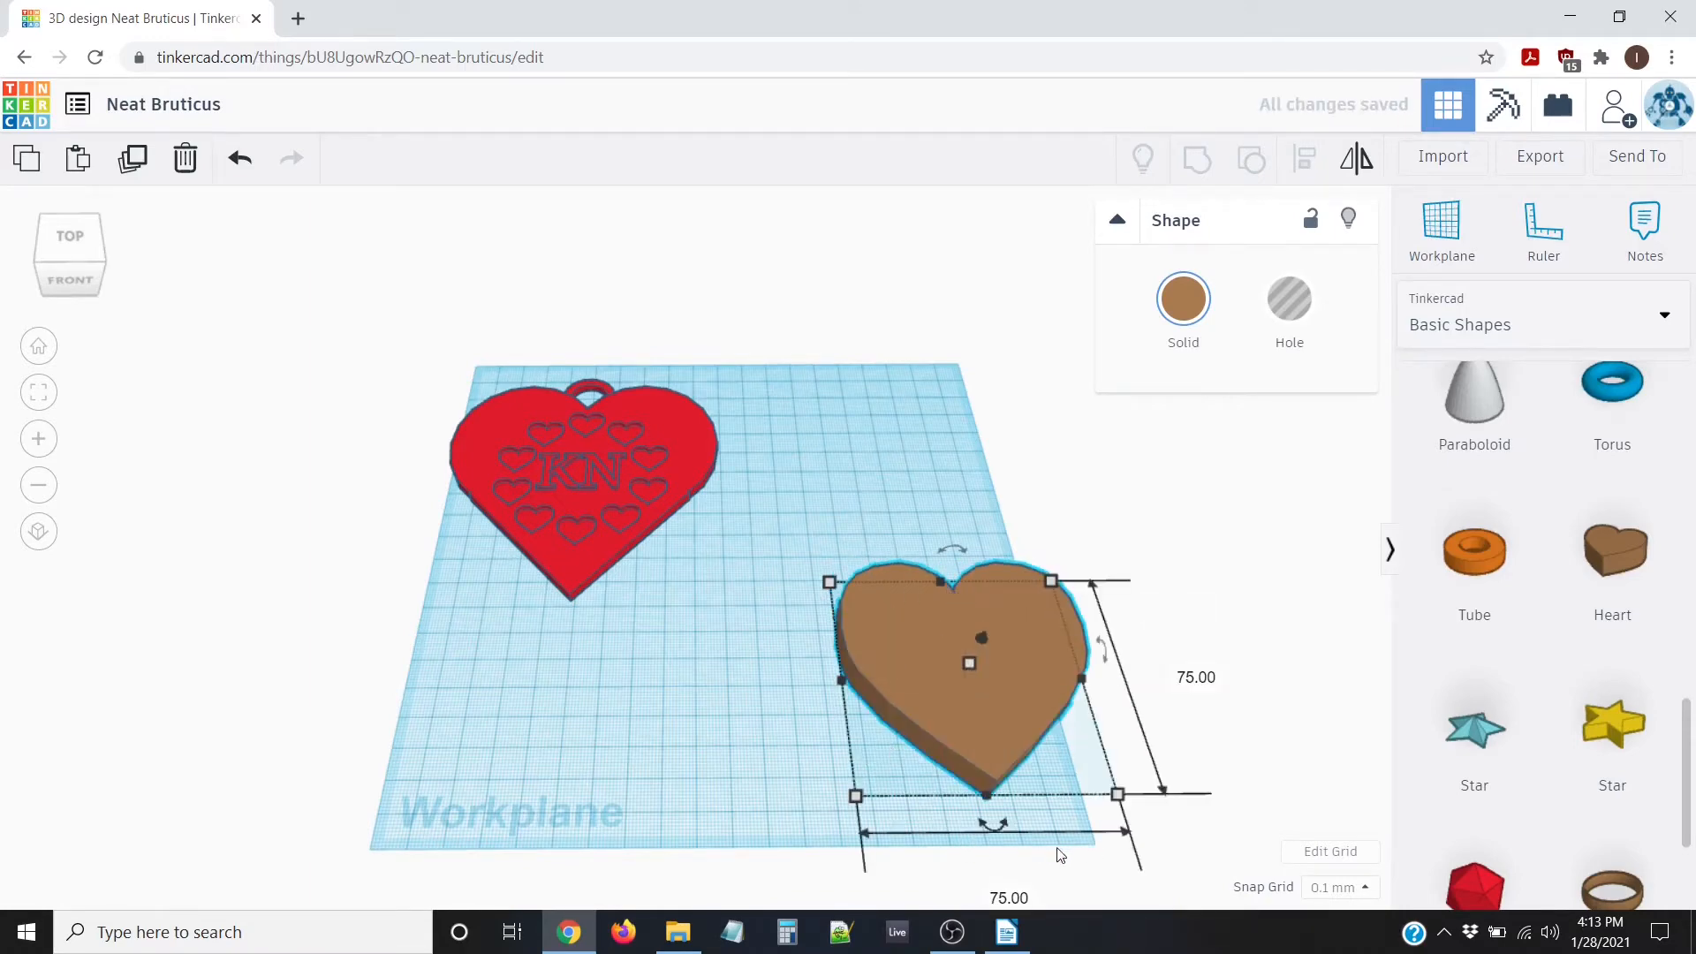
Move the heart left and reduce its height from 10.00 to 5 mm
{"action": "left_click_drag", "start_coordinate": [982, 687], "coordinate": [905, 680]}
{"action": "right_click_drag", "start_coordinate": [883, 648], "coordinate": [883, 586]}
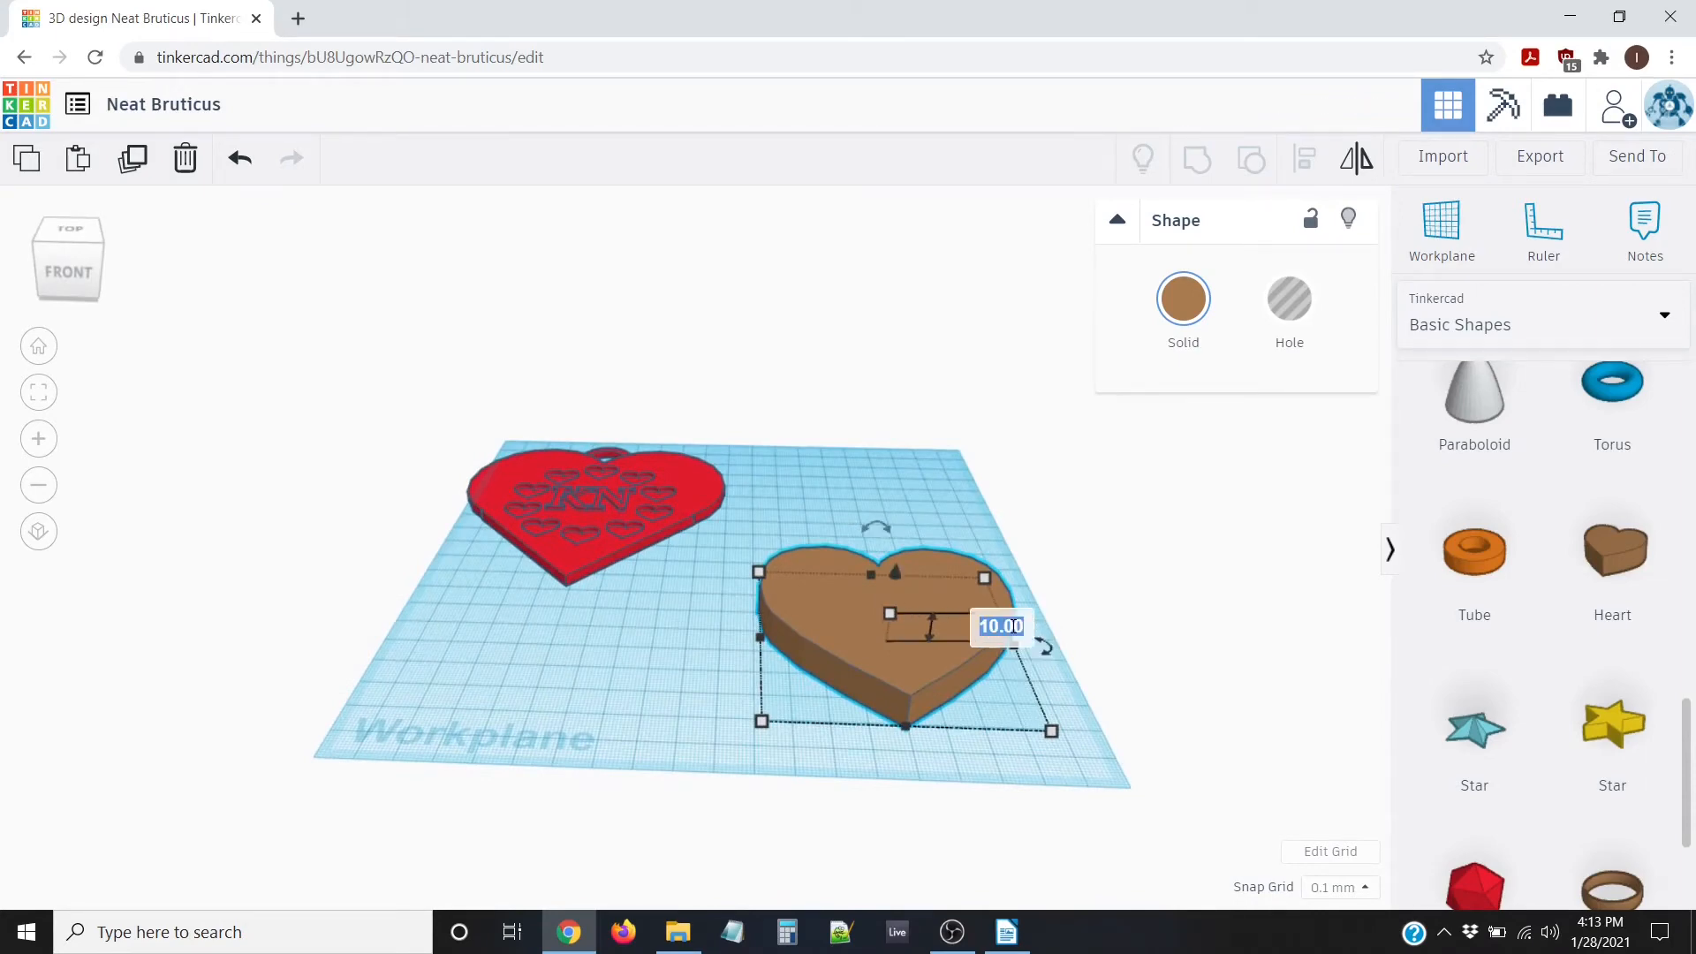
{"action": "type", "text": "5"}
{"action": "key", "text": "Return"}
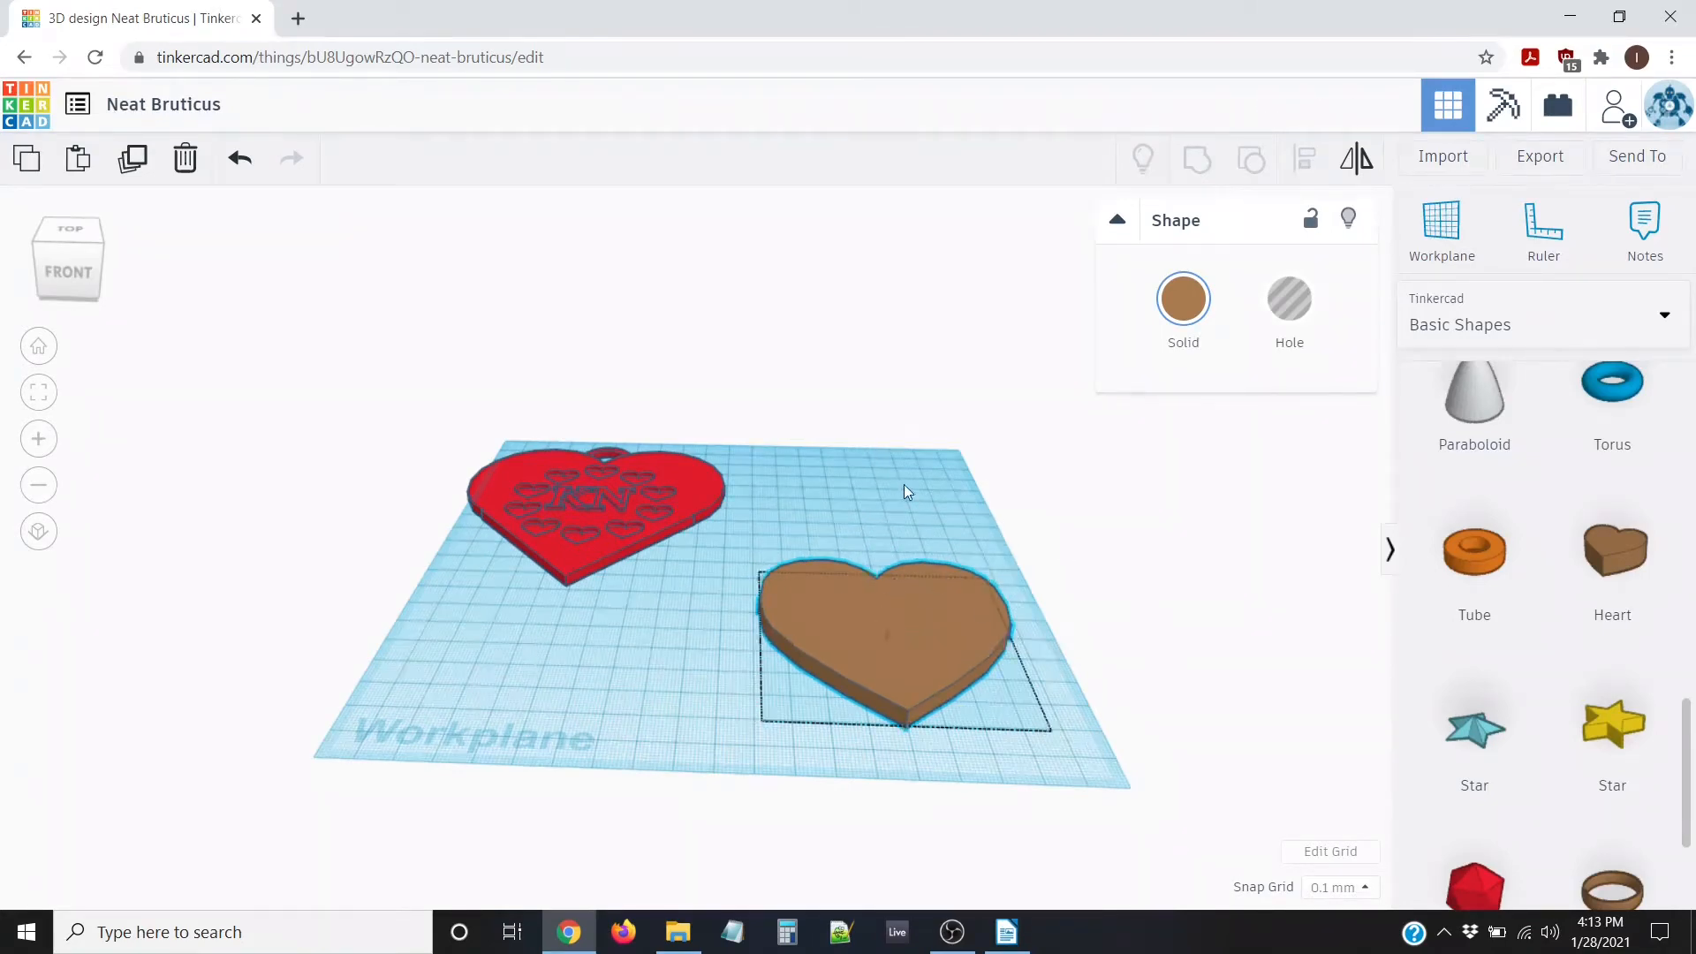
Set the view to straight top-down in flat orthographic projection
{"action": "right_click_drag", "start_coordinate": [904, 484], "coordinate": [873, 670]}
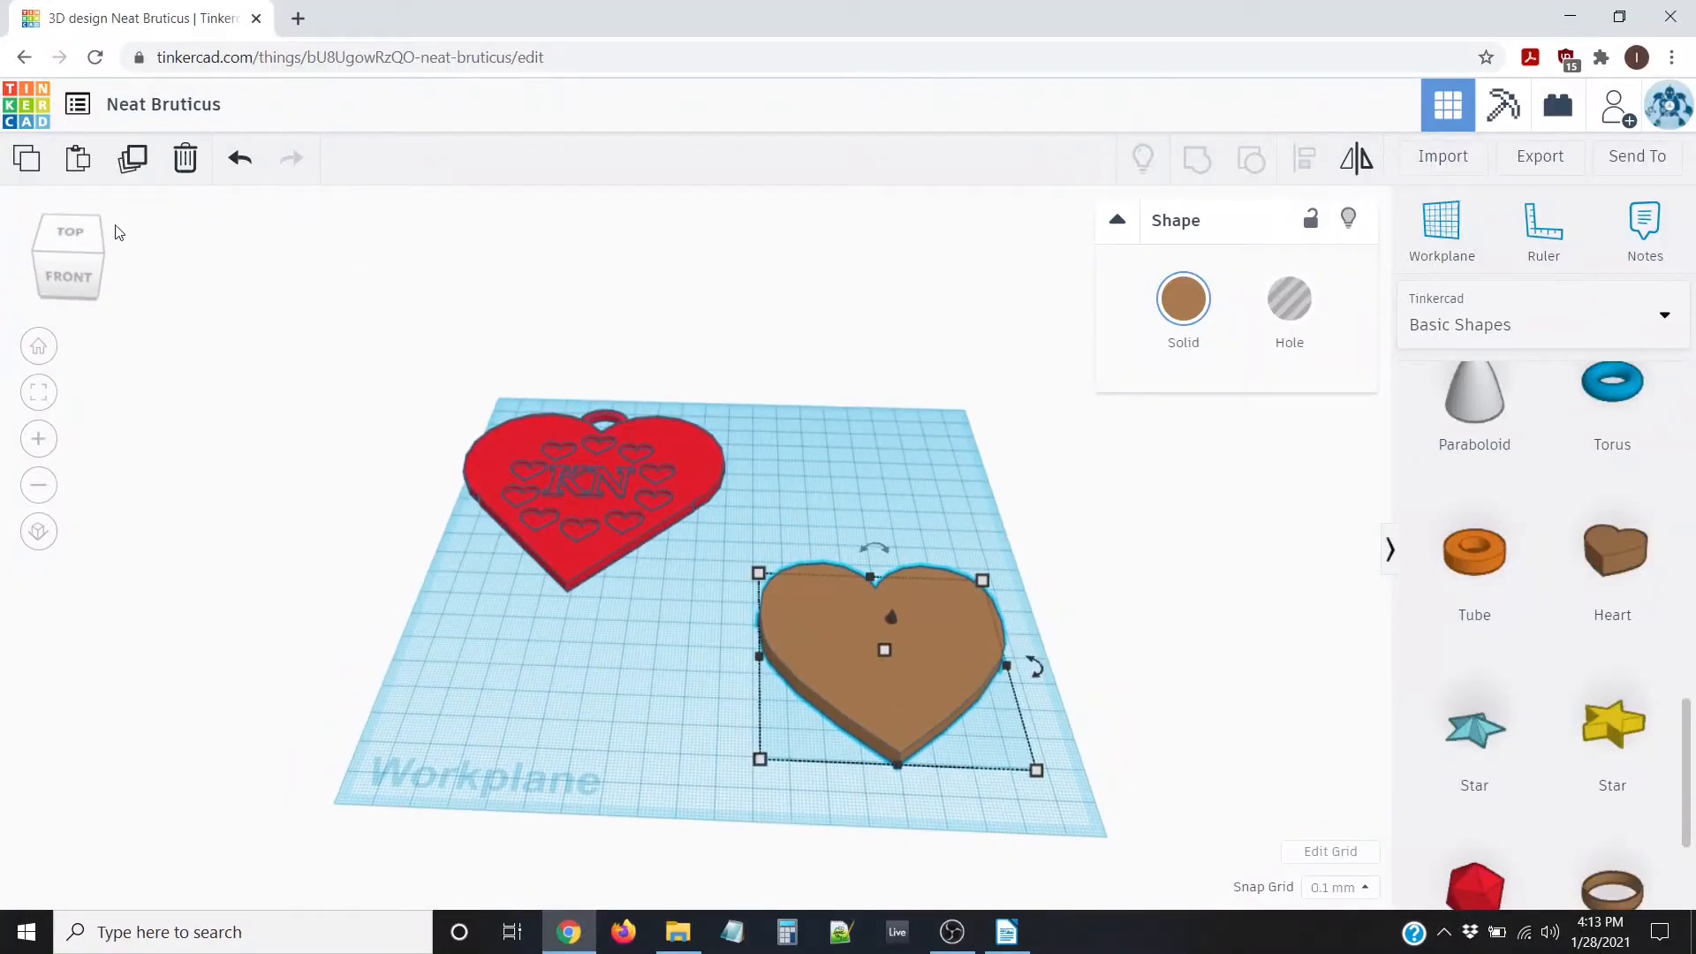
{"action": "left_click", "coordinate": [63, 235]}
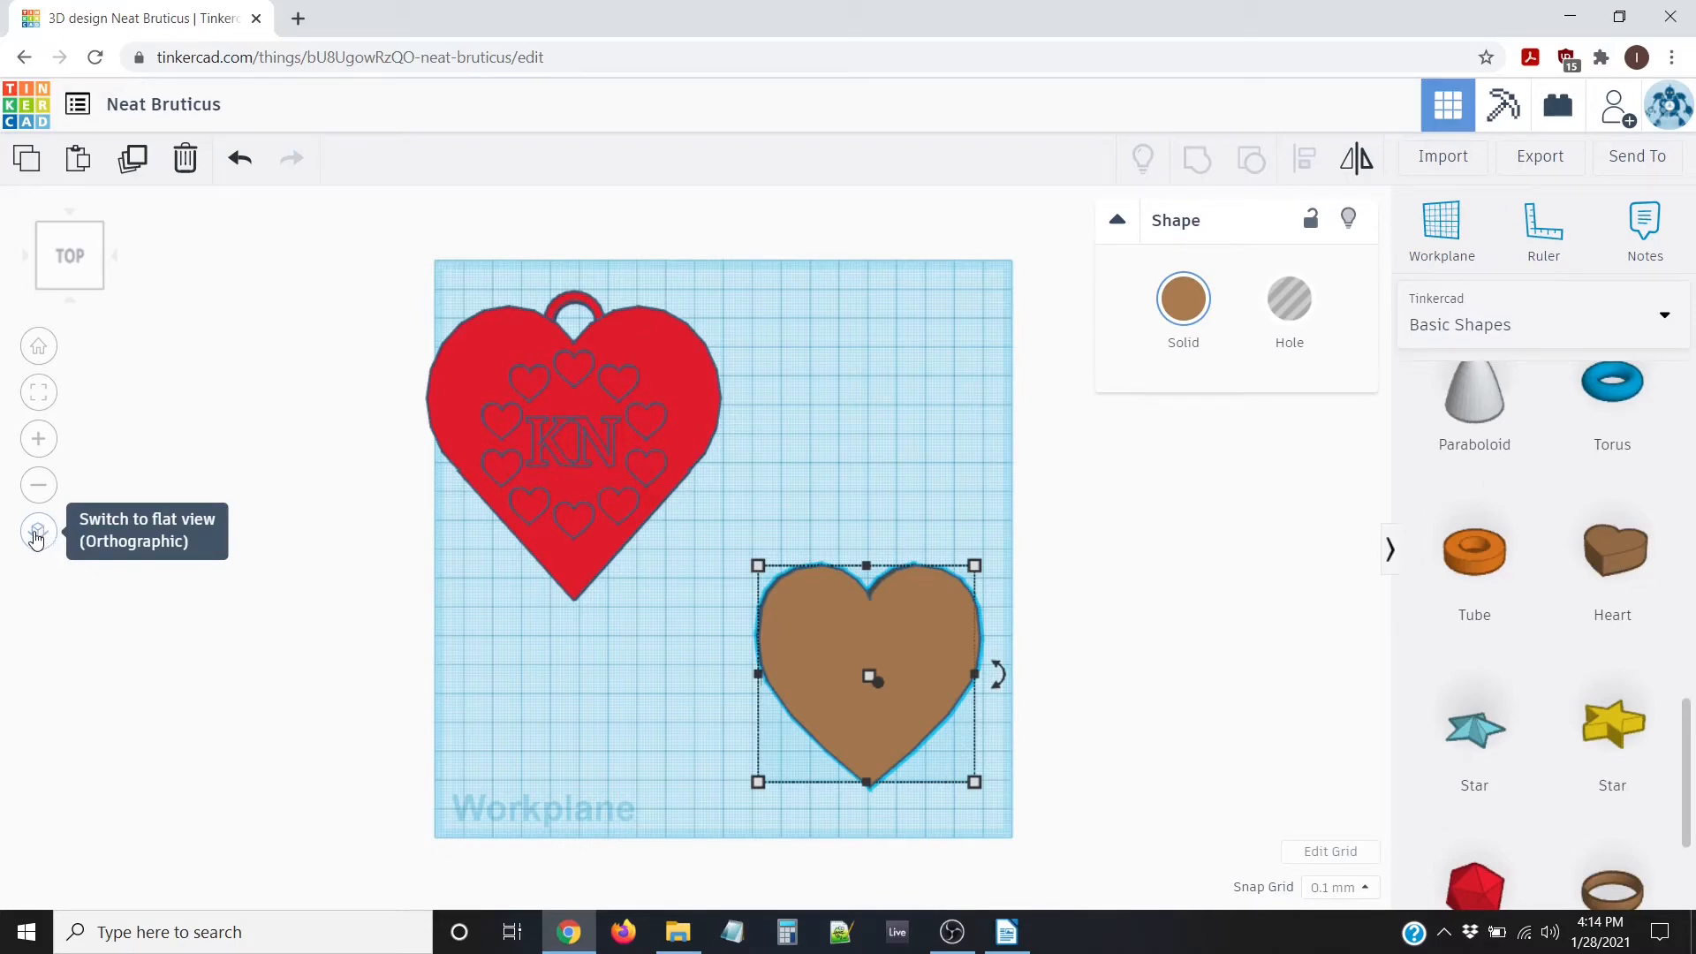
{"action": "left_click", "coordinate": [36, 534]}
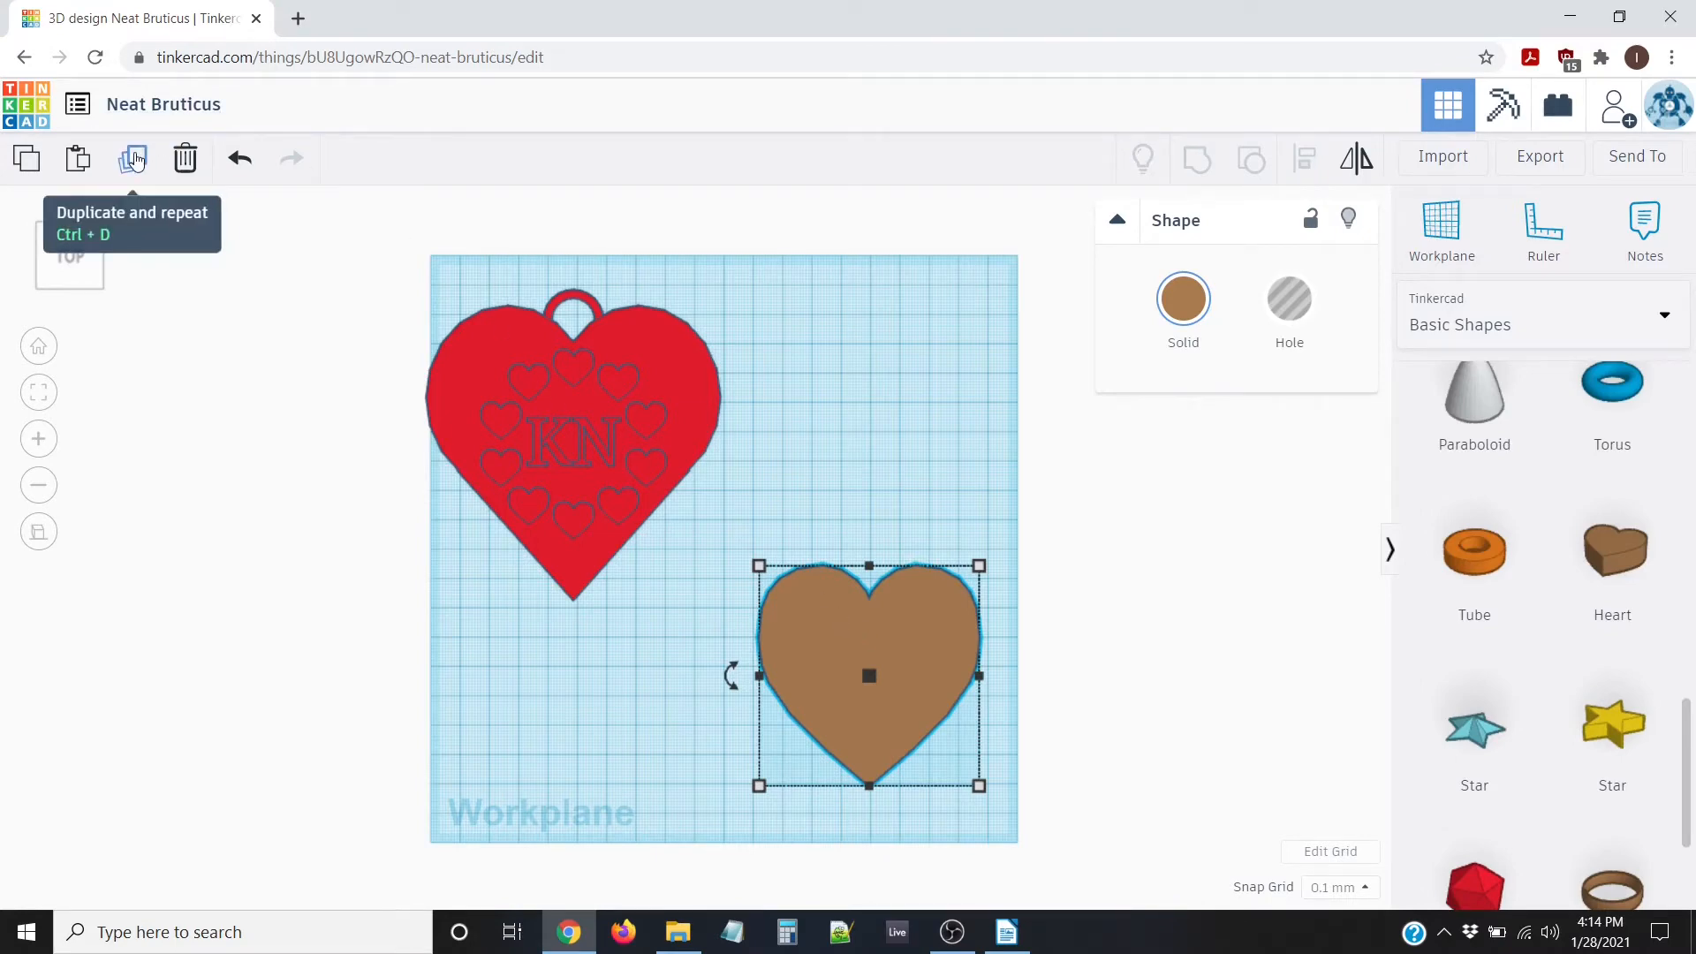
Duplicate the brown heart, set Snap Grid to 1.0 mm, and nudge the copy right
{"action": "left_click", "coordinate": [134, 159]}
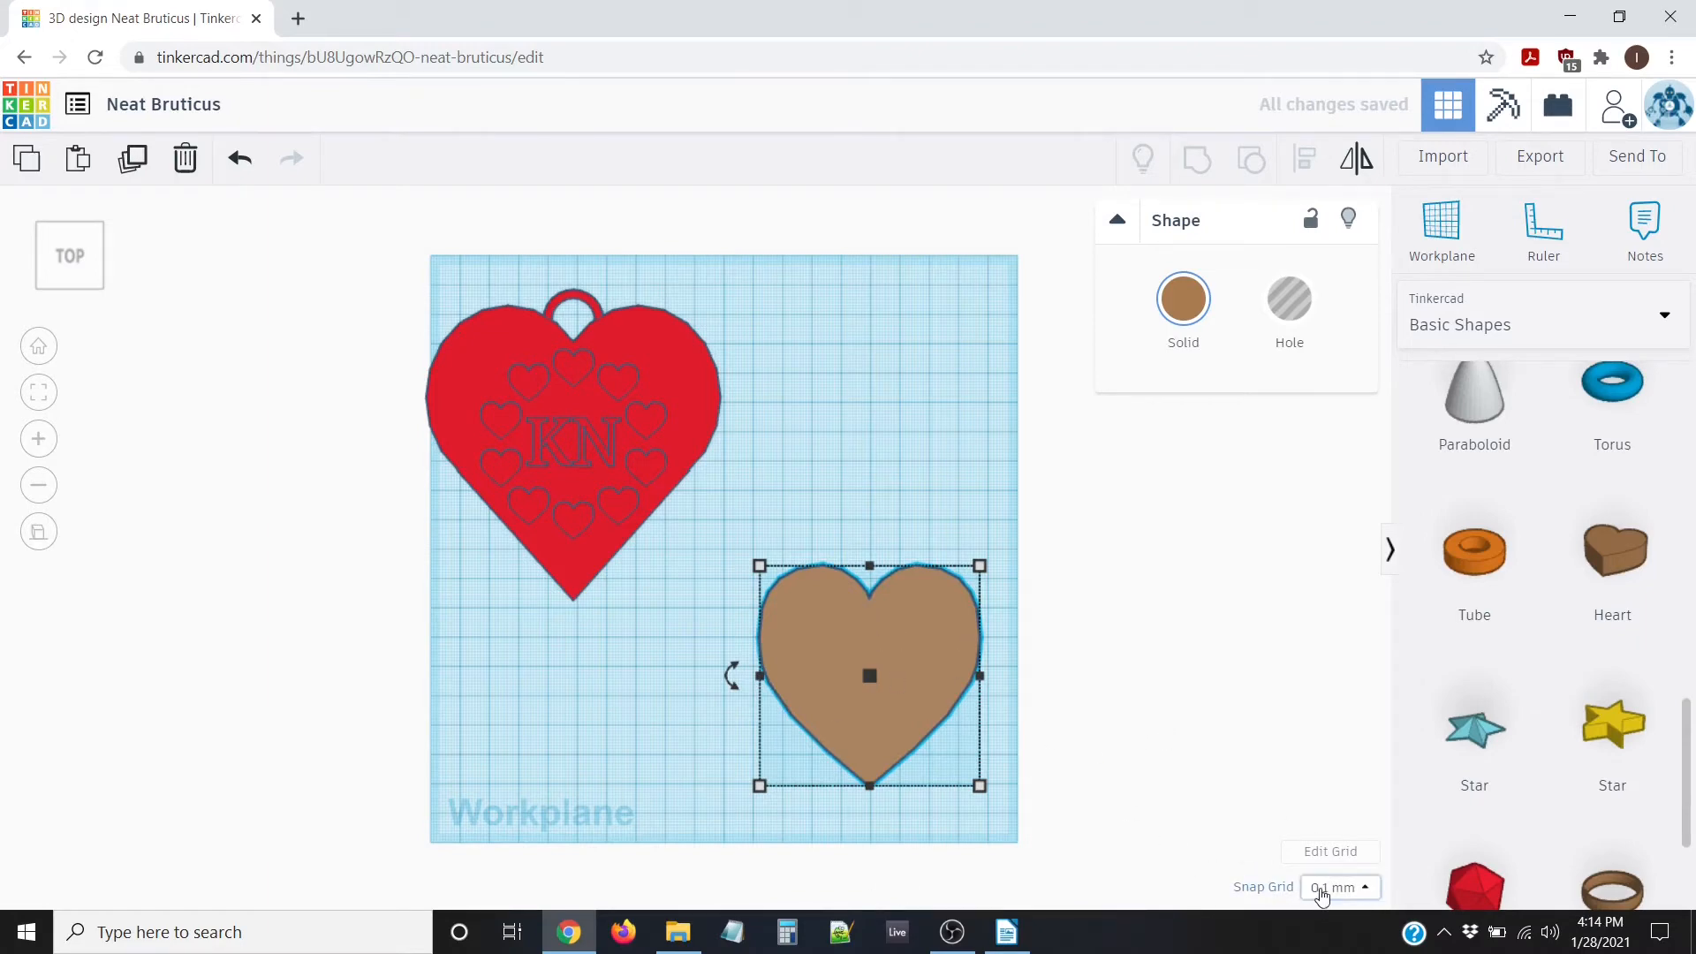
{"action": "left_click", "coordinate": [1361, 888]}
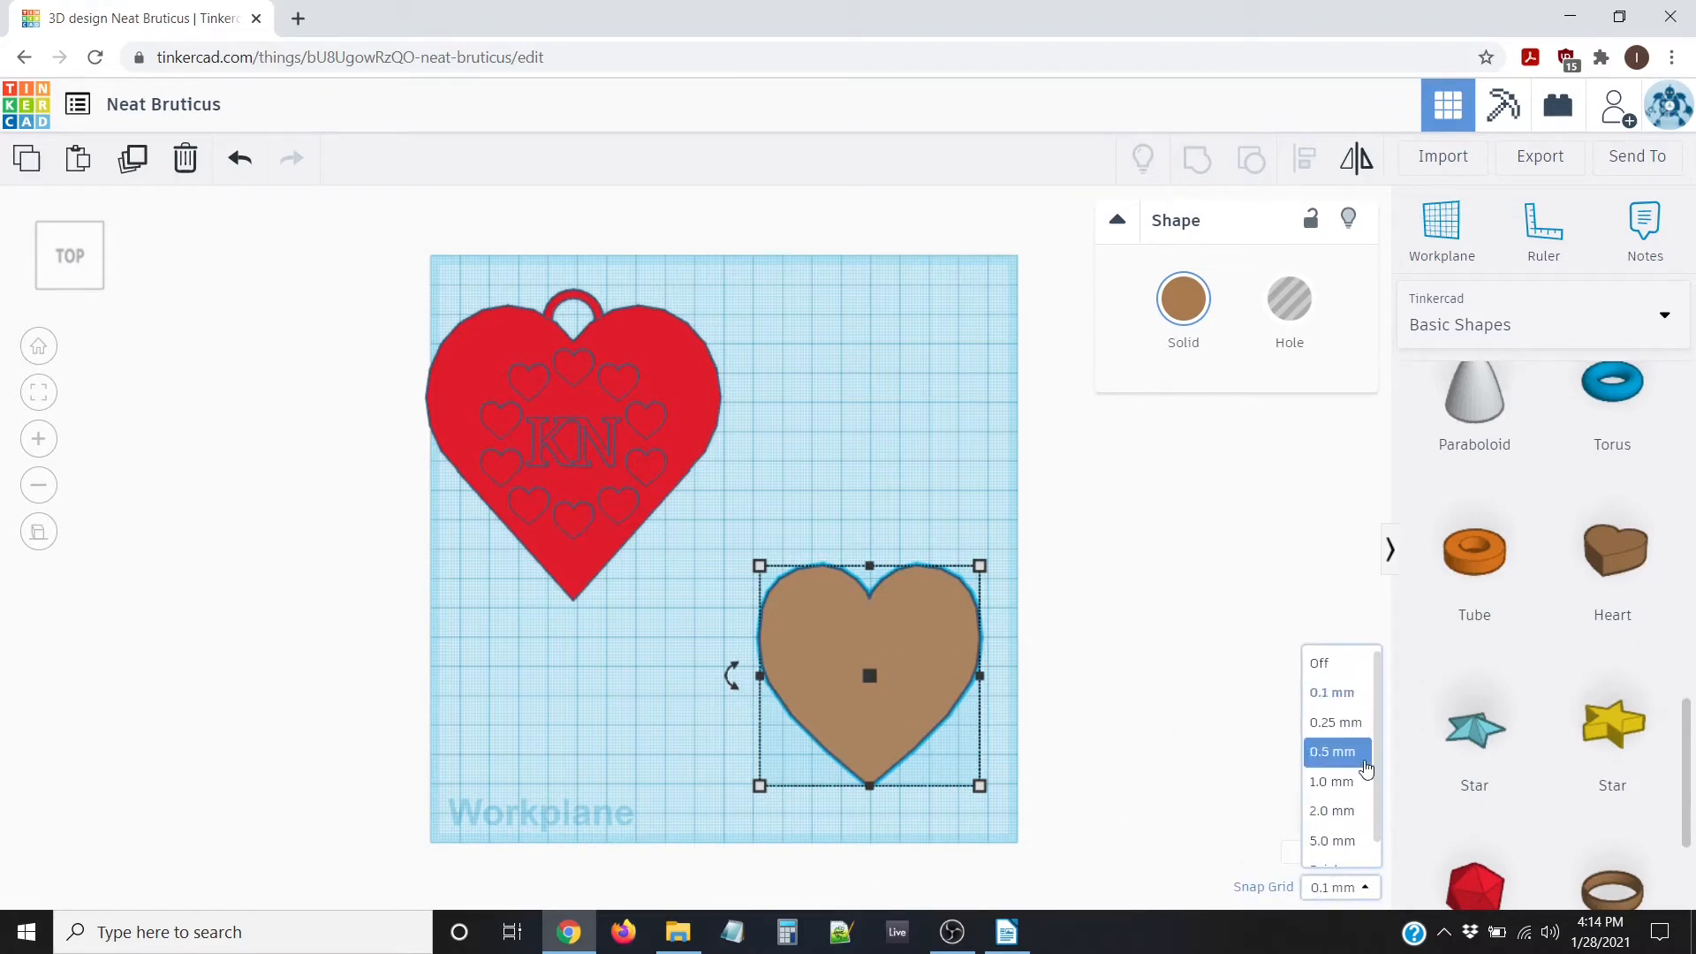
{"action": "left_click", "coordinate": [1348, 785]}
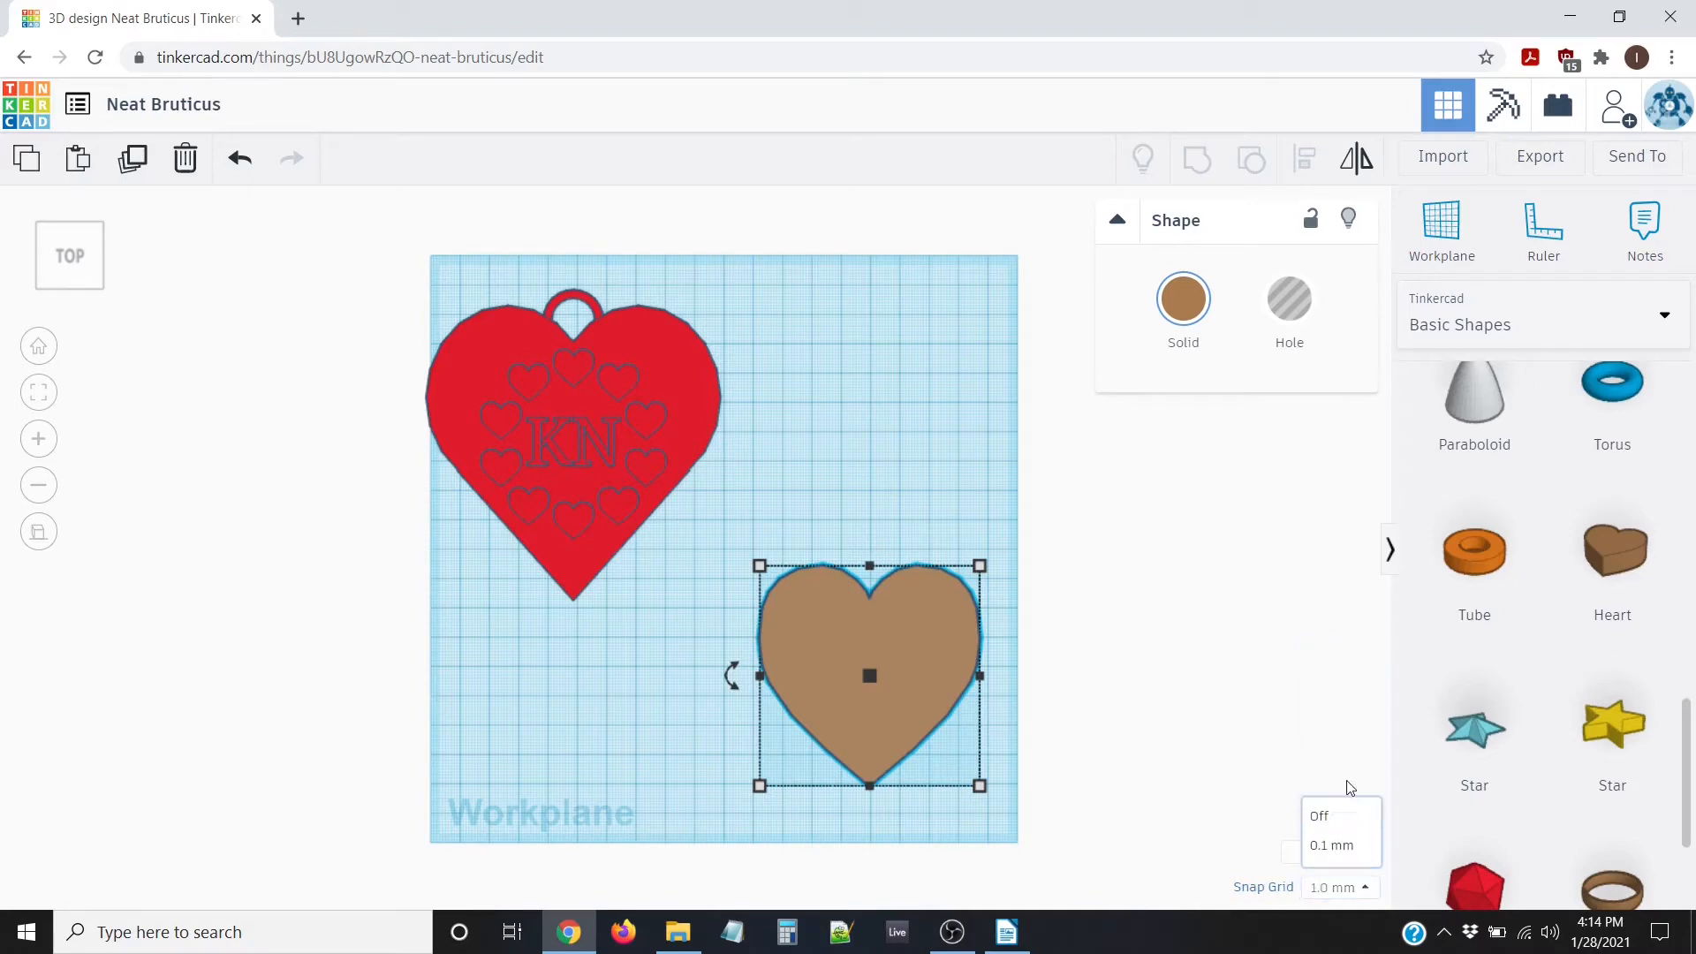
{"action": "key", "text": "ctrl+d"}
{"action": "key", "text": "Right"}
{"action": "key", "text": "Right"}
{"action": "key", "text": "Right"}
{"action": "key", "text": "Right"}
{"action": "key", "text": "Right"}
{"action": "key", "text": "Right"}
{"action": "key", "text": "Right"}
{"action": "key", "text": "Right"}
{"action": "key", "text": "Right"}
{"action": "key", "text": "Right"}
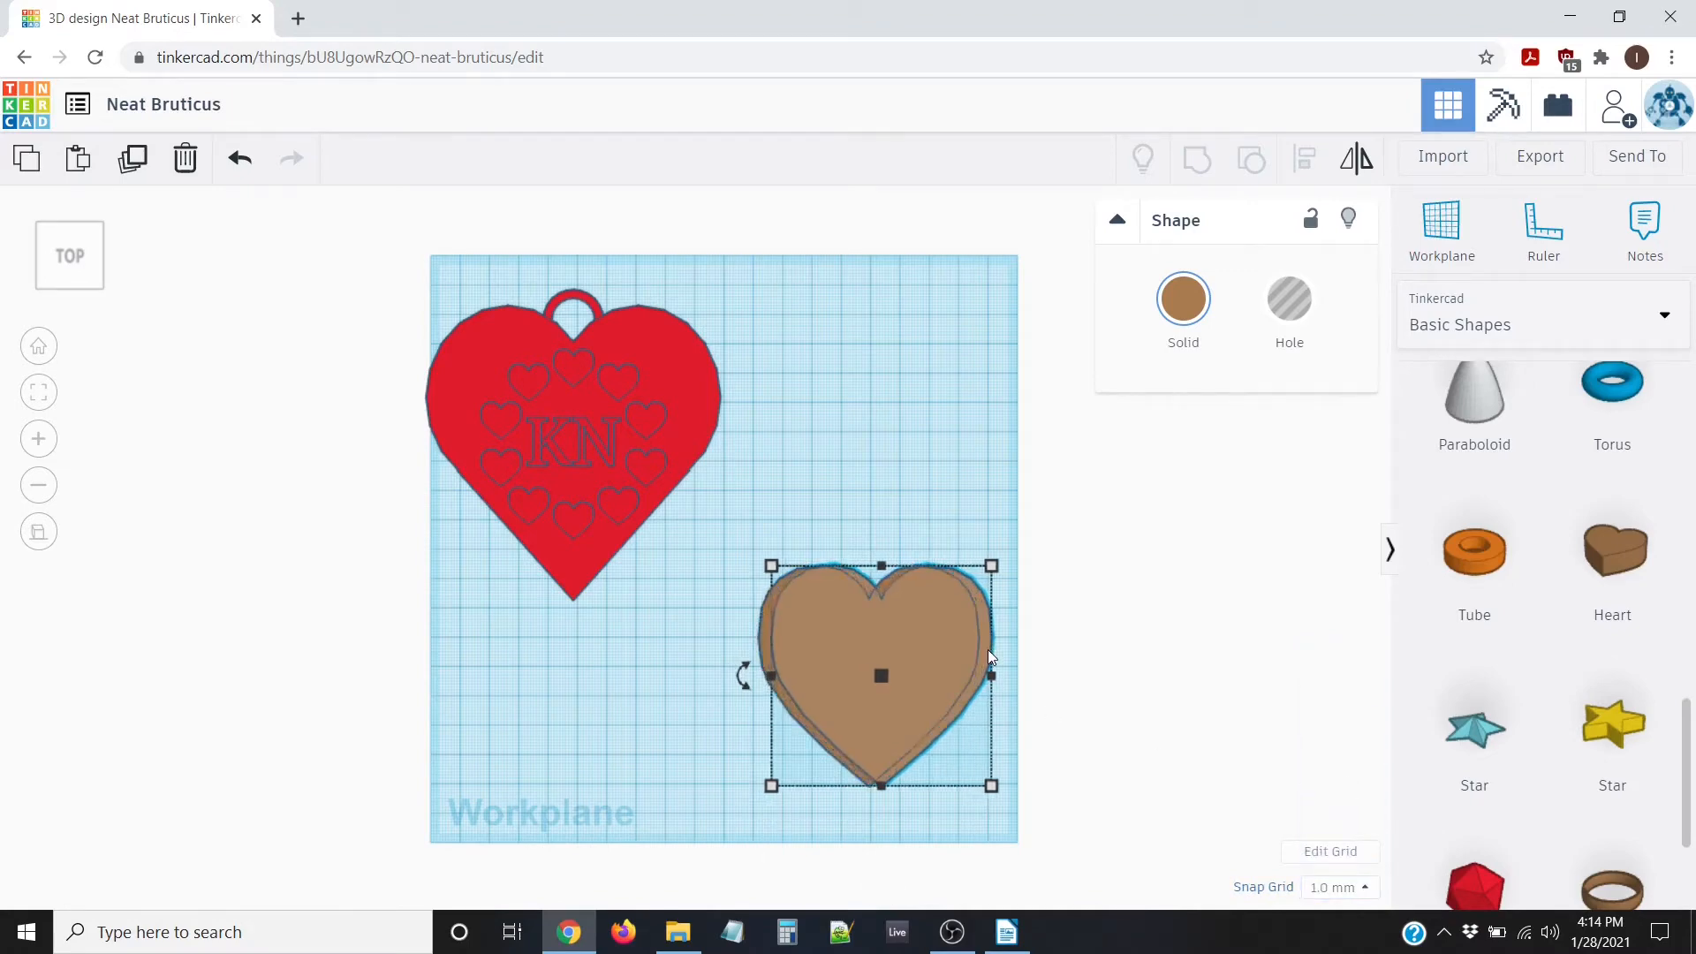
Shrink the heart copy to 50 by 50 mm
{"action": "key", "text": "Right"}
{"action": "key", "text": "Right"}
{"action": "key", "text": "Right"}
{"action": "key", "text": "Right"}
{"action": "key", "text": "Right"}
{"action": "key", "text": "Right"}
{"action": "key", "text": "Right"}
{"action": "key", "text": "Right"}
{"action": "key", "text": "Right"}
{"action": "key", "text": "Right"}
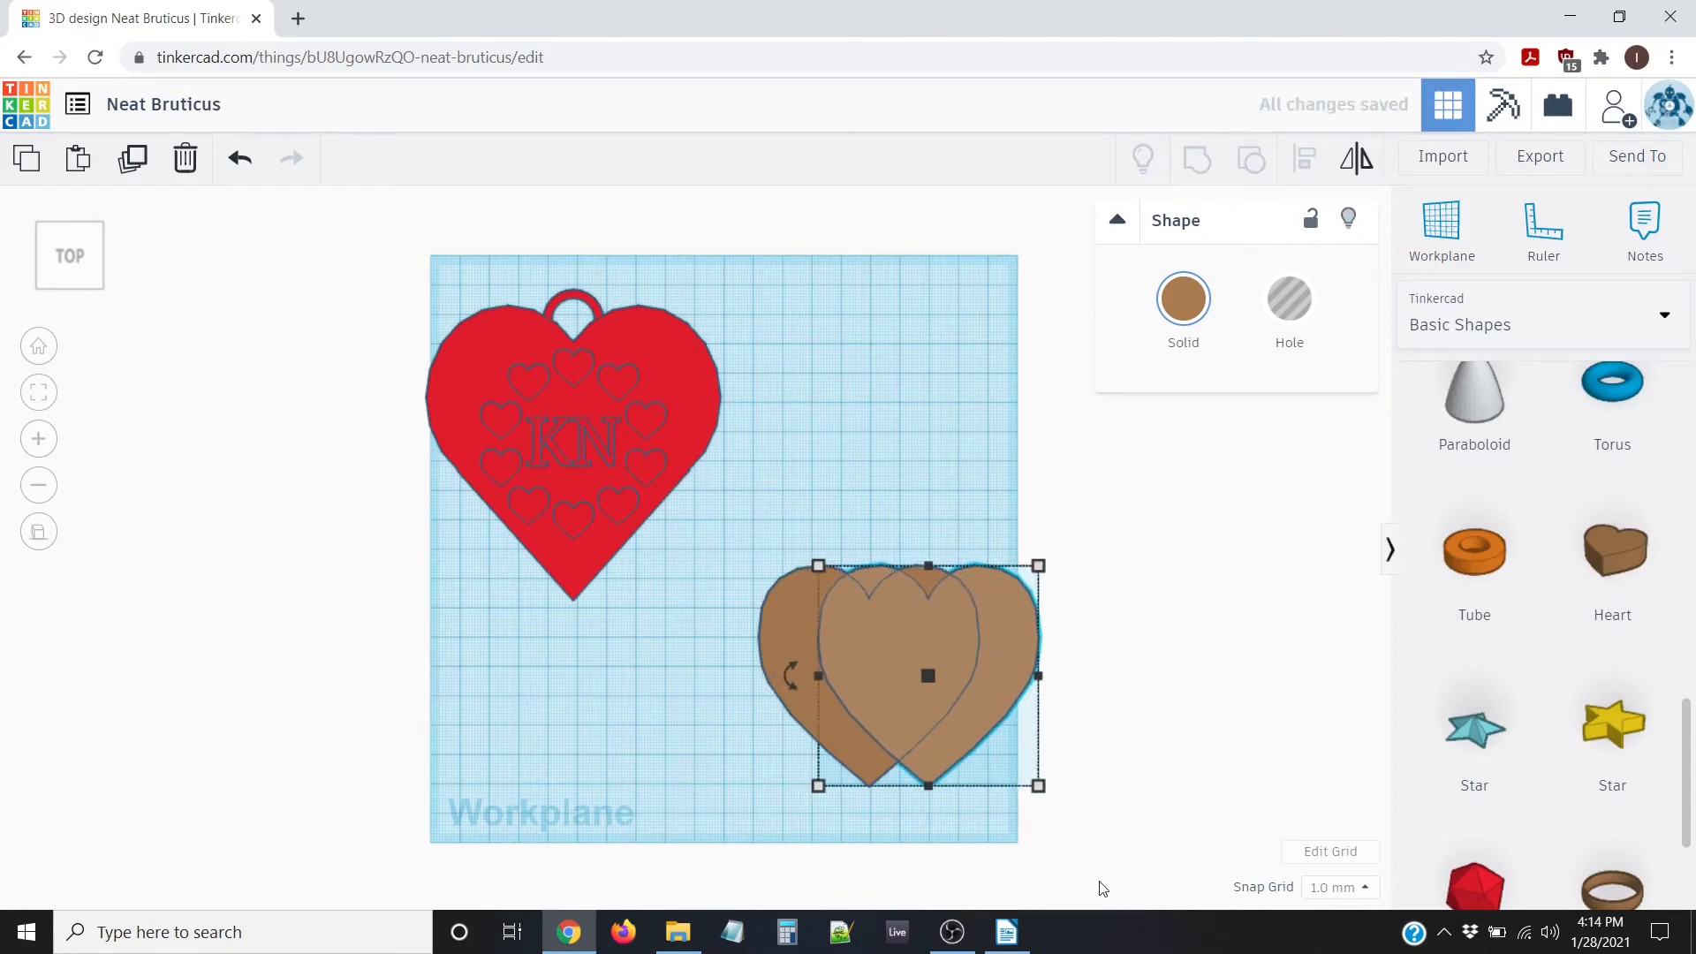
{"action": "mouse_move", "coordinate": [1039, 785]}
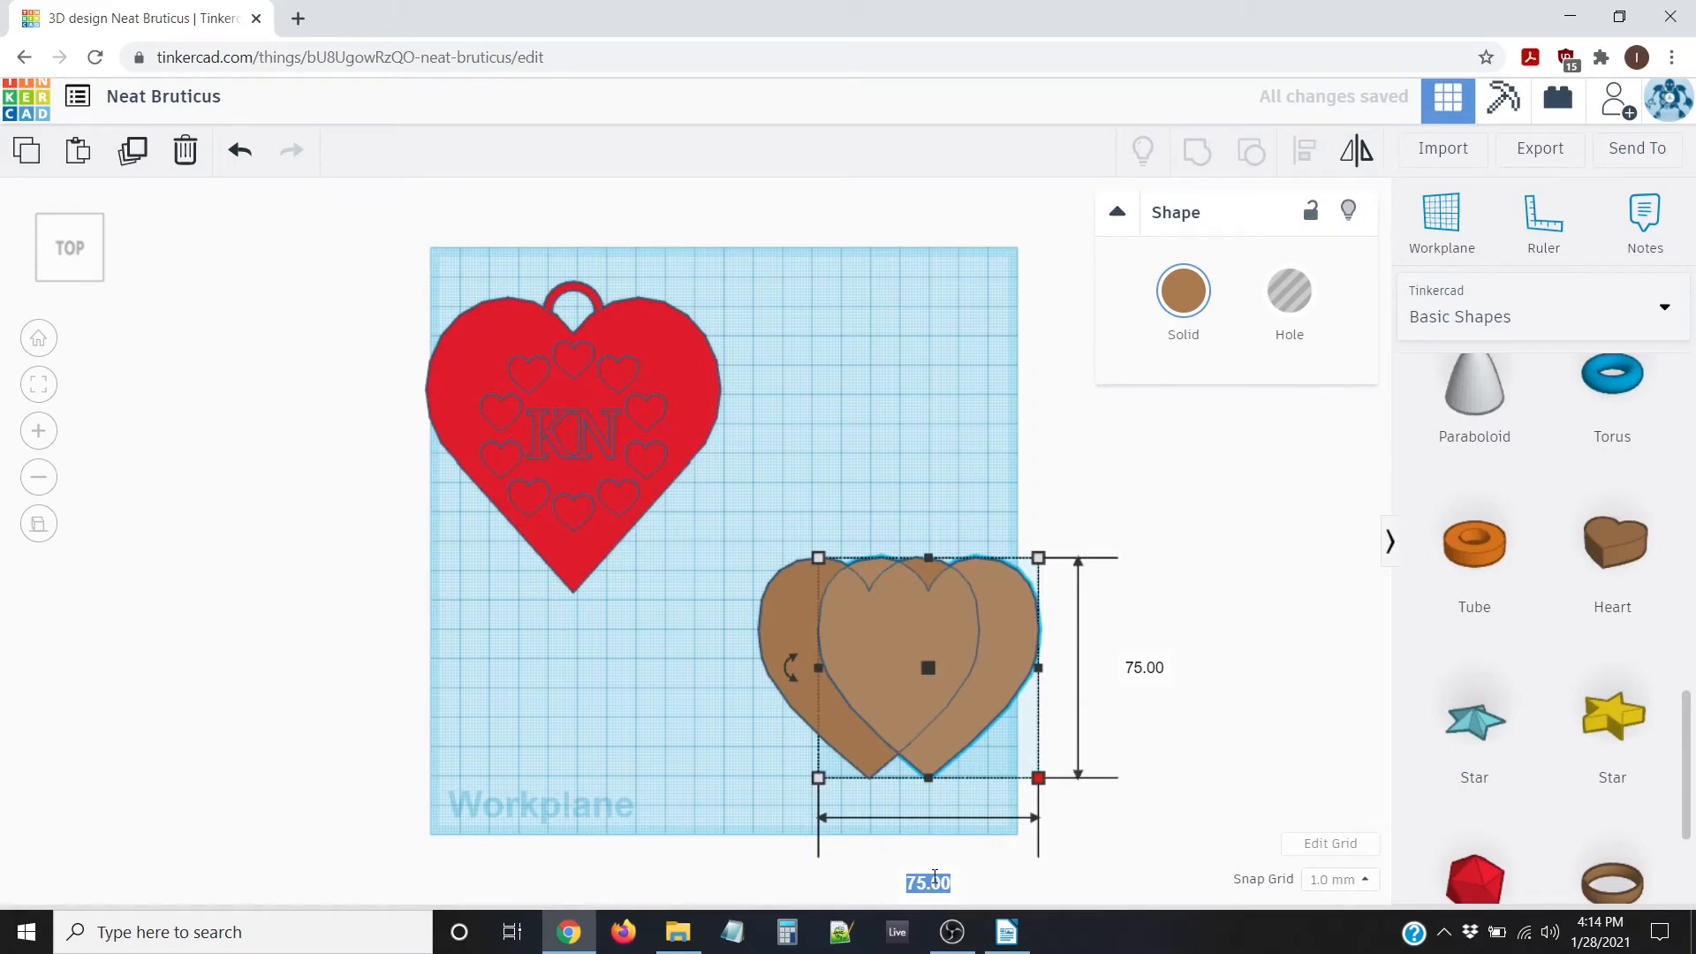
{"action": "type", "text": "50"}
{"action": "key", "text": "Tab"}
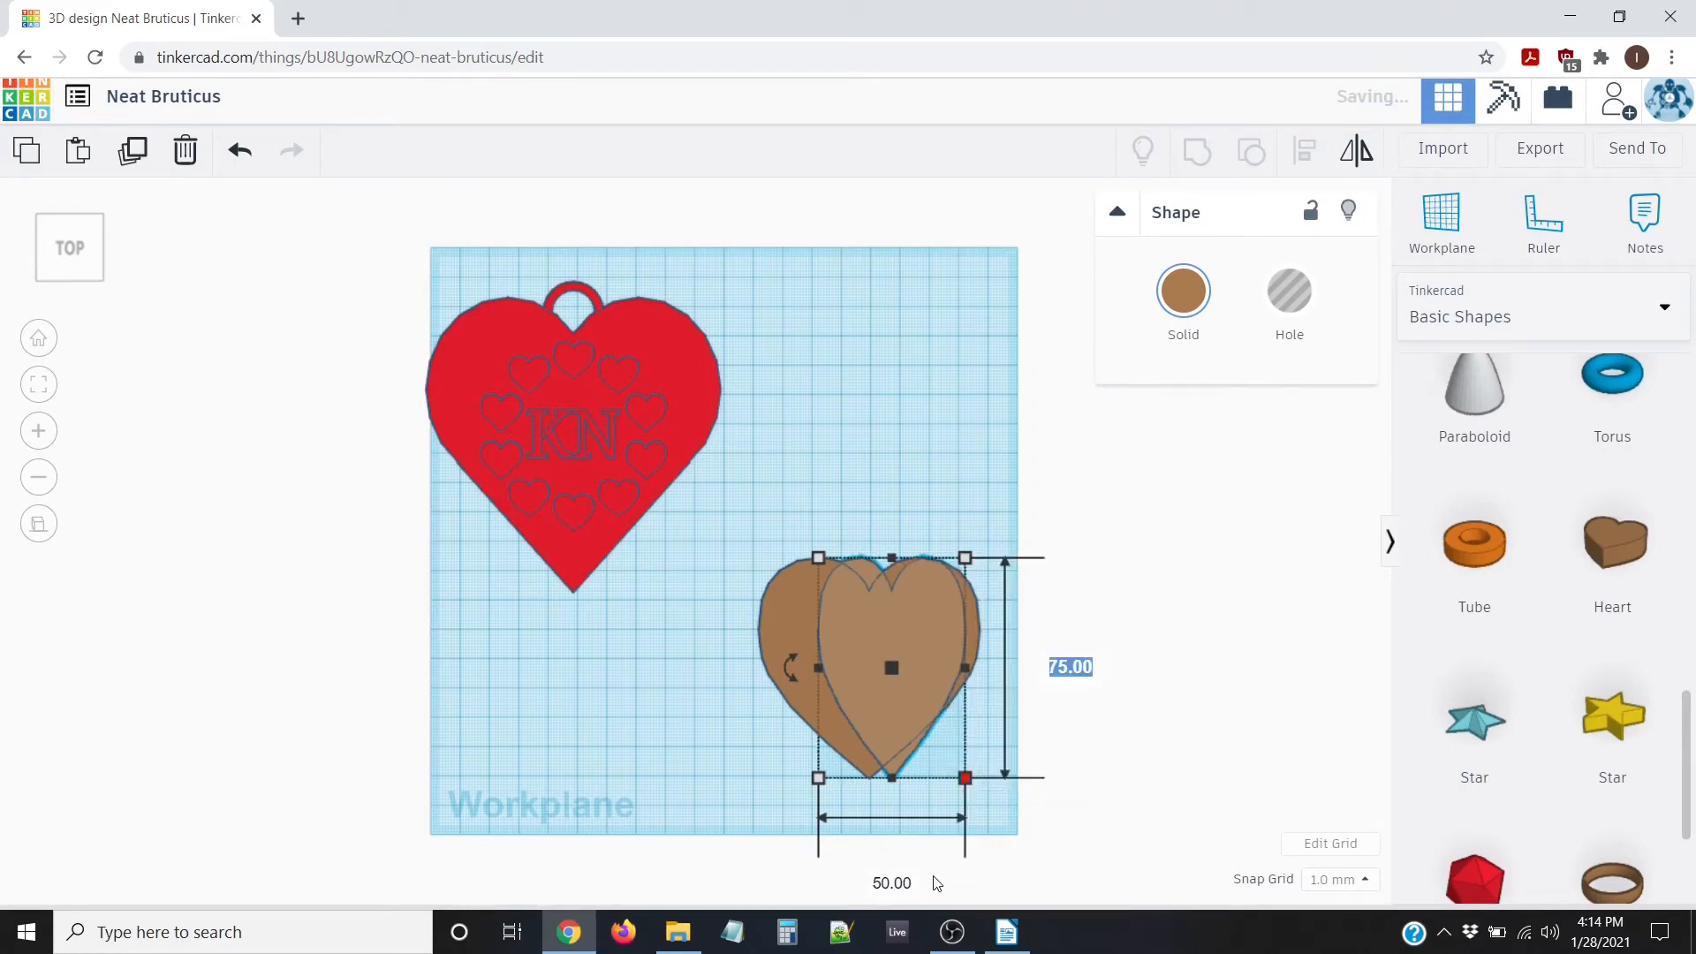
{"action": "type", "text": "50"}
{"action": "key", "text": "Return"}
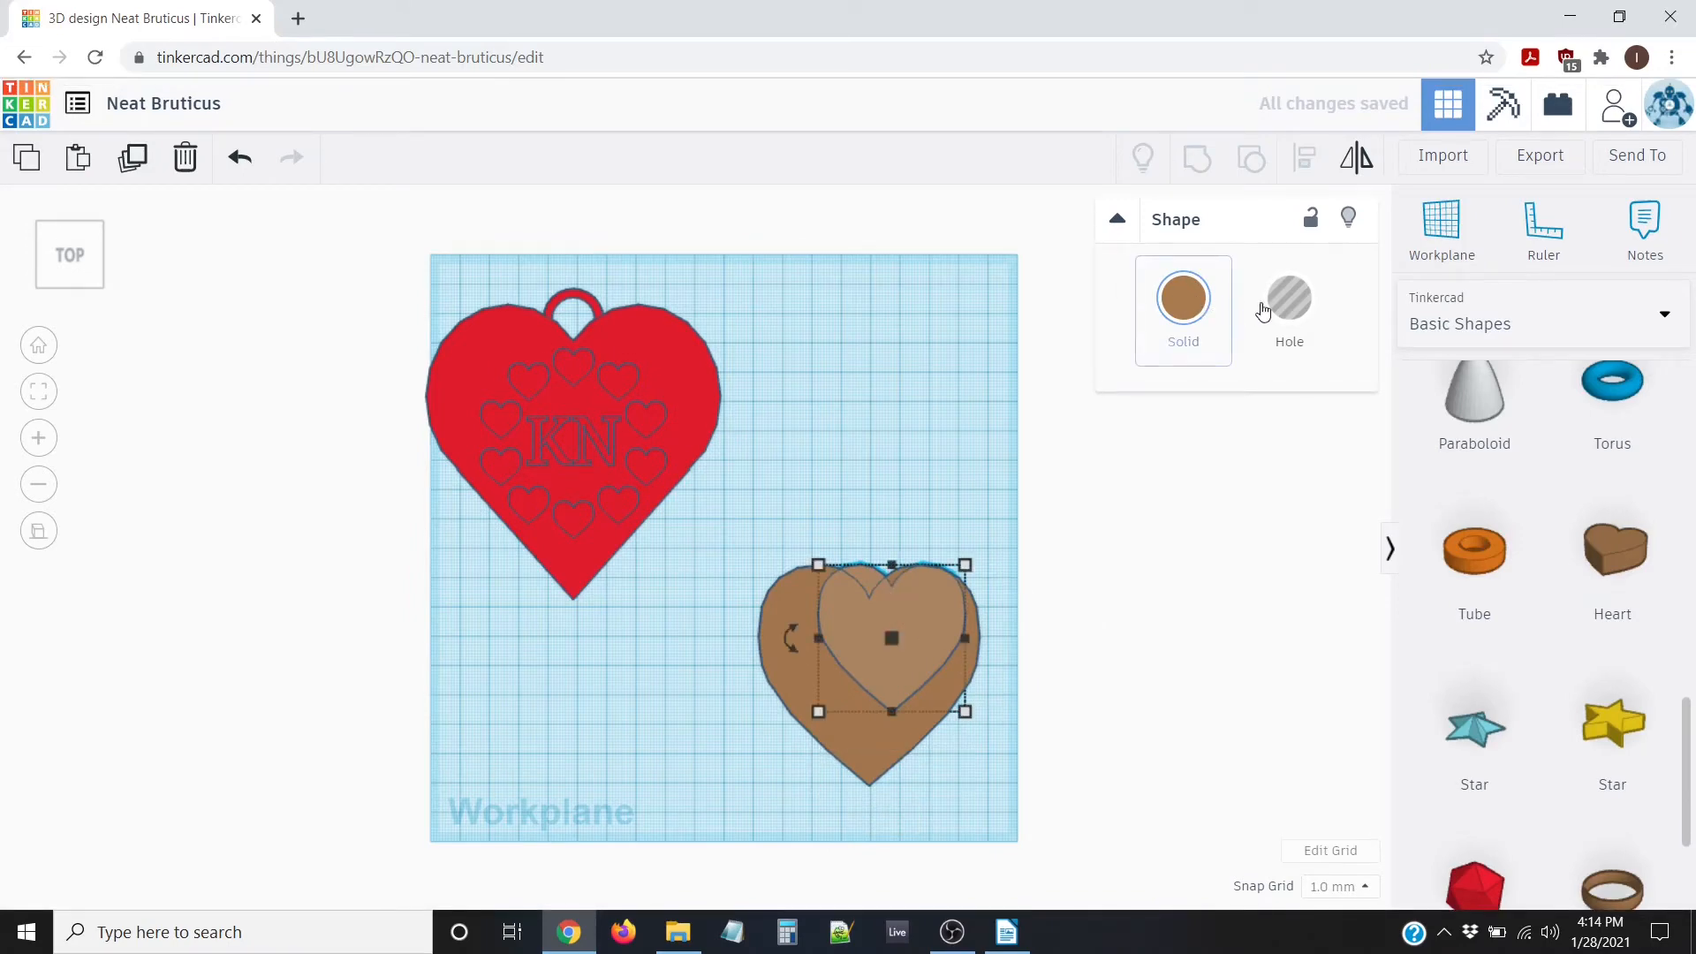
Turn the smaller heart into a hole, move it inside the brown heart, and select both
{"action": "left_click", "coordinate": [1300, 300]}
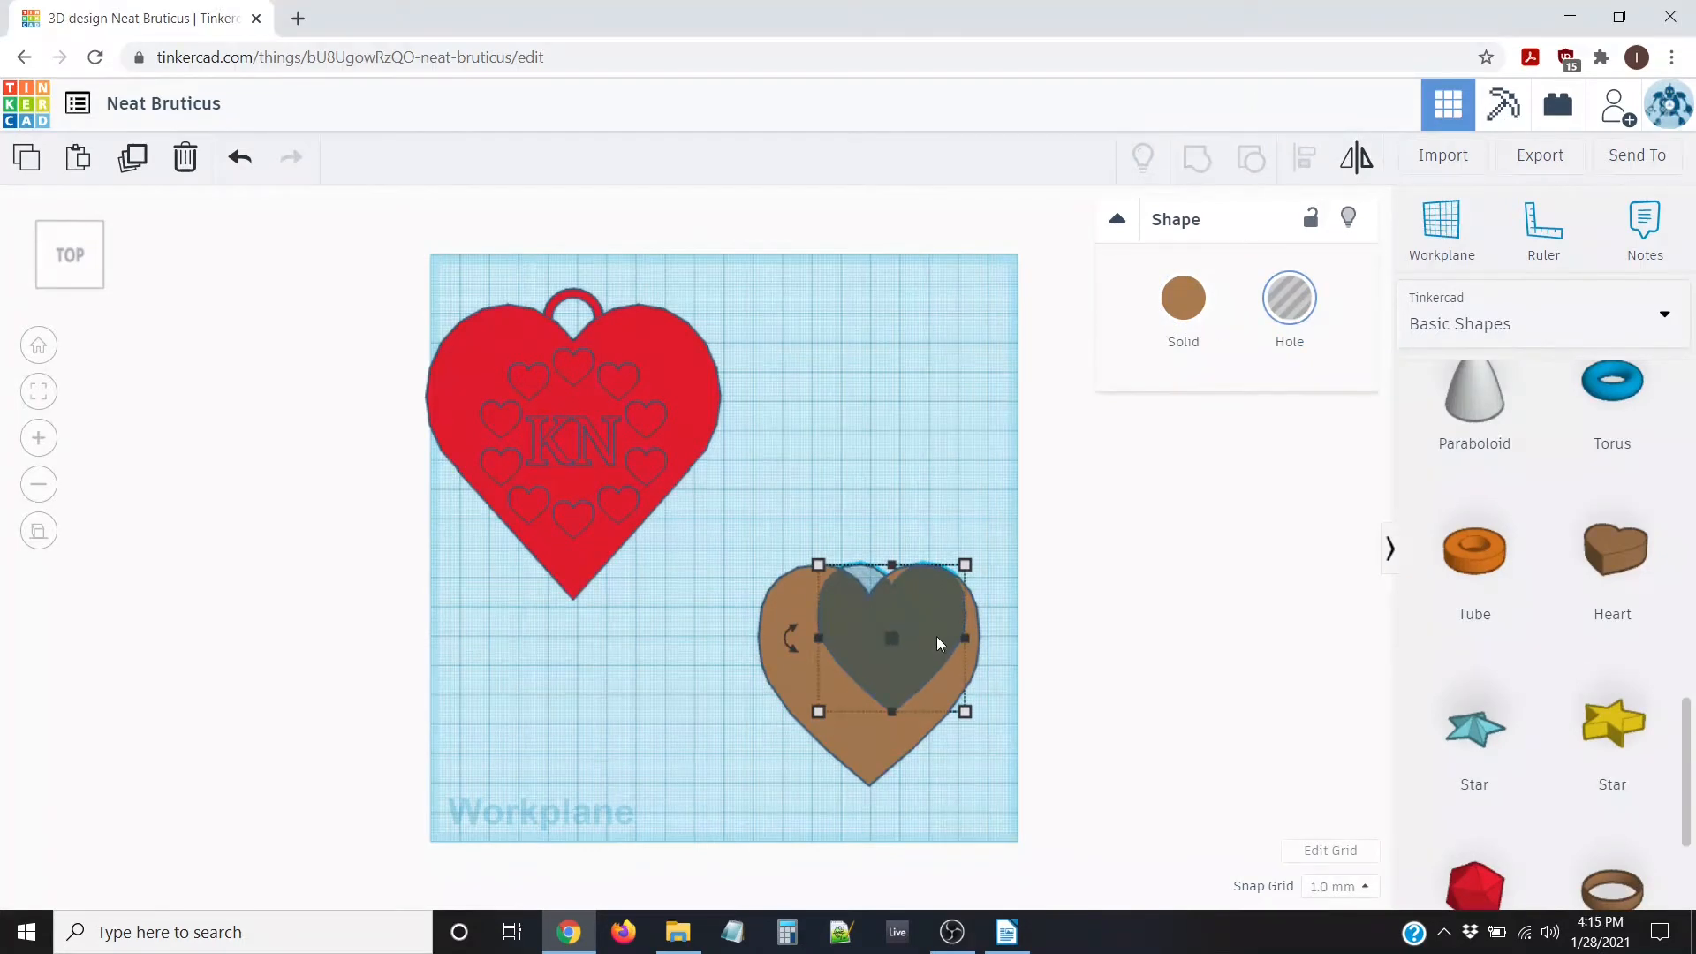
{"action": "mouse_move", "coordinate": [936, 636]}
{"action": "left_mouse_down"}
{"action": "mouse_move", "coordinate": [880, 652]}
{"action": "mouse_move", "coordinate": [915, 654]}
{"action": "left_mouse_up"}
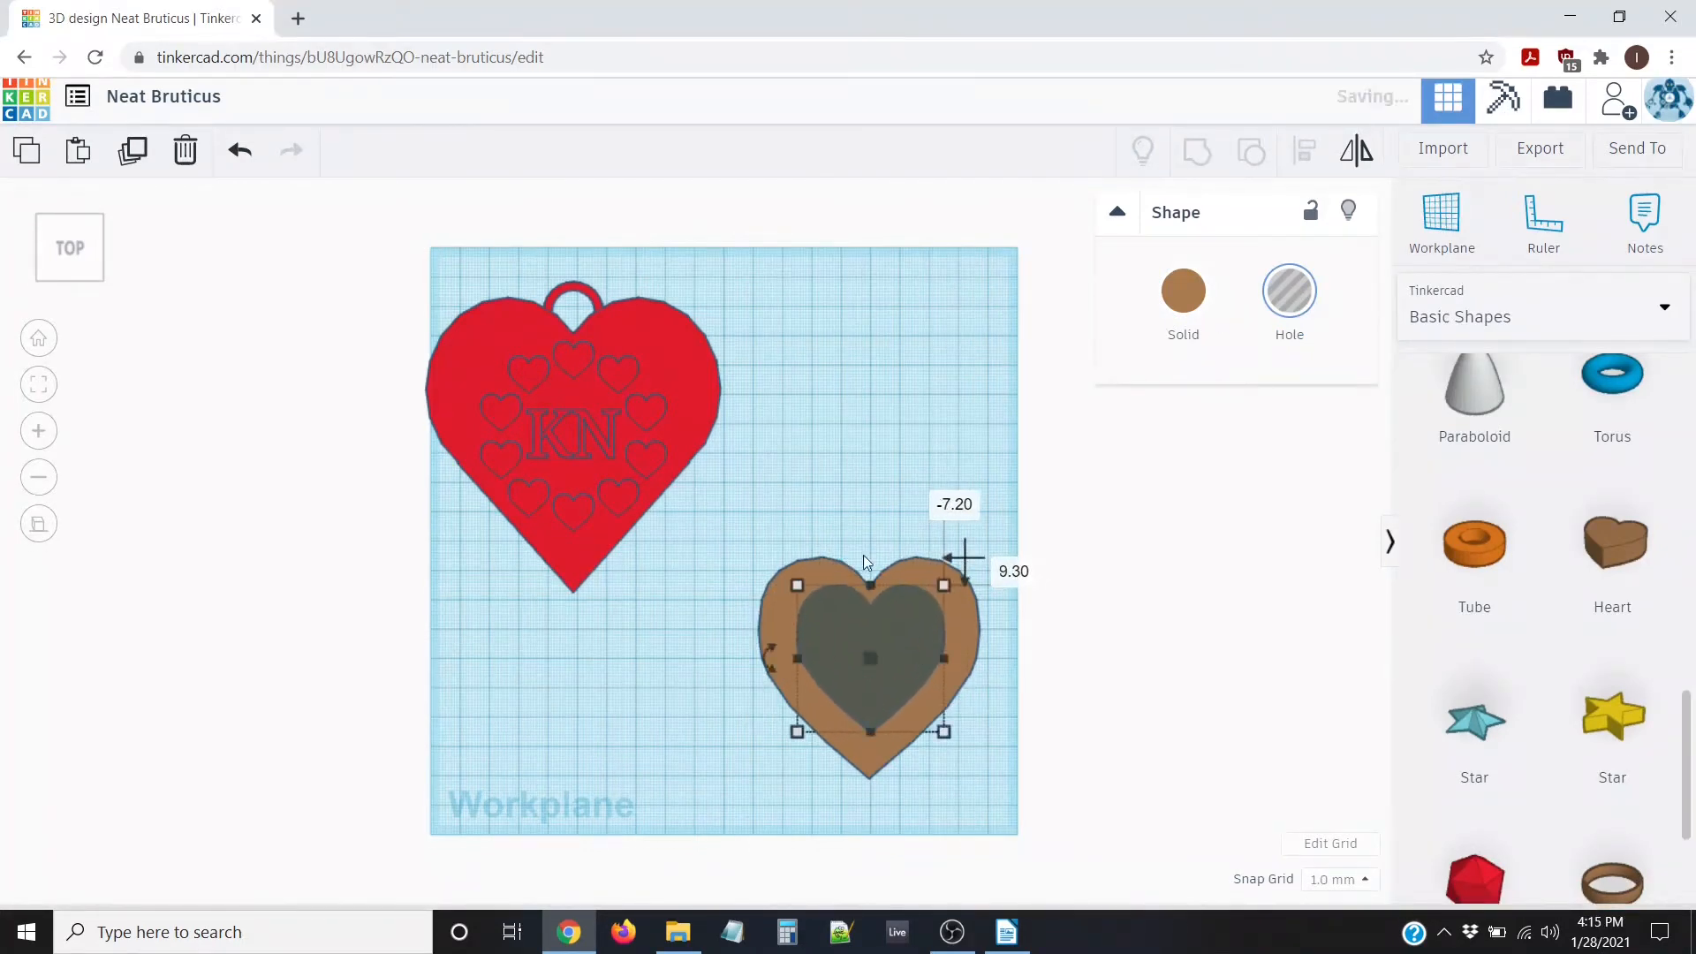
{"action": "left_click", "coordinate": [864, 459]}
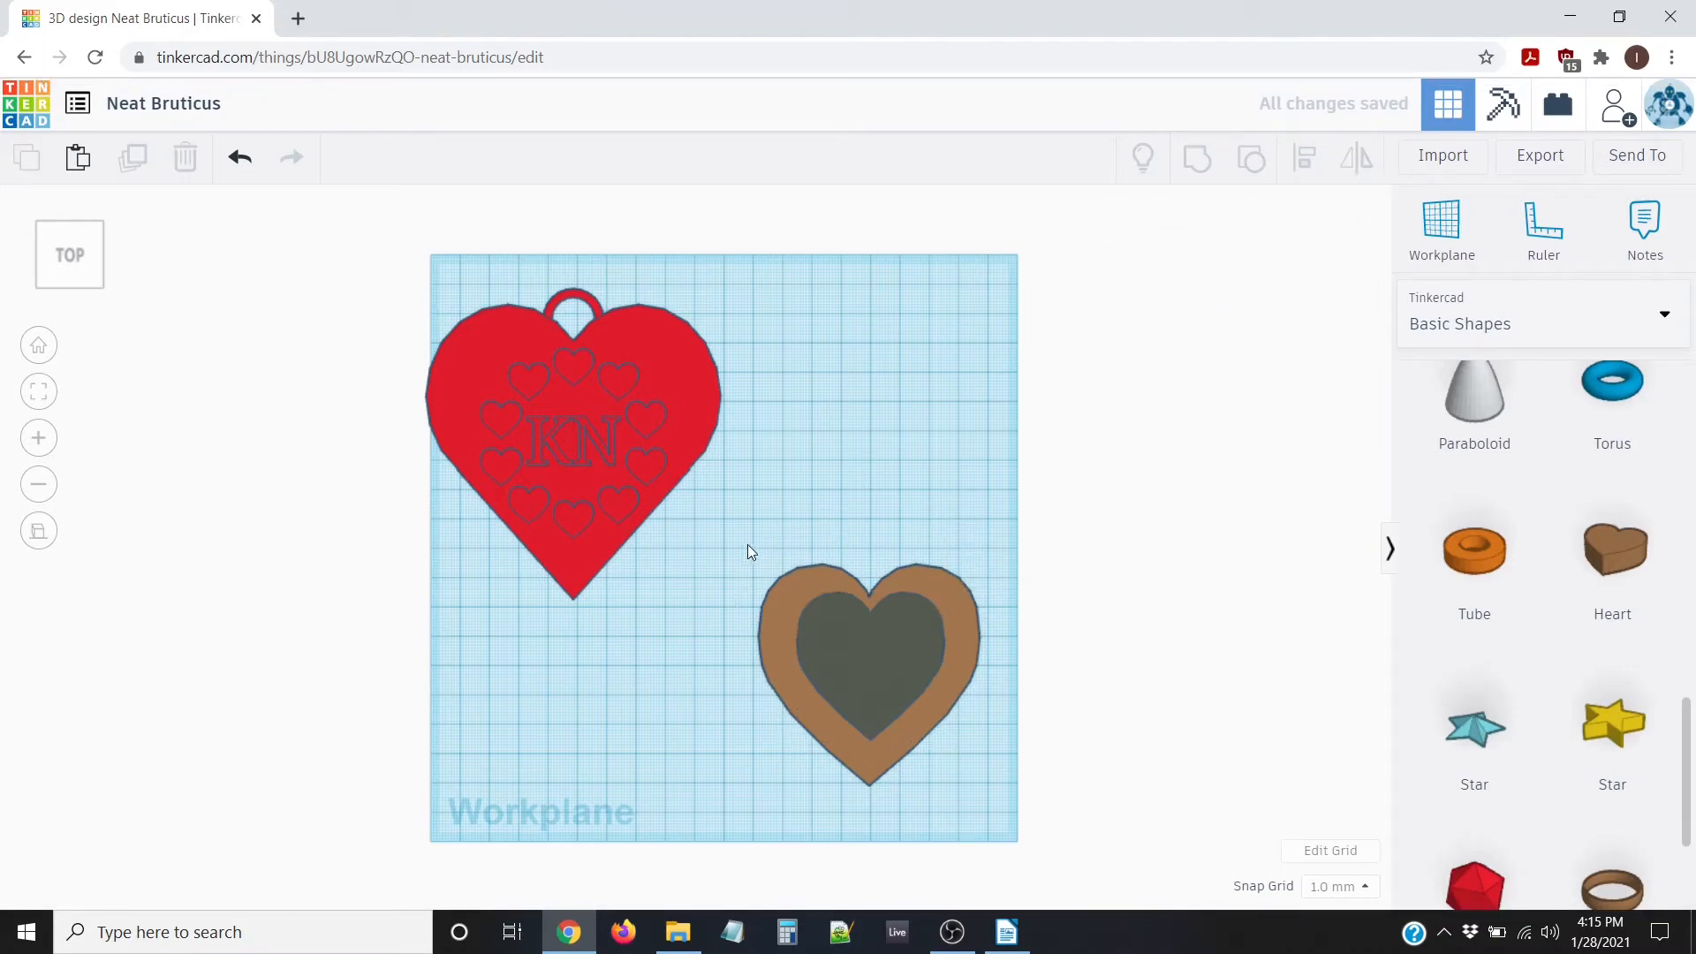
{"action": "left_click_drag", "start_coordinate": [731, 528], "coordinate": [1078, 782]}
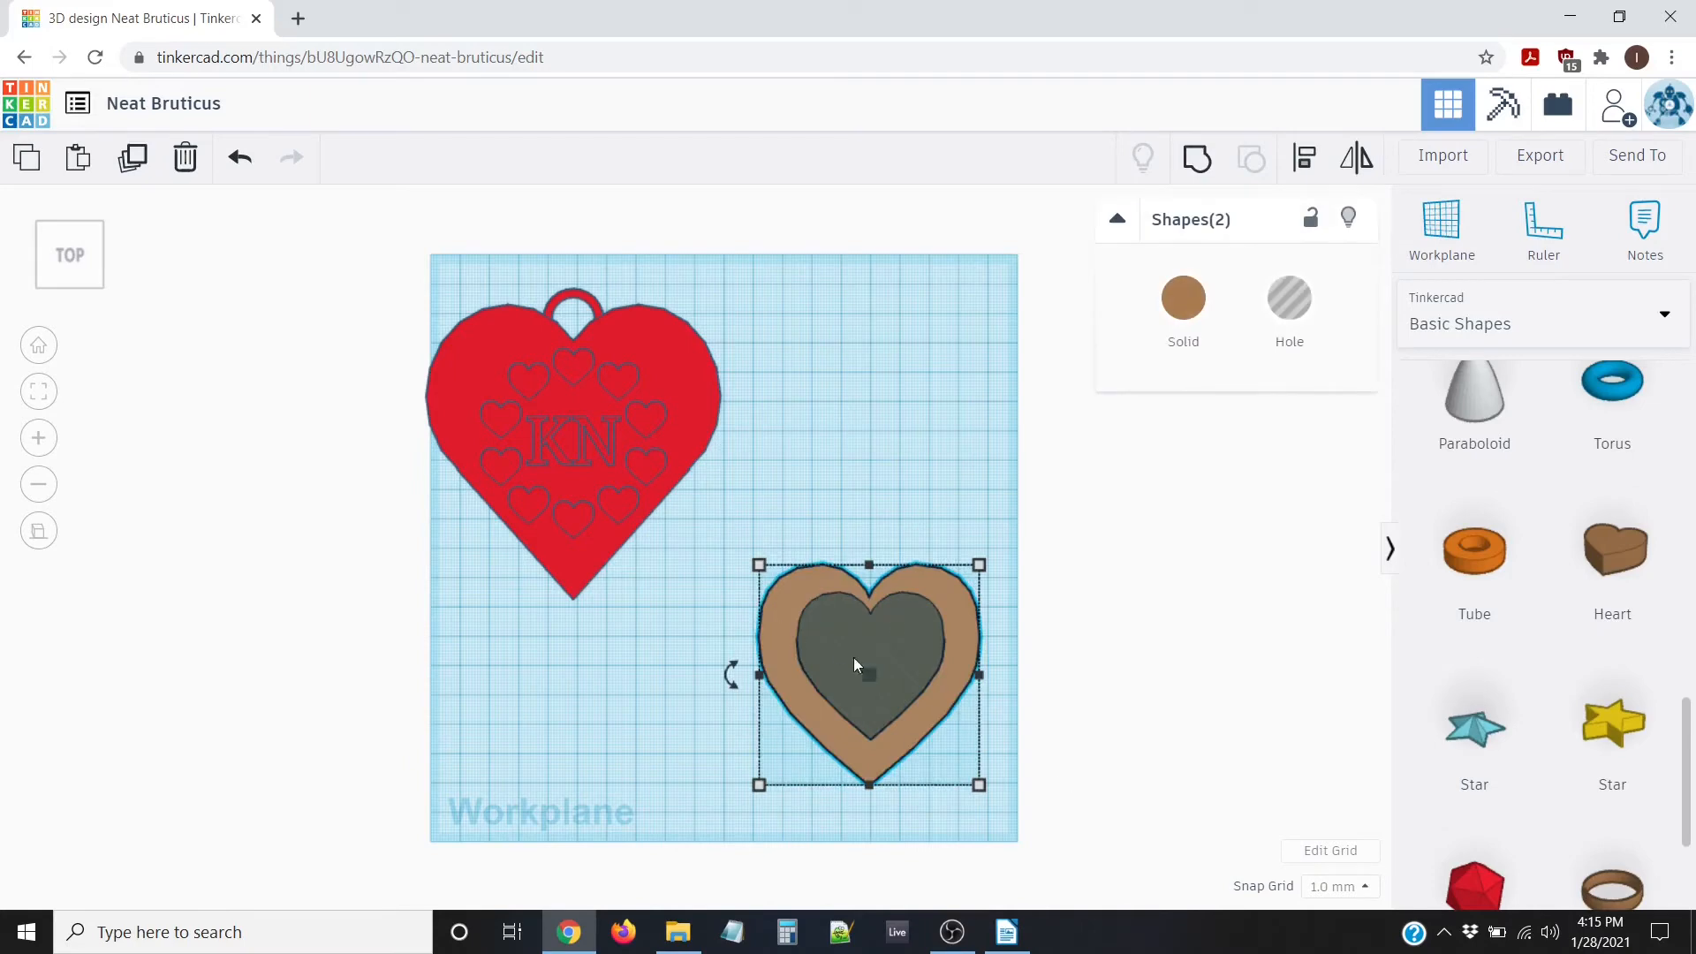
Align the hole heart so it sits centred within the brown heart
{"action": "left_click", "coordinate": [1307, 159]}
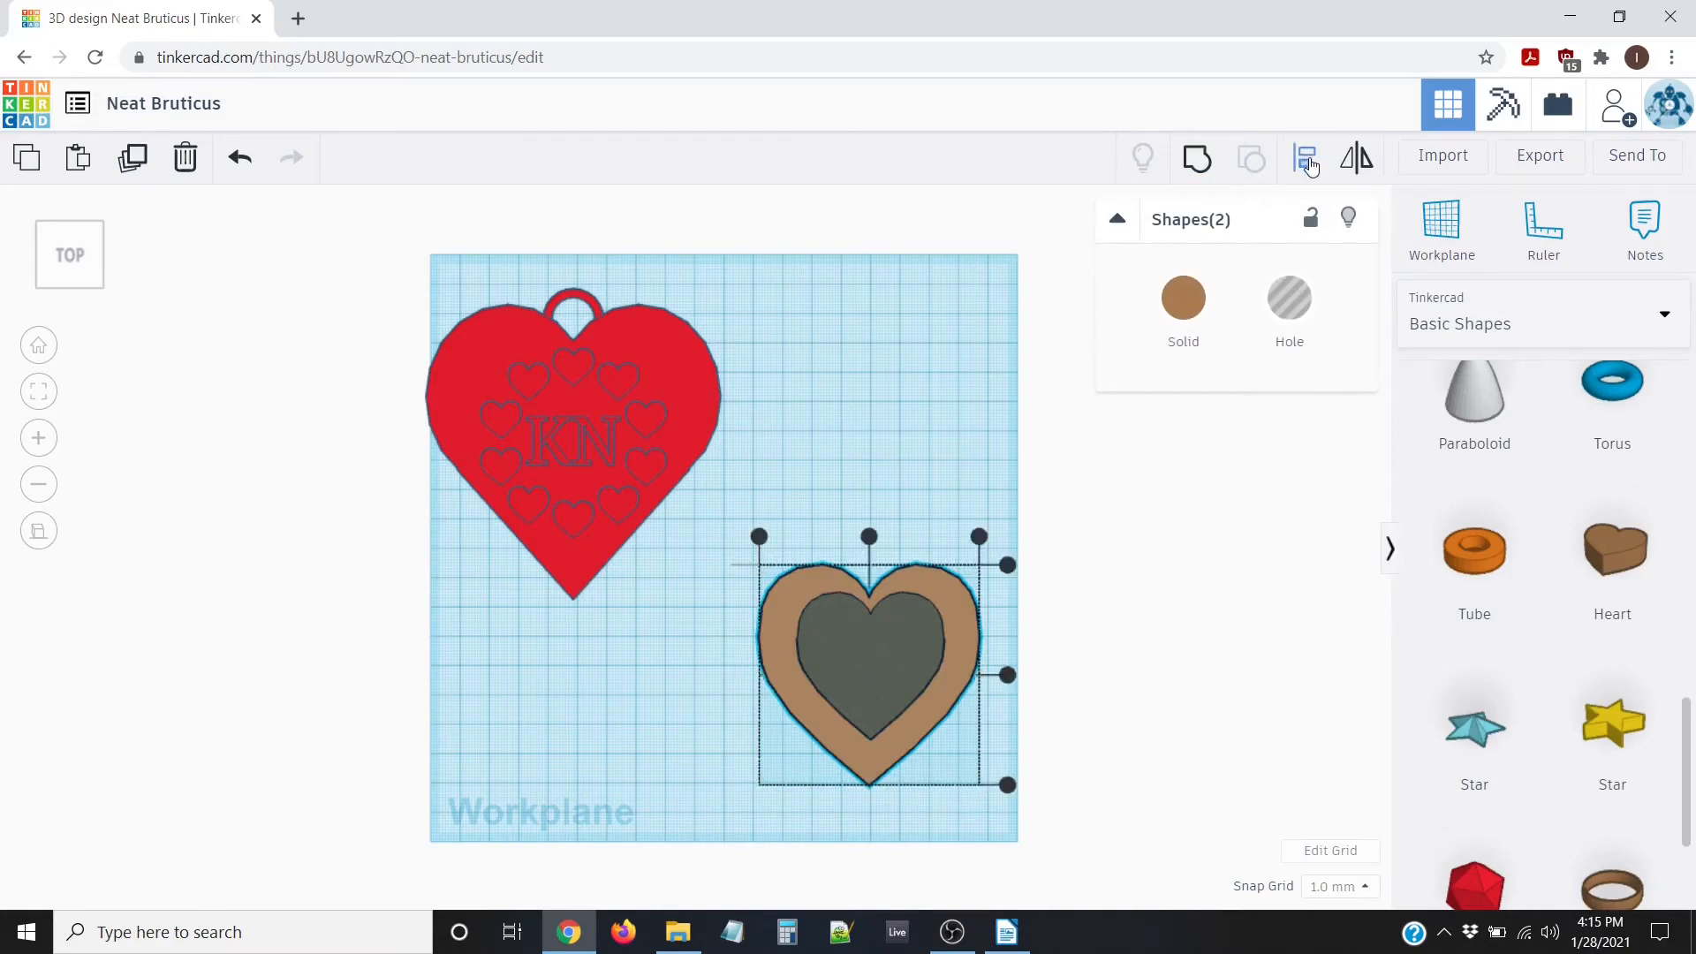
{"action": "left_click", "coordinate": [869, 540]}
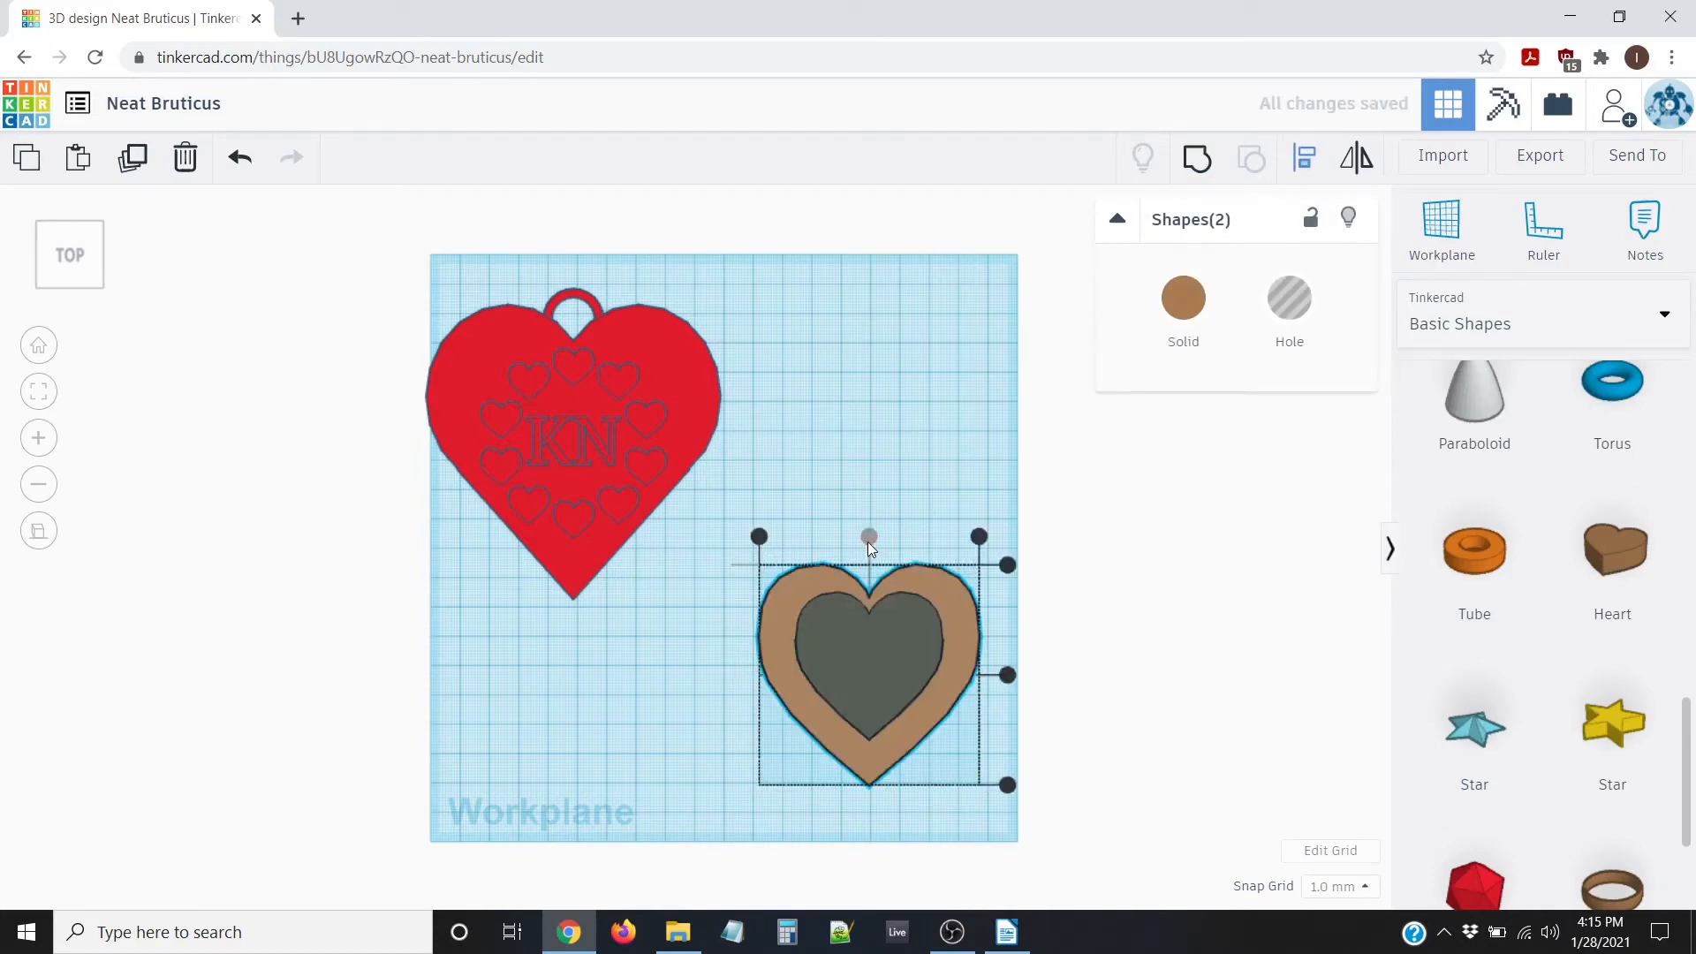
{"action": "left_click", "coordinate": [1007, 676]}
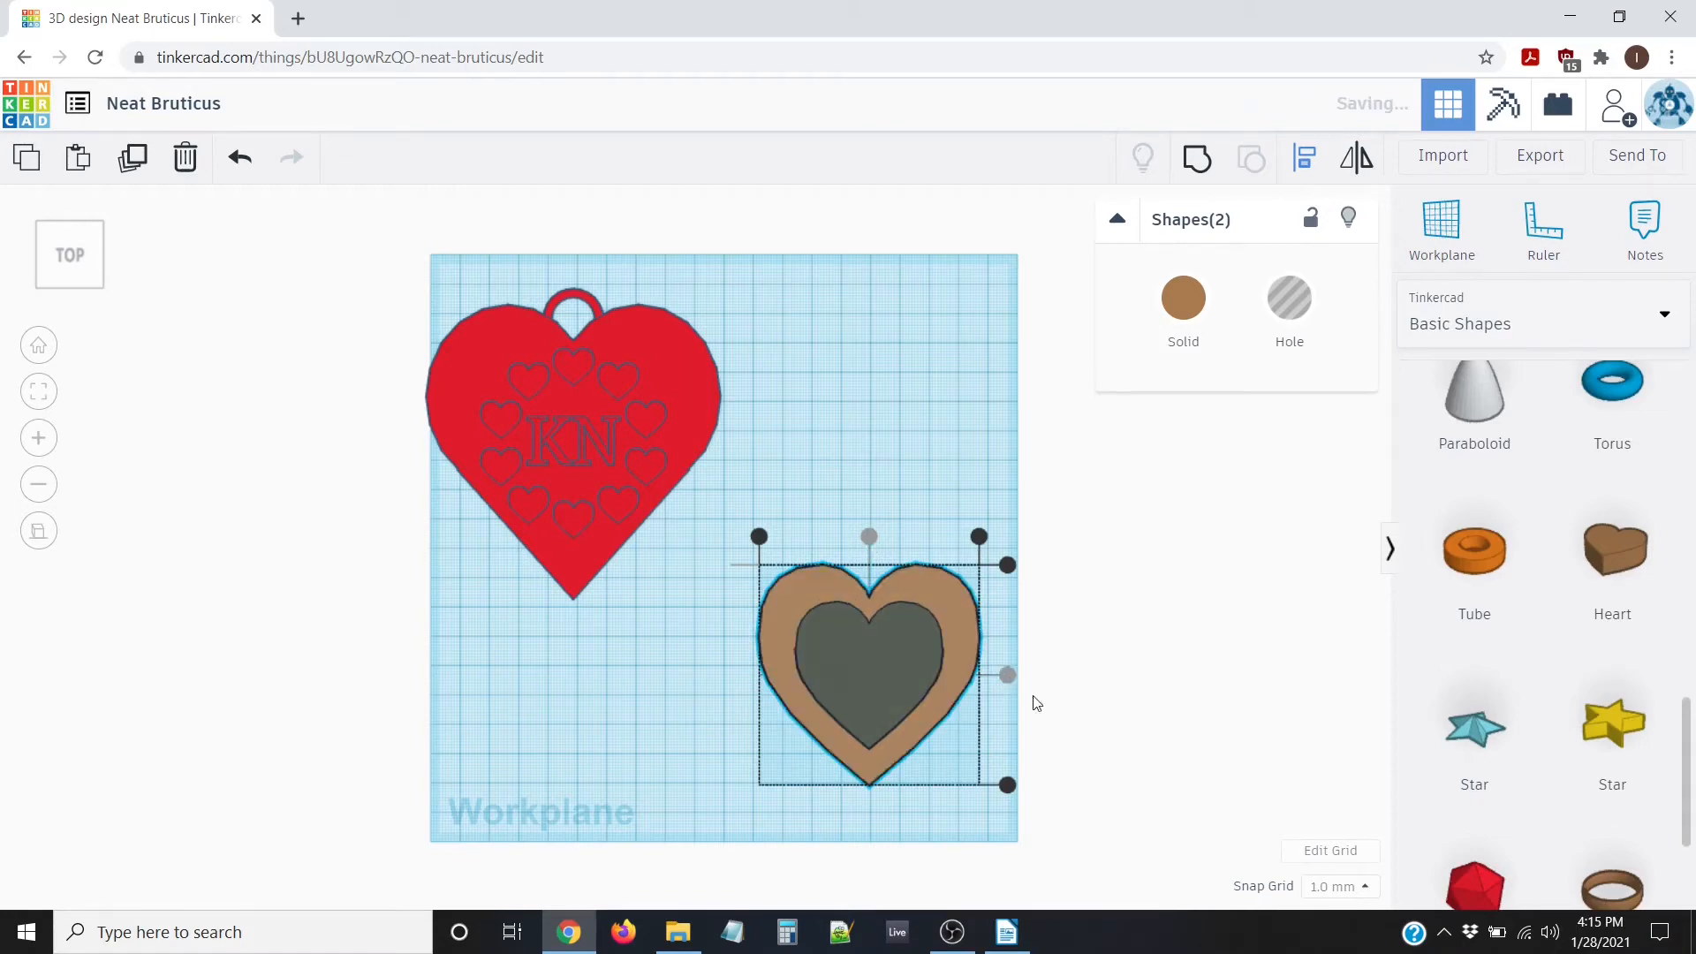
{"action": "left_click", "coordinate": [703, 675]}
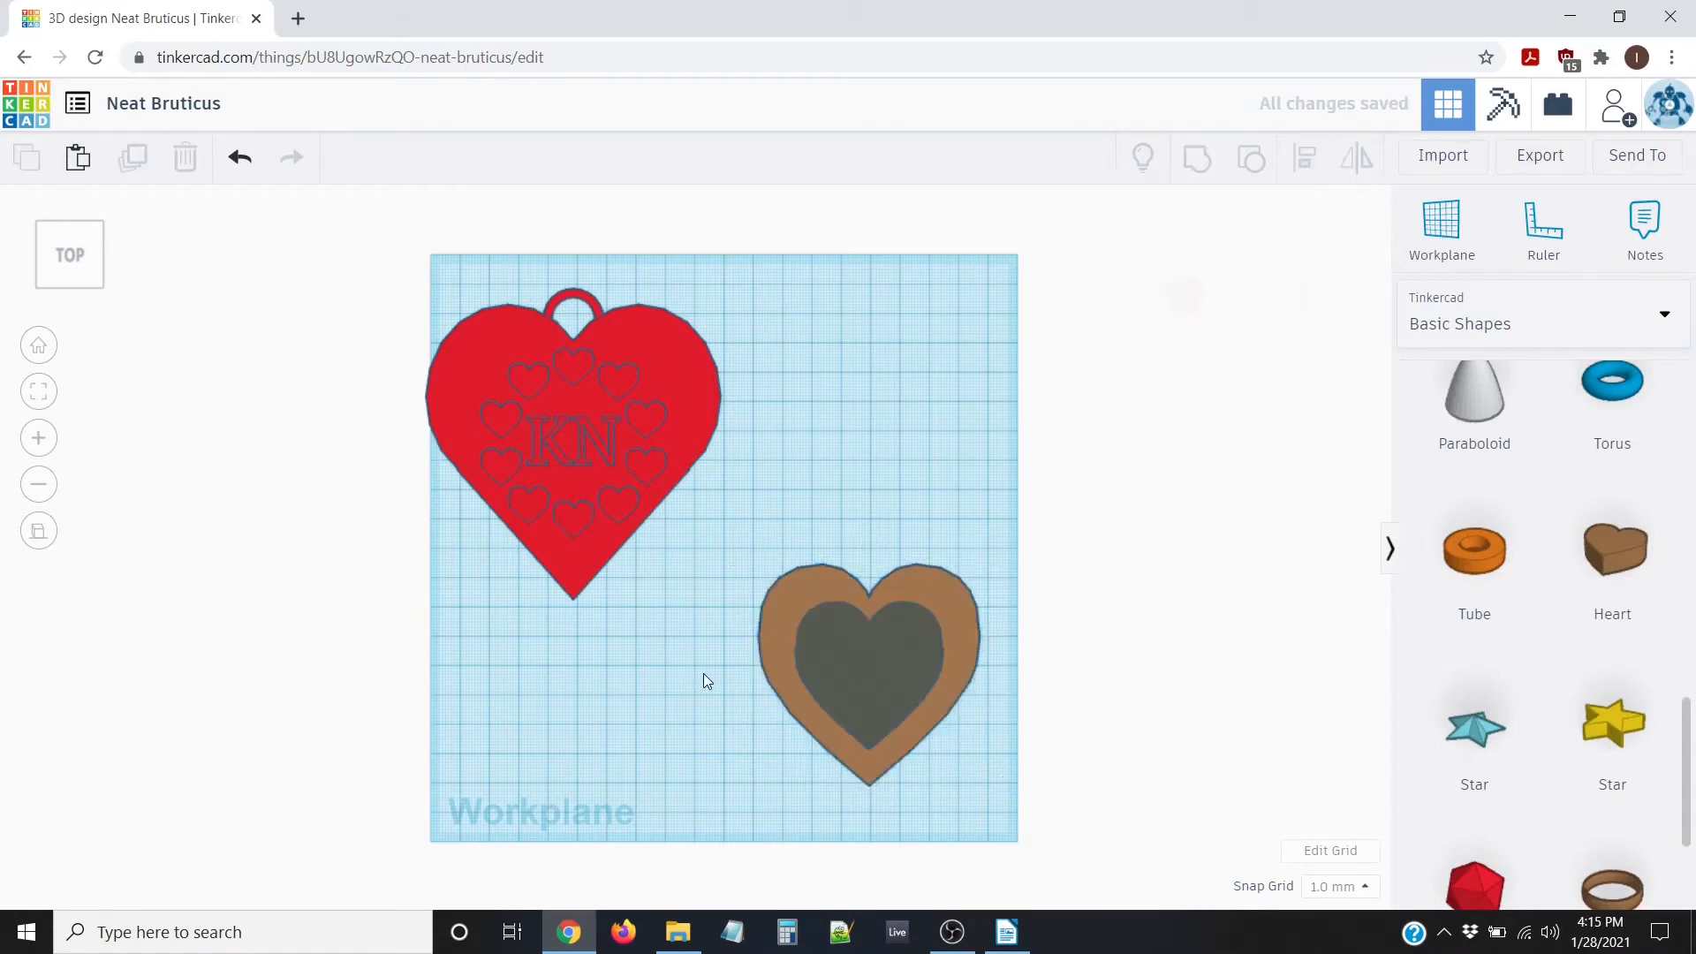
Inspect the centred hole from several angles, then select both hearts from the top view
{"action": "scroll", "coordinate": [703, 674], "scroll_direction": "up", "scroll_amount": 3}
{"action": "right_click_drag", "start_coordinate": [751, 676], "coordinate": [779, 613]}
{"action": "scroll", "coordinate": [729, 694], "scroll_direction": "up", "scroll_amount": 3}
{"action": "scroll", "coordinate": [941, 740], "scroll_direction": "down", "scroll_amount": 5}
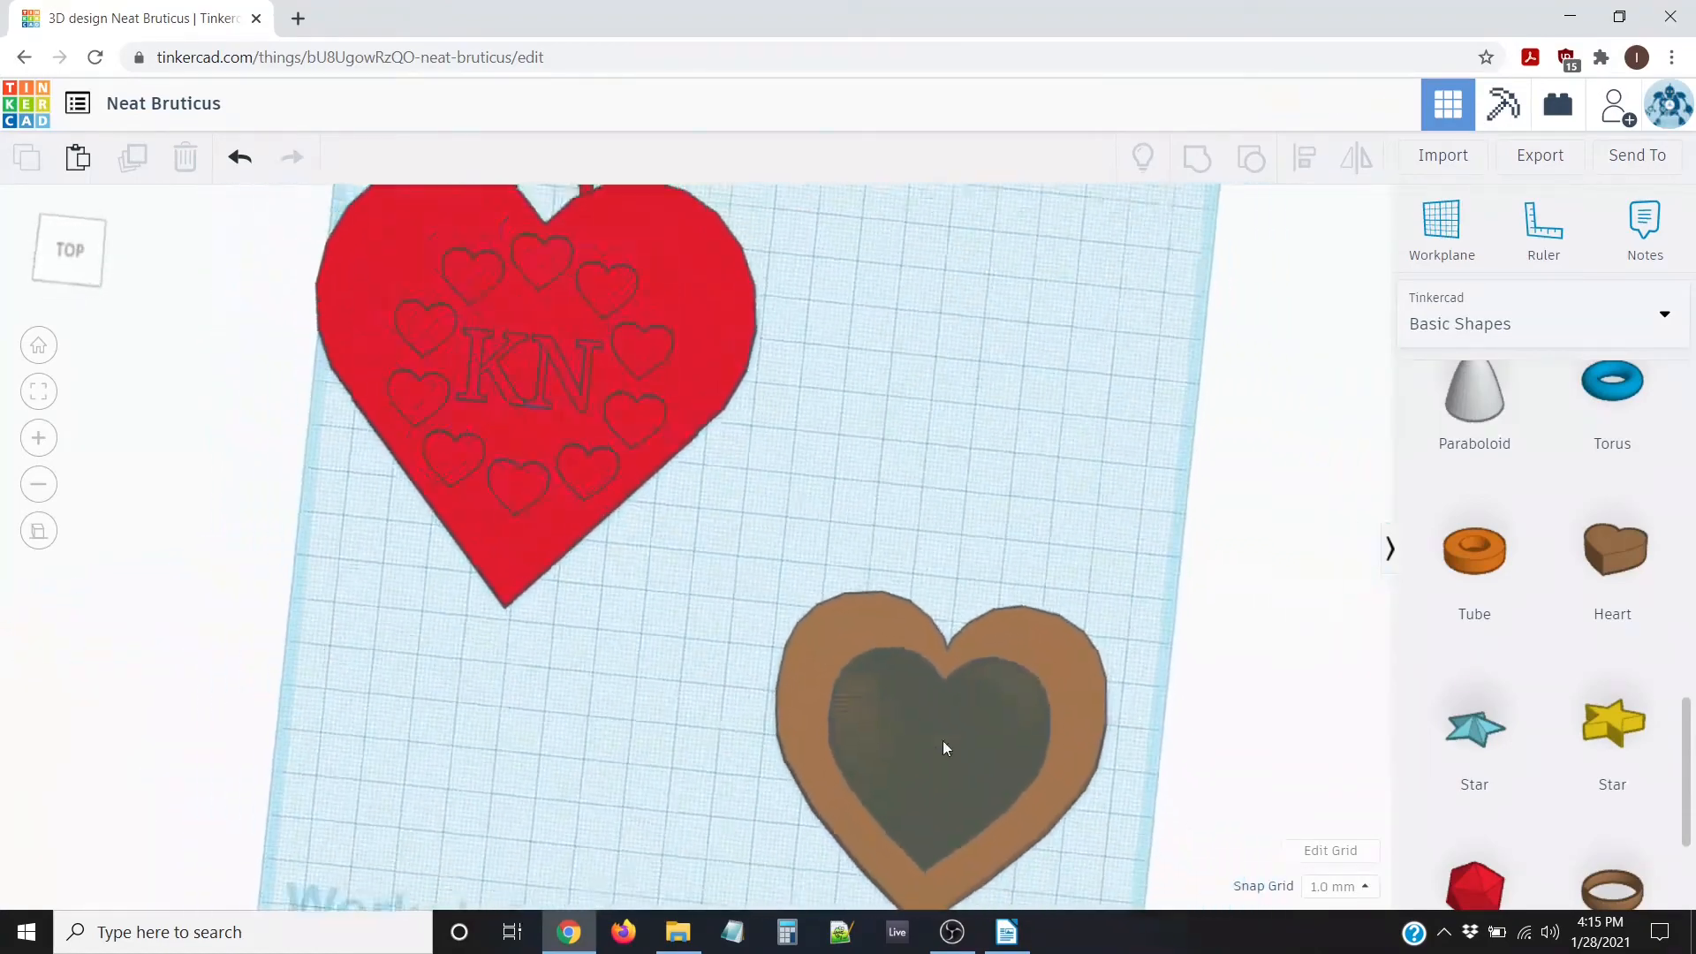
{"action": "right_click_drag", "start_coordinate": [1047, 782], "coordinate": [924, 622]}
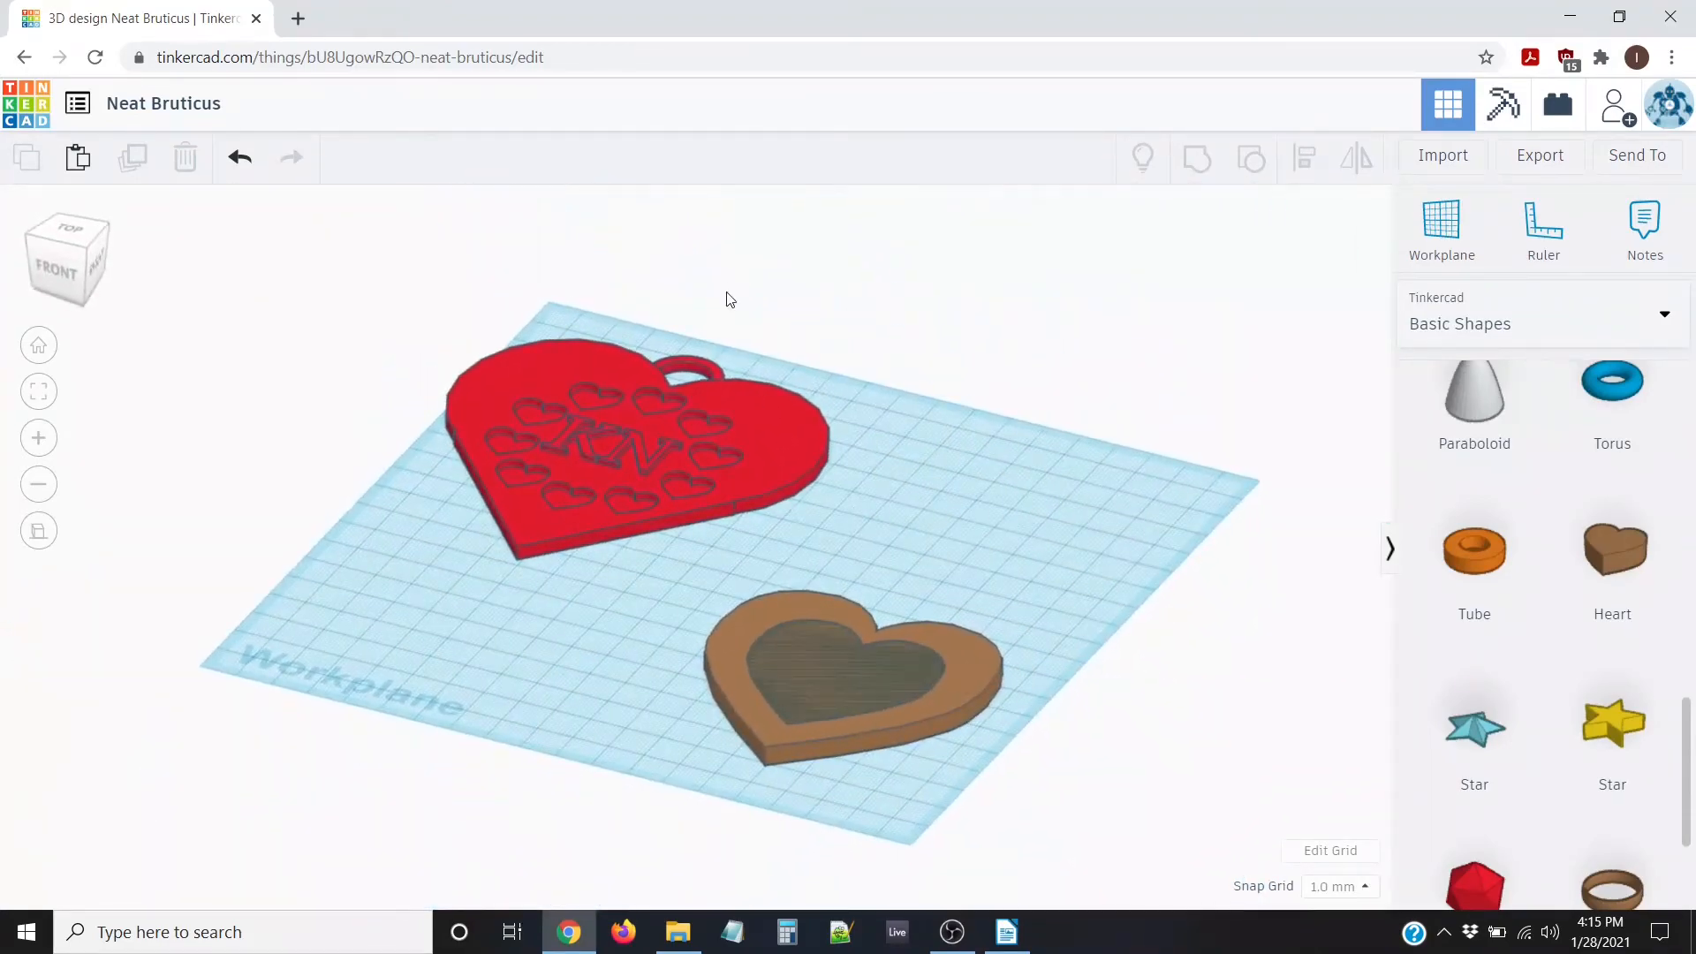
{"action": "right_click_drag", "start_coordinate": [740, 583], "coordinate": [840, 451]}
{"action": "scroll", "coordinate": [840, 439], "scroll_direction": "up", "scroll_amount": 5}
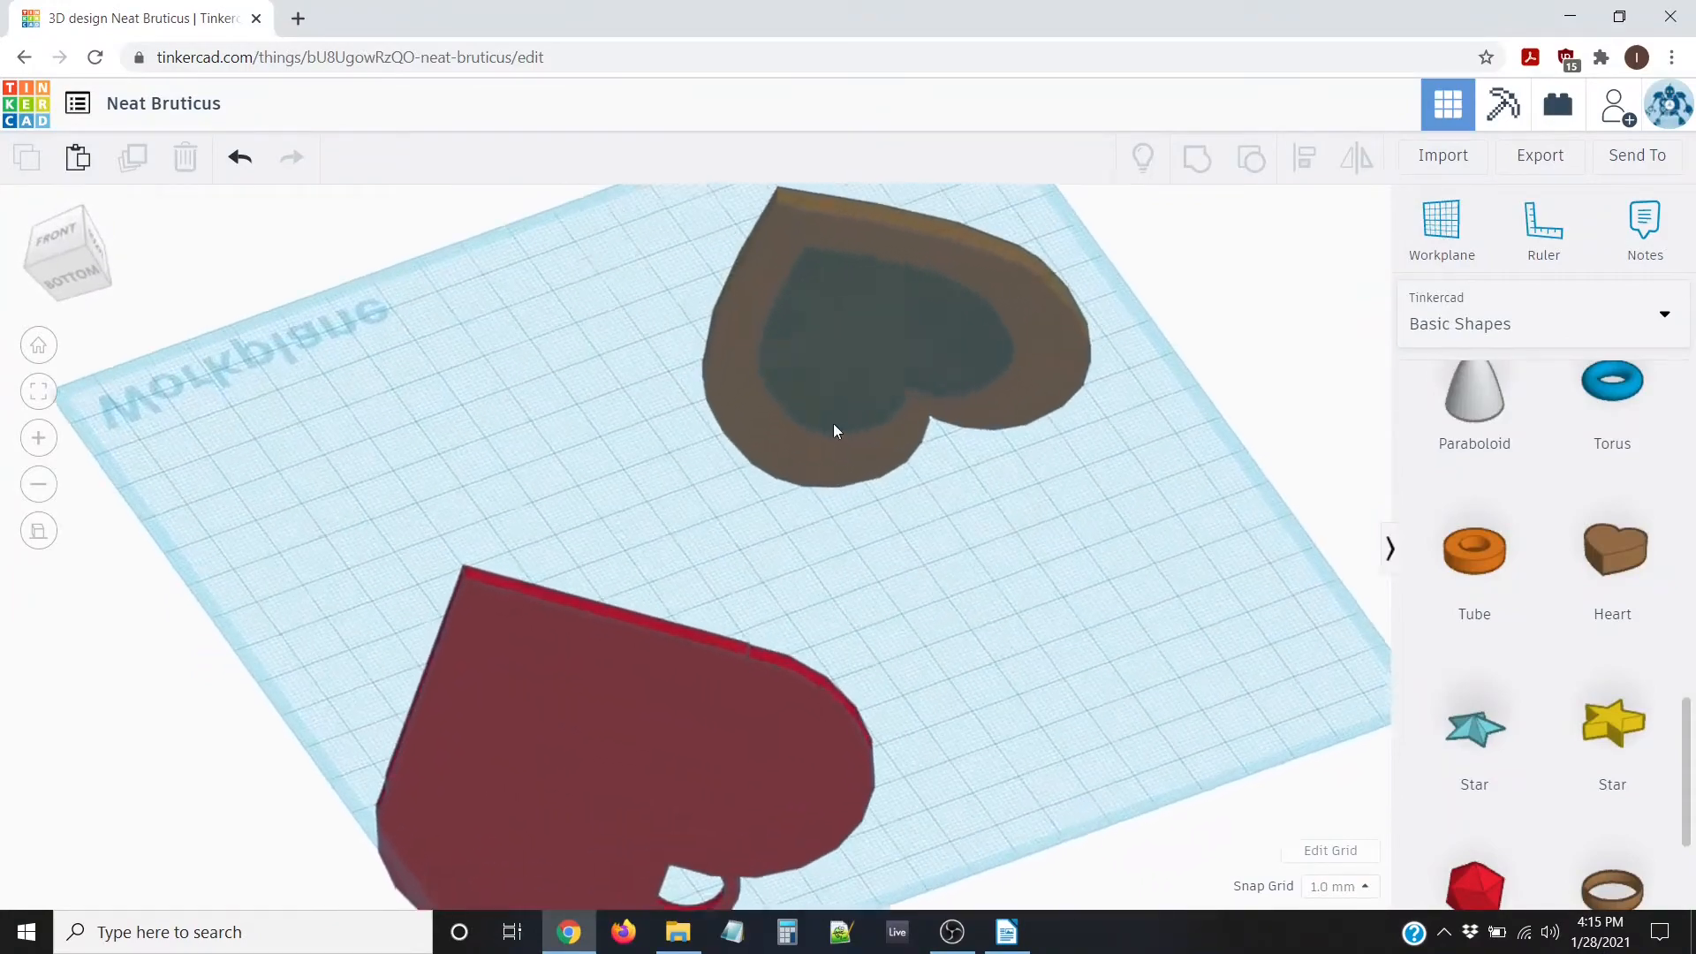
{"action": "right_click_drag", "start_coordinate": [836, 393], "coordinate": [946, 674]}
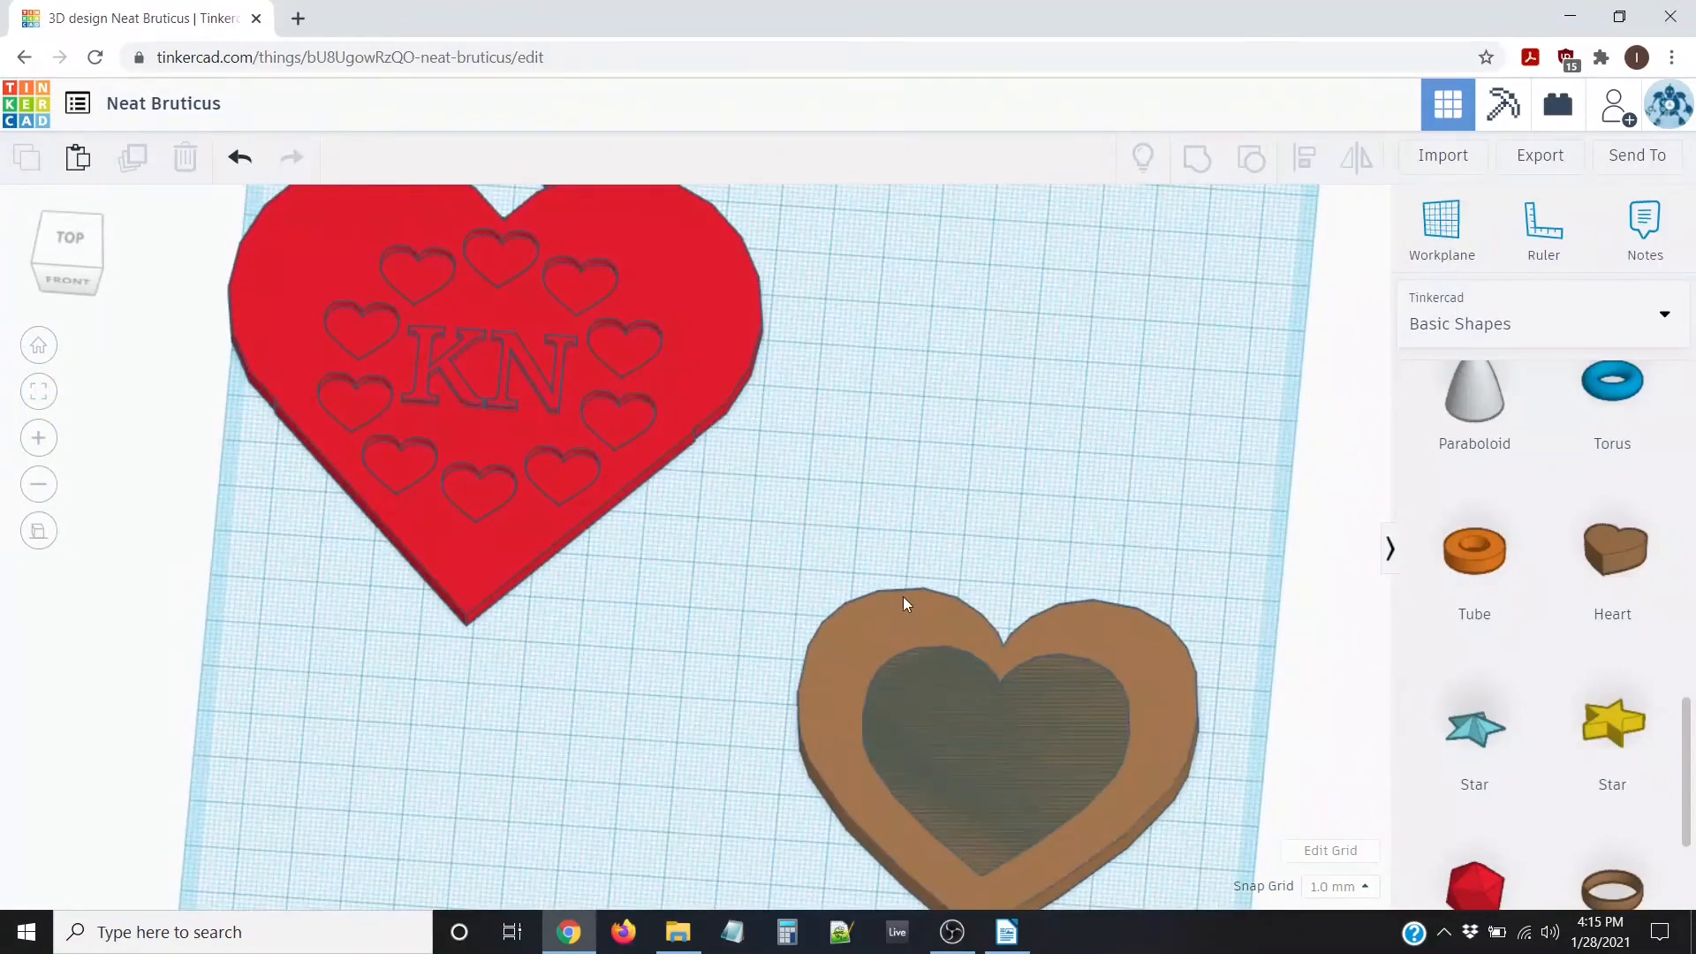
{"action": "scroll", "coordinate": [903, 597], "scroll_direction": "down", "scroll_amount": 4}
{"action": "scroll", "coordinate": [903, 596], "scroll_direction": "down", "scroll_amount": 1}
{"action": "right_click_drag", "start_coordinate": [740, 560], "coordinate": [759, 625]}
{"action": "left_click_drag", "start_coordinate": [720, 519], "coordinate": [1063, 890]}
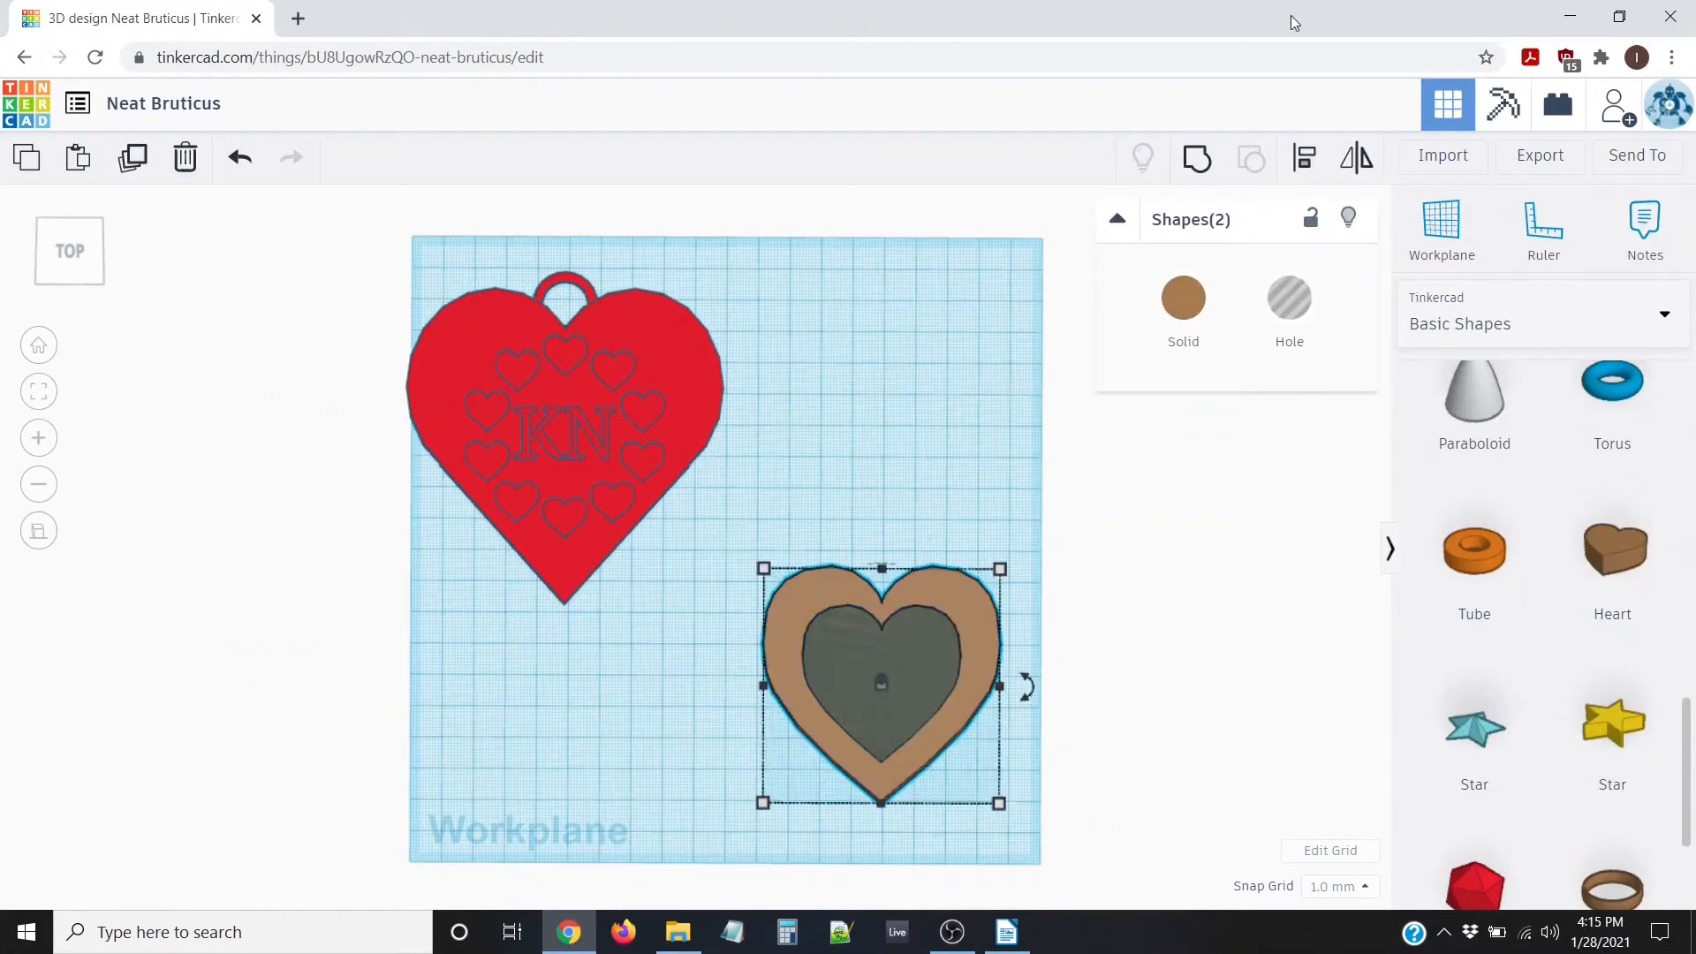
Group the brown heart with its heart hole into an open frame, then switch to perspective view
{"action": "left_click", "coordinate": [1199, 159]}
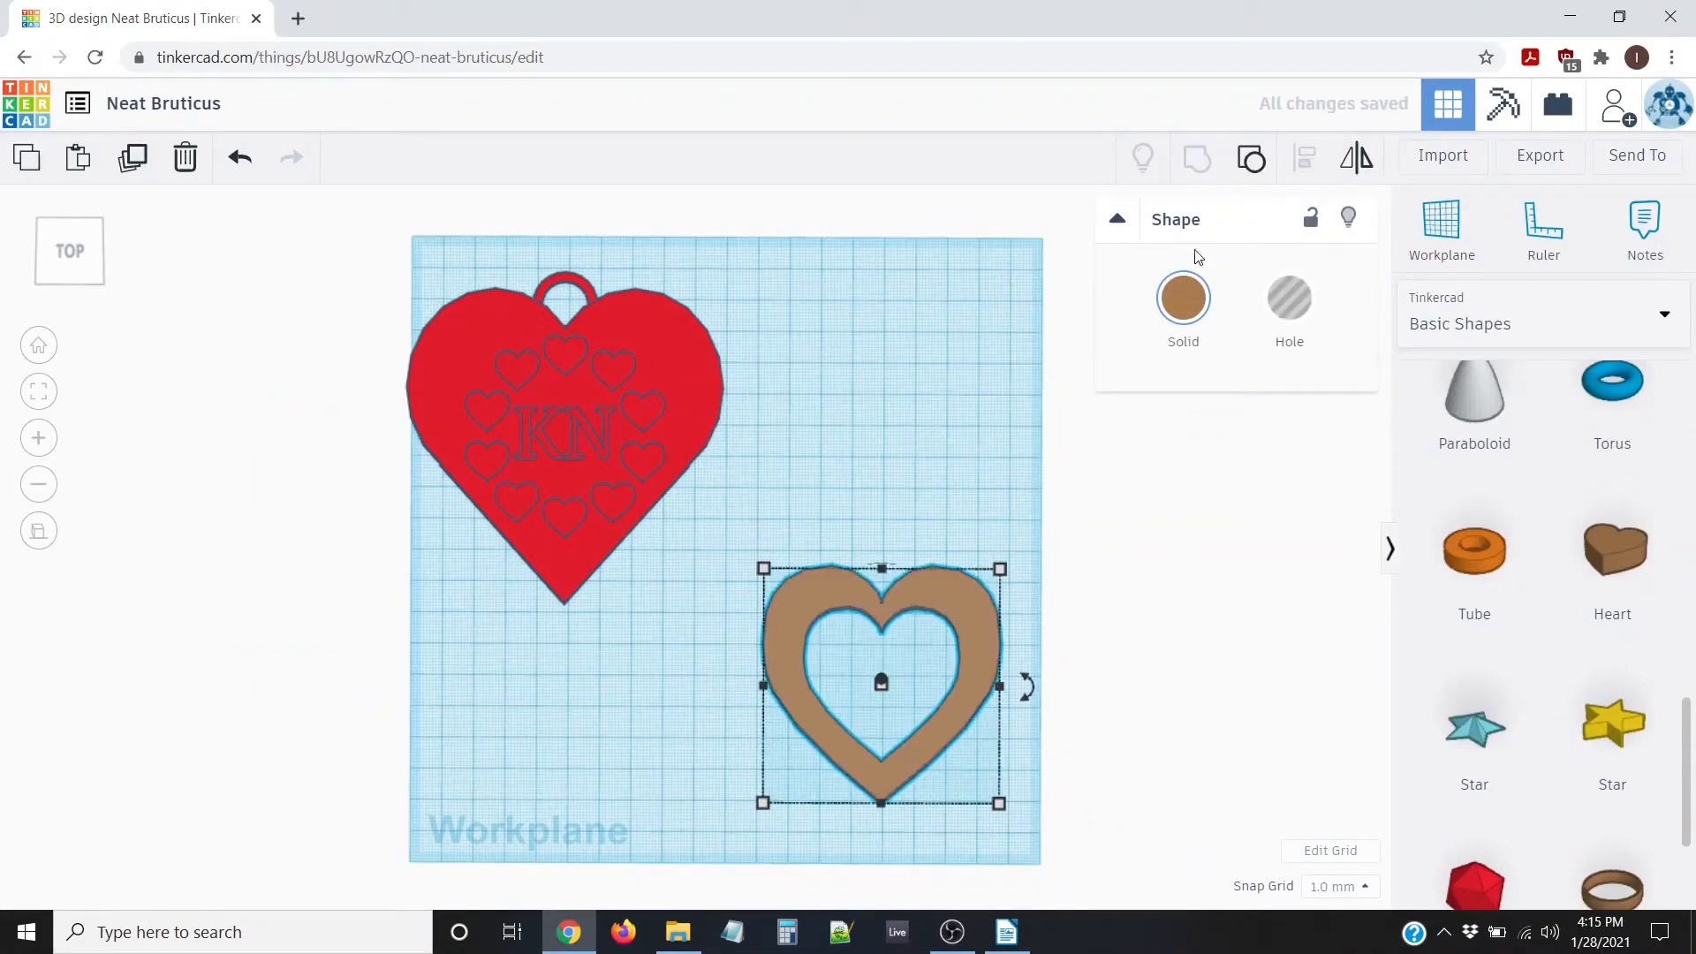
{"action": "left_click", "coordinate": [1073, 695]}
{"action": "right_click_drag", "start_coordinate": [1071, 707], "coordinate": [1039, 671]}
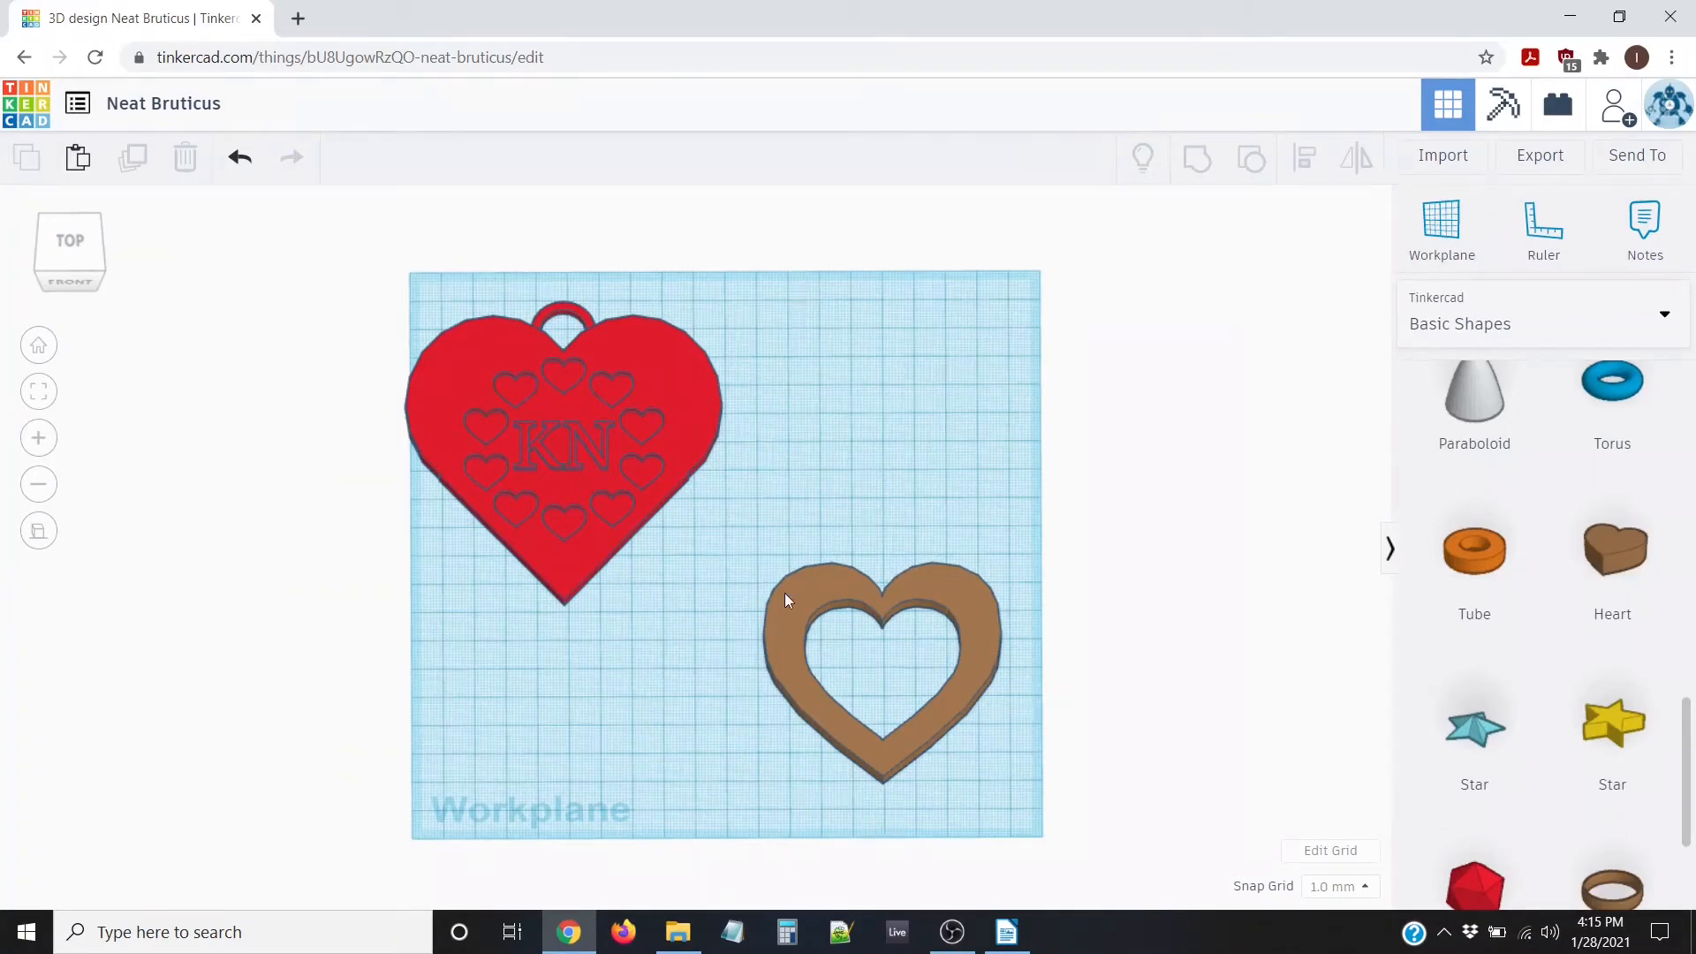
{"action": "left_click", "coordinate": [38, 531]}
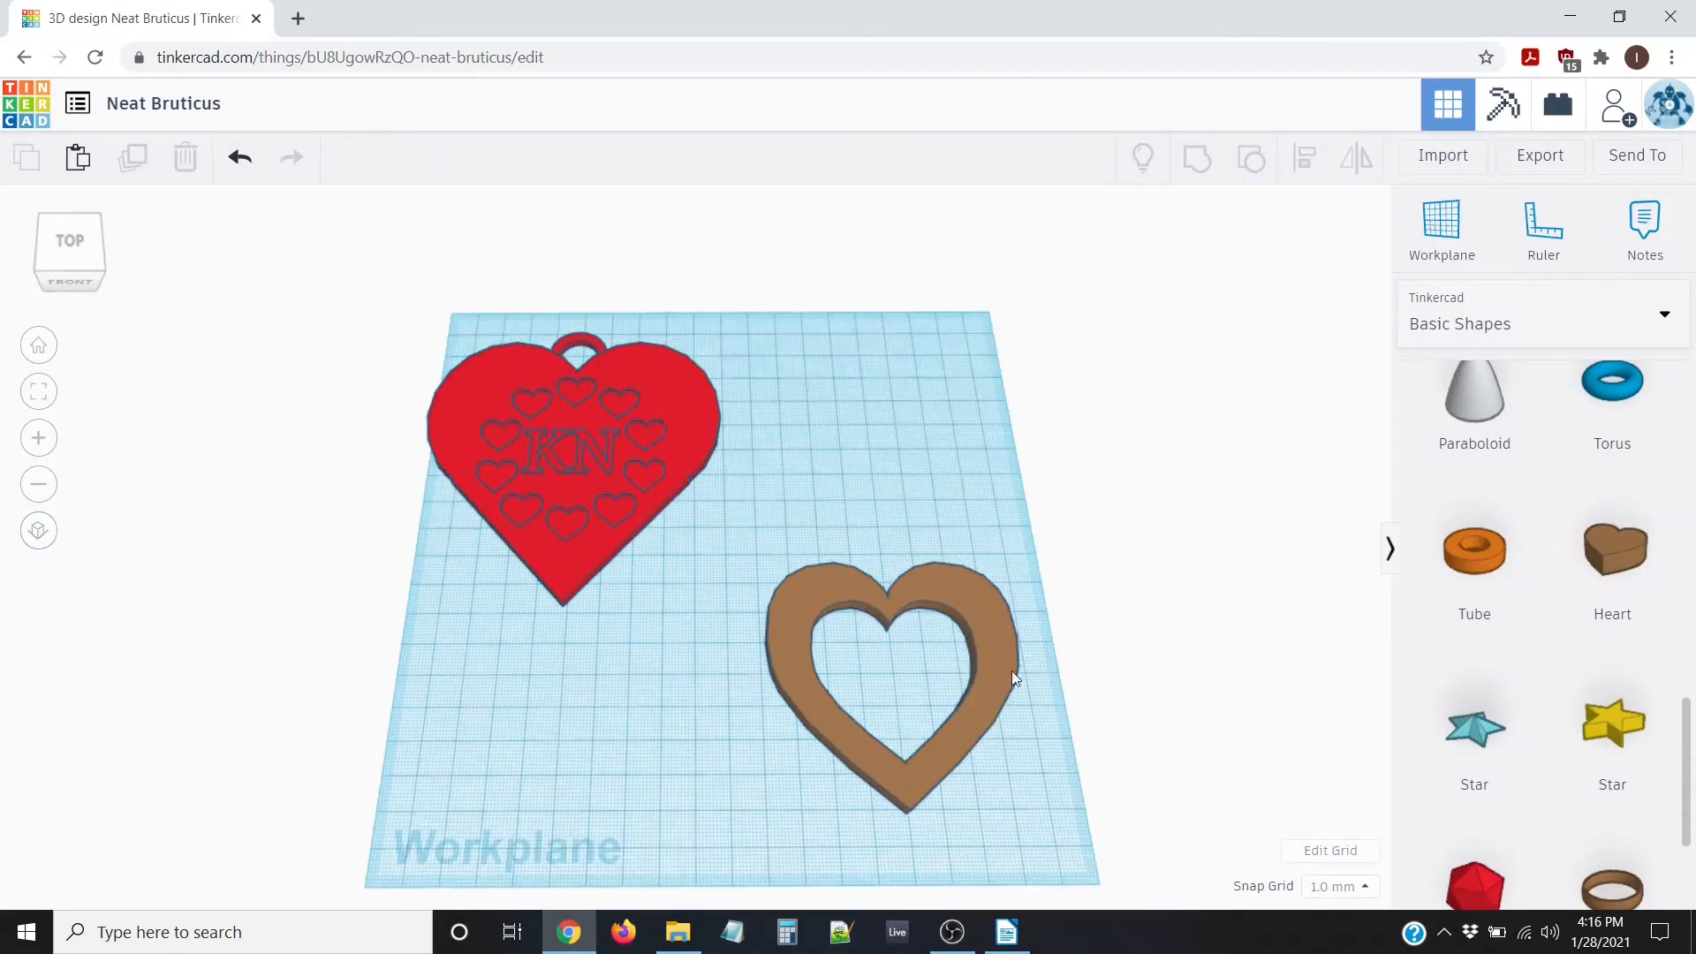
{"action": "middle_click_drag", "start_coordinate": [1014, 677], "coordinate": [821, 599]}
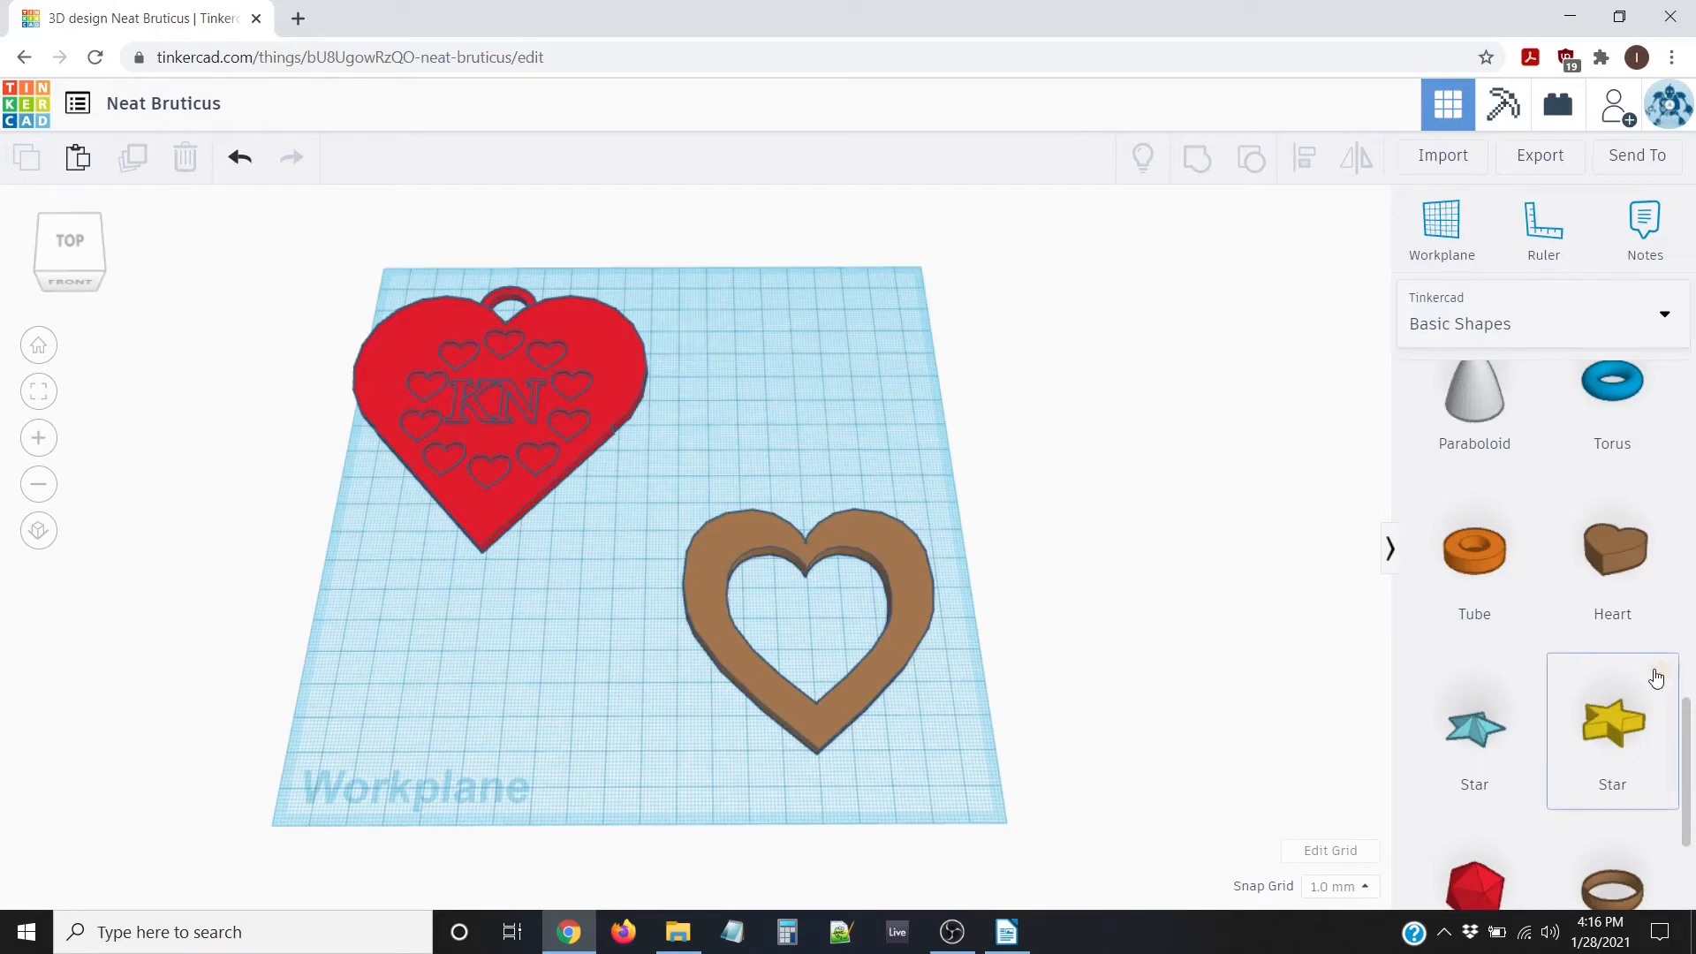
Place the script text generator from page 2 of All Shape Generators beside the heart frame
{"action": "scroll", "coordinate": [1662, 606], "scroll_direction": "up", "scroll_amount": 10}
{"action": "scroll", "coordinate": [1669, 672], "scroll_direction": "down", "scroll_amount": 2}
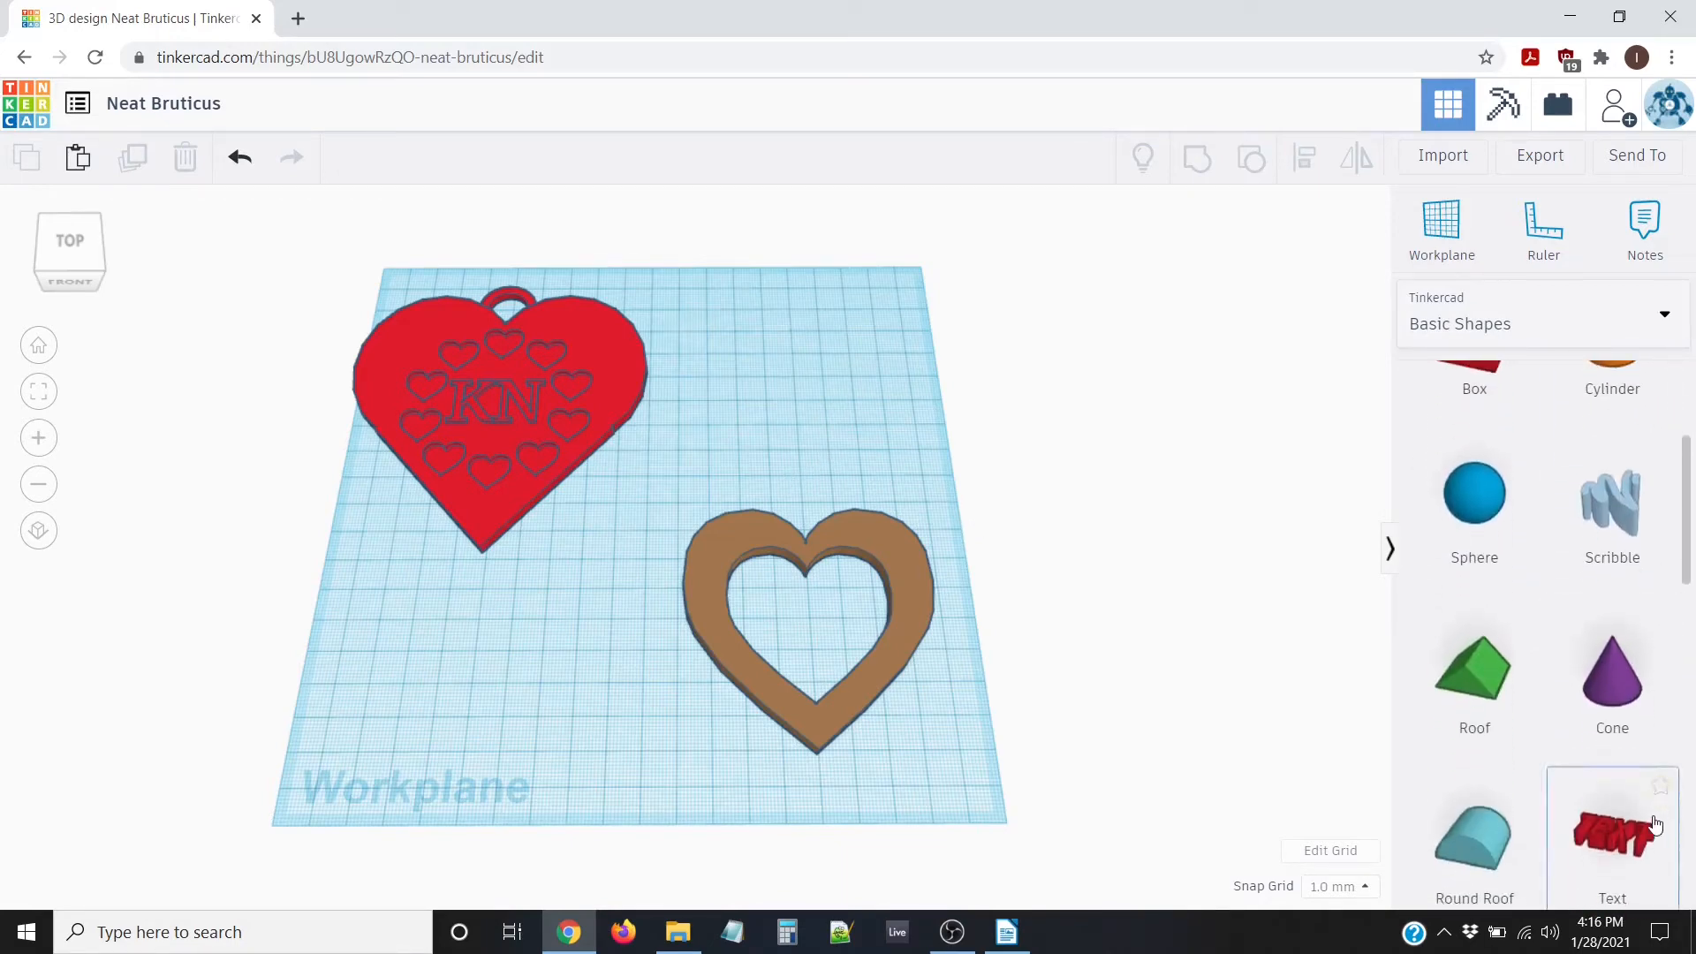
{"action": "left_click", "coordinate": [1497, 324]}
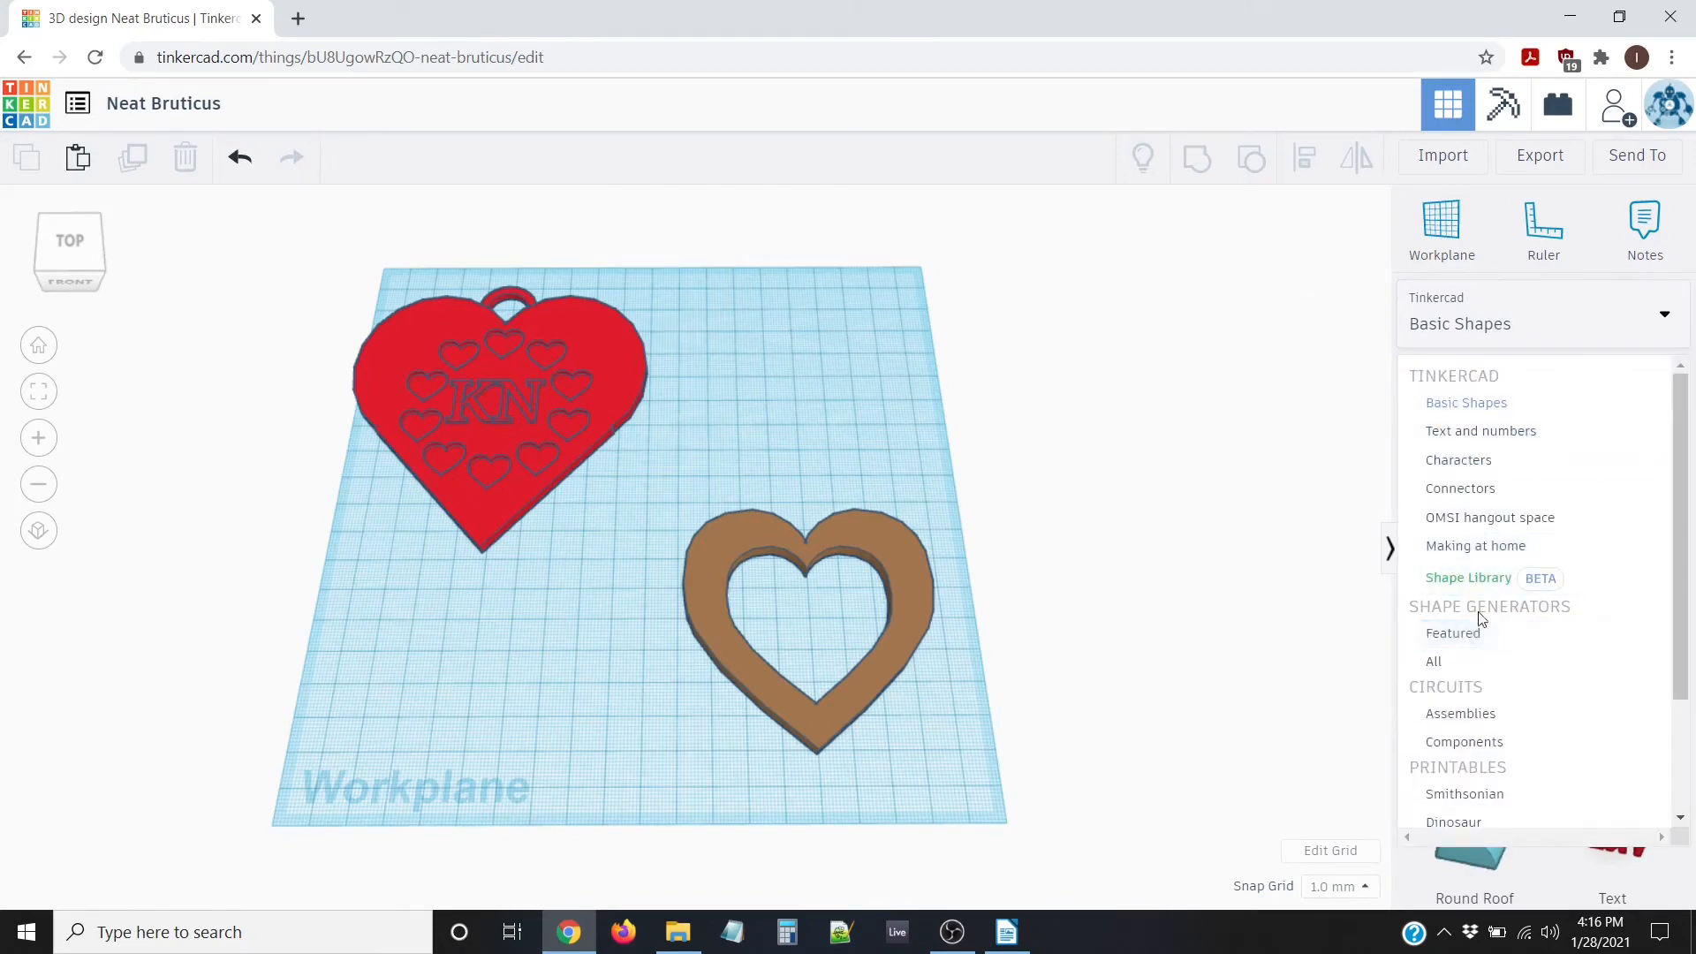
{"action": "left_click", "coordinate": [1434, 662]}
{"action": "scroll", "coordinate": [1554, 583], "scroll_direction": "down", "scroll_amount": 4}
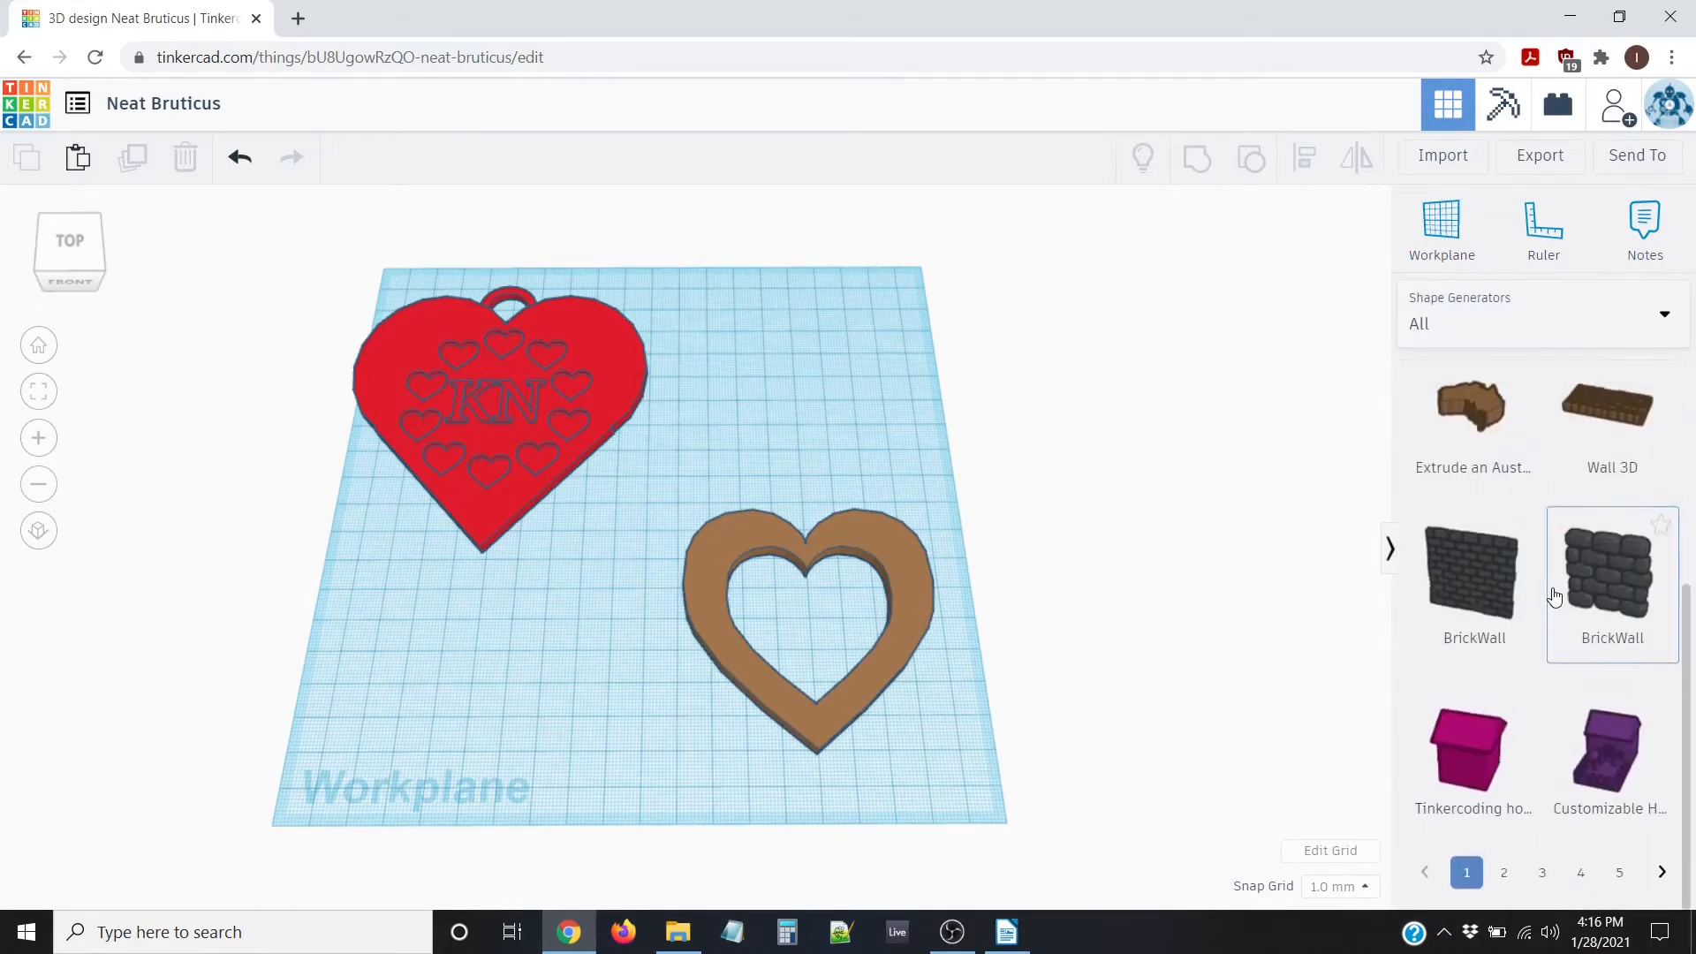
{"action": "left_click", "coordinate": [1503, 892]}
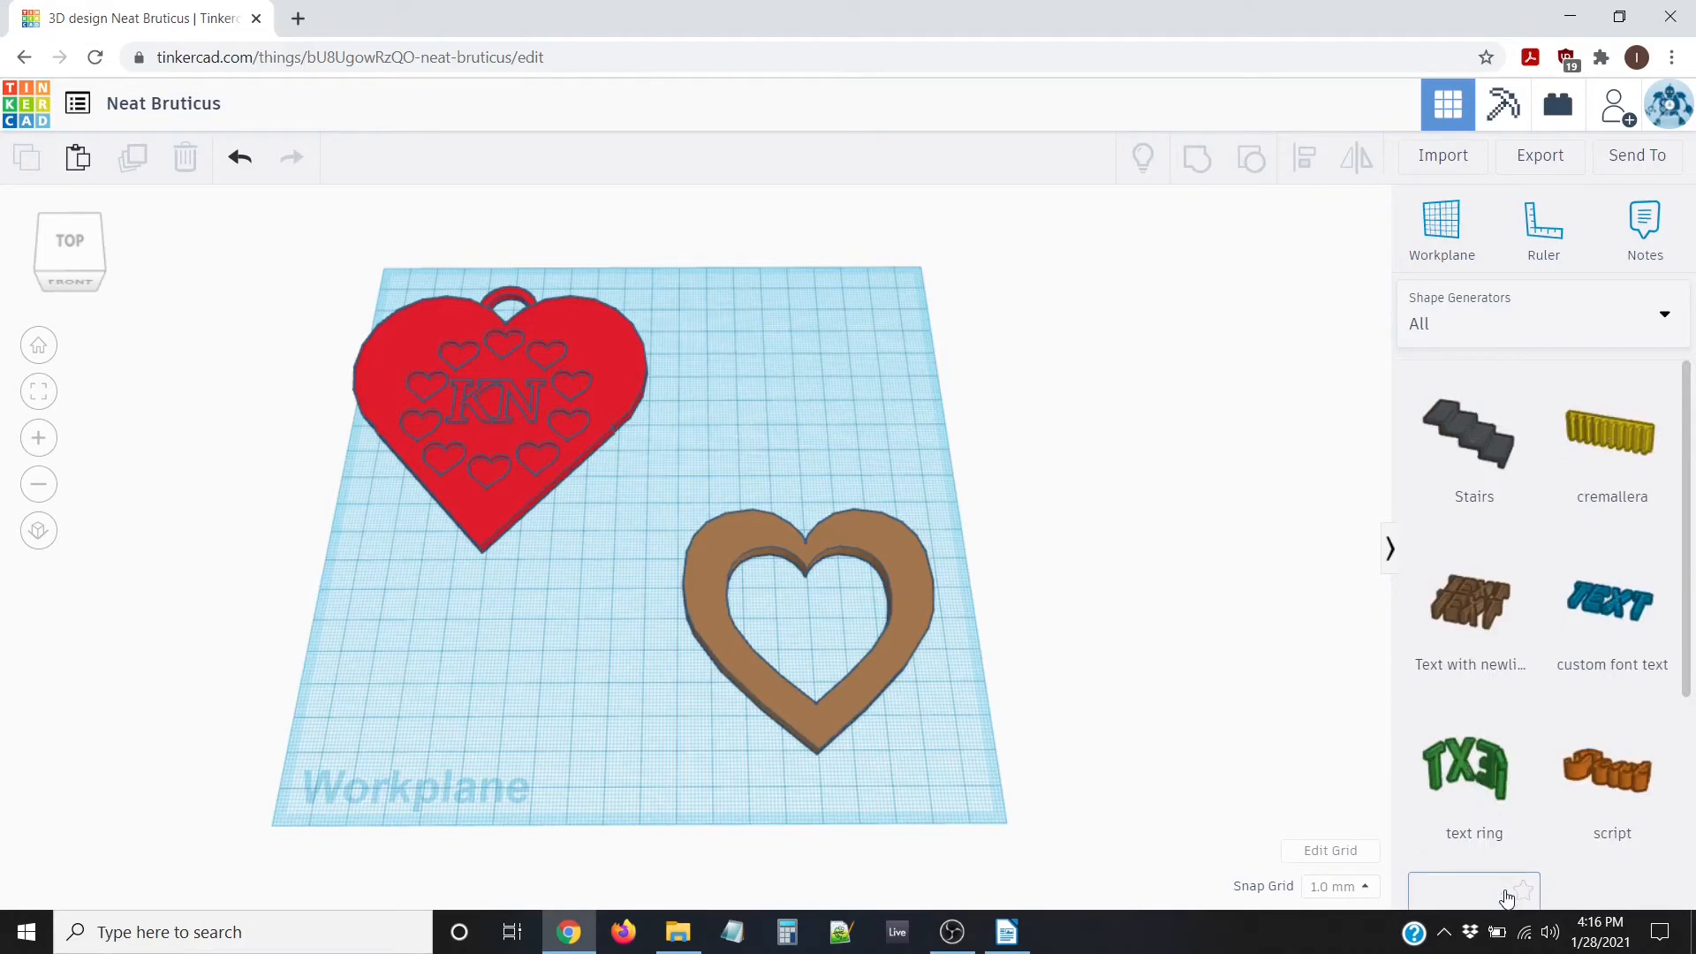
{"action": "scroll", "coordinate": [1537, 600], "scroll_direction": "down", "scroll_amount": 2}
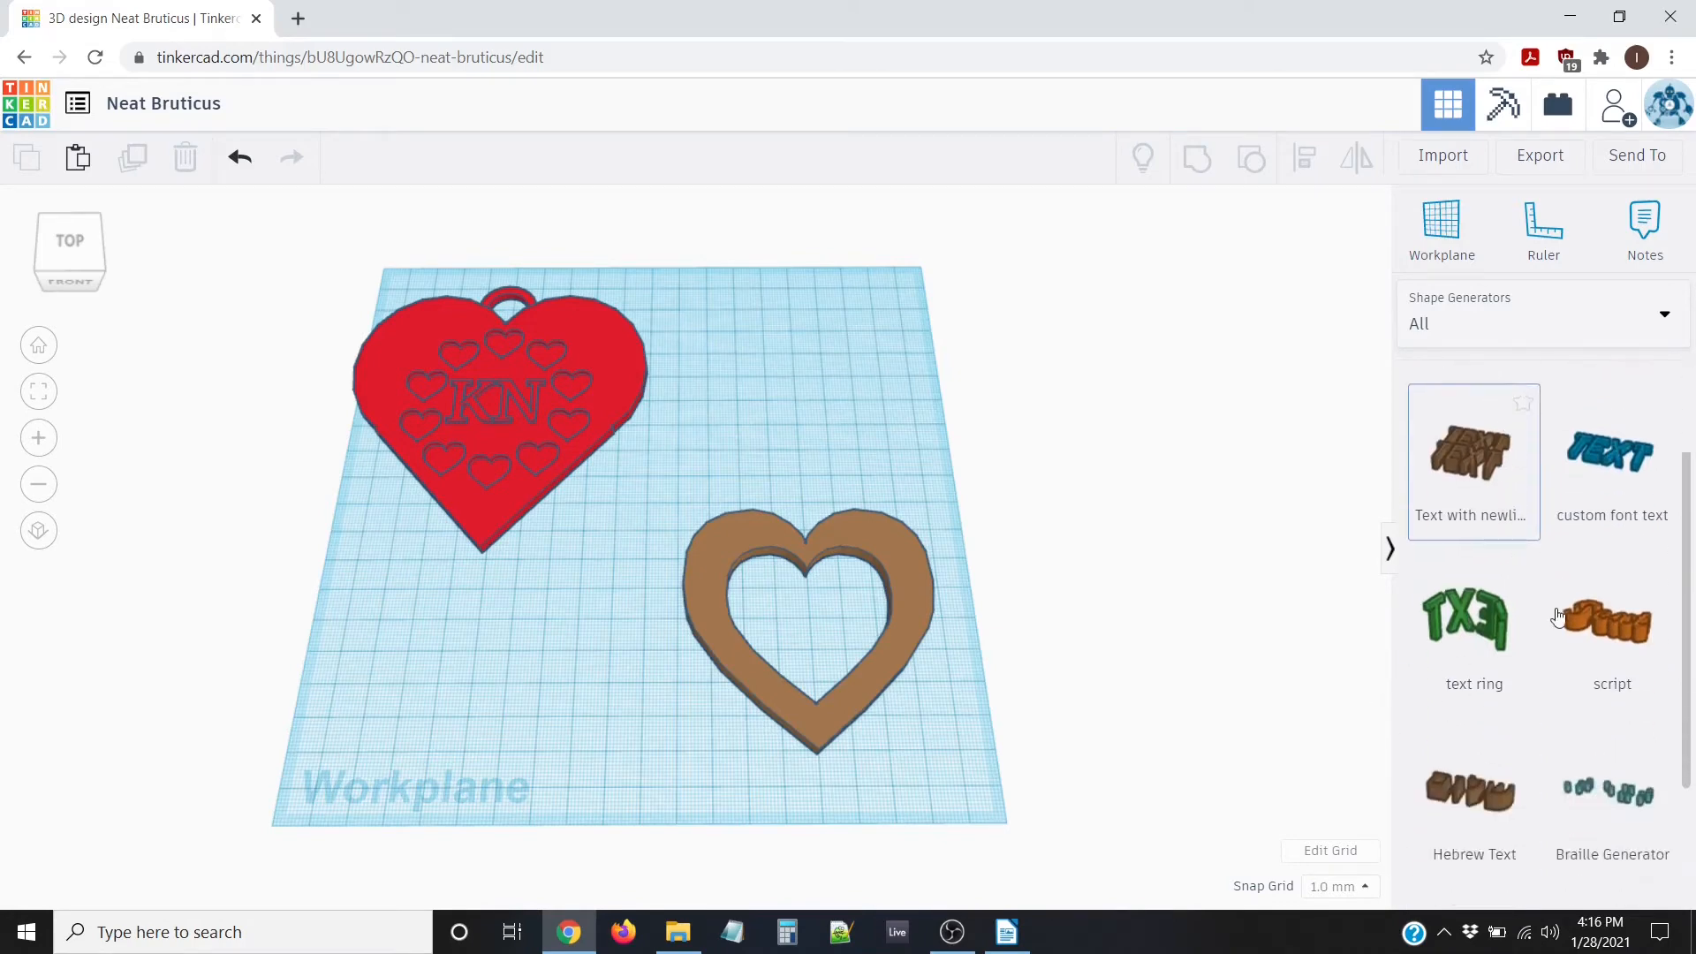
{"action": "scroll", "coordinate": [1557, 616], "scroll_direction": "down", "scroll_amount": 2}
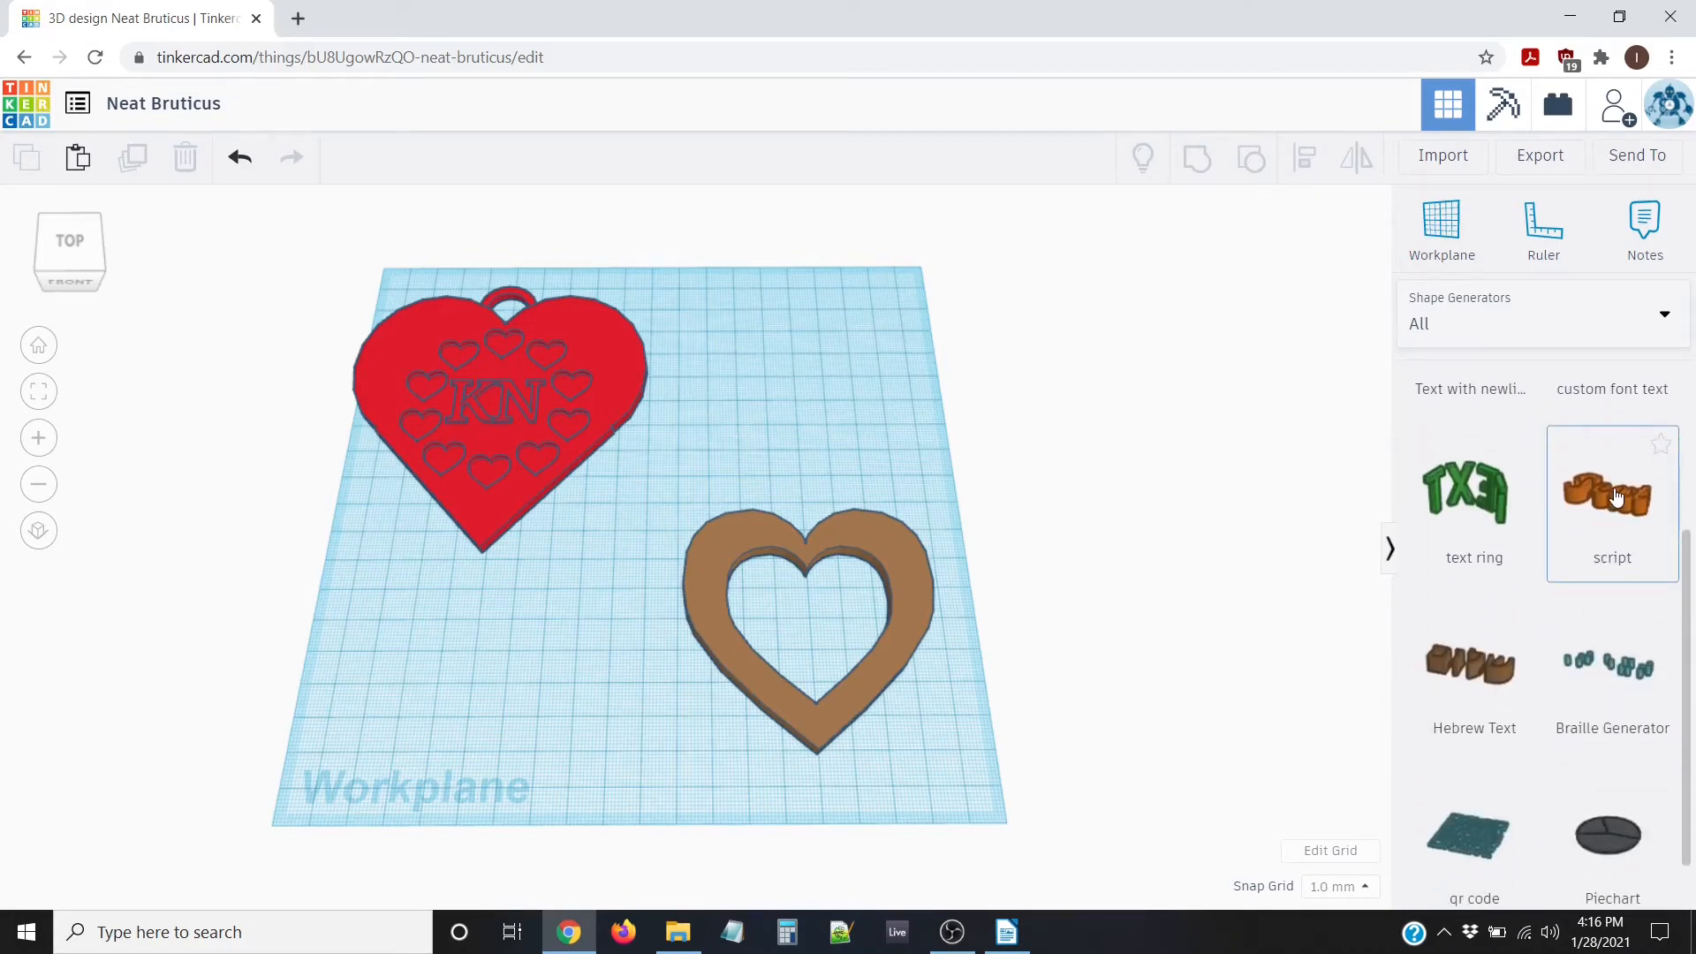
{"action": "left_click_drag", "start_coordinate": [1615, 497], "coordinate": [1093, 621]}
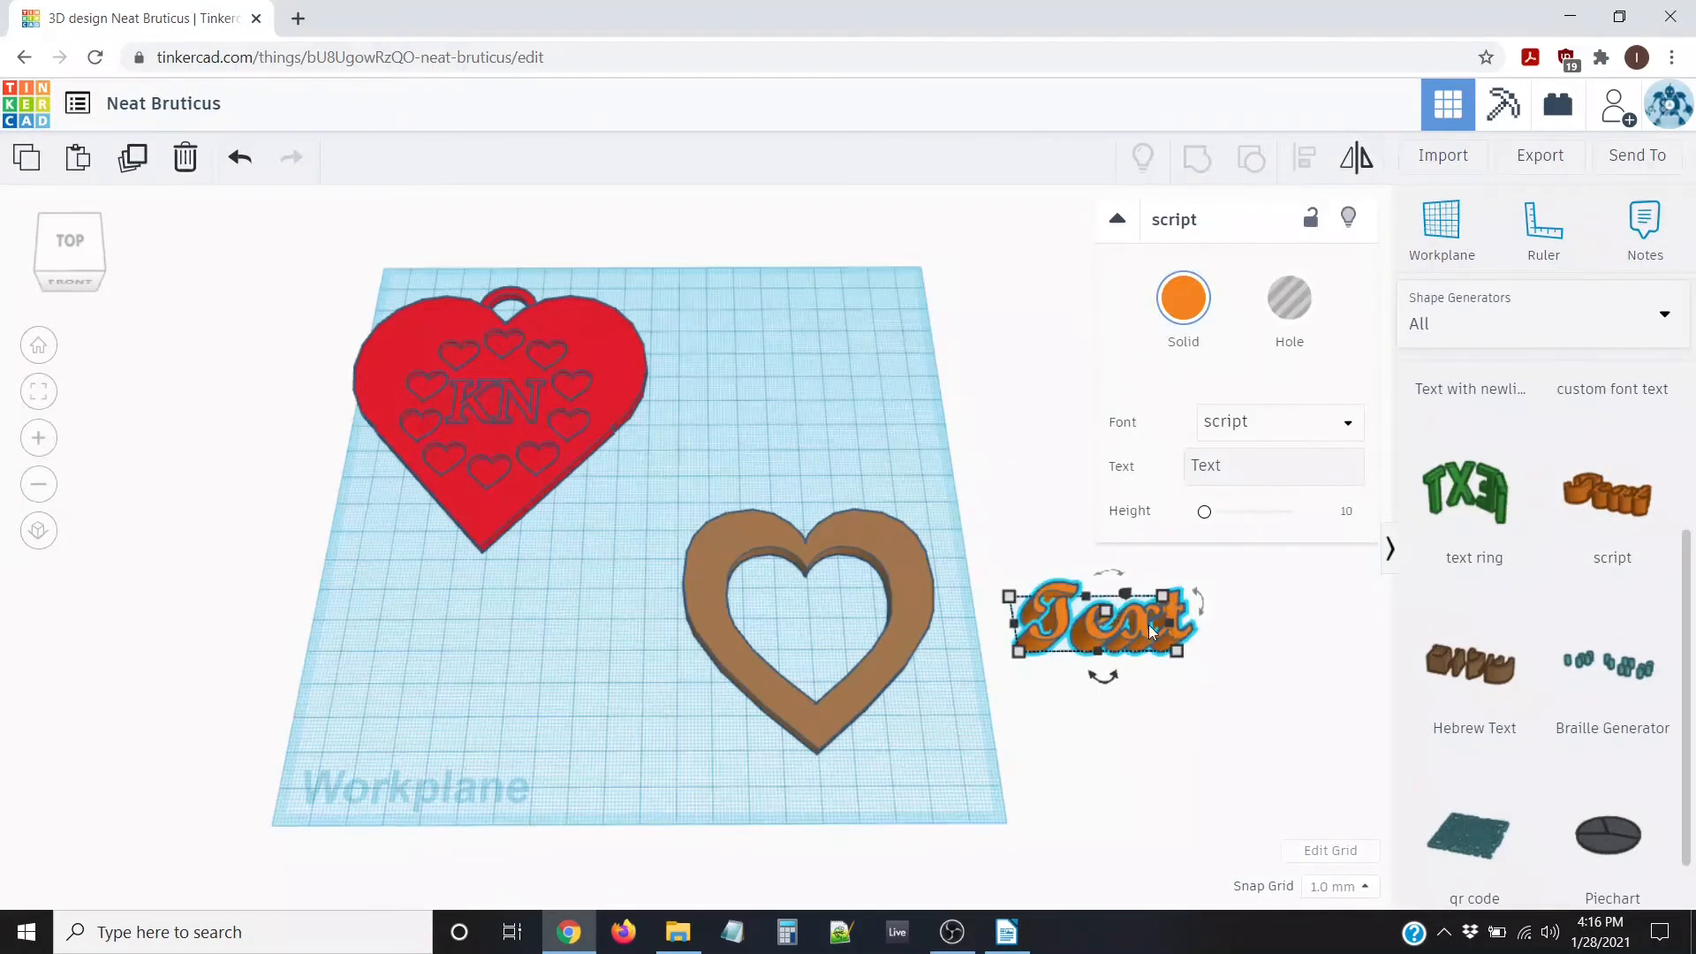
{"action": "scroll", "coordinate": [1152, 625], "scroll_direction": "up", "scroll_amount": 3}
{"action": "middle_click_drag", "start_coordinate": [1210, 645], "coordinate": [755, 608]}
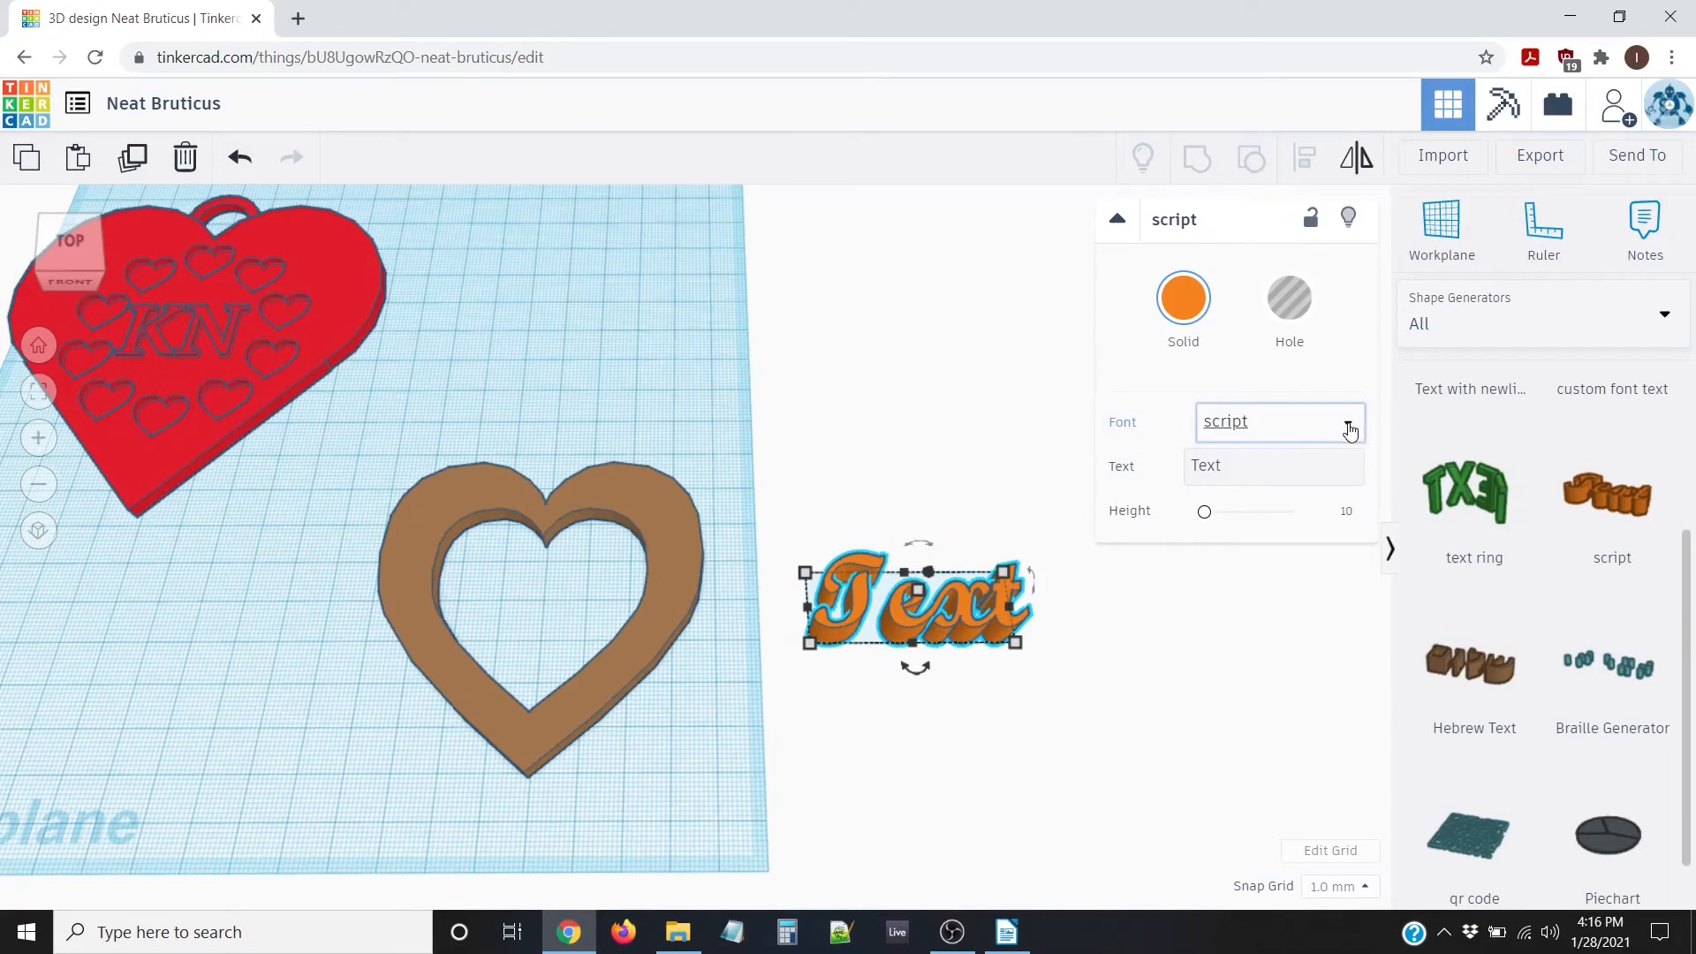
{"action": "left_click", "coordinate": [1148, 673]}
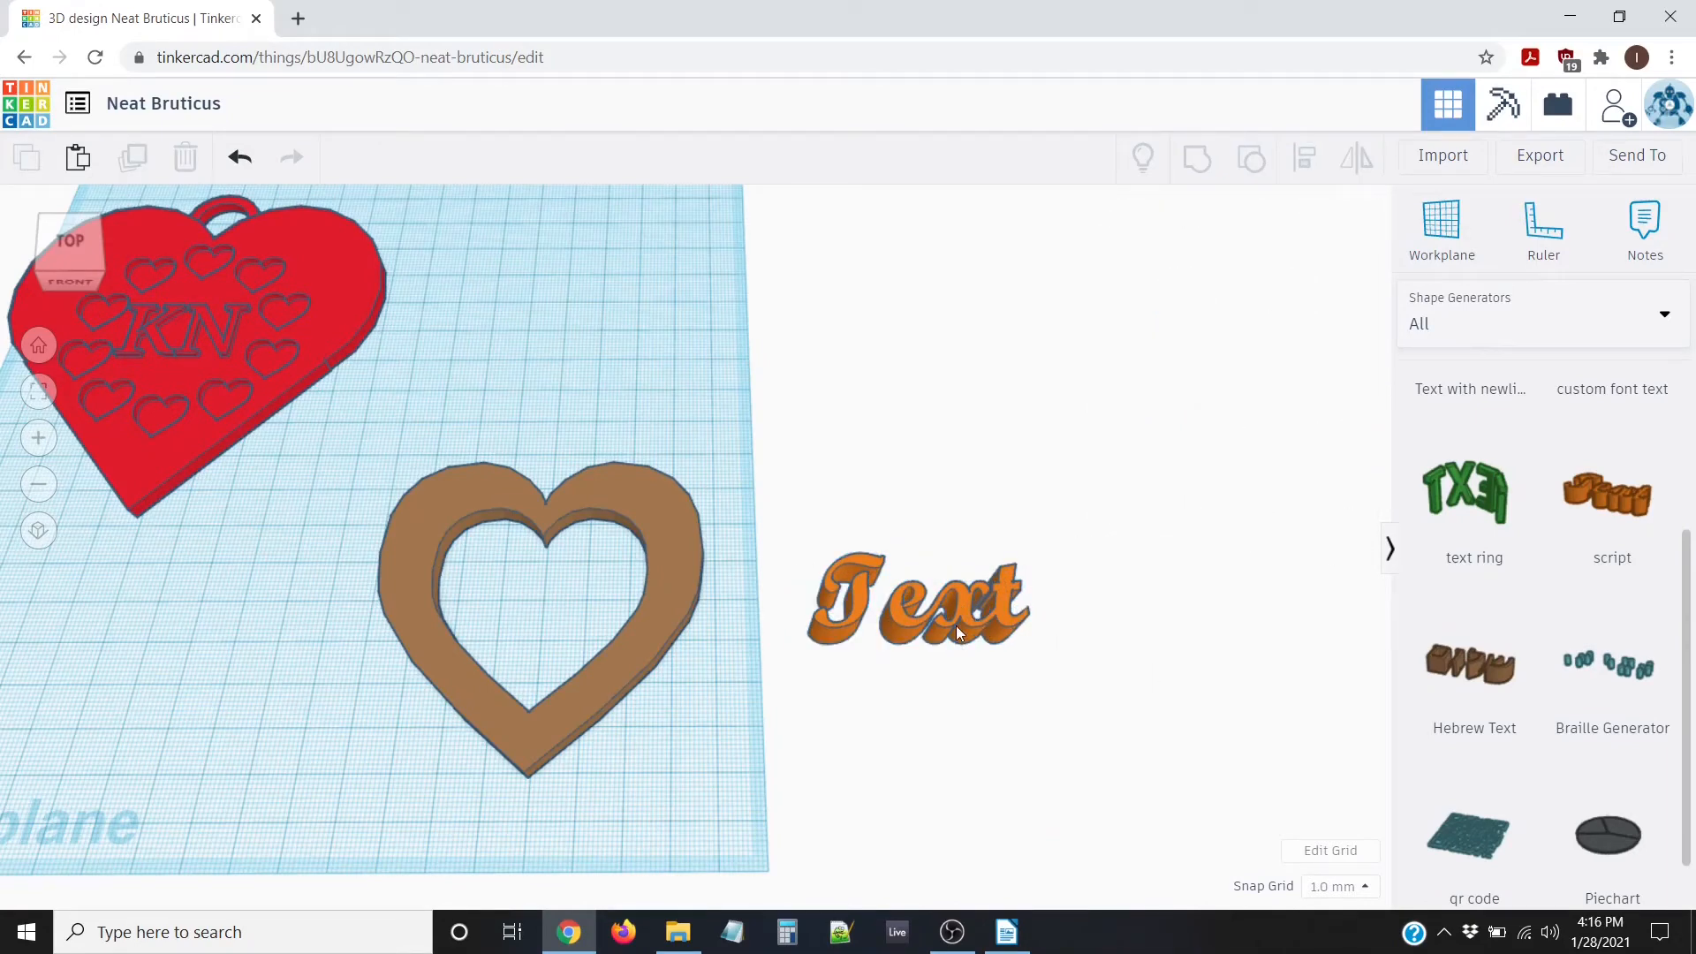
{"action": "left_click", "coordinate": [961, 618]}
{"action": "left_click", "coordinate": [1344, 423]}
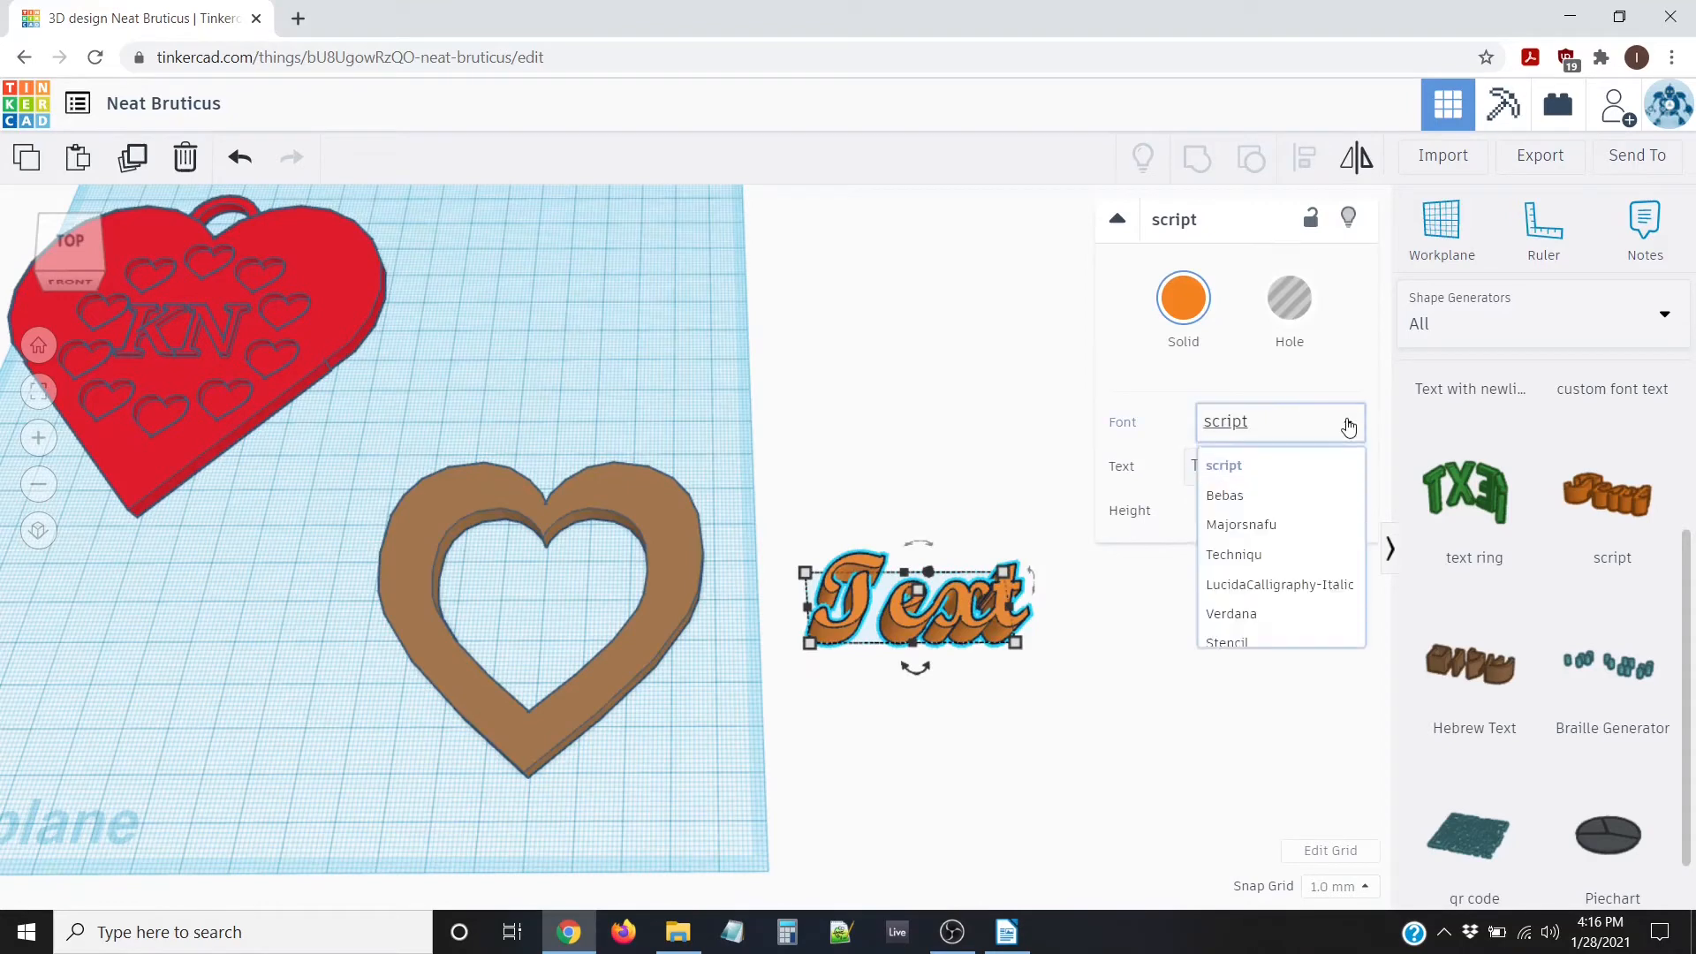
{"action": "left_click", "coordinate": [1237, 525]}
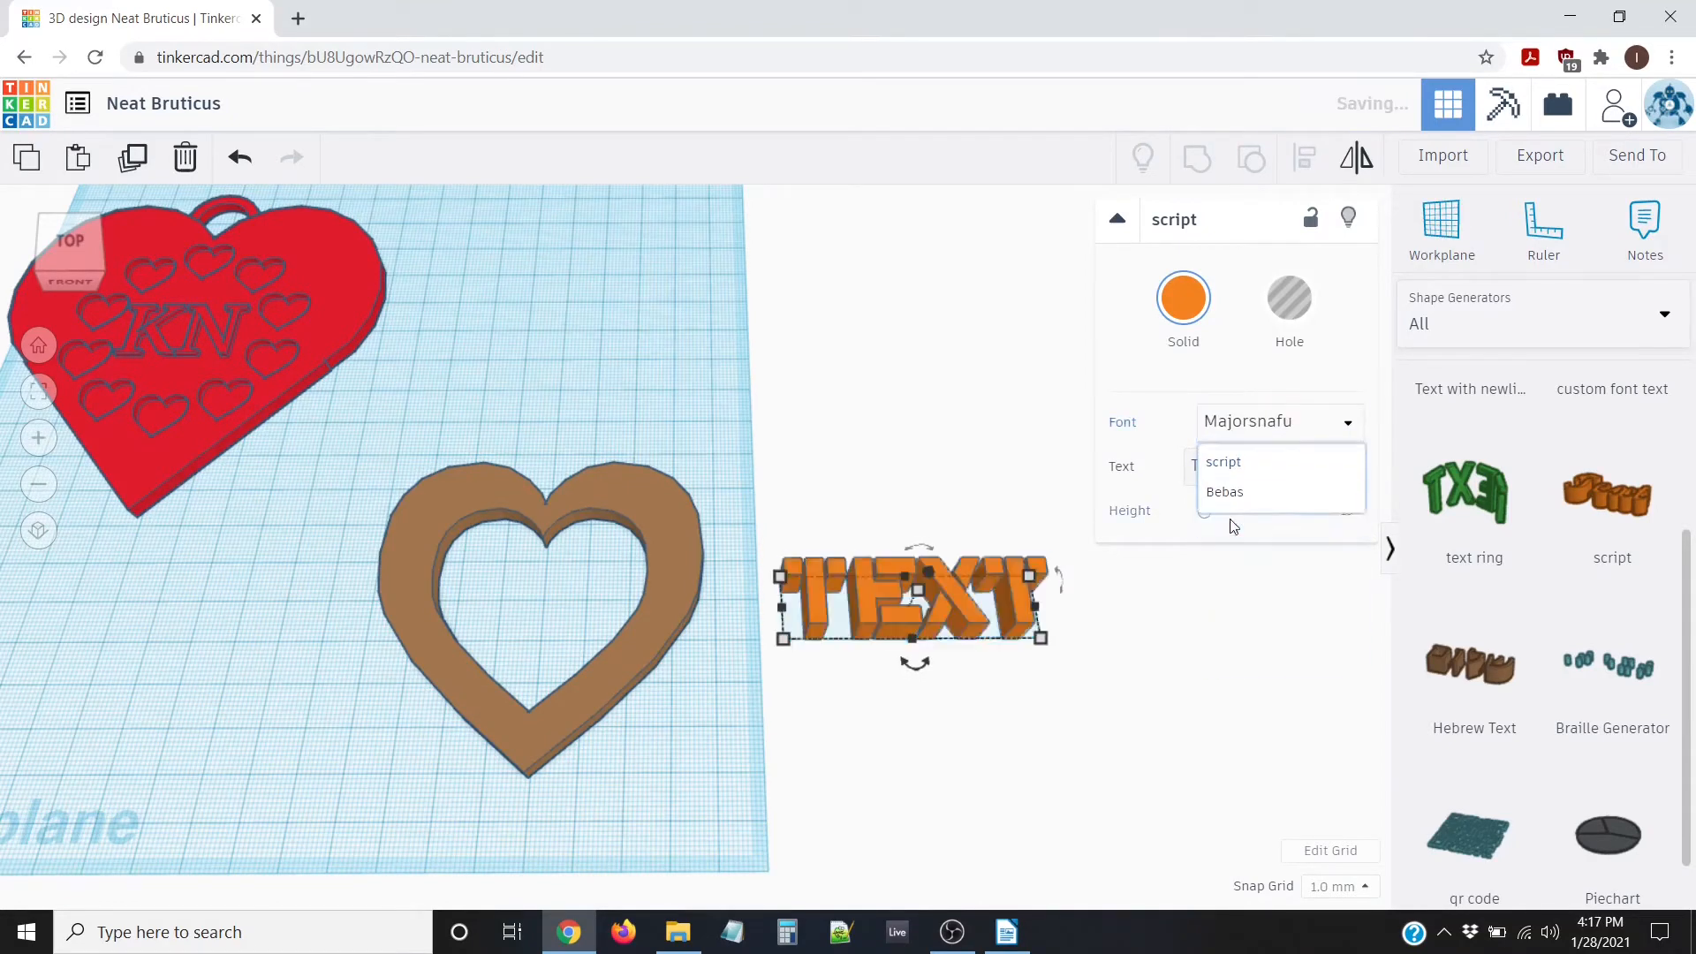
{"action": "left_click", "coordinate": [1349, 429]}
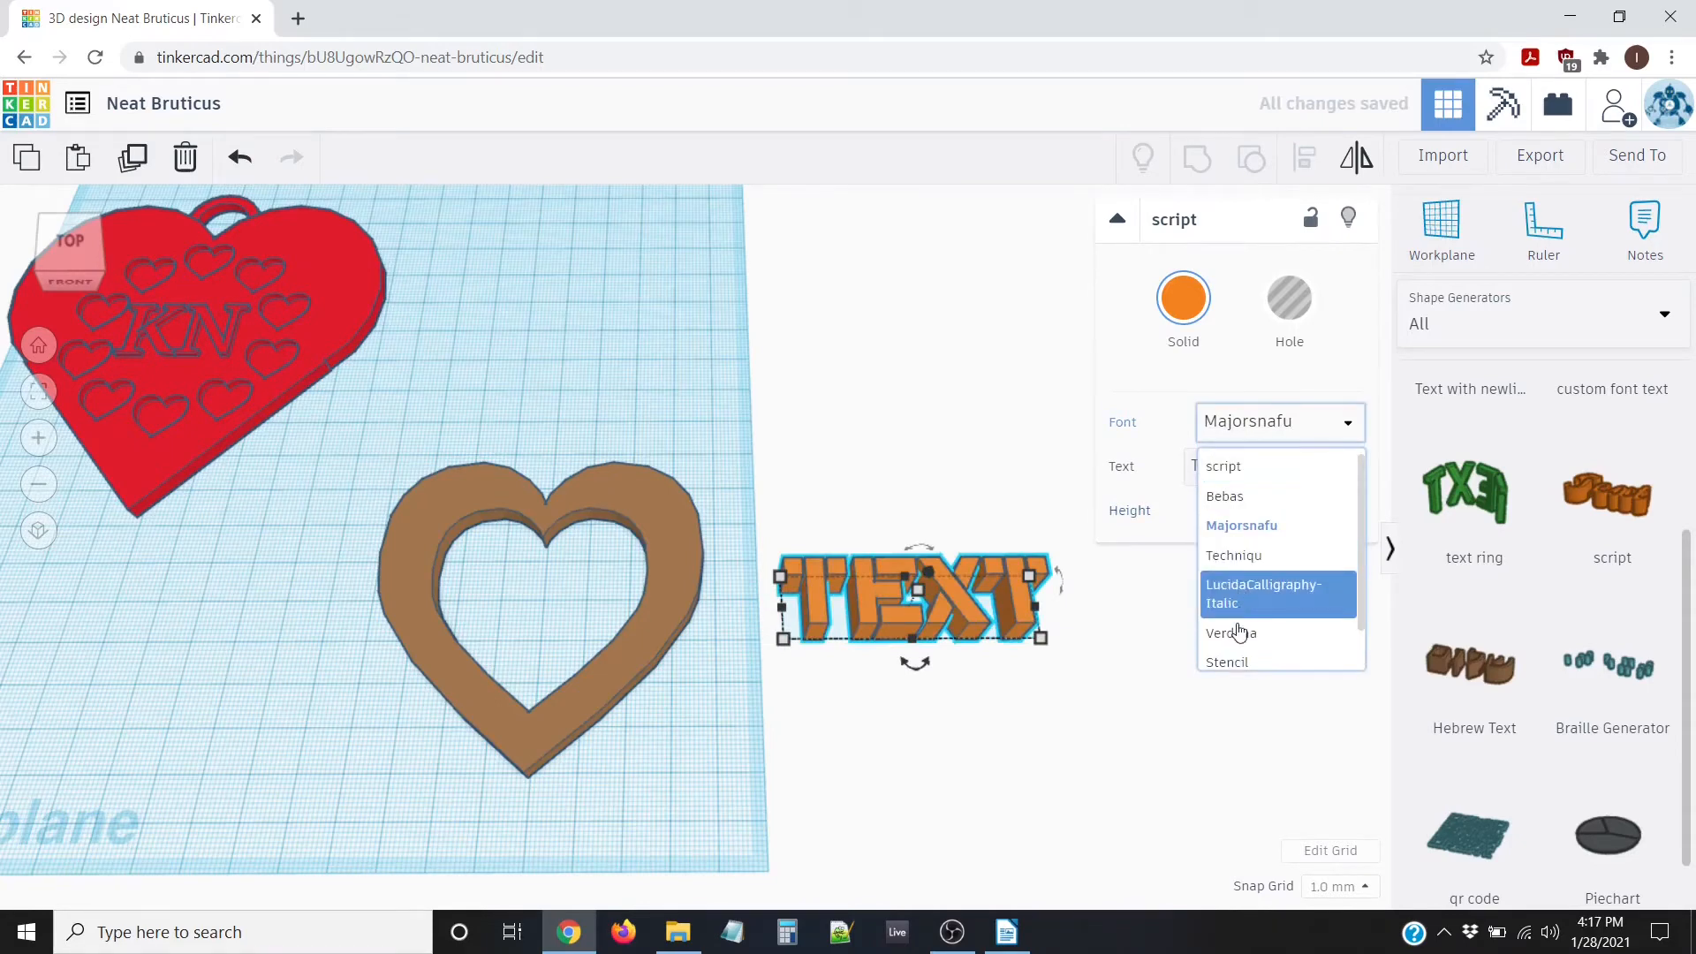
{"action": "left_click", "coordinate": [1285, 633]}
{"action": "left_click", "coordinate": [1327, 428]}
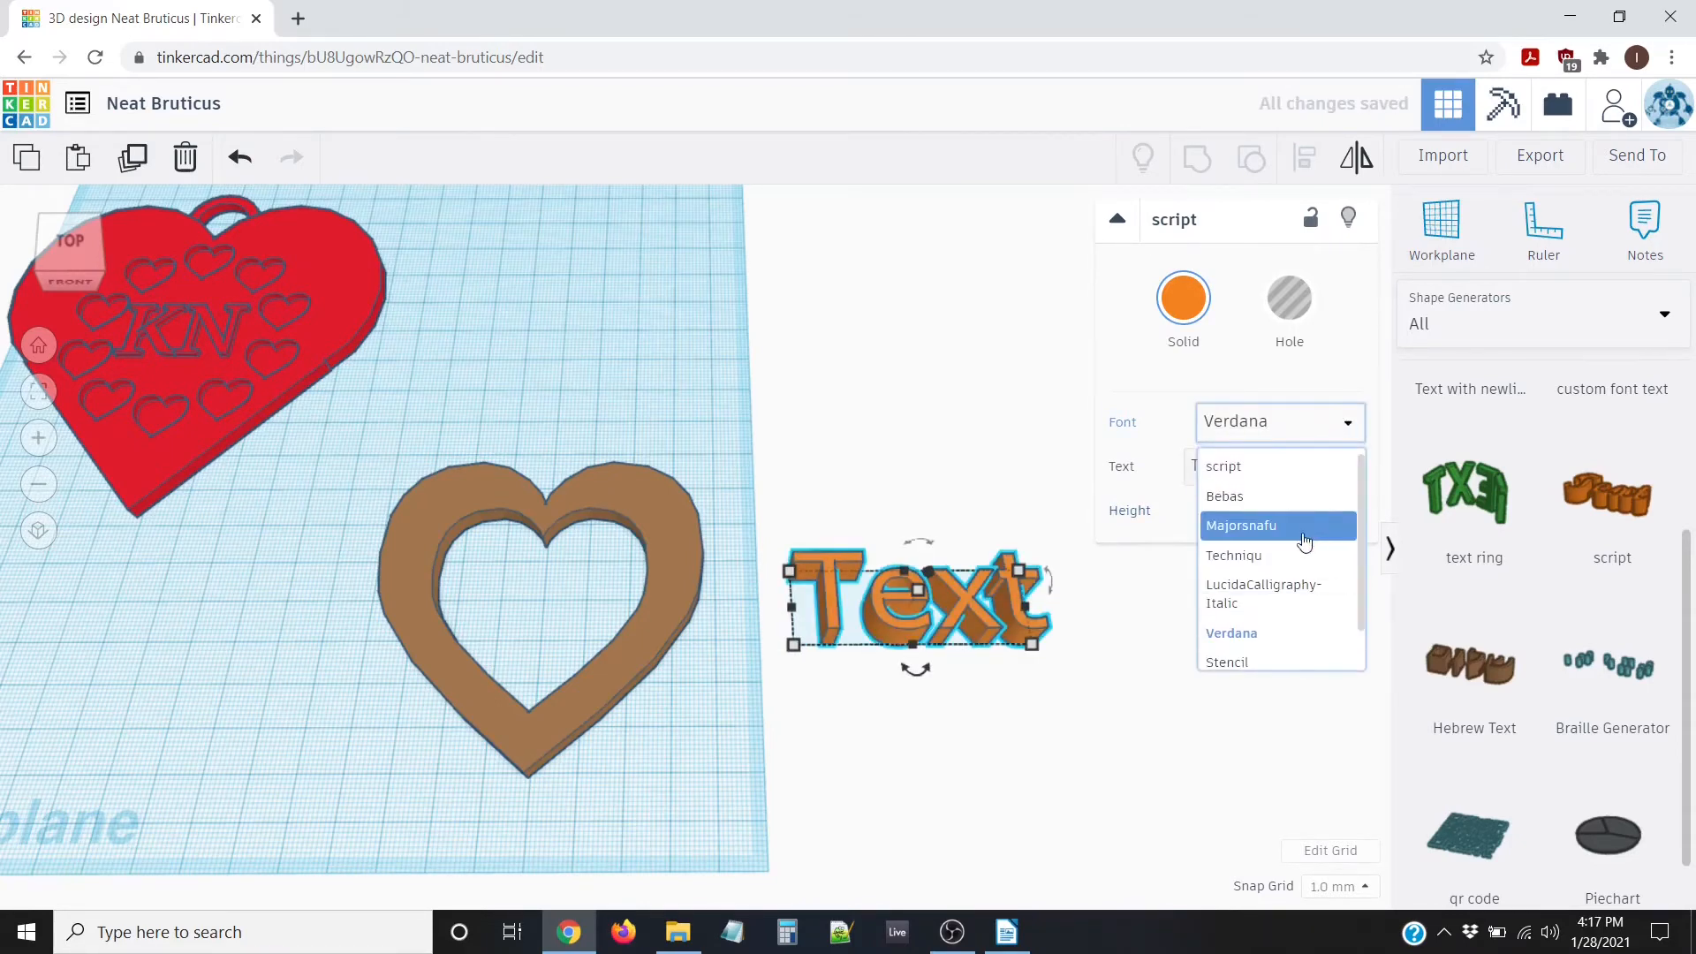
{"action": "left_click", "coordinate": [1256, 598]}
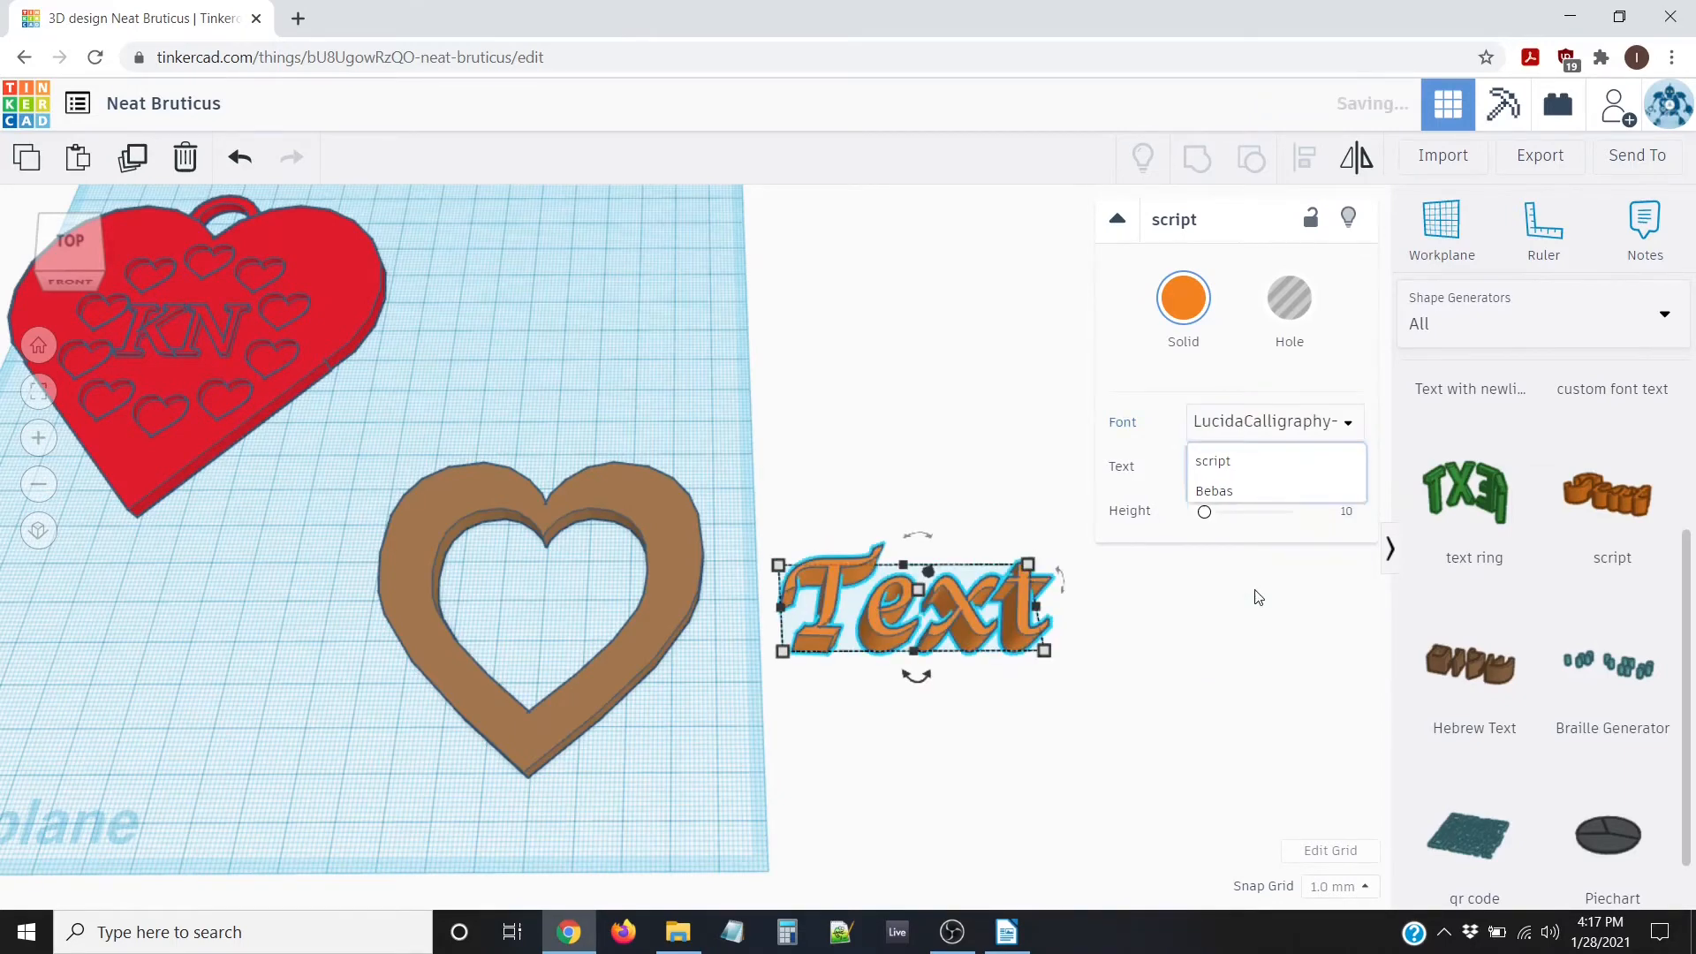
{"action": "left_click", "coordinate": [1256, 421]}
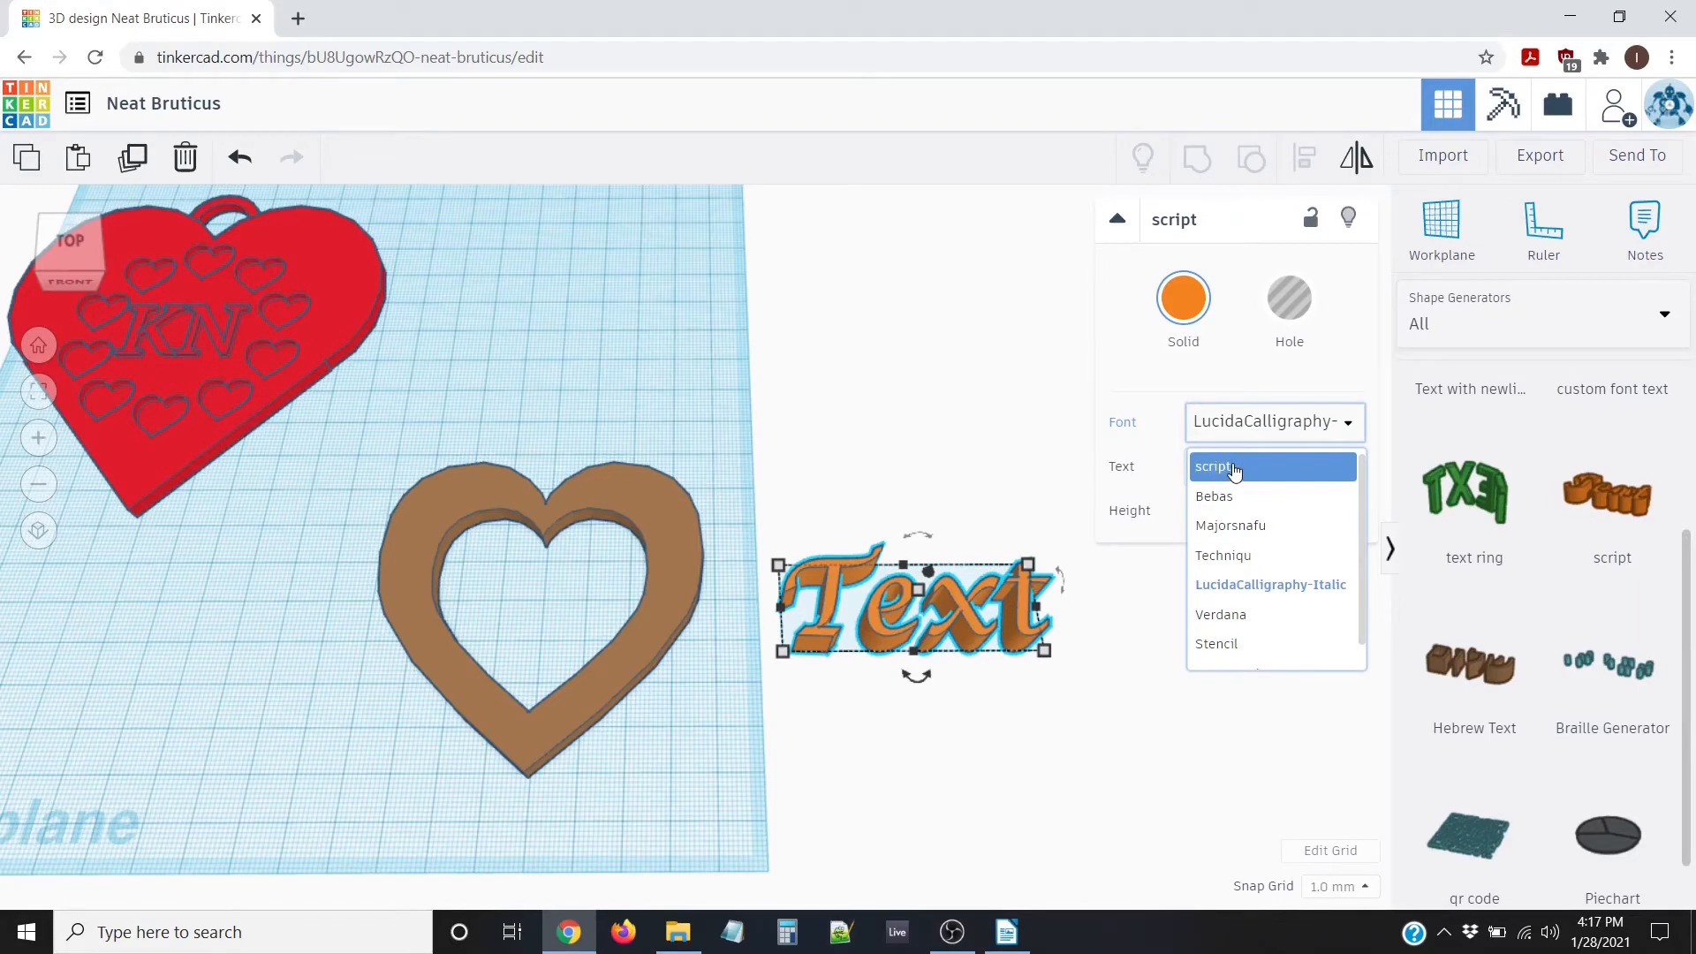
{"action": "left_click", "coordinate": [1223, 475]}
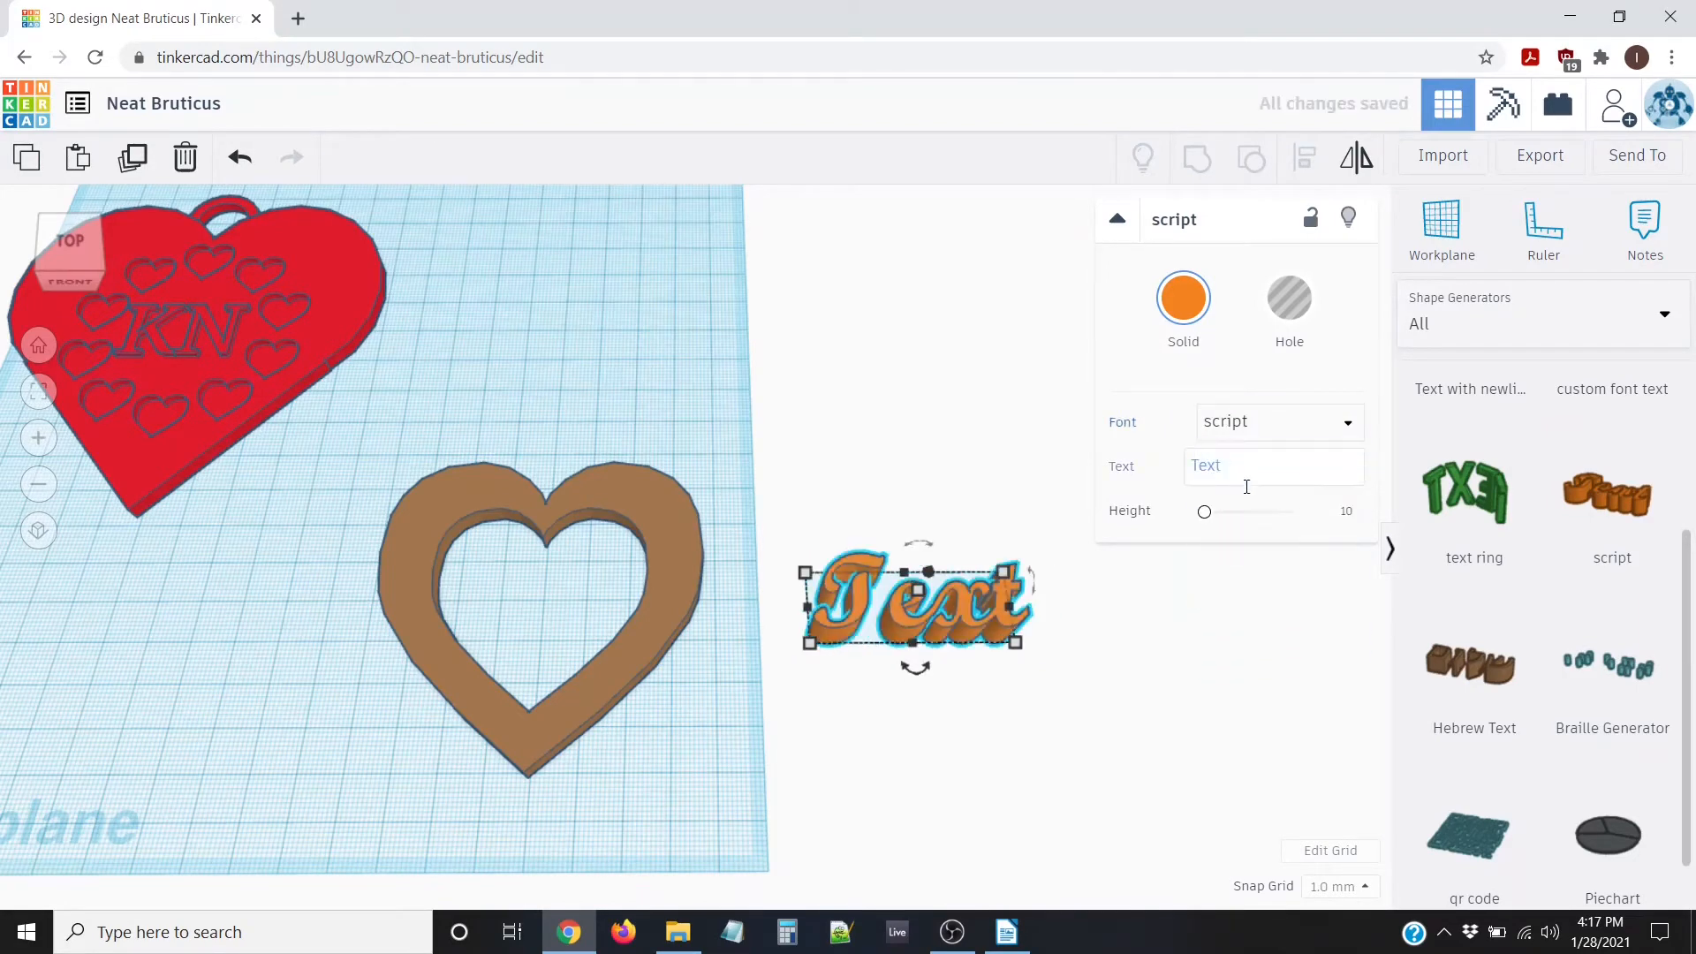
{"action": "left_click", "coordinate": [1241, 468]}
{"action": "mouse_move", "coordinate": [1231, 465]}
{"action": "left_mouse_down"}
{"action": "mouse_move", "coordinate": [1181, 457]}
{"action": "mouse_move", "coordinate": [1253, 462]}
{"action": "left_mouse_up"}
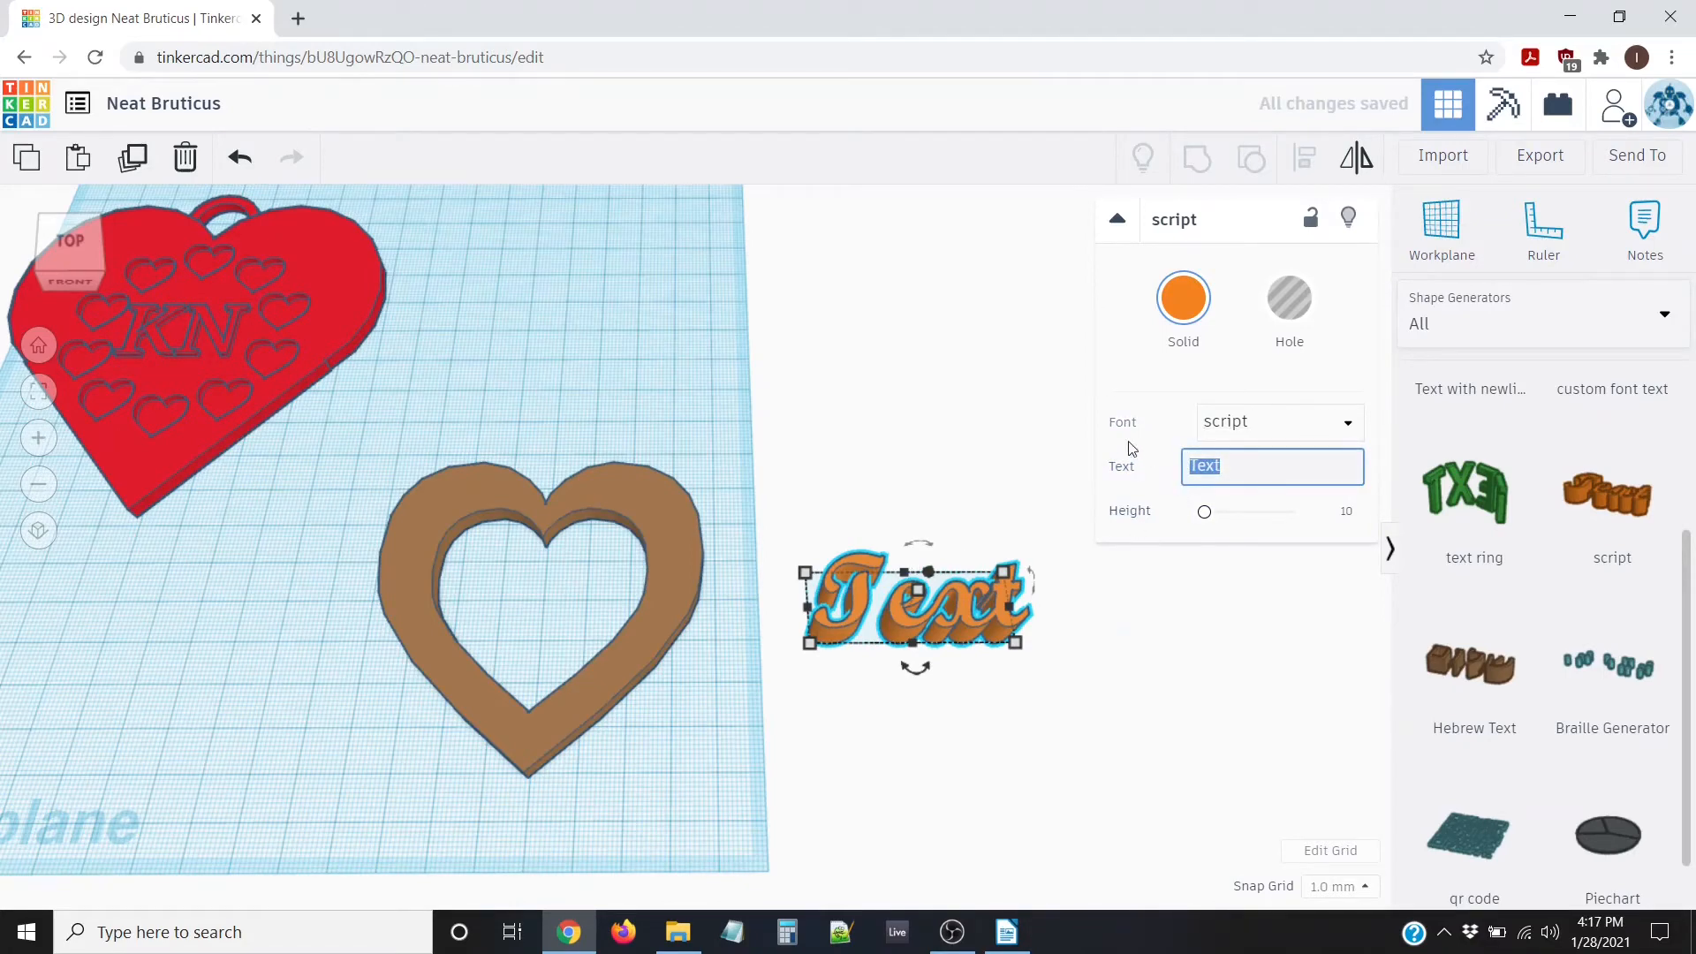
{"action": "key", "text": "BackSpace"}
{"action": "type", "text": "Love You"}
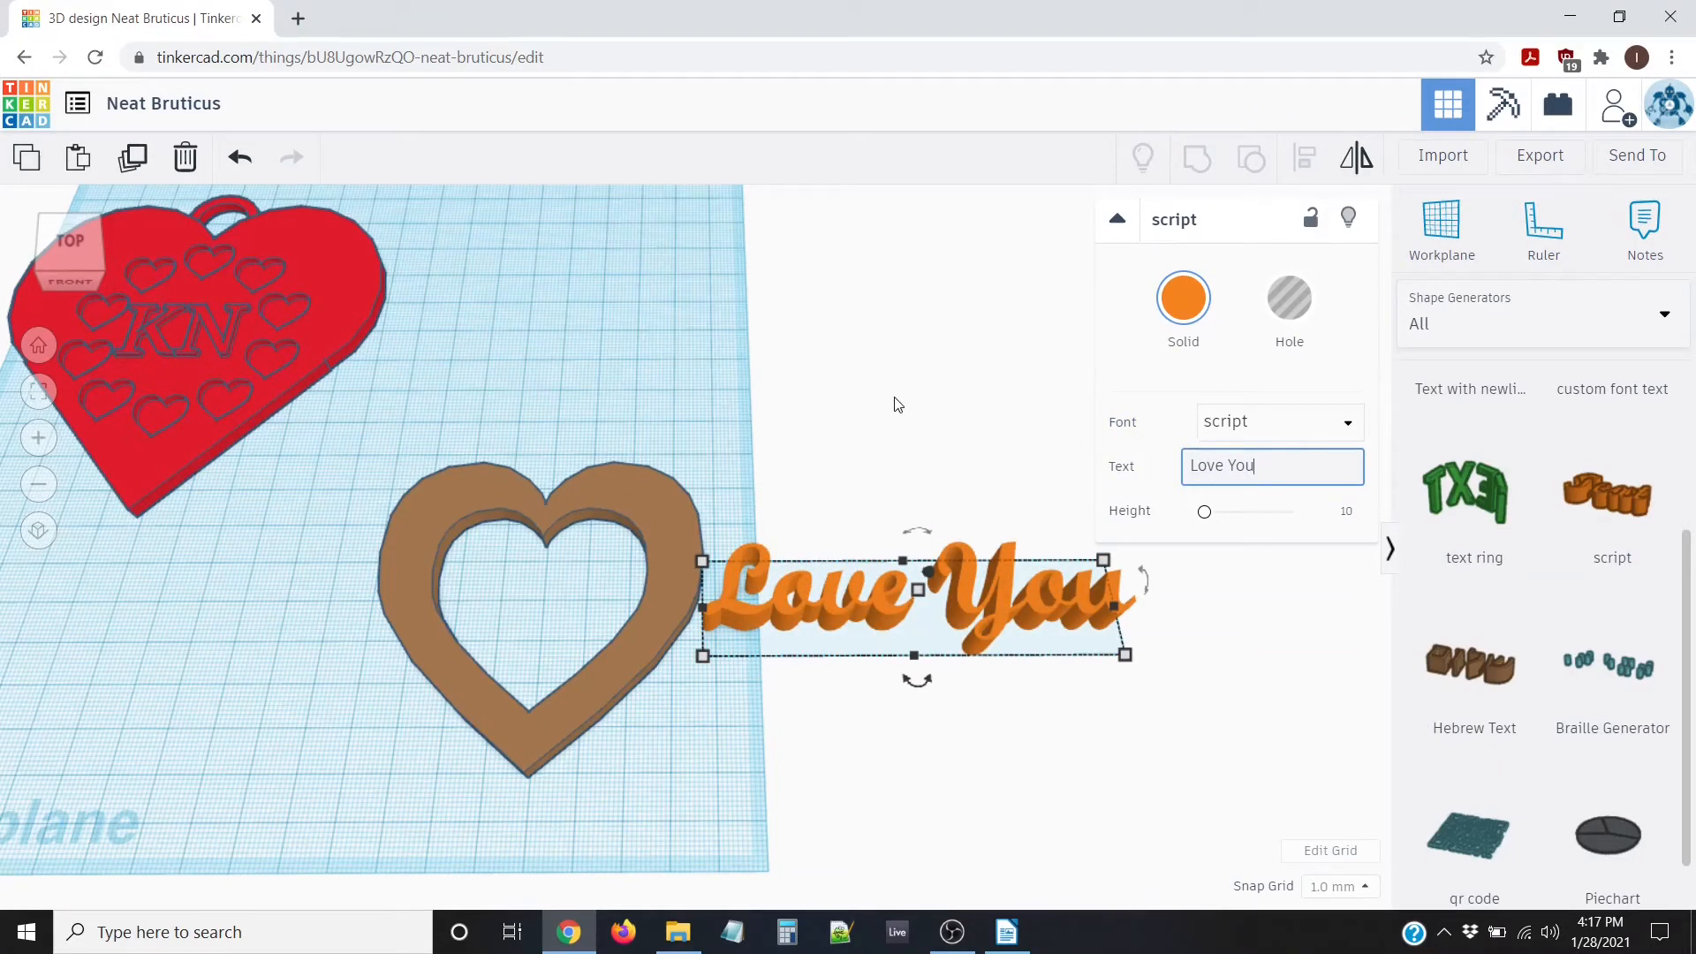
{"action": "right_click_drag", "start_coordinate": [894, 393], "coordinate": [902, 478]}
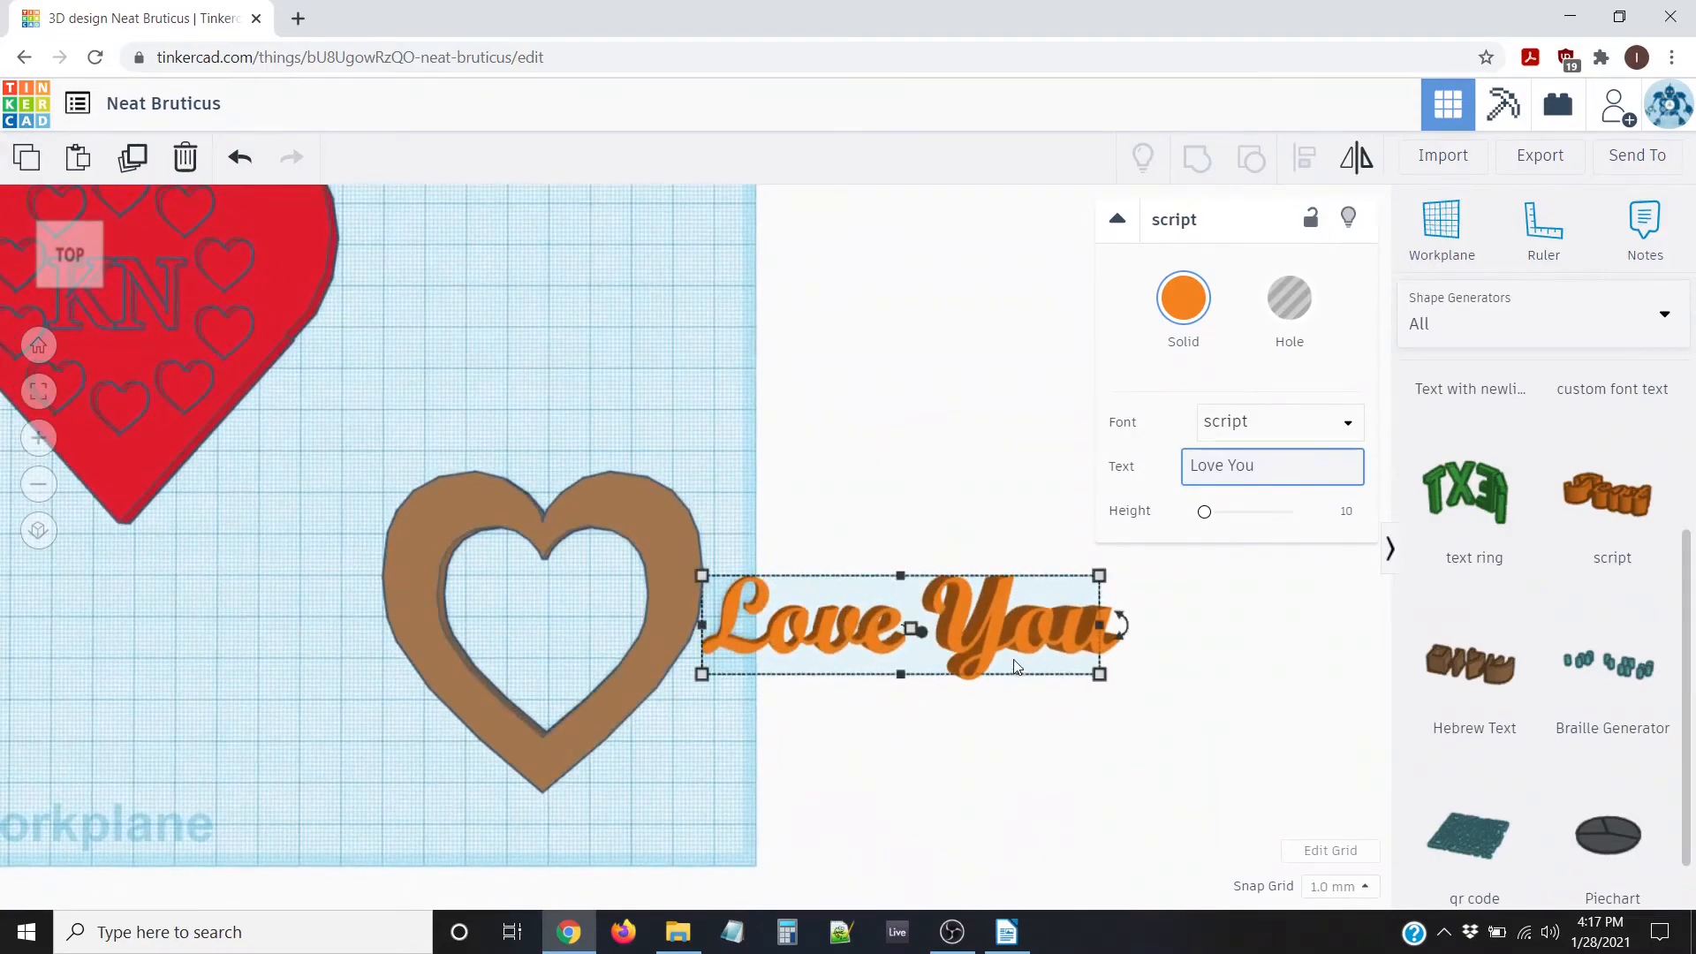
{"action": "scroll", "coordinate": [1014, 661], "scroll_direction": "up", "scroll_amount": 3}
{"action": "middle_click_drag", "start_coordinate": [1013, 500], "coordinate": [786, 362]}
{"action": "middle_click_drag", "start_coordinate": [946, 466], "coordinate": [668, 348]}
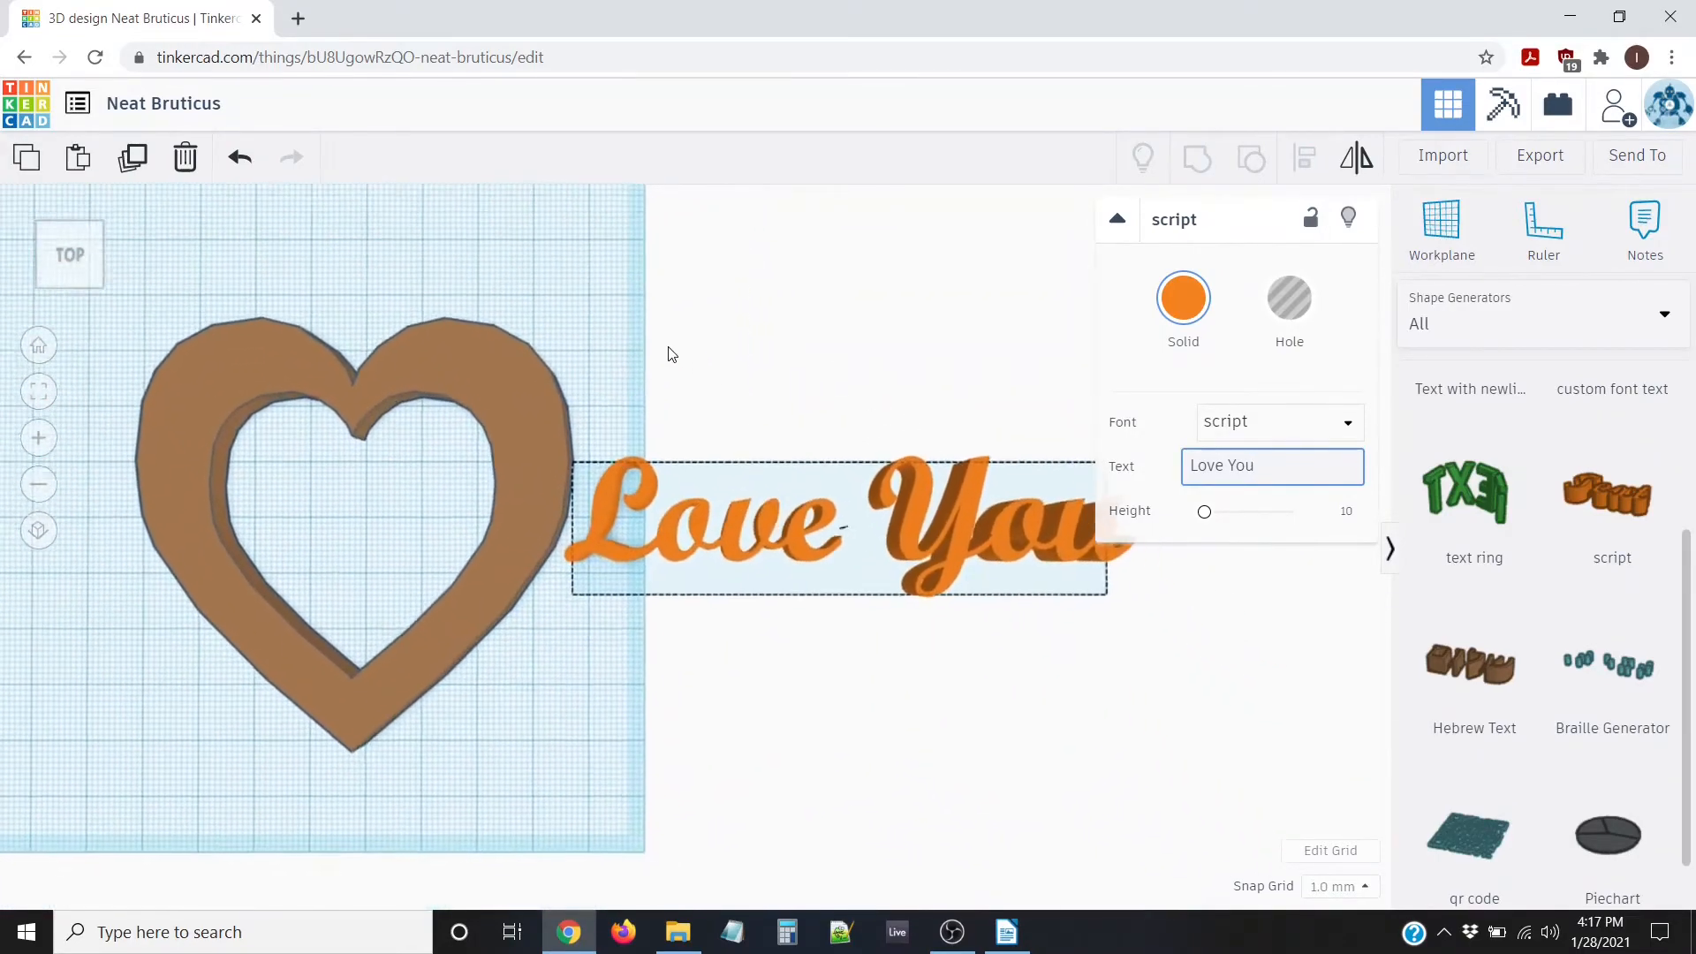
{"action": "middle_click_drag", "start_coordinate": [788, 353], "coordinate": [565, 359]}
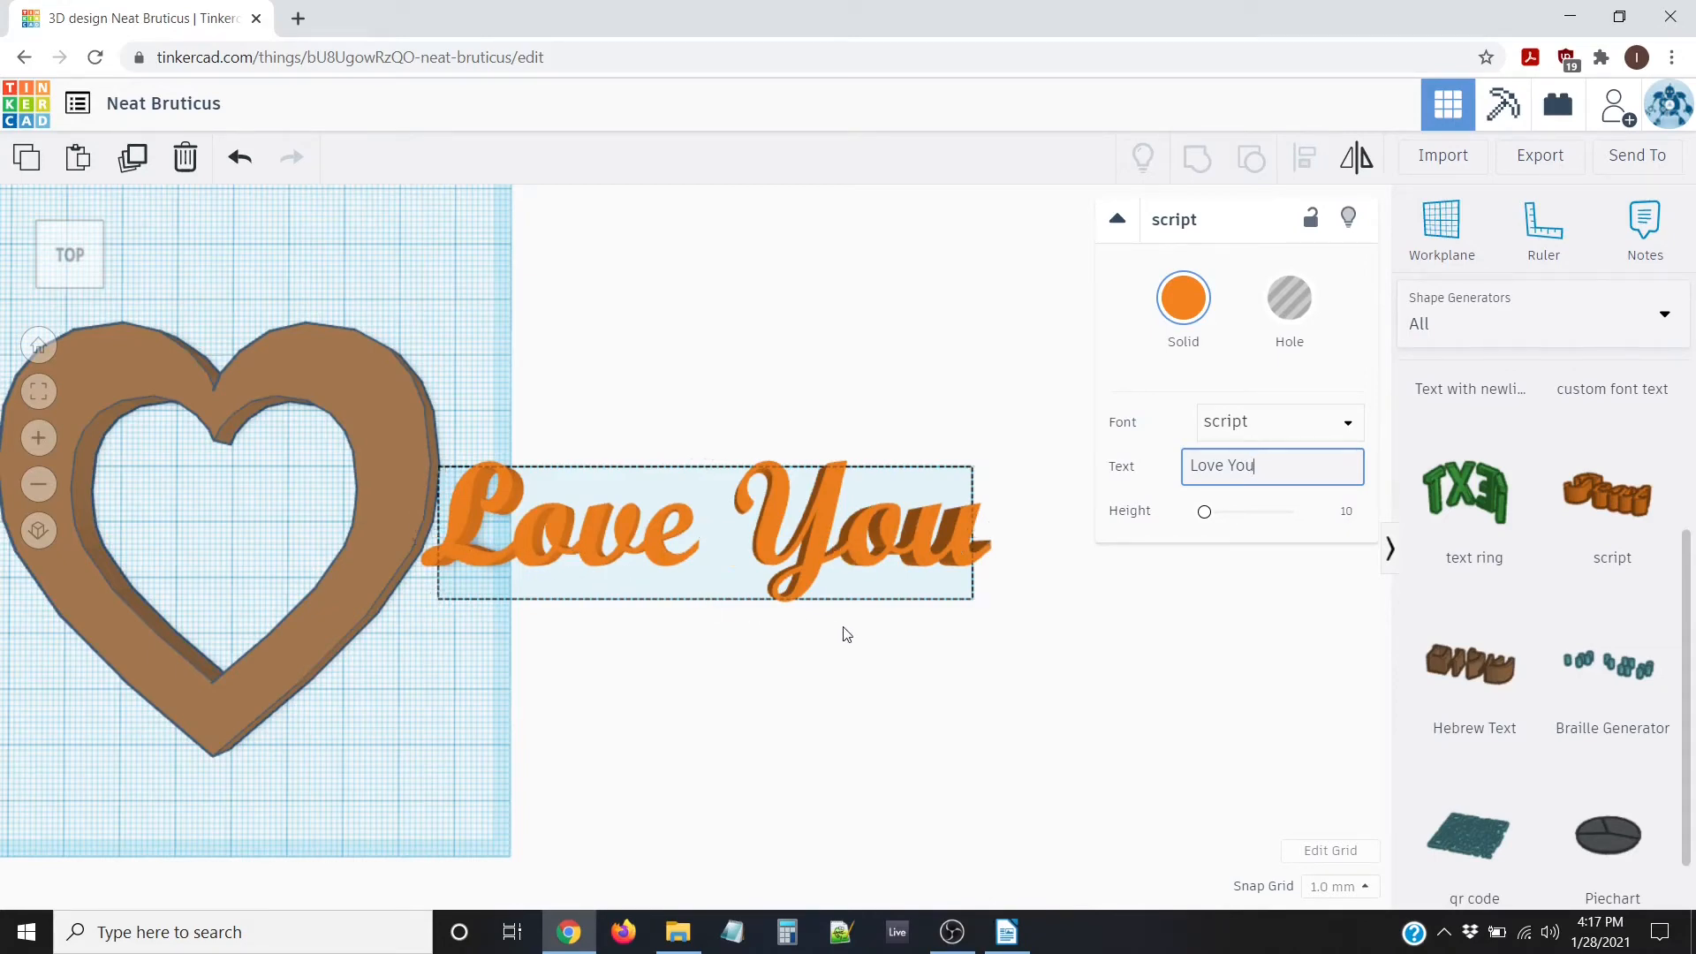
{"action": "right_click_drag", "start_coordinate": [843, 627], "coordinate": [707, 609]}
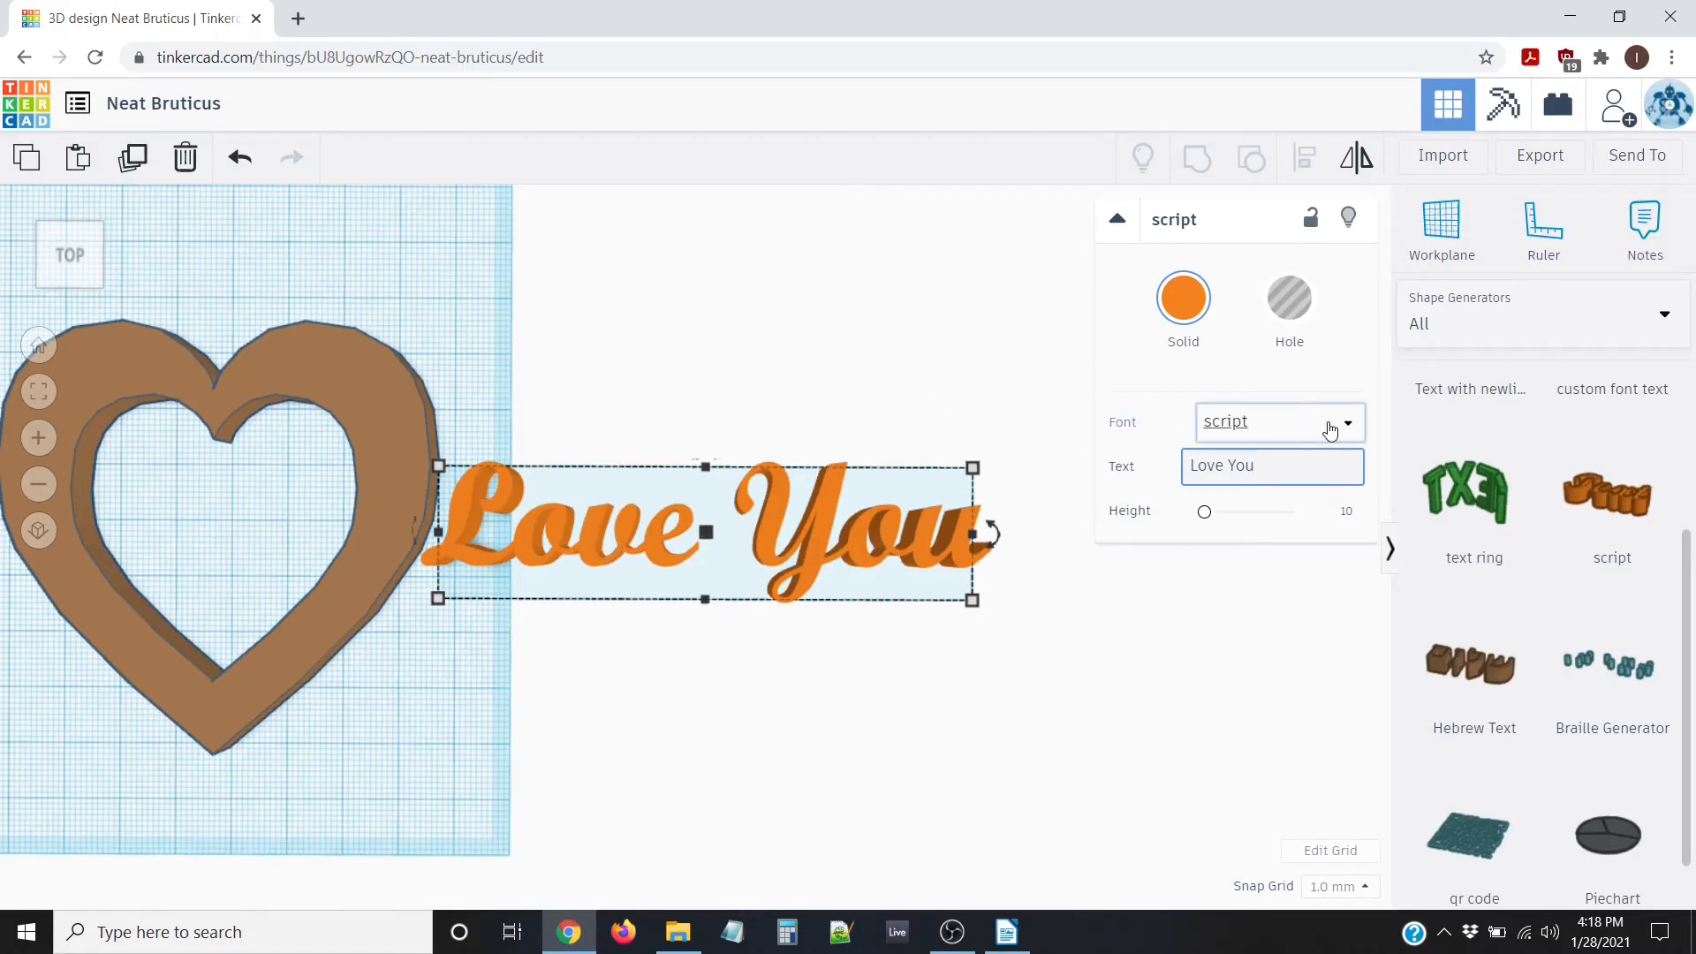
Colour the Love You text red
{"action": "left_click", "coordinate": [1190, 307]}
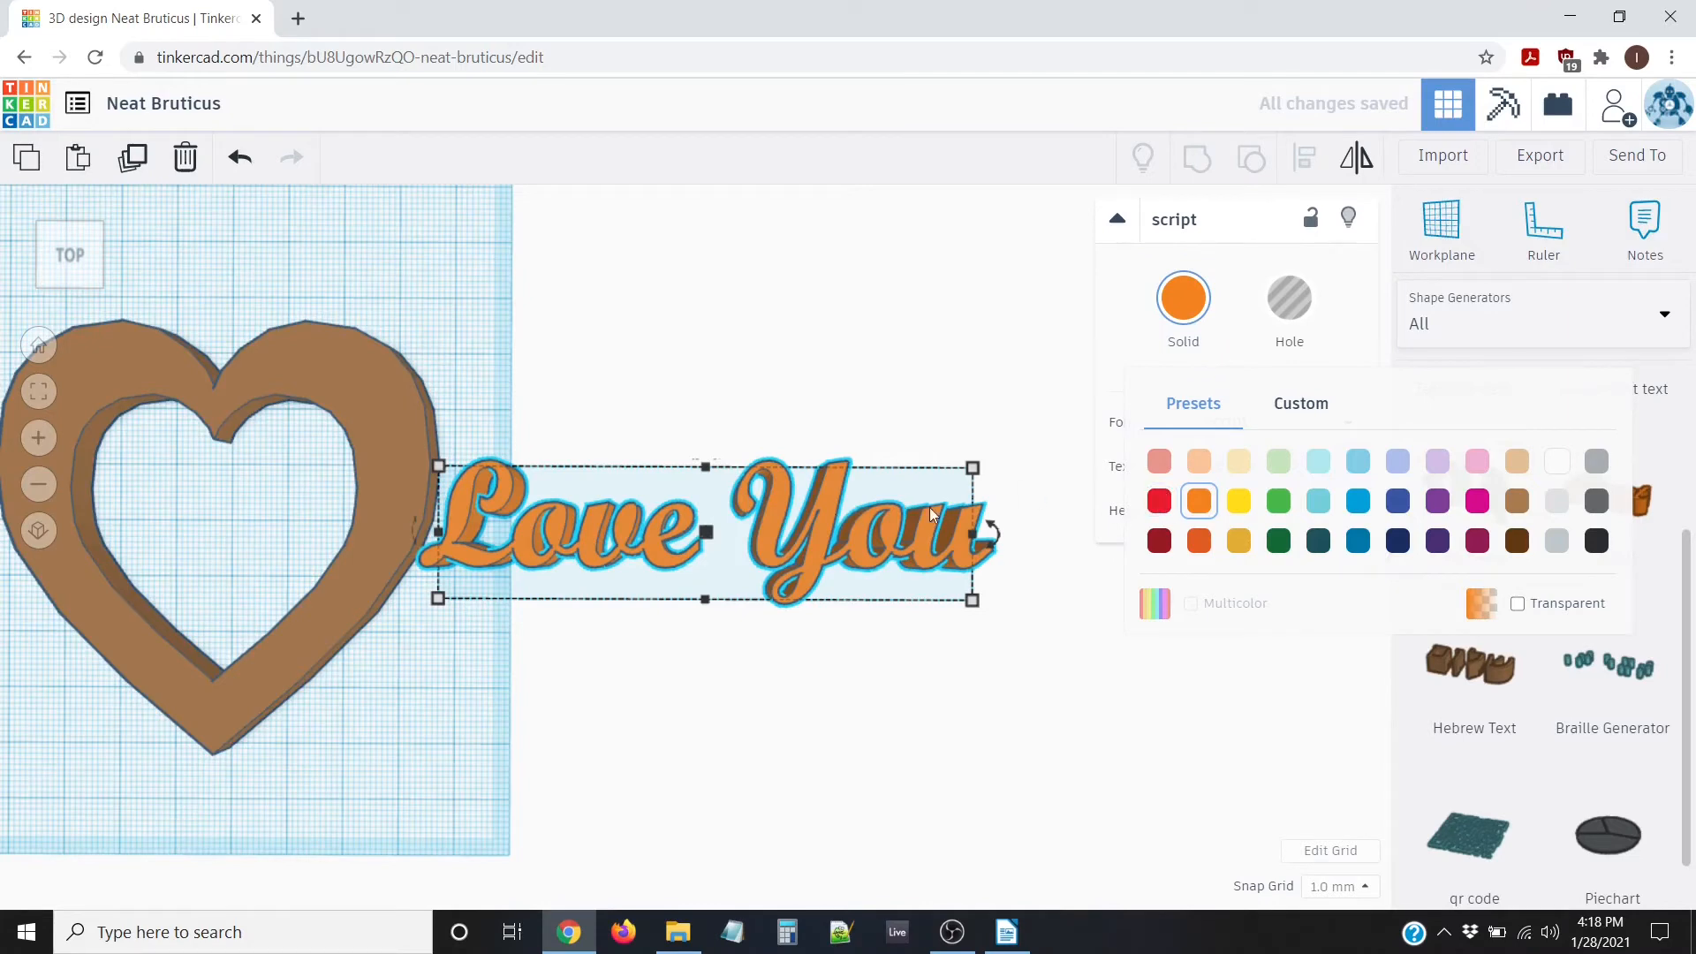
{"action": "left_click", "coordinate": [1159, 501]}
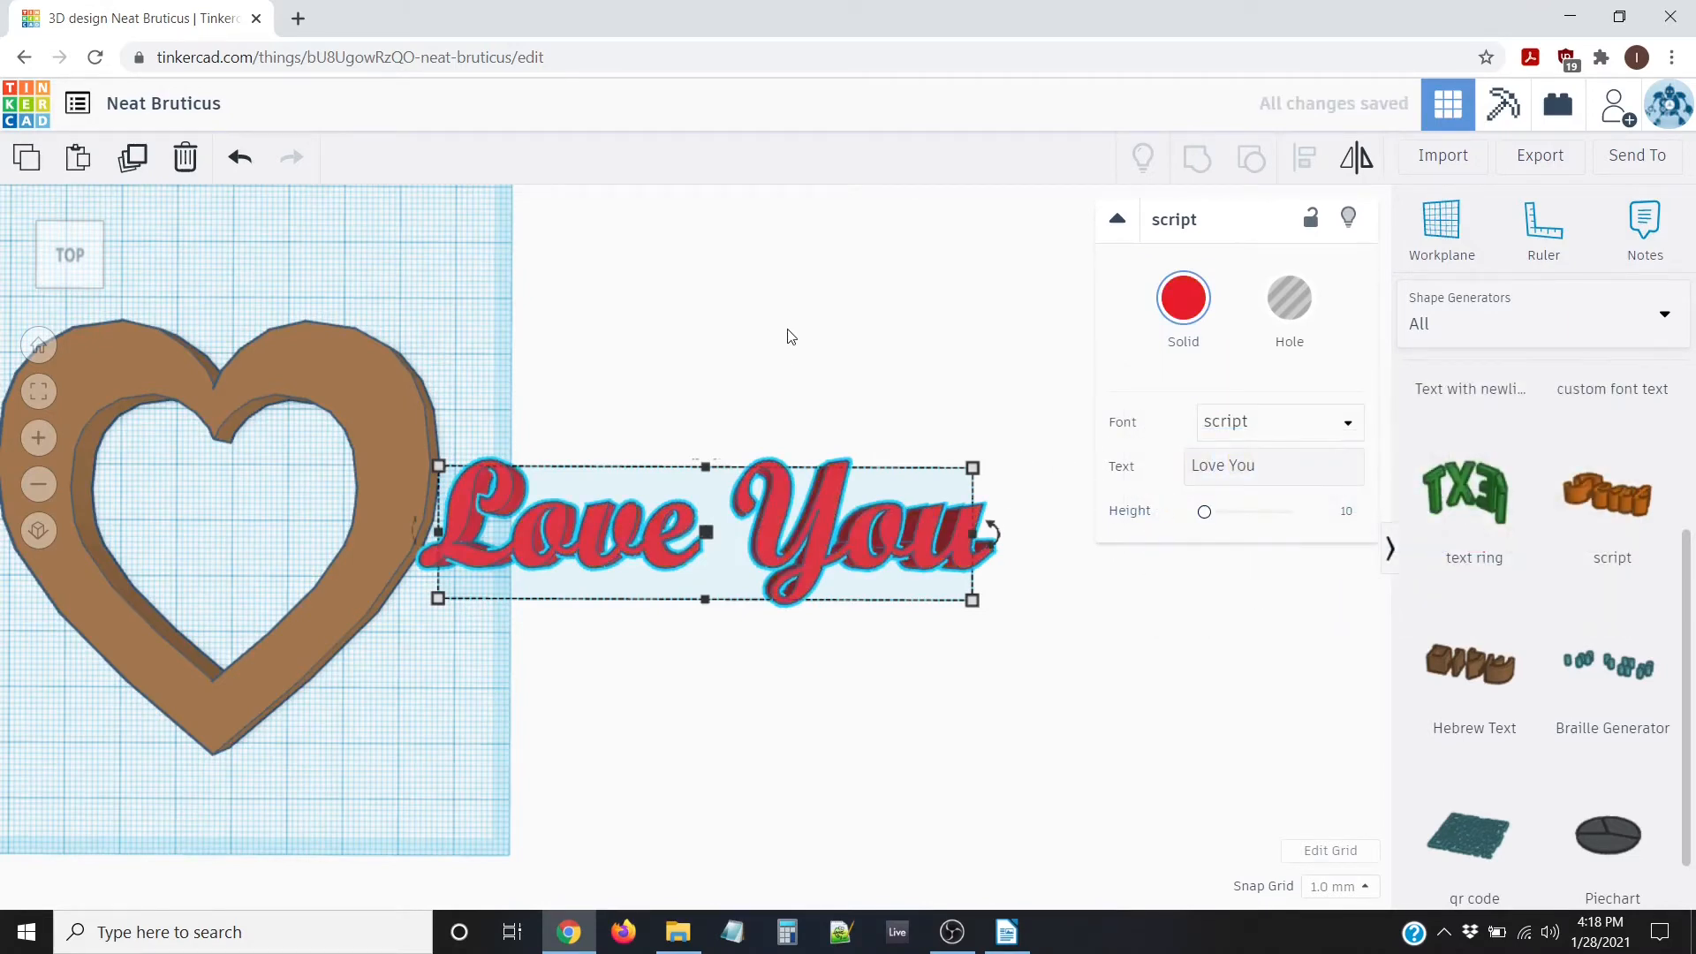
{"action": "scroll", "coordinate": [659, 389], "scroll_direction": "down", "scroll_amount": 3}
{"action": "mouse_move", "coordinate": [707, 446]}
{"action": "right_mouse_down"}
{"action": "mouse_move", "coordinate": [714, 421]}
{"action": "mouse_move", "coordinate": [719, 446]}
{"action": "right_mouse_up"}
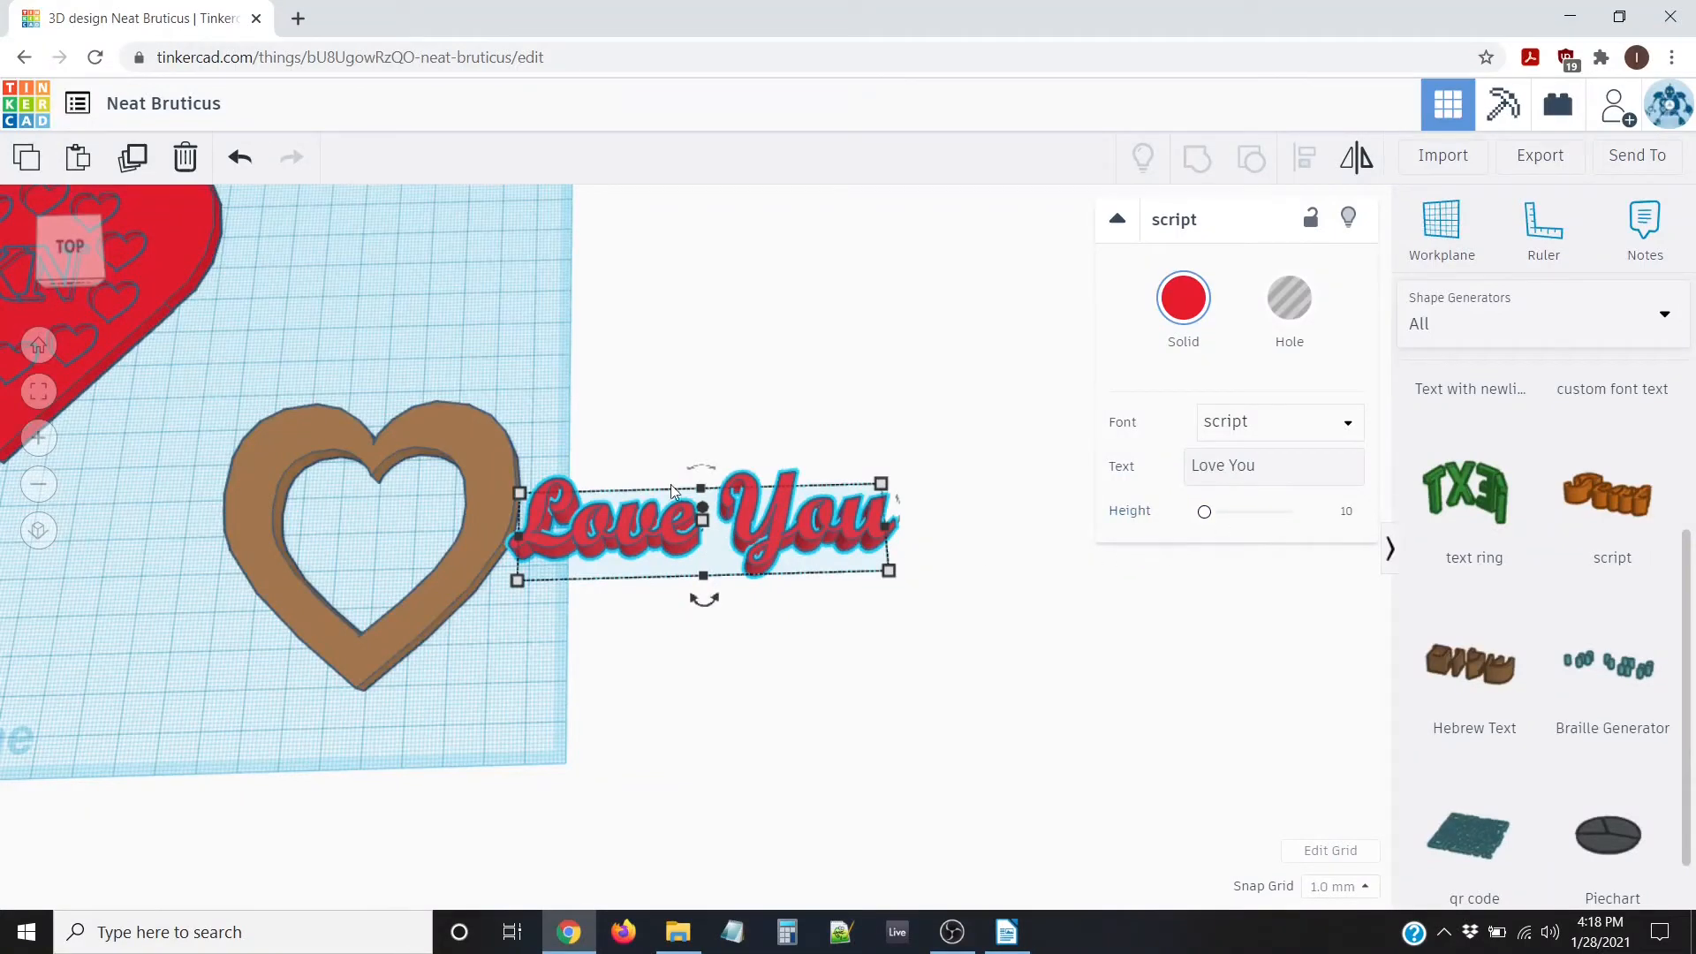
Lower the Love You text's height from 10.00 to 7.50 mm
{"action": "right_click_drag", "start_coordinate": [760, 625], "coordinate": [705, 510]}
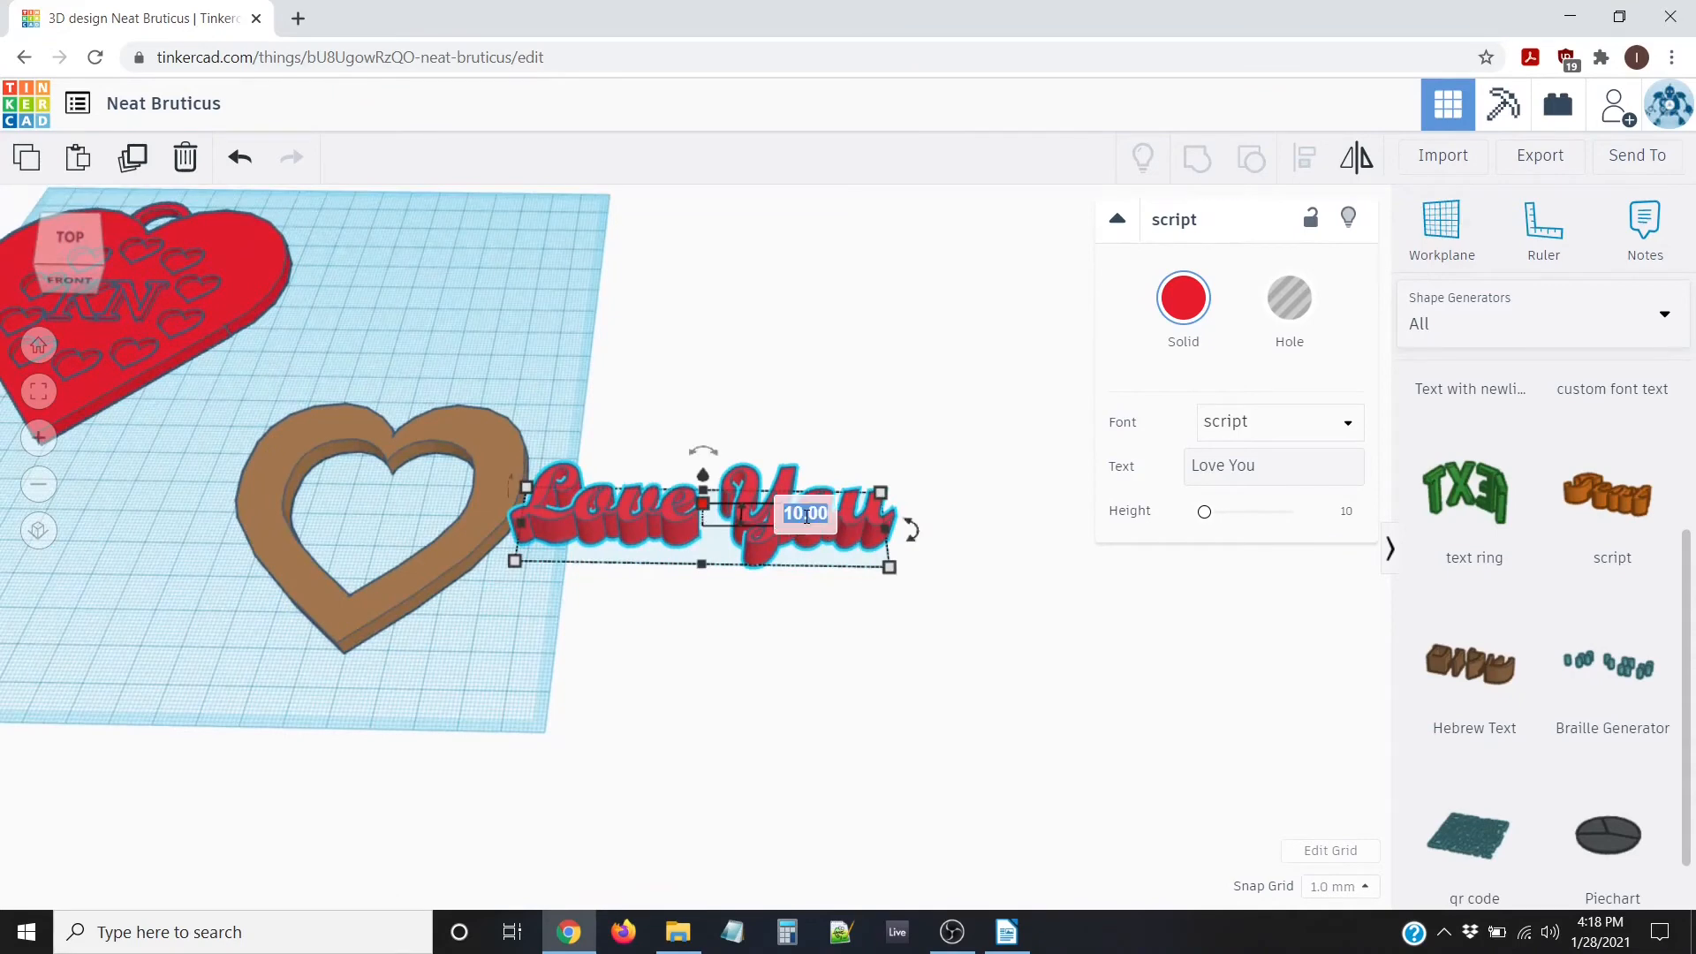
{"action": "key", "text": "BackSpace"}
{"action": "type", "text": "7.5"}
{"action": "key", "text": "Return"}
{"action": "scroll", "coordinate": [600, 392], "scroll_direction": "down", "scroll_amount": 3}
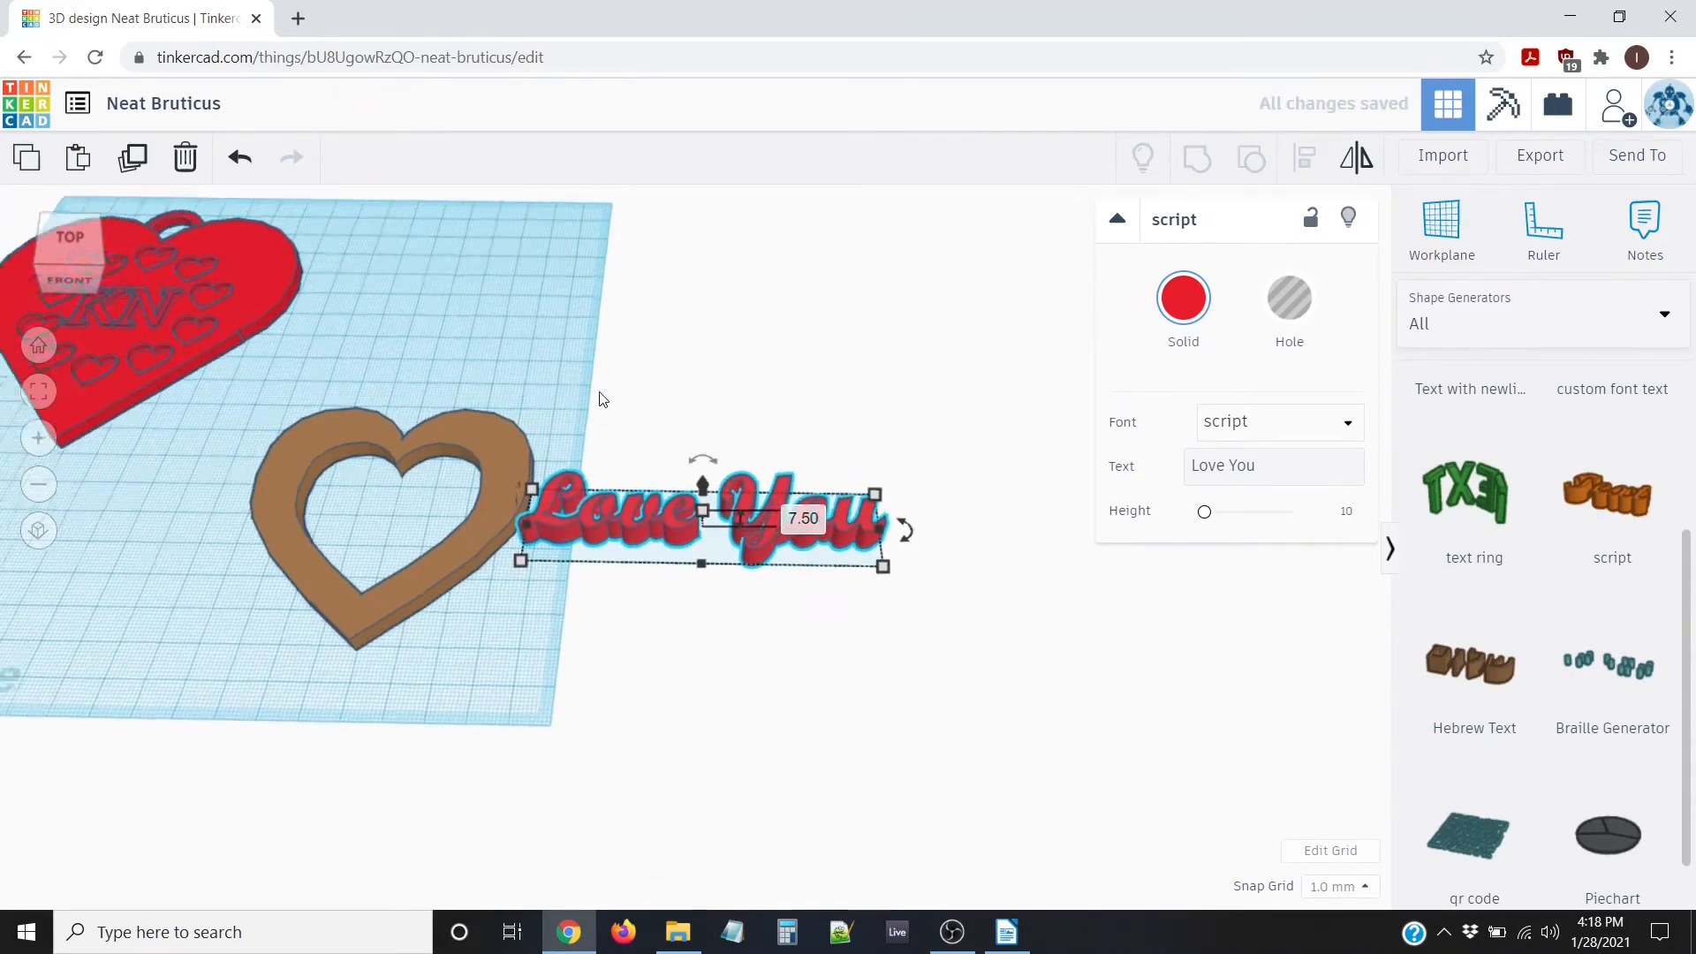
{"action": "right_click_drag", "start_coordinate": [600, 394], "coordinate": [609, 543]}
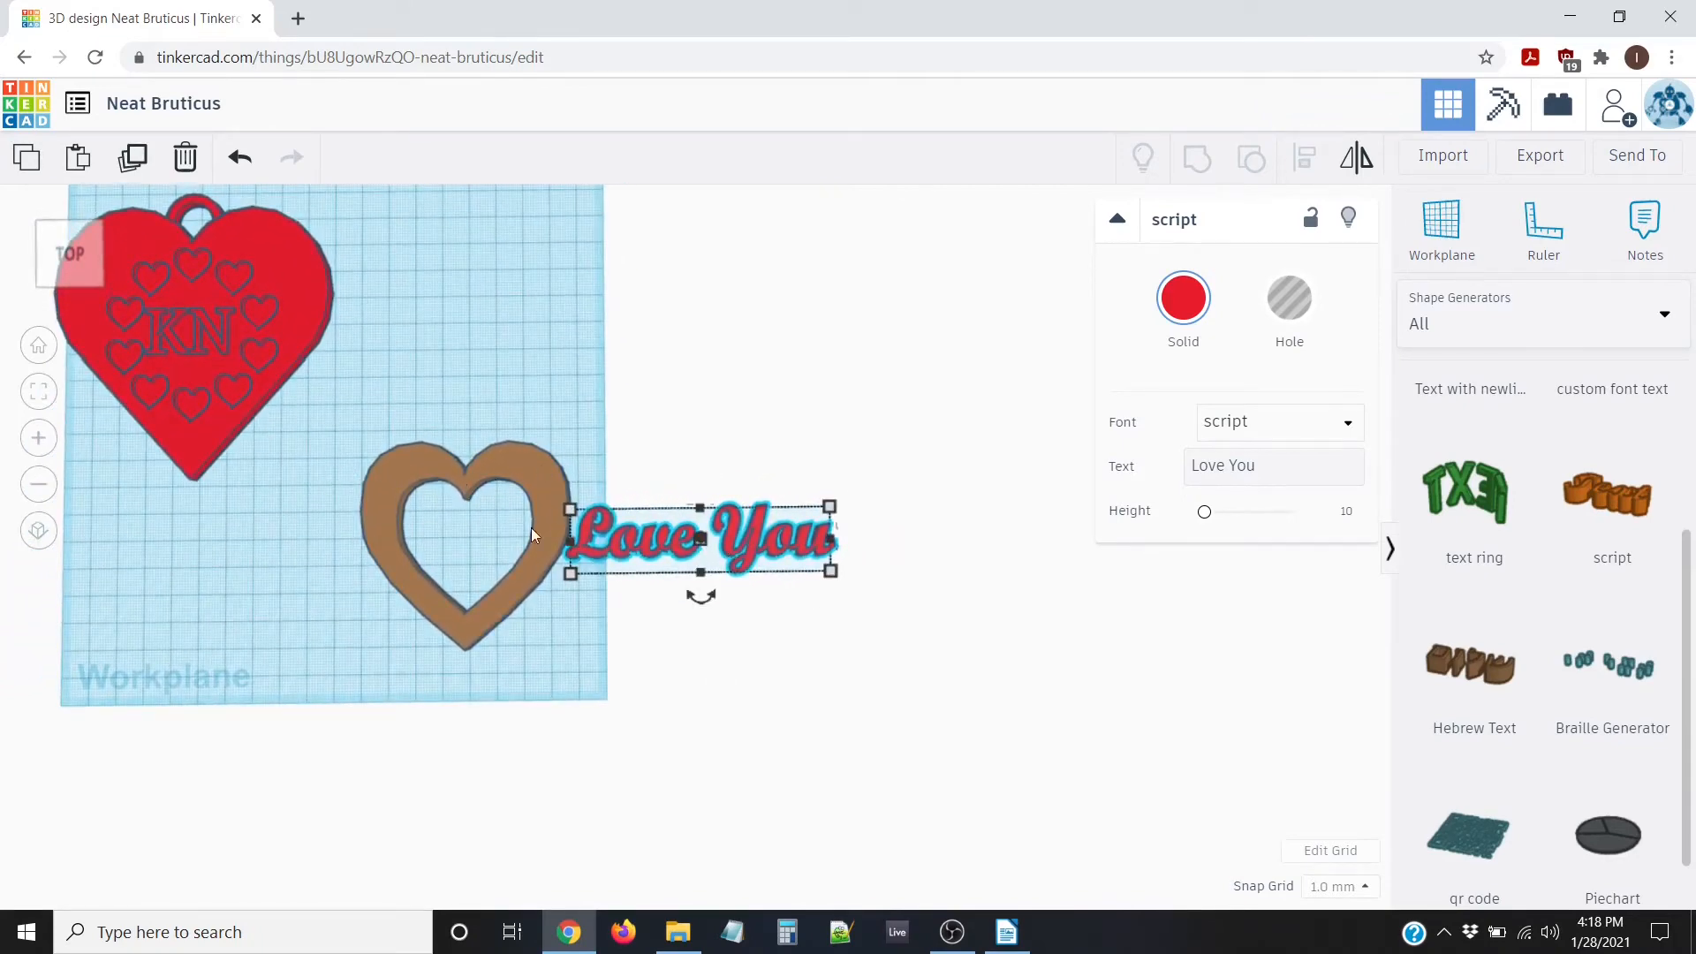
Align the Love You text to the heart's middle on both axes, using the heart as reference
{"action": "left_click", "coordinate": [392, 437]}
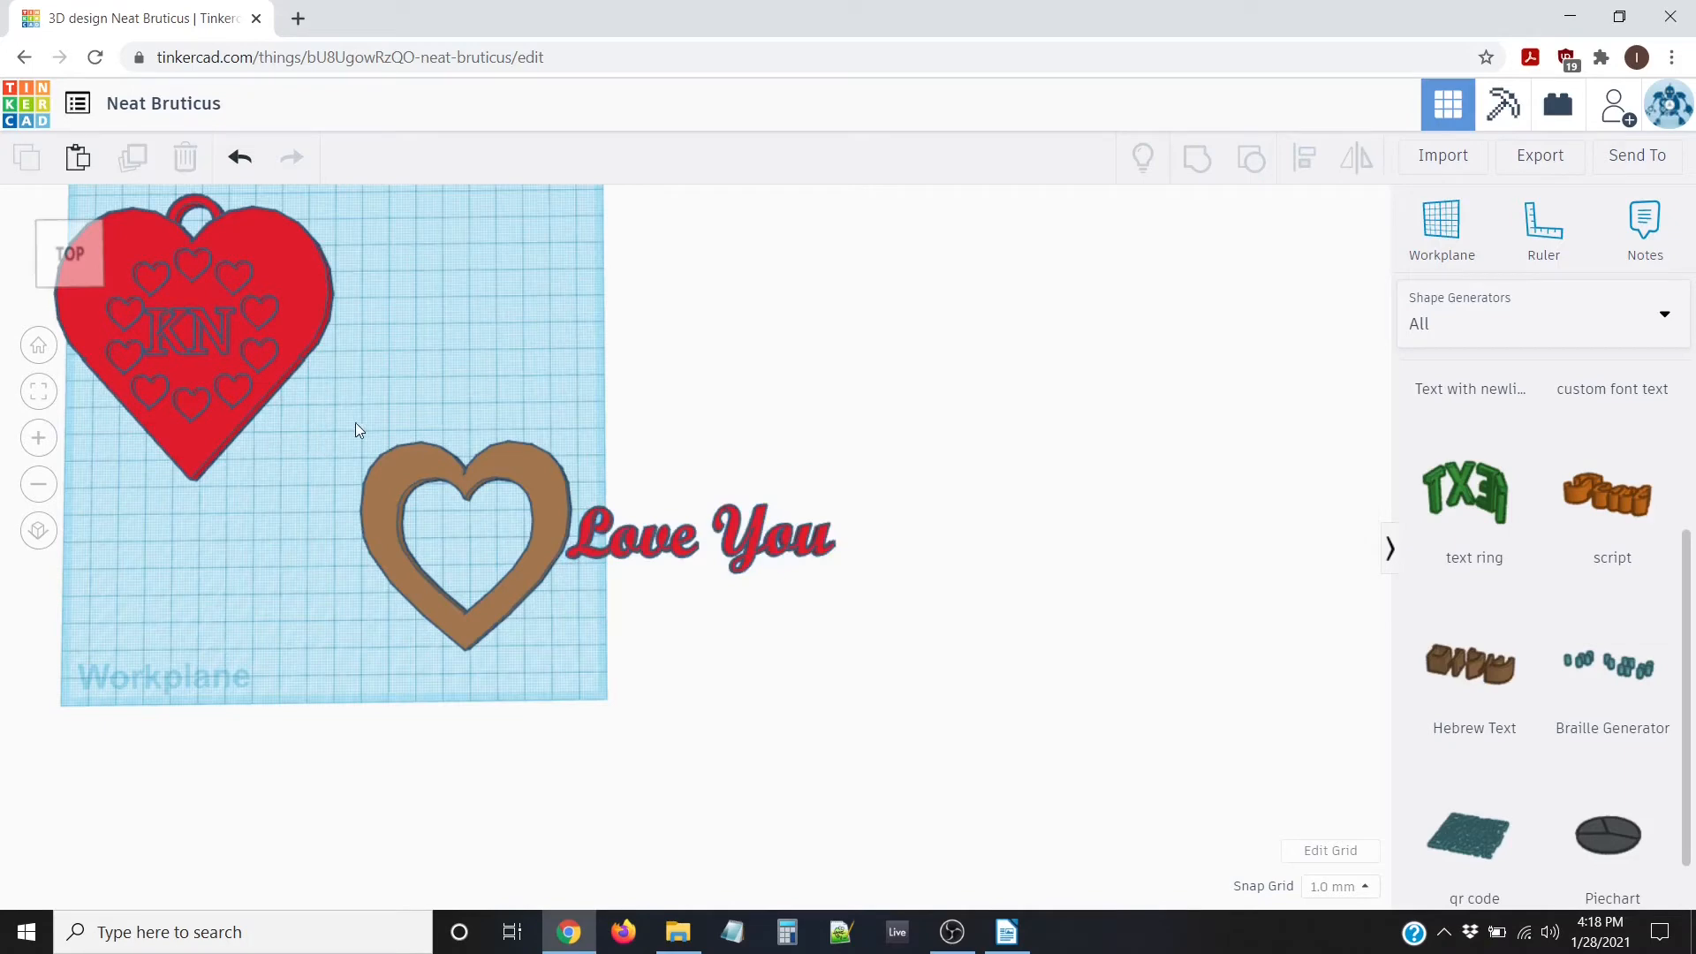
{"action": "left_click_drag", "start_coordinate": [326, 413], "coordinate": [971, 707]}
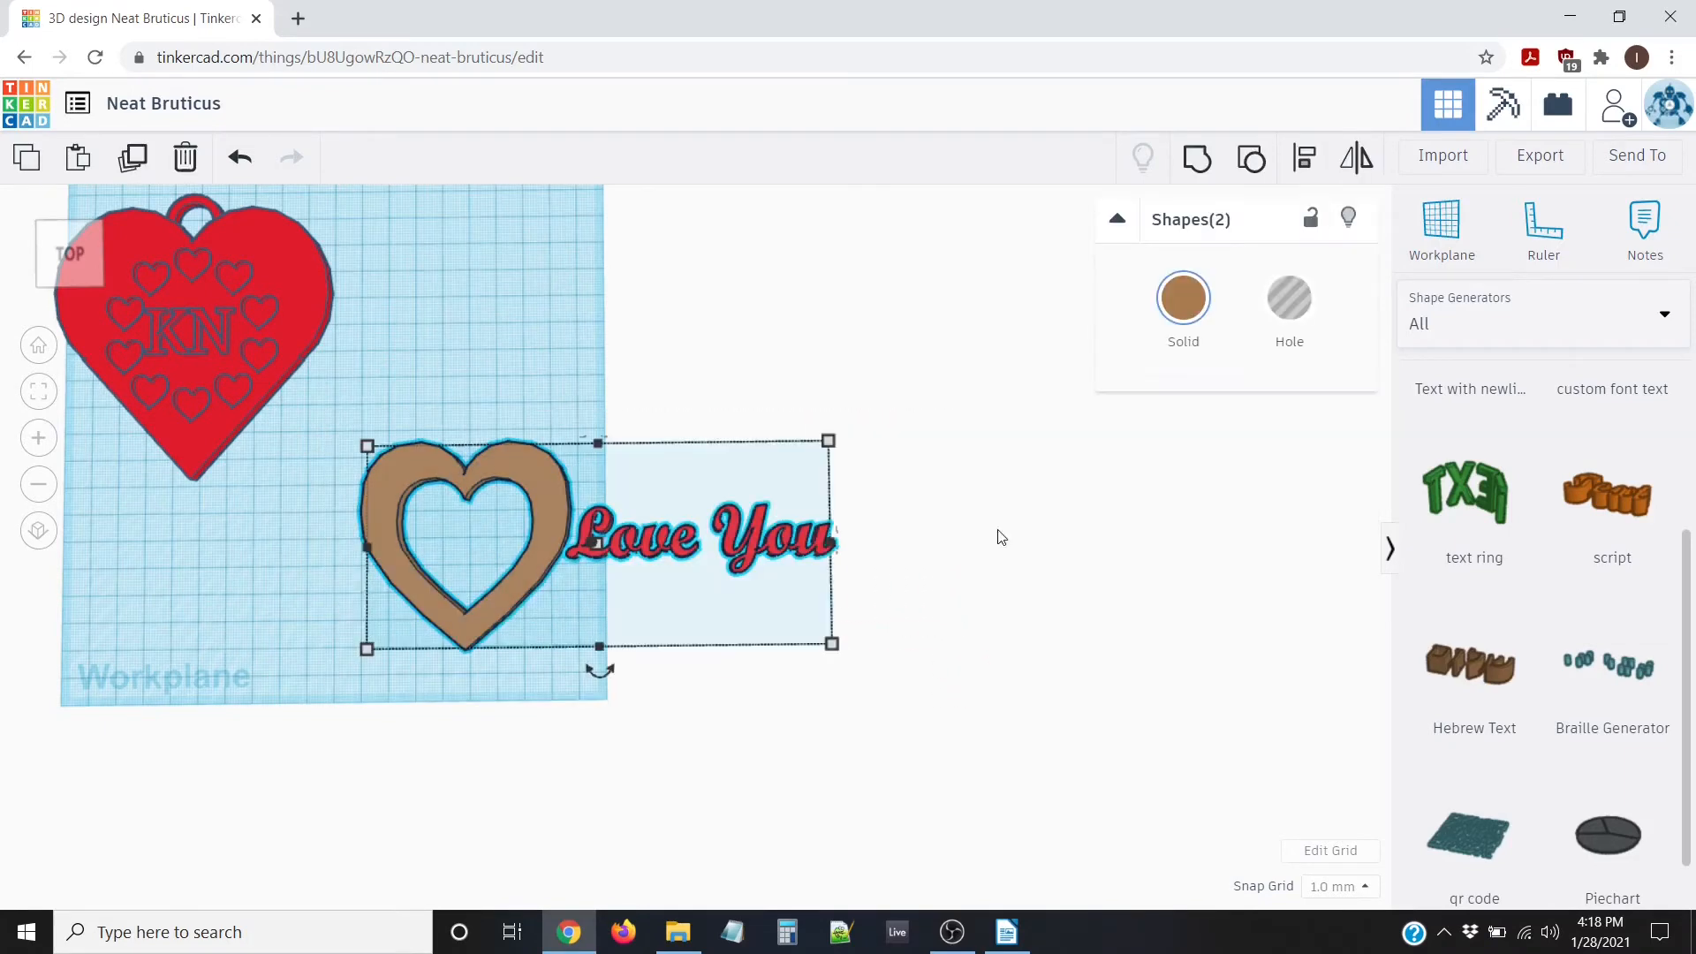
{"action": "left_click", "coordinate": [1306, 157]}
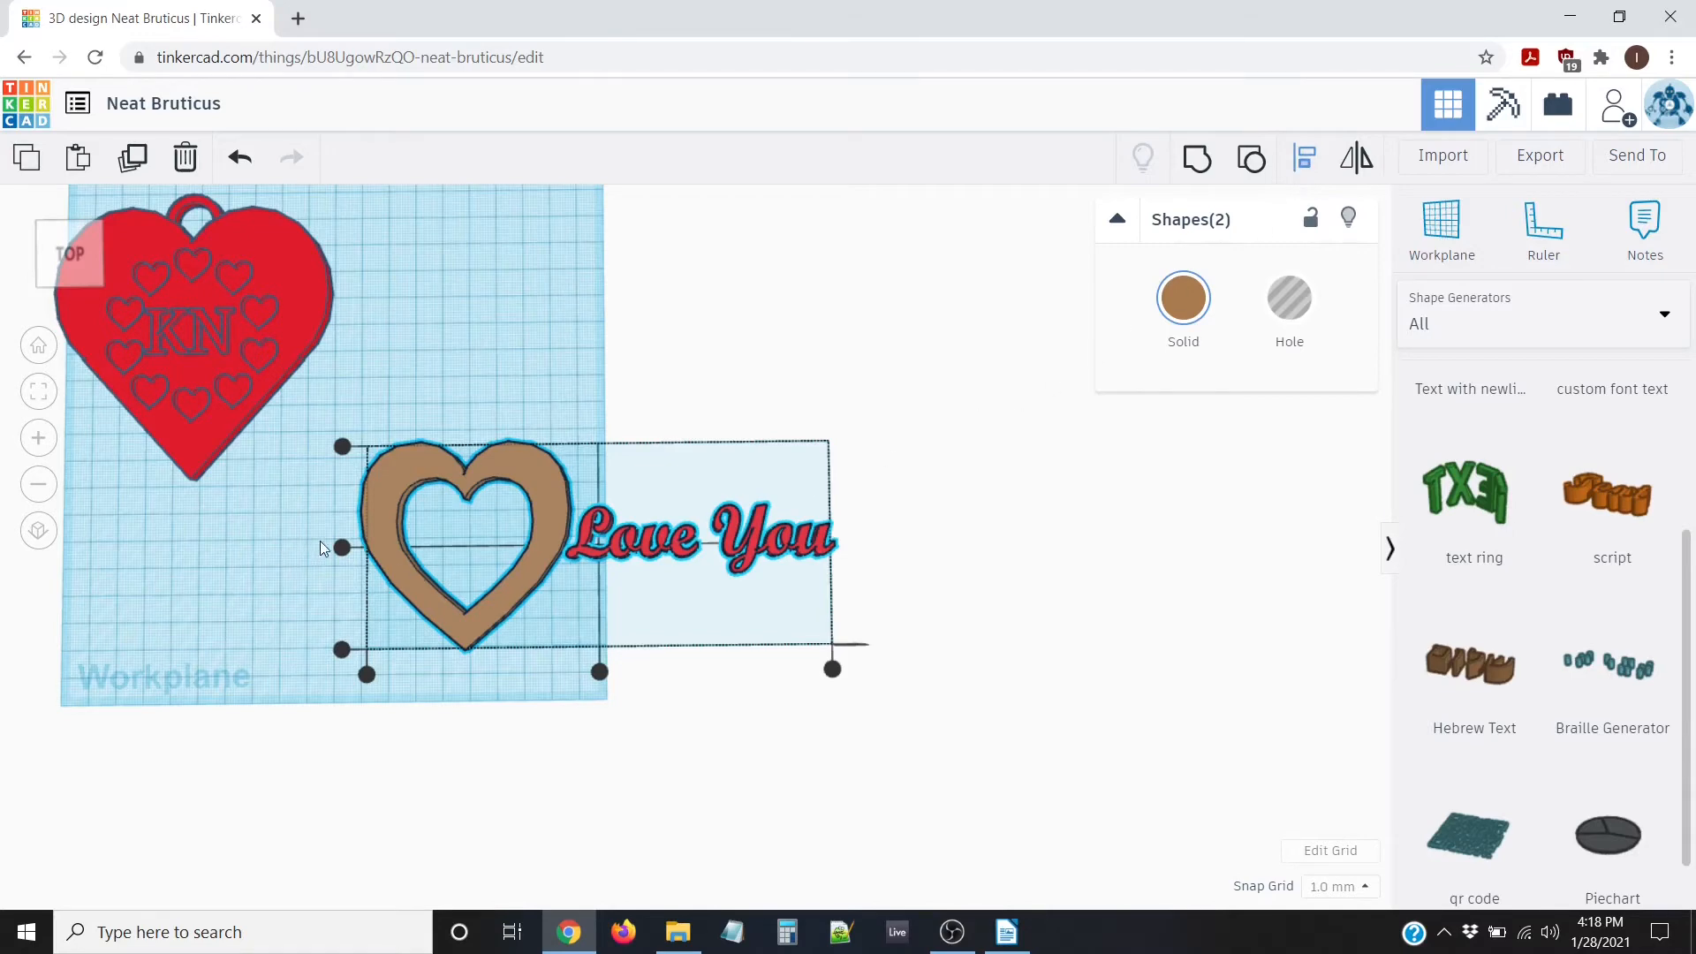
{"action": "left_click", "coordinate": [342, 548]}
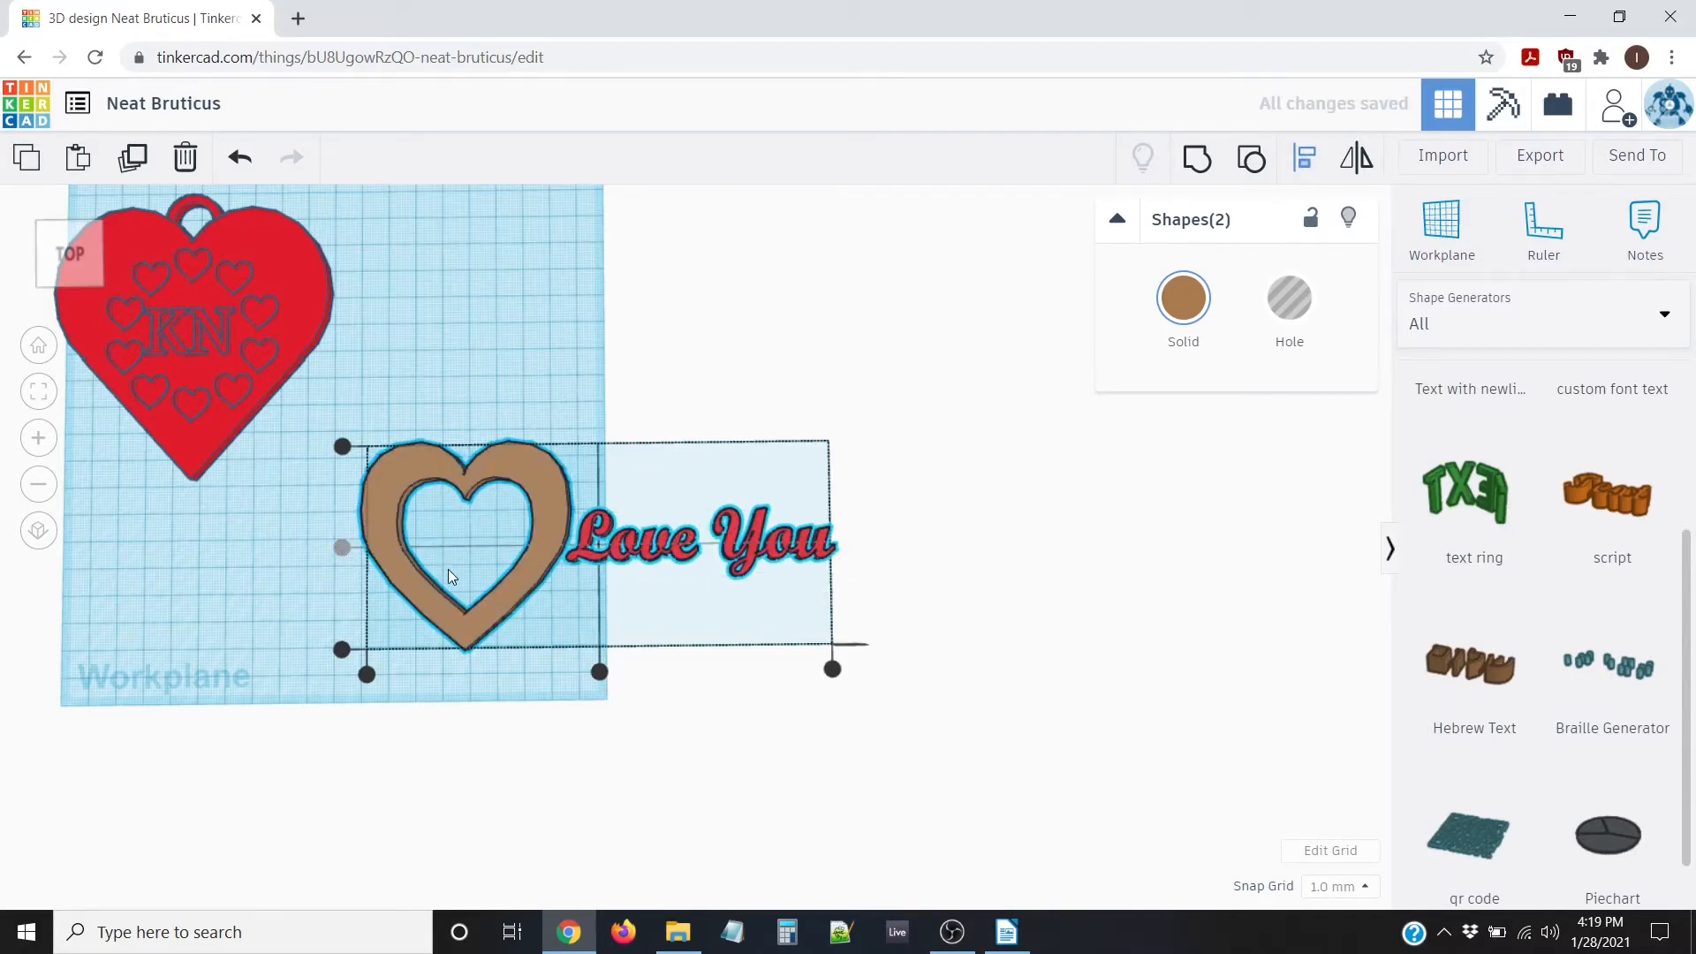
{"action": "left_click", "coordinate": [468, 633]}
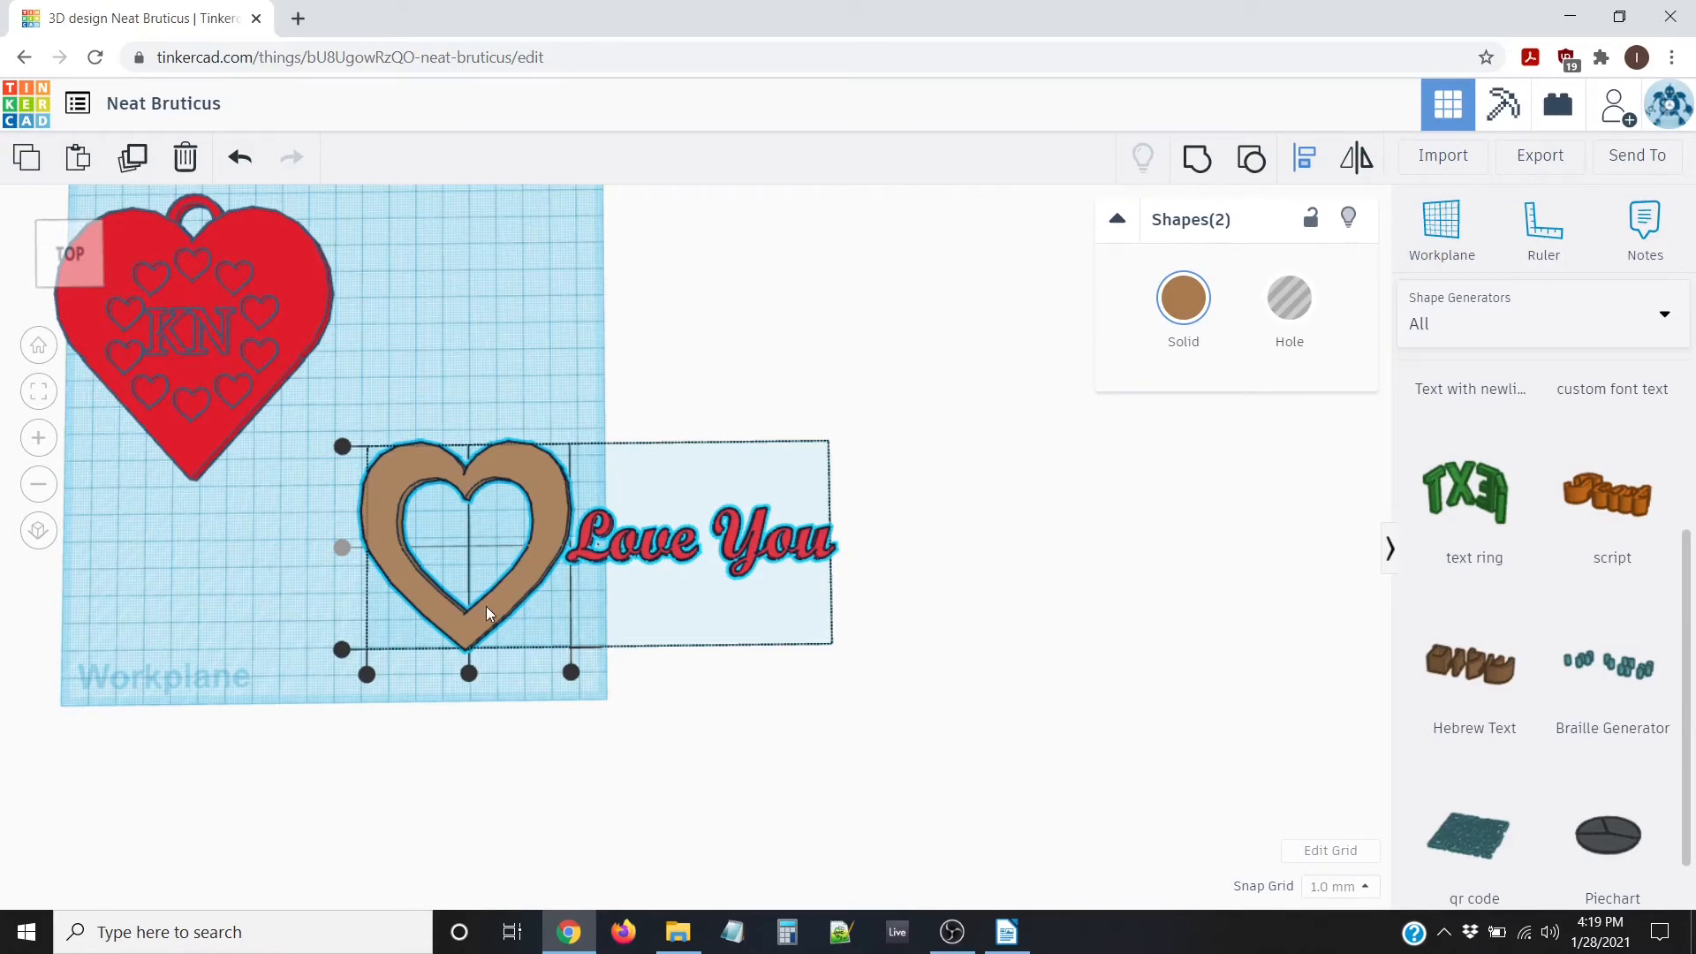
{"action": "left_click", "coordinate": [469, 674]}
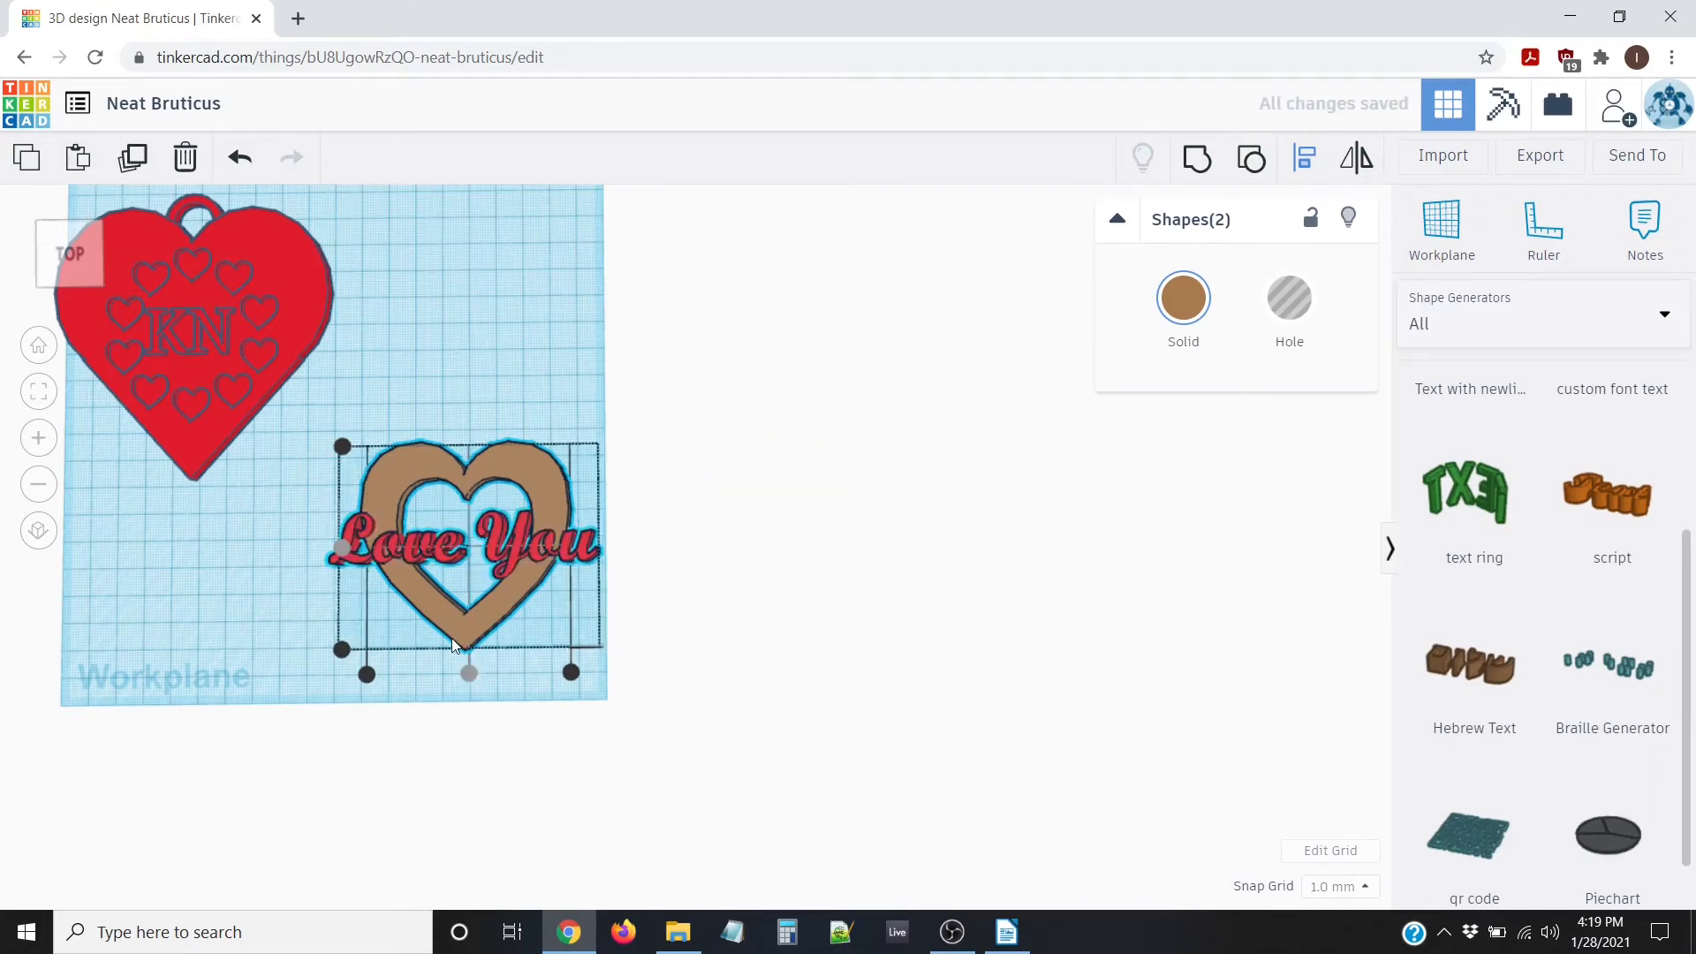
{"action": "right_click_drag", "start_coordinate": [318, 530], "coordinate": [284, 575]}
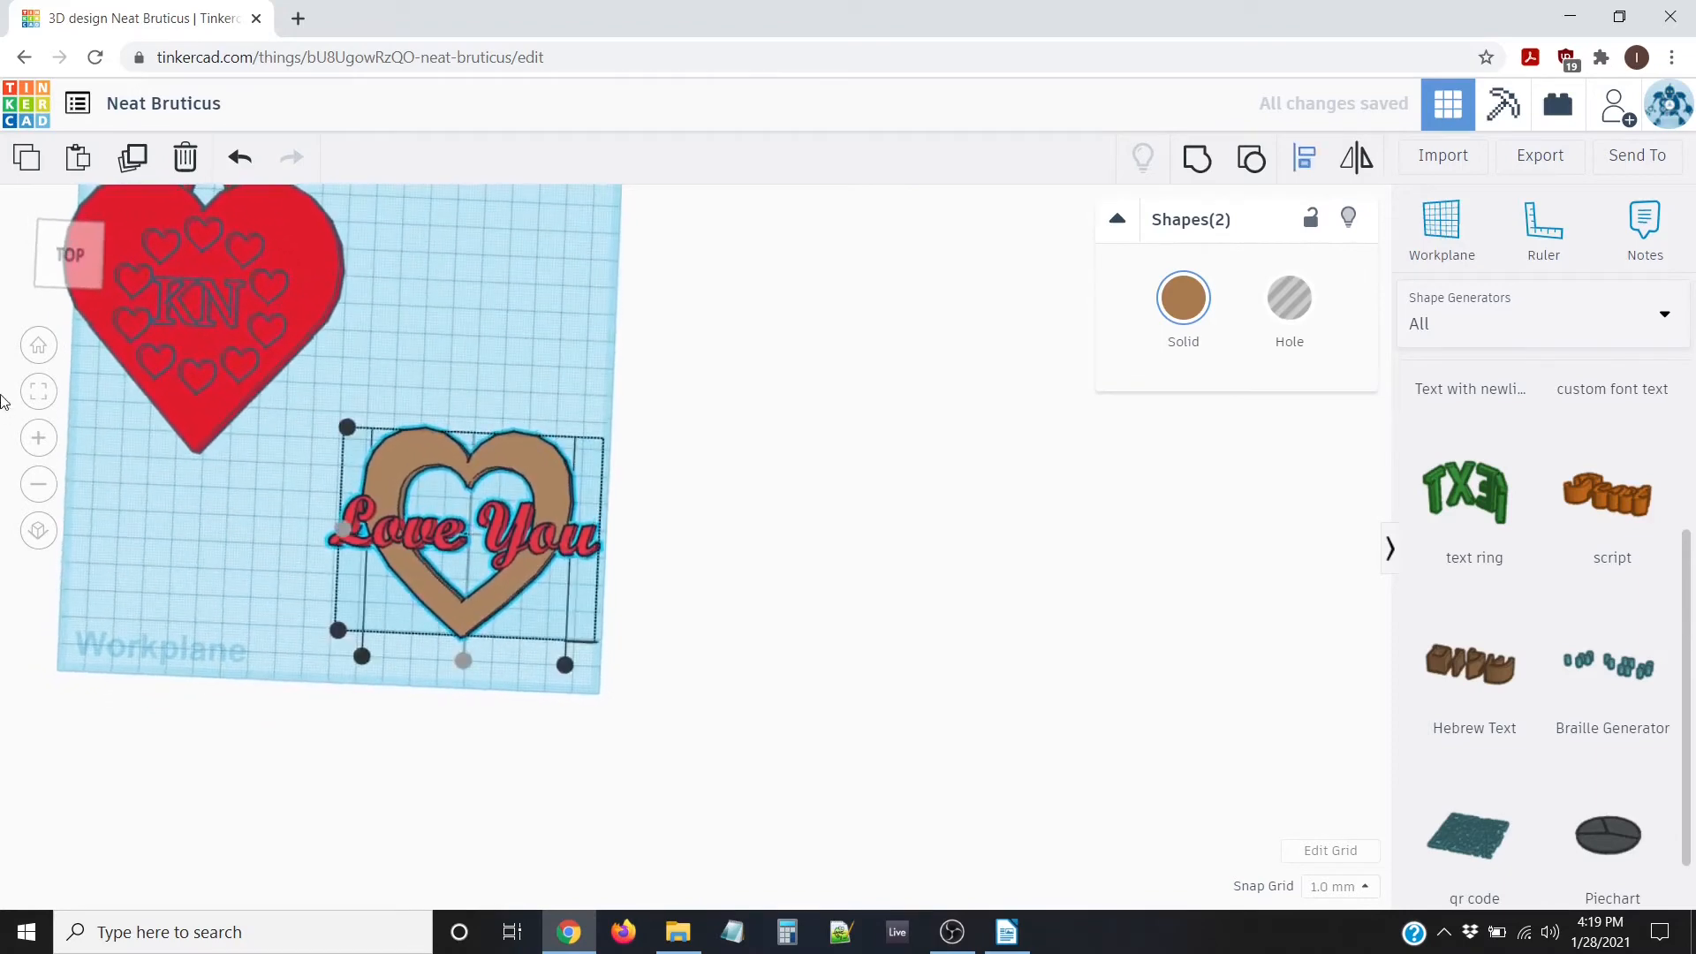
{"action": "left_click", "coordinate": [68, 258]}
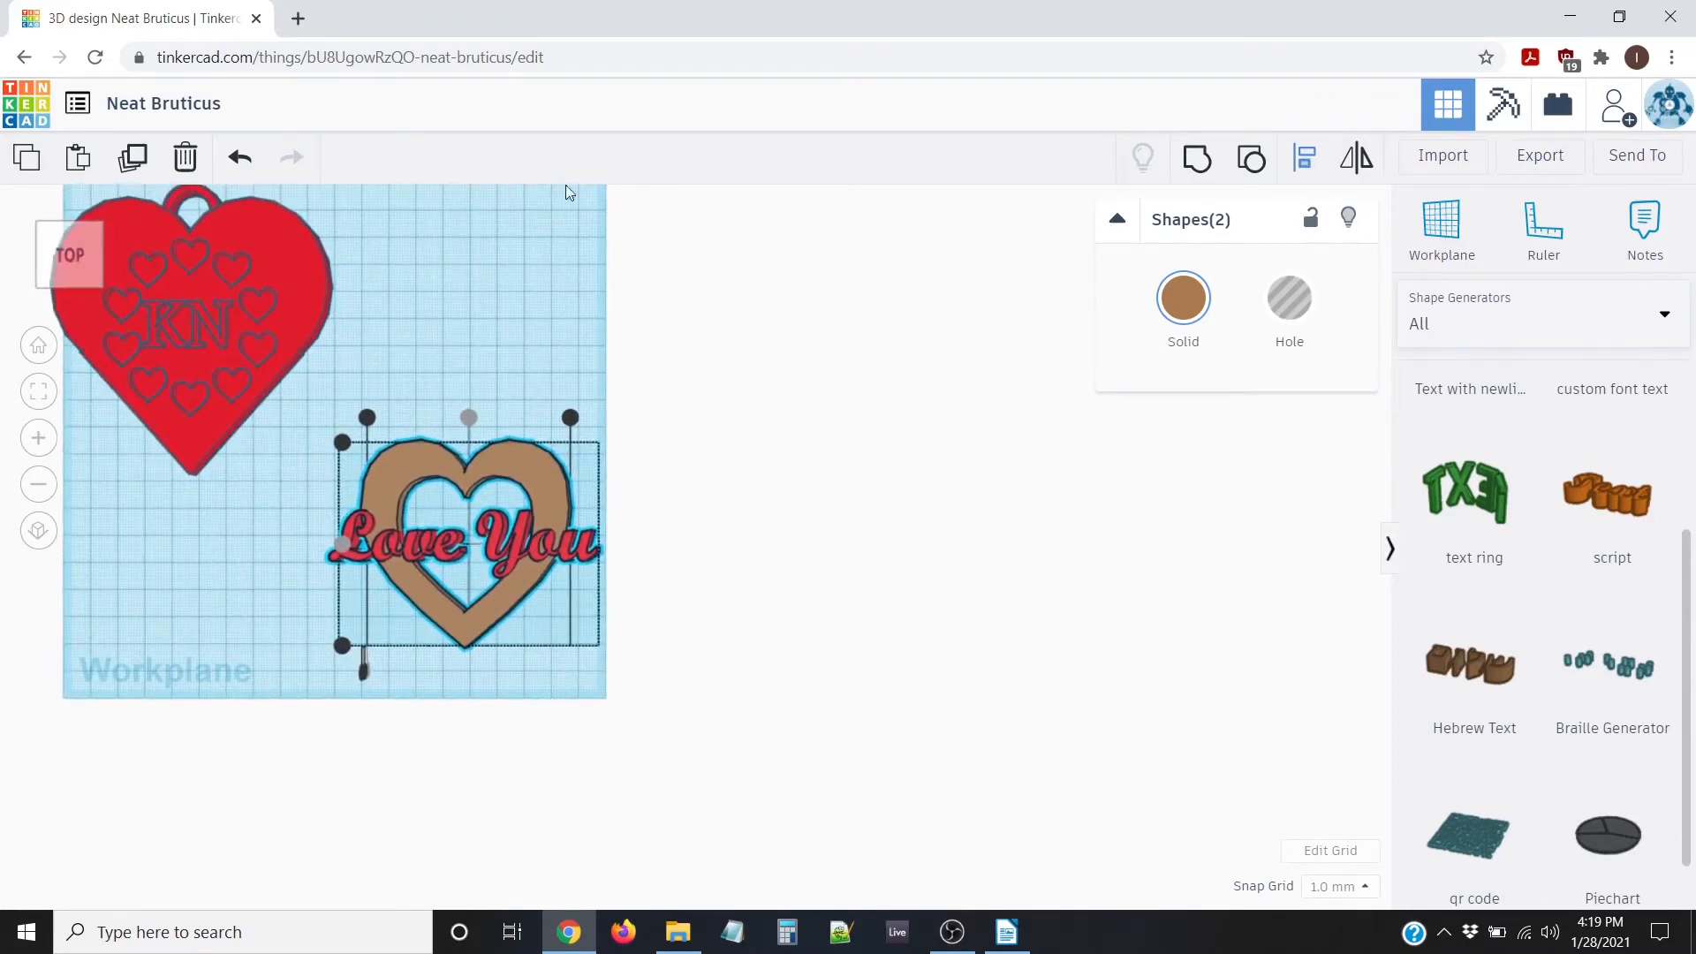
{"action": "left_click", "coordinate": [485, 369]}
{"action": "scroll", "coordinate": [368, 607], "scroll_direction": "up", "scroll_amount": 3}
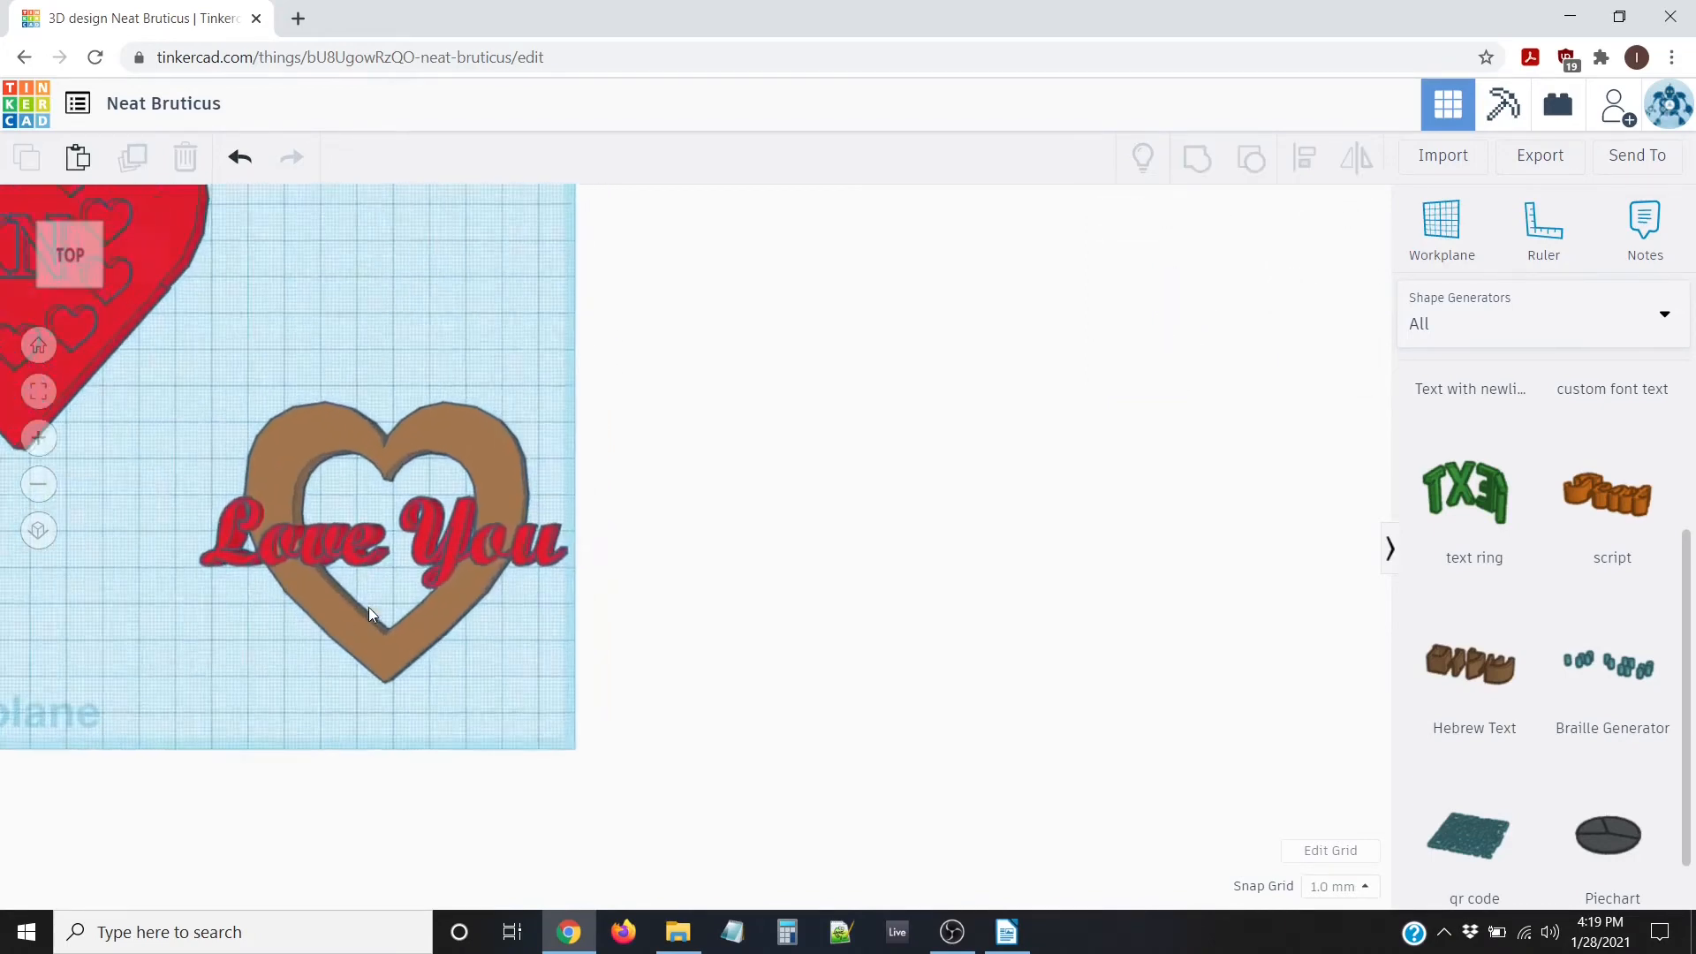
{"action": "middle_click_drag", "start_coordinate": [409, 579], "coordinate": [909, 583]}
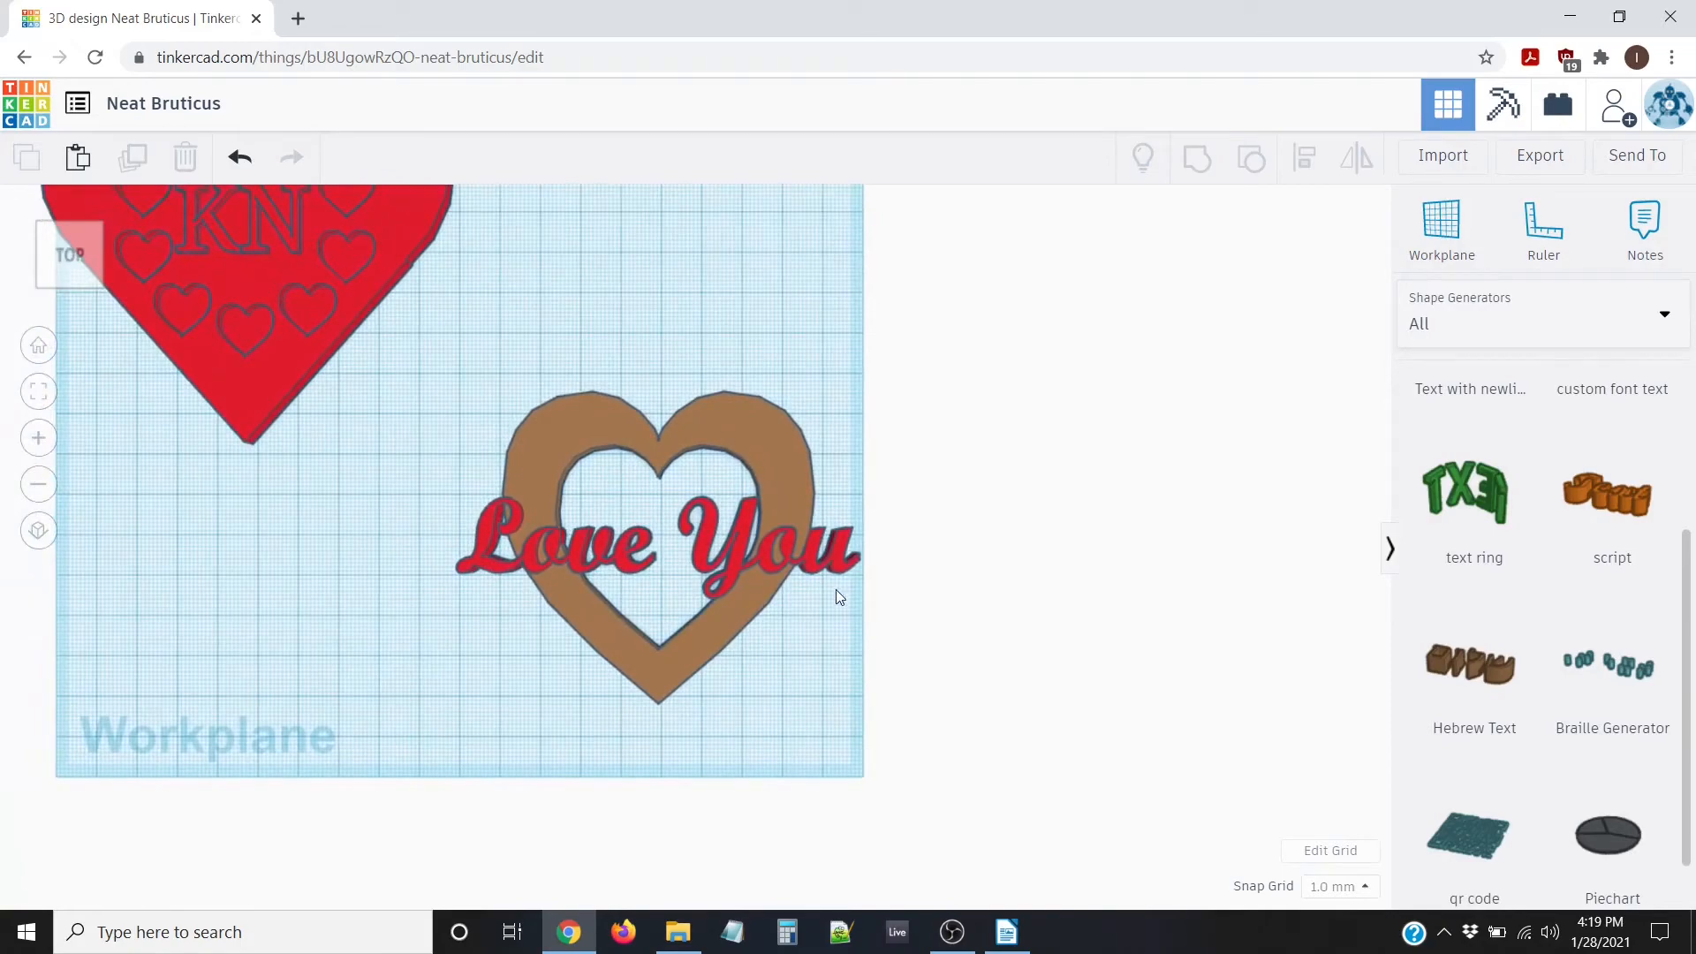
{"action": "scroll", "coordinate": [811, 571], "scroll_direction": "up", "scroll_amount": 4}
{"action": "scroll", "coordinate": [811, 571], "scroll_direction": "down", "scroll_amount": 2}
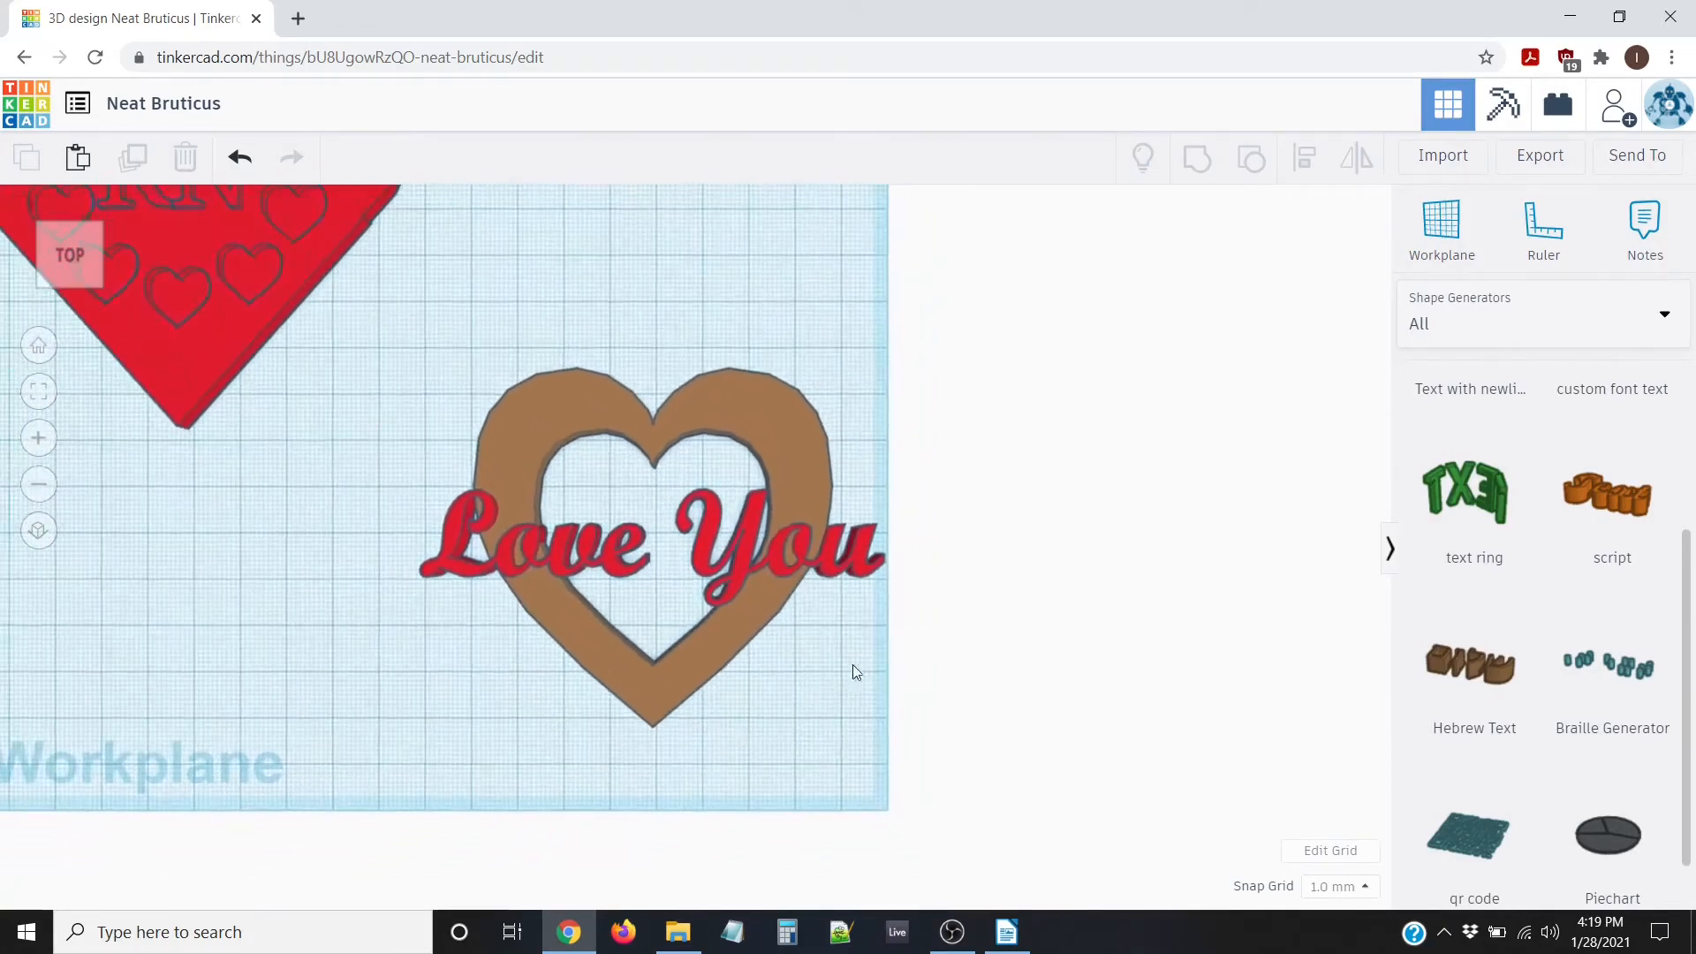
{"action": "mouse_move", "coordinate": [864, 678]}
{"action": "right_mouse_down"}
{"action": "mouse_move", "coordinate": [869, 585]}
{"action": "mouse_move", "coordinate": [821, 428]}
{"action": "mouse_move", "coordinate": [839, 360]}
{"action": "mouse_move", "coordinate": [821, 586]}
{"action": "mouse_move", "coordinate": [860, 633]}
{"action": "mouse_move", "coordinate": [867, 680]}
{"action": "right_mouse_up"}
{"action": "scroll", "coordinate": [677, 664], "scroll_direction": "up", "scroll_amount": 3}
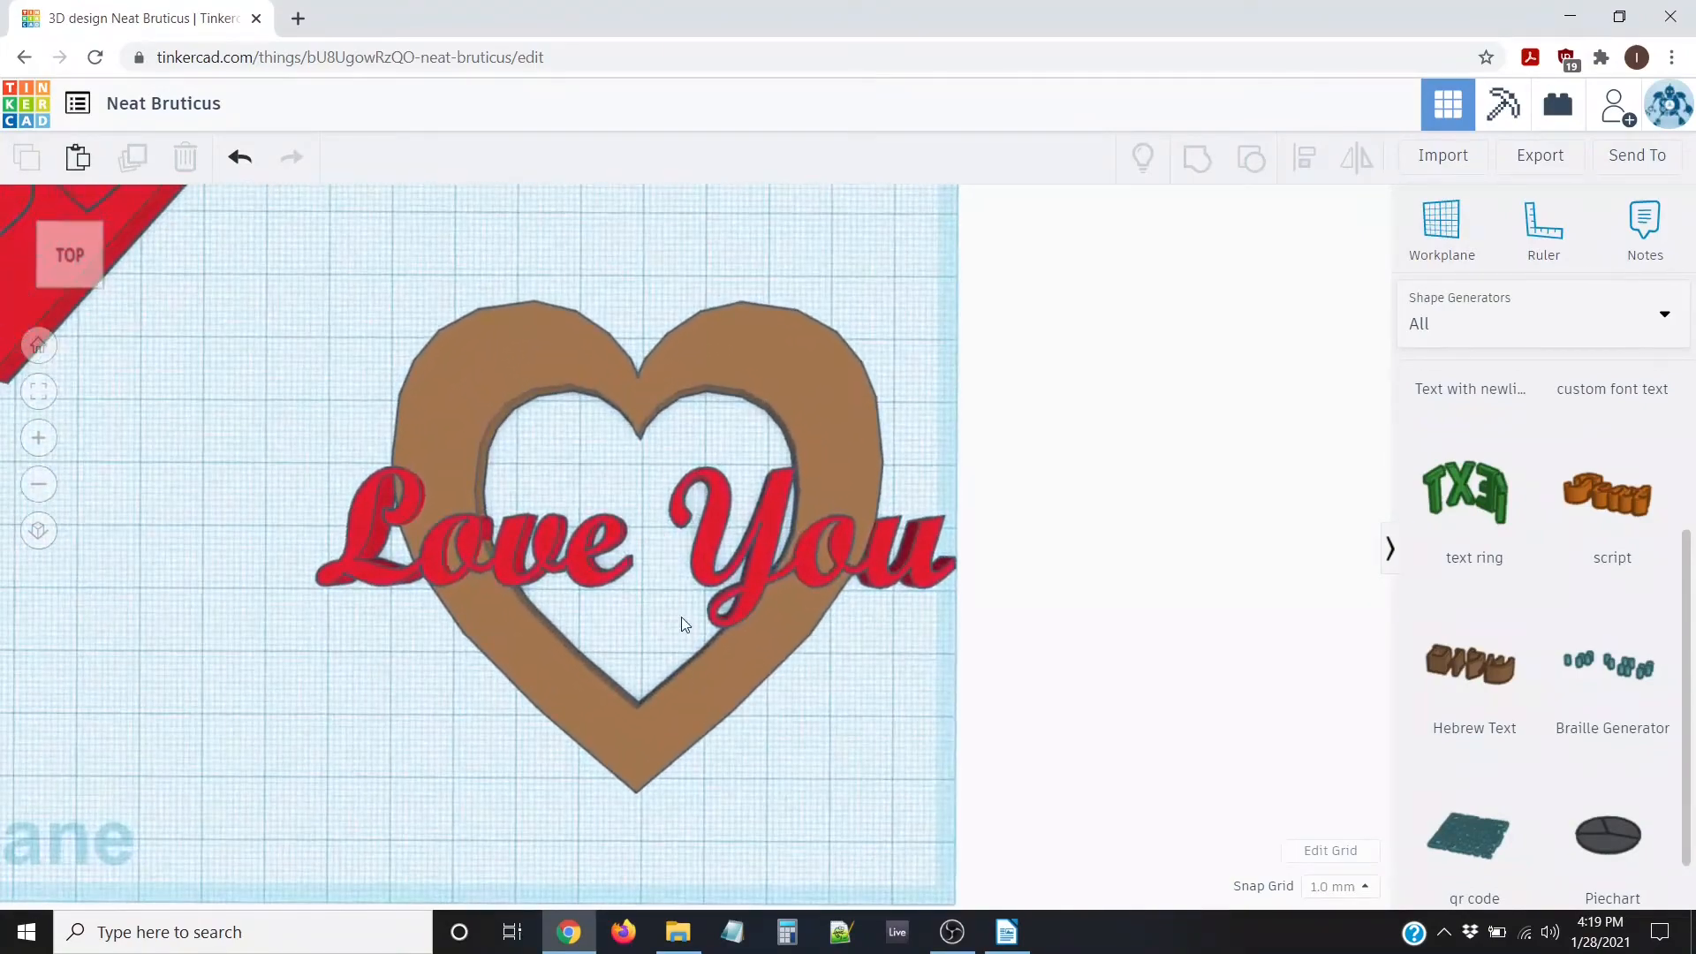
{"action": "scroll", "coordinate": [688, 624], "scroll_direction": "down", "scroll_amount": 3}
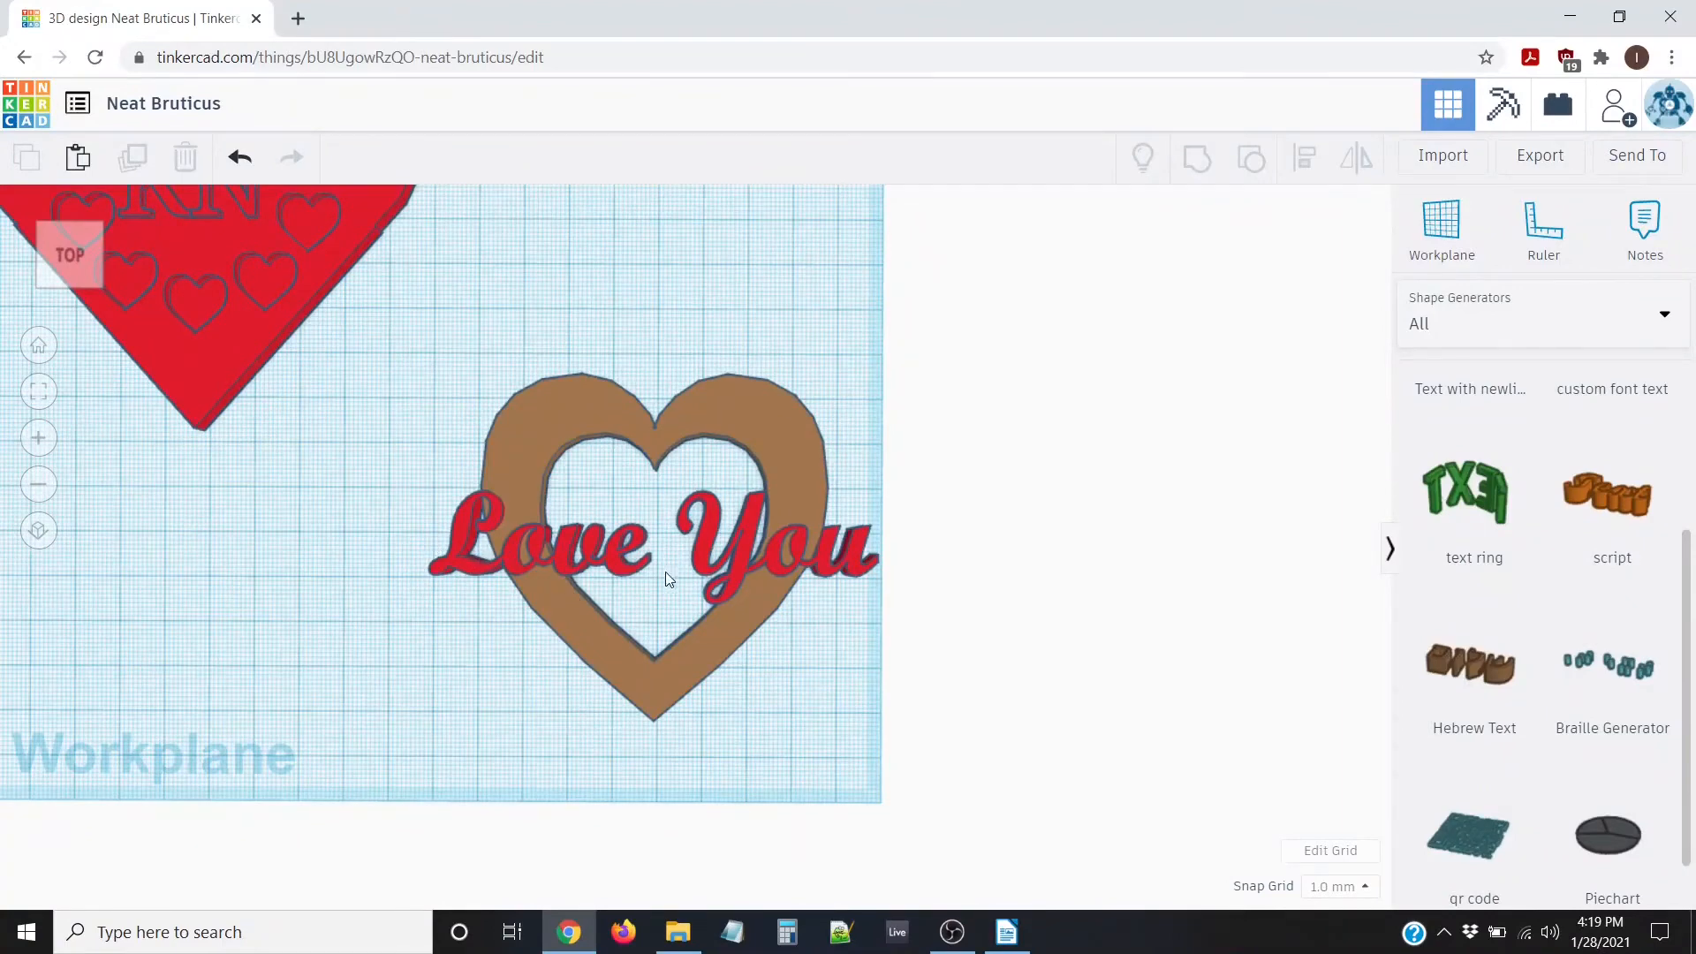
{"action": "right_click_drag", "start_coordinate": [668, 578], "coordinate": [409, 474]}
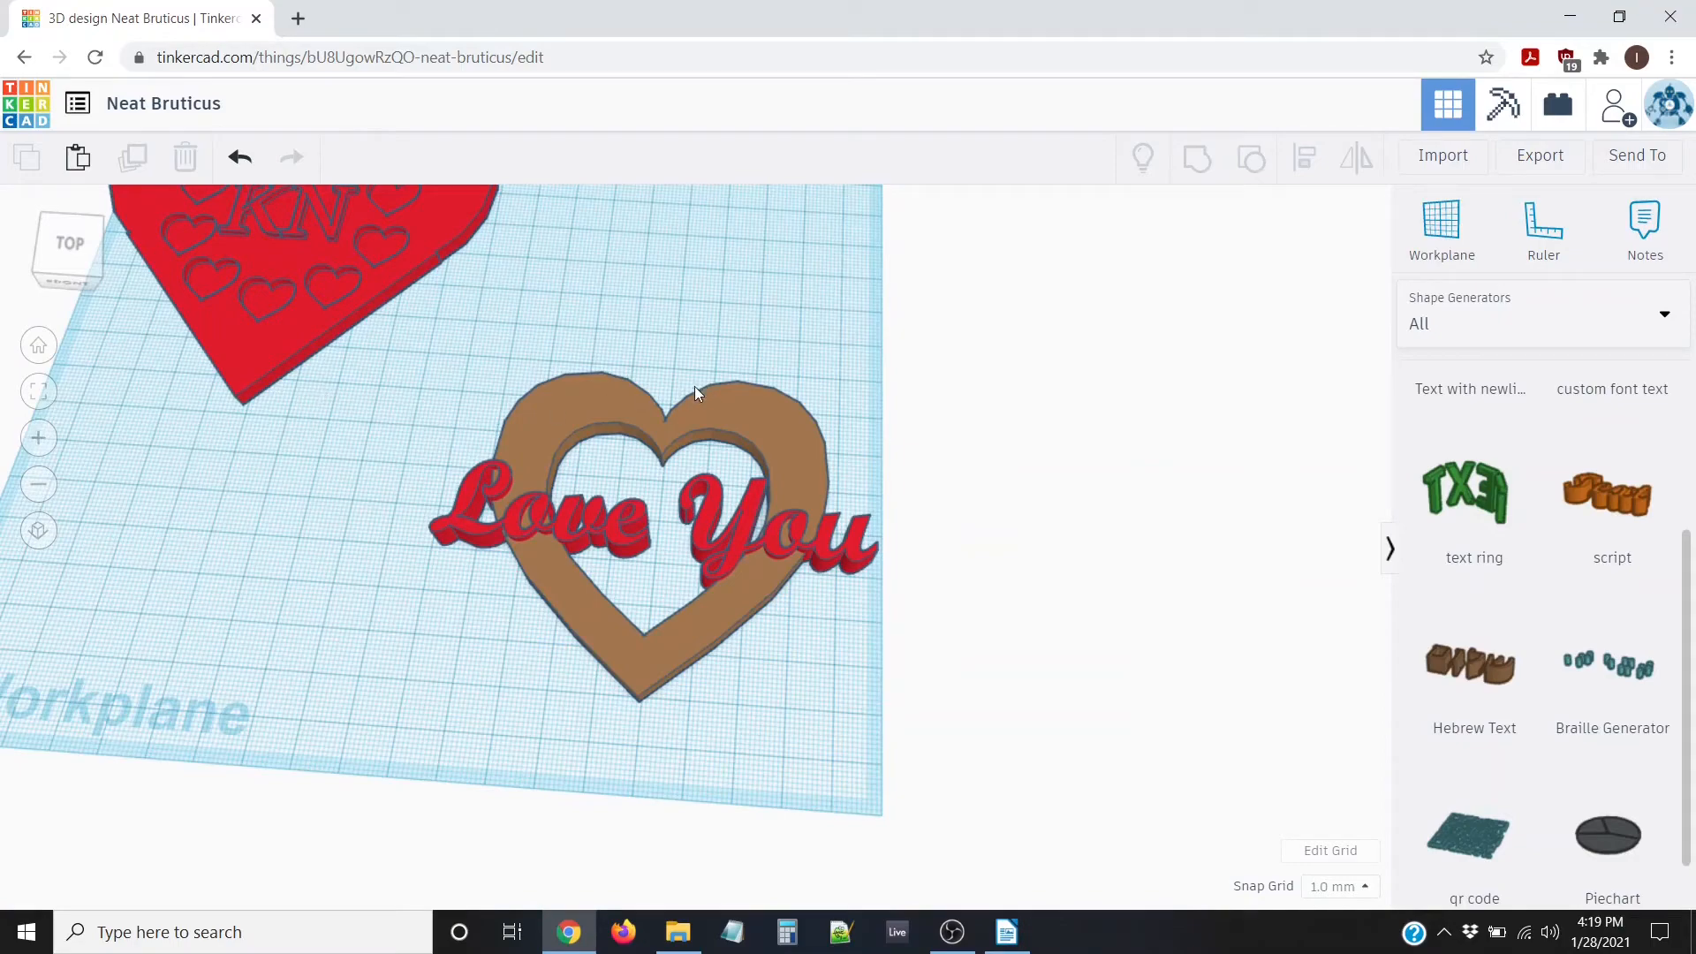
{"action": "right_click_drag", "start_coordinate": [826, 391], "coordinate": [606, 840]}
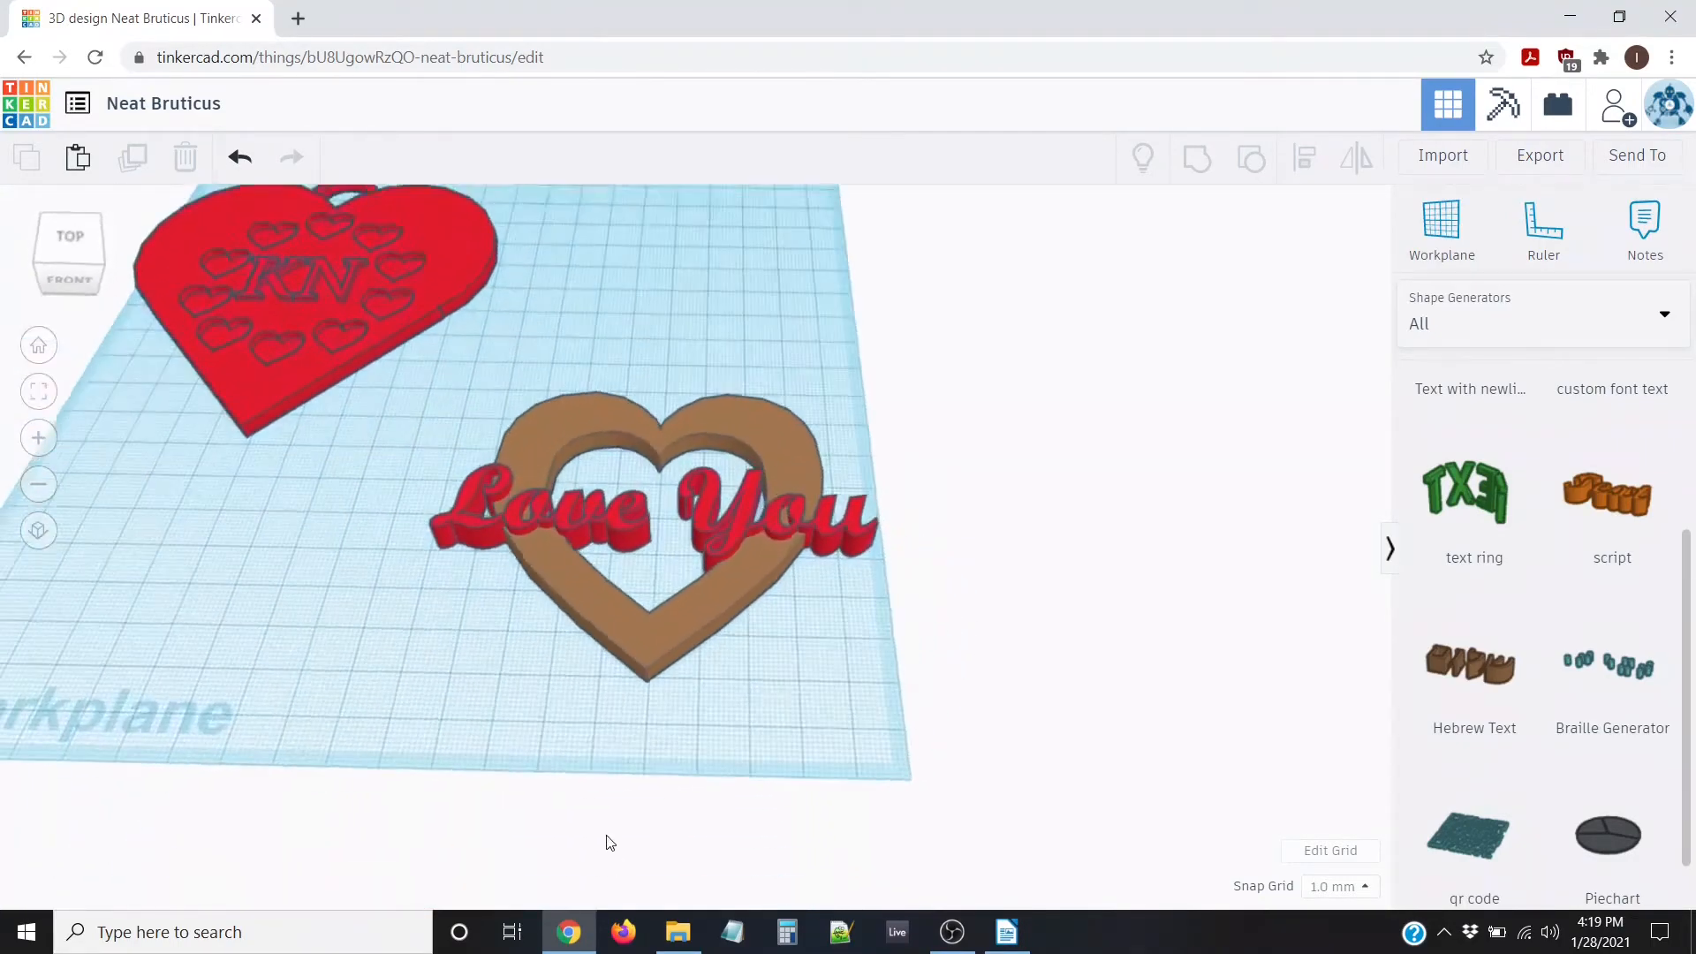
{"action": "right_click_drag", "start_coordinate": [592, 527], "coordinate": [698, 382]}
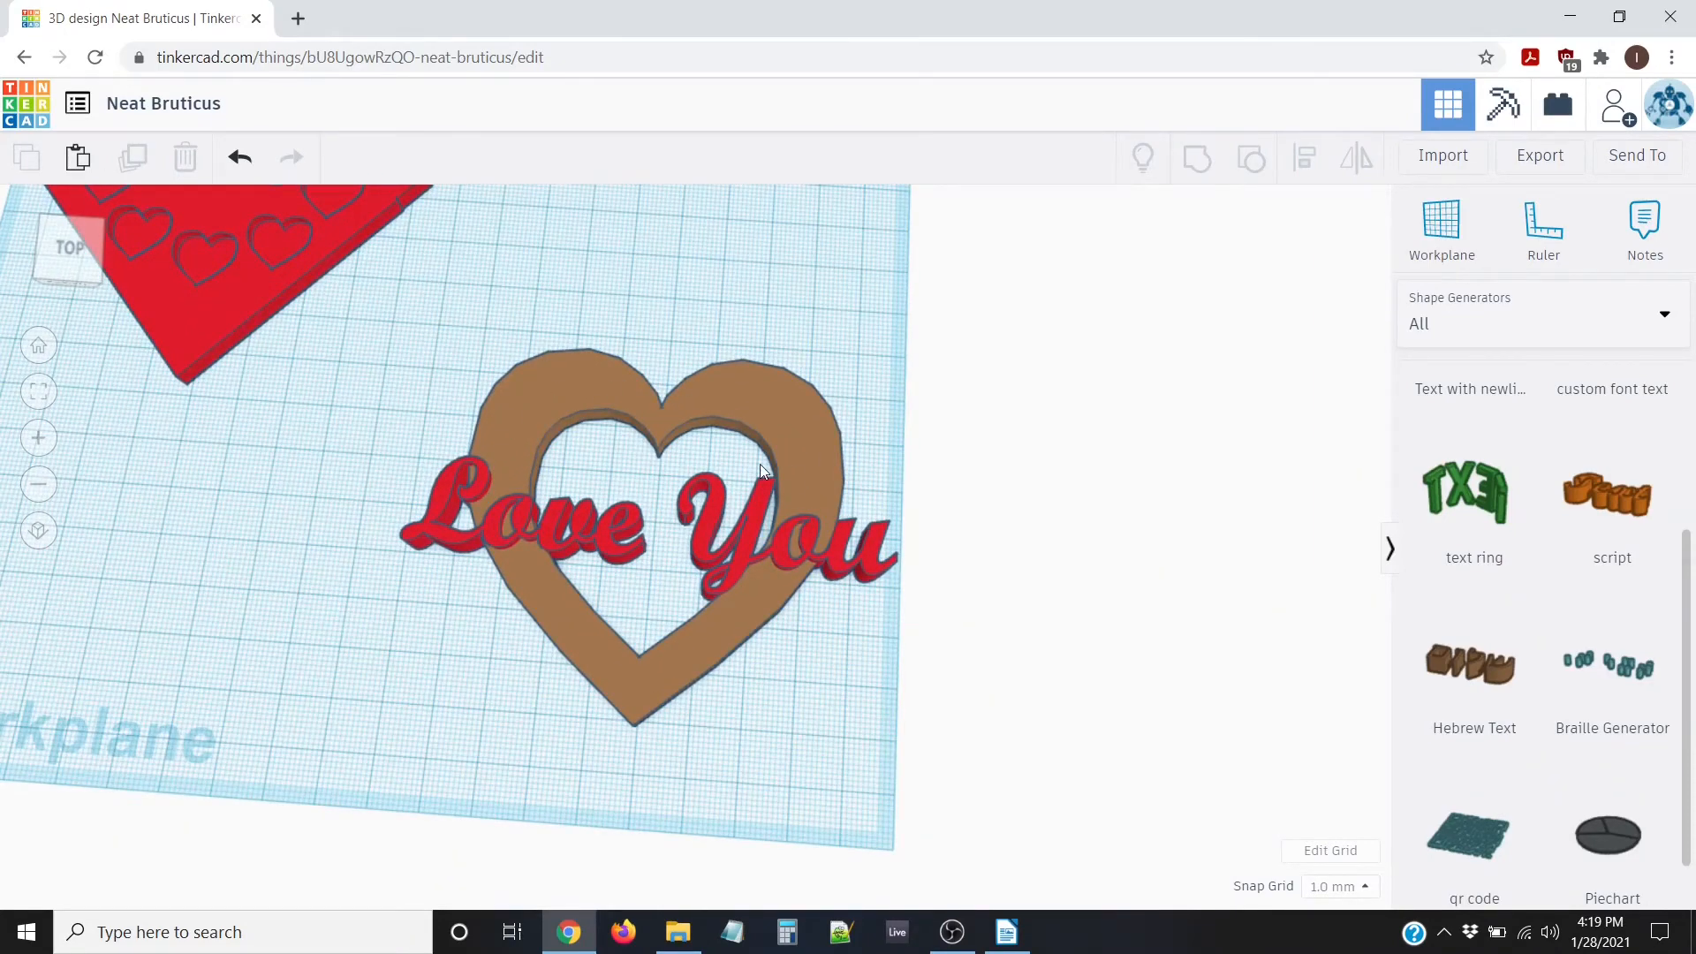
{"action": "right_click_drag", "start_coordinate": [759, 464], "coordinate": [572, 474]}
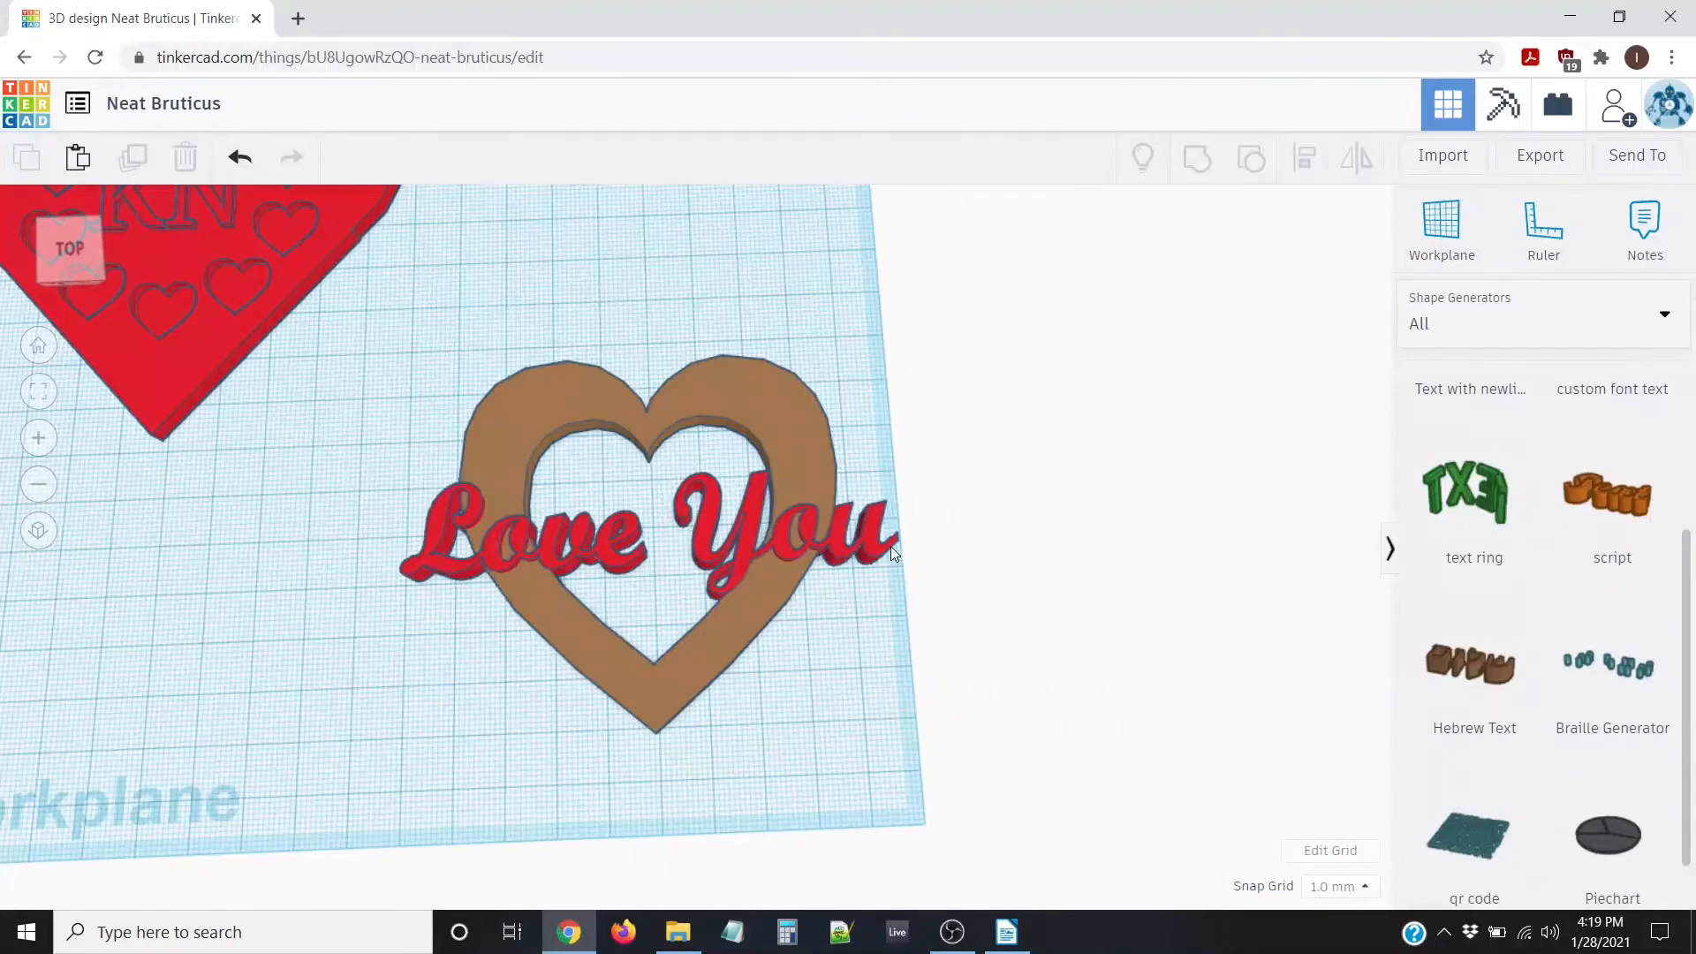
{"action": "right_click_drag", "start_coordinate": [890, 546], "coordinate": [698, 631]}
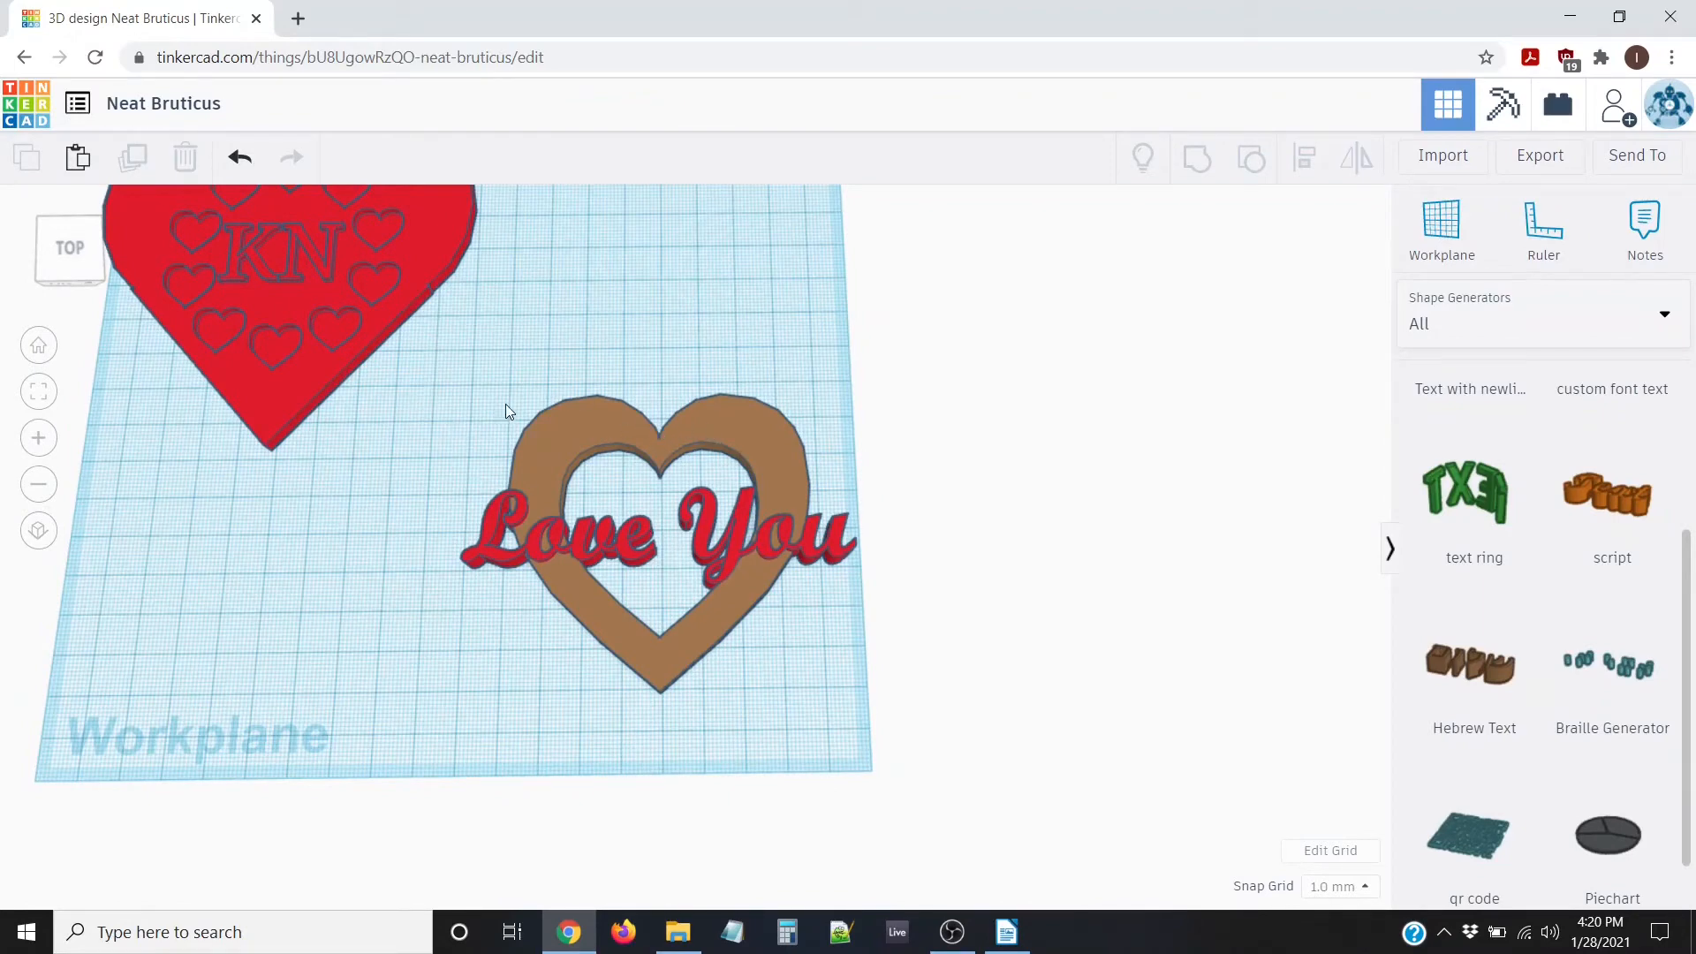
{"action": "left_click_drag", "start_coordinate": [468, 358], "coordinate": [971, 789]}
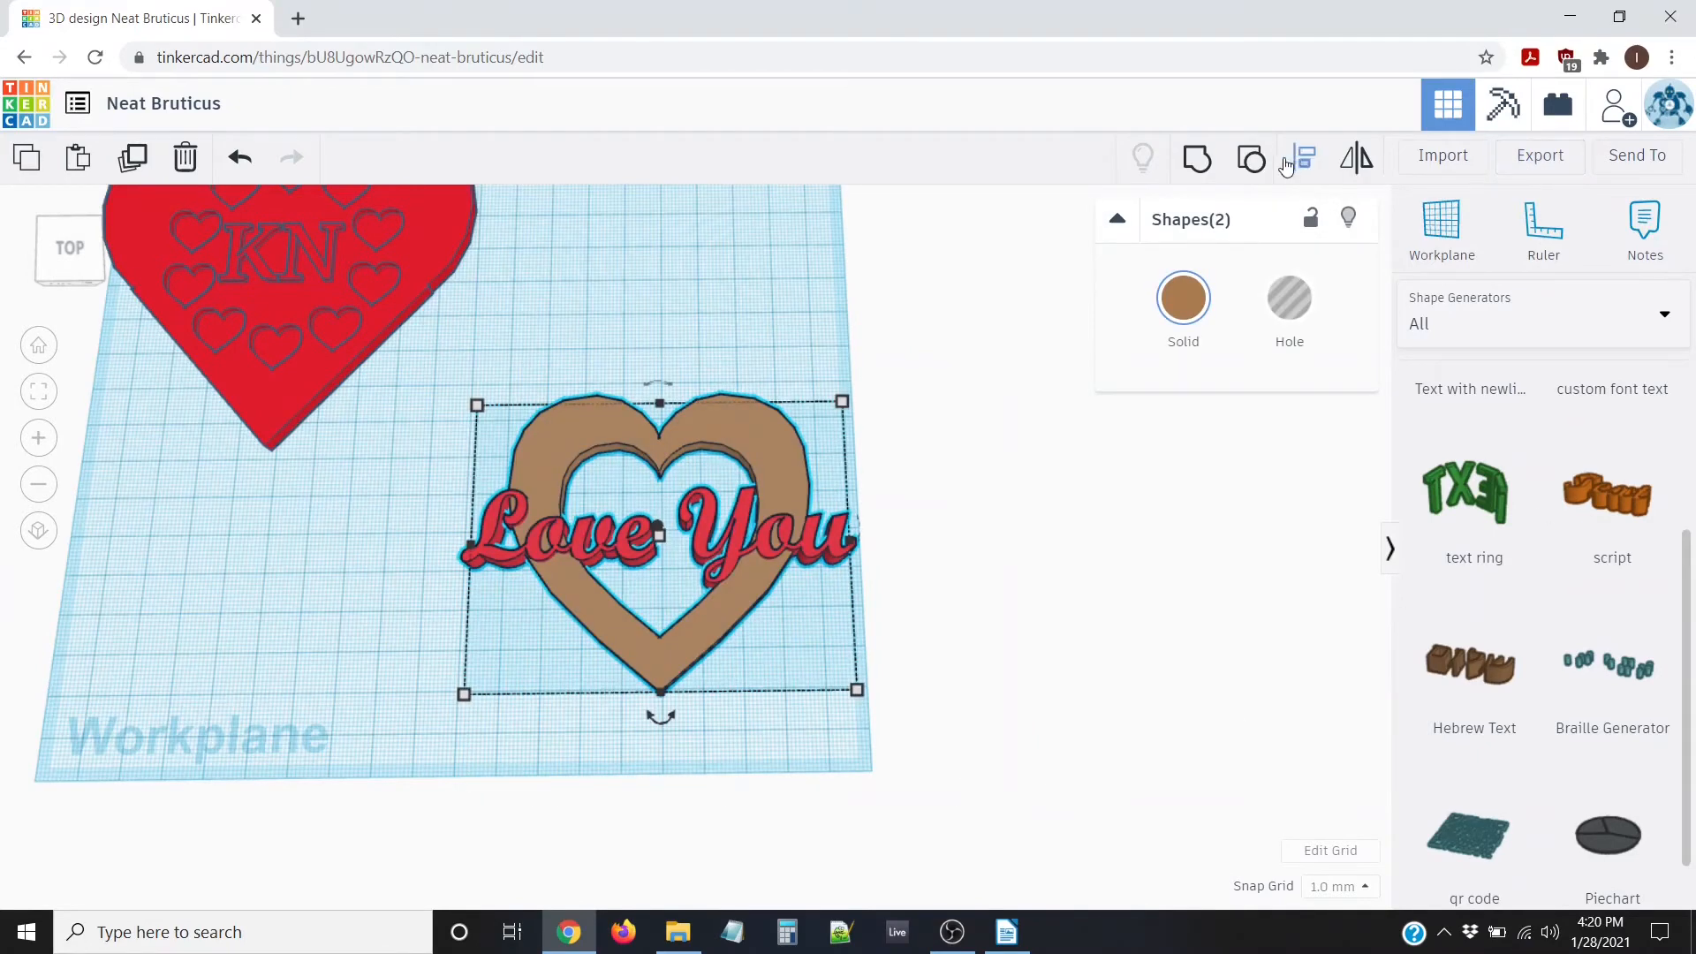
Group the heart and text, inspect the merged shape, then undo the grouping
{"action": "left_click", "coordinate": [1197, 157]}
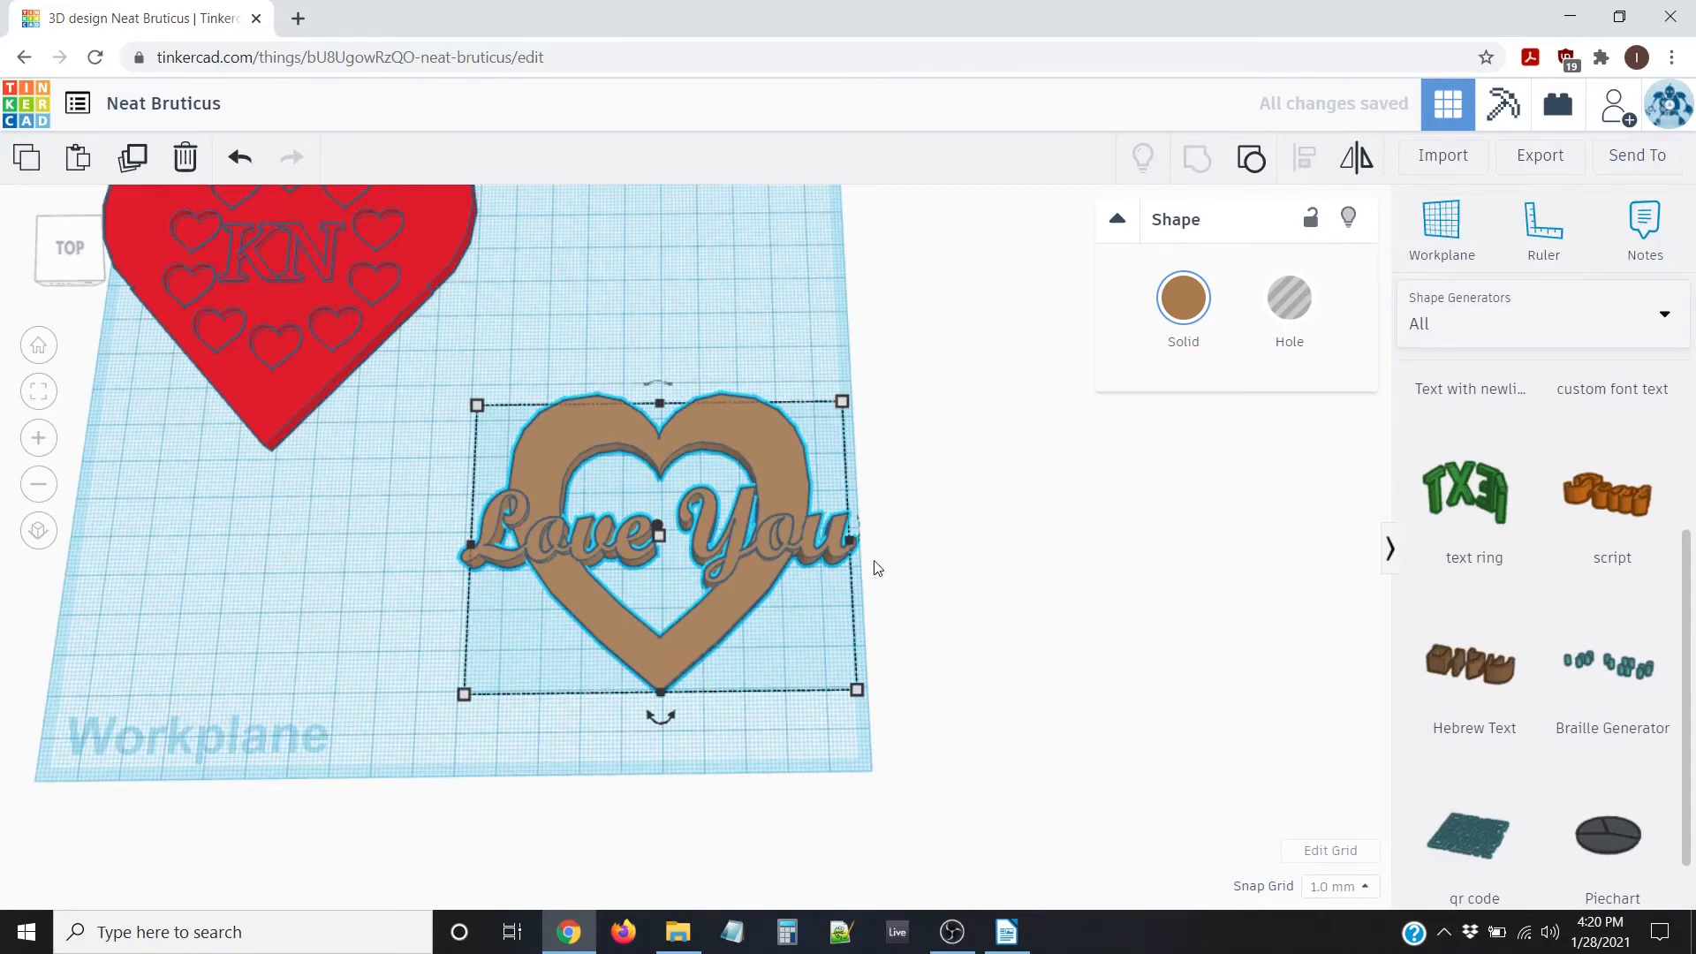
{"action": "right_click_drag", "start_coordinate": [877, 568], "coordinate": [956, 468]}
{"action": "scroll", "coordinate": [815, 590], "scroll_direction": "up", "scroll_amount": 3}
{"action": "right_click_drag", "start_coordinate": [814, 585], "coordinate": [802, 668]}
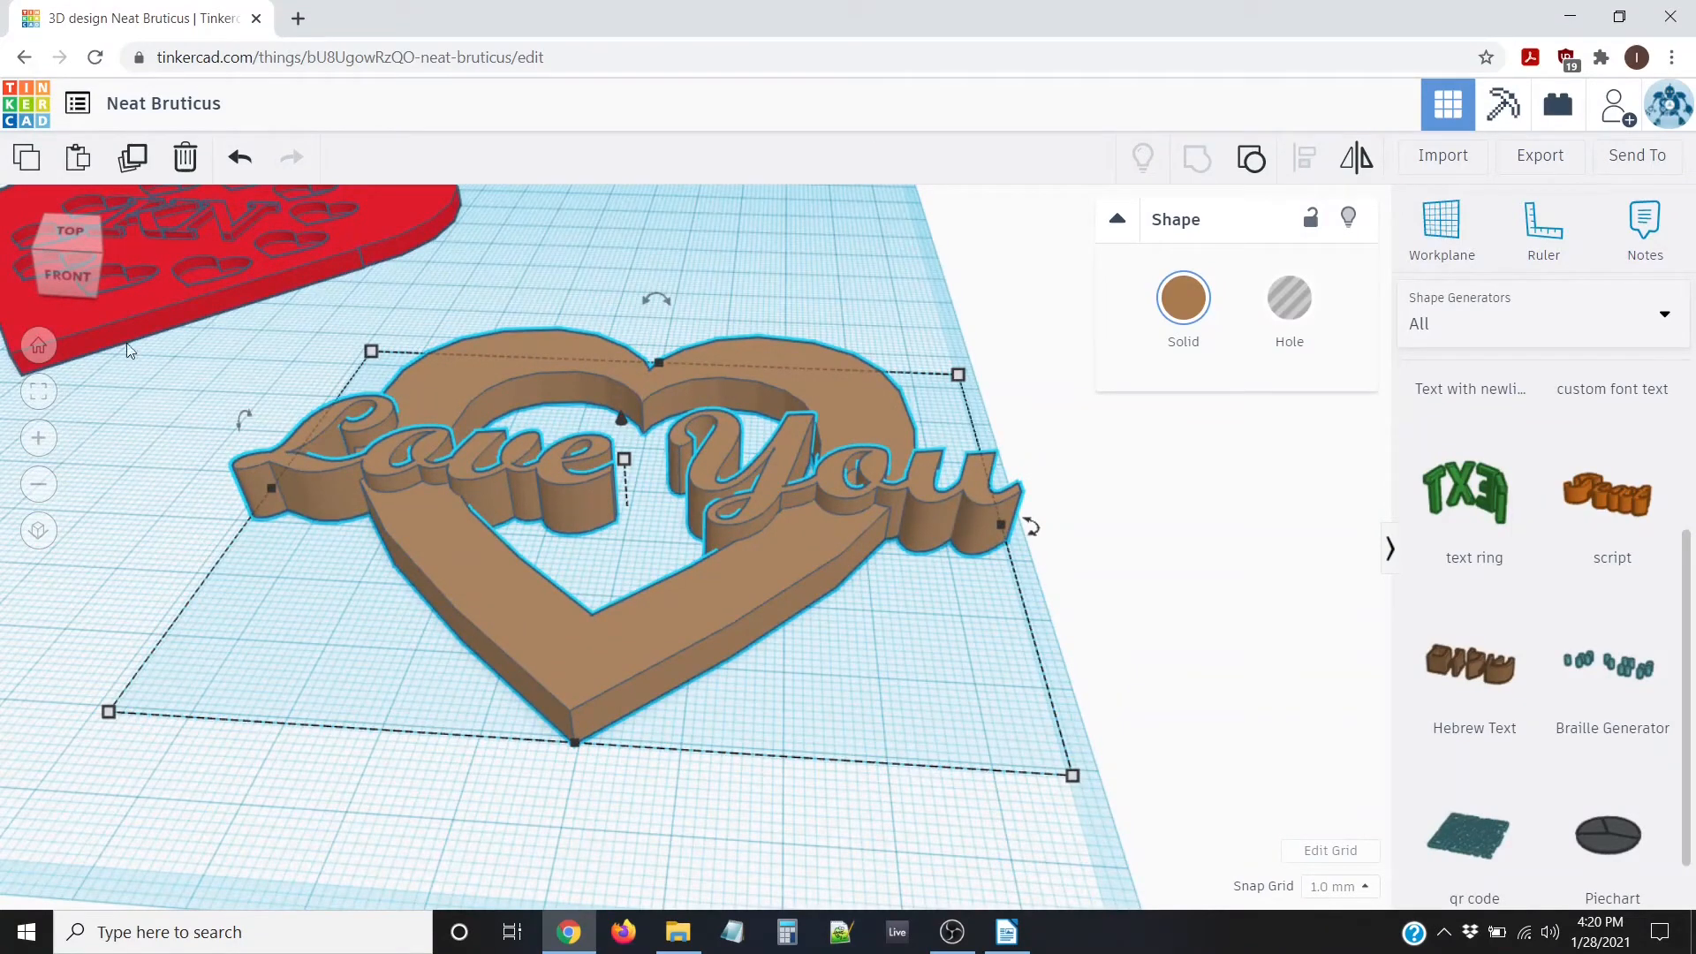
{"action": "left_click", "coordinate": [239, 158]}
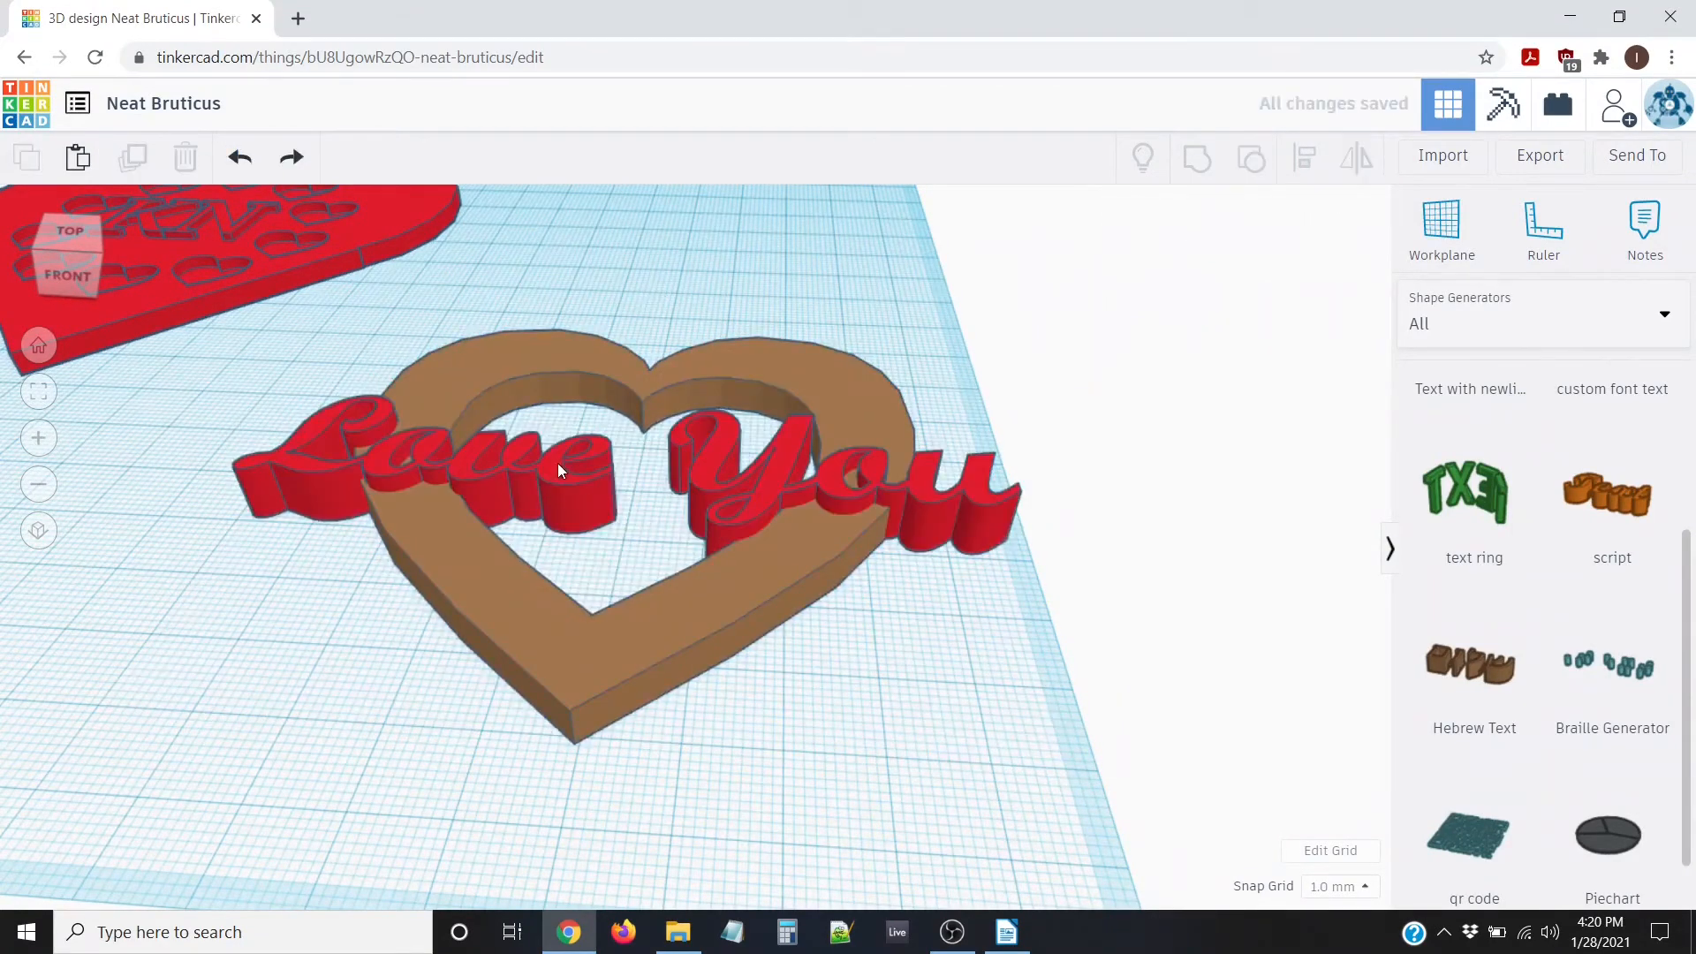
Raise the Love You text 2 mm above the workplane and check it from the side
{"action": "left_click", "coordinate": [583, 484]}
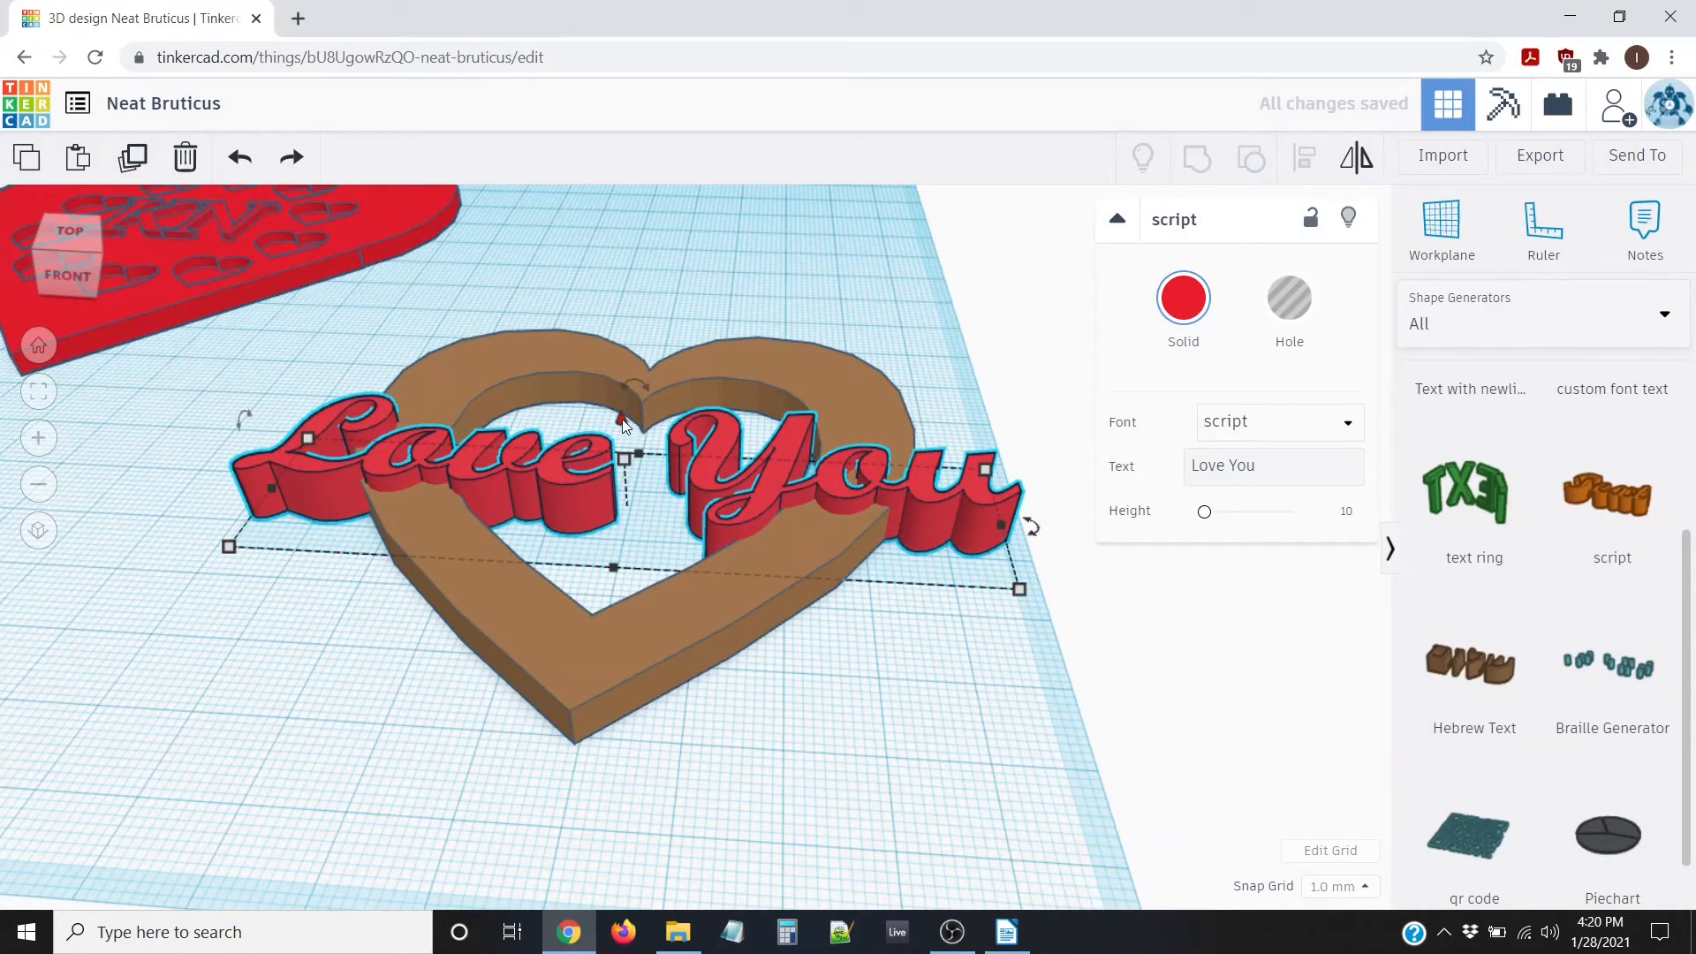
{"action": "left_click_drag", "start_coordinate": [623, 424], "coordinate": [623, 415]}
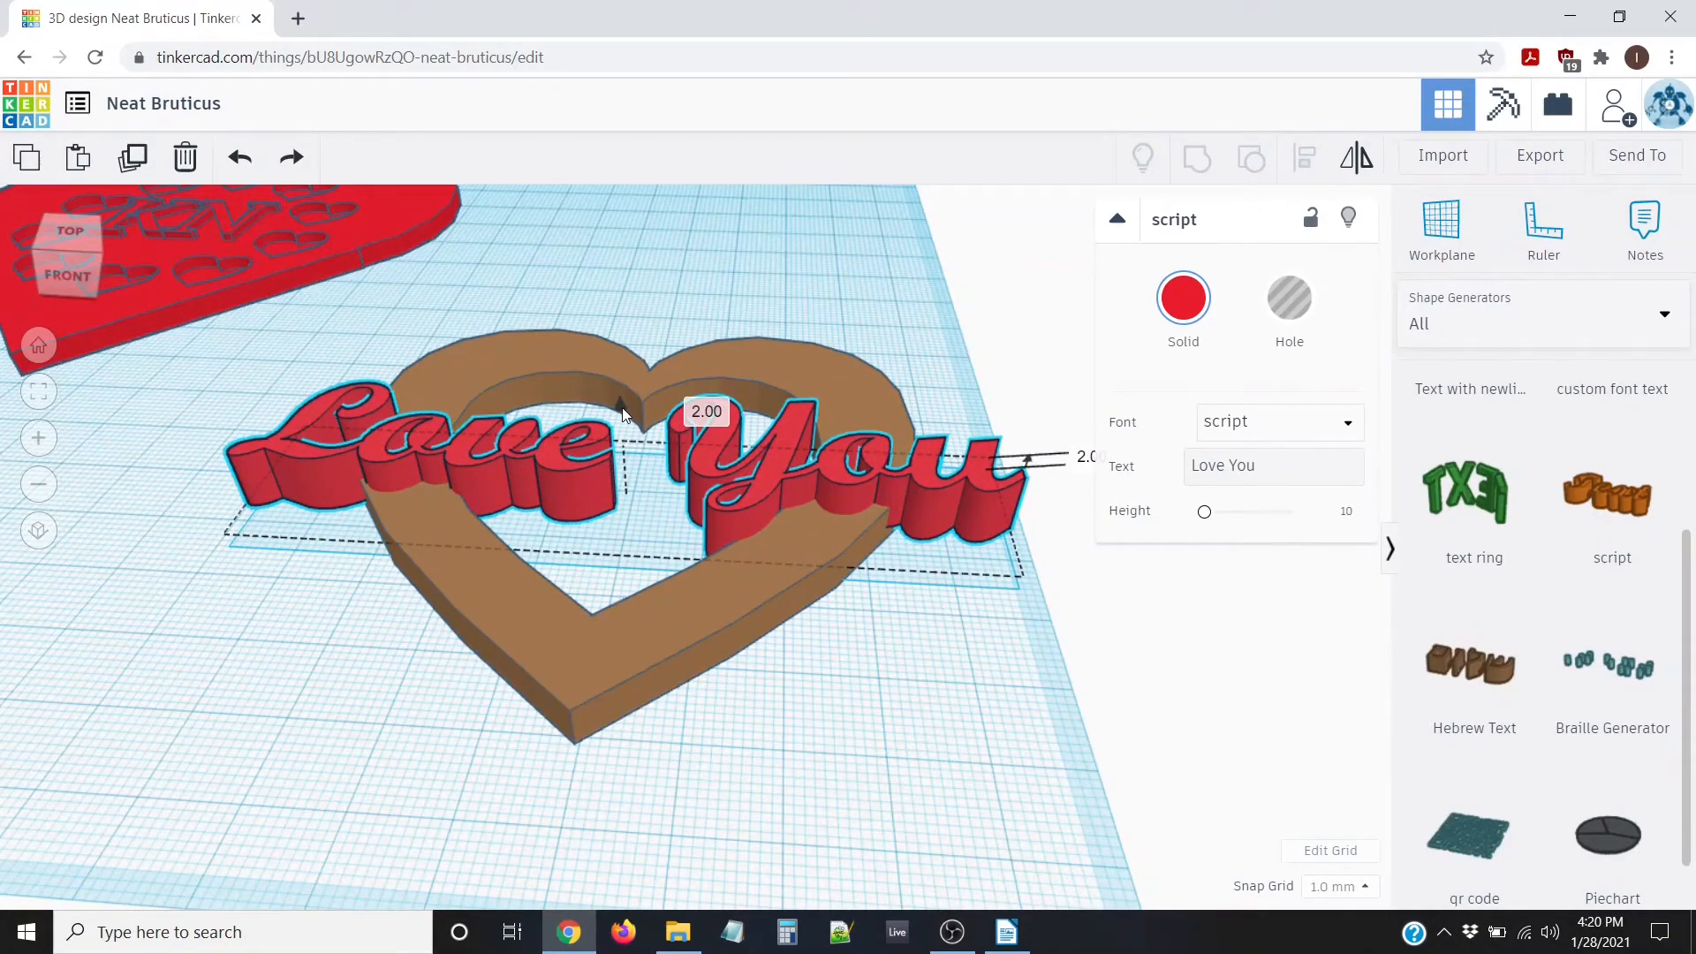
{"action": "right_click_drag", "start_coordinate": [490, 592], "coordinate": [610, 570]}
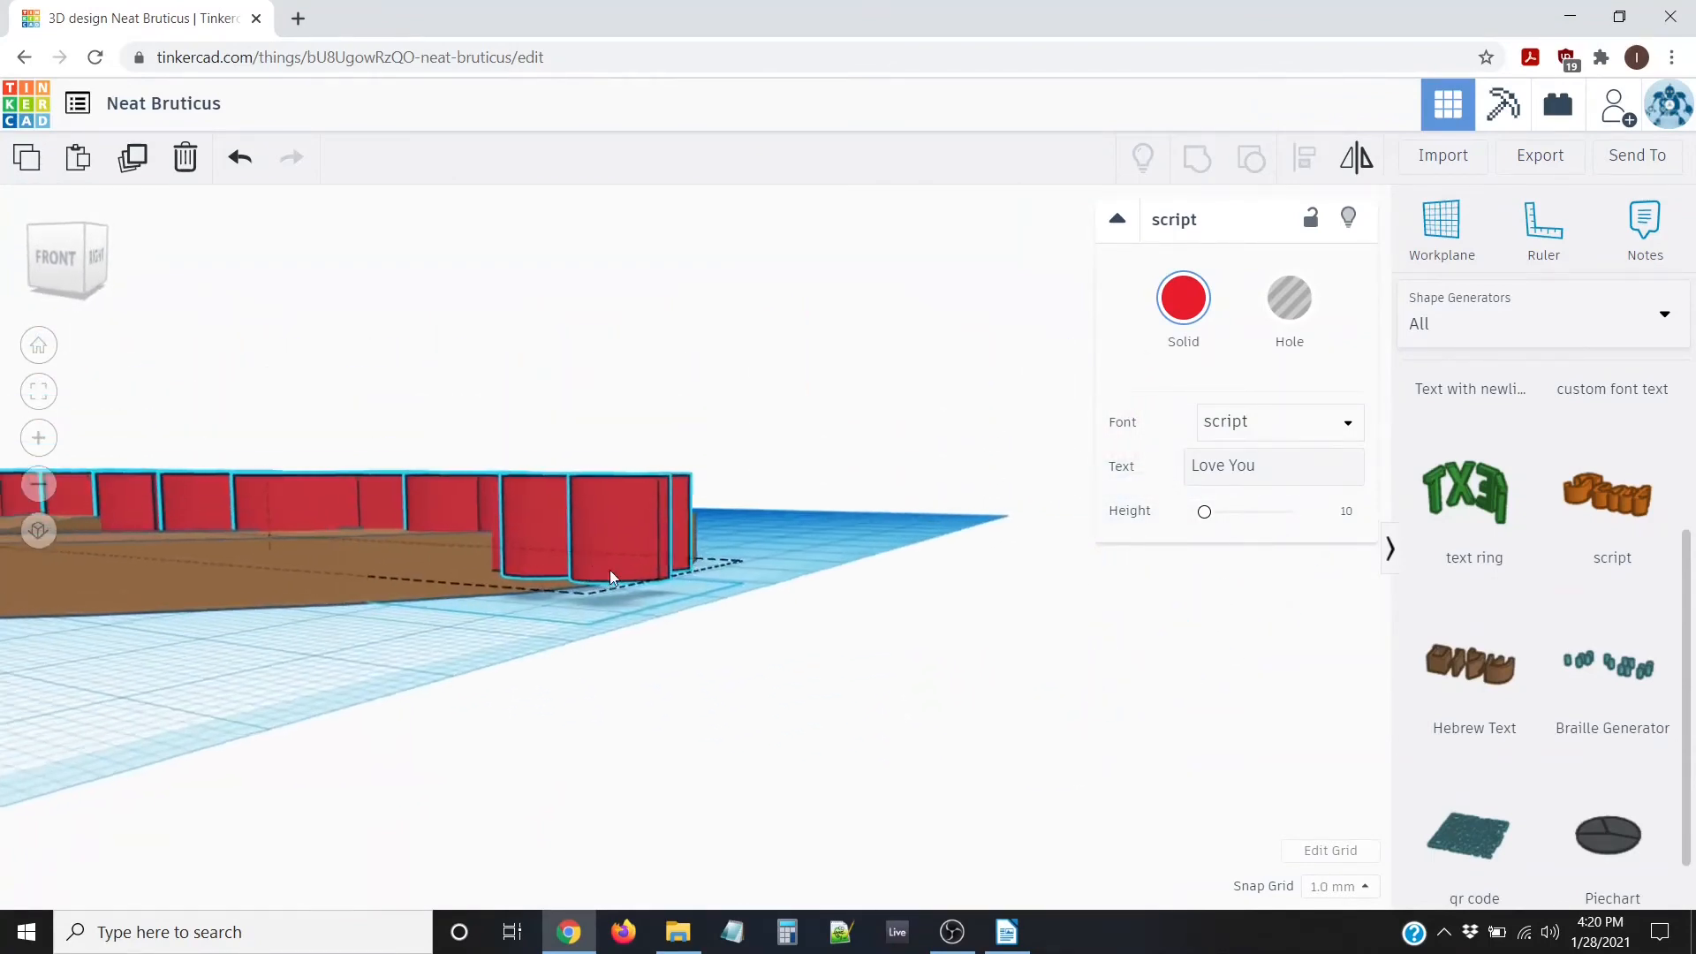
{"action": "scroll", "coordinate": [609, 570], "scroll_direction": "down", "scroll_amount": 3}
{"action": "right_click_drag", "start_coordinate": [729, 527], "coordinate": [20, 516]}
{"action": "right_click_drag", "start_coordinate": [121, 527], "coordinate": [187, 679]}
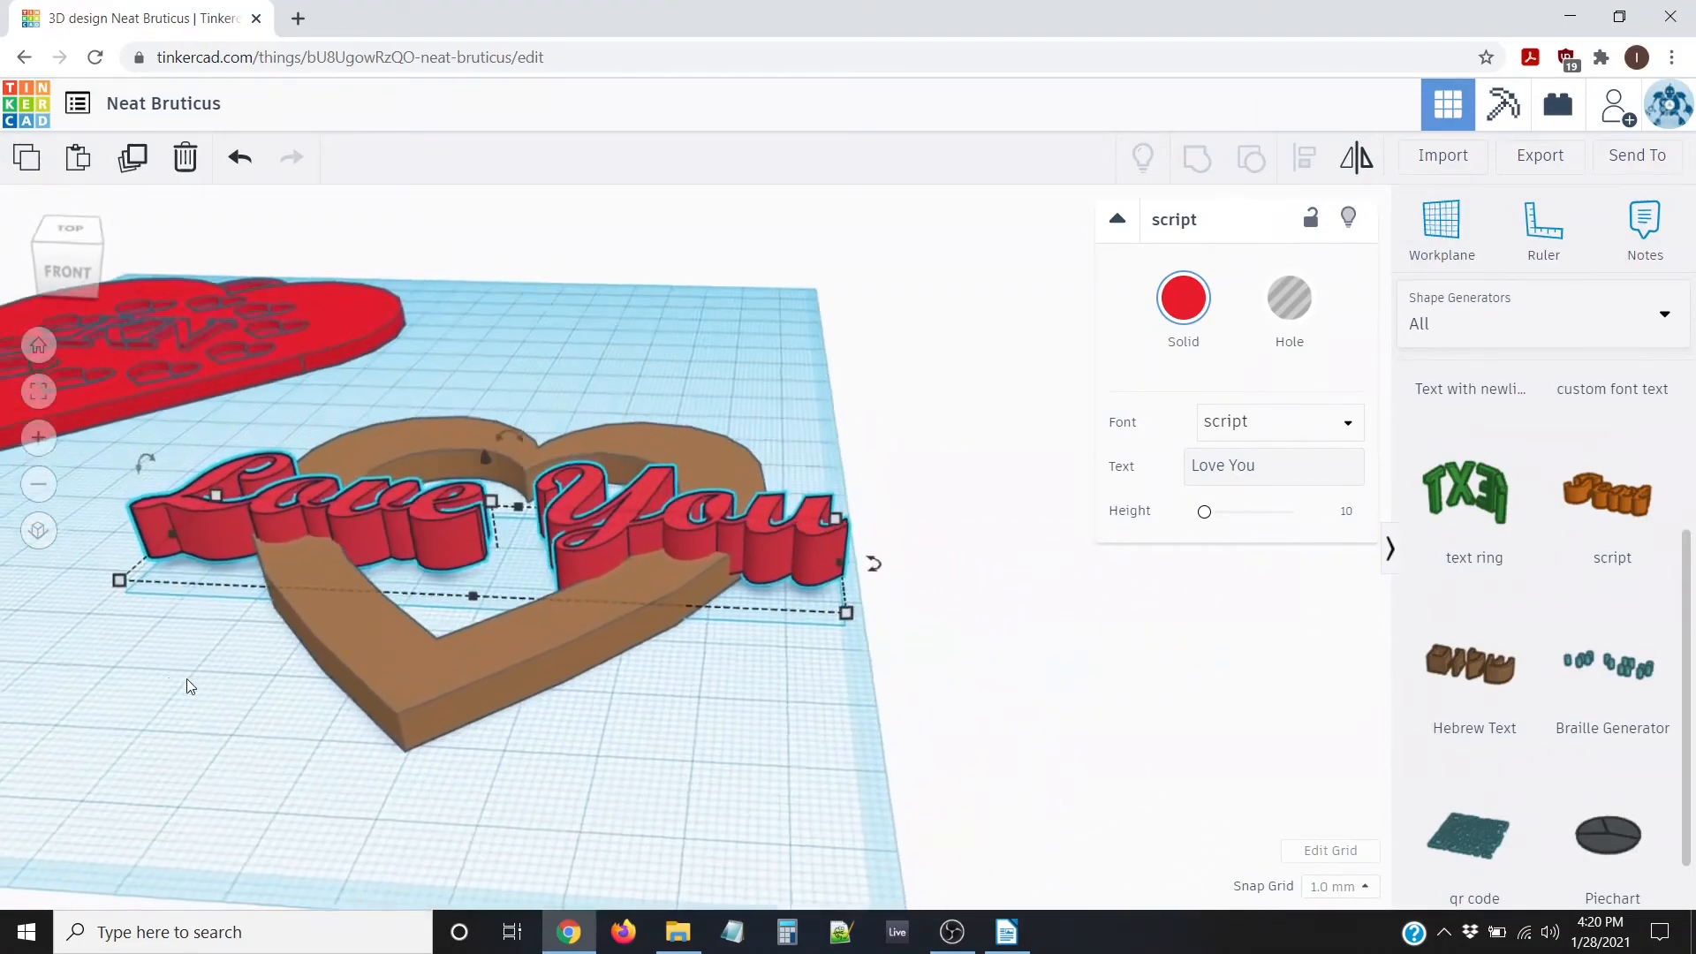
{"action": "right_click_drag", "start_coordinate": [686, 618], "coordinate": [874, 556]}
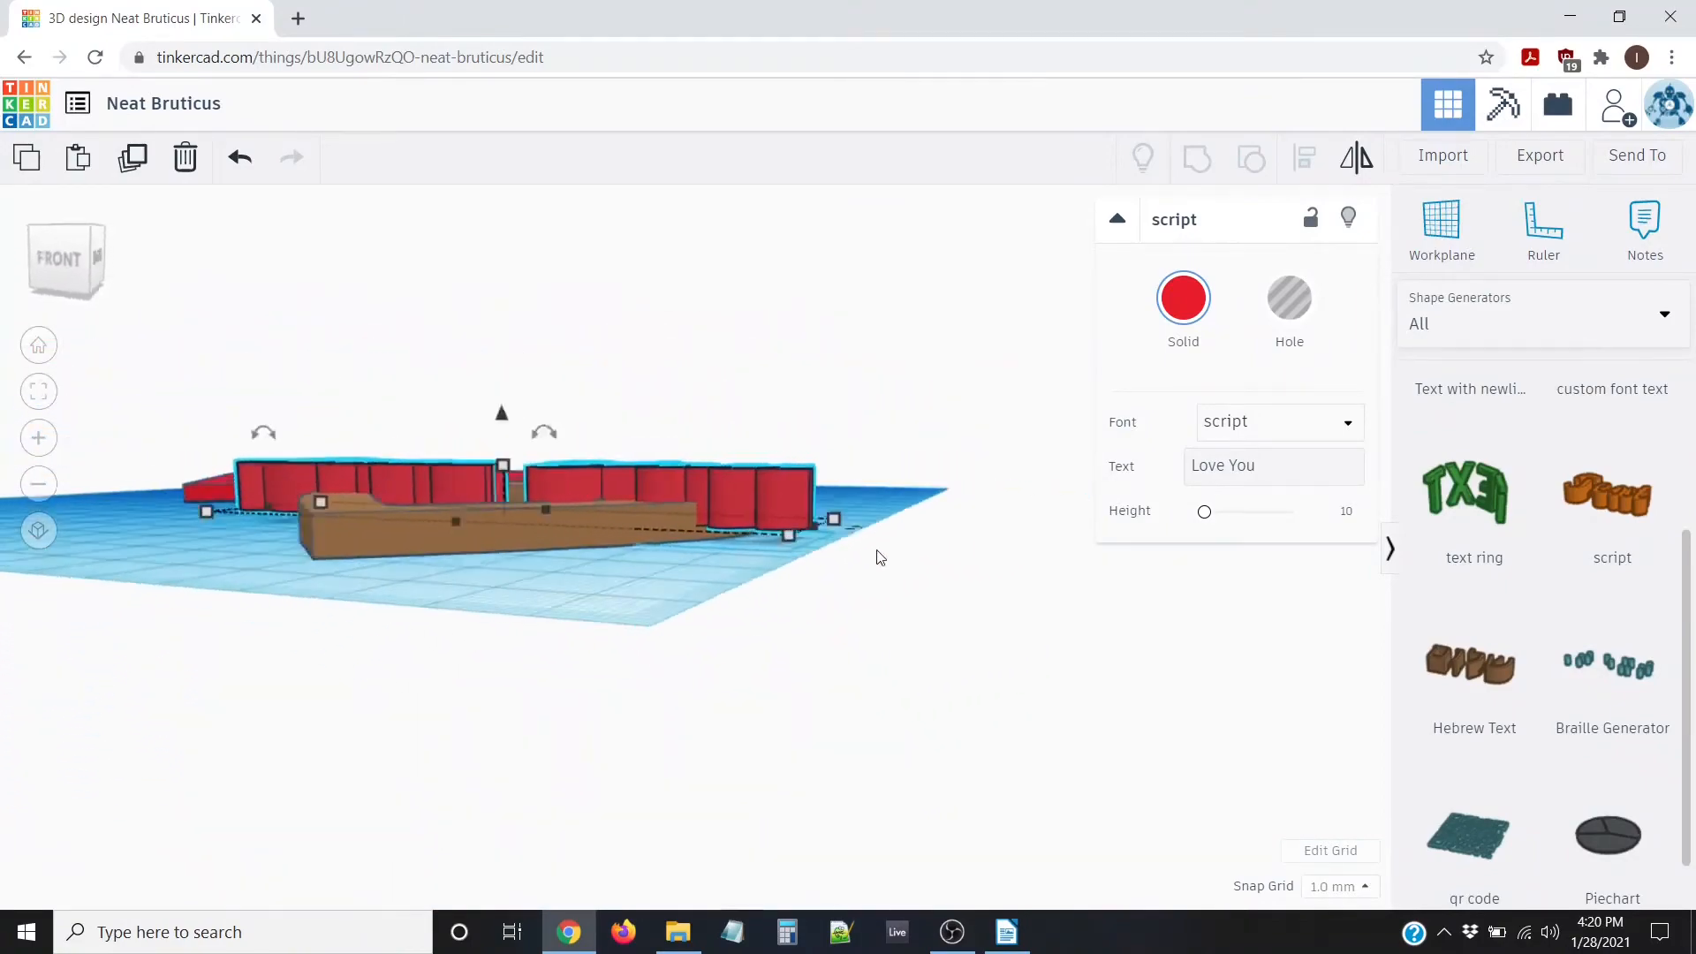
{"action": "scroll", "coordinate": [826, 529], "scroll_direction": "up", "scroll_amount": 5}
Verify the raised text from several angles, then select both the heart and text
{"action": "right_click_drag", "start_coordinate": [771, 532], "coordinate": [583, 621]}
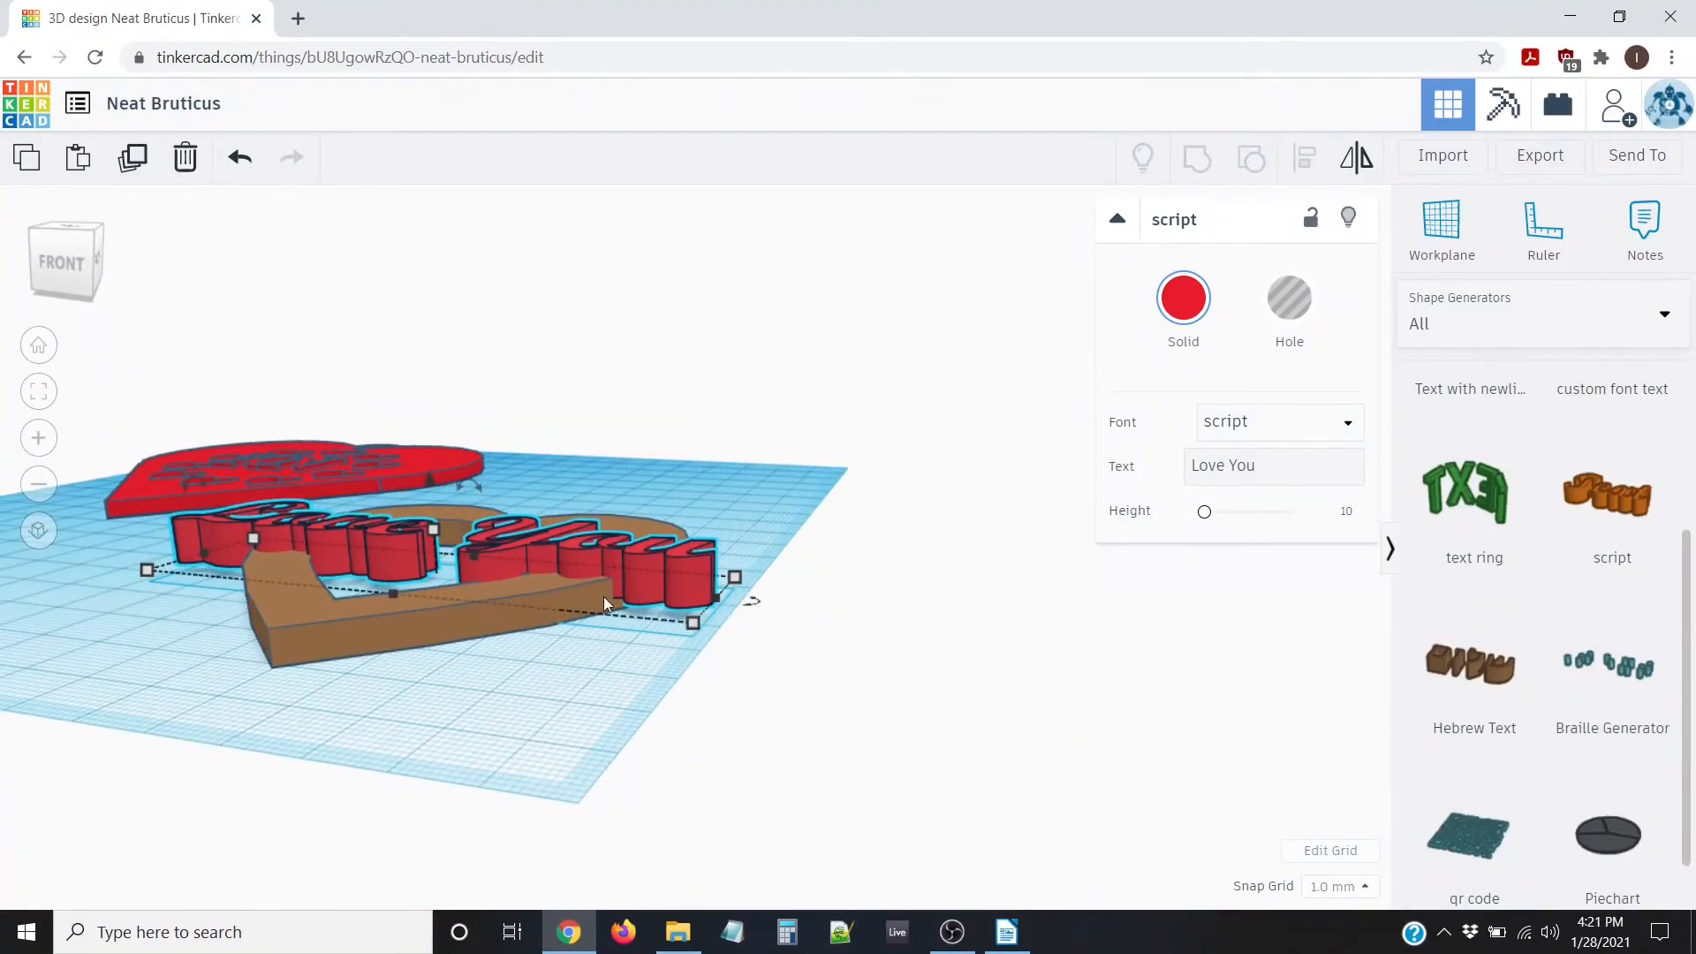
{"action": "right_click_drag", "start_coordinate": [665, 601], "coordinate": [521, 646]}
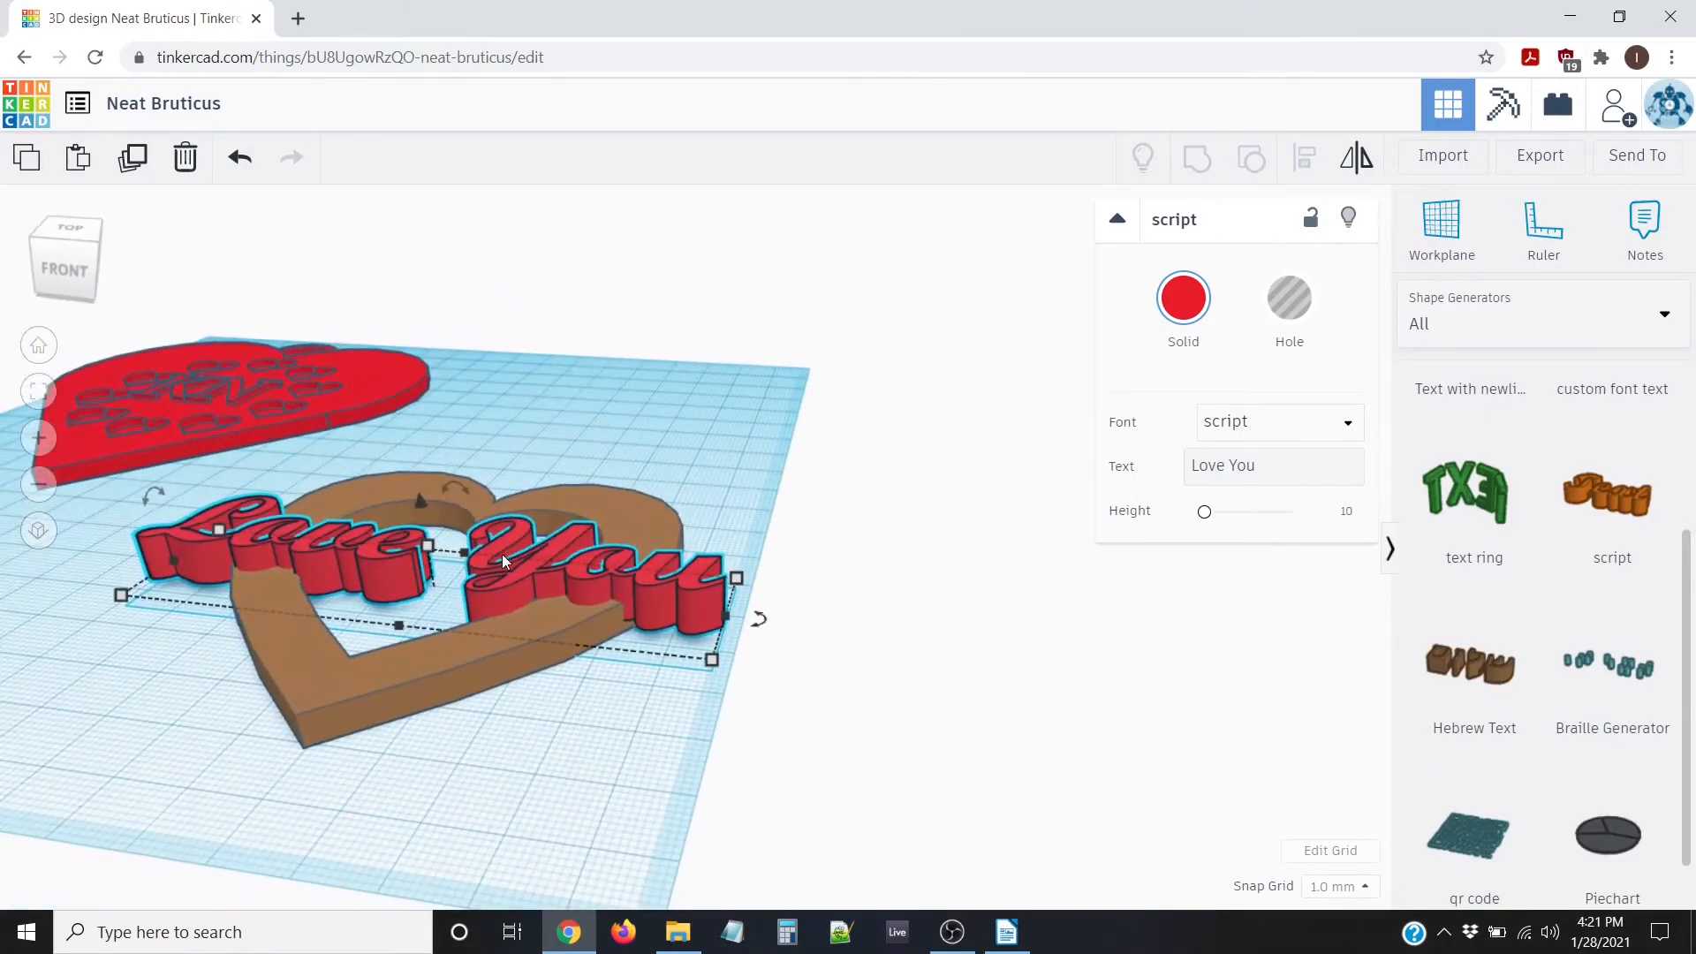
{"action": "scroll", "coordinate": [496, 680], "scroll_direction": "up", "scroll_amount": 3}
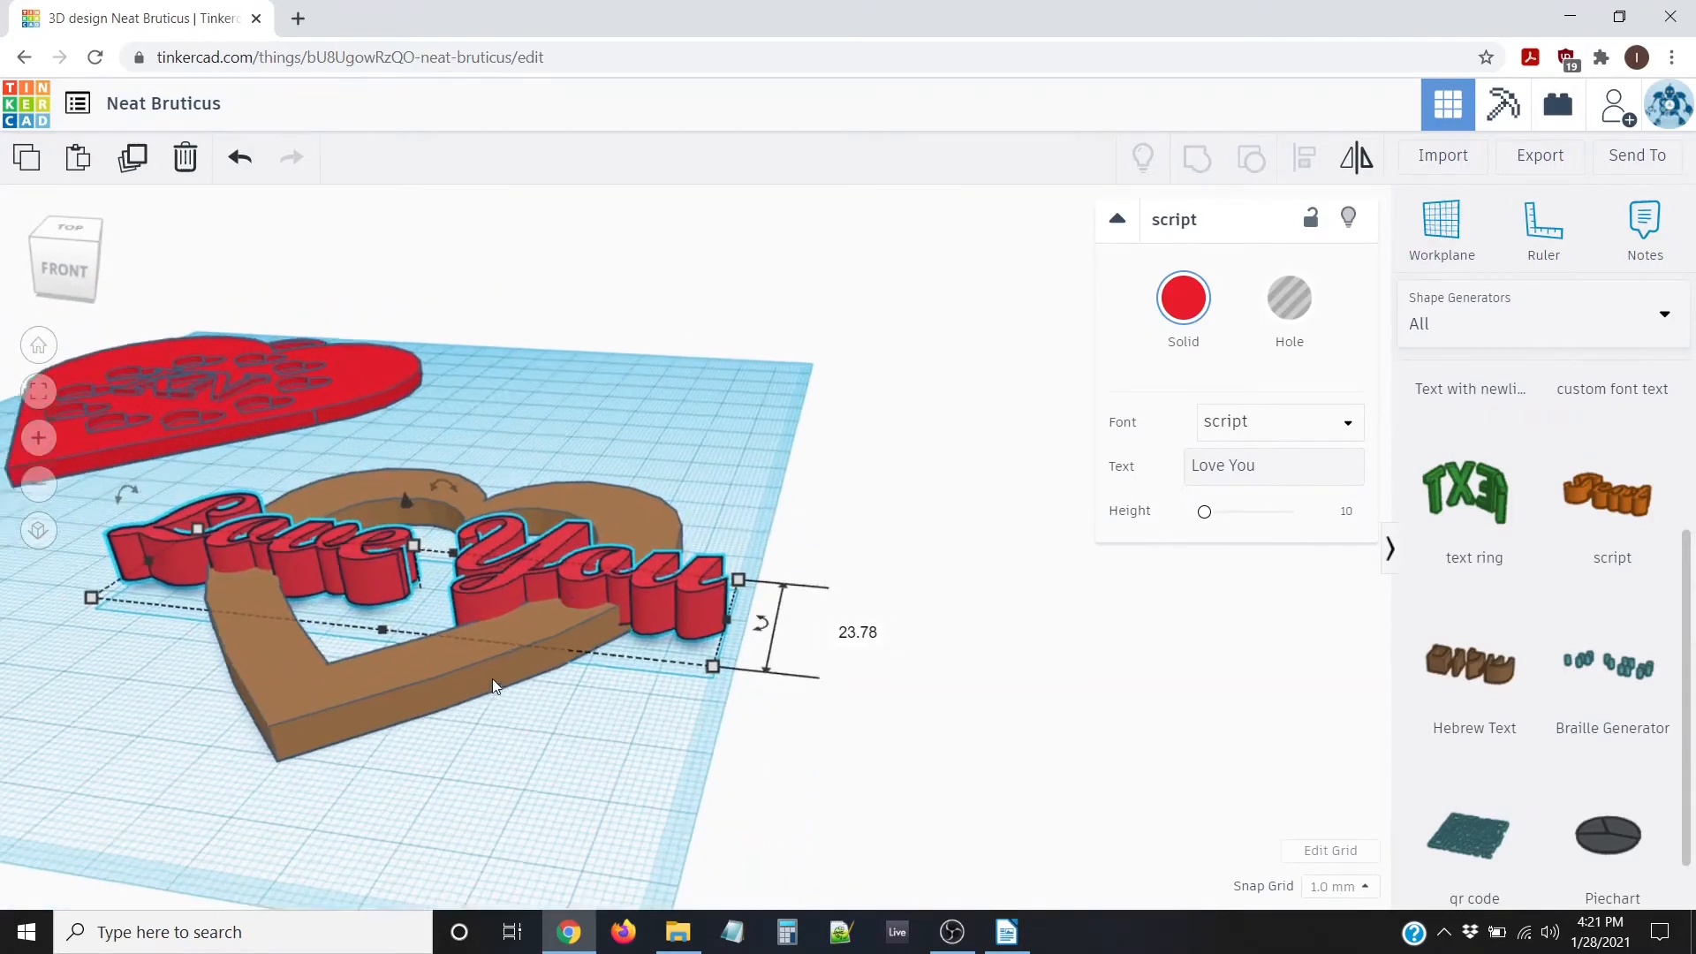
{"action": "middle_click_drag", "start_coordinate": [417, 727], "coordinate": [788, 715]}
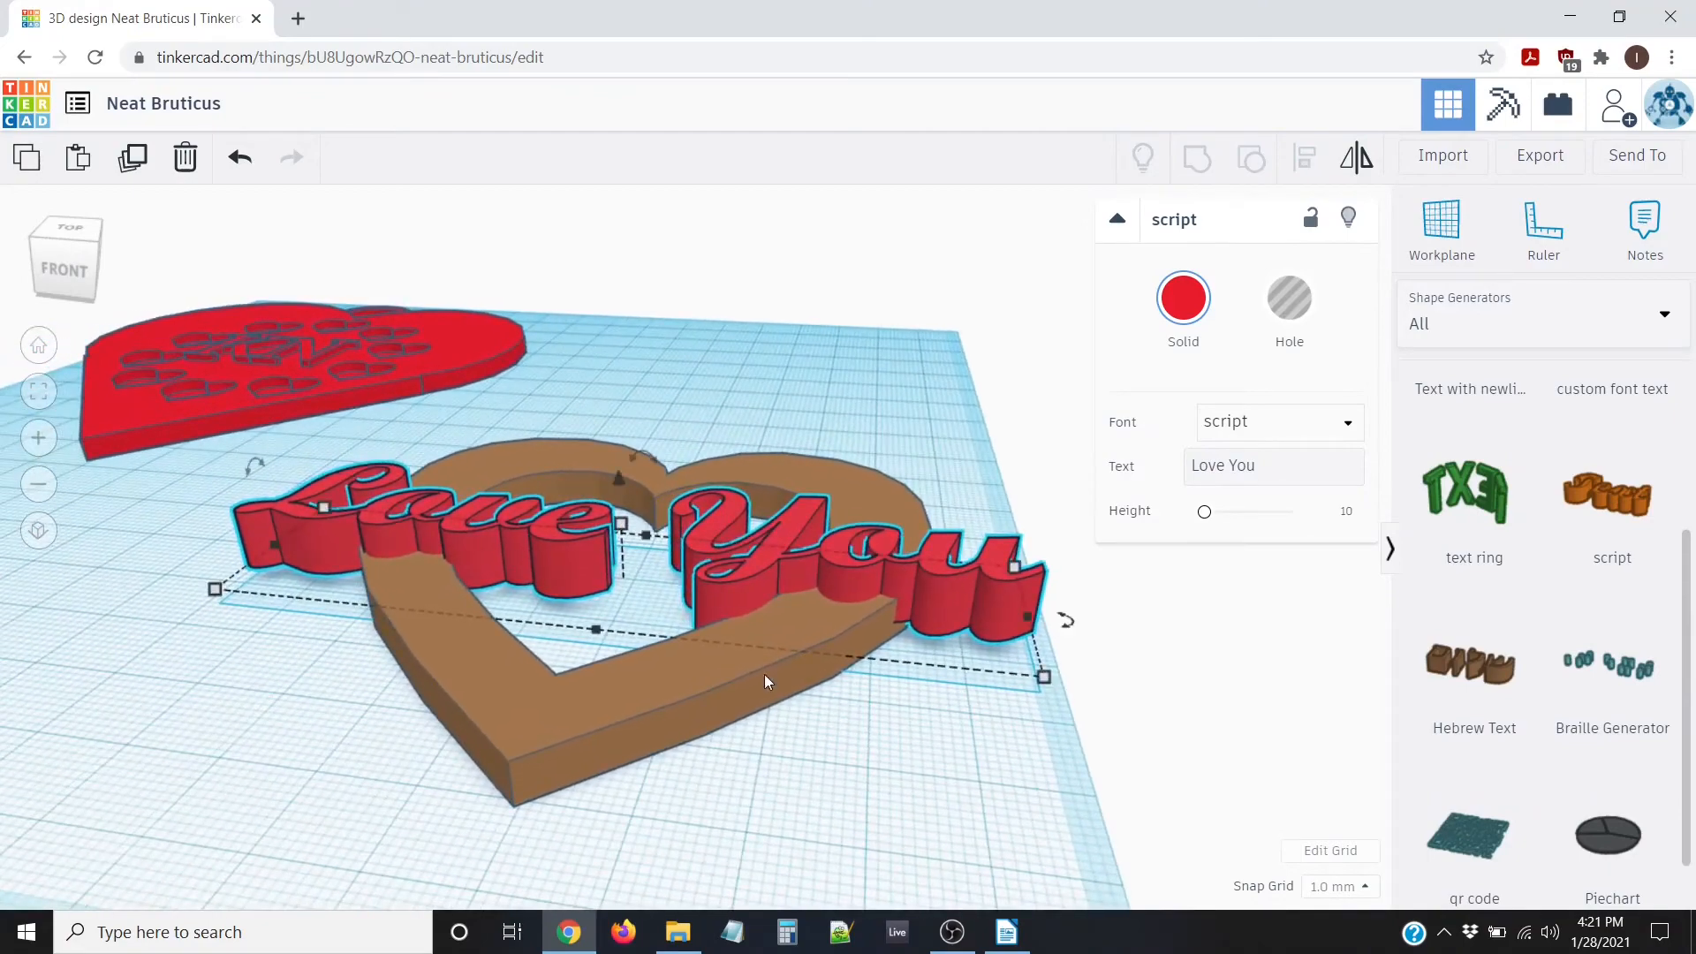
{"action": "right_click_drag", "start_coordinate": [768, 681], "coordinate": [812, 744]}
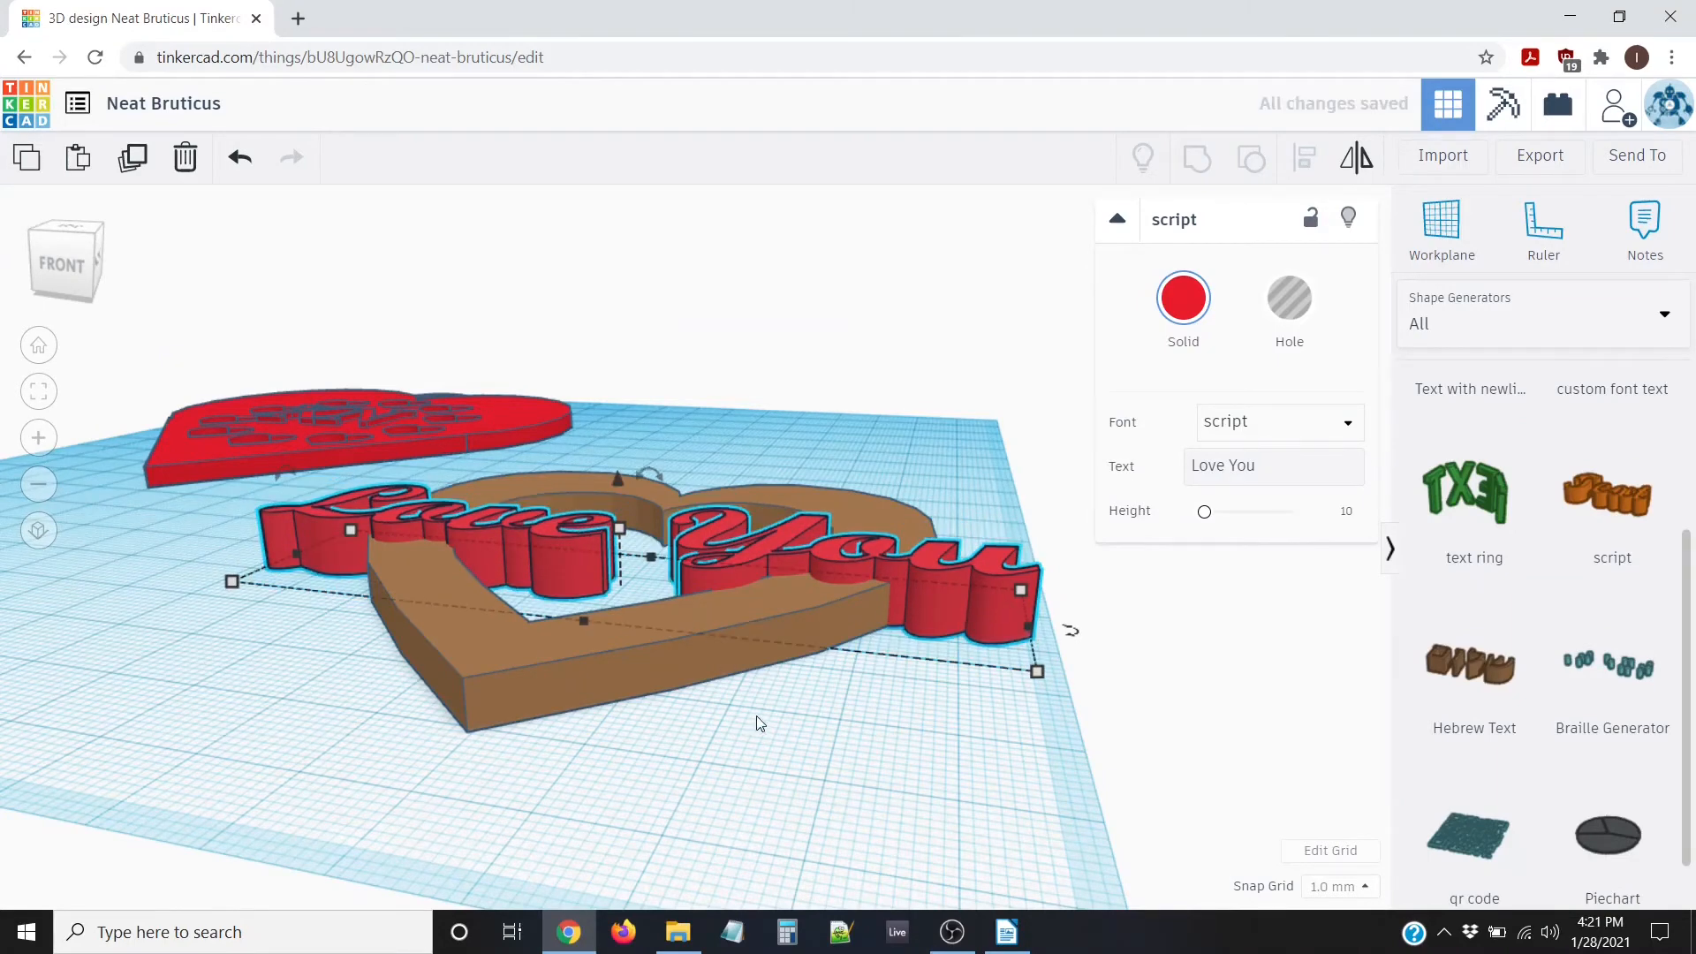
{"action": "right_click_drag", "start_coordinate": [756, 716], "coordinate": [991, 686]}
{"action": "right_click_drag", "start_coordinate": [453, 676], "coordinate": [609, 747]}
{"action": "scroll", "coordinate": [595, 647], "scroll_direction": "down", "scroll_amount": 3}
{"action": "left_click_drag", "start_coordinate": [447, 407], "coordinate": [982, 808]}
Group the Love You text with the heart frame into one brown pendant, then deselect it
{"action": "left_click", "coordinate": [1194, 160]}
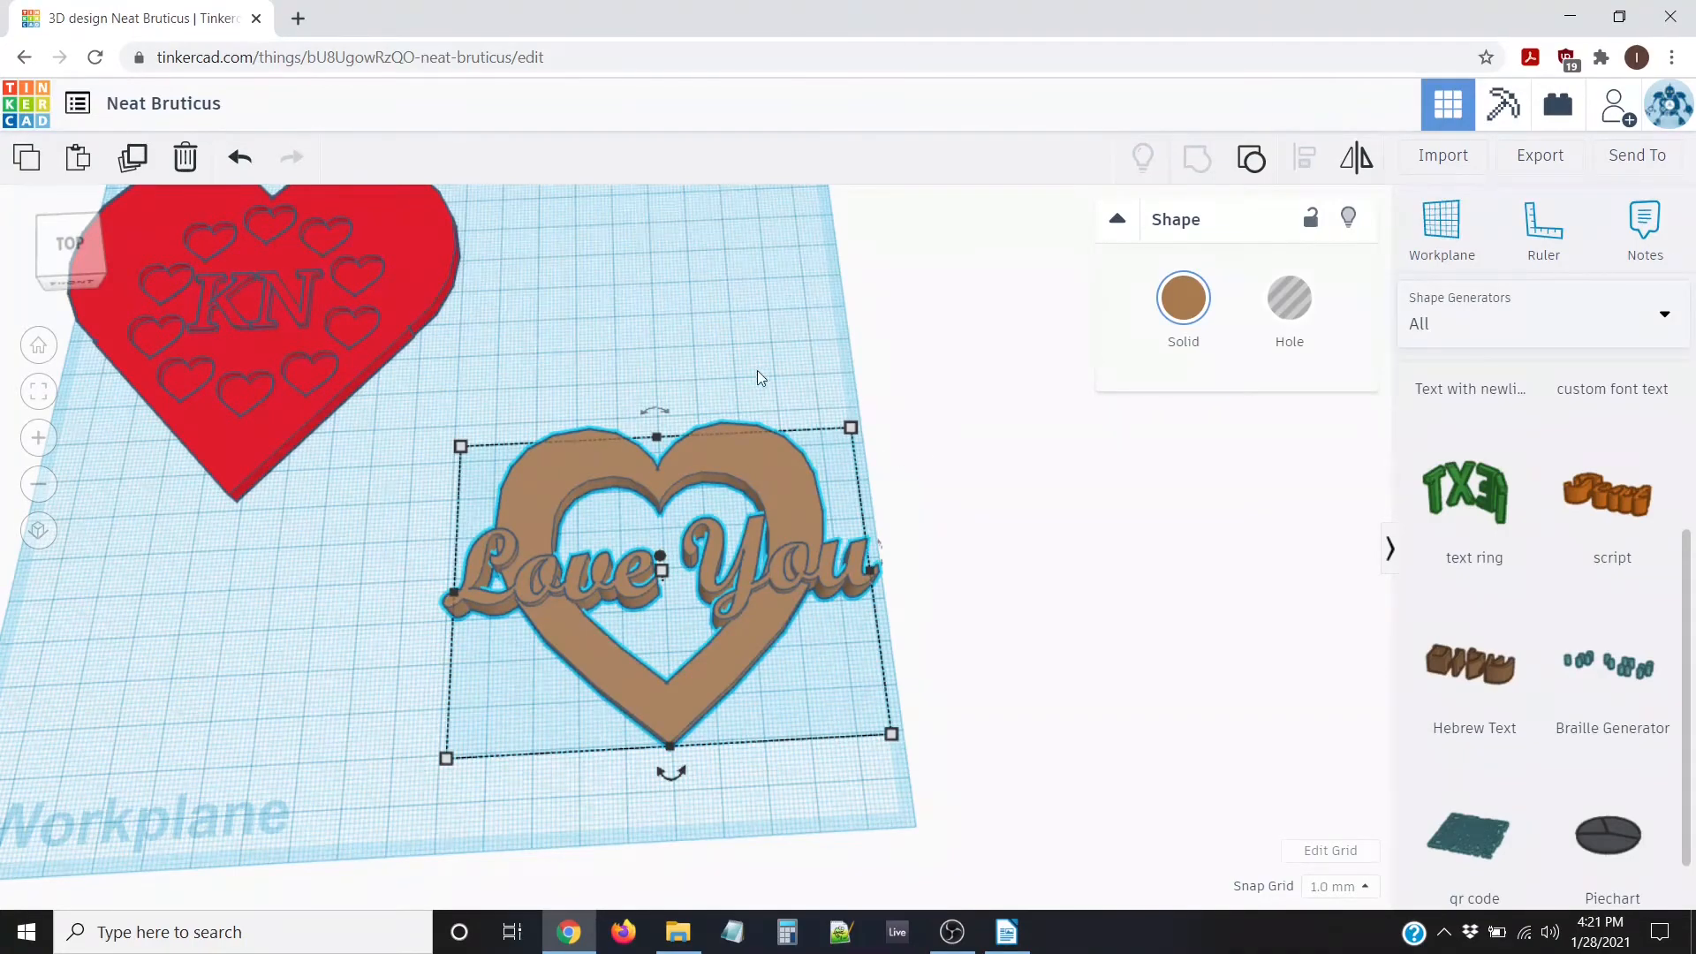
{"action": "scroll", "coordinate": [303, 242], "scroll_direction": "down", "scroll_amount": 3}
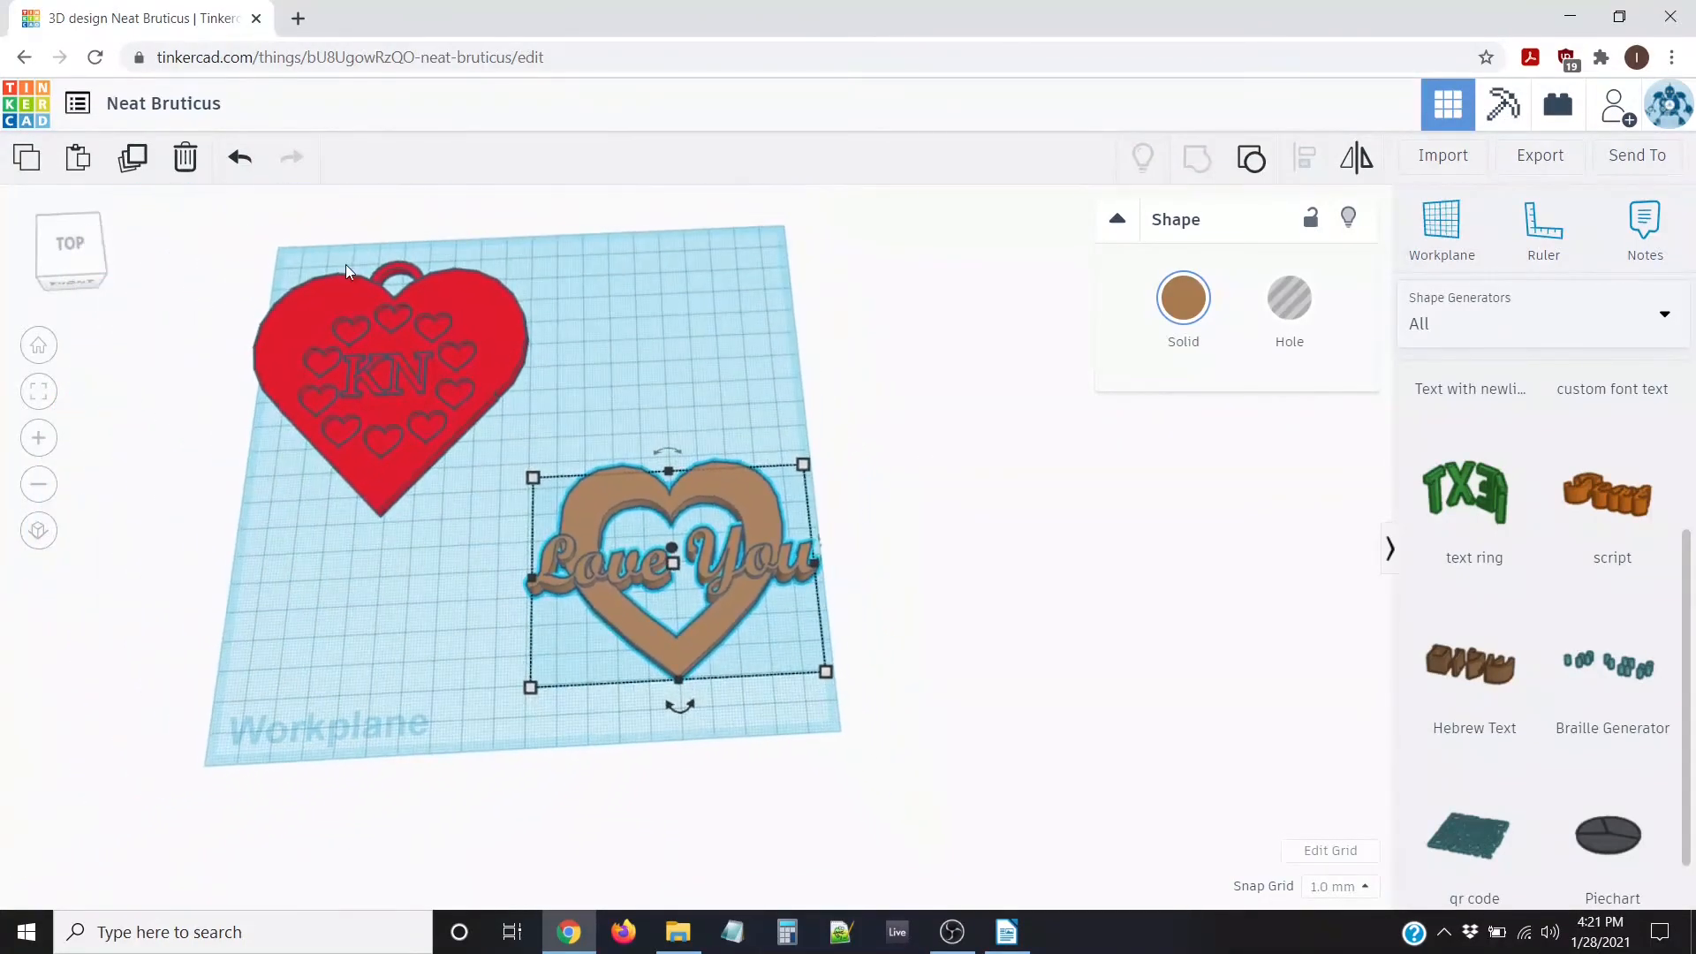
{"action": "scroll", "coordinate": [685, 355], "scroll_direction": "up", "scroll_amount": 3}
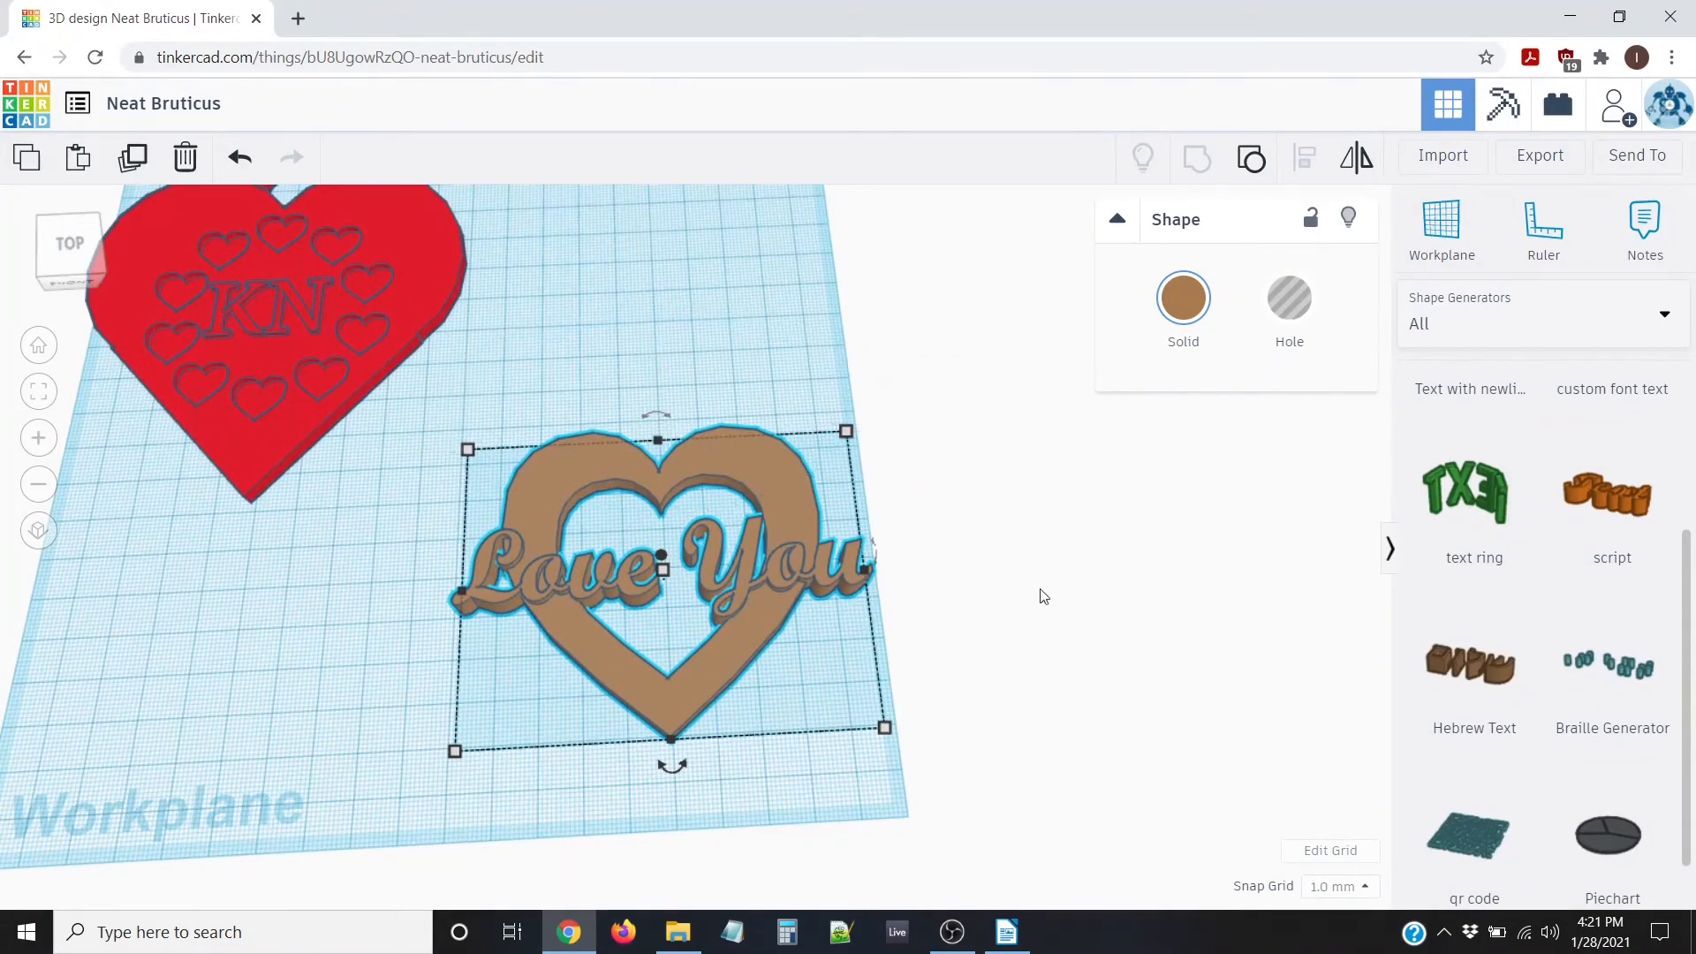
{"action": "left_click", "coordinate": [957, 547]}
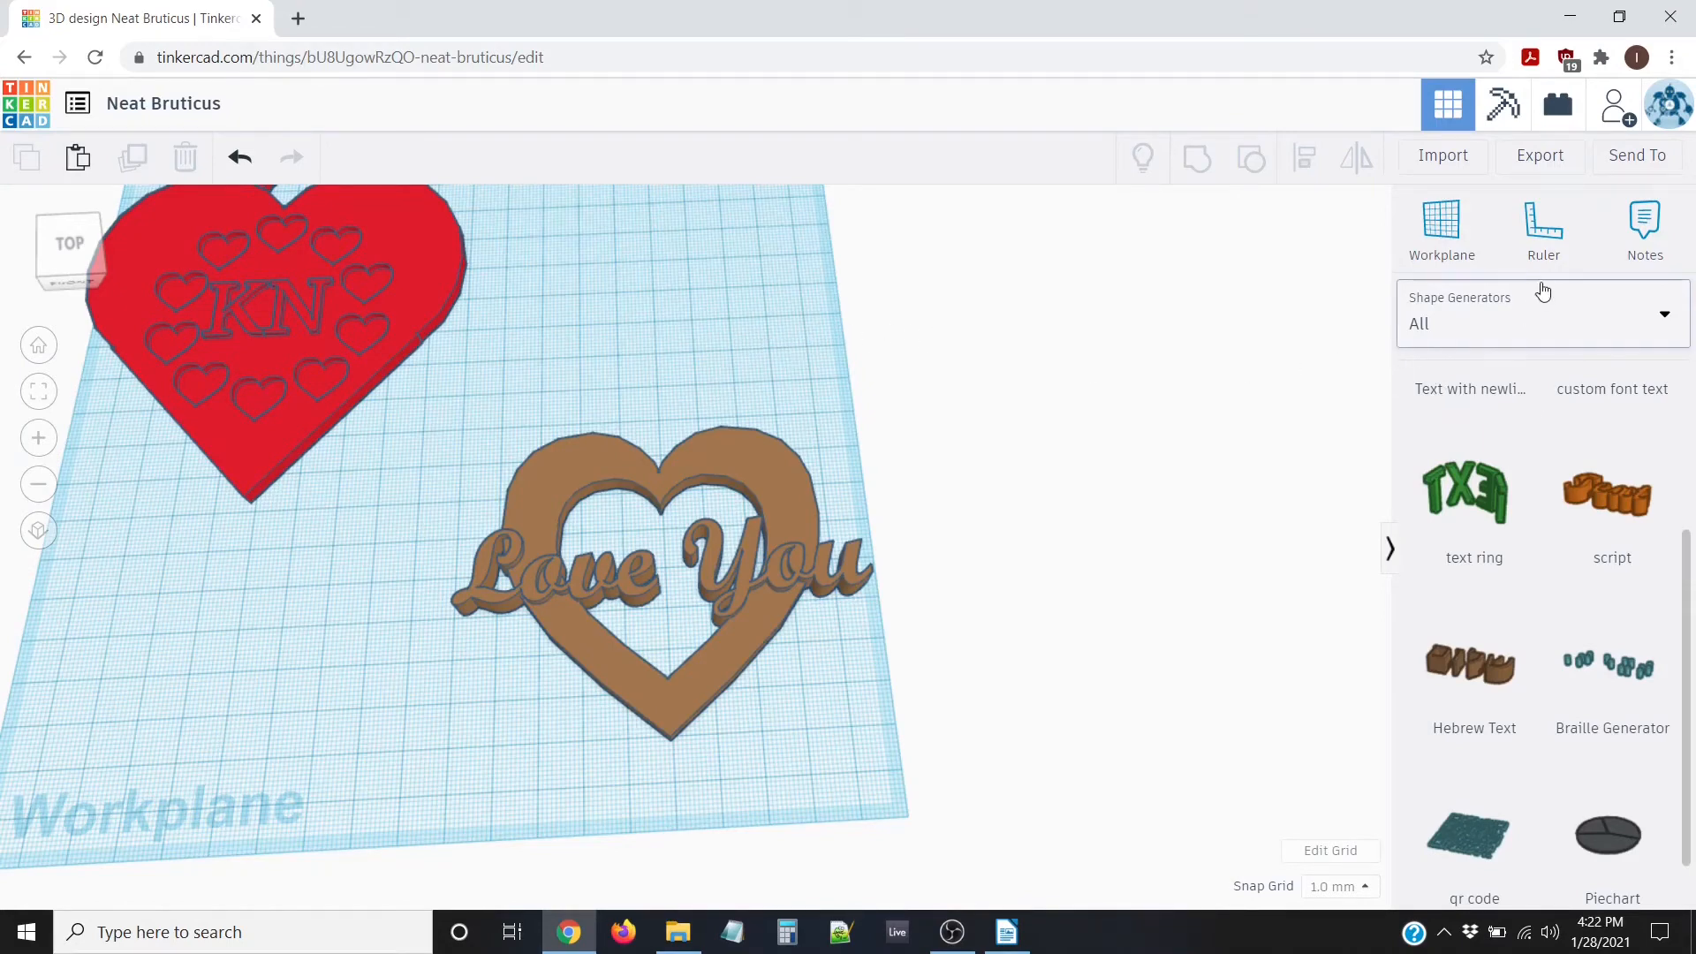
Switch the shape library to Basic Shapes and place a torus above the Love You heart
{"action": "left_click", "coordinate": [1512, 324]}
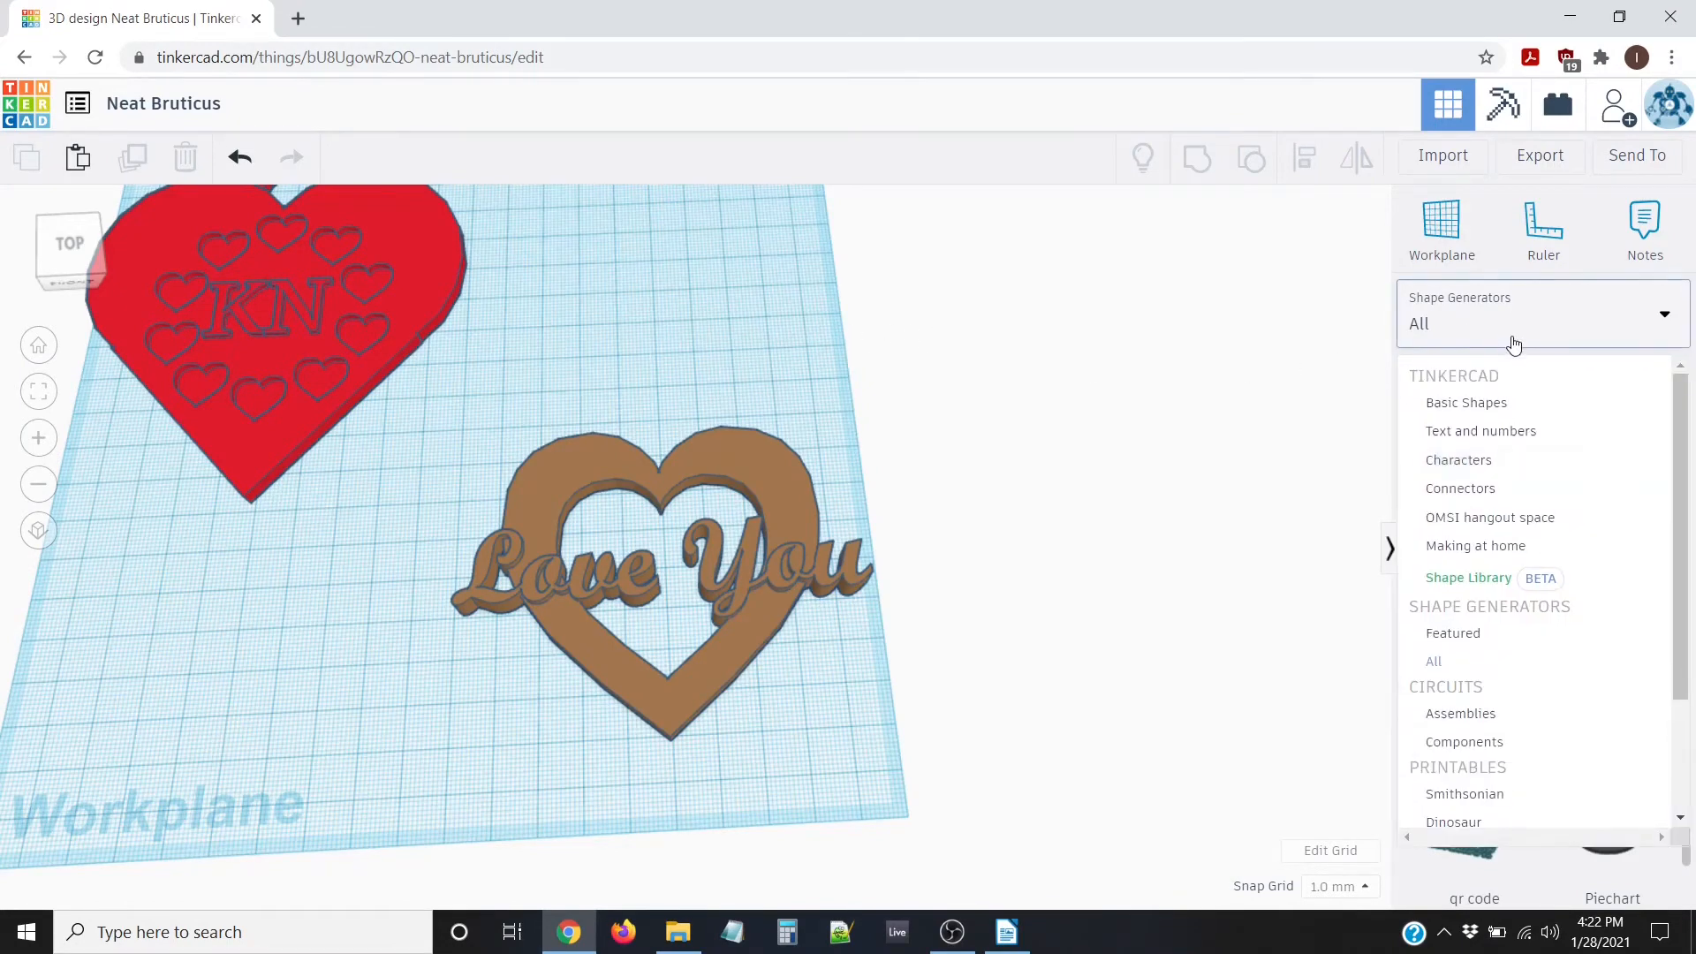
{"action": "left_click", "coordinate": [1473, 405]}
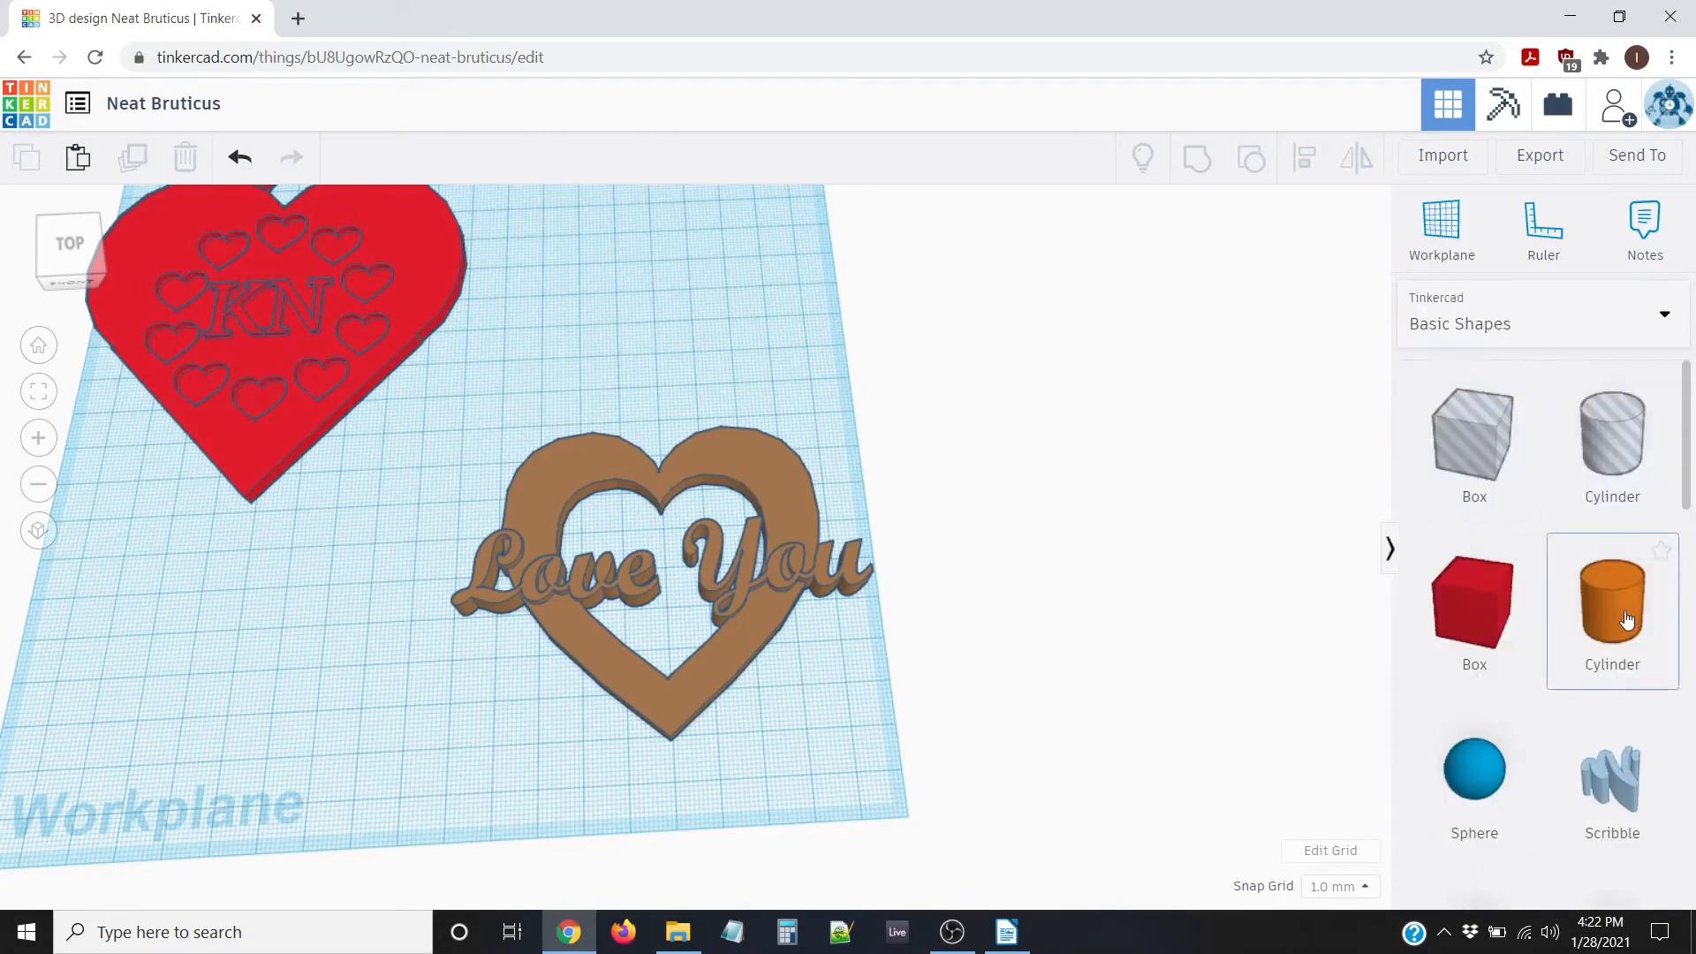
{"action": "scroll", "coordinate": [1607, 627], "scroll_direction": "down", "scroll_amount": 4}
{"action": "scroll", "coordinate": [1600, 621], "scroll_direction": "down", "scroll_amount": 6}
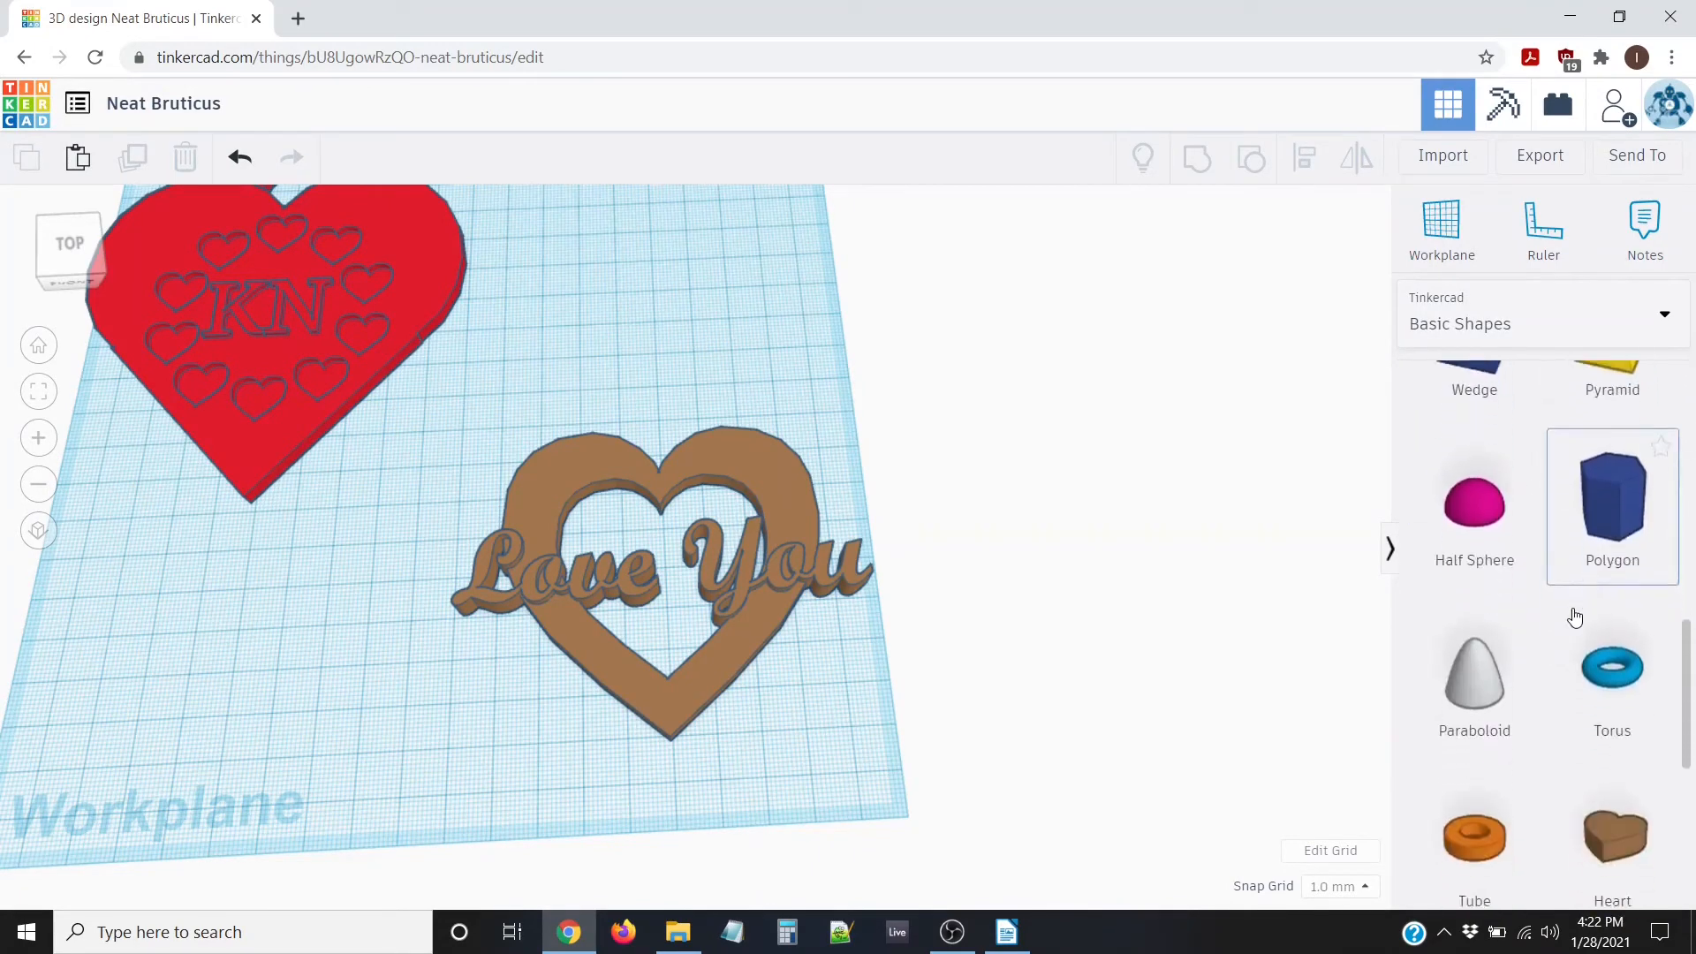
{"action": "scroll", "coordinate": [1573, 618], "scroll_direction": "down", "scroll_amount": 3}
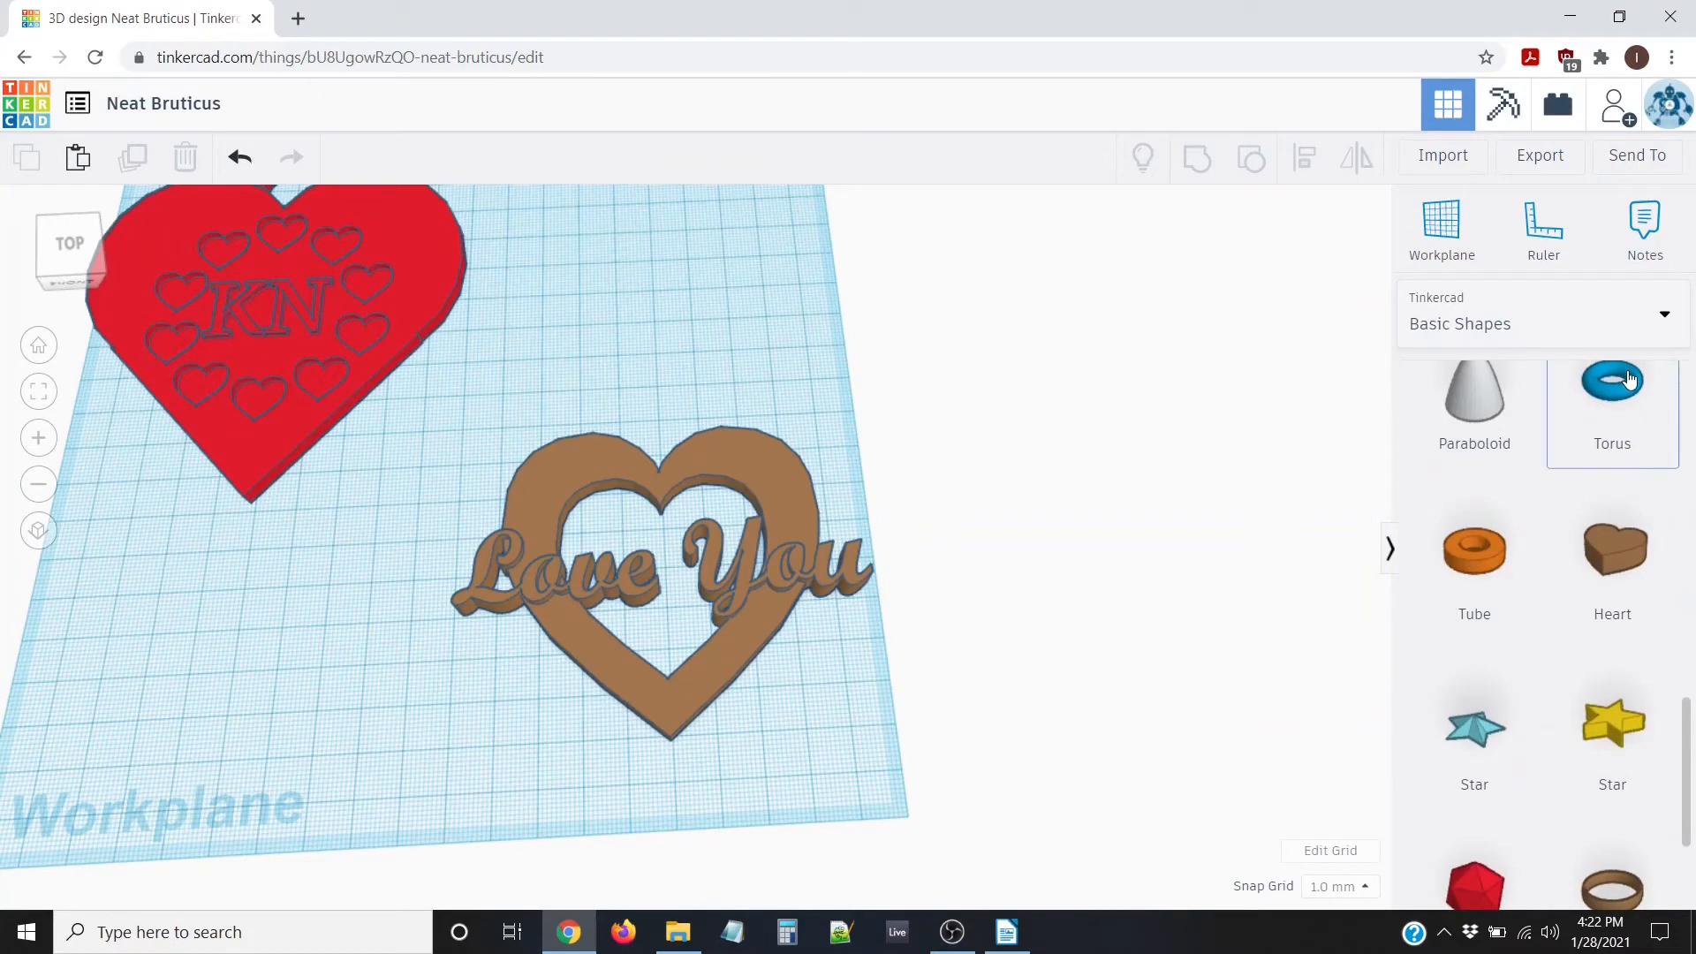
{"action": "left_click_drag", "start_coordinate": [1629, 379], "coordinate": [654, 390]}
Orbit the view around the heart and select the new blue torus
{"action": "right_click_drag", "start_coordinate": [655, 390], "coordinate": [754, 411]}
{"action": "scroll", "coordinate": [754, 411], "scroll_direction": "up", "scroll_amount": 3}
{"action": "middle_click_drag", "start_coordinate": [872, 379], "coordinate": [614, 450]}
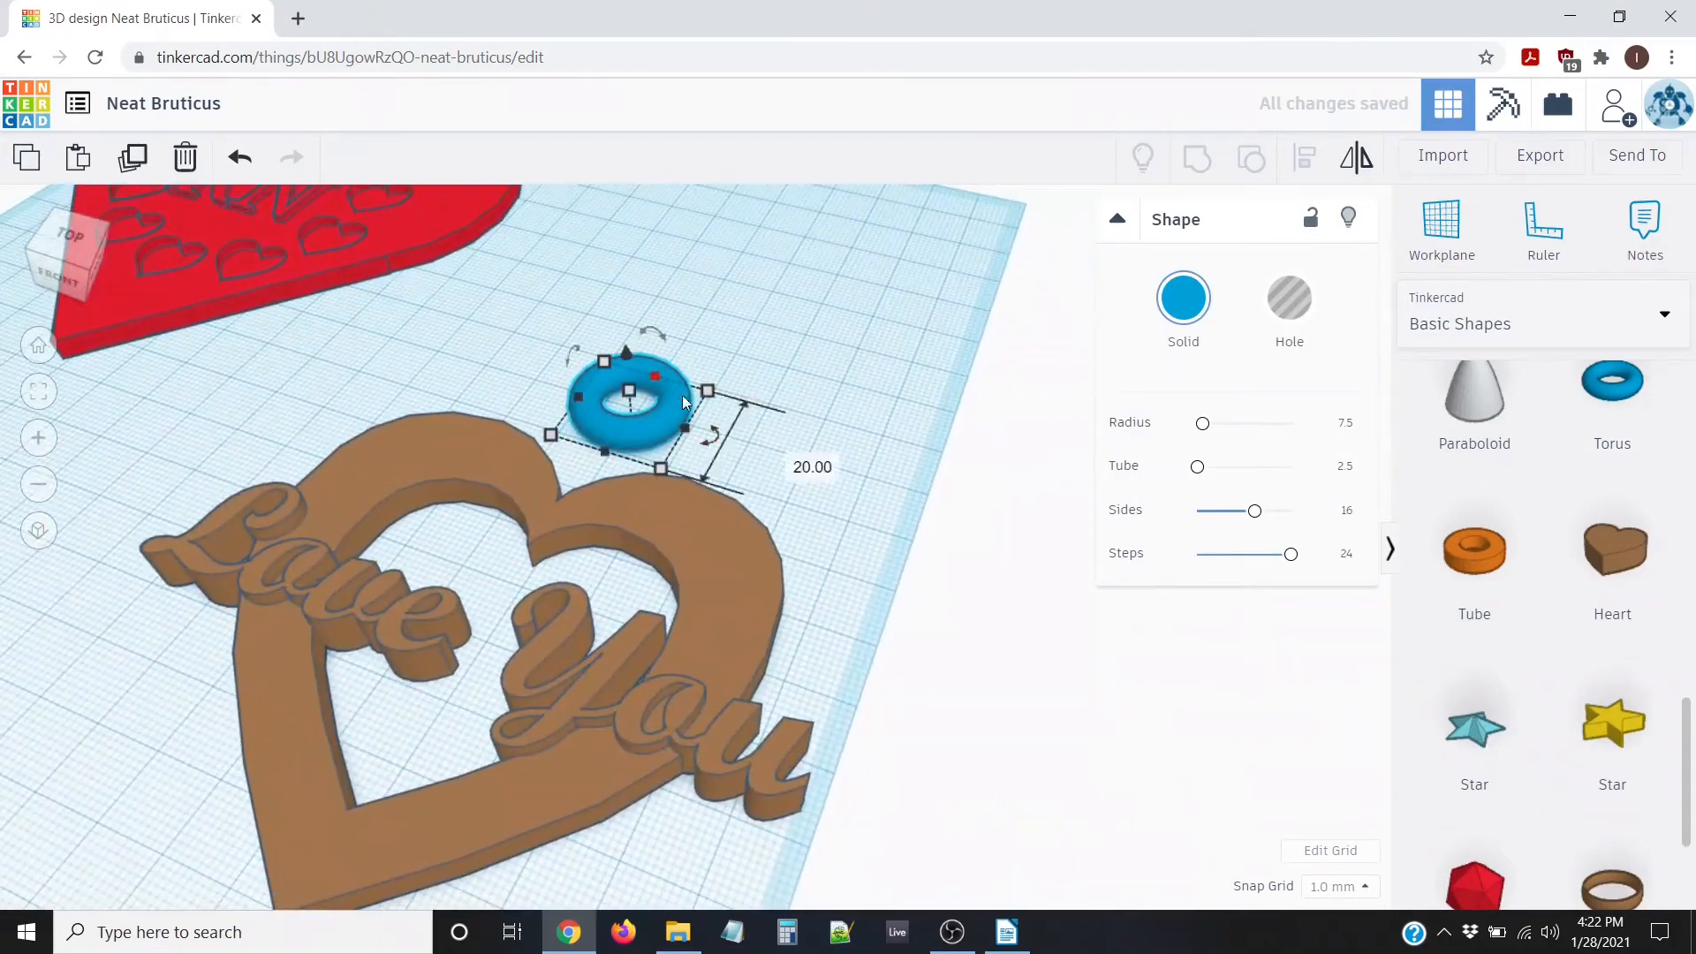
{"action": "left_click", "coordinate": [746, 605]}
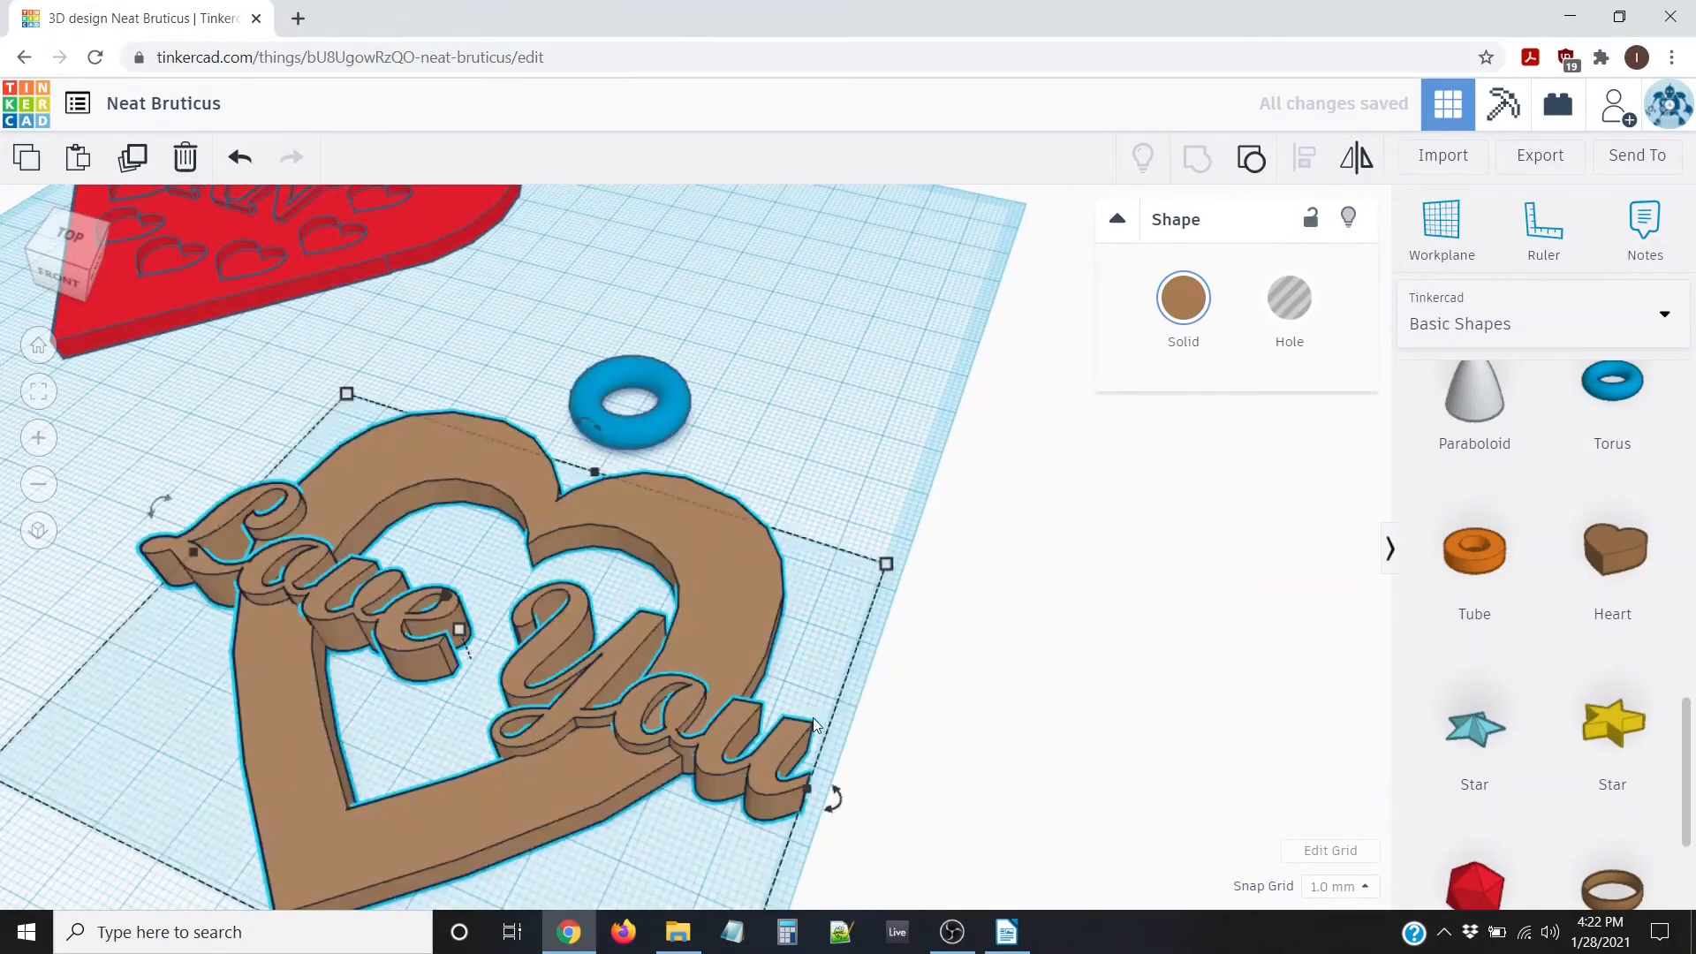
{"action": "right_click_drag", "start_coordinate": [733, 592], "coordinate": [459, 618]}
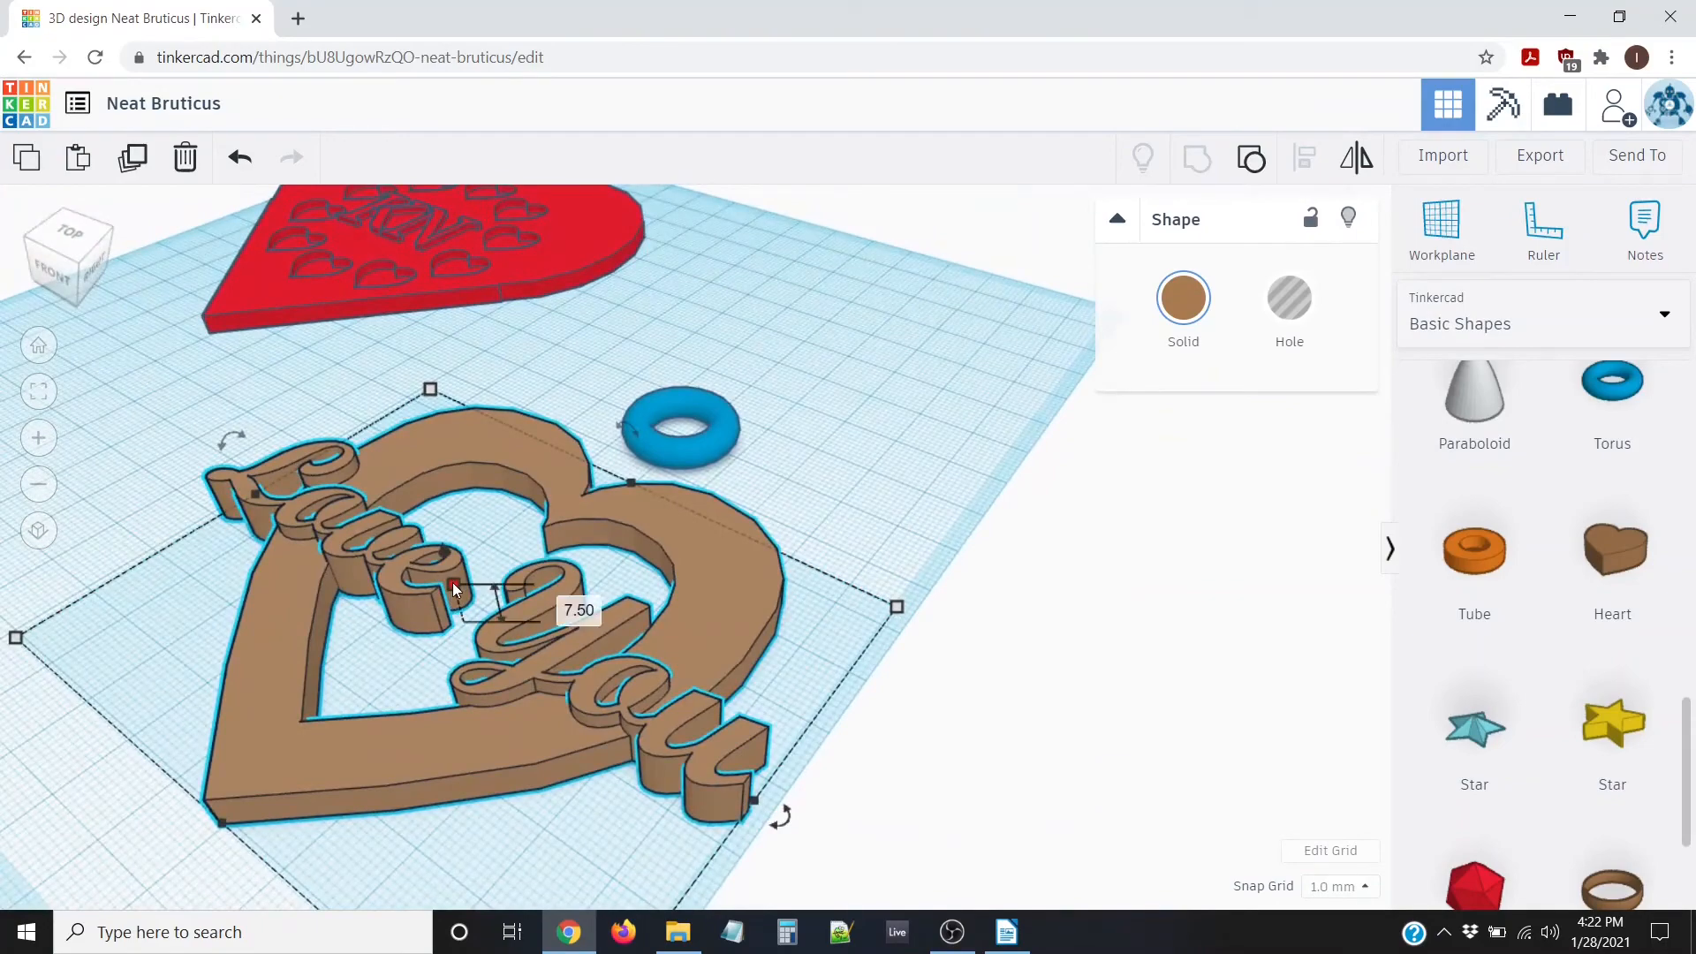
{"action": "right_click_drag", "start_coordinate": [455, 590], "coordinate": [692, 511]}
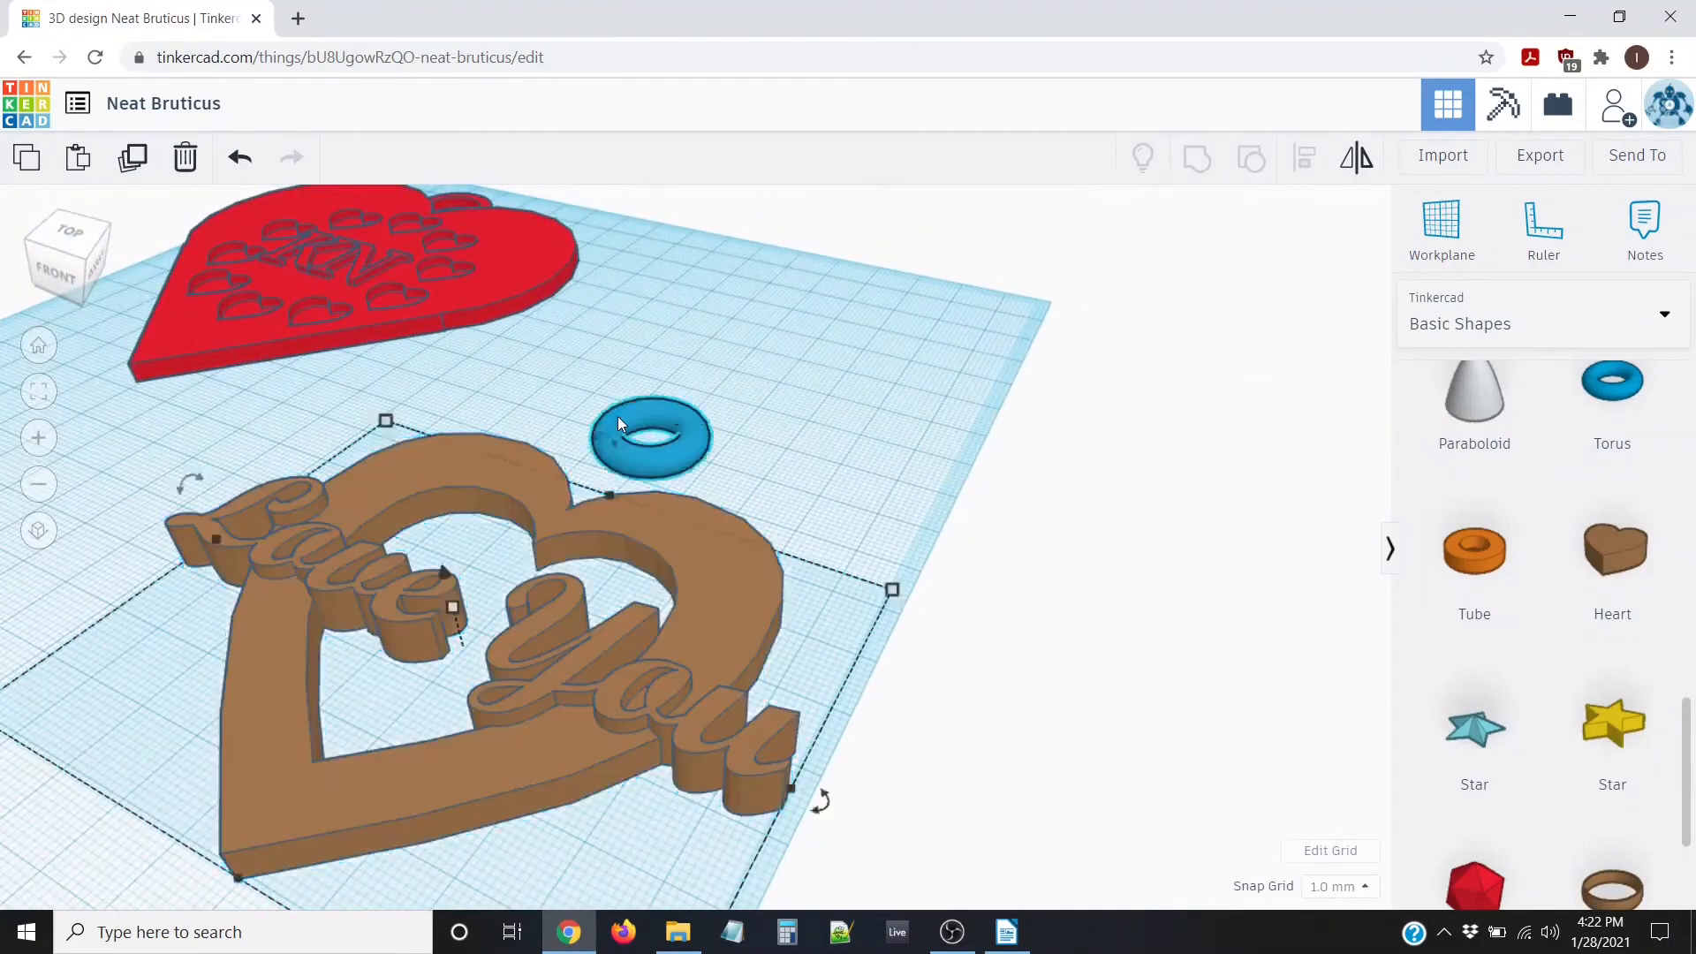
{"action": "left_click", "coordinate": [617, 416]}
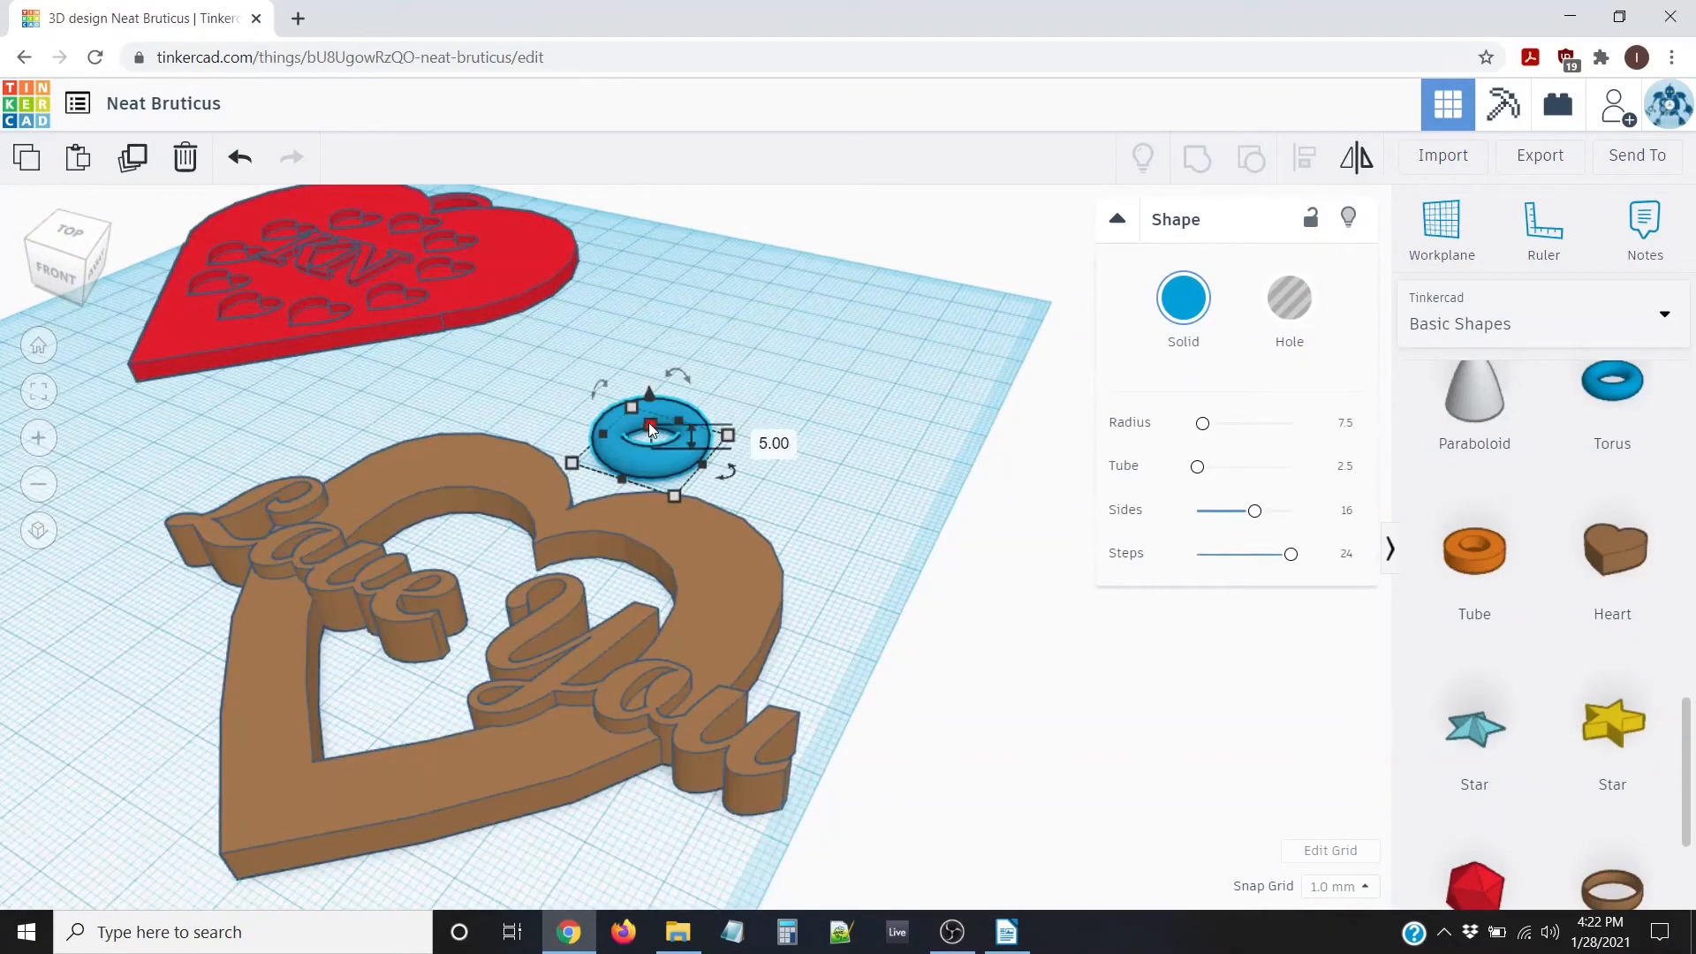
{"action": "right_click_drag", "start_coordinate": [774, 523], "coordinate": [564, 369]}
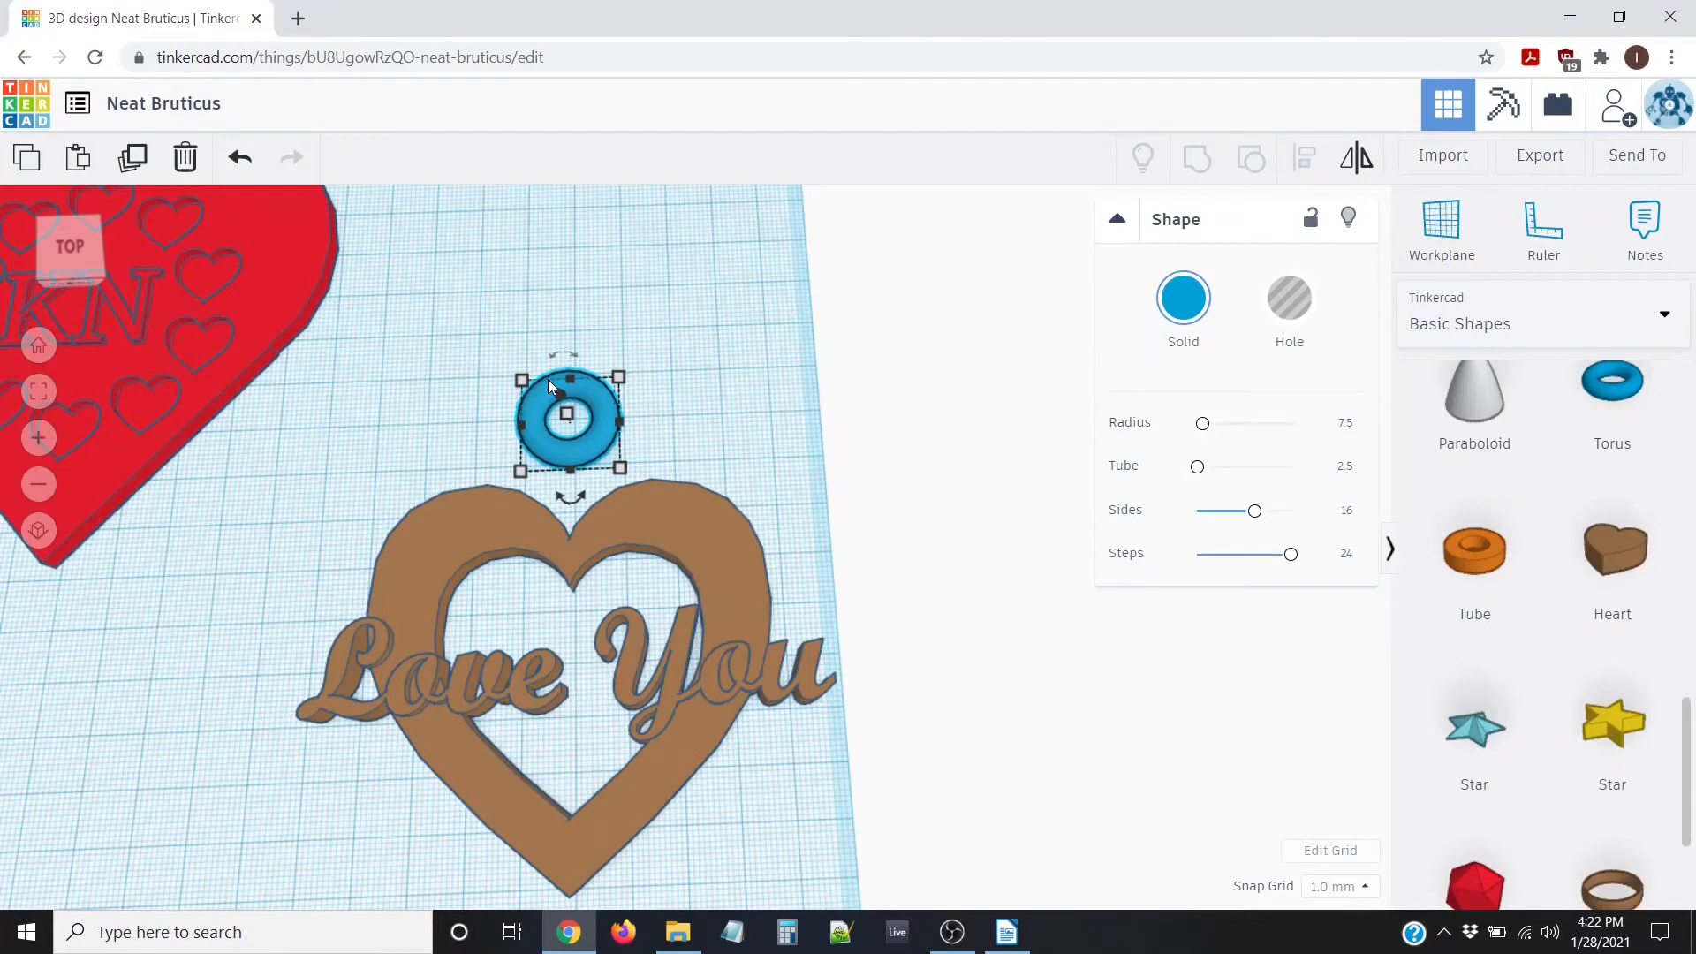
Nudge the blue torus down three steps toward the heart's top edge
{"action": "key", "text": "Down"}
{"action": "key", "text": "Down"}
{"action": "key", "text": "Down"}
{"action": "key", "text": "Down"}
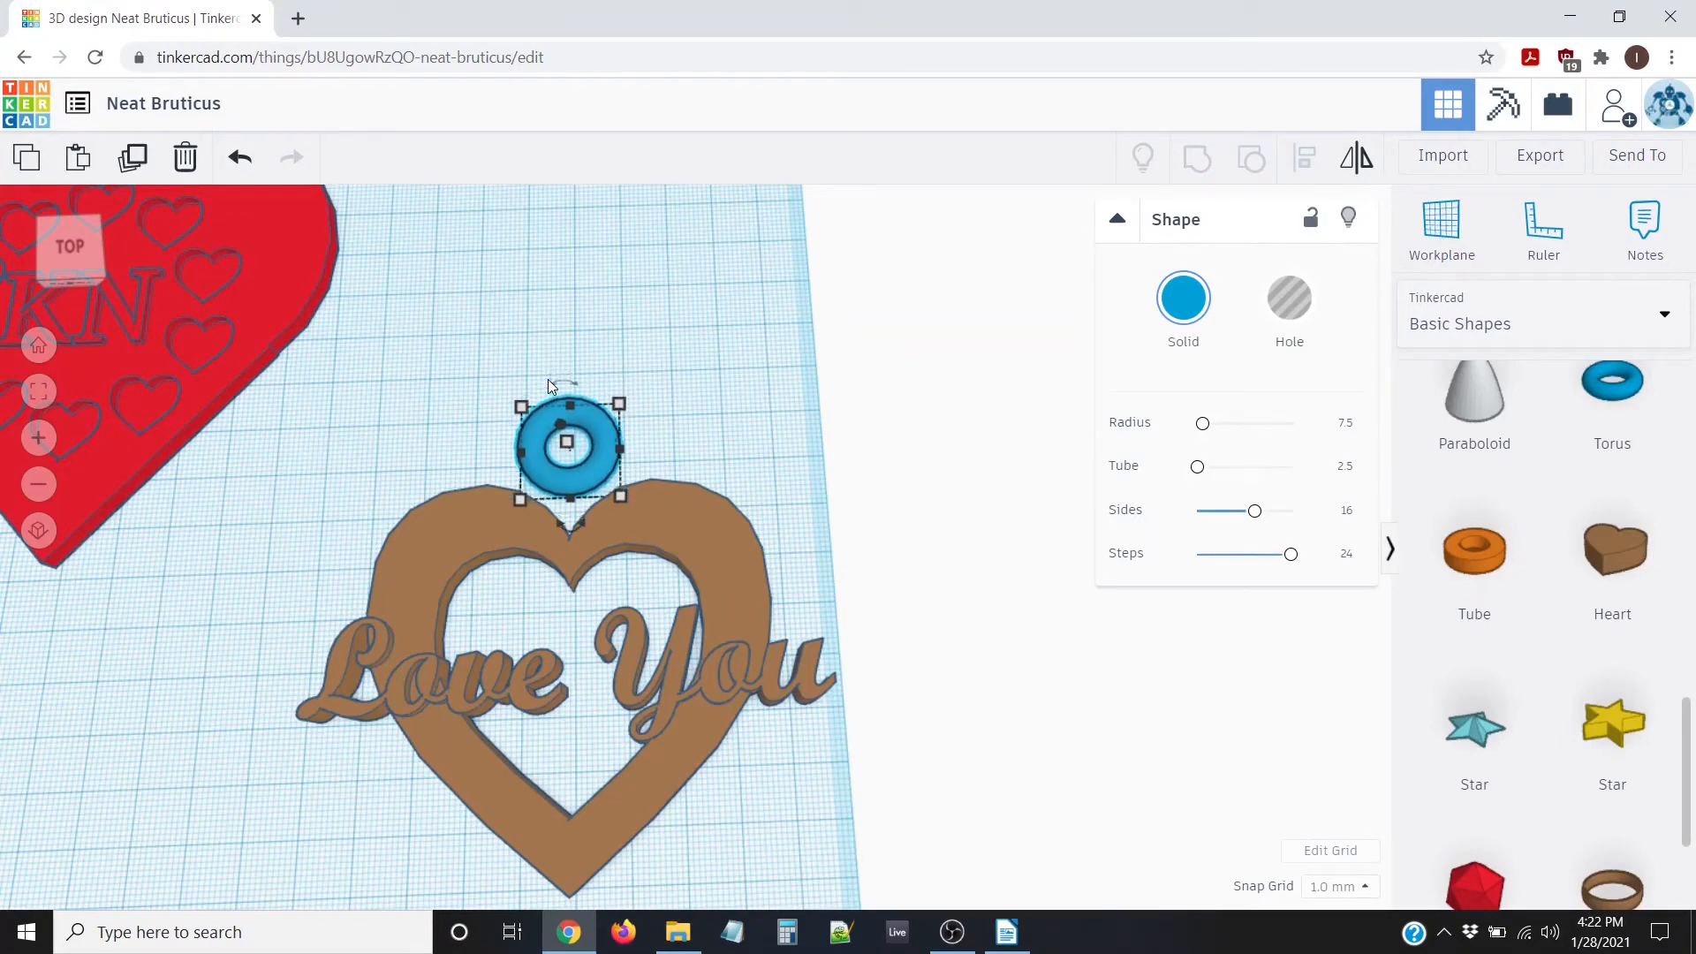
{"action": "key", "text": "Down"}
{"action": "key", "text": "Down"}
{"action": "key", "text": "Down"}
{"action": "key", "text": "Down"}
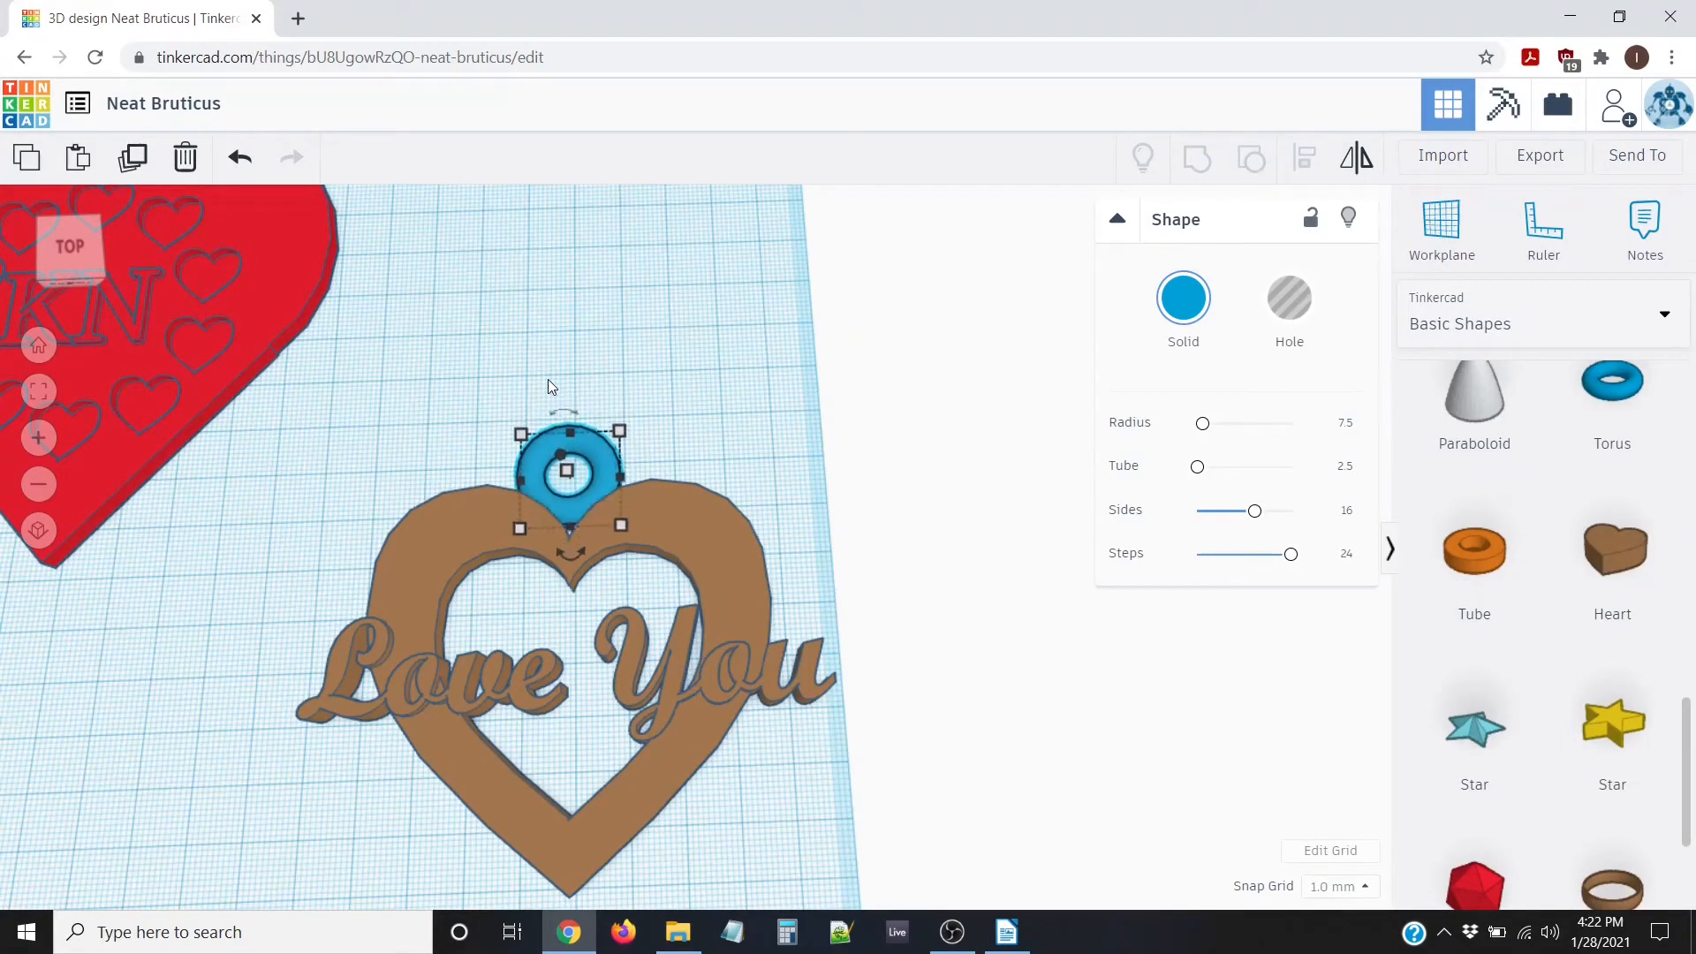
{"action": "key", "text": "Down"}
{"action": "key", "text": "Down"}
{"action": "key", "text": "Down"}
{"action": "key", "text": "Down"}
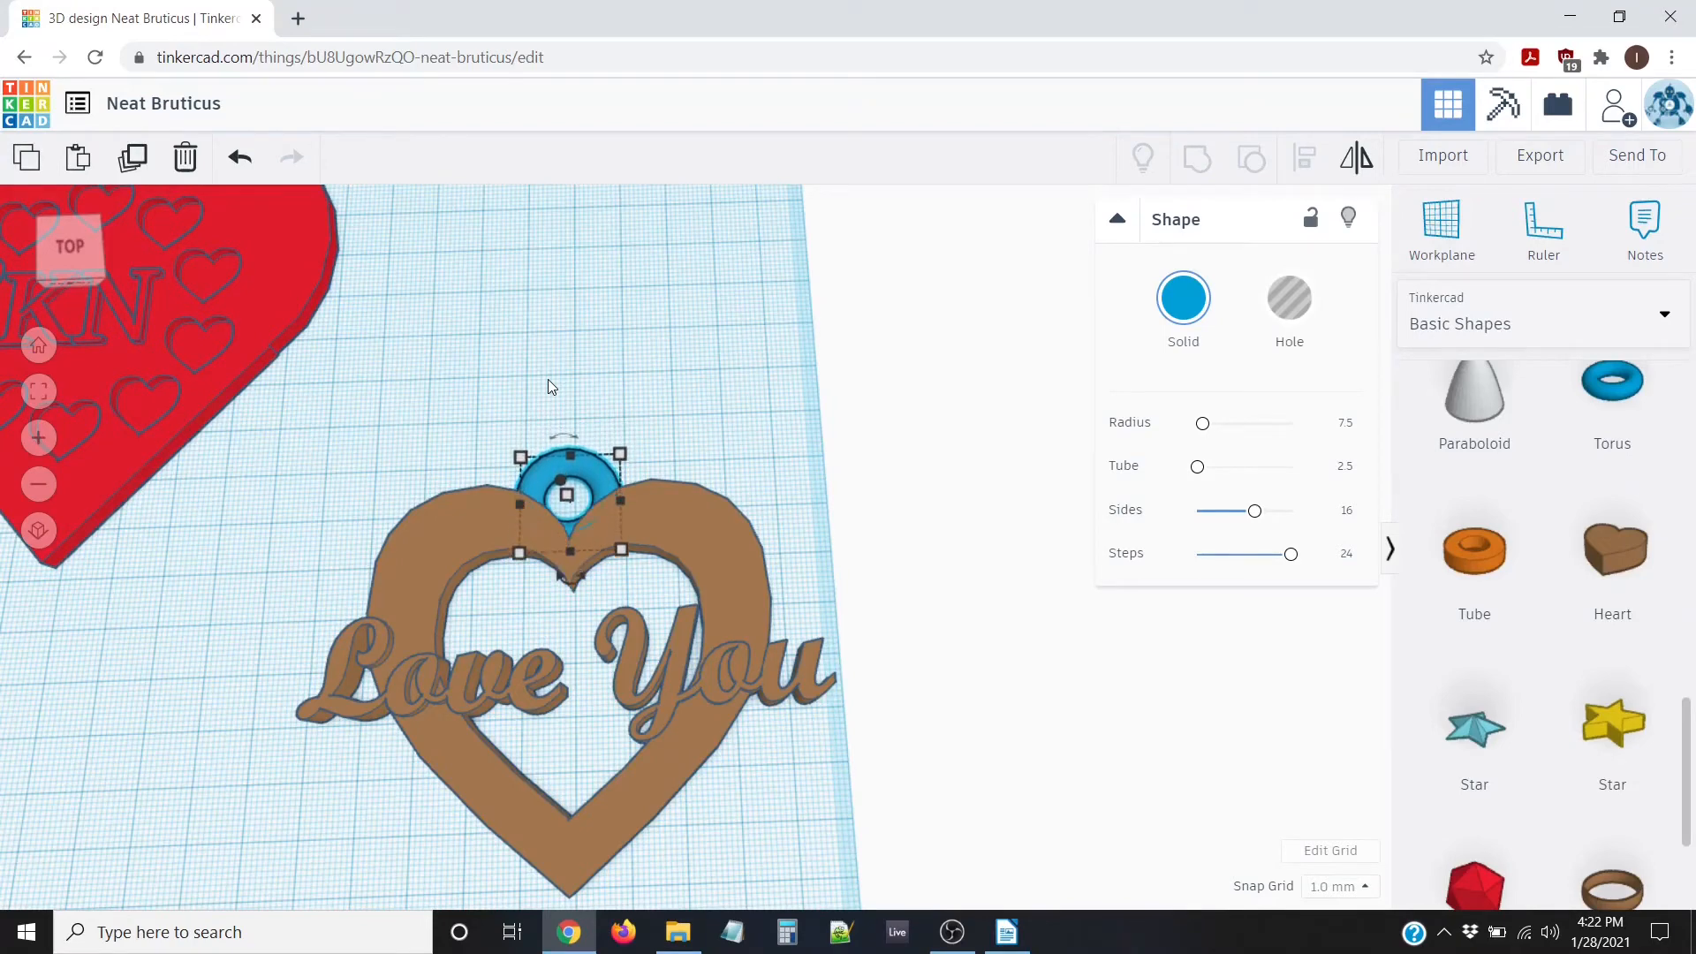
From the top view, align the tops of the heart and torus, then reselect the torus
{"action": "left_click", "coordinate": [66, 246]}
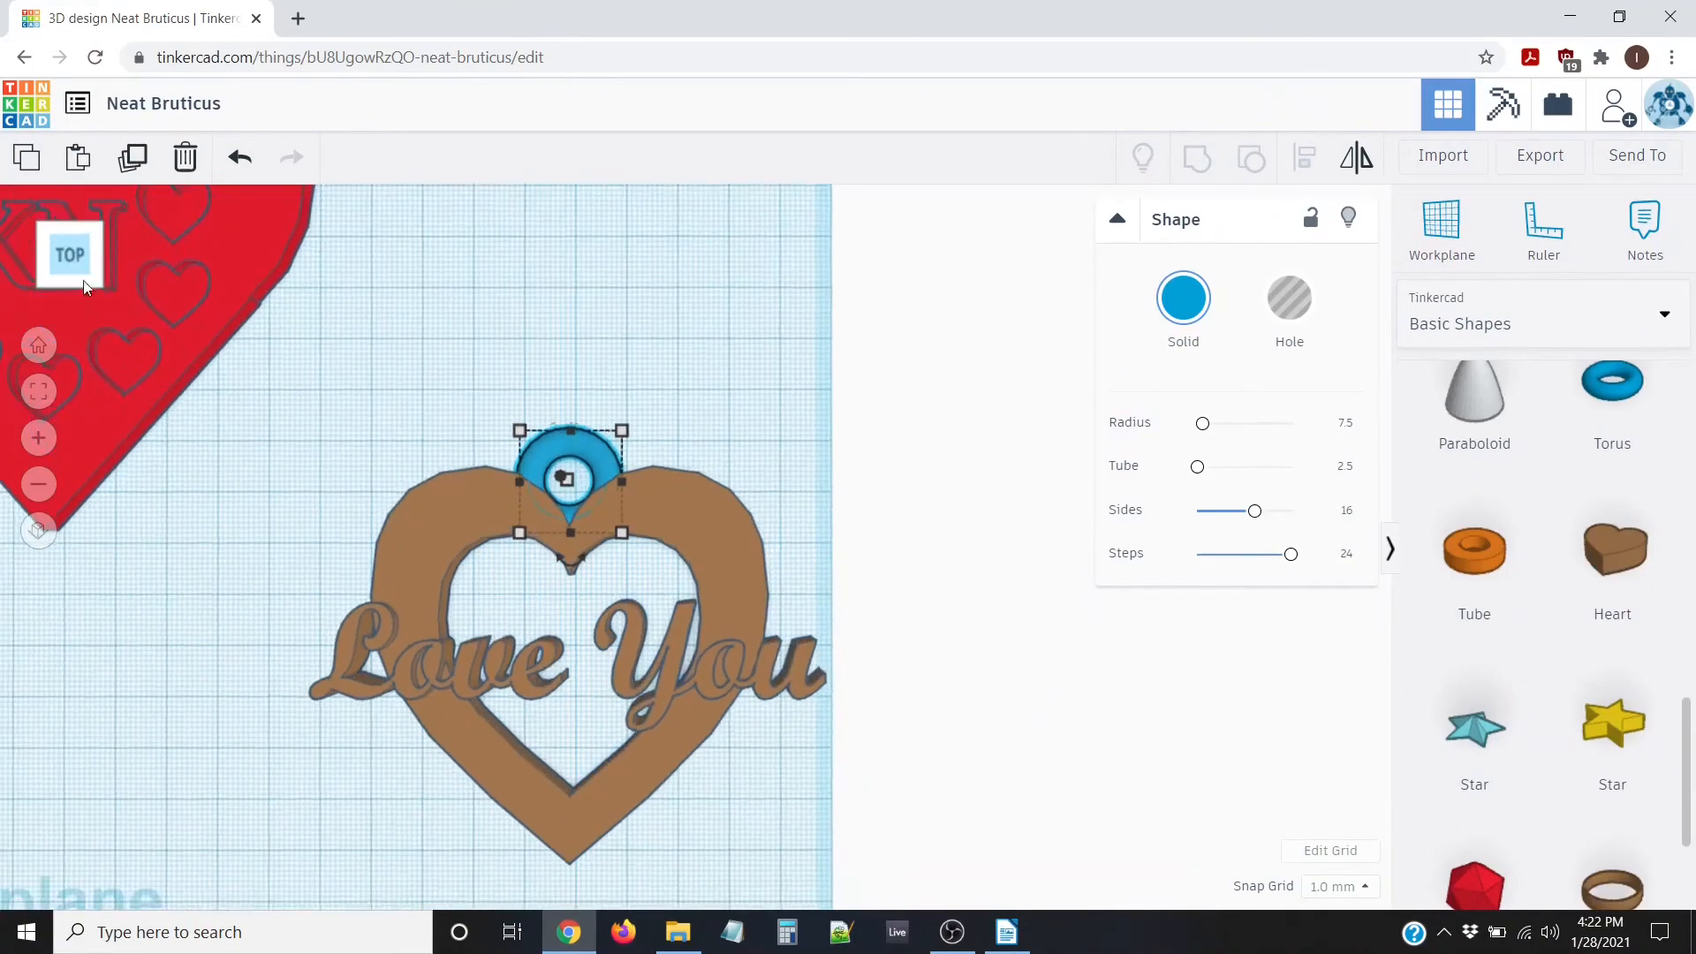
{"action": "scroll", "coordinate": [513, 431], "scroll_direction": "up", "scroll_amount": 5}
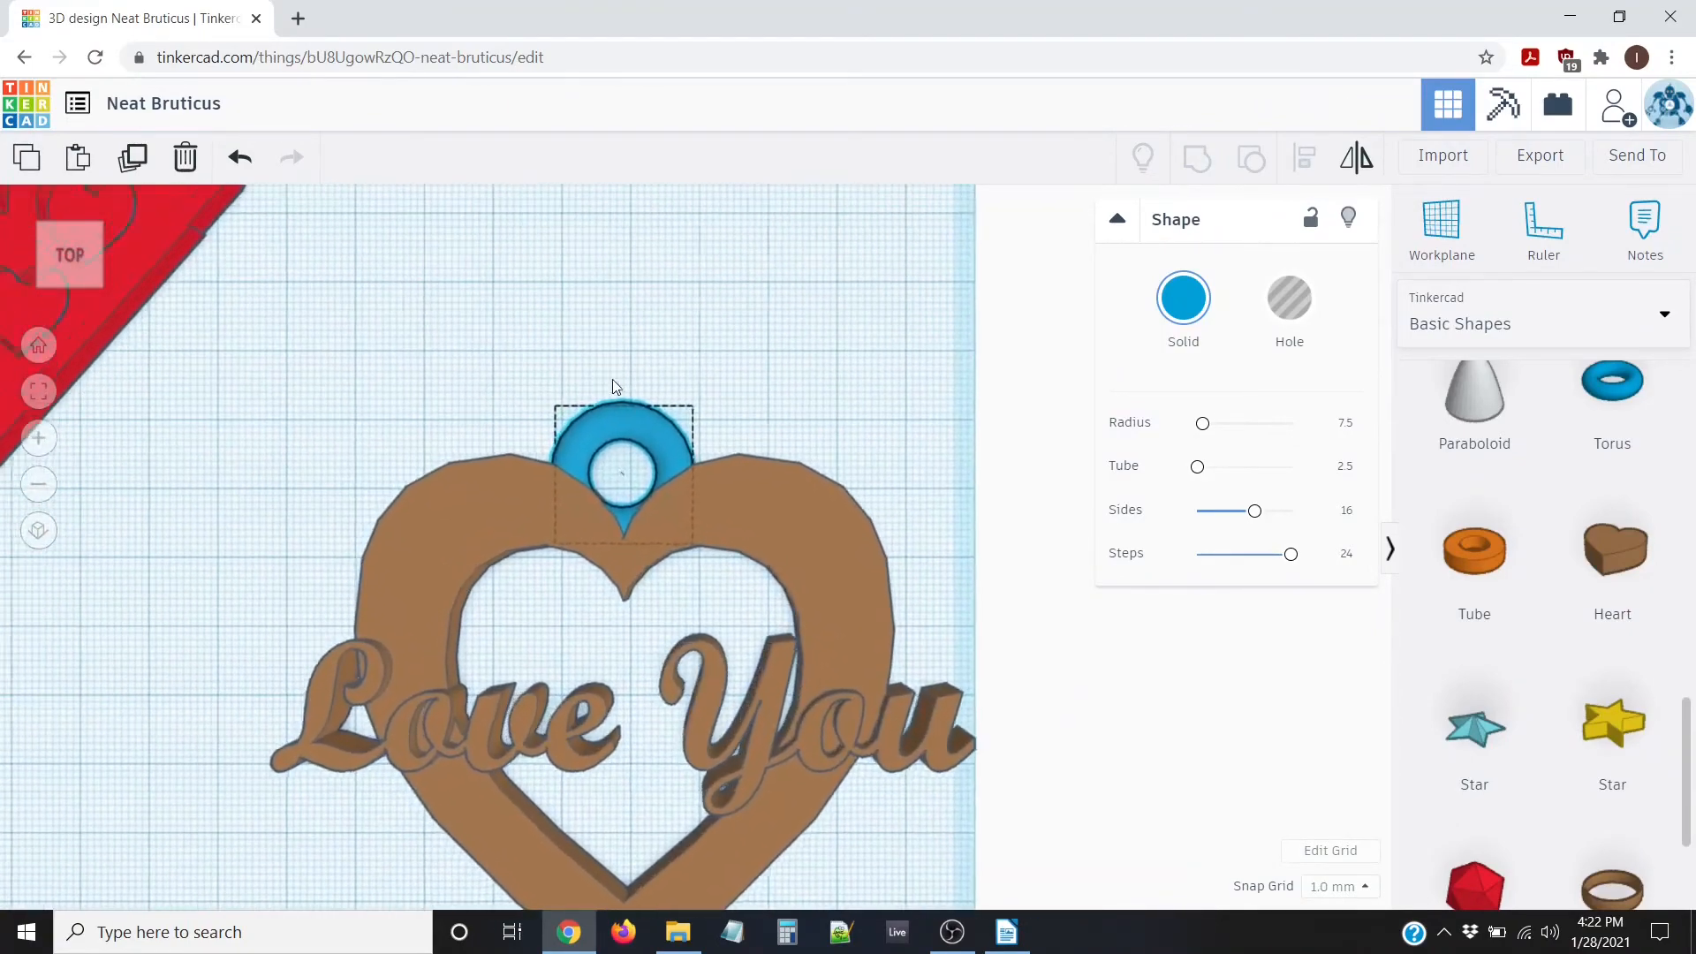
{"action": "scroll", "coordinate": [926, 383], "scroll_direction": "down", "scroll_amount": 3}
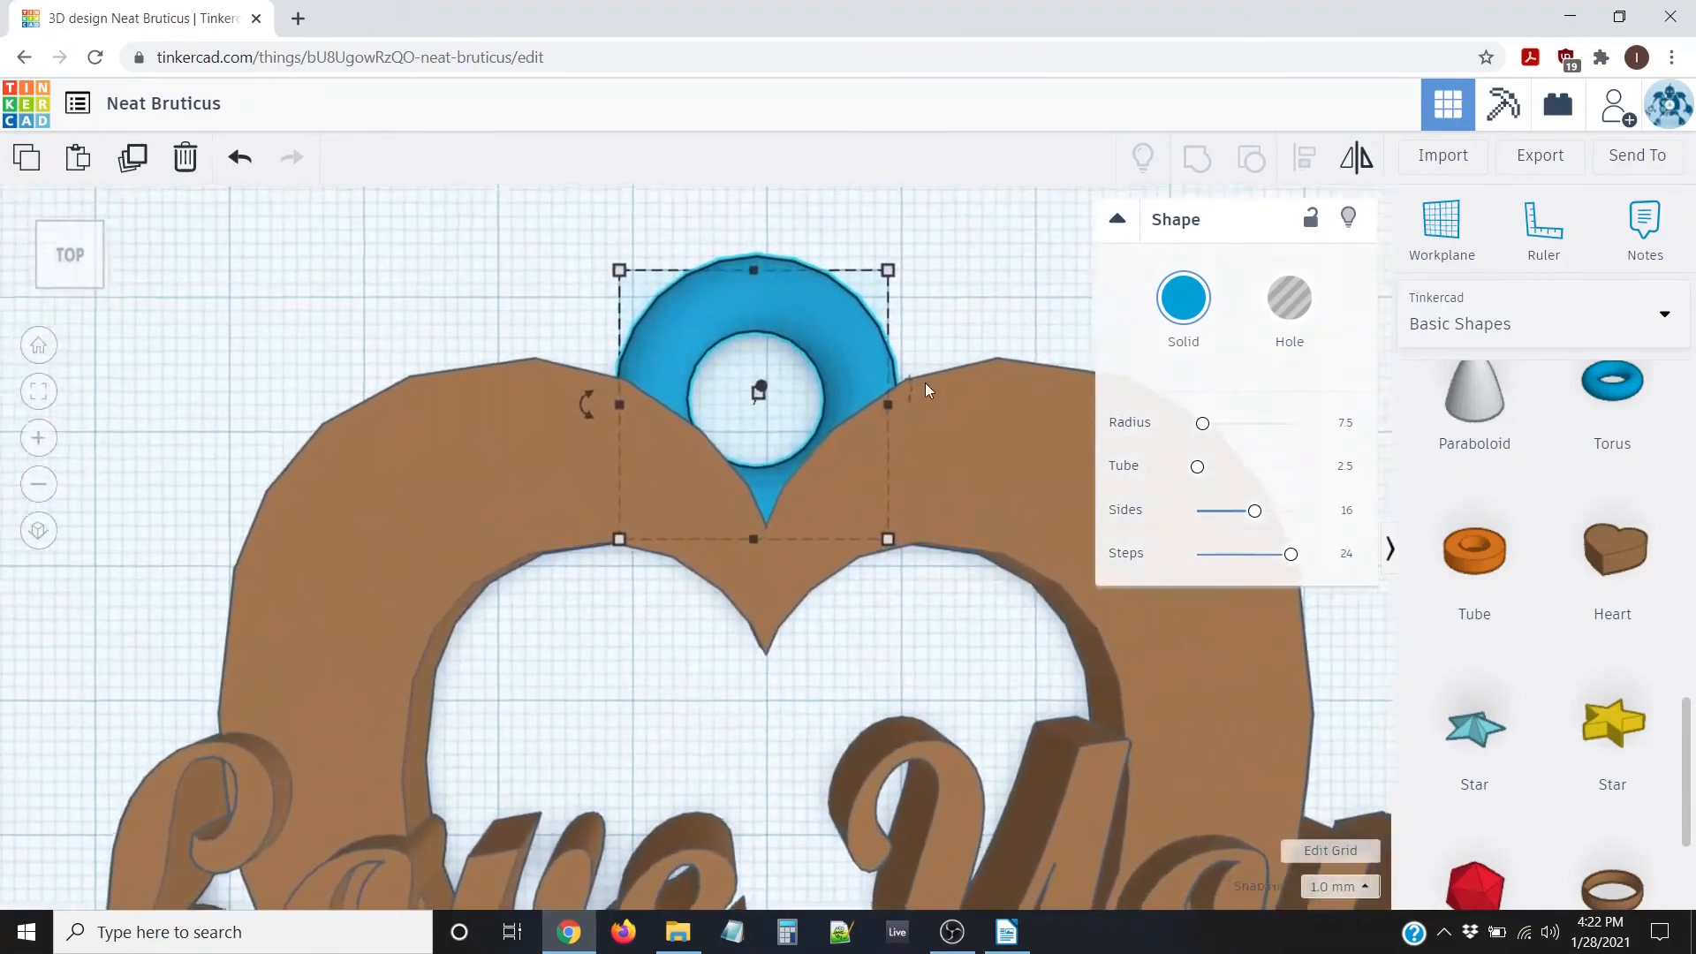
{"action": "scroll", "coordinate": [933, 362], "scroll_direction": "down", "scroll_amount": 5}
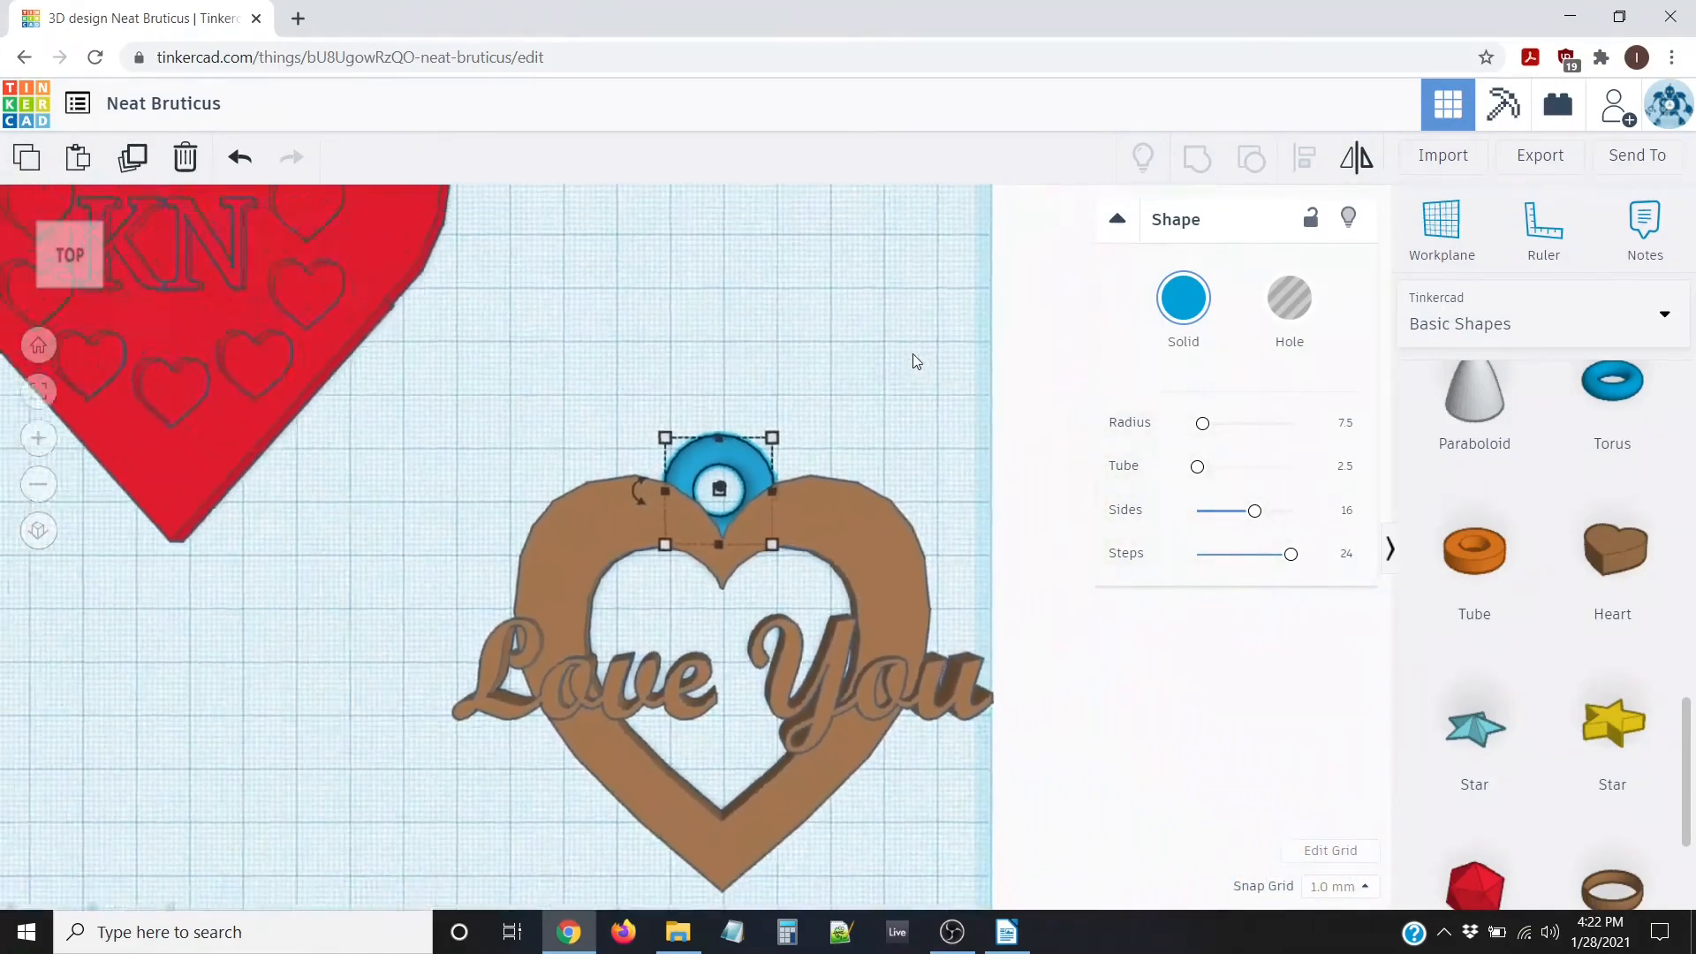
{"action": "left_click", "coordinate": [517, 424]}
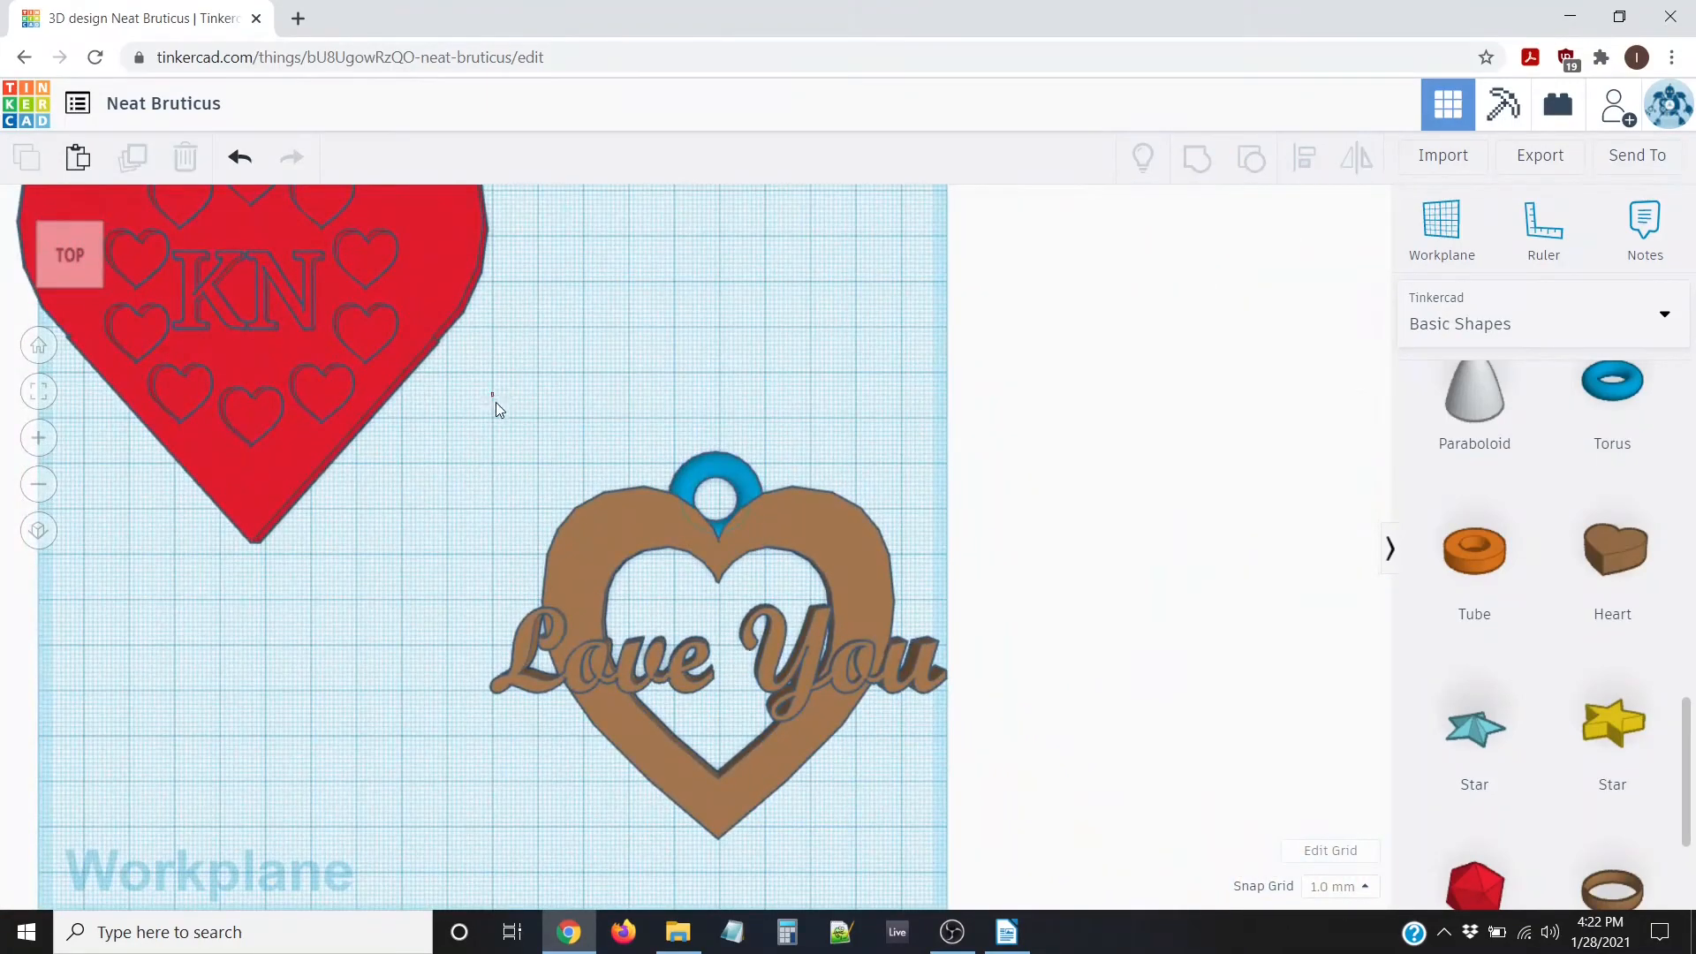
{"action": "left_click_drag", "start_coordinate": [491, 391], "coordinate": [1069, 909]}
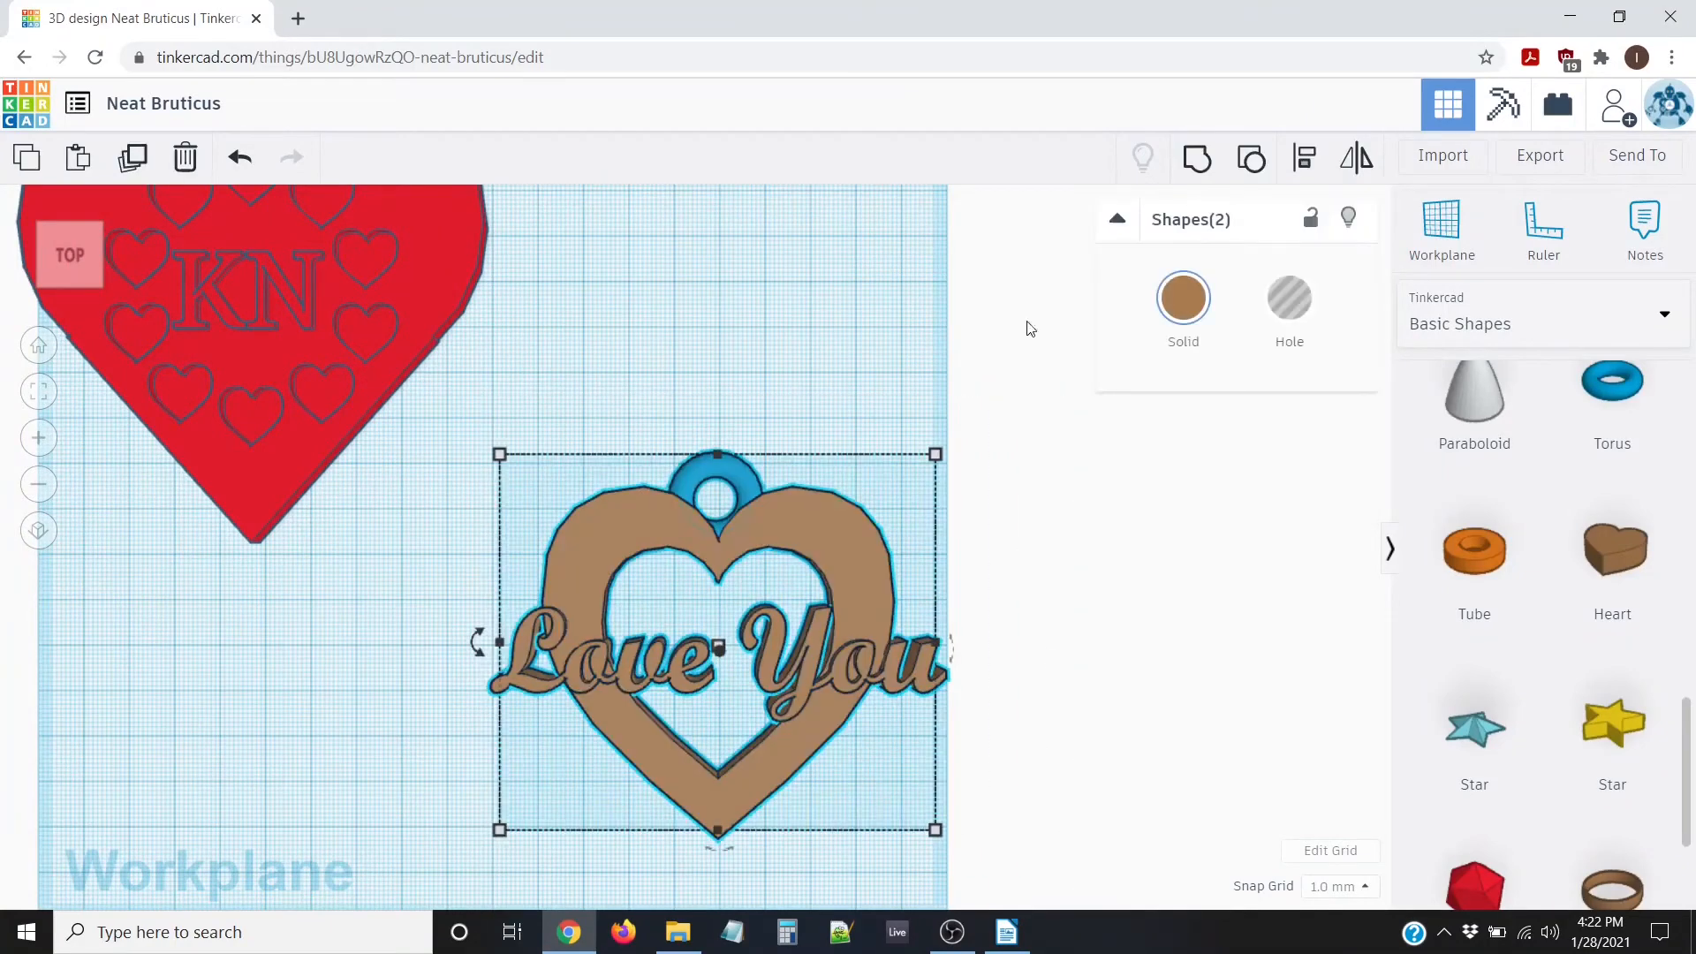
{"action": "left_click", "coordinate": [1304, 157]}
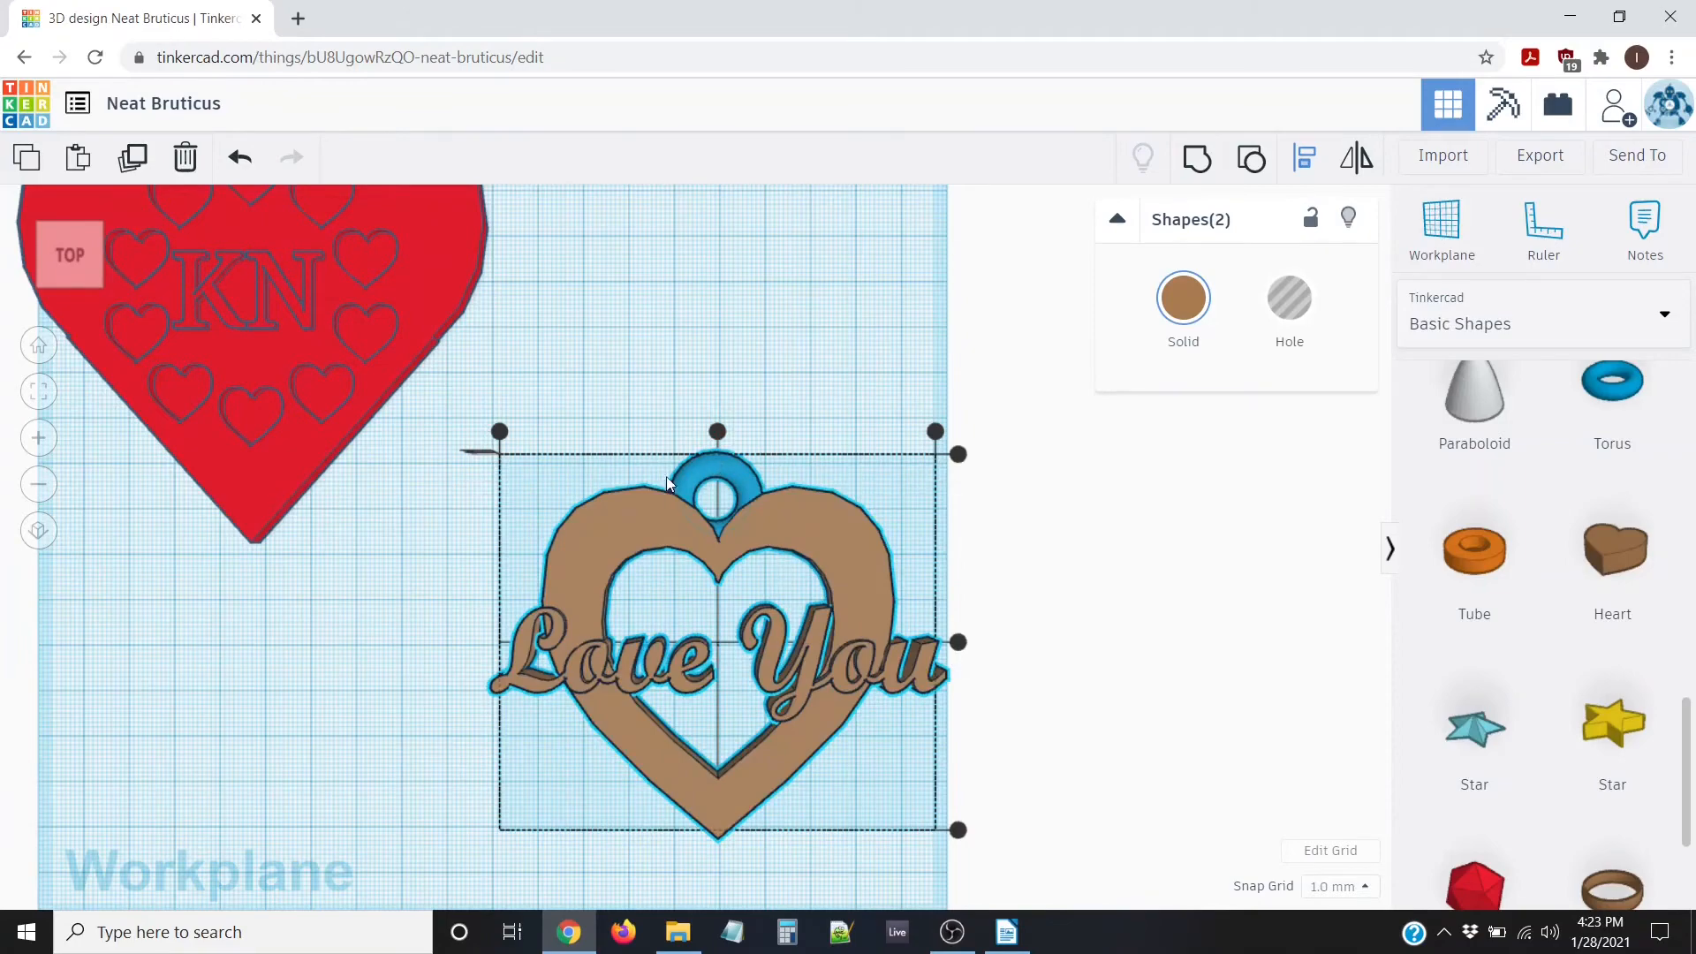
{"action": "left_click", "coordinate": [717, 431]}
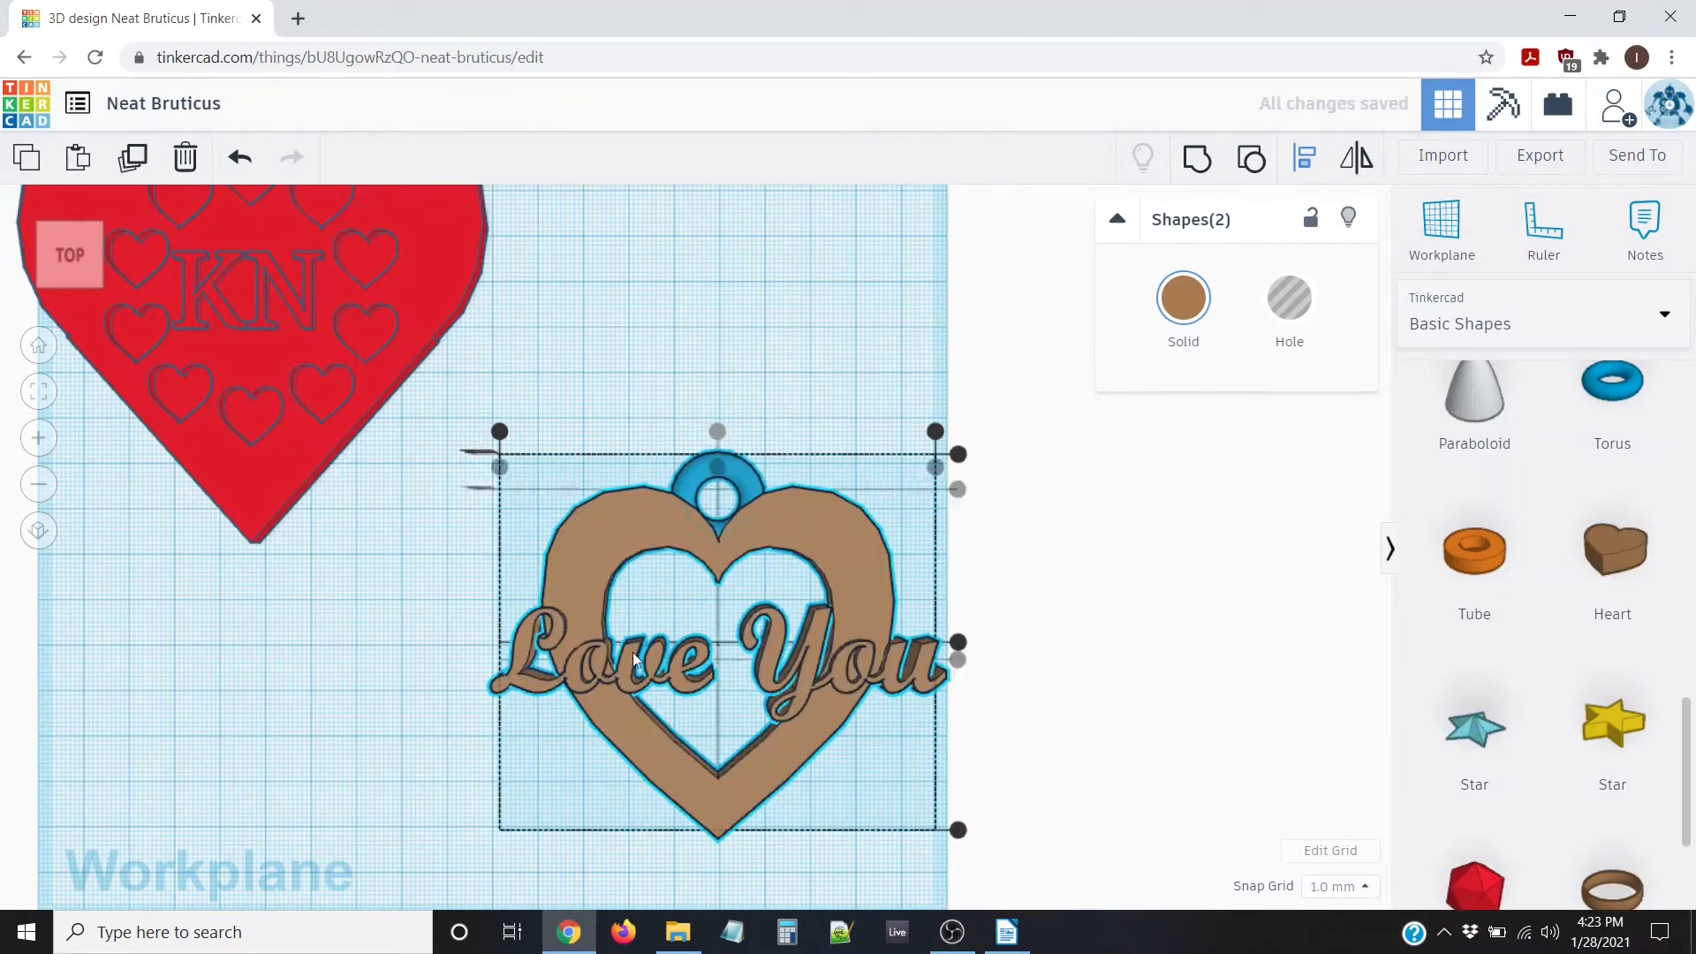
{"action": "scroll", "coordinate": [686, 532], "scroll_direction": "up", "scroll_amount": 4}
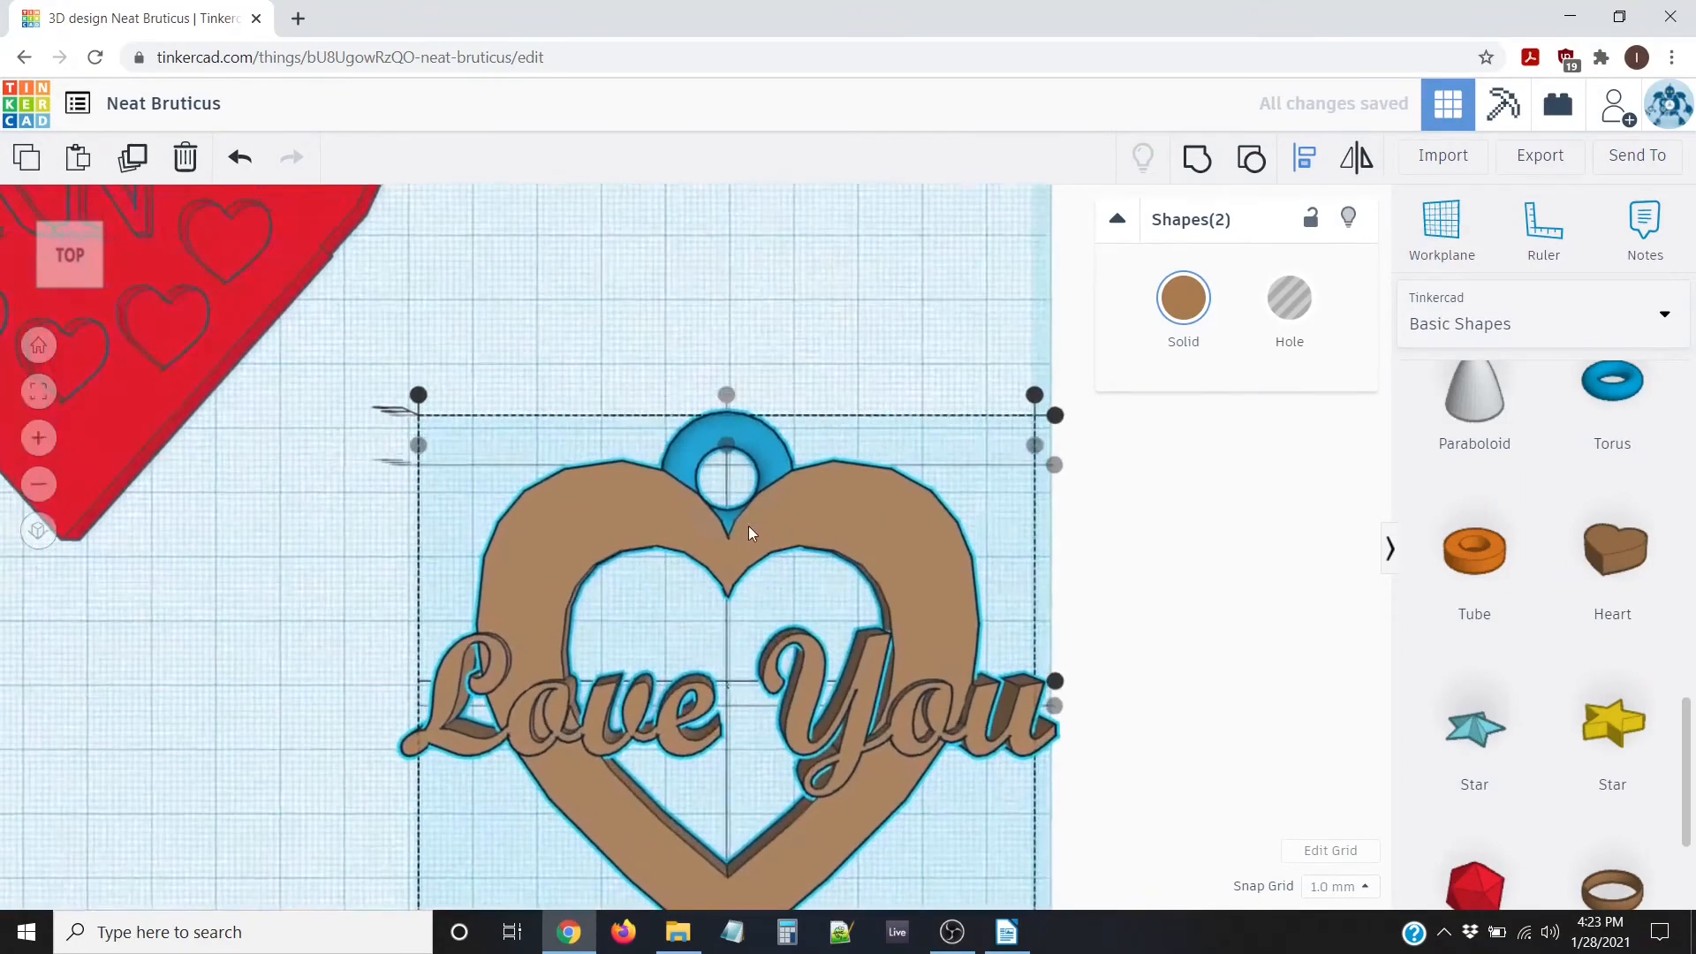
{"action": "left_click", "coordinate": [738, 341]}
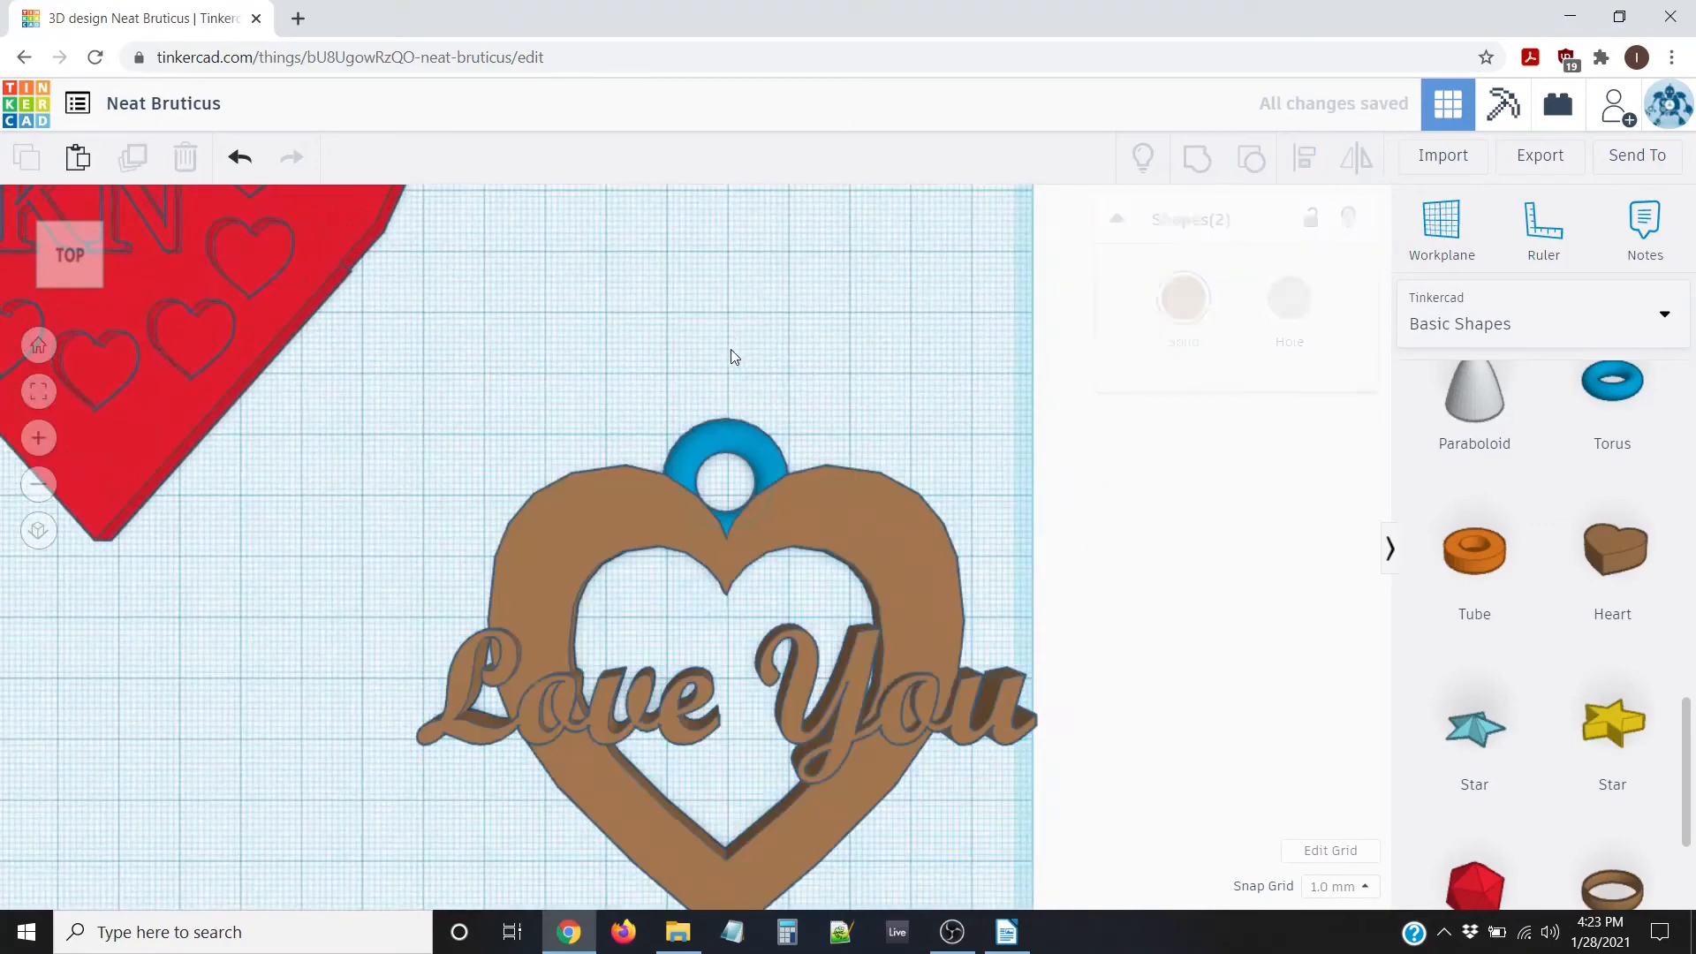
{"action": "left_click", "coordinate": [713, 429]}
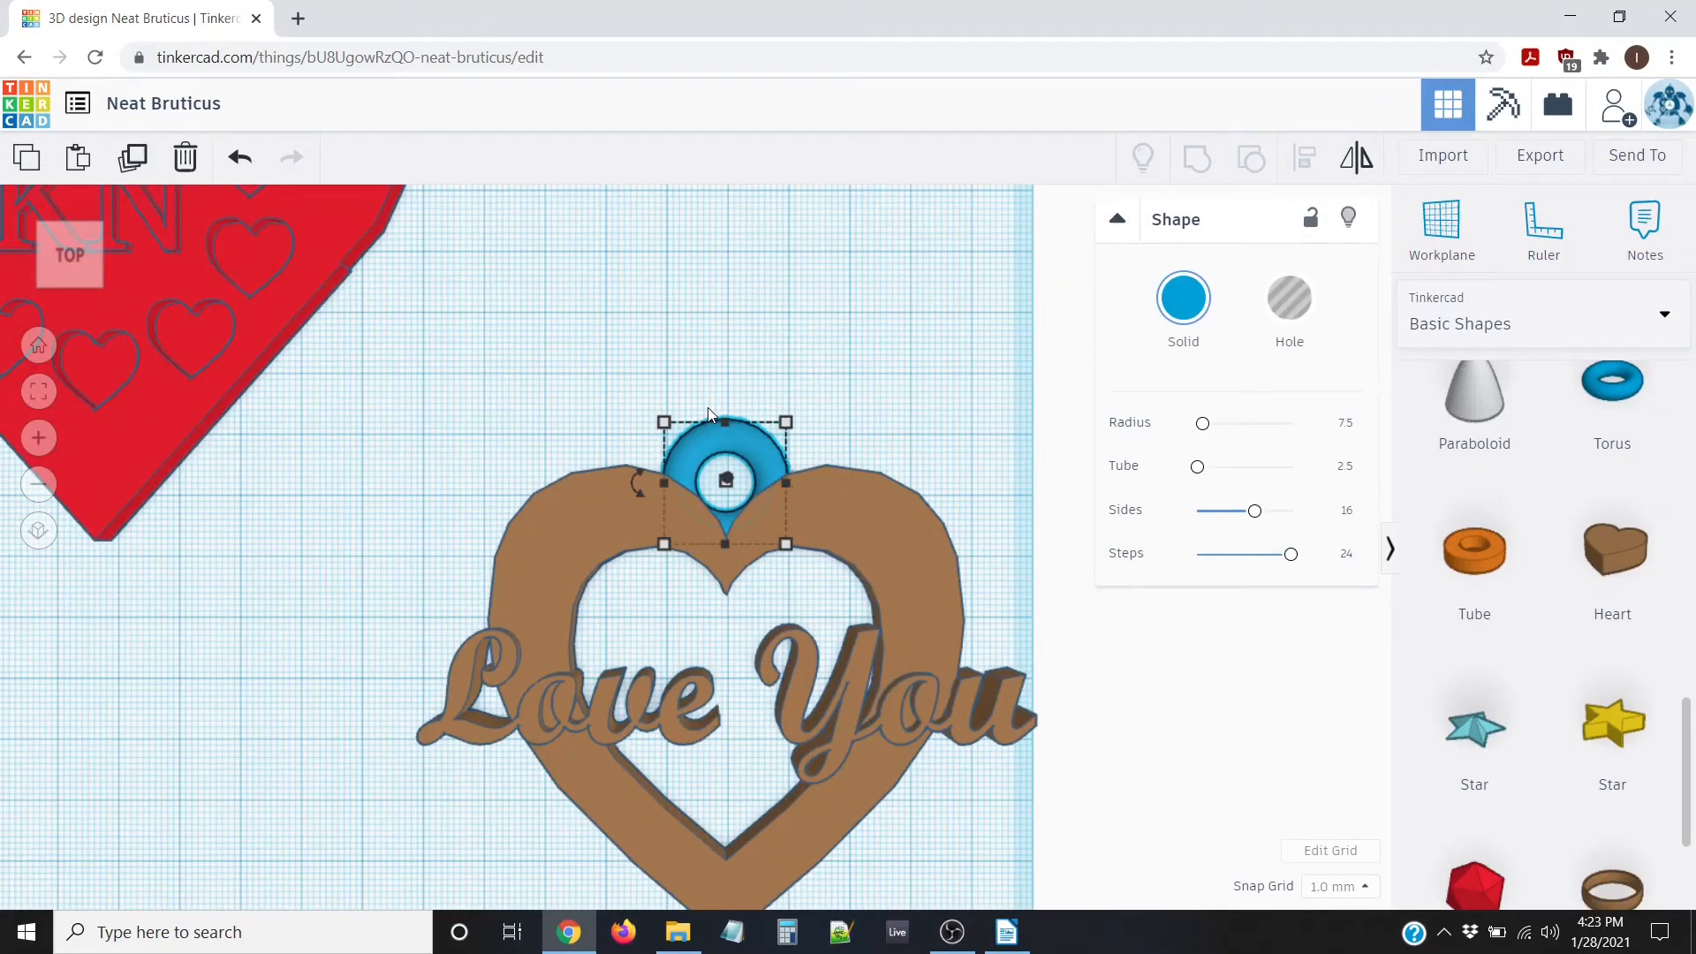
Nudge the torus down once more and resize it to 25 mm height and 25 mm width
{"action": "key", "text": "Down"}
{"action": "key", "text": "Down"}
{"action": "key", "text": "Down"}
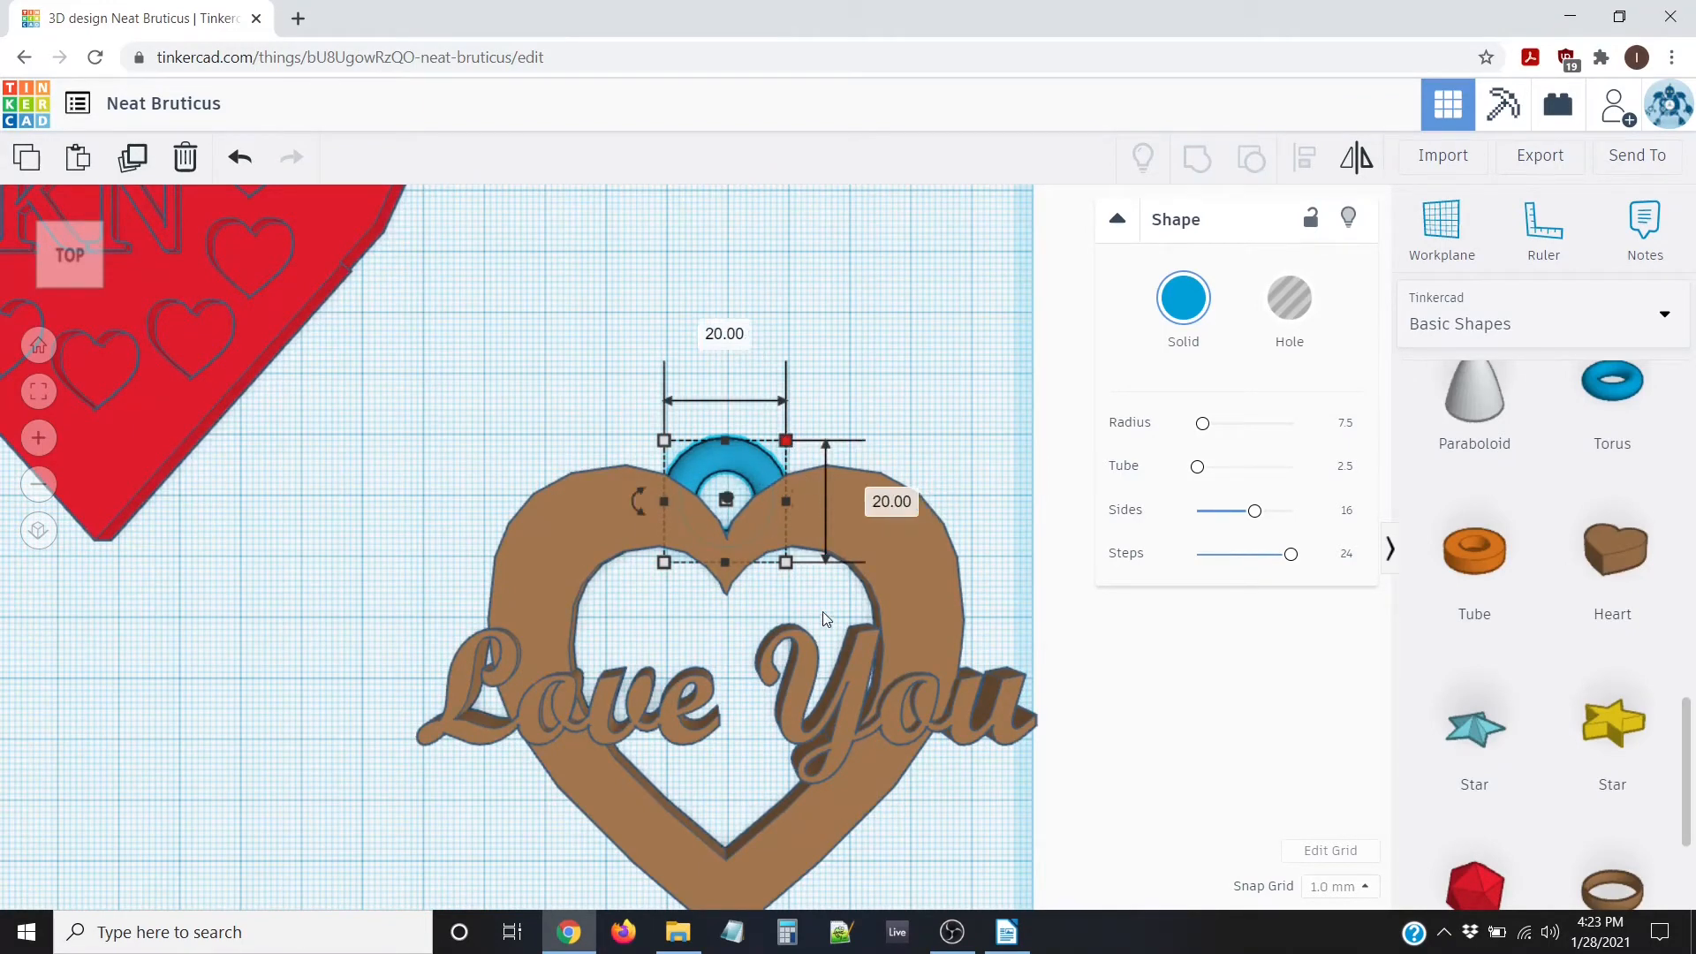
{"action": "left_click", "coordinate": [880, 506]}
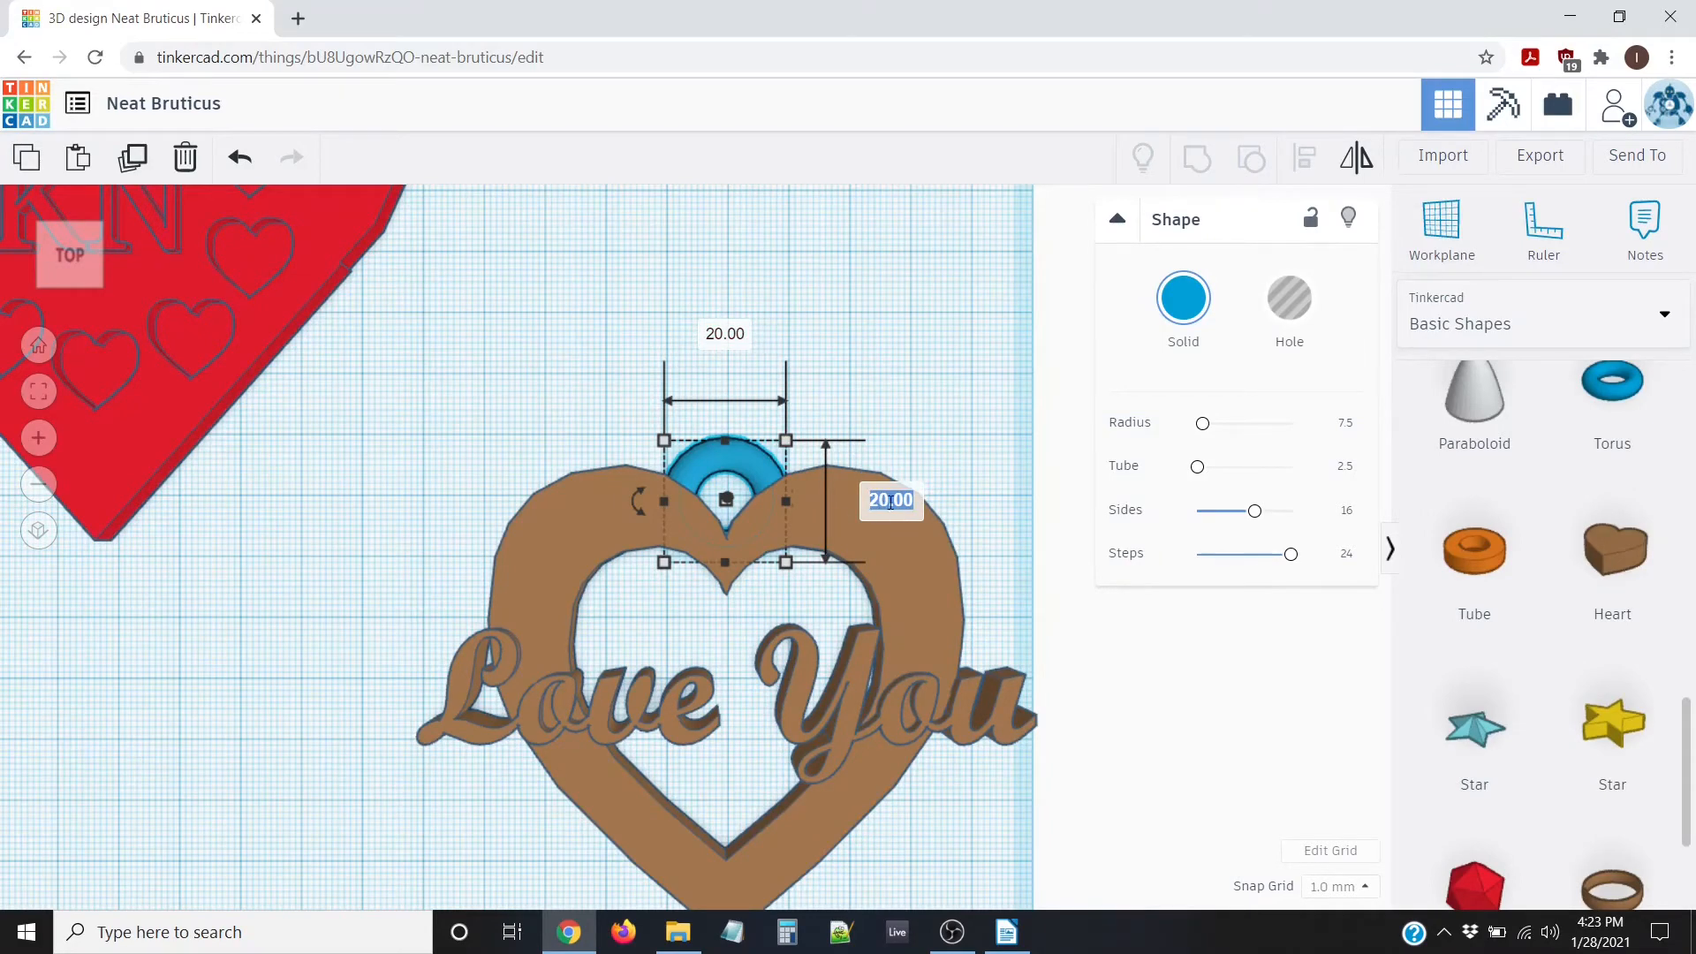
{"action": "type", "text": "25"}
{"action": "key", "text": "Tab"}
{"action": "type", "text": "25"}
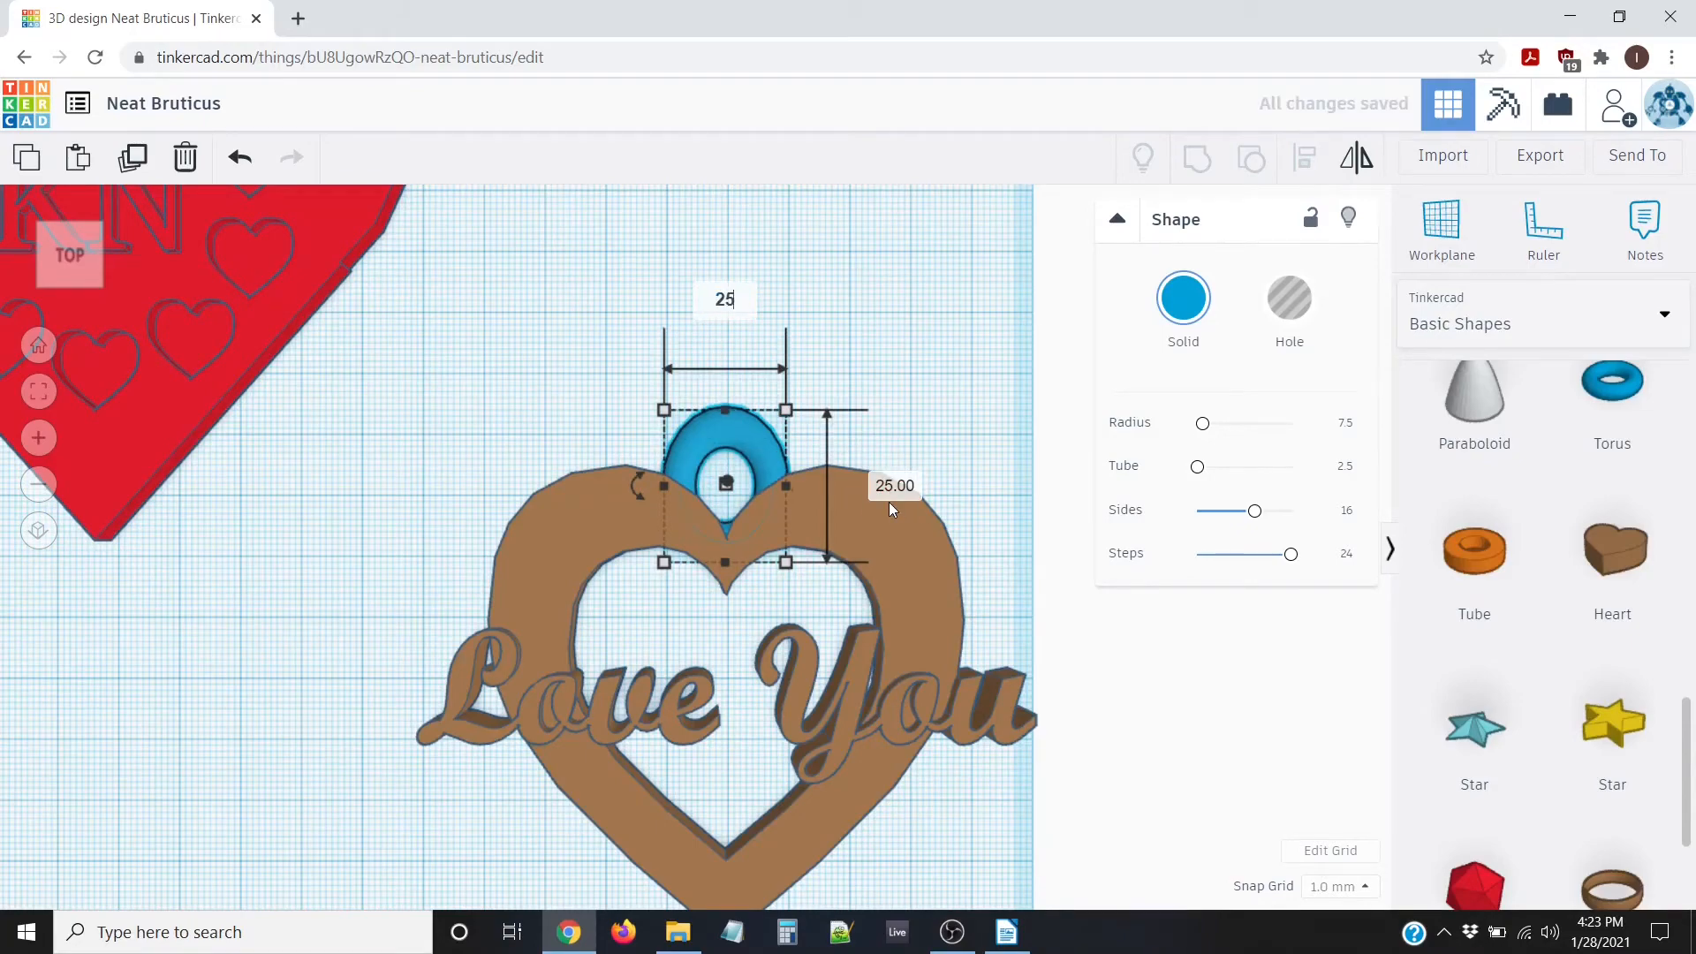
{"action": "key", "text": "Return"}
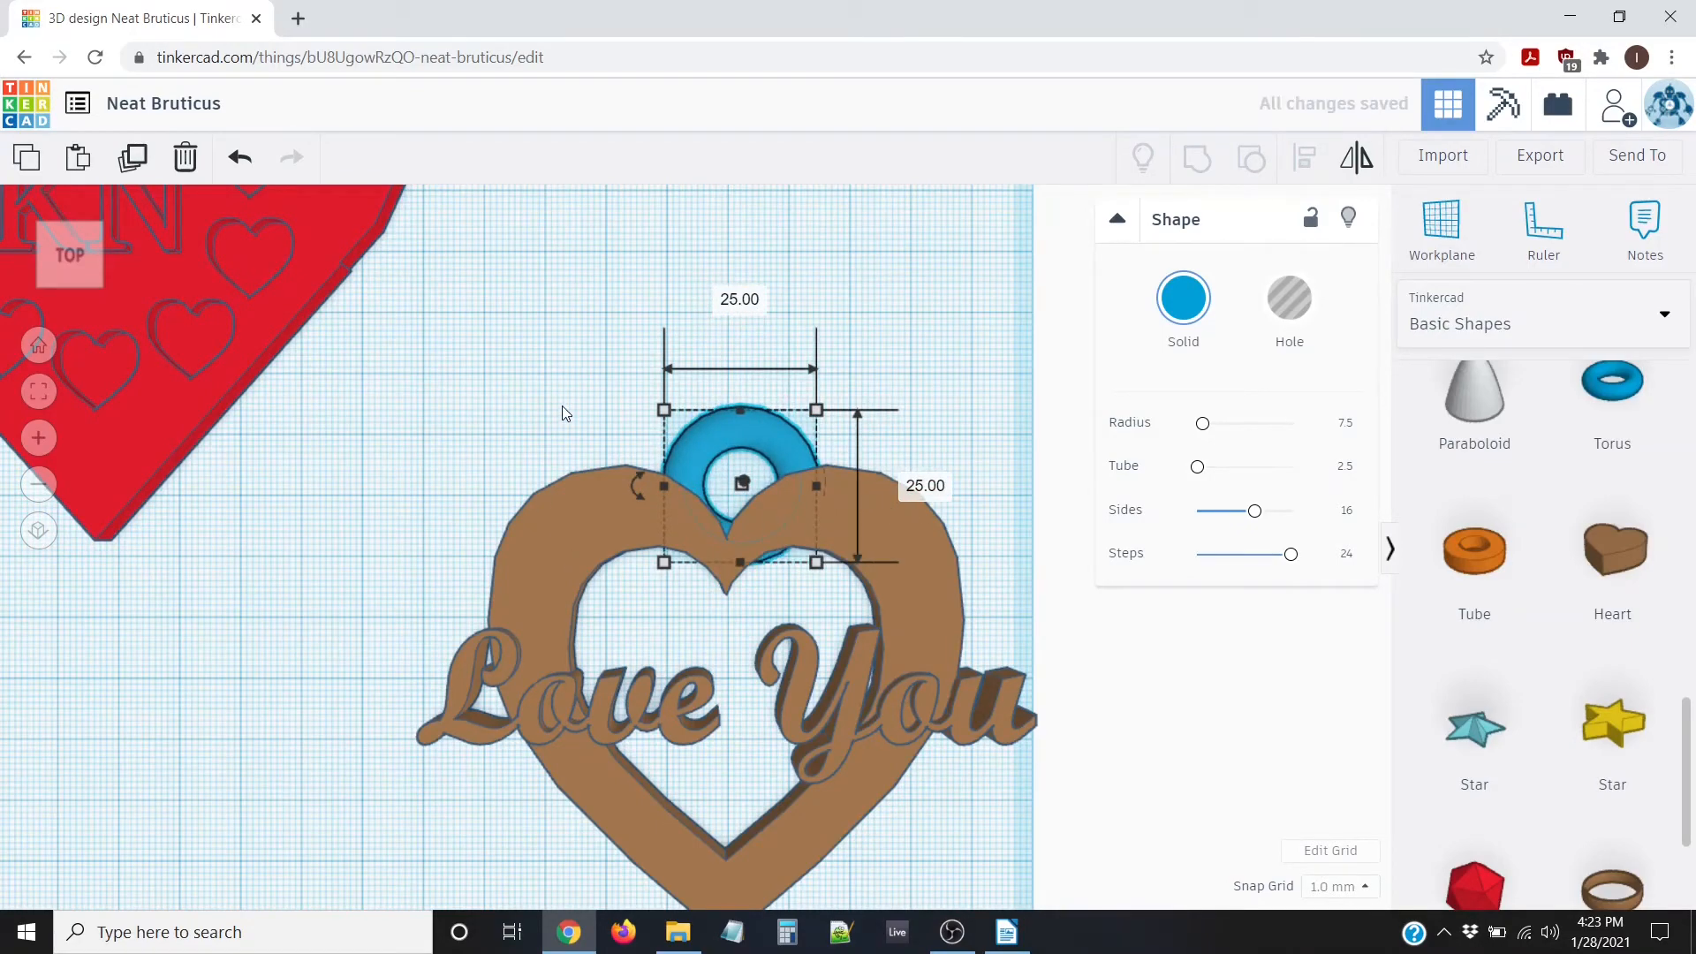
{"action": "left_click", "coordinate": [561, 408]}
{"action": "scroll", "coordinate": [560, 406], "scroll_direction": "down", "scroll_amount": 5}
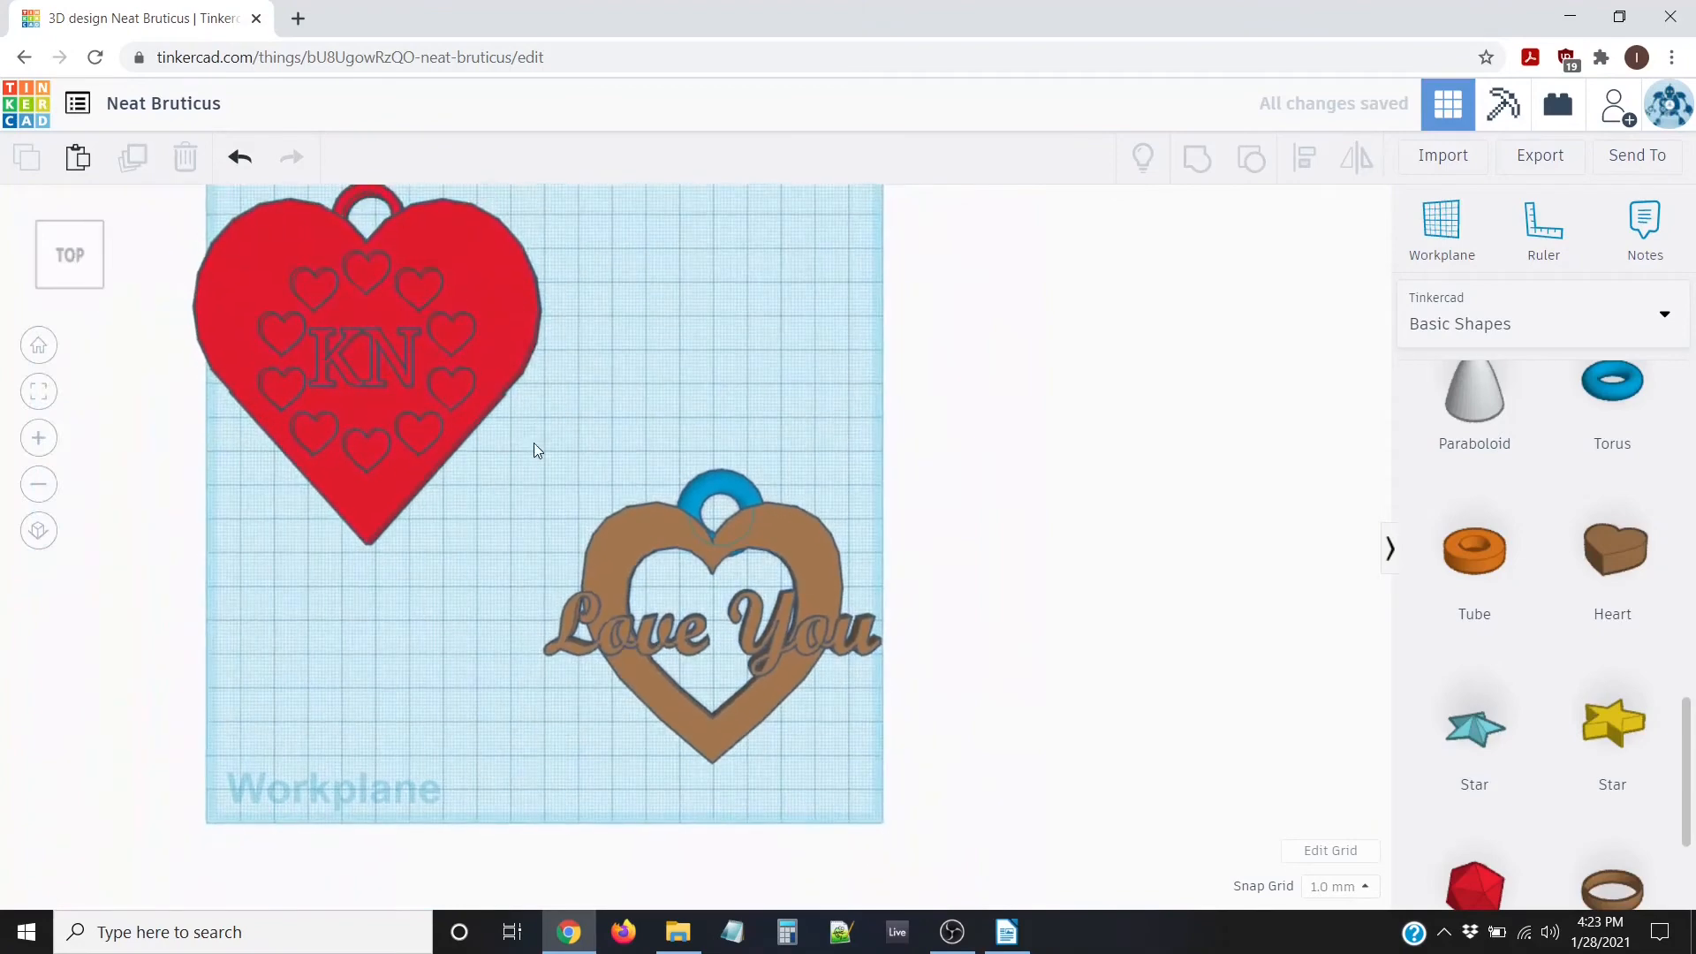
Select the brown heart and torus together and centre-align the torus on the heart
{"action": "mouse_move", "coordinate": [533, 443]}
{"action": "left_mouse_down"}
{"action": "mouse_move", "coordinate": [878, 730]}
{"action": "mouse_move", "coordinate": [893, 783]}
{"action": "left_mouse_up"}
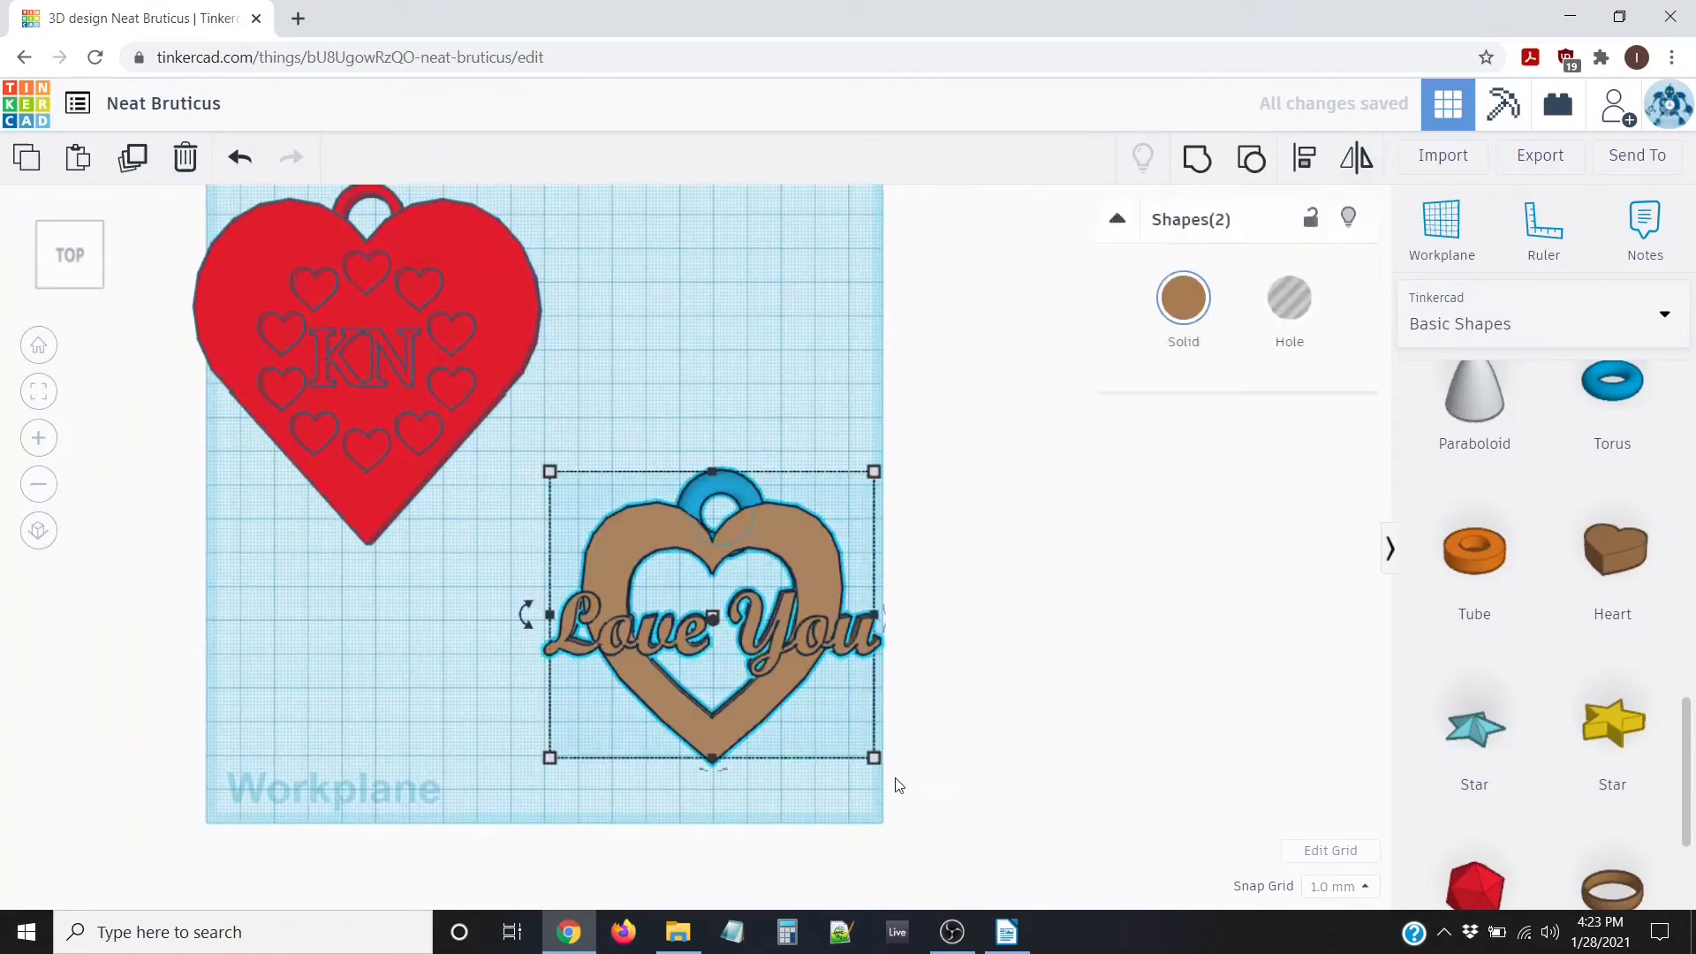
{"action": "left_click", "coordinate": [1309, 166]}
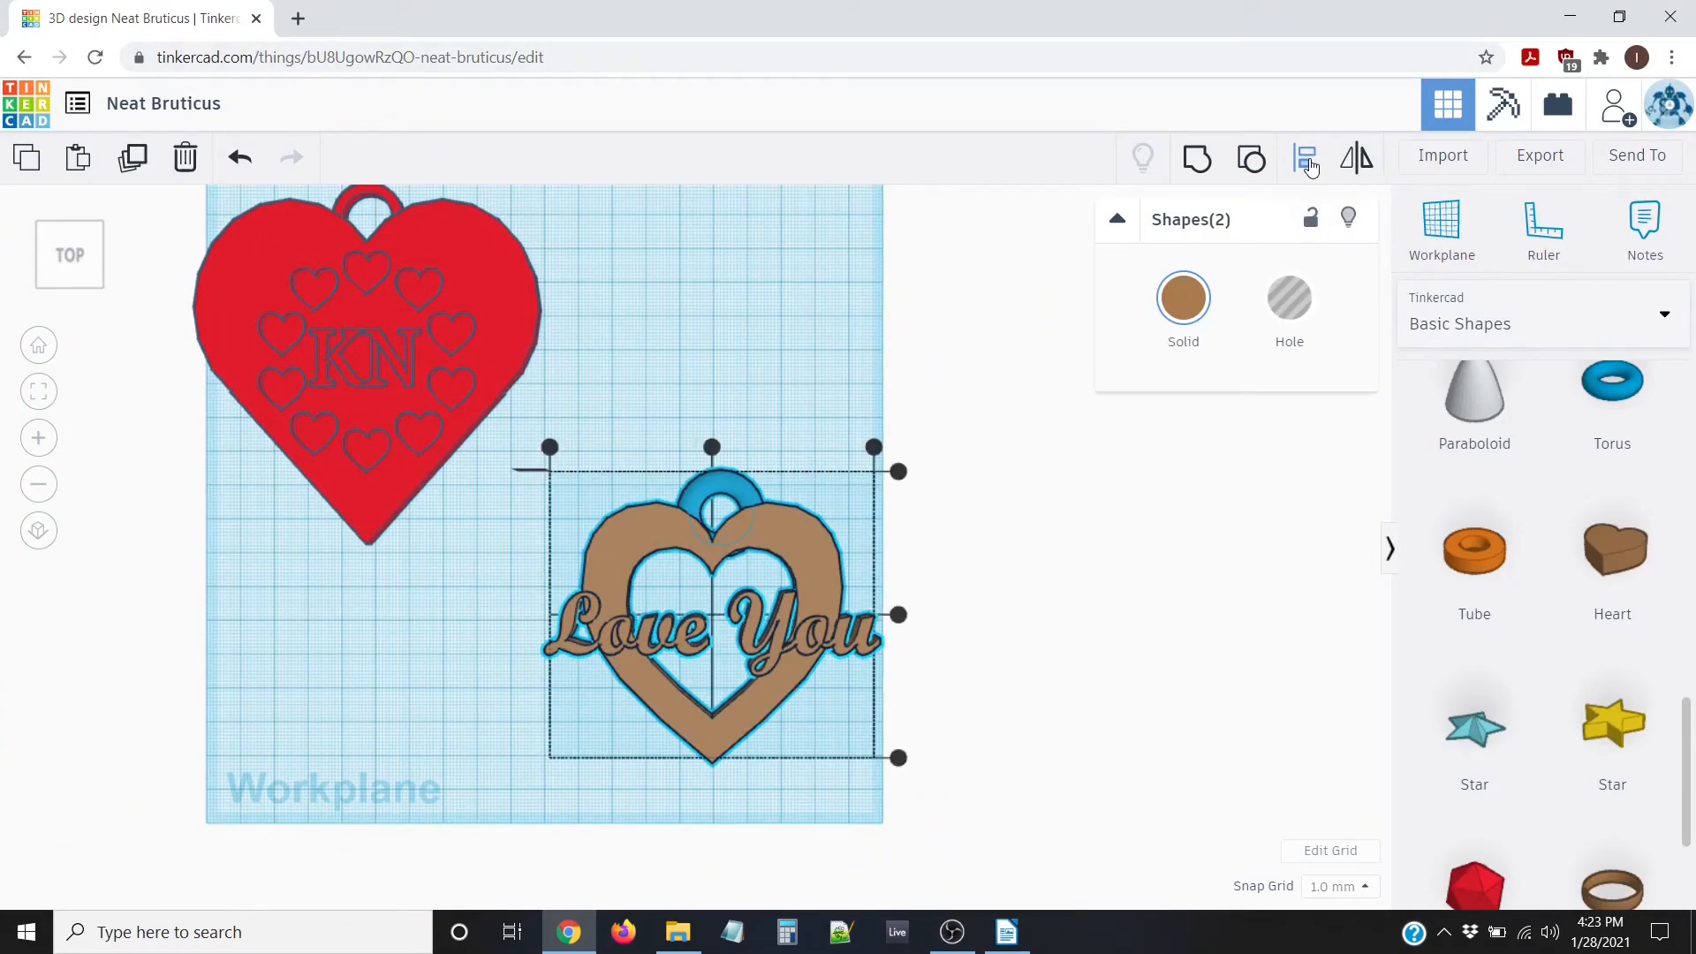
{"action": "left_click", "coordinate": [712, 448]}
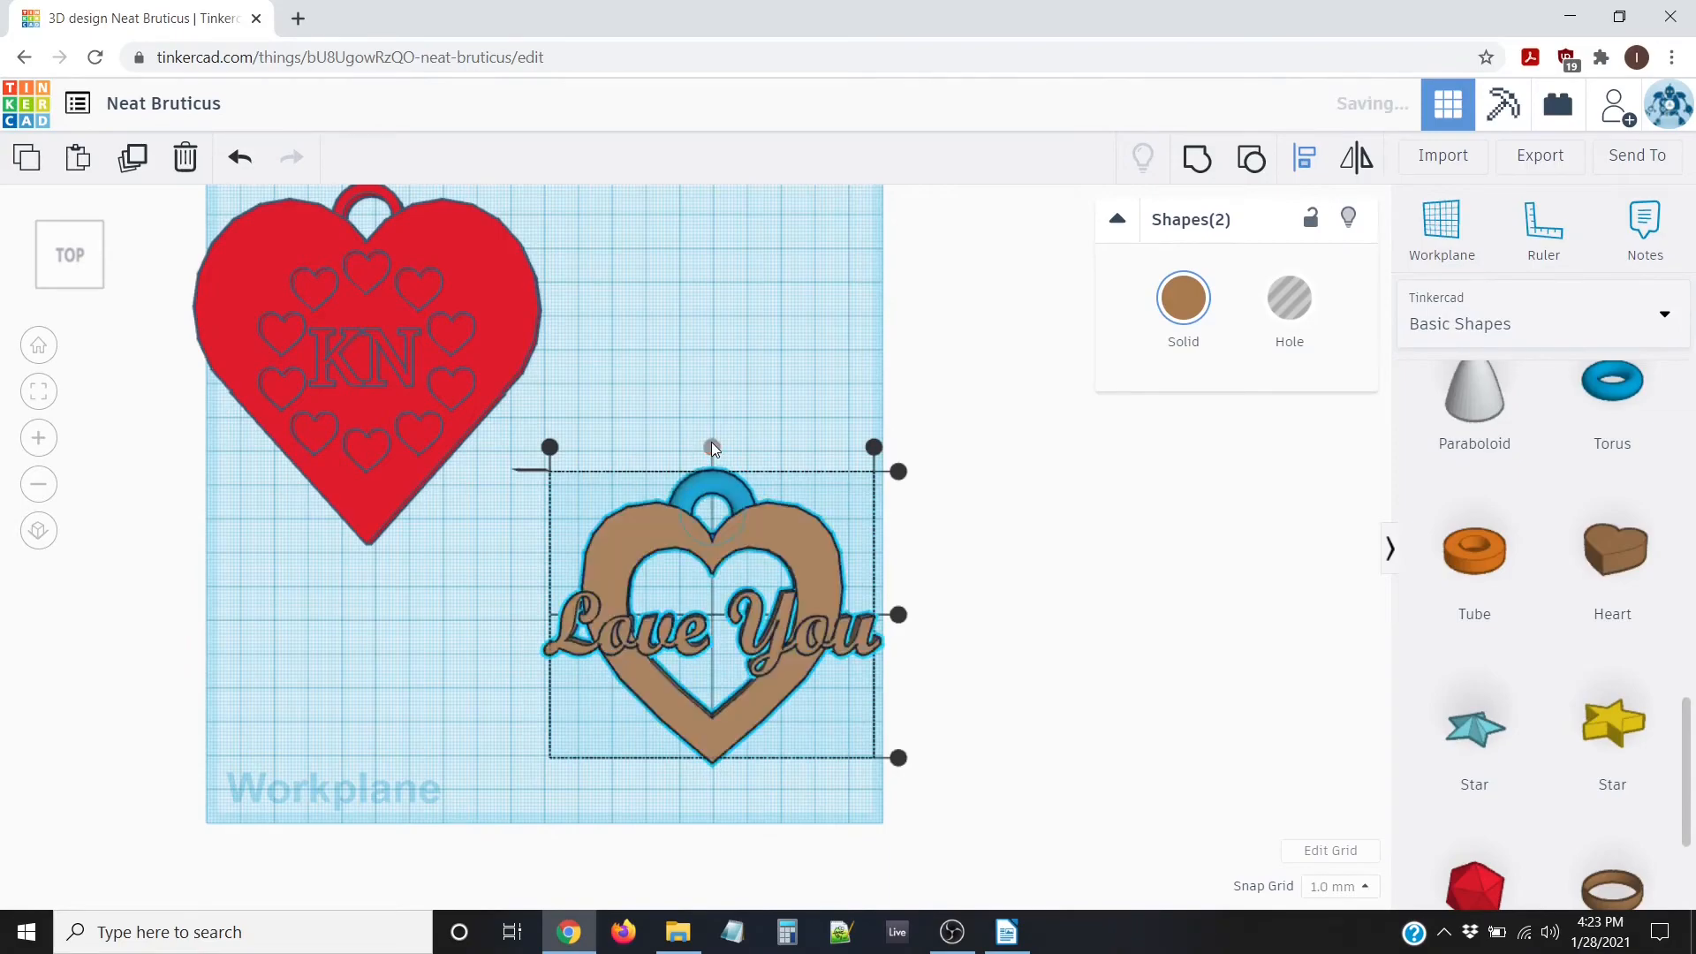
{"action": "left_click", "coordinate": [760, 501]}
Orbit and zoom the view until the red heart plate and Love You pendant both show
{"action": "scroll", "coordinate": [703, 489], "scroll_direction": "up", "scroll_amount": 3}
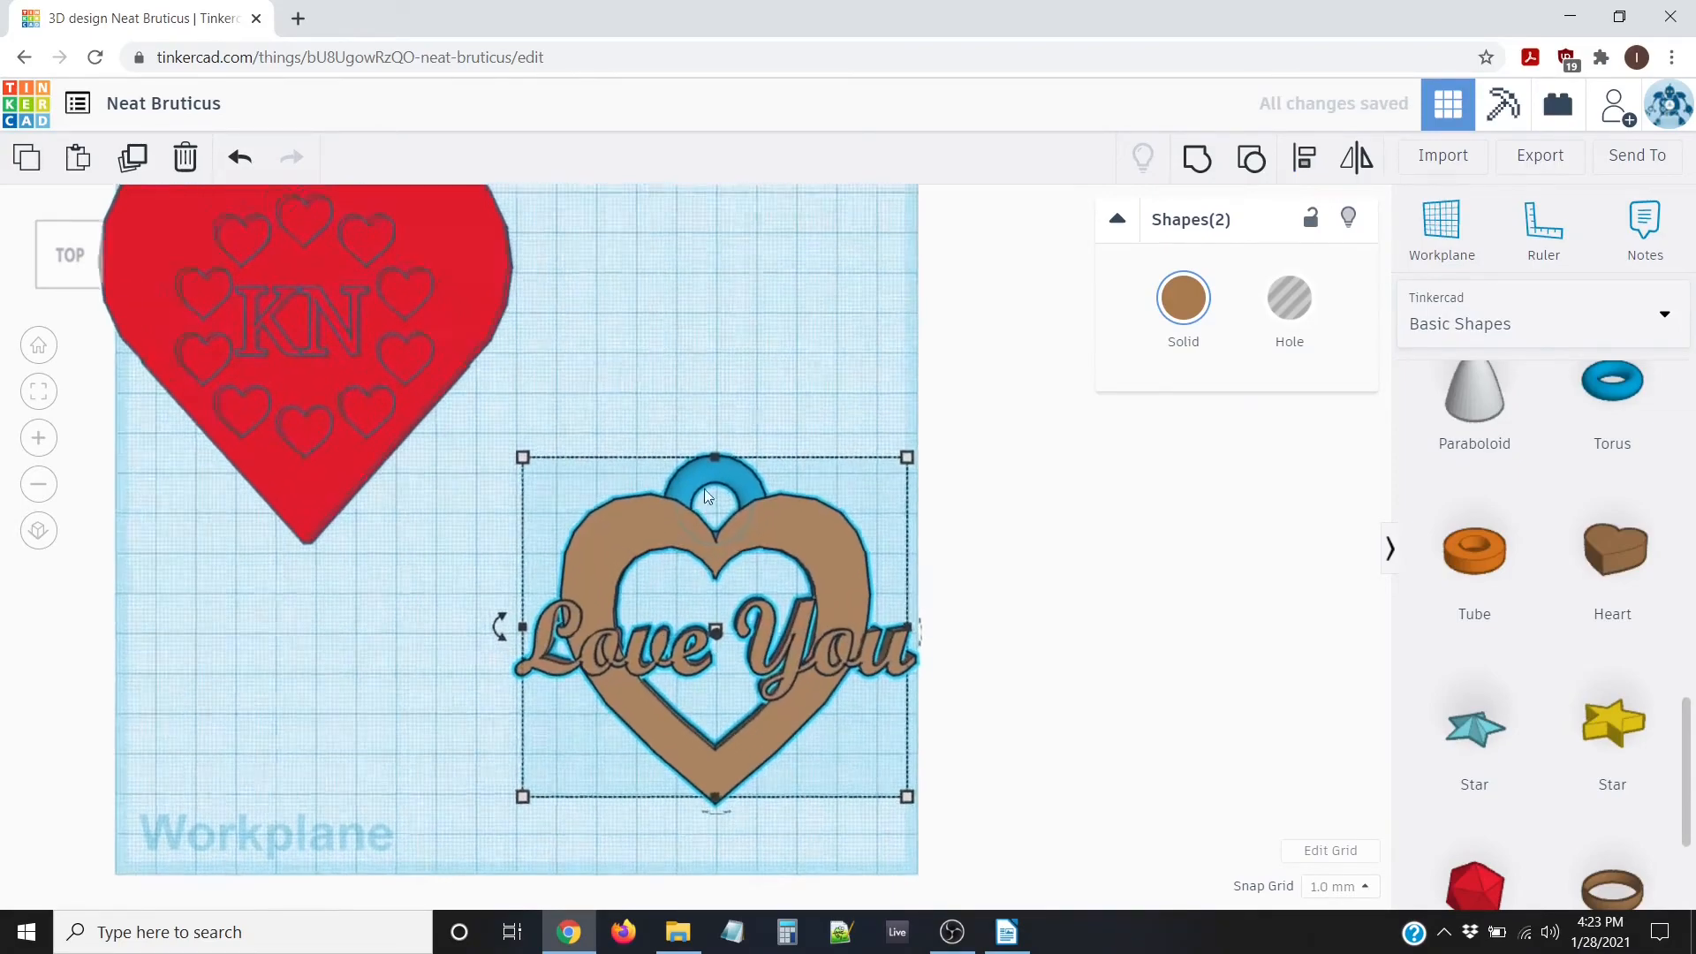
{"action": "right_click_drag", "start_coordinate": [854, 507], "coordinate": [729, 647]}
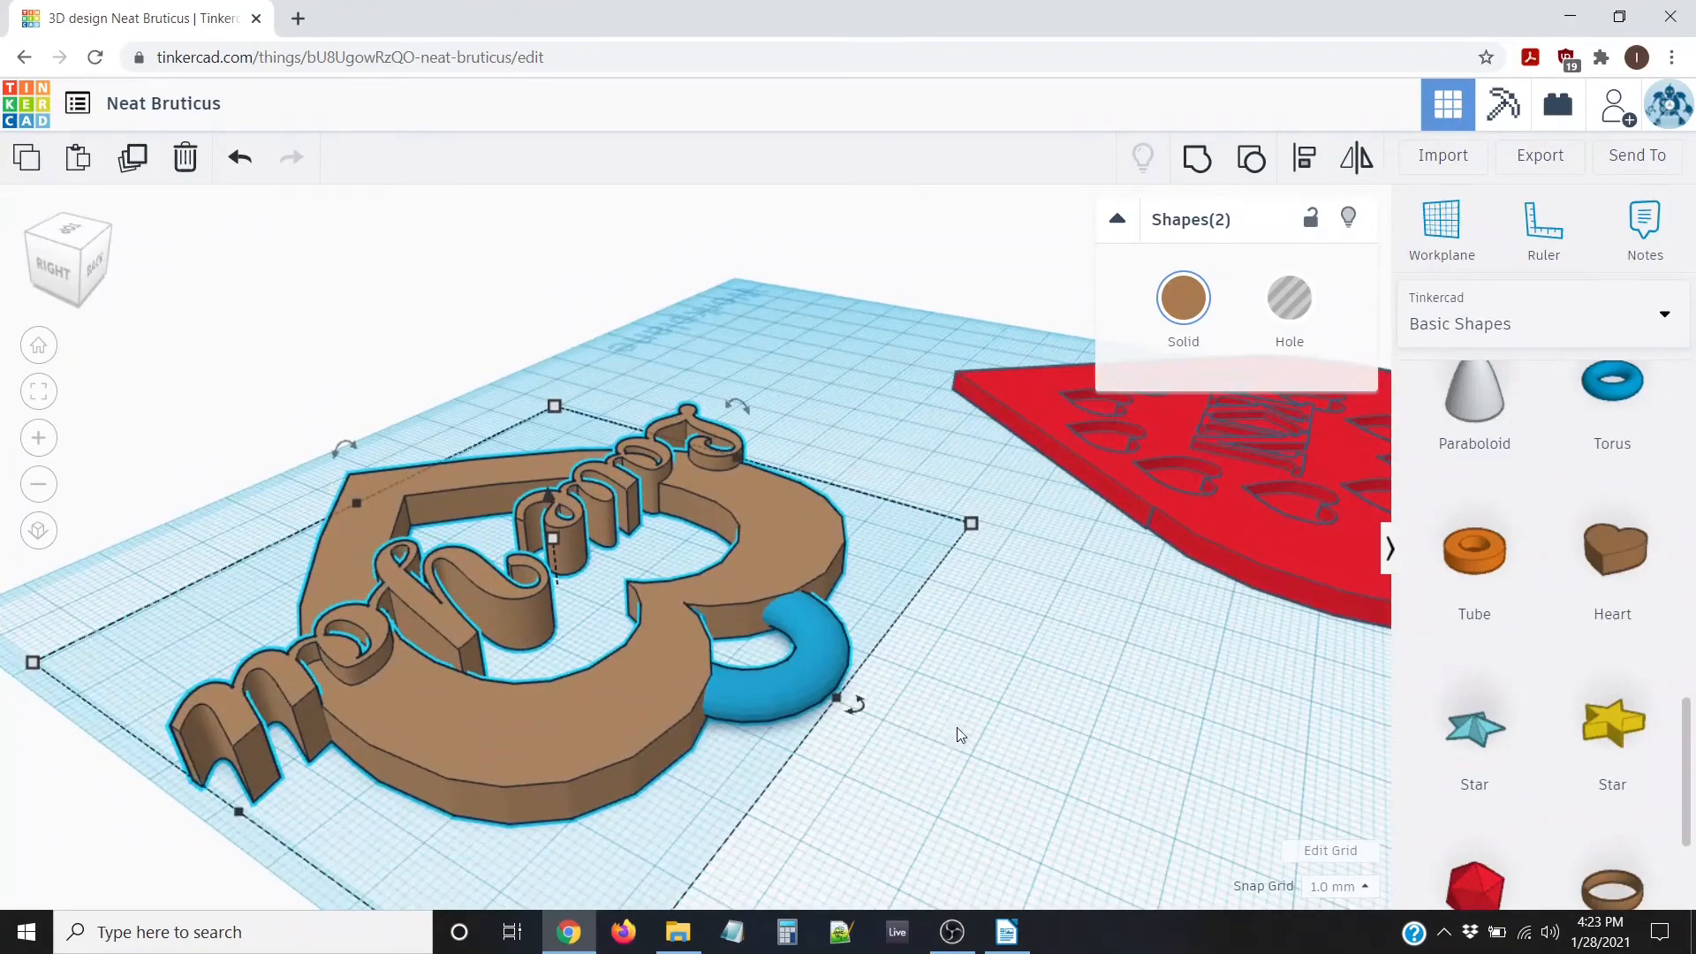
{"action": "right_click_drag", "start_coordinate": [998, 736], "coordinate": [622, 439]}
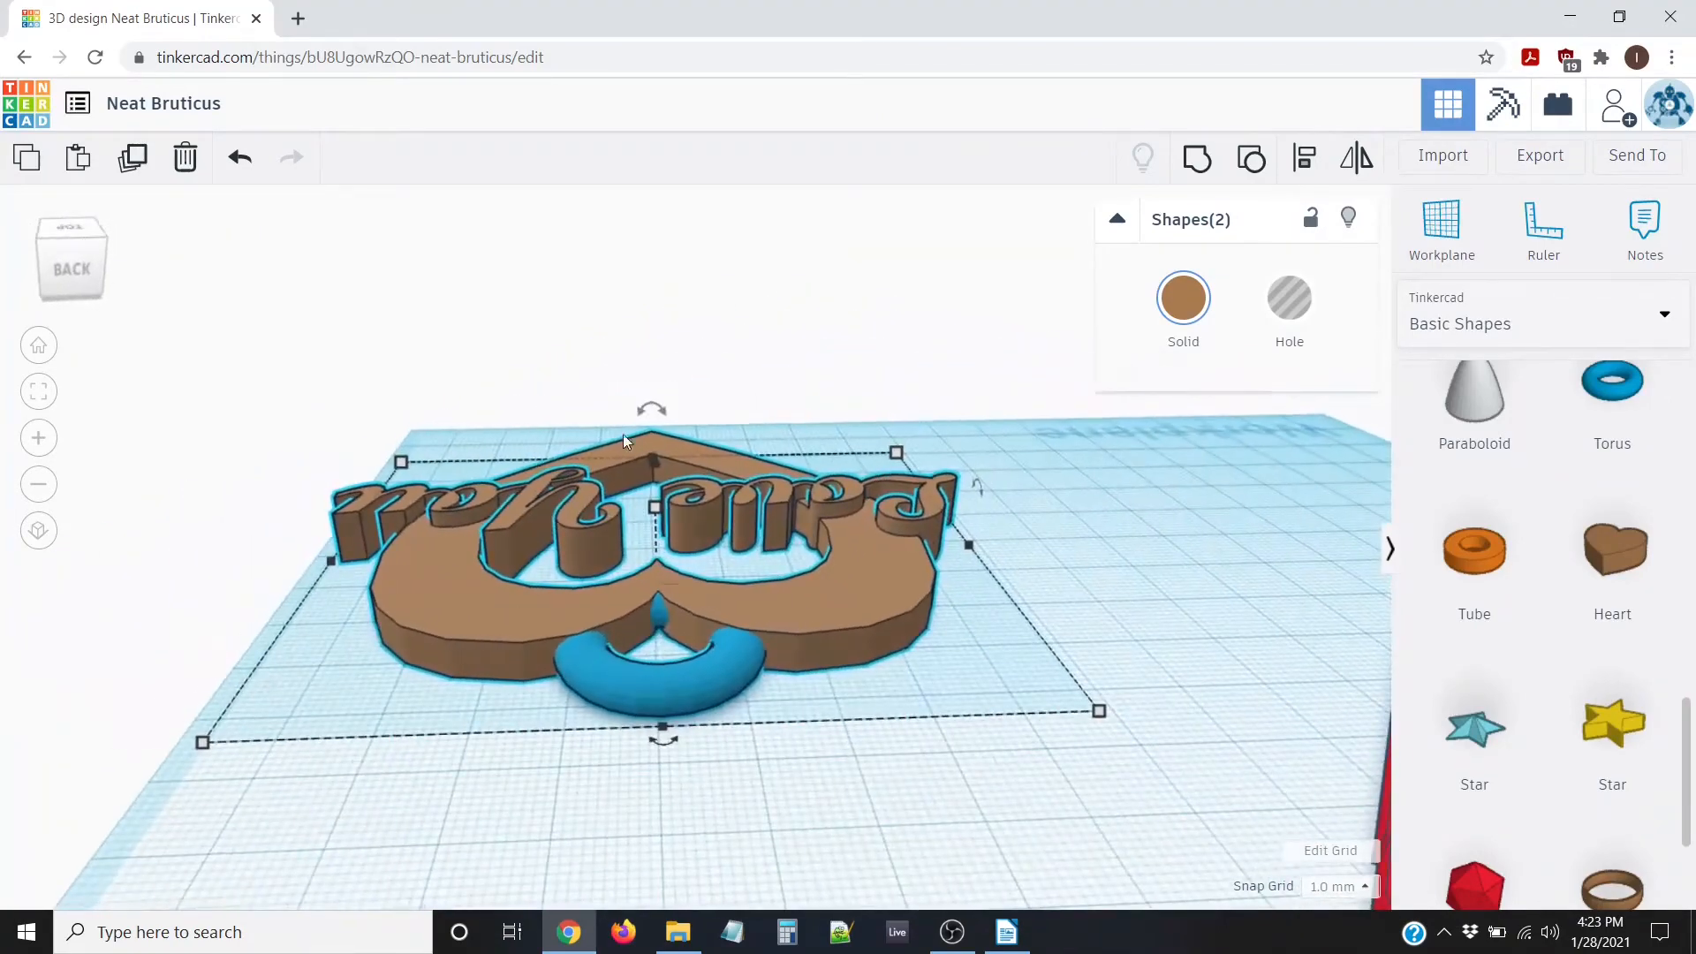
{"action": "right_click_drag", "start_coordinate": [449, 510], "coordinate": [351, 513]}
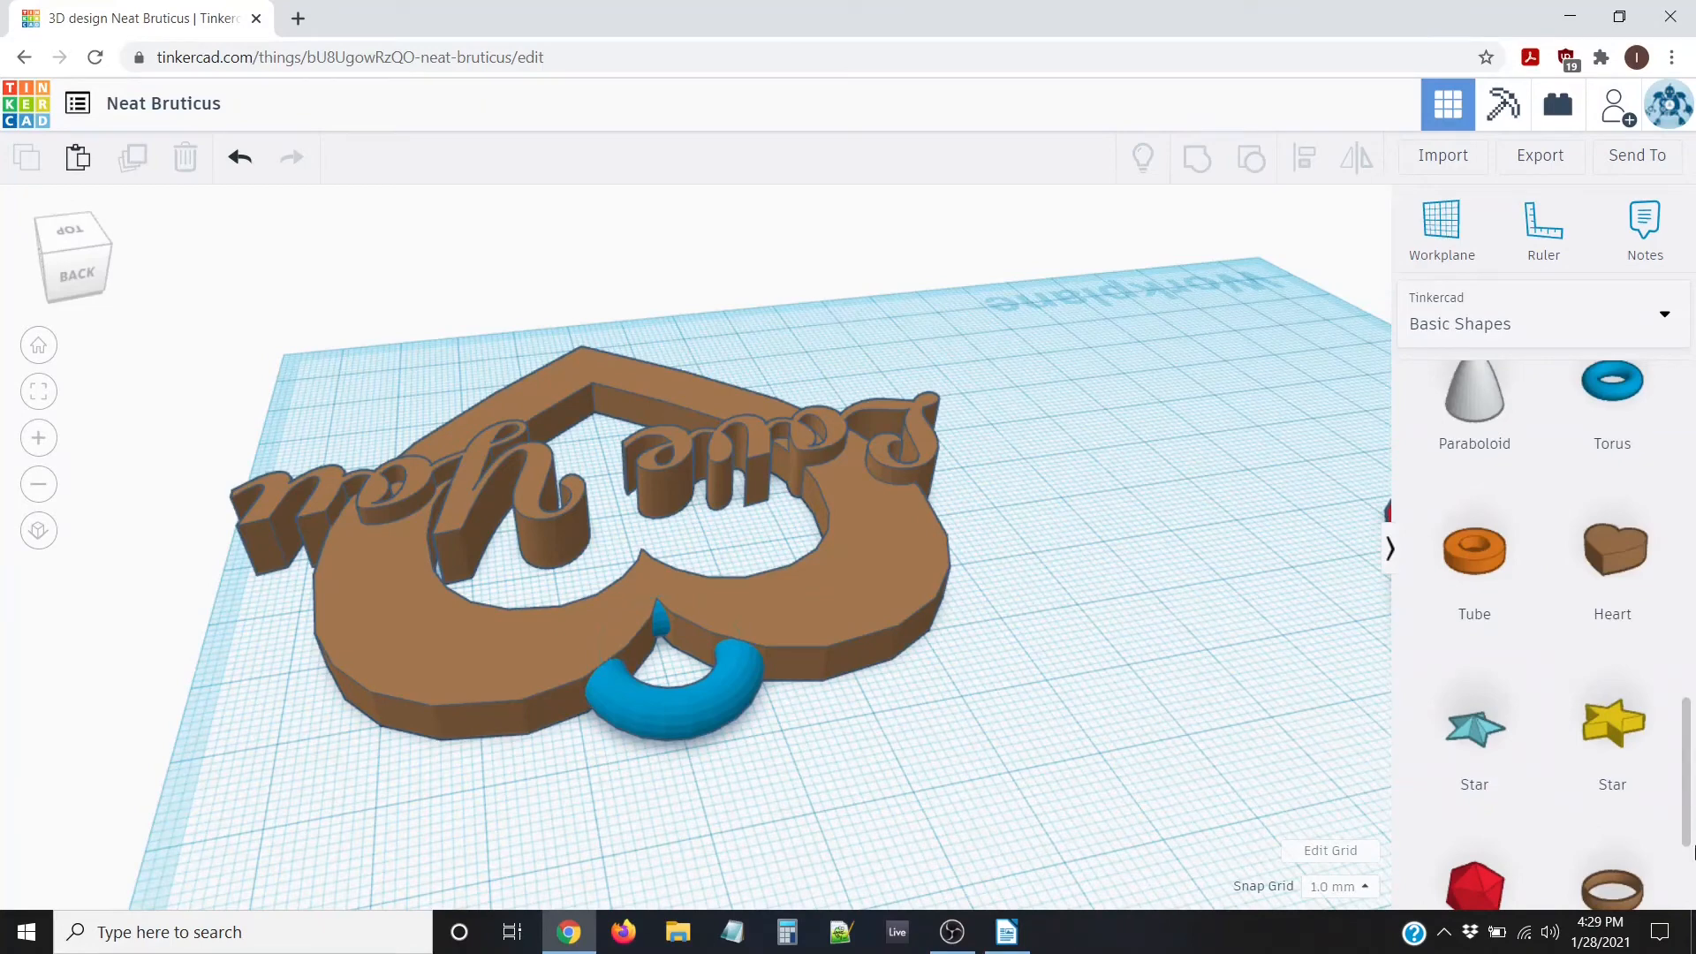
{"action": "scroll", "coordinate": [1646, 852], "scroll_direction": "down", "scroll_amount": 3}
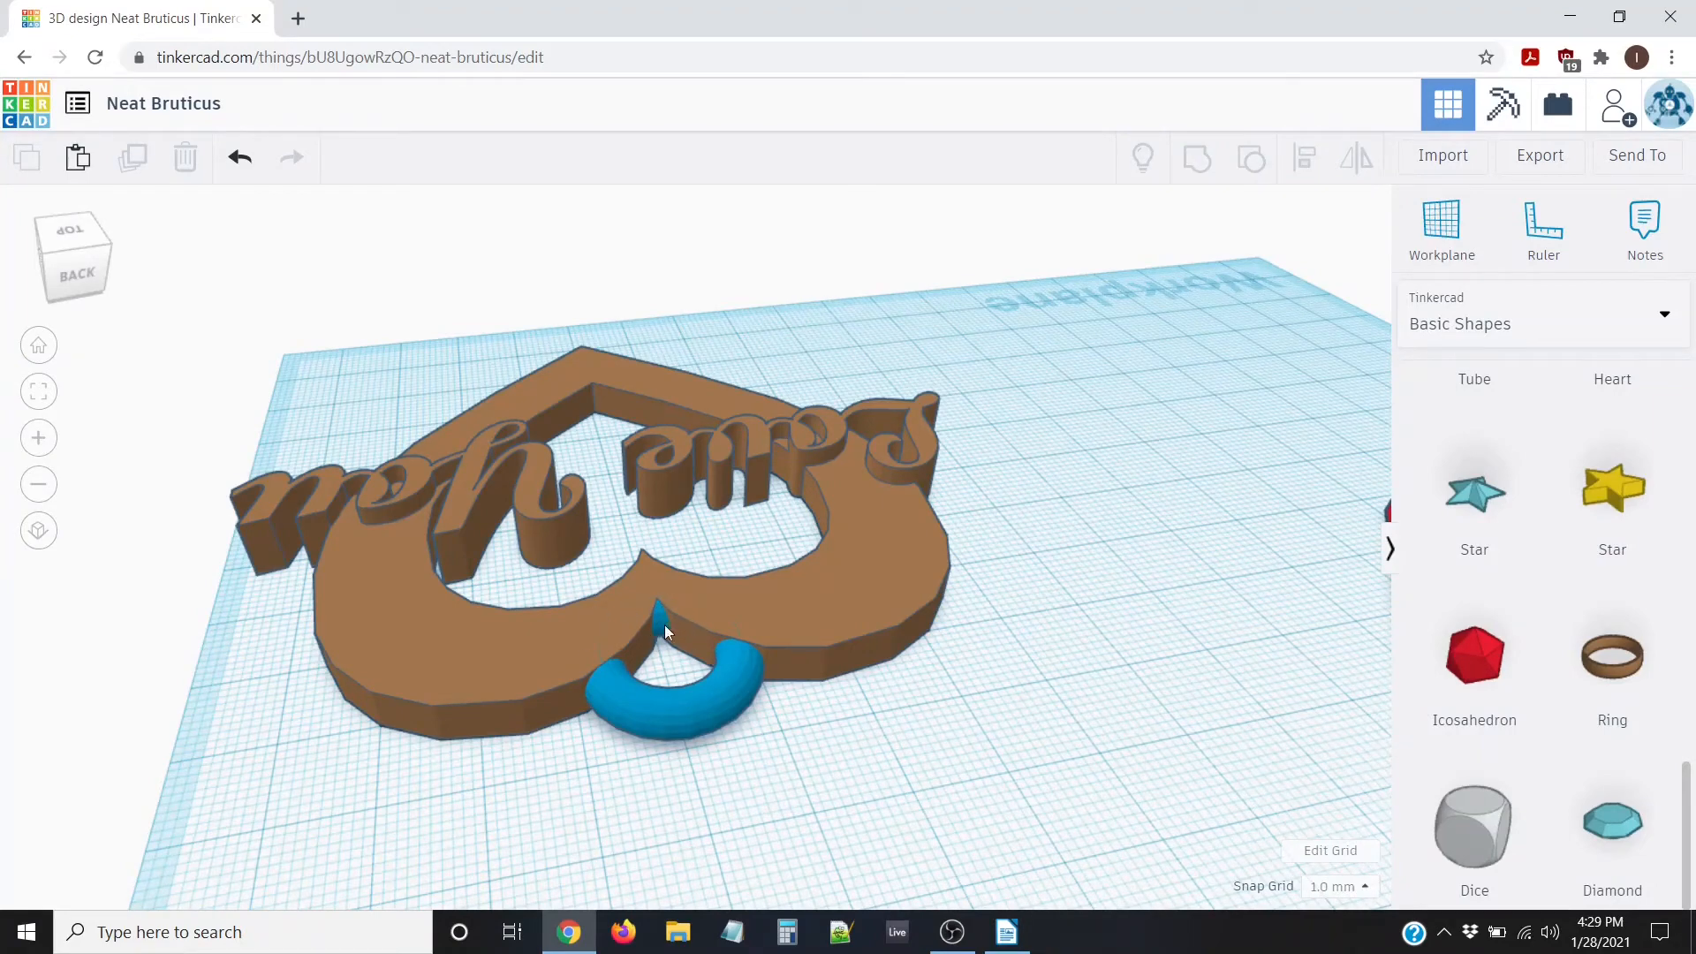
{"action": "scroll", "coordinate": [1543, 629], "scroll_direction": "up", "scroll_amount": 6}
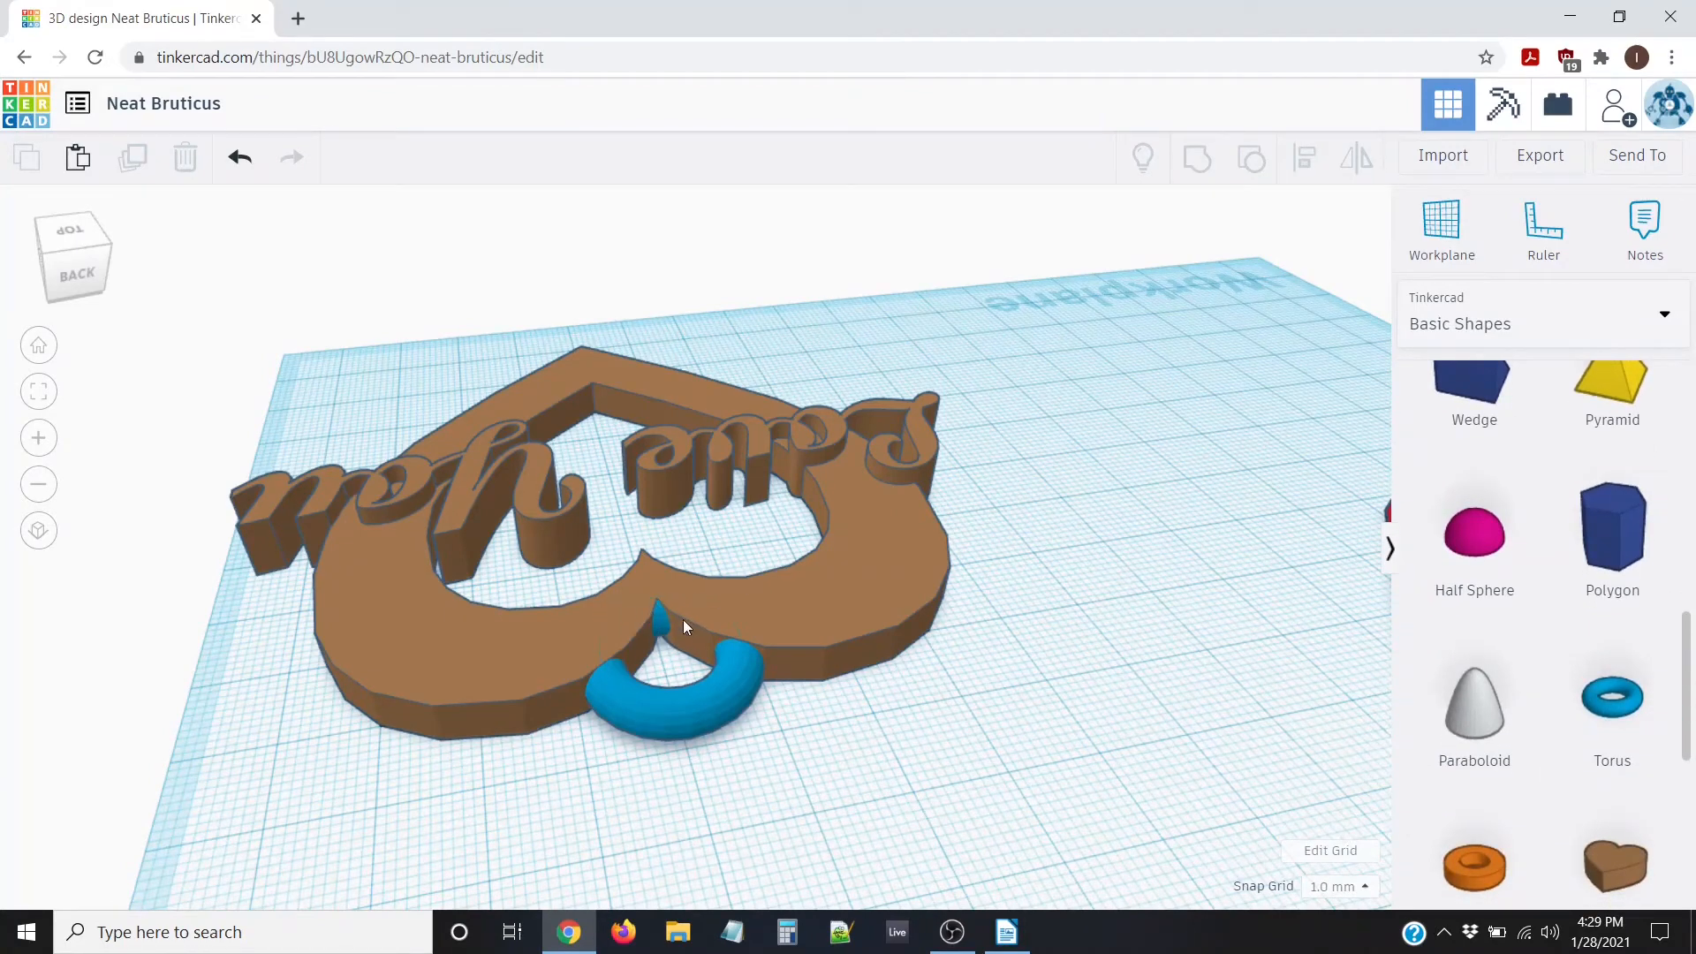
{"action": "right_click_drag", "start_coordinate": [559, 634], "coordinate": [592, 659]}
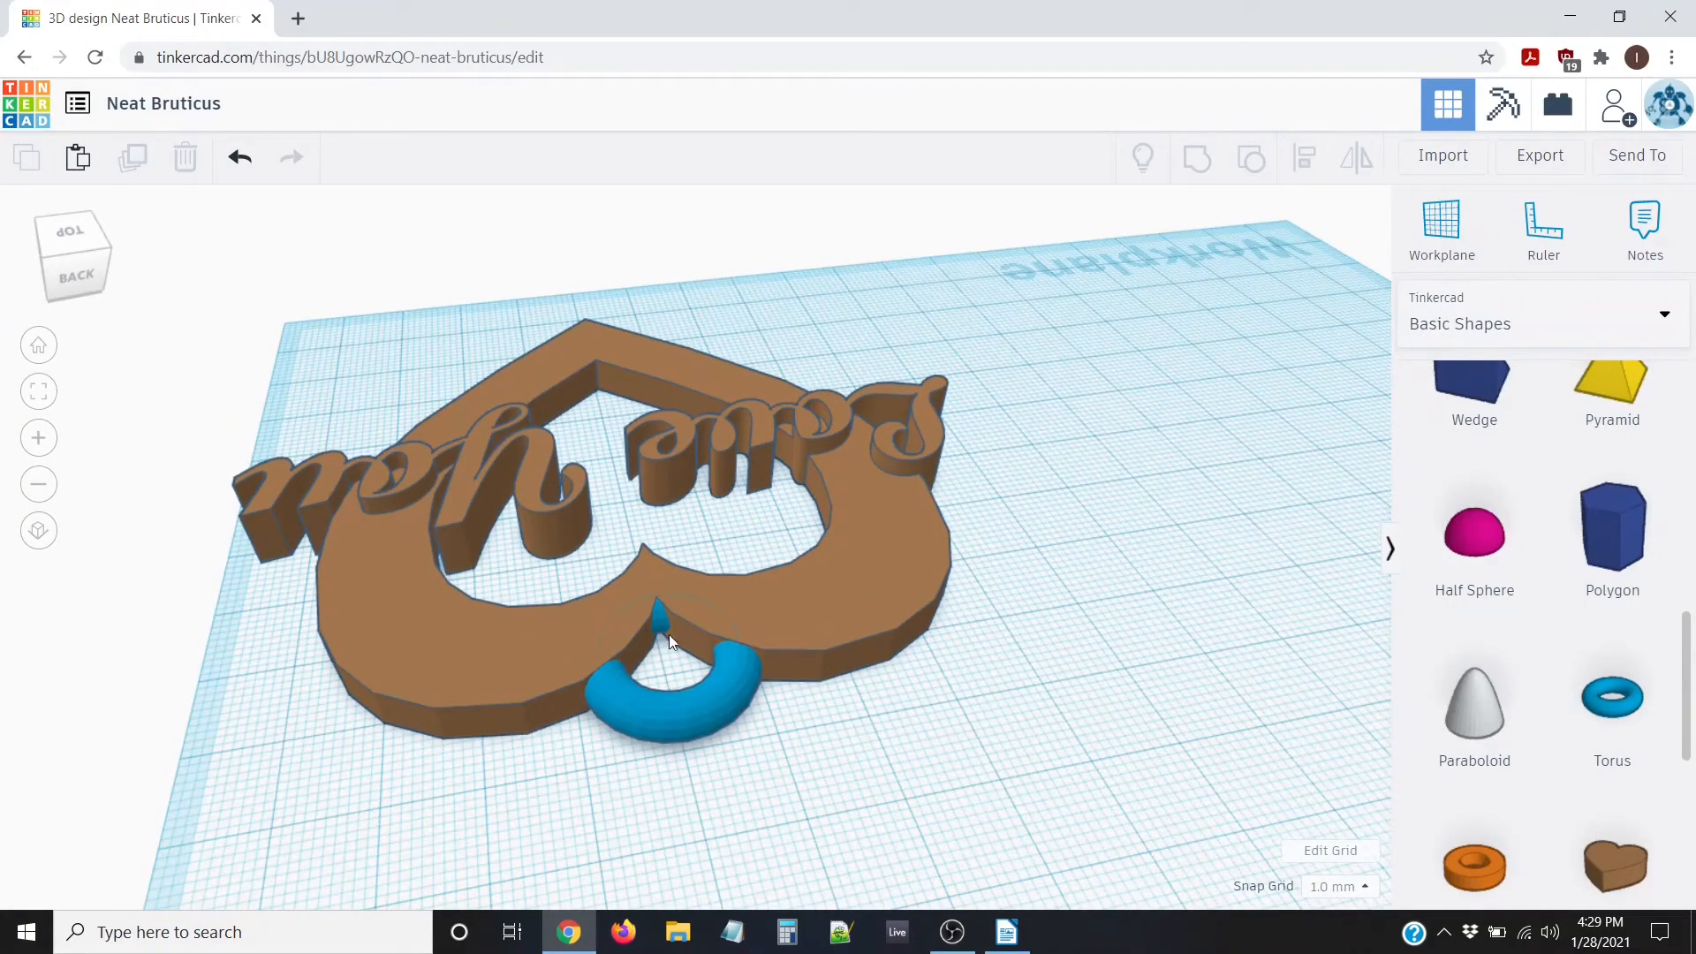
{"action": "scroll", "coordinate": [1585, 733], "scroll_direction": "down", "scroll_amount": 5}
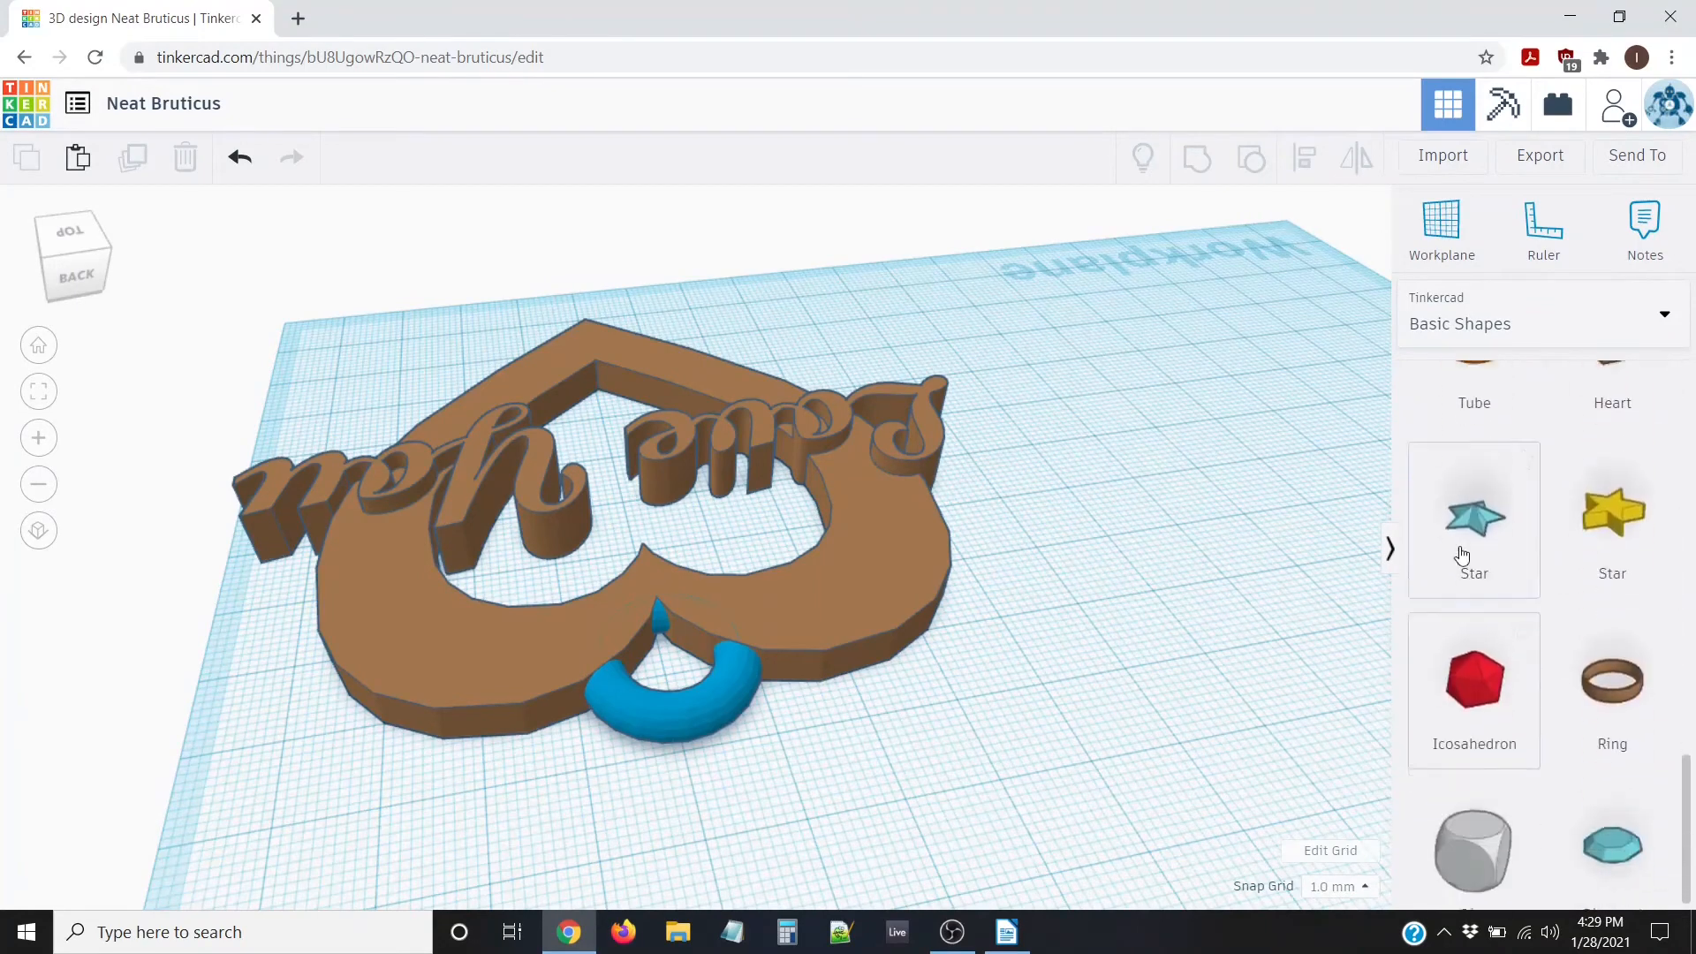
{"action": "scroll", "coordinate": [1554, 543], "scroll_direction": "up", "scroll_amount": 2}
{"action": "scroll", "coordinate": [1499, 620], "scroll_direction": "down", "scroll_amount": 4}
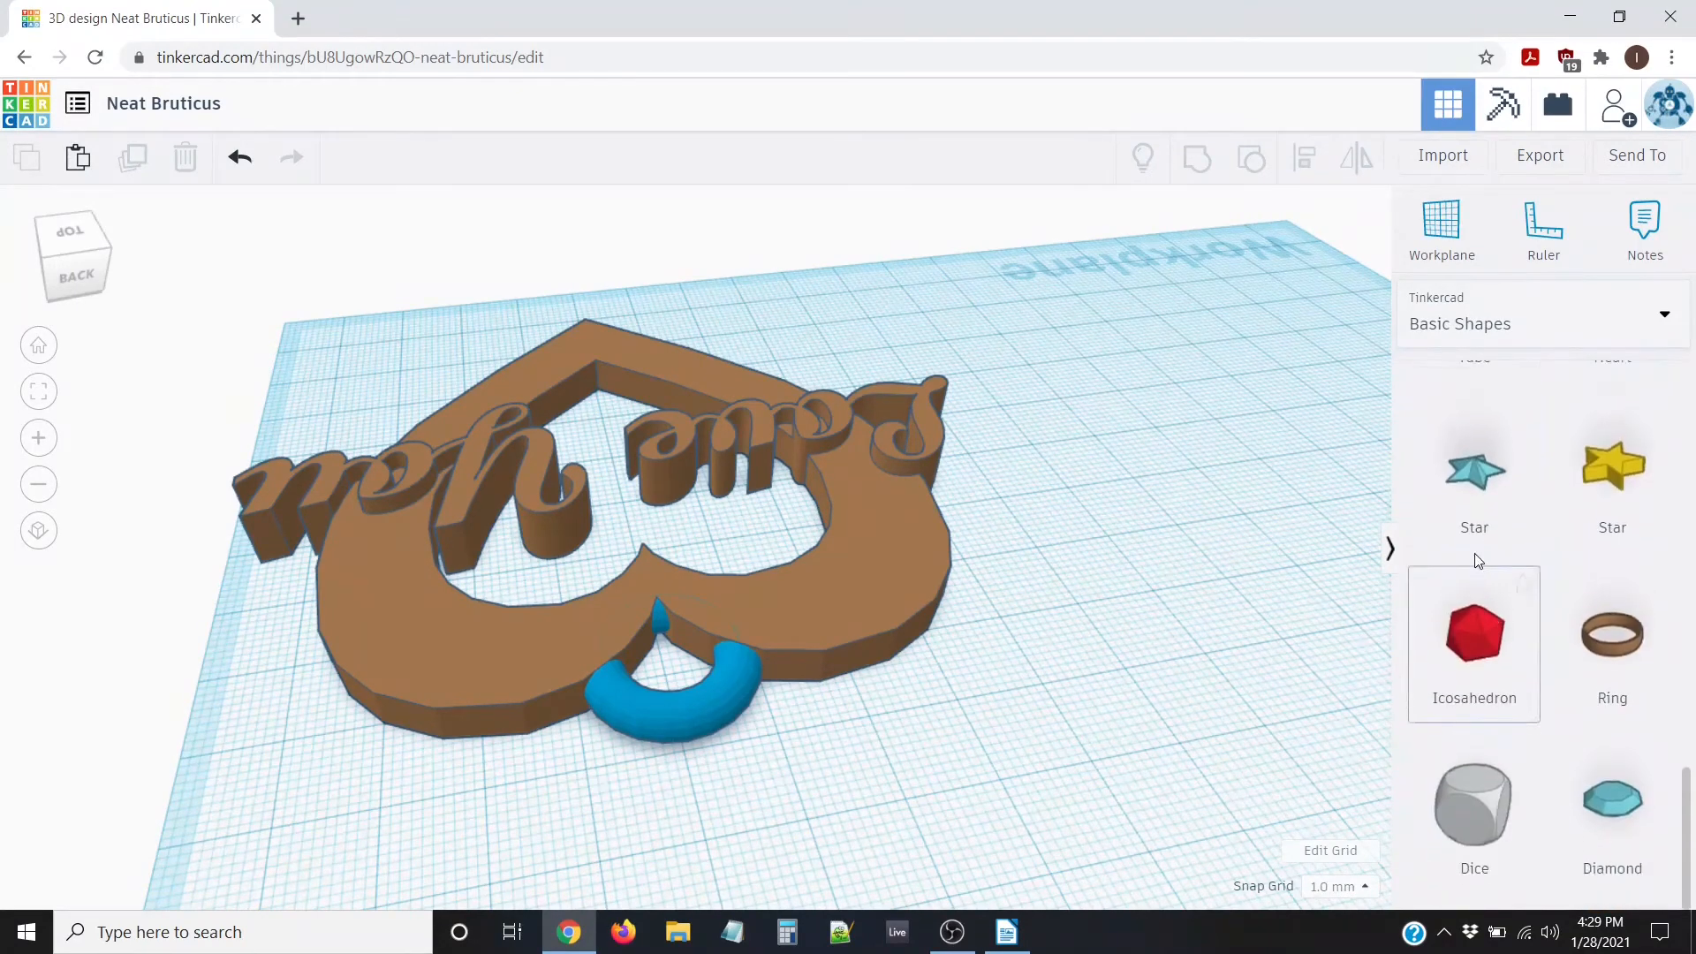
{"action": "scroll", "coordinate": [1477, 530], "scroll_direction": "up", "scroll_amount": 3}
{"action": "scroll", "coordinate": [1581, 601], "scroll_direction": "down", "scroll_amount": 4}
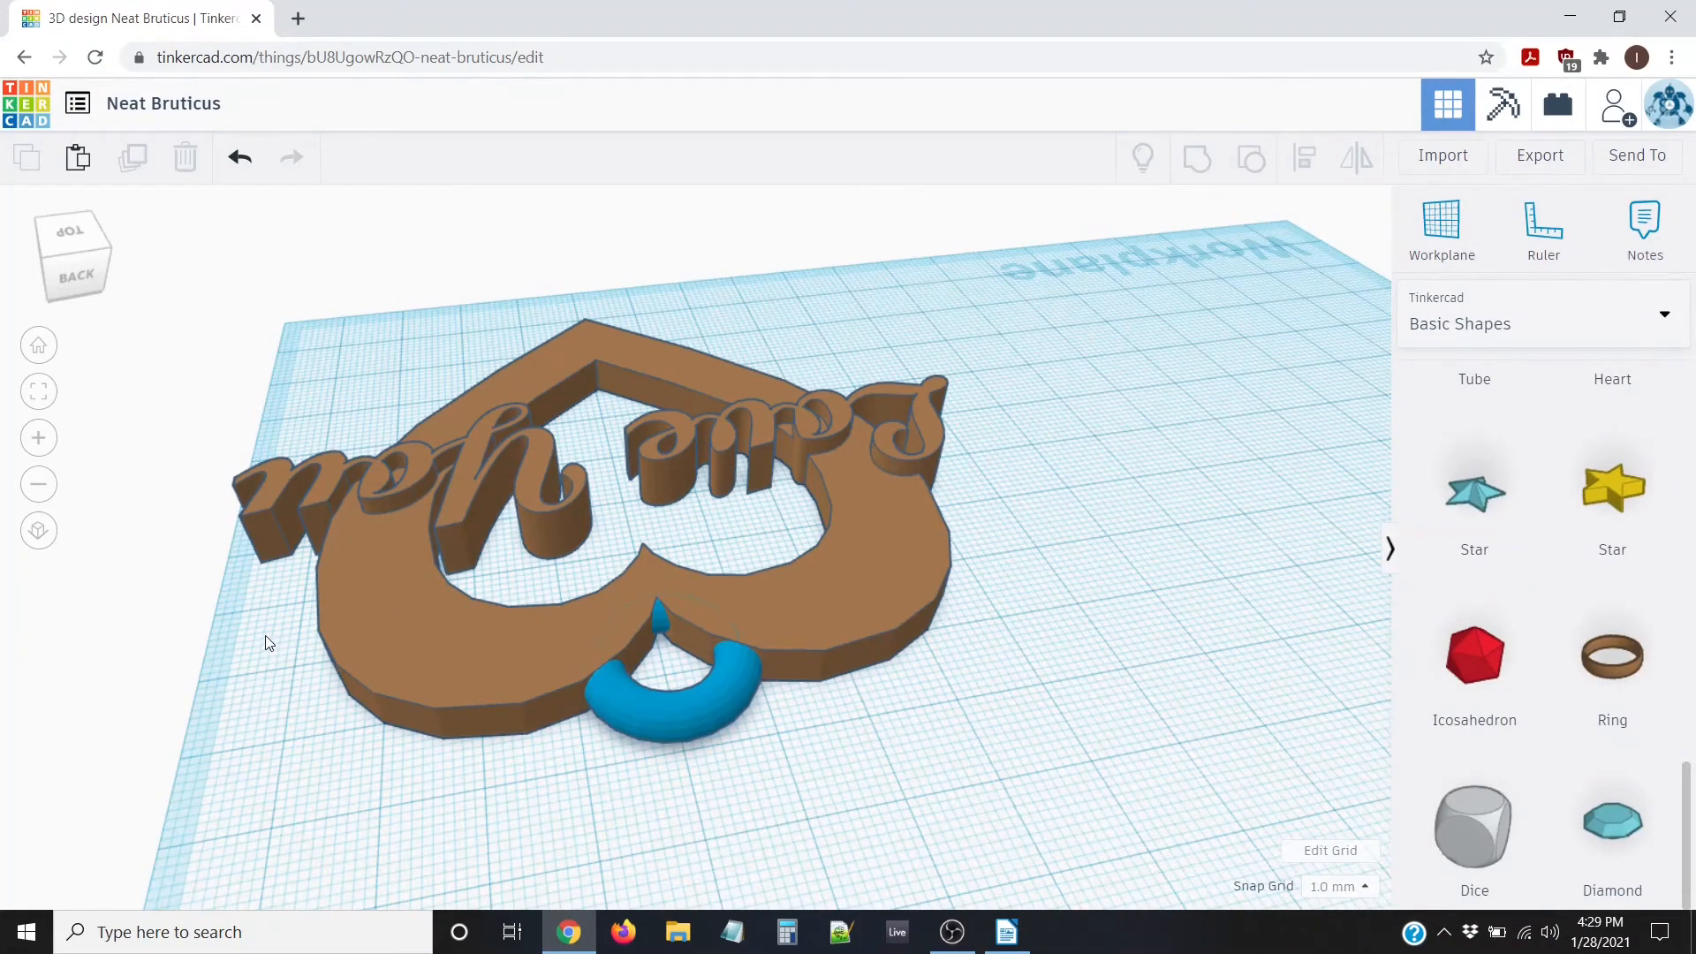
{"action": "right_click_drag", "start_coordinate": [265, 635], "coordinate": [707, 728]}
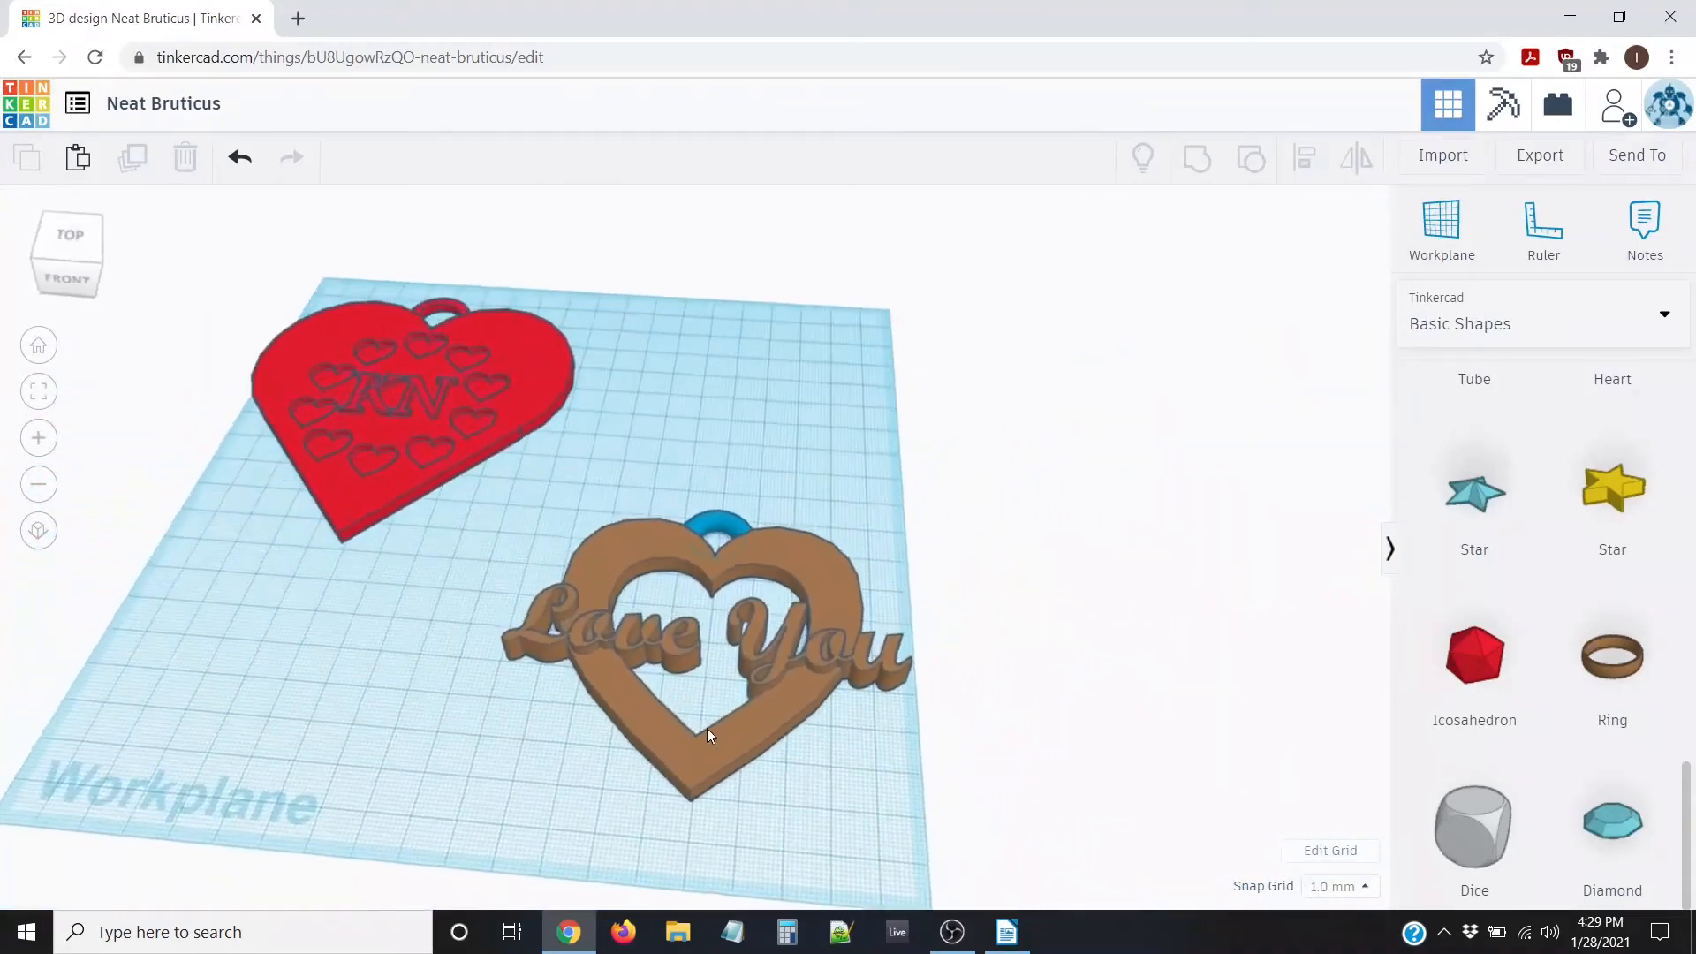
Group the Love You pendant and its torus loop with Ctrl+G, then orbit to inspect it
{"action": "left_click_drag", "start_coordinate": [516, 479], "coordinate": [979, 808]}
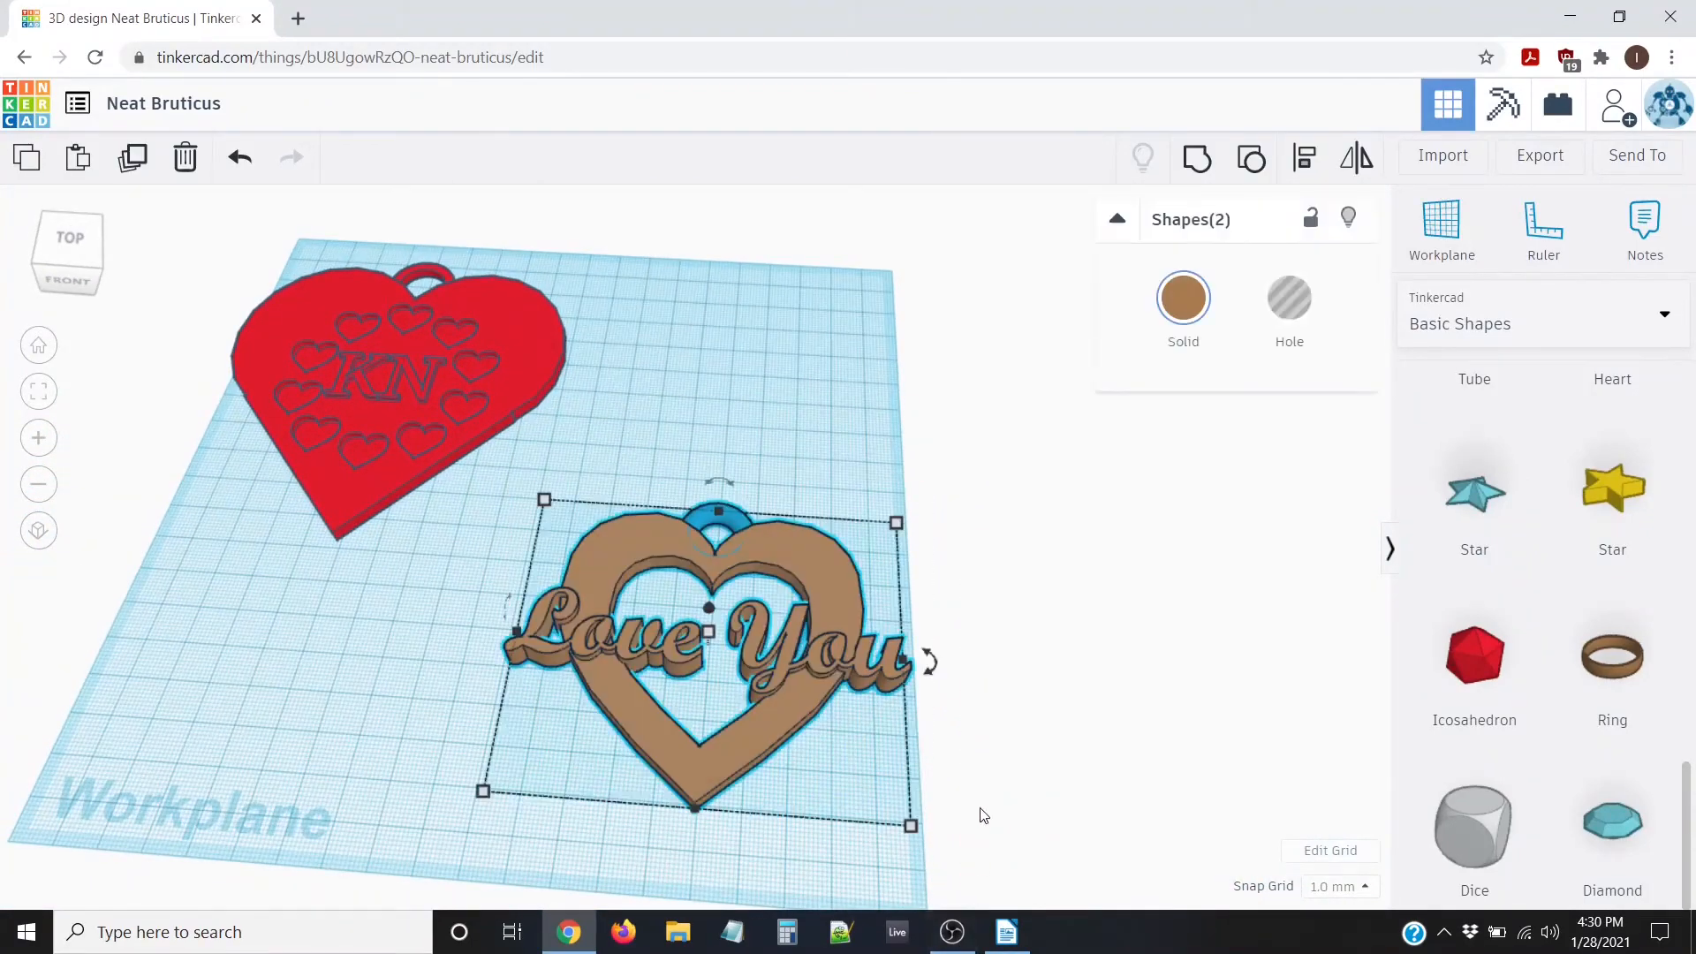
{"action": "key", "text": "ctrl+g"}
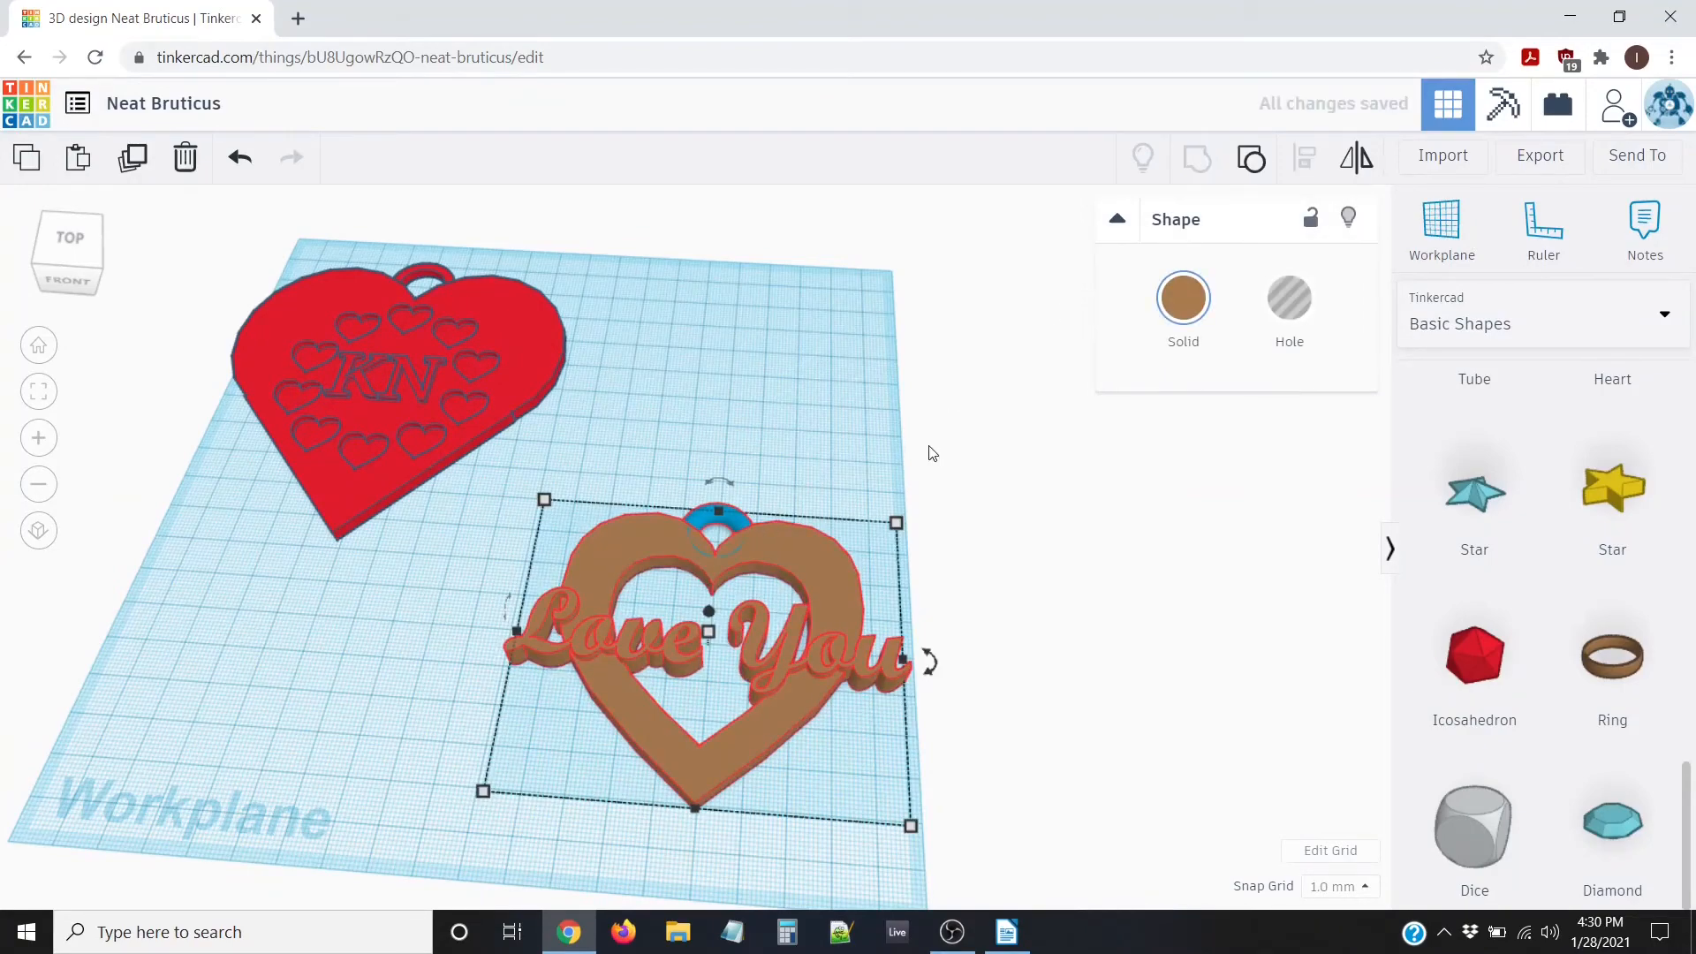
{"action": "right_click_drag", "start_coordinate": [928, 450], "coordinate": [974, 529]}
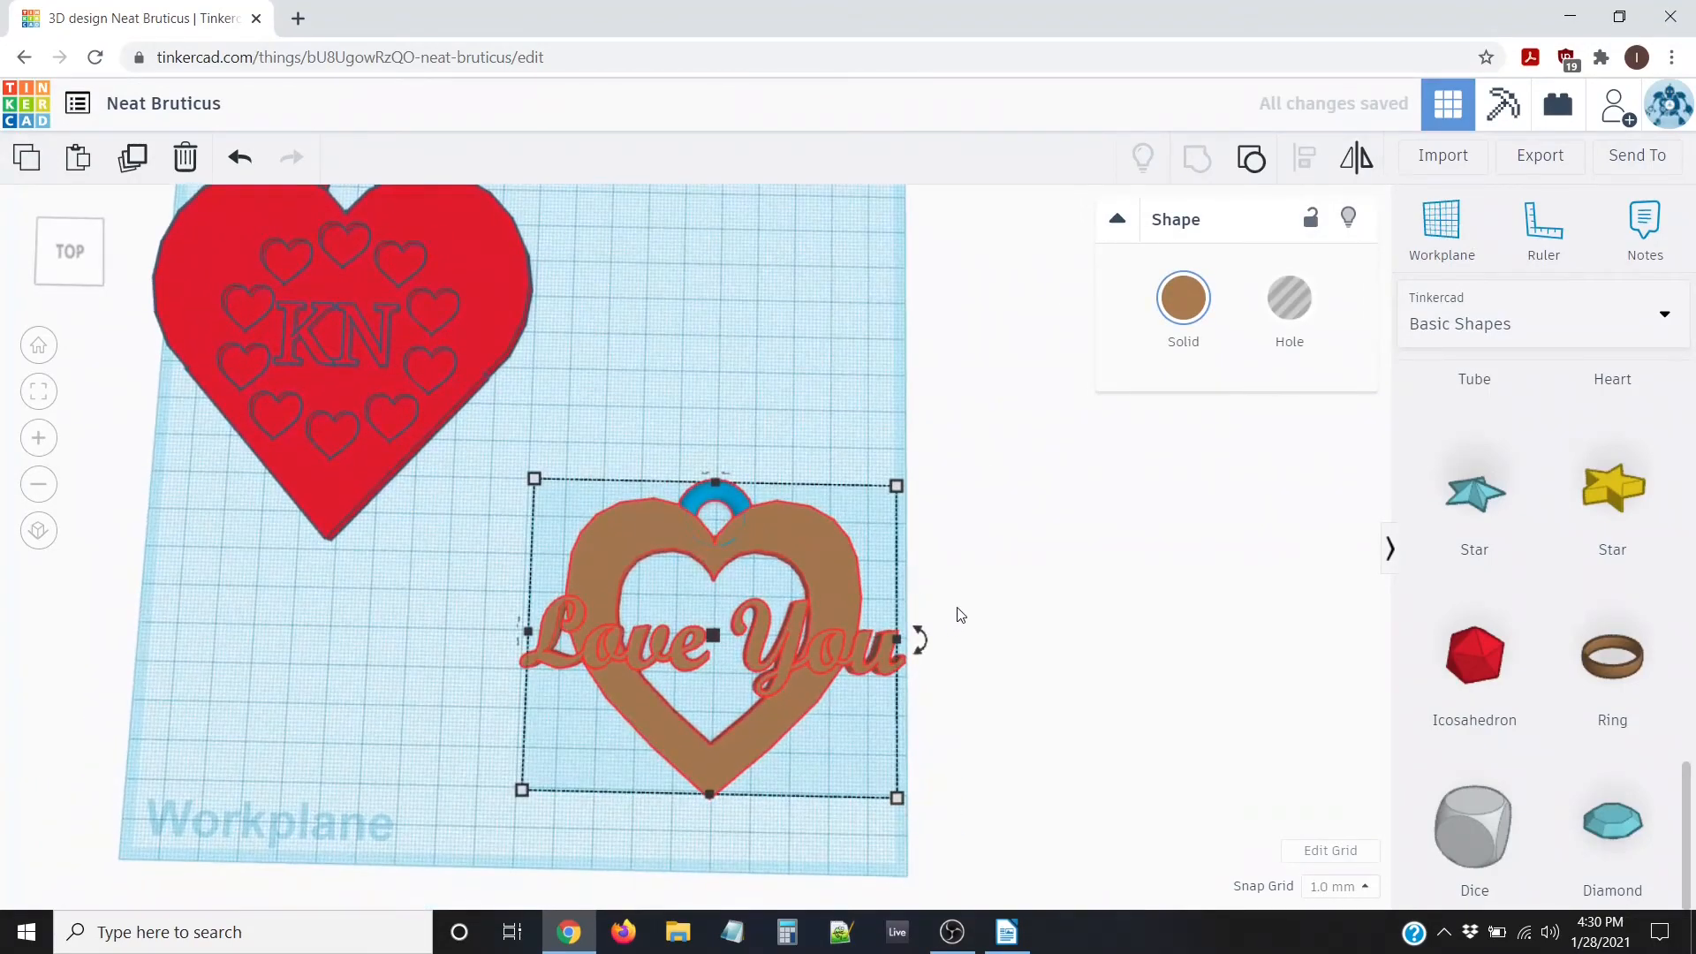
{"action": "left_click", "coordinate": [898, 415]}
{"action": "scroll", "coordinate": [898, 527], "scroll_direction": "up", "scroll_amount": 3}
{"action": "middle_click_drag", "start_coordinate": [989, 555], "coordinate": [942, 336]}
{"action": "right_click_drag", "start_coordinate": [1099, 447], "coordinate": [946, 555]}
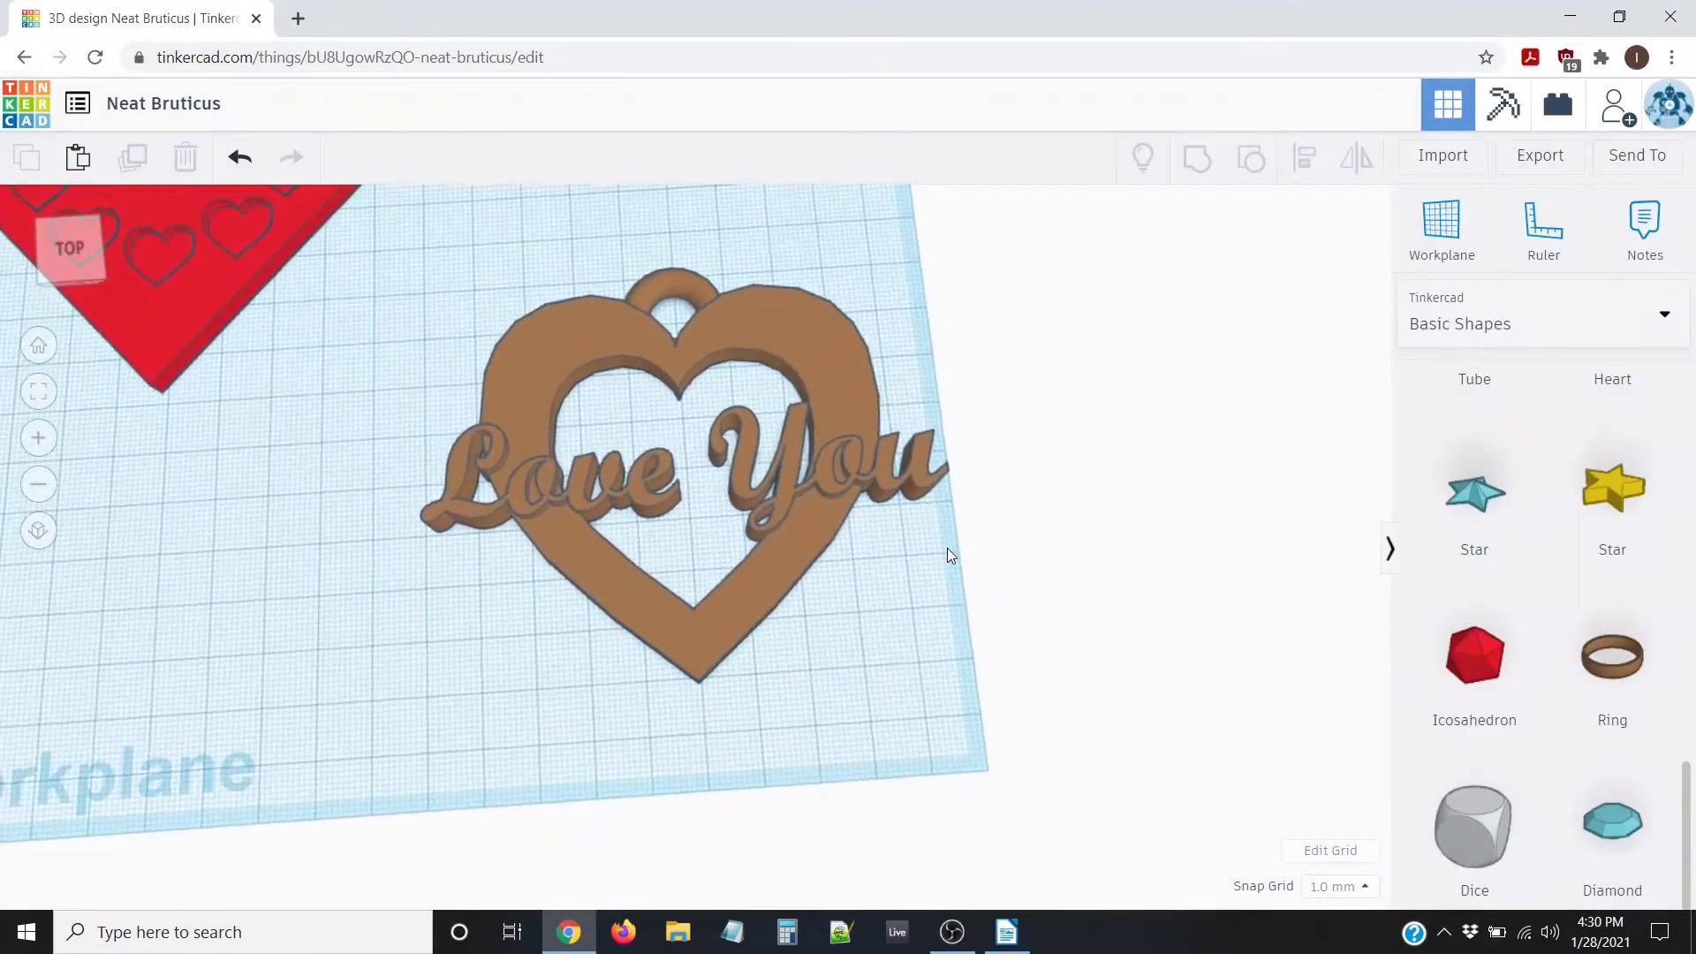
{"action": "right_click_drag", "start_coordinate": [986, 493], "coordinate": [961, 506]}
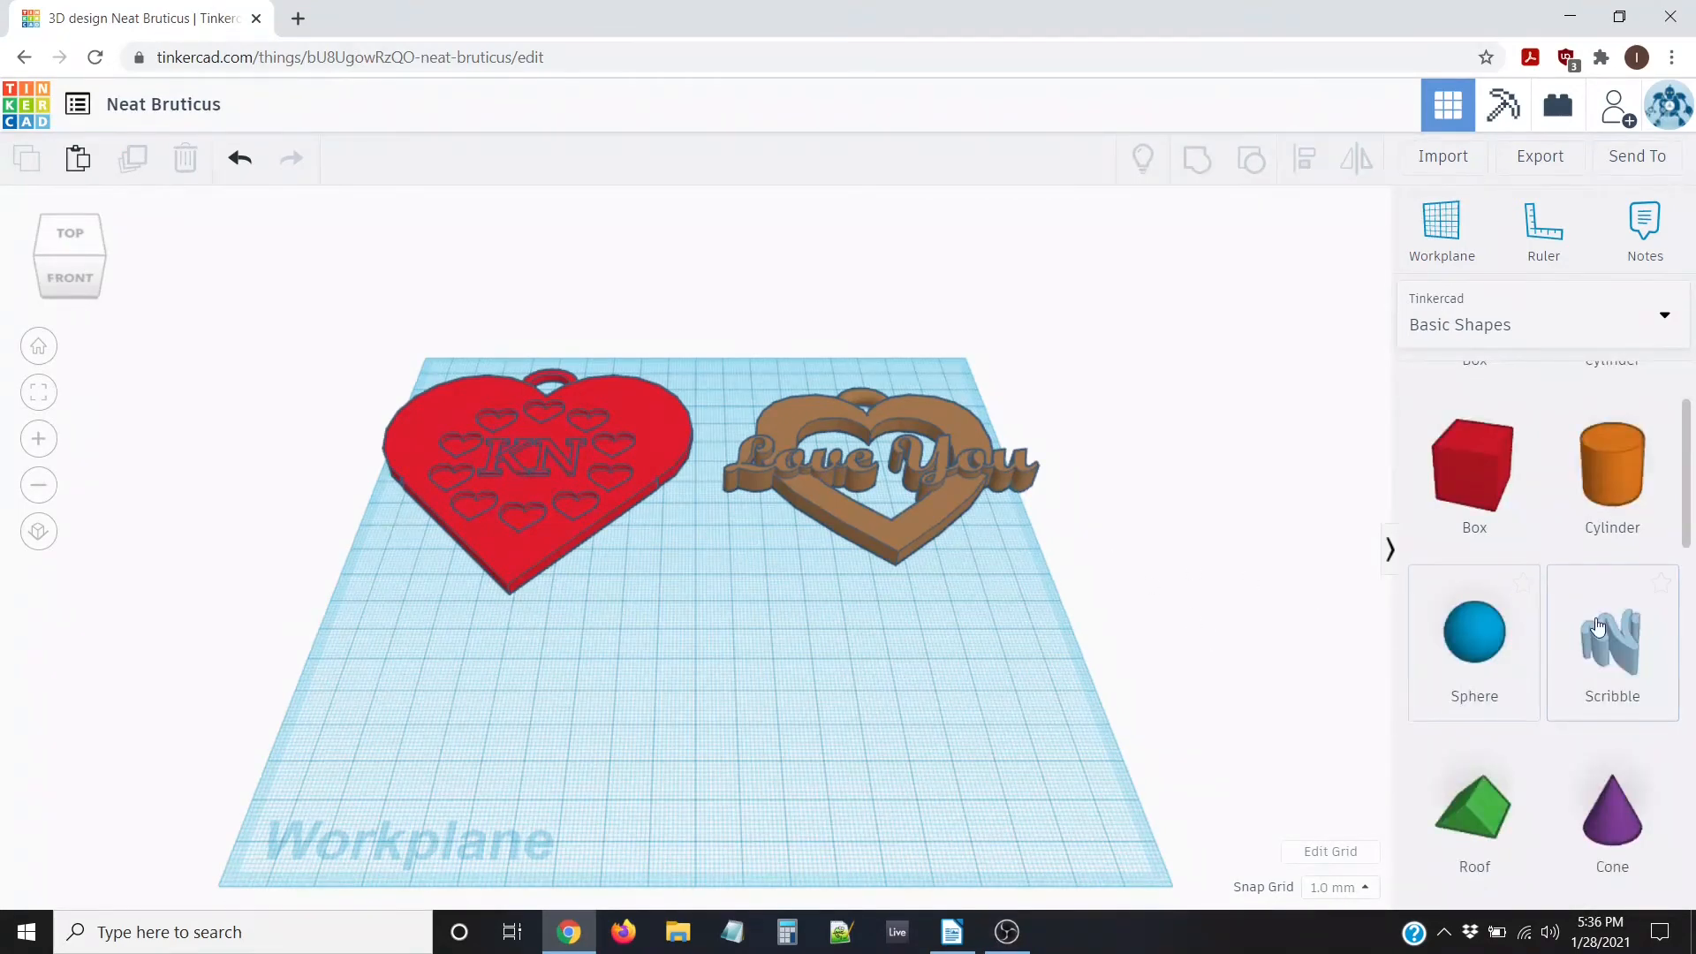
Draw a closed, filled half-heart outline with a new Scribble shape and finish it
{"action": "mouse_move", "coordinate": [1612, 640]}
{"action": "left_mouse_down"}
{"action": "mouse_move", "coordinate": [1287, 662]}
{"action": "mouse_move", "coordinate": [755, 741]}
{"action": "mouse_move", "coordinate": [749, 718]}
{"action": "left_mouse_up"}
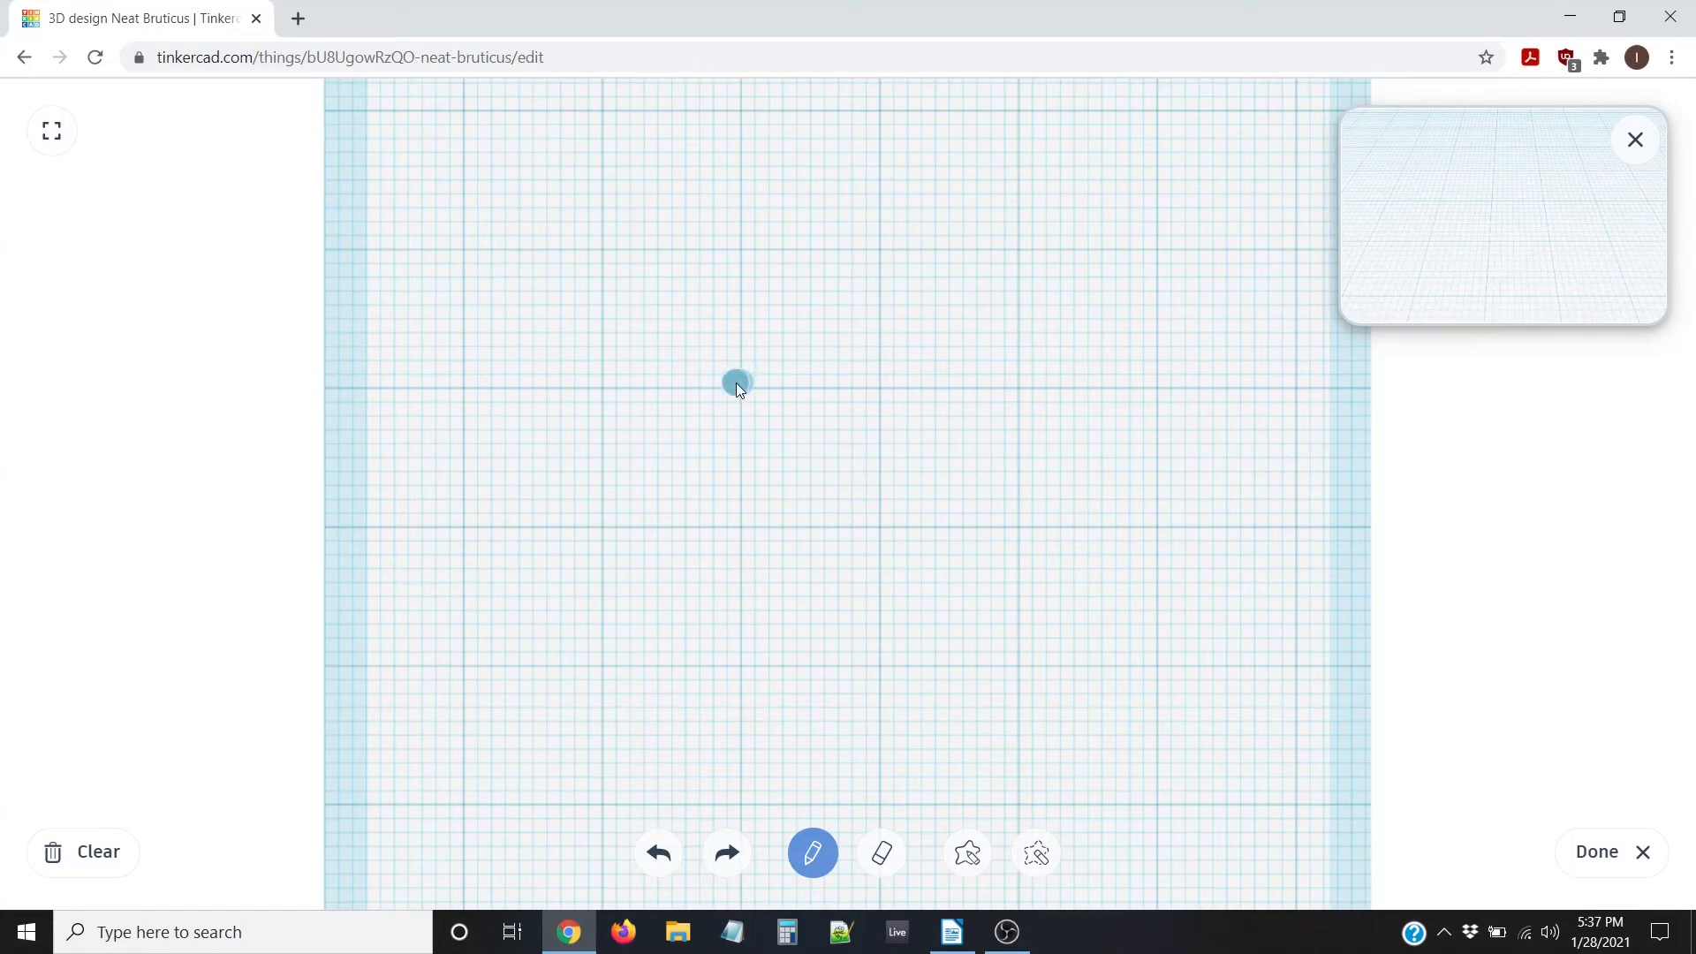
{"action": "left_click_drag", "start_coordinate": [713, 326], "coordinate": [670, 274]}
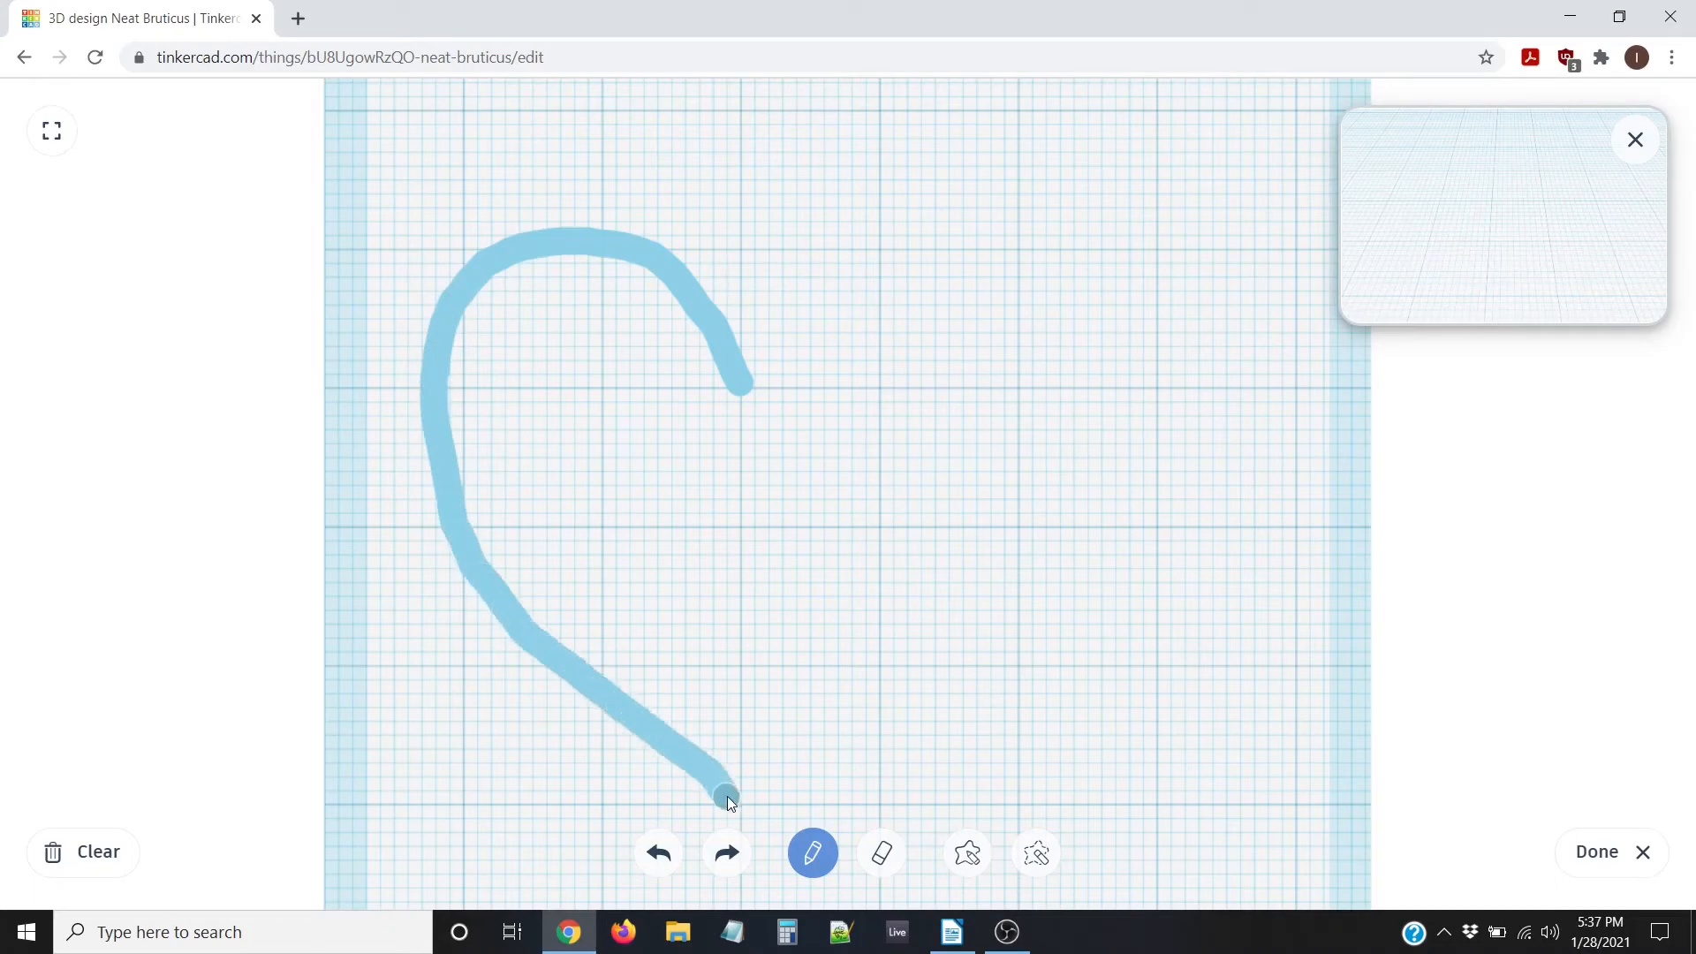
{"action": "left_click_drag", "start_coordinate": [733, 805], "coordinate": [733, 805]}
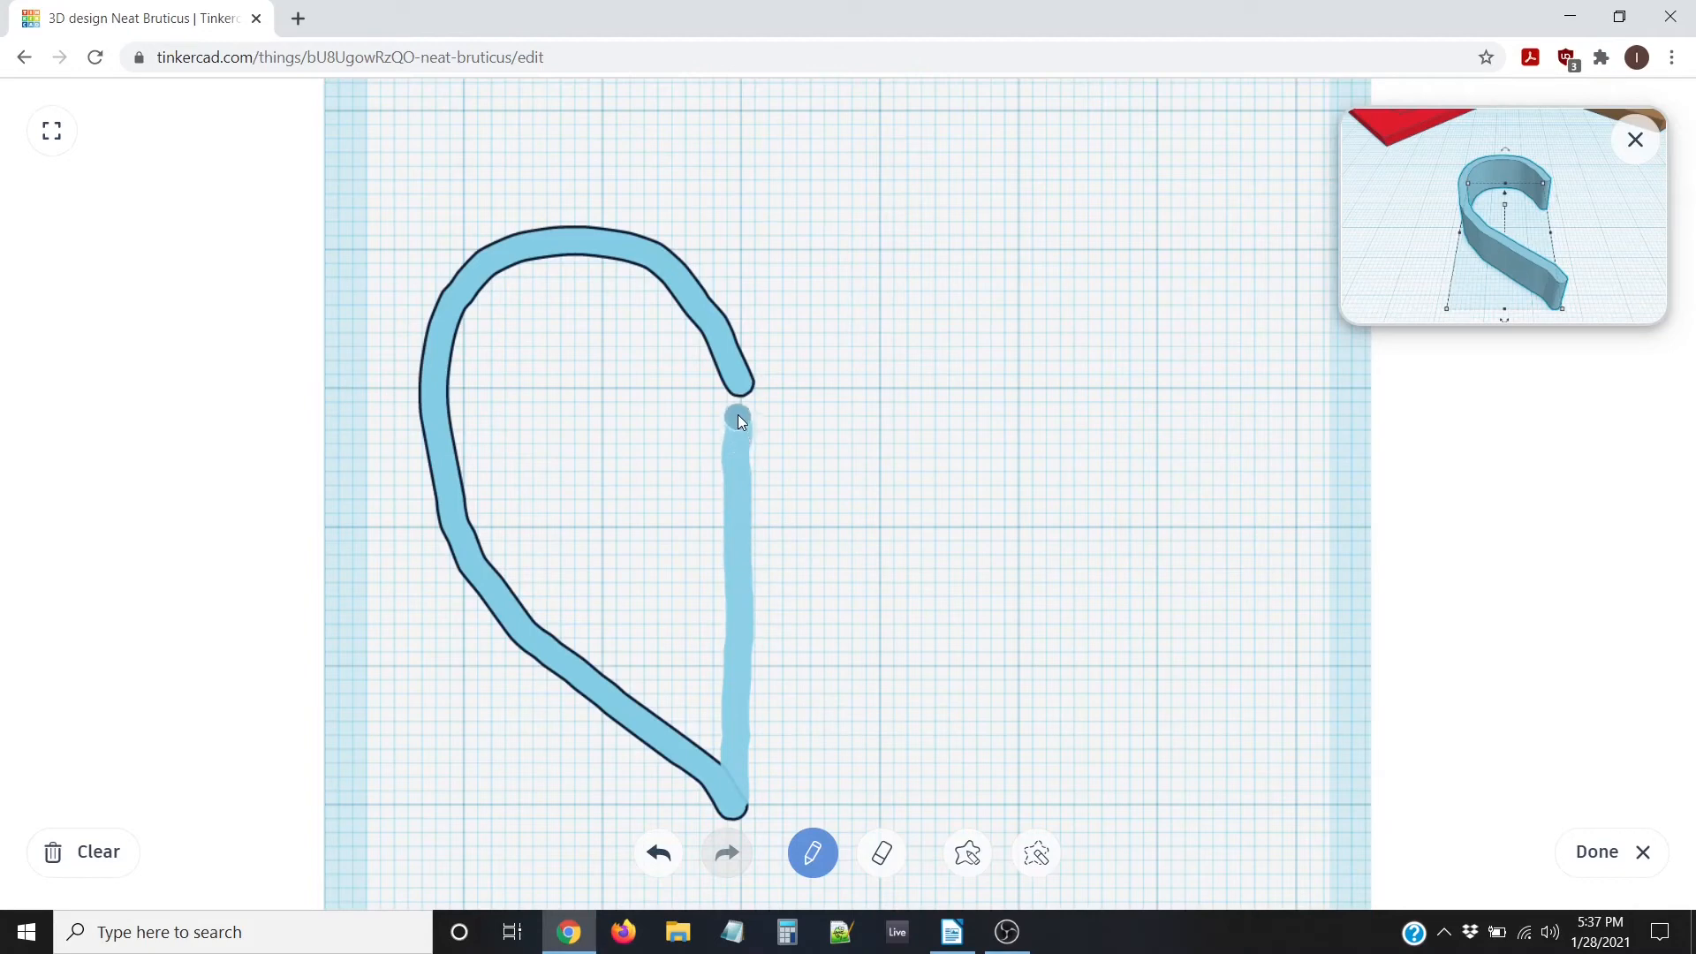
{"action": "left_click_drag", "start_coordinate": [740, 397], "coordinate": [739, 402]}
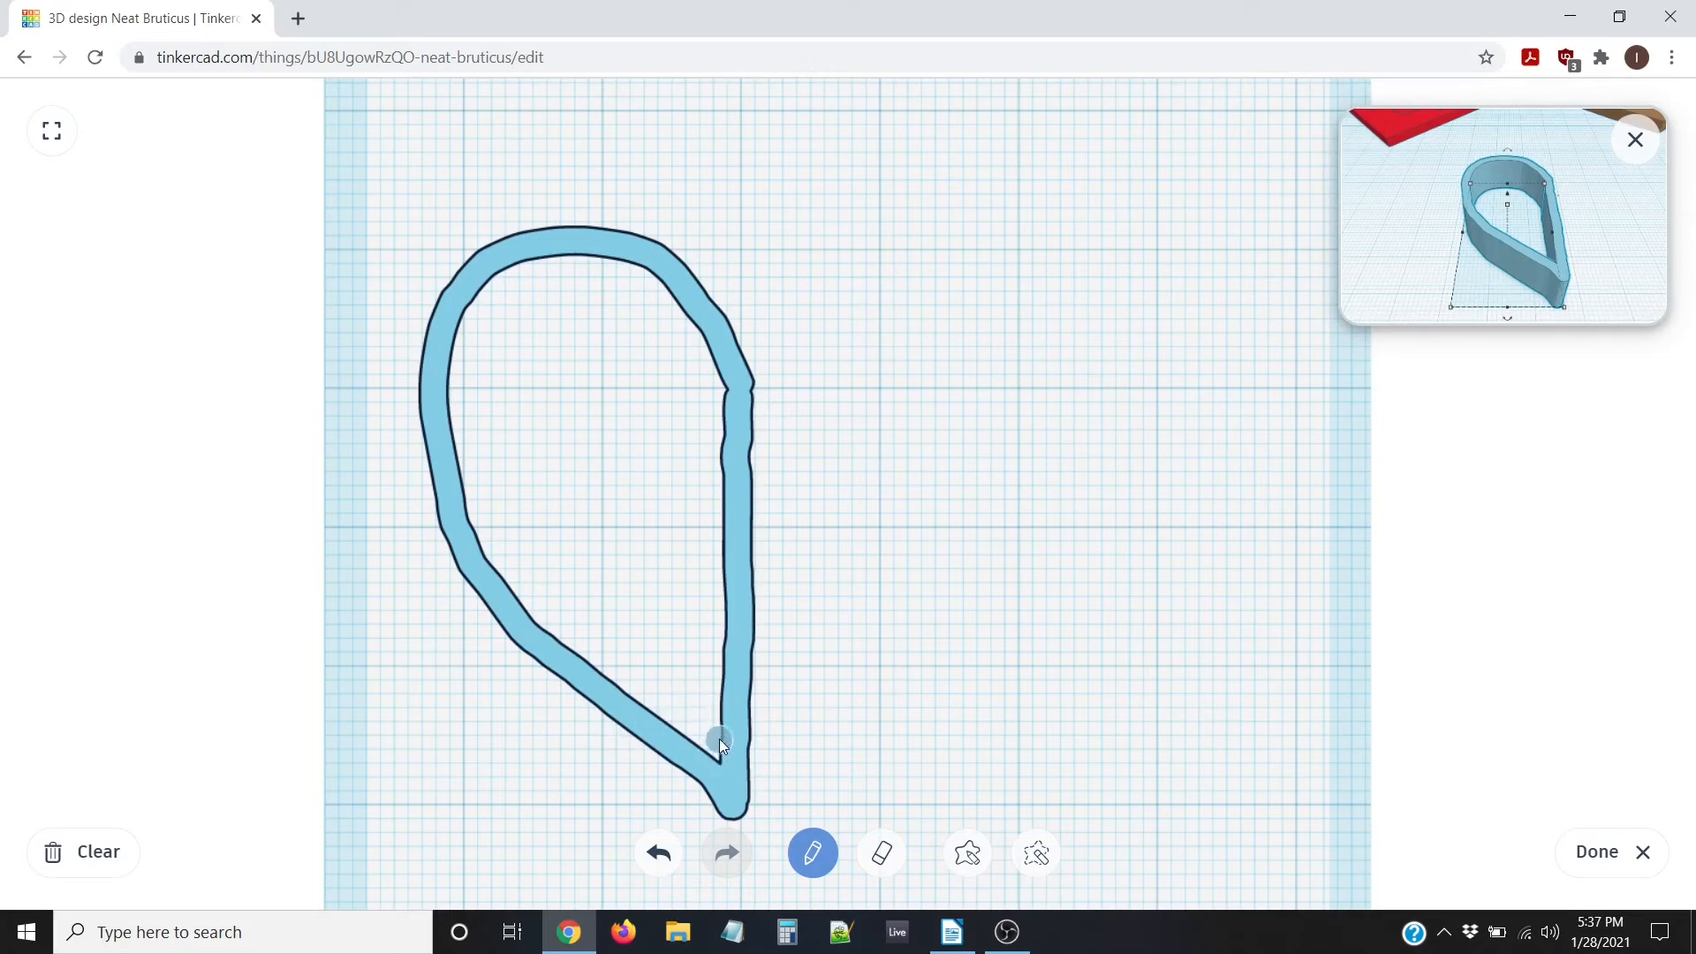
{"action": "mouse_move", "coordinate": [714, 625]}
{"action": "left_mouse_down"}
{"action": "mouse_move", "coordinate": [624, 496]}
{"action": "mouse_move", "coordinate": [616, 389]}
{"action": "mouse_move", "coordinate": [623, 429]}
{"action": "mouse_move", "coordinate": [581, 502]}
{"action": "mouse_move", "coordinate": [644, 539]}
{"action": "mouse_move", "coordinate": [640, 588]}
{"action": "mouse_move", "coordinate": [682, 608]}
{"action": "mouse_move", "coordinate": [639, 596]}
{"action": "mouse_move", "coordinate": [622, 662]}
{"action": "mouse_move", "coordinate": [606, 650]}
{"action": "left_mouse_up"}
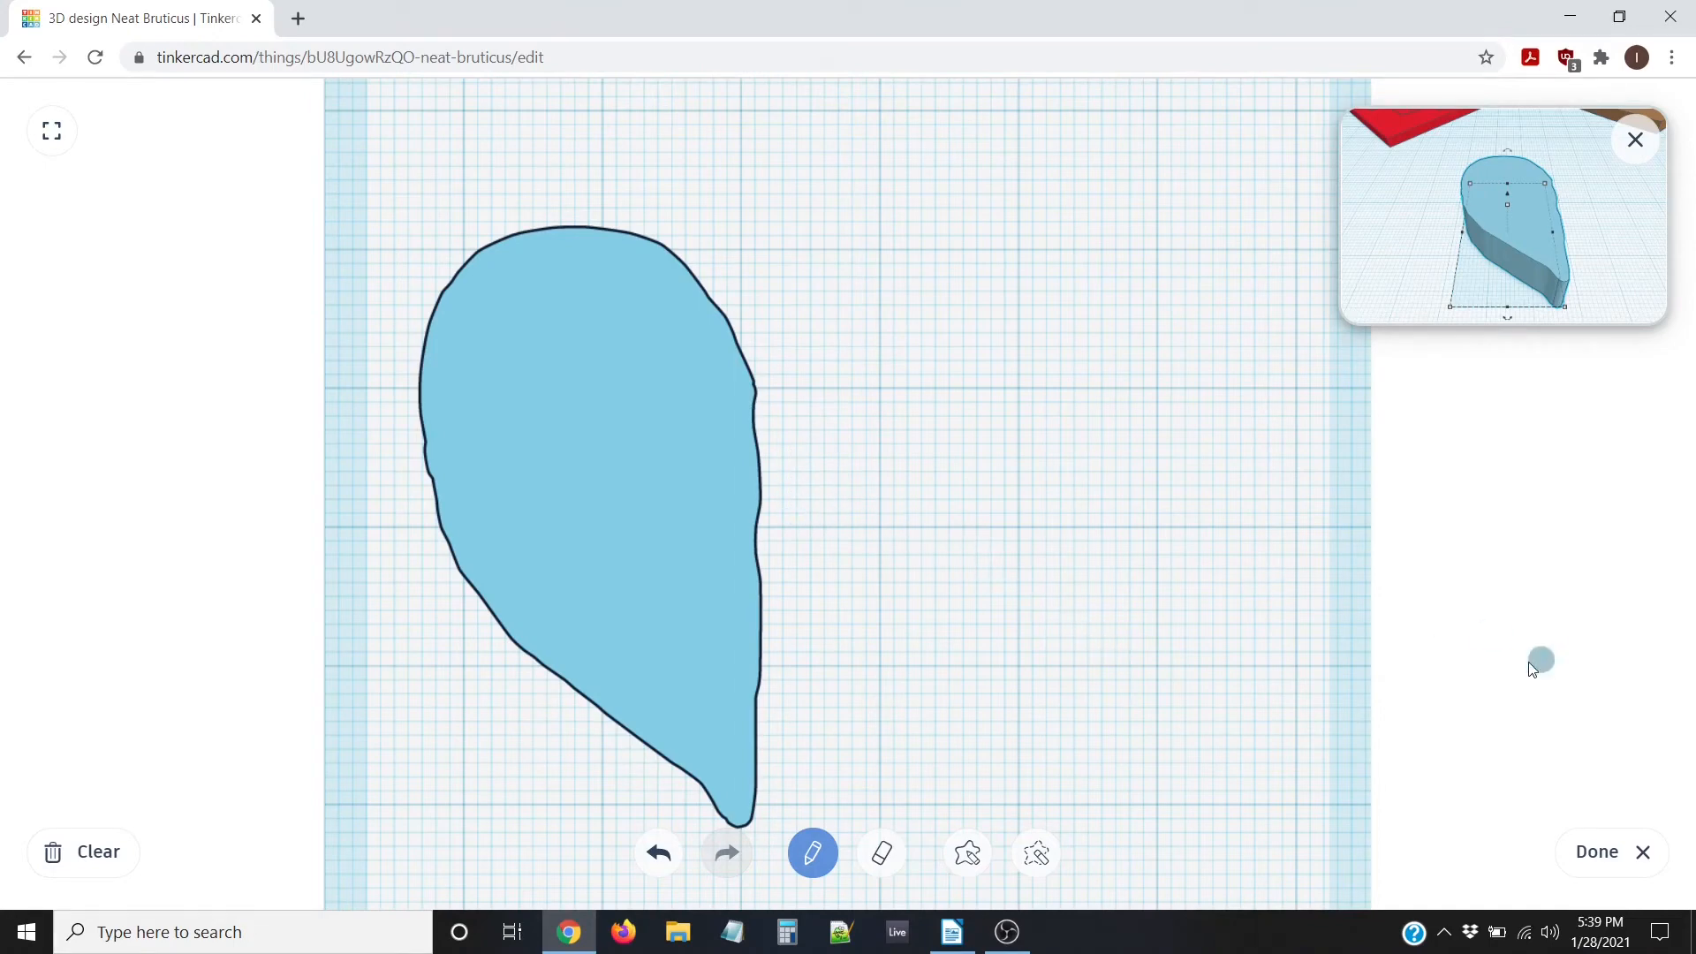
{"action": "left_click", "coordinate": [1593, 861]}
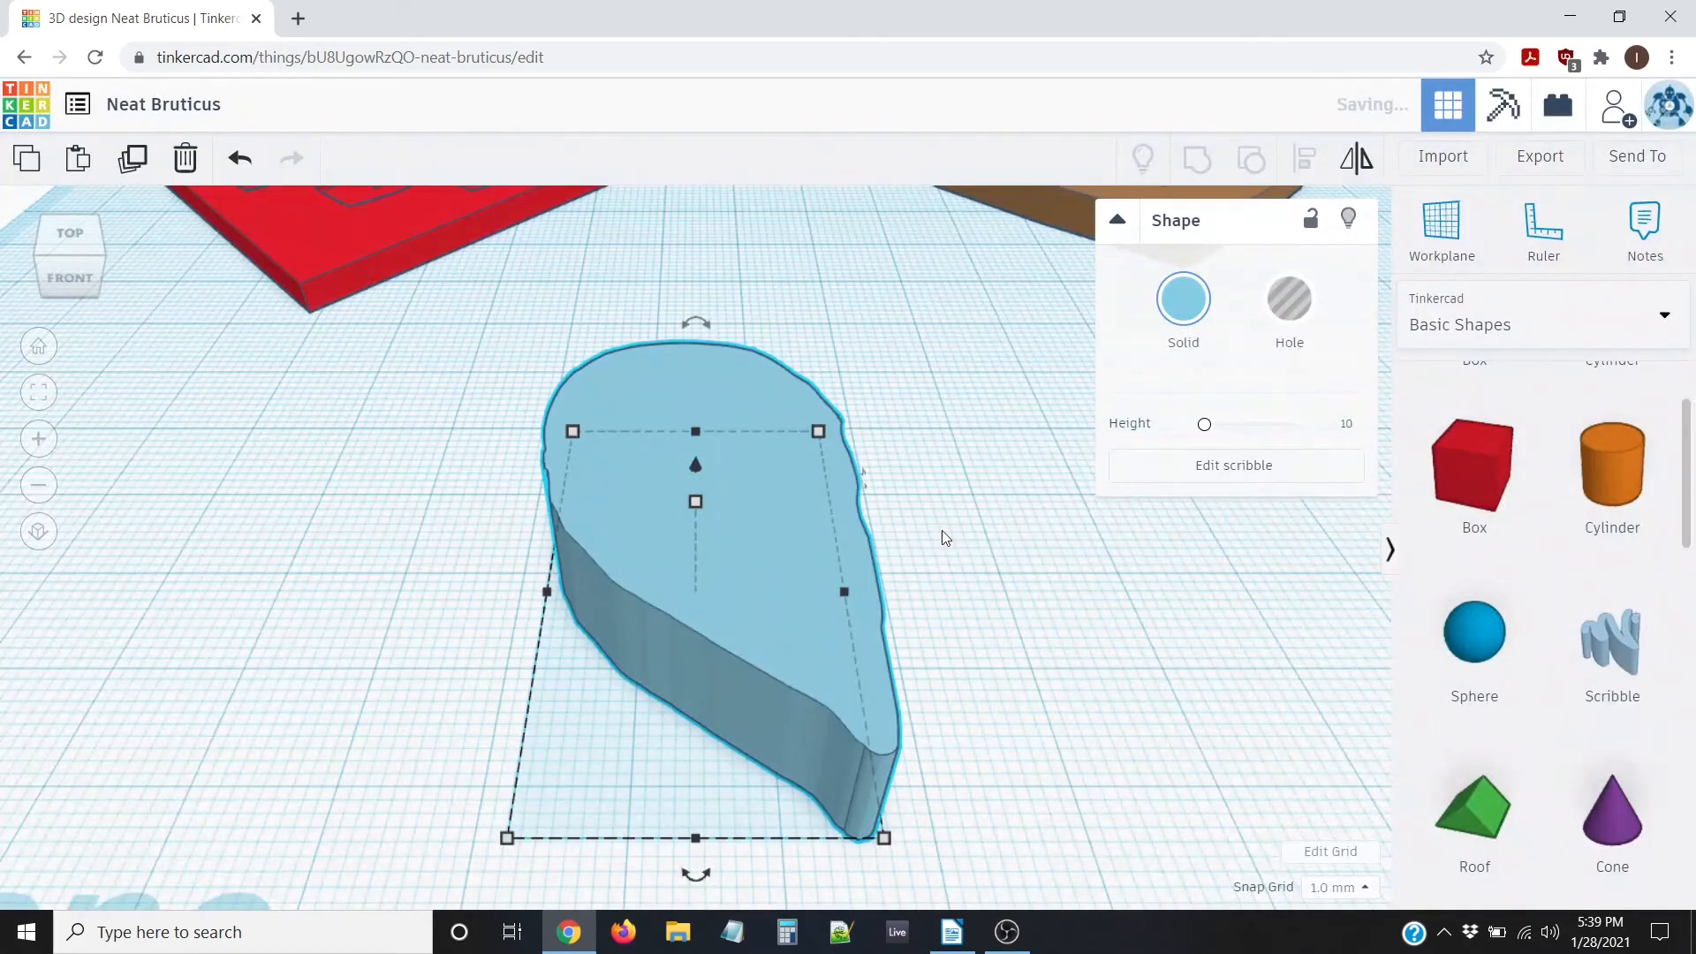
Duplicate the half-heart scribble and mirror the copy left to right
{"action": "left_click", "coordinate": [71, 239]}
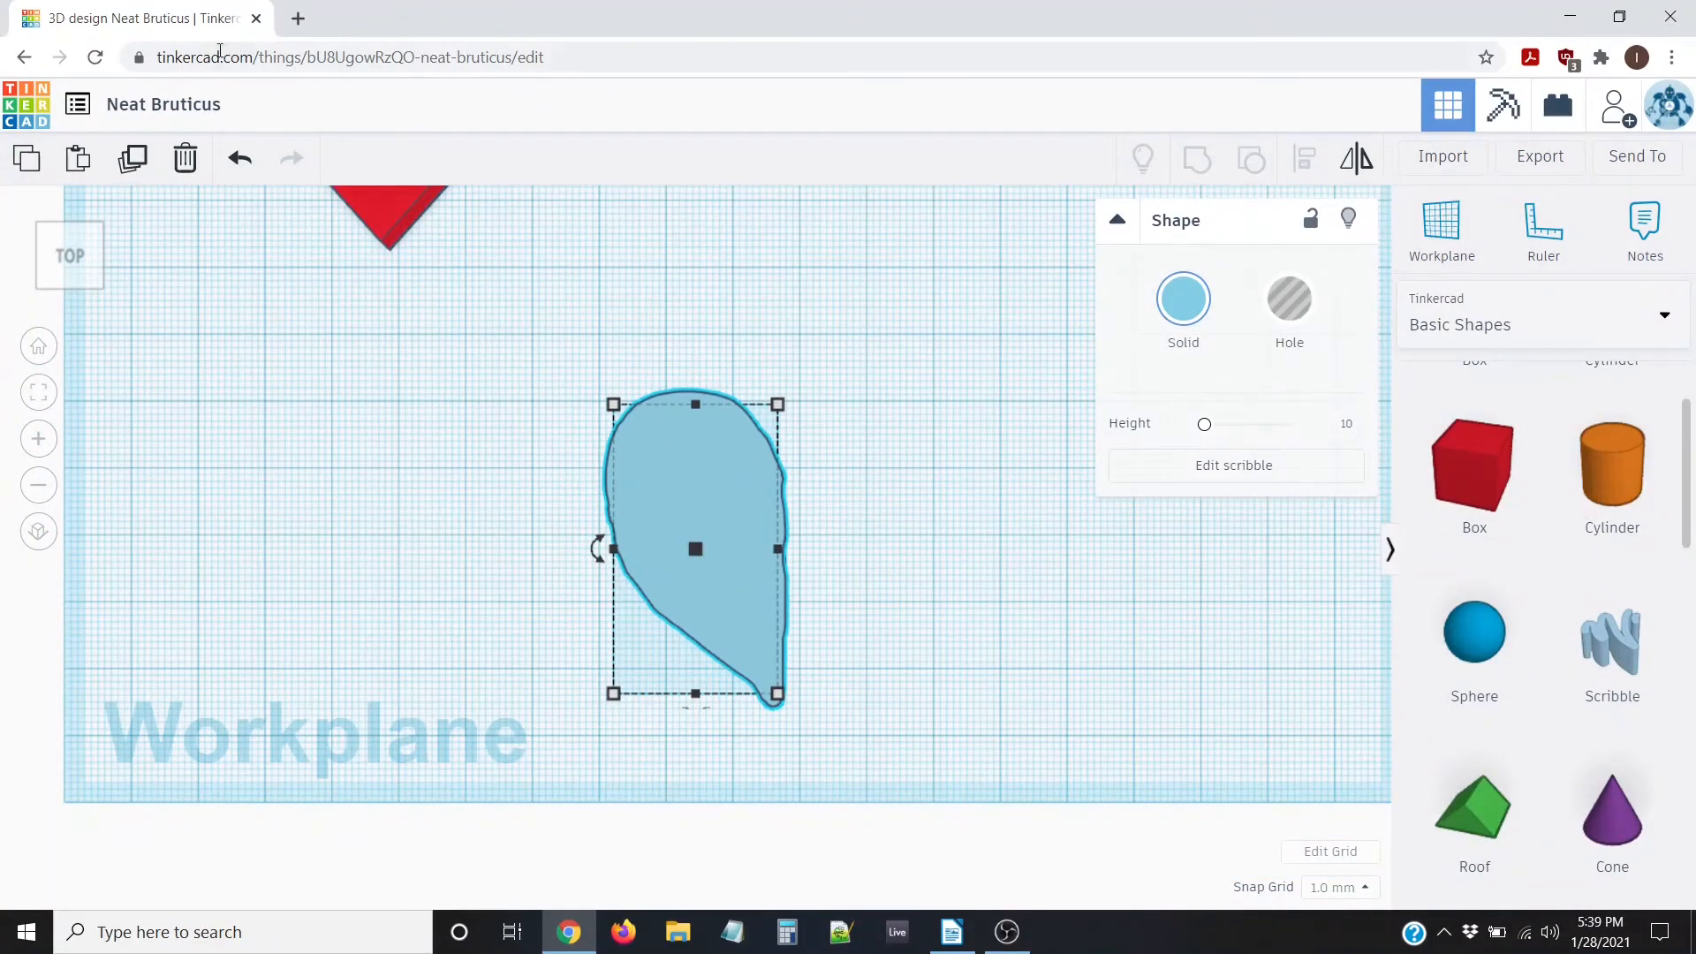
{"action": "left_click", "coordinate": [136, 160]}
{"action": "right_click_drag", "start_coordinate": [885, 541], "coordinate": [868, 477]}
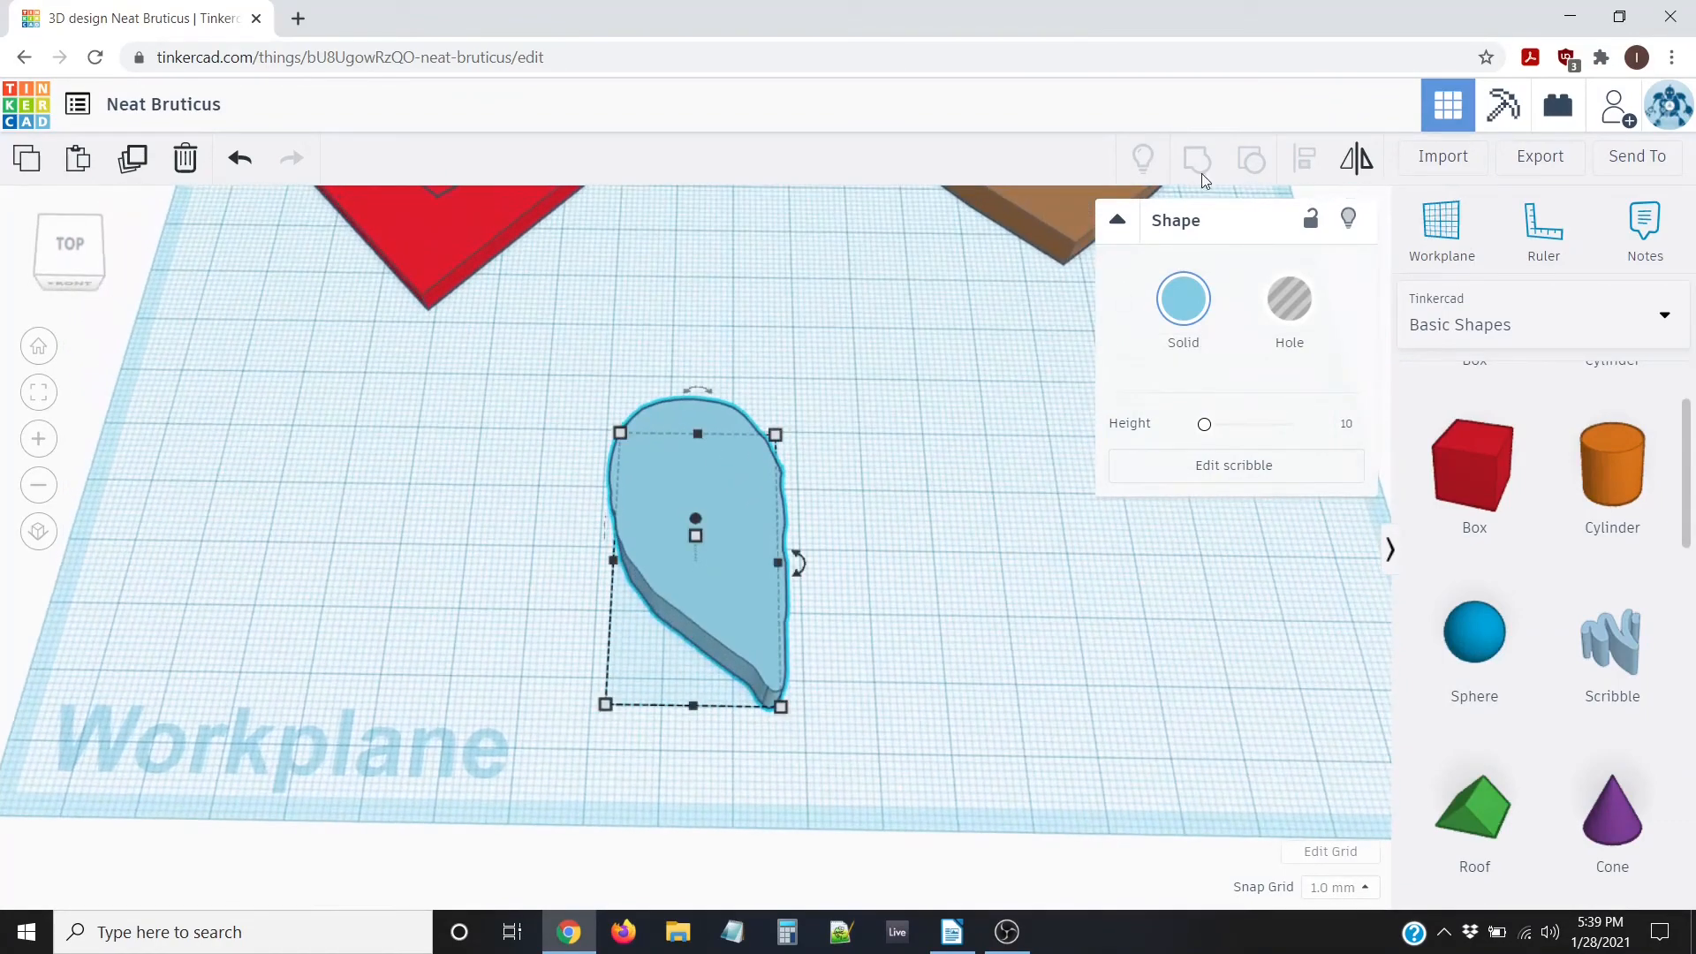
{"action": "left_click", "coordinate": [1358, 159]}
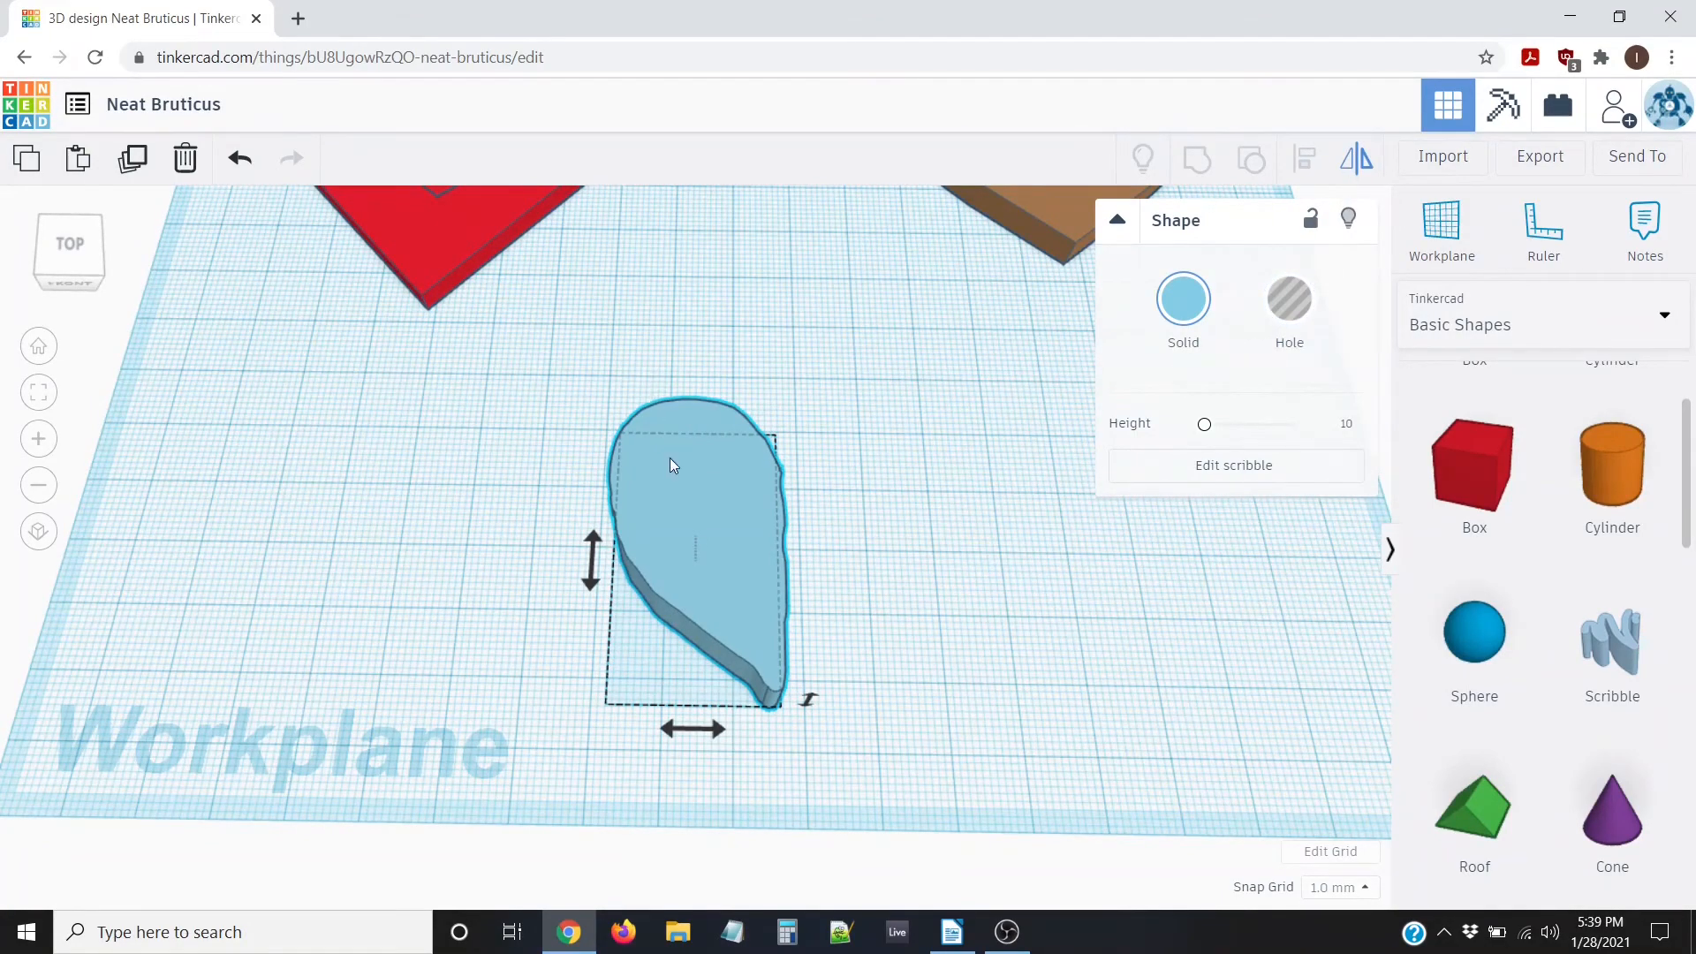
{"action": "mouse_move", "coordinate": [419, 669]}
{"action": "right_mouse_down"}
{"action": "mouse_move", "coordinate": [442, 623]}
{"action": "mouse_move", "coordinate": [407, 627]}
{"action": "mouse_move", "coordinate": [447, 644]}
{"action": "right_mouse_up"}
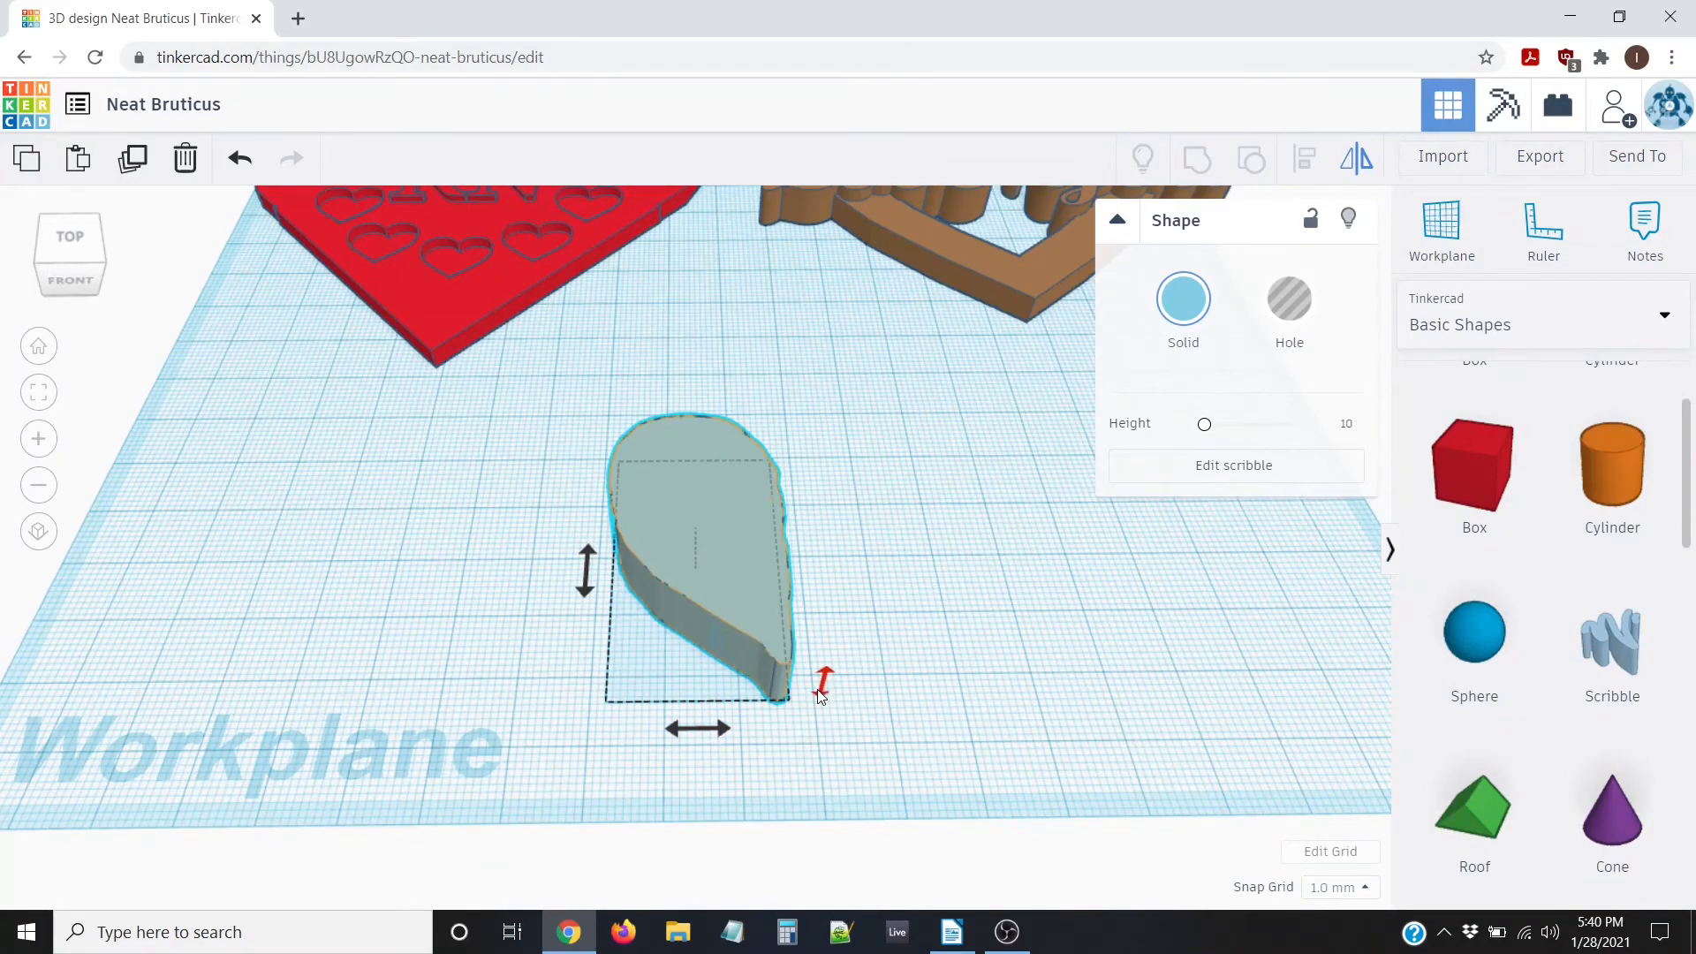
{"action": "left_click", "coordinate": [822, 687]}
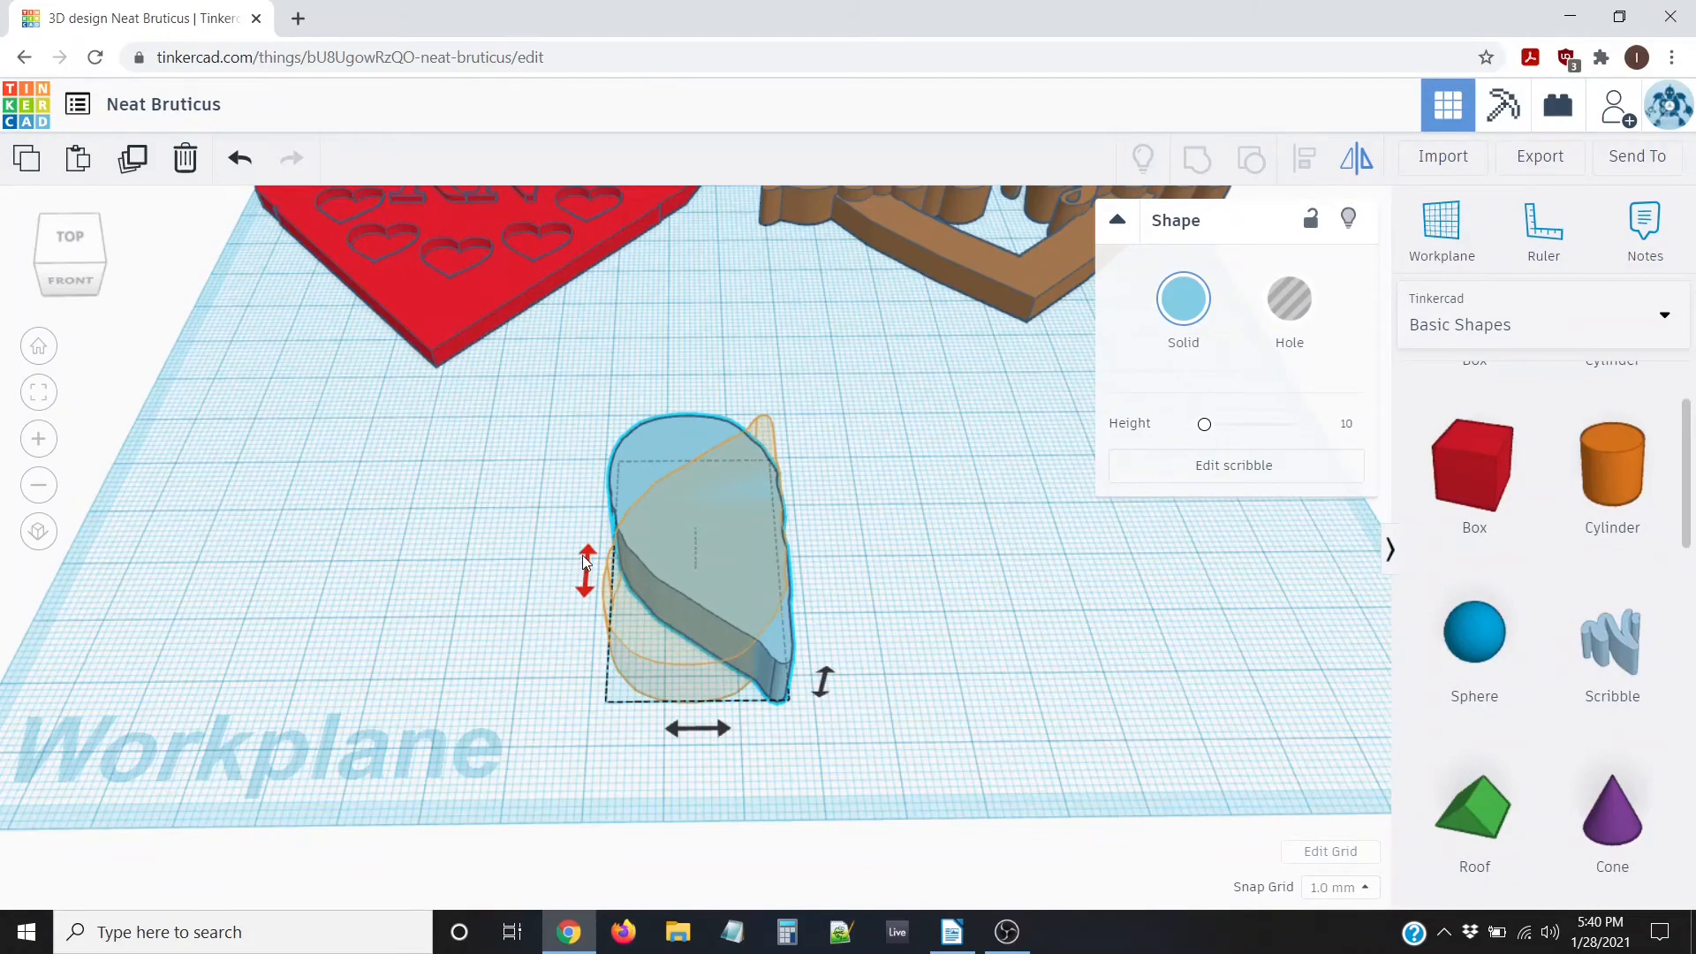
{"action": "left_click", "coordinate": [584, 565]}
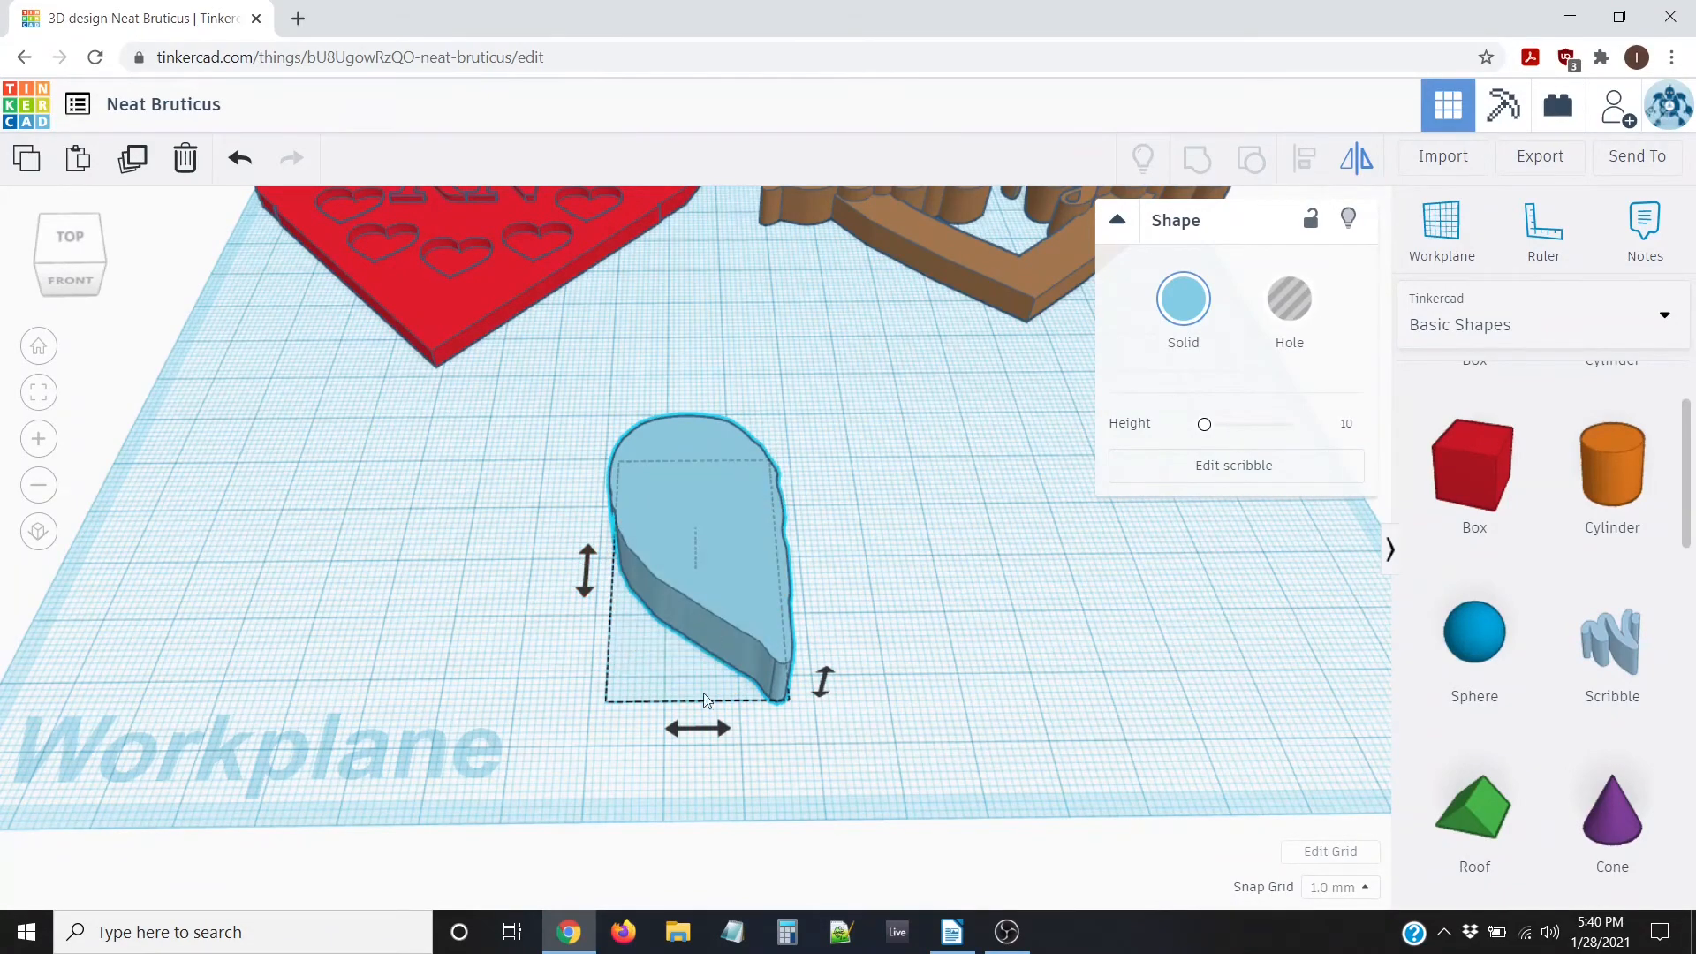
{"action": "left_click", "coordinate": [691, 734]}
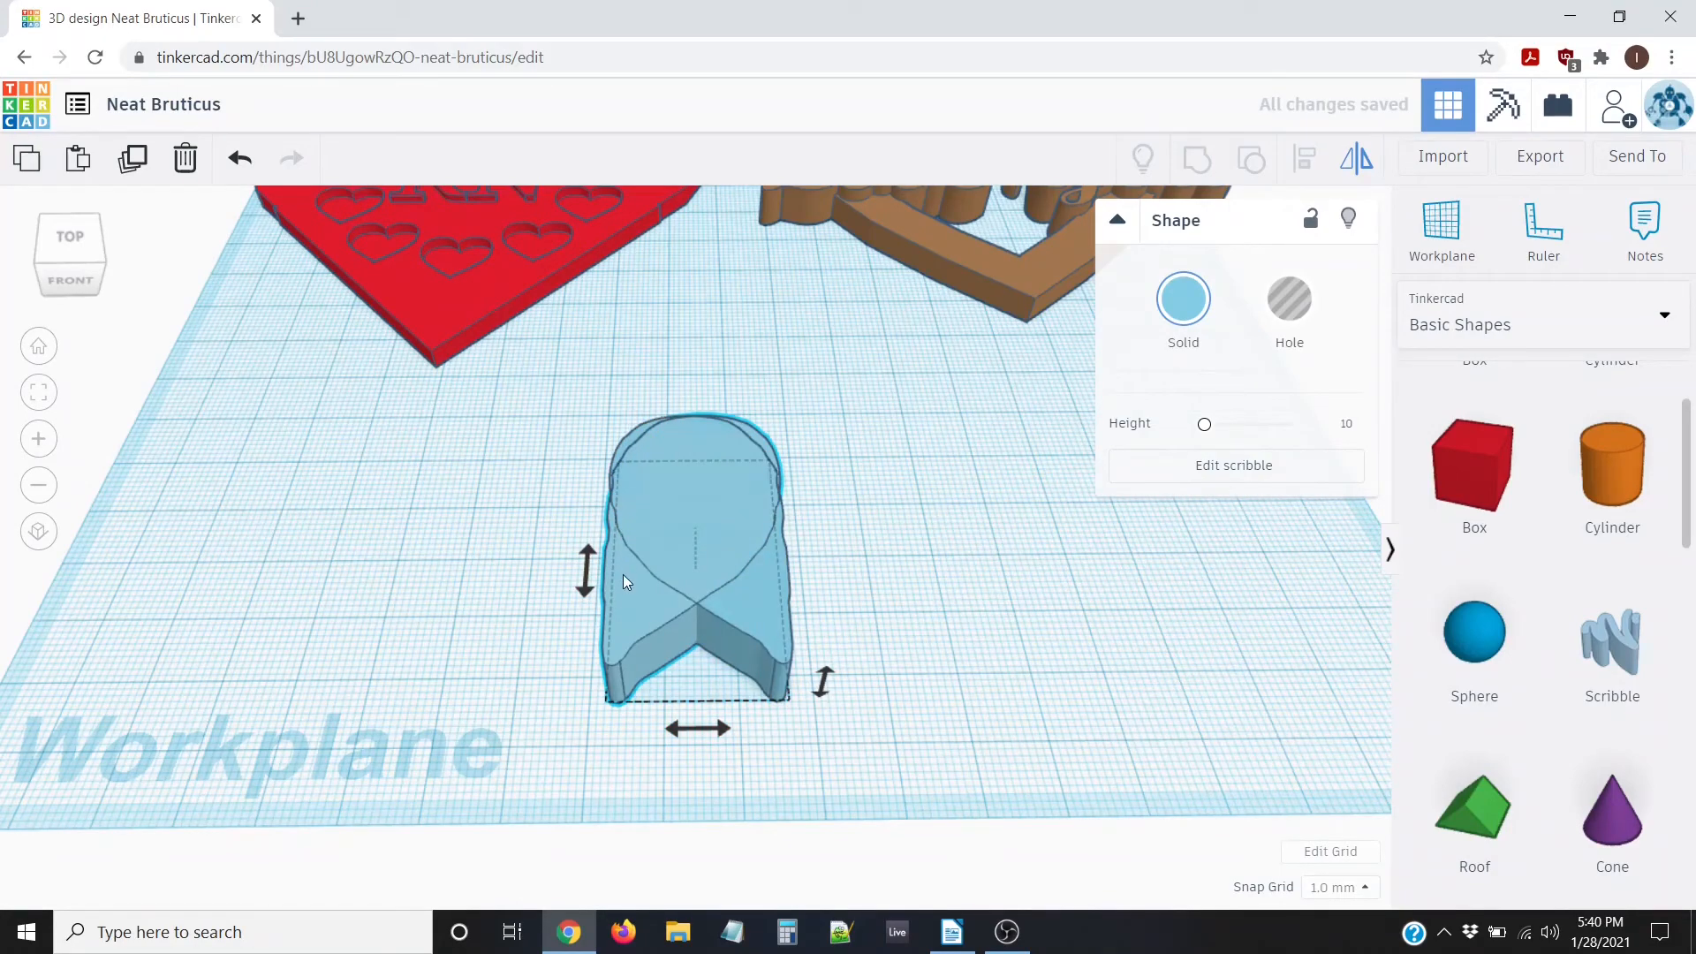
From the top view, slide one half-heart three steps right to form a heart
{"action": "left_click", "coordinate": [573, 593]}
{"action": "left_click", "coordinate": [572, 594]}
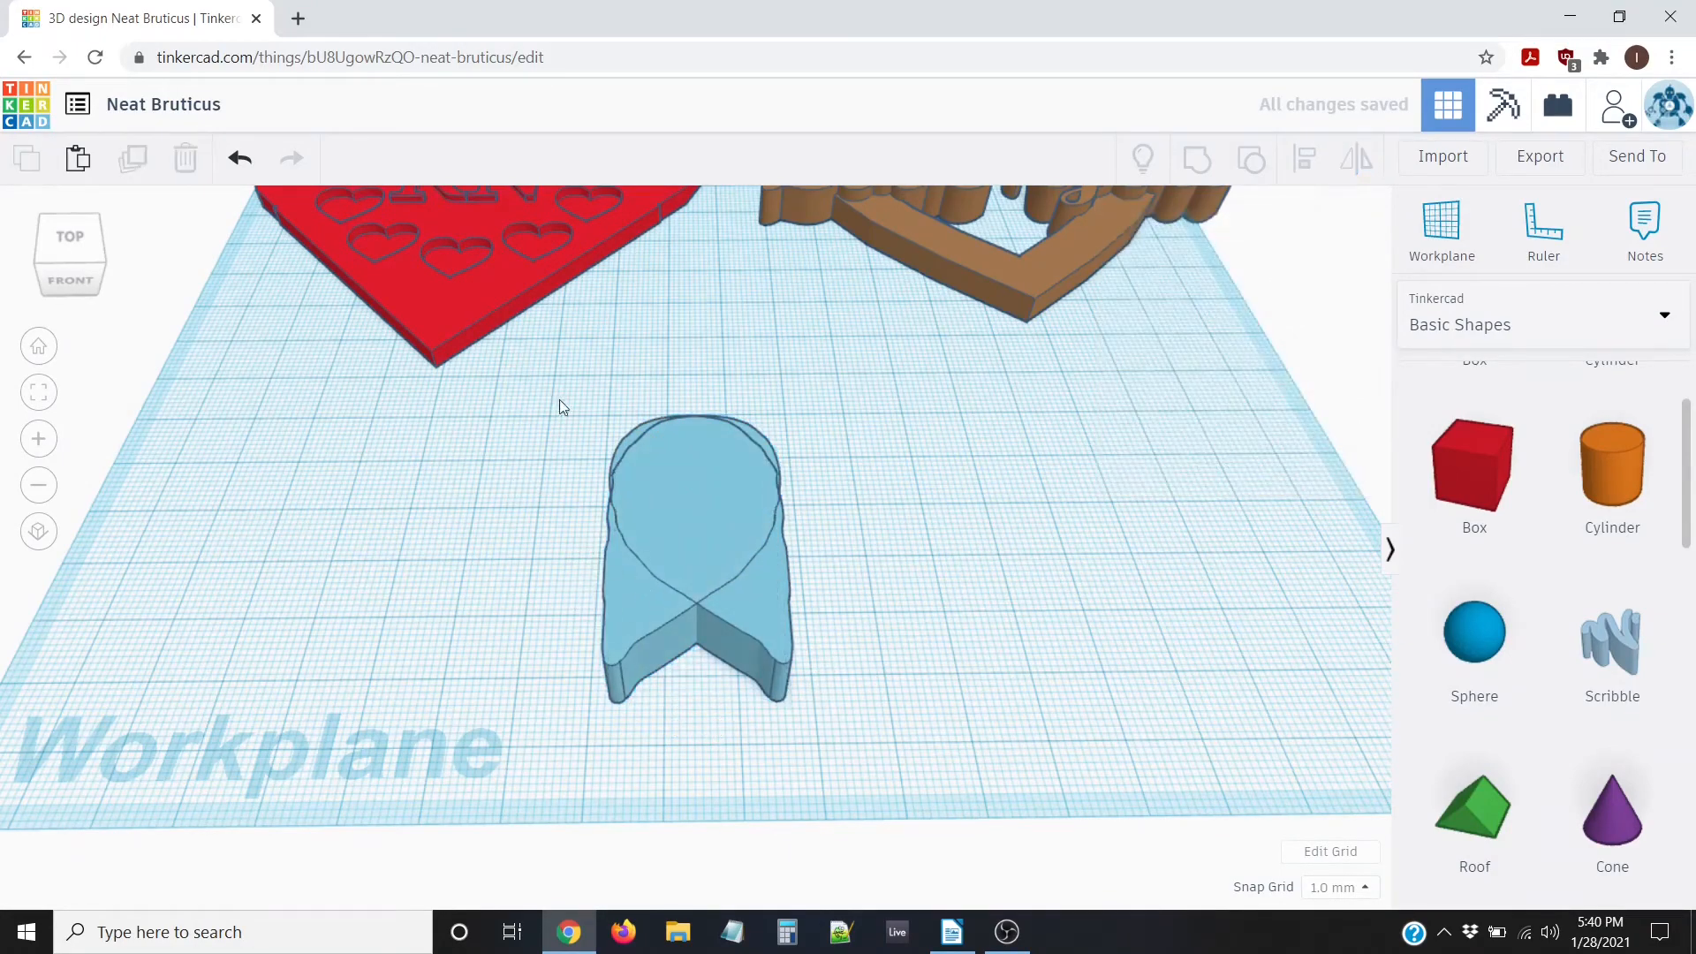
{"action": "left_click", "coordinate": [72, 236]}
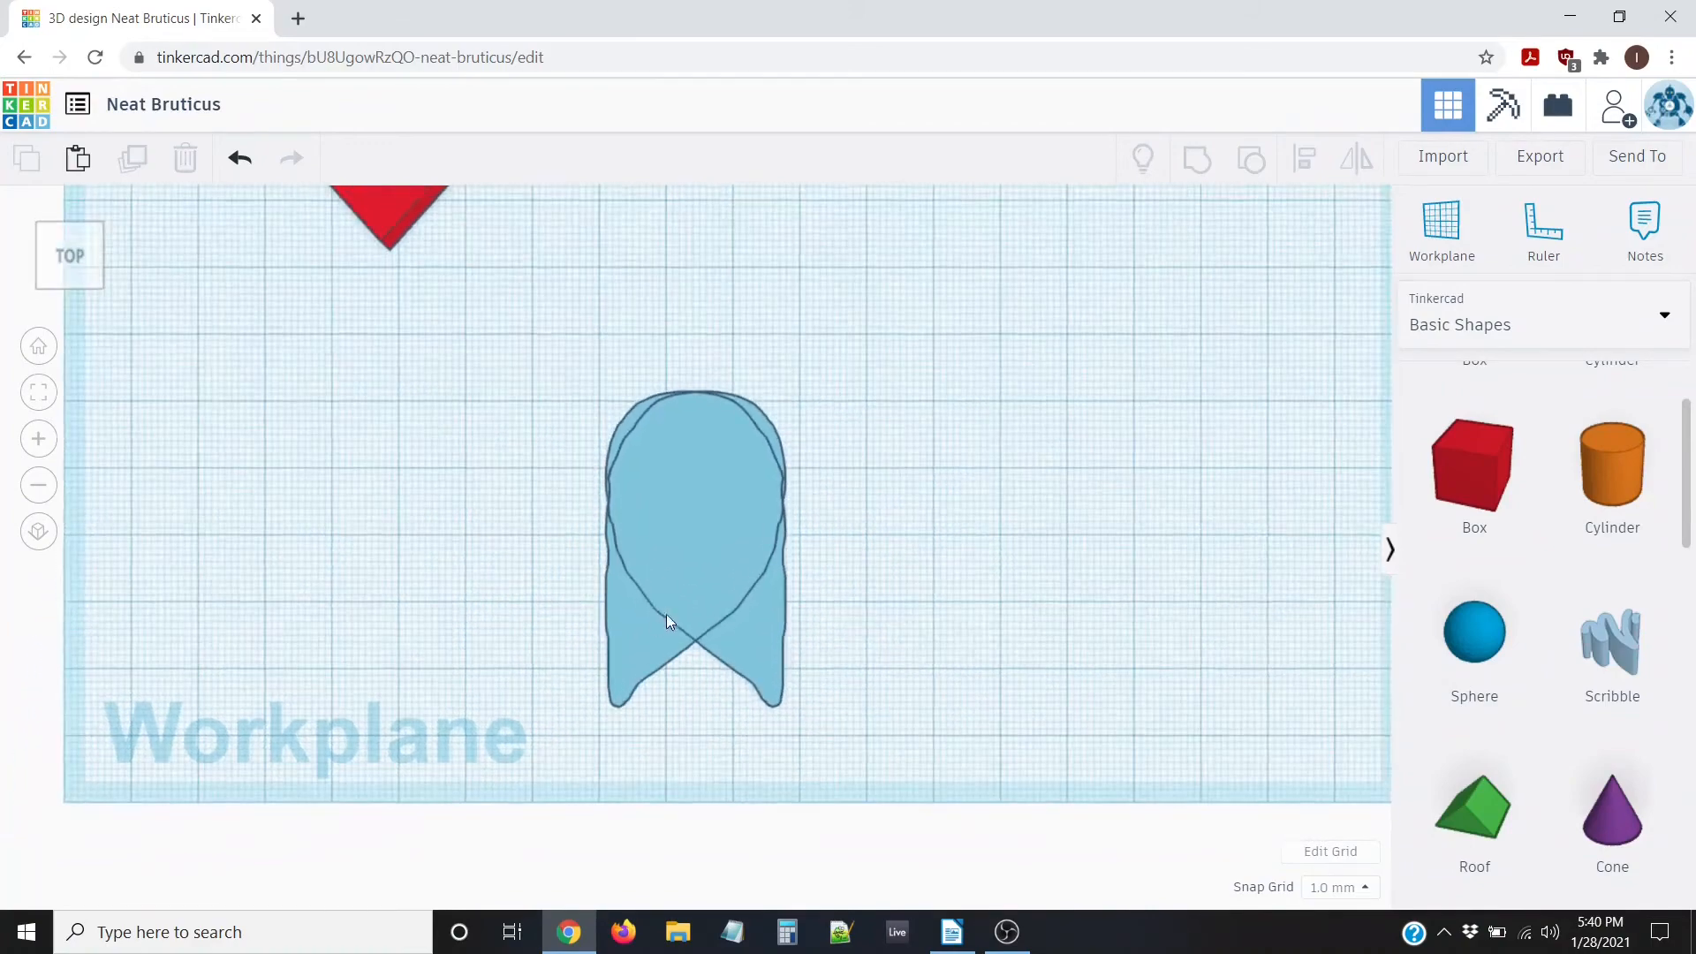
{"action": "left_click", "coordinate": [629, 633]}
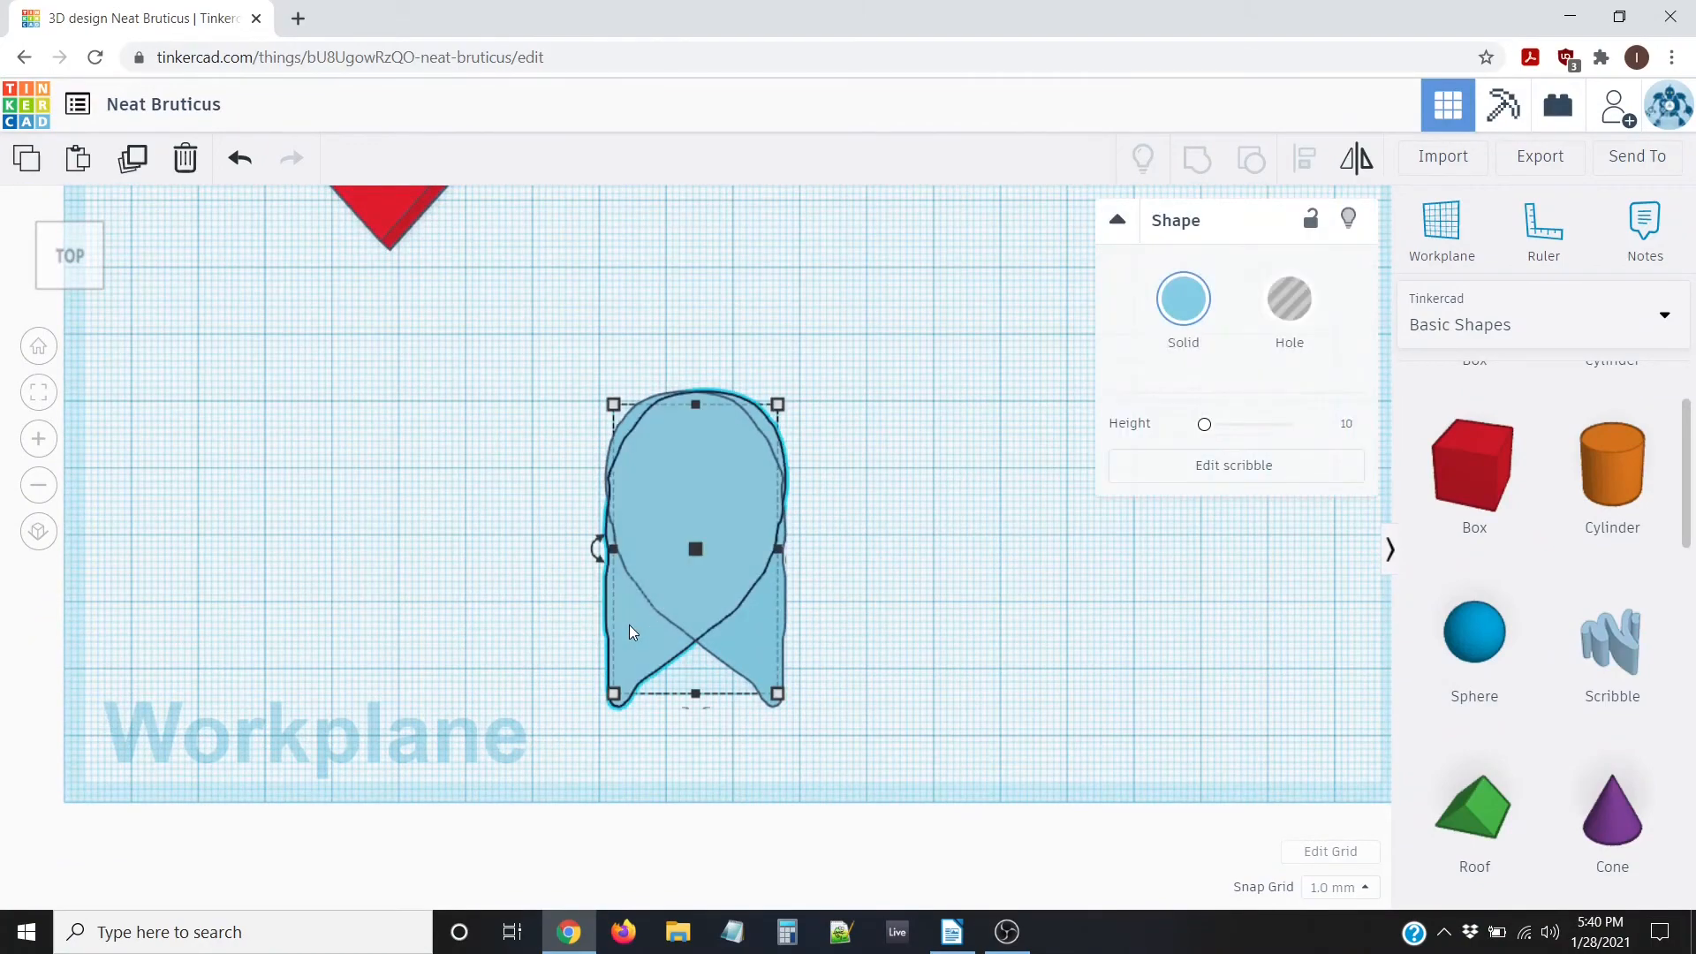
{"action": "key", "text": "Right"}
{"action": "key", "text": "Right"}
{"action": "key", "text": "Right"}
{"action": "key", "text": "Right"}
{"action": "key", "text": "Right"}
{"action": "key", "text": "Right"}
{"action": "key", "text": "Right"}
{"action": "key", "text": "Right"}
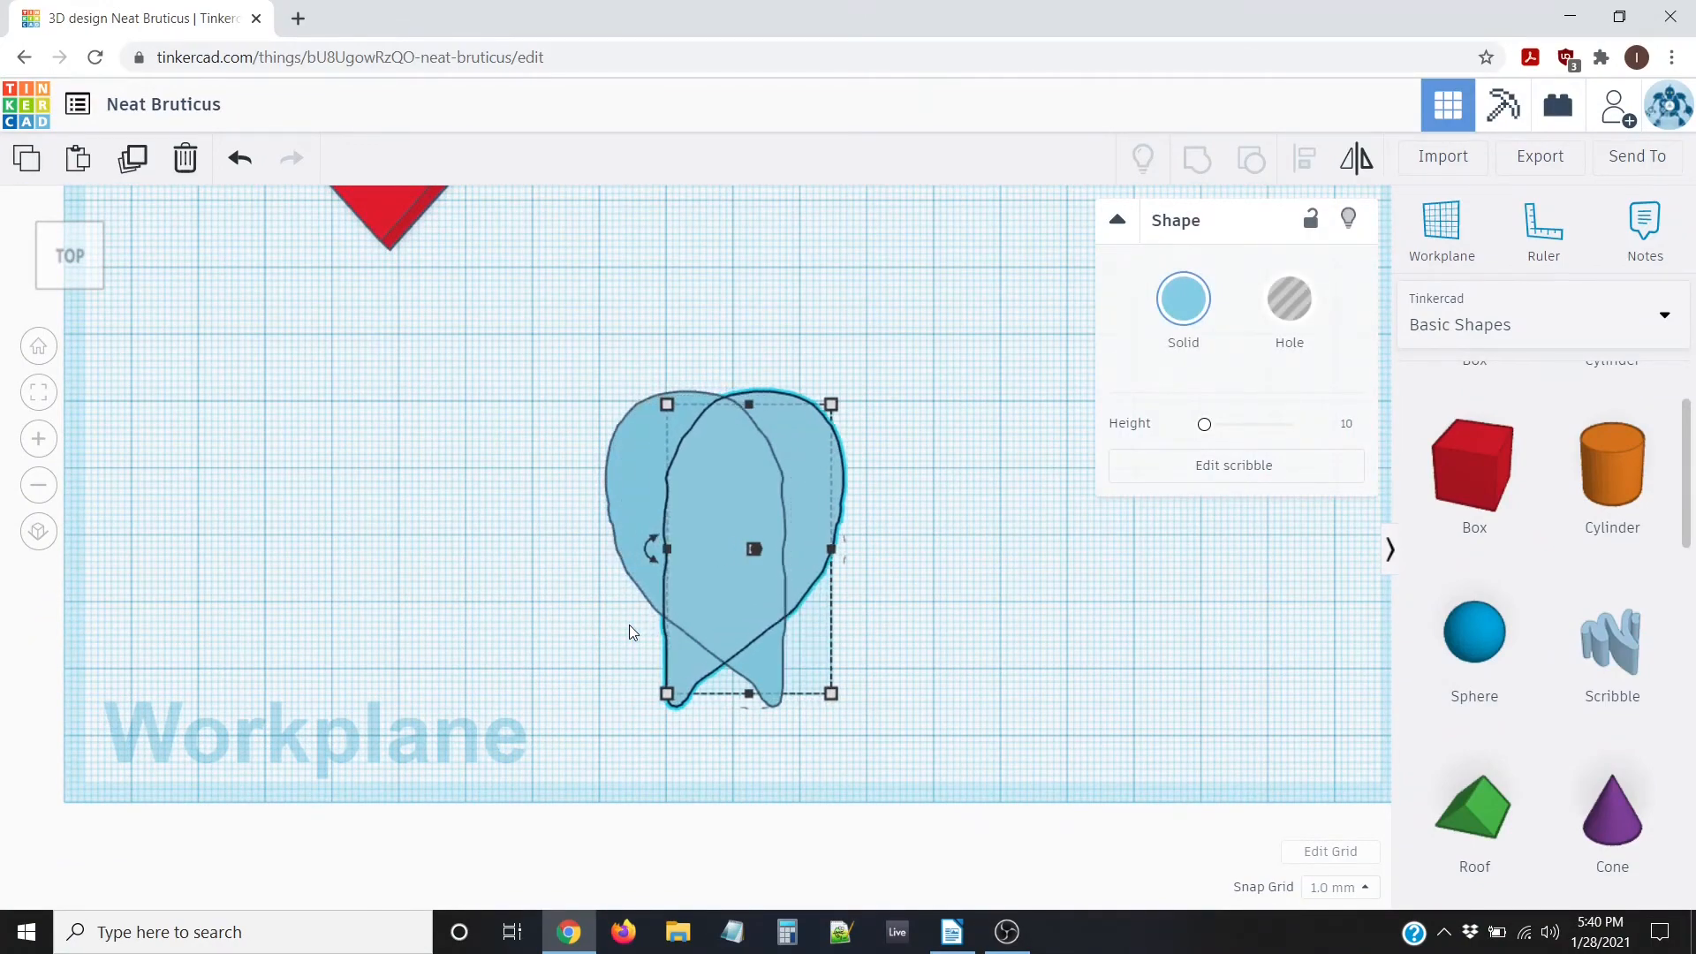
{"action": "key", "text": "Right"}
{"action": "key", "text": "Right"}
{"action": "key", "text": "Right"}
{"action": "key", "text": "Right"}
{"action": "key", "text": "Right"}
{"action": "key", "text": "Right"}
{"action": "key", "text": "Right"}
{"action": "key", "text": "Right"}
{"action": "key", "text": "Right"}
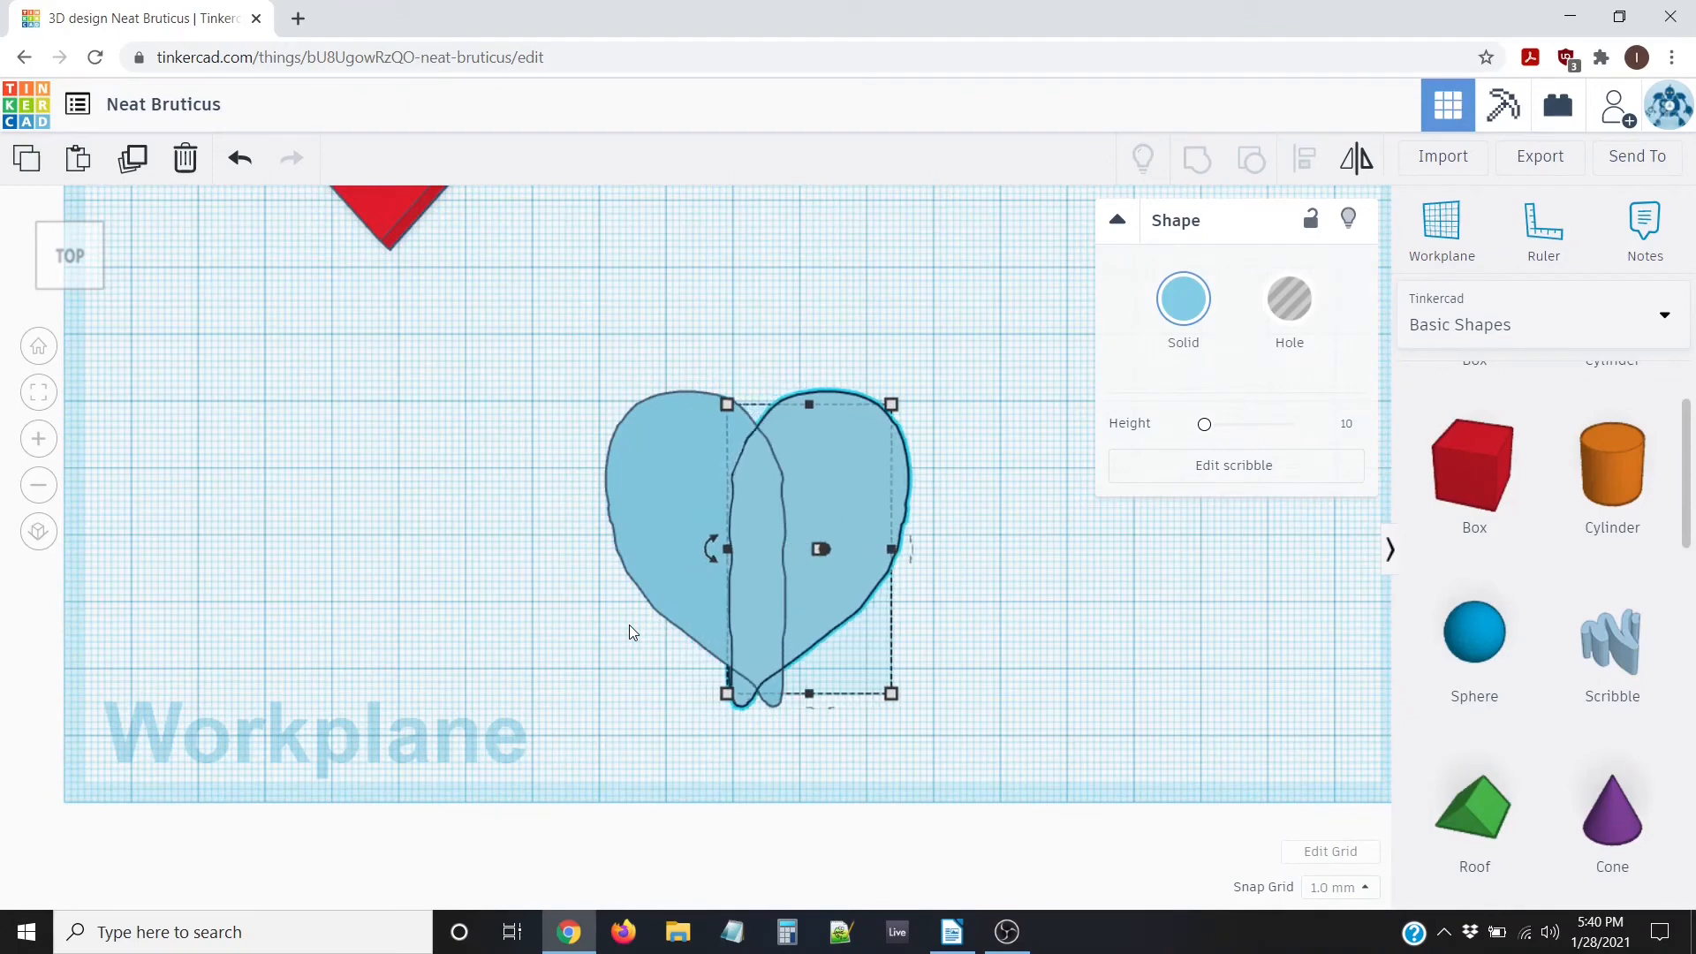
{"action": "key", "text": "Right"}
{"action": "key", "text": "Right"}
{"action": "key", "text": "Right"}
{"action": "key", "text": "Right"}
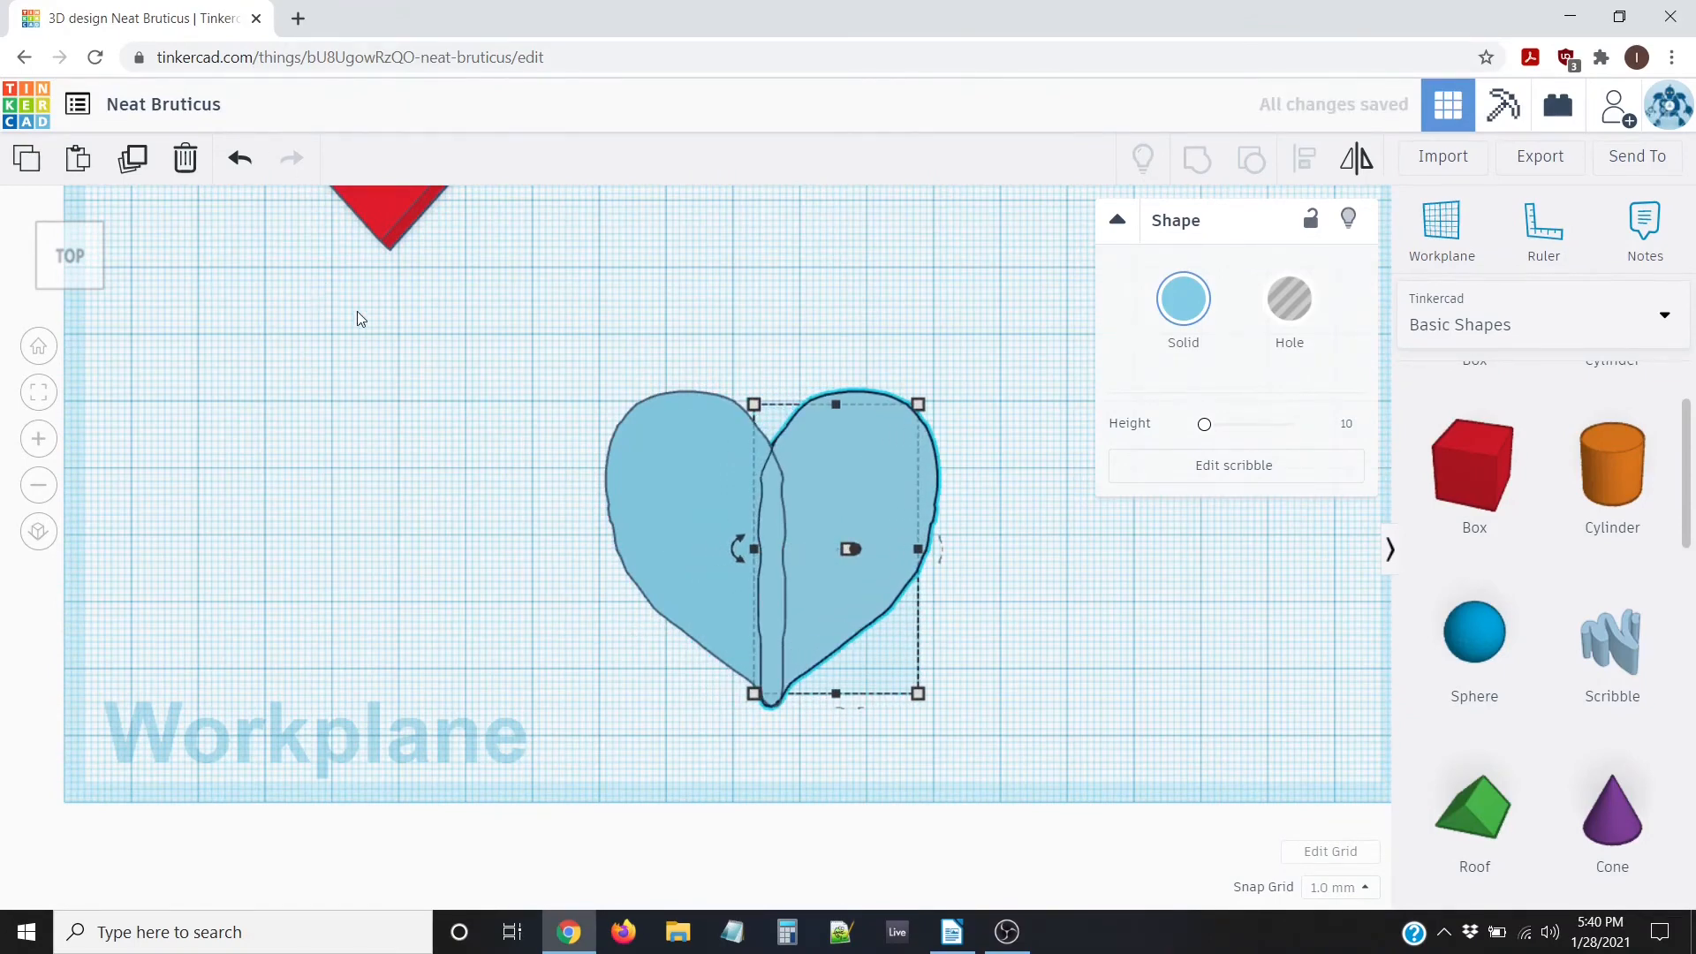
{"action": "scroll", "coordinate": [359, 318], "scroll_direction": "up", "scroll_amount": 3}
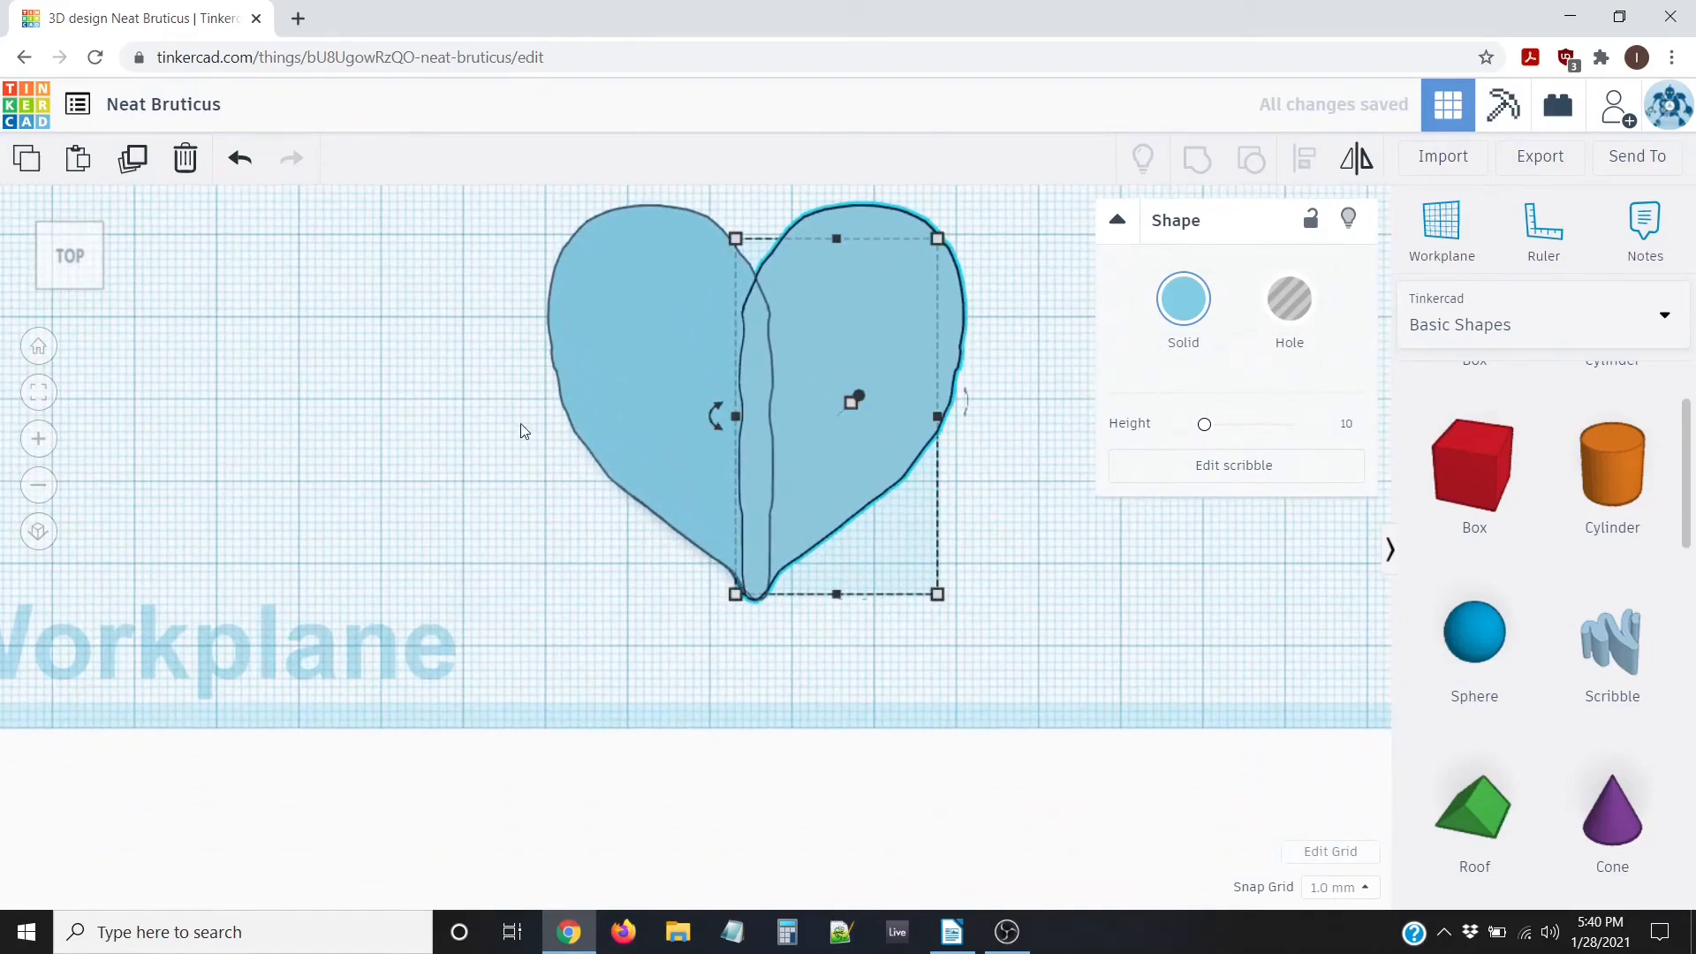
Nudge the right half once more, then set the snap grid to 0.1 mm
{"action": "left_click", "coordinate": [520, 415]}
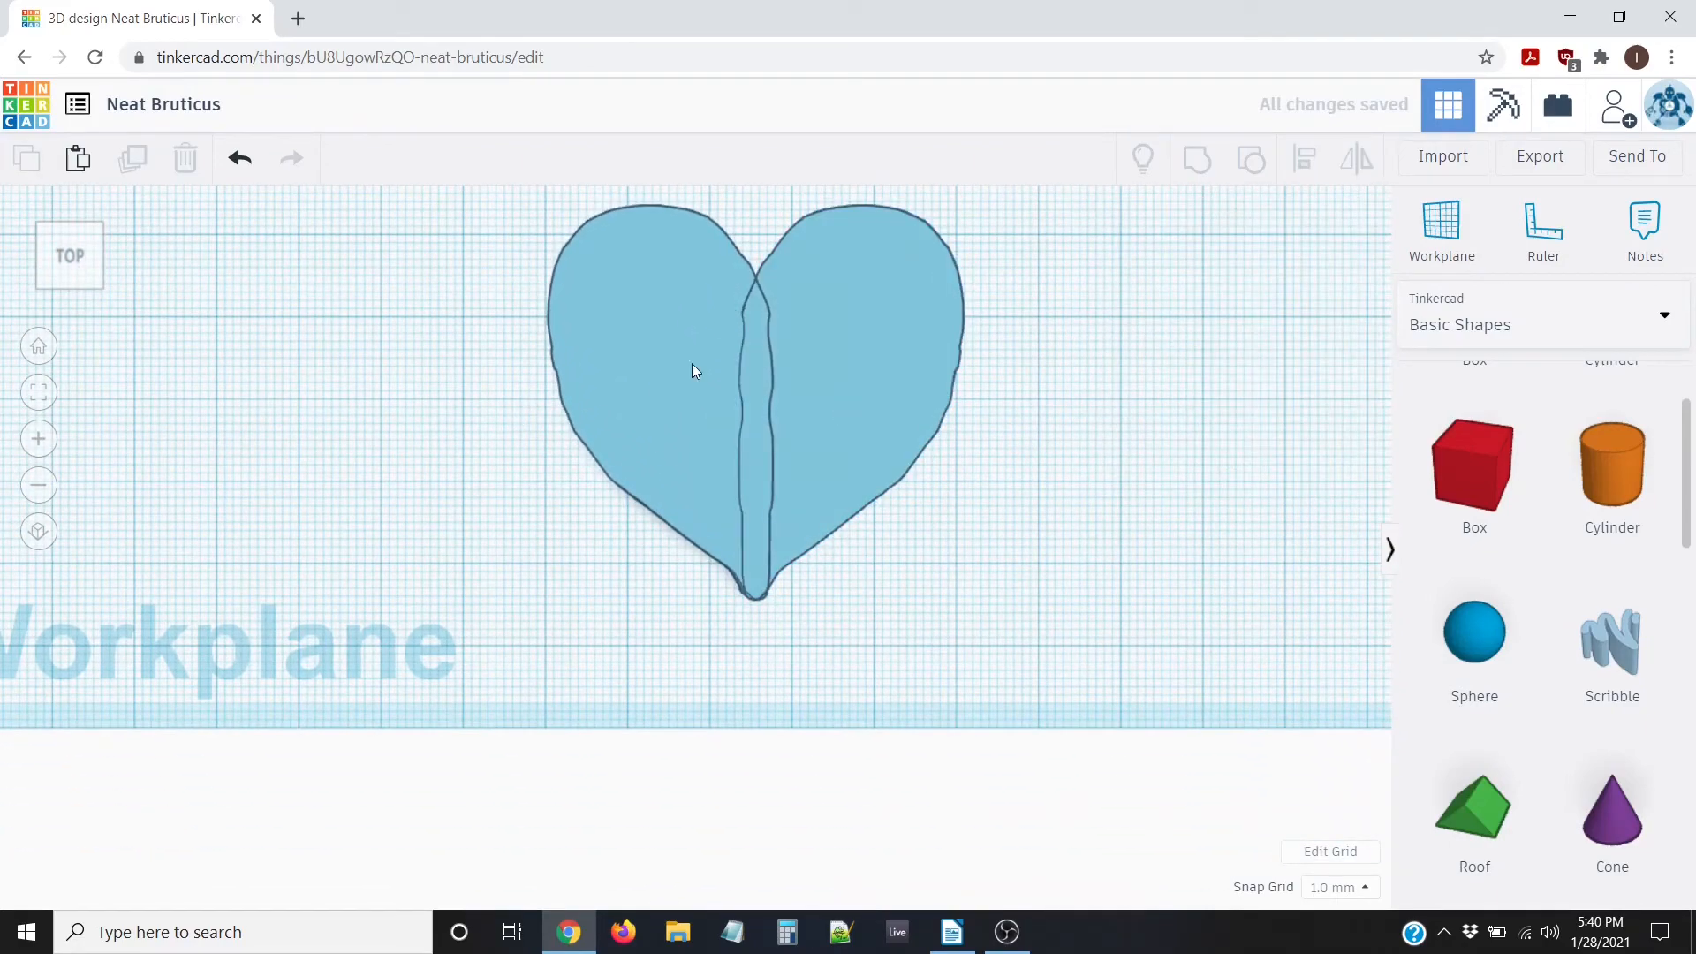
{"action": "left_click", "coordinate": [874, 273]}
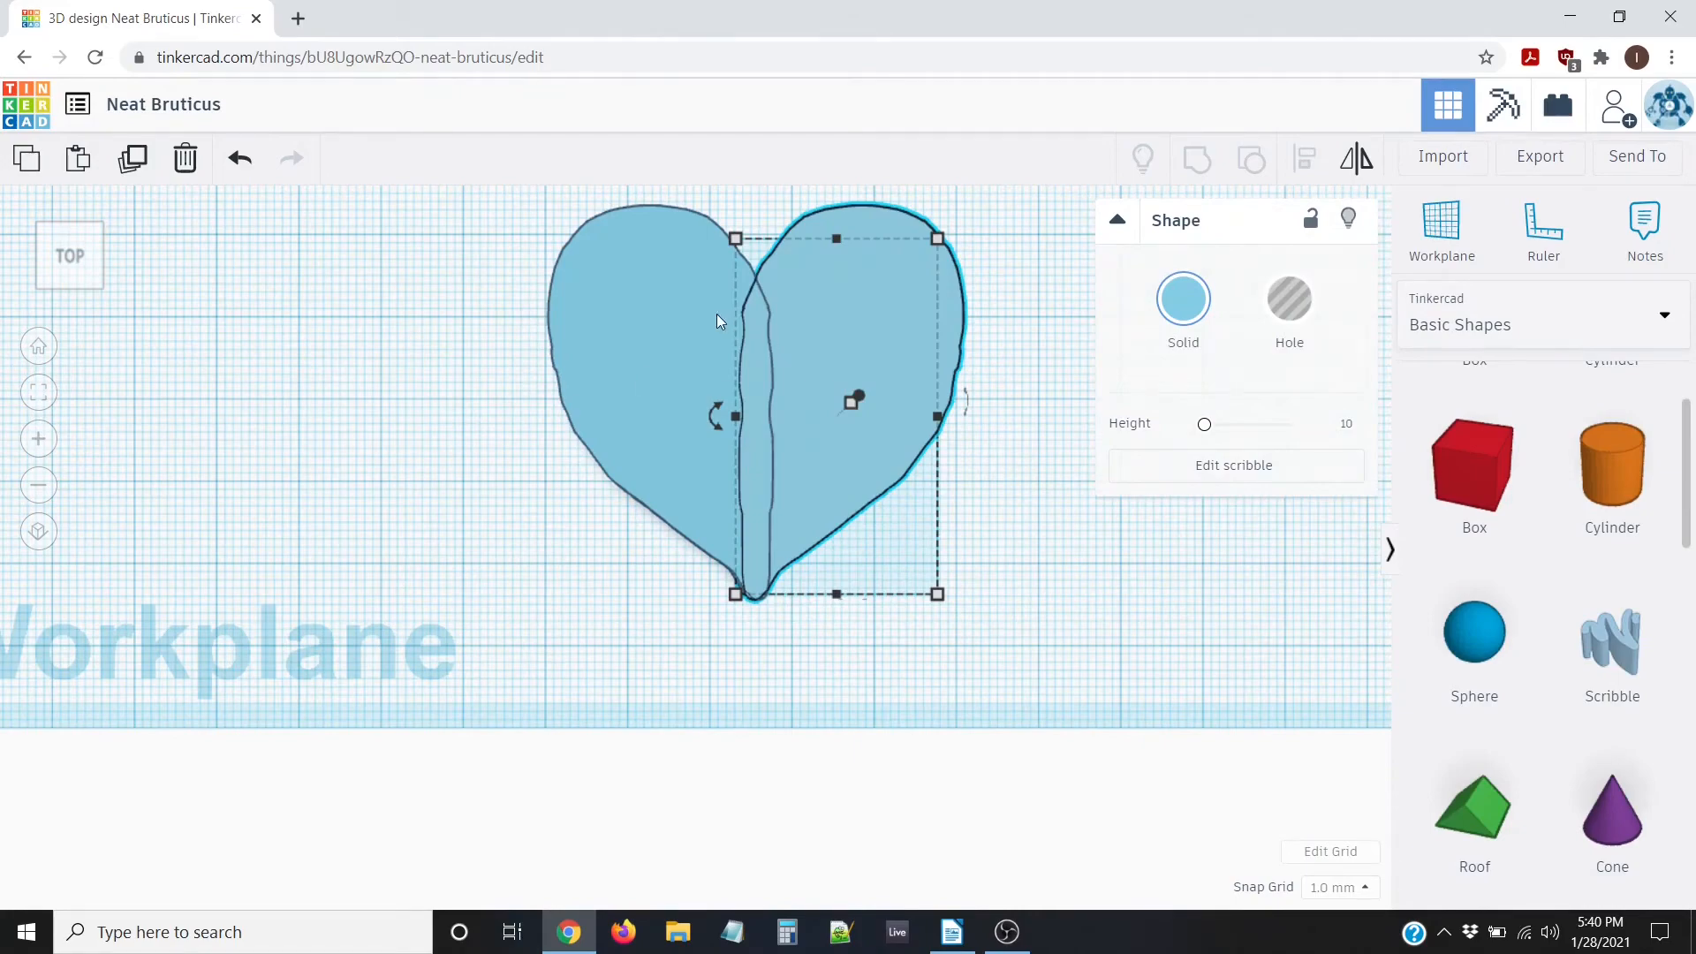
{"action": "key", "text": "Right"}
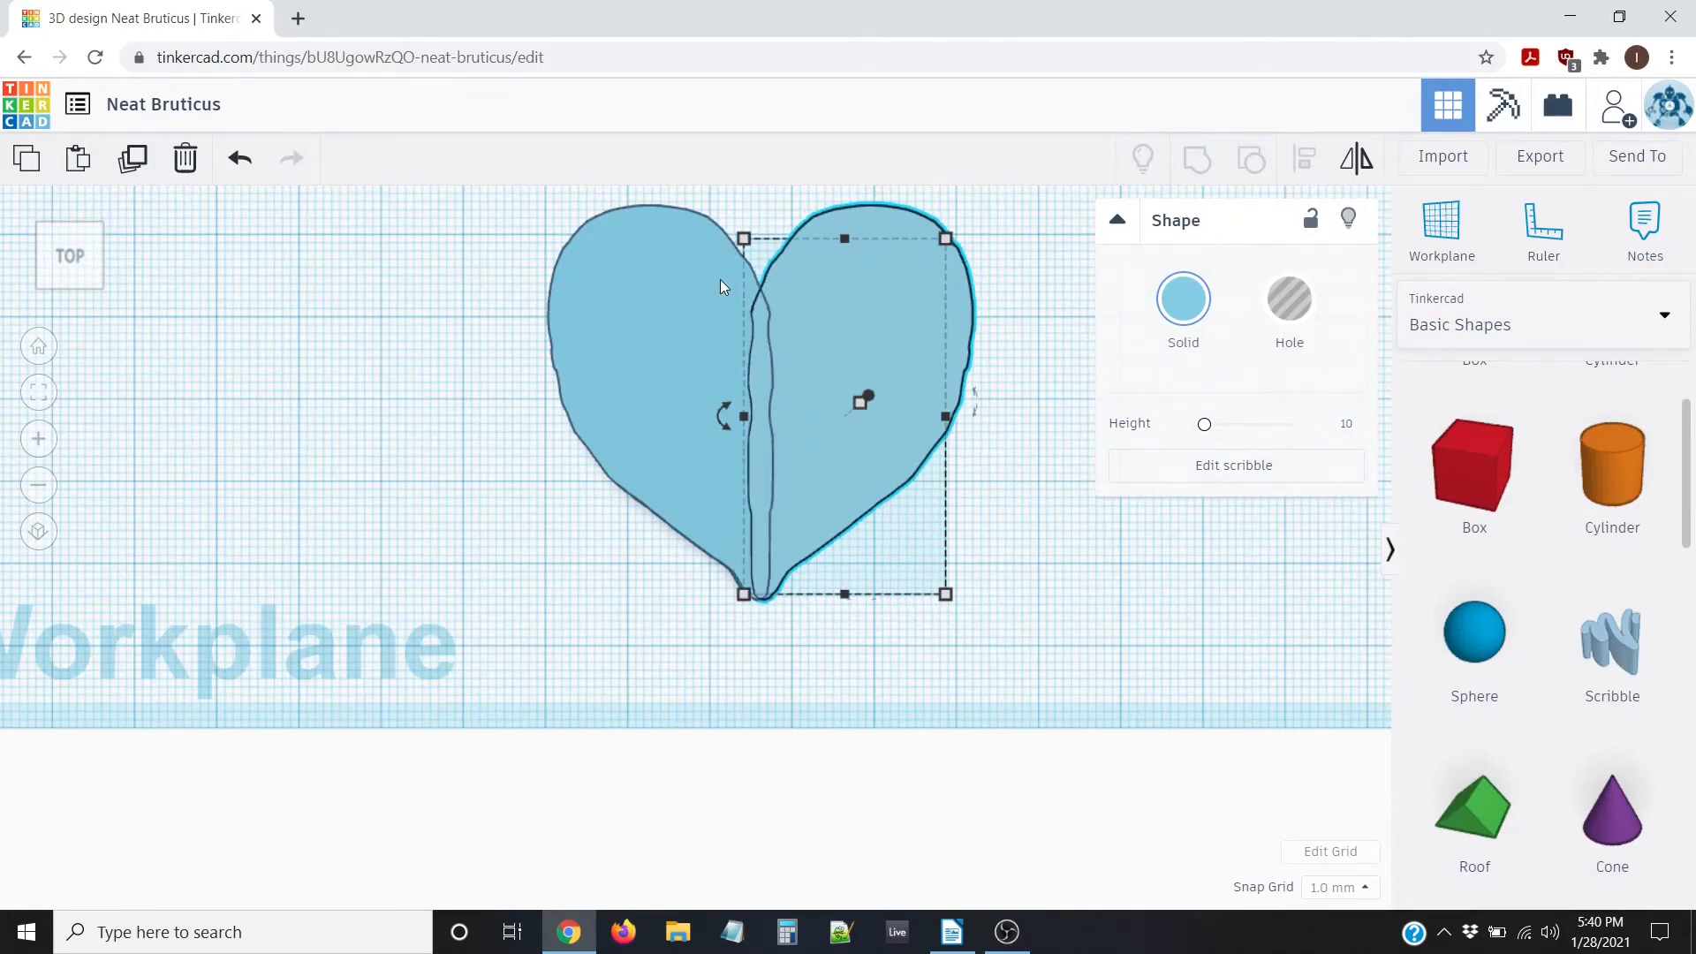
{"action": "left_click", "coordinate": [535, 476]}
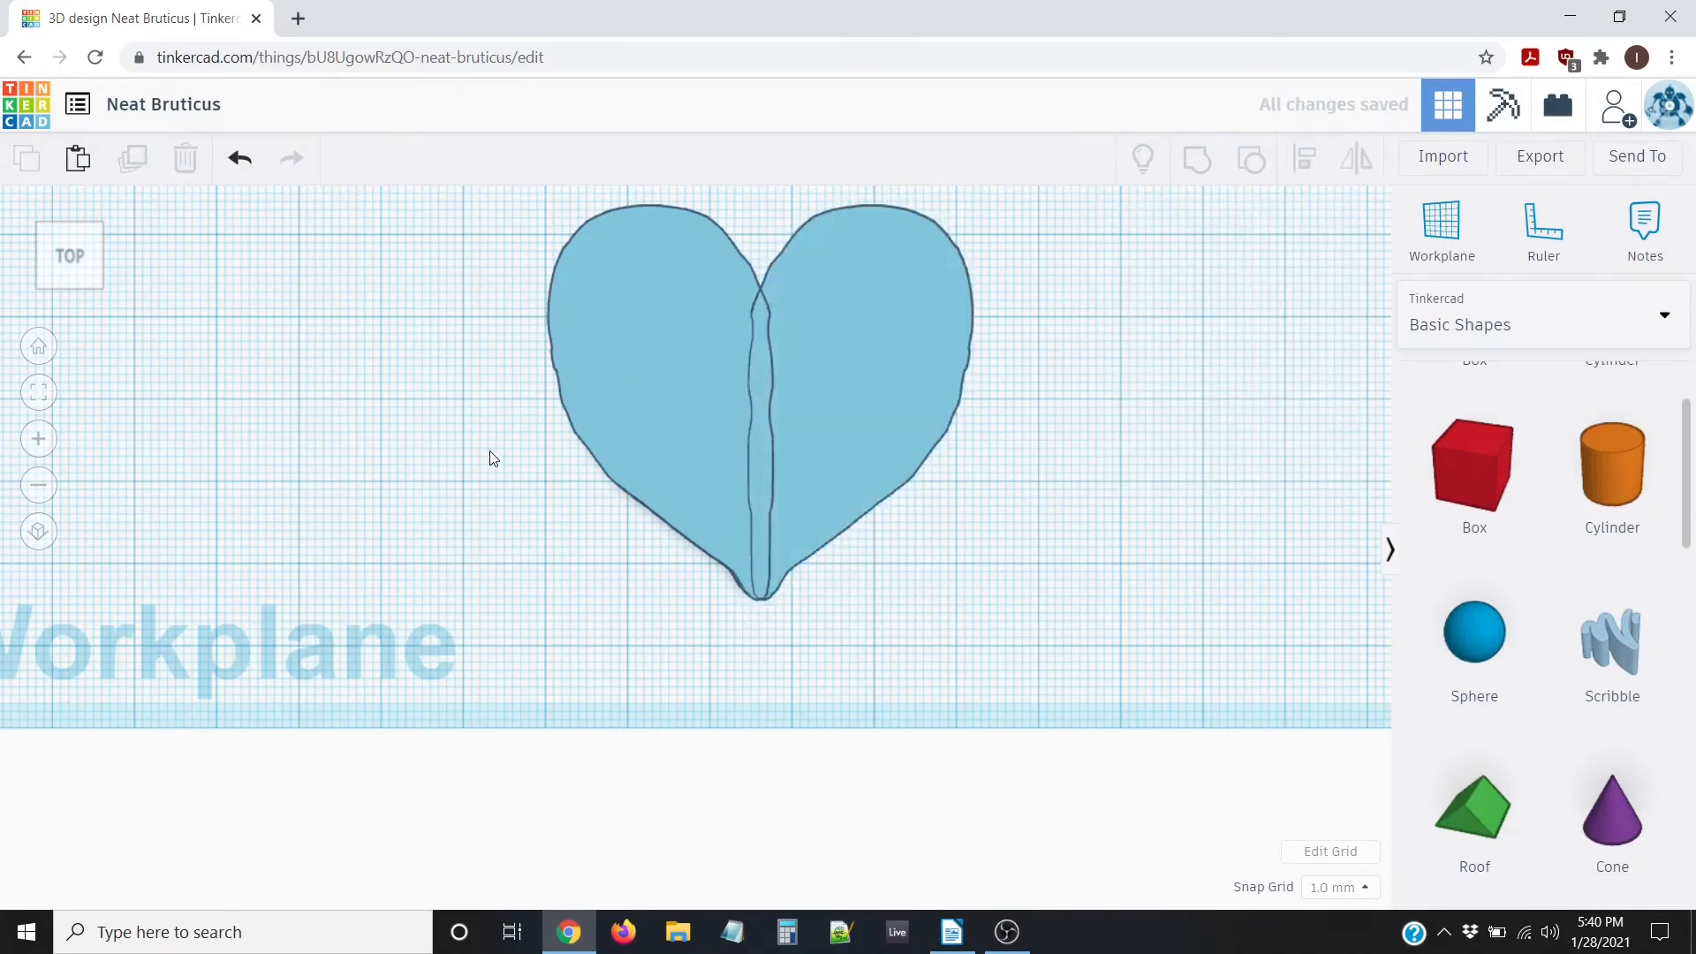
{"action": "scroll", "coordinate": [473, 454], "scroll_direction": "down", "scroll_amount": 3}
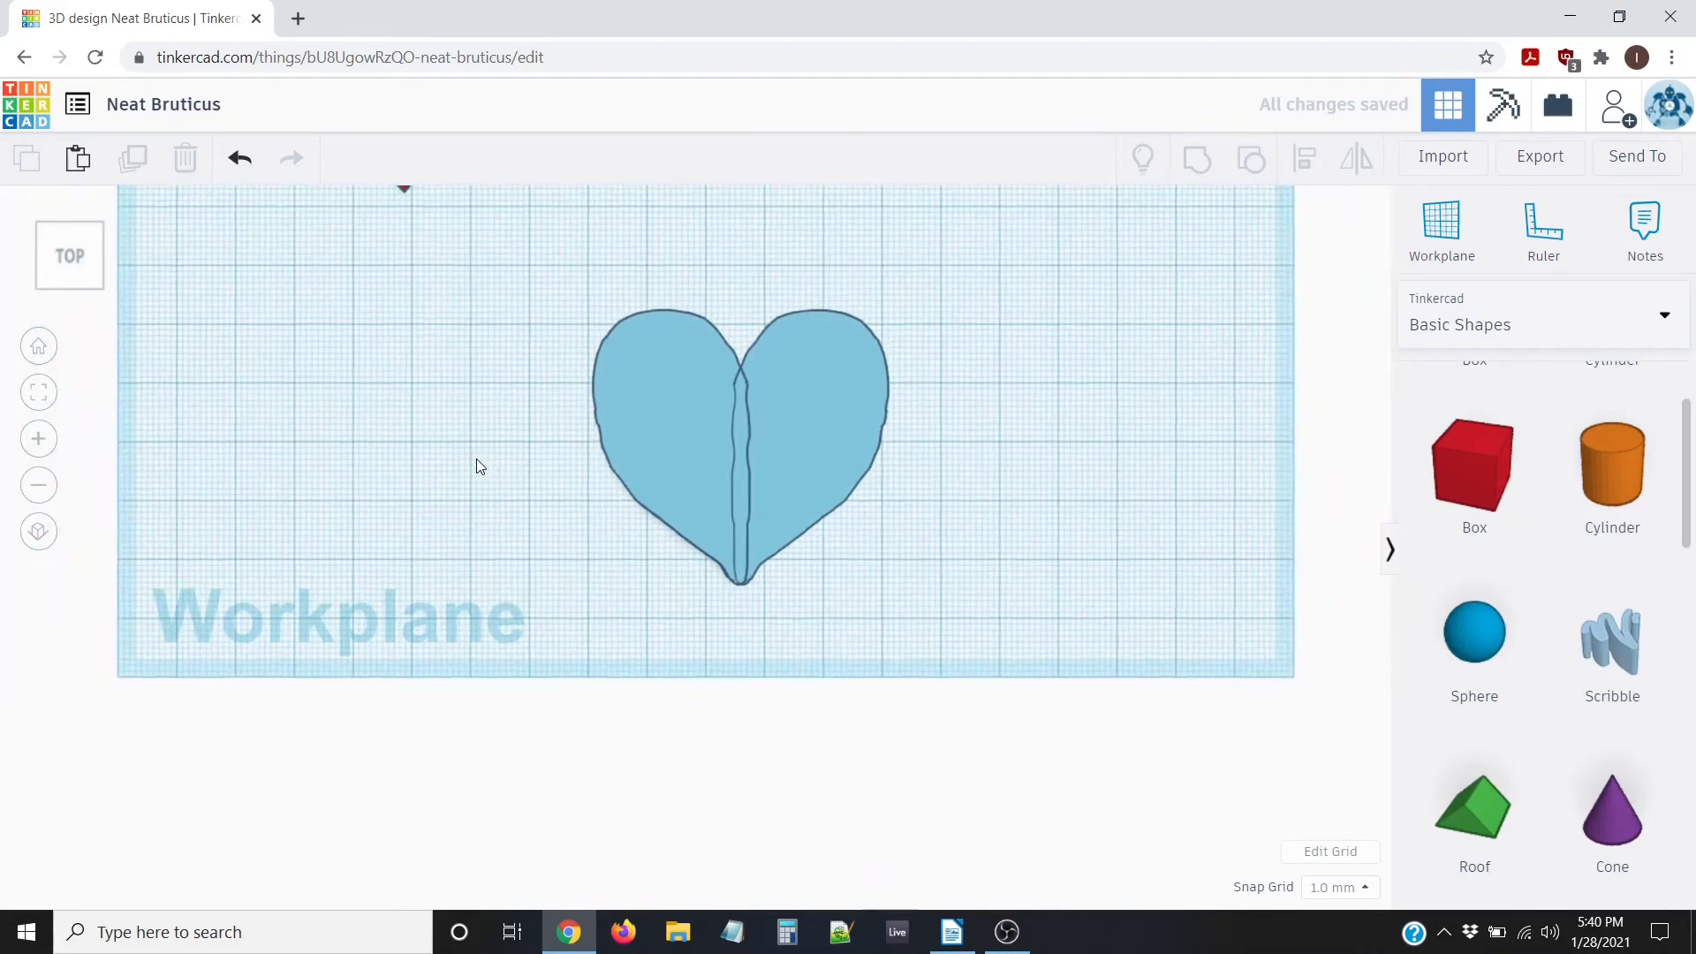
{"action": "left_click", "coordinate": [781, 402]}
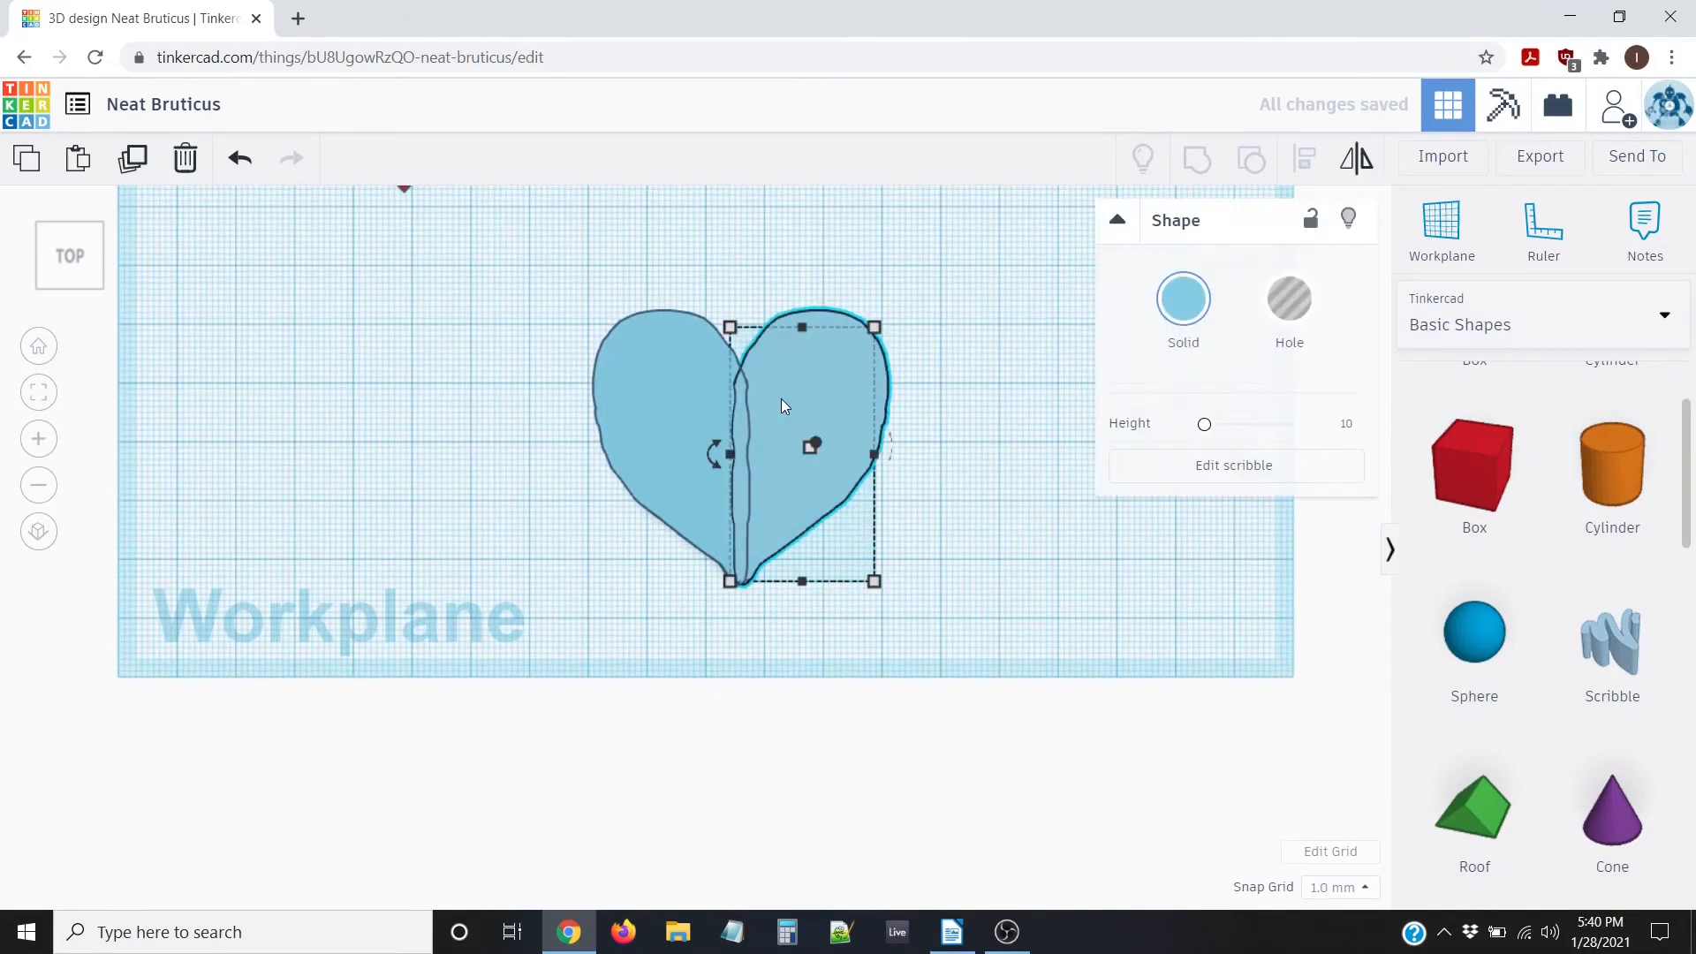
{"action": "left_click", "coordinate": [1364, 887]}
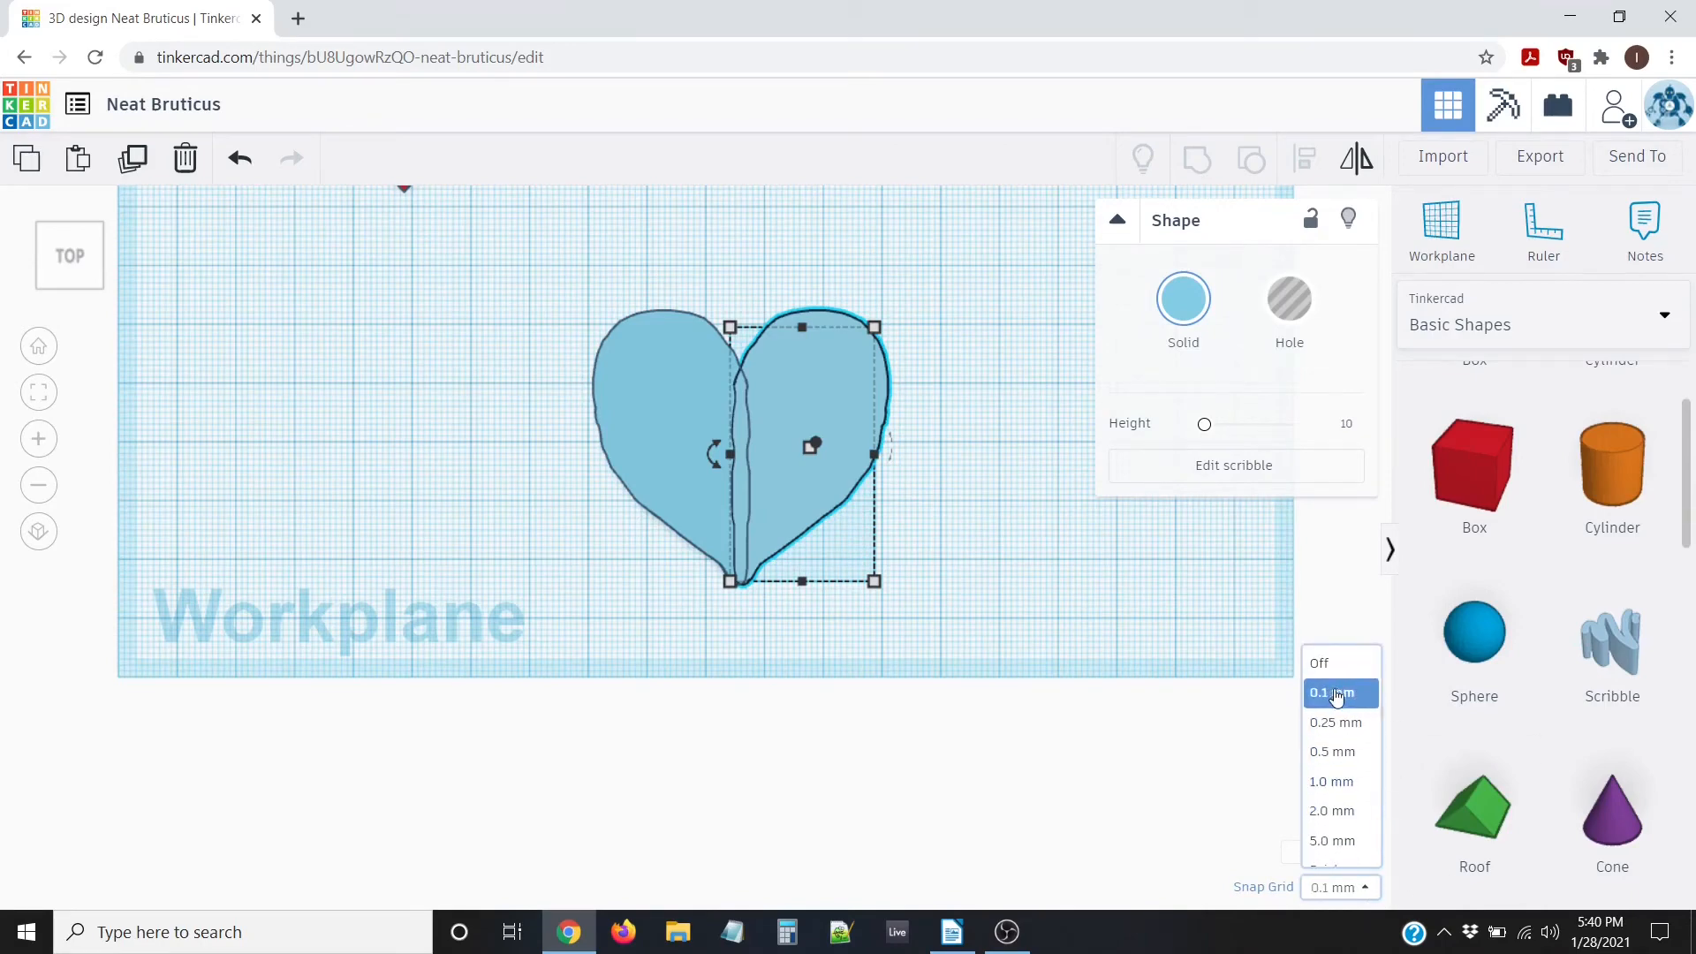
{"action": "left_click", "coordinate": [1334, 694]}
Fine-tune the right half with 0.1 mm arrow nudges until it meets the left half
{"action": "scroll", "coordinate": [777, 311], "scroll_direction": "up", "scroll_amount": 3}
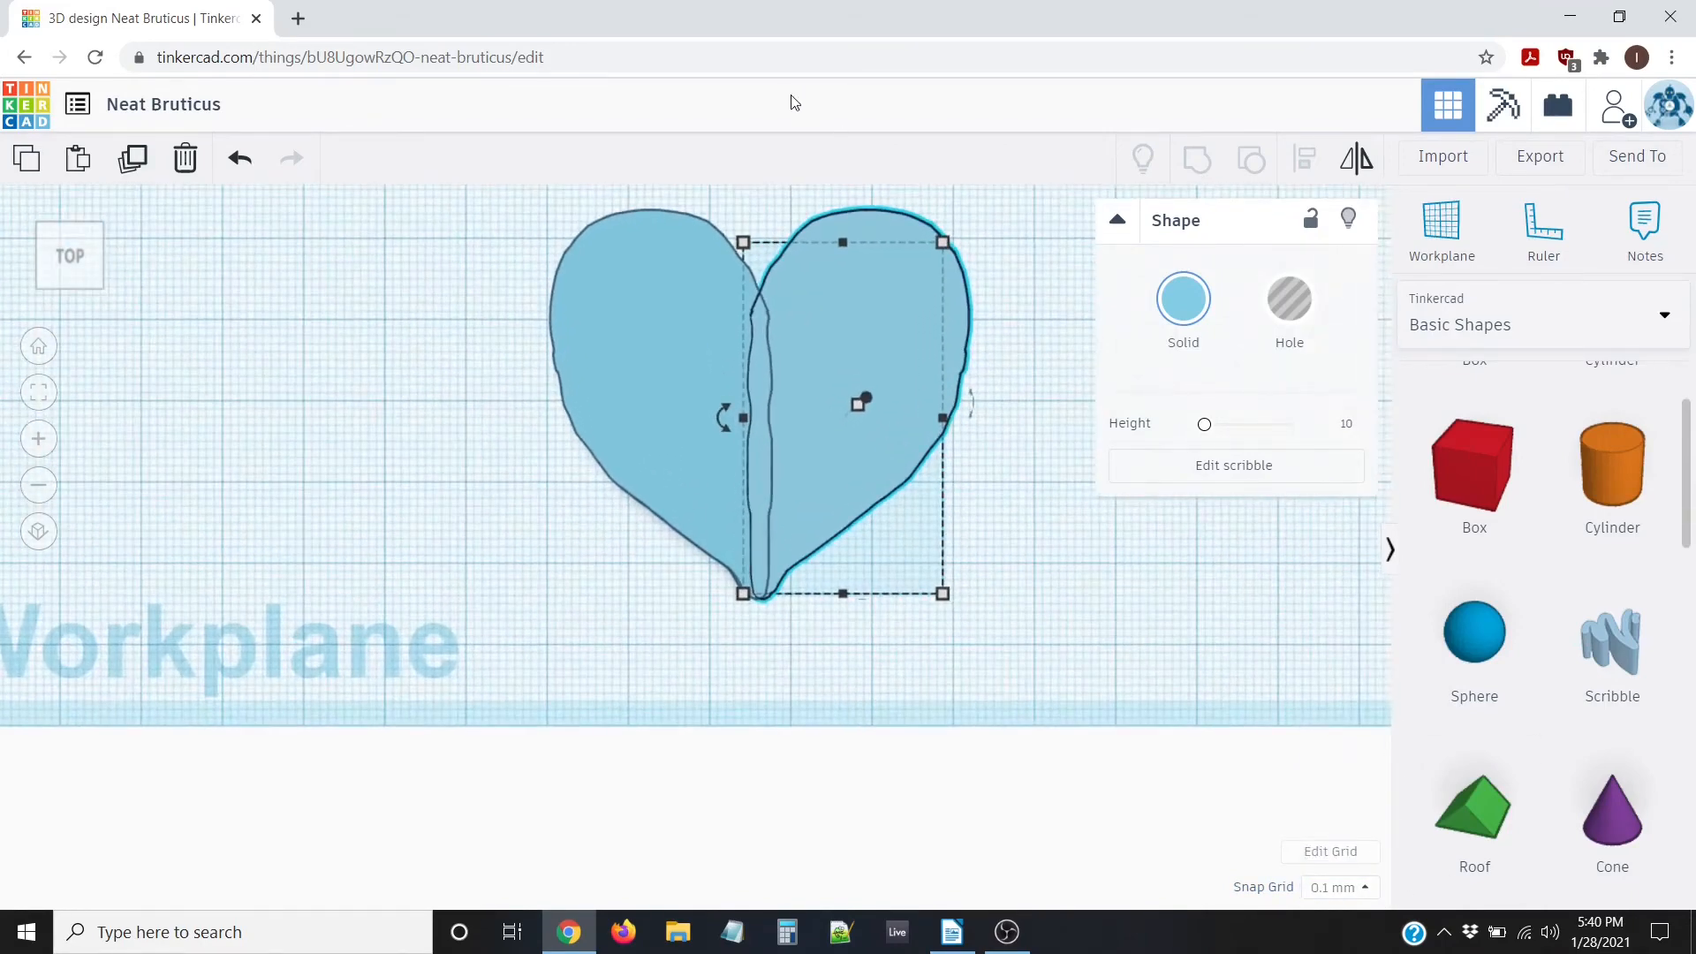
{"action": "middle_click_drag", "start_coordinate": [745, 198], "coordinate": [724, 269]}
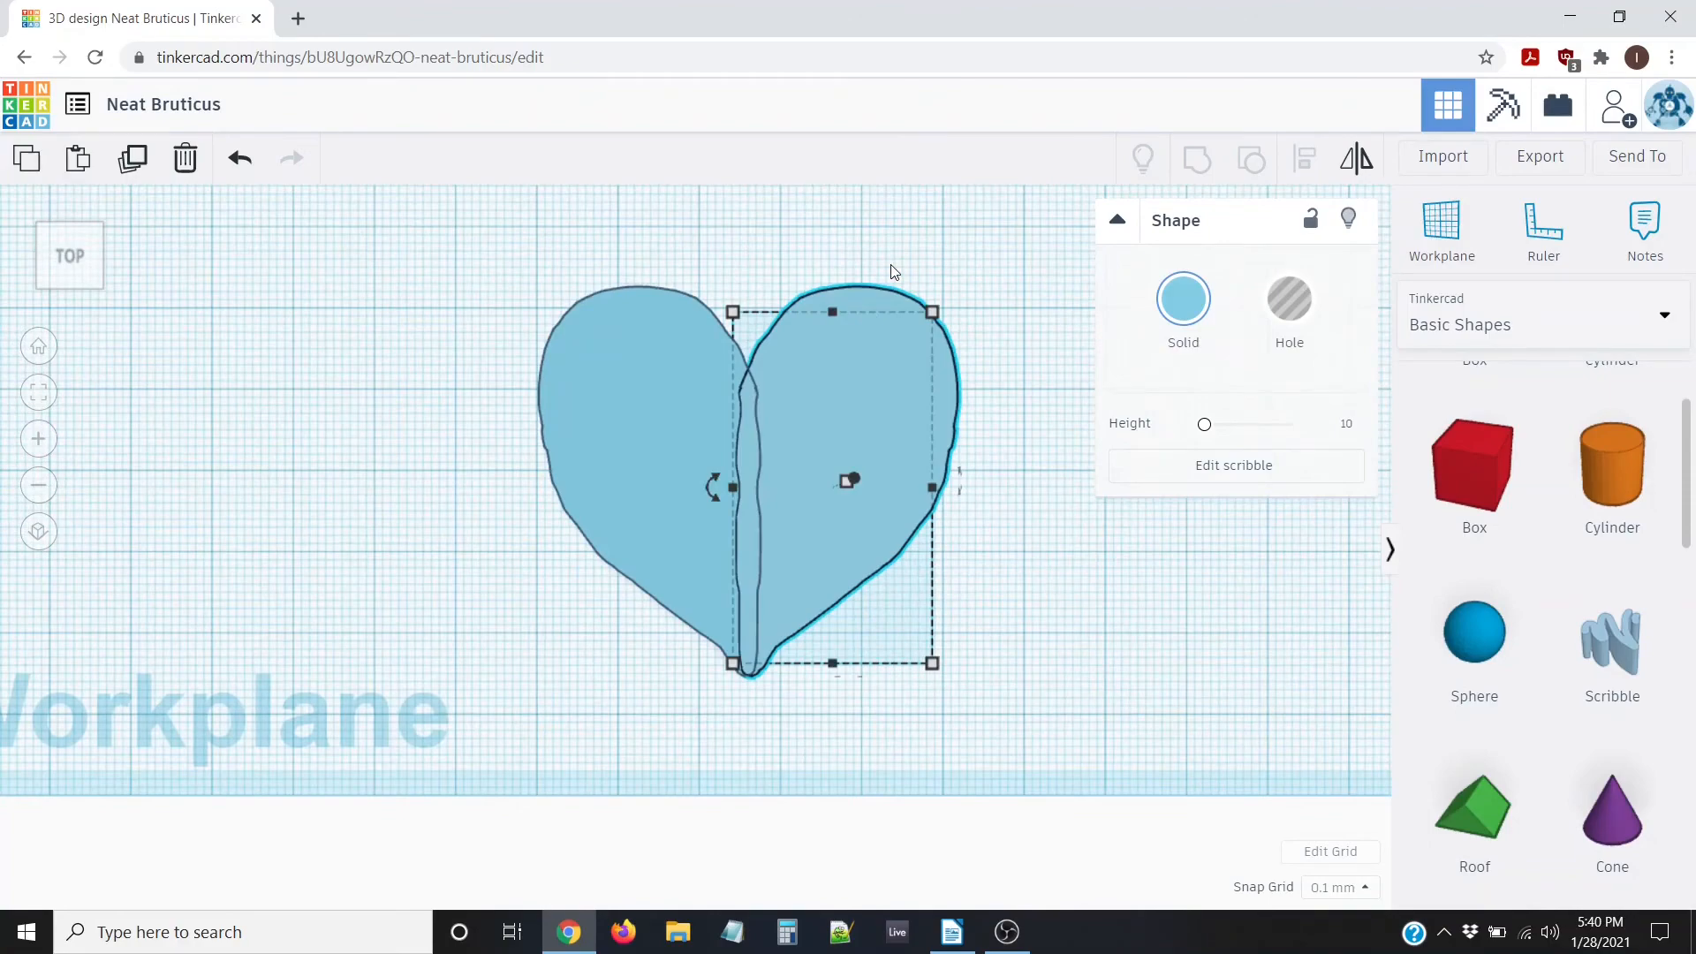
{"action": "key", "text": "Left"}
{"action": "key", "text": "Left"}
{"action": "key", "text": "Left"}
{"action": "key", "text": "Left"}
{"action": "key", "text": "Left"}
{"action": "key", "text": "Left"}
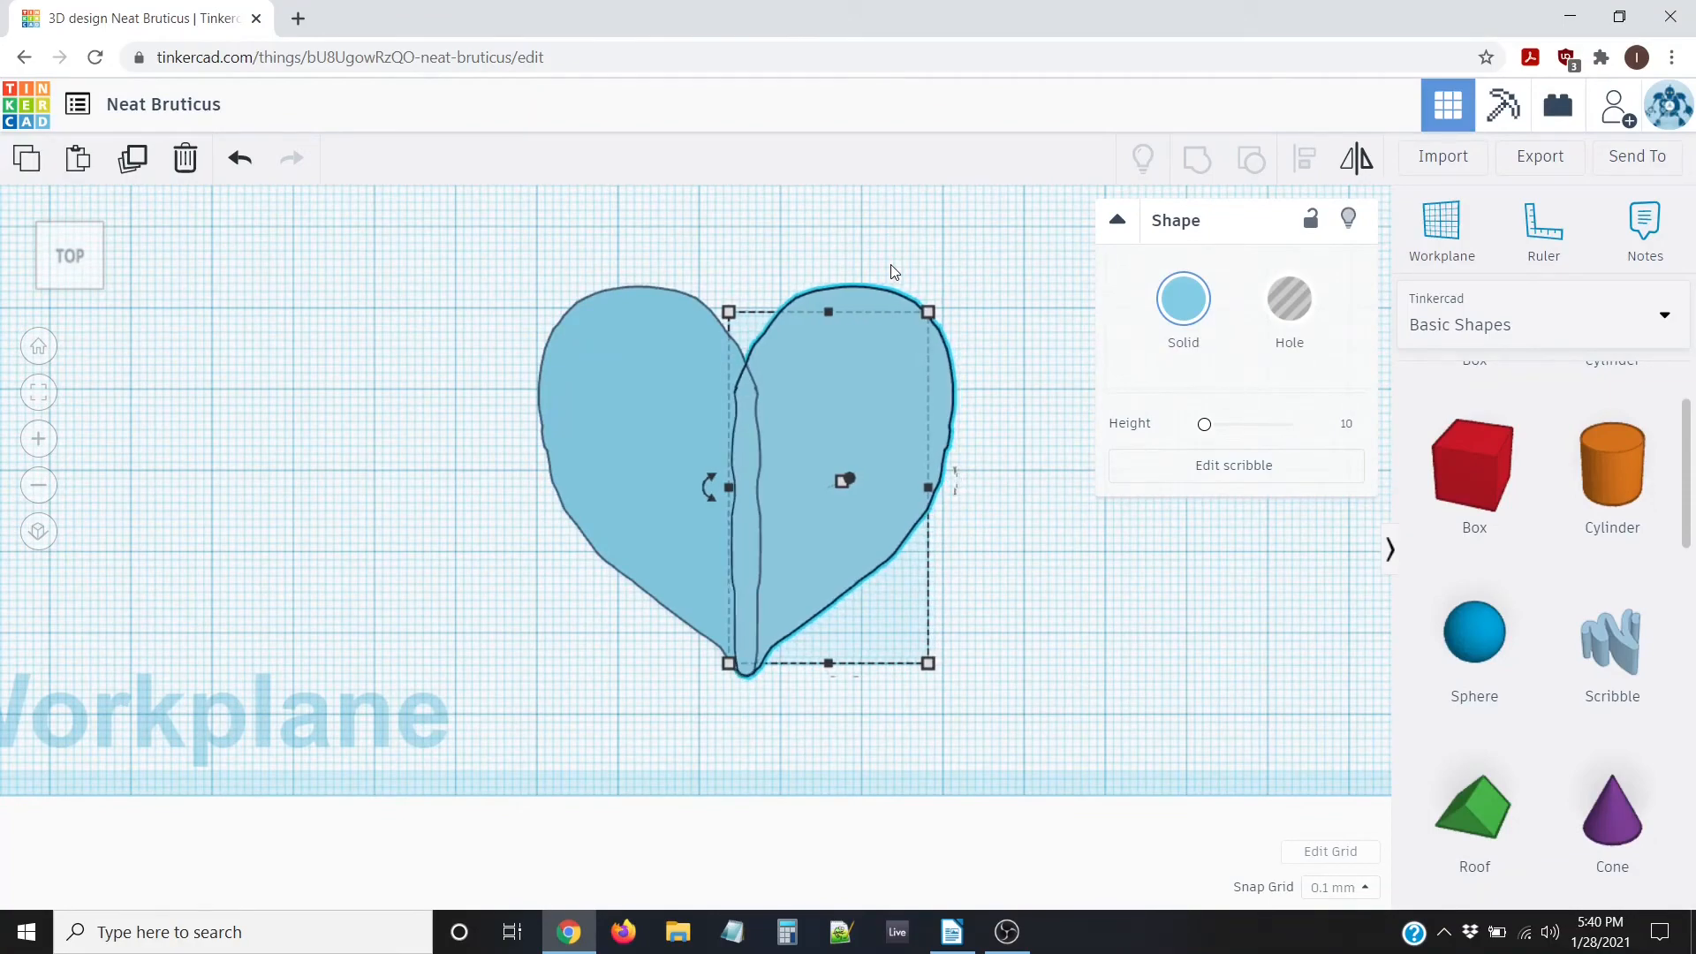
{"action": "scroll", "coordinate": [470, 558], "scroll_direction": "down", "scroll_amount": 4}
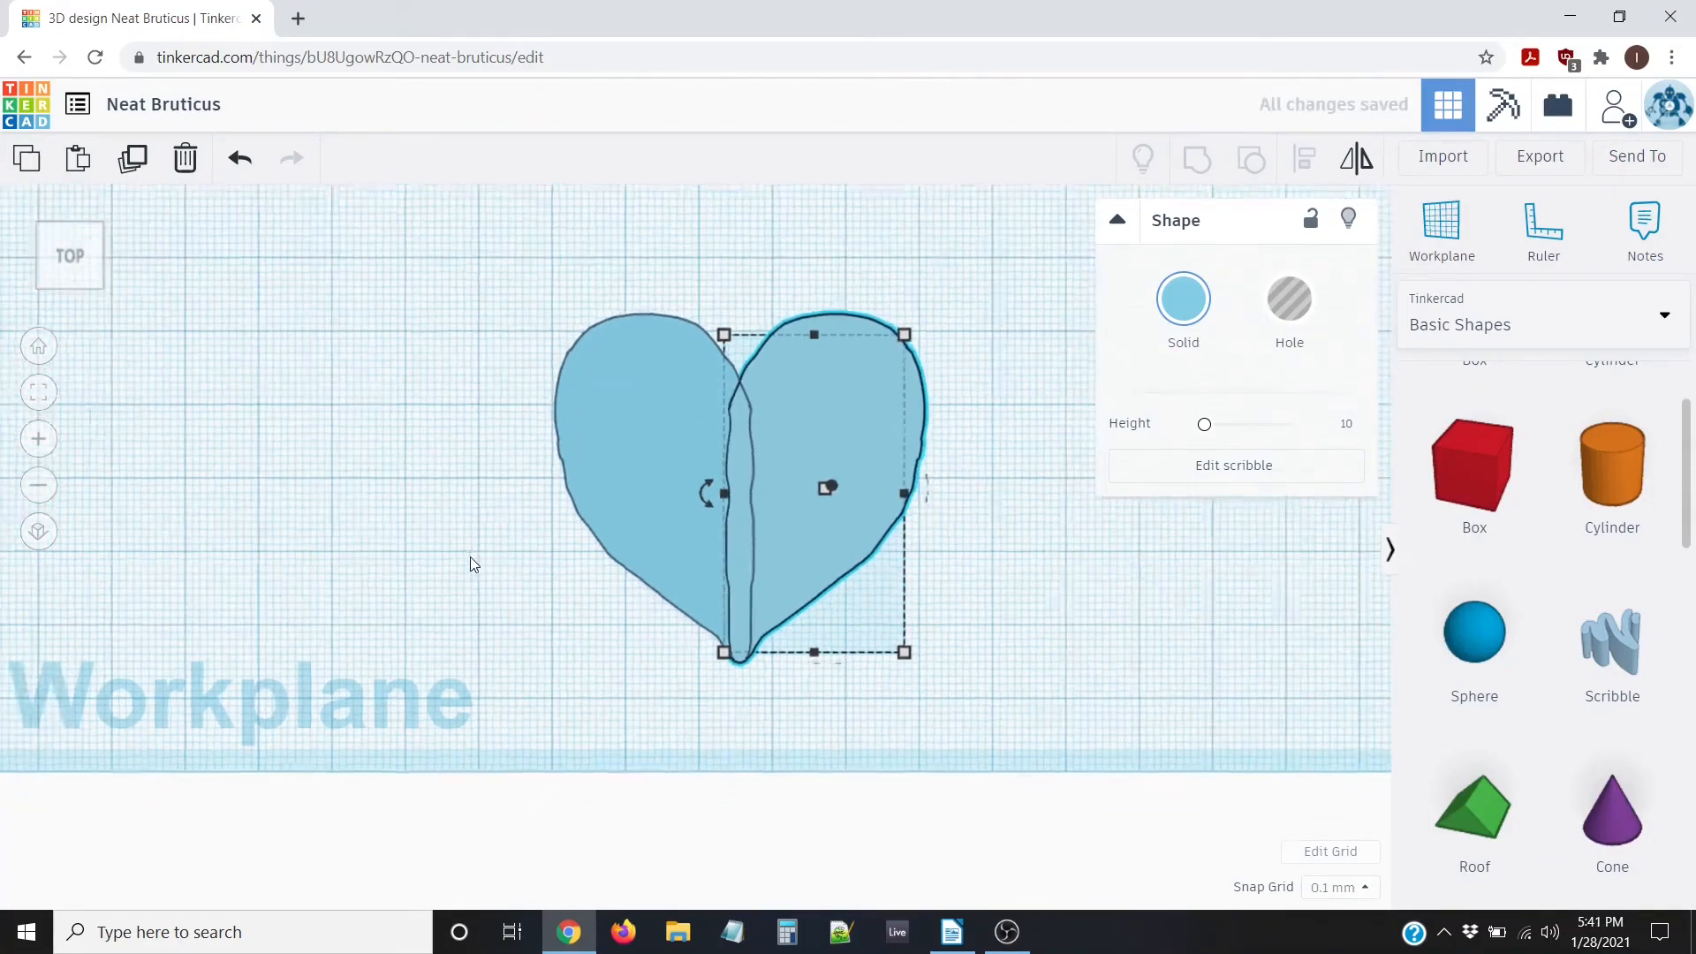
{"action": "scroll", "coordinate": [487, 579], "scroll_direction": "up", "scroll_amount": 5}
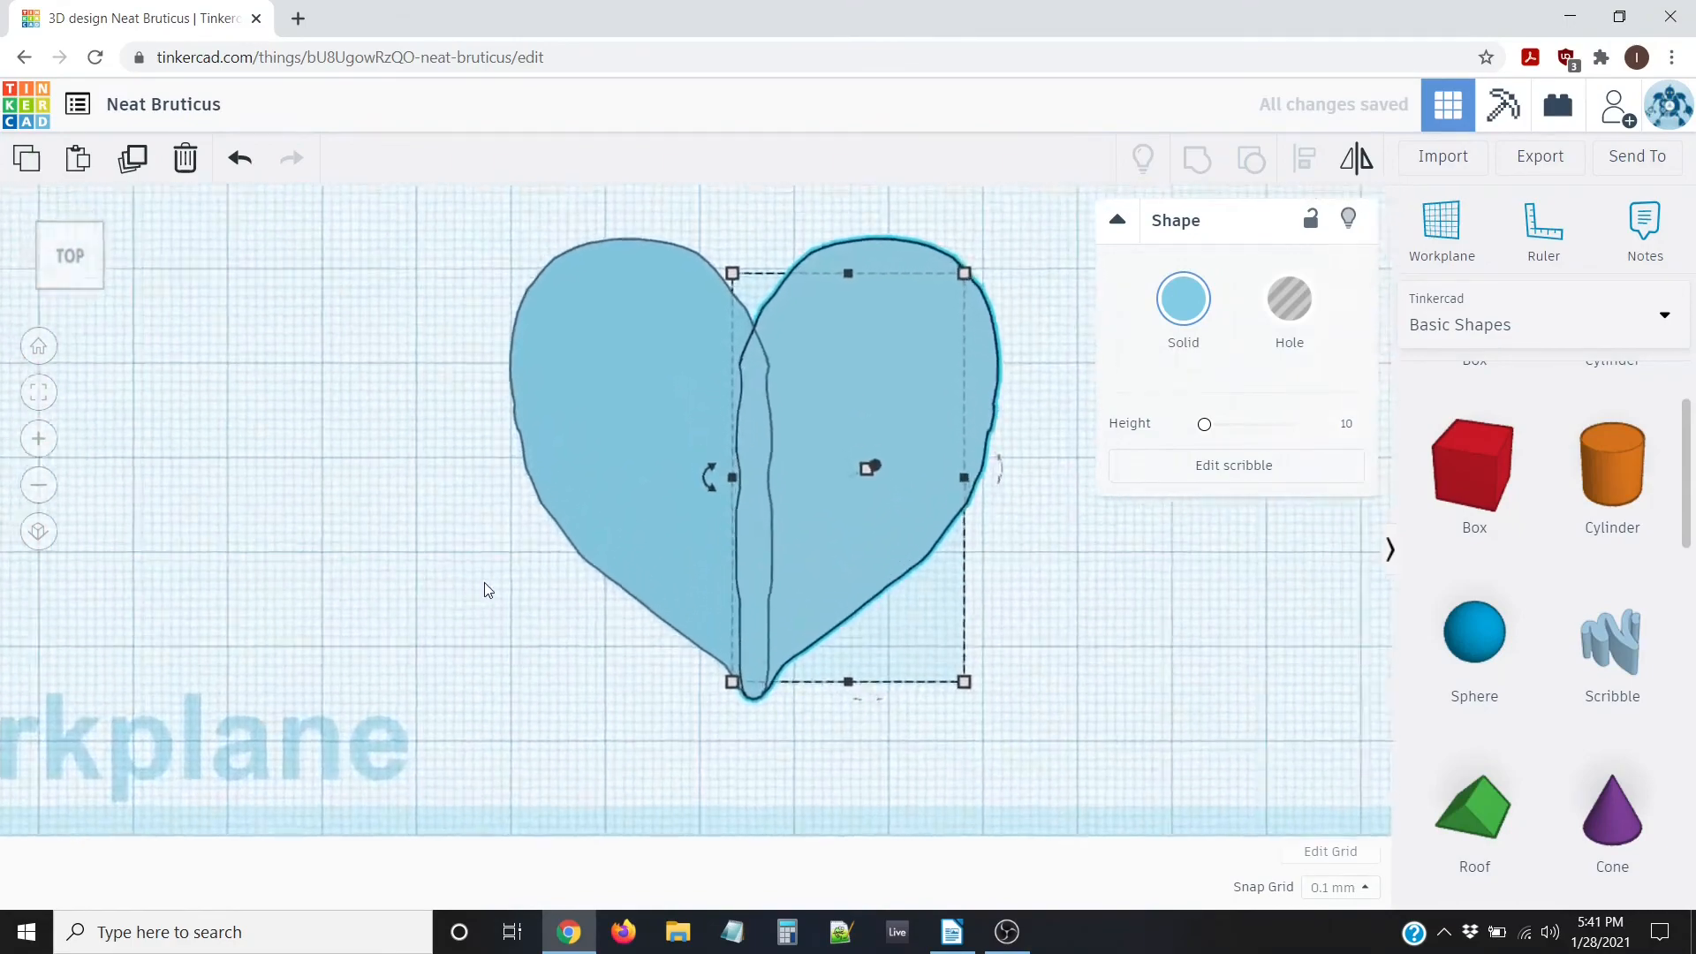
{"action": "scroll", "coordinate": [686, 503], "scroll_direction": "down", "scroll_amount": 1}
{"action": "key", "text": "Left"}
{"action": "key", "text": "Left"}
{"action": "key", "text": "Left"}
{"action": "key", "text": "Left"}
{"action": "key", "text": "Left"}
{"action": "key", "text": "Left"}
{"action": "key", "text": "Left"}
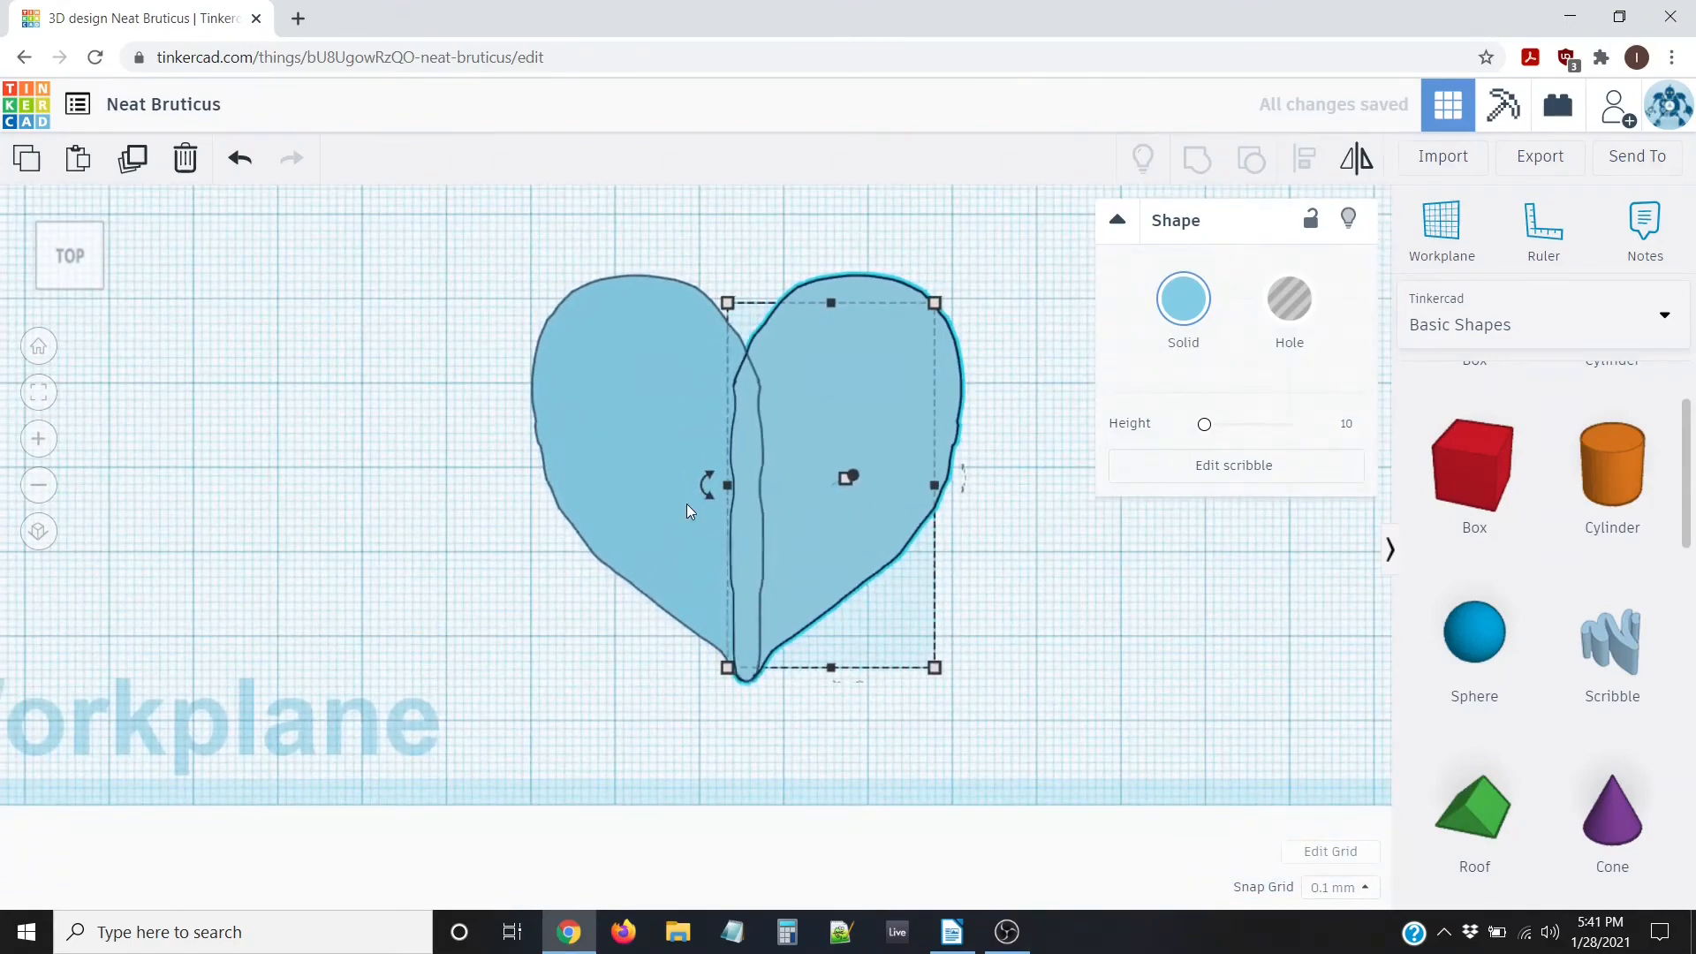
{"action": "key", "text": "Left"}
{"action": "key", "text": "Left"}
{"action": "key", "text": "Left"}
{"action": "key", "text": "Left"}
{"action": "key", "text": "Left"}
{"action": "key", "text": "Left"}
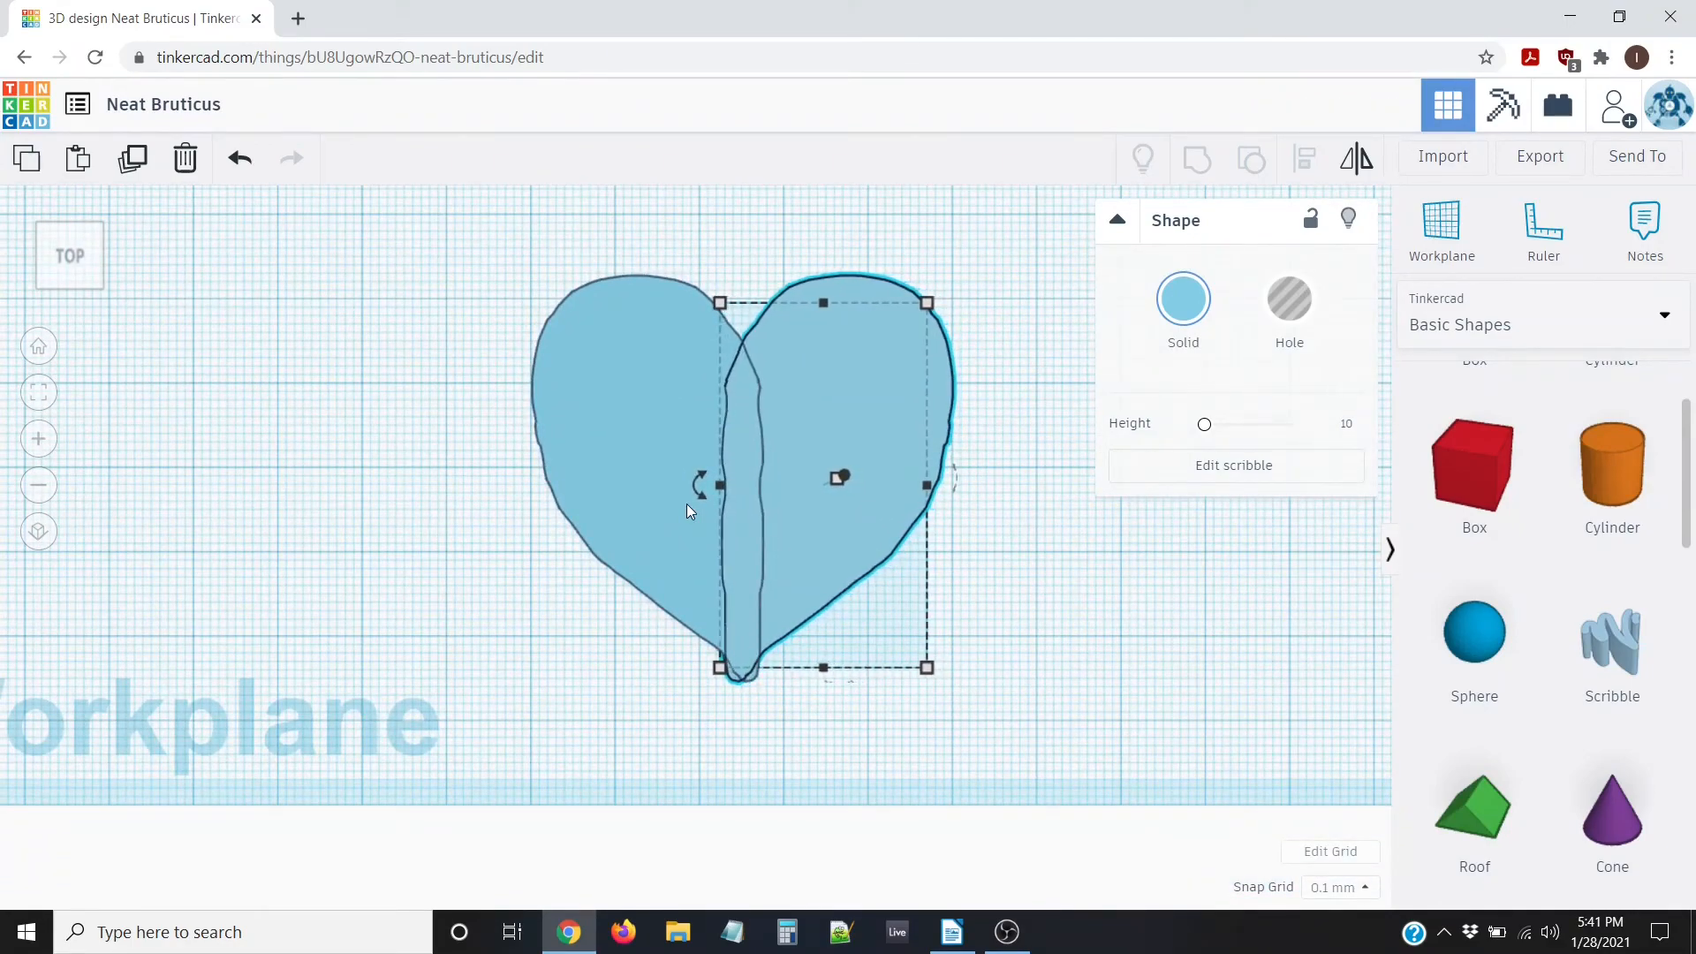
{"action": "key", "text": "Left"}
{"action": "key", "text": "Left"}
{"action": "key", "text": "Left"}
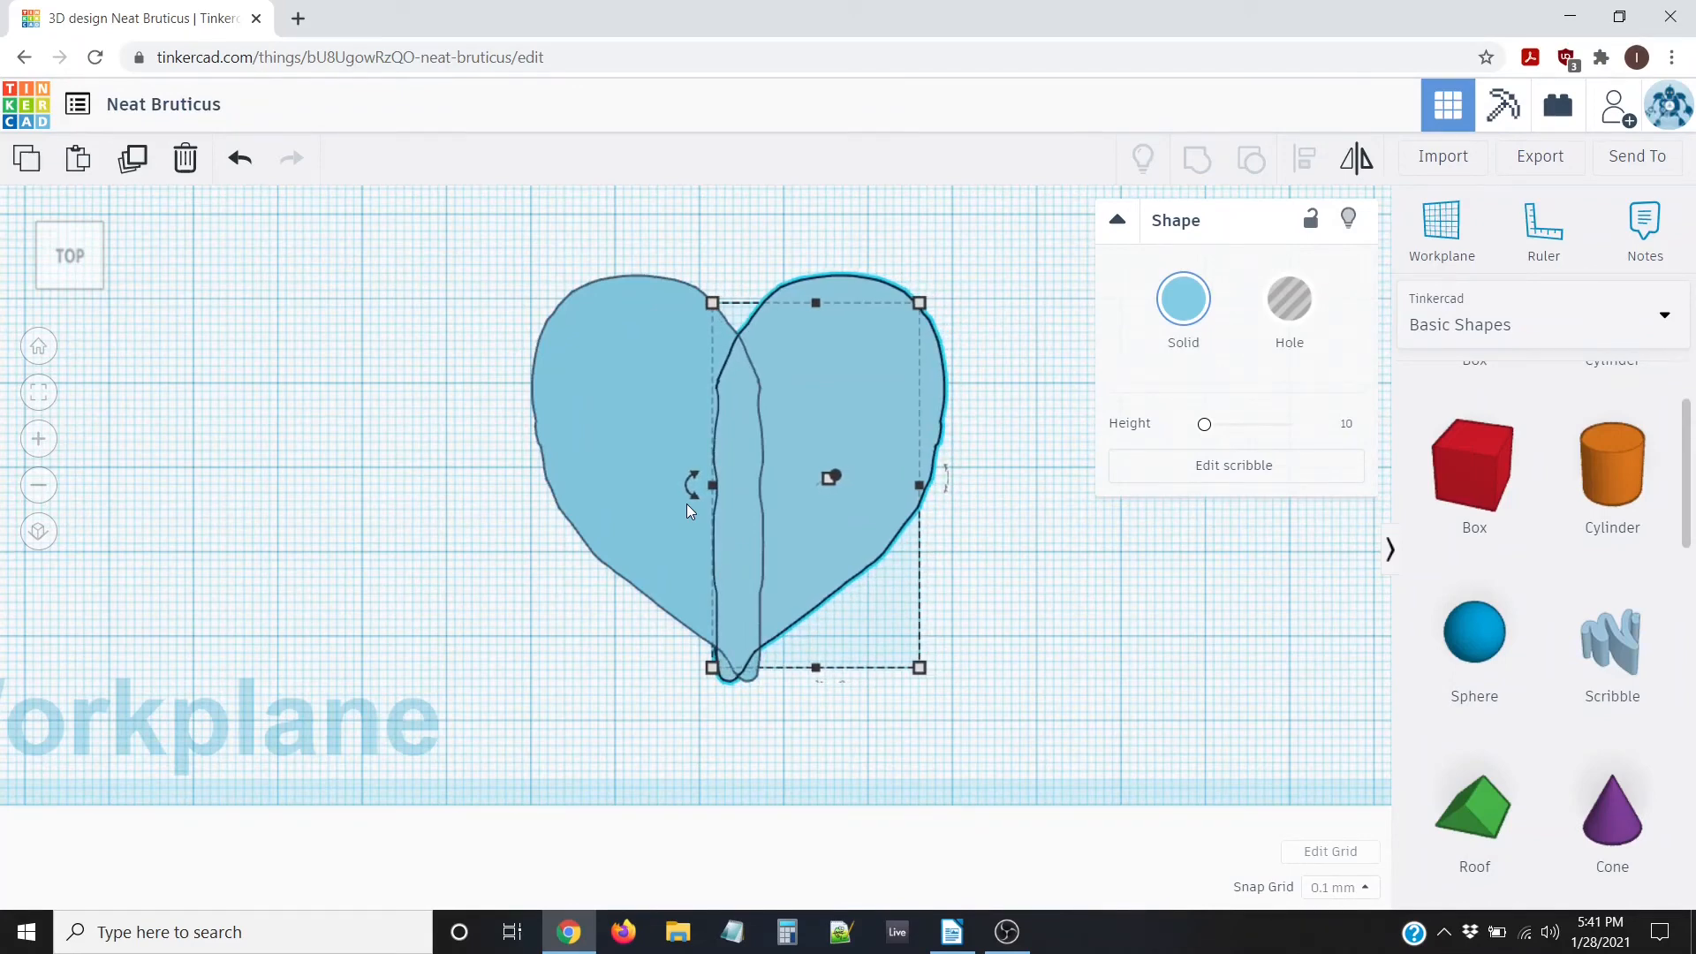
{"action": "key", "text": "Right"}
{"action": "key", "text": "Right"}
{"action": "key", "text": "Right"}
{"action": "key", "text": "Right"}
{"action": "key", "text": "Right"}
{"action": "key", "text": "Right"}
{"action": "key", "text": "Right"}
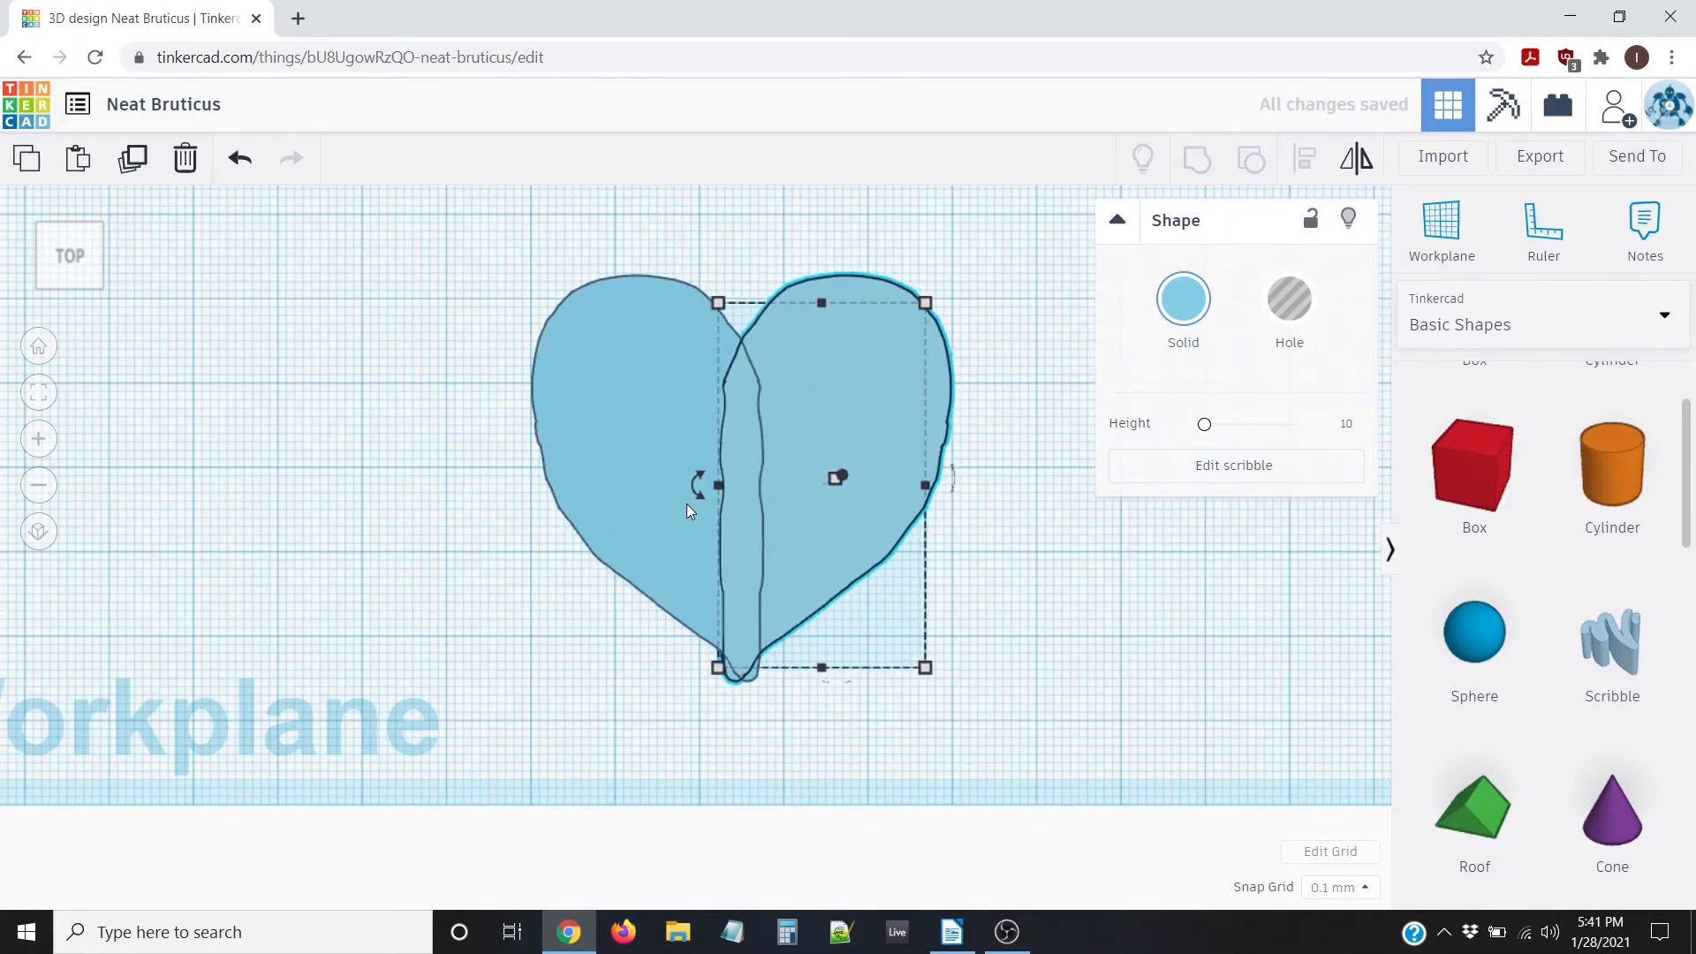
{"action": "key", "text": "Right"}
{"action": "key", "text": "Right"}
{"action": "key", "text": "Right"}
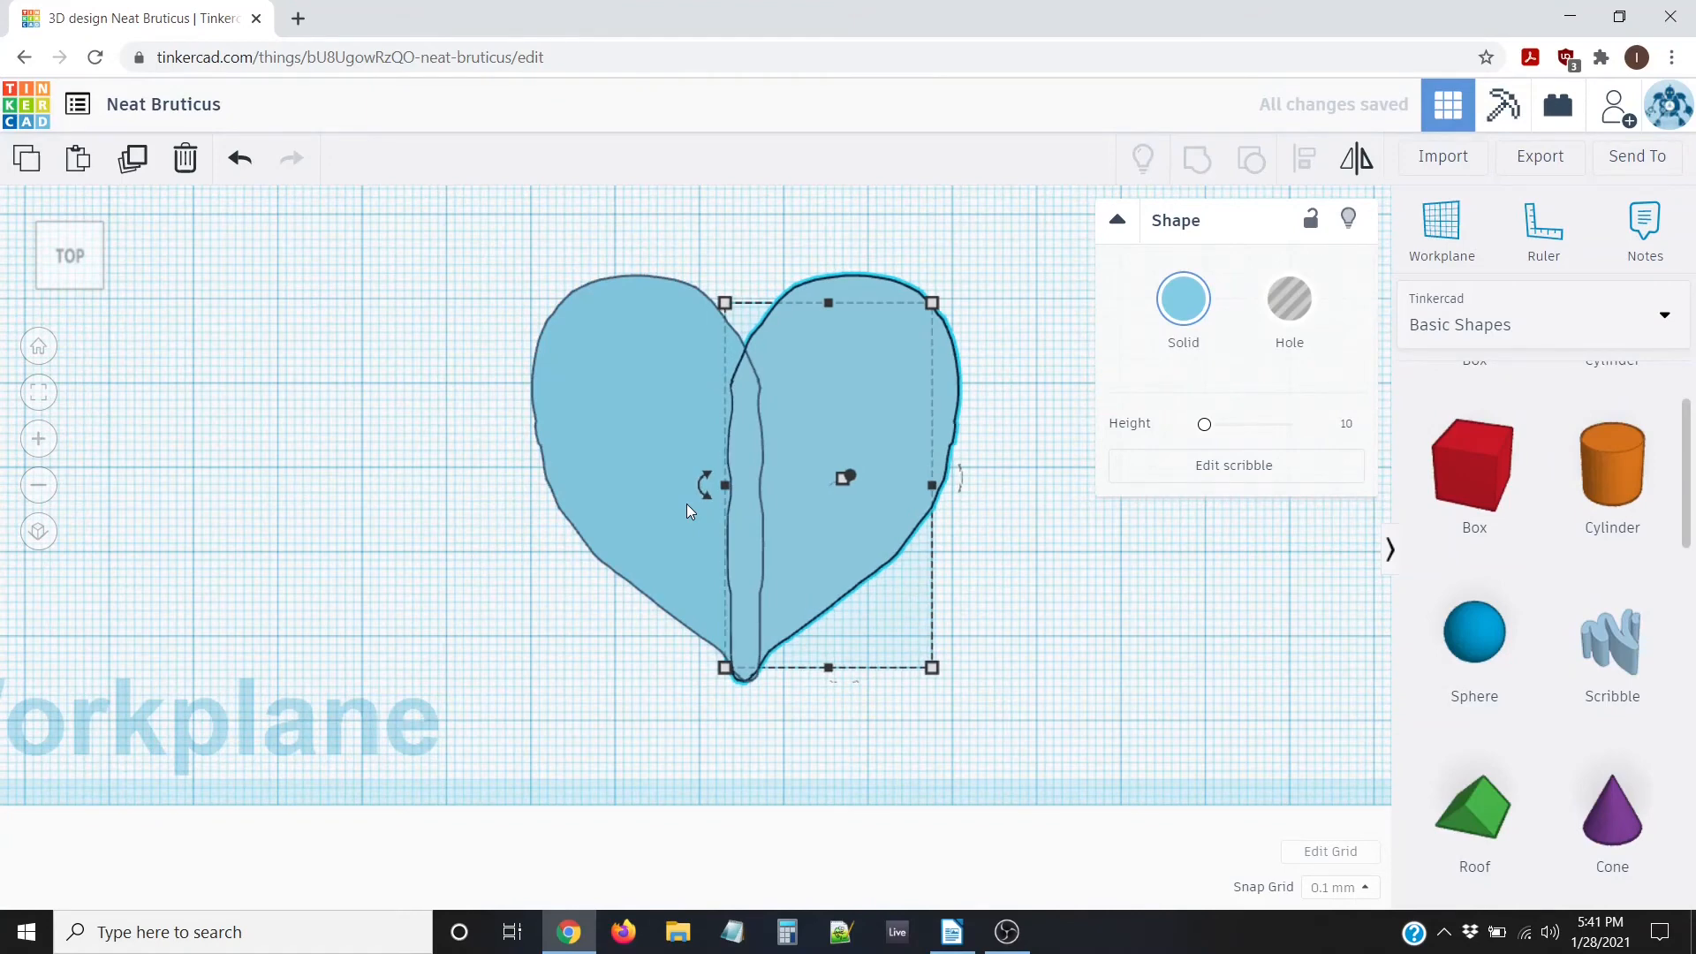
{"action": "key", "text": "Left"}
{"action": "key", "text": "Right"}
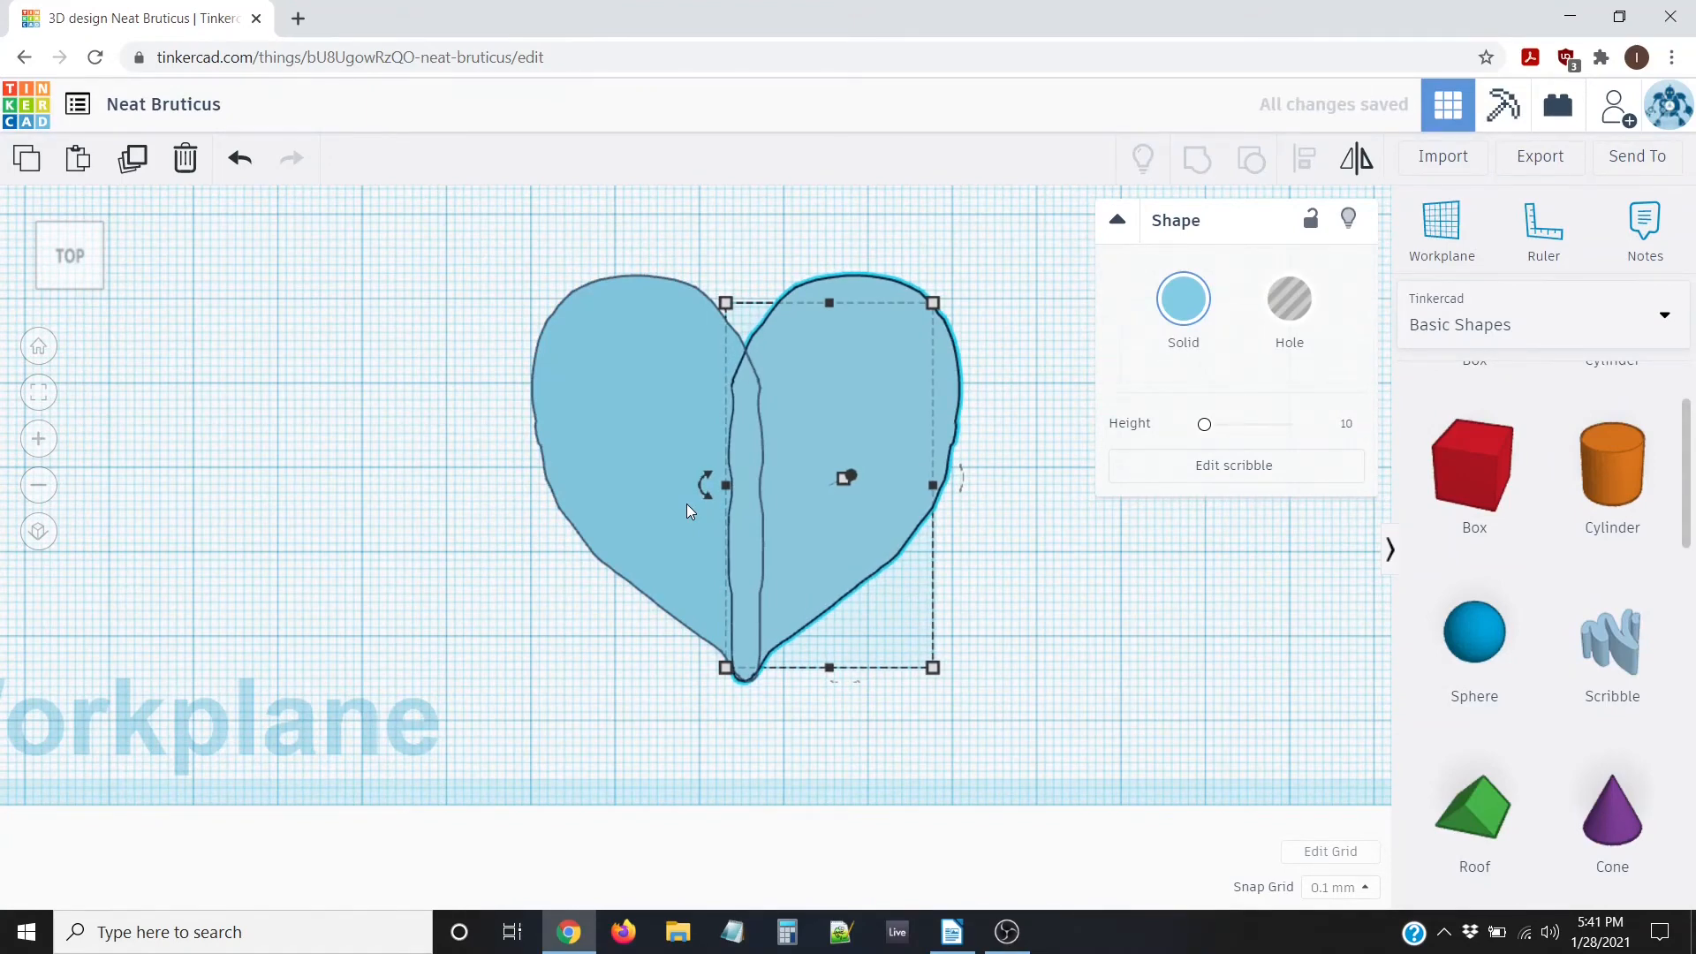
{"action": "left_click", "coordinate": [507, 341]}
{"action": "scroll", "coordinate": [468, 532], "scroll_direction": "down", "scroll_amount": 3}
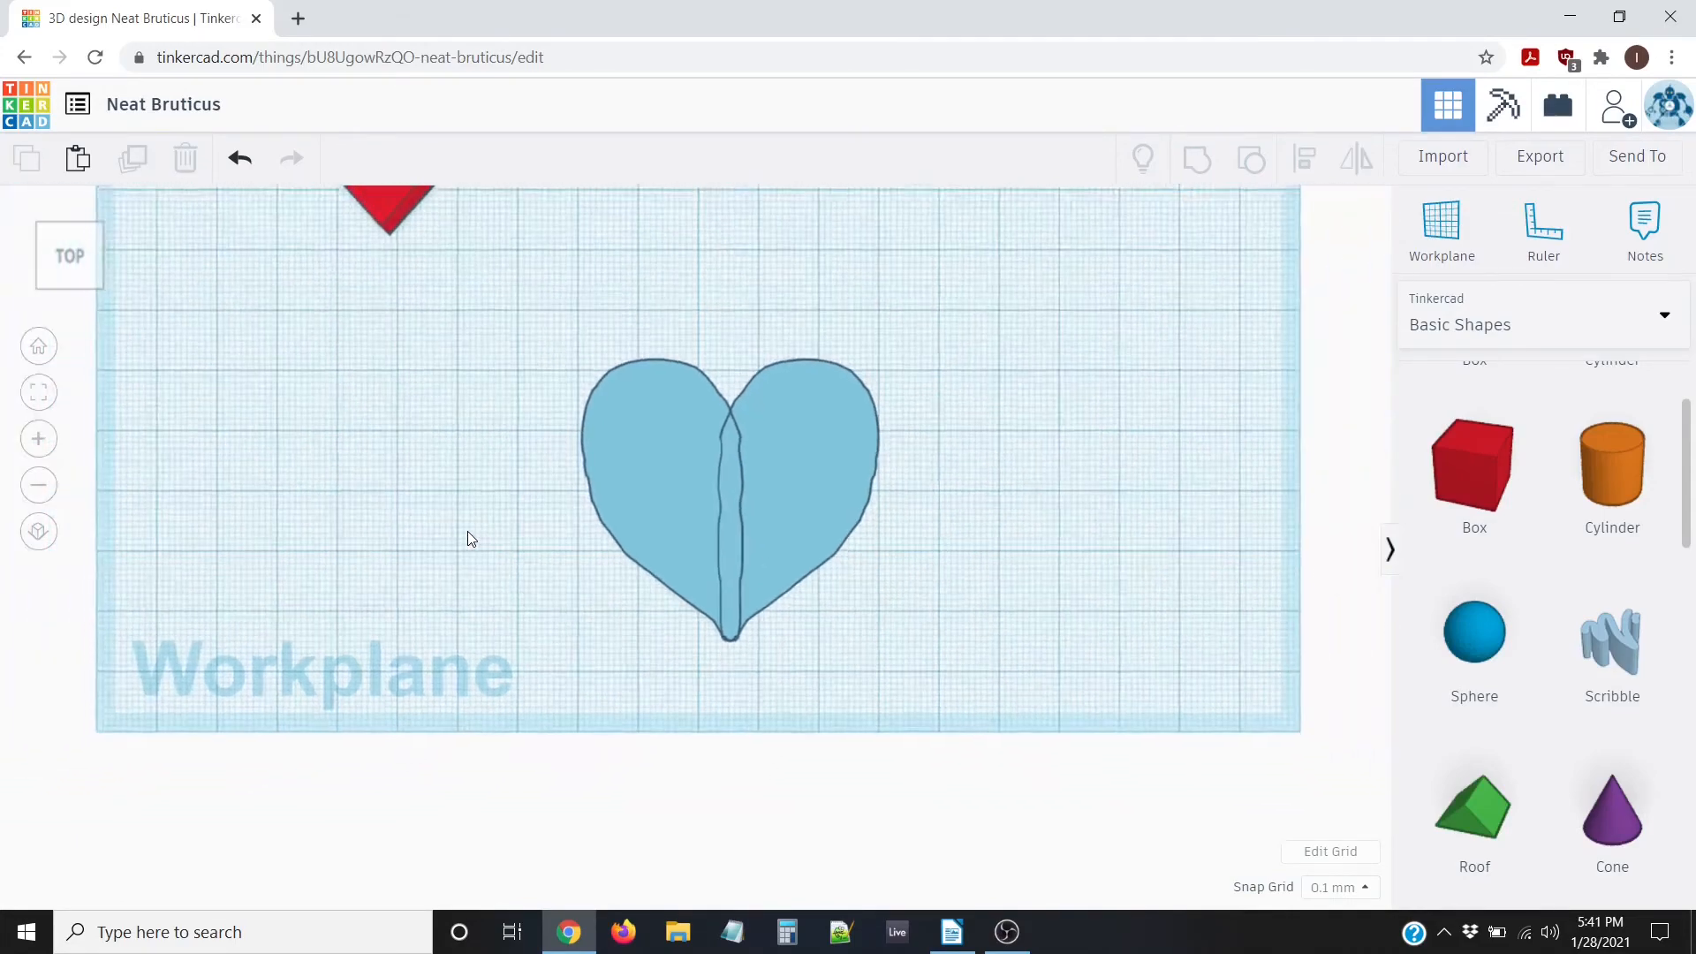
{"action": "scroll", "coordinate": [468, 531], "scroll_direction": "up", "scroll_amount": 2}
{"action": "scroll", "coordinate": [468, 537], "scroll_direction": "down", "scroll_amount": 2}
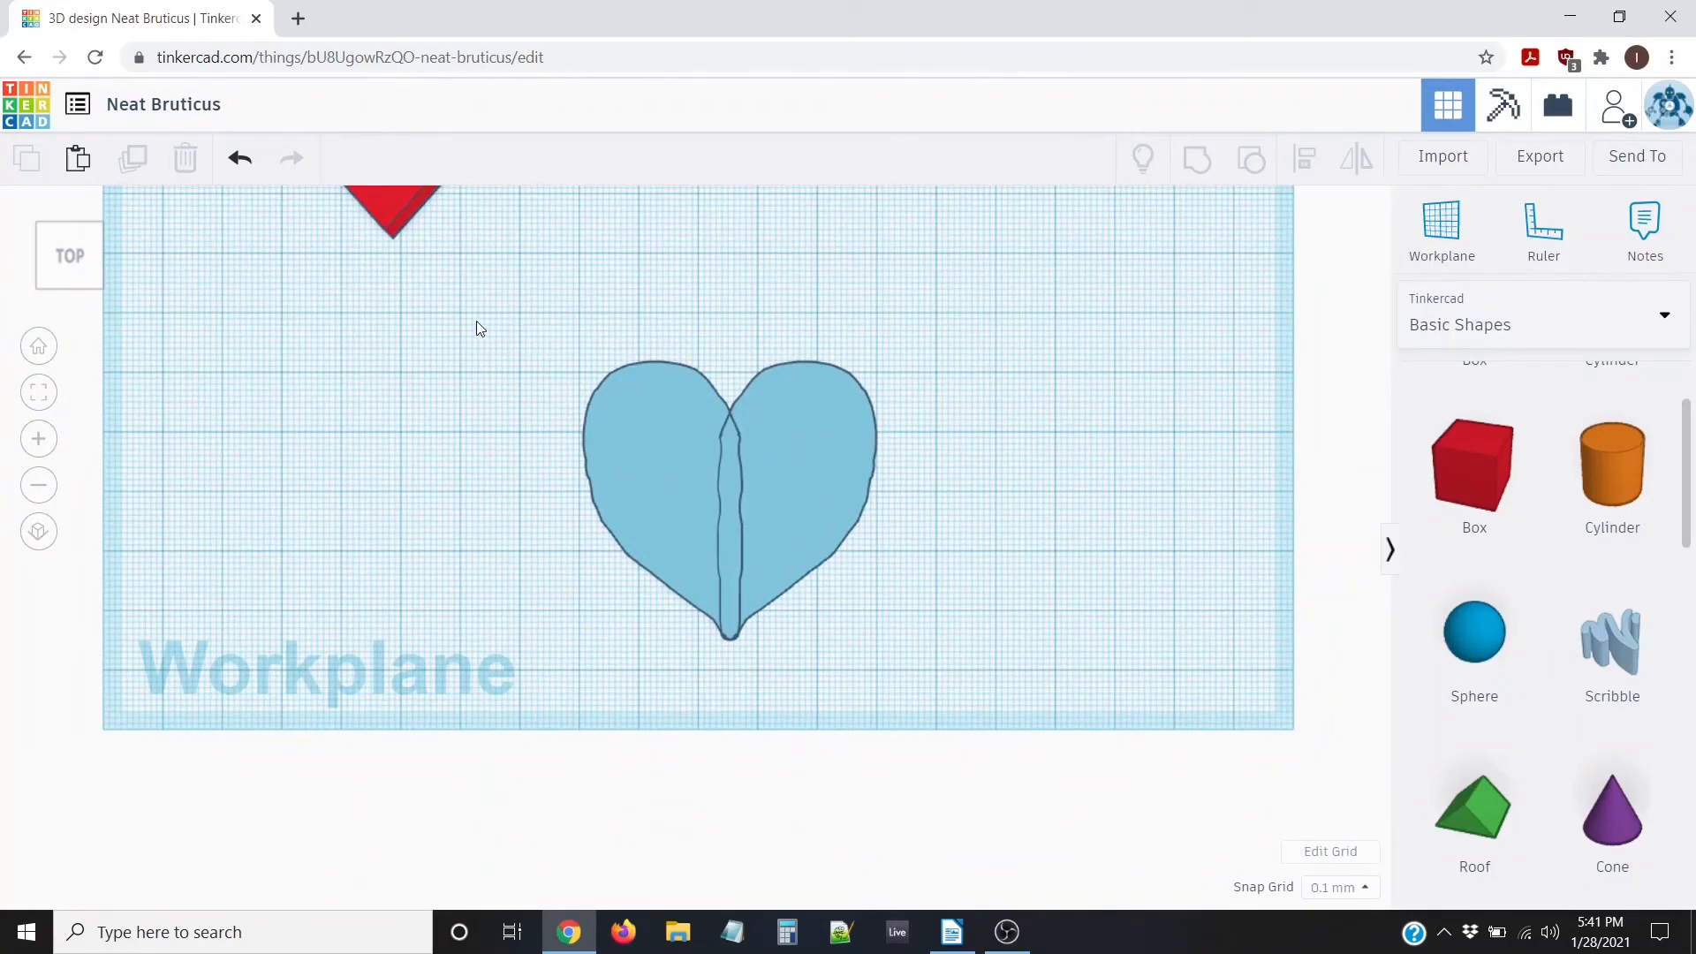
Select both blue scribble halves, group them into one heart, and zoom out to check
{"action": "left_click_drag", "start_coordinate": [470, 308], "coordinate": [987, 660]}
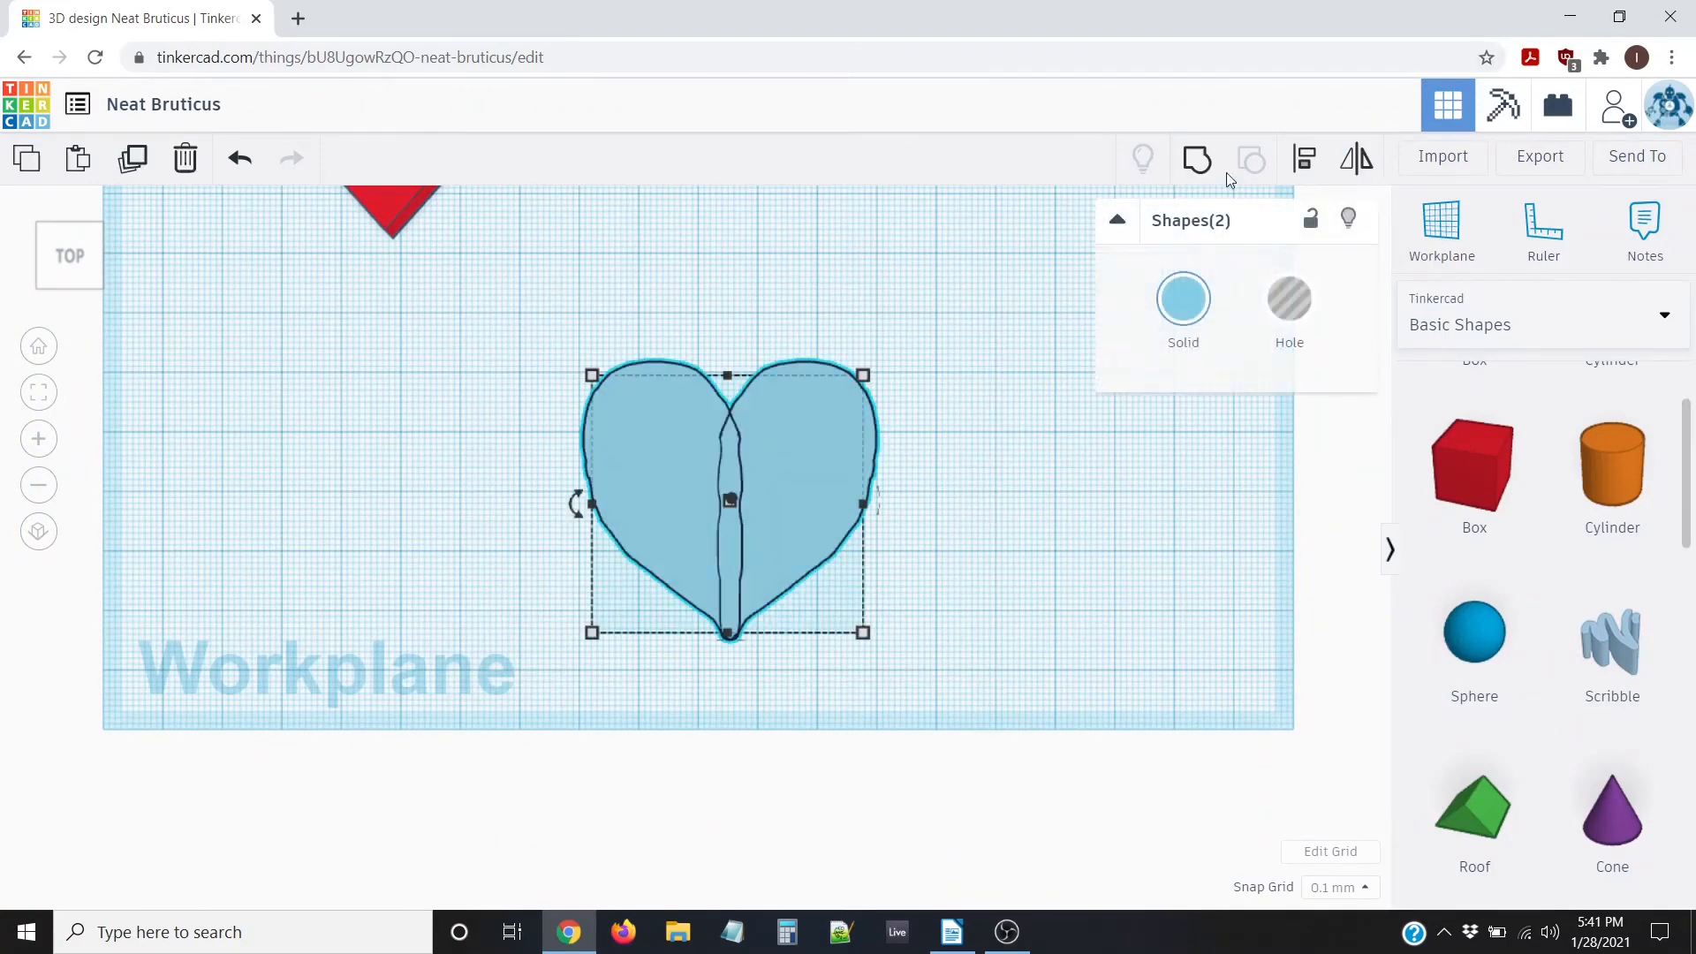
{"action": "left_click", "coordinate": [1199, 164]}
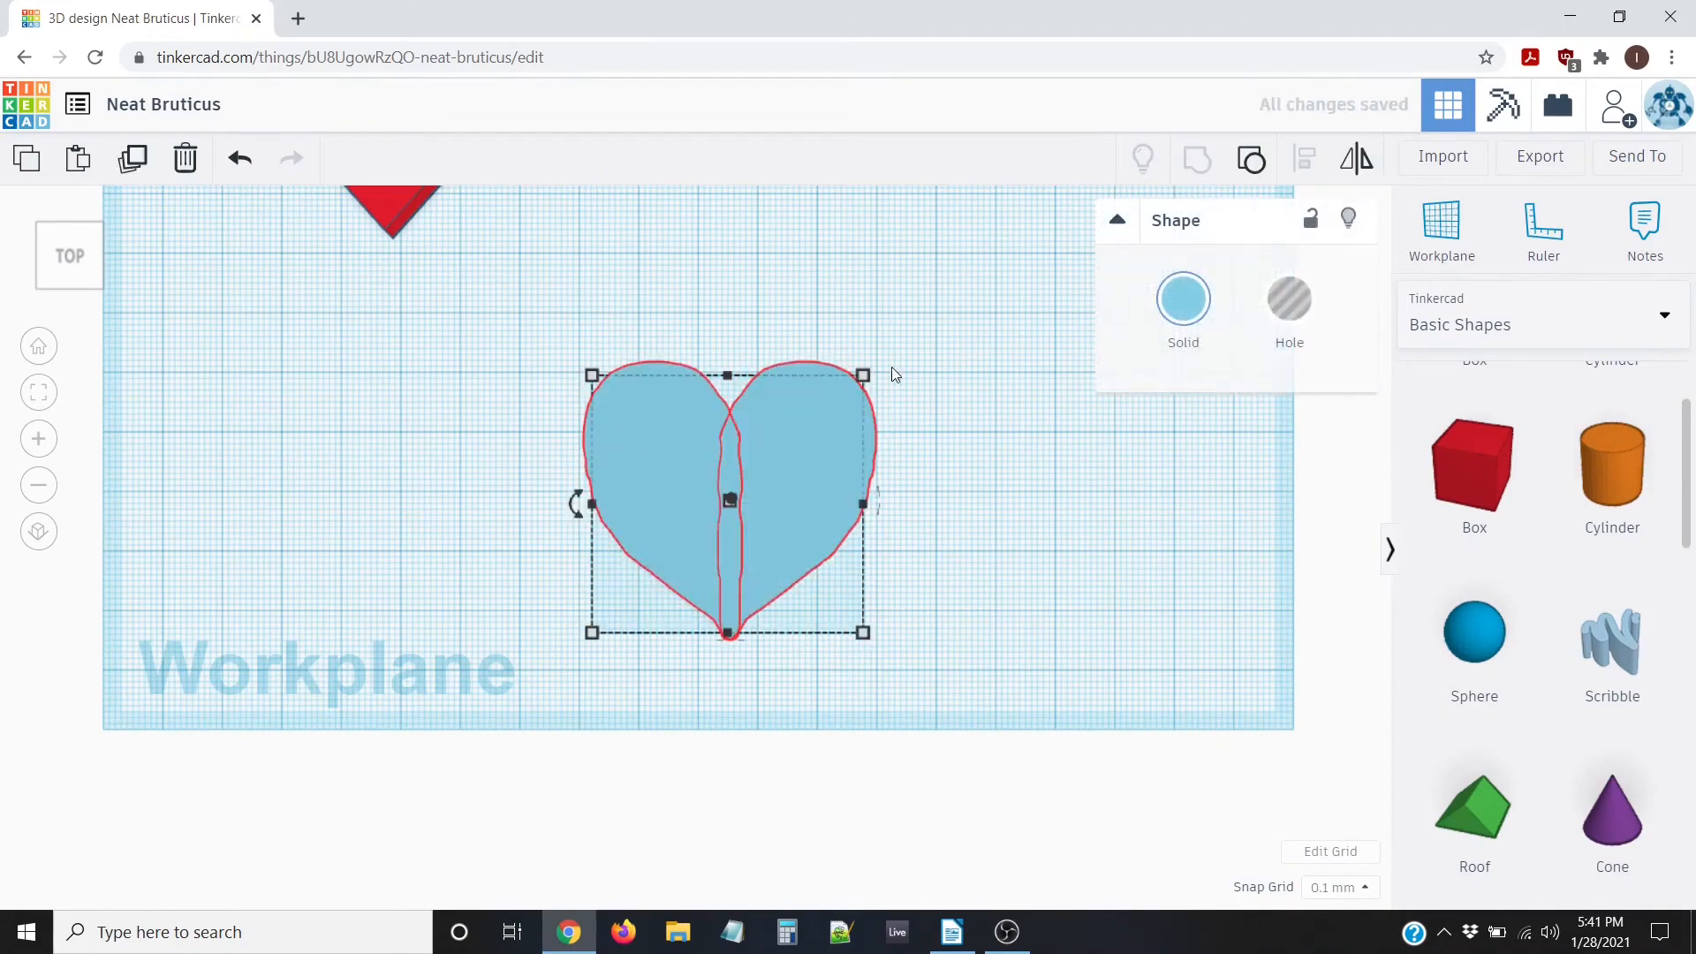
{"action": "left_click", "coordinate": [937, 514]}
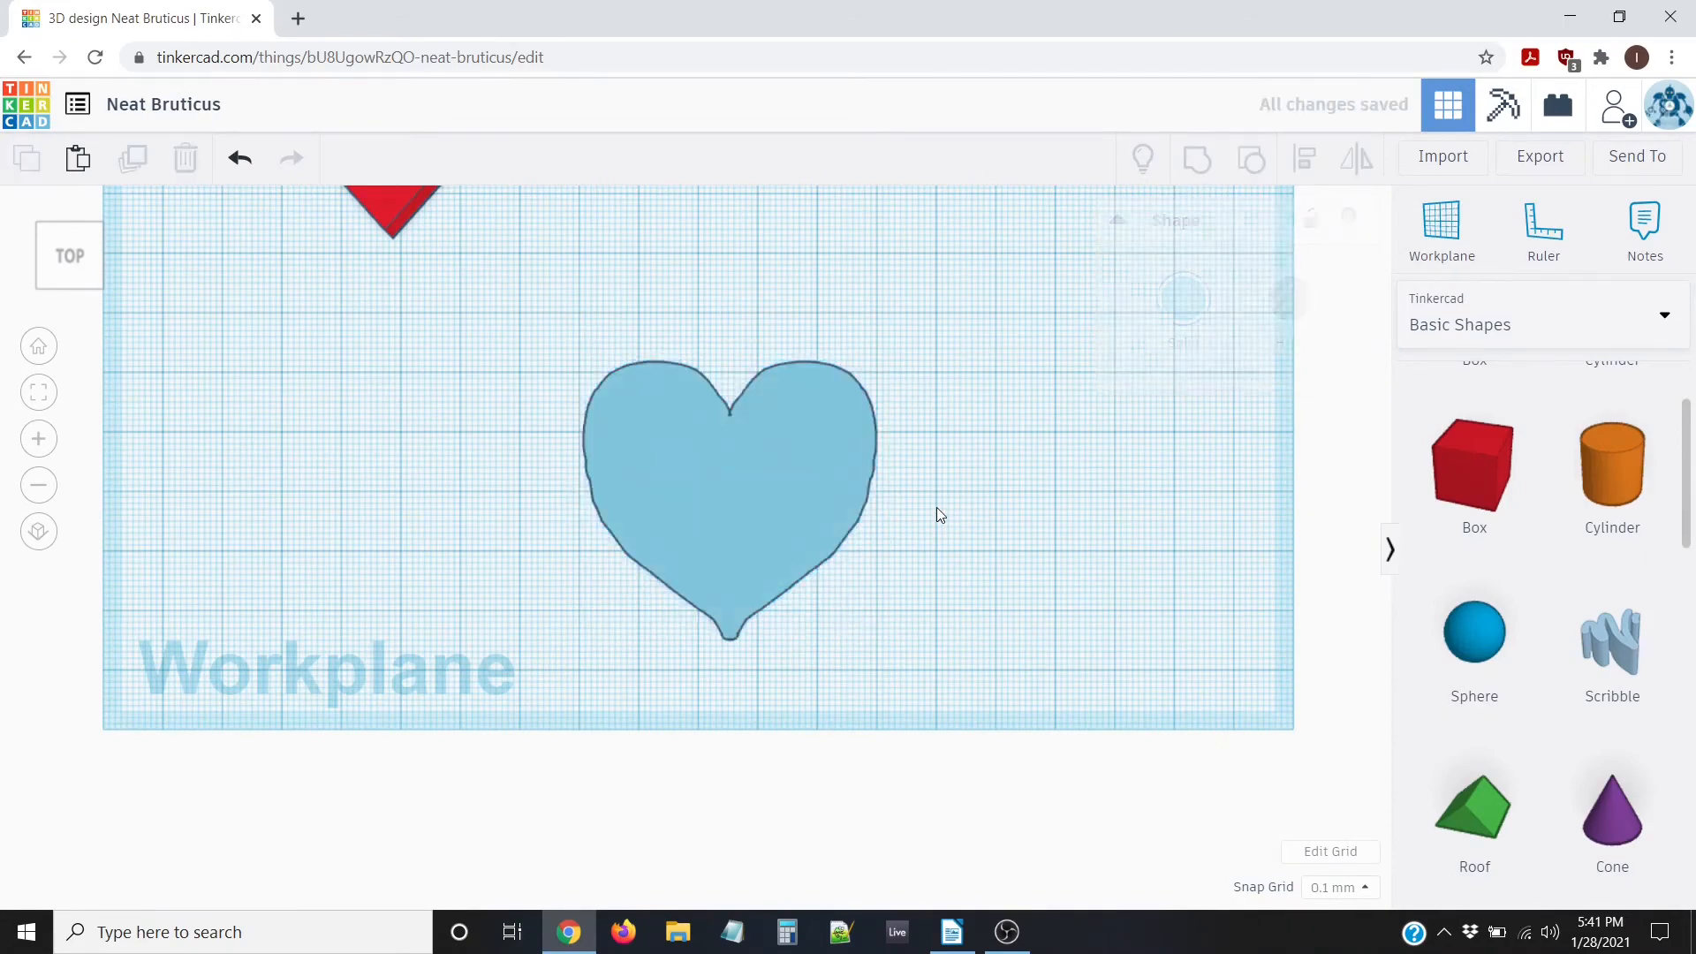
{"action": "scroll", "coordinate": [936, 515], "scroll_direction": "up", "scroll_amount": 3}
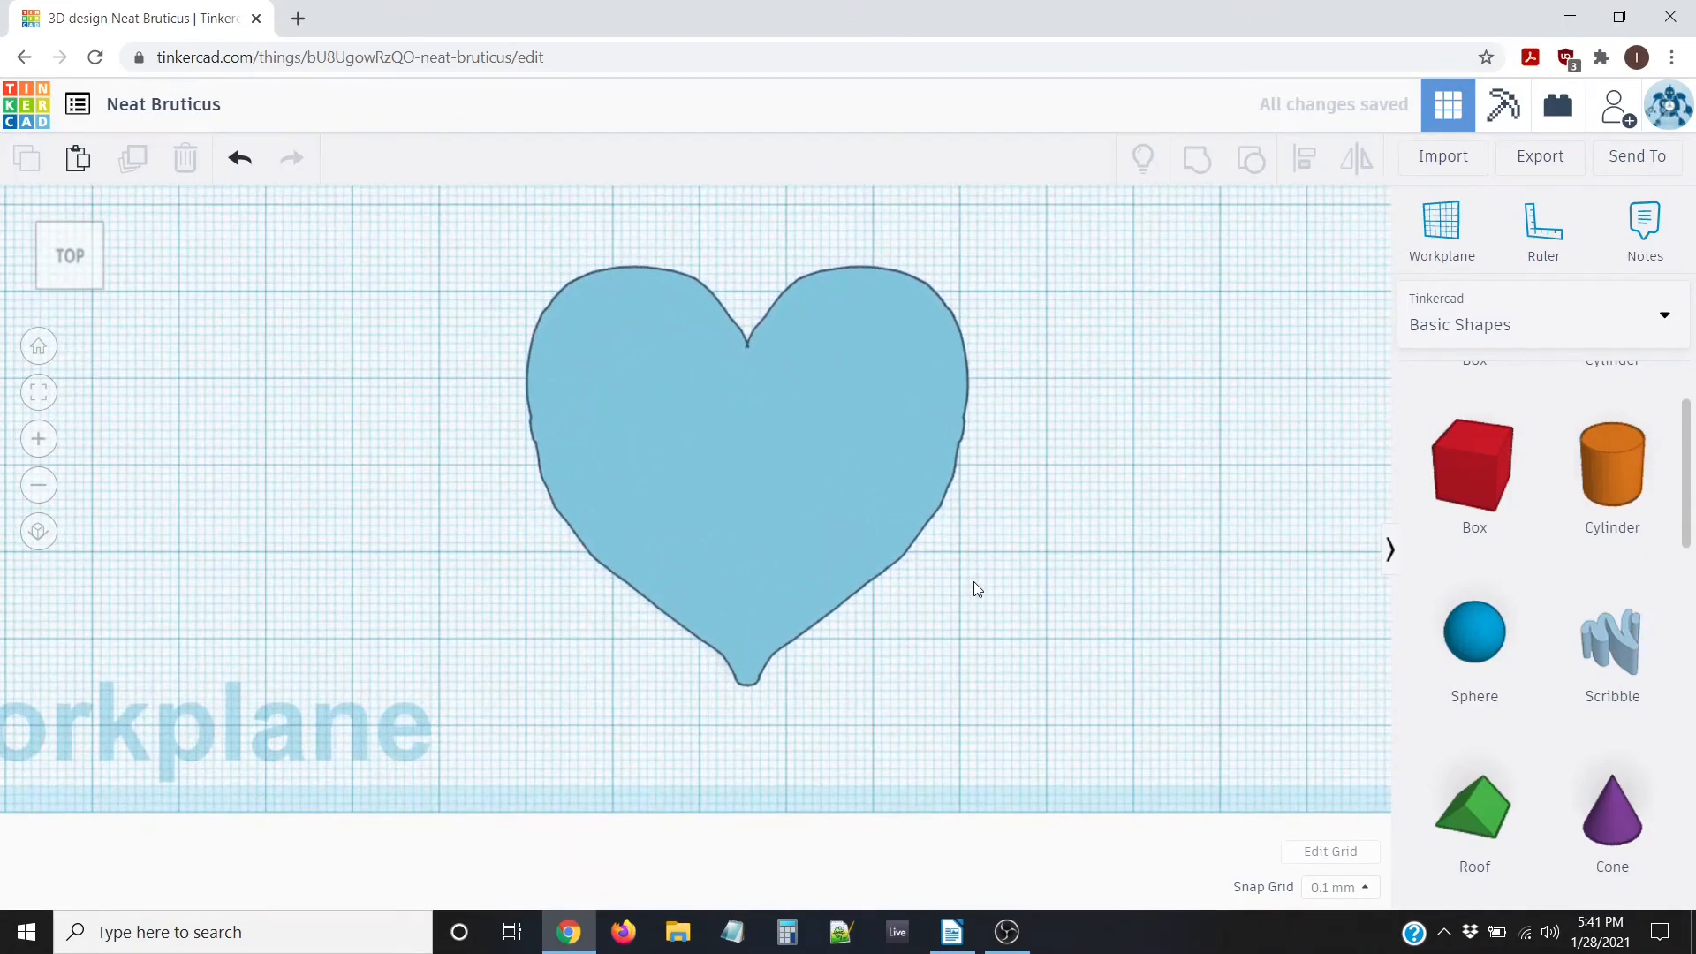
{"action": "scroll", "coordinate": [972, 581], "scroll_direction": "down", "scroll_amount": 4}
{"action": "mouse_move", "coordinate": [956, 576]}
{"action": "right_mouse_down"}
{"action": "mouse_move", "coordinate": [795, 485]}
{"action": "mouse_move", "coordinate": [1019, 439]}
{"action": "mouse_move", "coordinate": [994, 528]}
{"action": "mouse_move", "coordinate": [954, 563]}
{"action": "mouse_move", "coordinate": [977, 580]}
{"action": "mouse_move", "coordinate": [957, 592]}
{"action": "mouse_move", "coordinate": [956, 559]}
{"action": "right_mouse_up"}
{"action": "scroll", "coordinate": [845, 516], "scroll_direction": "down", "scroll_amount": 3}
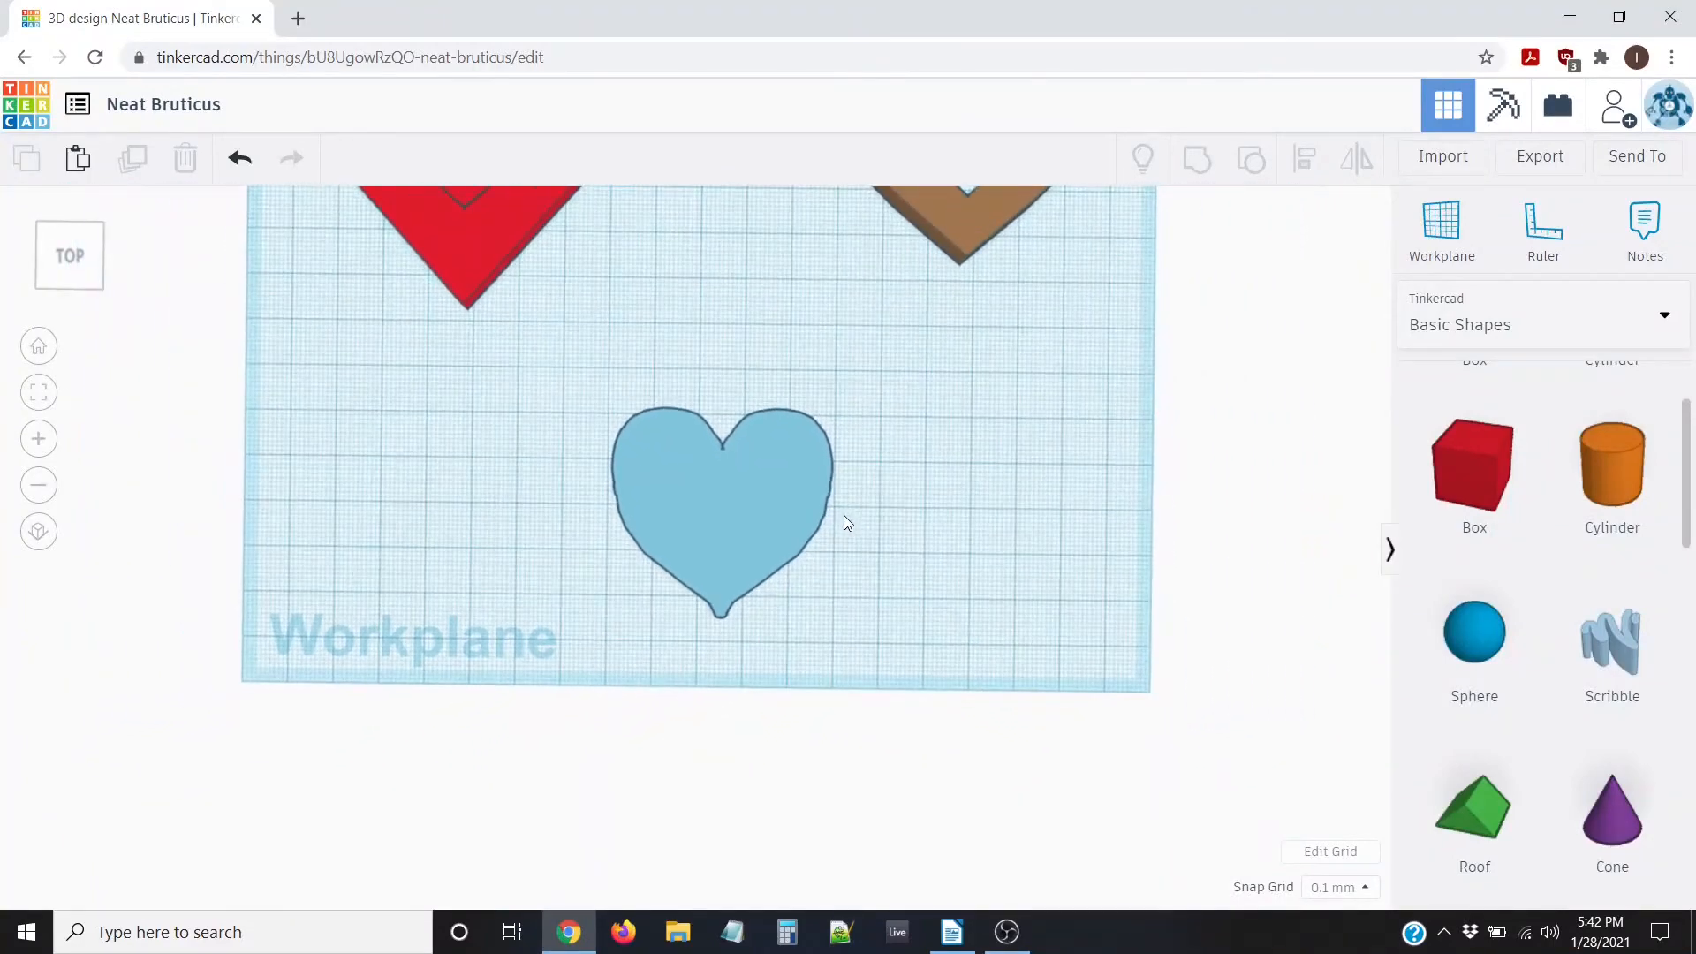
{"action": "scroll", "coordinate": [850, 518], "scroll_direction": "down", "scroll_amount": 3}
{"action": "scroll", "coordinate": [851, 528], "scroll_direction": "down", "scroll_amount": 3}
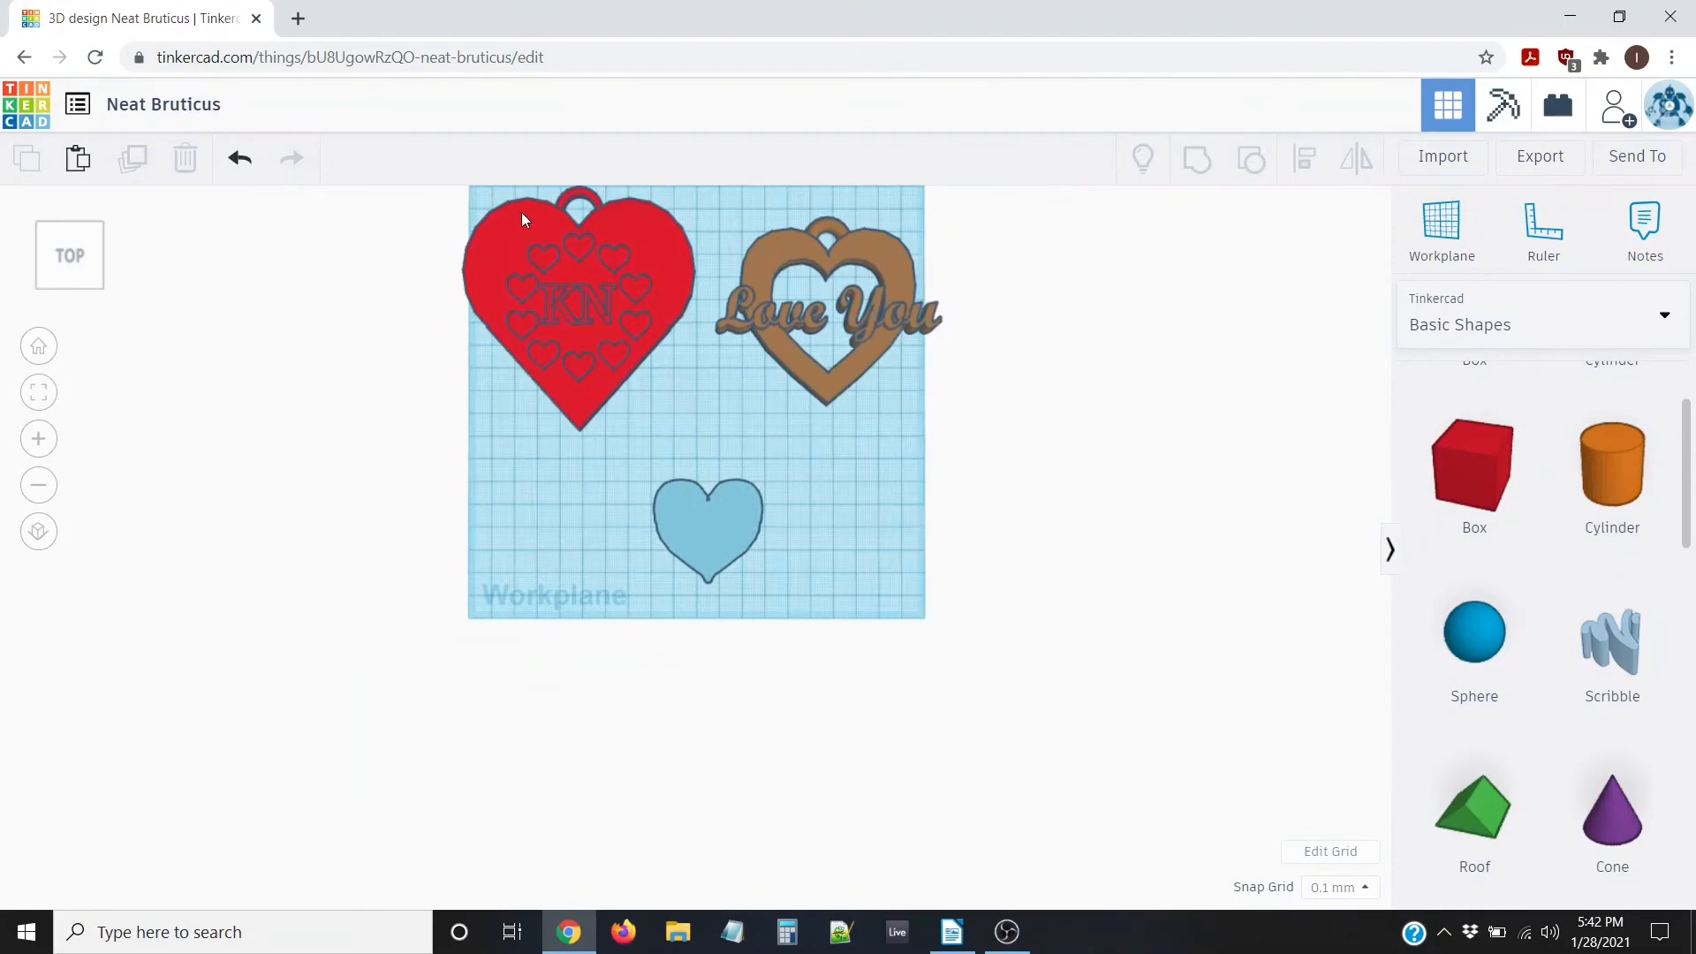
{"action": "scroll", "coordinate": [558, 382], "scroll_direction": "up", "scroll_amount": 4}
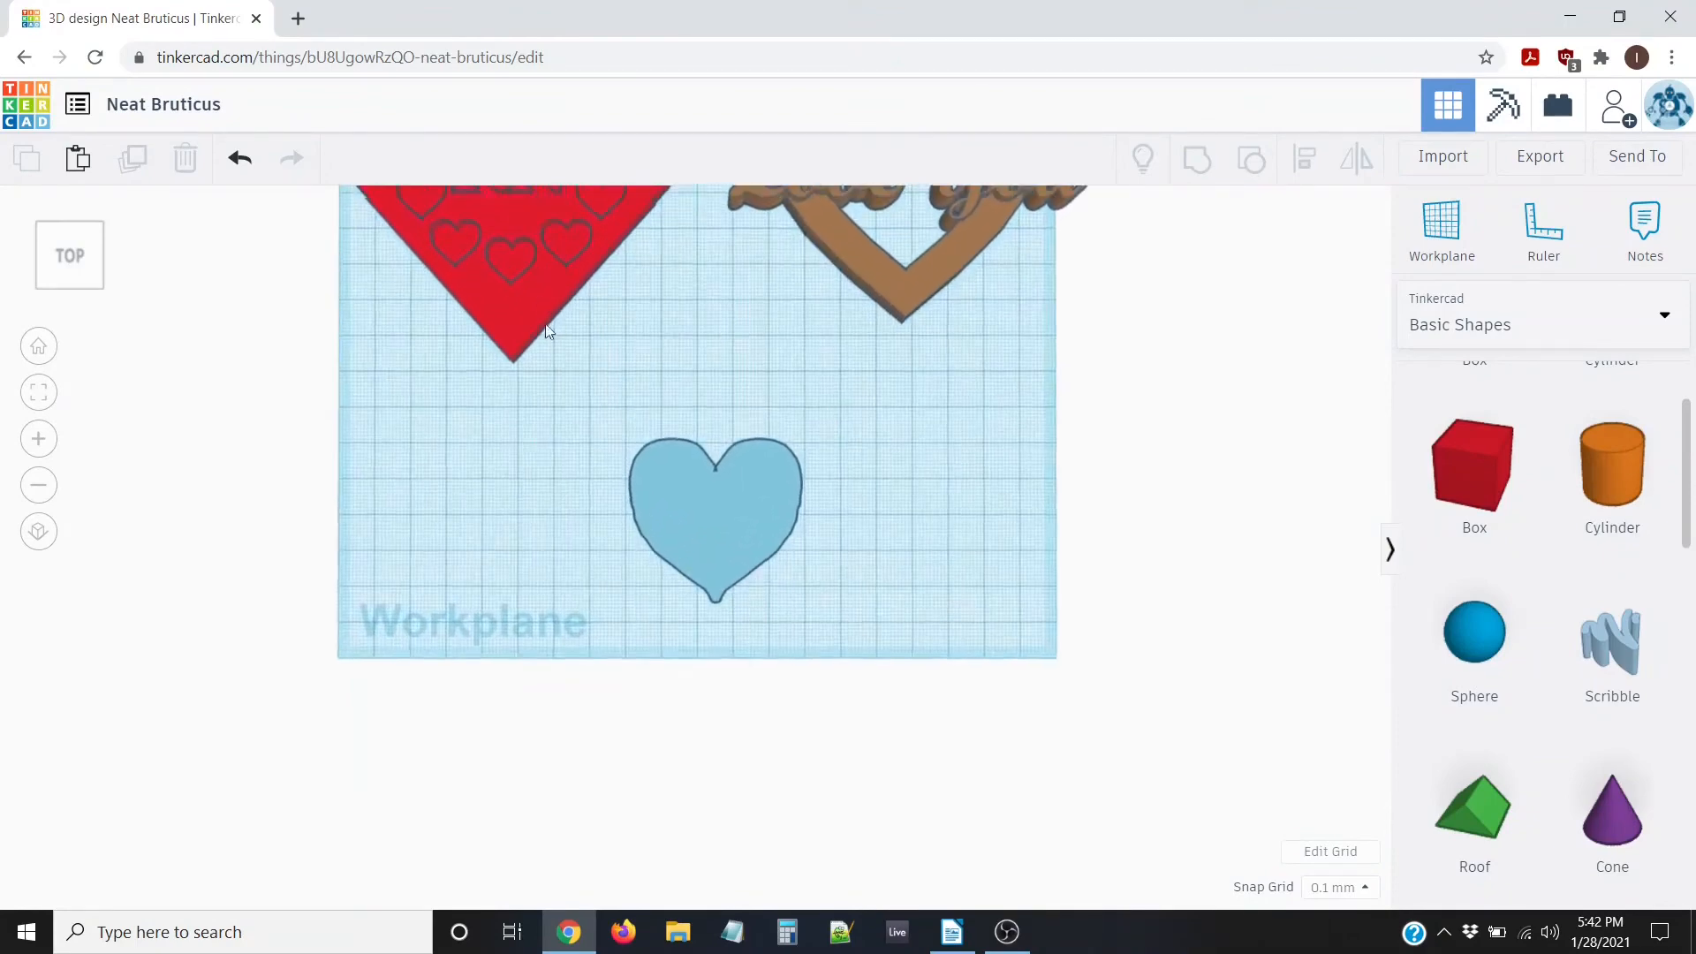
{"action": "scroll", "coordinate": [565, 339], "scroll_direction": "down", "scroll_amount": 4}
{"action": "scroll", "coordinate": [696, 293], "scroll_direction": "down", "scroll_amount": 2}
{"action": "scroll", "coordinate": [681, 431], "scroll_direction": "up", "scroll_amount": 6}
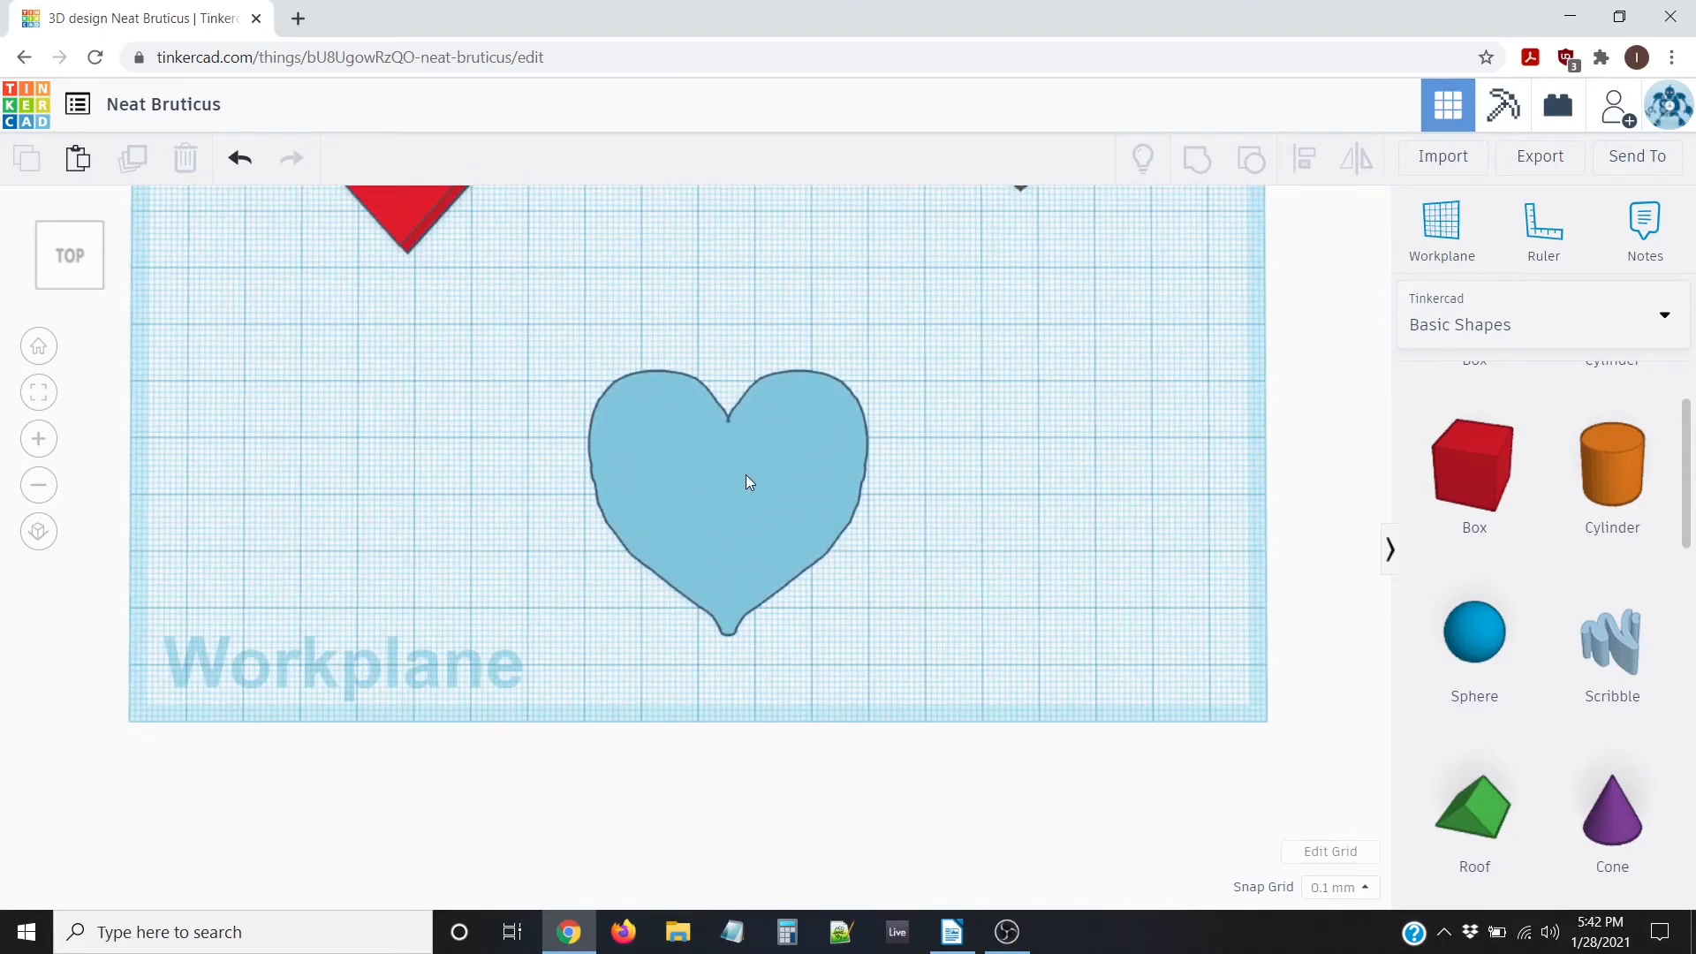
{"action": "scroll", "coordinate": [863, 512], "scroll_direction": "up", "scroll_amount": 4}
Select the joined scribble heart and change its colour to red
{"action": "left_click", "coordinate": [689, 519]}
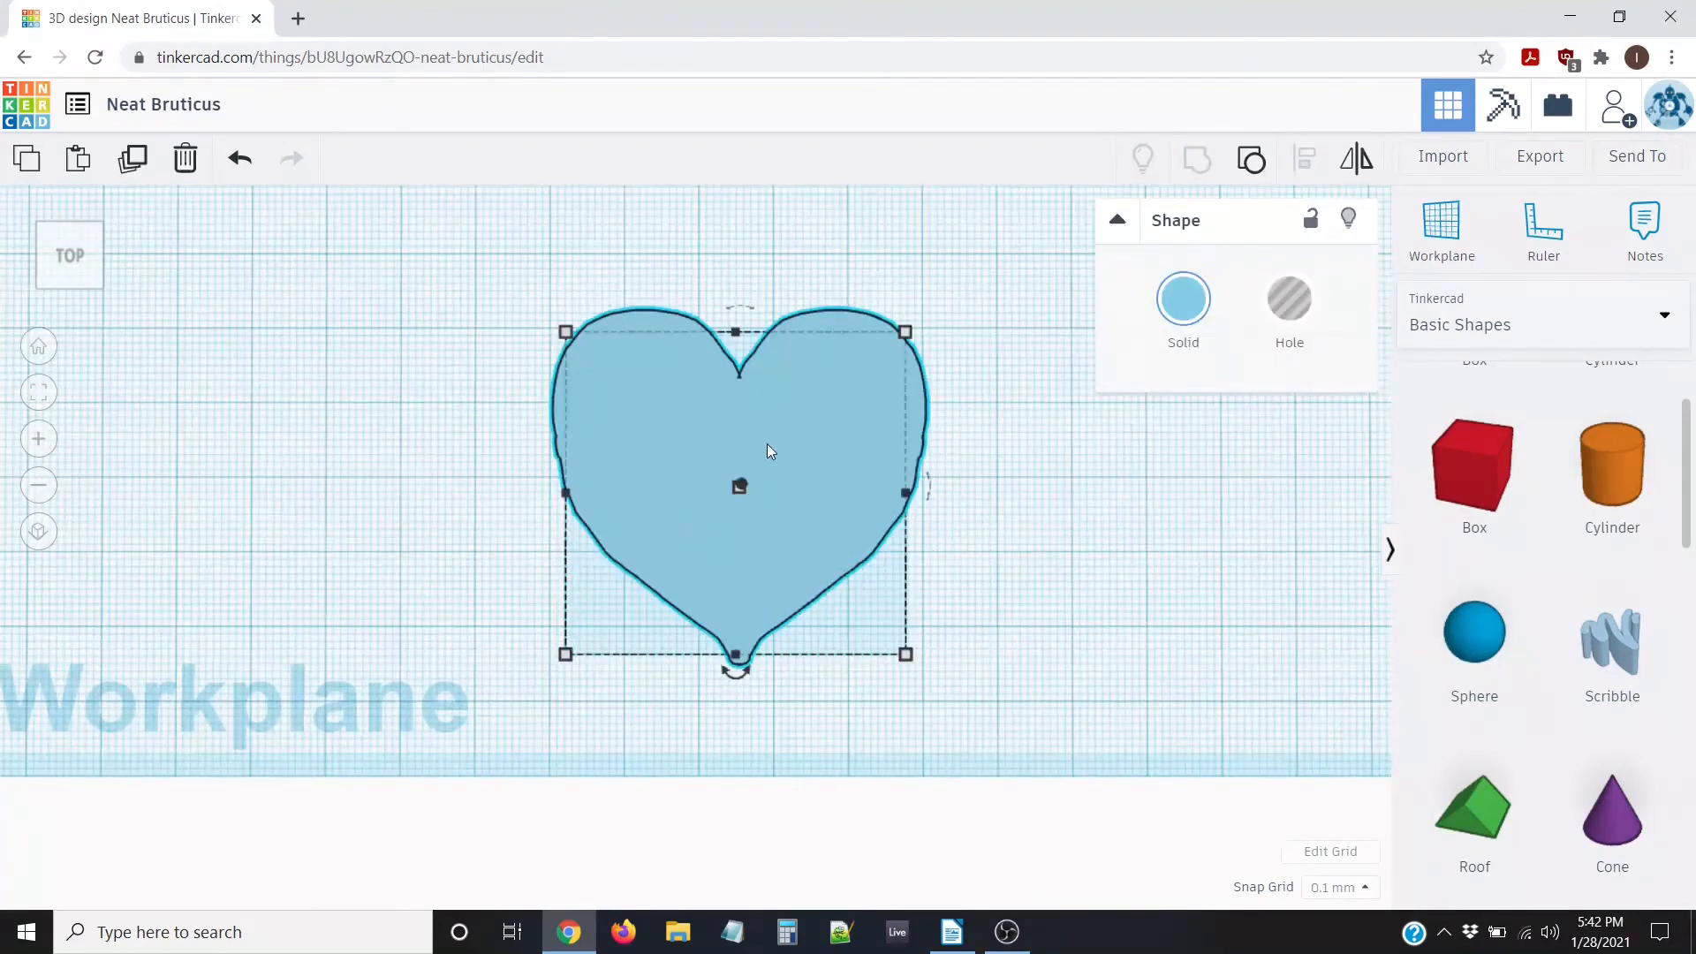
{"action": "left_click", "coordinate": [1184, 298]}
{"action": "left_click", "coordinate": [1159, 502]}
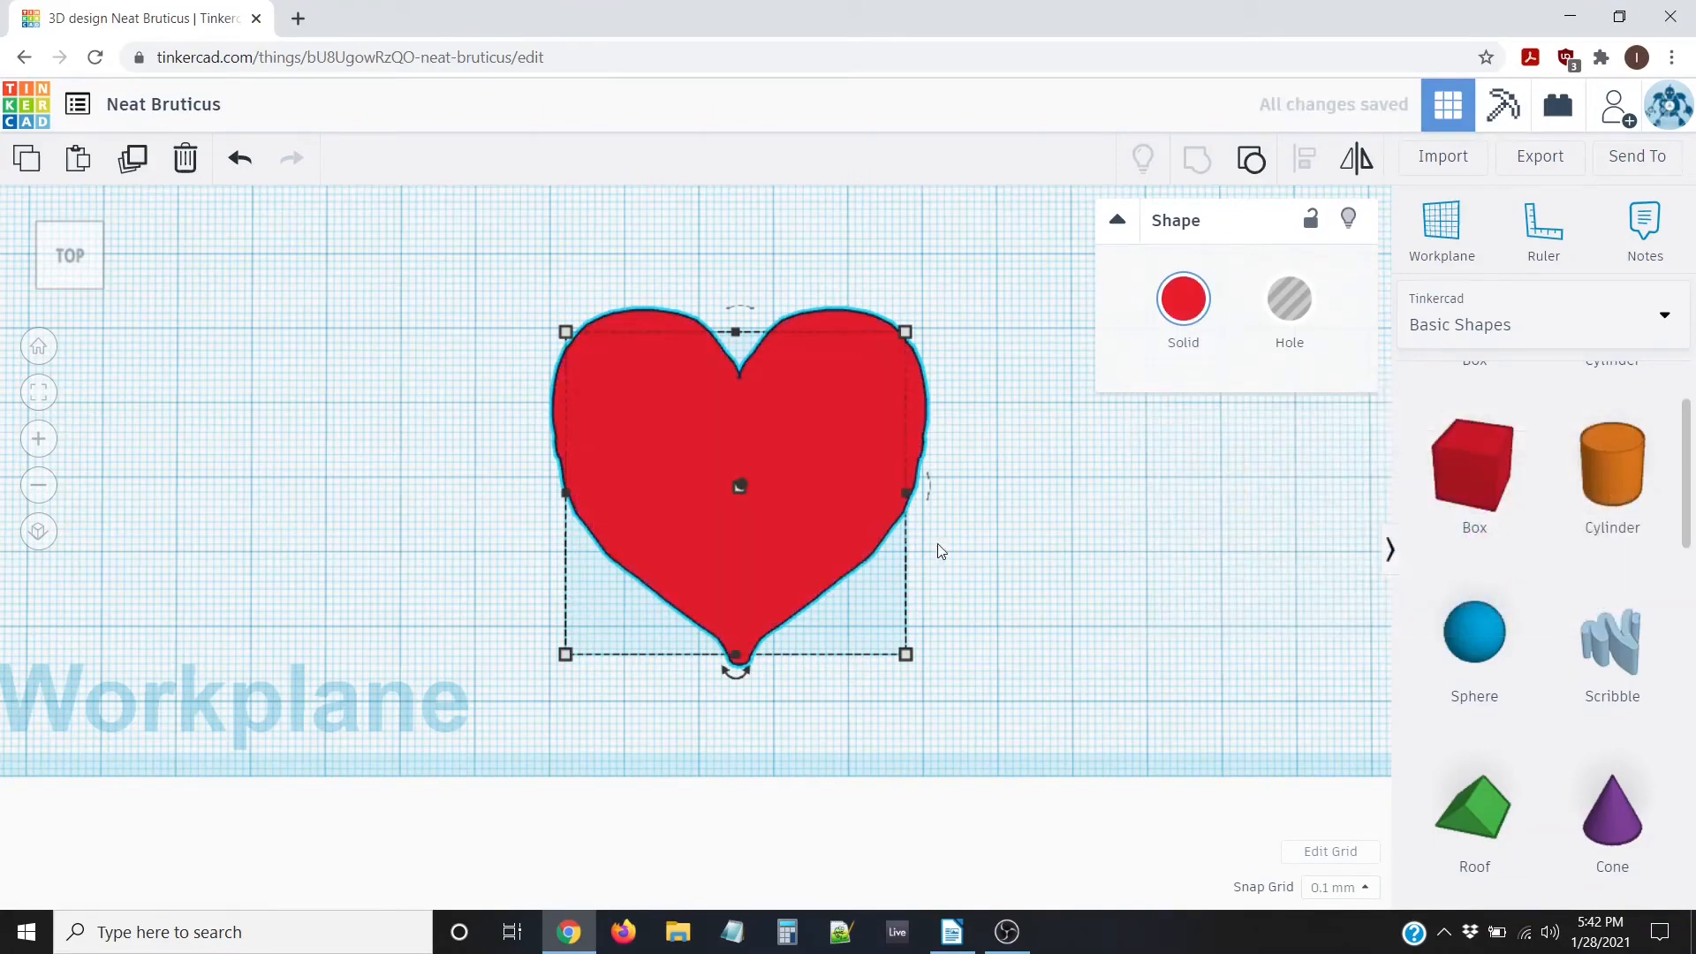
{"action": "right_click_drag", "start_coordinate": [935, 548], "coordinate": [848, 627]}
Change the heart's height from 10.00 to 5 mm and orbit to a top-down view
{"action": "mouse_move", "coordinate": [732, 496]}
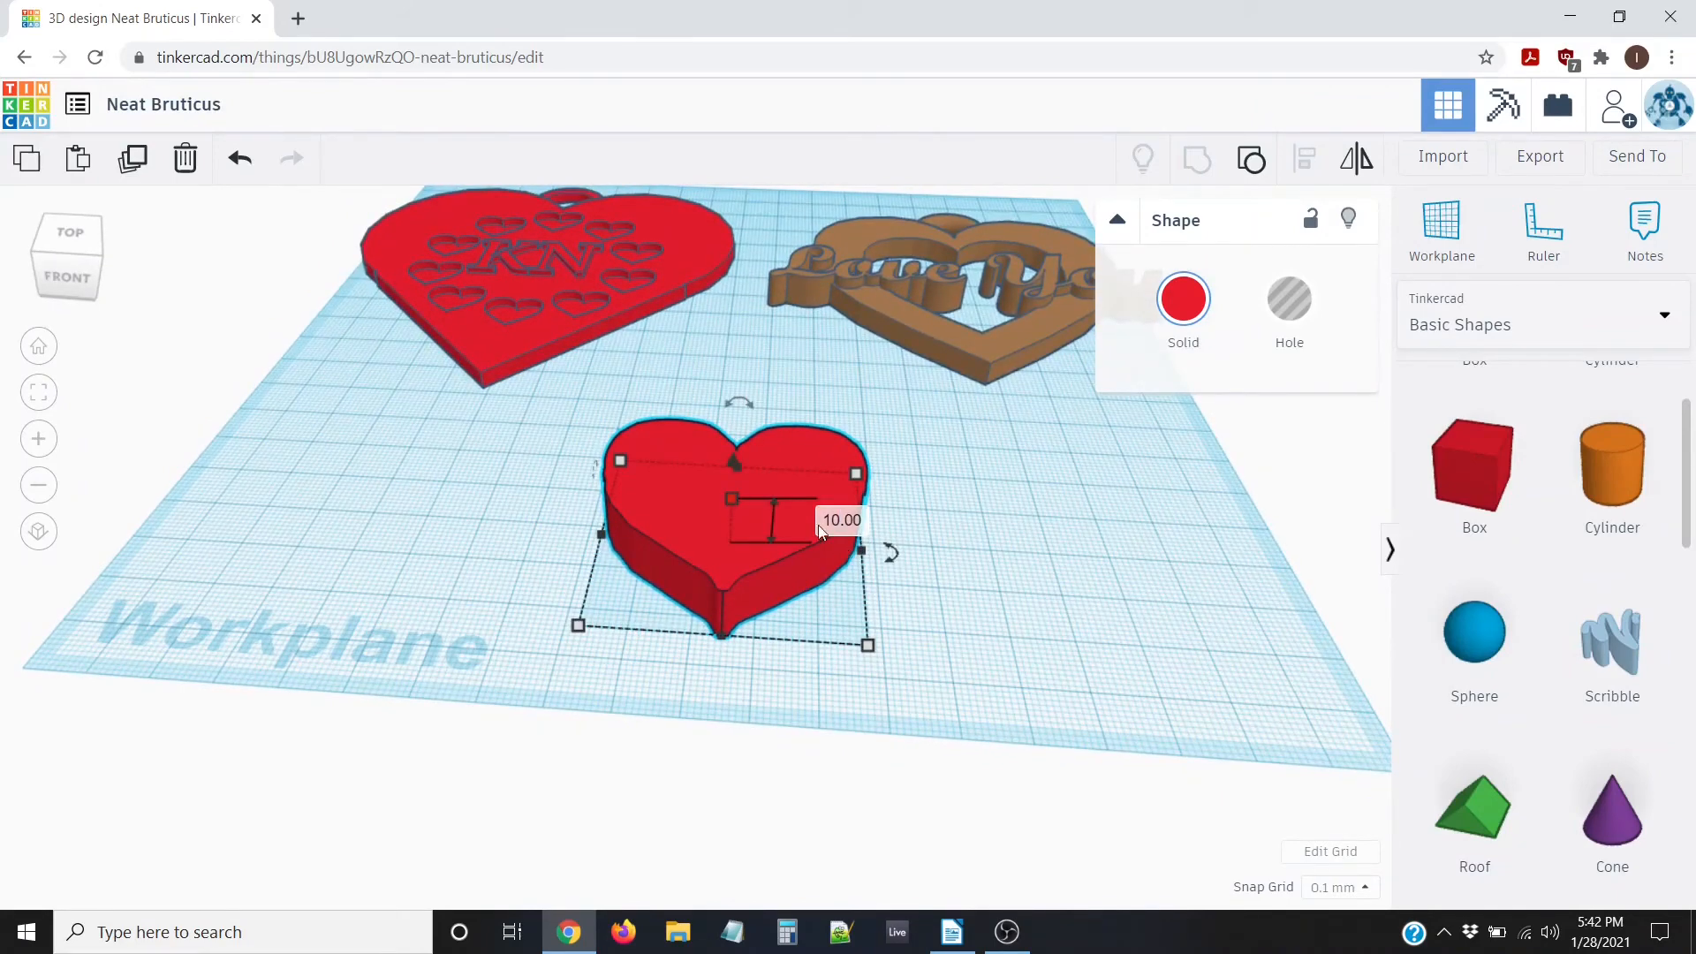
{"action": "left_click", "coordinate": [826, 522]}
{"action": "type", "text": "5"}
{"action": "key", "text": "Return"}
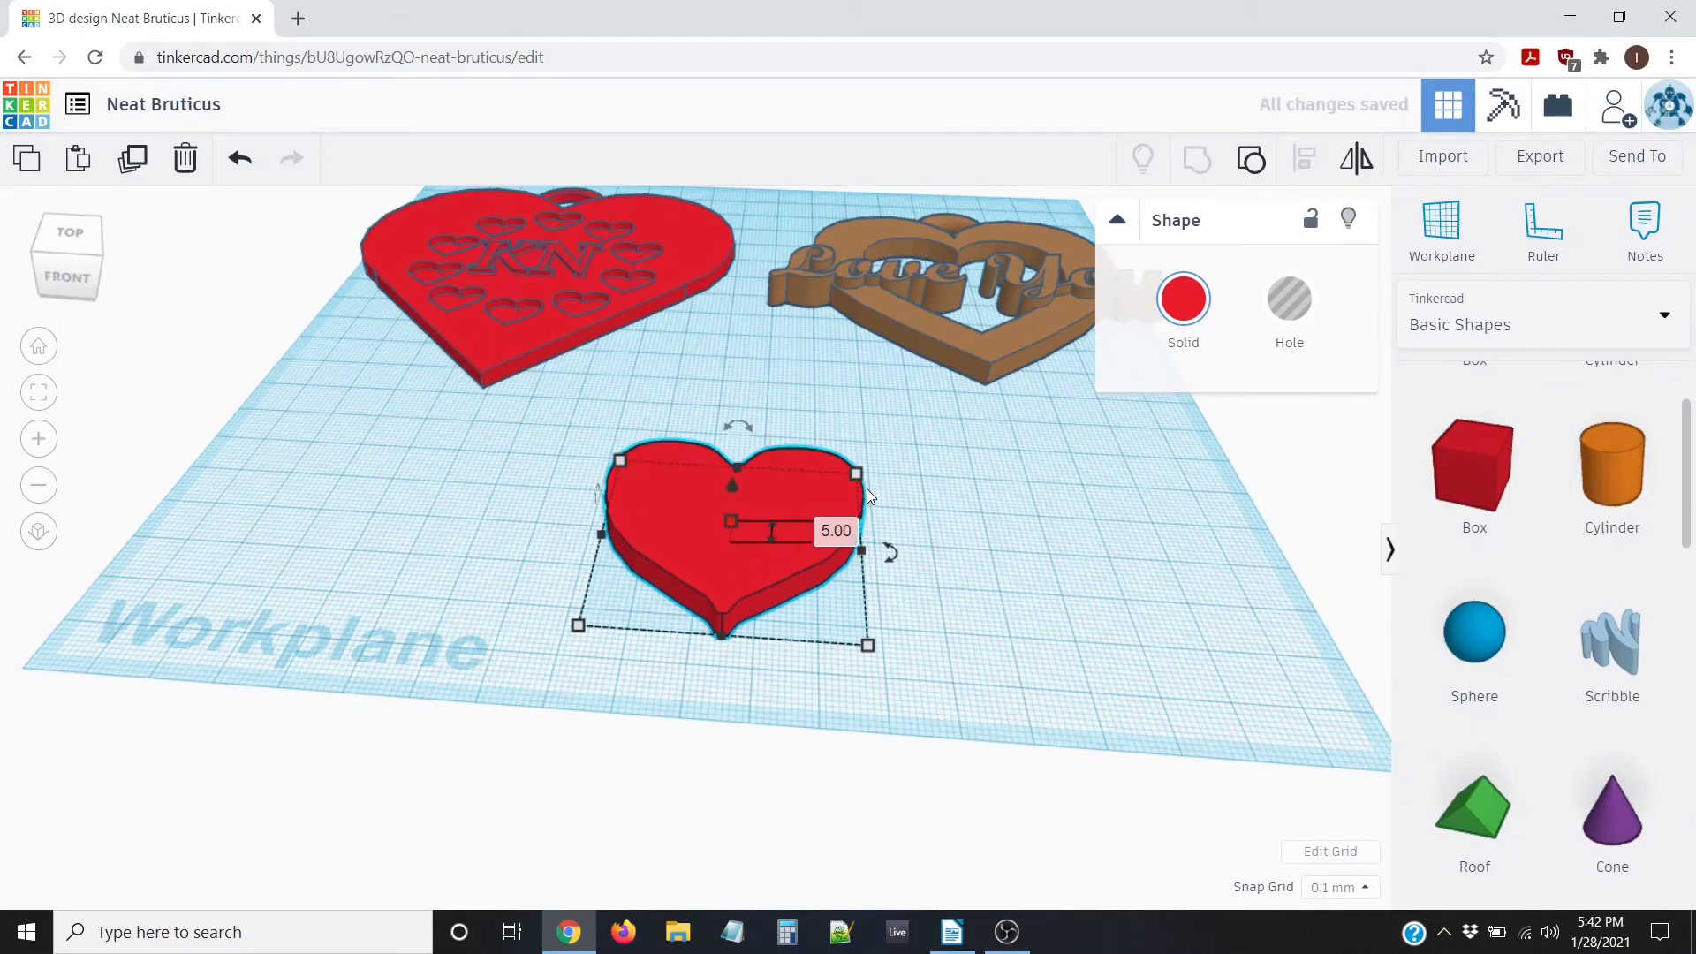
{"action": "right_click_drag", "start_coordinate": [380, 478], "coordinate": [417, 605]}
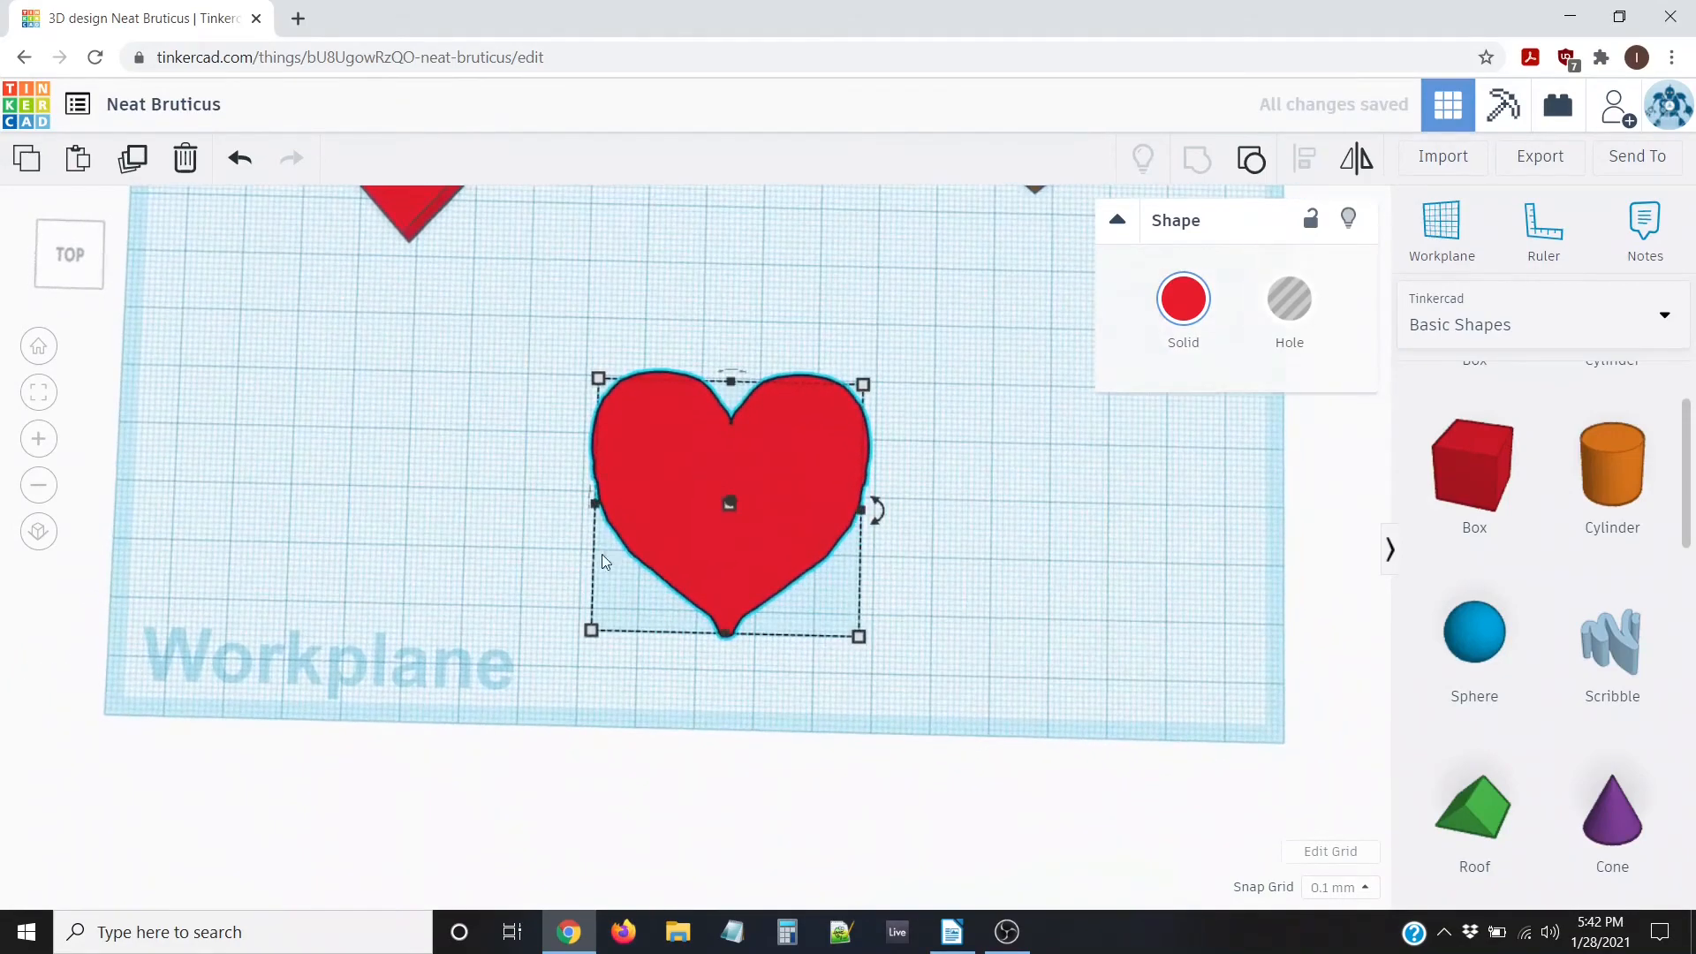
{"action": "mouse_move", "coordinate": [451, 535]}
{"action": "right_mouse_down"}
{"action": "mouse_move", "coordinate": [485, 548]}
{"action": "mouse_move", "coordinate": [461, 525]}
{"action": "right_mouse_up"}
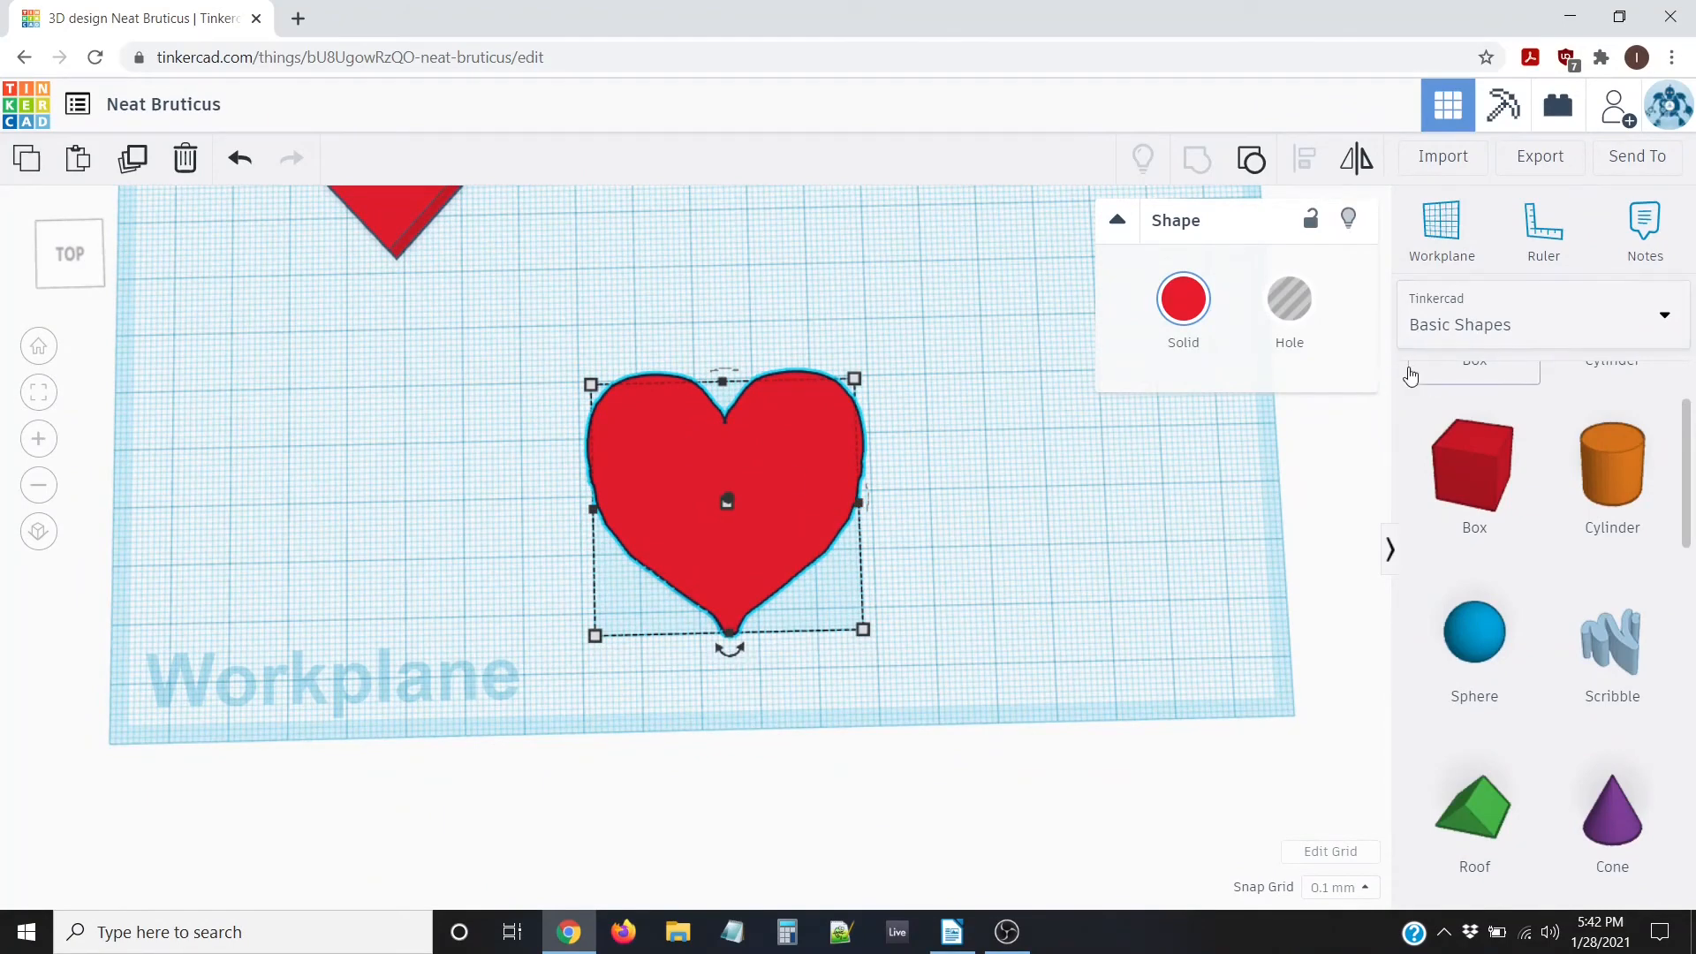
Browse Shape Generators > All to page 2 and drop a script text shape right of the heart
{"action": "left_click", "coordinate": [1532, 319]}
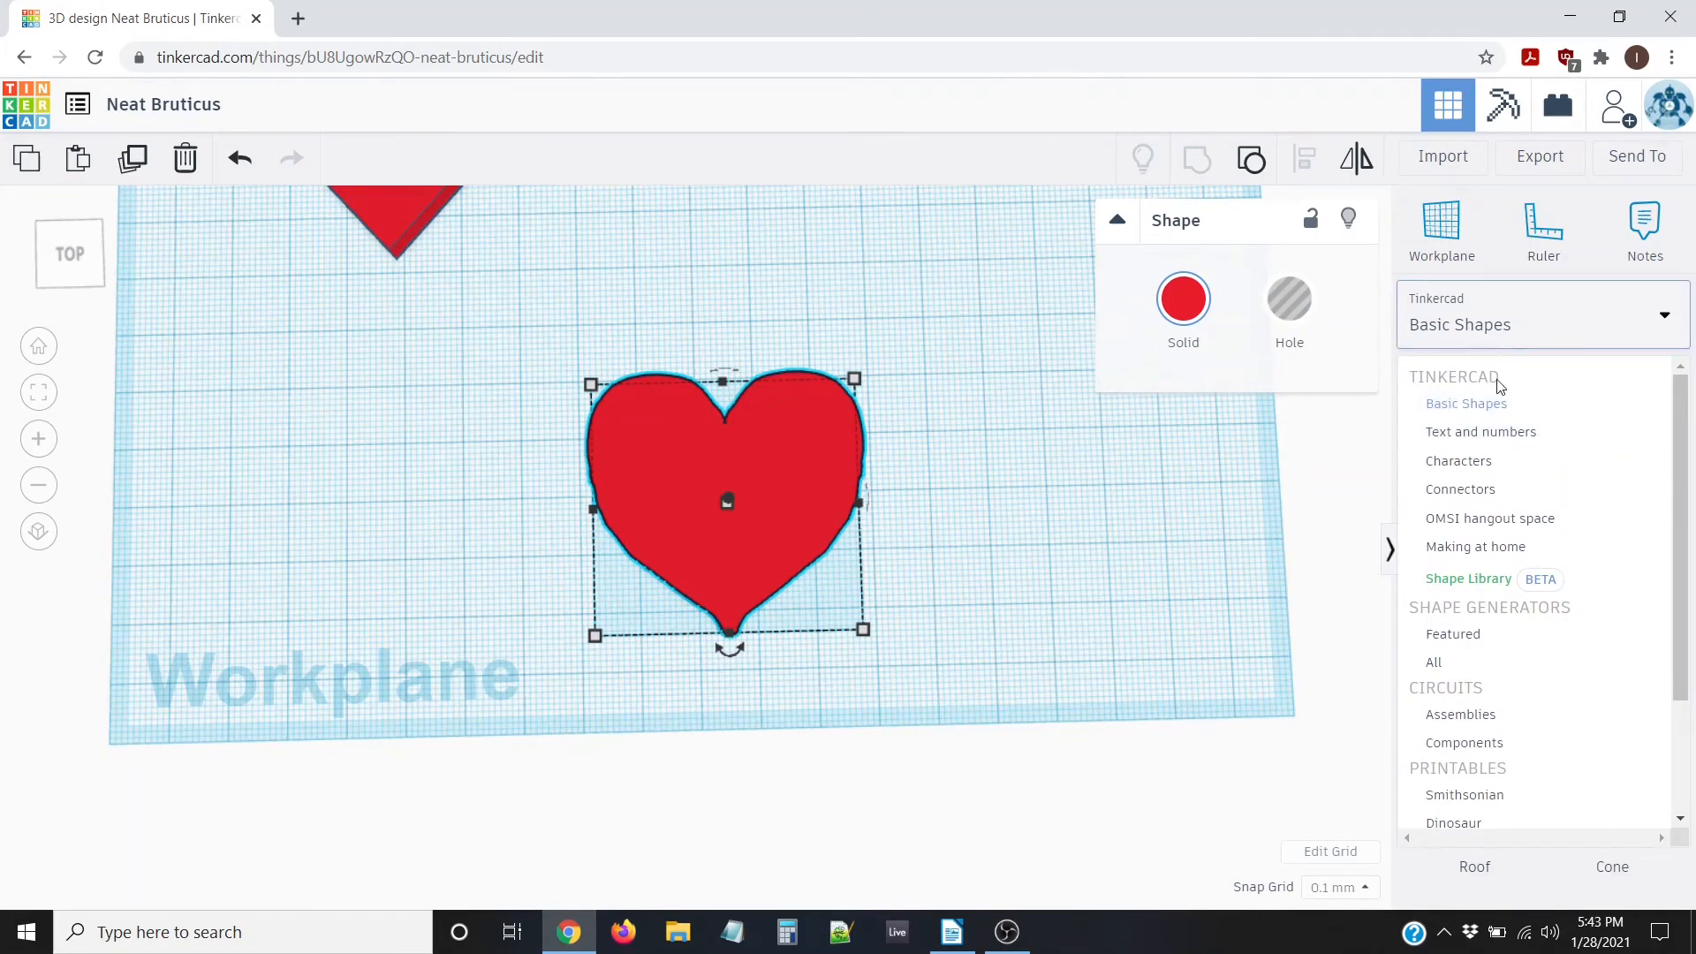
{"action": "scroll", "coordinate": [1453, 490], "scroll_direction": "down", "scroll_amount": 2}
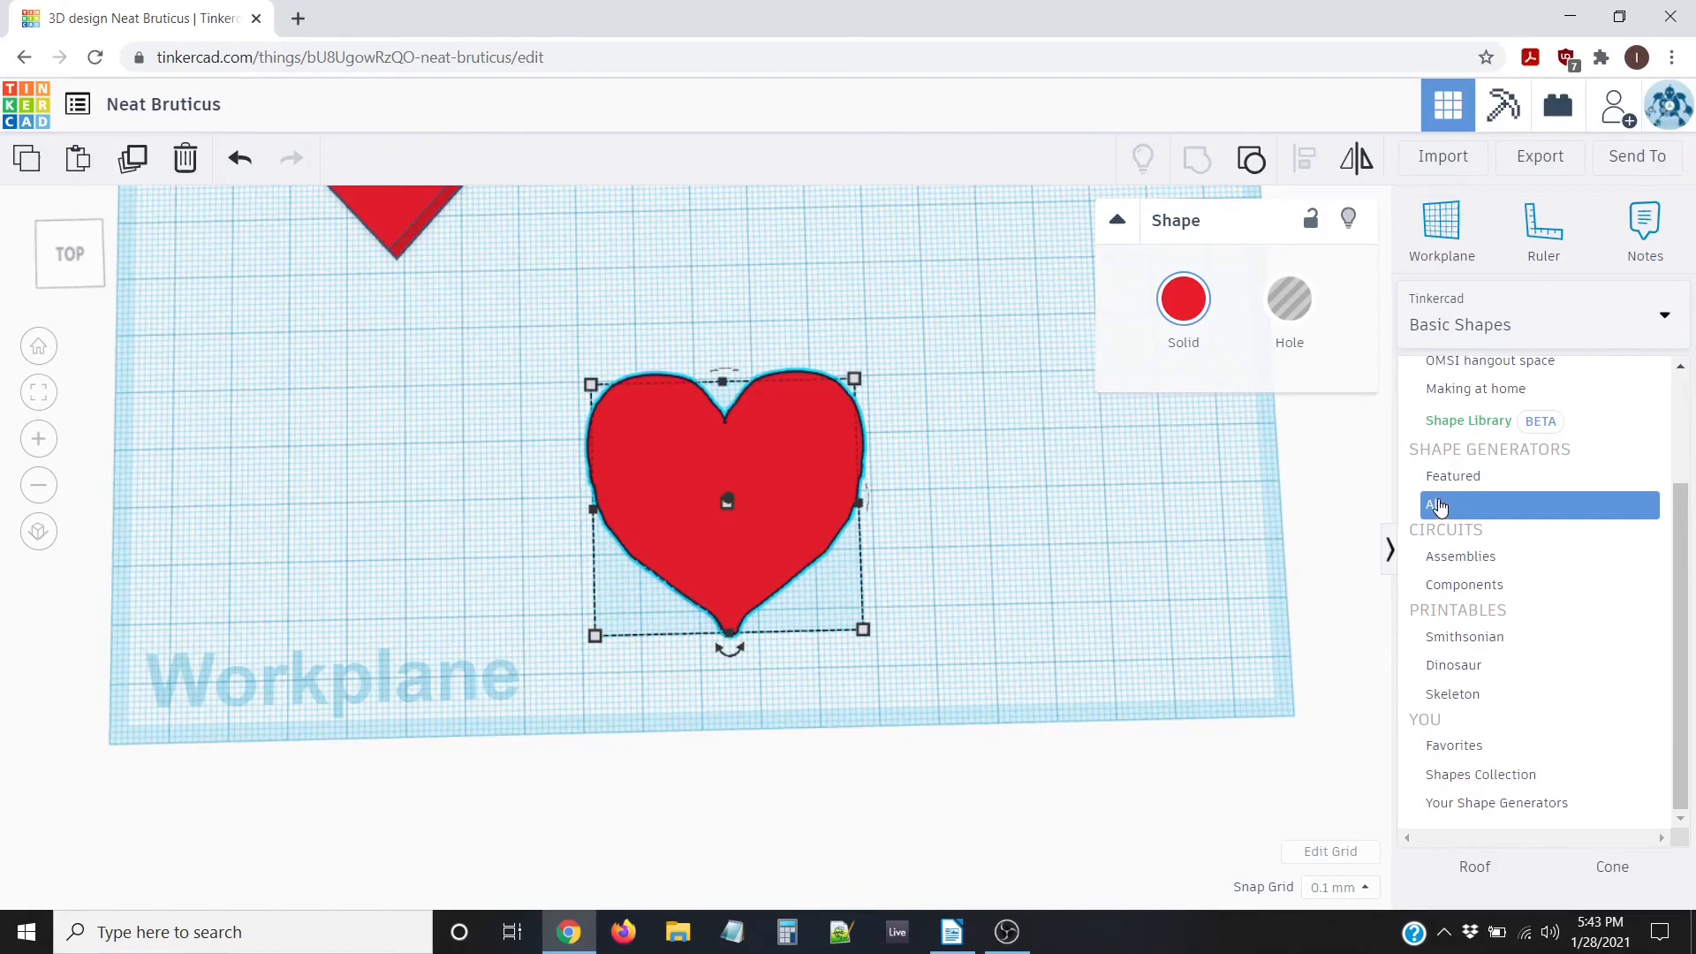
{"action": "left_click", "coordinate": [1438, 506]}
{"action": "scroll", "coordinate": [1533, 561], "scroll_direction": "down", "scroll_amount": 5}
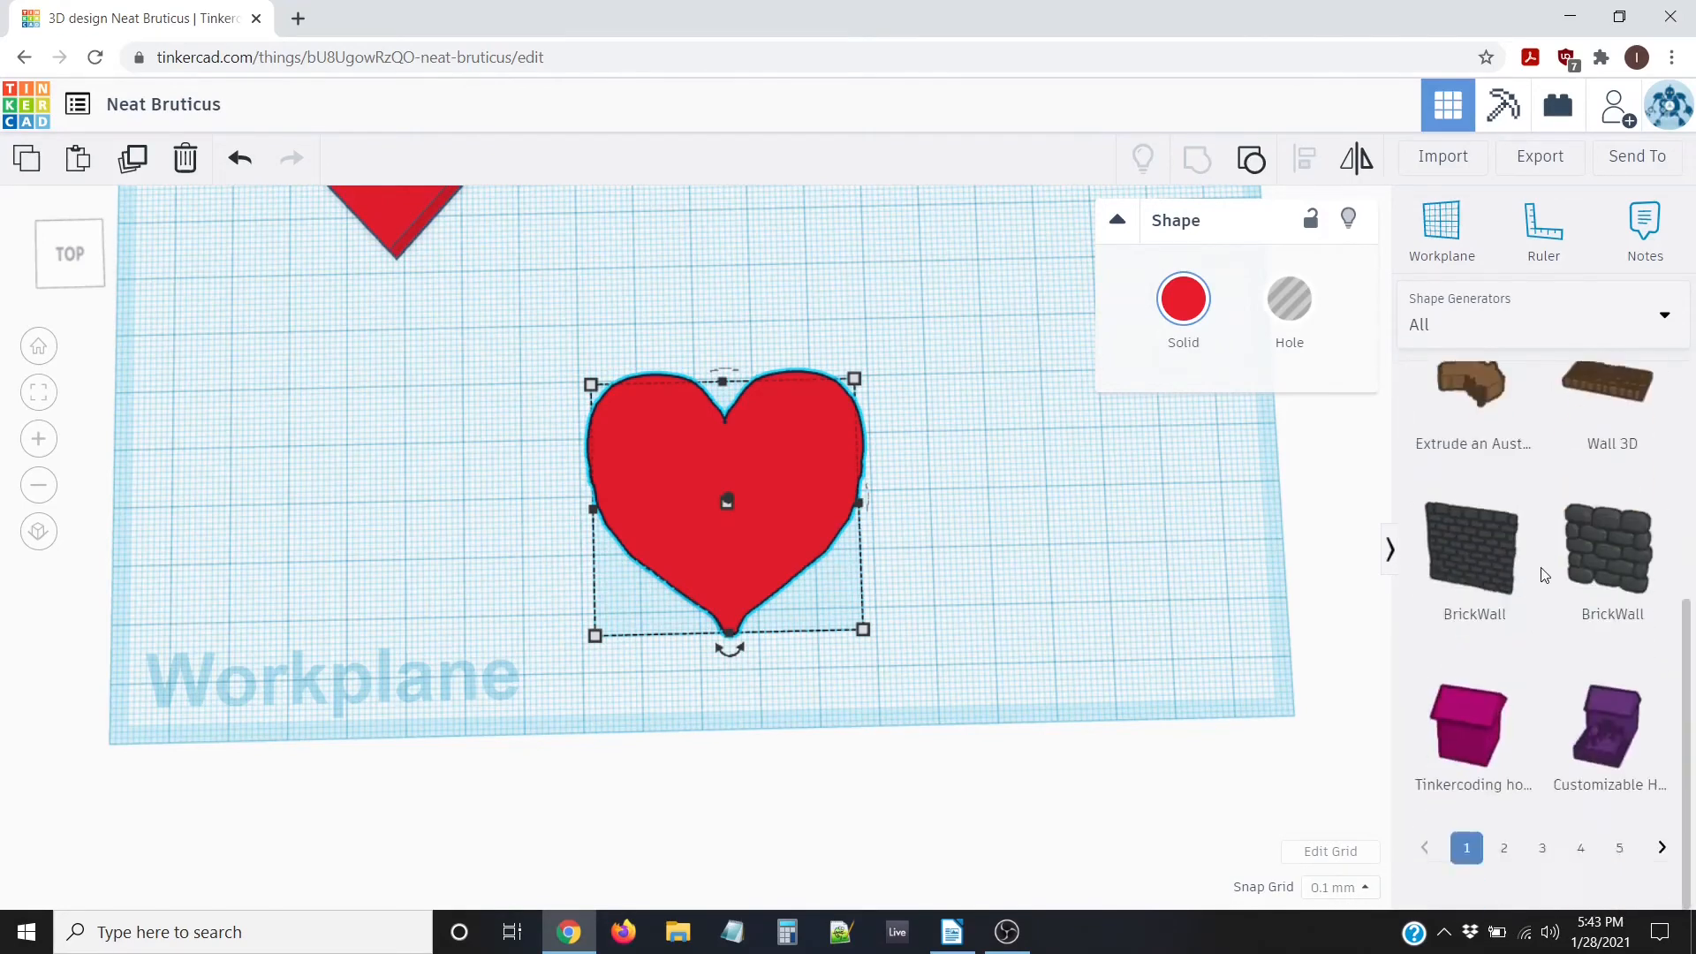
{"action": "left_click", "coordinate": [1504, 893]}
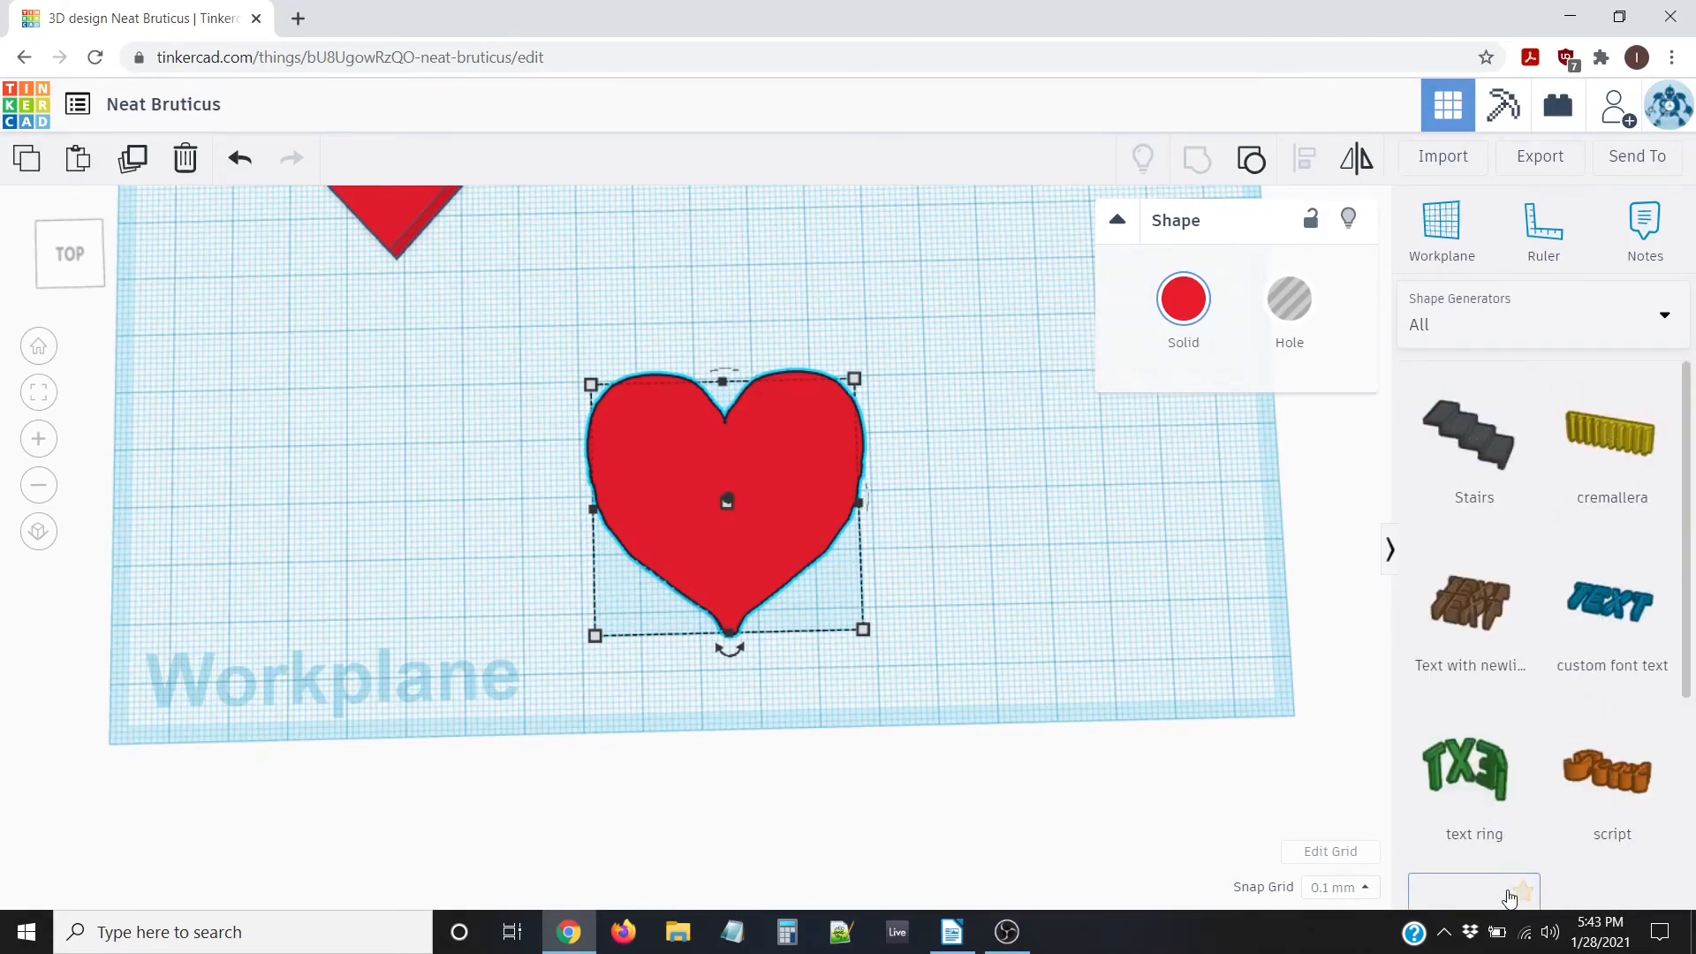
{"action": "scroll", "coordinate": [1606, 566], "scroll_direction": "down", "scroll_amount": 3}
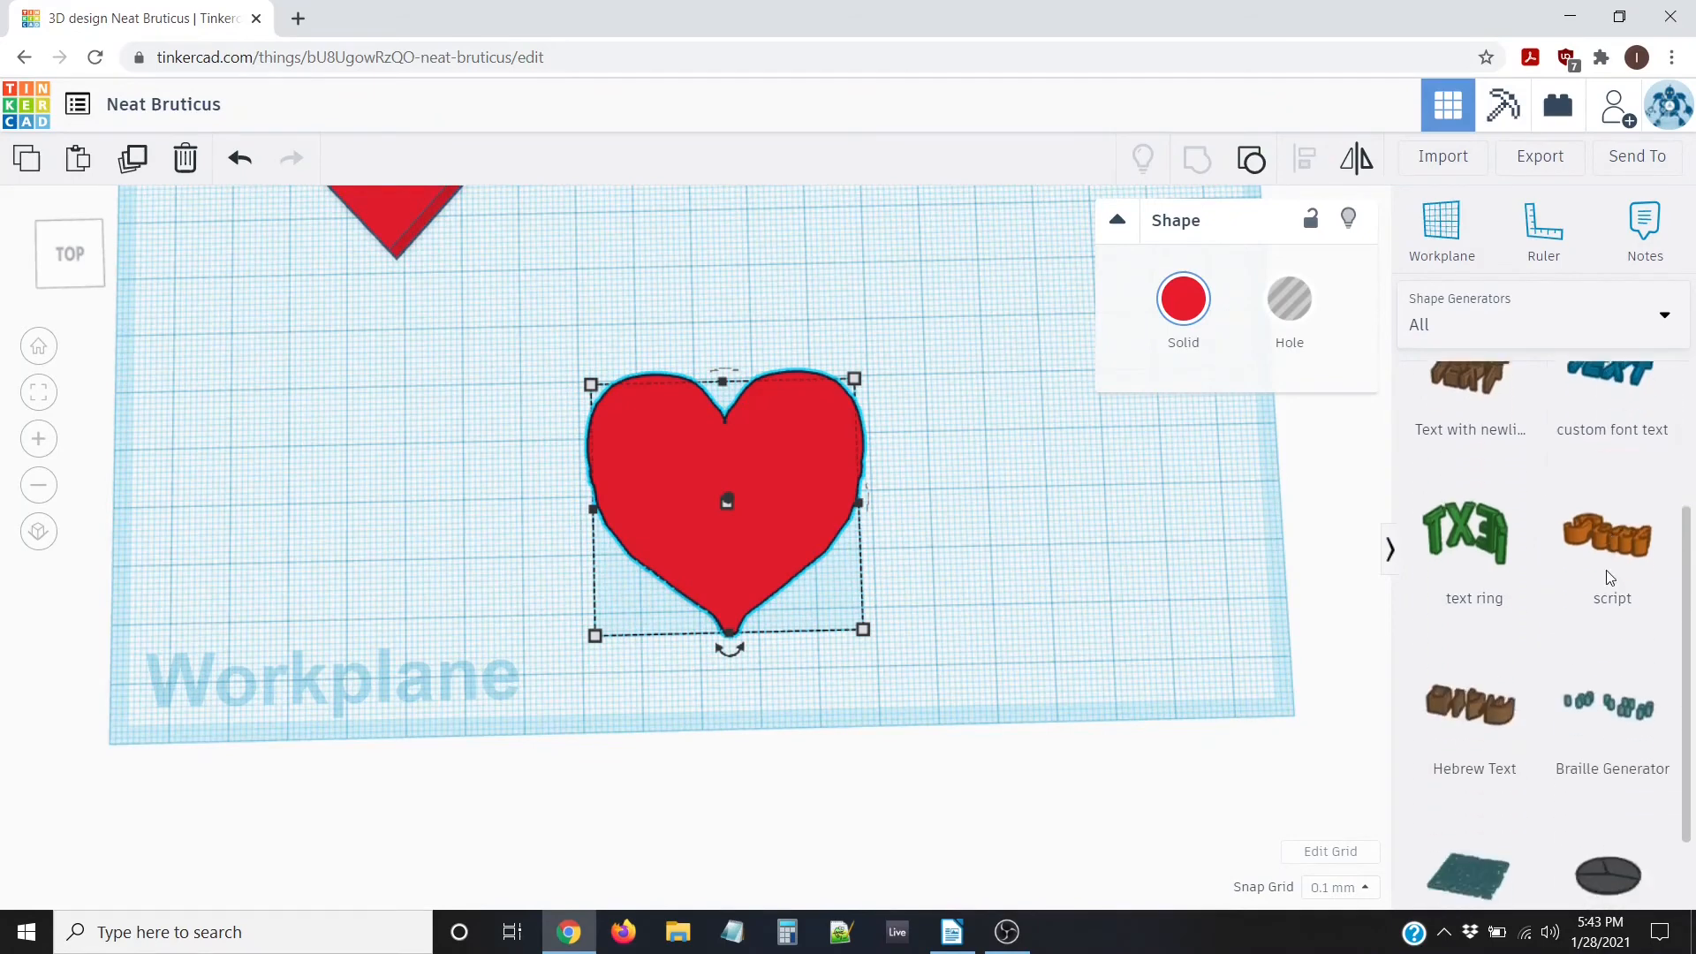
{"action": "scroll", "coordinate": [1606, 570], "scroll_direction": "down", "scroll_amount": 1}
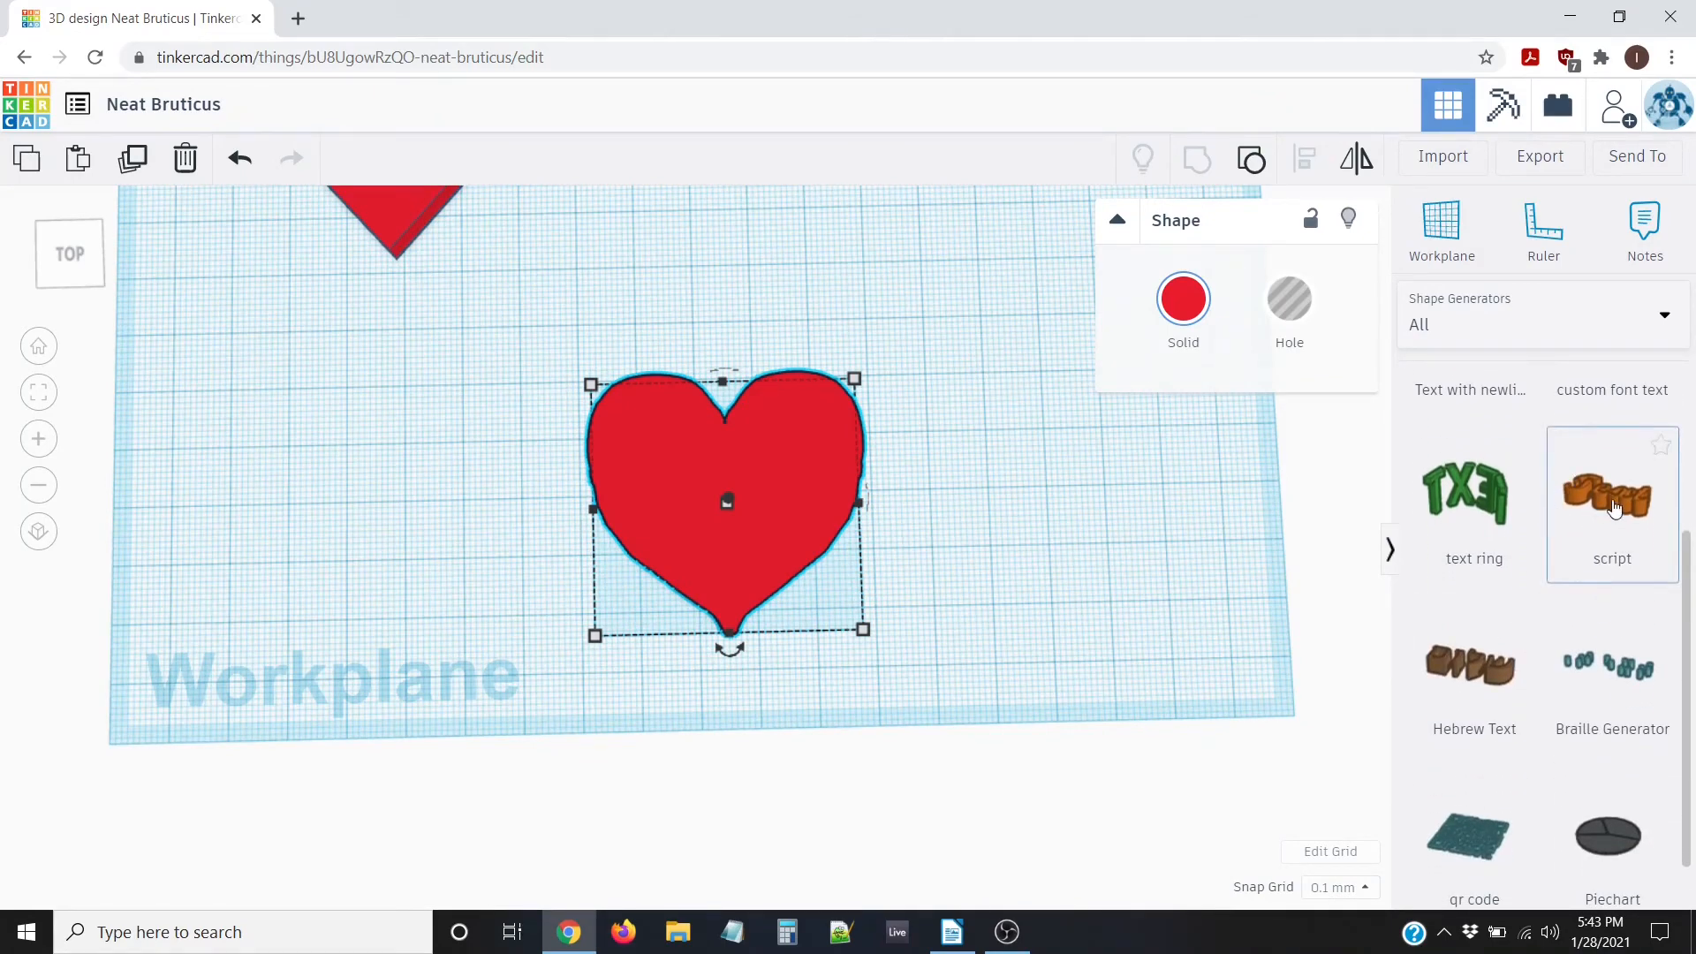
{"action": "left_click_drag", "start_coordinate": [1619, 497], "coordinate": [1014, 511]}
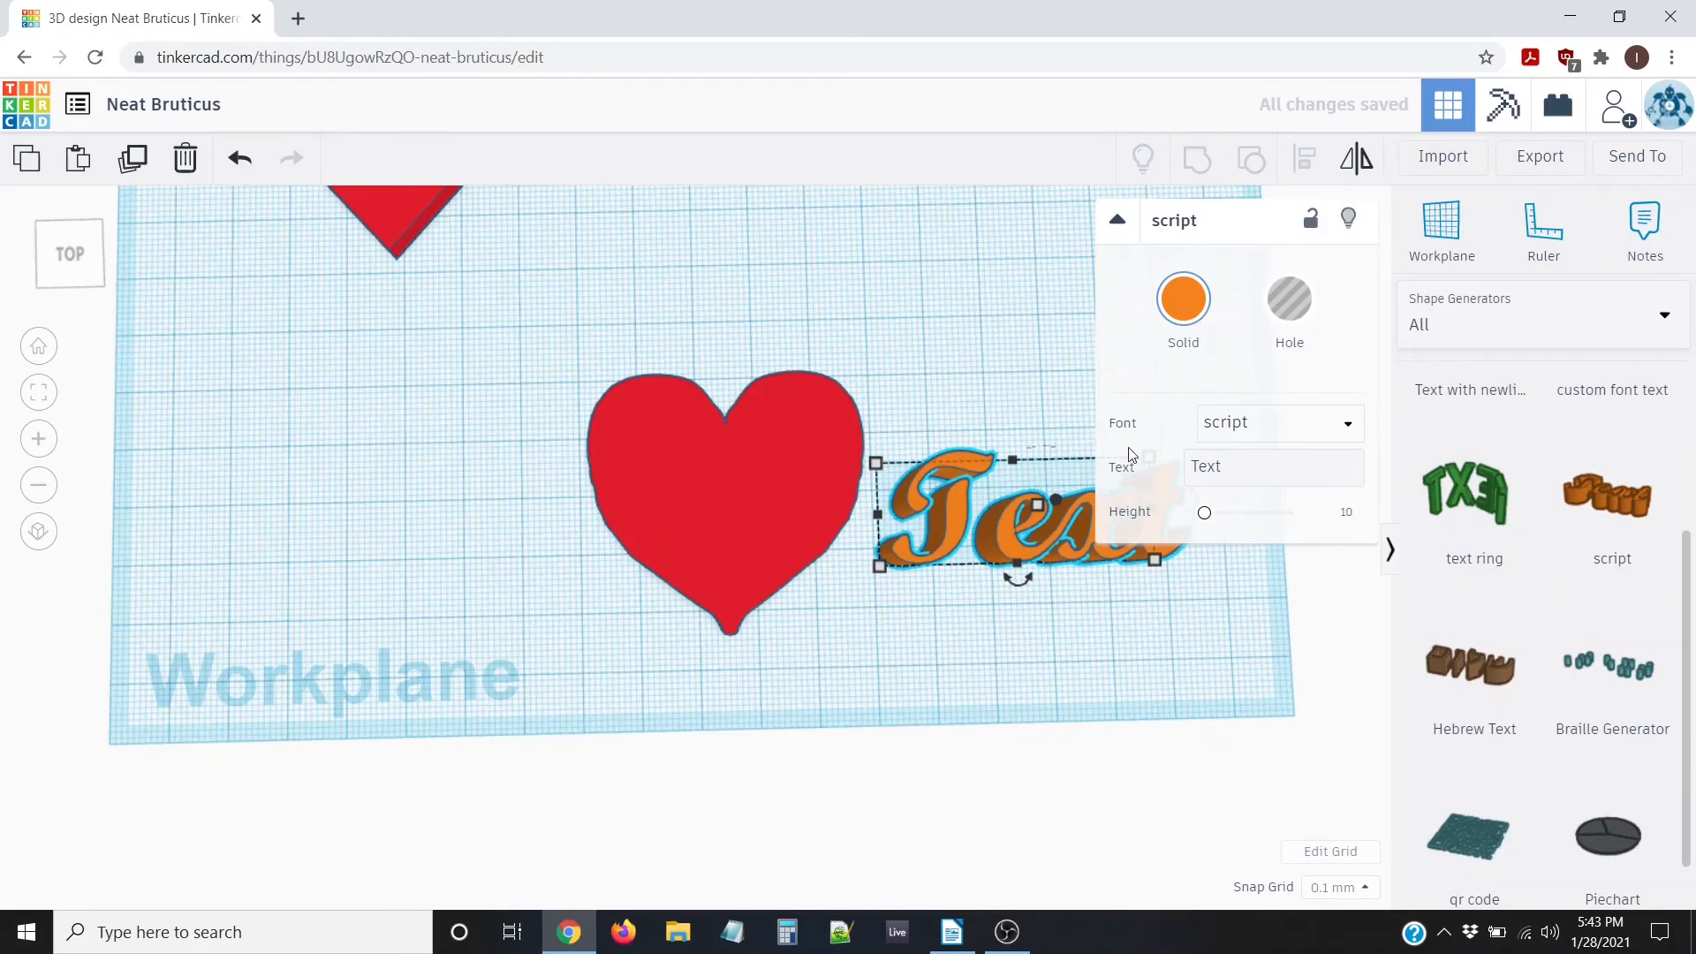
Set the script text's font to LucidaCalligraphy-Italic
{"action": "middle_click_drag", "start_coordinate": [929, 635], "coordinate": [781, 624]}
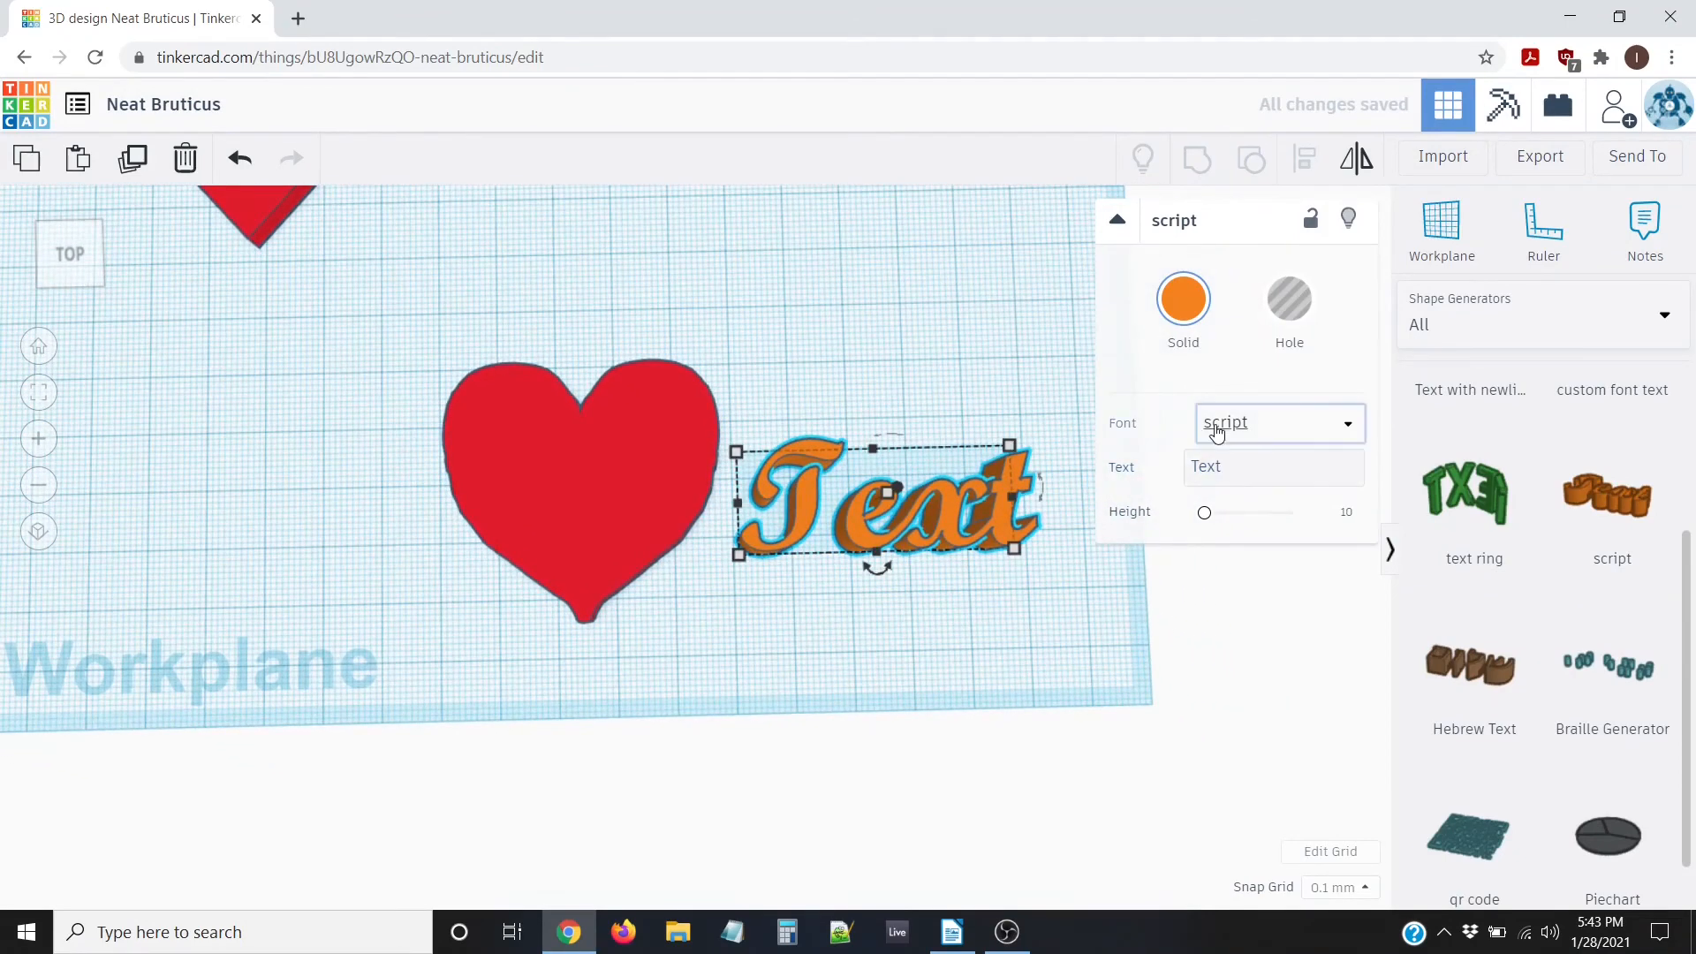
{"action": "left_click", "coordinate": [1250, 427]}
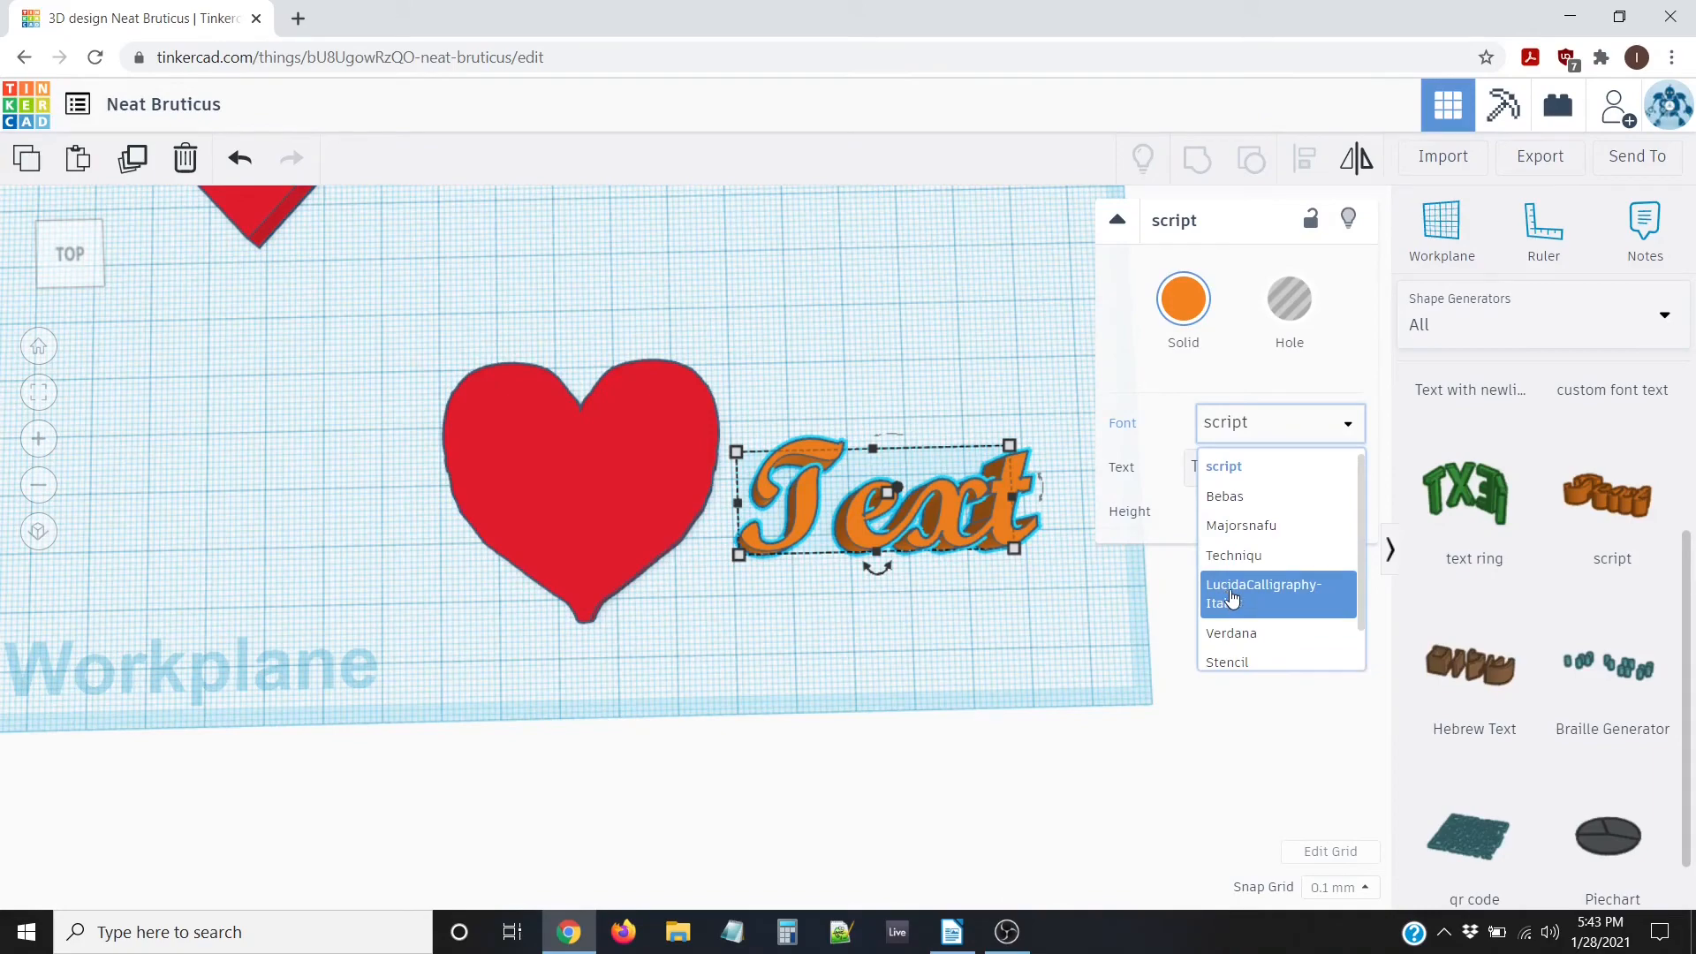
{"action": "left_click", "coordinate": [1233, 599]}
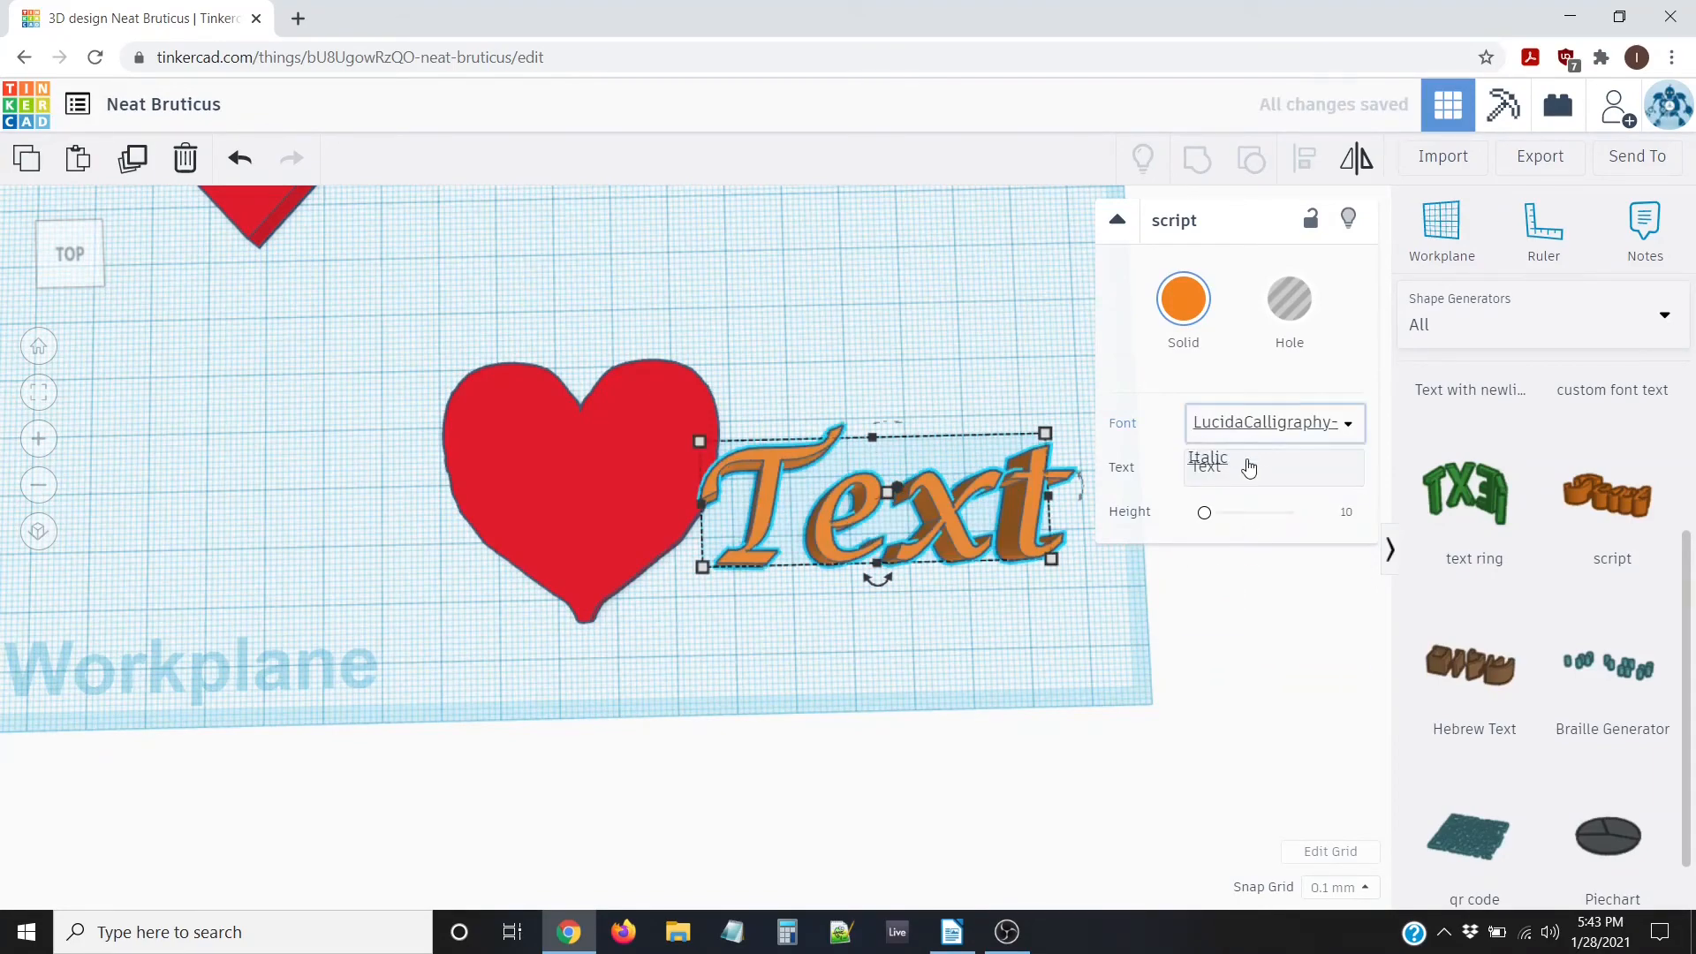
{"action": "scroll", "coordinate": [1007, 625], "scroll_direction": "down", "scroll_amount": 3}
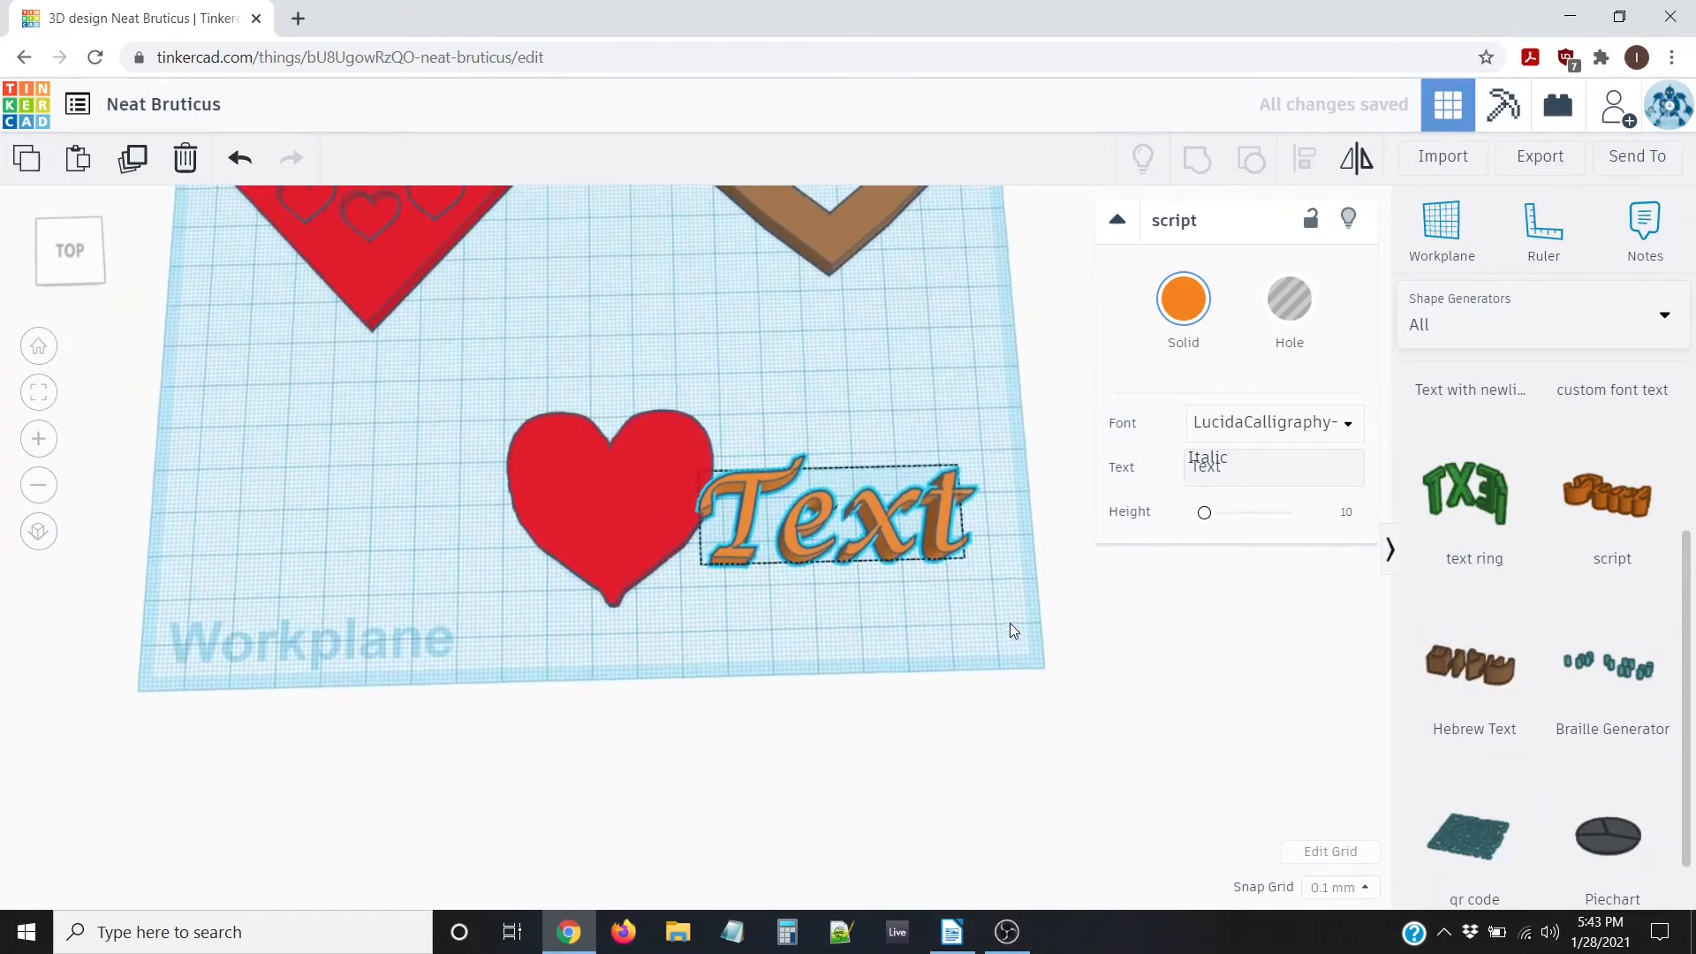
Change the script text's height from 10 mm to 5 mm
{"action": "right_click_drag", "start_coordinate": [881, 606], "coordinate": [881, 511]}
{"action": "scroll", "coordinate": [843, 521], "scroll_direction": "up", "scroll_amount": 2}
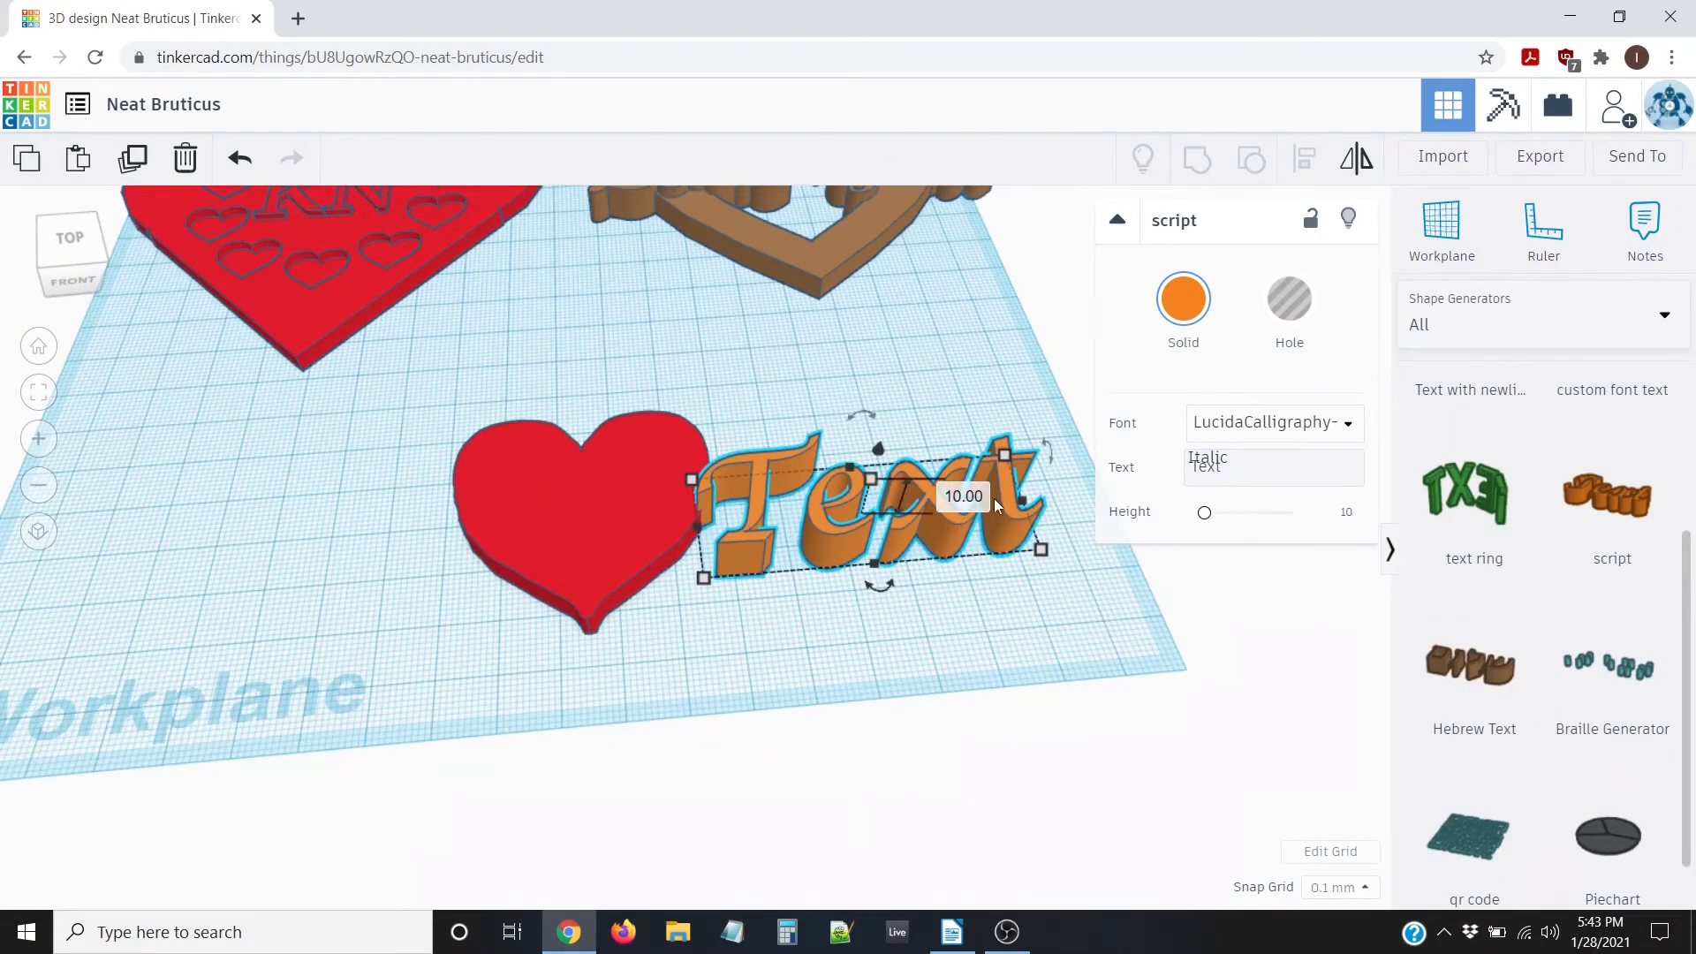
{"action": "left_click", "coordinate": [972, 496]}
{"action": "type", "text": "5"}
{"action": "key", "text": "Return"}
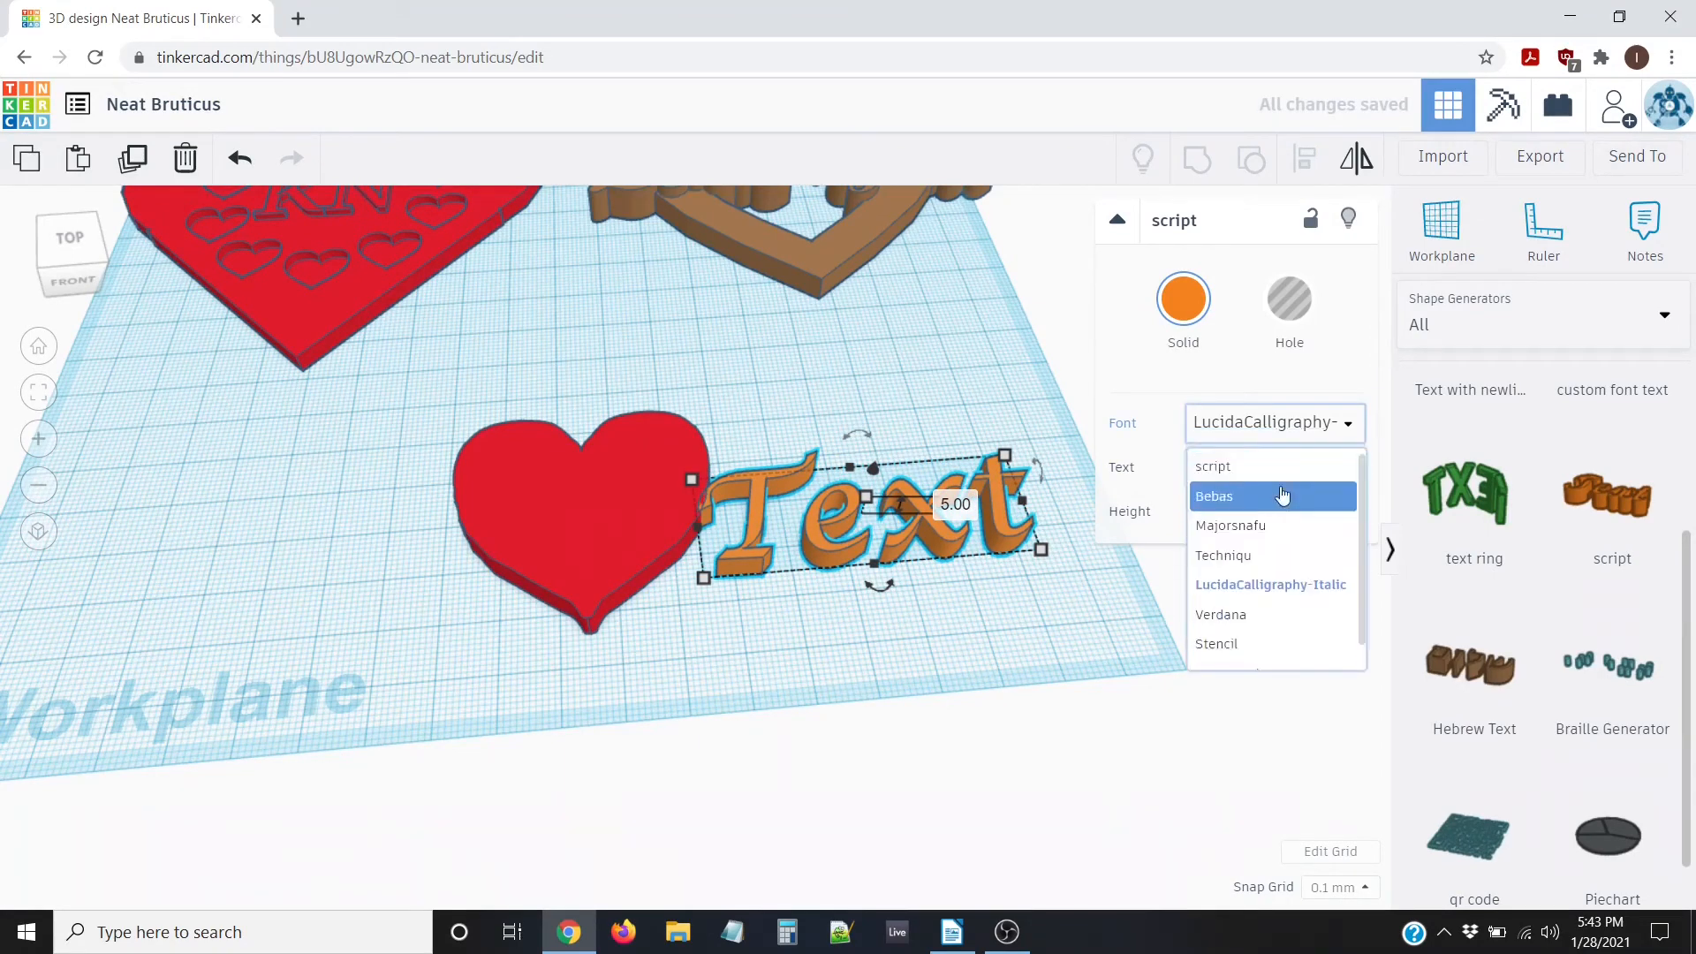
Dismiss the font list and colour palette, then reselect the text to edit its words
{"action": "left_click", "coordinate": [1155, 329]}
{"action": "left_click", "coordinate": [962, 625]}
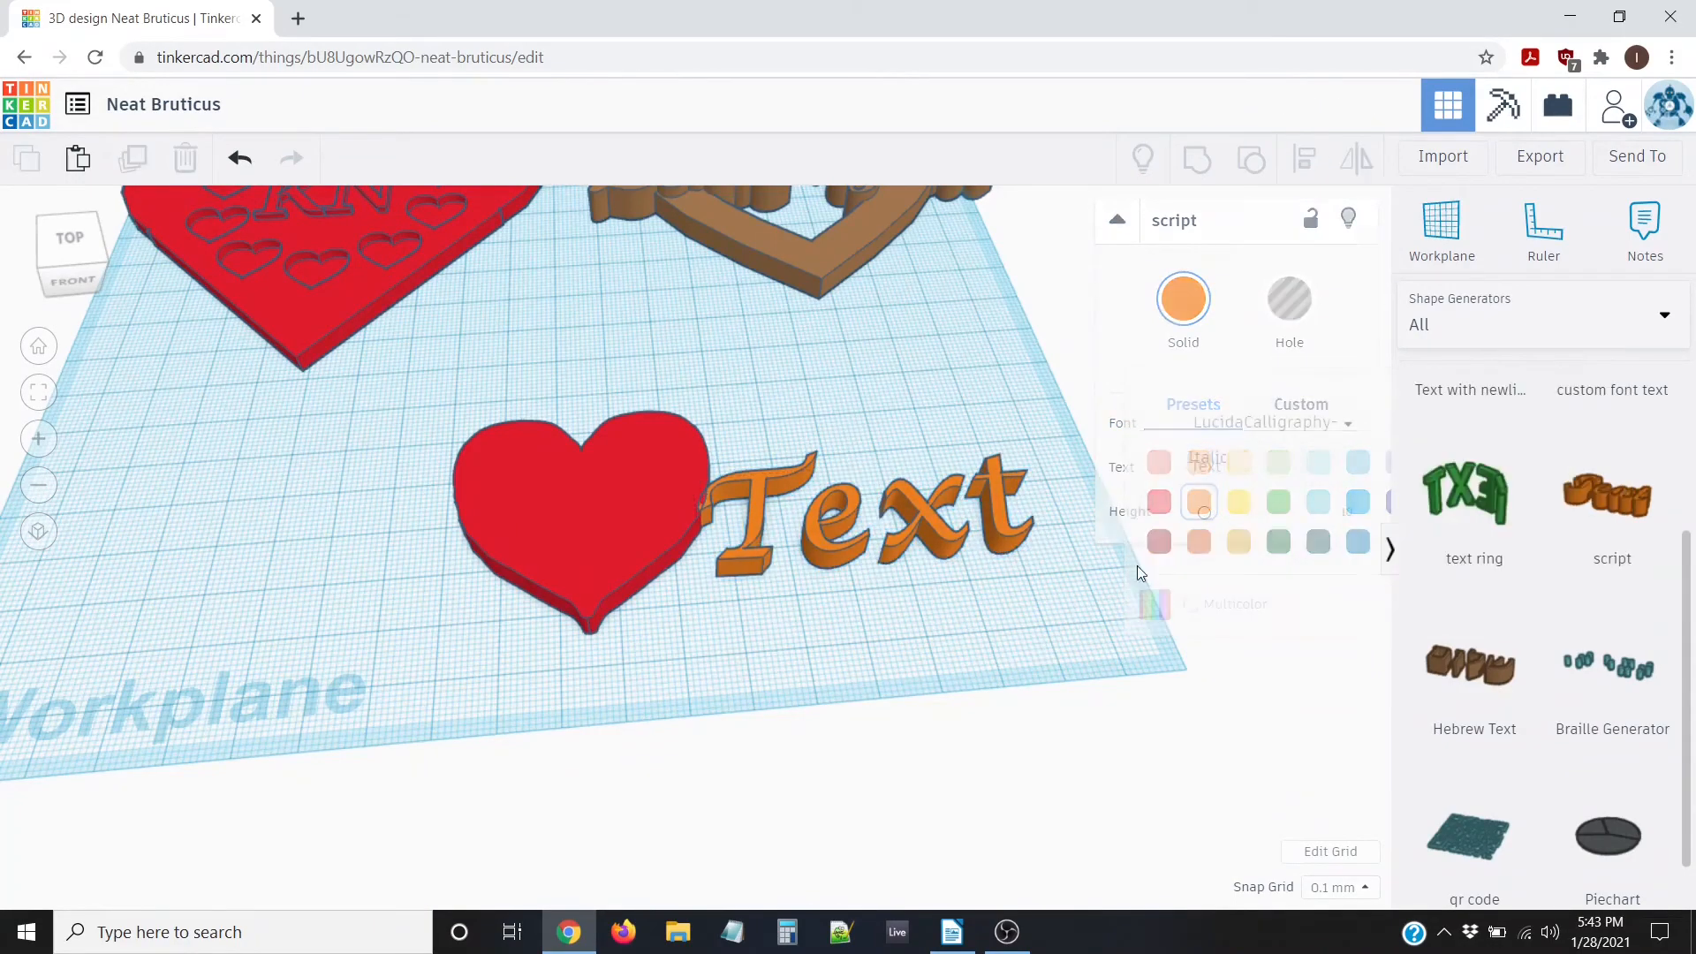
{"action": "left_click", "coordinate": [915, 530]}
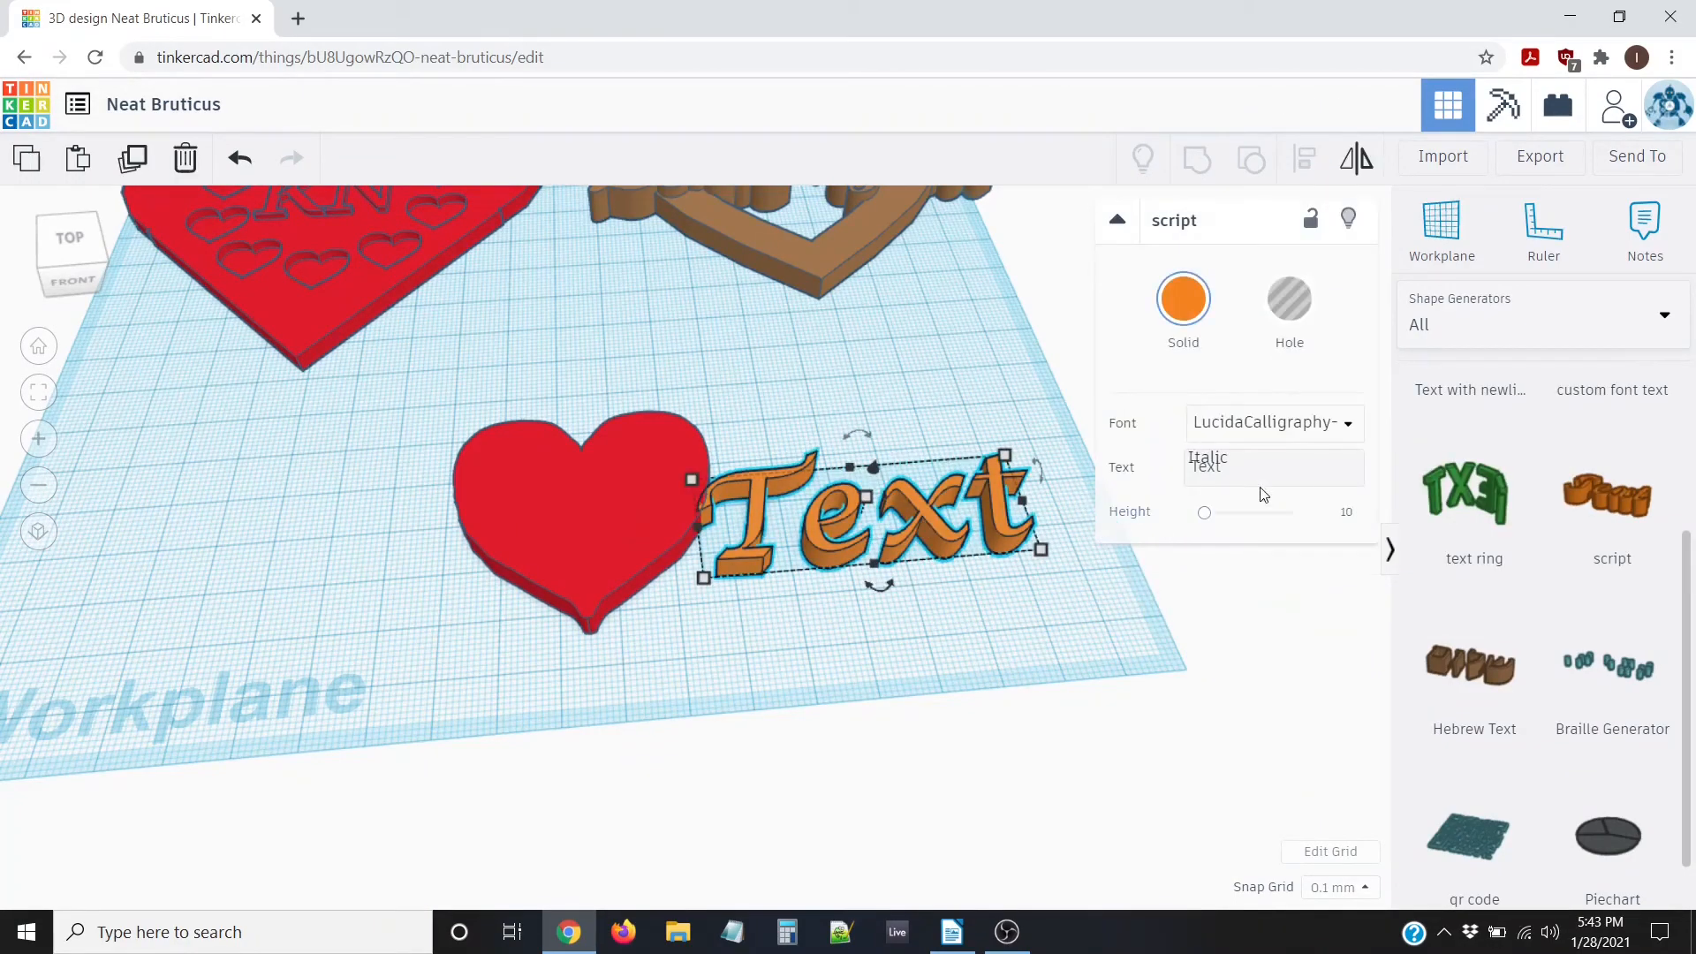
{"action": "left_click", "coordinate": [1349, 466]}
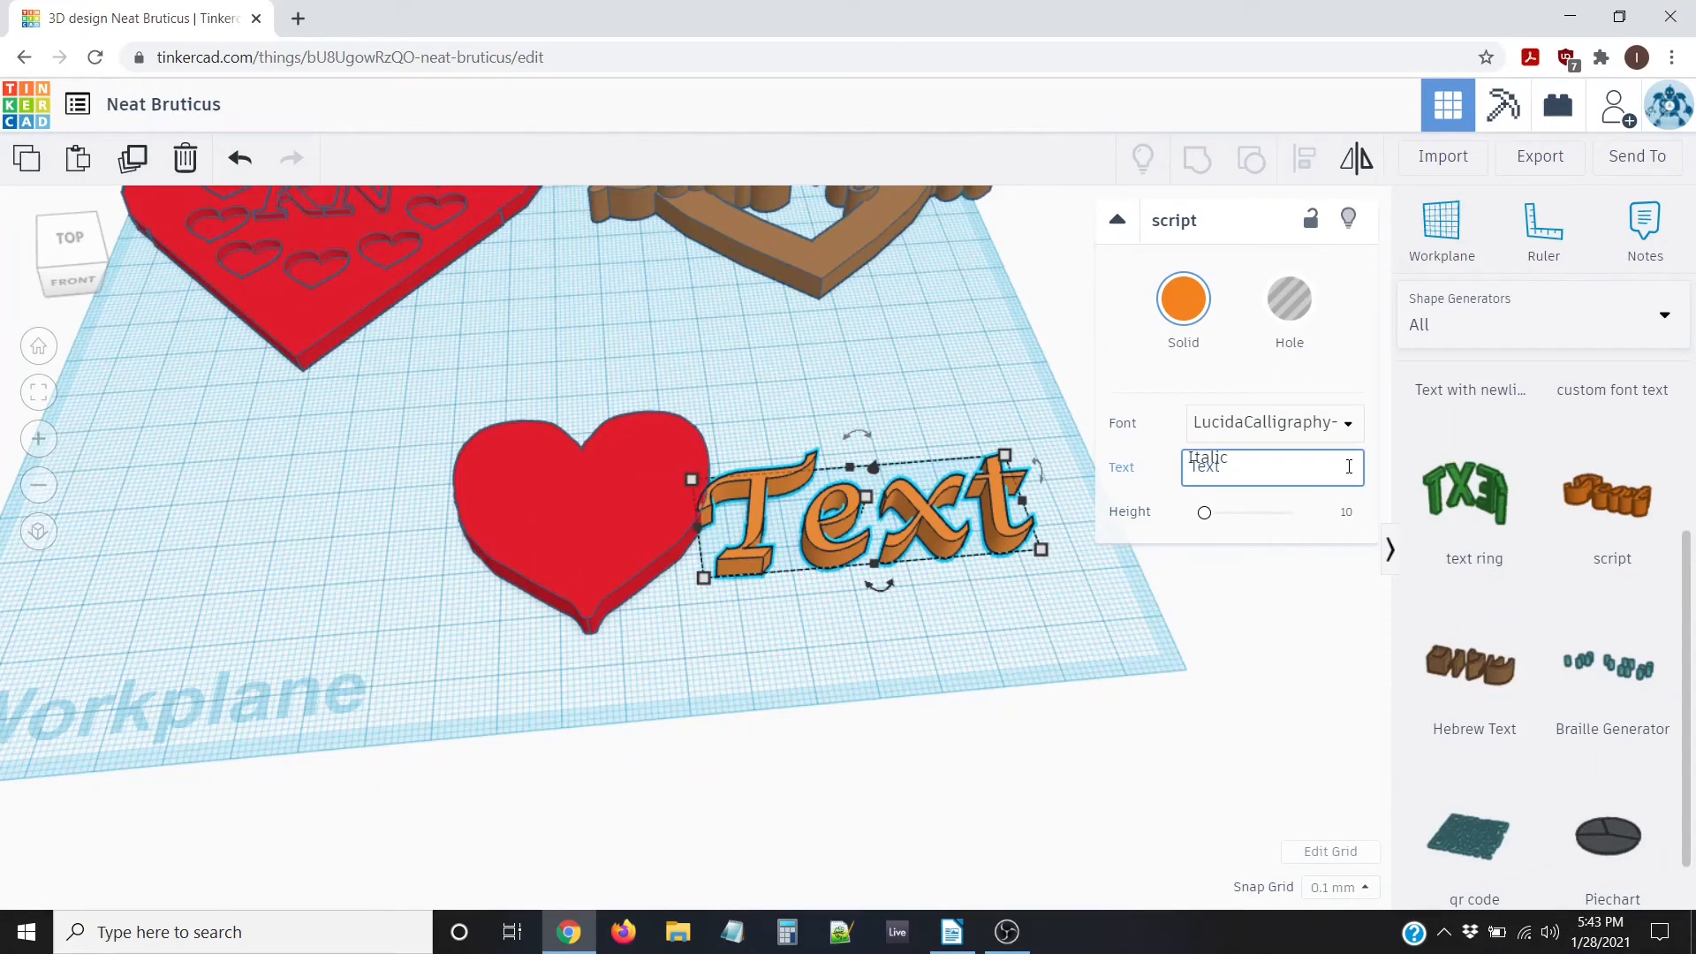
Replace 'Text' with 'Mom' and drag it across the middle of the red heart
{"action": "key", "text": "BackSpace"}
{"action": "key", "text": "BackSpace"}
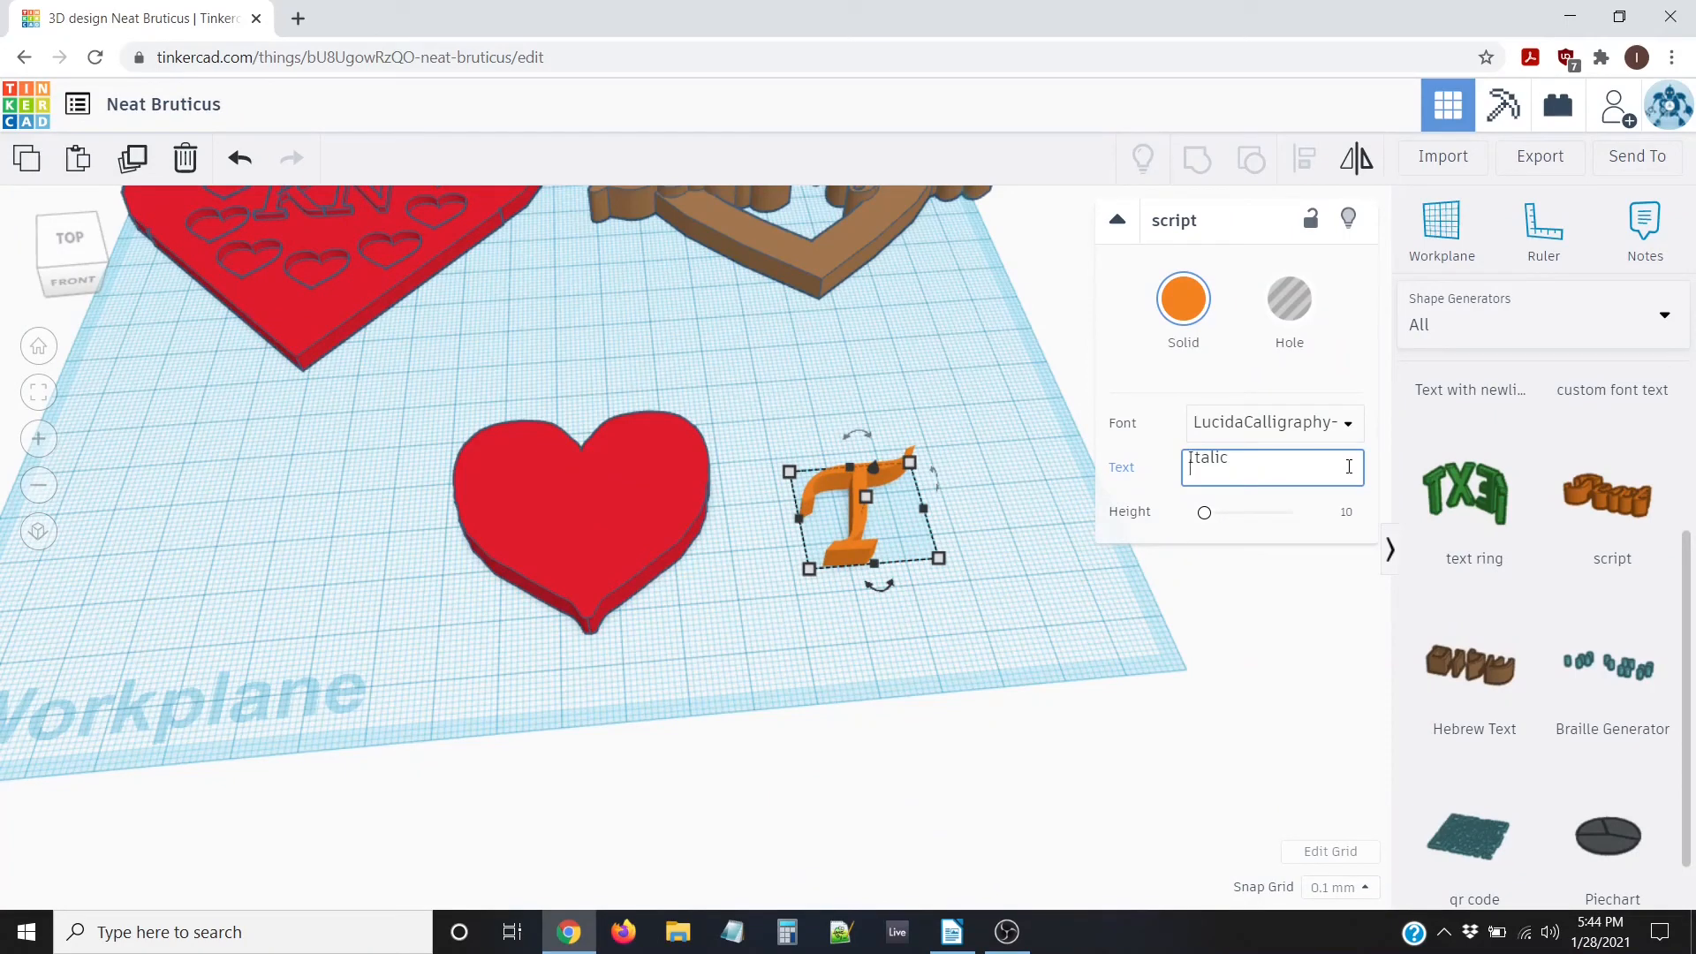
{"action": "type", "text": "Mom"}
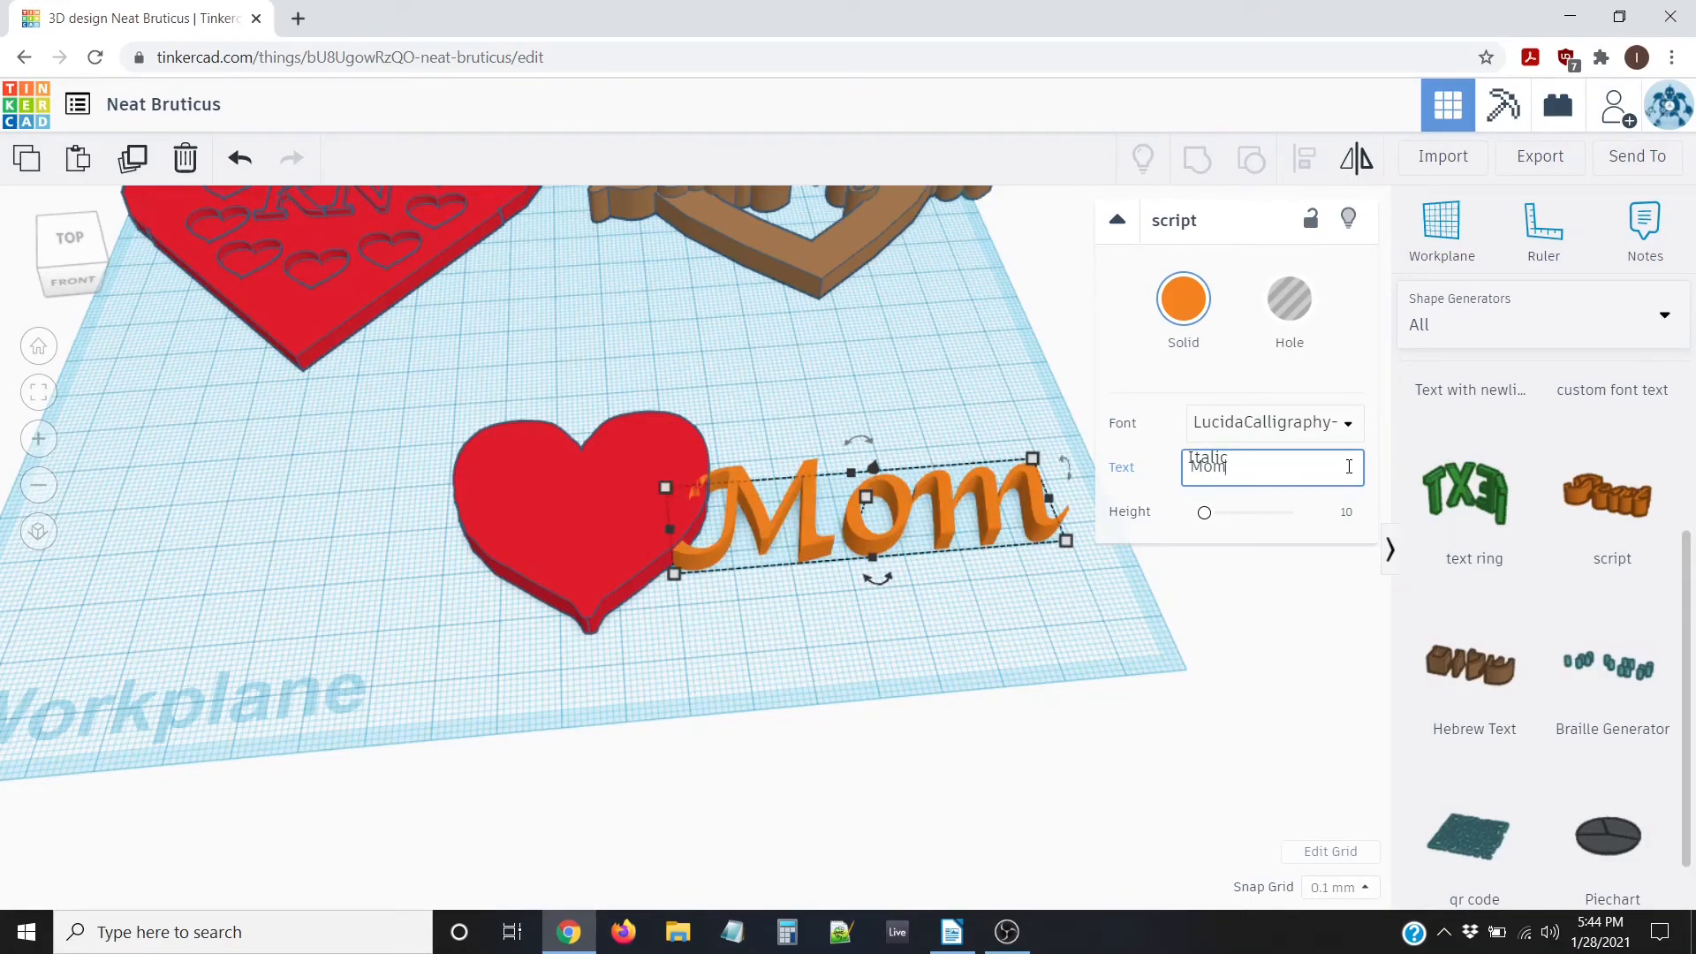
{"action": "left_click", "coordinate": [927, 378]}
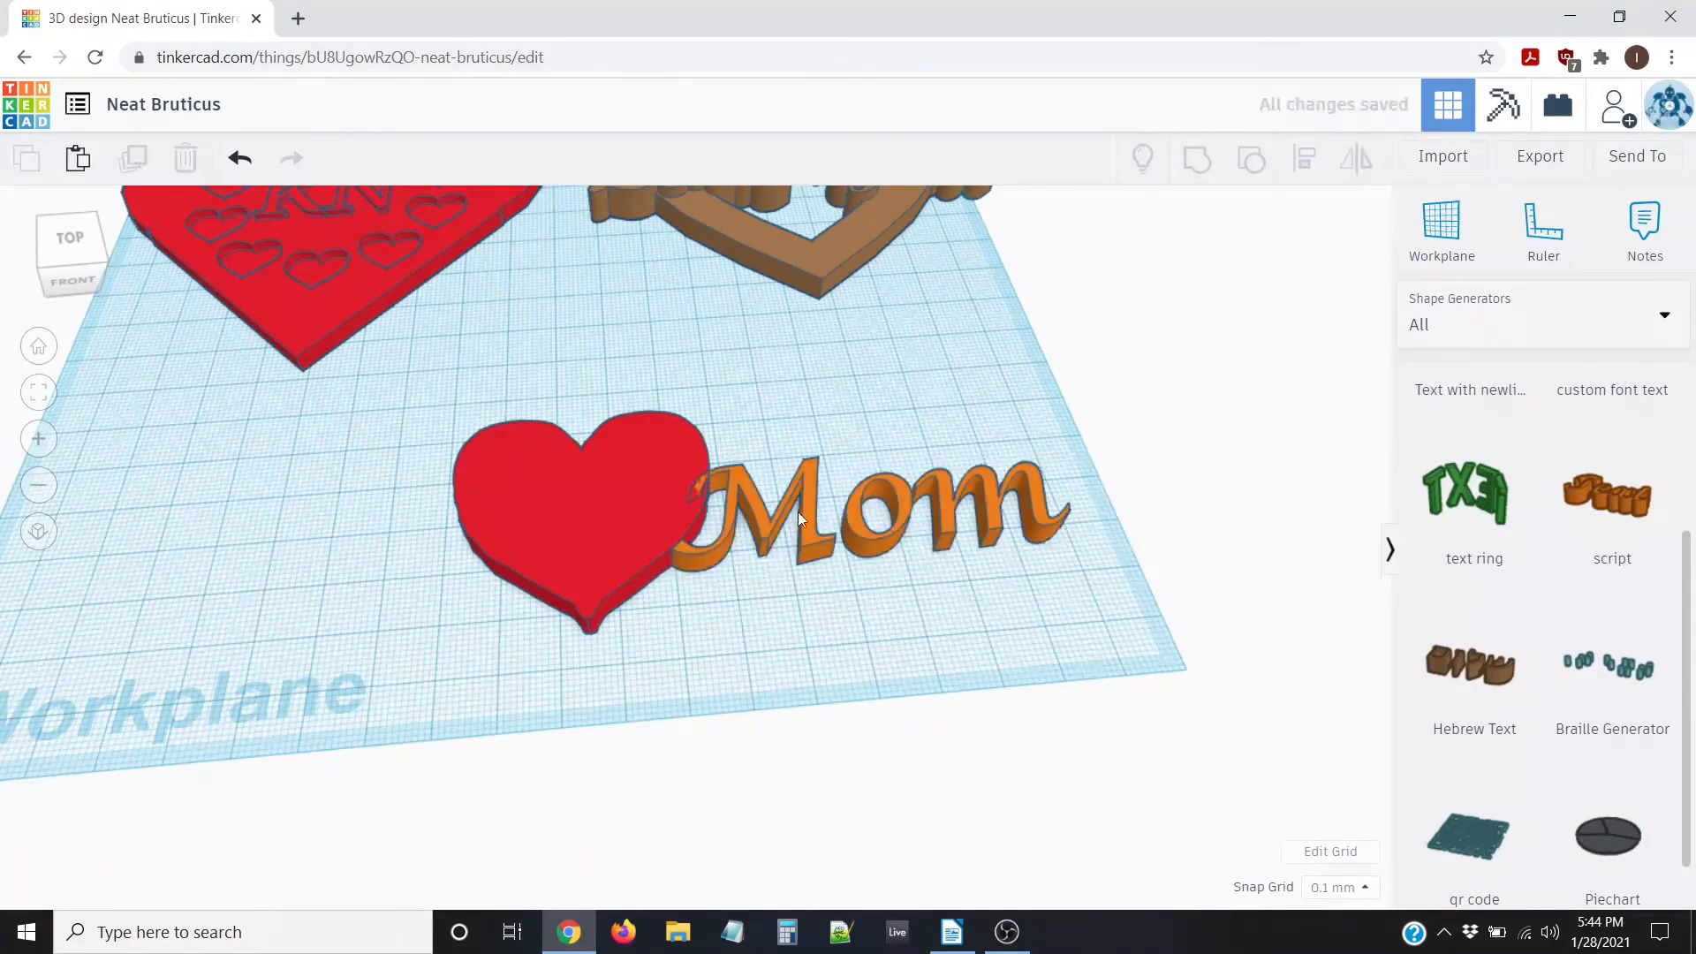
{"action": "left_click_drag", "start_coordinate": [901, 518], "coordinate": [606, 505]}
{"action": "scroll", "coordinate": [733, 499], "scroll_direction": "down", "scroll_amount": 3}
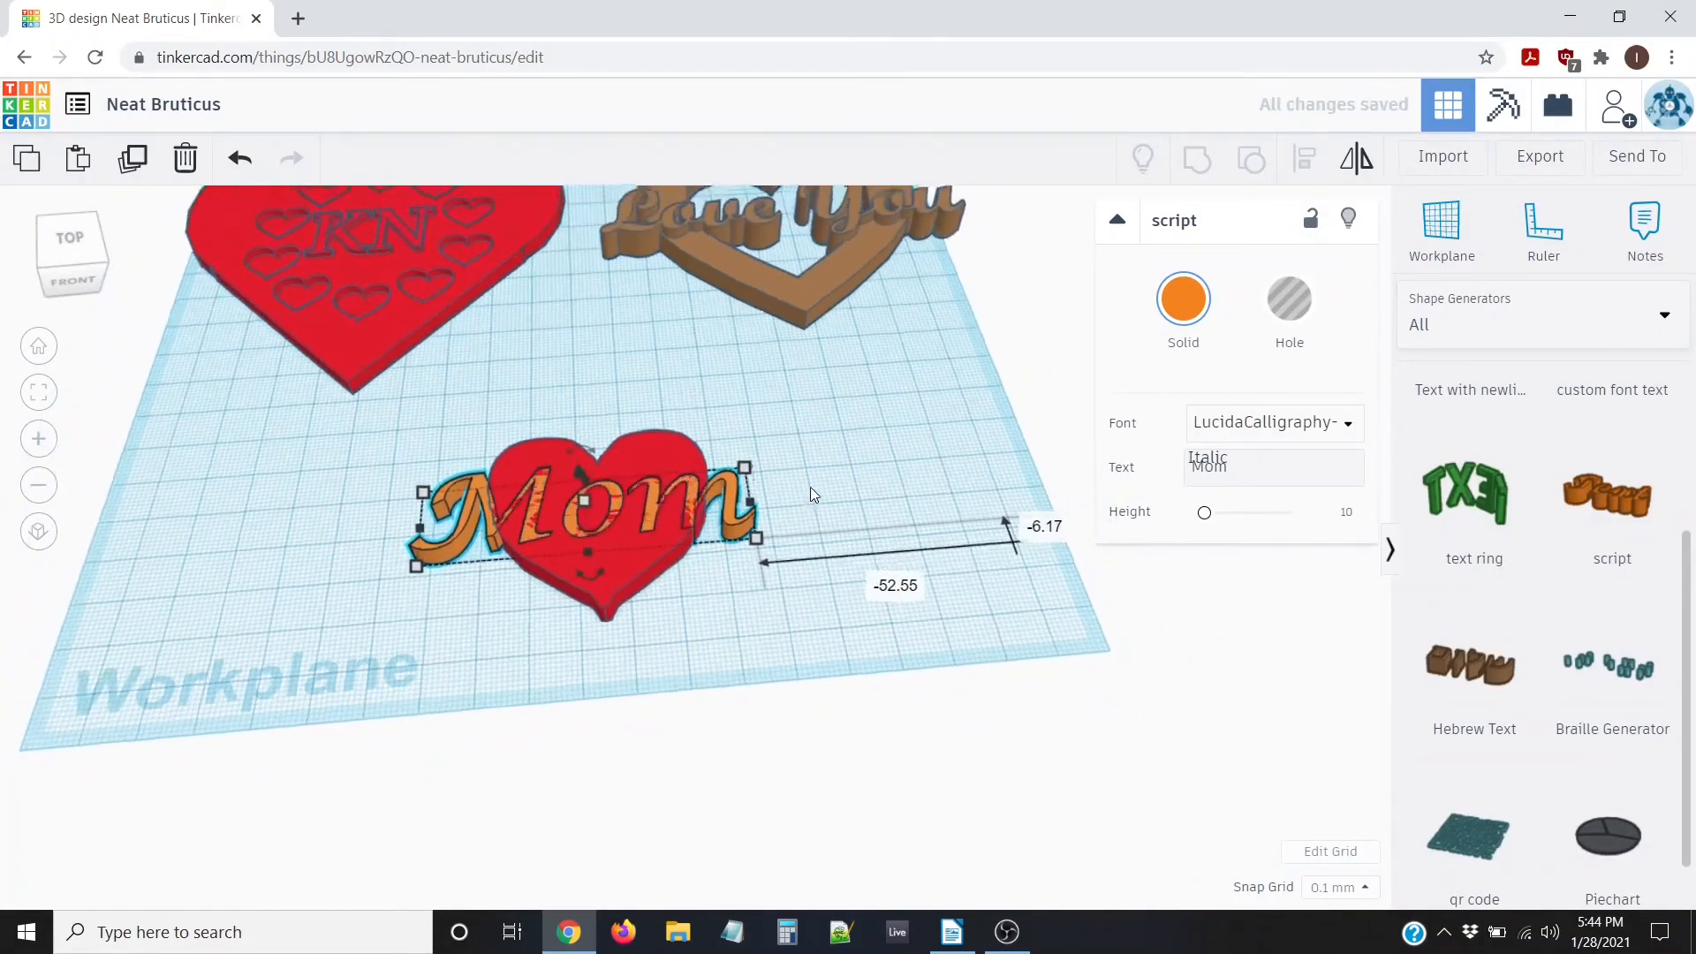
{"action": "right_click_drag", "start_coordinate": [790, 427], "coordinate": [798, 548]}
{"action": "scroll", "coordinate": [737, 523], "scroll_direction": "up", "scroll_amount": 2}
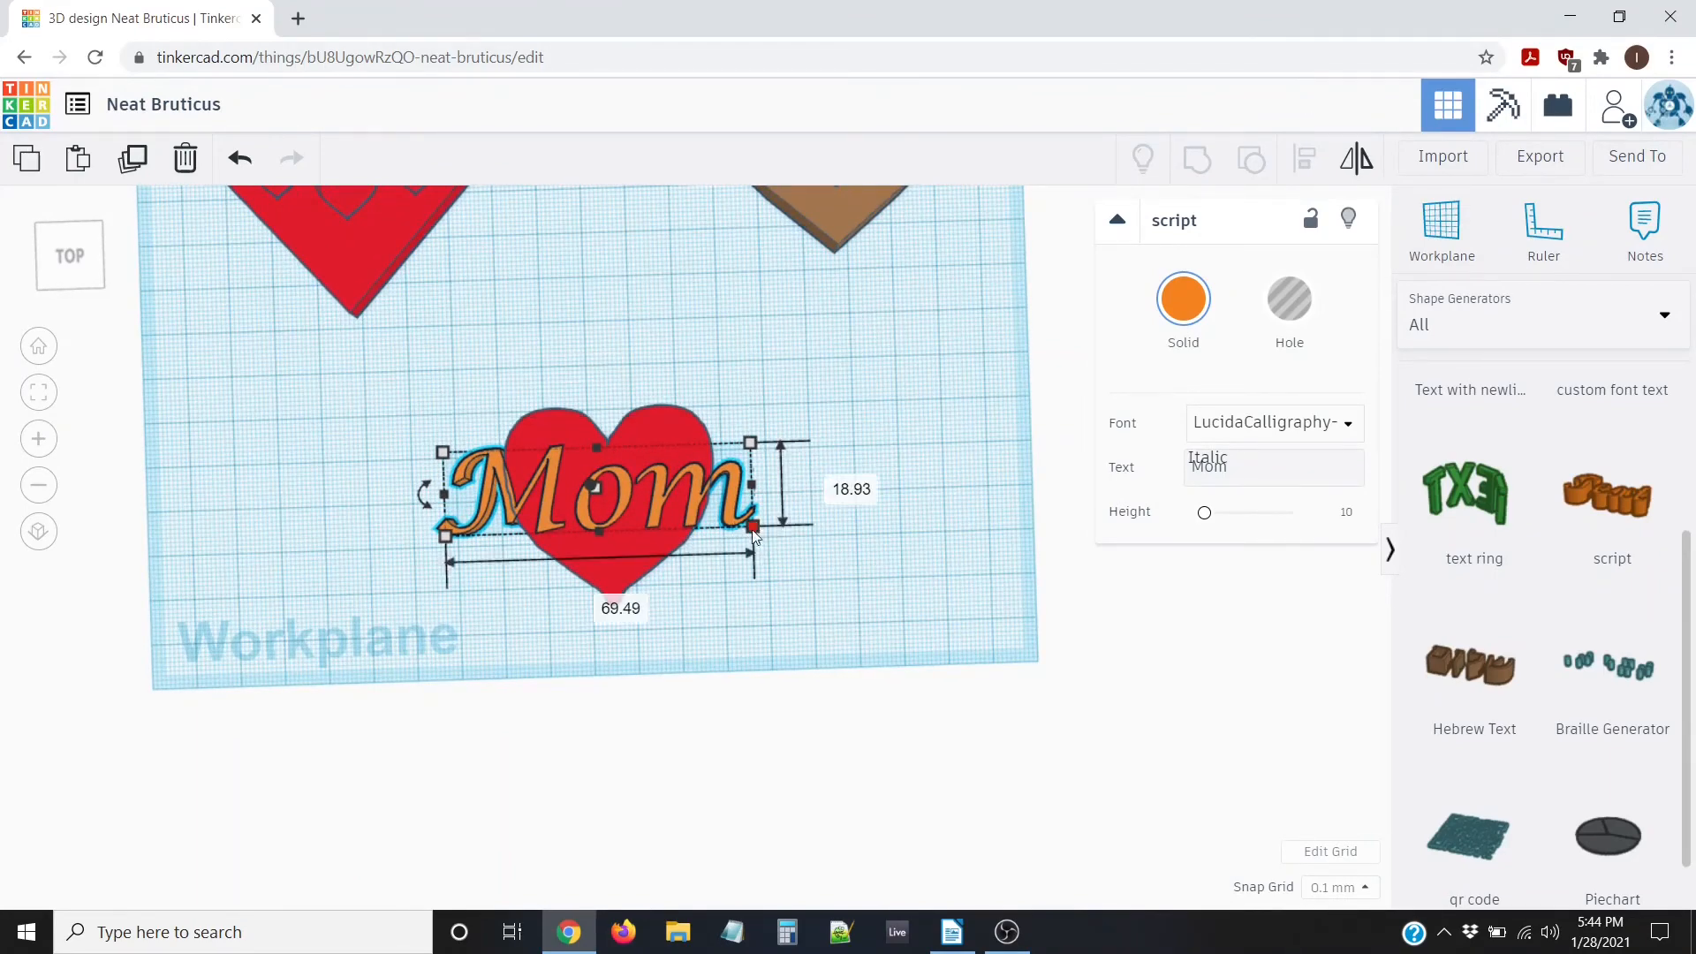
Scale Mom to about 52.61 wide, move it right of the heart, and raise it 4.50 mm
{"action": "left_click_drag", "start_coordinate": [754, 528], "coordinate": [673, 514]}
{"action": "left_click_drag", "start_coordinate": [500, 482], "coordinate": [756, 497]}
{"action": "right_click_drag", "start_coordinate": [884, 620], "coordinate": [853, 482]}
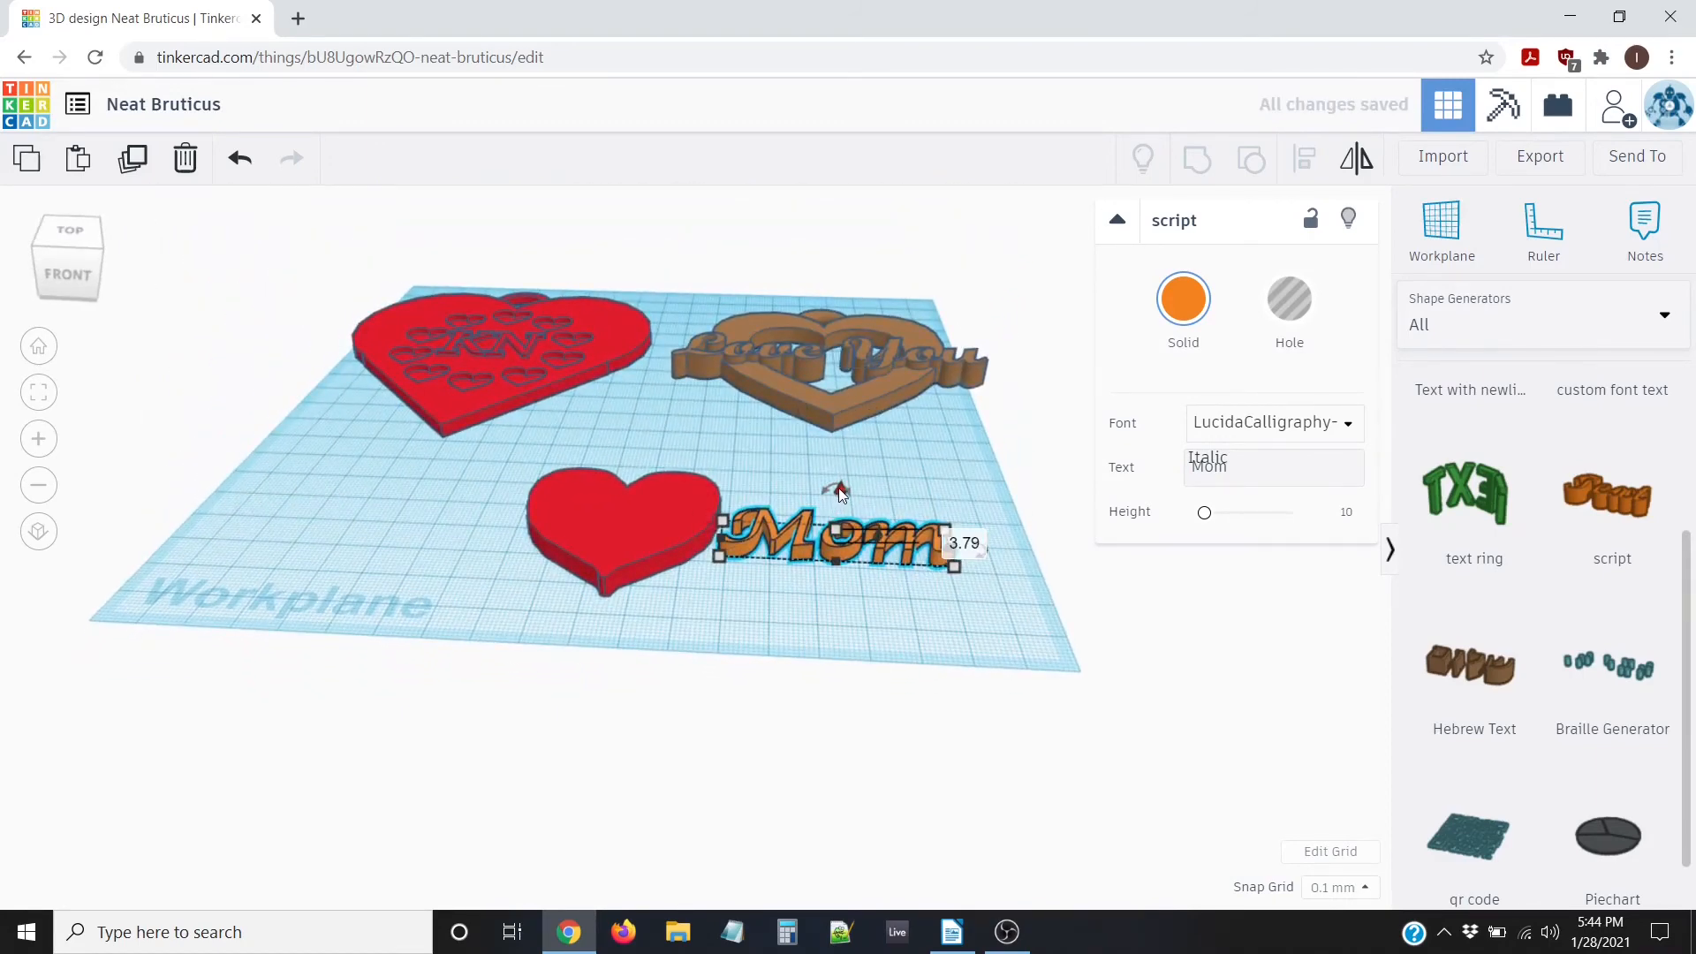
{"action": "left_click_drag", "start_coordinate": [840, 489], "coordinate": [839, 468]}
{"action": "right_click_drag", "start_coordinate": [507, 490], "coordinate": [542, 649]}
{"action": "right_click_drag", "start_coordinate": [399, 470], "coordinate": [386, 490]}
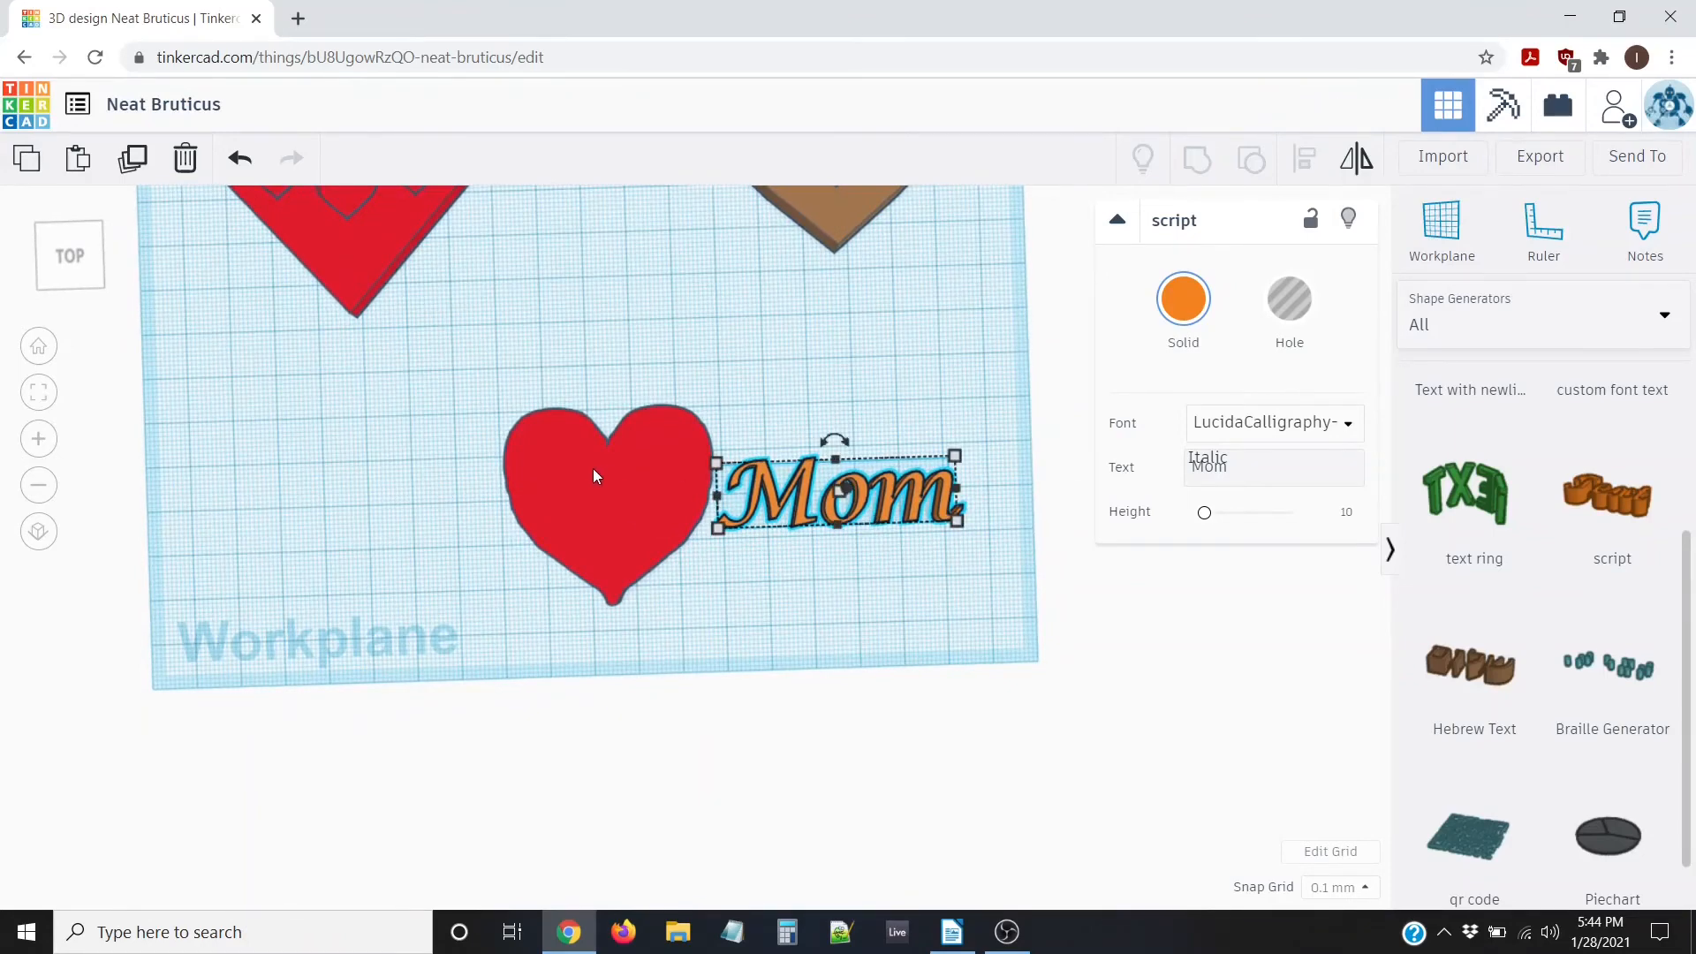
Align the heart and Mom text so Mom is vertically centred on the heart
{"action": "left_click_drag", "start_coordinate": [470, 380], "coordinate": [1006, 681]}
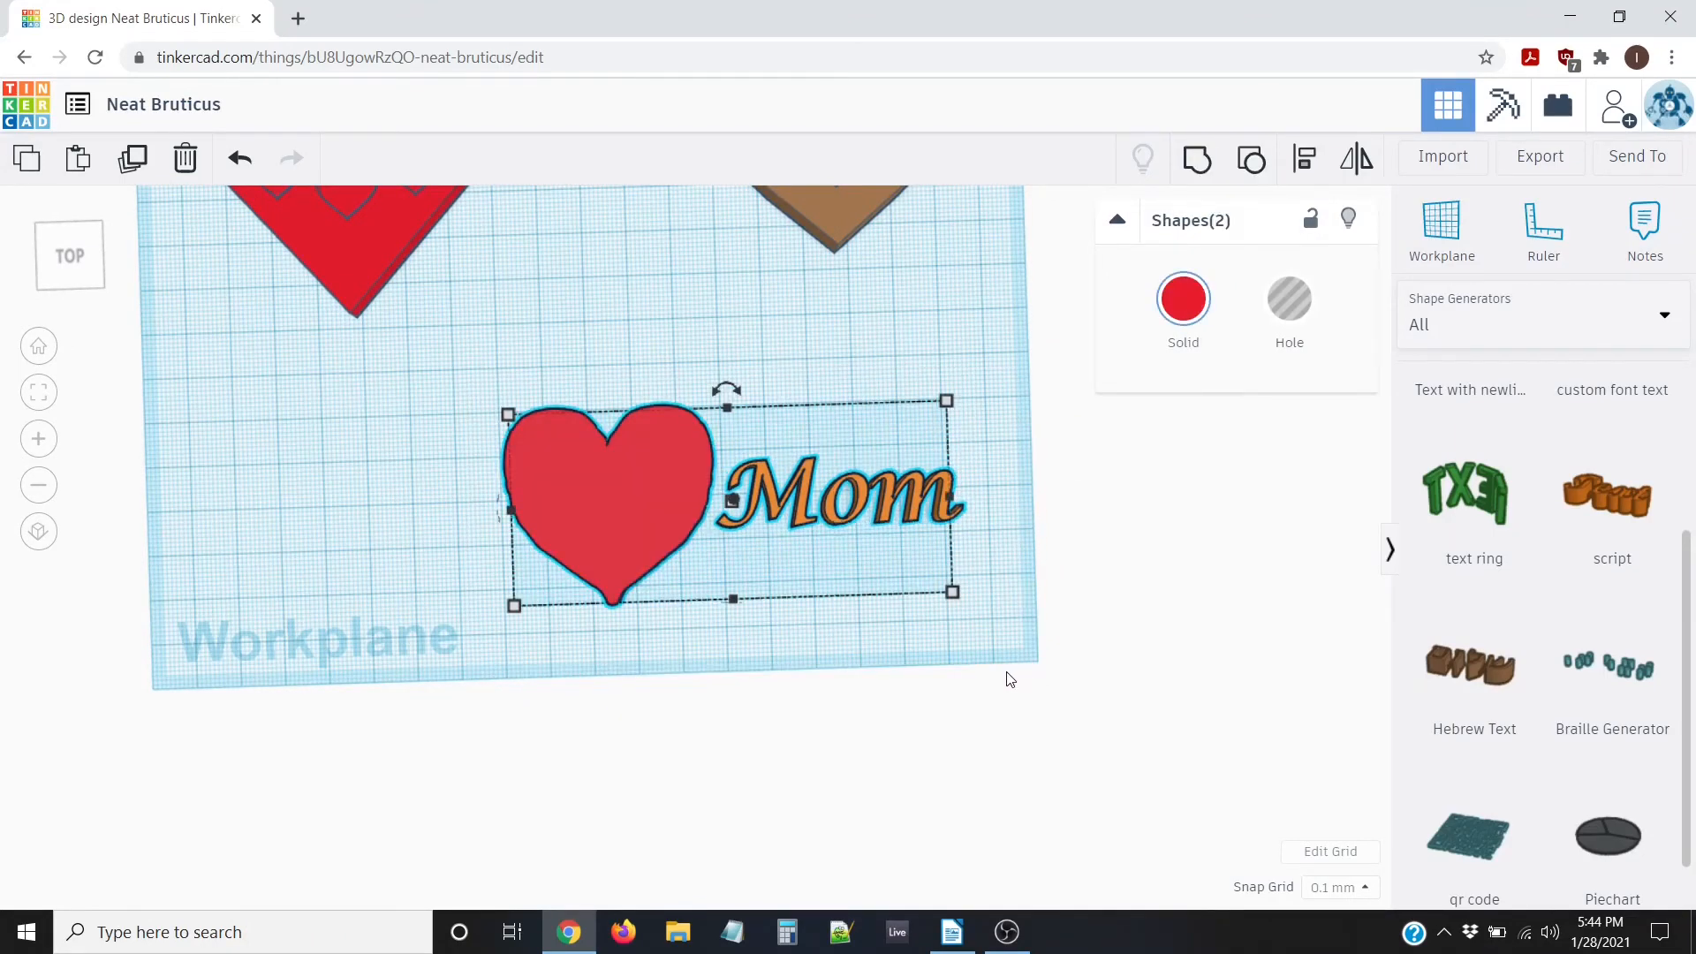
{"action": "left_click", "coordinate": [1302, 166]}
{"action": "left_click", "coordinate": [969, 495]}
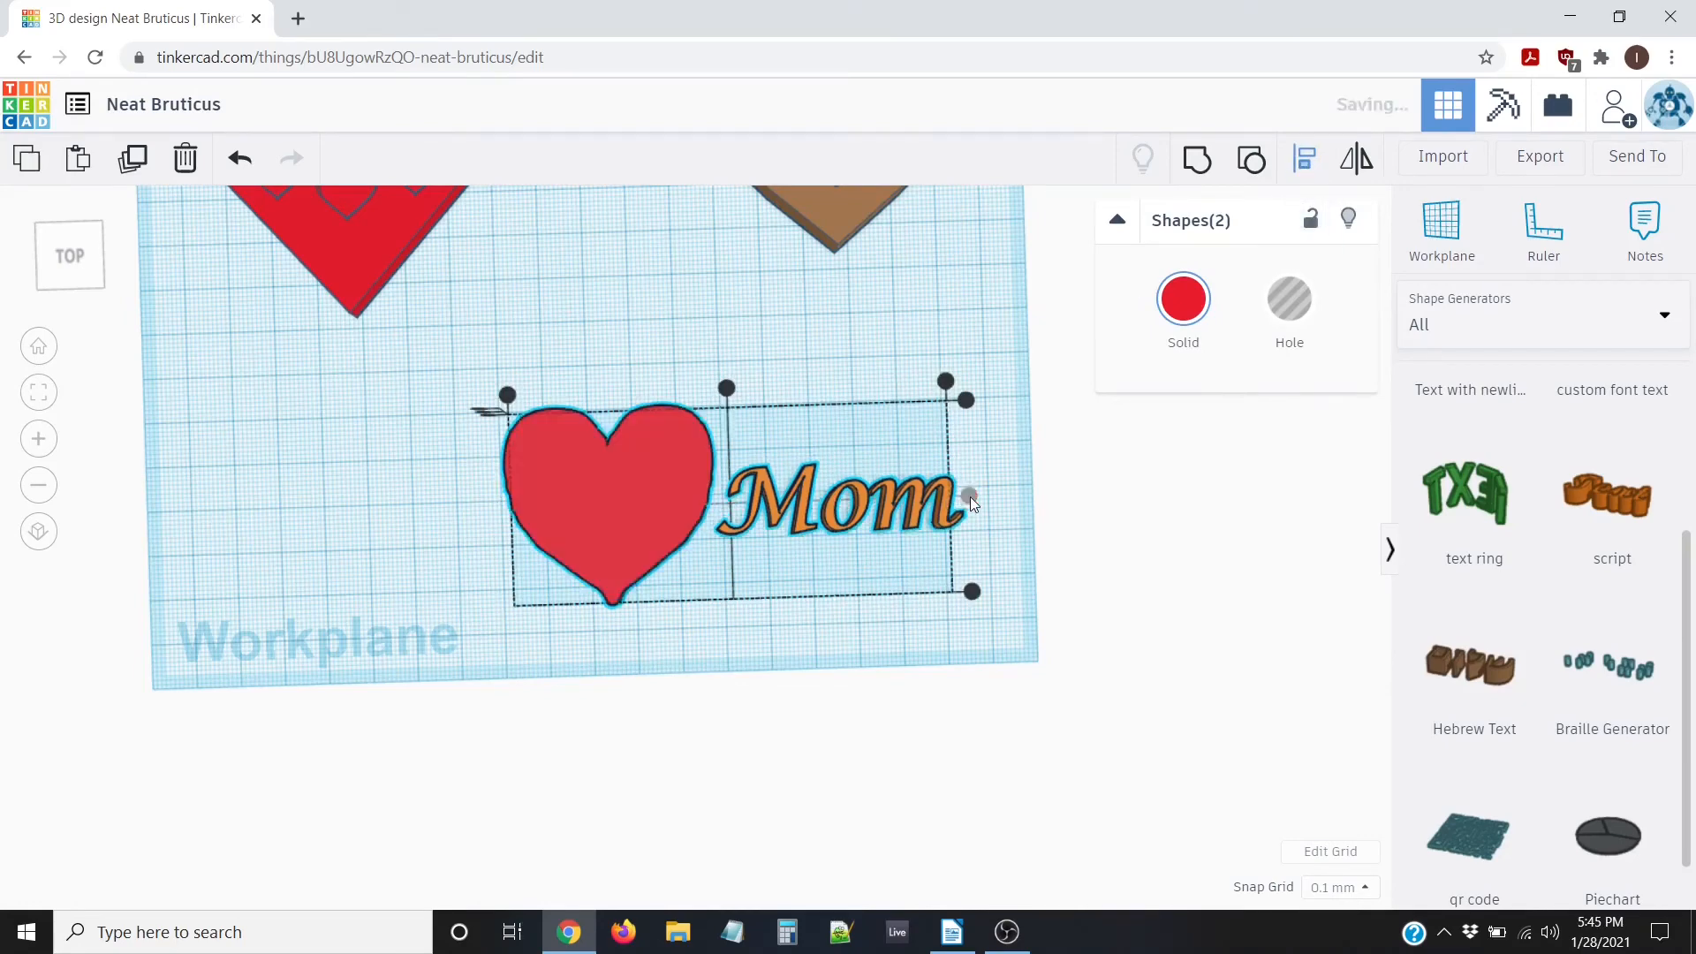
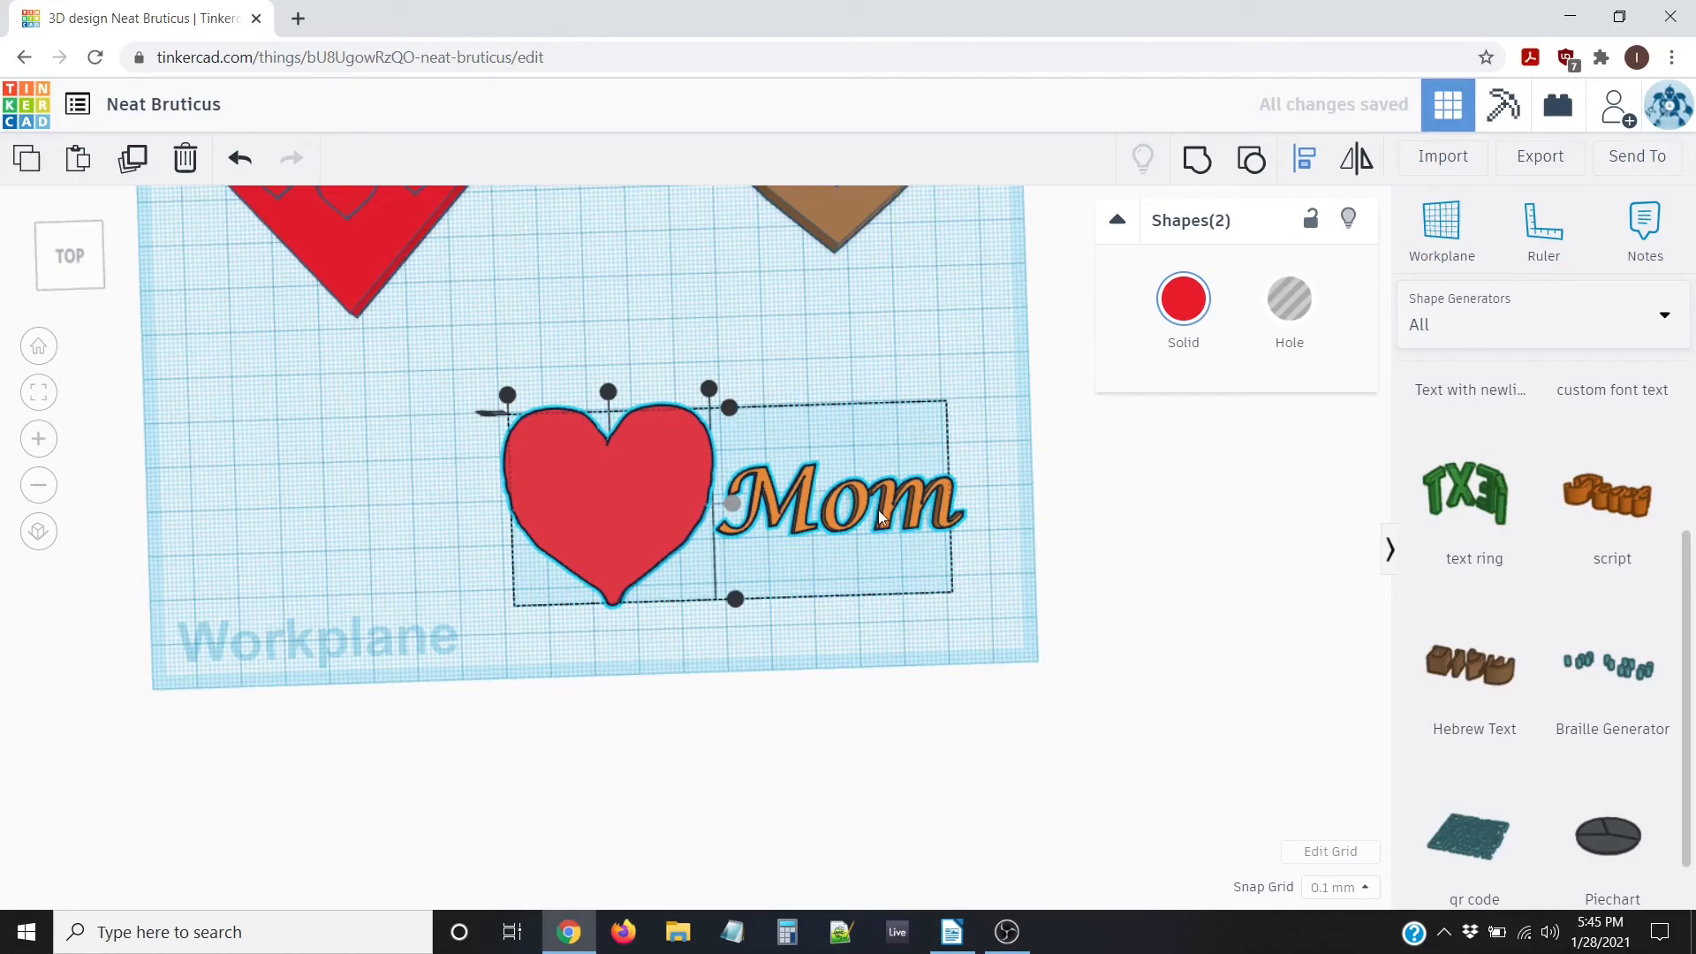
Finish centring the Mom script text on the red heart, check it from a tilted view, and deselect
{"action": "left_click", "coordinate": [608, 392]}
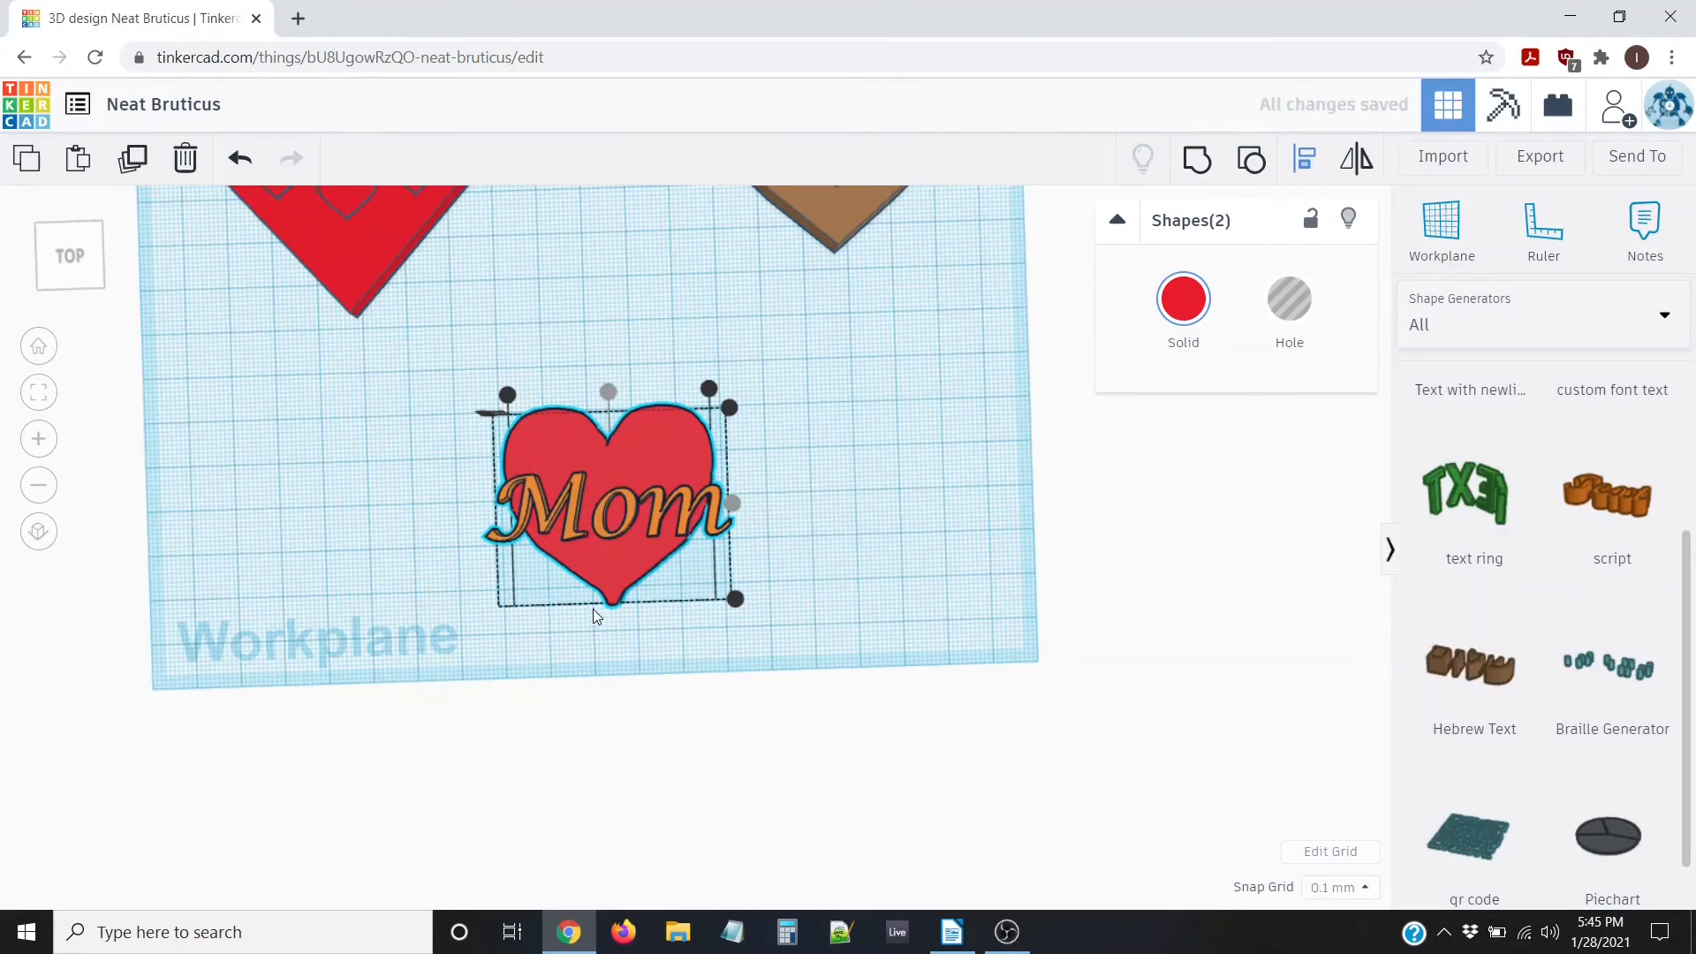
{"action": "right_click_drag", "start_coordinate": [592, 608], "coordinate": [321, 601]}
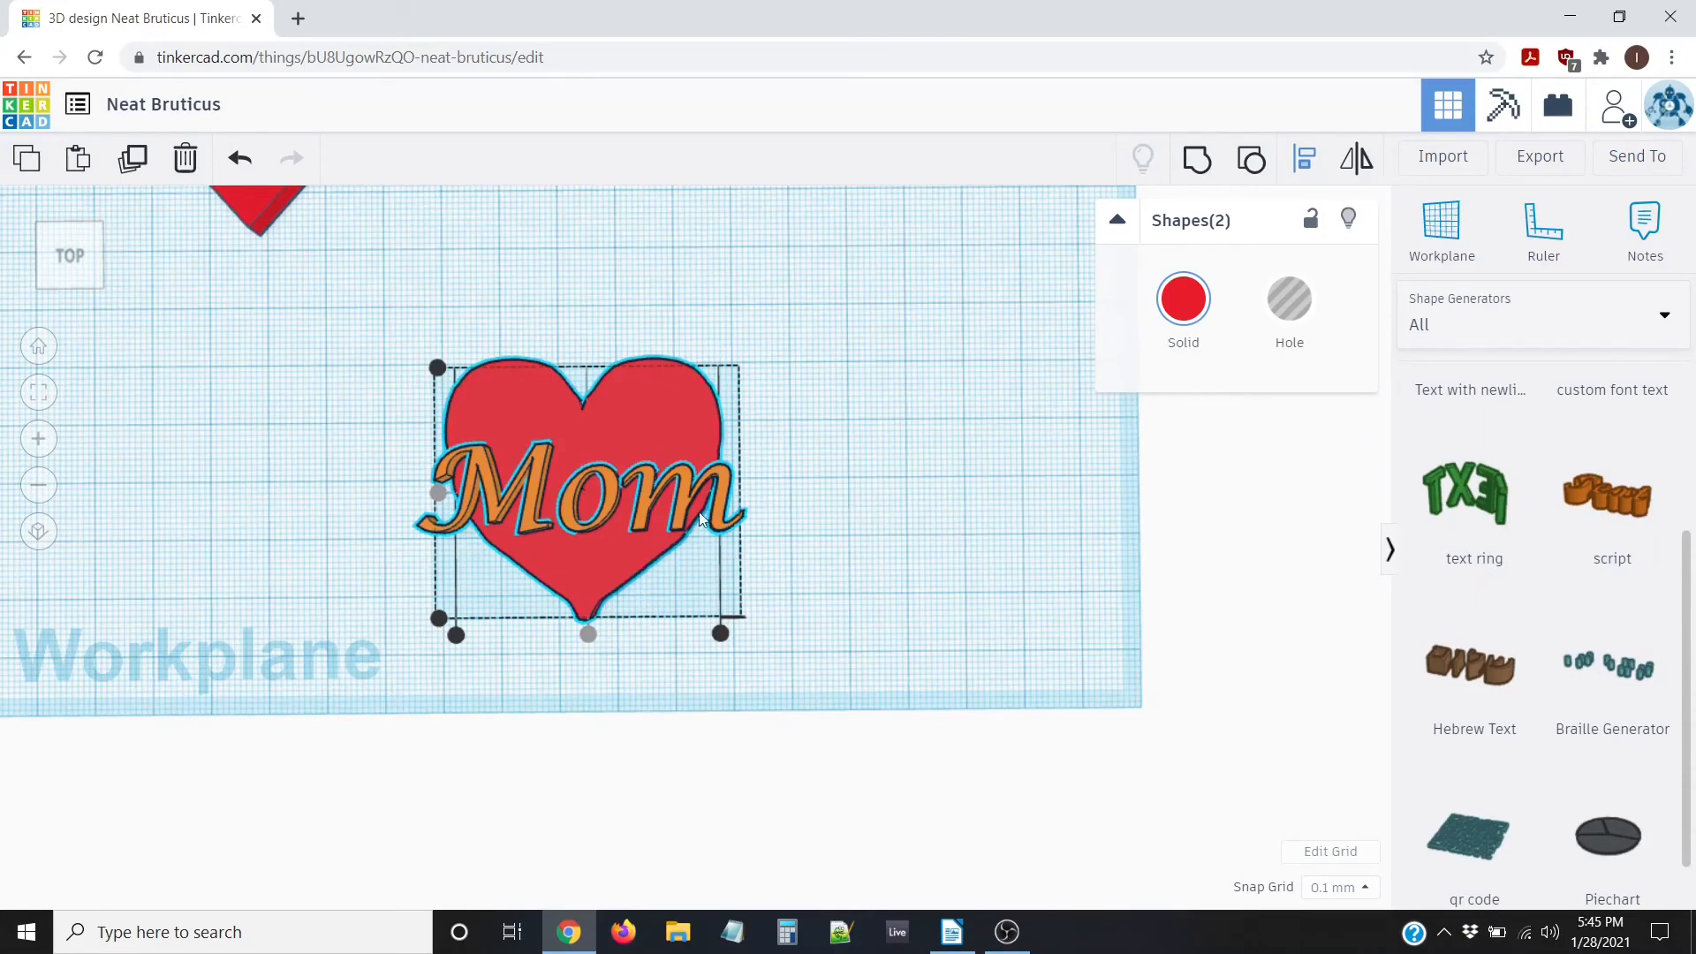
{"action": "left_click", "coordinate": [836, 399]}
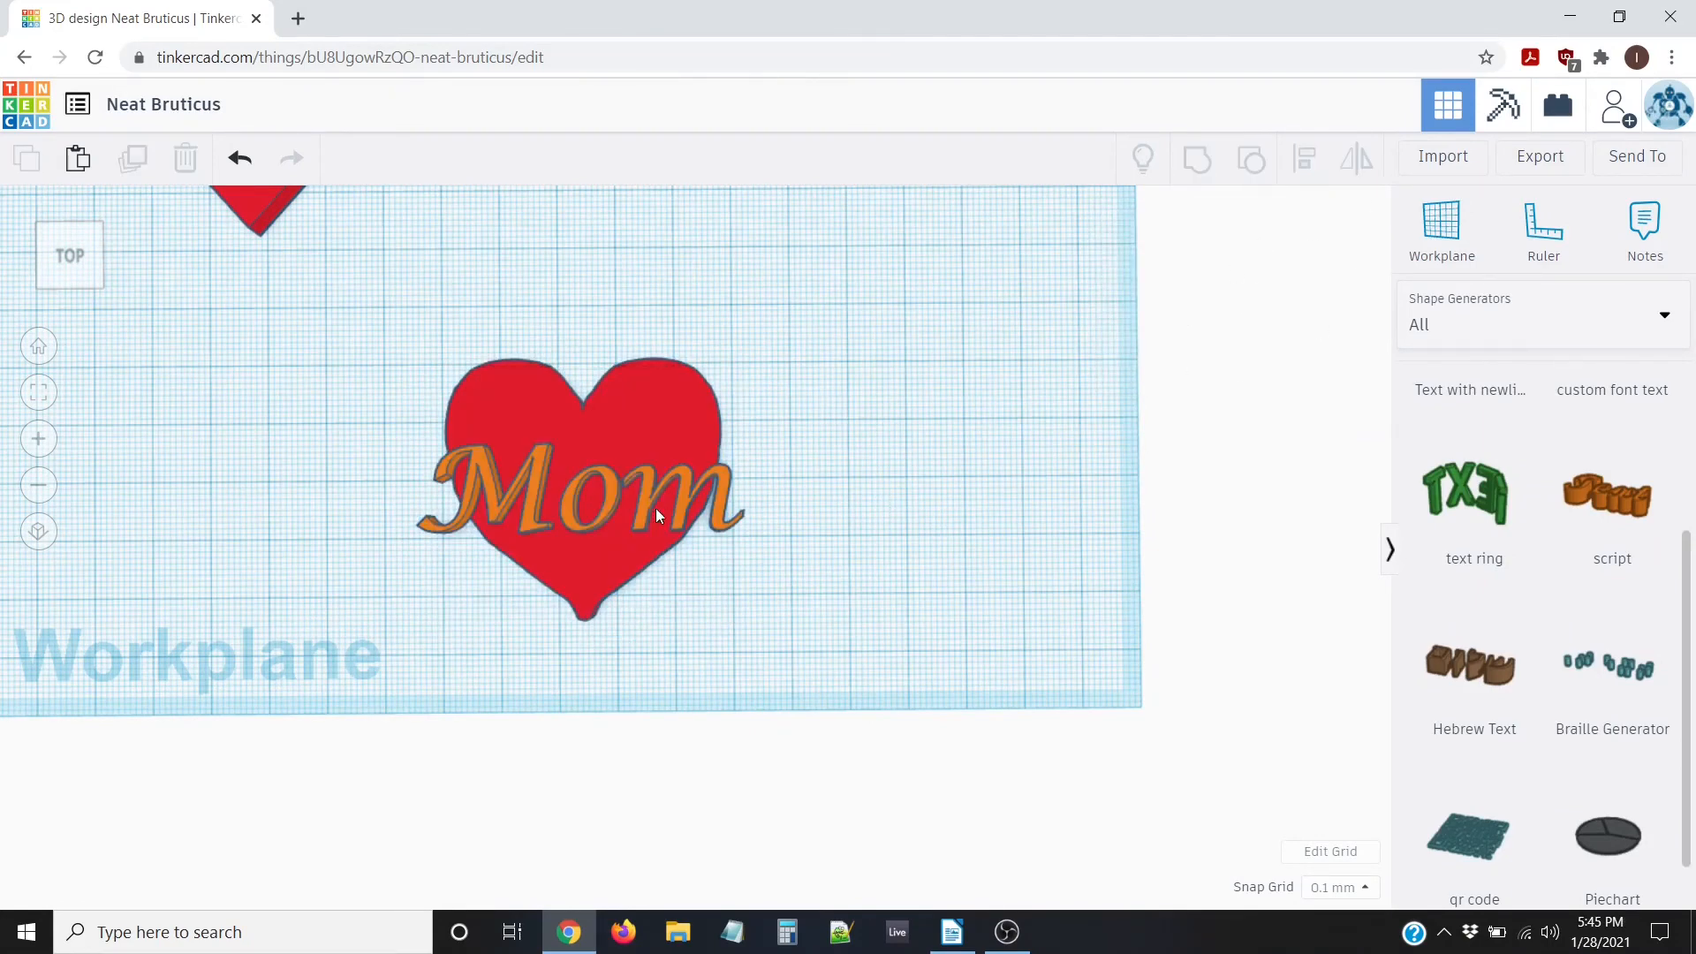
Shrink the Mom text to about 38 by 10 and nudge it three steps right
{"action": "left_click", "coordinate": [723, 487]}
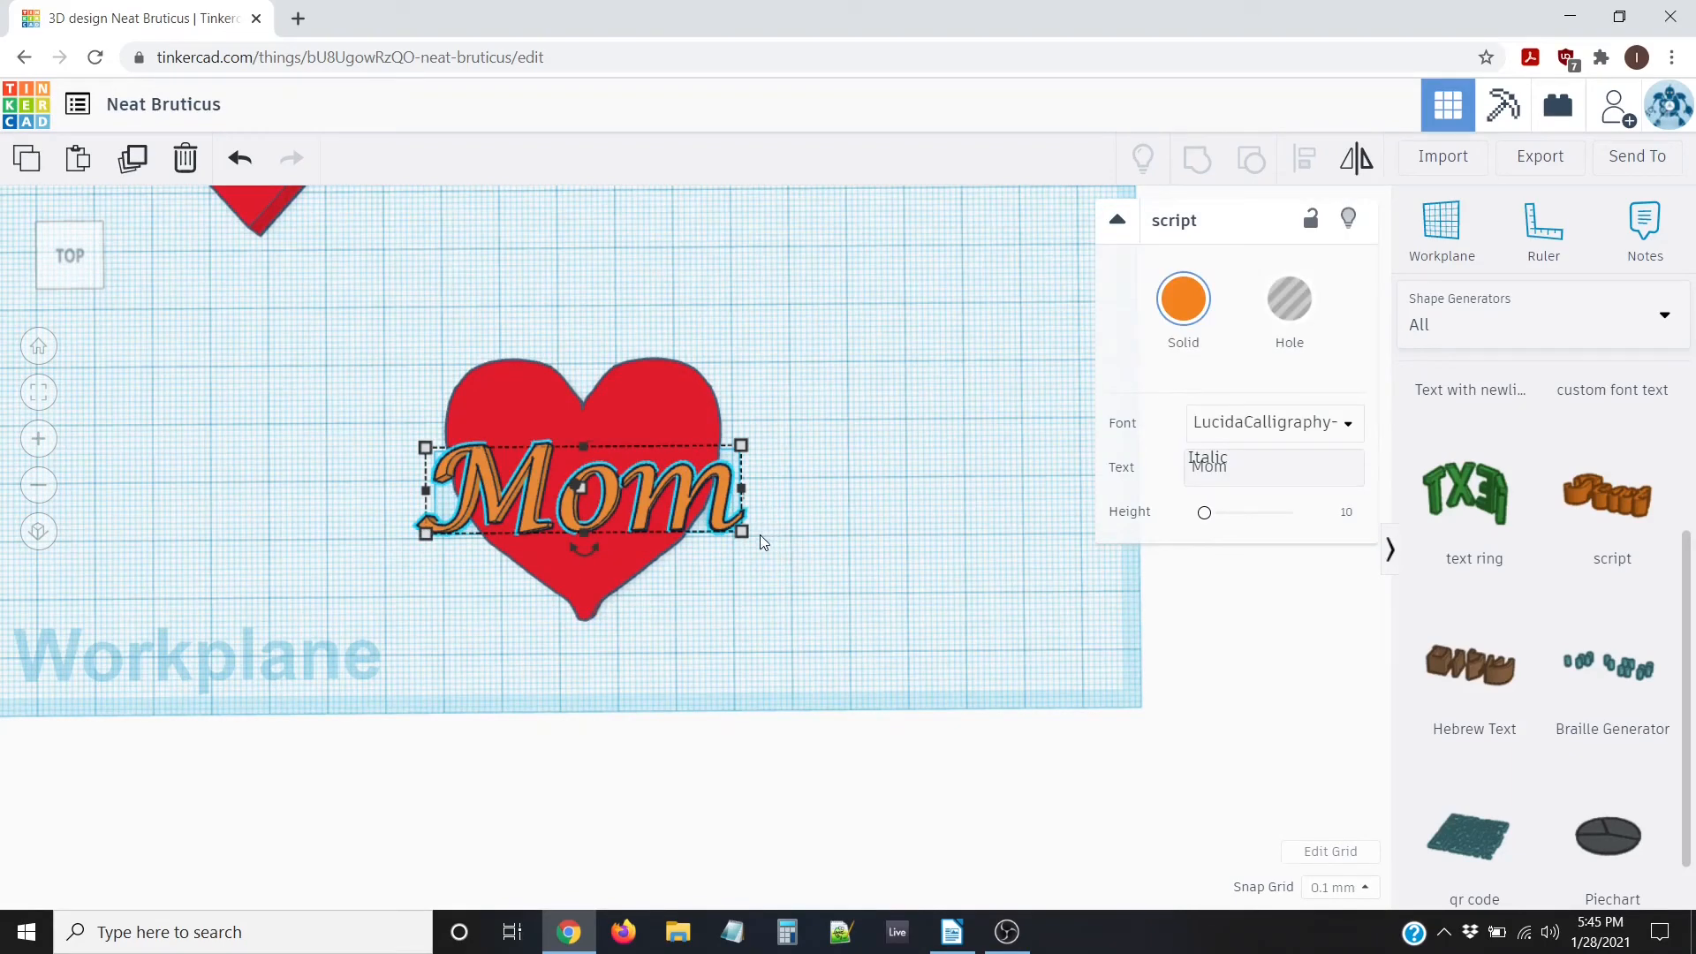
{"action": "mouse_move", "coordinate": [743, 531]}
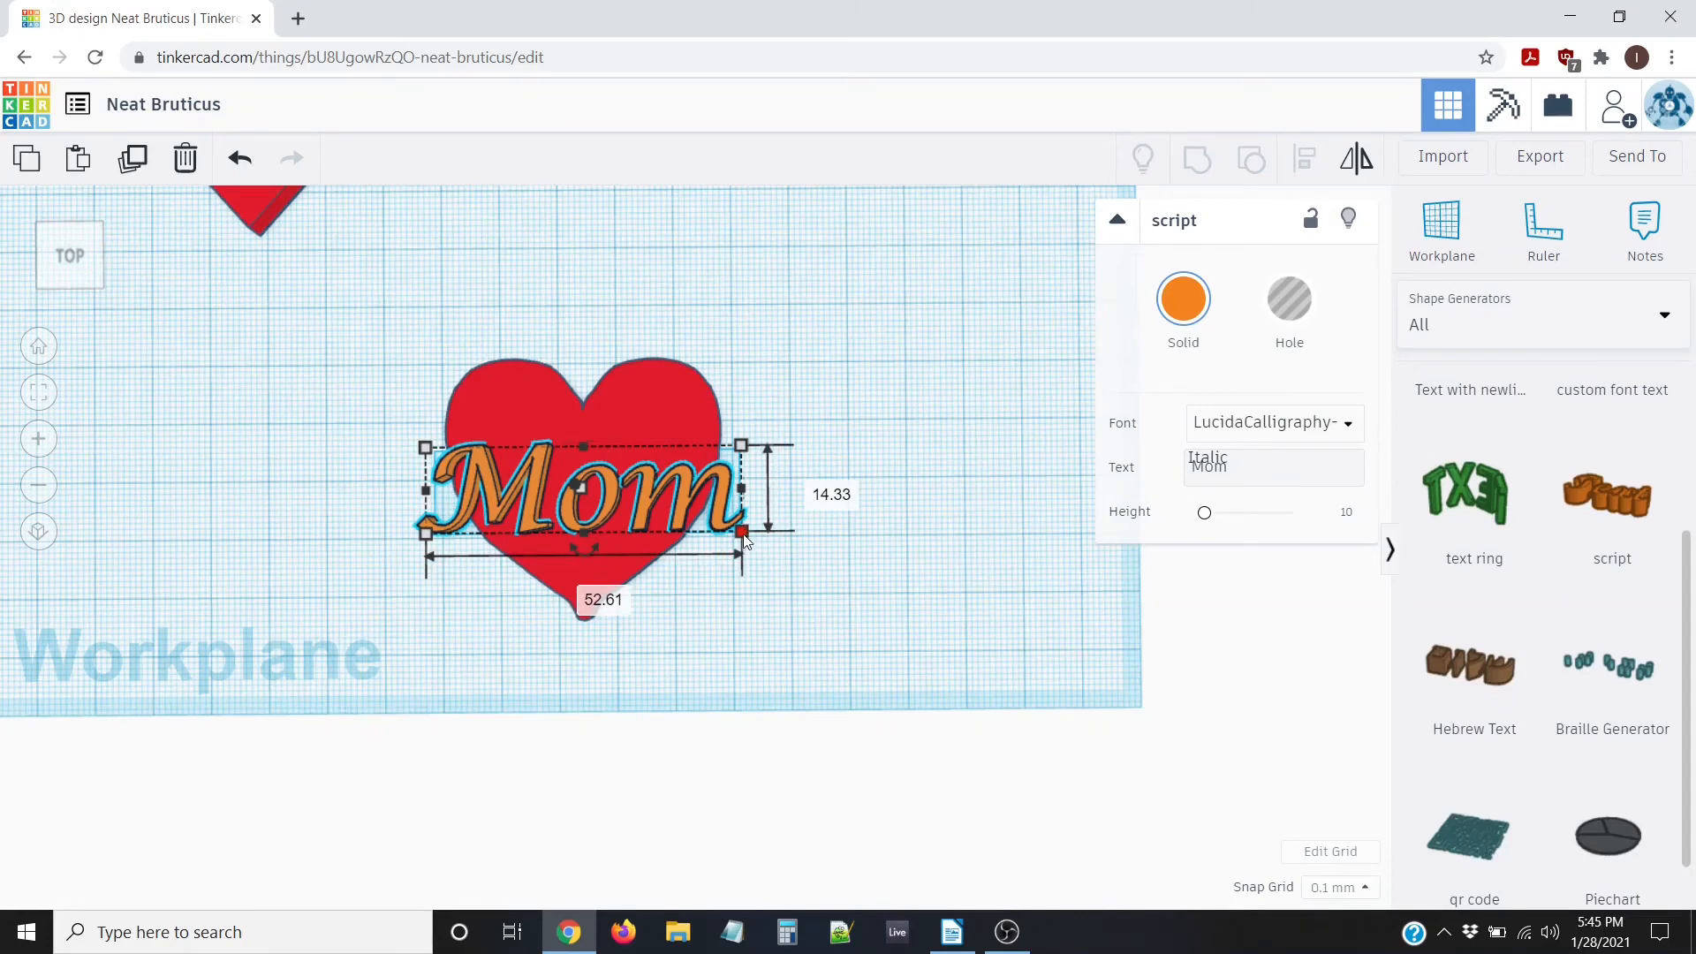
{"action": "left_click_drag", "start_coordinate": [742, 532], "coordinate": [685, 516]}
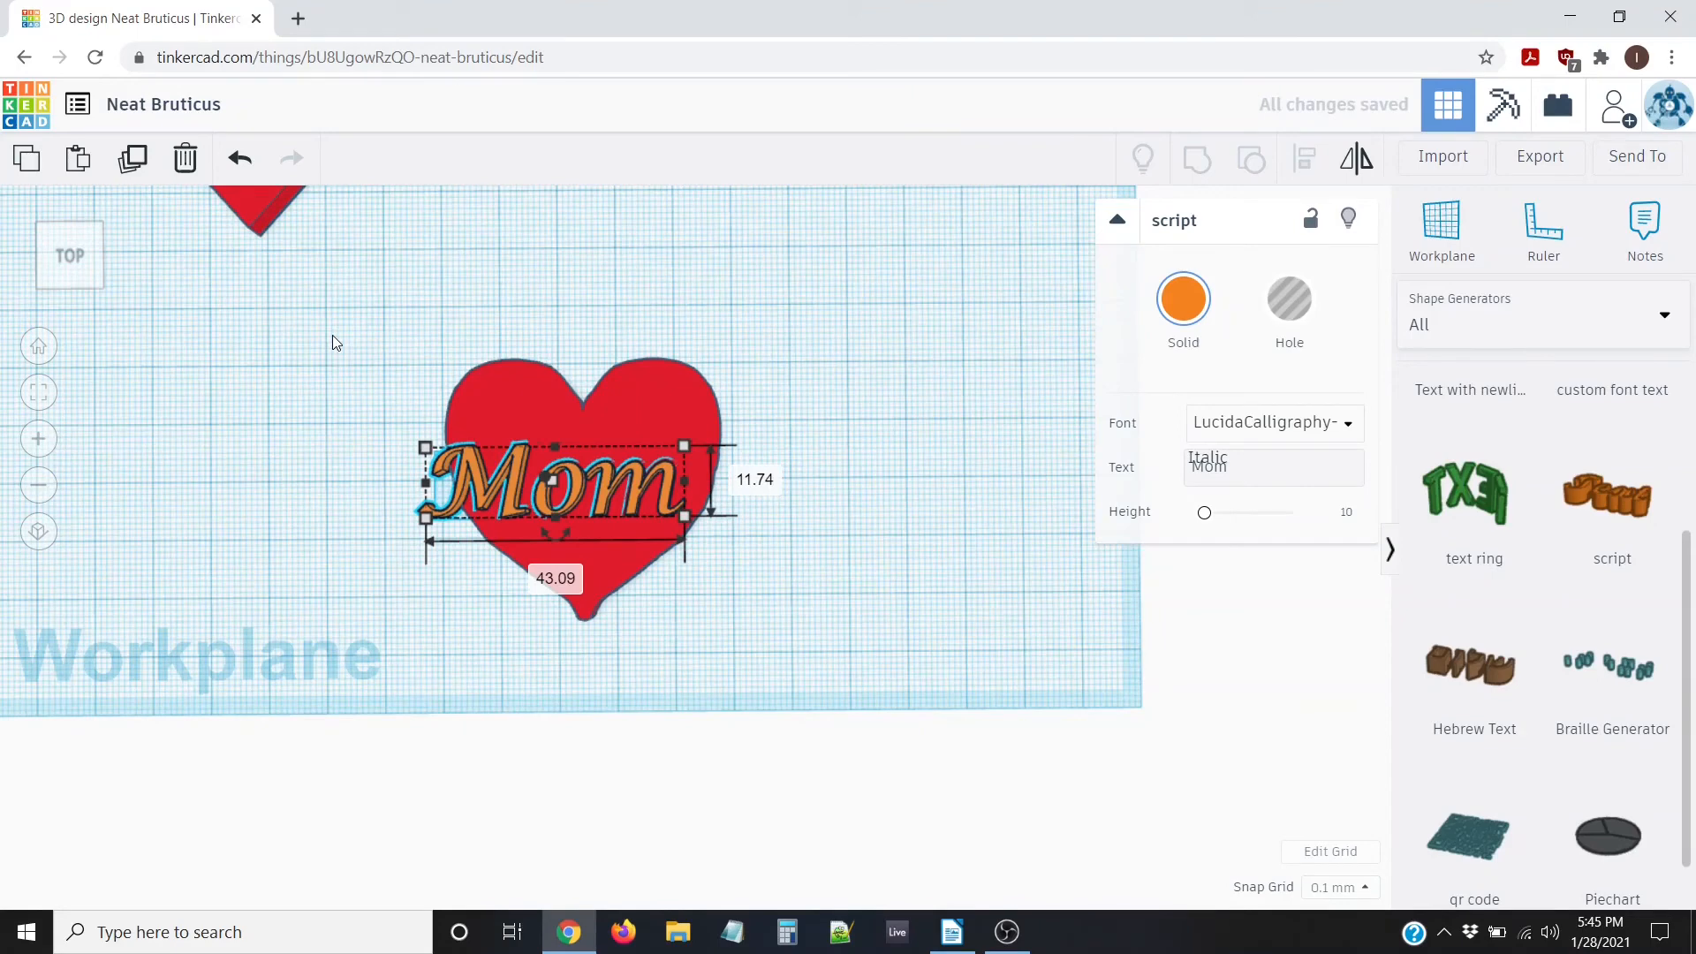
{"action": "key", "text": "Right"}
{"action": "key", "text": "Right"}
{"action": "key", "text": "Right"}
{"action": "key", "text": "Right"}
{"action": "key", "text": "Right"}
{"action": "key", "text": "Right"}
{"action": "key", "text": "Right"}
{"action": "key", "text": "Right"}
{"action": "key", "text": "Right"}
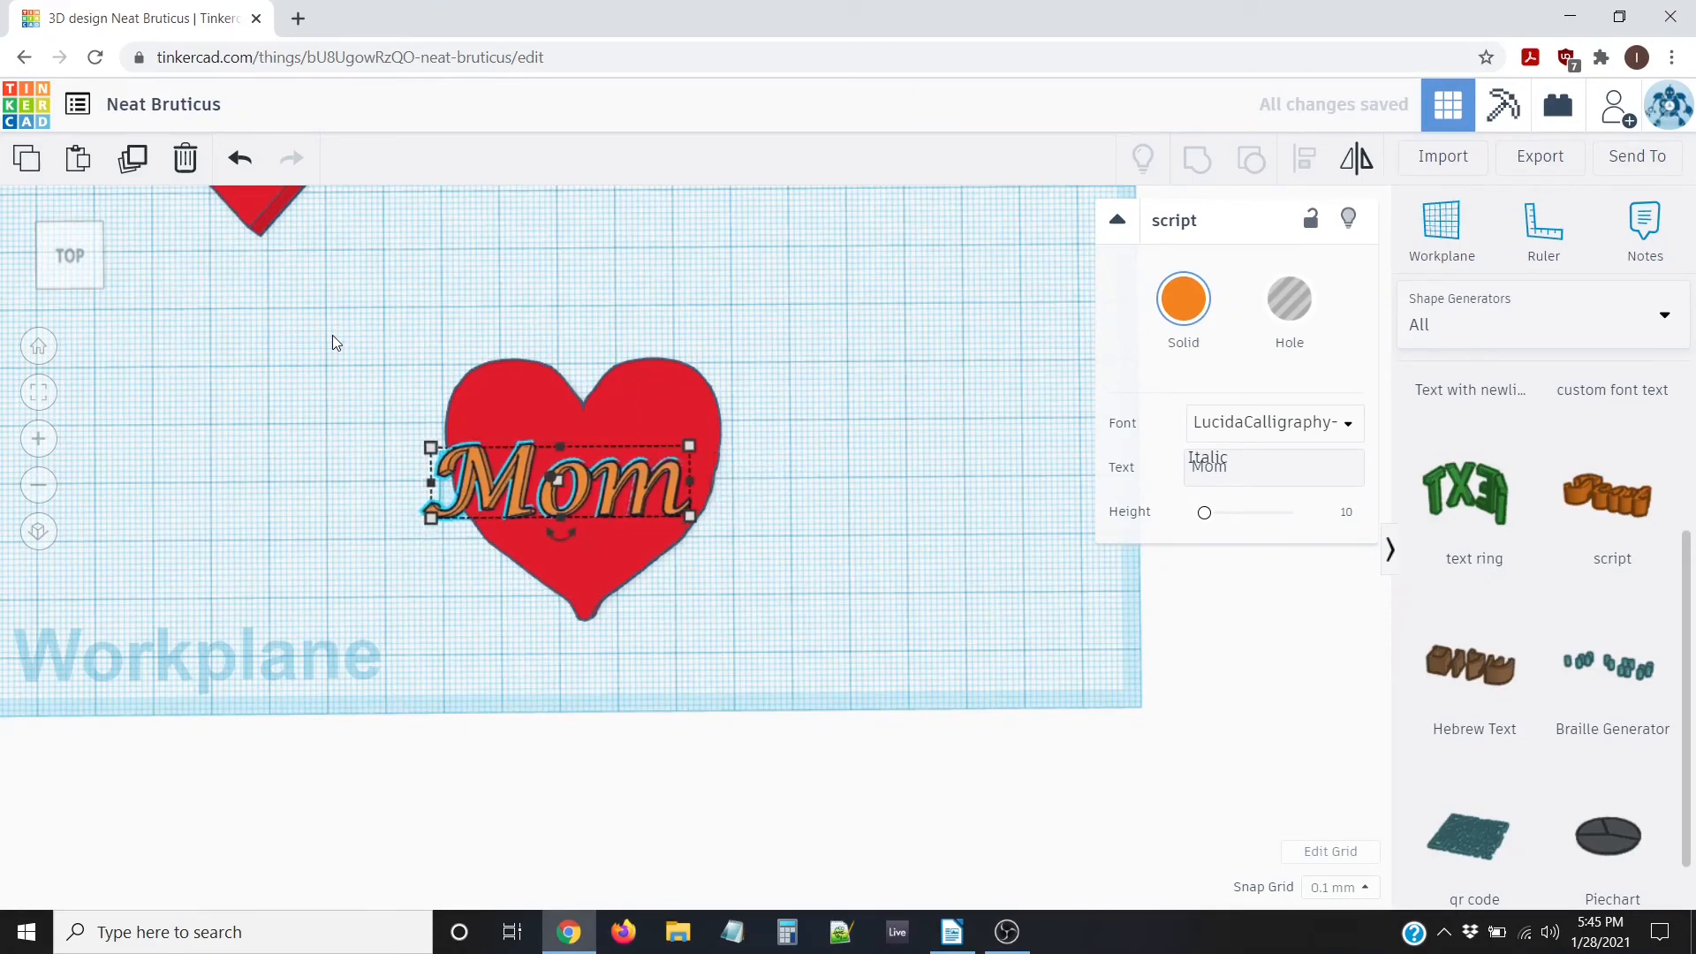
{"action": "key", "text": "Right"}
{"action": "key", "text": "Right"}
{"action": "key", "text": "Right"}
{"action": "key", "text": "Right"}
{"action": "key", "text": "Right"}
{"action": "key", "text": "Right"}
{"action": "key", "text": "Right"}
{"action": "key", "text": "Right"}
{"action": "key", "text": "Right"}
{"action": "key", "text": "Right"}
{"action": "key", "text": "Right"}
{"action": "key", "text": "Right"}
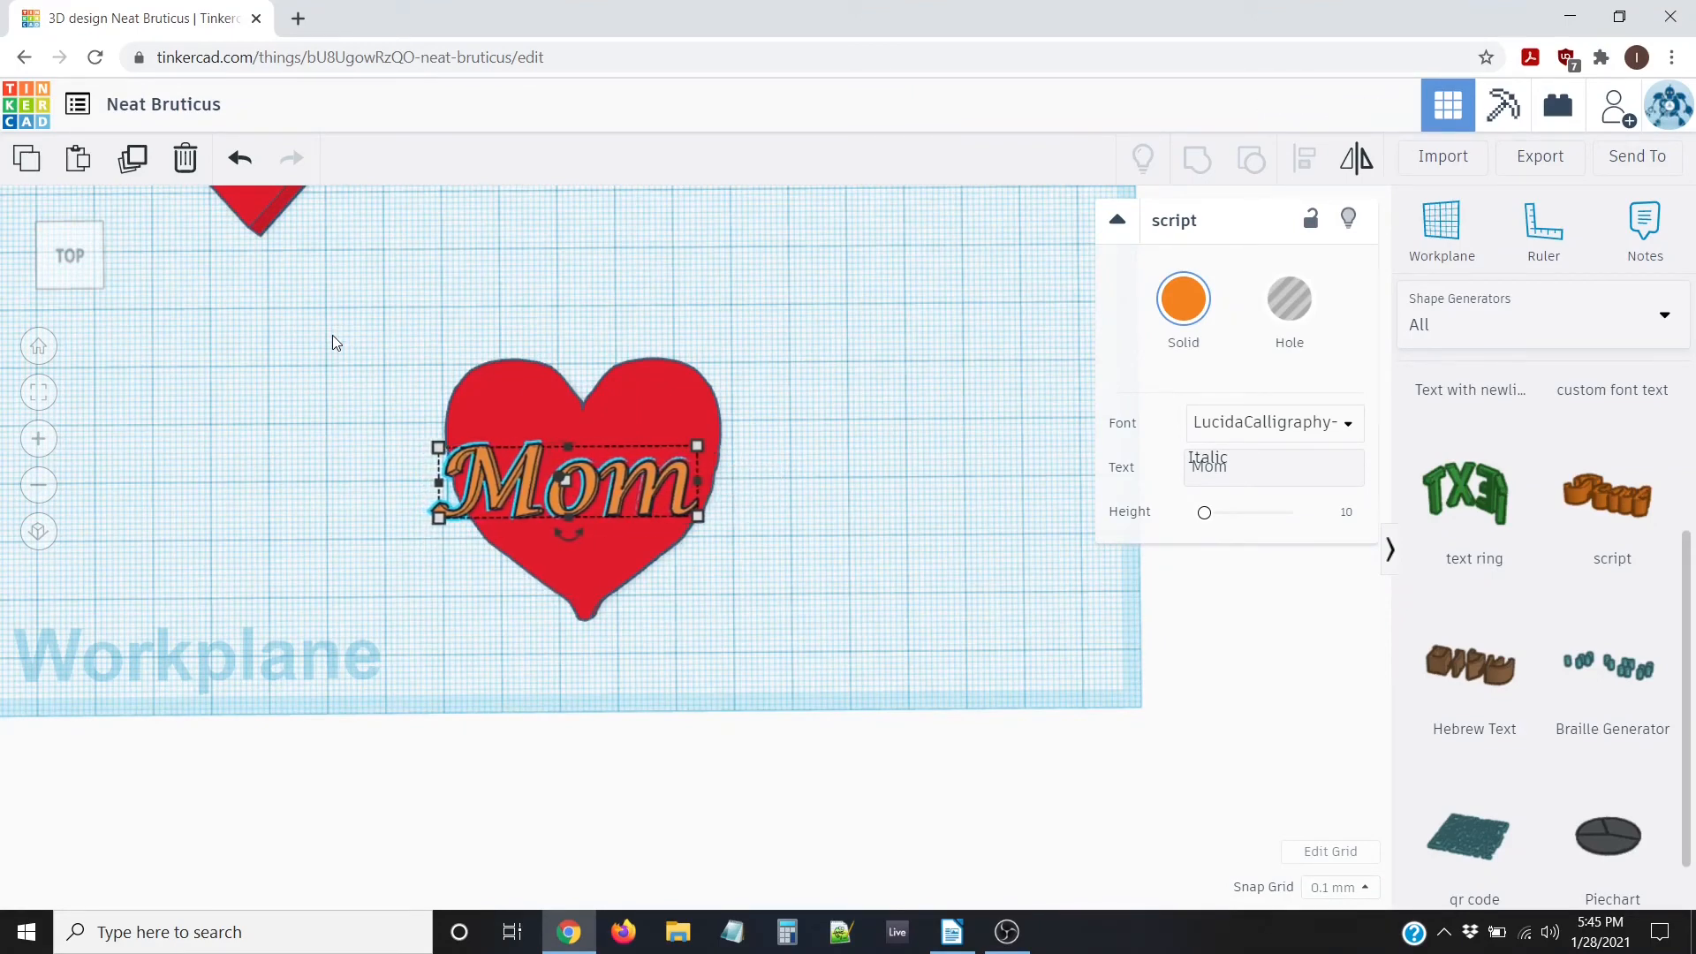
{"action": "key", "text": "Right"}
{"action": "key", "text": "Right"}
{"action": "key", "text": "Right"}
{"action": "key", "text": "Right"}
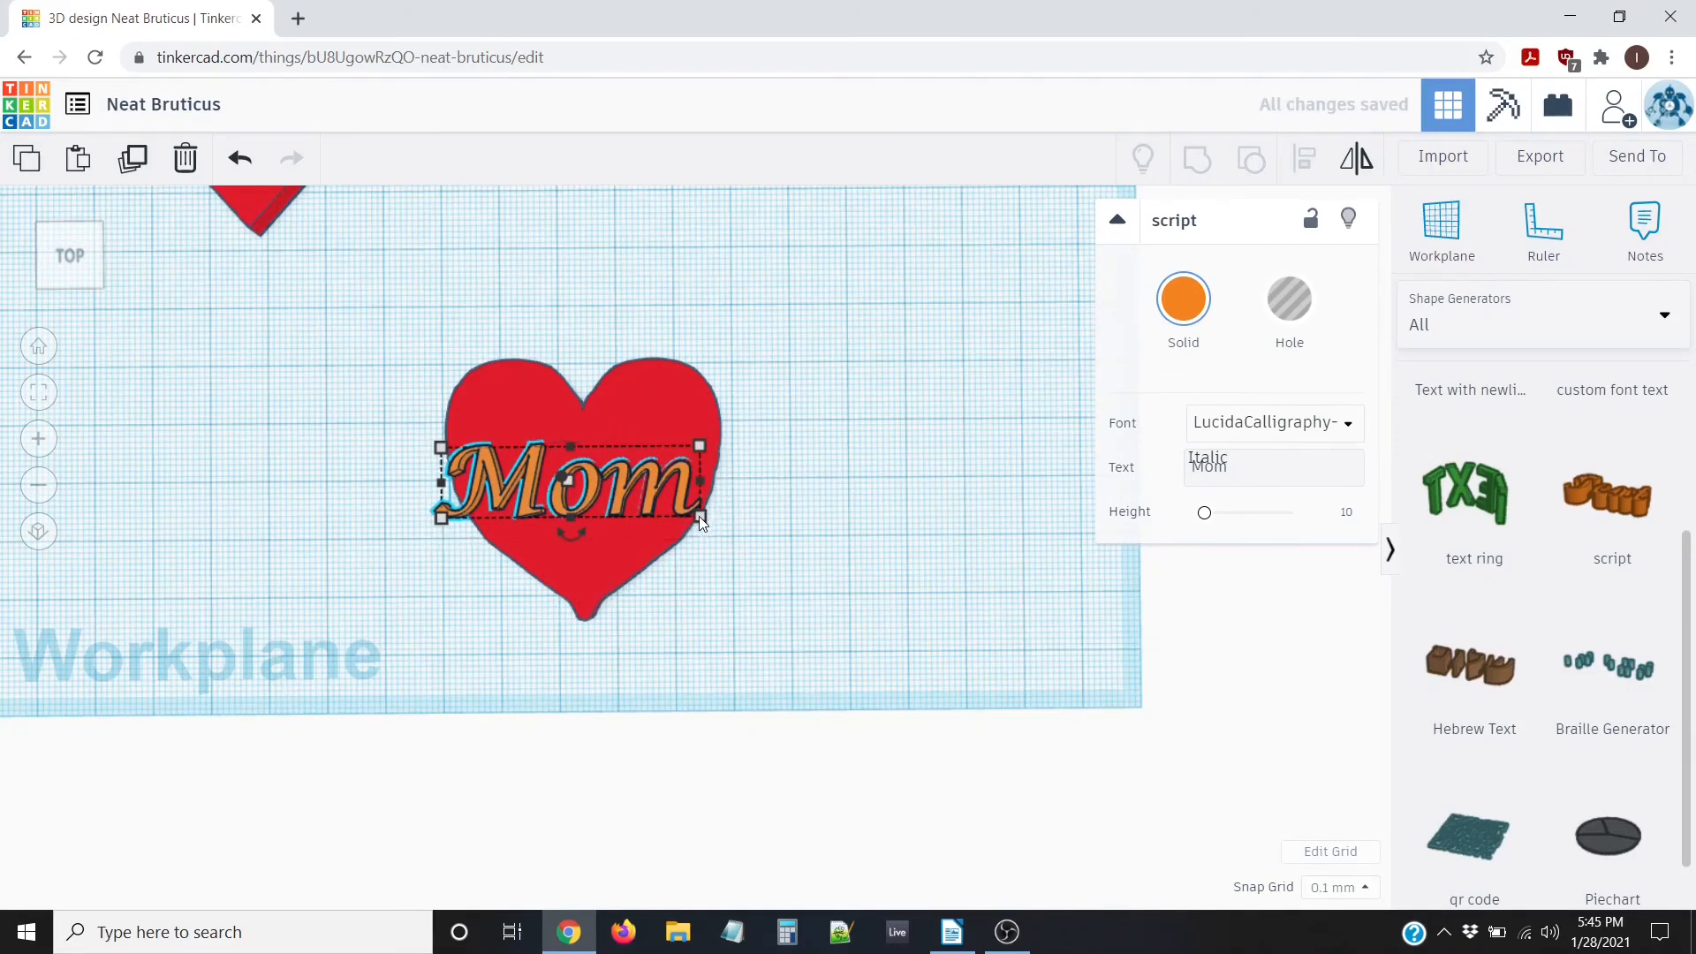
{"action": "mouse_move", "coordinate": [699, 517]}
{"action": "left_click_drag", "start_coordinate": [694, 514], "coordinate": [673, 507]}
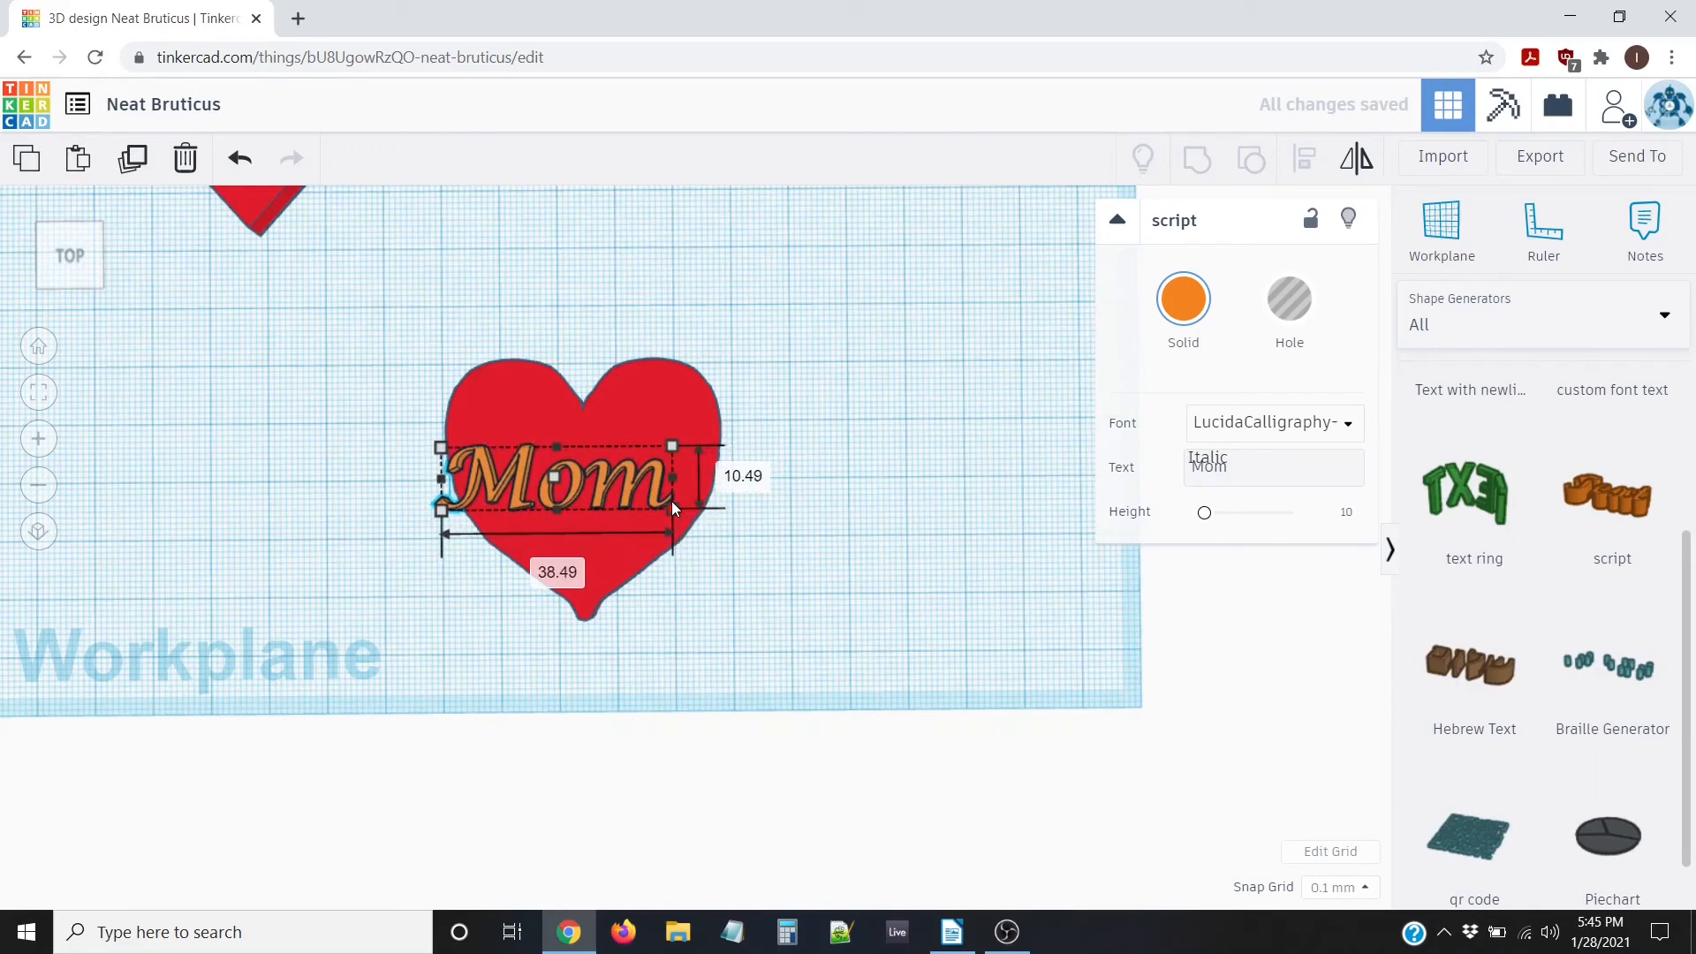
Align the heart and Mom text so the word is centred both ways
{"action": "left_click", "coordinate": [362, 414]}
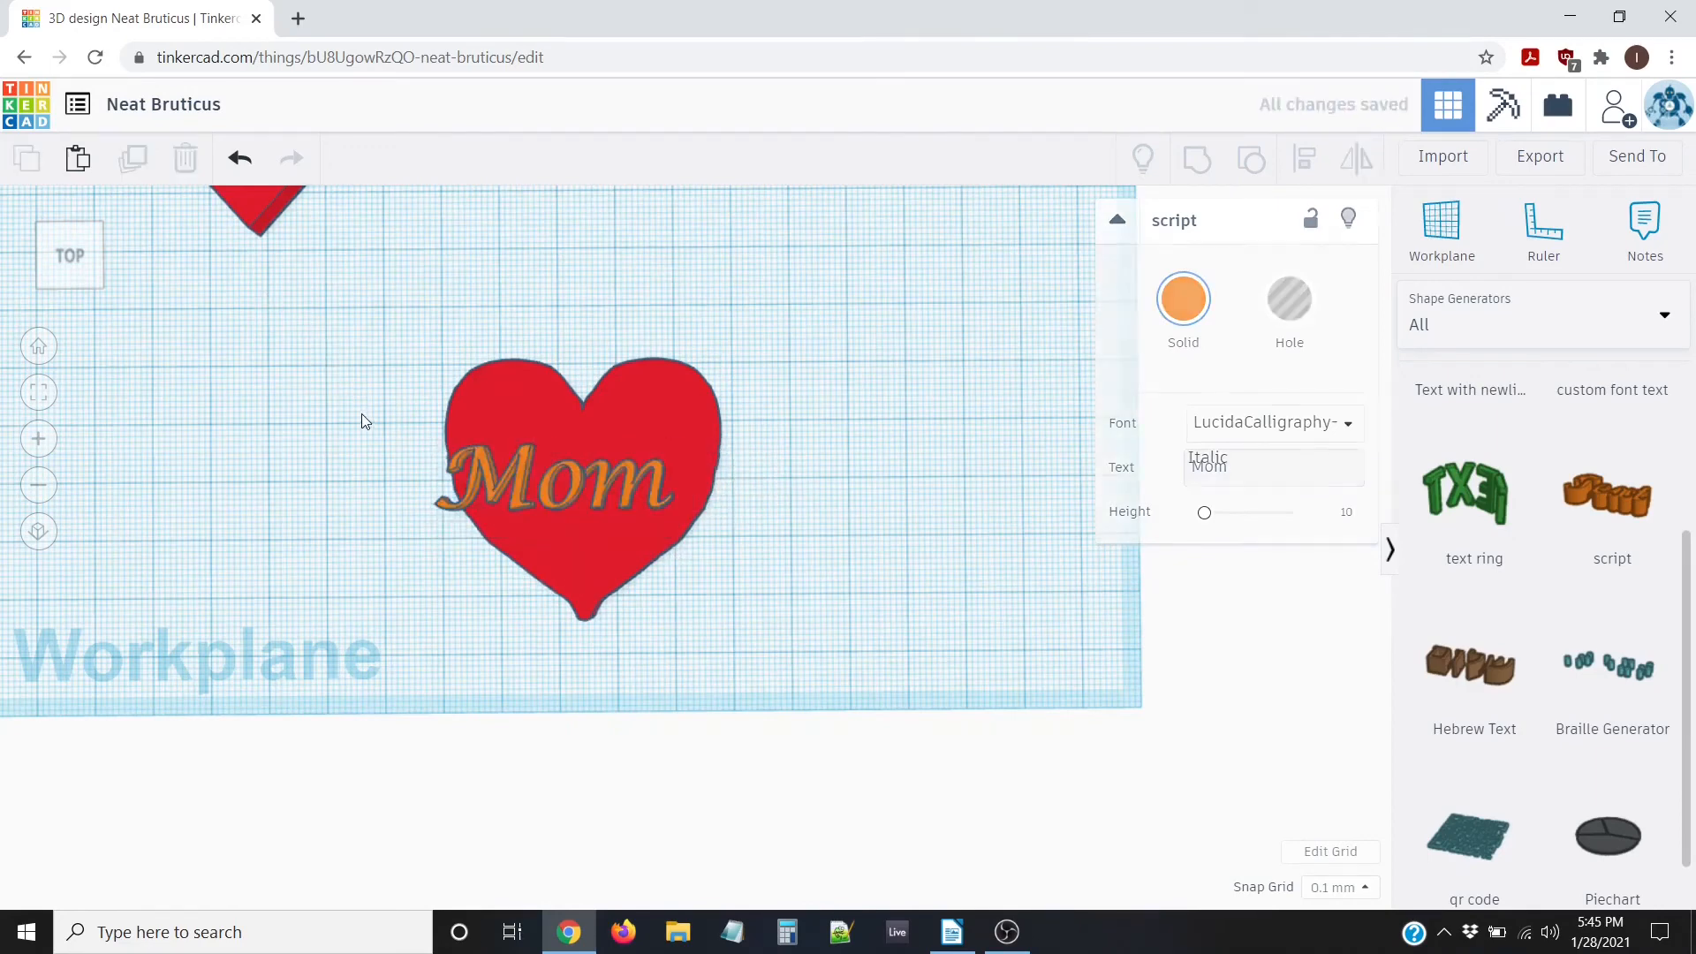
{"action": "left_click_drag", "start_coordinate": [392, 294], "coordinate": [878, 697]}
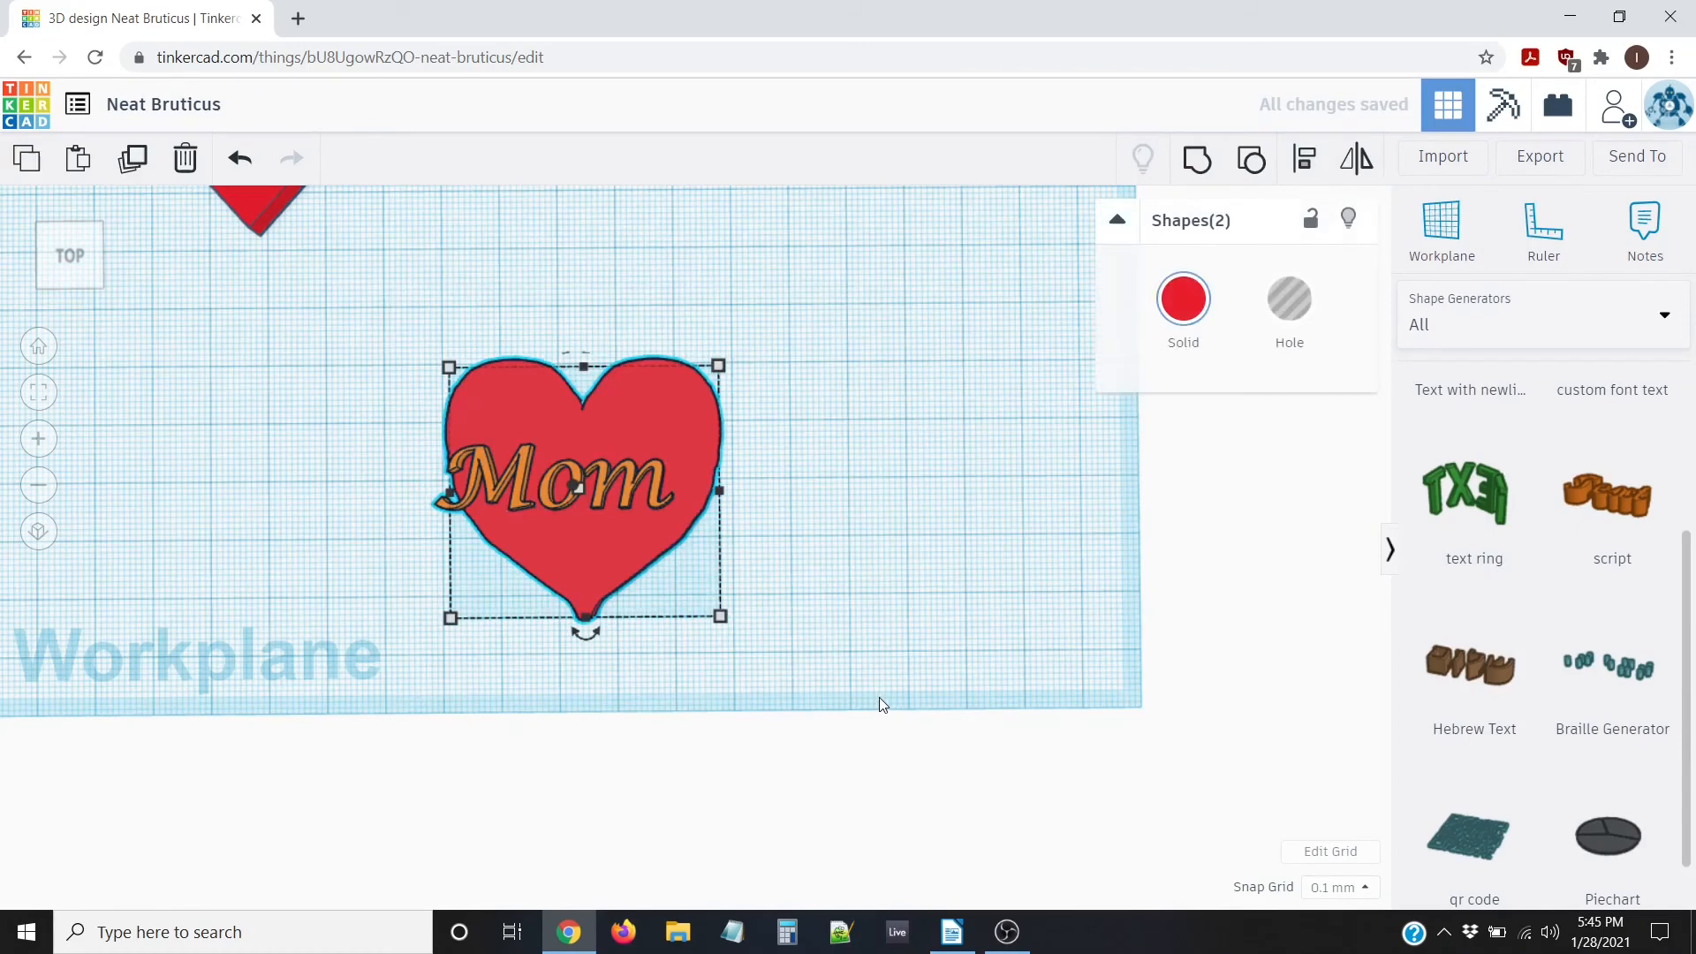
{"action": "left_click", "coordinate": [1305, 163]}
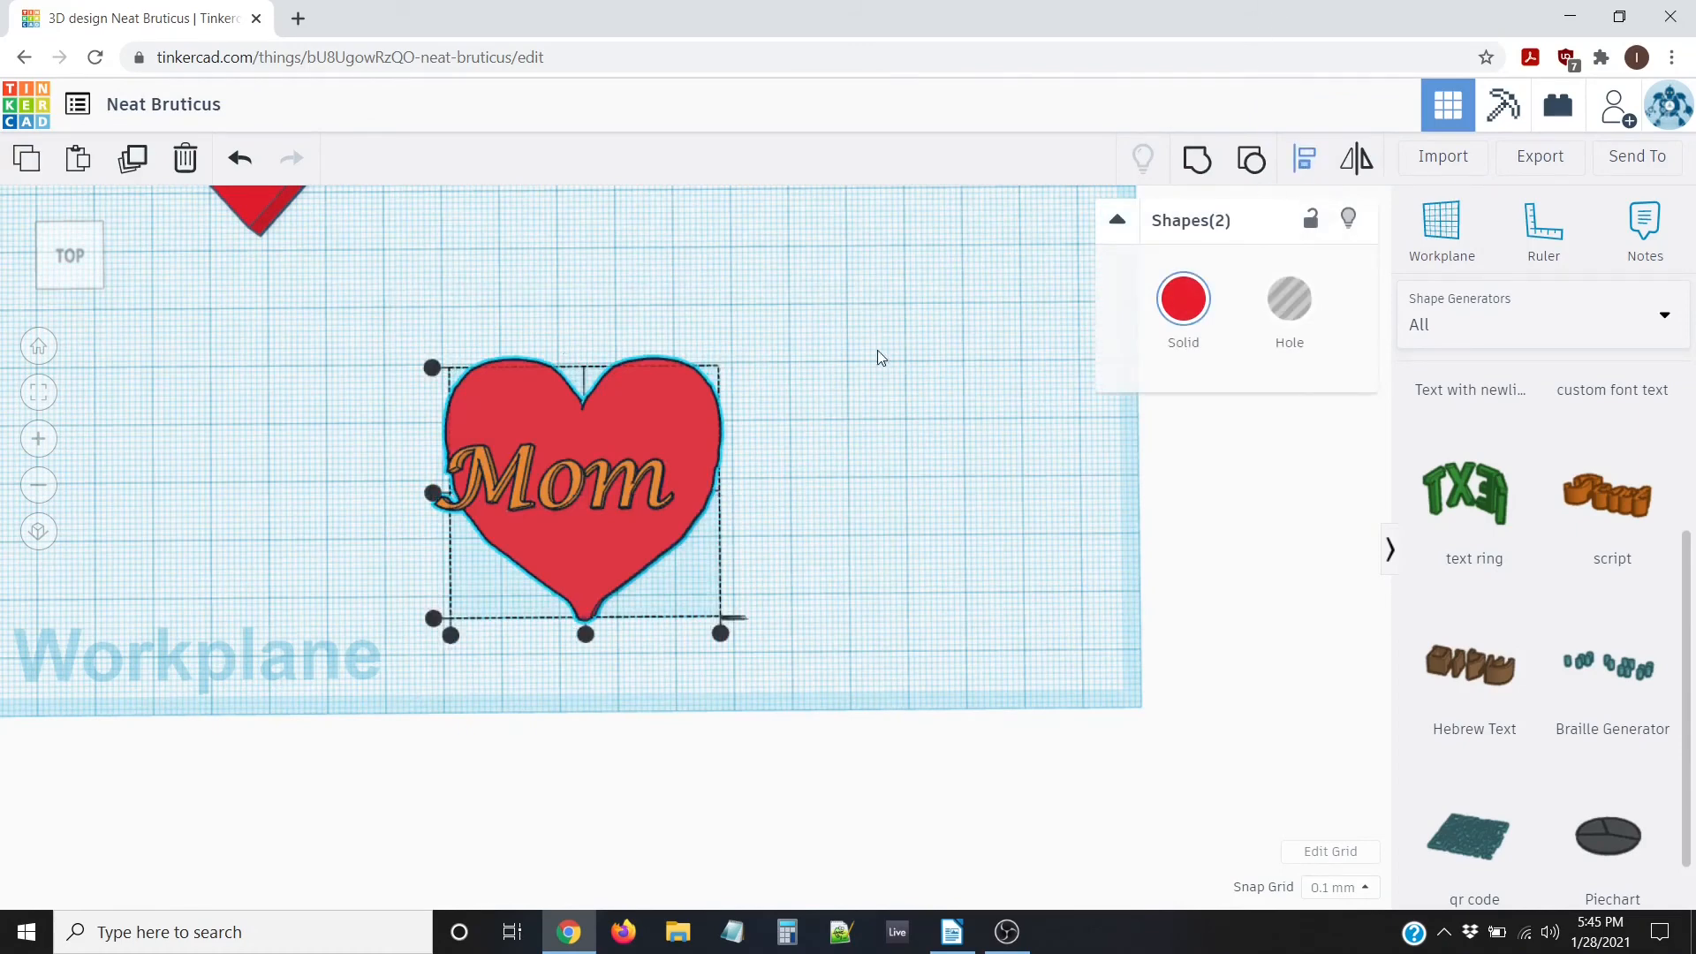
{"action": "left_click", "coordinate": [431, 493]}
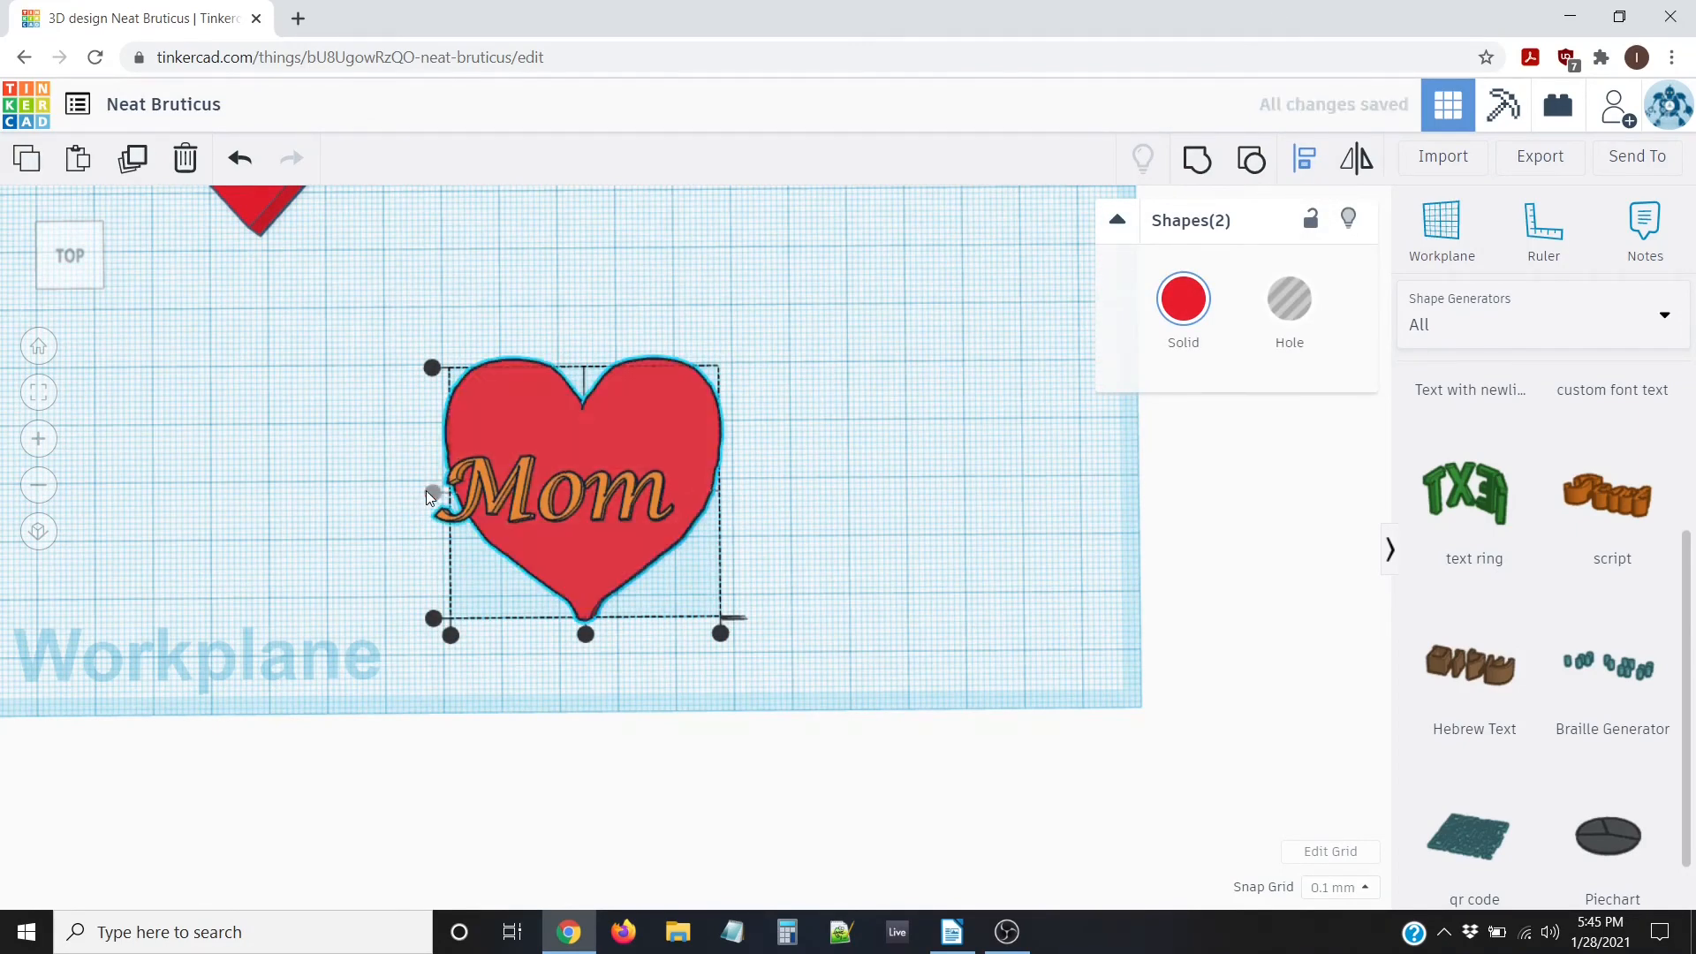
{"action": "left_click", "coordinate": [585, 634]}
{"action": "right_click_drag", "start_coordinate": [576, 559], "coordinate": [563, 647]}
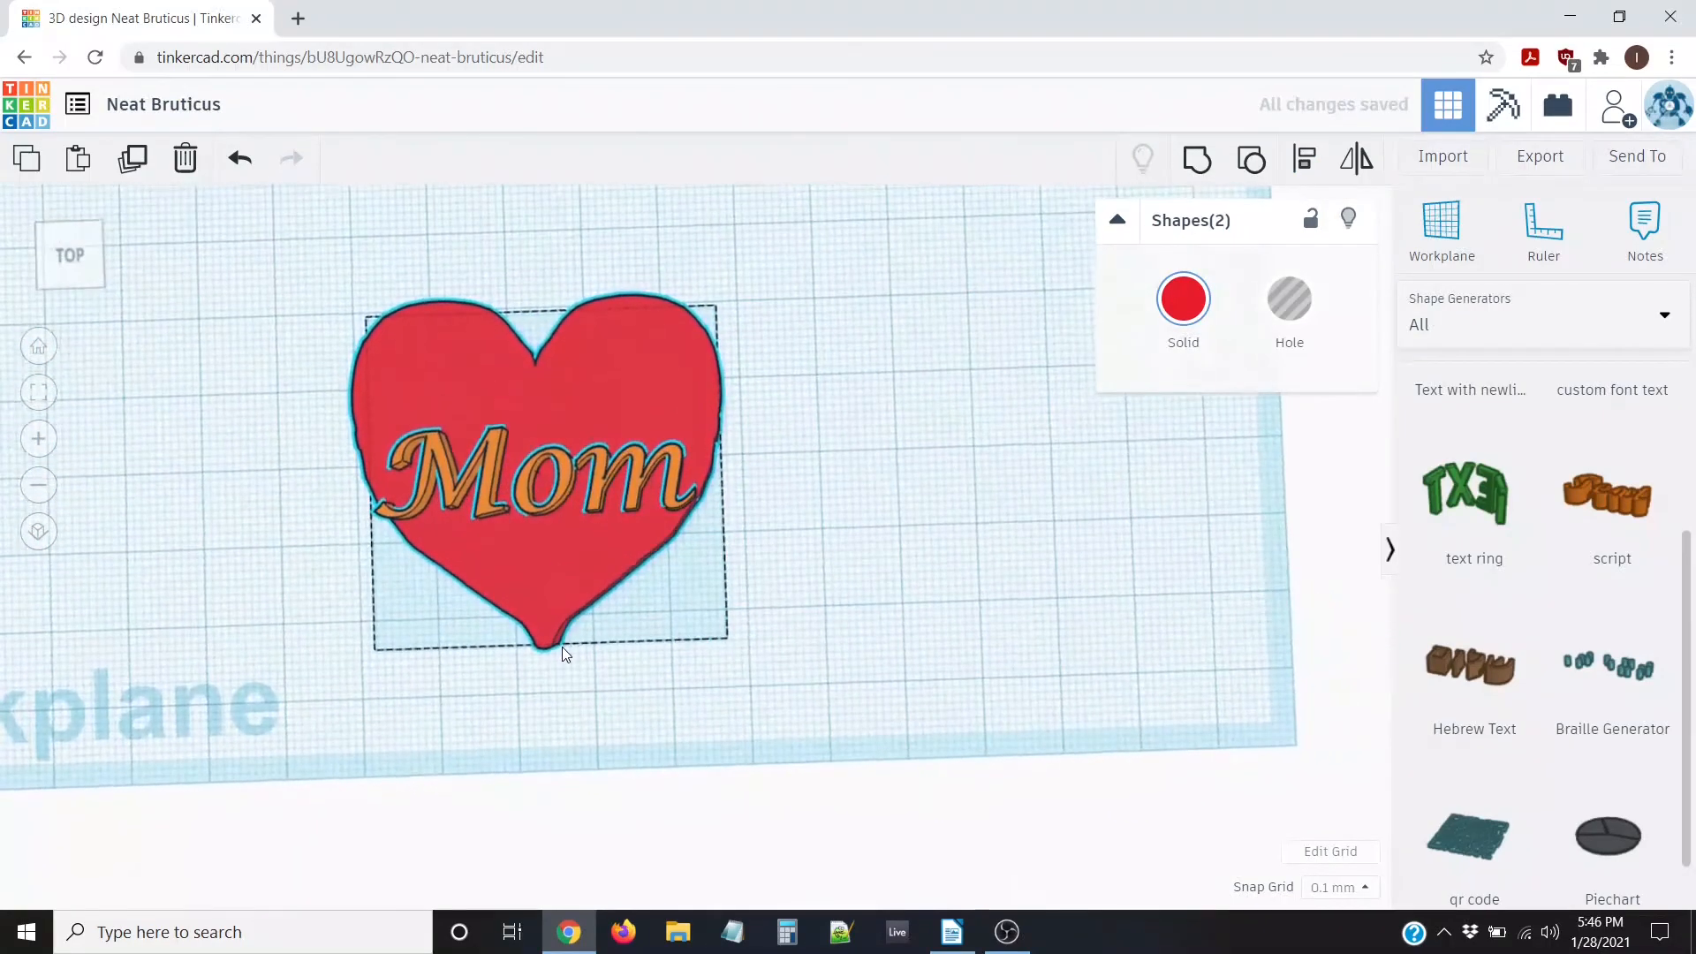
{"action": "scroll", "coordinate": [735, 645], "scroll_direction": "down", "scroll_amount": 2}
Raise the Mom text three nudges higher on the heart
{"action": "left_click", "coordinate": [734, 645]}
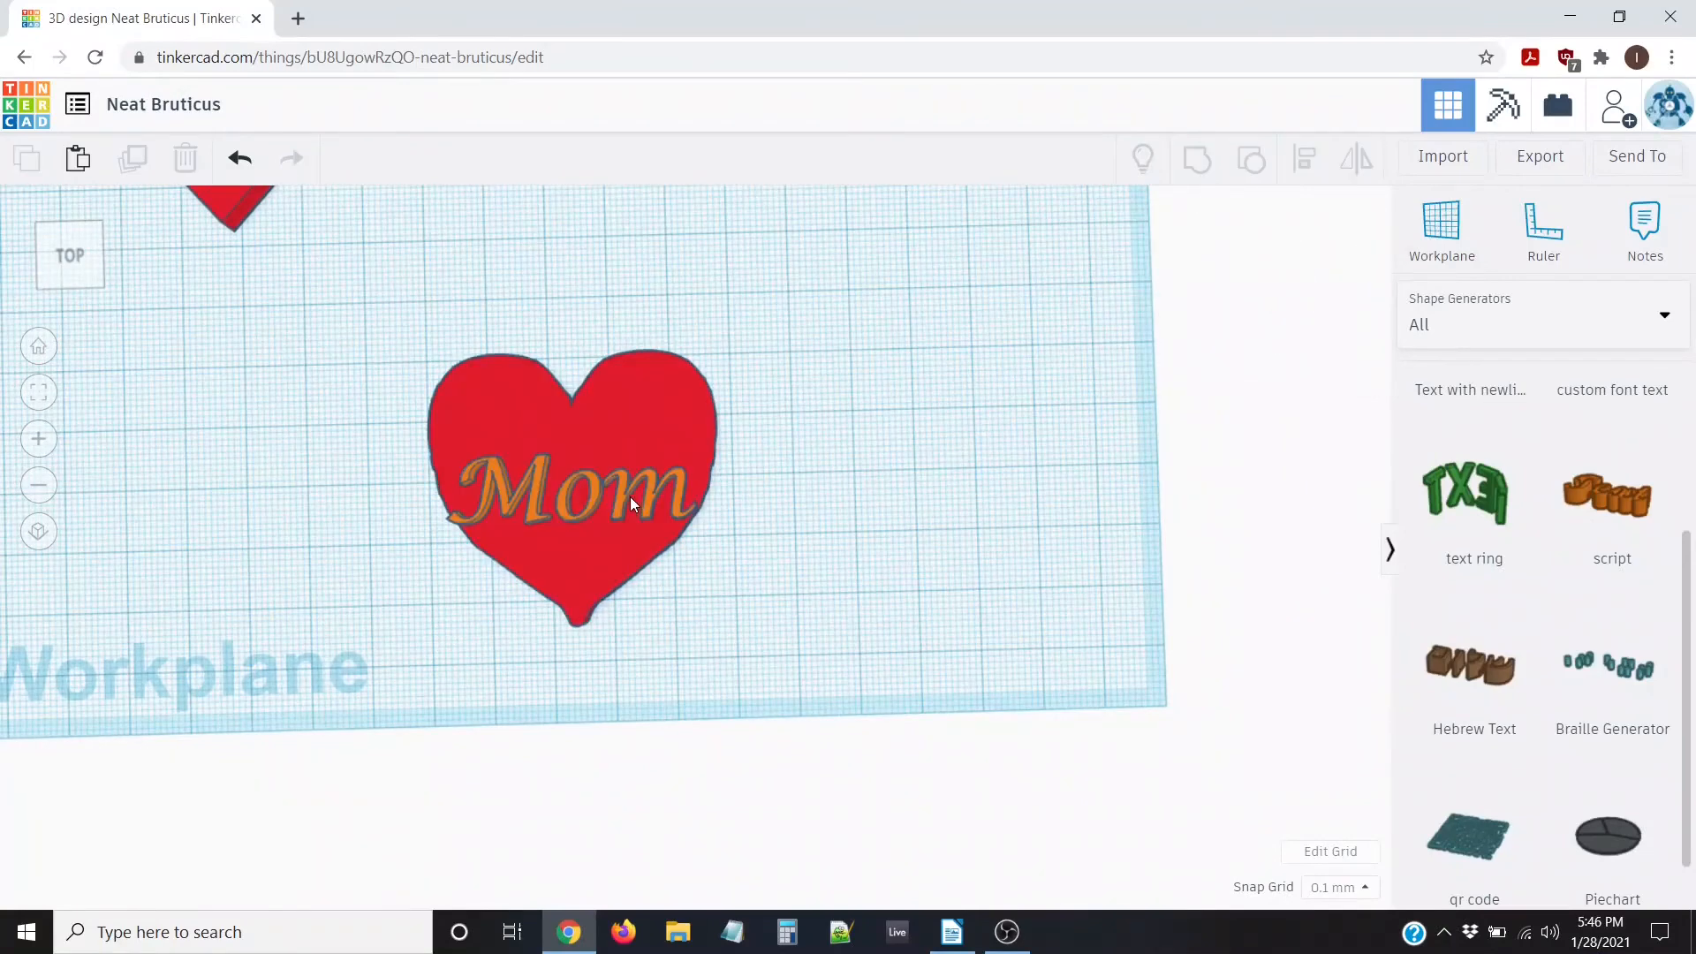
{"action": "left_click", "coordinate": [627, 479]}
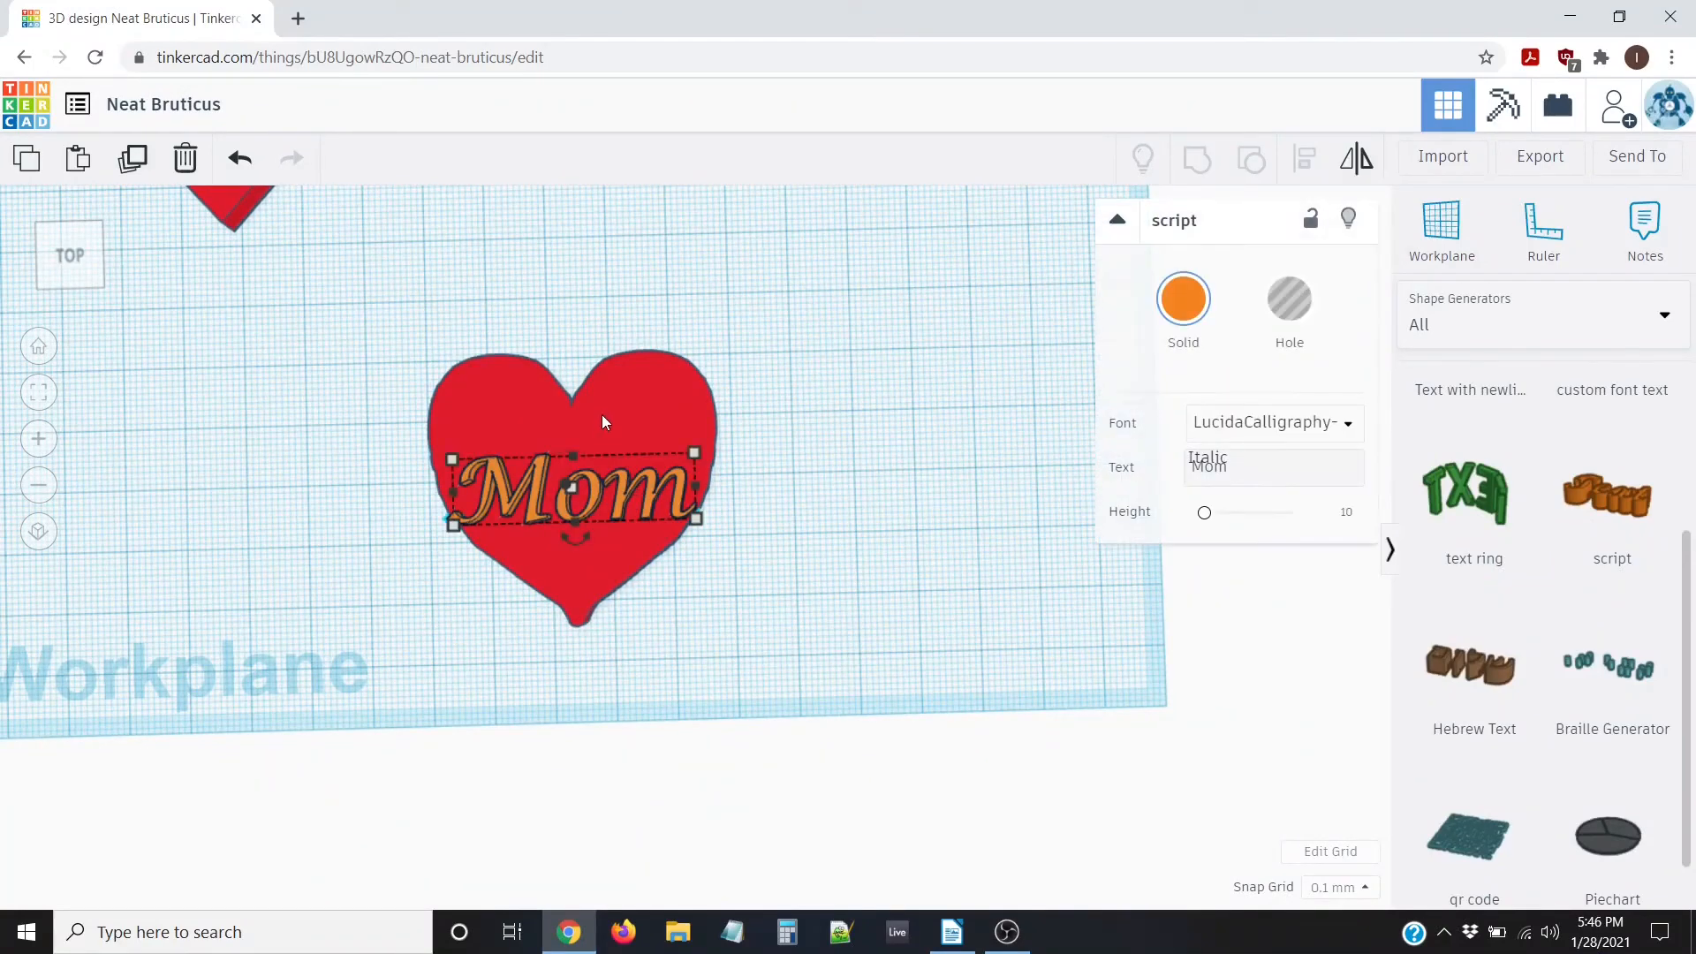
{"action": "left_click", "coordinate": [360, 472]}
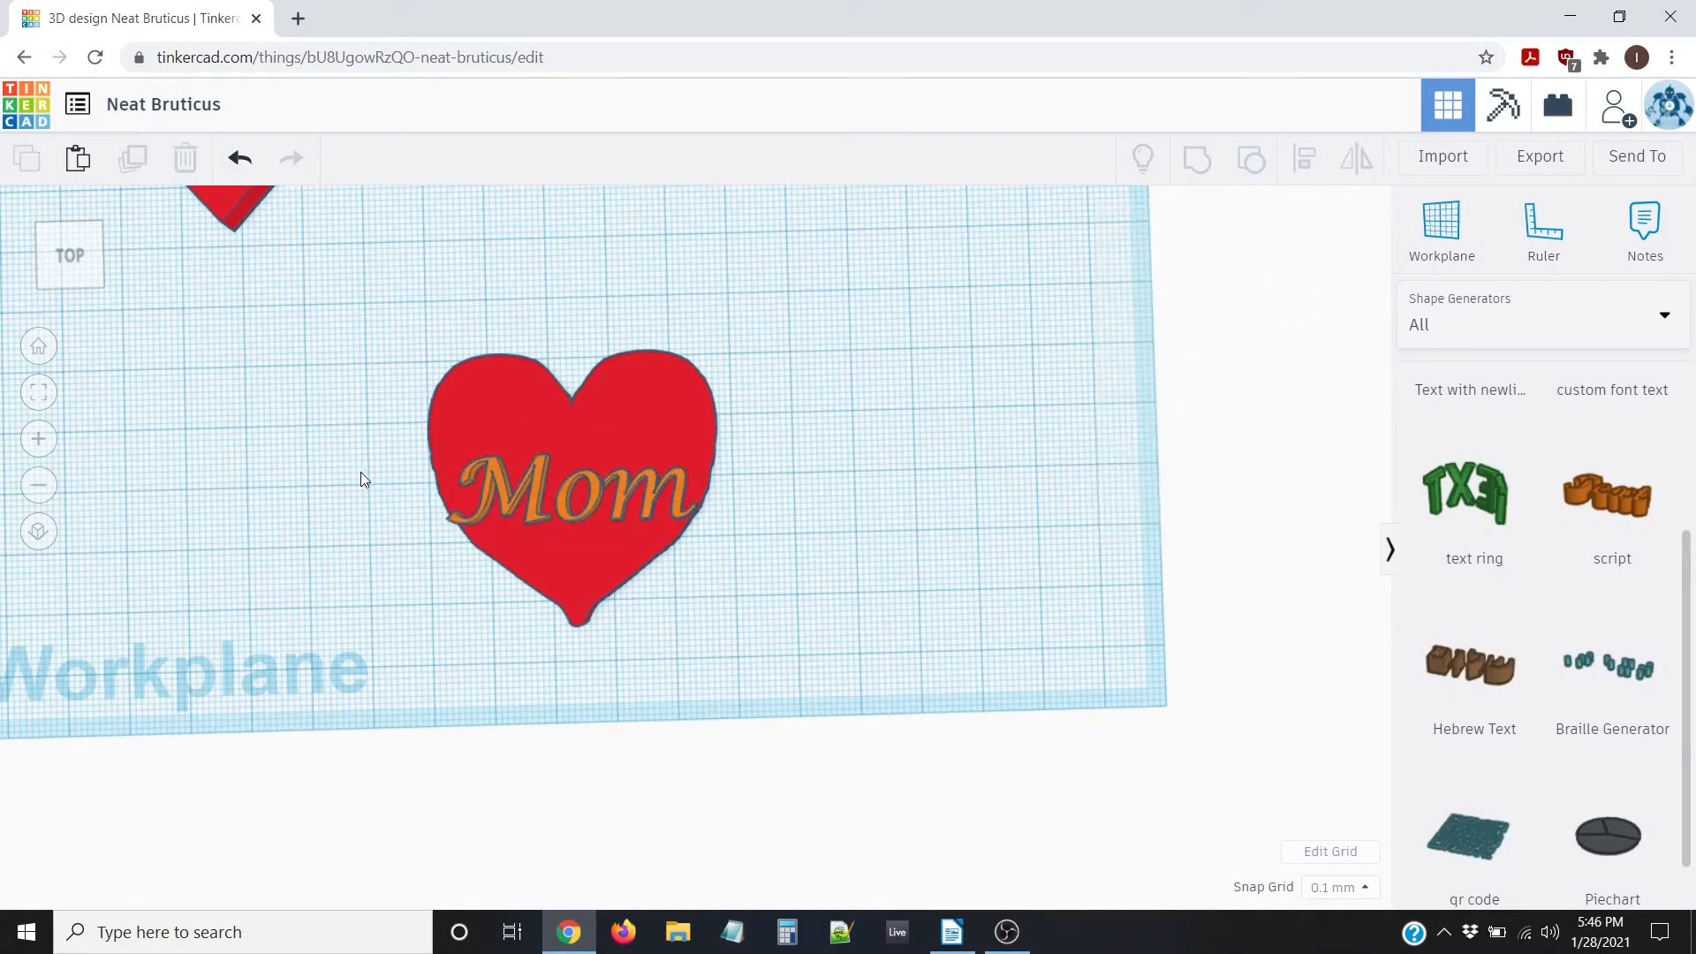
{"action": "left_click", "coordinate": [619, 481]}
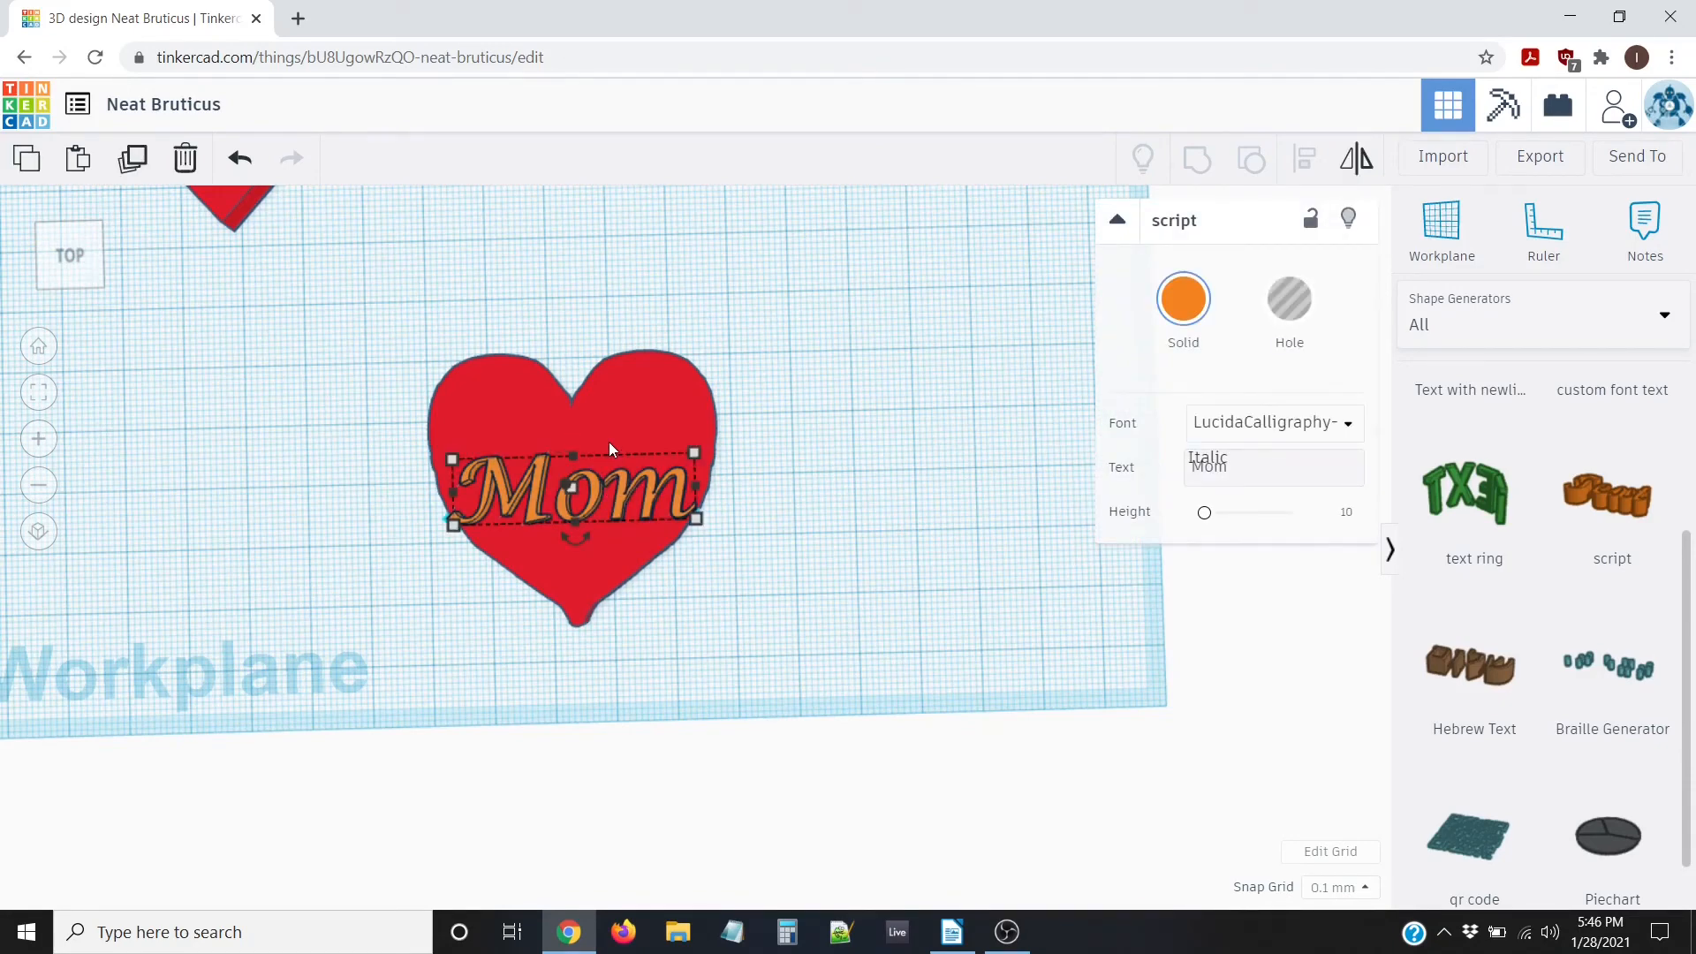
{"action": "key", "text": "Up"}
{"action": "key", "text": "Up"}
{"action": "key", "text": "Up"}
{"action": "key", "text": "Up"}
{"action": "key", "text": "Up"}
{"action": "key", "text": "Up"}
{"action": "key", "text": "Up"}
{"action": "key", "text": "Up"}
{"action": "key", "text": "Up"}
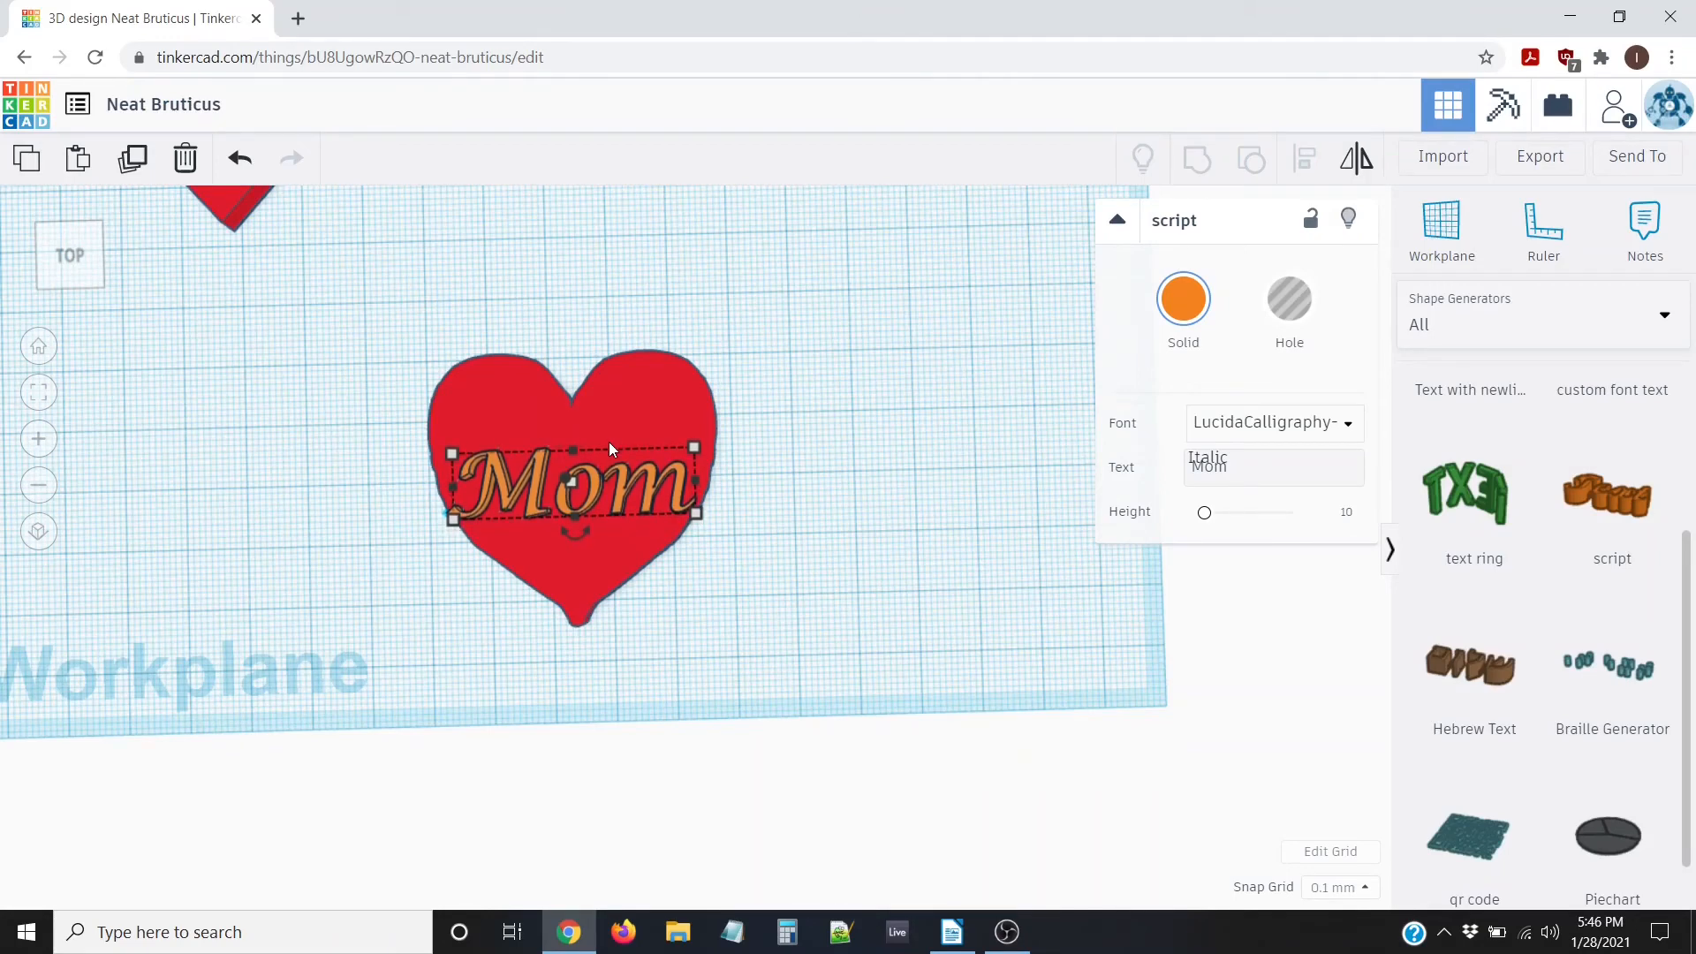
{"action": "key", "text": "Up"}
{"action": "key", "text": "Up"}
{"action": "key", "text": "Up"}
{"action": "key", "text": "Up"}
{"action": "key", "text": "Up"}
{"action": "key", "text": "Up"}
{"action": "key", "text": "Up"}
{"action": "key", "text": "Up"}
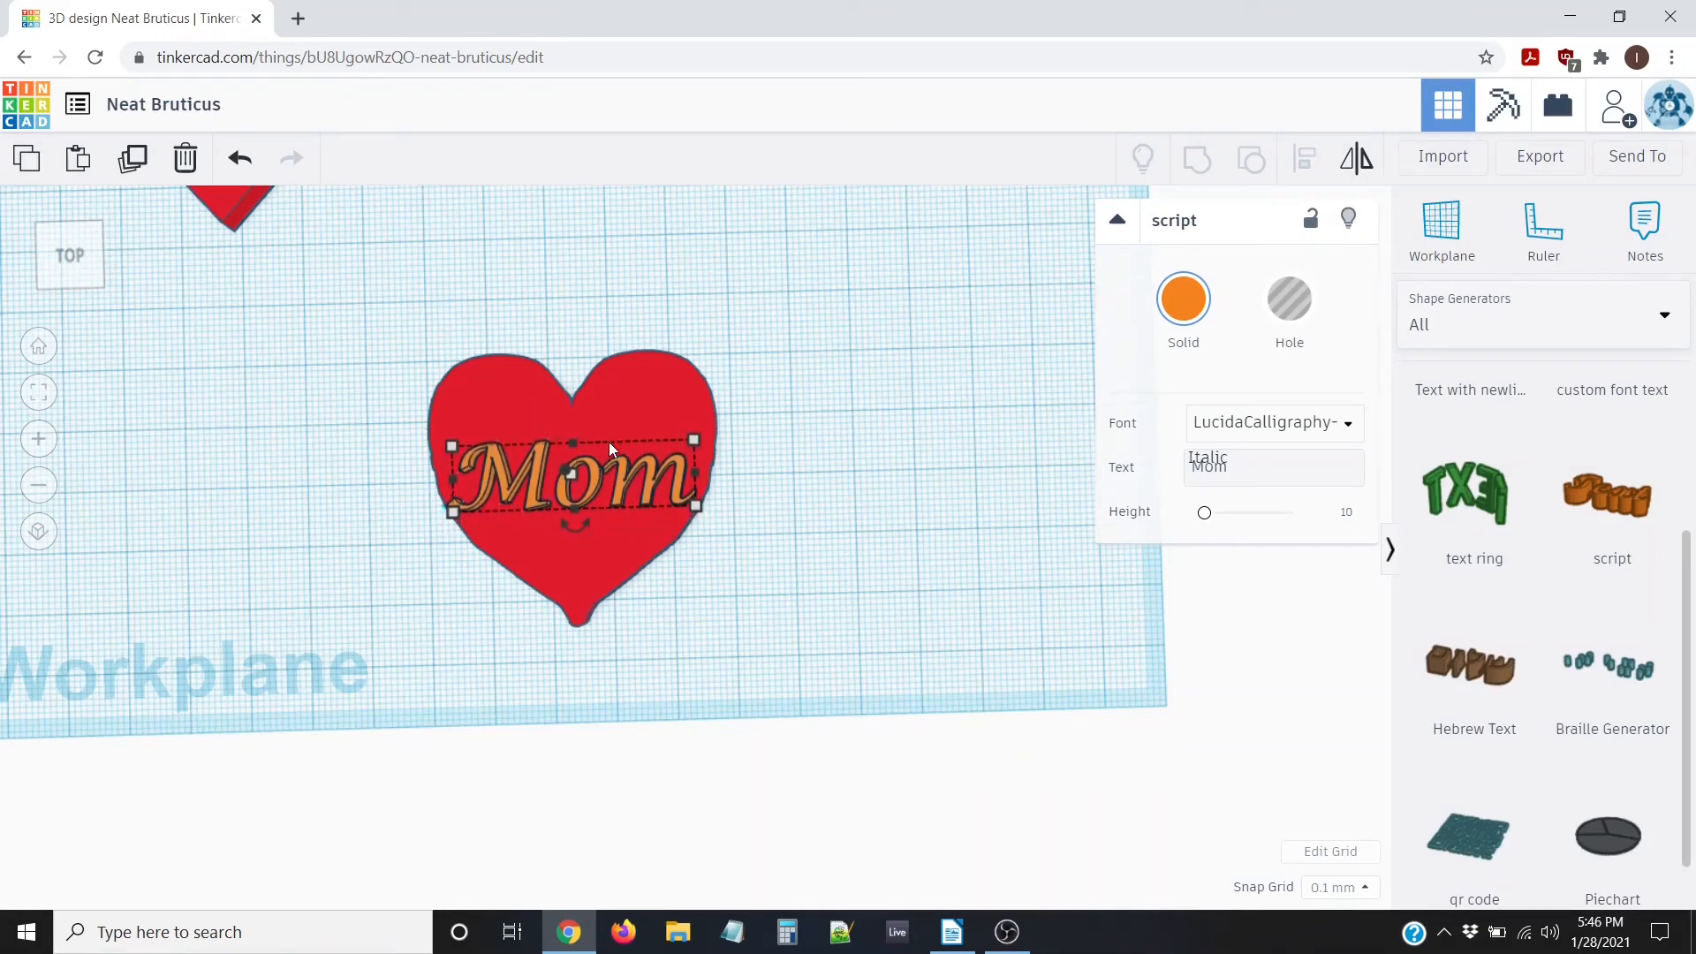
{"action": "key", "text": "Up"}
{"action": "key", "text": "Up"}
{"action": "key", "text": "Up"}
{"action": "key", "text": "Up"}
{"action": "key", "text": "Up"}
{"action": "key", "text": "Up"}
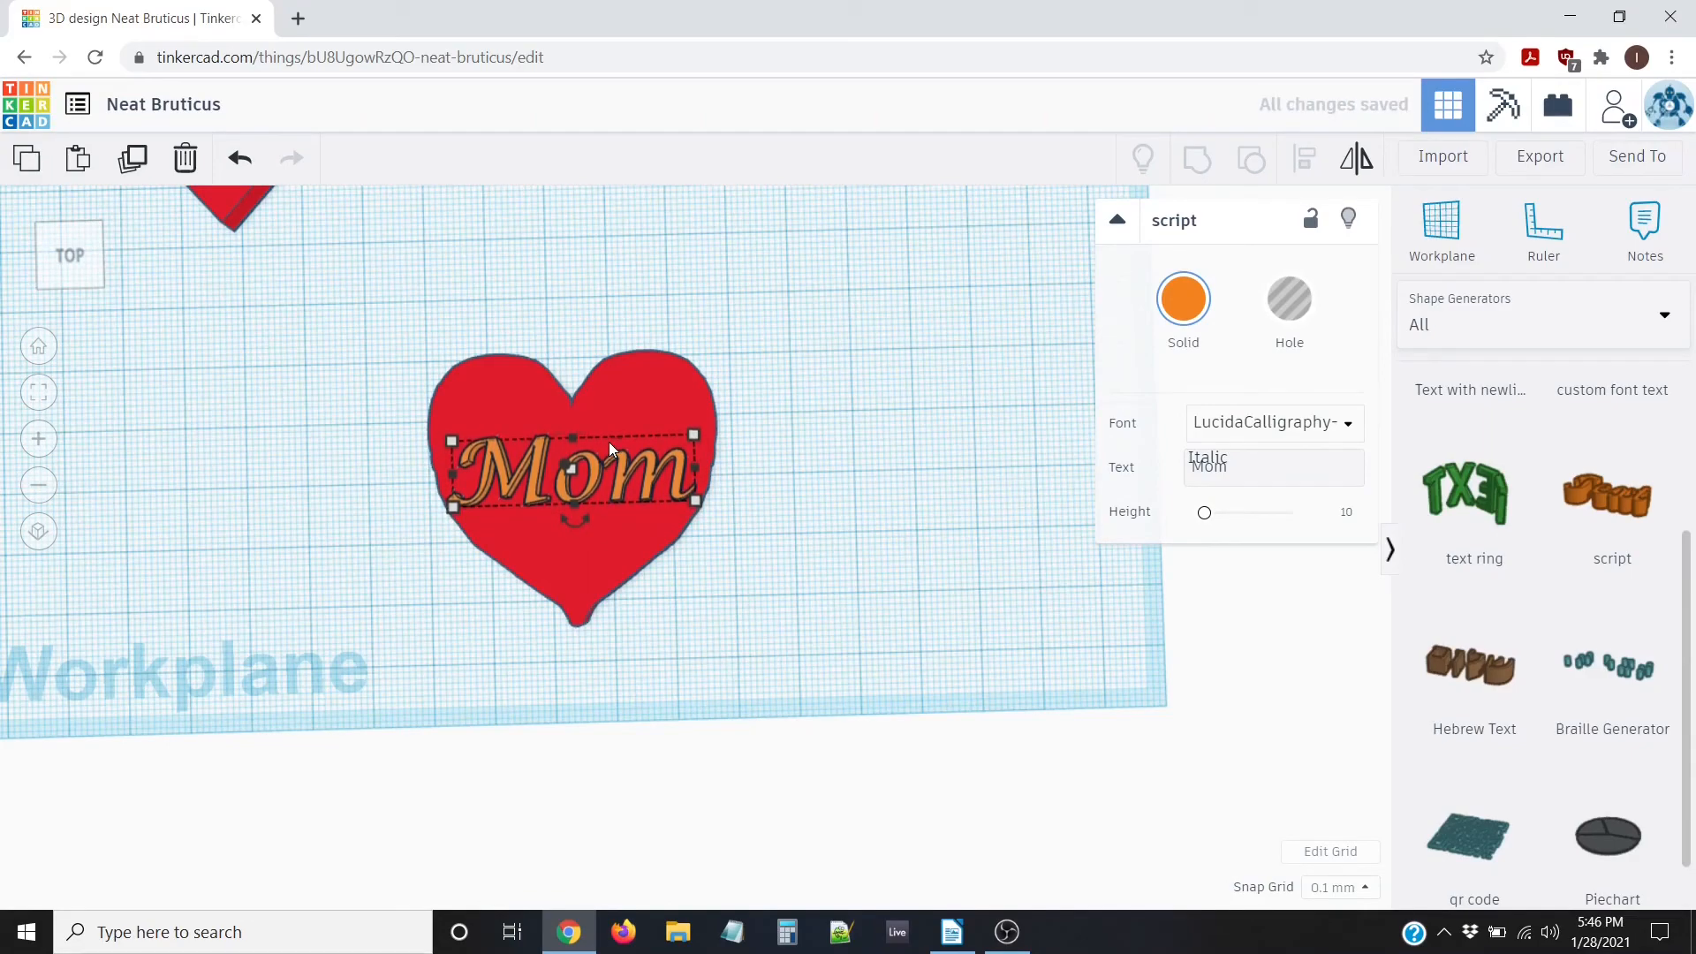
{"action": "left_click", "coordinate": [408, 530]}
{"action": "right_click_drag", "start_coordinate": [747, 628], "coordinate": [565, 532]}
Turn the Mom text into a hole and sink it to -1.00 mm
{"action": "scroll", "coordinate": [577, 526], "scroll_direction": "up", "scroll_amount": 5}
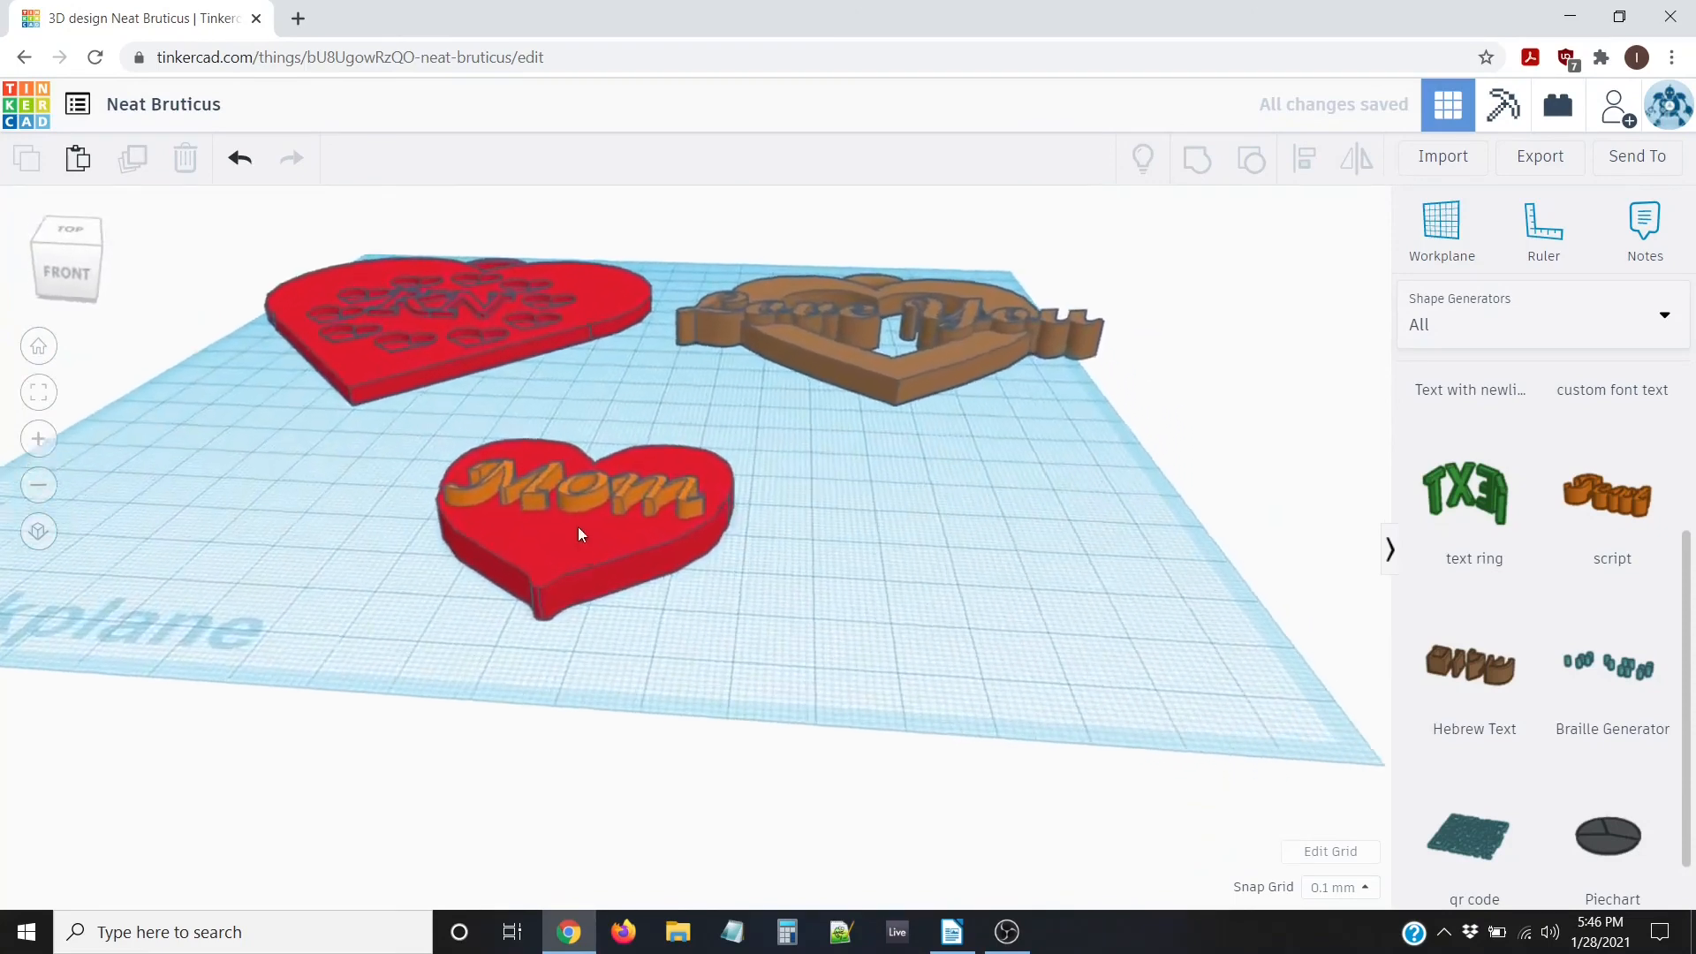
{"action": "middle_click_drag", "start_coordinate": [685, 564], "coordinate": [841, 638]}
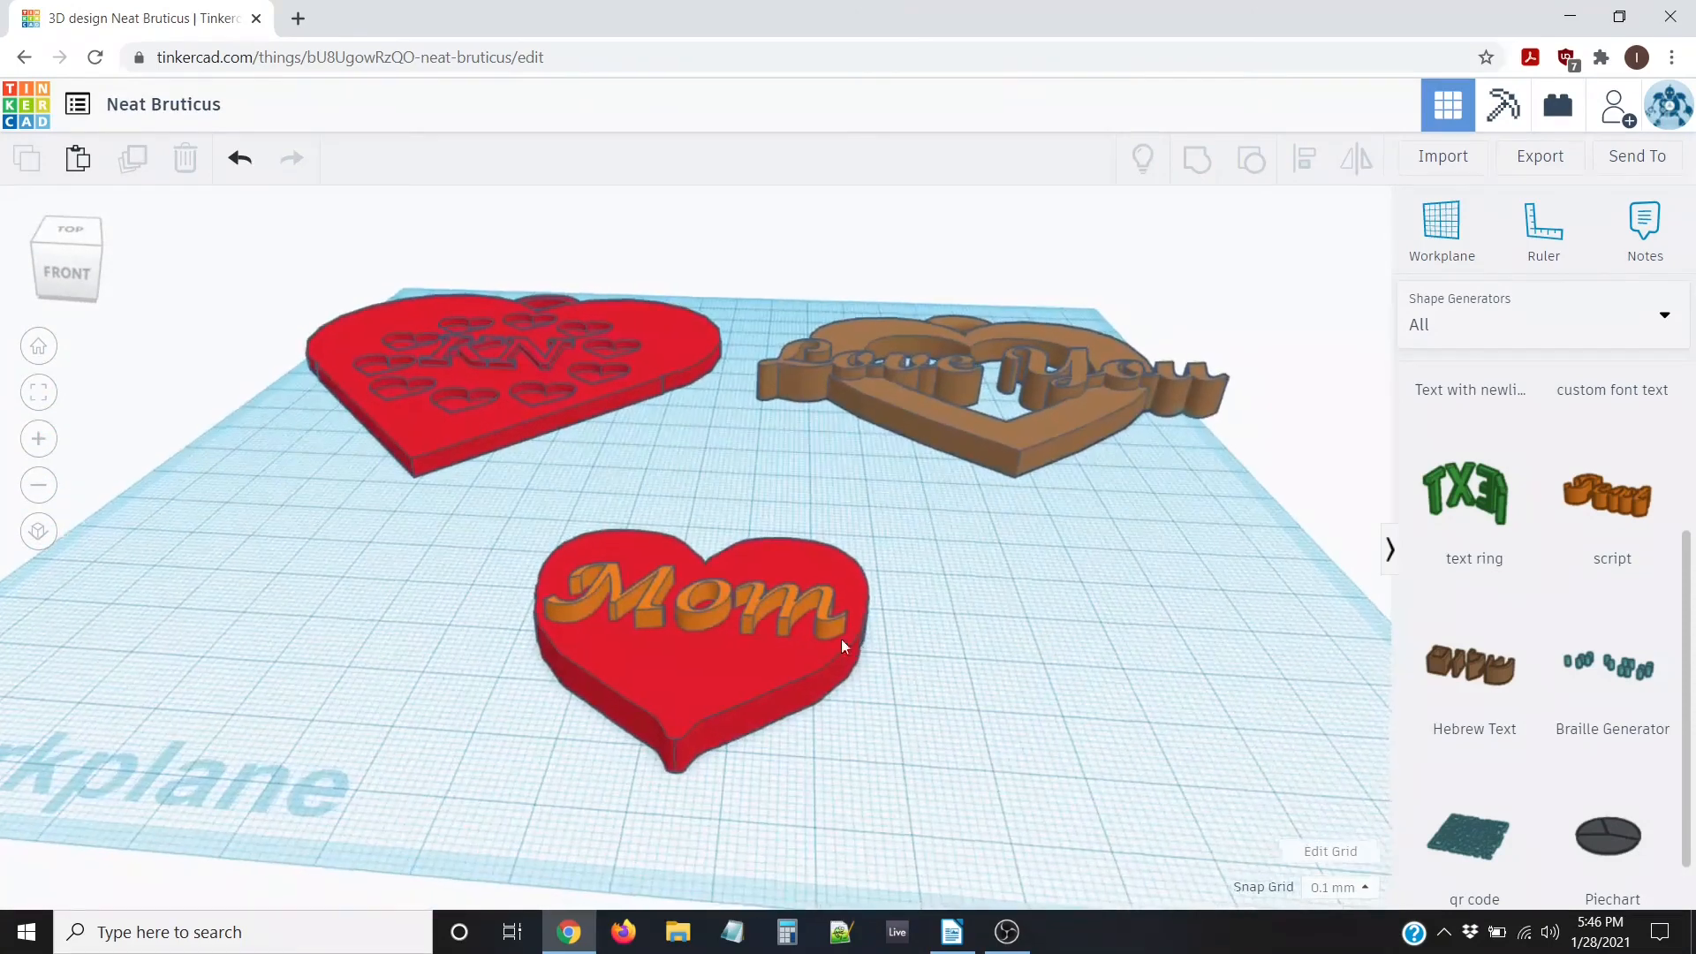
{"action": "left_click", "coordinate": [718, 607]}
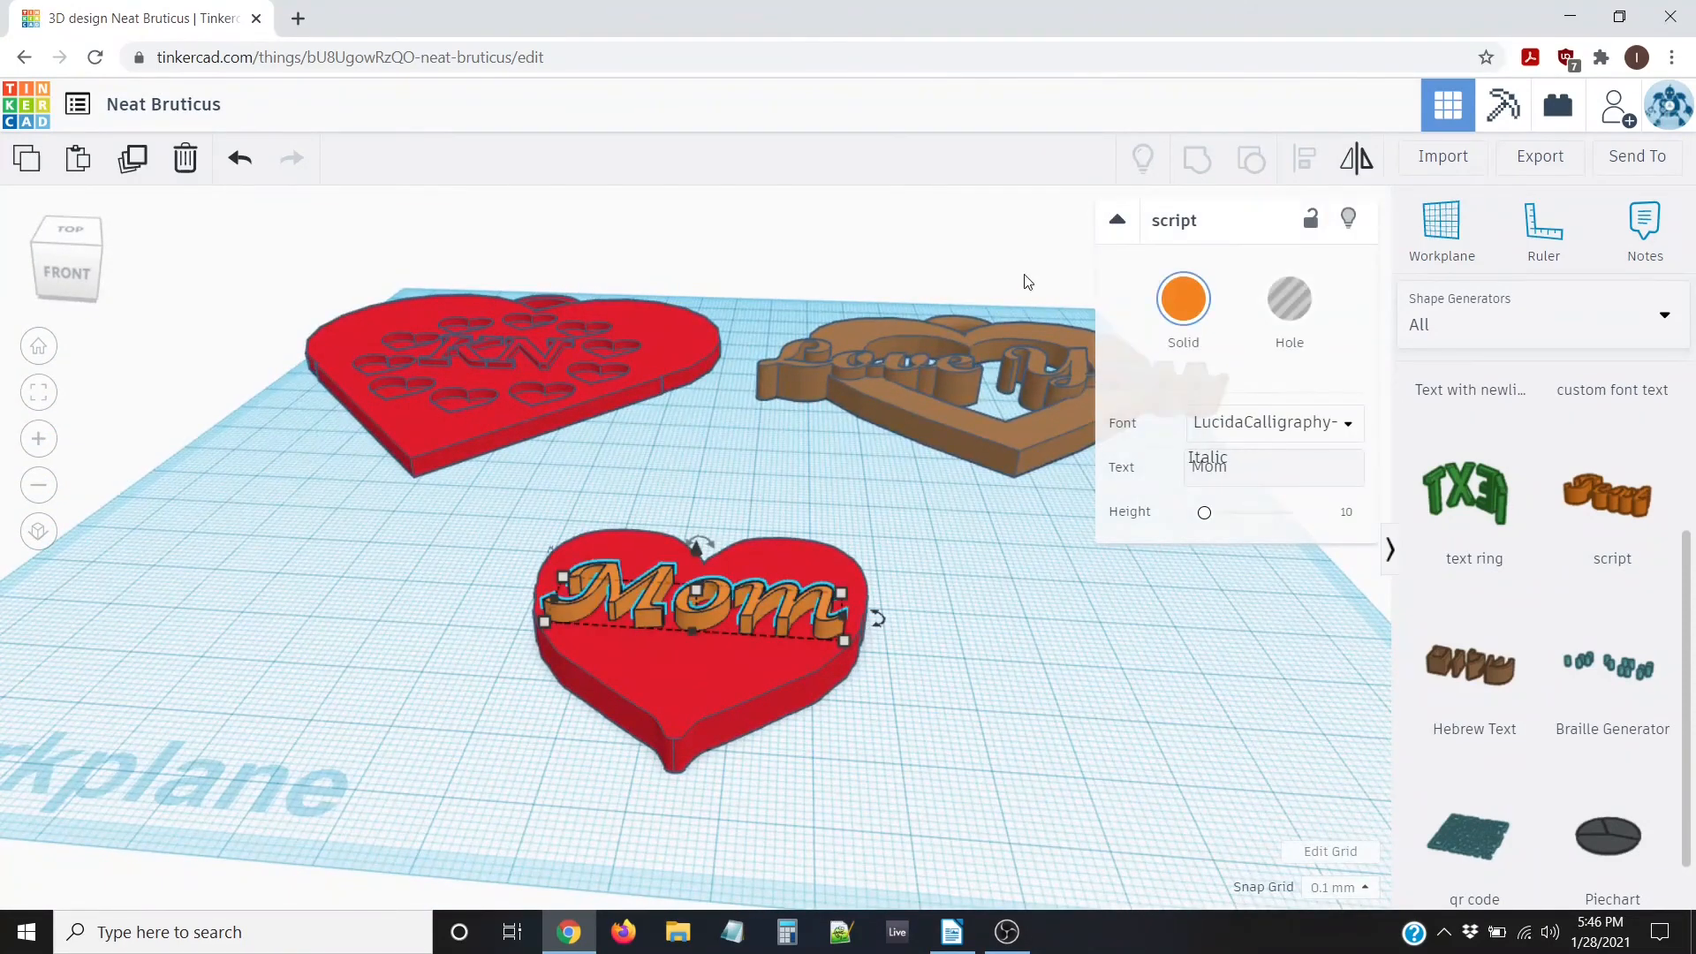
{"action": "left_click", "coordinate": [1291, 306]}
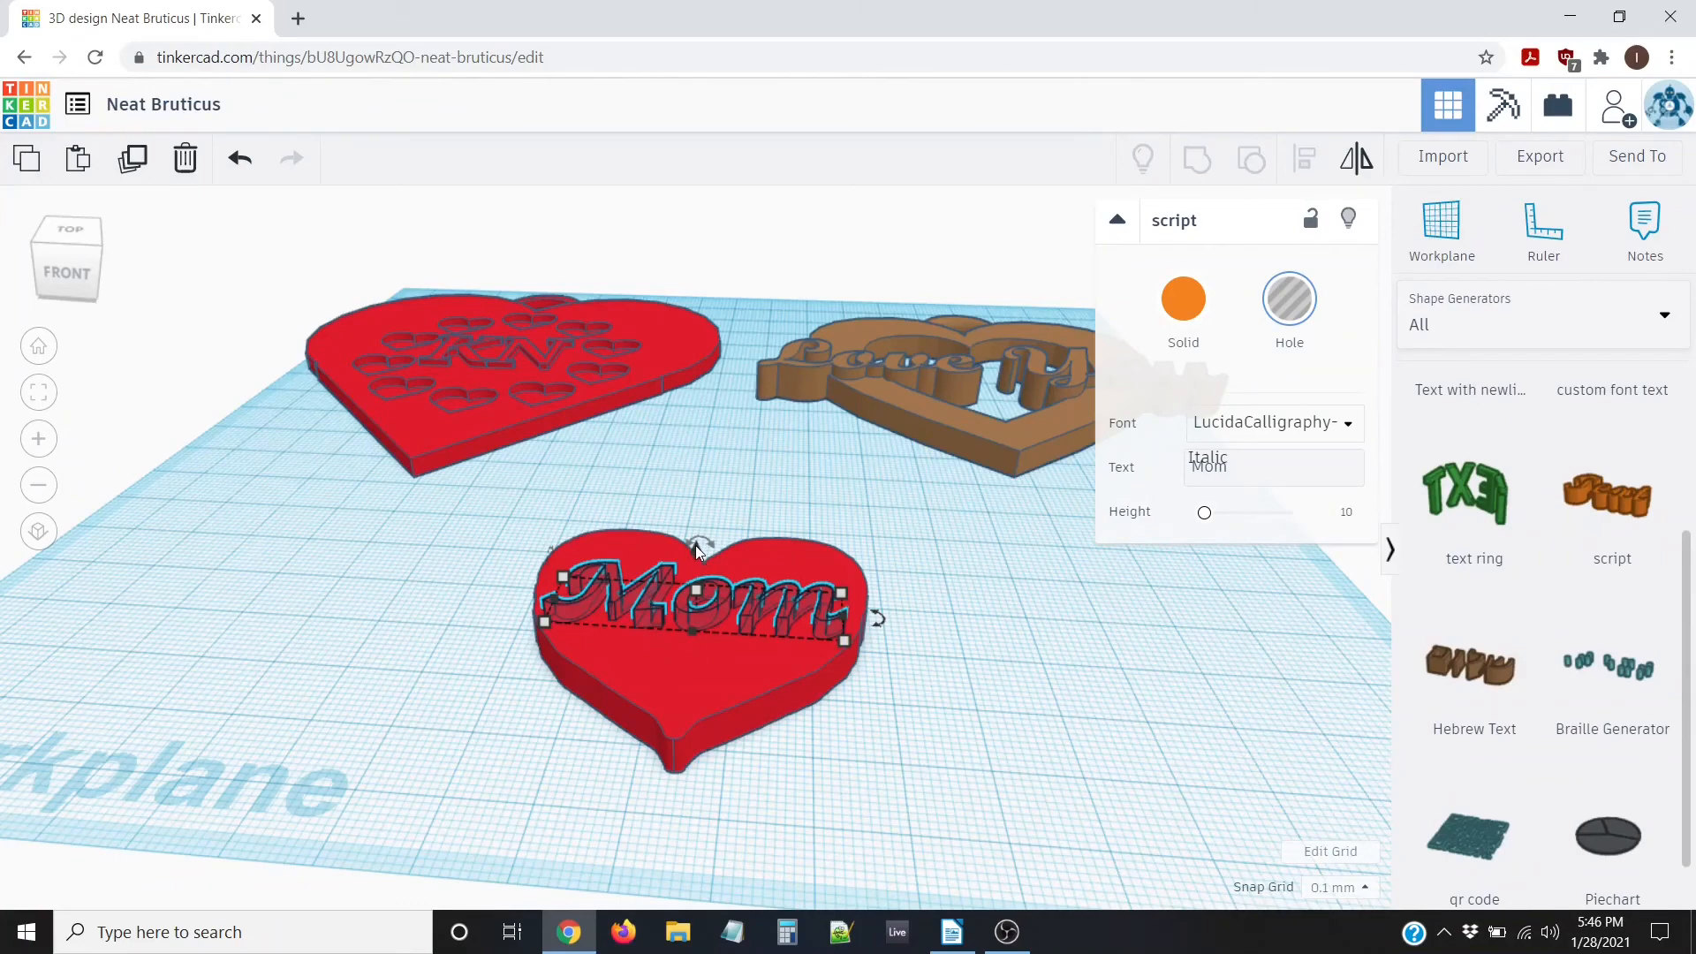
{"action": "left_click_drag", "start_coordinate": [694, 550], "coordinate": [698, 555]}
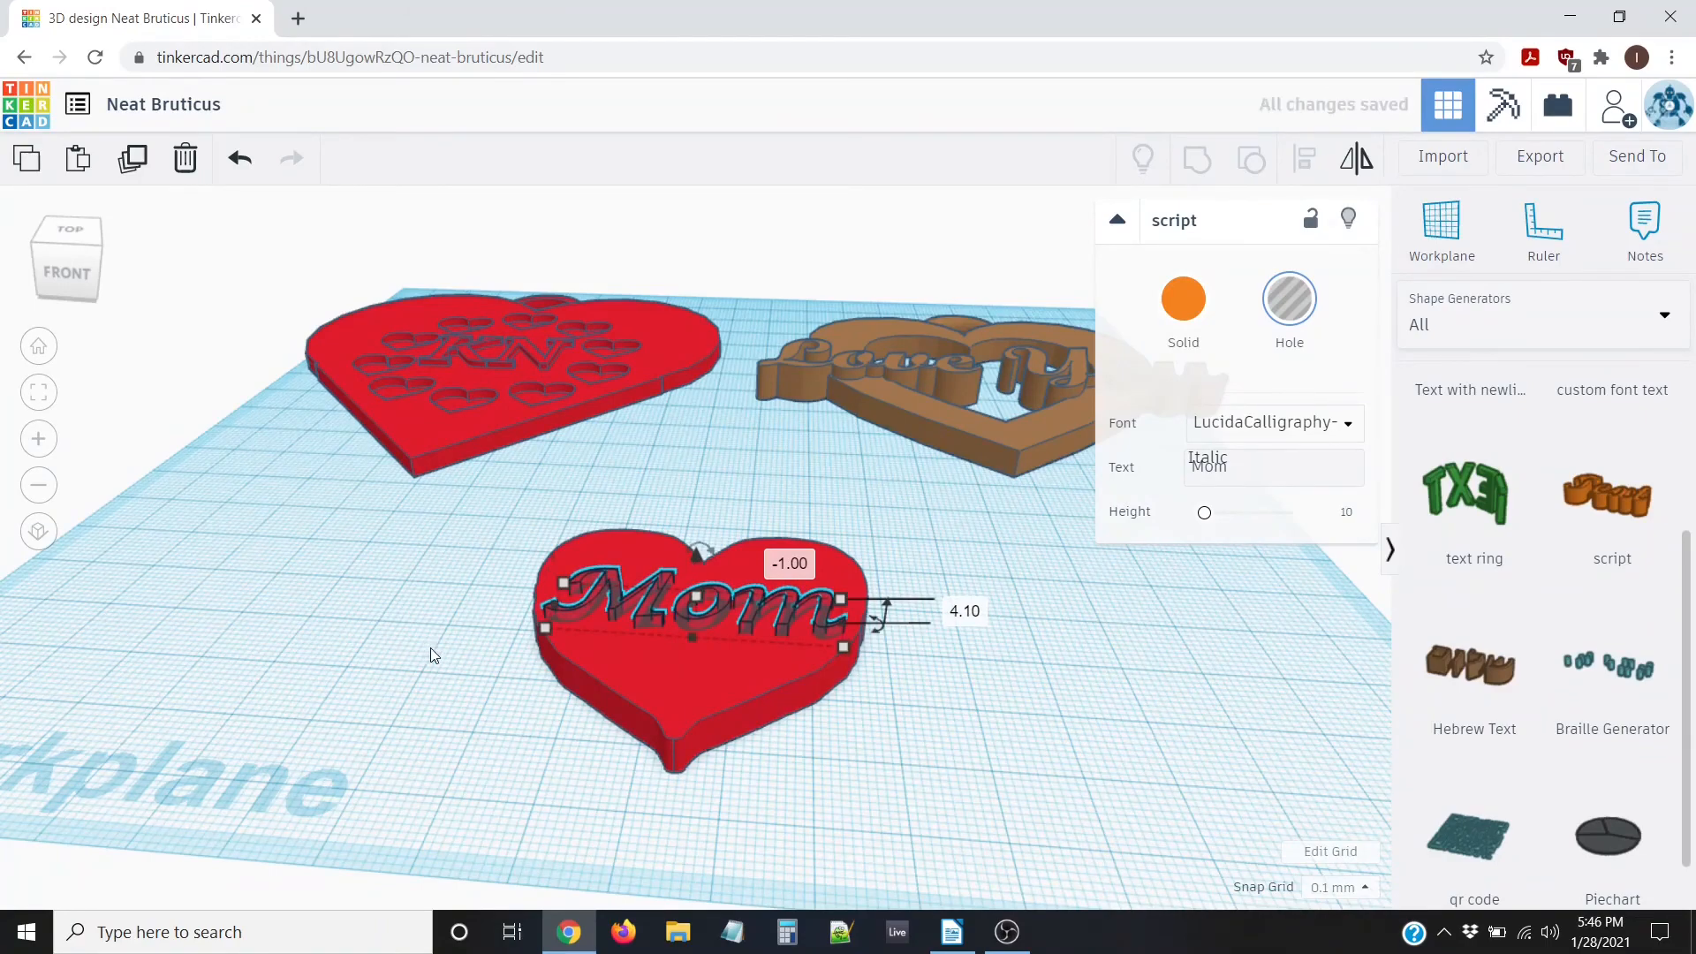
Select both the Mom hole and the red heart together
{"action": "scroll", "coordinate": [495, 610], "scroll_direction": "down", "scroll_amount": 2}
{"action": "left_click", "coordinate": [498, 603]}
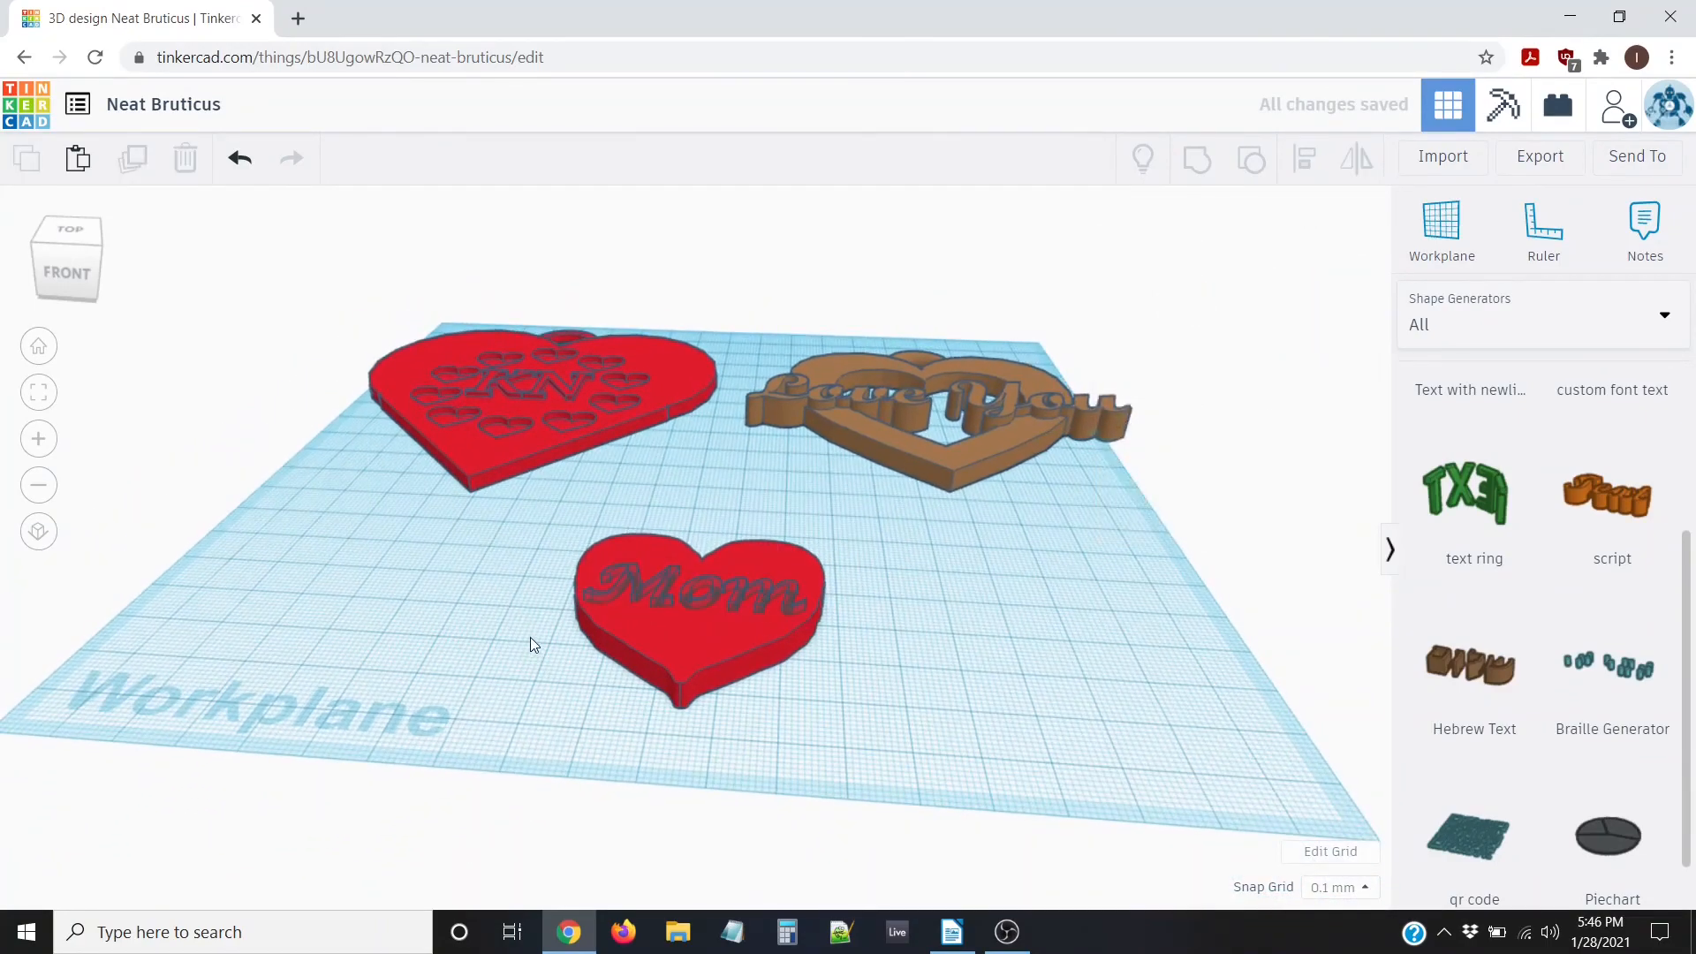
{"action": "right_click_drag", "start_coordinate": [530, 637], "coordinate": [508, 406]}
{"action": "left_click_drag", "start_coordinate": [509, 406], "coordinate": [893, 761]}
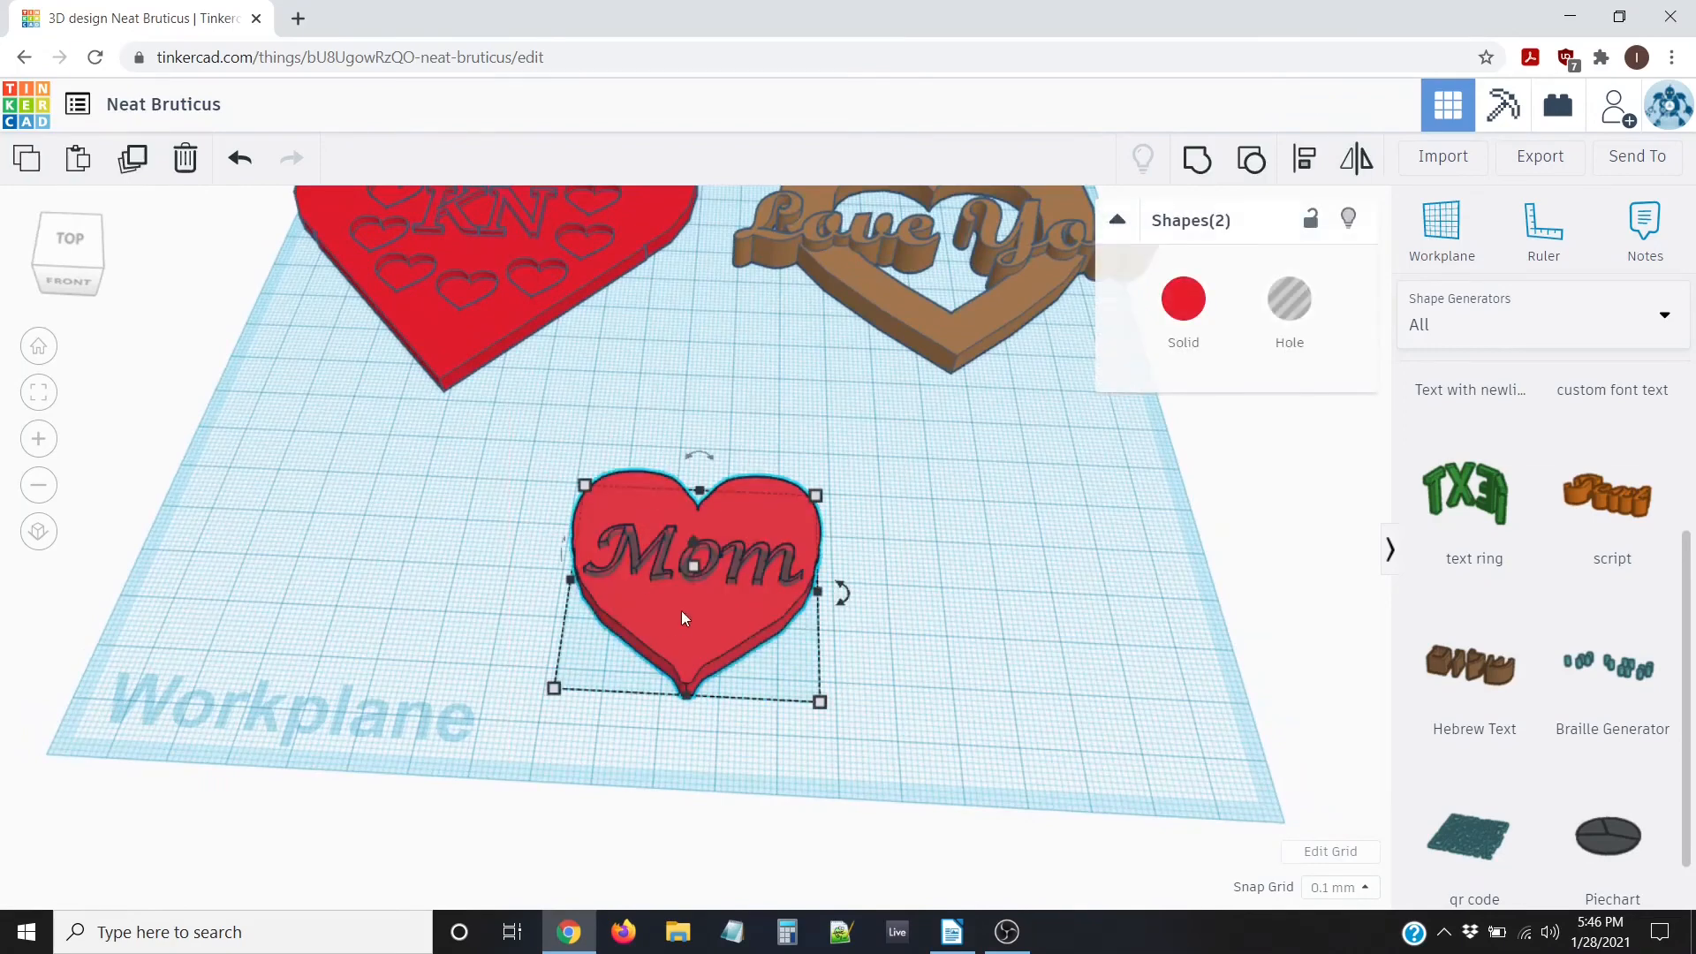
Group the Mom hole with the red heart, then inspect the engraved word from several angles
{"action": "left_click", "coordinate": [1197, 176]}
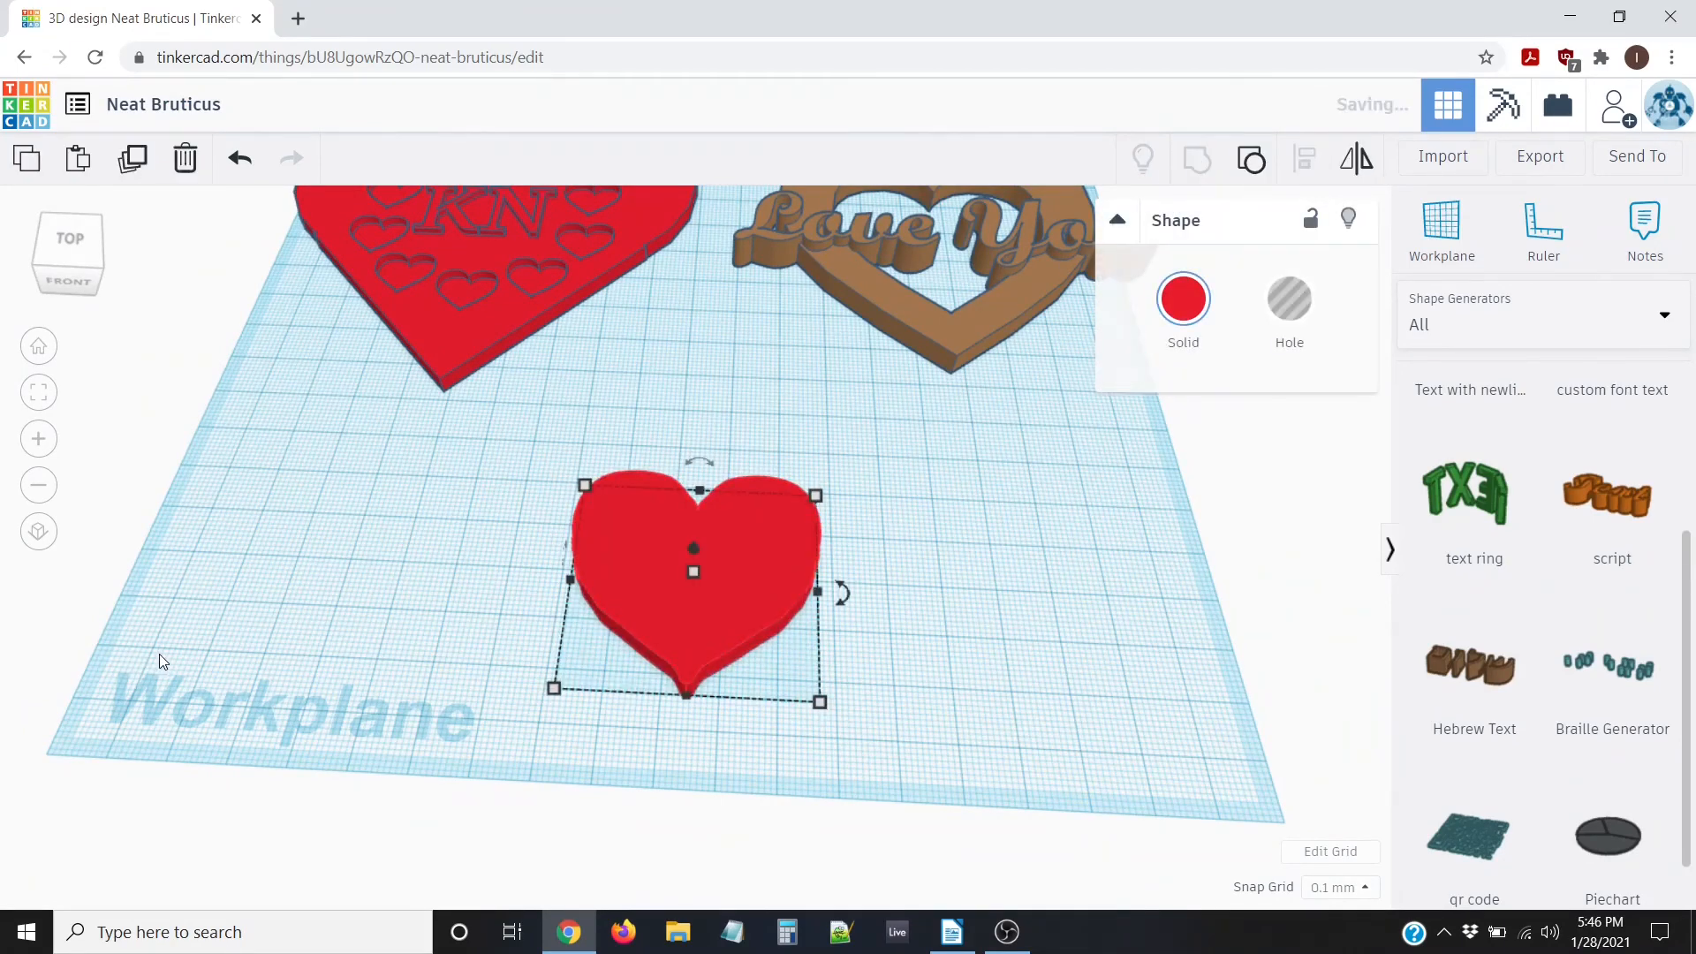
{"action": "right_click_drag", "start_coordinate": [299, 439], "coordinate": [355, 498]}
{"action": "scroll", "coordinate": [898, 542], "scroll_direction": "up", "scroll_amount": 2}
{"action": "right_click_drag", "start_coordinate": [980, 569], "coordinate": [879, 532]}
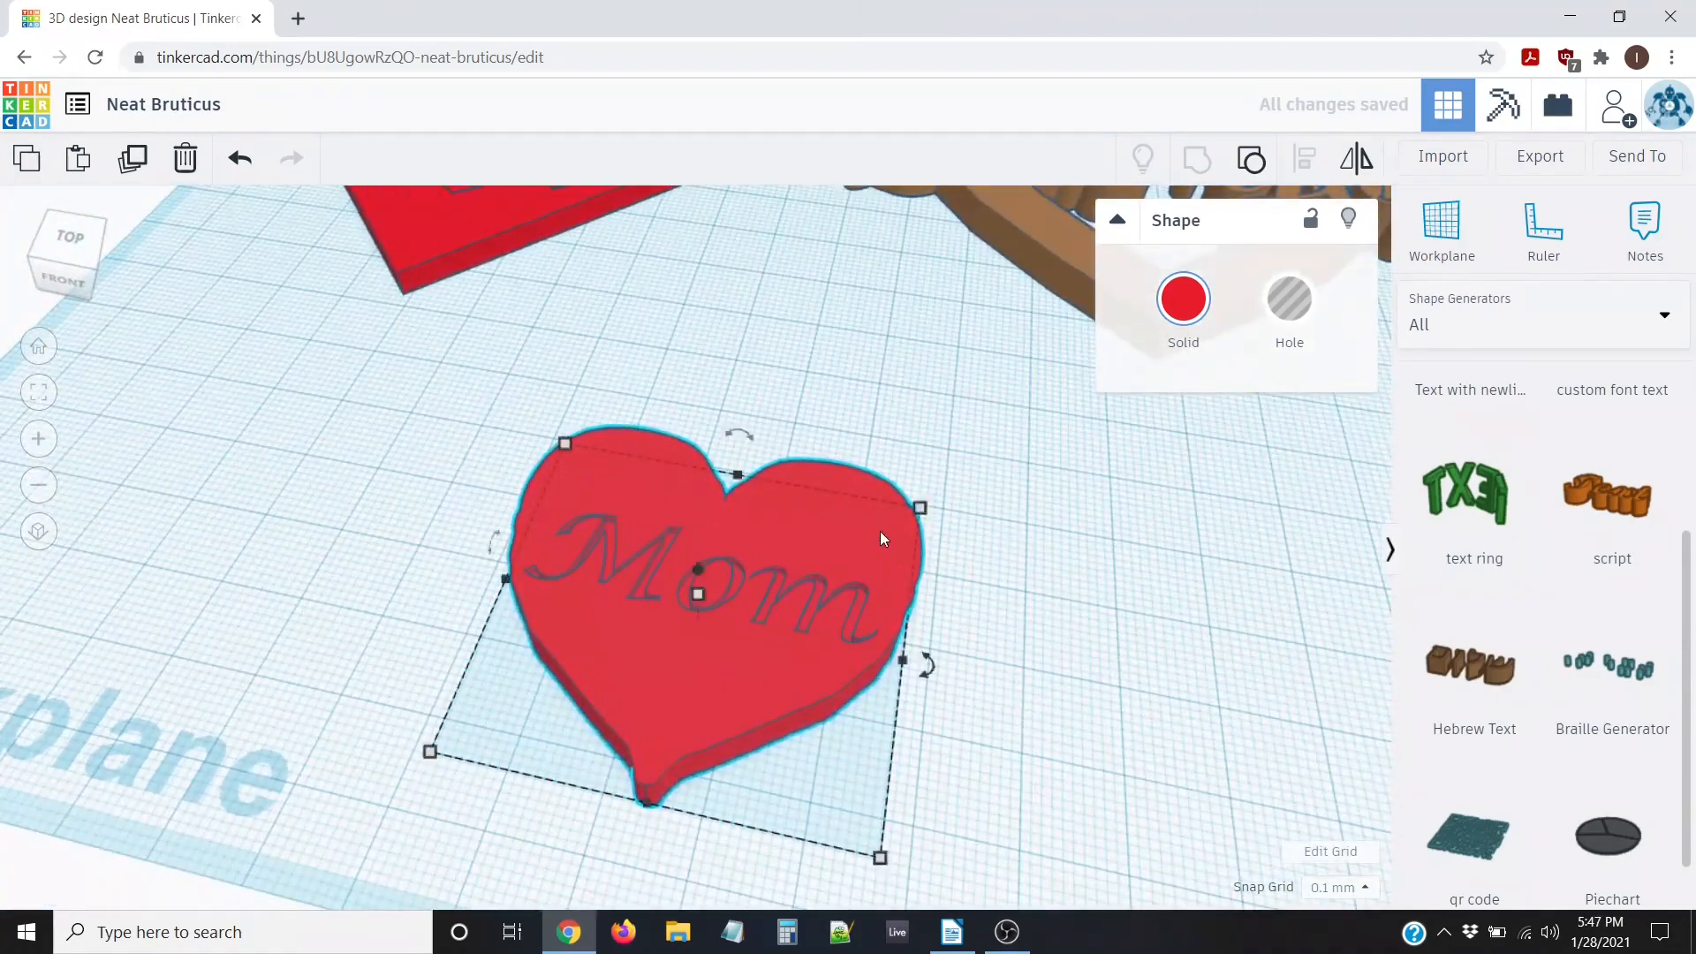
{"action": "left_click", "coordinate": [832, 767]}
{"action": "right_click_drag", "start_coordinate": [1010, 776], "coordinate": [936, 807]}
{"action": "scroll", "coordinate": [841, 691], "scroll_direction": "up", "scroll_amount": 2}
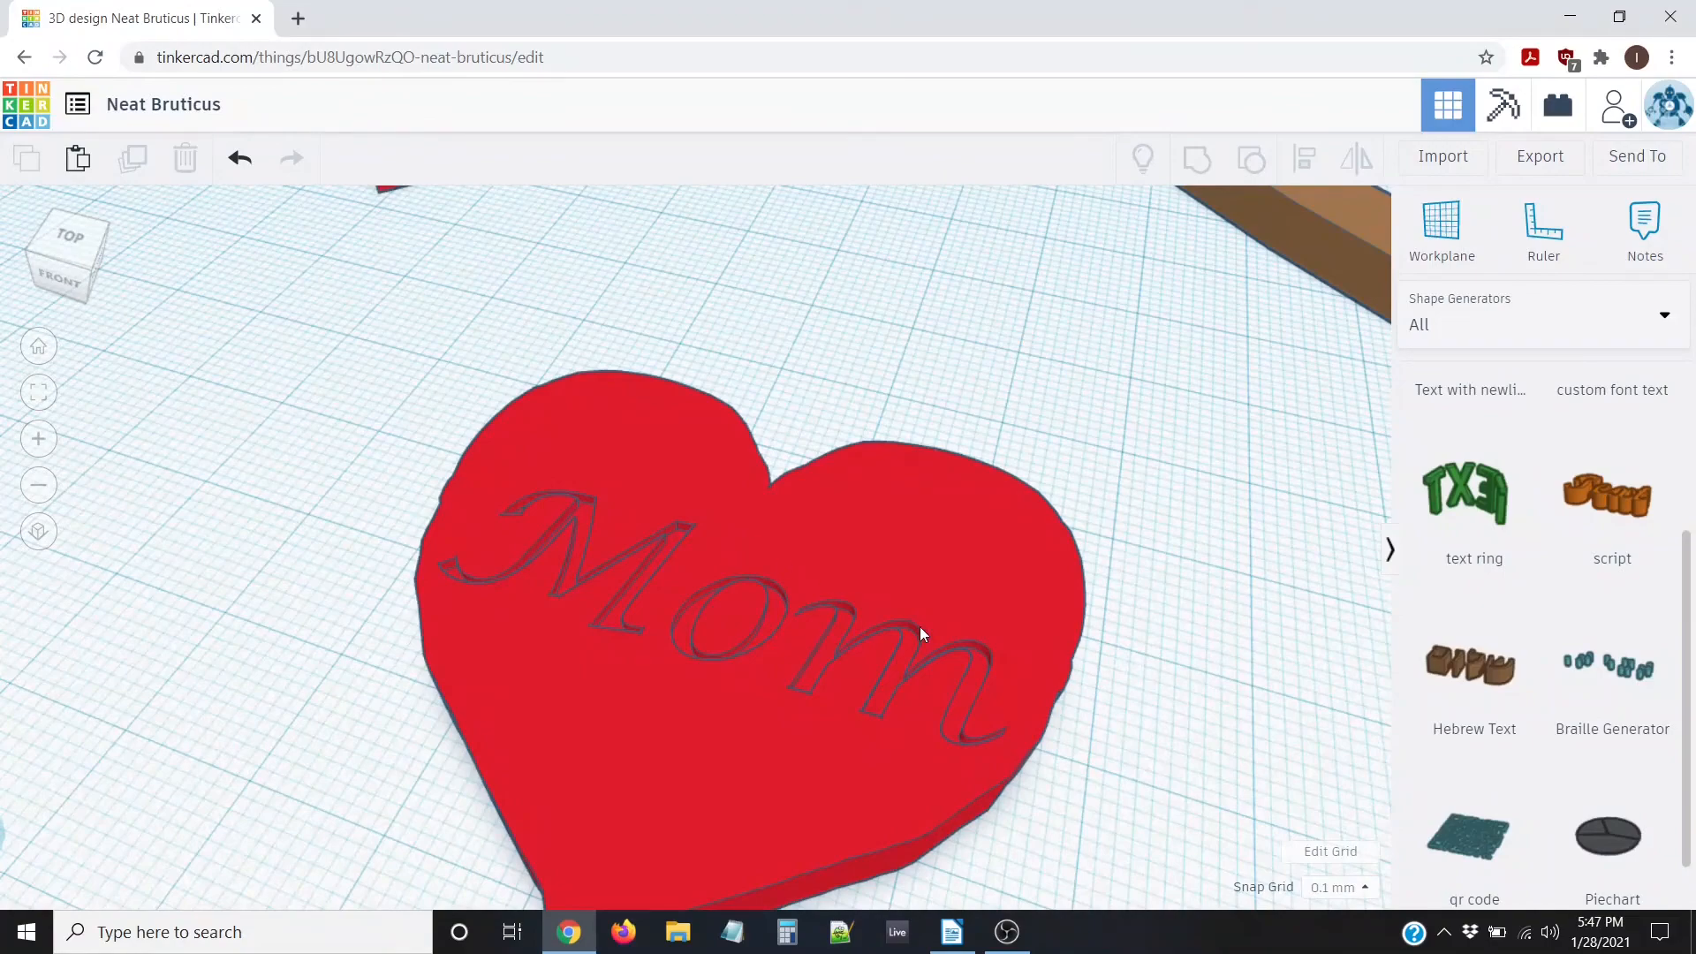
{"action": "scroll", "coordinate": [1116, 585], "scroll_direction": "down", "scroll_amount": 2}
{"action": "right_click_drag", "start_coordinate": [674, 639], "coordinate": [790, 667]}
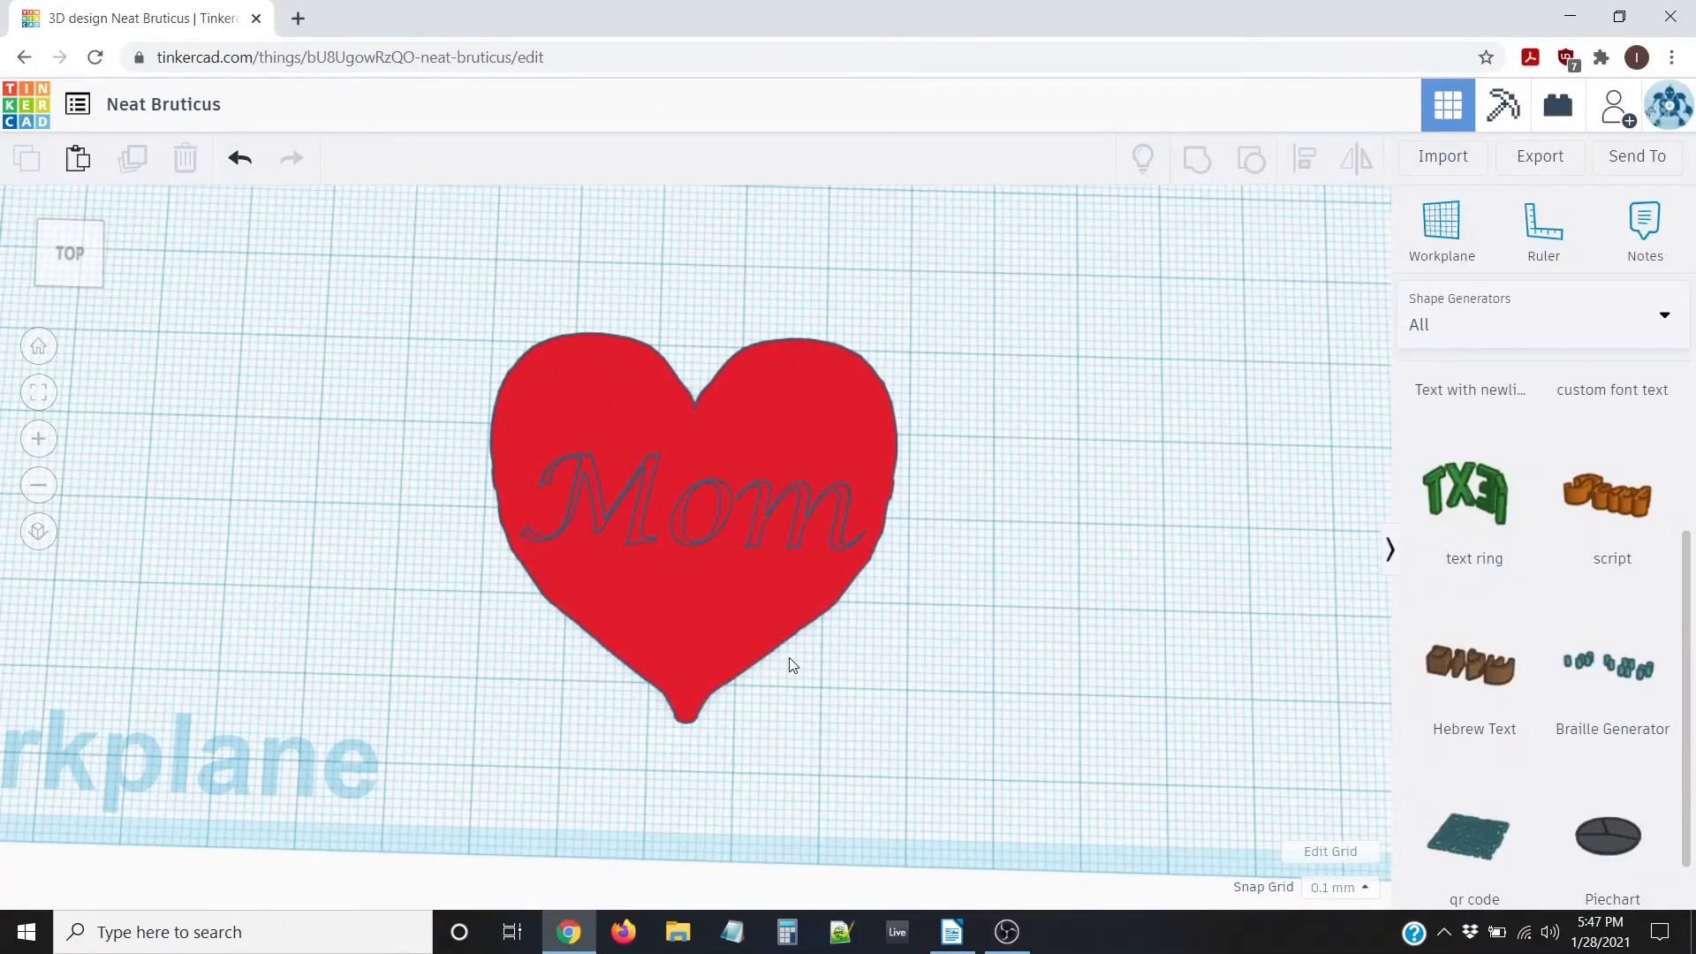
{"action": "scroll", "coordinate": [691, 616], "scroll_direction": "down", "scroll_amount": 2}
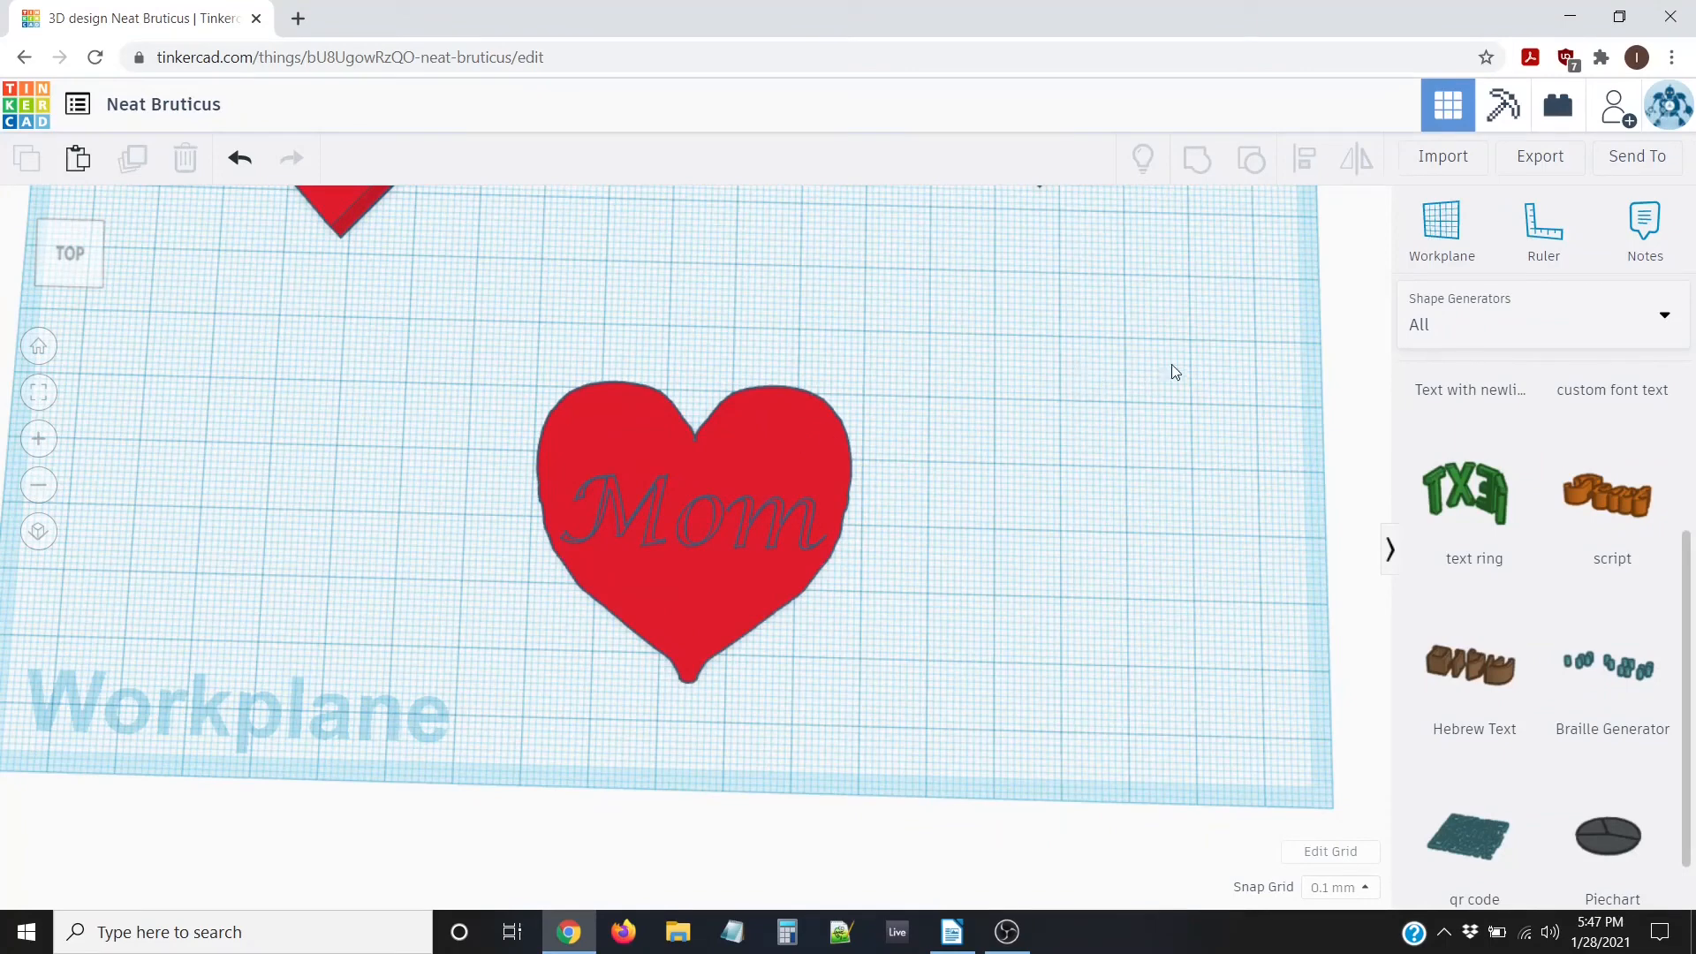
Switch the library to Basic Shapes and place a Ring above the Mom heart
{"action": "left_click", "coordinate": [1439, 332]}
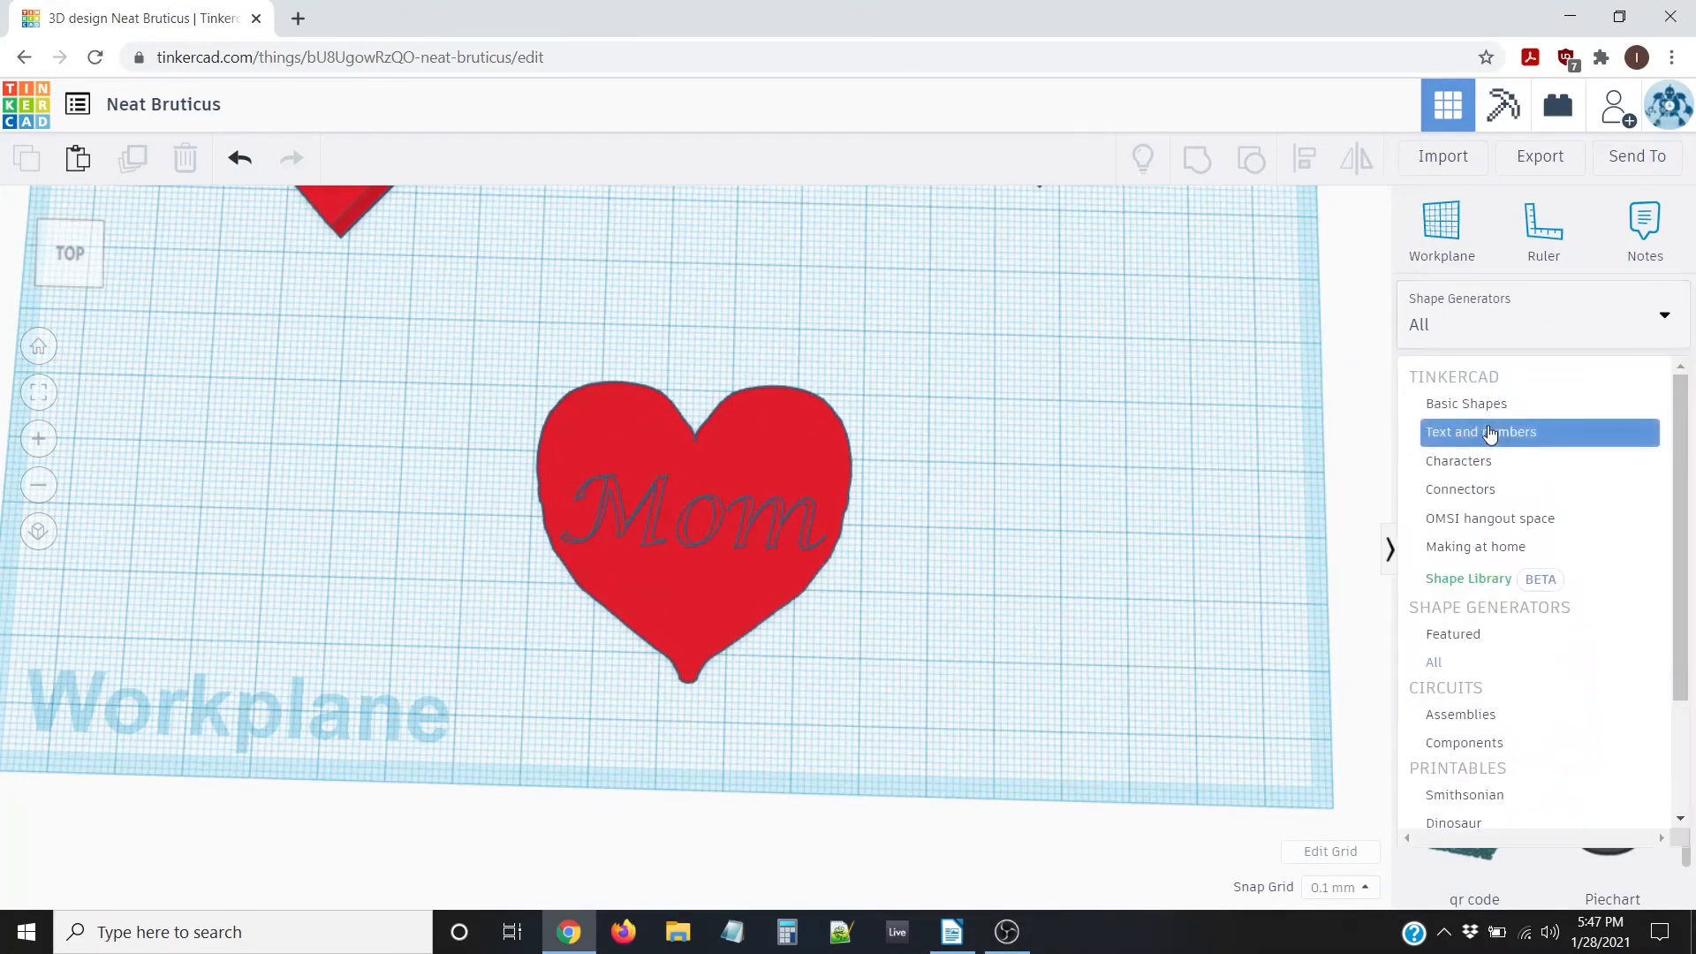
{"action": "left_click", "coordinate": [1458, 406]}
{"action": "scroll", "coordinate": [1647, 559], "scroll_direction": "down", "scroll_amount": 6}
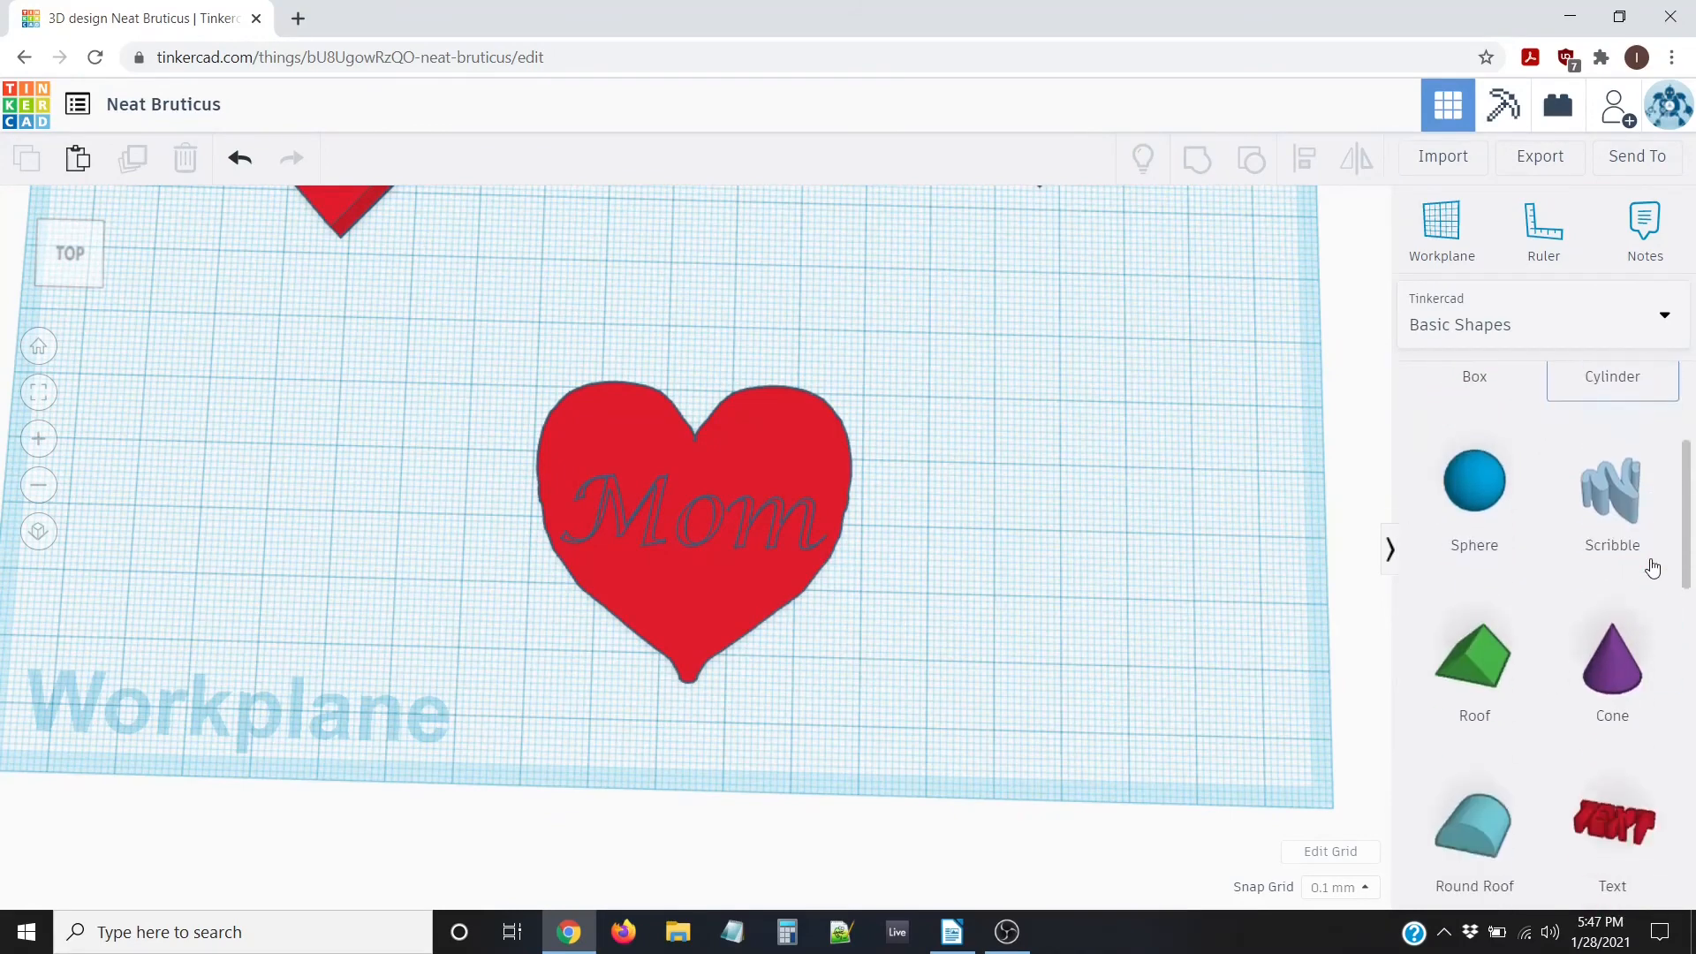
{"action": "scroll", "coordinate": [1641, 586], "scroll_direction": "down", "scroll_amount": 8}
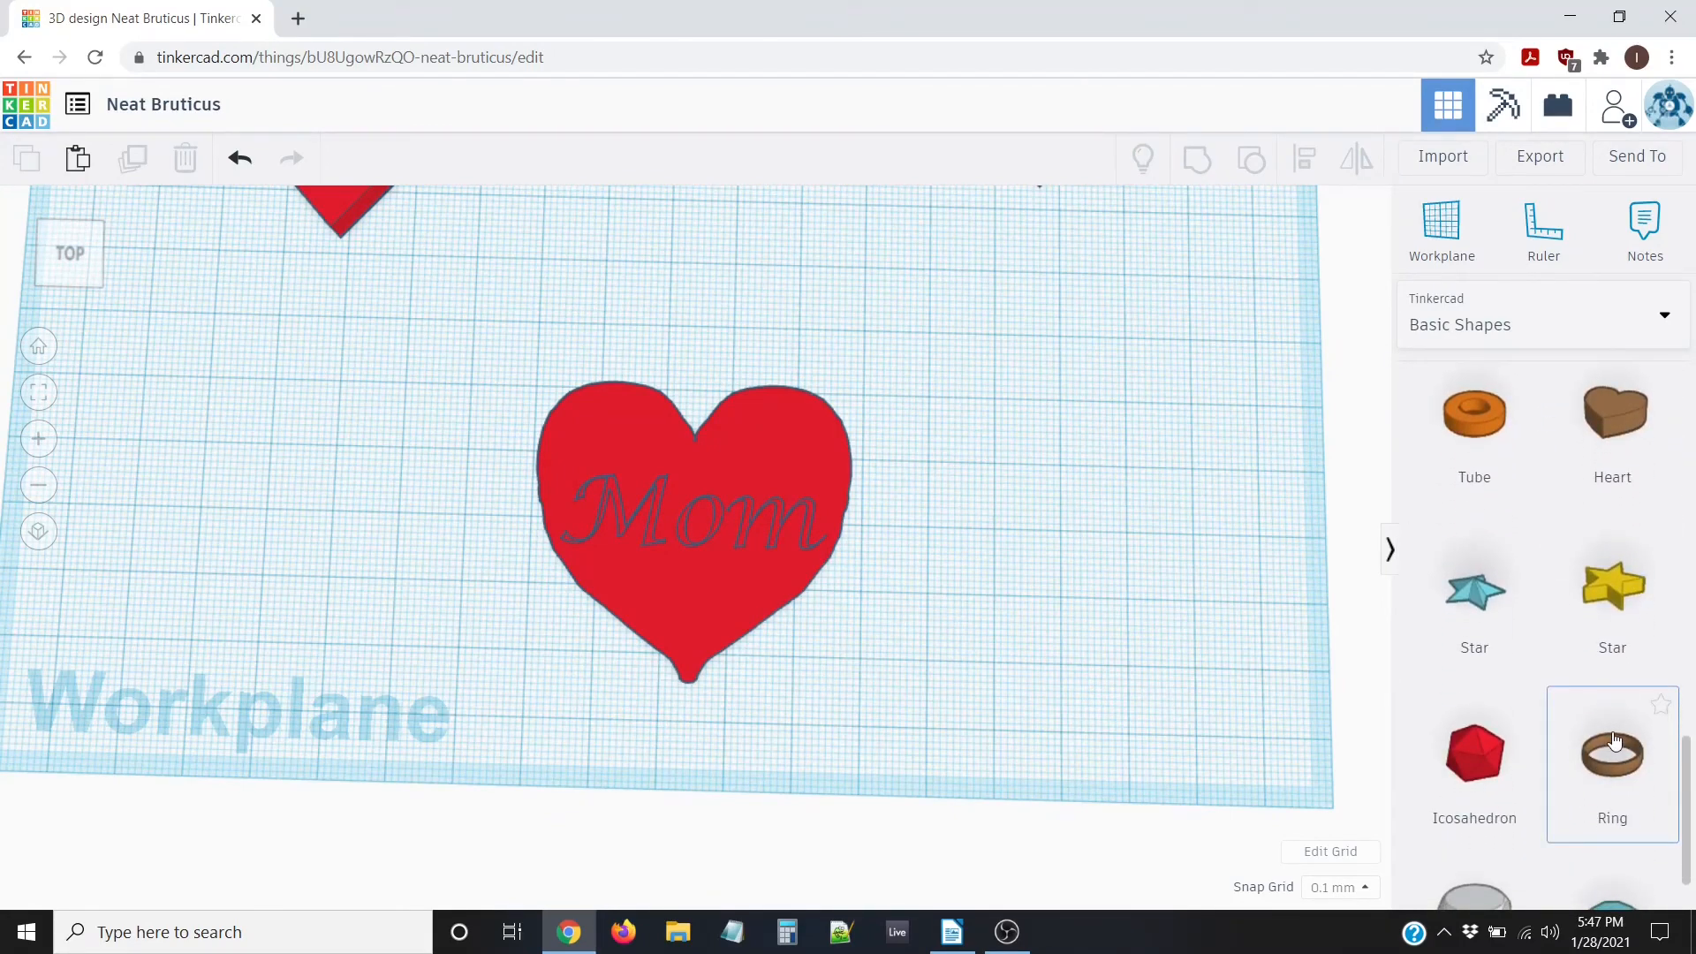
{"action": "left_click_drag", "start_coordinate": [1612, 738], "coordinate": [707, 328]}
Bring the ring into view and undo an accidental change to its cross-section profile
{"action": "scroll", "coordinate": [783, 397], "scroll_direction": "up", "scroll_amount": 2}
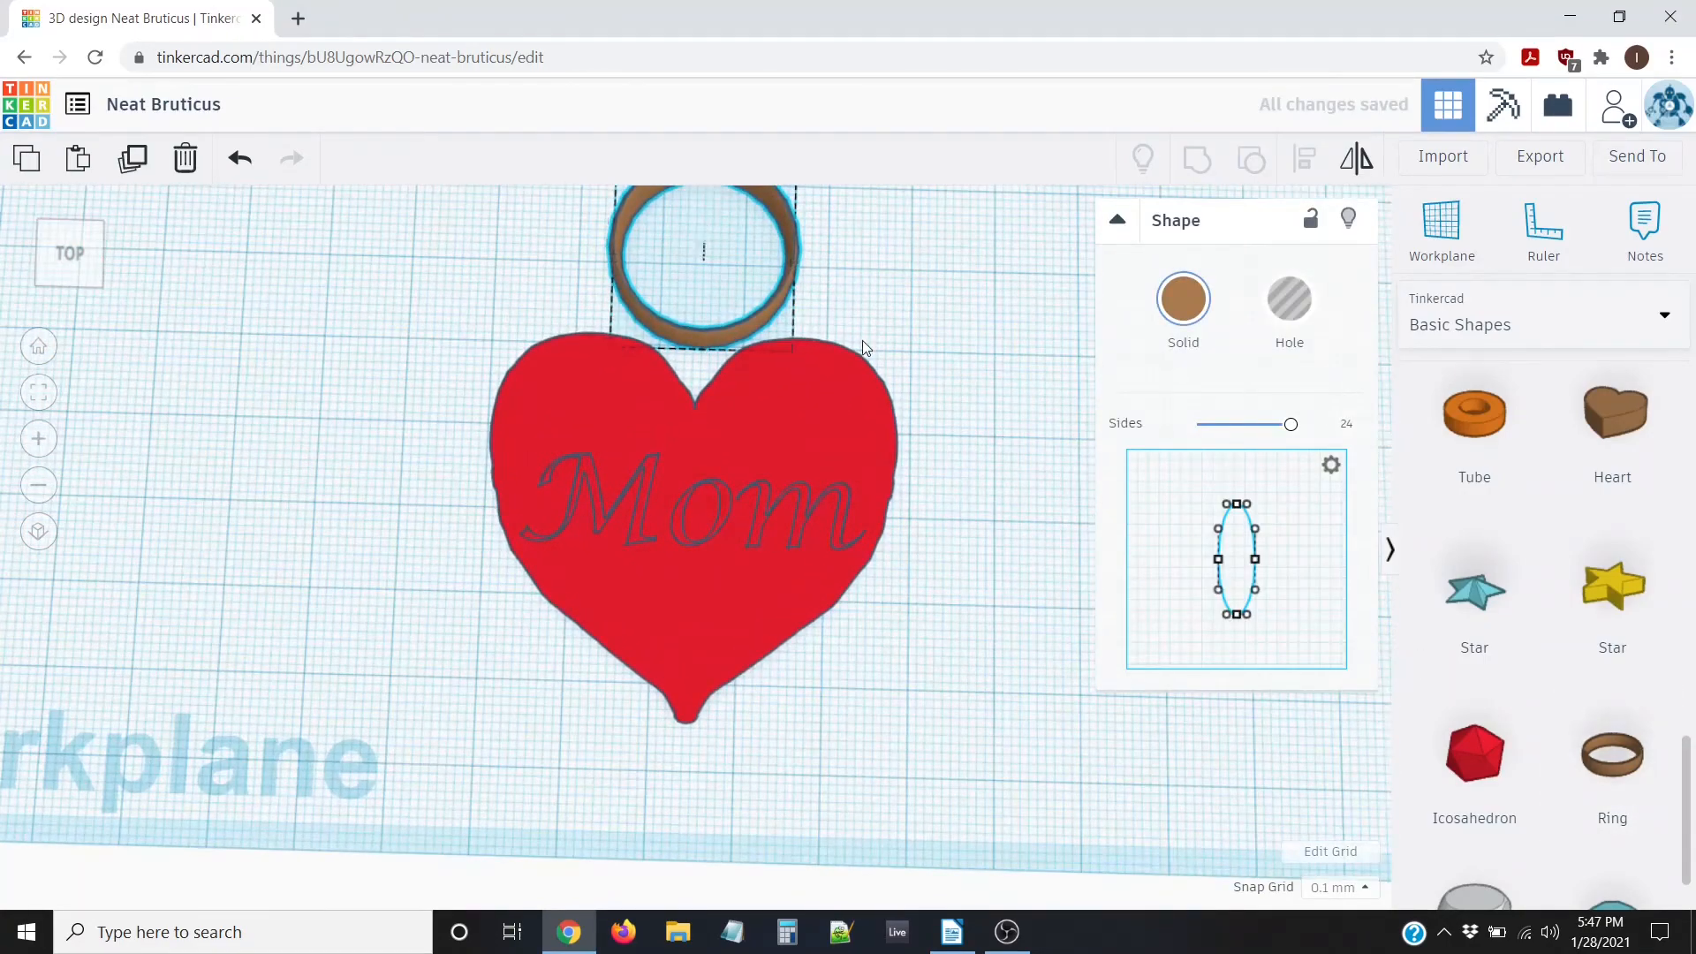
{"action": "middle_click_drag", "start_coordinate": [862, 341], "coordinate": [832, 639]}
{"action": "right_click_drag", "start_coordinate": [910, 611], "coordinate": [858, 540]}
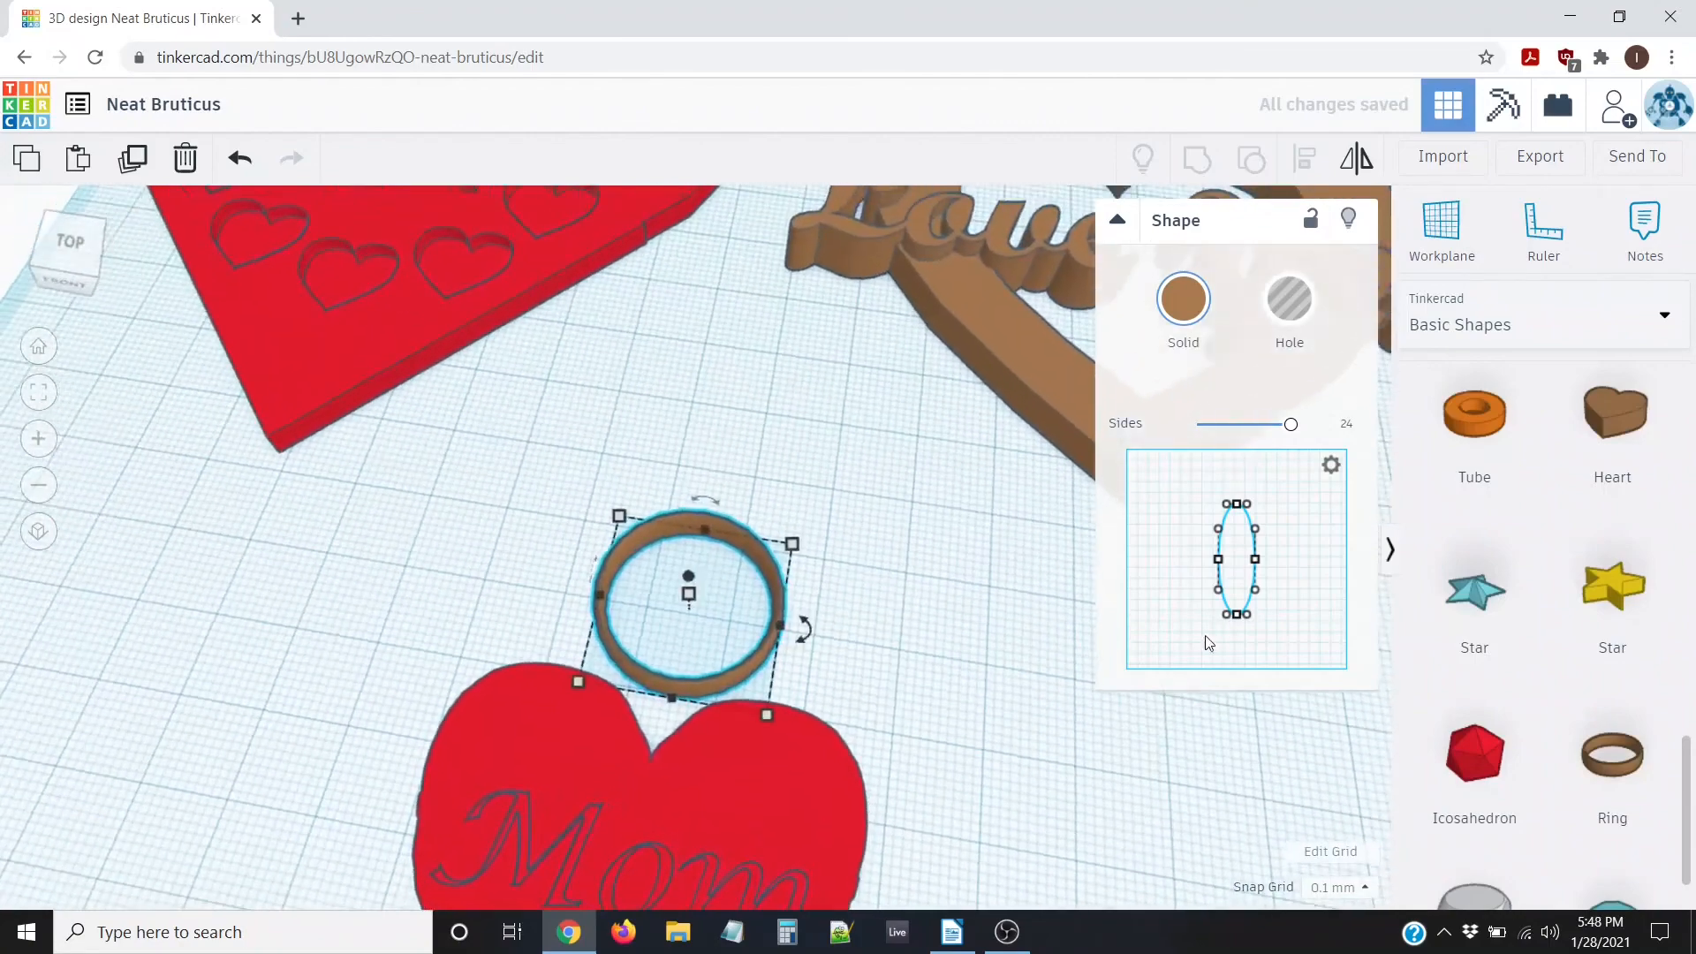
{"action": "left_click_drag", "start_coordinate": [1249, 616], "coordinate": [1274, 548]}
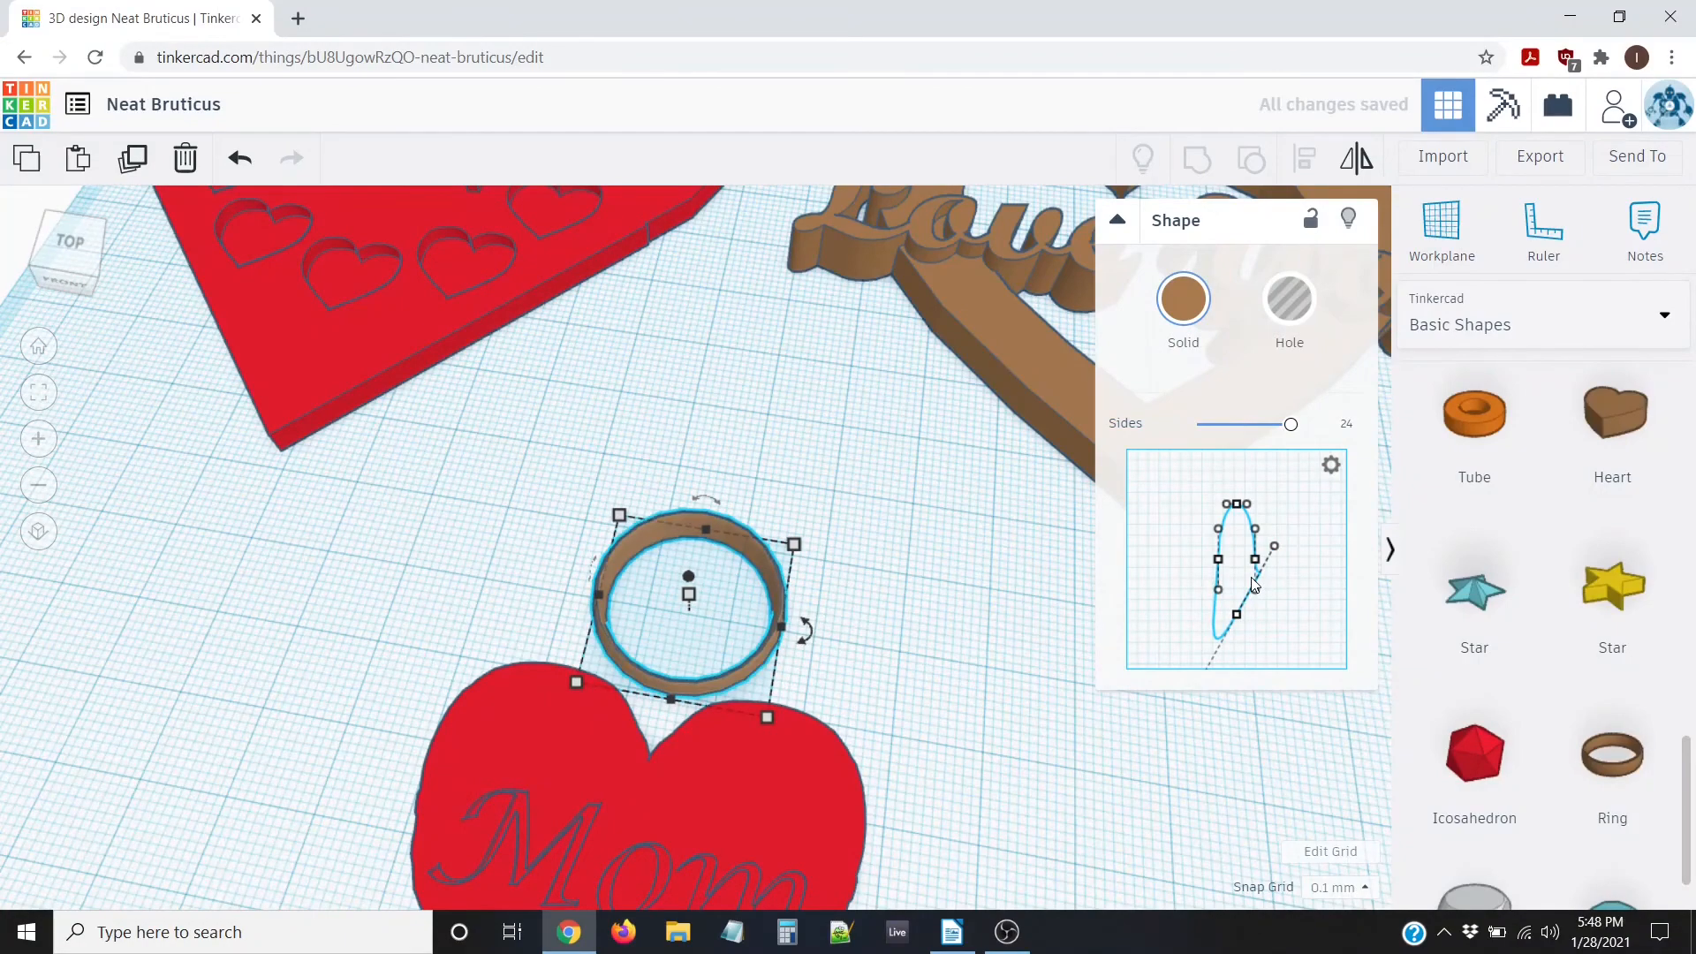
{"action": "key", "text": "ctrl+z"}
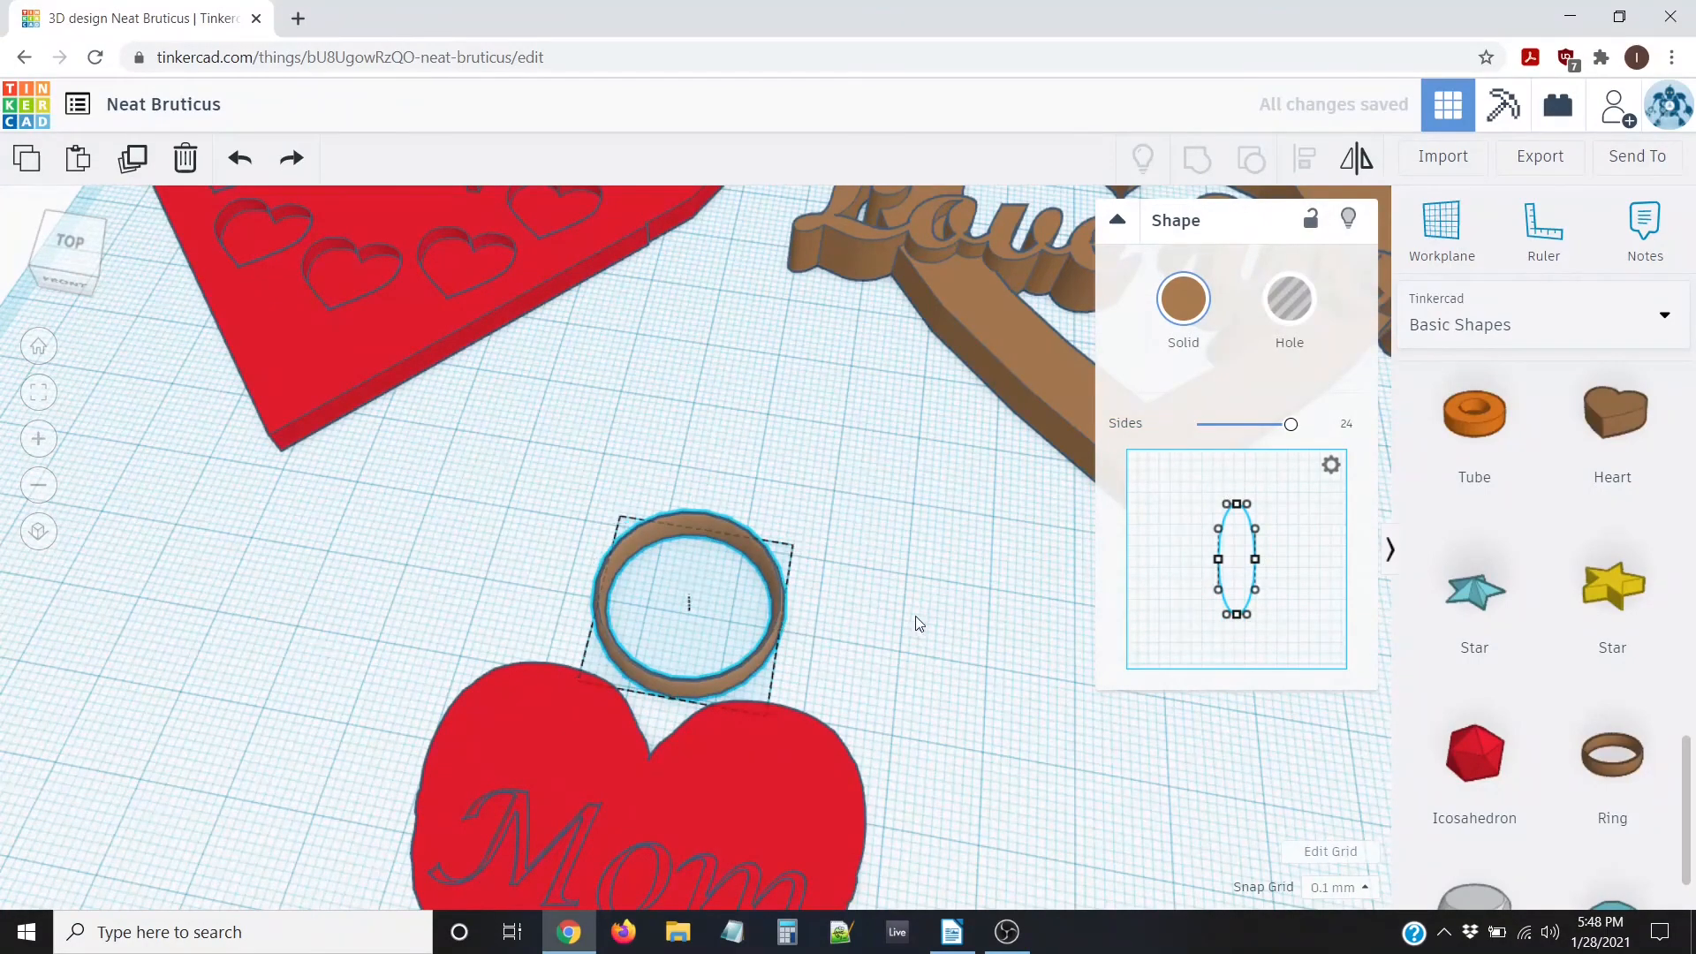
{"action": "right_click_drag", "start_coordinate": [915, 617], "coordinate": [790, 511]}
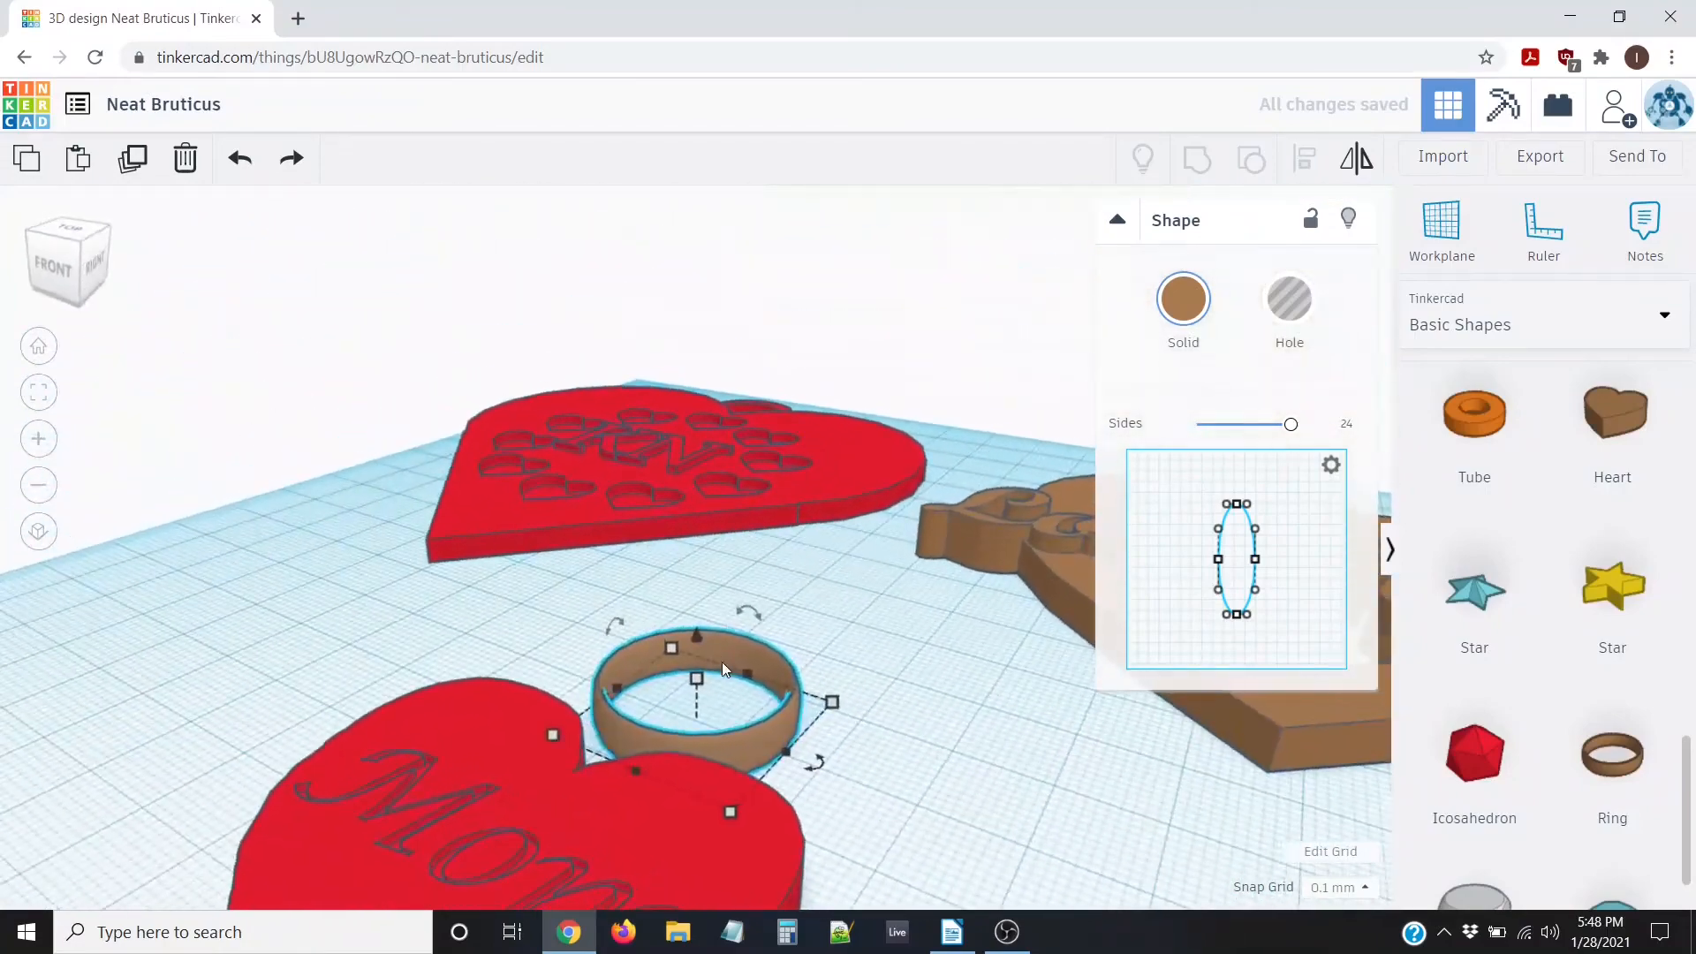
{"action": "right_click_drag", "start_coordinate": [853, 732], "coordinate": [779, 717]}
Select the ring and nudge it down toward the heart's top notch
{"action": "left_click", "coordinate": [496, 772]}
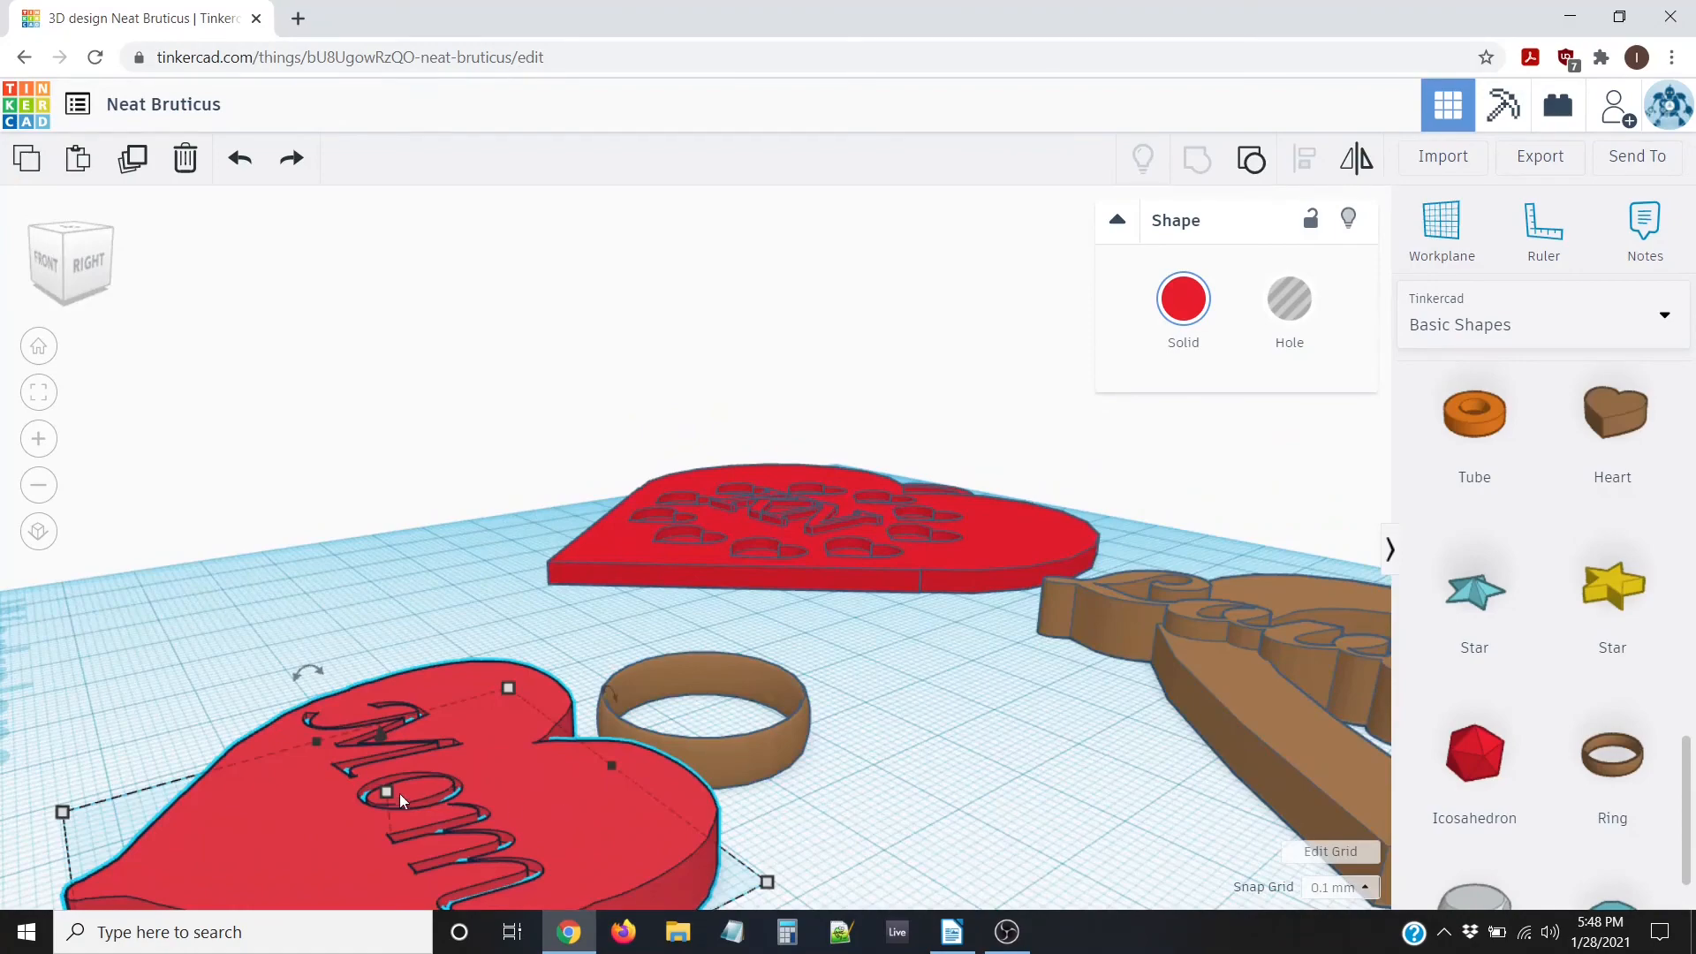
{"action": "mouse_move", "coordinate": [401, 792]}
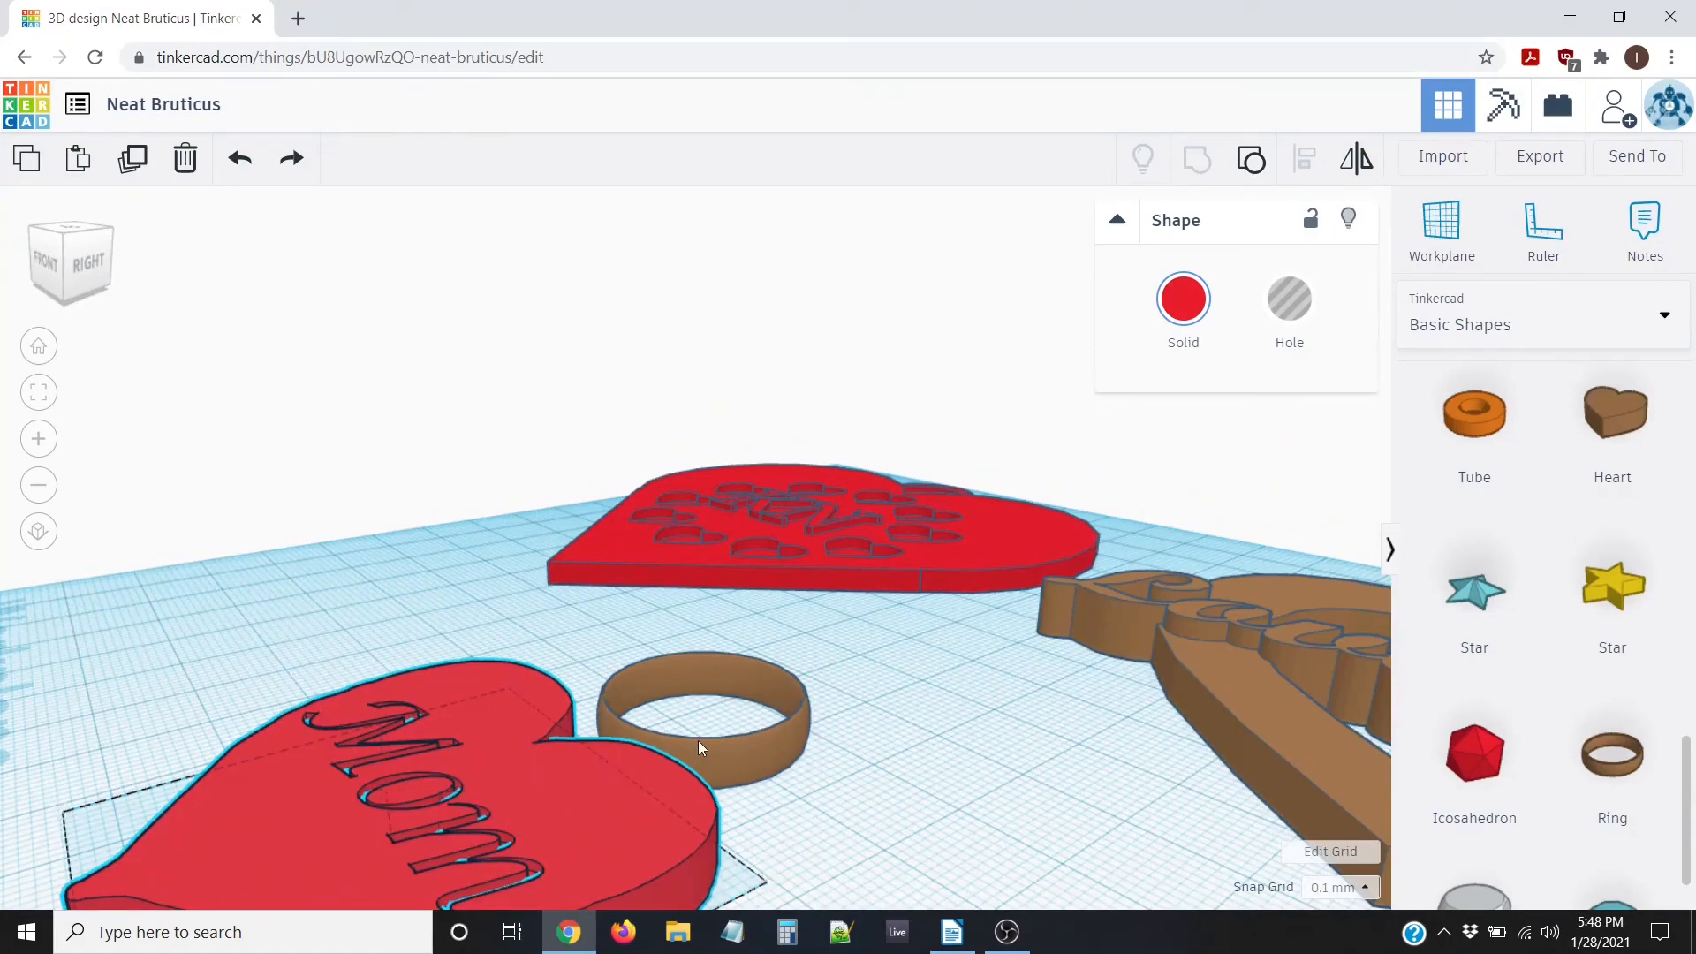
{"action": "left_click", "coordinate": [698, 740]}
{"action": "right_click_drag", "start_coordinate": [521, 609], "coordinate": [701, 643]}
{"action": "right_click_drag", "start_coordinate": [830, 758], "coordinate": [829, 764]}
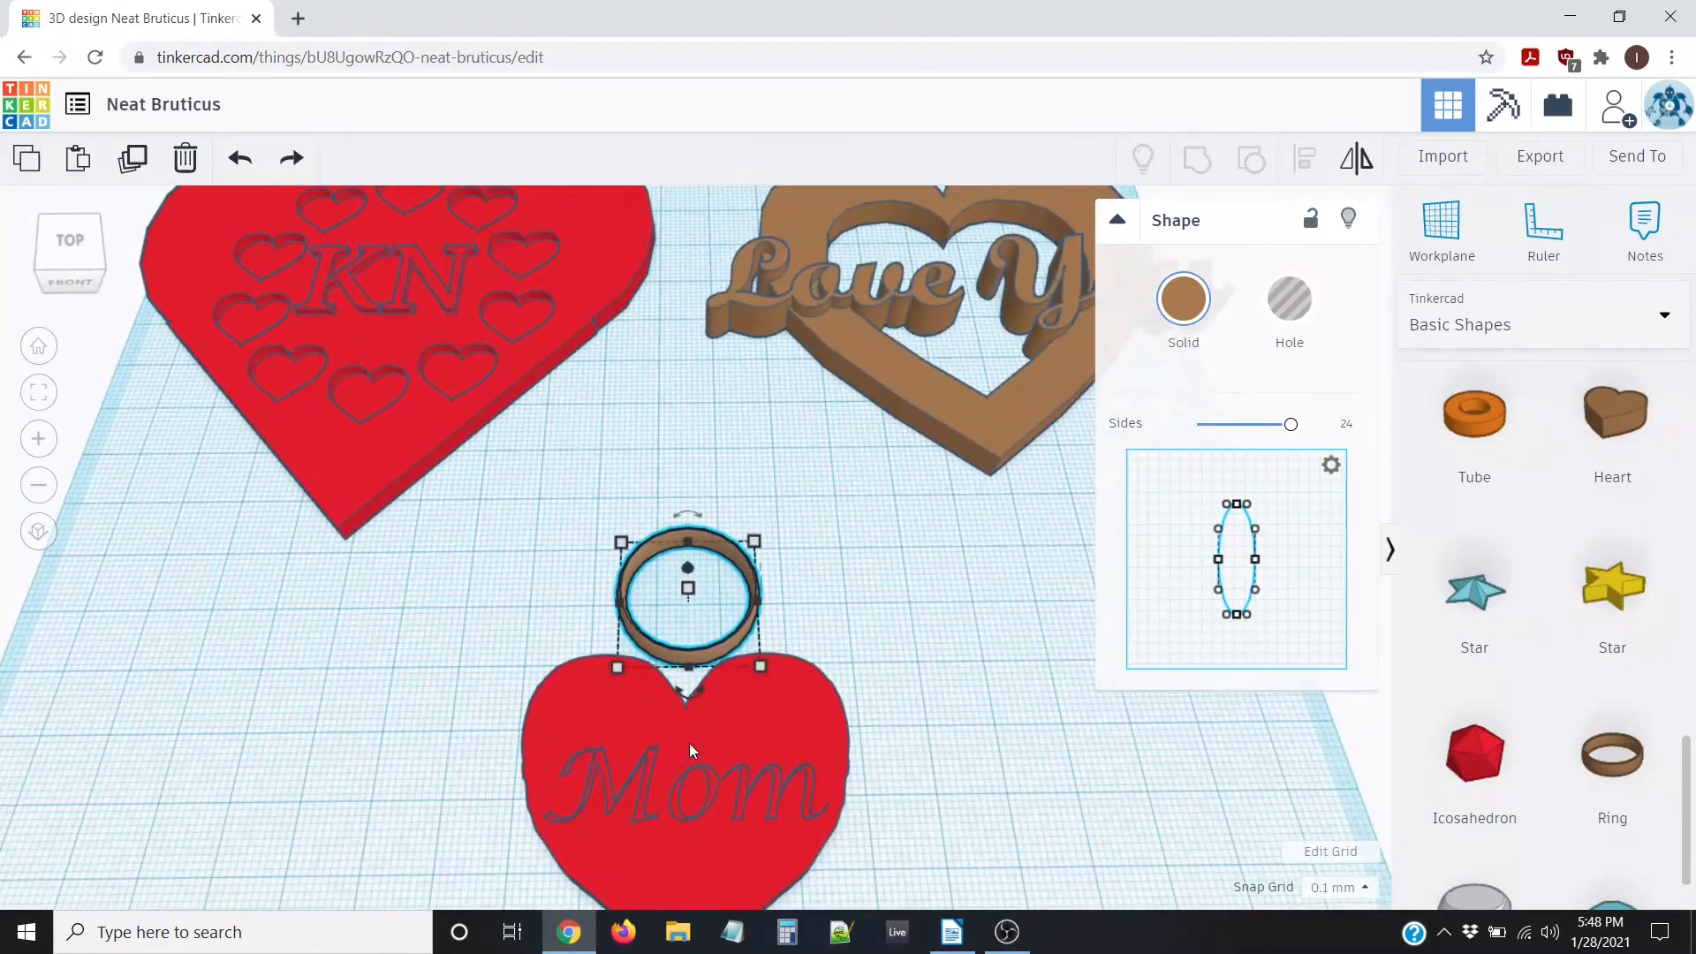
{"action": "scroll", "coordinate": [710, 739], "scroll_direction": "down", "scroll_amount": 2}
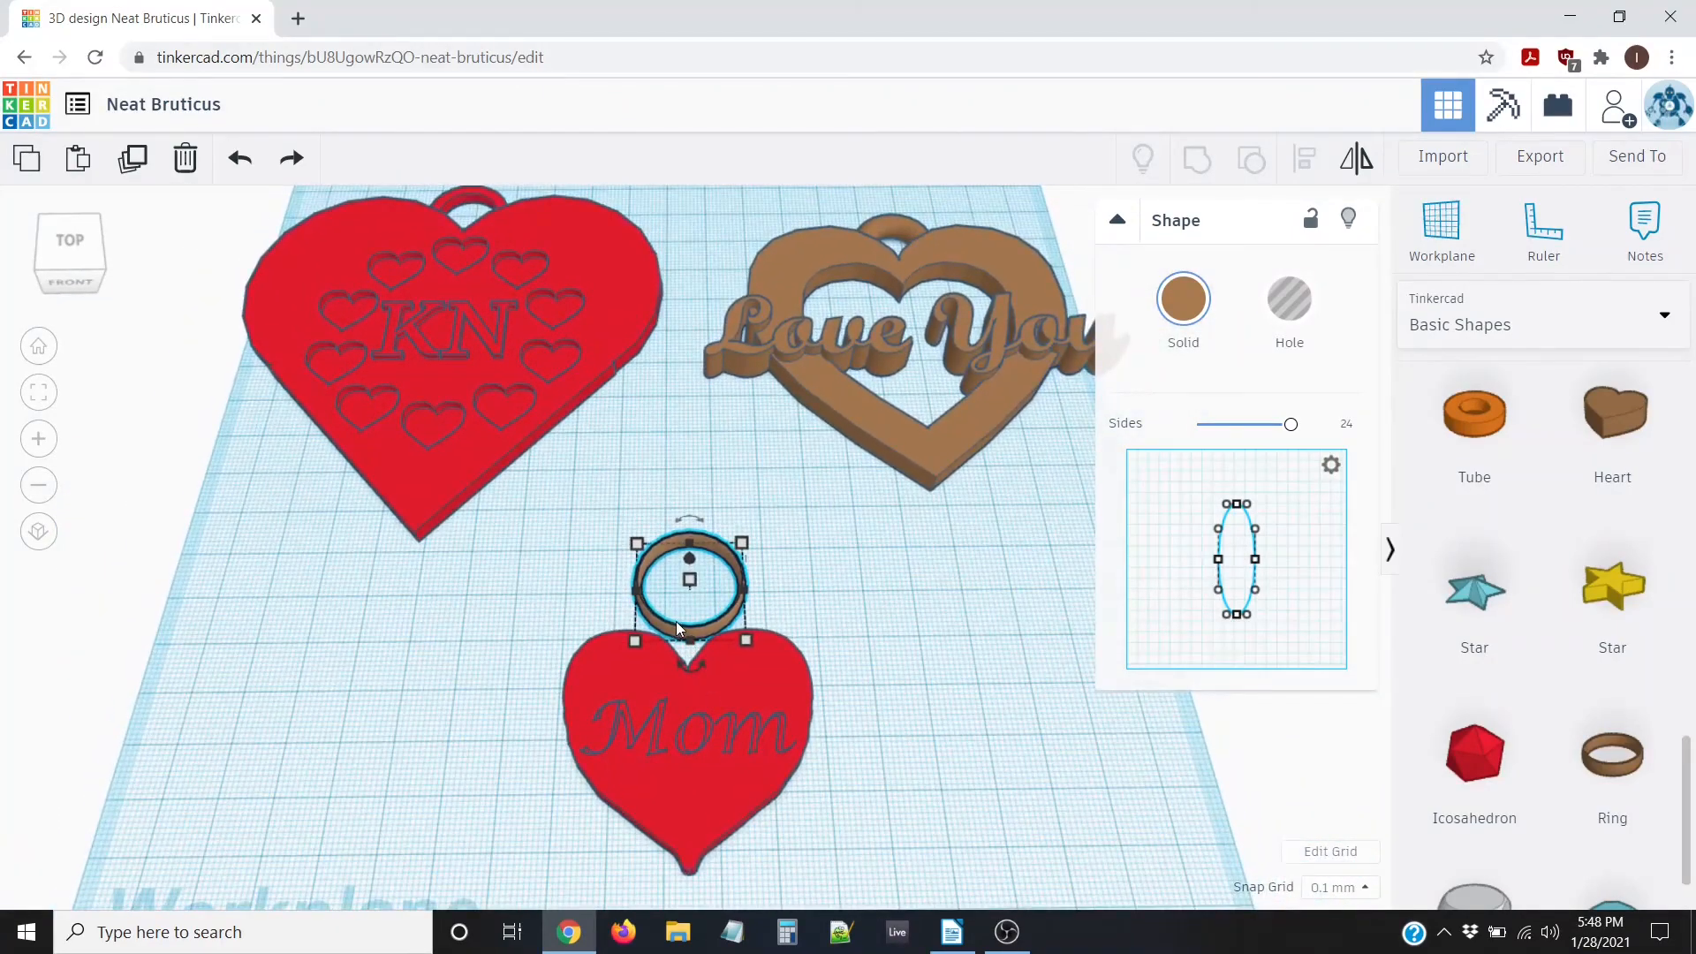
{"action": "key", "text": "Down"}
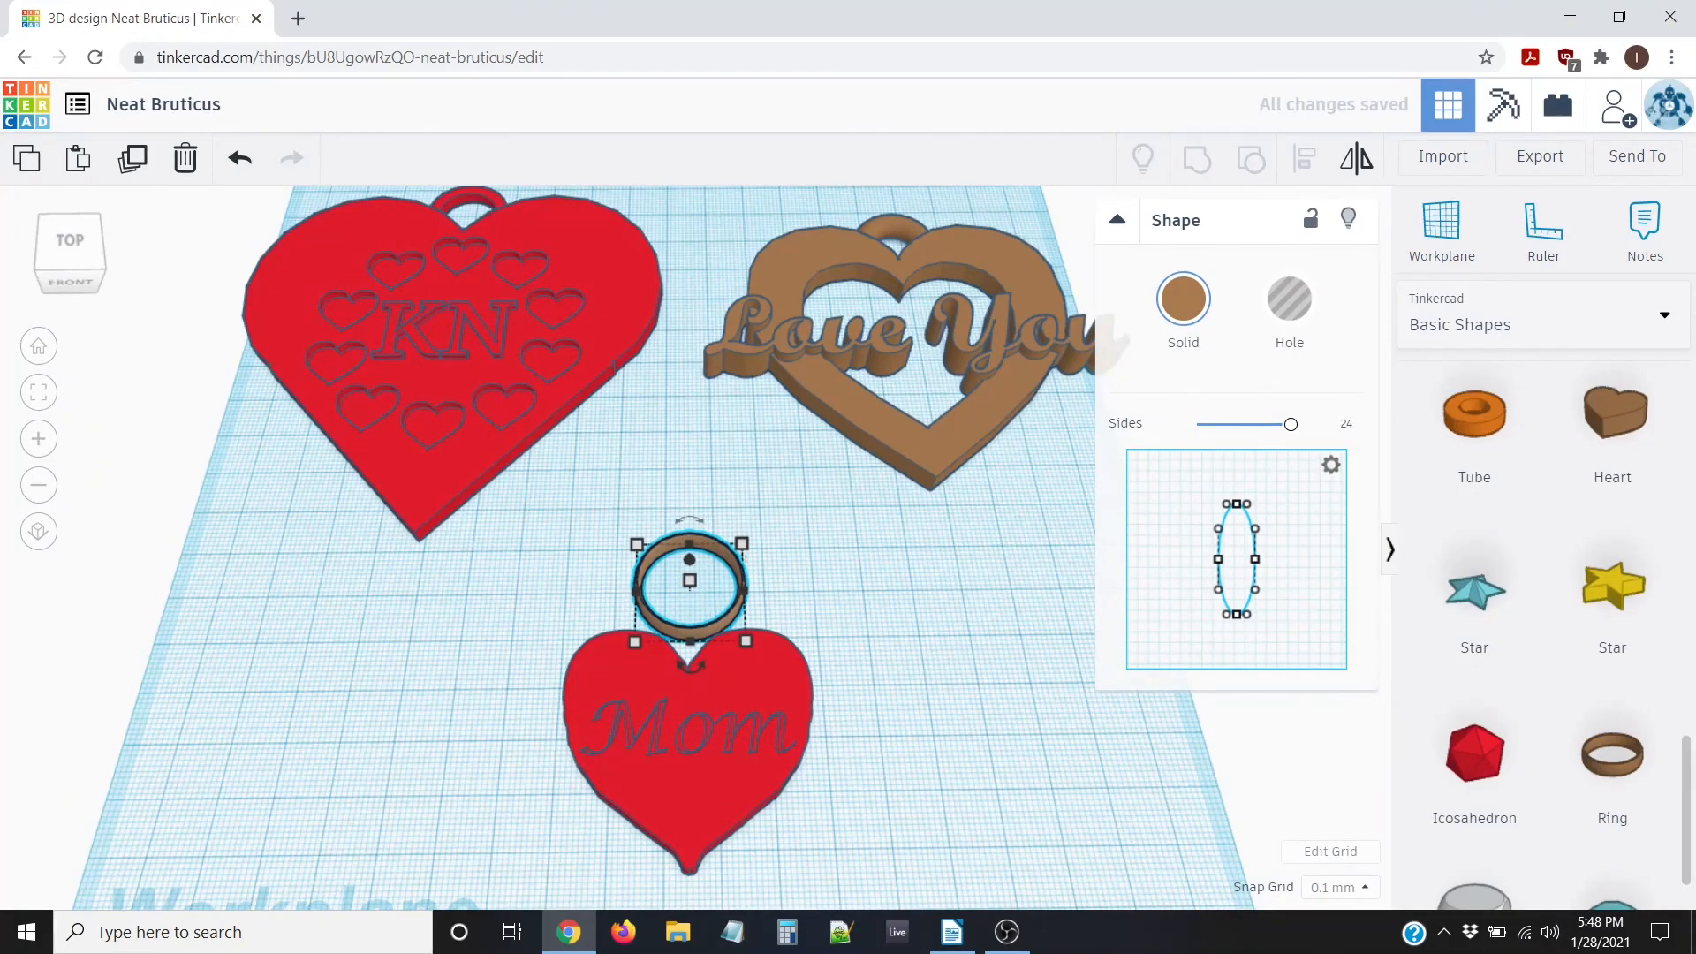
Set the snap grid to 0.5 mm and nudge the ring three steps down onto the heart
{"action": "left_click", "coordinate": [1361, 889]}
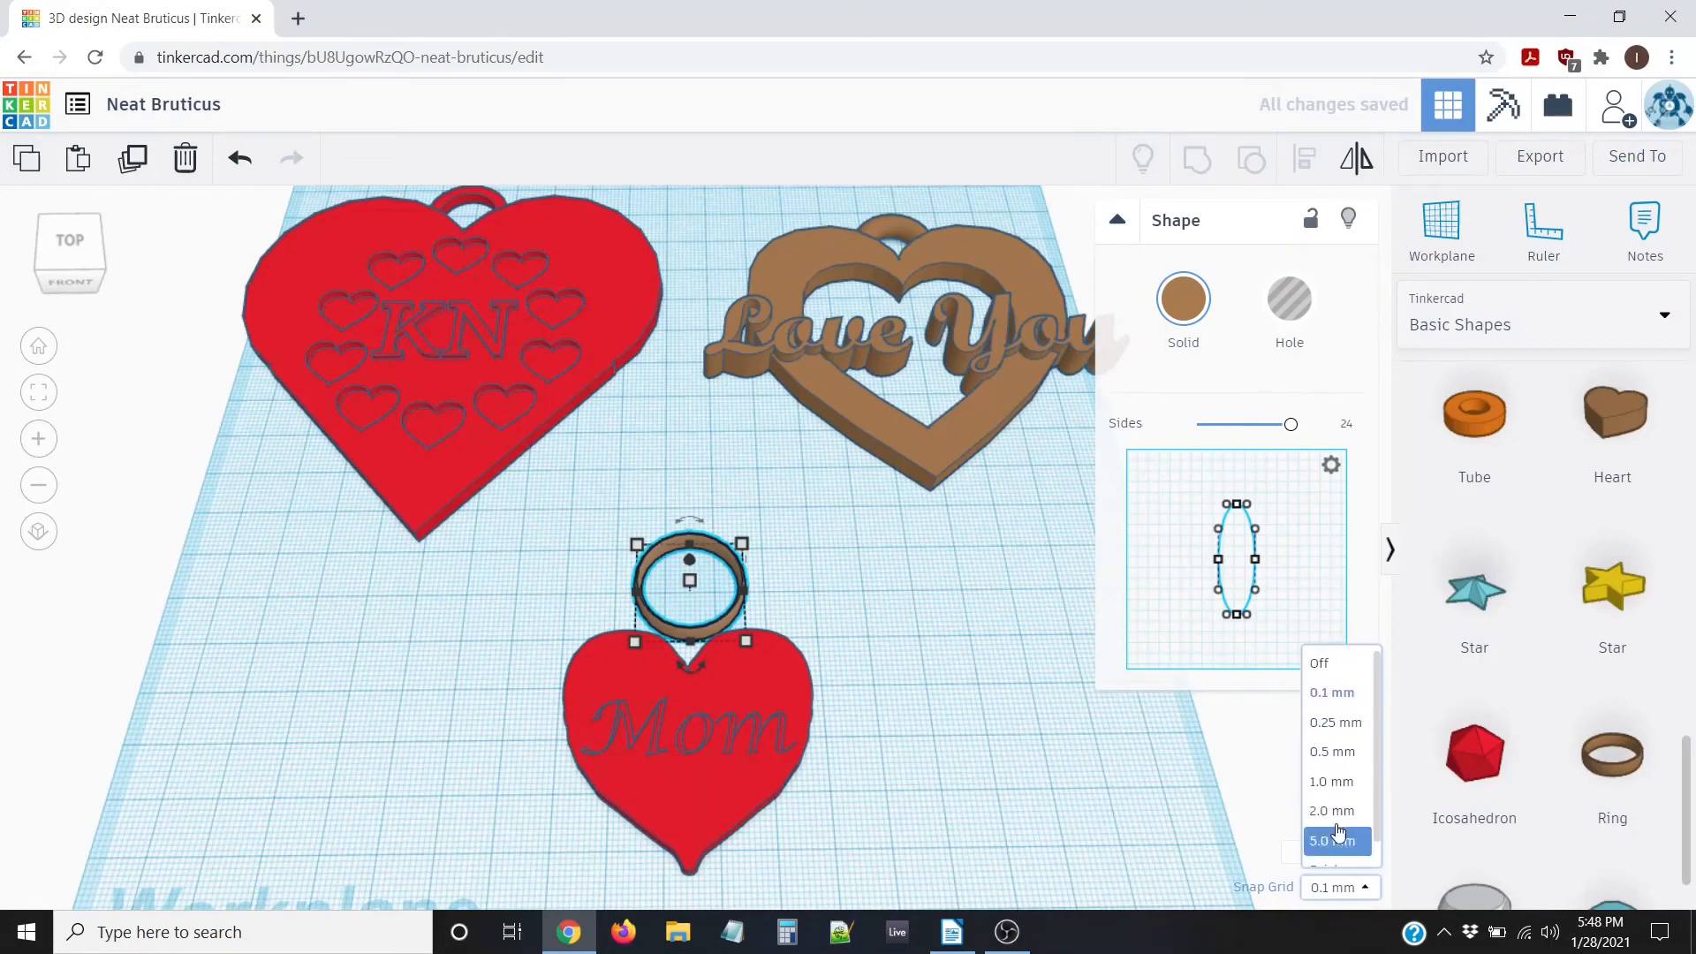
{"action": "left_click", "coordinate": [1340, 752]}
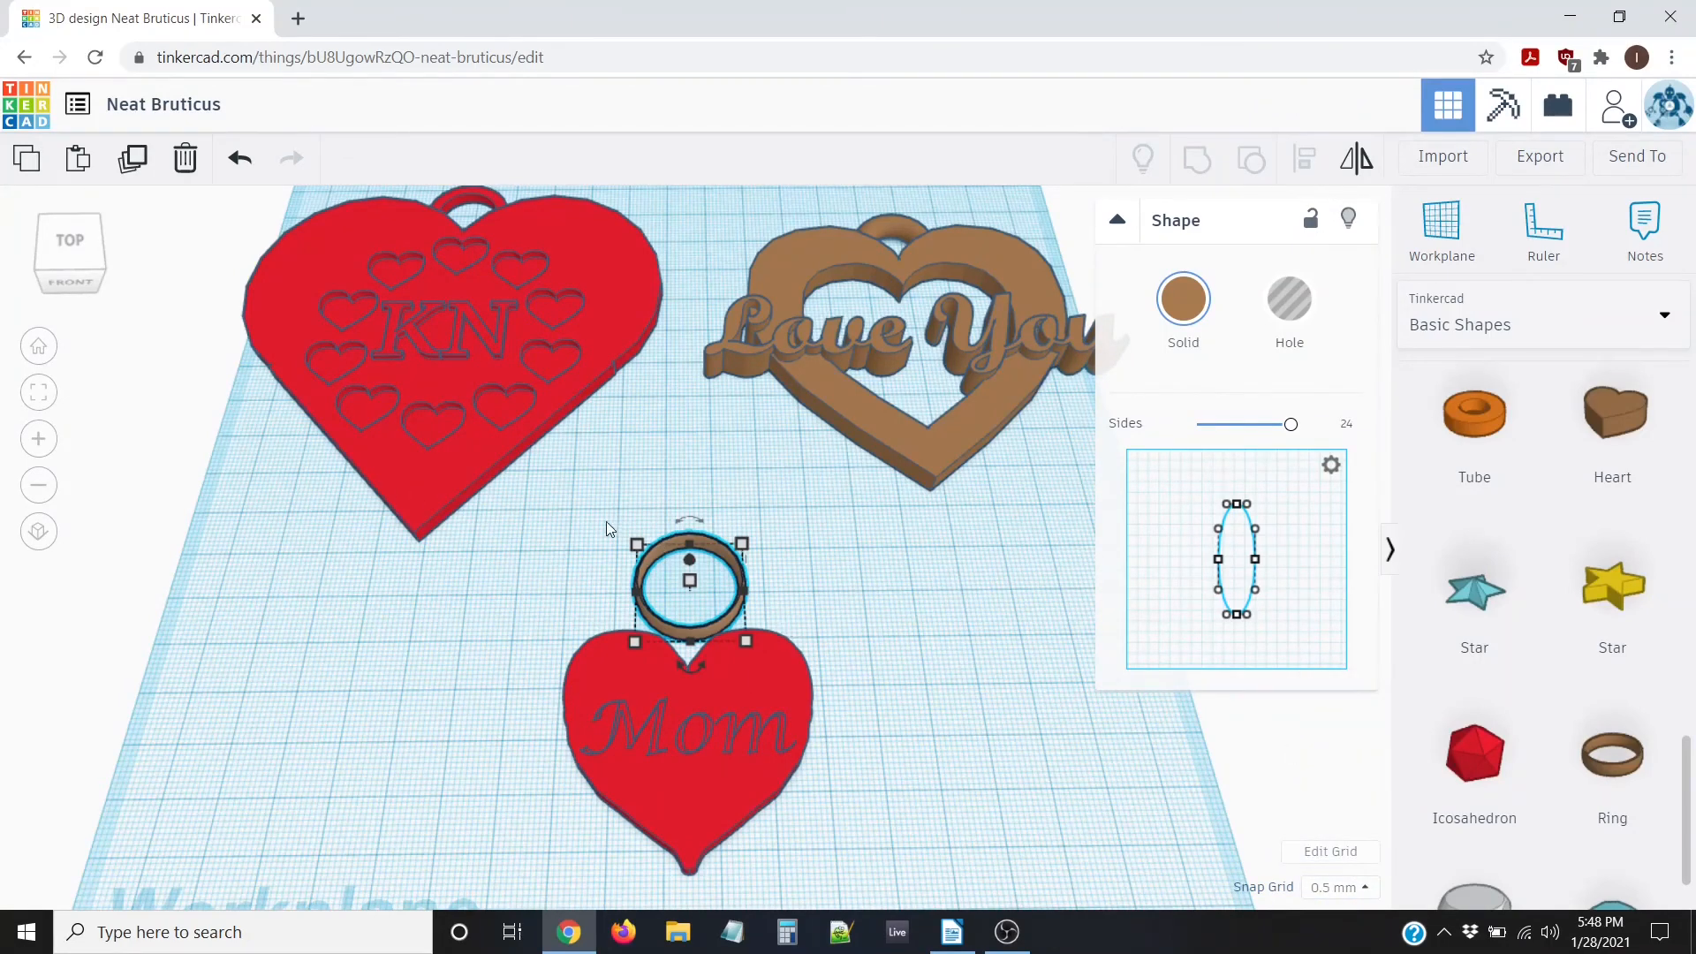
{"action": "key", "text": "Down"}
{"action": "key", "text": "Down"}
{"action": "key", "text": "Down"}
{"action": "key", "text": "Down"}
{"action": "key", "text": "Down"}
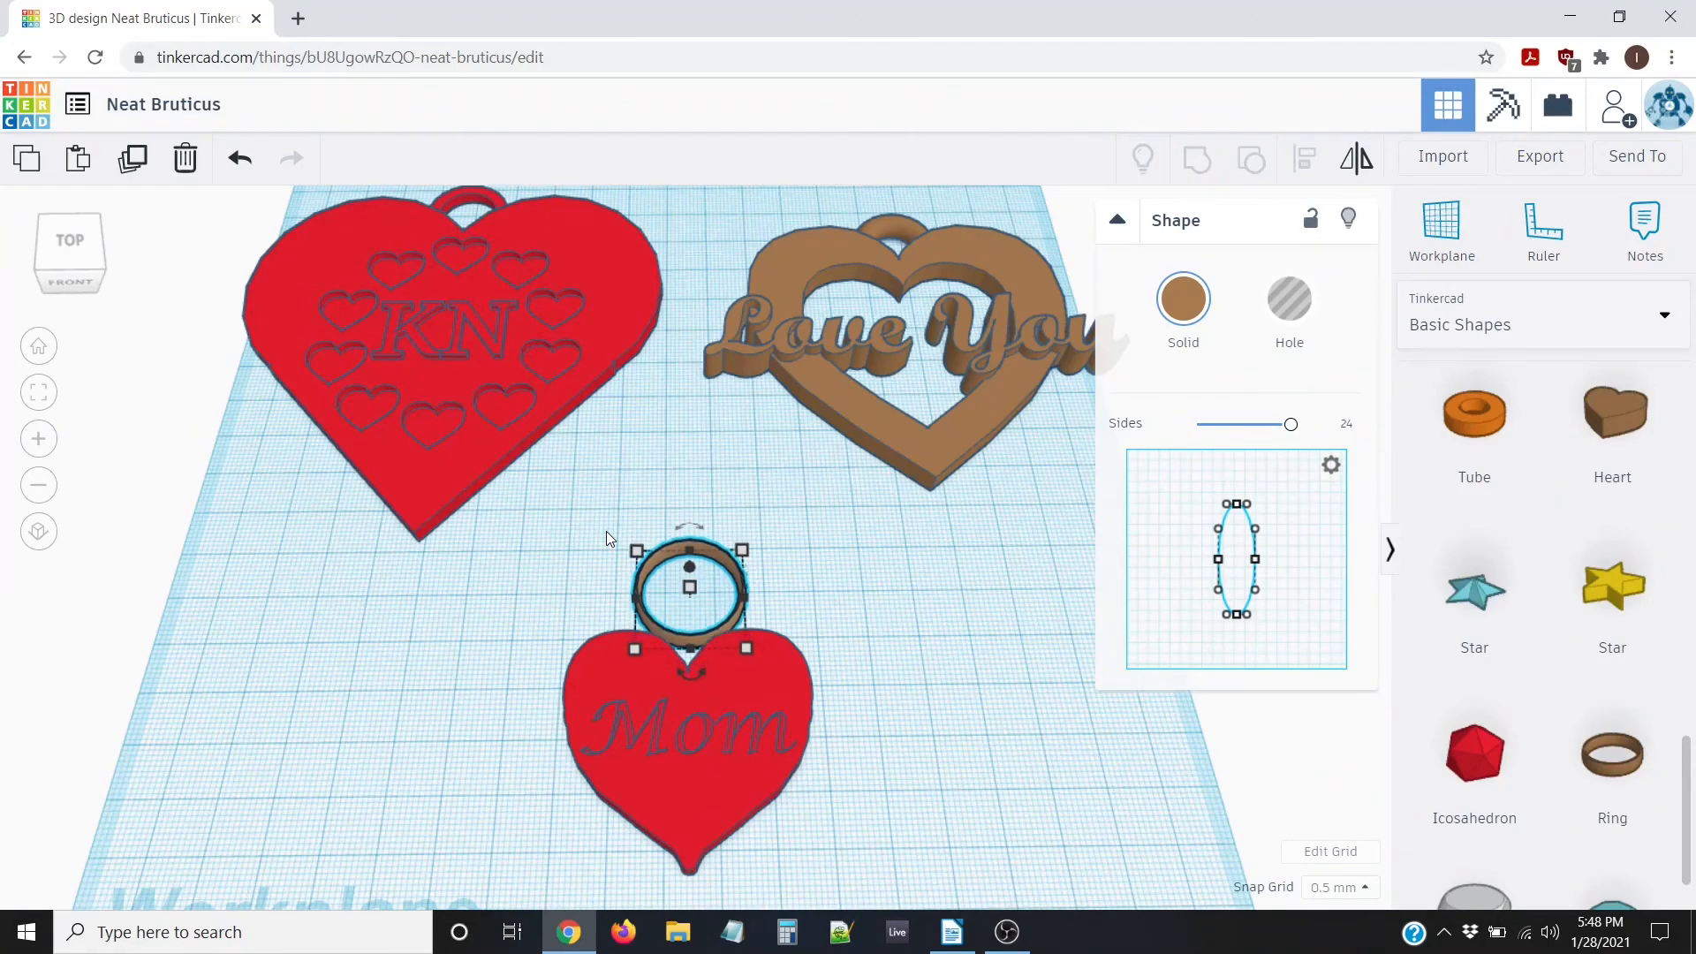
{"action": "key", "text": "Down"}
{"action": "key", "text": "Down"}
{"action": "key", "text": "Down"}
{"action": "key", "text": "Down"}
{"action": "key", "text": "Down"}
{"action": "key", "text": "Down"}
{"action": "key", "text": "Down"}
{"action": "key", "text": "Down"}
{"action": "key", "text": "Down"}
{"action": "key", "text": "Down"}
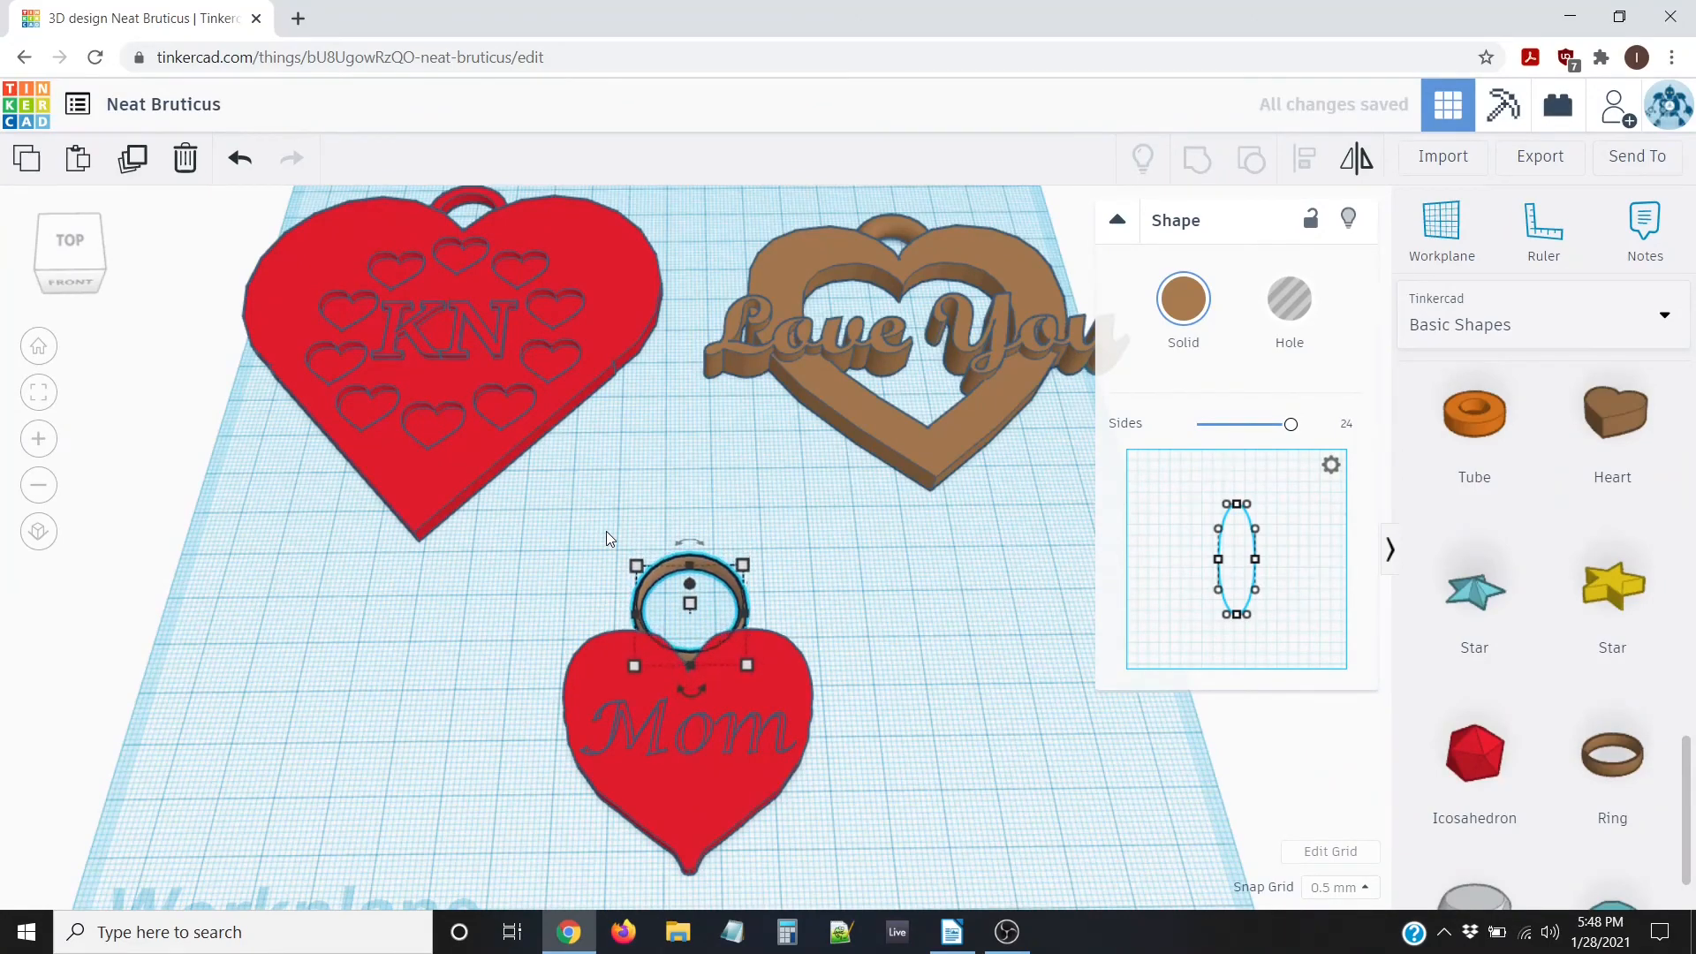
{"action": "key", "text": "Down"}
{"action": "key", "text": "Down"}
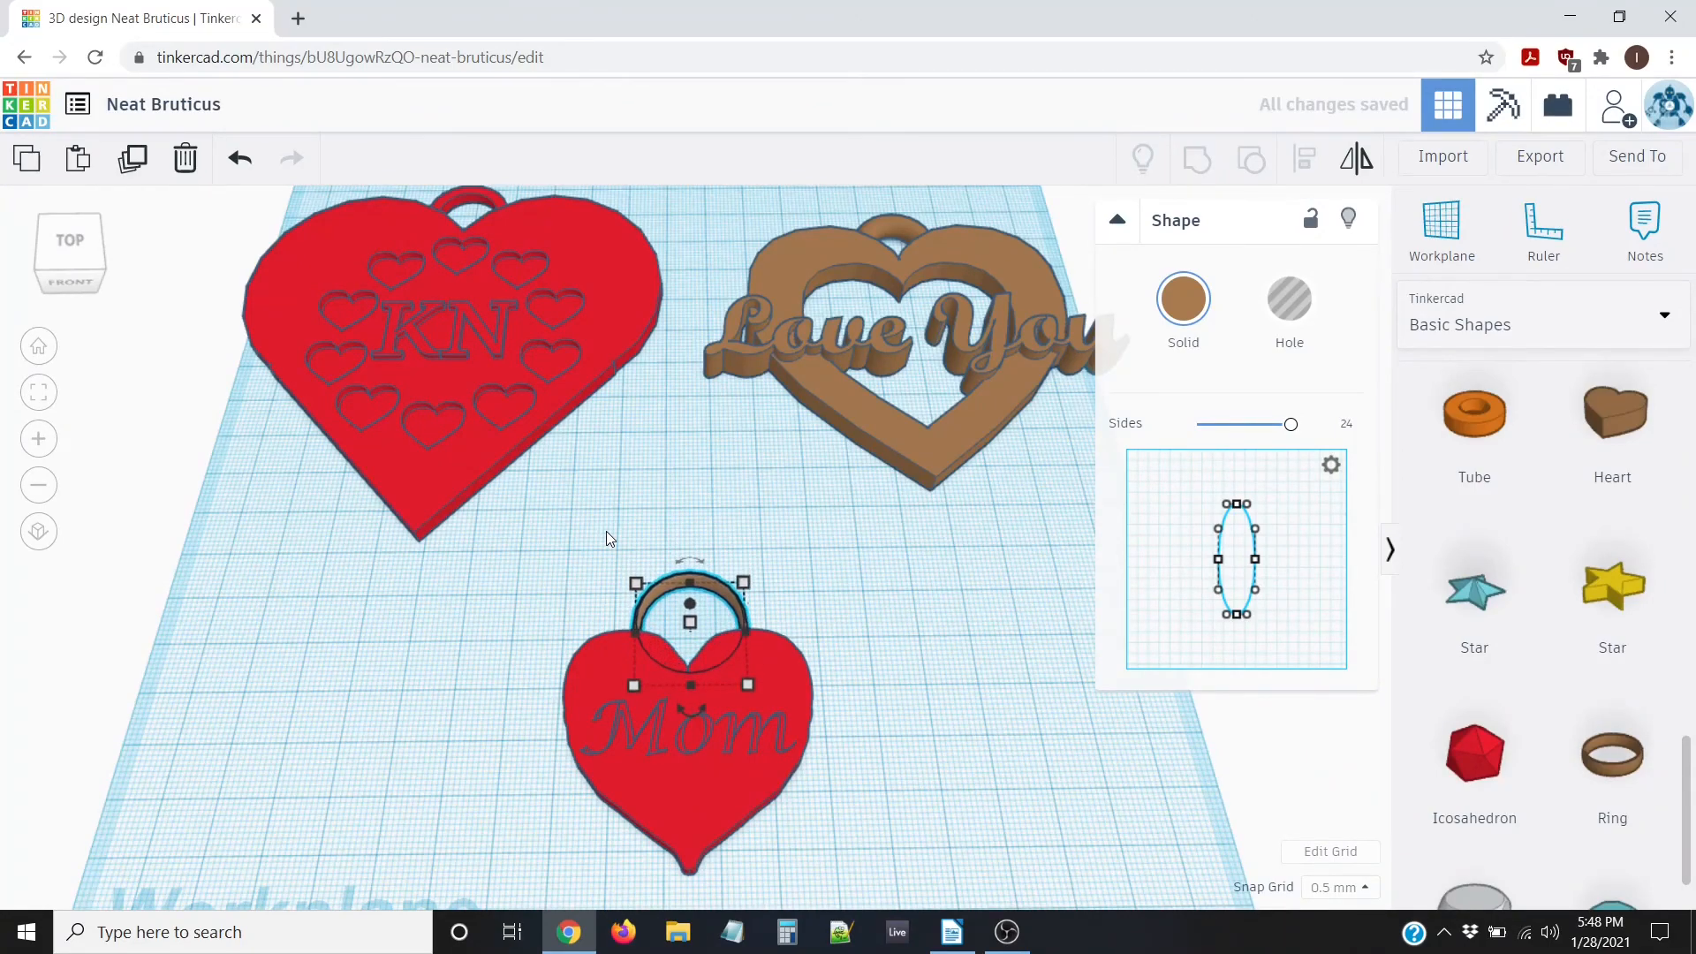
{"action": "scroll", "coordinate": [463, 700], "scroll_direction": "down", "scroll_amount": 4}
Switch to top view and select both the ring and the Mom heart
{"action": "right_click_drag", "start_coordinate": [470, 624], "coordinate": [490, 639]}
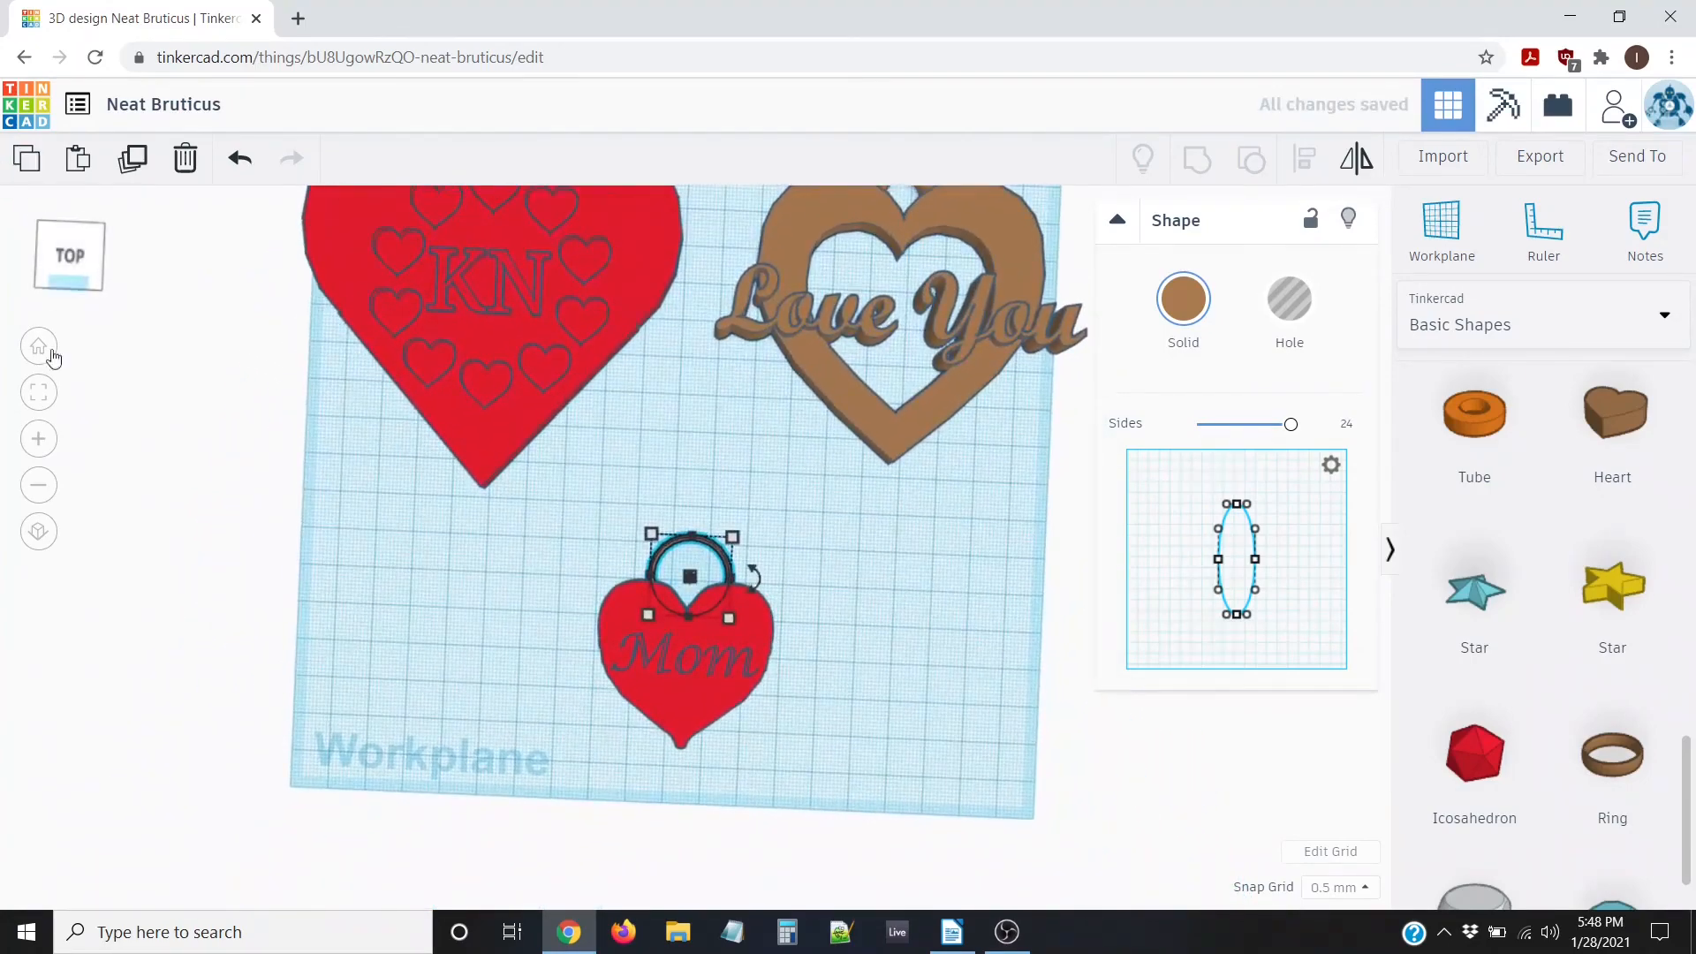
{"action": "left_click", "coordinate": [60, 268]}
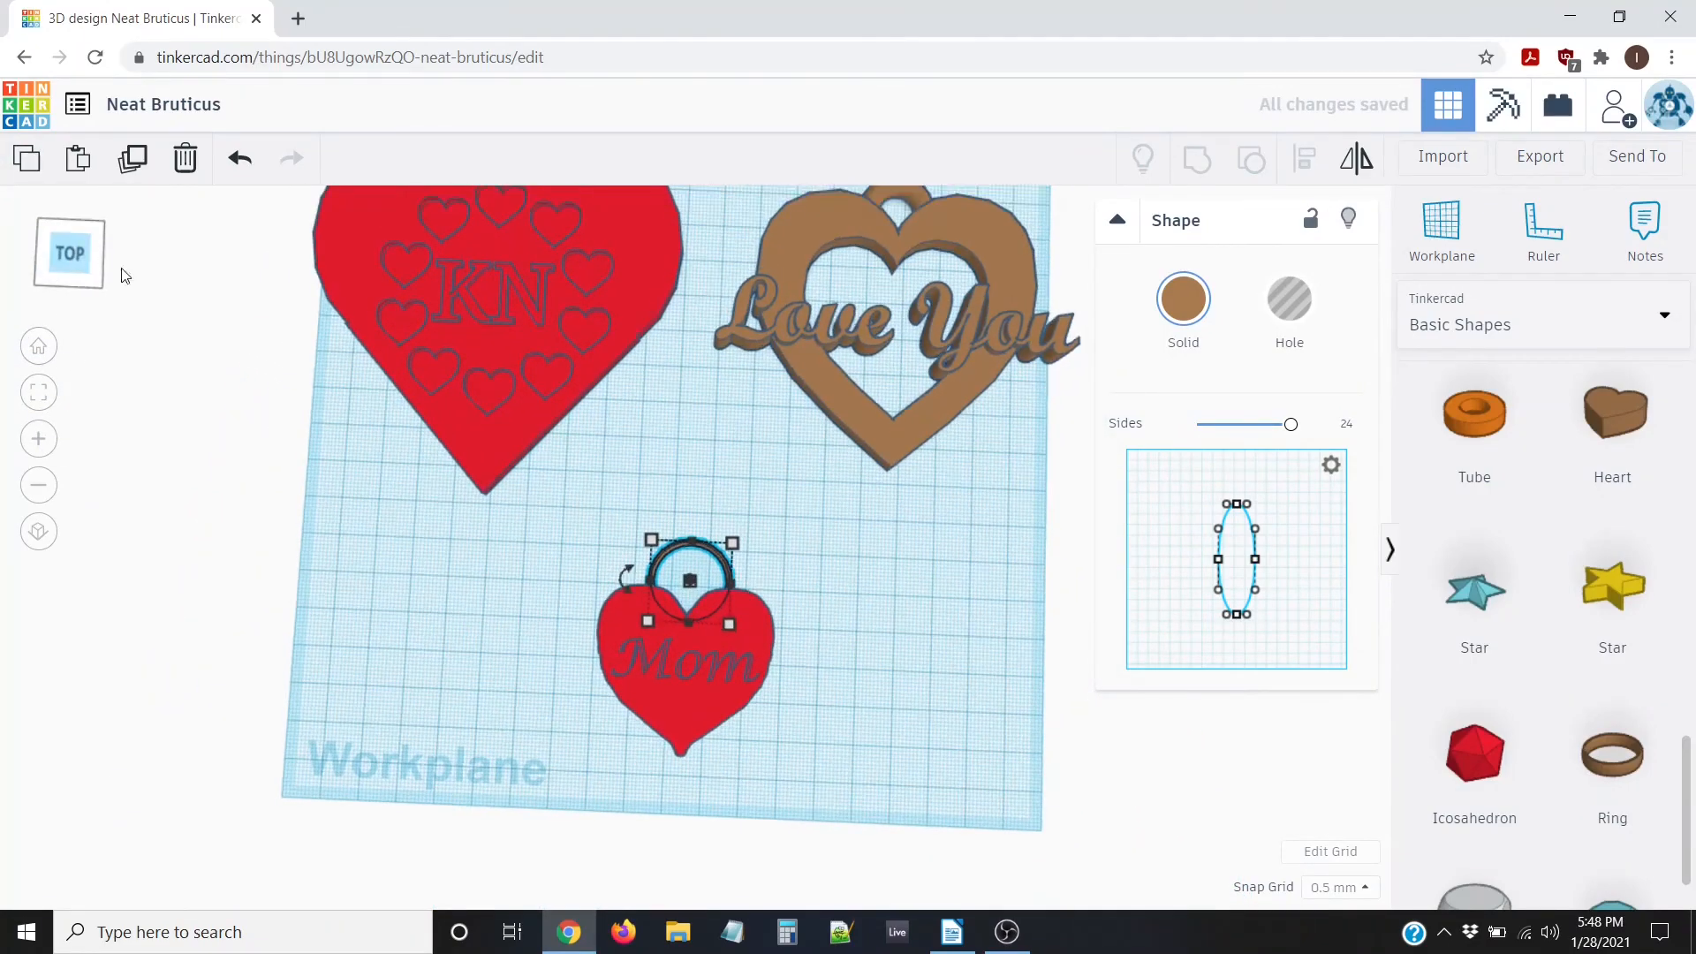
{"action": "right_click_drag", "start_coordinate": [475, 624], "coordinate": [665, 547]}
{"action": "left_click_drag", "start_coordinate": [601, 488], "coordinate": [859, 861]}
{"action": "right_click_drag", "start_coordinate": [560, 756], "coordinate": [575, 779]}
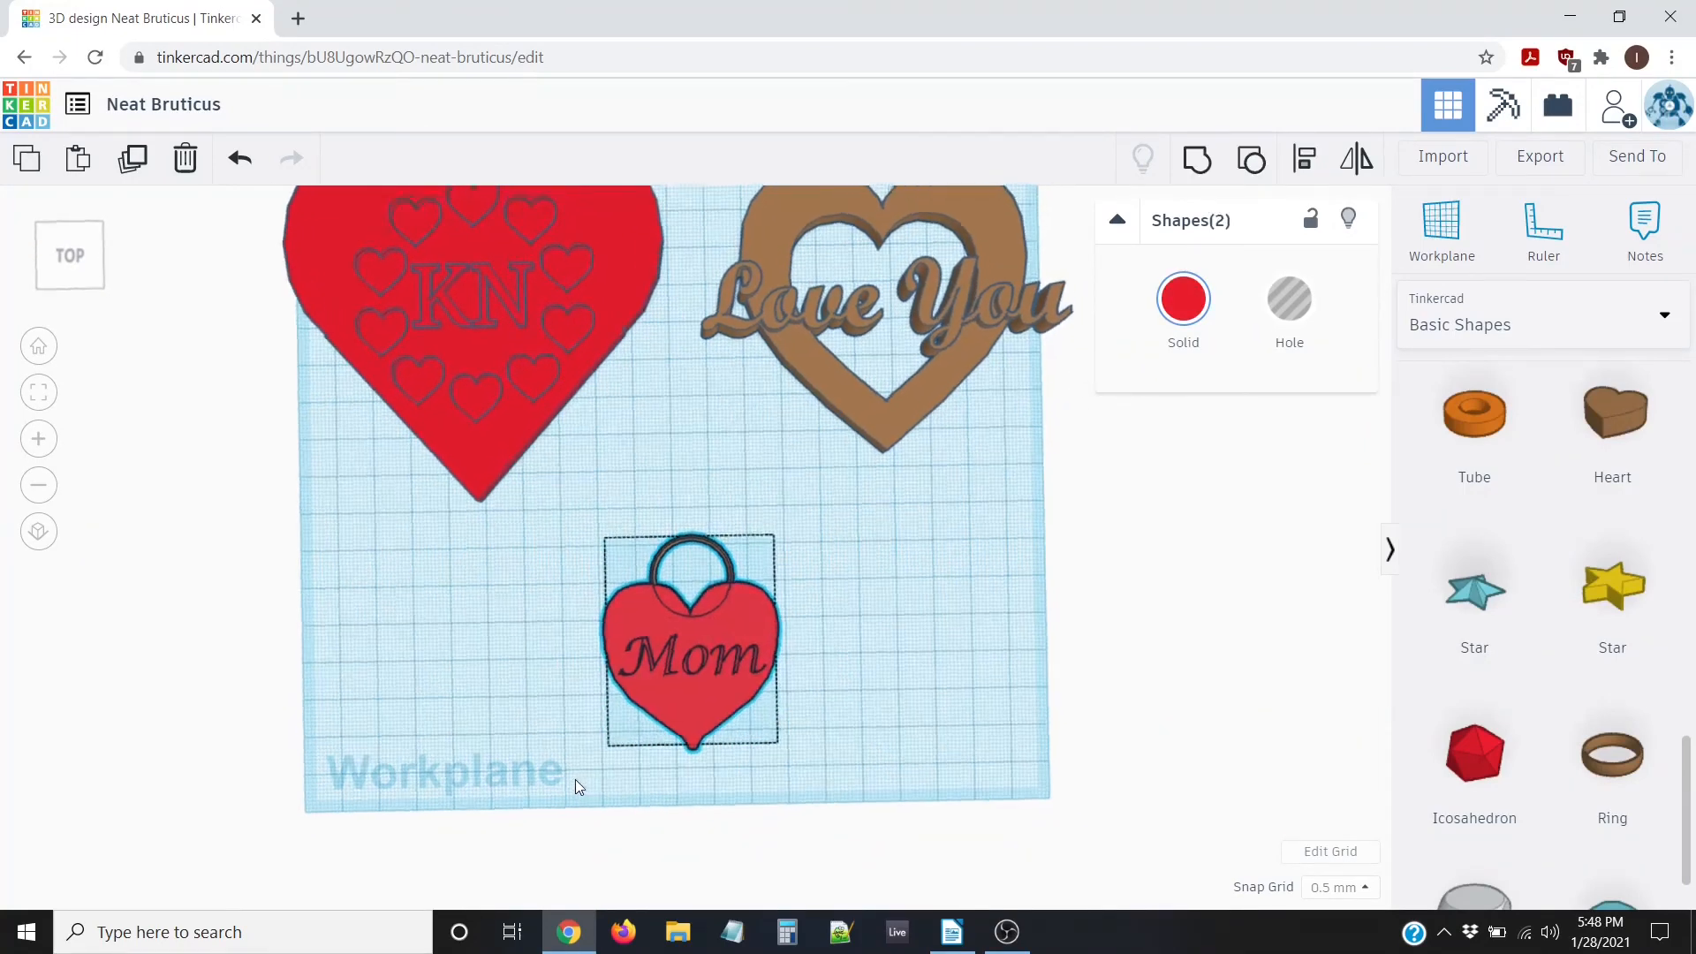
Centre the ring horizontally over the Mom heart with Align
{"action": "left_click", "coordinate": [1292, 159]}
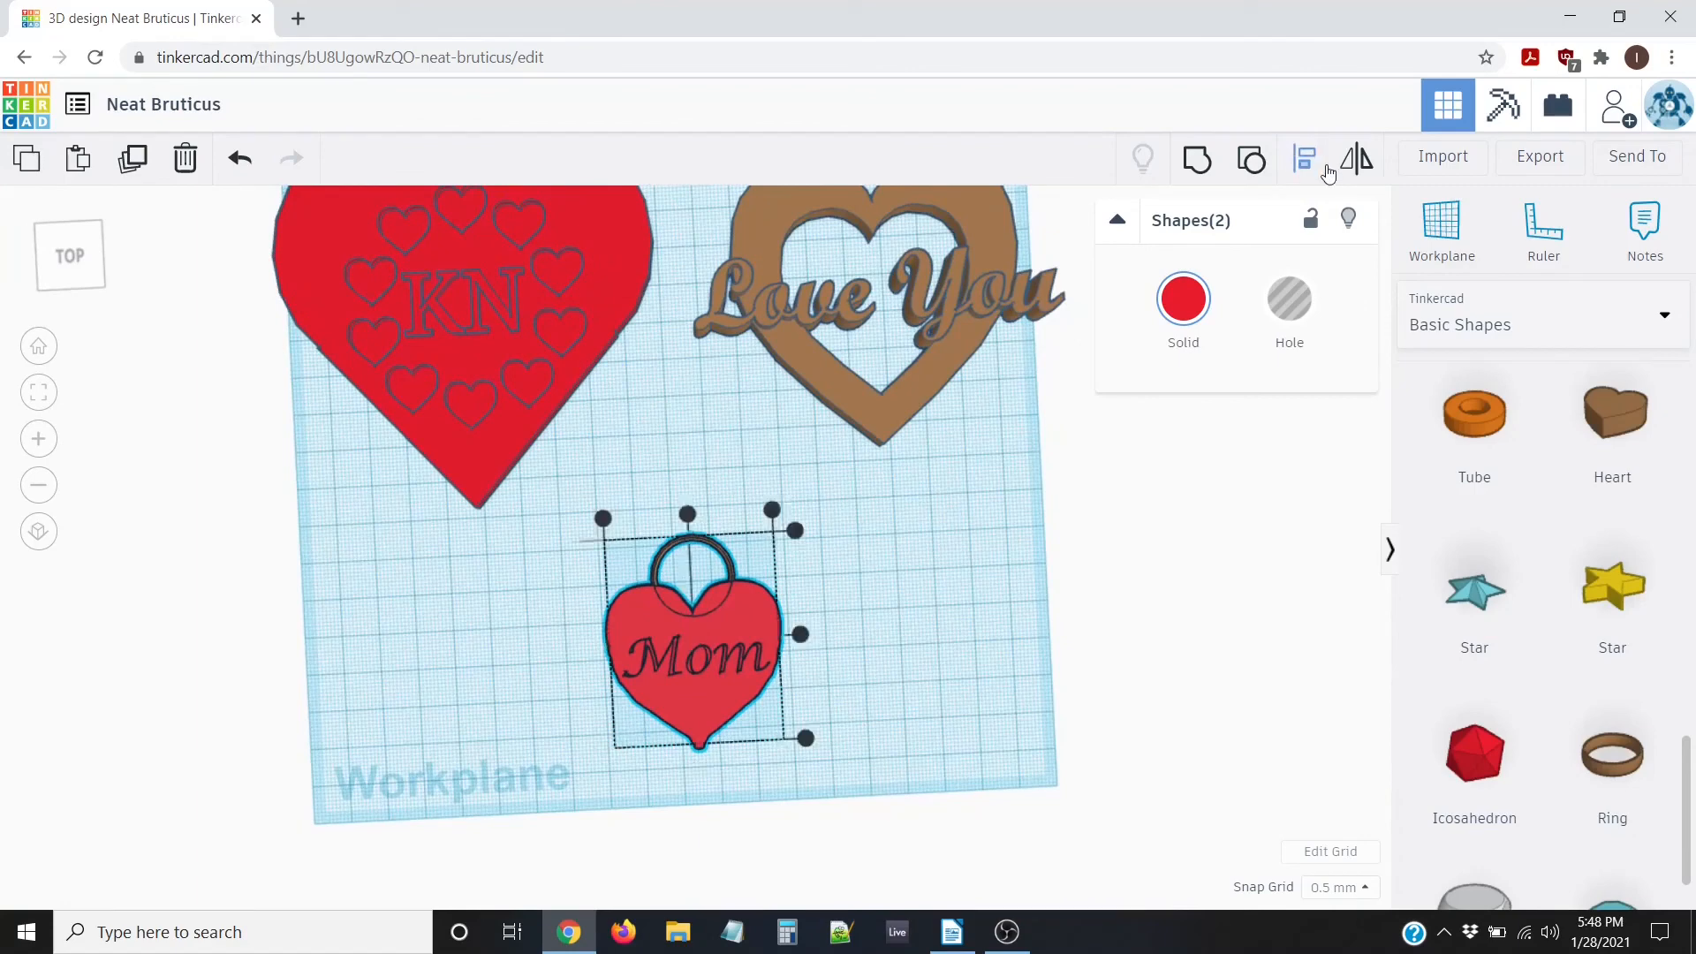
{"action": "left_click", "coordinate": [688, 516]}
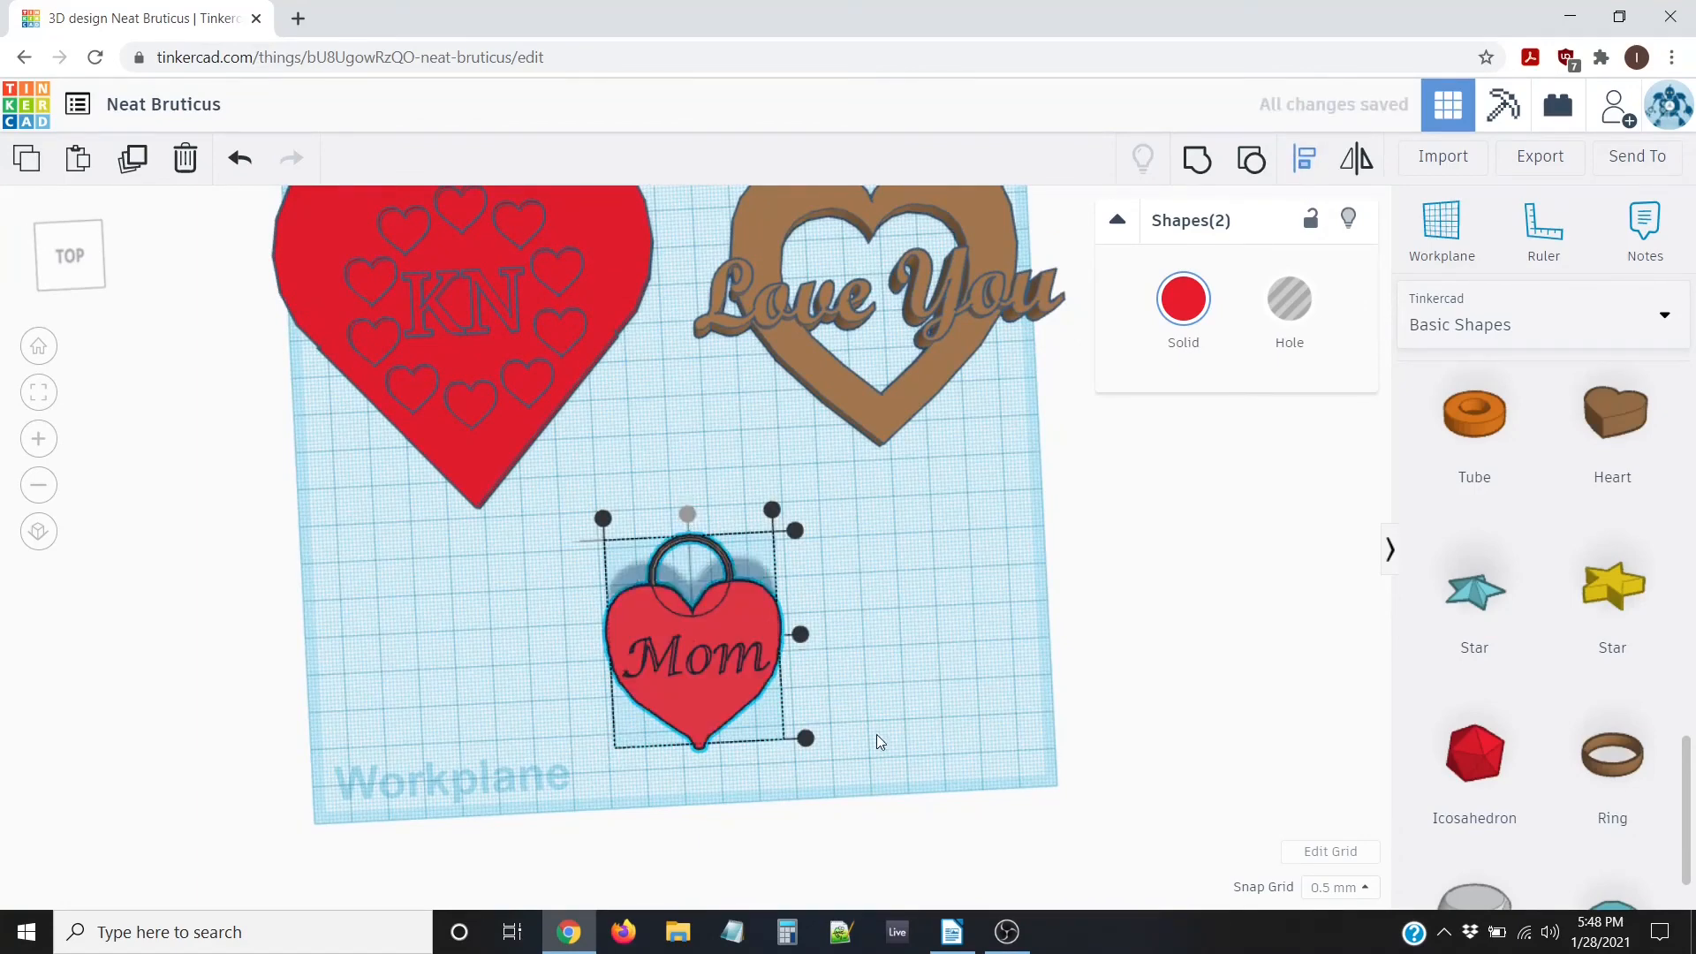
{"action": "right_click_drag", "start_coordinate": [878, 738], "coordinate": [872, 782]}
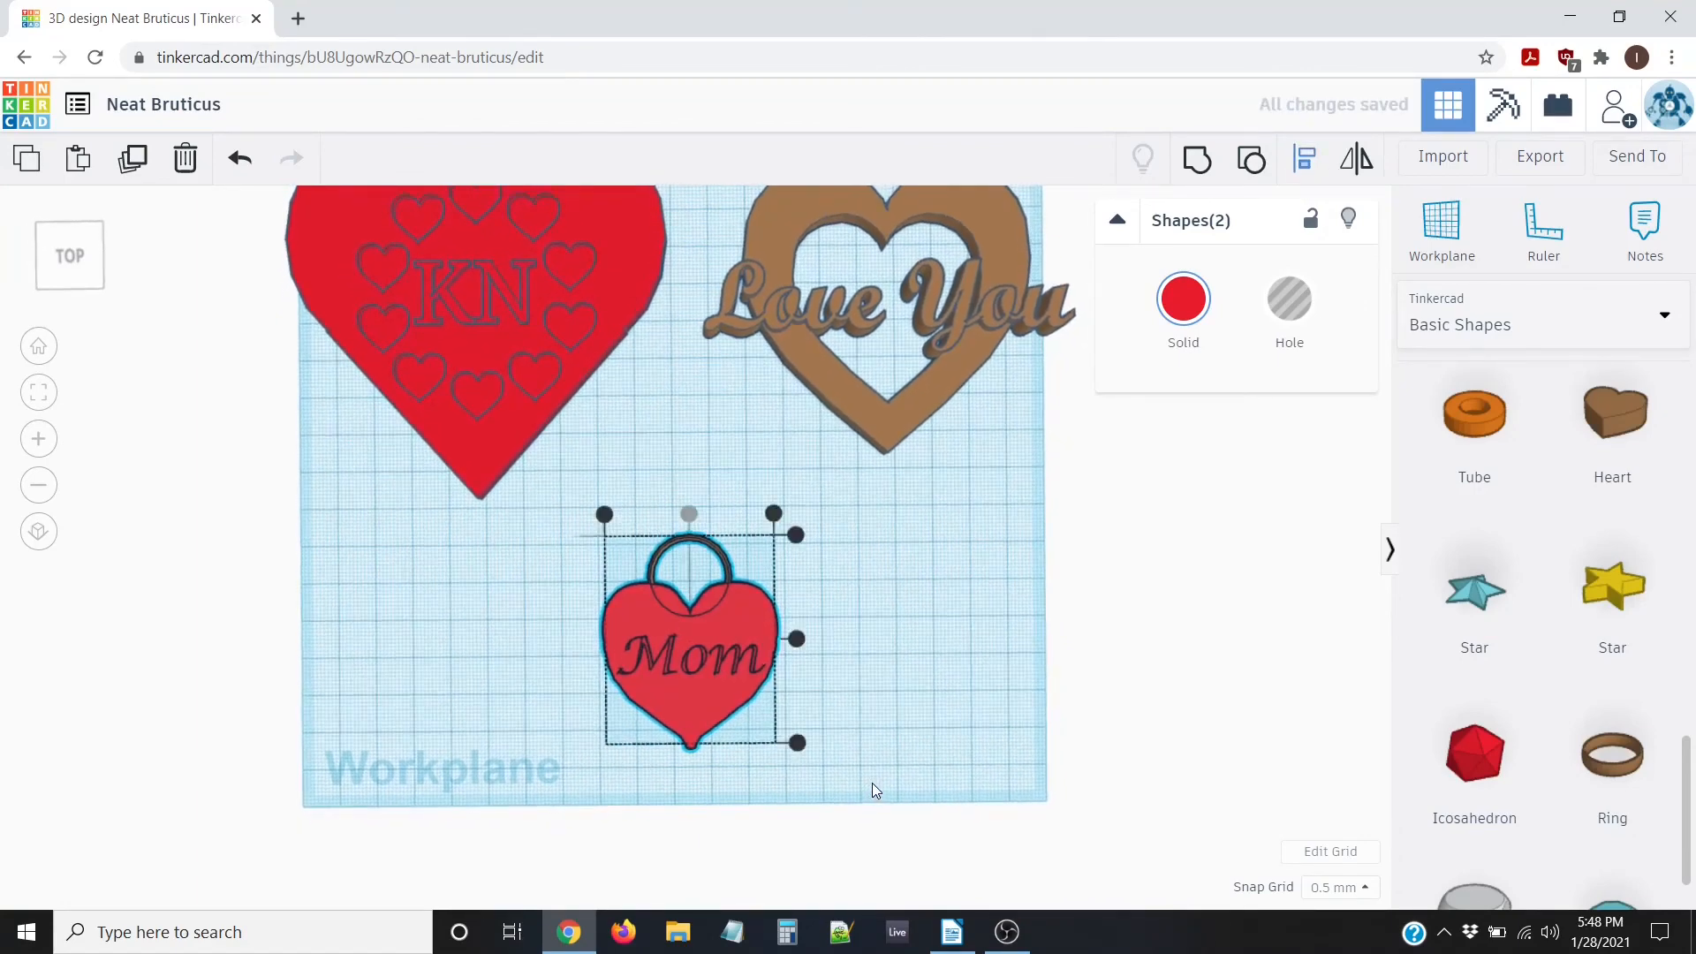
{"action": "left_click", "coordinate": [544, 664]}
{"action": "right_click_drag", "start_coordinate": [544, 663], "coordinate": [523, 606]}
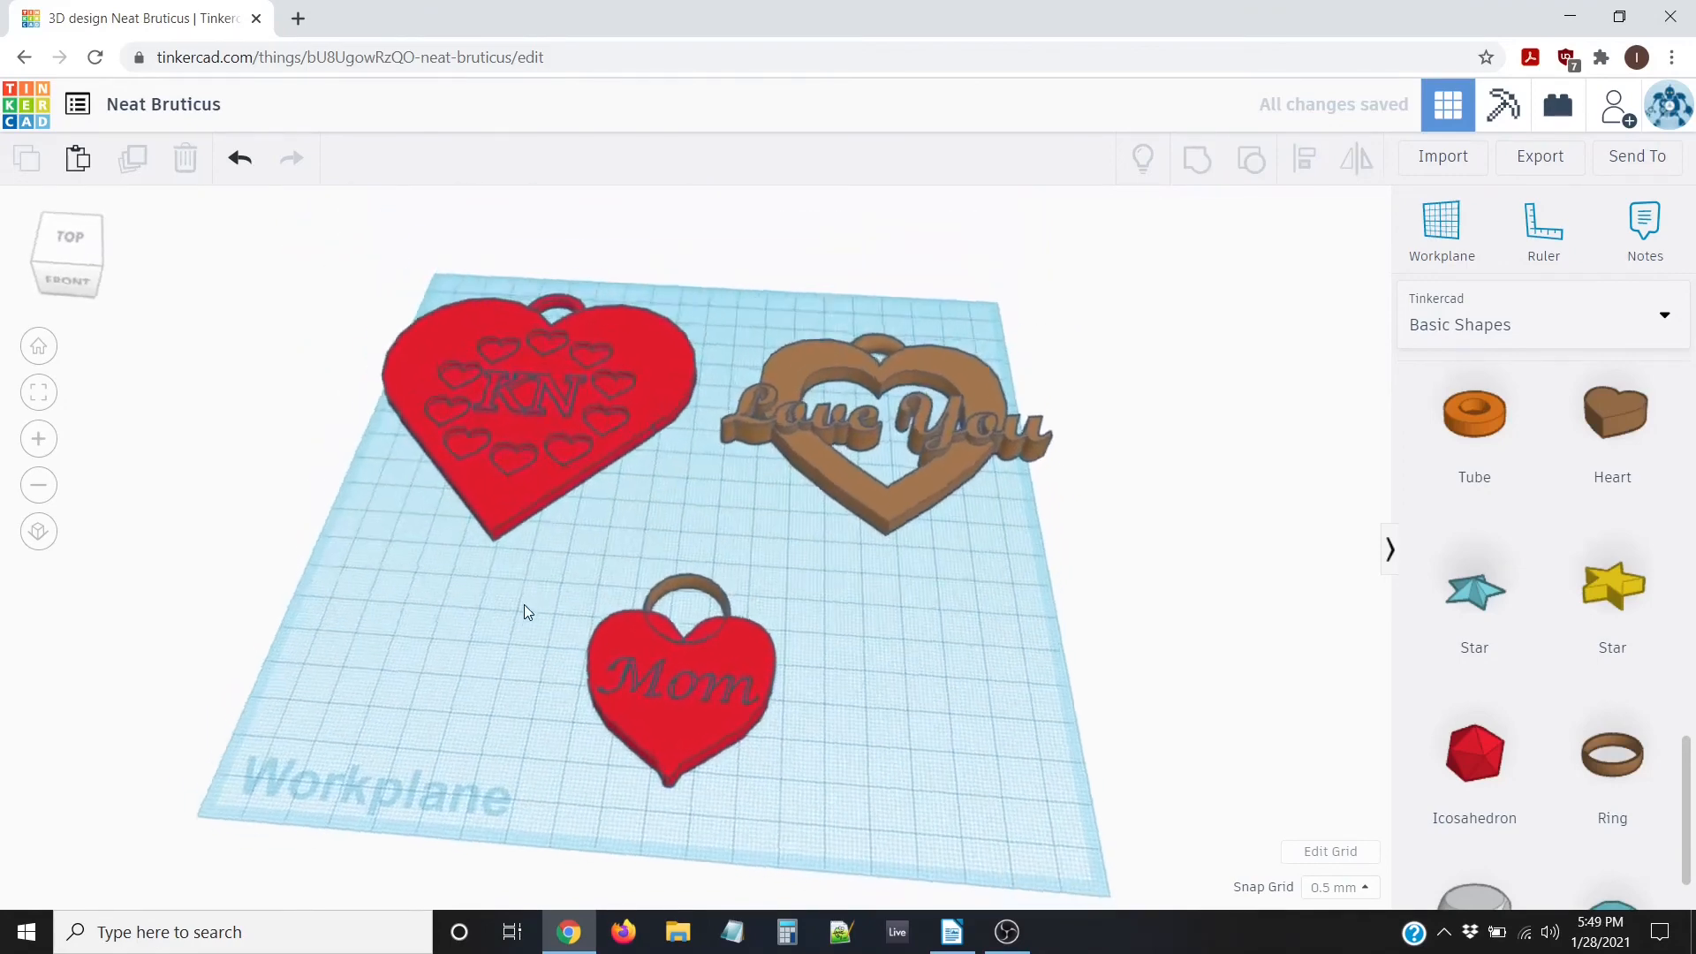
{"action": "right_click_drag", "start_coordinate": [492, 674], "coordinate": [566, 515]}
Group the ring and Mom heart into one red pendant
{"action": "left_click_drag", "start_coordinate": [566, 515], "coordinate": [865, 872]}
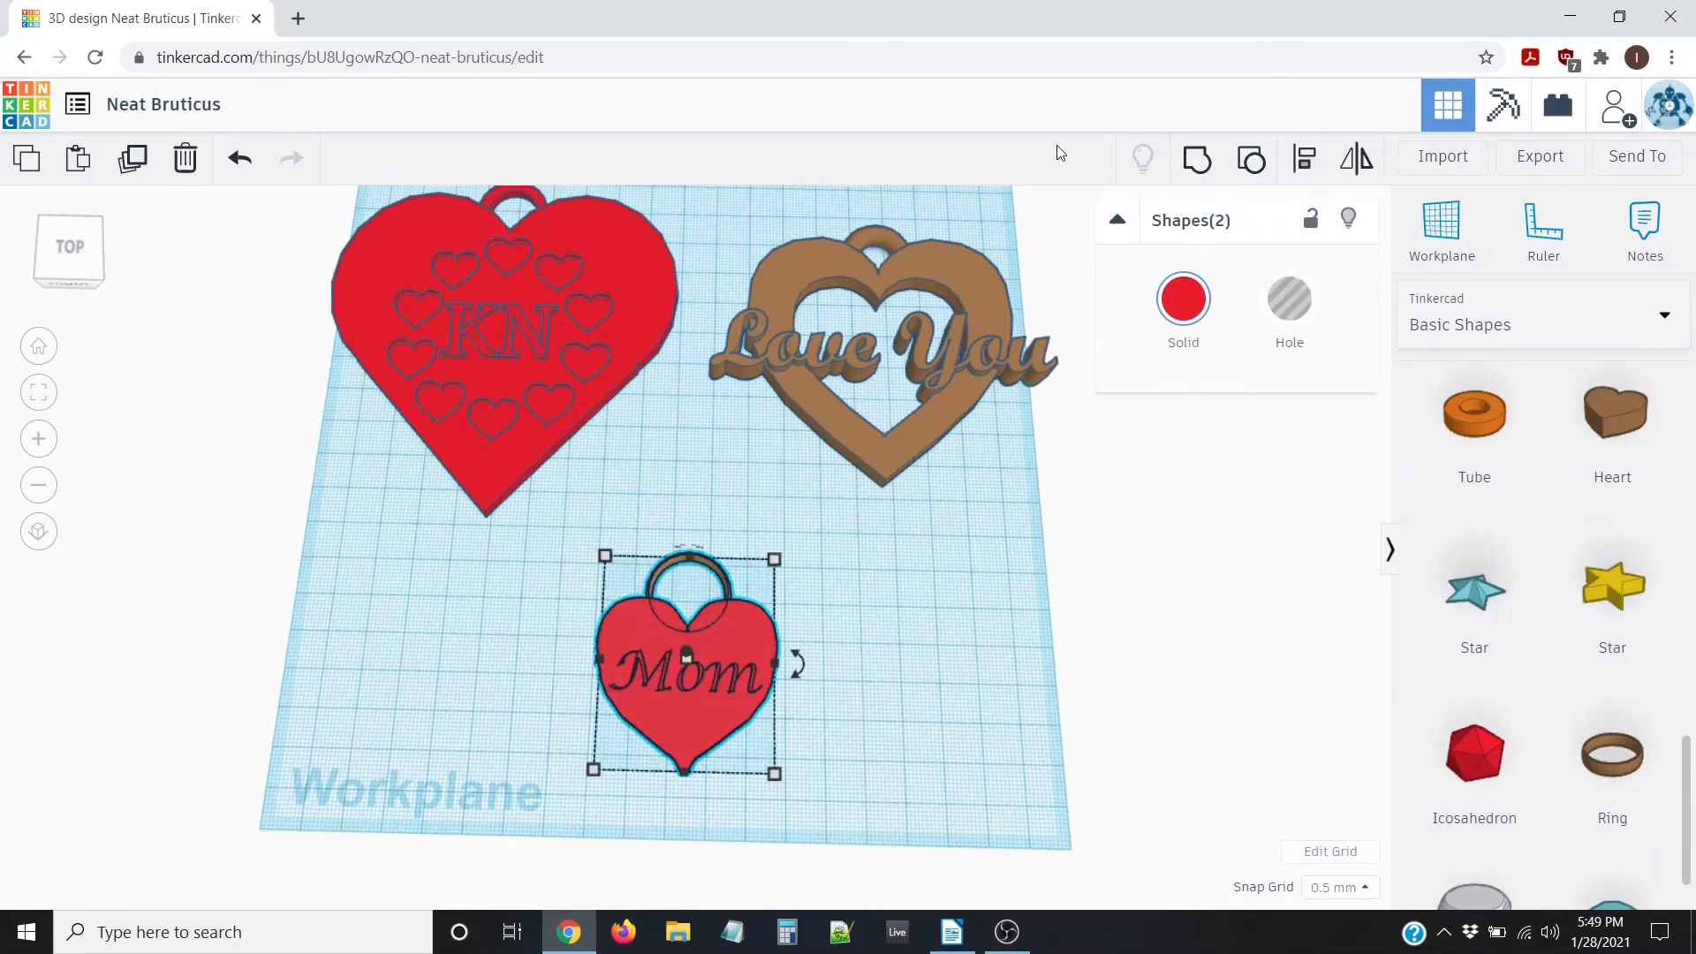
{"action": "left_click", "coordinate": [1197, 163]}
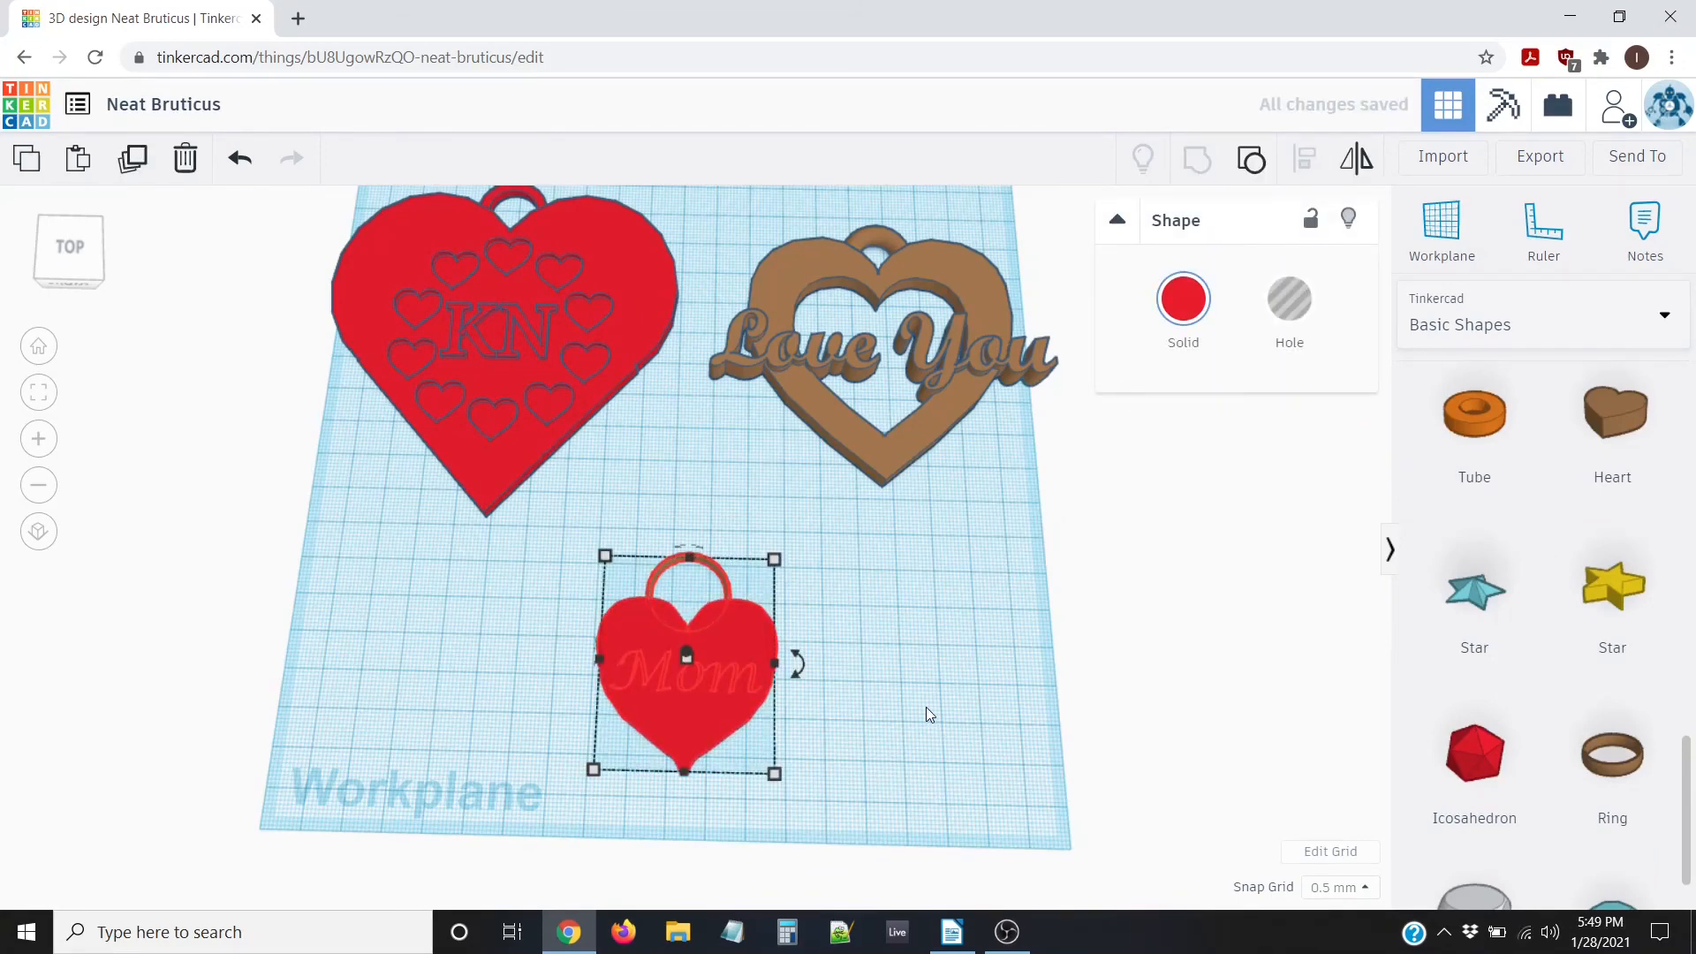
{"action": "left_click", "coordinate": [848, 627]}
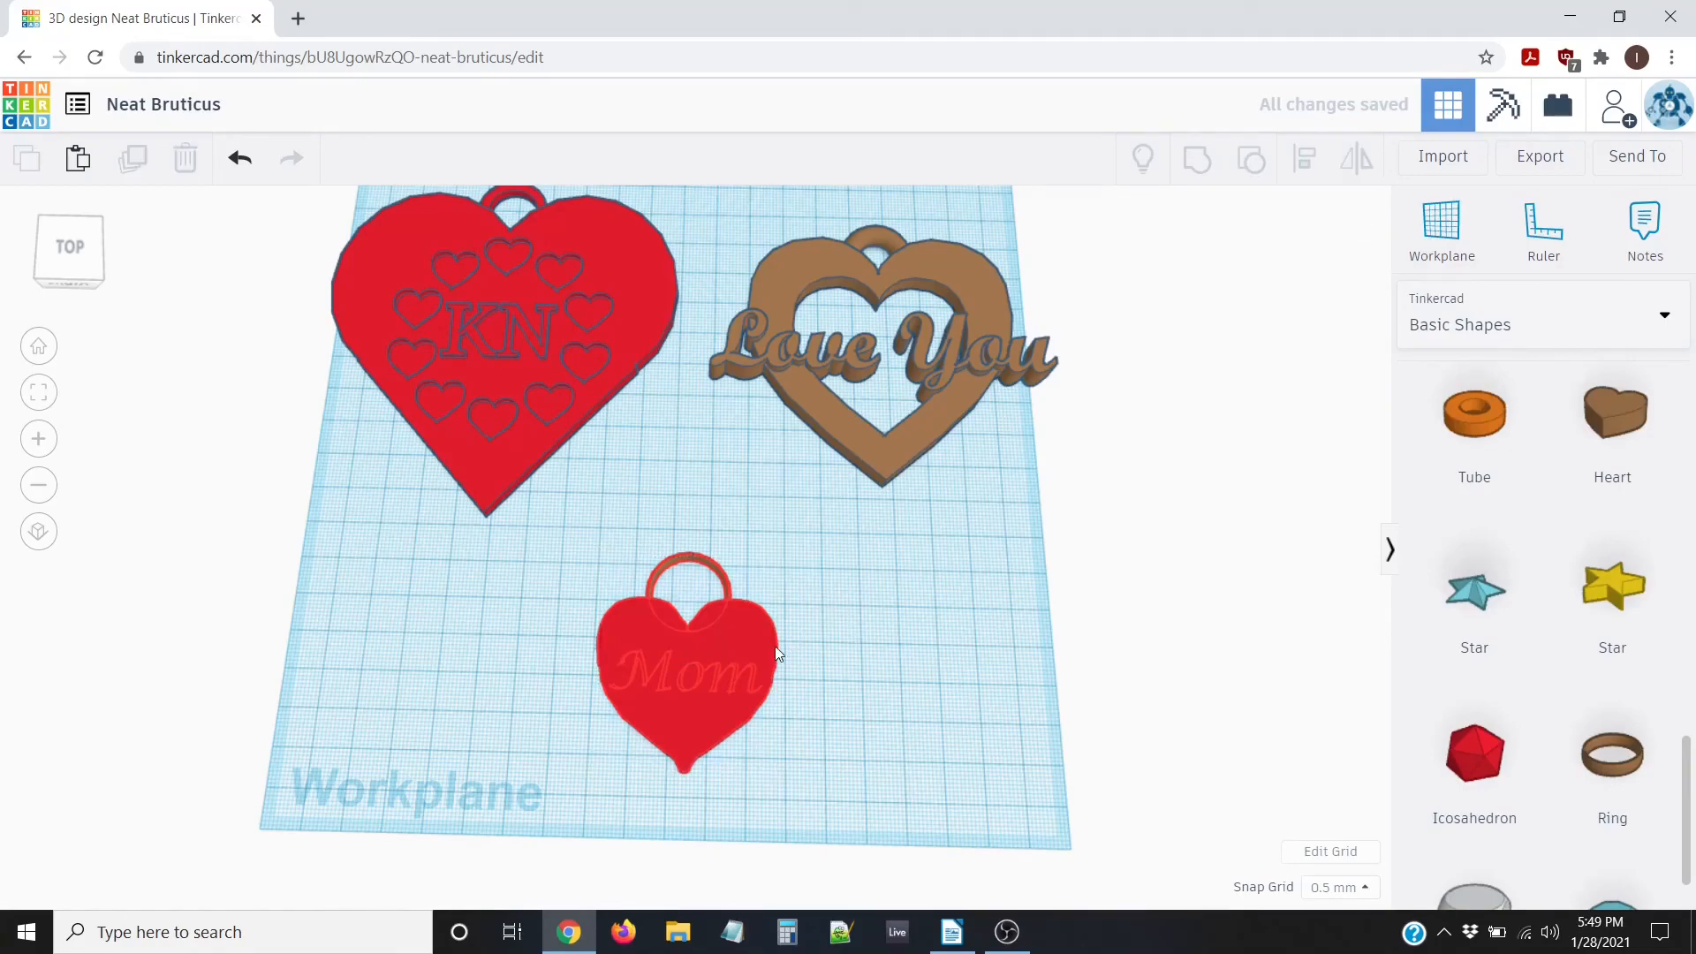
{"action": "scroll", "coordinate": [737, 686], "scroll_direction": "up", "scroll_amount": 3}
{"action": "right_click_drag", "start_coordinate": [886, 719], "coordinate": [843, 724]}
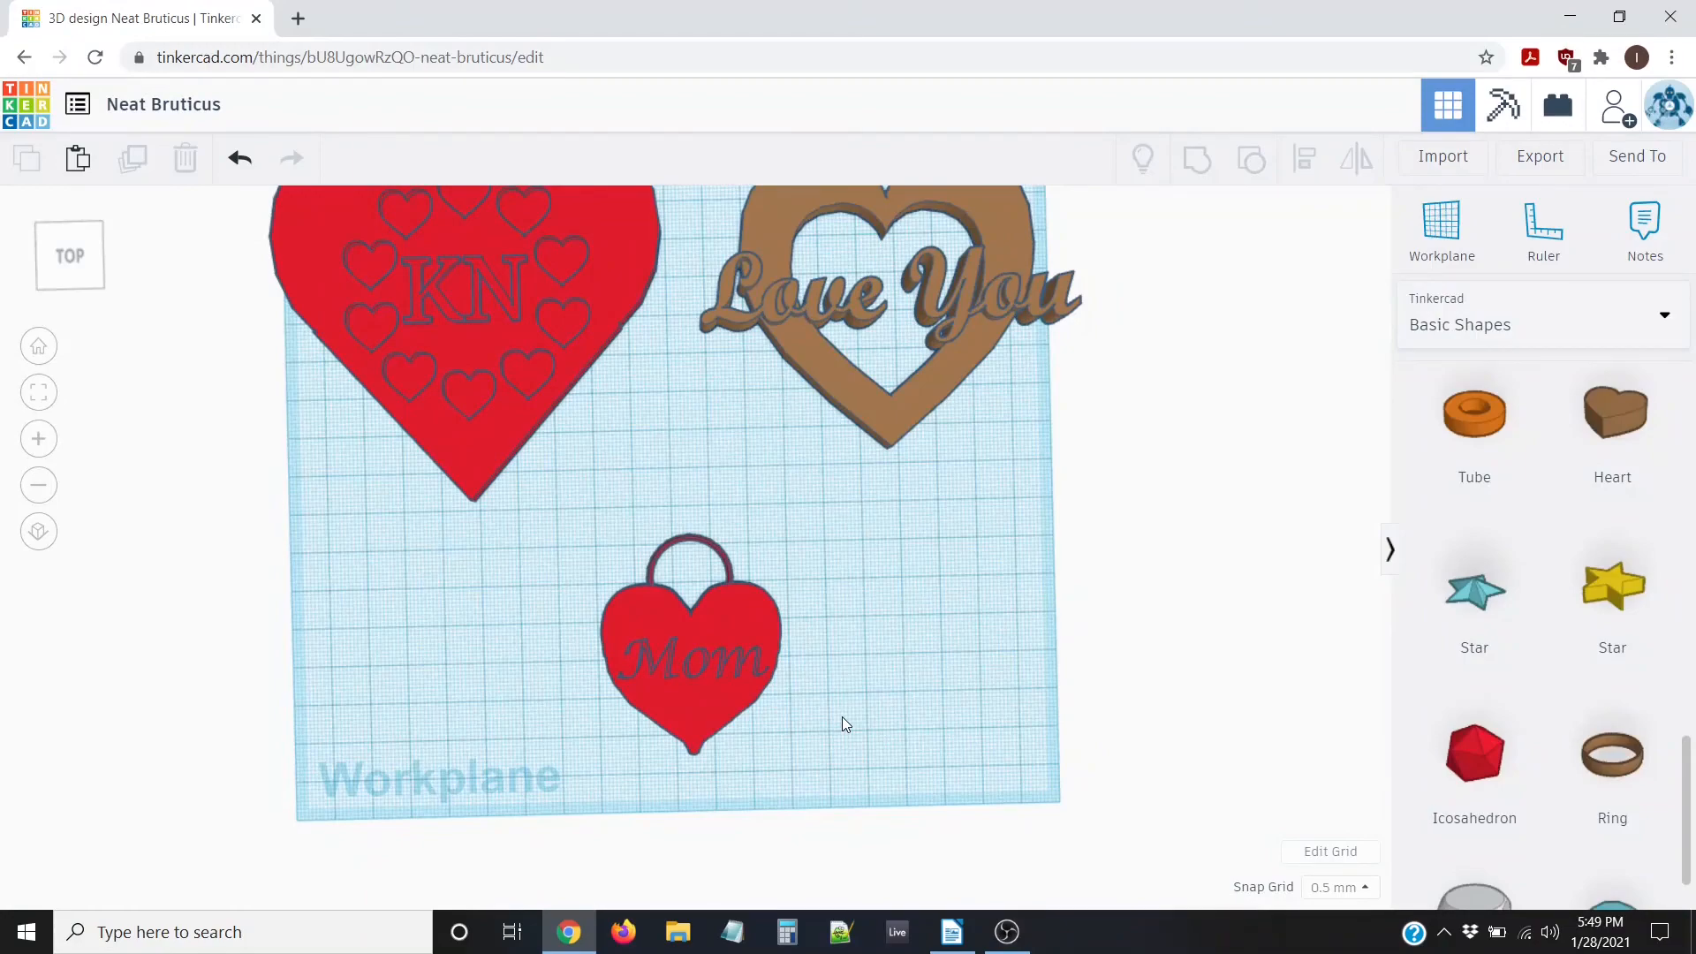
{"action": "mouse_move", "coordinate": [733, 597]}
{"action": "right_mouse_down"}
{"action": "mouse_move", "coordinate": [749, 634]}
{"action": "mouse_move", "coordinate": [600, 607]}
{"action": "mouse_move", "coordinate": [779, 590]}
{"action": "mouse_move", "coordinate": [755, 608]}
{"action": "right_mouse_up"}
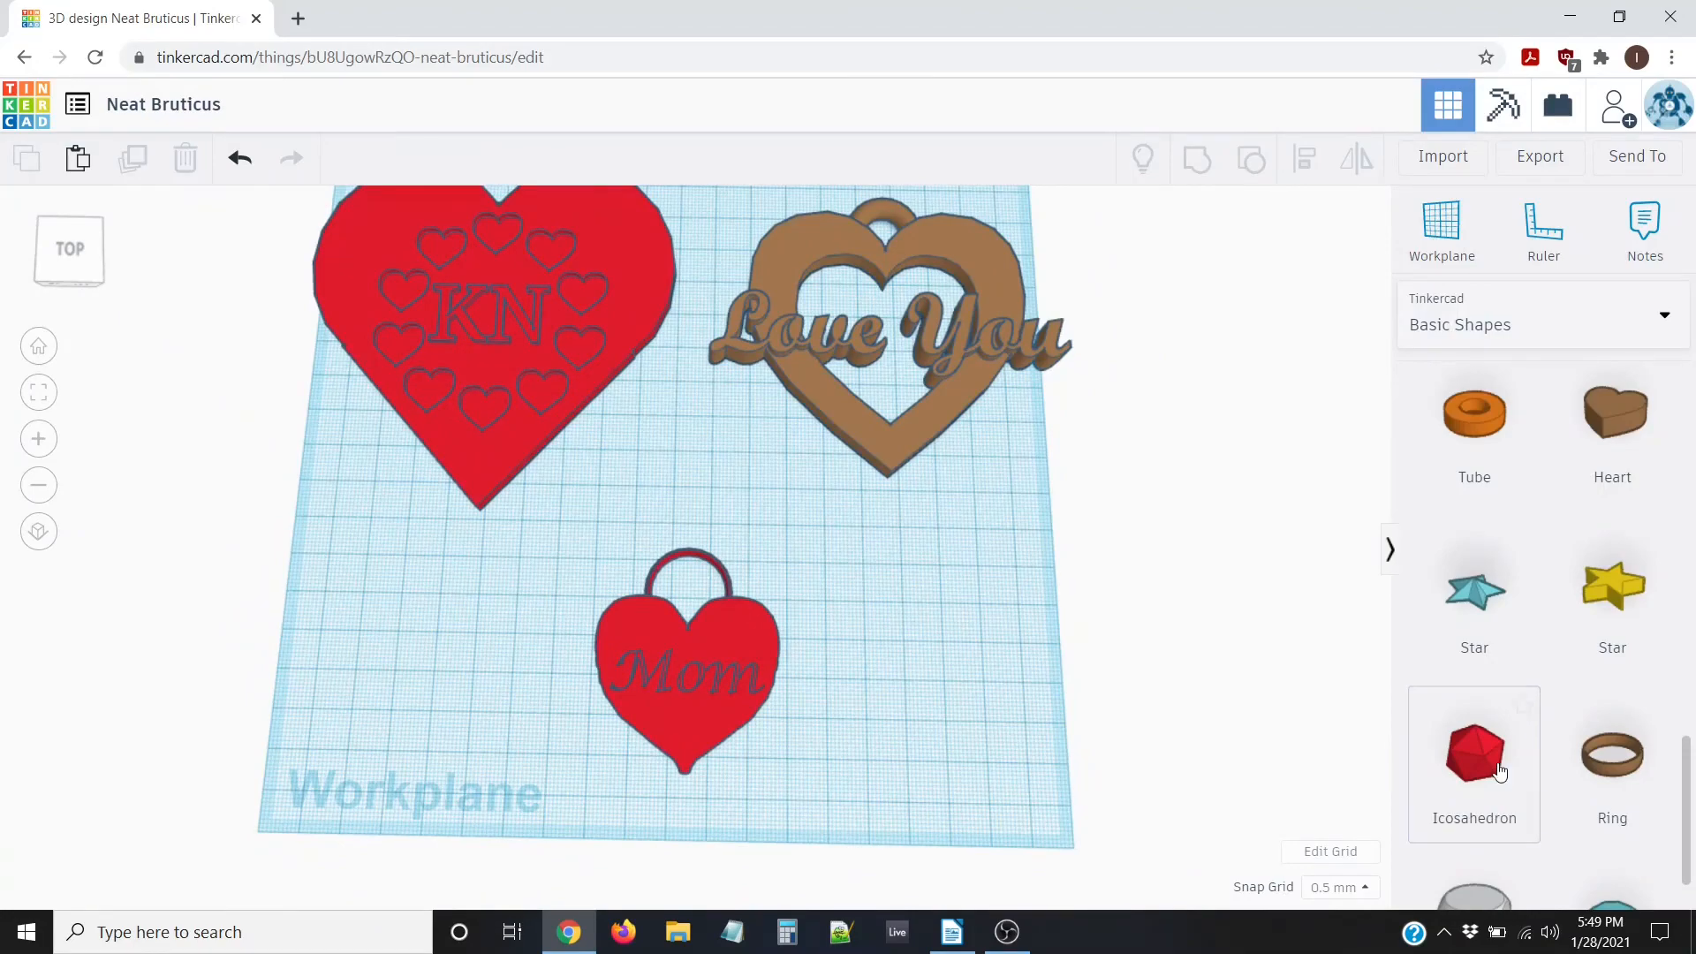
{"action": "scroll", "coordinate": [611, 634], "scroll_direction": "up", "scroll_amount": 1}
{"action": "scroll", "coordinate": [614, 634], "scroll_direction": "up", "scroll_amount": 1}
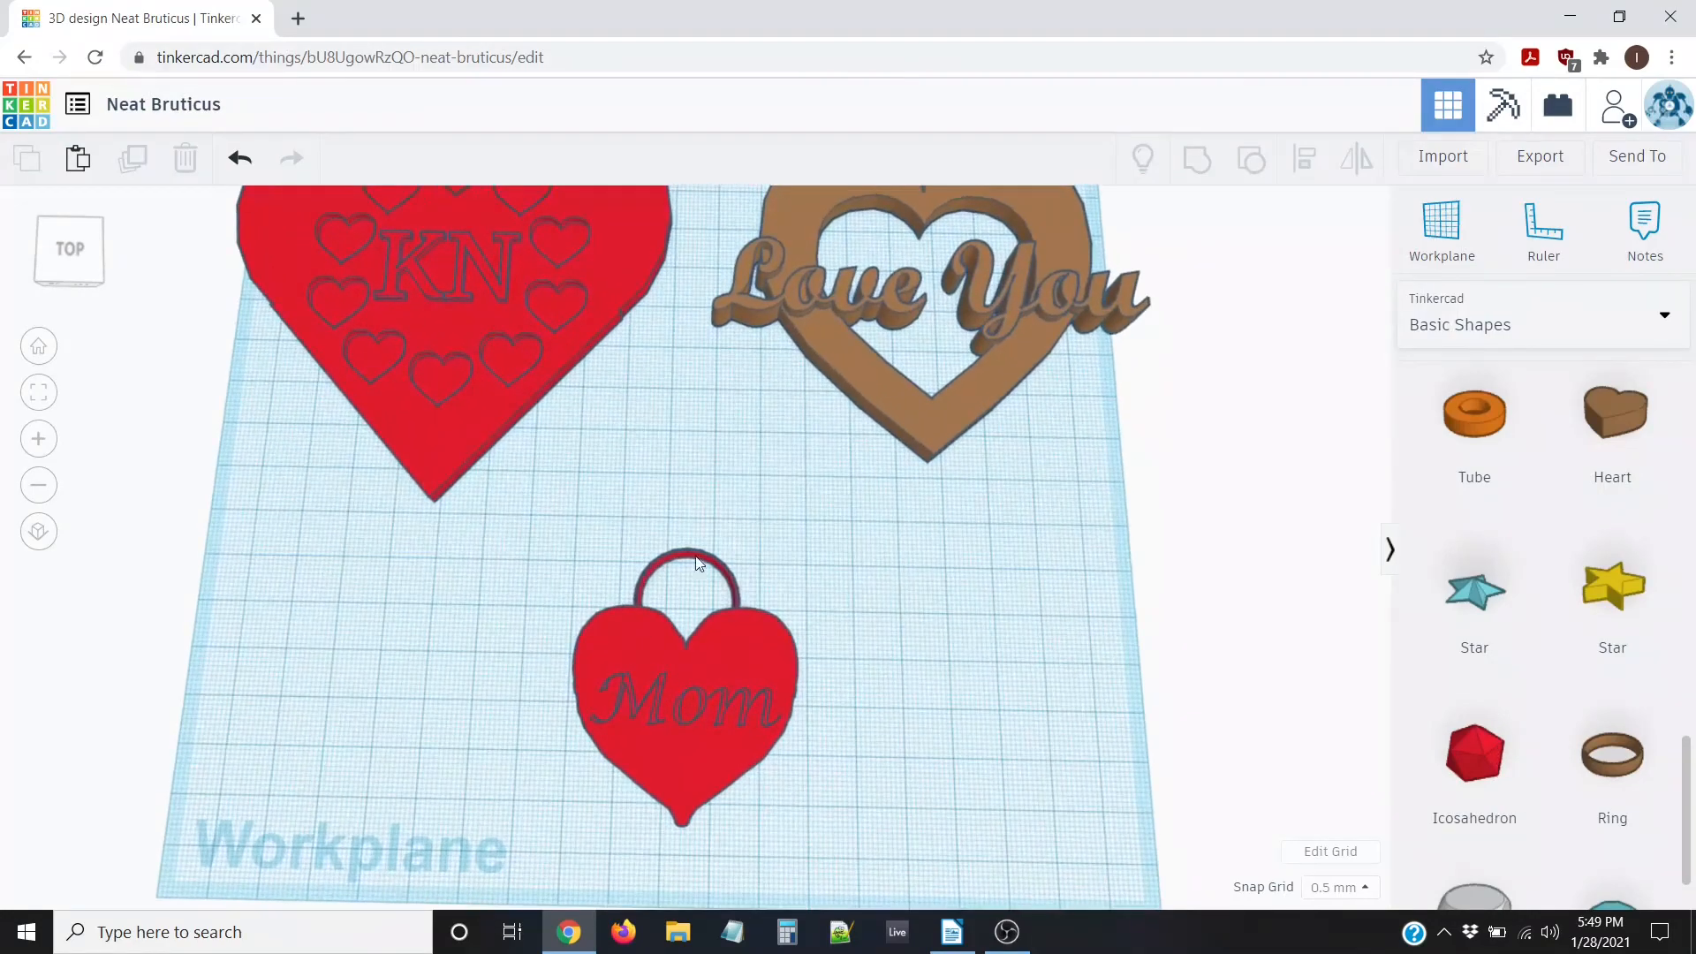
{"action": "scroll", "coordinate": [649, 300], "scroll_direction": "down", "scroll_amount": 2}
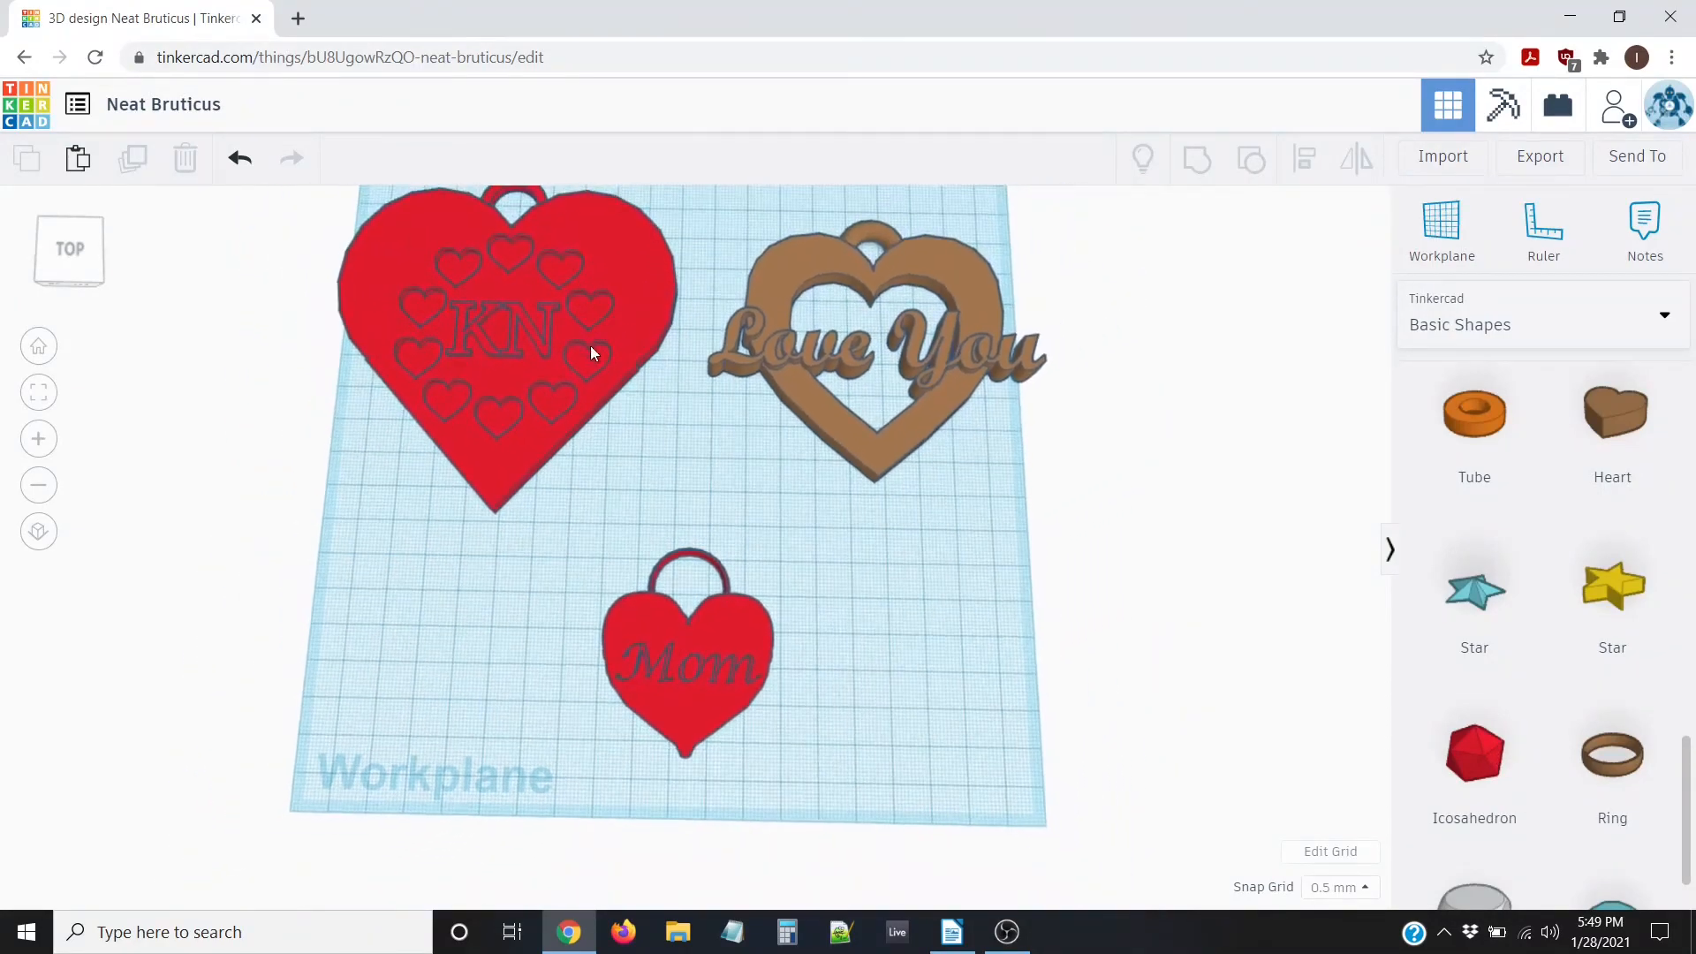
{"action": "scroll", "coordinate": [1616, 587], "scroll_direction": "up", "scroll_amount": 5}
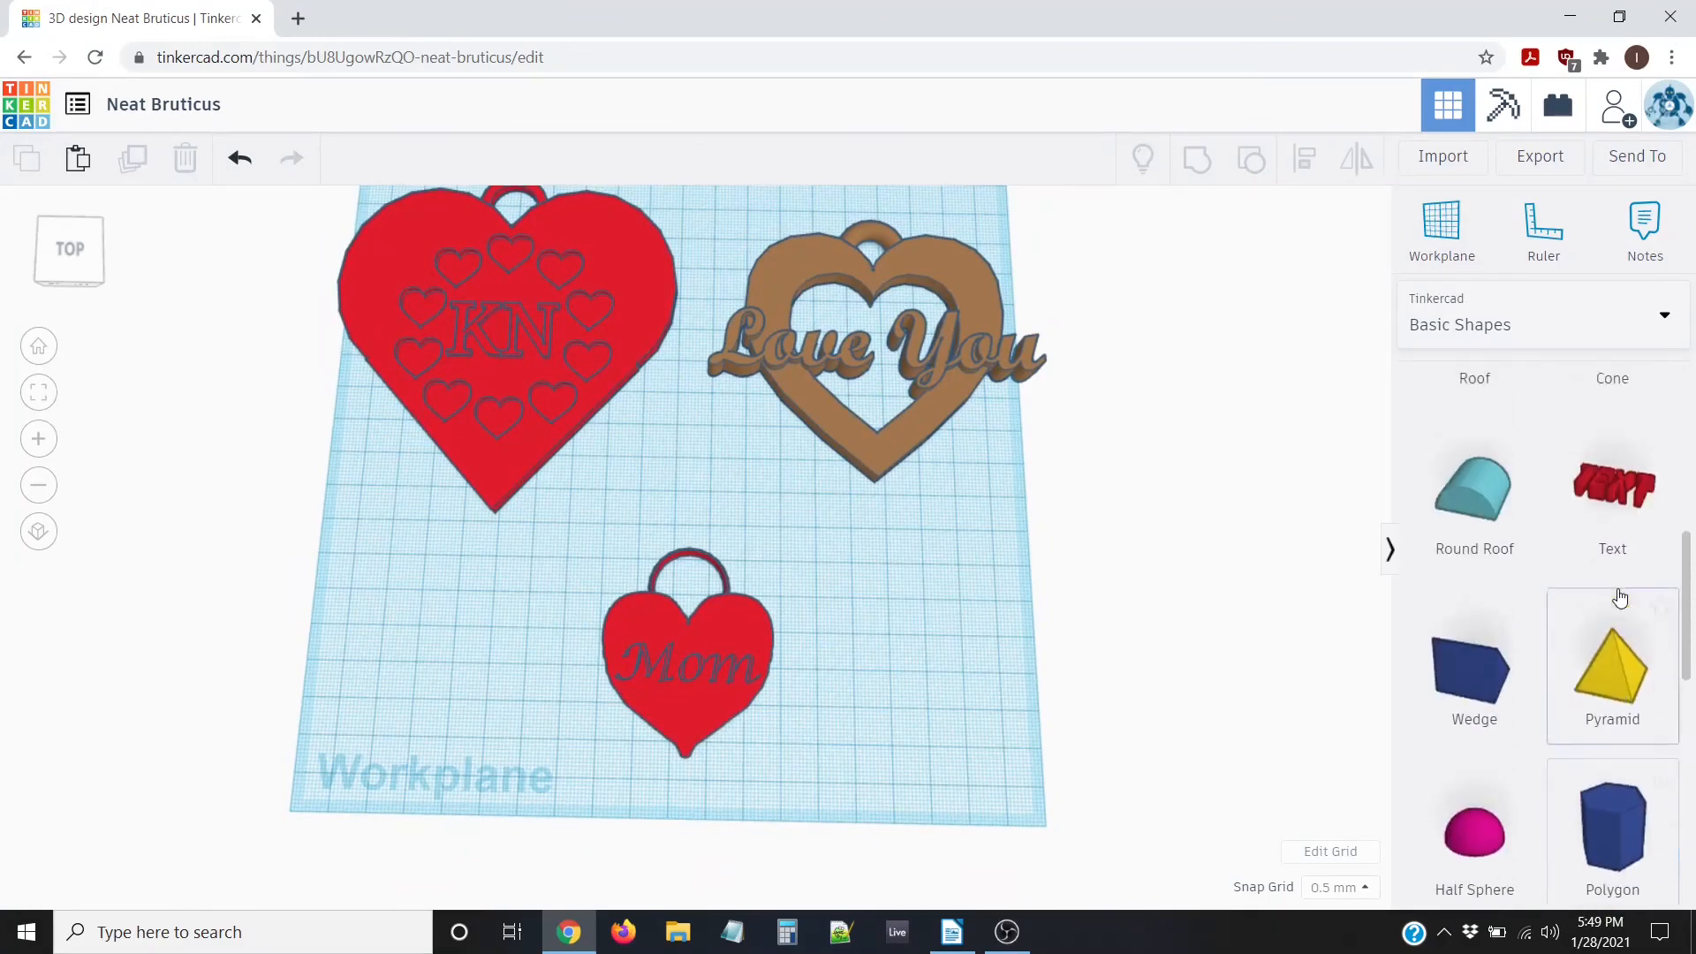
{"action": "scroll", "coordinate": [1616, 598], "scroll_direction": "down", "scroll_amount": 4}
{"action": "scroll", "coordinate": [1634, 558], "scroll_direction": "up", "scroll_amount": 2}
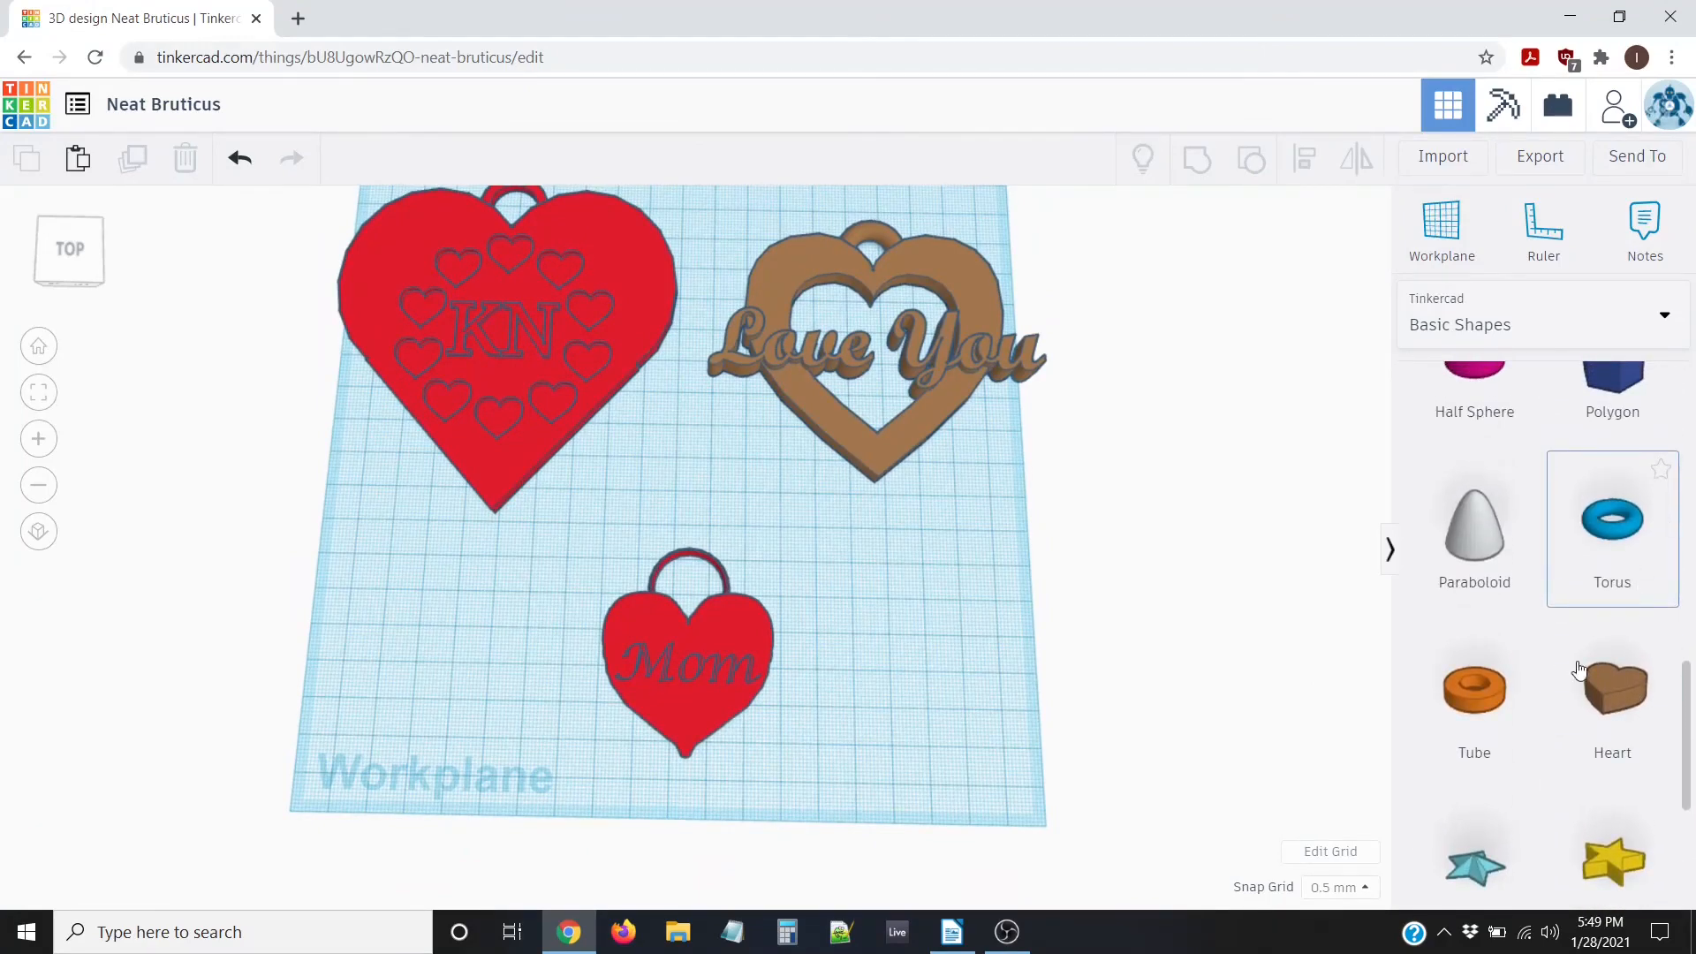
{"action": "scroll", "coordinate": [1493, 711], "scroll_direction": "down", "scroll_amount": 4}
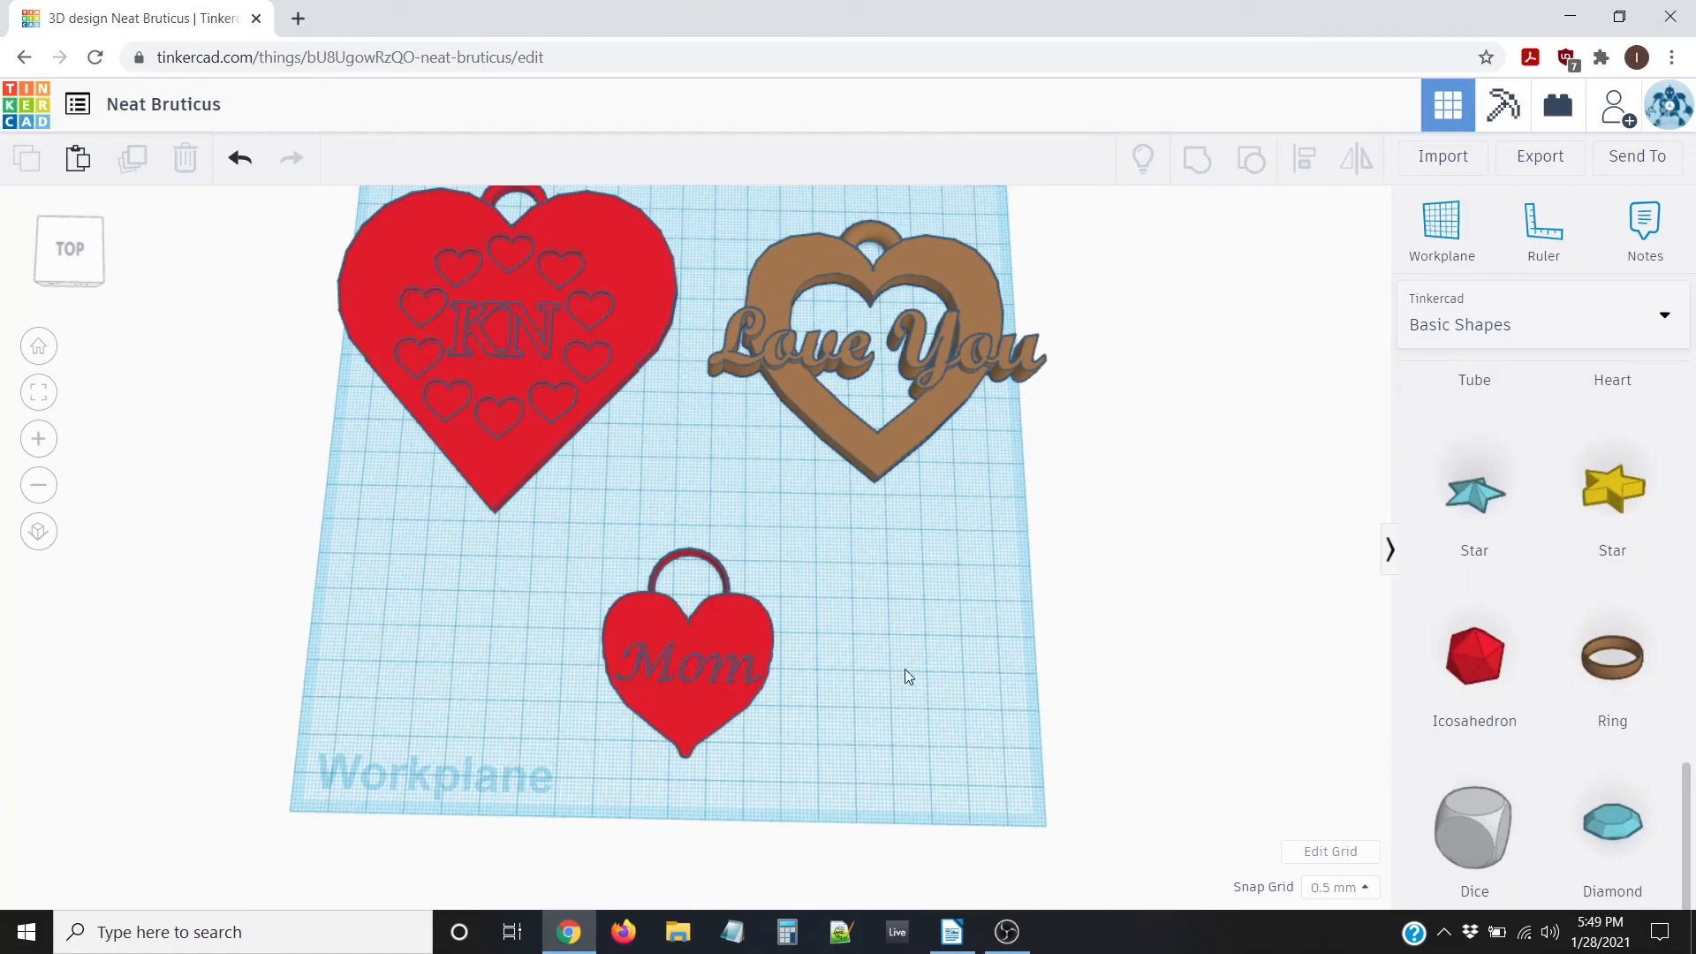
{"action": "scroll", "coordinate": [857, 604], "scroll_direction": "up", "scroll_amount": 3}
{"action": "scroll", "coordinate": [856, 604], "scroll_direction": "down", "scroll_amount": 3}
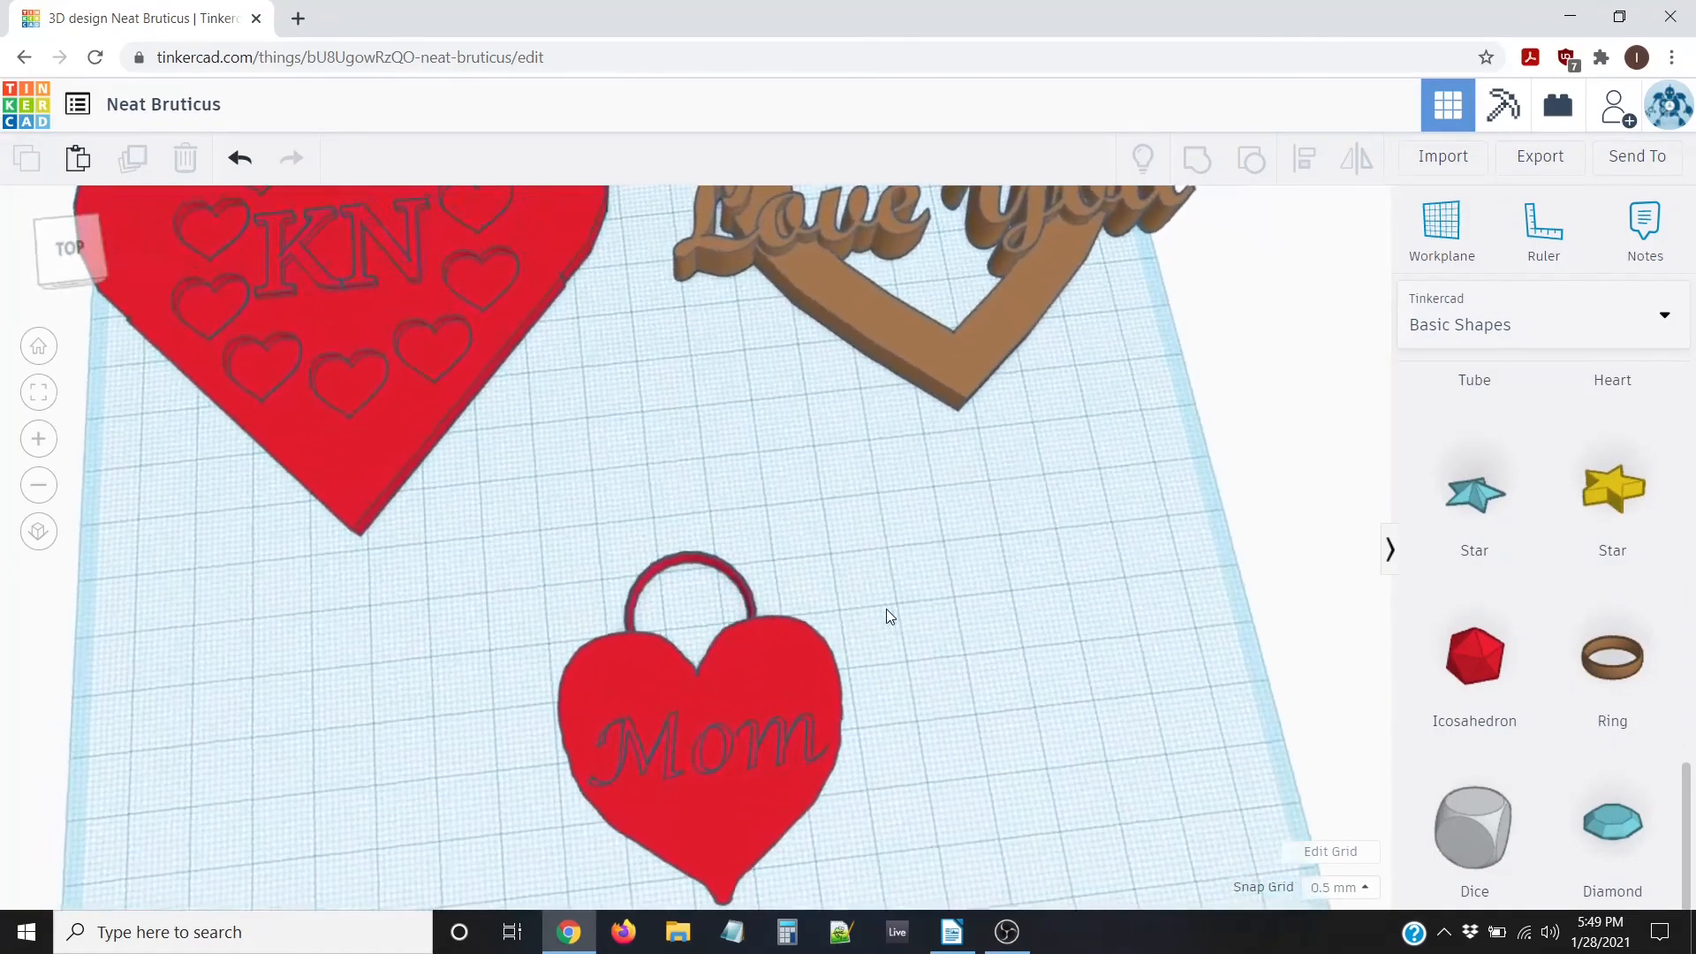
{"action": "scroll", "coordinate": [885, 655], "scroll_direction": "up", "scroll_amount": 3}
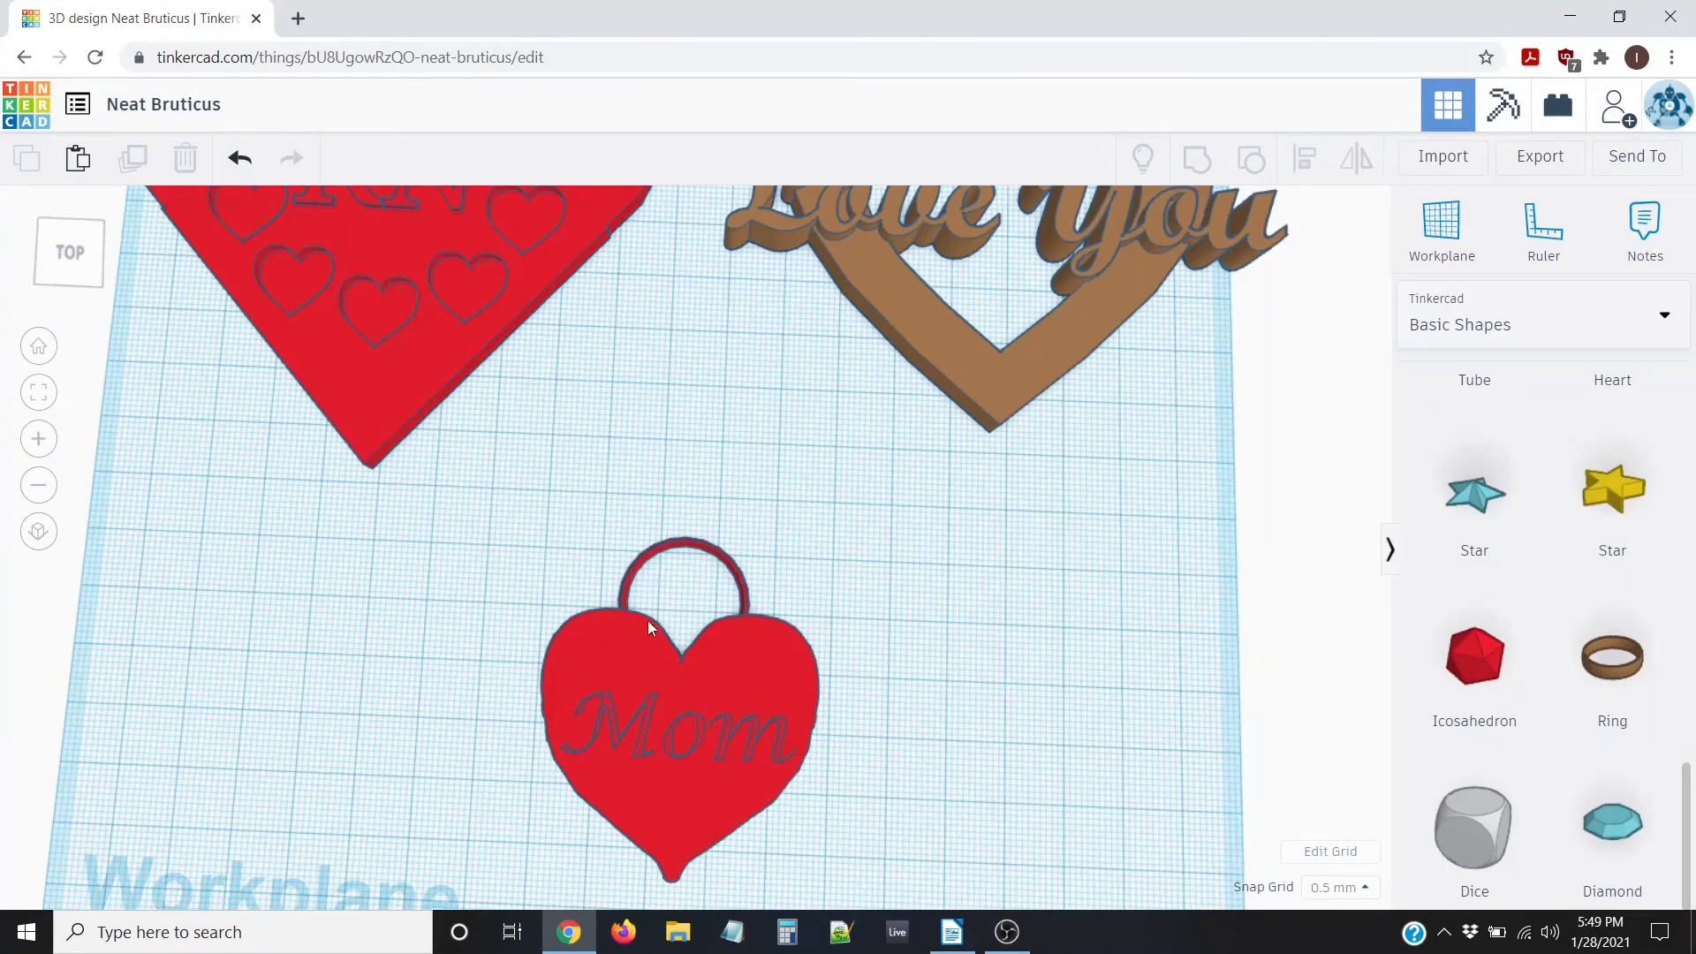
{"action": "right_click_drag", "start_coordinate": [649, 669], "coordinate": [650, 668]}
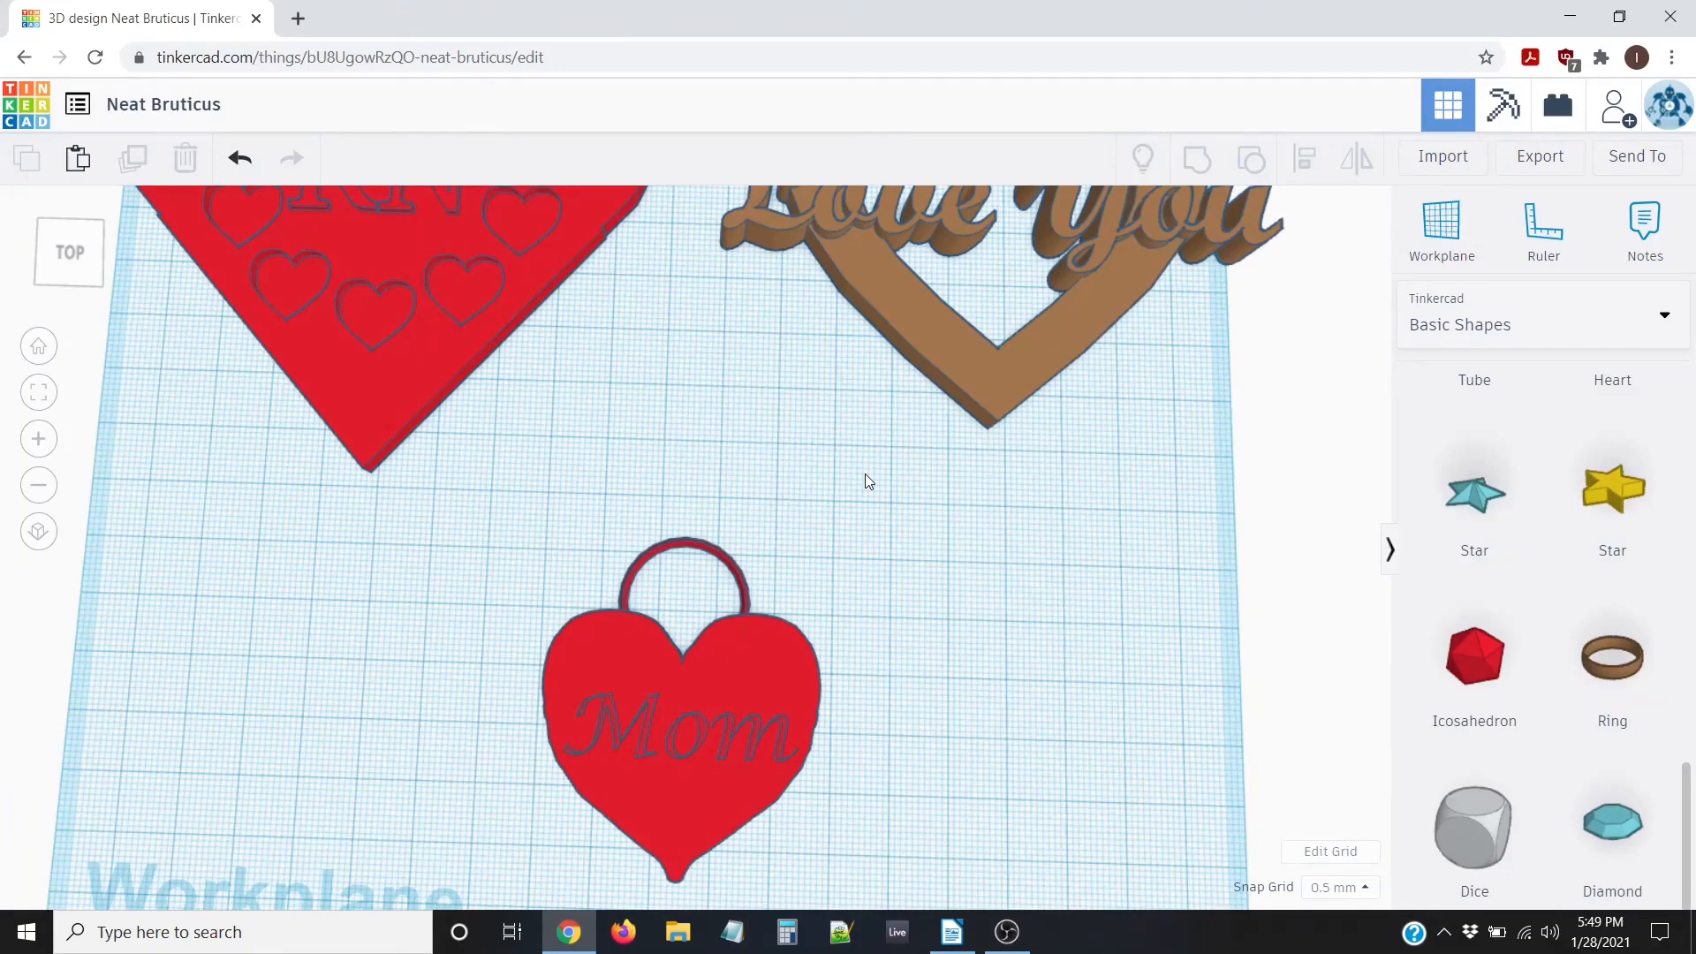
{"action": "key", "text": "f"}
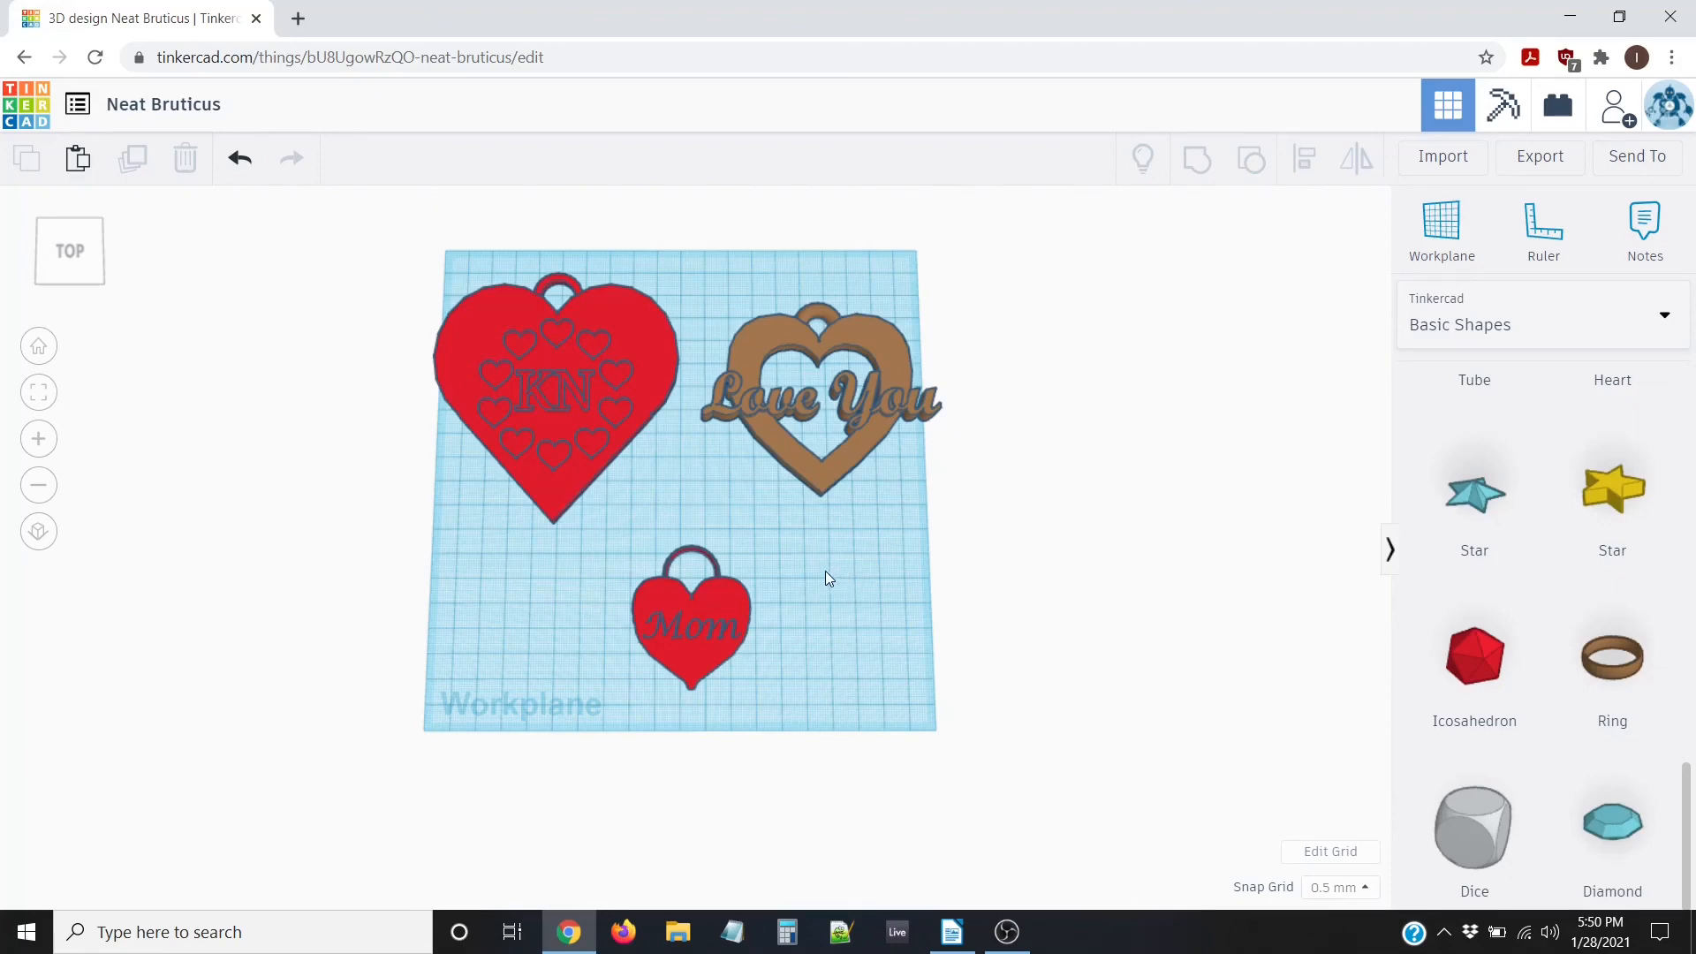
{"action": "scroll", "coordinate": [824, 558], "scroll_direction": "up", "scroll_amount": 3}
{"action": "scroll", "coordinate": [823, 558], "scroll_direction": "down", "scroll_amount": 3}
{"action": "mouse_move", "coordinate": [826, 558]}
{"action": "right_mouse_down"}
{"action": "mouse_move", "coordinate": [810, 563]}
{"action": "mouse_move", "coordinate": [834, 562]}
{"action": "right_mouse_up"}
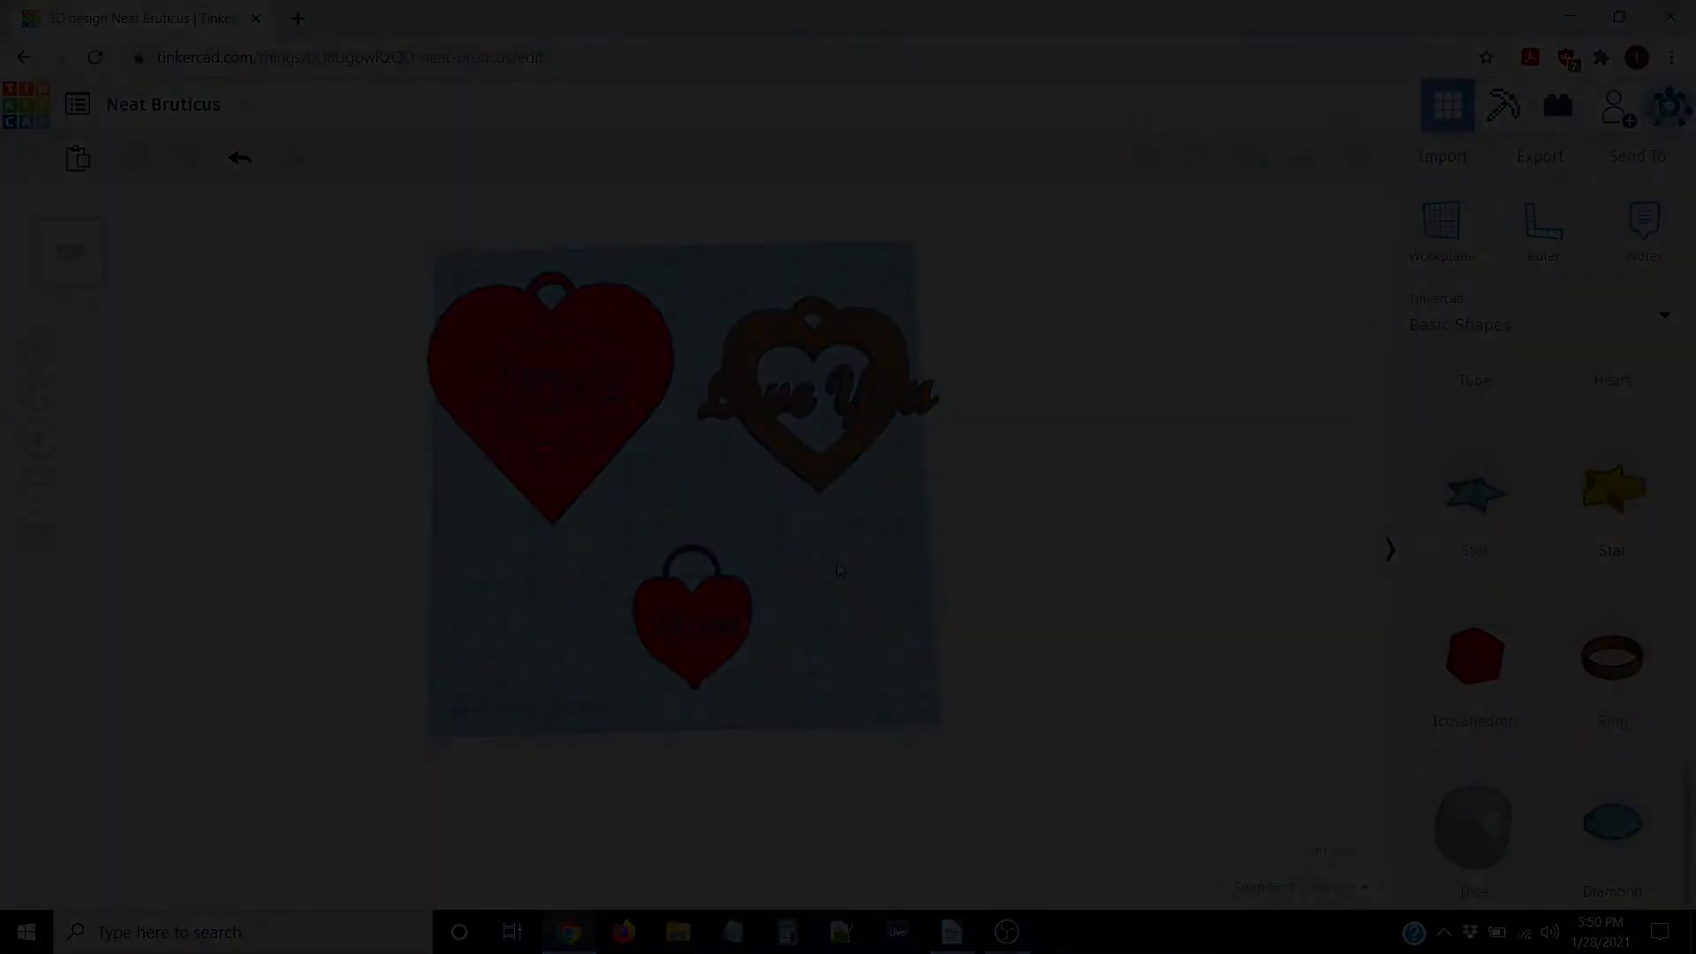